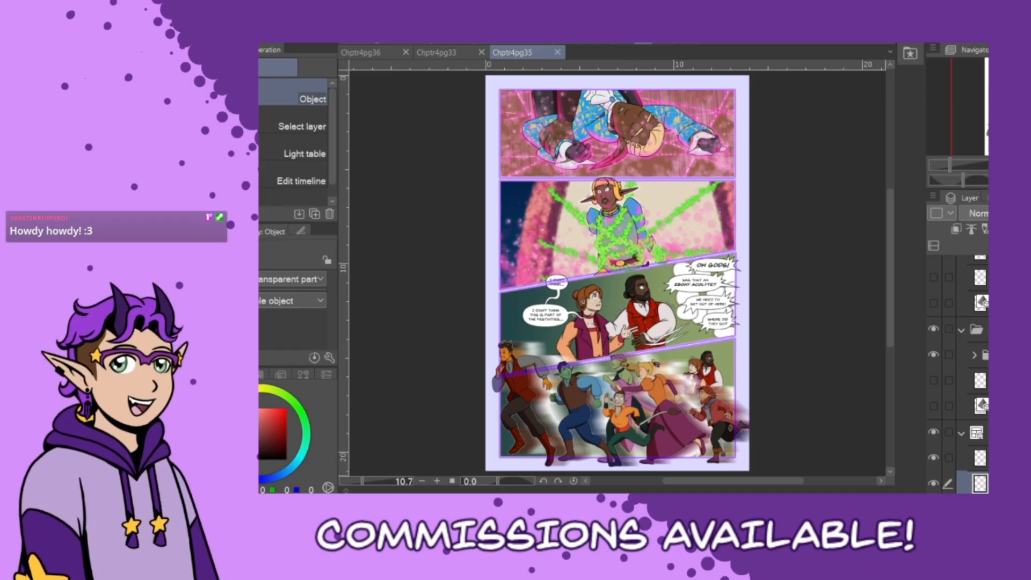
- Examine the finished comic pages Chptr4pg35 and Chptr4pg33 for reference
drag(702, 482, 694, 483)
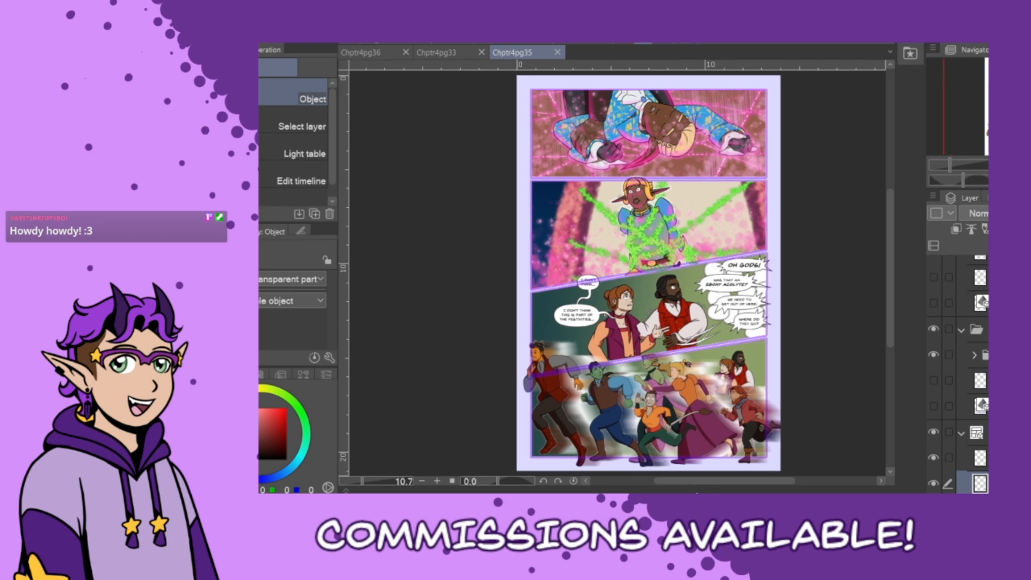
scroll(776, 242, up, 1)
scroll(769, 254, up, 2)
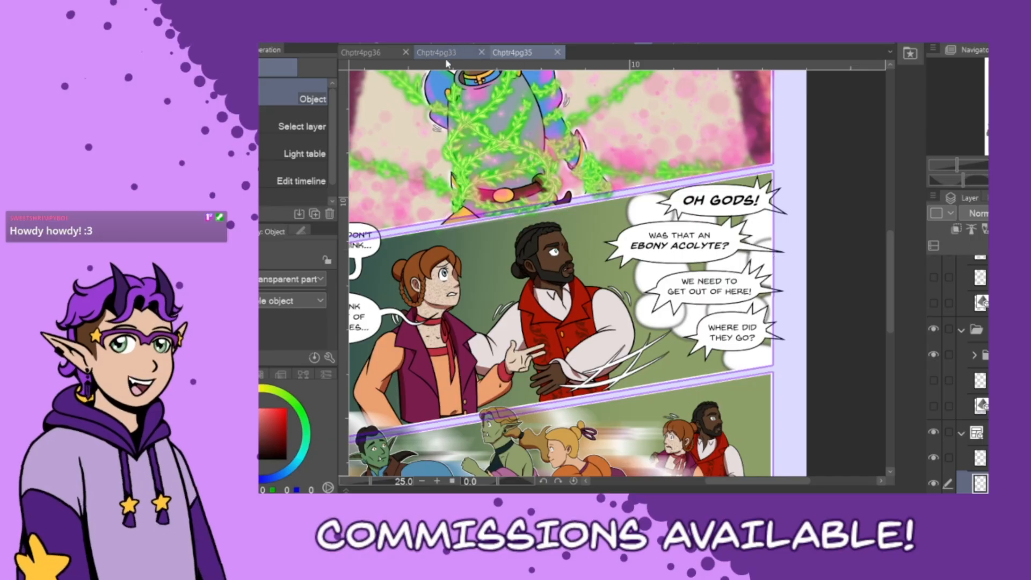
click(435, 52)
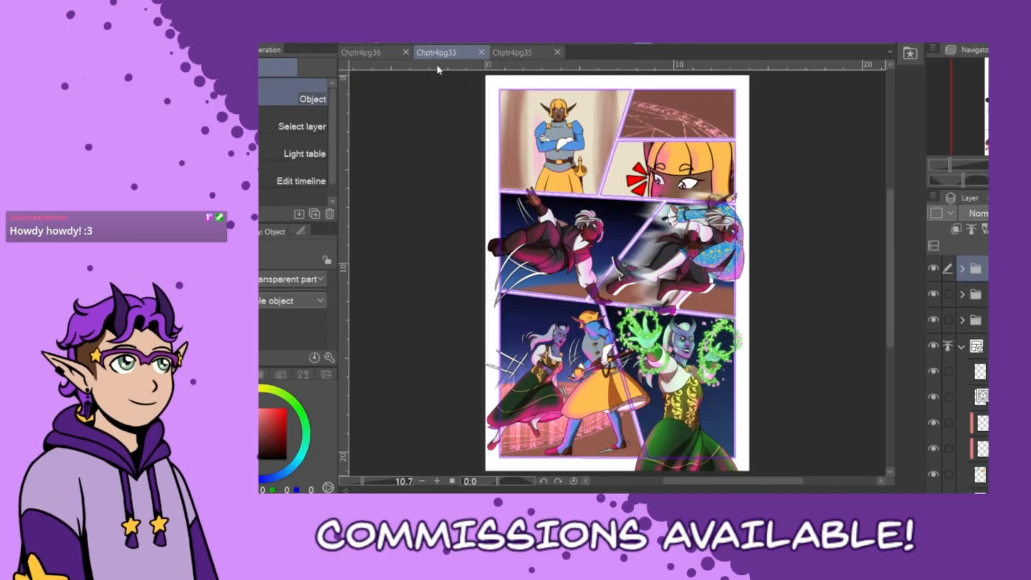
click(513, 52)
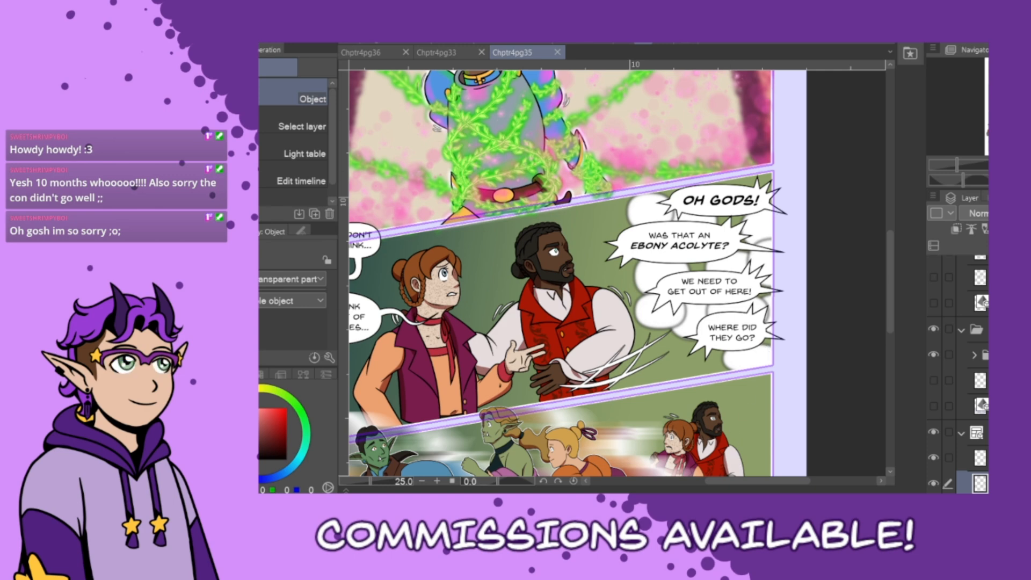
click(427, 52)
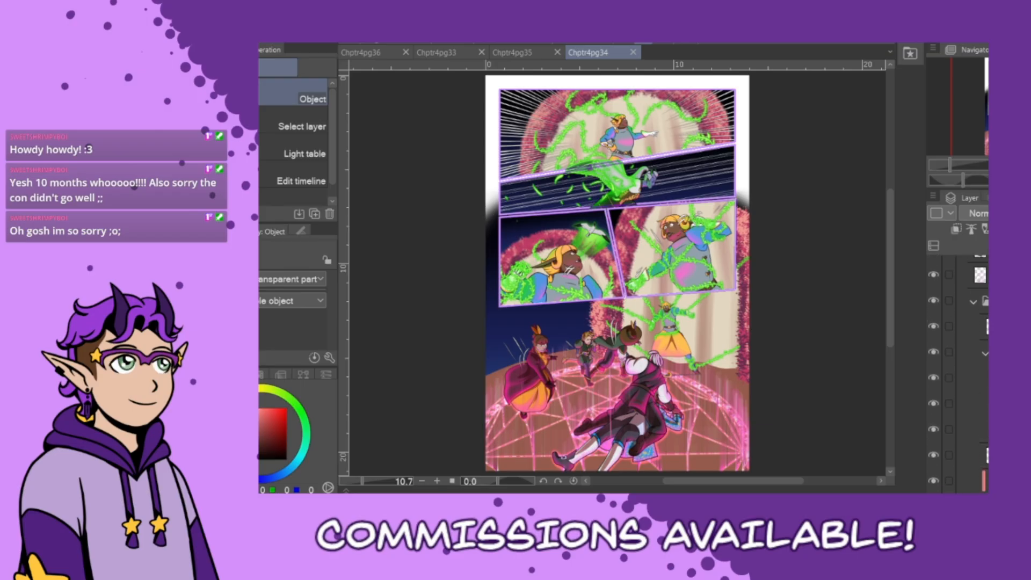
- Examine the layer structure of page Chptr4pg34, toggling the vine folder's visibility and collapsing the folder
click(930, 357)
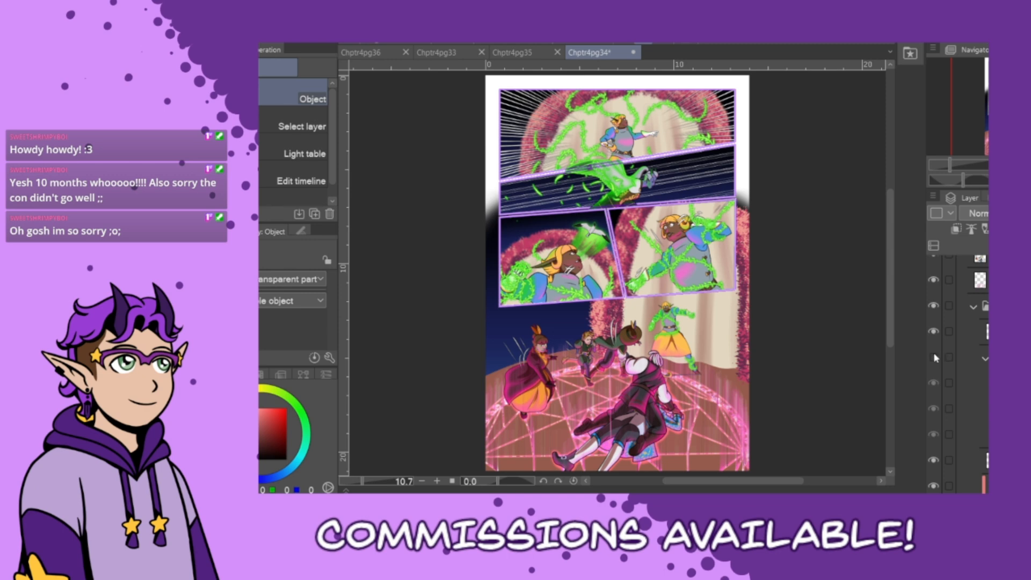
click(934, 355)
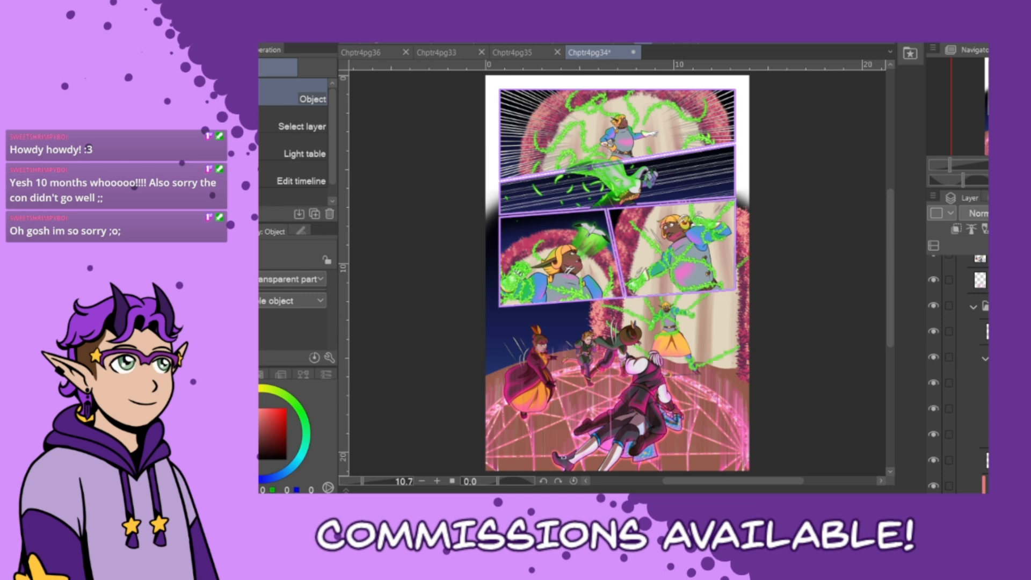
click(985, 359)
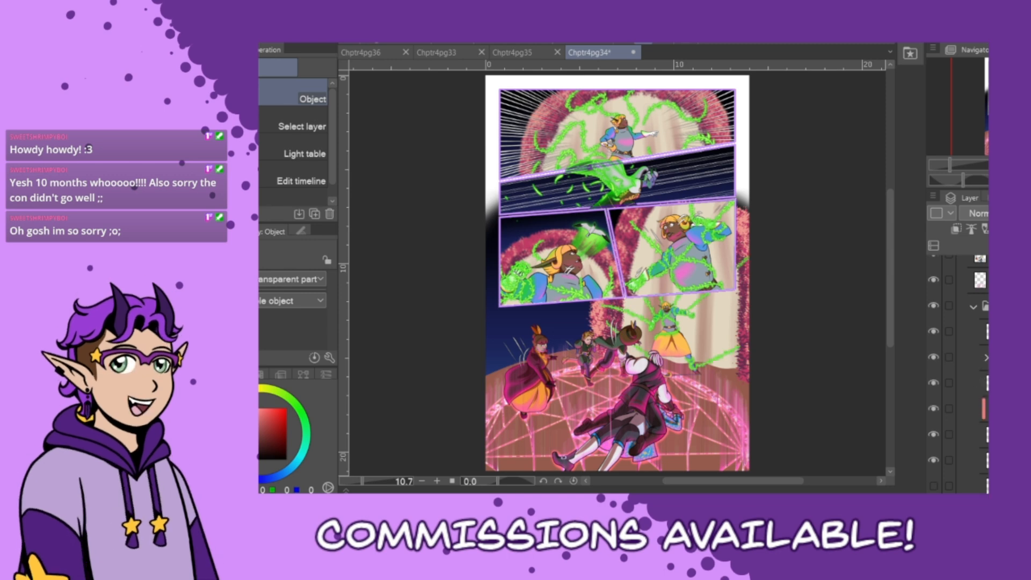
scroll(958, 371, down, 3)
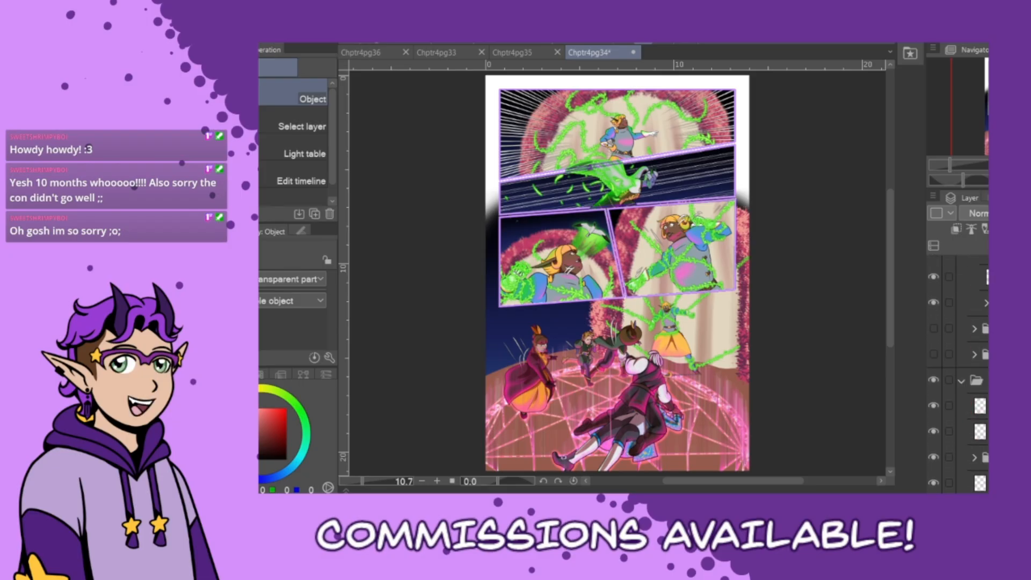
scroll(958, 370, down, 4)
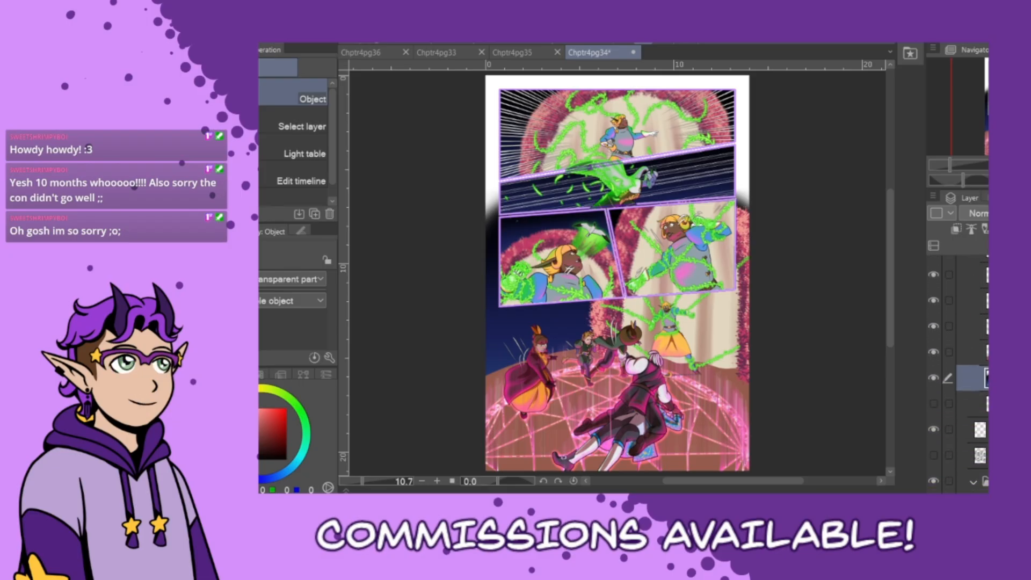
scroll(959, 370, up, 1)
scroll(958, 370, up, 5)
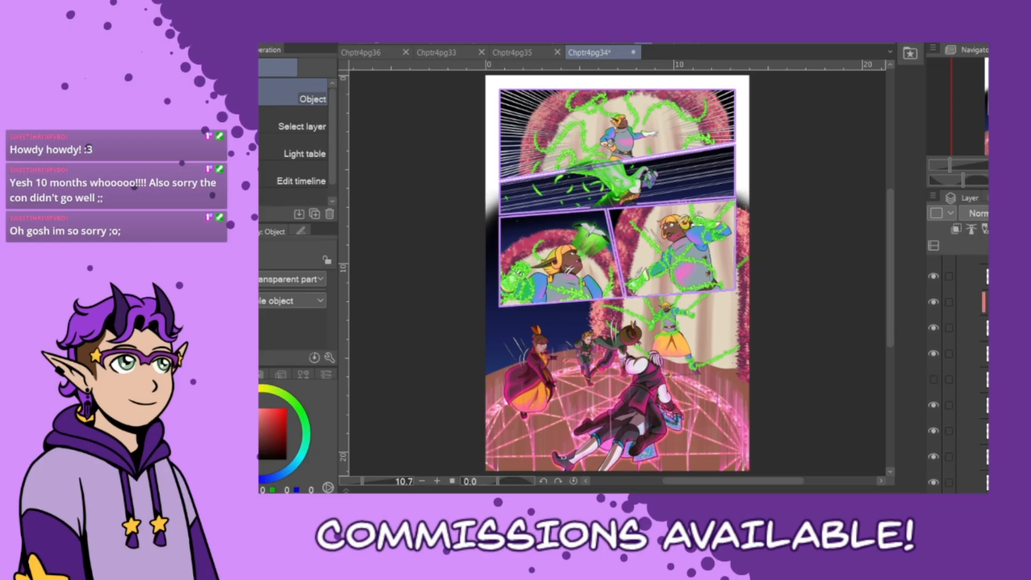
scroll(958, 371, up, 1)
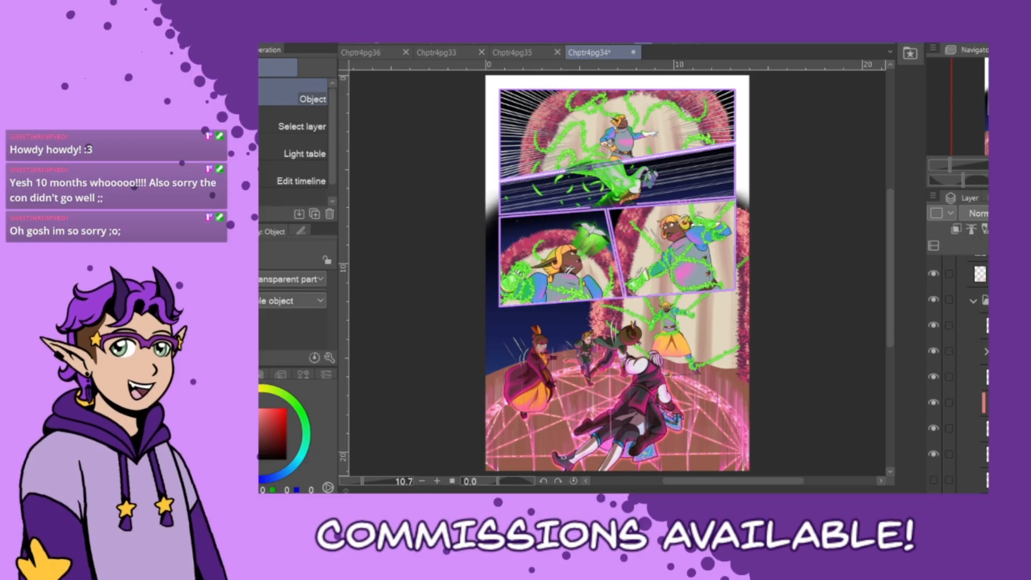
scroll(958, 371, down, 5)
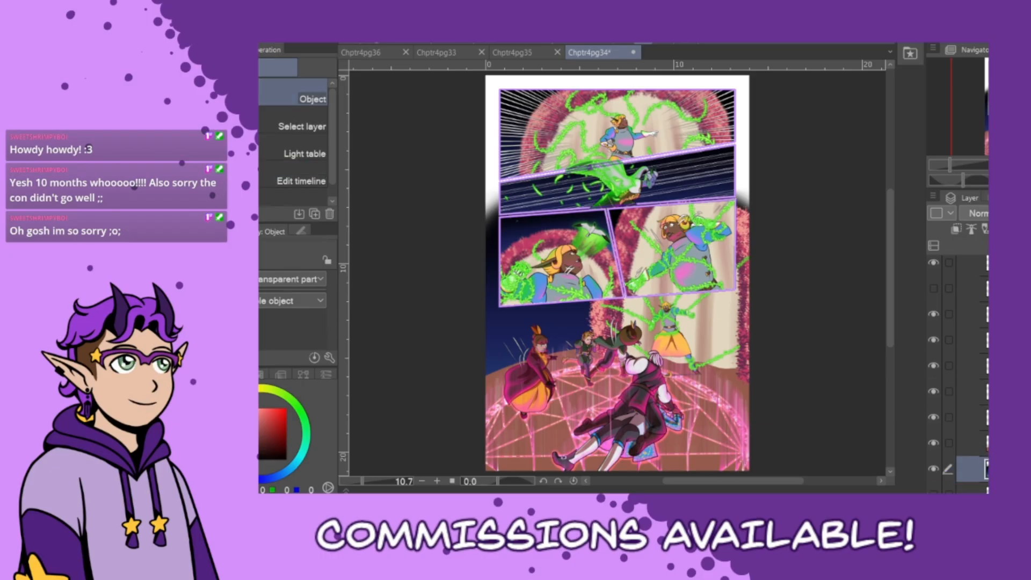
scroll(540, 111, up, 5)
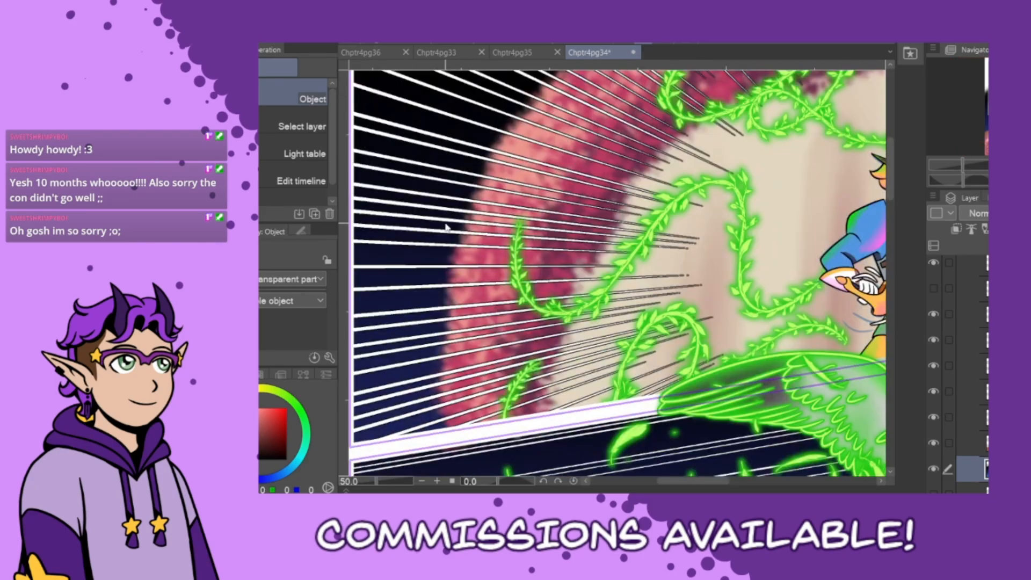
- Select the white focus lines in the first panel of Chptr4pg34 and hide their layer
click(446, 227)
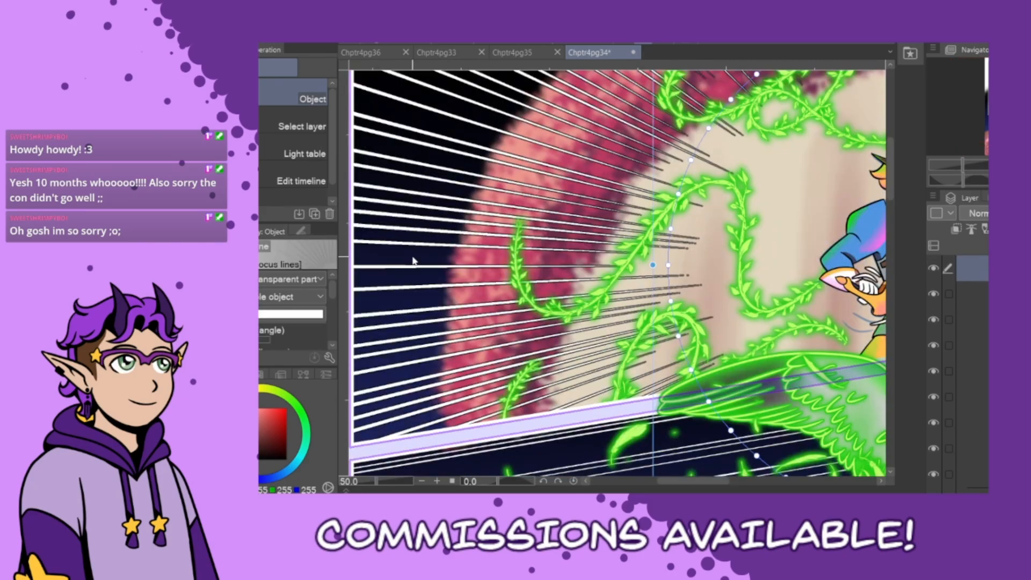
click(933, 269)
key(ctrl+0)
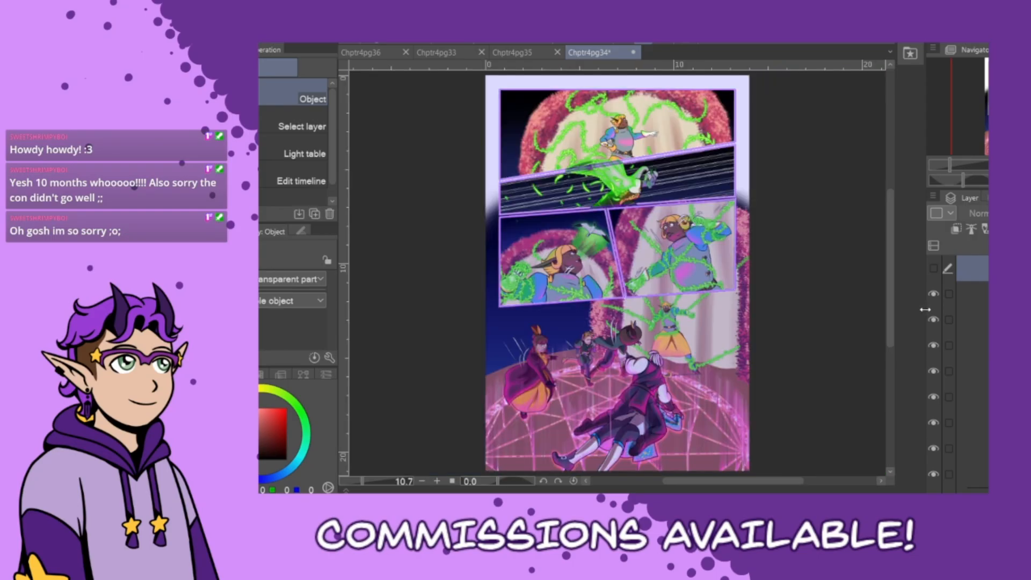
- Sample the dark pink of the flower arch behind the character in the panel with the bird
scroll(568, 252, up, 5)
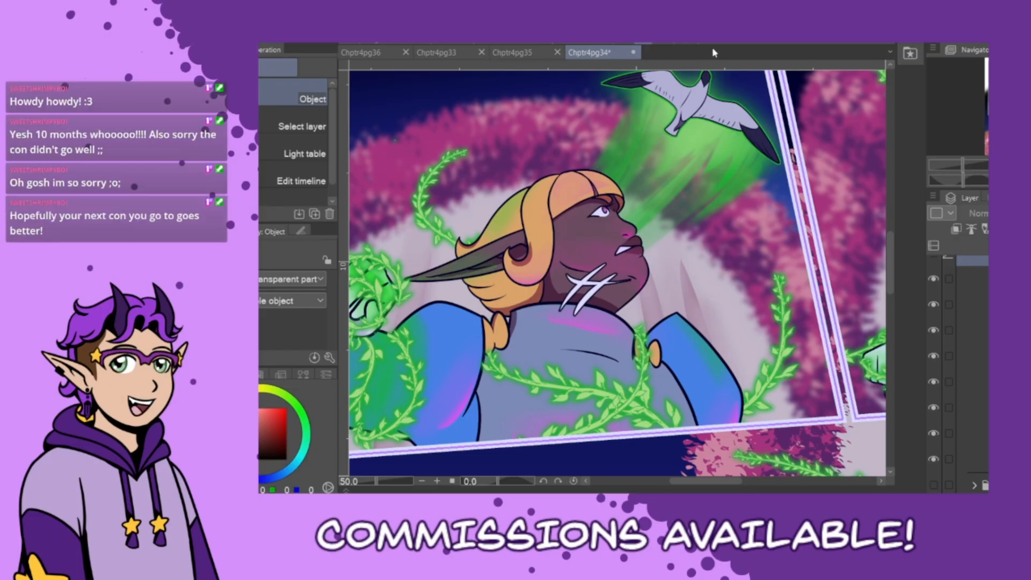
key(i)
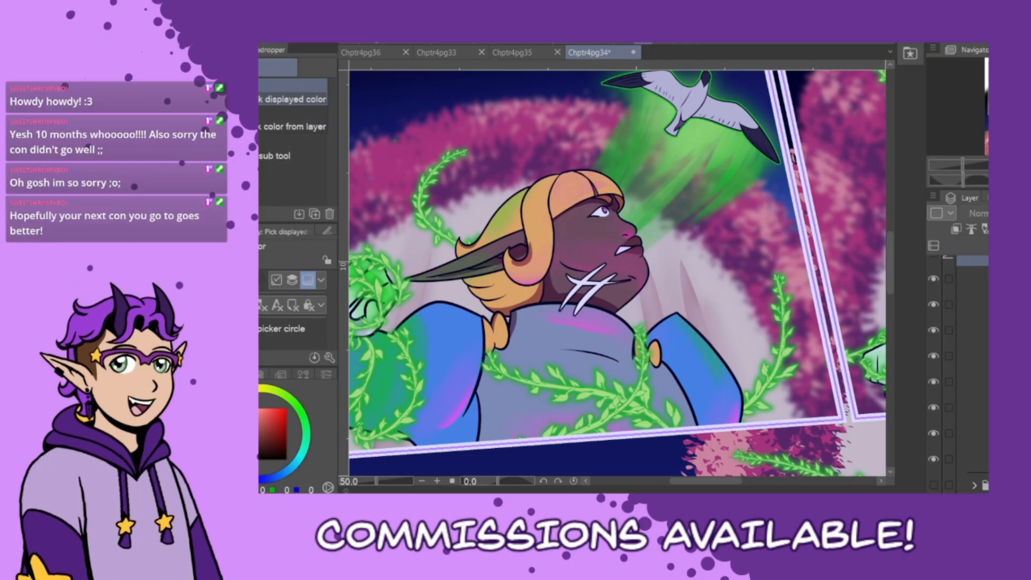
click(505, 158)
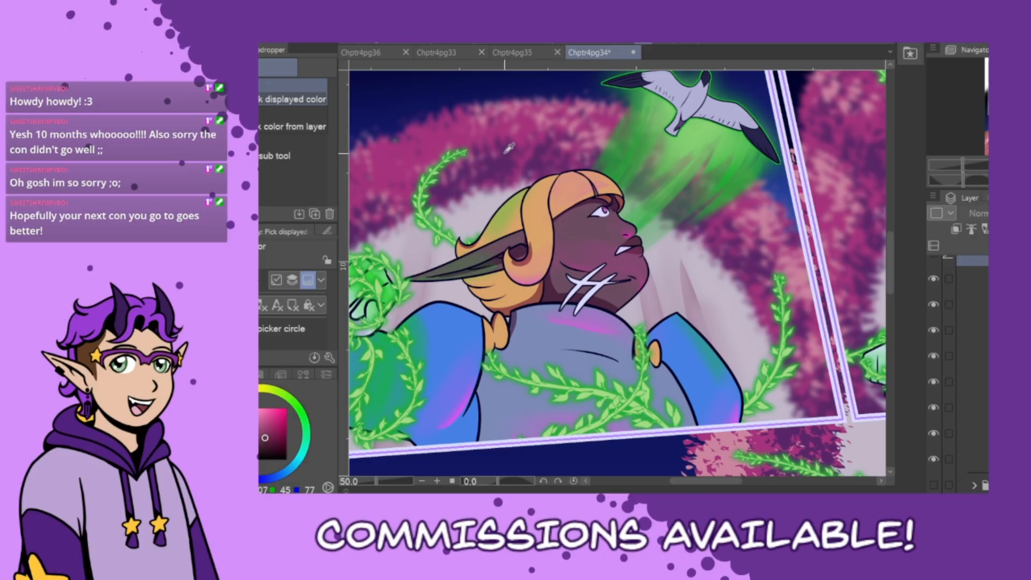
- Switch to page Chptr4pg36 and choose the Leaves brush from the background decoration brushes
click(363, 52)
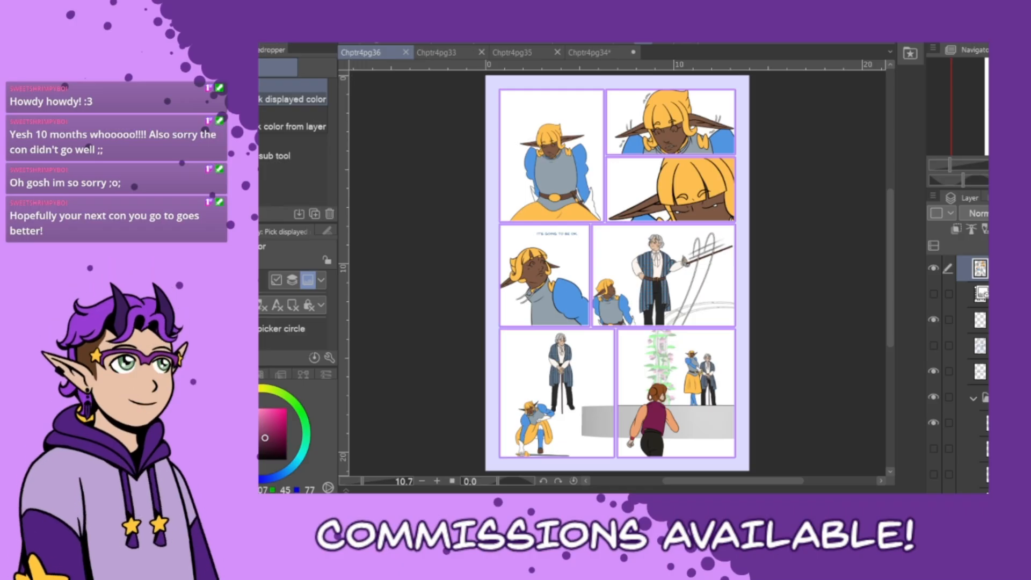
key(b)
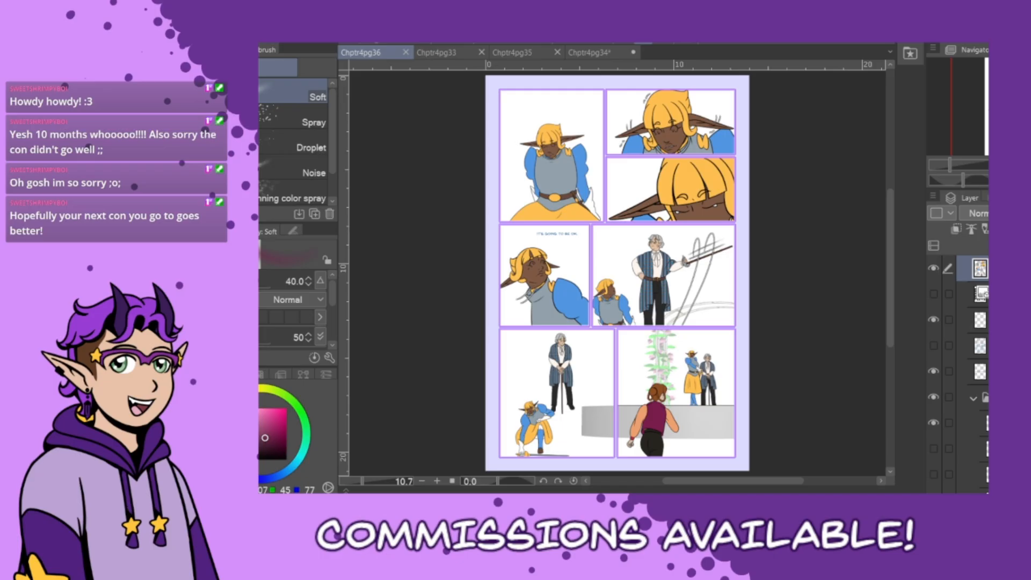
key(b)
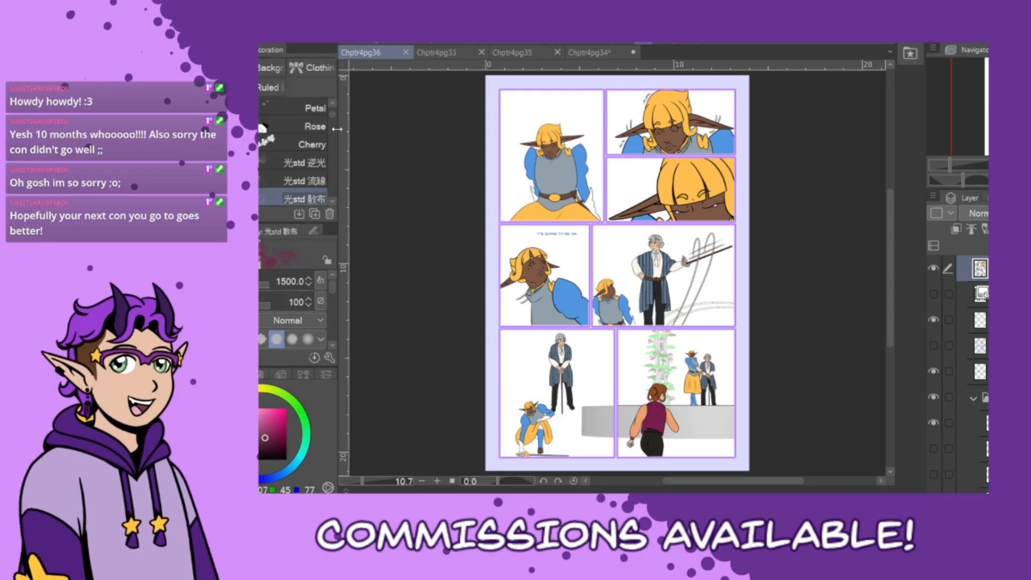
click(270, 69)
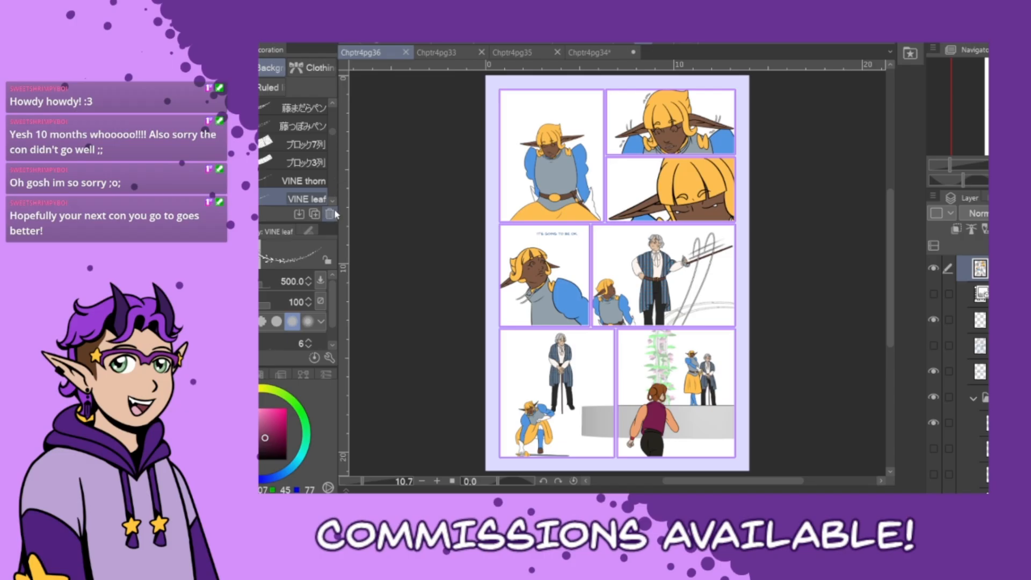
scroll(334, 110, up, 5)
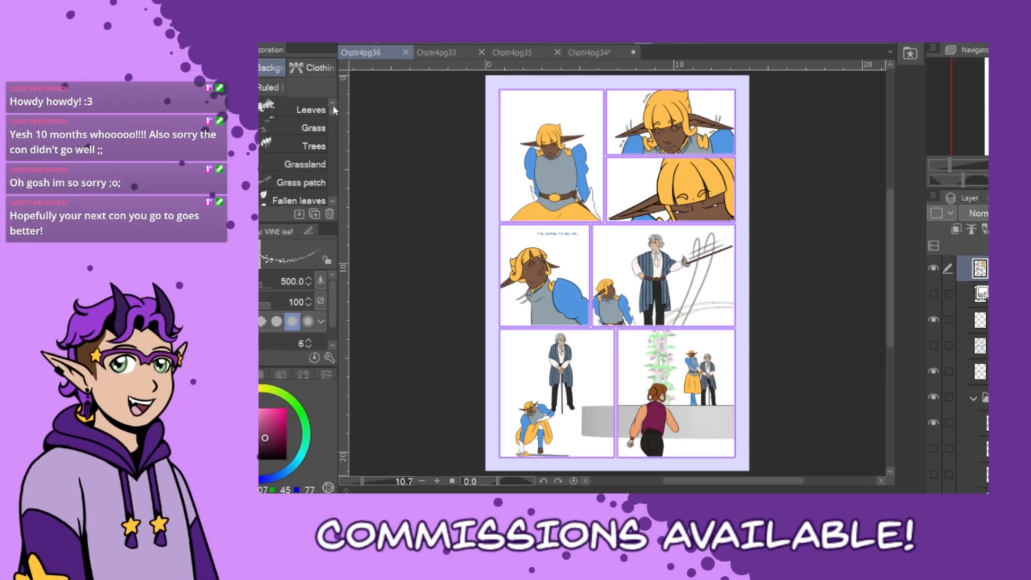
scroll(333, 112, down, 10)
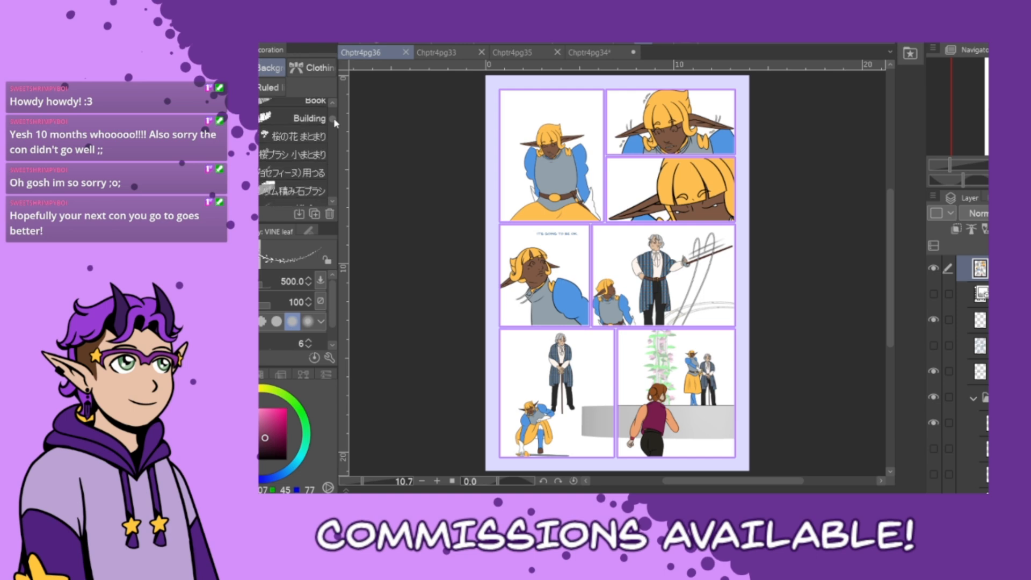
scroll(334, 118, up, 8)
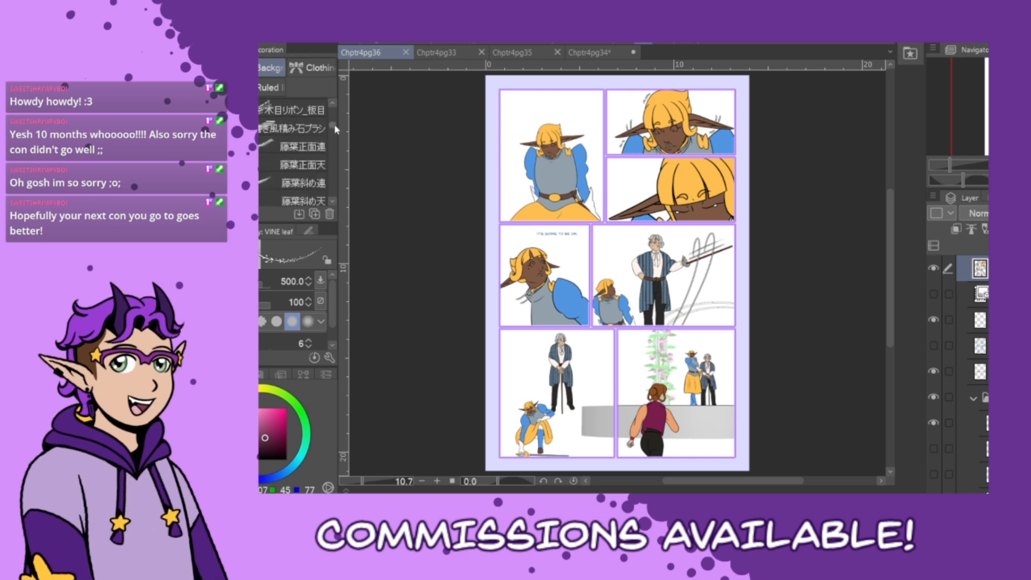
scroll(333, 112, up, 2)
click(326, 110)
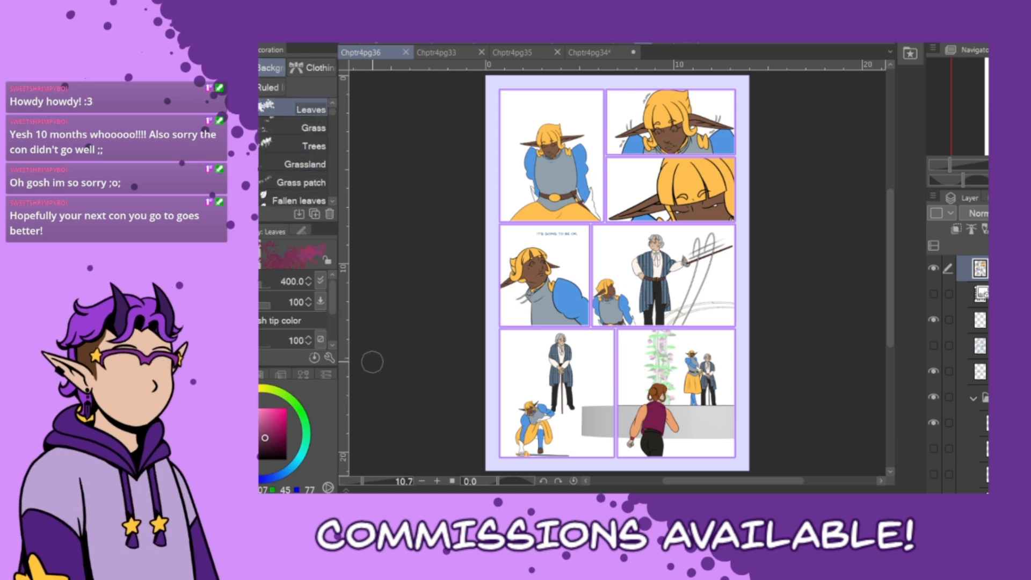
- Choose the Foliage / Leaf brush from the background decoration brushes, test it beside the standing man with the cane, and set its size to 250
scroll(333, 132, down, 6)
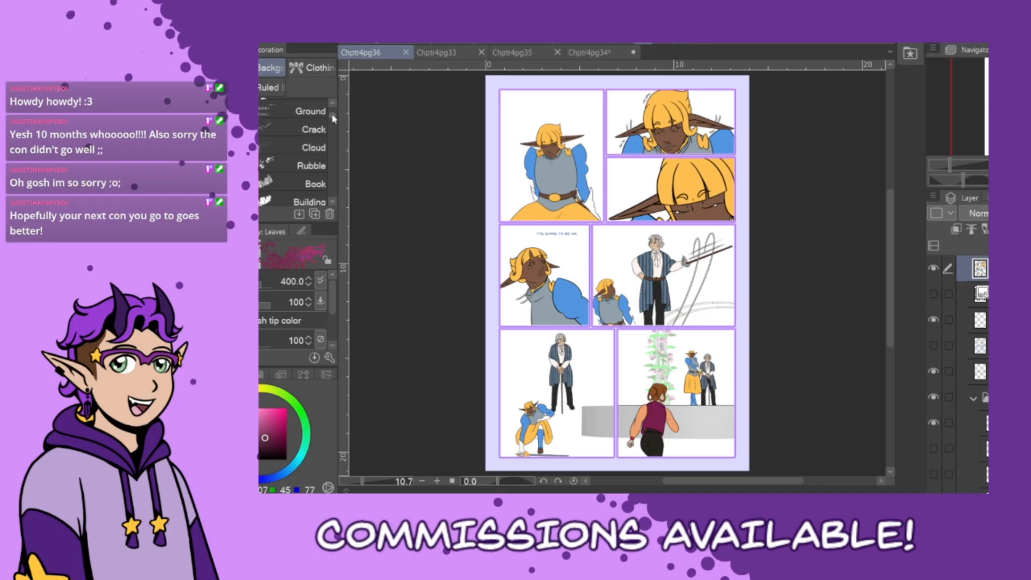
scroll(333, 118, up, 6)
scroll(332, 120, down, 10)
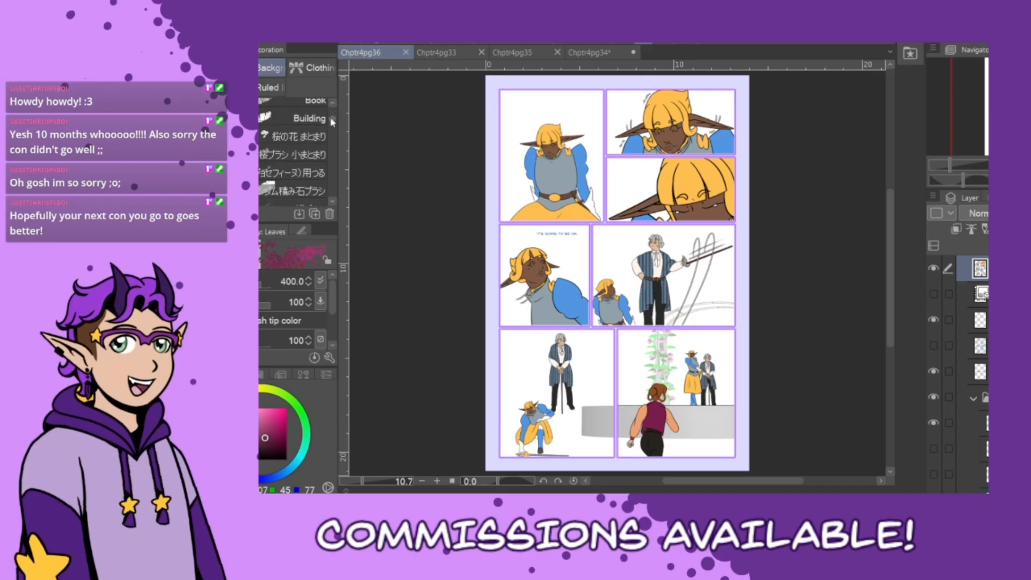
scroll(332, 123, down, 8)
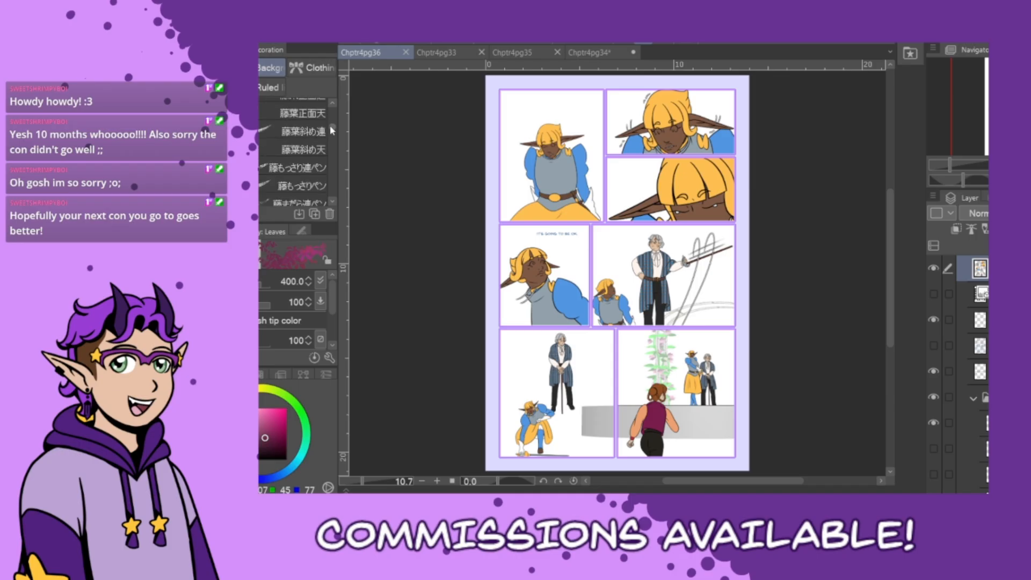
scroll(330, 126, down, 6)
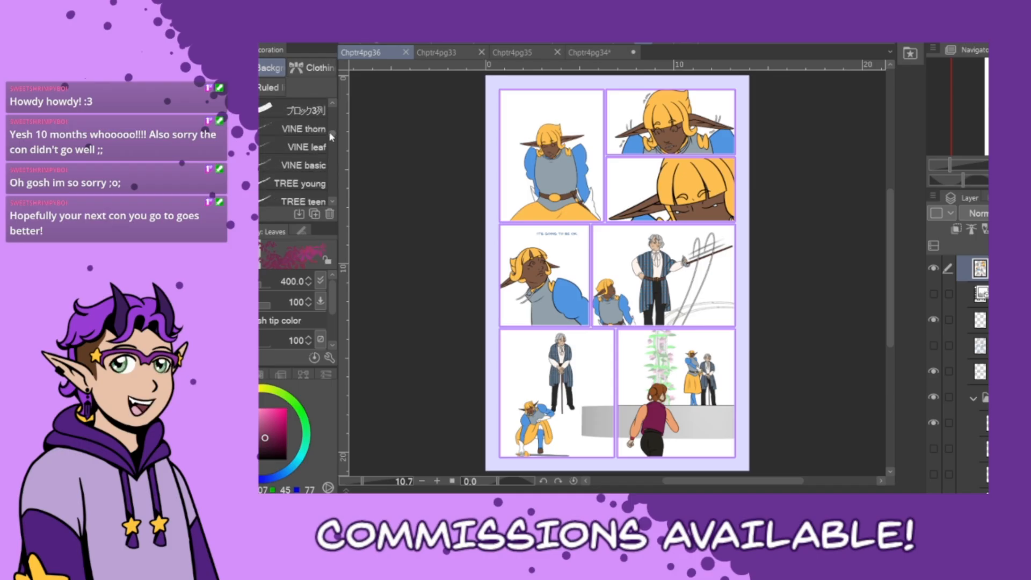
scroll(329, 135, down, 8)
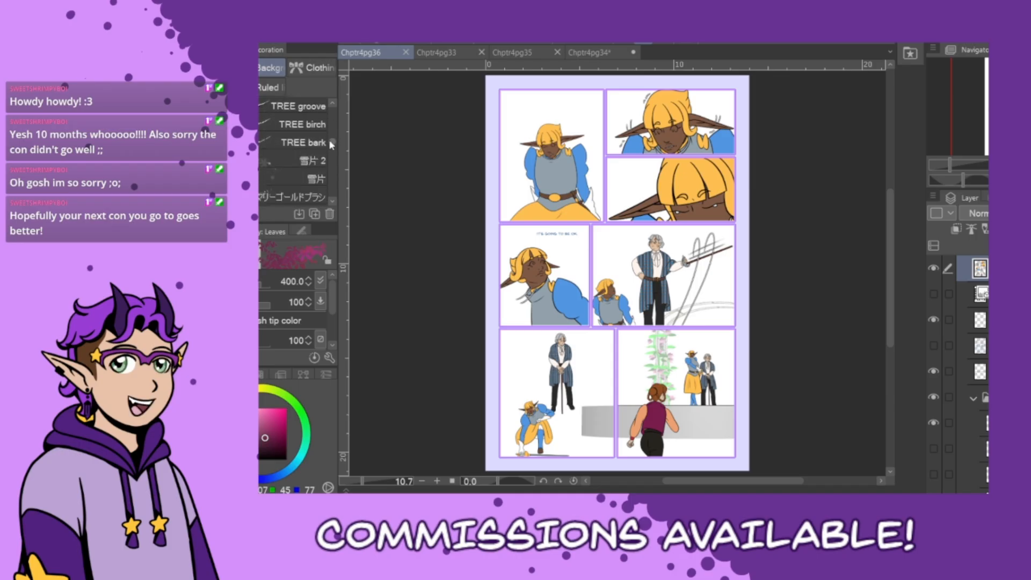
scroll(331, 144, down, 8)
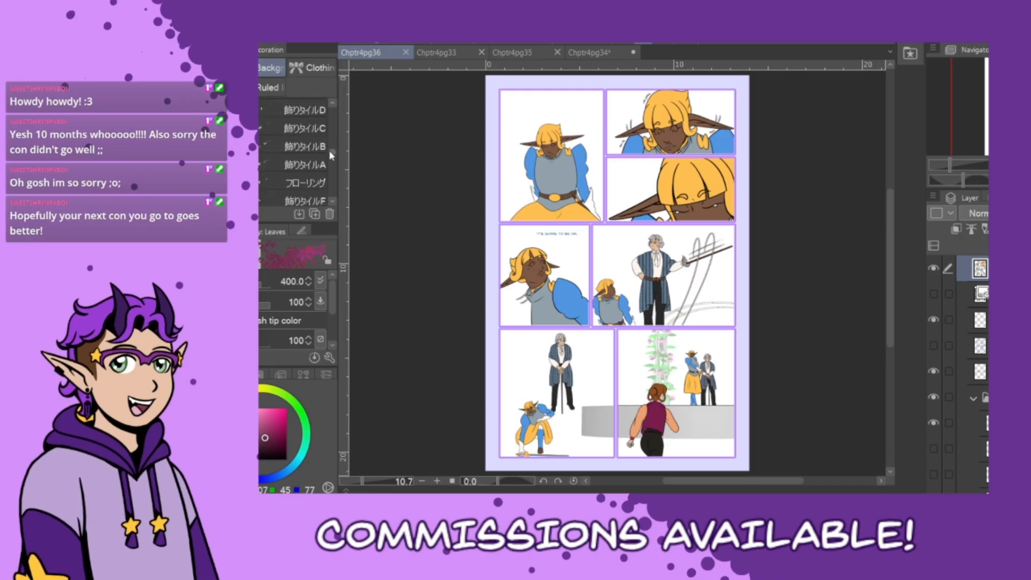
scroll(330, 156, down, 8)
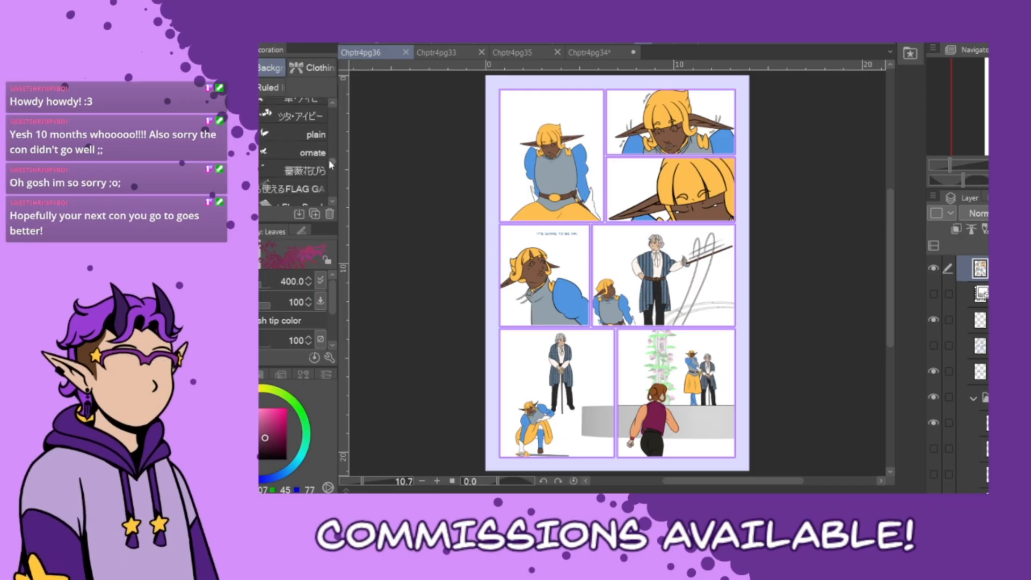
scroll(329, 166, down, 8)
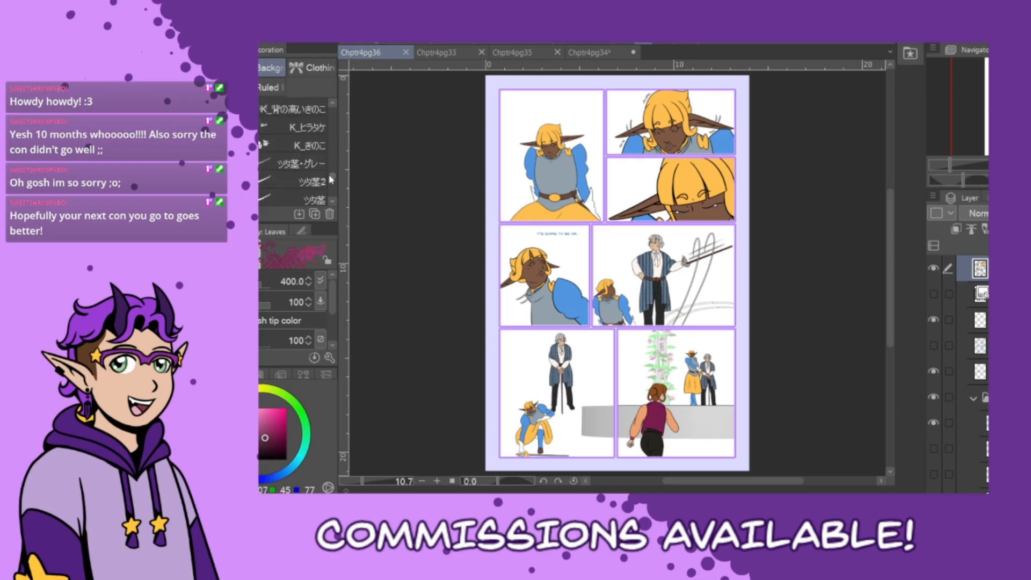
drag(331, 179, 331, 198)
click(305, 111)
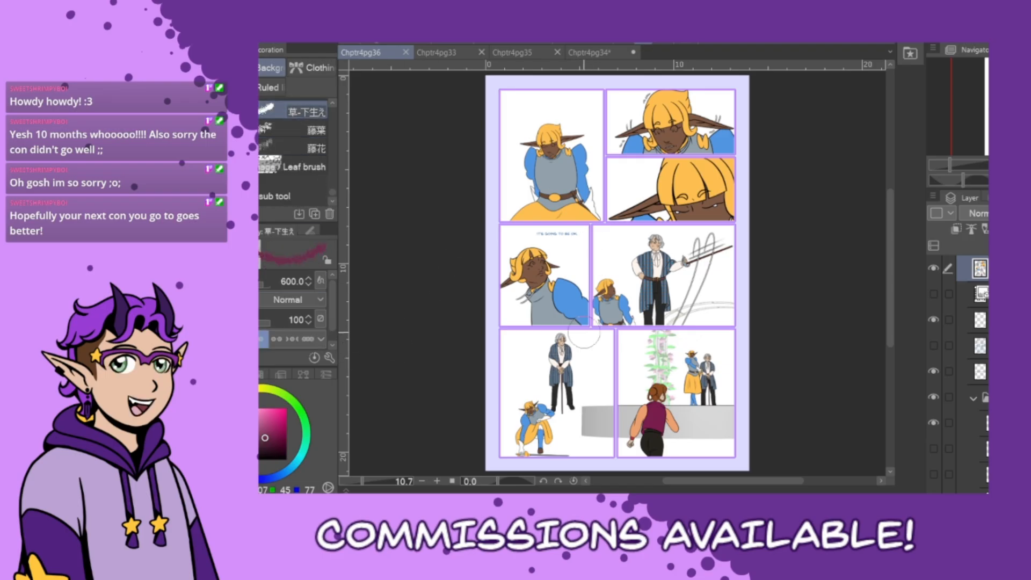
click(304, 166)
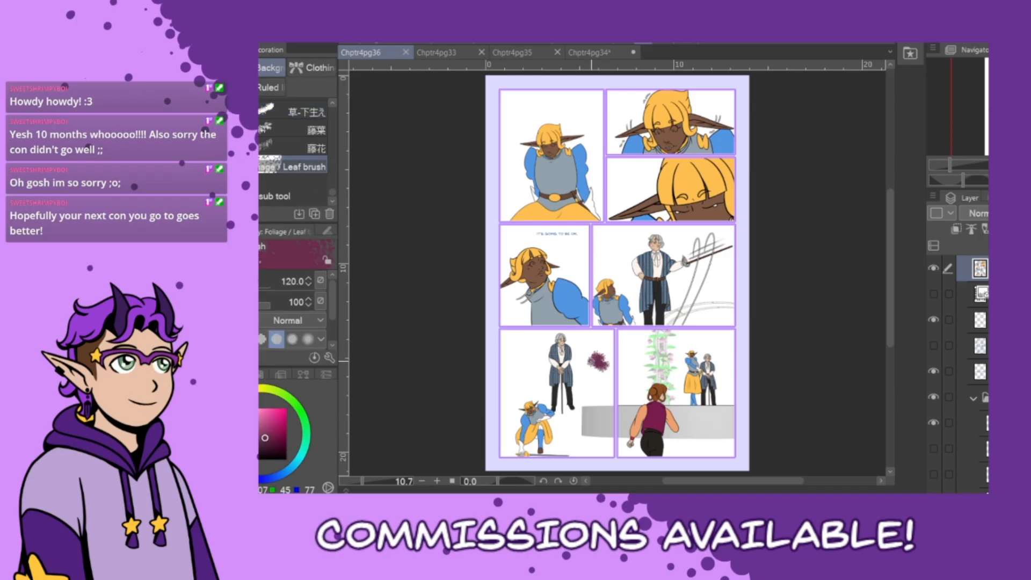
drag(595, 352, 587, 390)
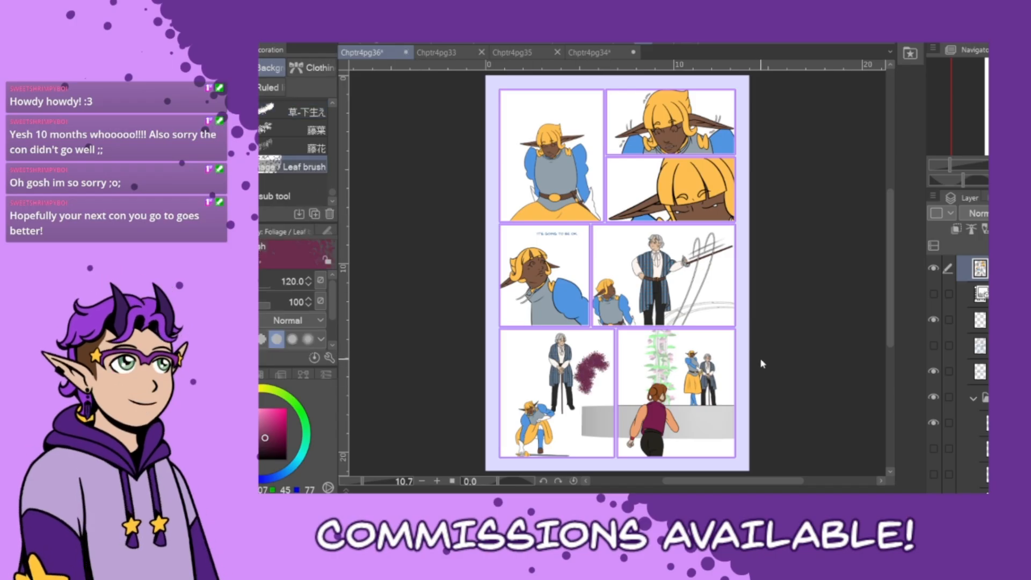
key(bracketright)
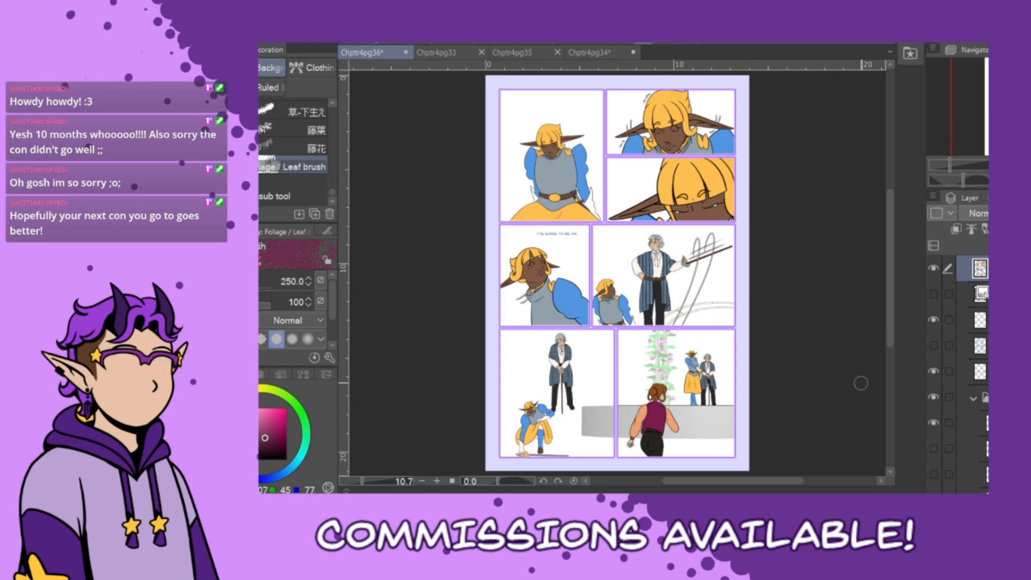
- Expand the closed folder below the page's top layers and add a new layer inside it for the last panel's foliage
scroll(875, 348, down, 2)
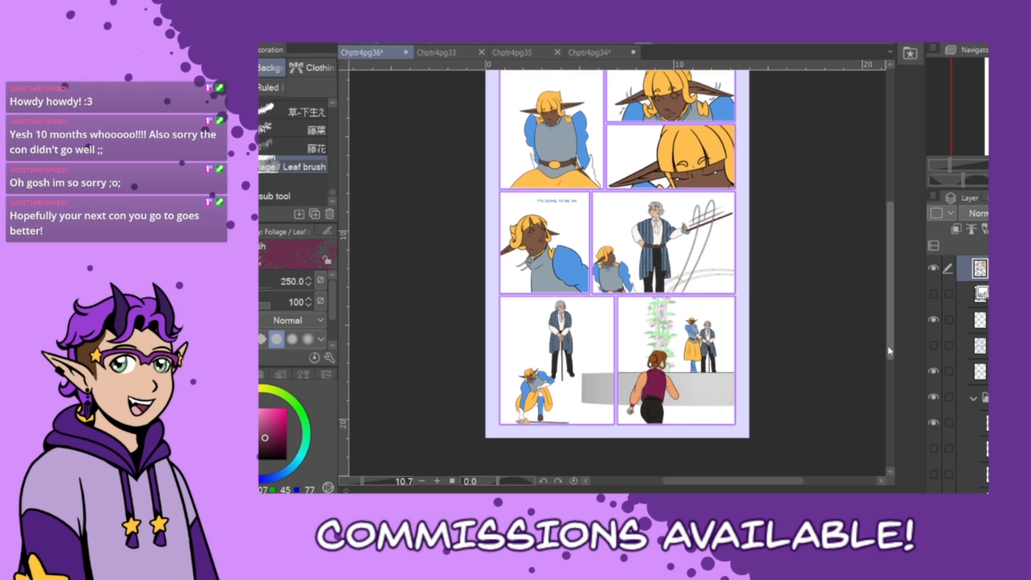
scroll(705, 403, up, 3)
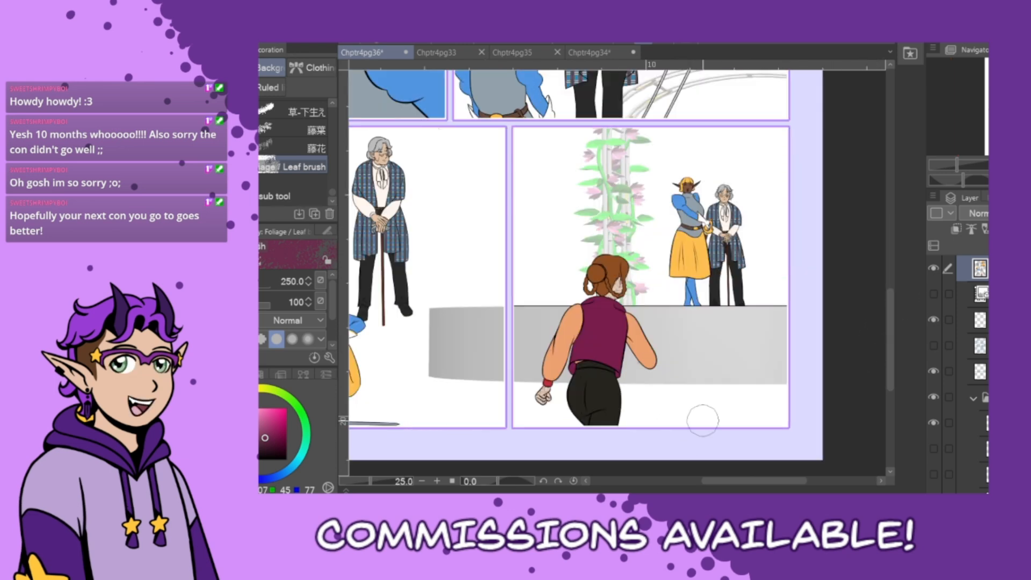
scroll(965, 362, down, 3)
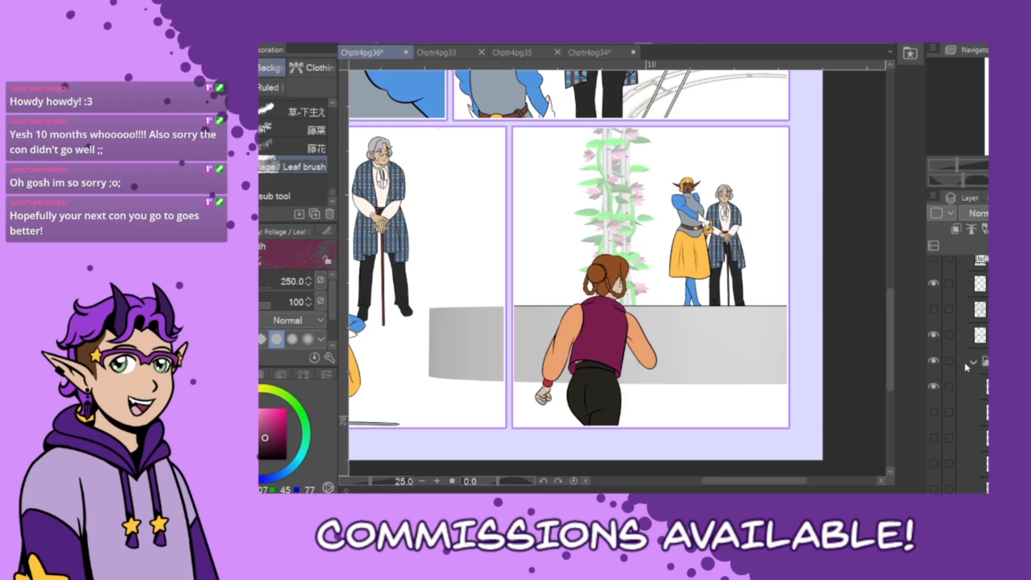
scroll(965, 362, up, 5)
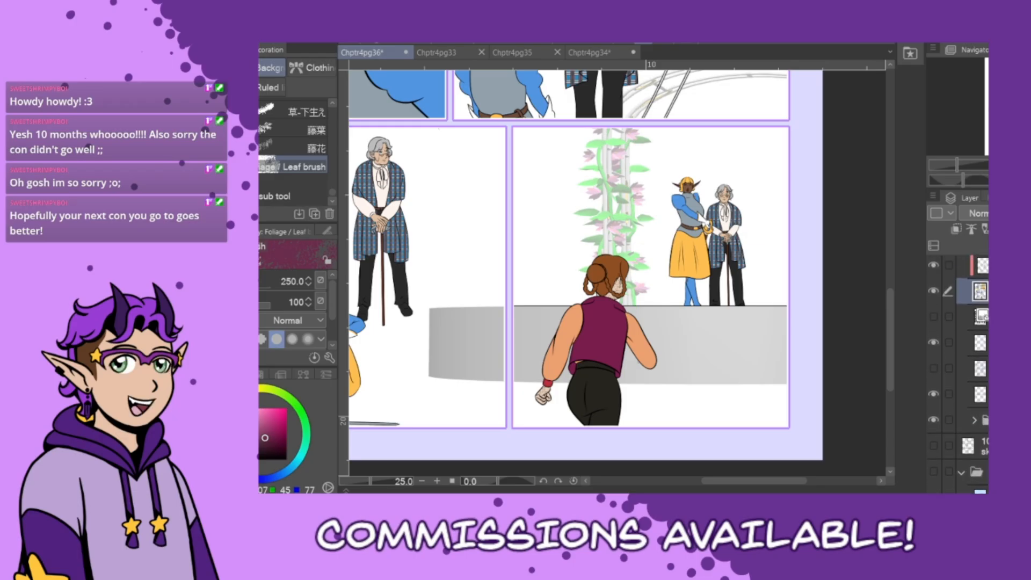
click(975, 421)
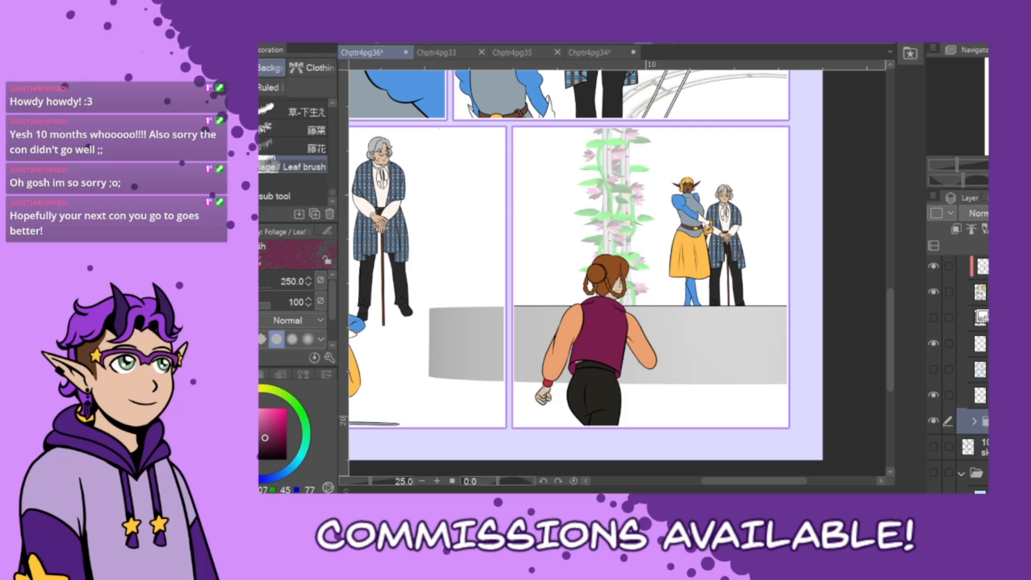
click(974, 421)
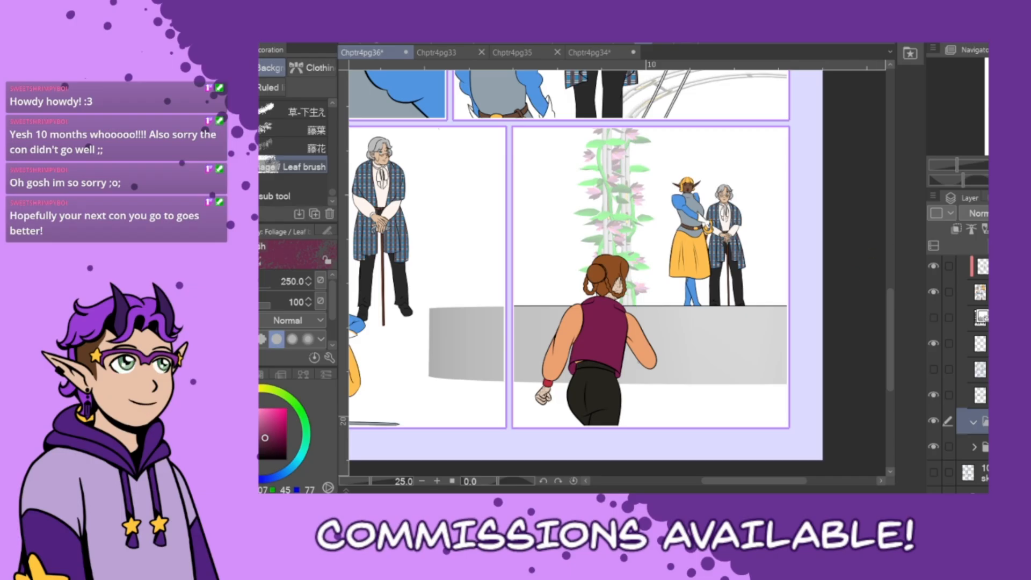
click(962, 245)
- Paint a dark pink leafy hedge along the grey wall in the last panel with the brush size at 170
drag(504, 367, 776, 387)
key(ctrl+z)
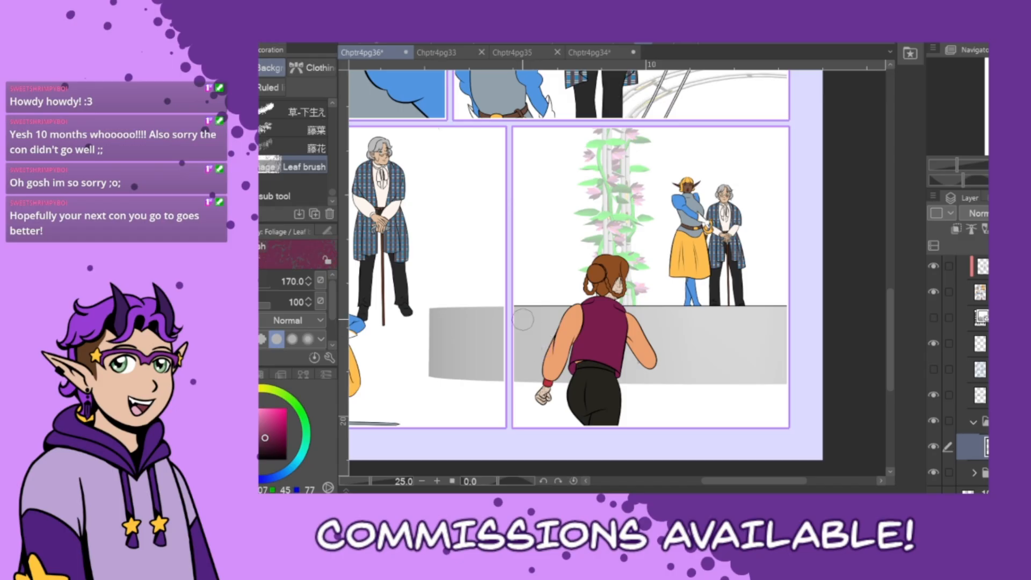
mouse_move(486, 359)
mouse_down()
mouse_move(804, 362)
mouse_move(468, 365)
mouse_move(824, 352)
mouse_up()
drag(536, 356, 624, 366)
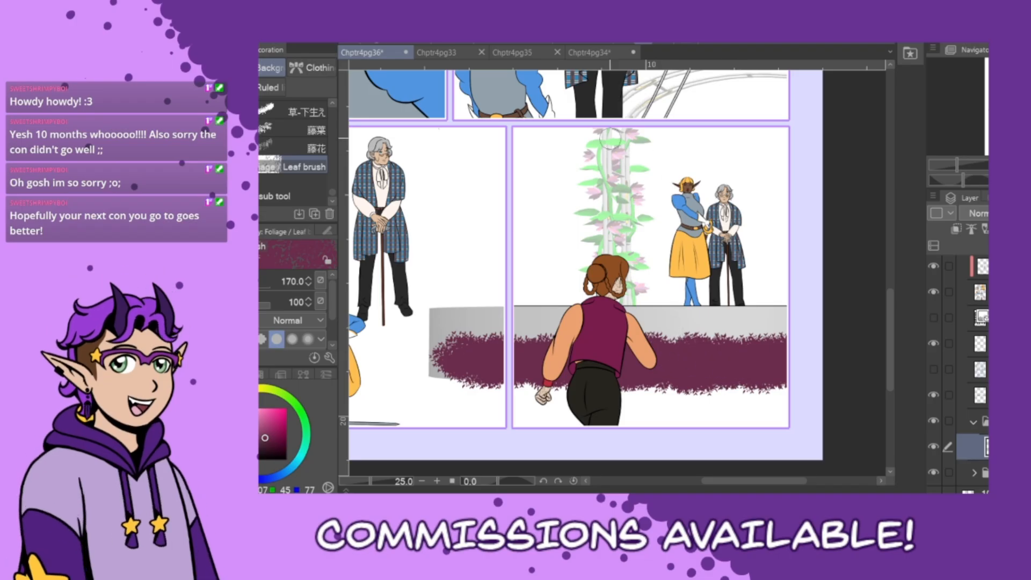
- Cover the flower-wrapped pillar in the last panel with dark pink foliage at brush size 250
mouse_move(610, 134)
mouse_down()
mouse_move(612, 289)
mouse_move(615, 134)
mouse_move(631, 284)
mouse_move(627, 105)
mouse_move(623, 241)
mouse_up()
key(ctrl+z)
key(bracketright)
key(bracketright)
mouse_move(615, 120)
mouse_down()
mouse_move(613, 274)
mouse_move(614, 102)
mouse_move(610, 269)
mouse_move(616, 114)
mouse_move(612, 251)
mouse_up()
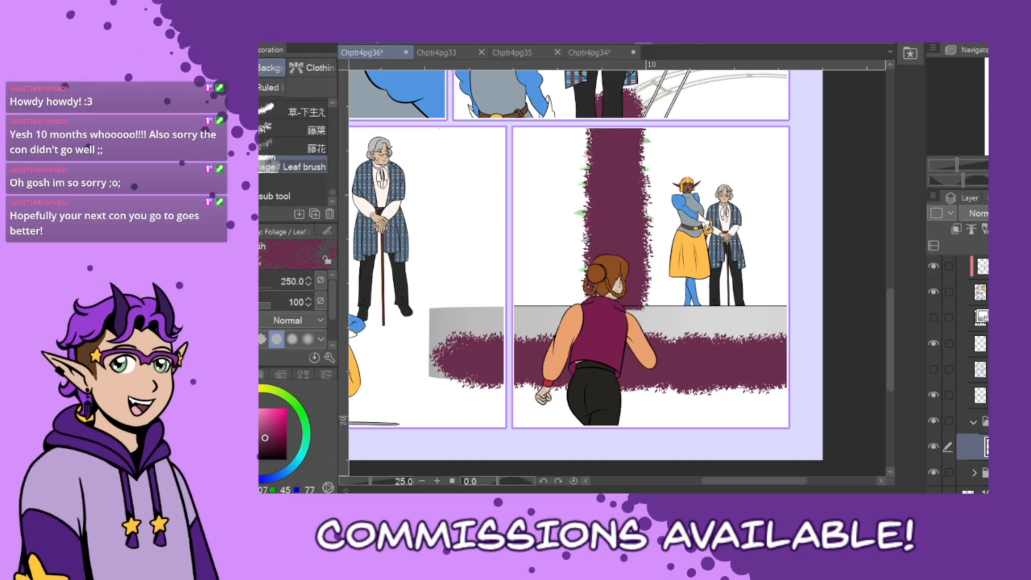
key(e)
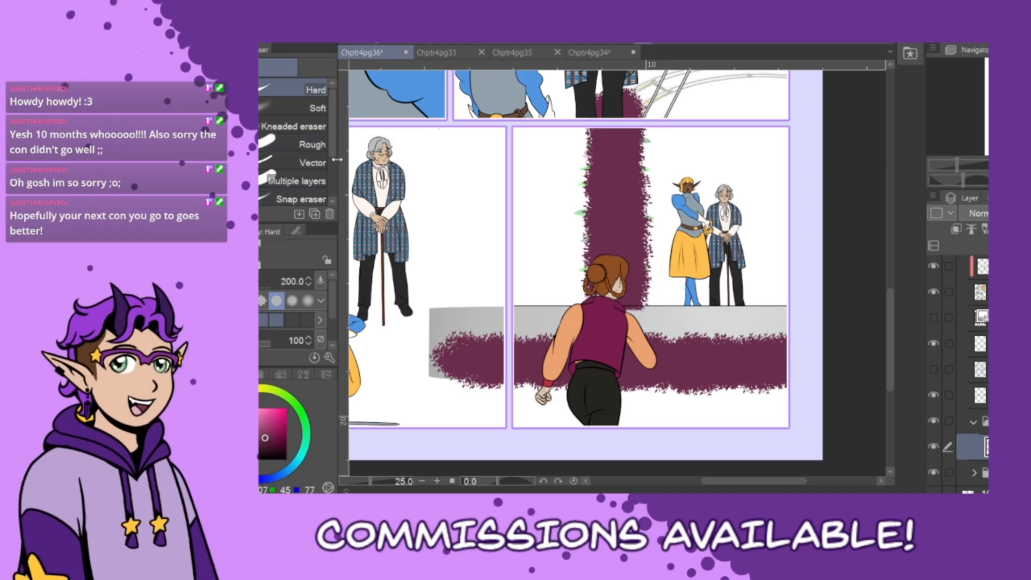
scroll(334, 168, down, 3)
click(293, 171)
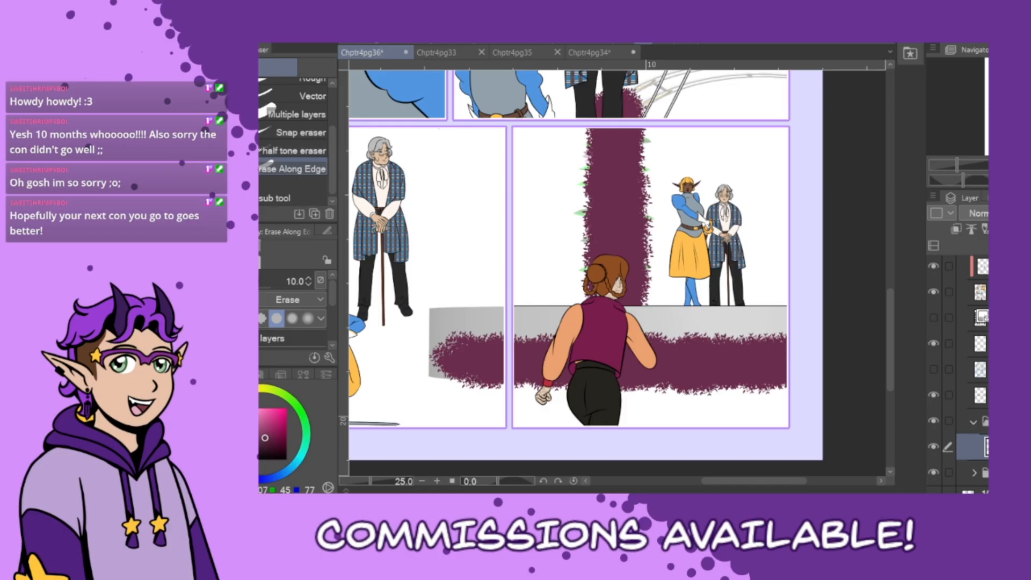
- Redo the hedge stroke along the grey wall and erase the foliage that spills into the neighbouring panels
key(b)
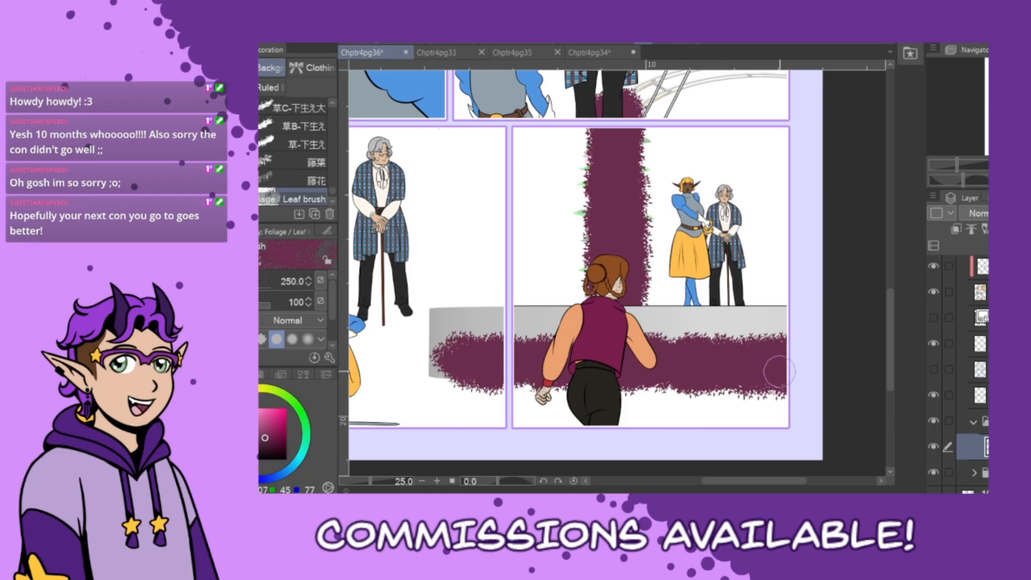
key(ctrl+z)
drag(456, 365, 834, 364)
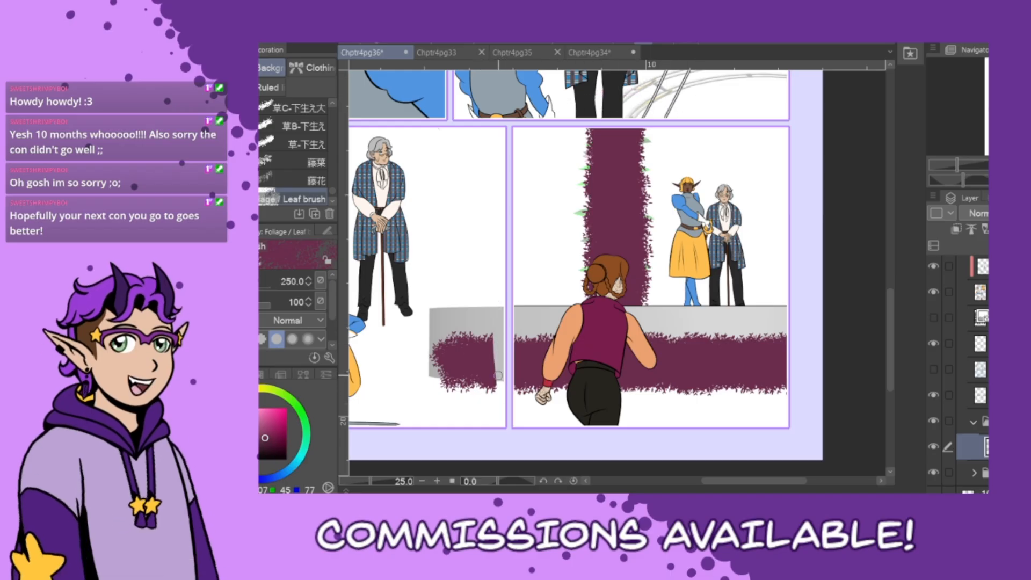
mouse_move(486, 336)
mouse_down()
mouse_move(491, 371)
mouse_move(492, 337)
mouse_move(477, 344)
mouse_move(467, 404)
mouse_move(463, 319)
mouse_move(448, 362)
mouse_move(437, 360)
mouse_move(433, 328)
mouse_move(439, 400)
mouse_up()
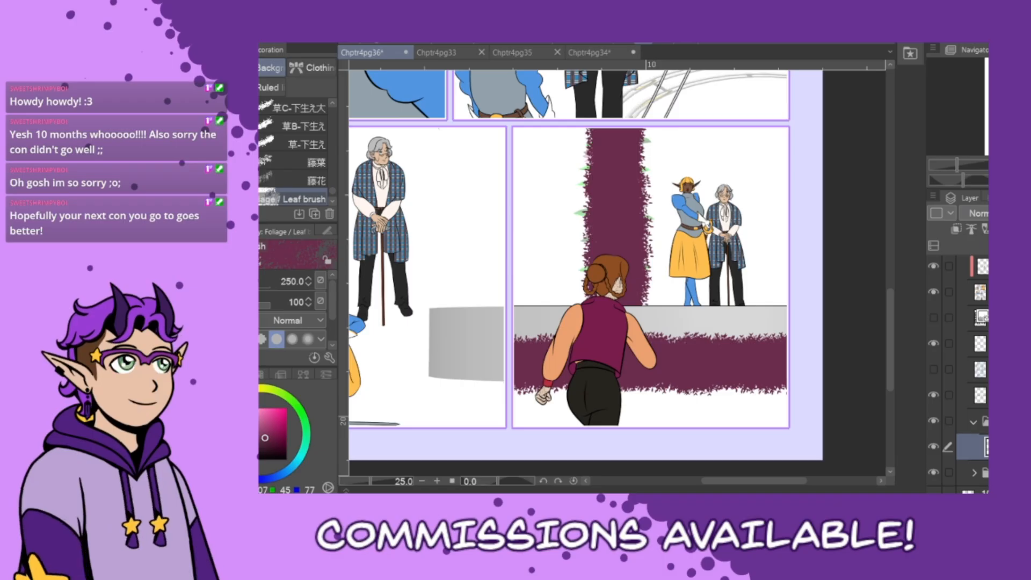
- Sample the light salmon pink of the flower arch on page Chptr4pg34 and return to page Chptr4pg36
click(589, 52)
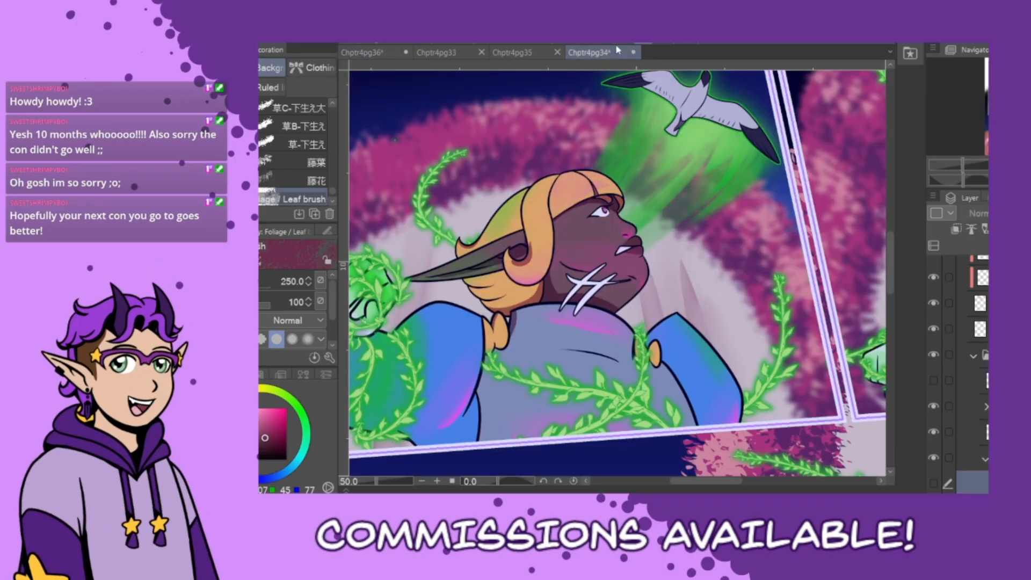
alt+click(795, 274)
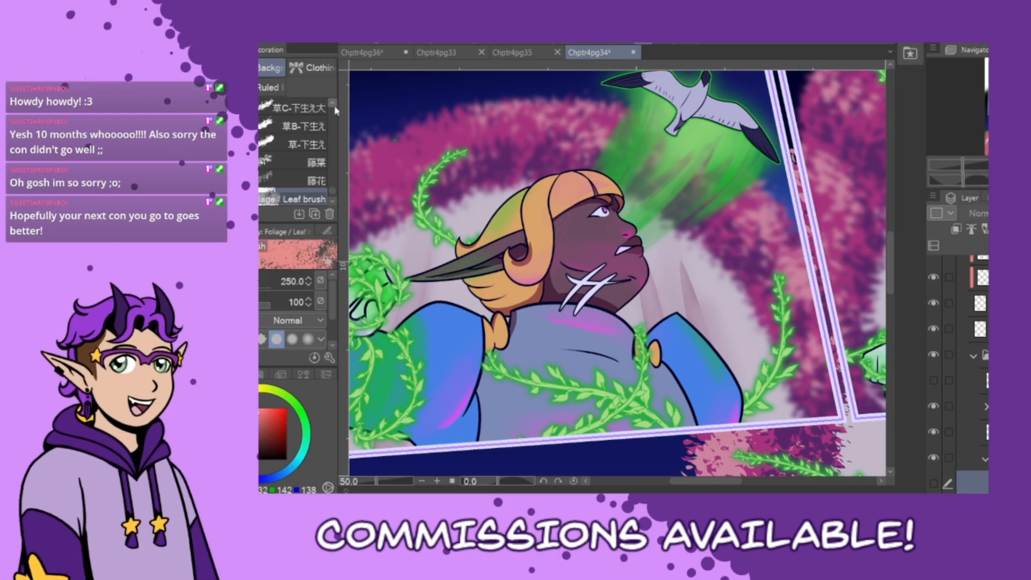
click(362, 52)
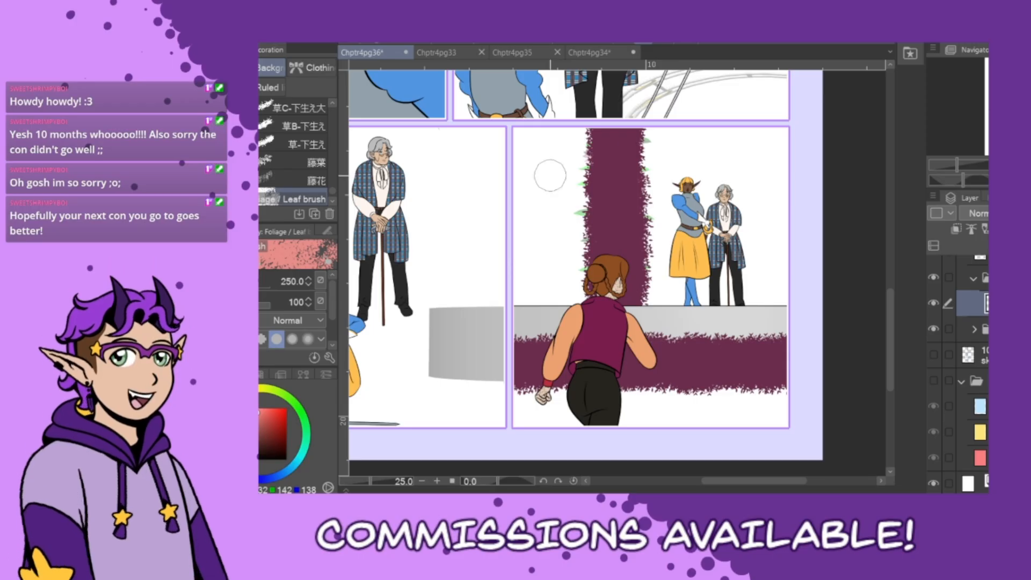
- Paint salmon pink leaves over the dark pink pillar and hedge in the last panel
mouse_move(585, 156)
mouse_down()
mouse_move(570, 134)
mouse_move(638, 188)
mouse_up()
drag(703, 162, 664, 231)
key(ctrl+z)
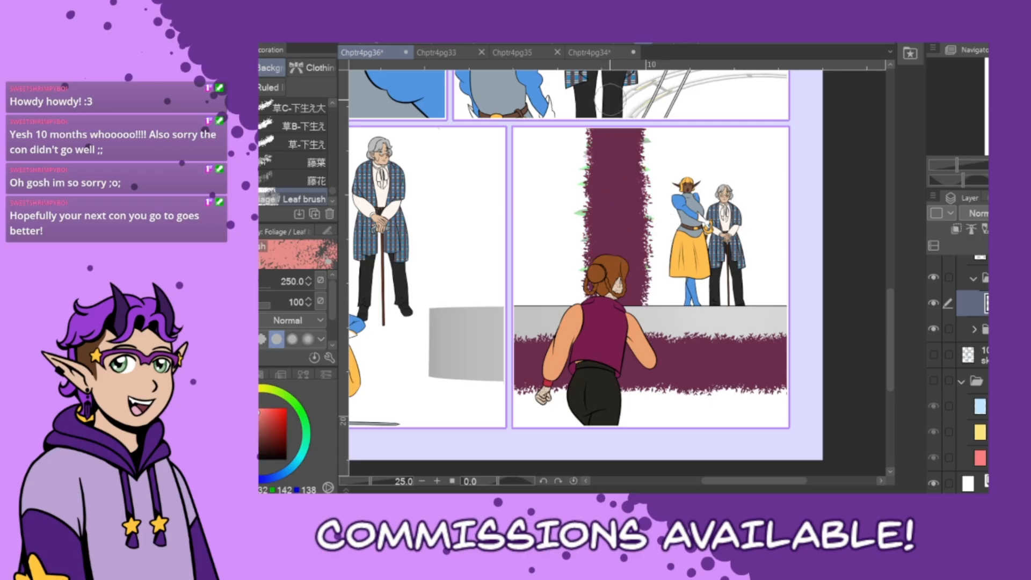
mouse_move(609, 99)
mouse_down()
mouse_move(636, 156)
mouse_move(607, 212)
mouse_up()
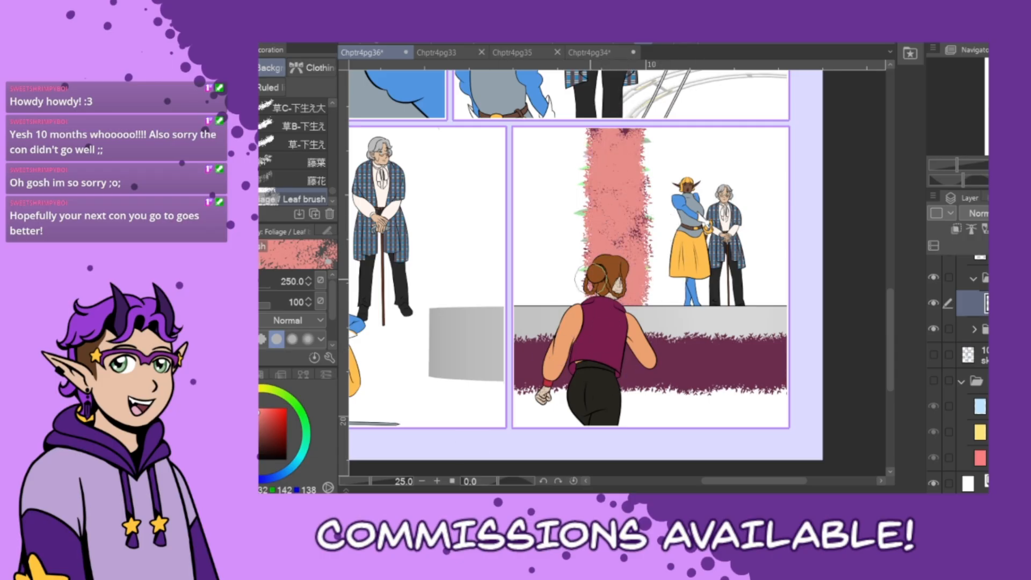
mouse_move(577, 389)
mouse_down()
mouse_move(537, 360)
mouse_move(666, 352)
mouse_move(762, 365)
mouse_move(713, 429)
mouse_up()
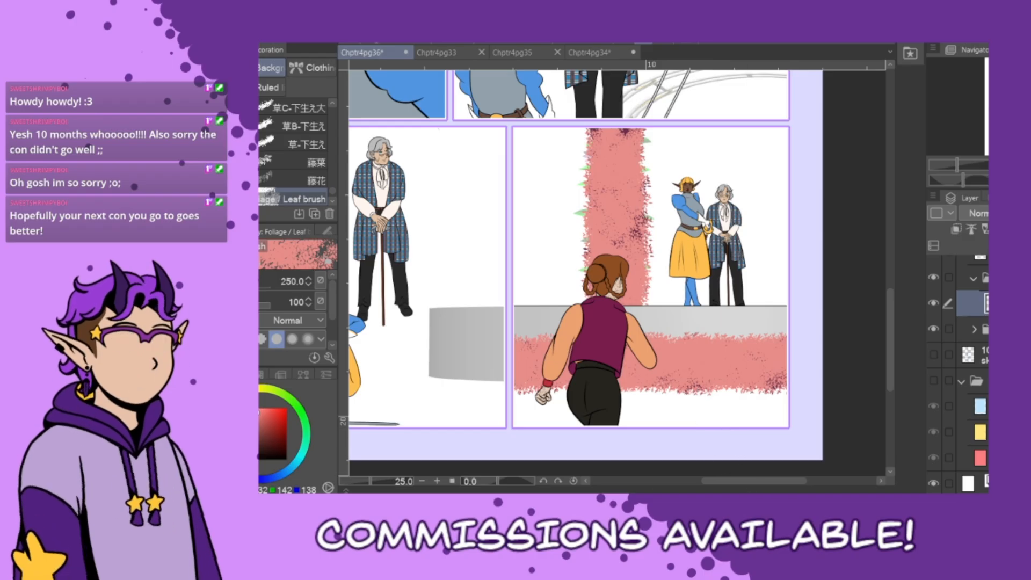
- Show the color set and paint dark pink leaf shading over the salmon foliage on the pillar and the hedge
click(262, 376)
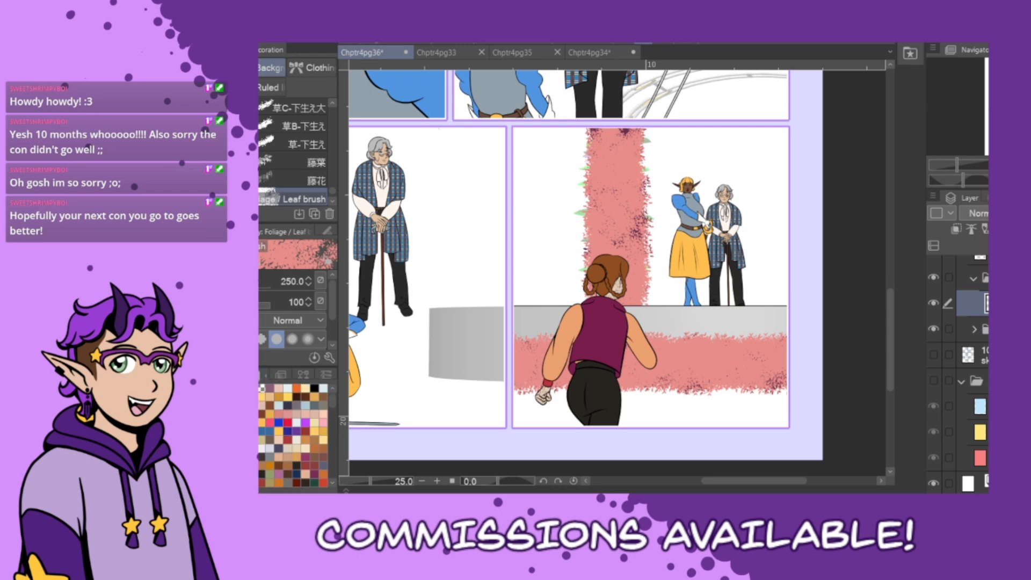
drag(624, 130, 620, 301)
mouse_move(529, 377)
mouse_down()
mouse_move(549, 358)
mouse_move(508, 363)
mouse_move(613, 365)
mouse_move(647, 383)
mouse_move(781, 369)
mouse_move(831, 387)
mouse_up()
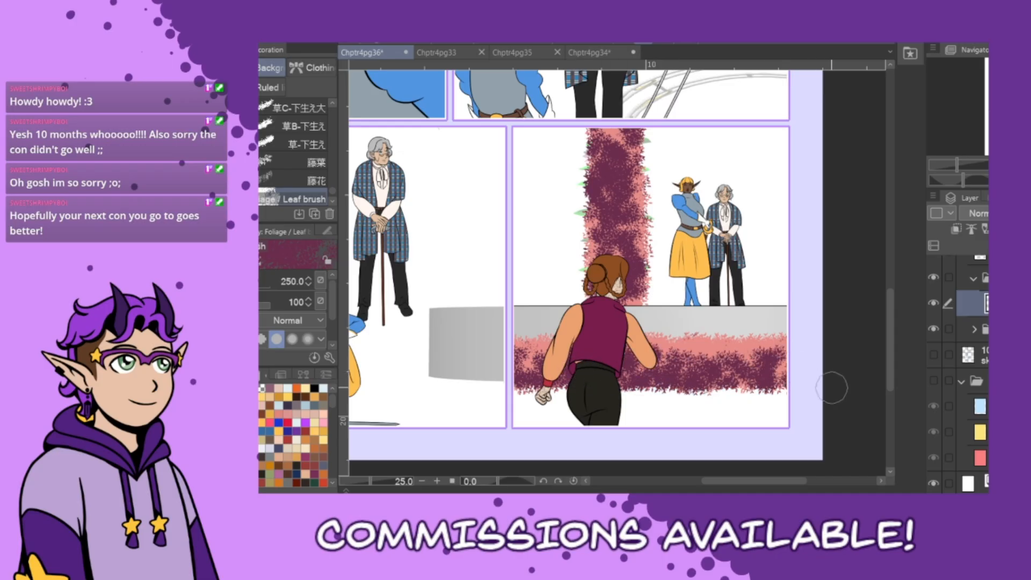
- Sample the crimson pink of the foliage on page Chptr4pg34 and paint it over the hedge and pillar on page Chptr4pg36
click(610, 48)
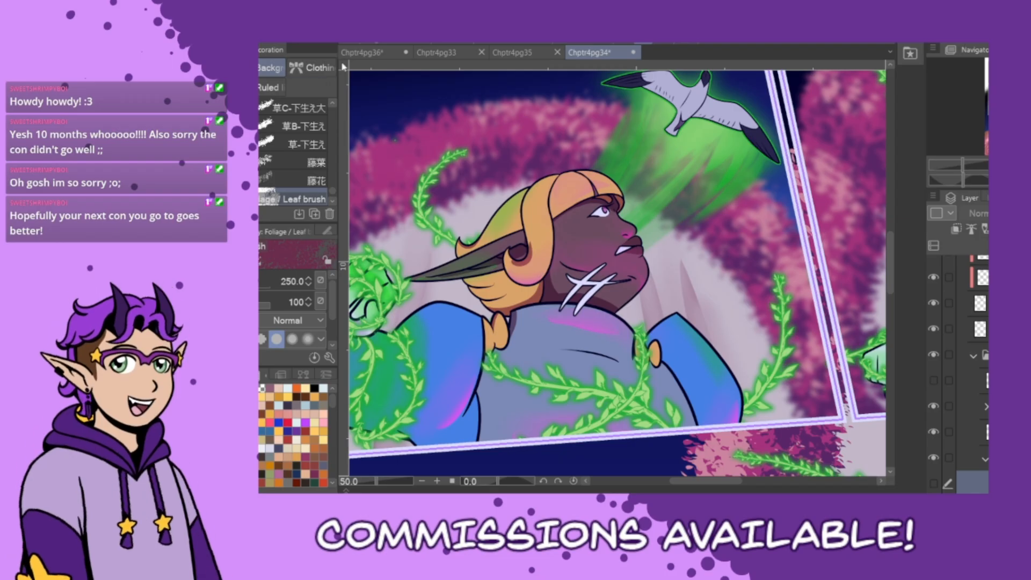
alt+click(384, 158)
click(365, 53)
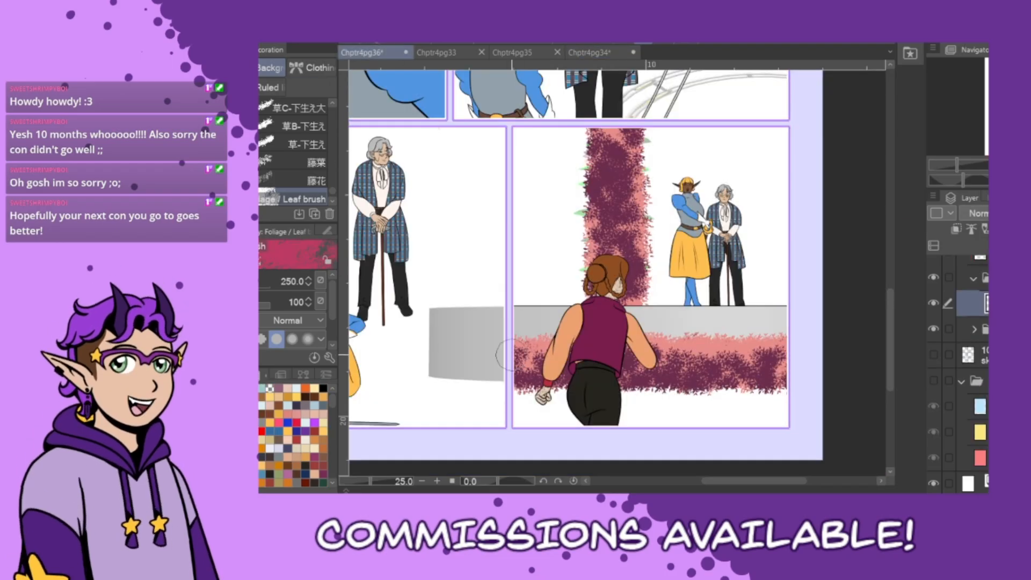
drag(644, 363, 779, 366)
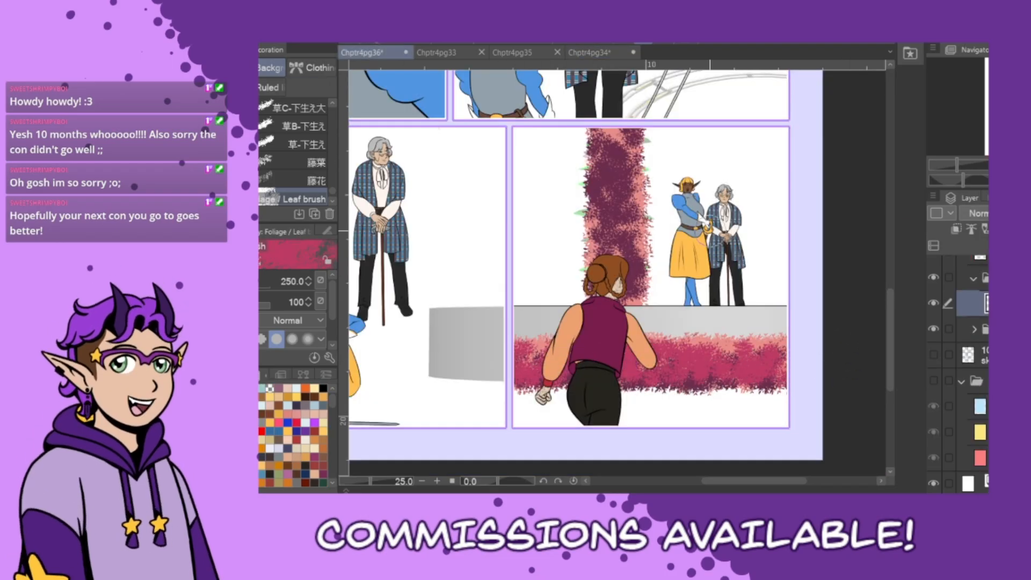
drag(616, 103, 612, 311)
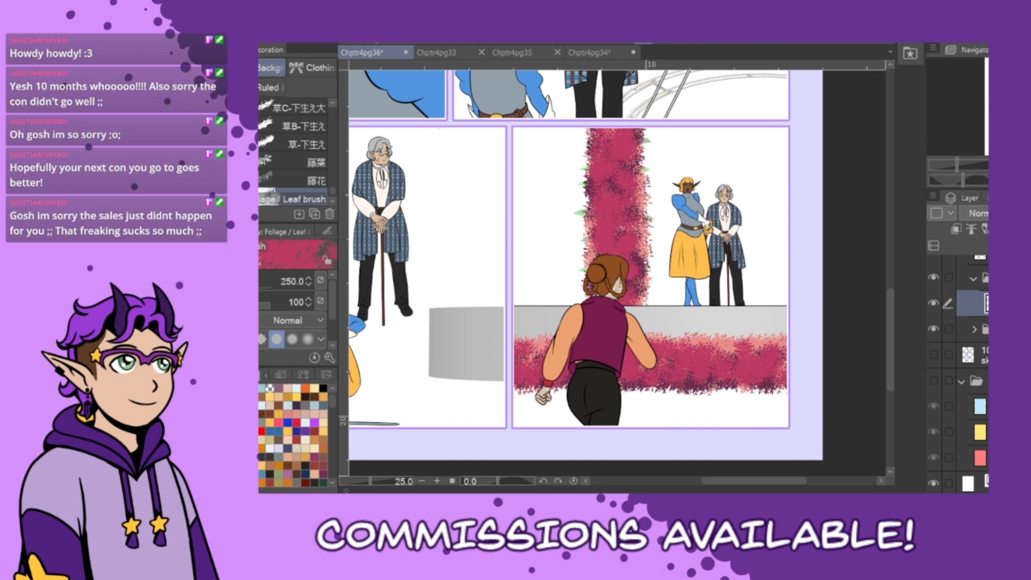
- Paint salmon pink leaves over the pillar and hedge, then layer sampled crimson patches along the hedge
key(x)
mouse_move(625, 159)
mouse_down()
mouse_move(612, 143)
mouse_move(626, 295)
mouse_up()
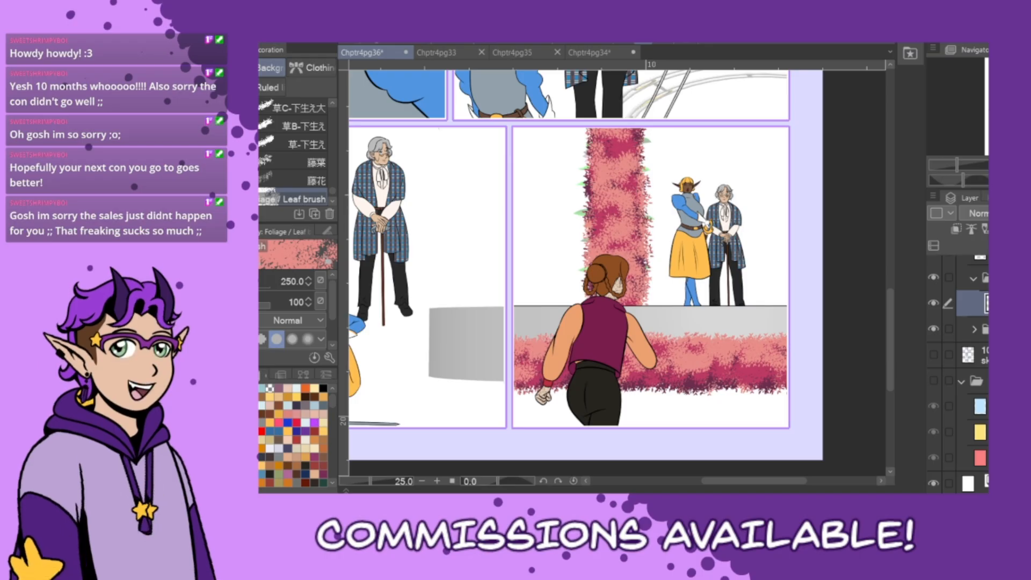
alt+click(663, 352)
mouse_move(523, 351)
mouse_down()
mouse_move(526, 382)
mouse_move(571, 368)
mouse_move(809, 376)
mouse_up()
- Sample the dark maroon of the hedge and paint leaf shading along its lower edge, redoing the first stroke
alt+click(665, 391)
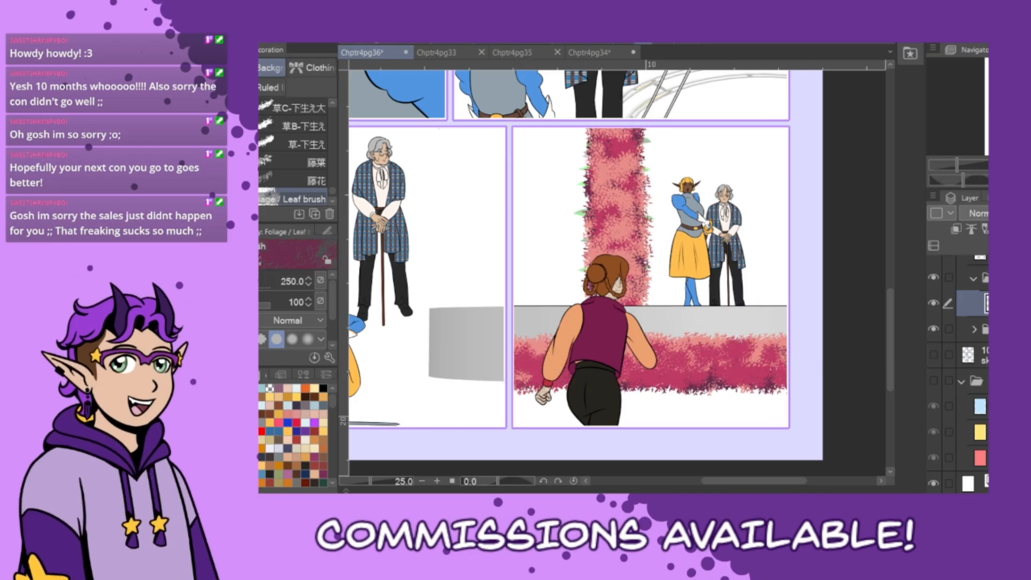
mouse_move(604, 383)
mouse_down()
mouse_move(709, 396)
mouse_move(808, 388)
mouse_up()
key(ctrl+z)
drag(675, 376, 822, 399)
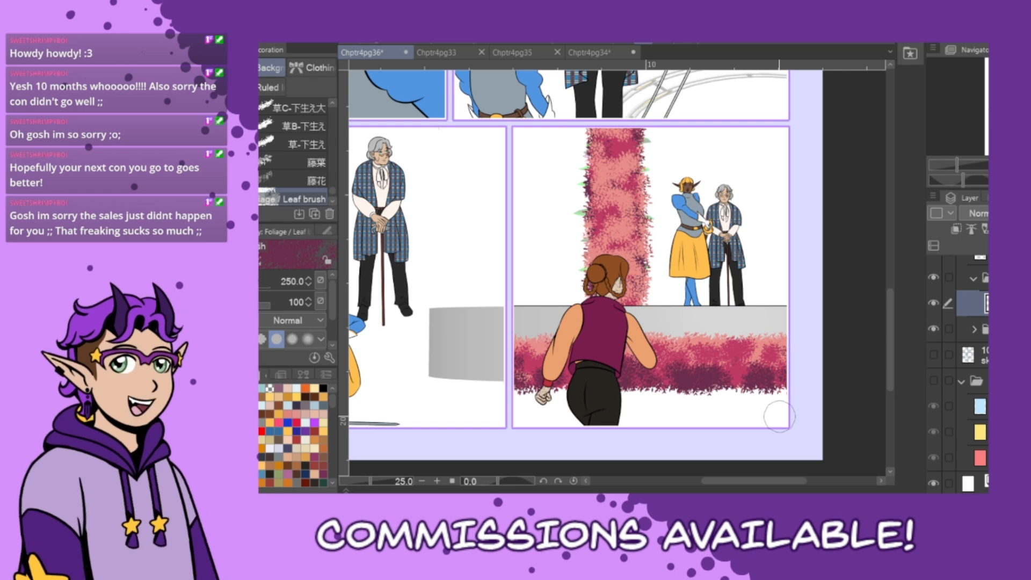
- Rework the pillar with layered dark maroon and crimson leaves, undoing the first shading stroke
mouse_move(602, 142)
mouse_down()
mouse_move(604, 217)
mouse_move(620, 255)
mouse_up()
key(ctrl+z)
key(ctrl+z)
mouse_move(627, 147)
mouse_down()
mouse_move(607, 163)
mouse_move(602, 251)
mouse_move(633, 283)
mouse_up()
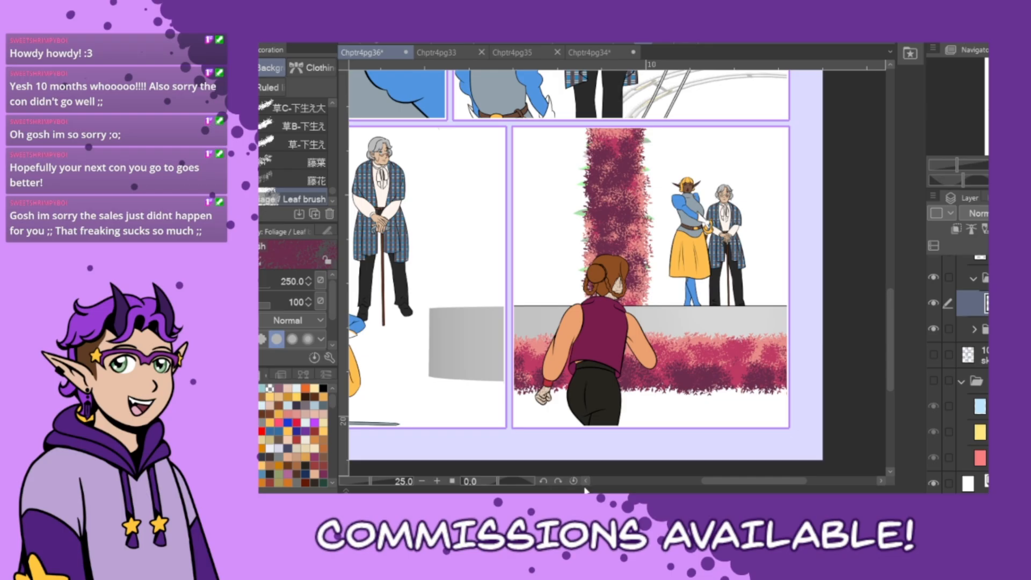
mouse_move(626, 144)
mouse_down()
mouse_move(600, 136)
mouse_move(617, 237)
mouse_up()
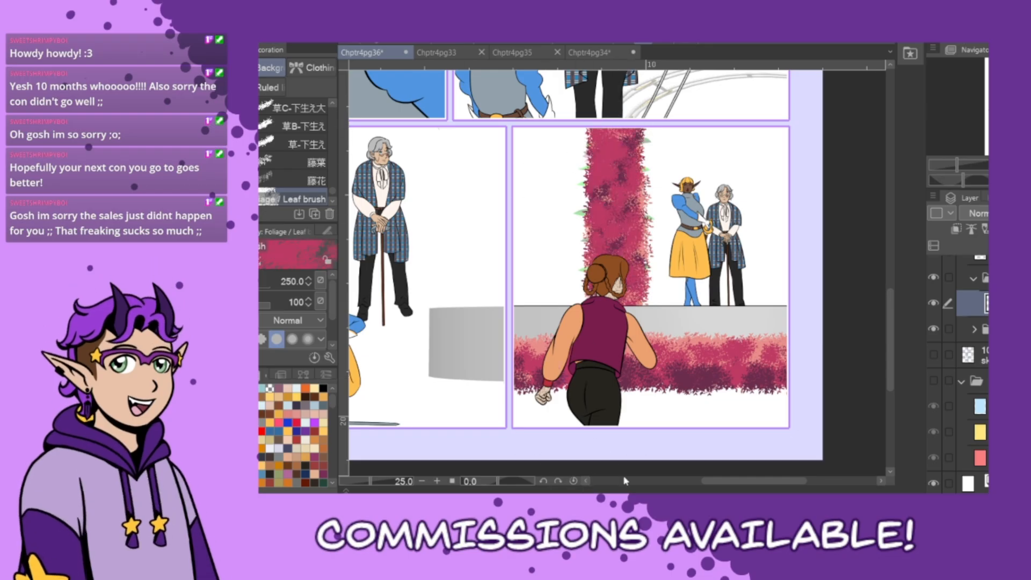
key(x)
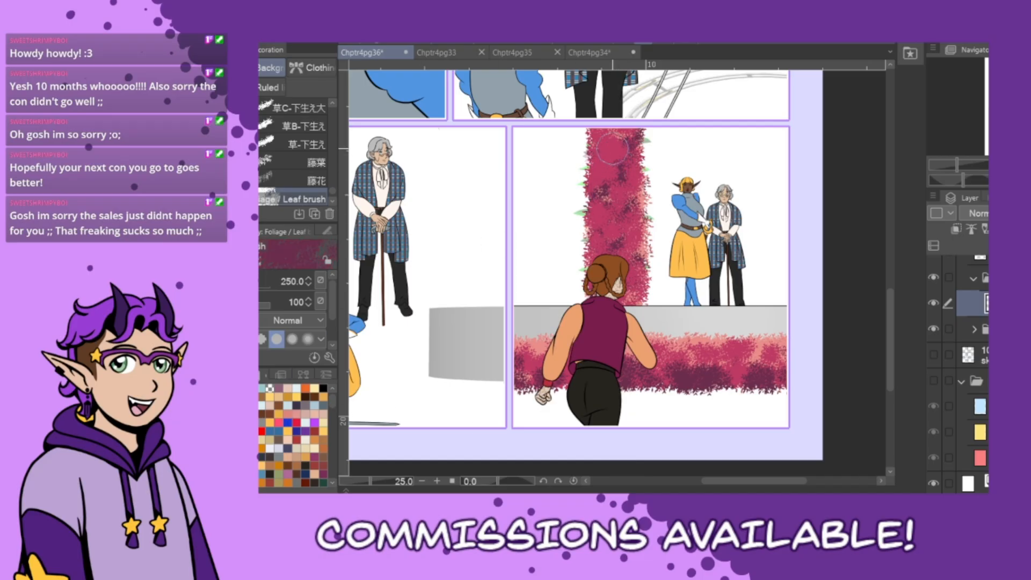
drag(607, 144, 618, 298)
- Paint salmon pink leaf highlights down the pillar and along the upper part of the hedge
key(x)
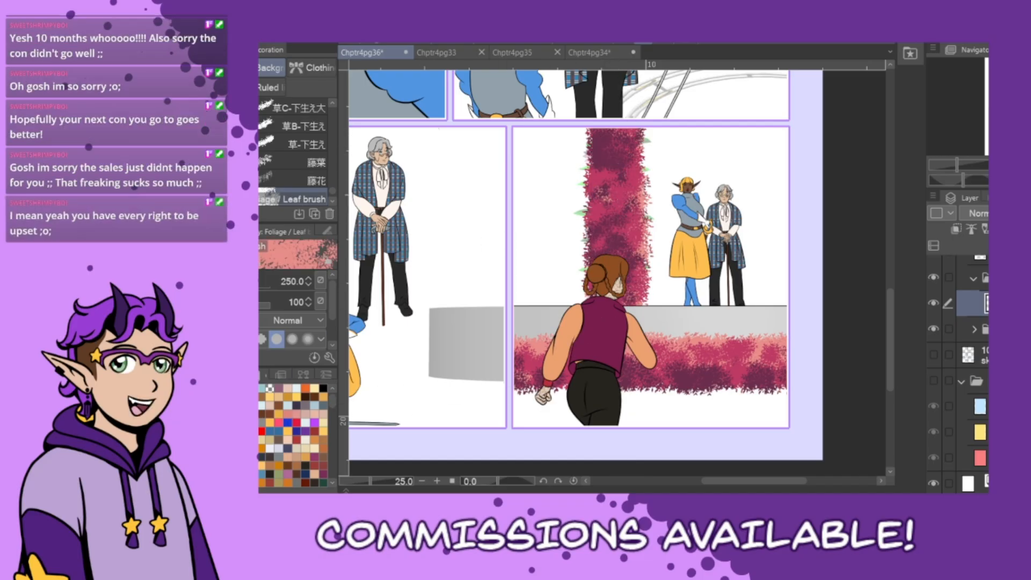
drag(608, 146, 620, 275)
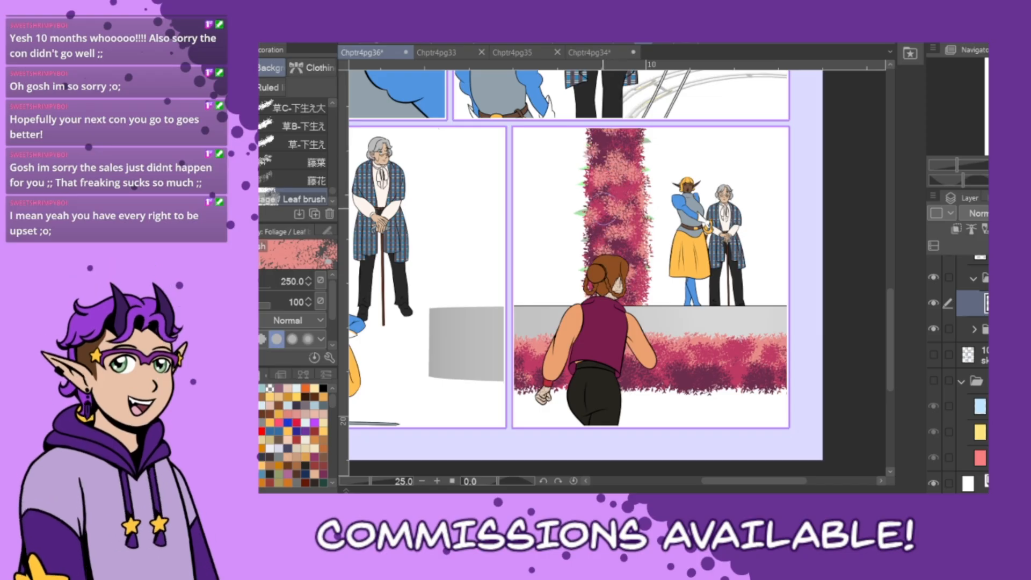
mouse_move(618, 186)
mouse_down()
mouse_move(630, 203)
mouse_move(637, 195)
mouse_up()
drag(612, 141, 610, 125)
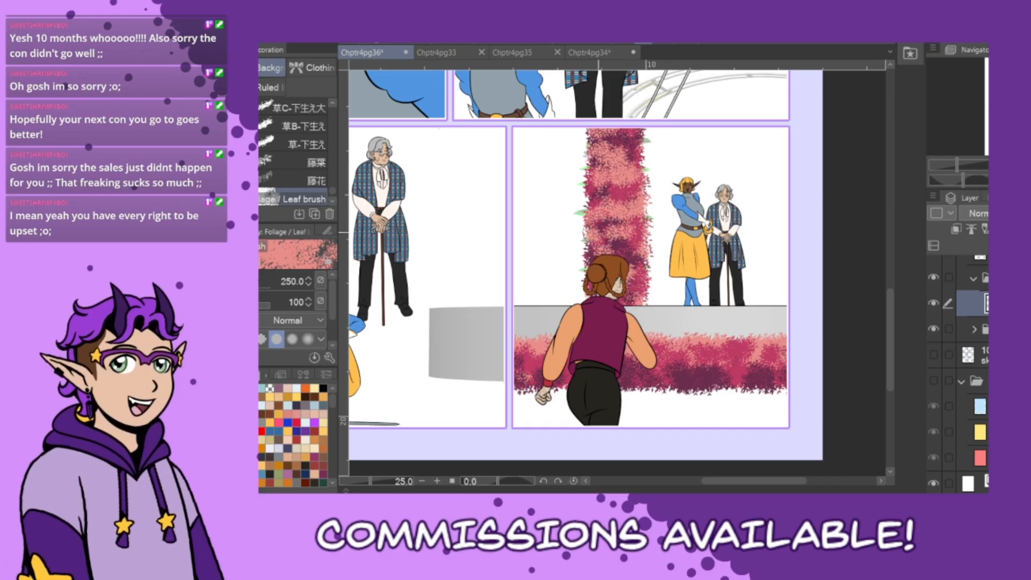
drag(682, 353, 714, 365)
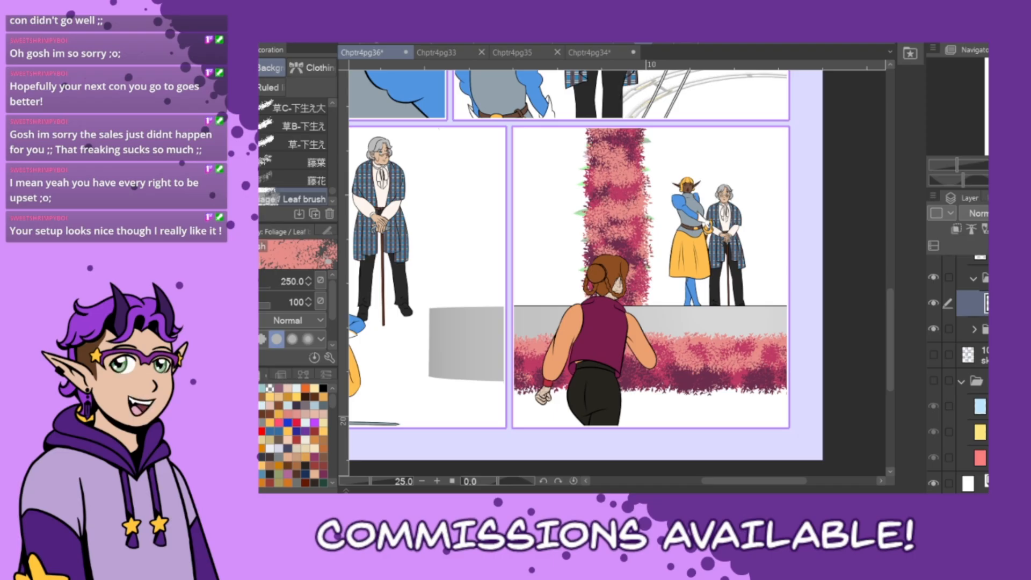
- Paint crimson leaves across the hedge and dark maroon shading along its base, undoing the stroke that spills outside the foliage
key(x)
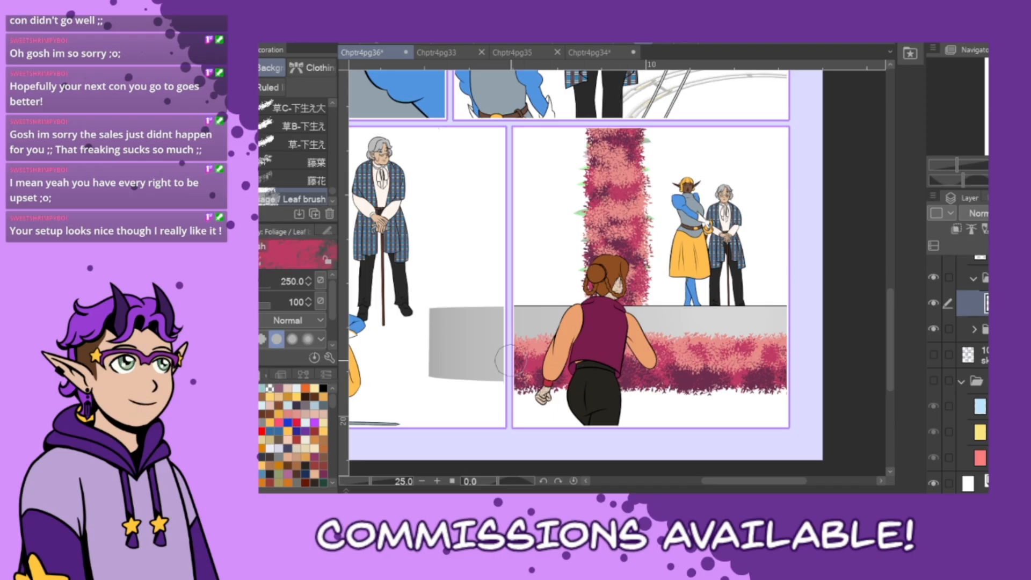
drag(505, 361, 784, 368)
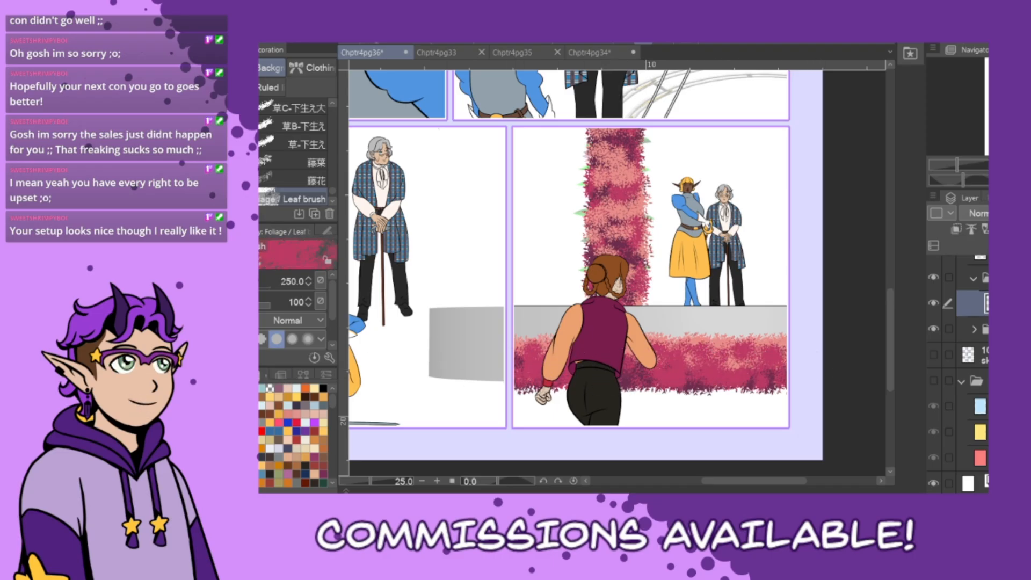
click(260, 414)
drag(502, 406, 535, 389)
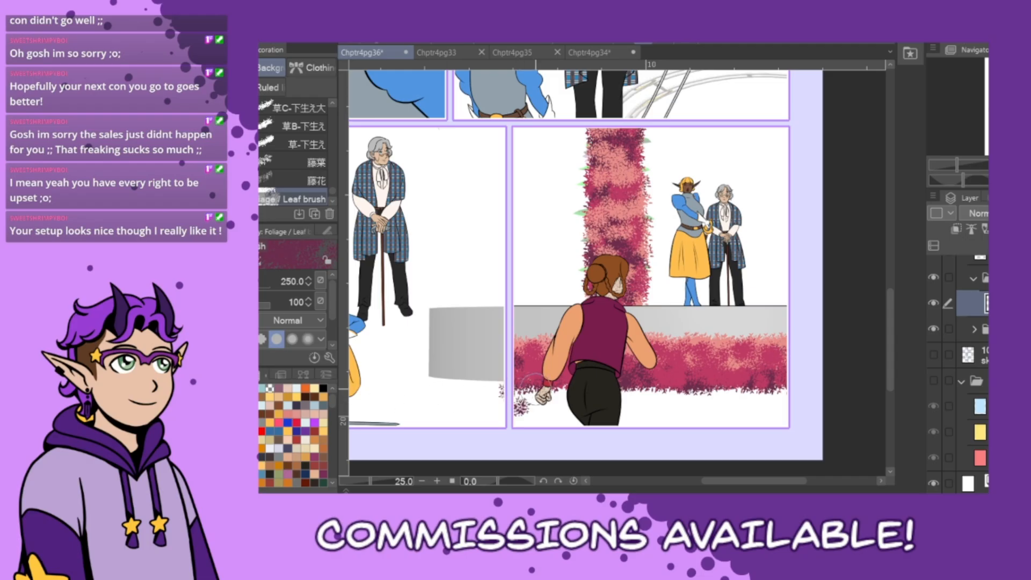
key(ctrl+z)
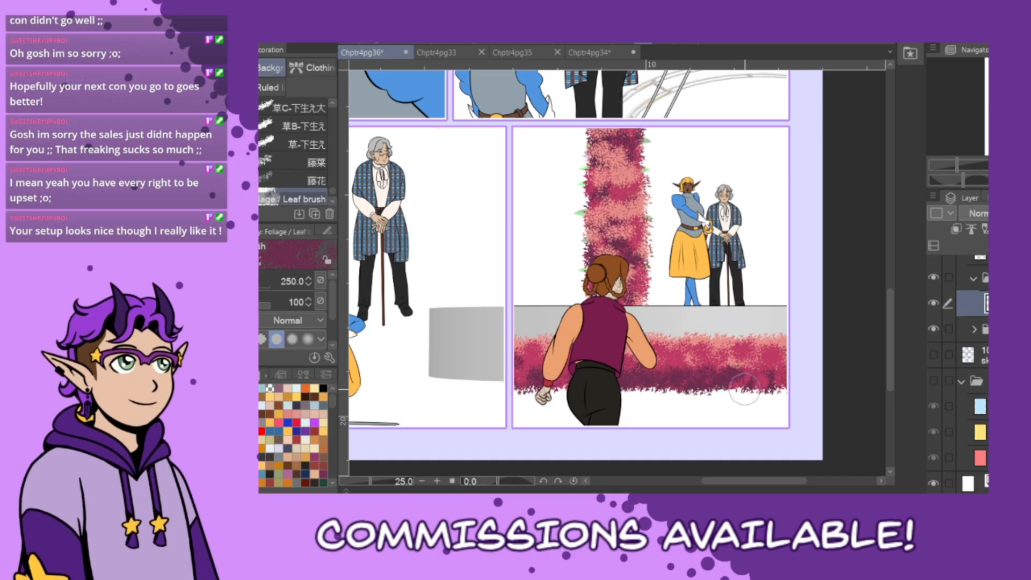
- Blend crimson leaves into the hedge's dark shading and add salmon pink highlight clusters along its upper part
click(267, 414)
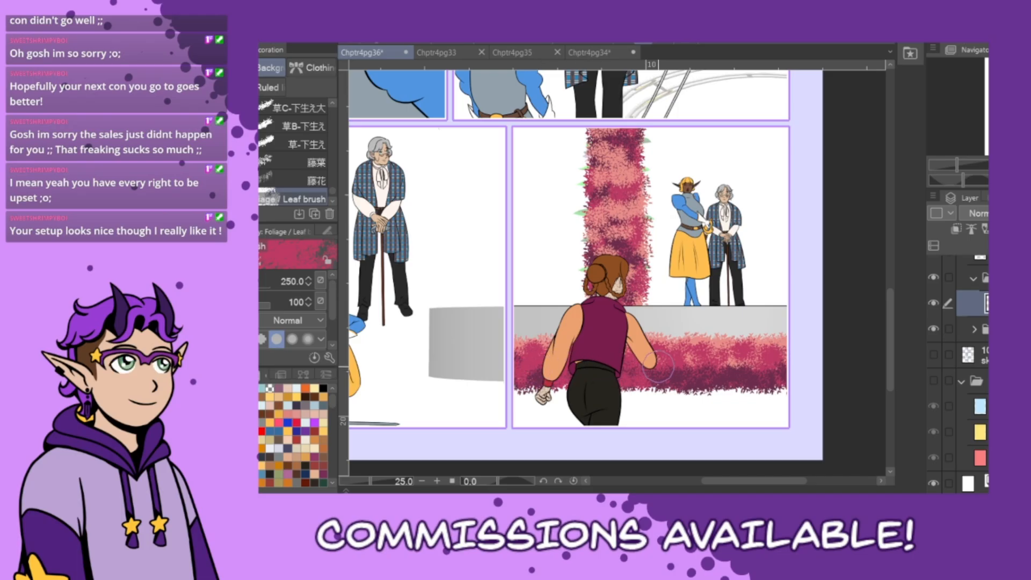
mouse_move(679, 368)
mouse_down()
mouse_move(706, 354)
mouse_move(679, 354)
mouse_move(702, 367)
mouse_up()
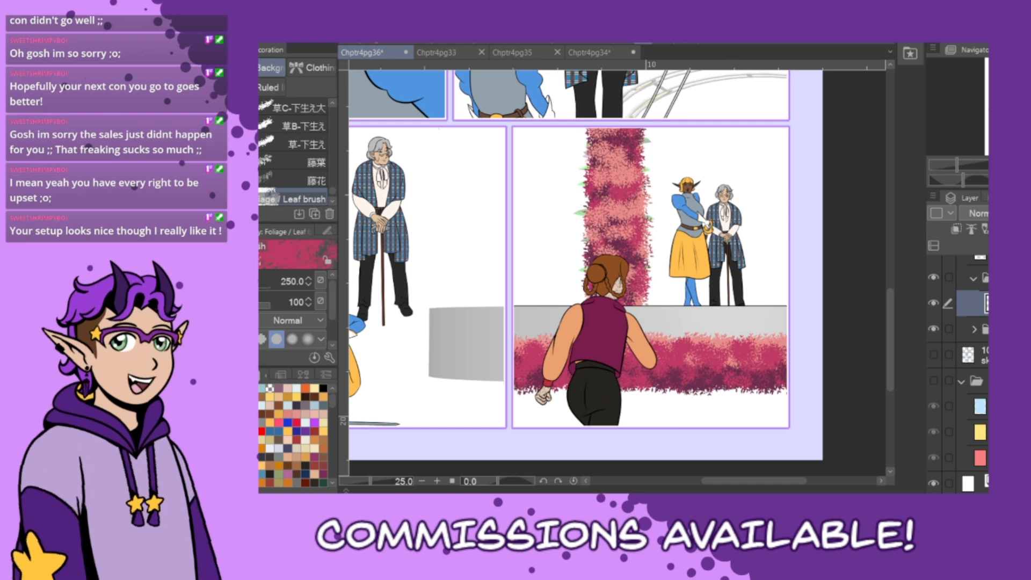
click(287, 414)
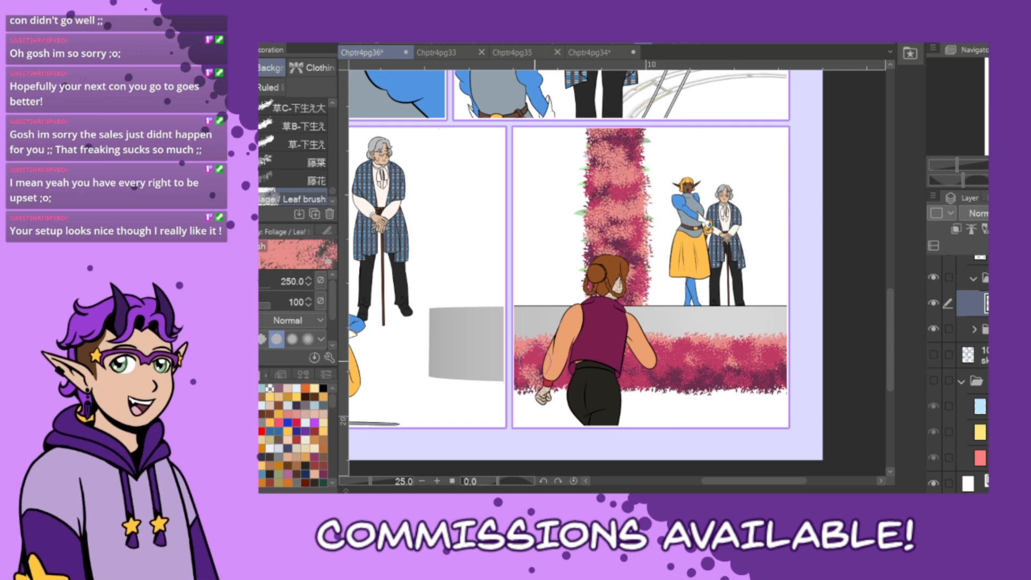
drag(524, 364, 530, 360)
mouse_move(648, 352)
mouse_down()
mouse_move(624, 358)
mouse_move(788, 356)
mouse_up()
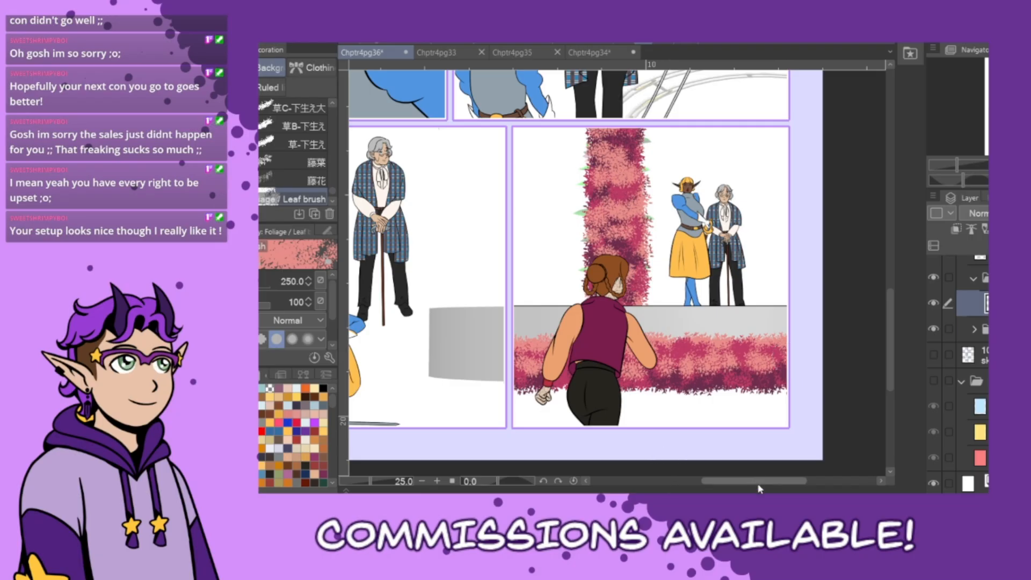
- Apply a blur filter to the painted foliage layer in the last panel
drag(749, 481, 760, 480)
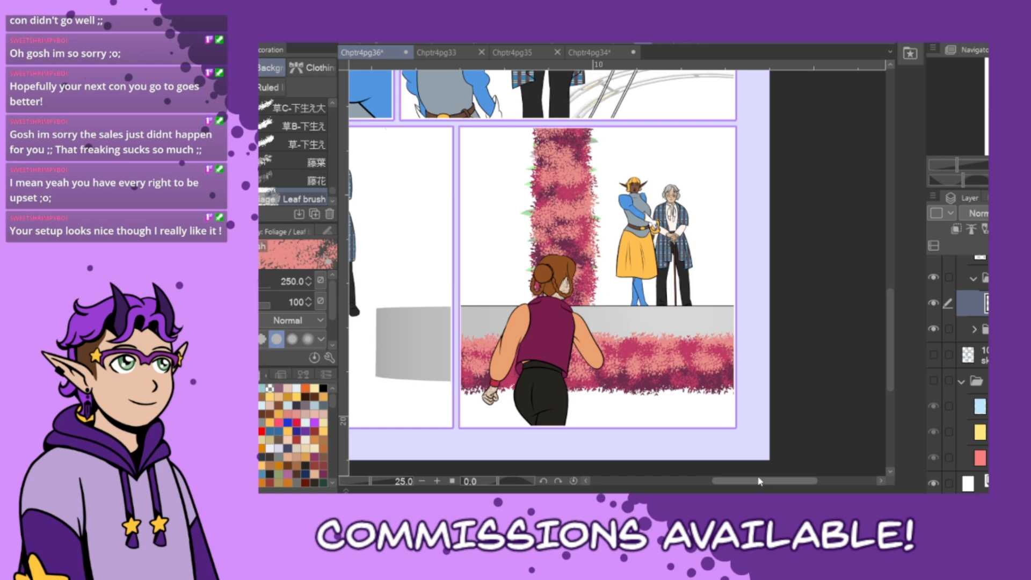
drag(760, 480, 741, 490)
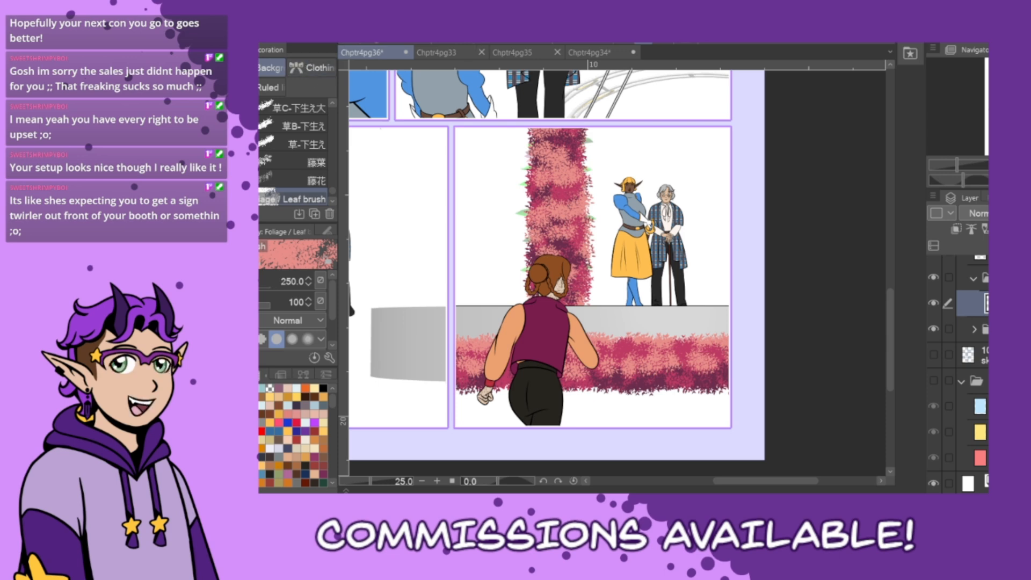
click(604, 68)
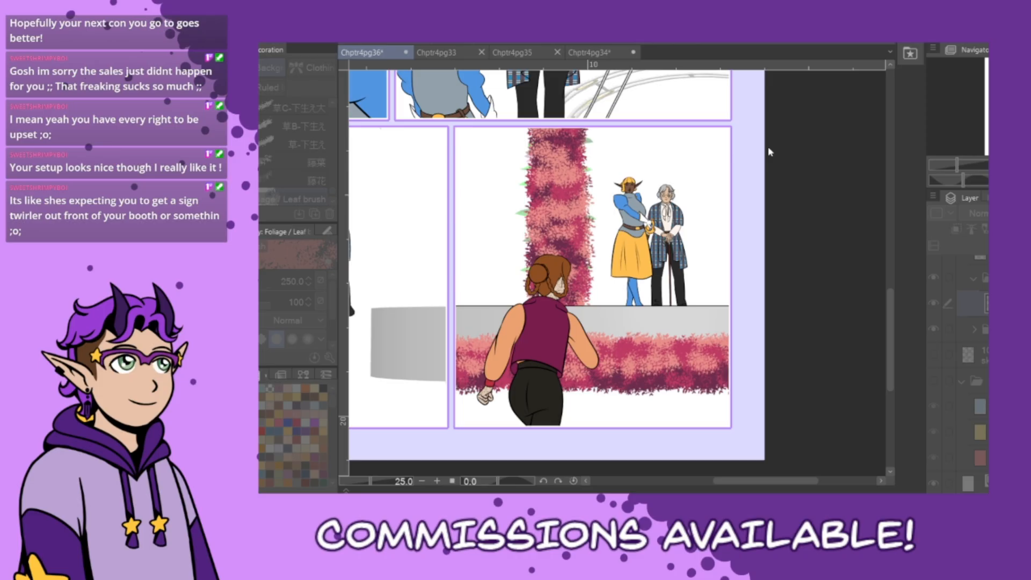
click(842, 142)
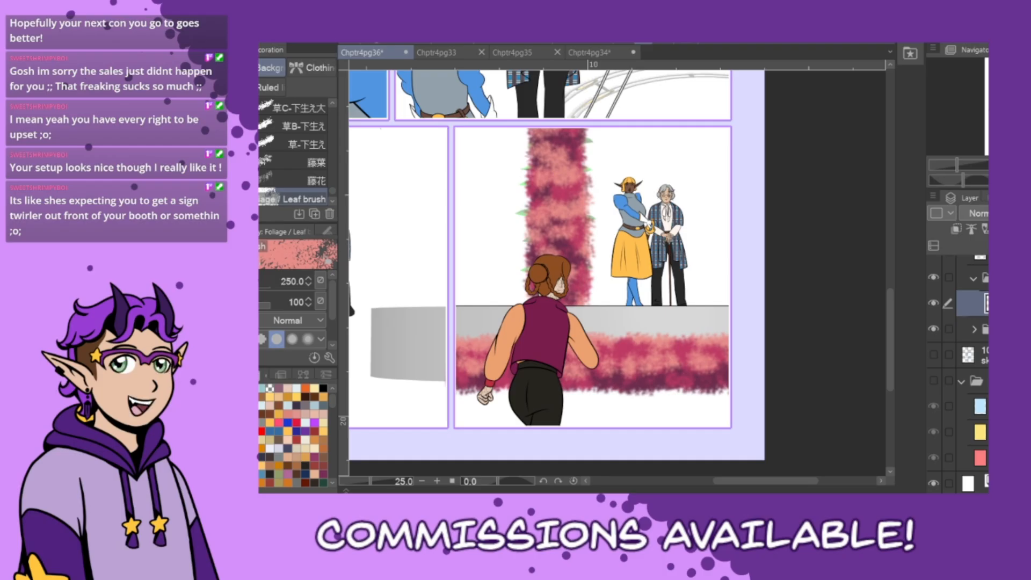
- View the whole of page Chptr4pg34 and toggle the last panel's character and effect layers to examine what each contains
click(590, 52)
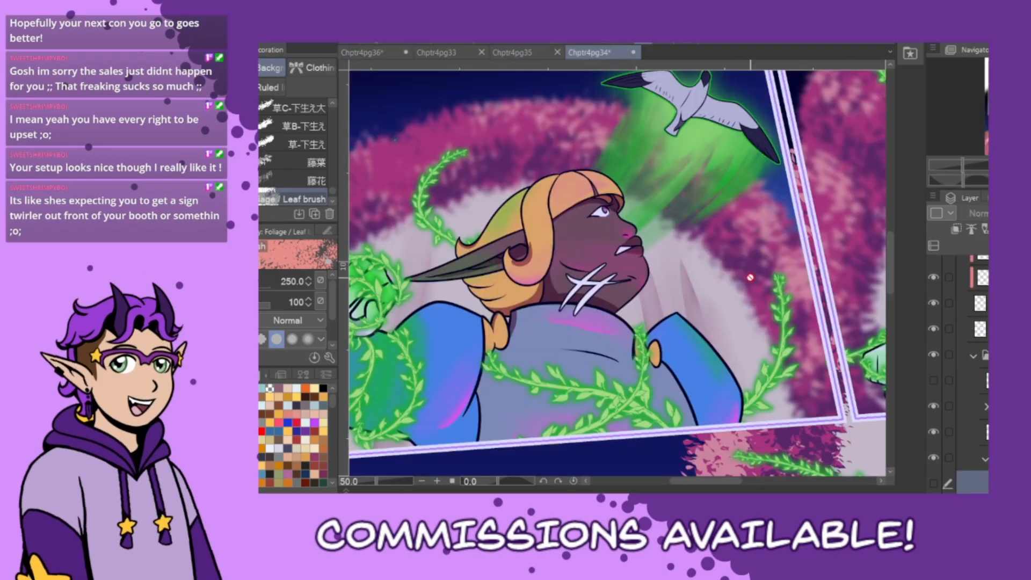
key(ctrl+0)
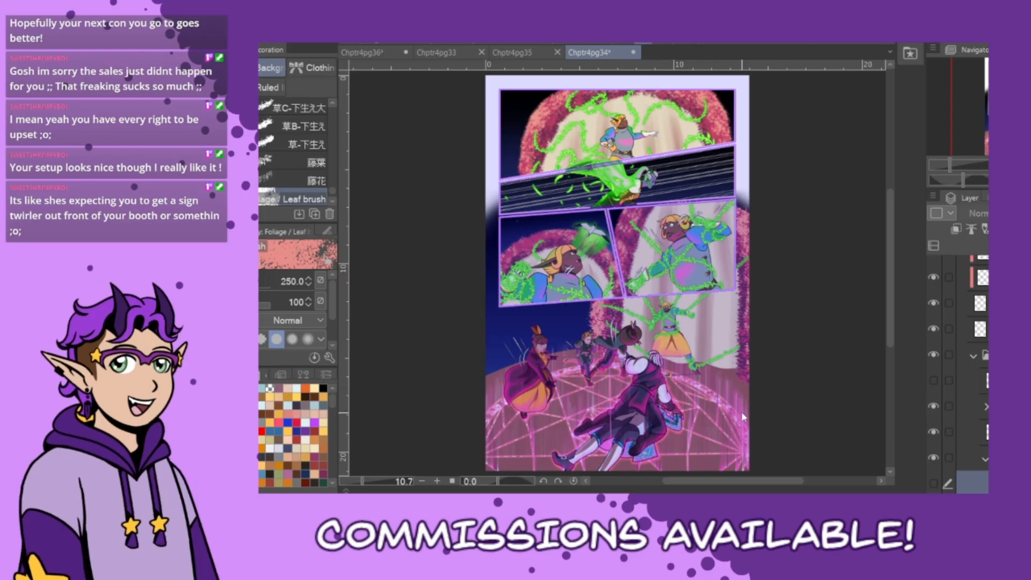
key(ctrl+z)
key(ctrl+z)
scroll(958, 373, down, 5)
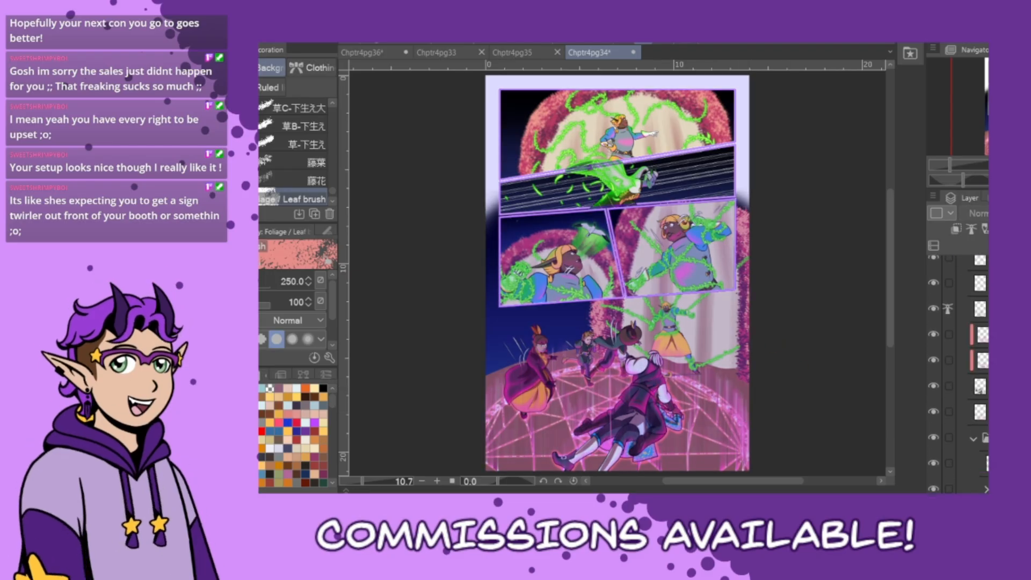
scroll(958, 374, up, 2)
click(933, 345)
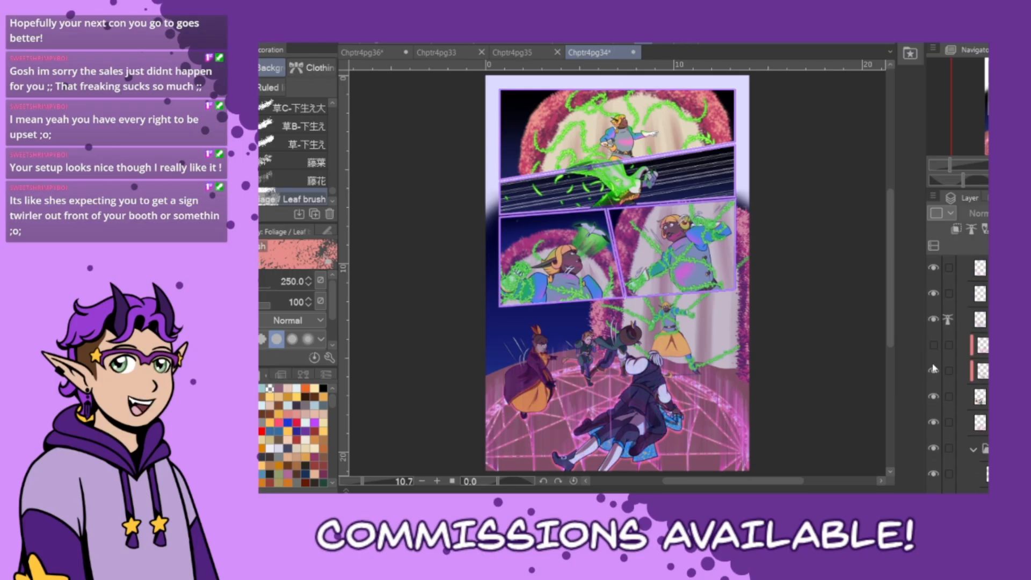
click(934, 370)
click(933, 396)
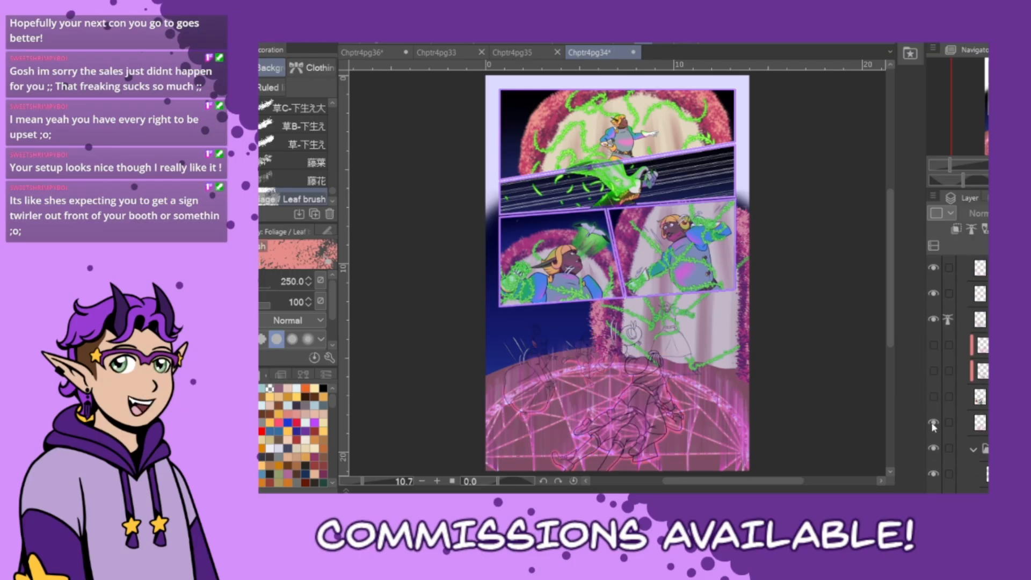
drag(933, 344, 933, 397)
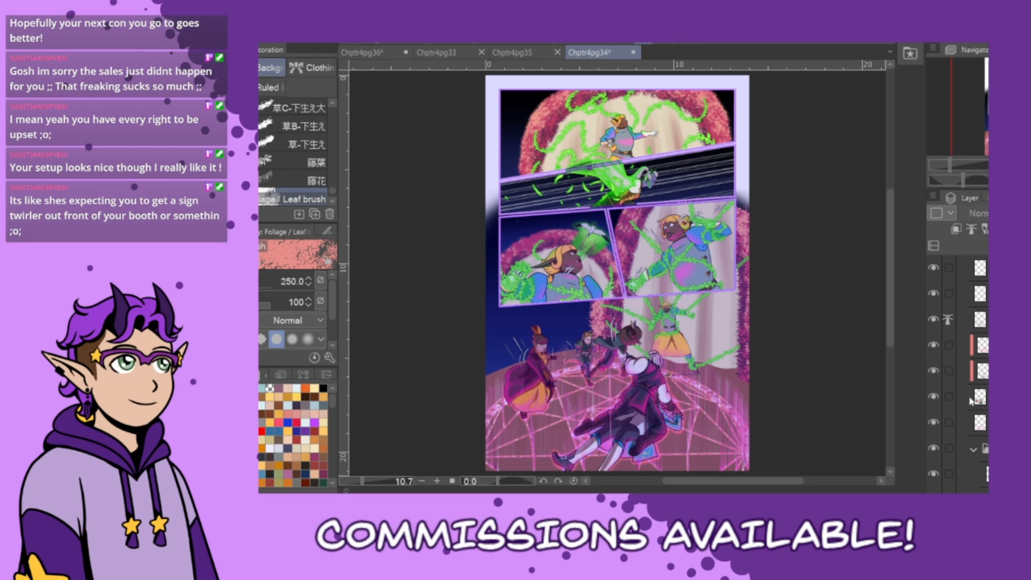
- Hide the magic circle layers in the last panel of page Chptr4pg34, keeping the plain floor layer shown
scroll(972, 400, up, 3)
scroll(972, 400, up, 6)
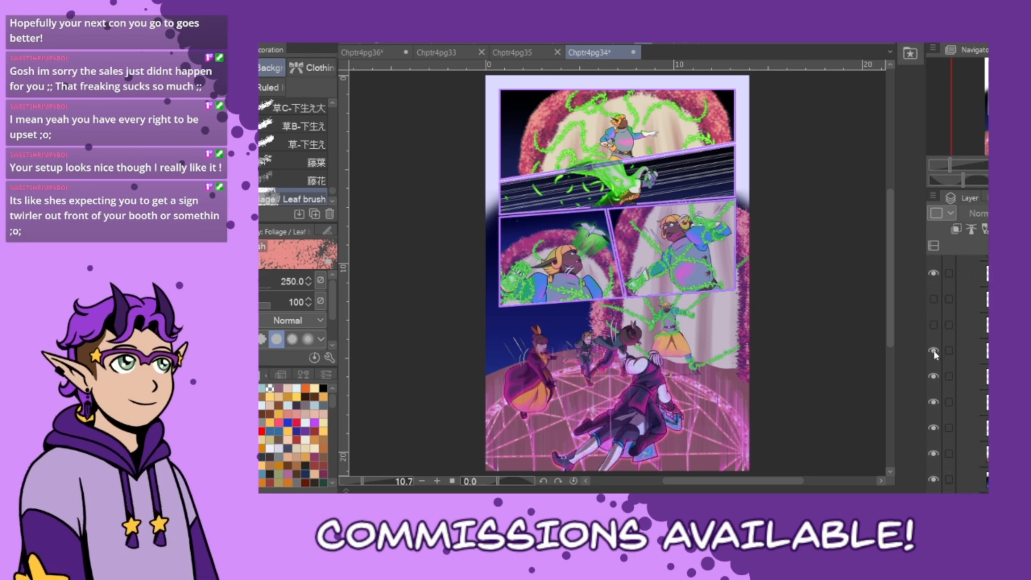
drag(934, 351, 943, 486)
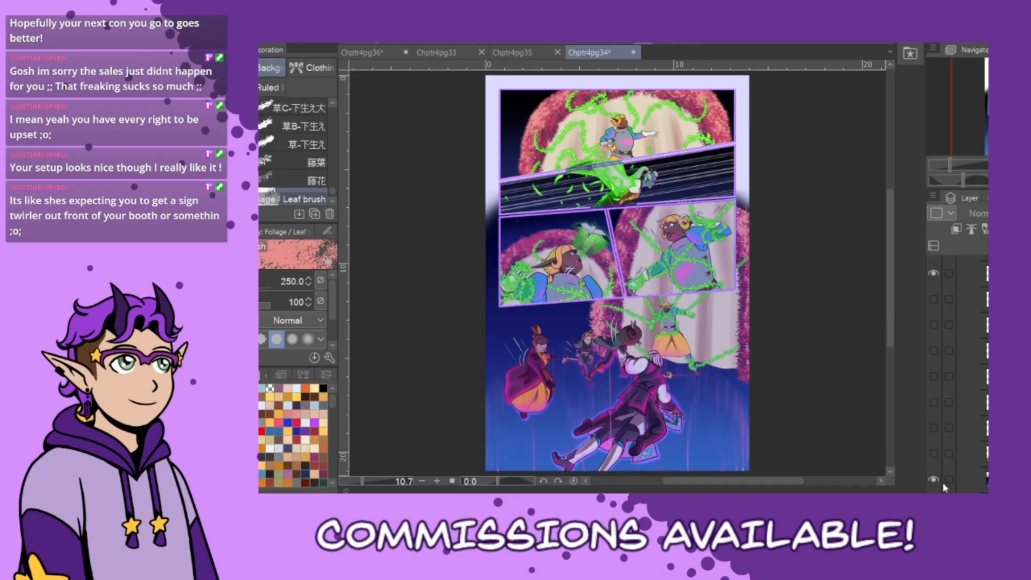
click(934, 453)
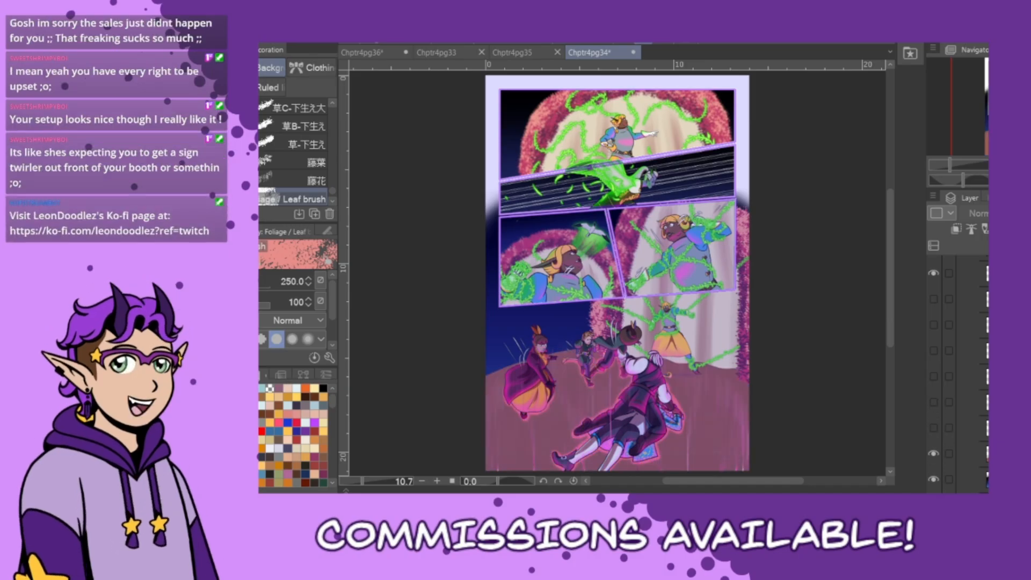
- Examine the last panel's curtain layers and the page's colour overlay by toggling them, undoing the changes to reach the floor's base colour
scroll(959, 371, up, 5)
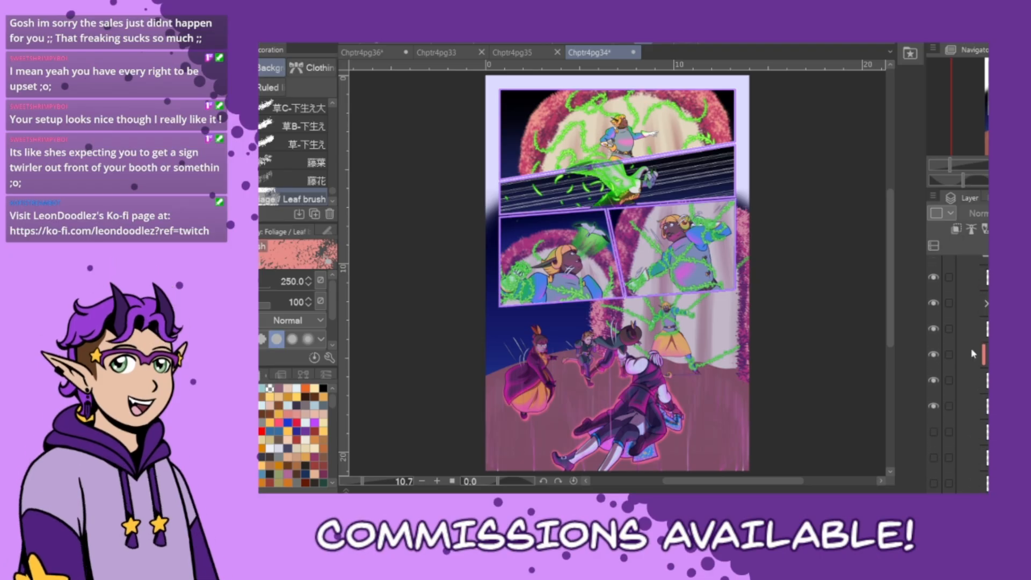
click(934, 354)
click(934, 380)
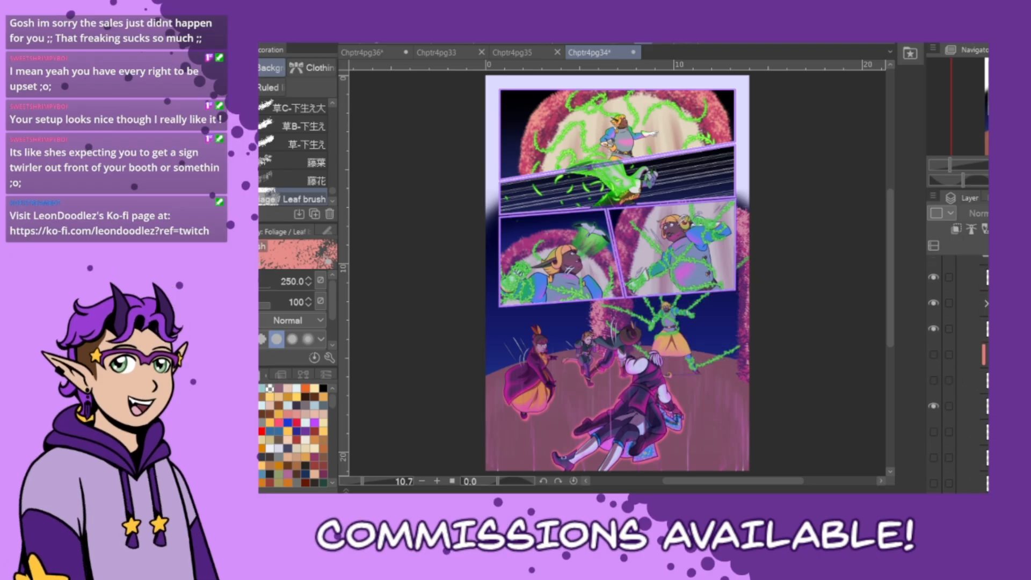
click(933, 380)
key(ctrl+z)
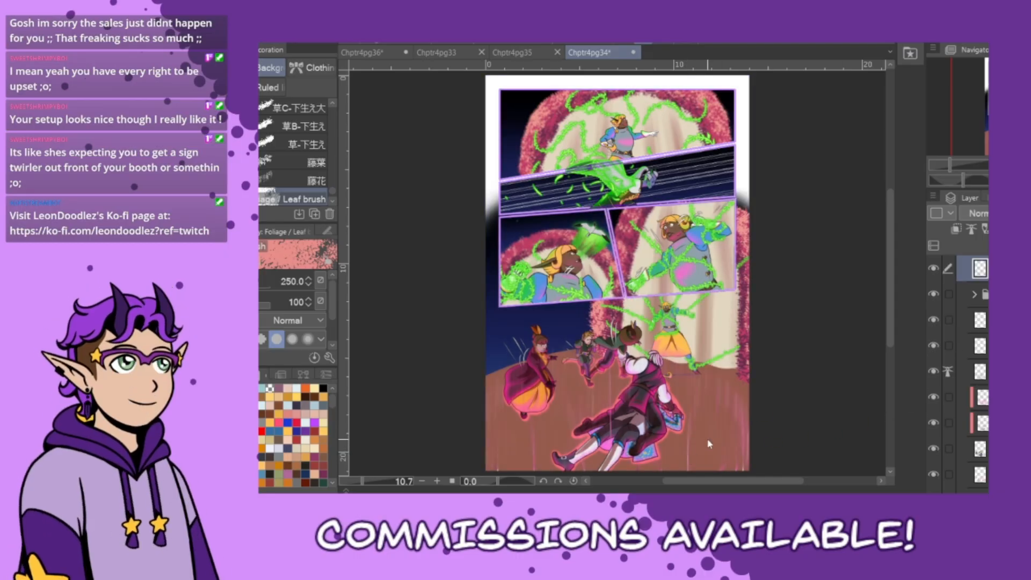
key(ctrl+z)
key(ctrl+z)
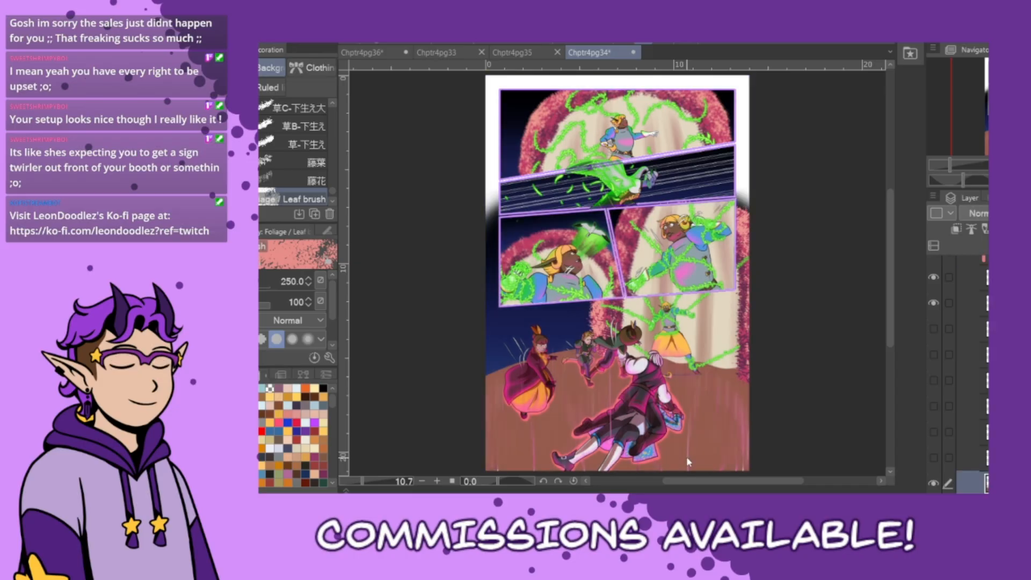
key(ctrl+z)
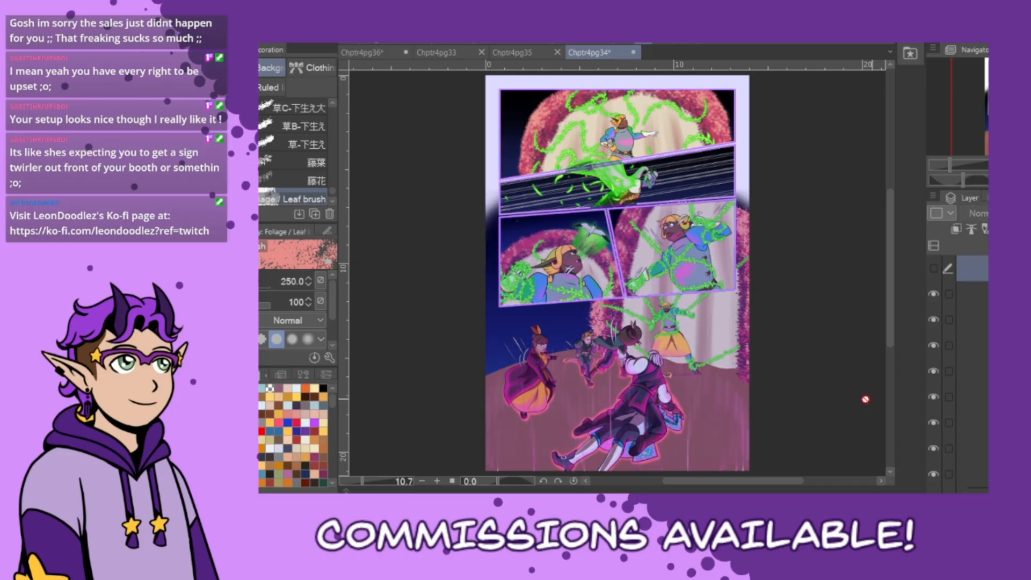
- Sample the floor's reddish brown on page Chptr4pg34 and add a new layer beneath the foliage layer on page Chptr4pg36
alt+click(681, 447)
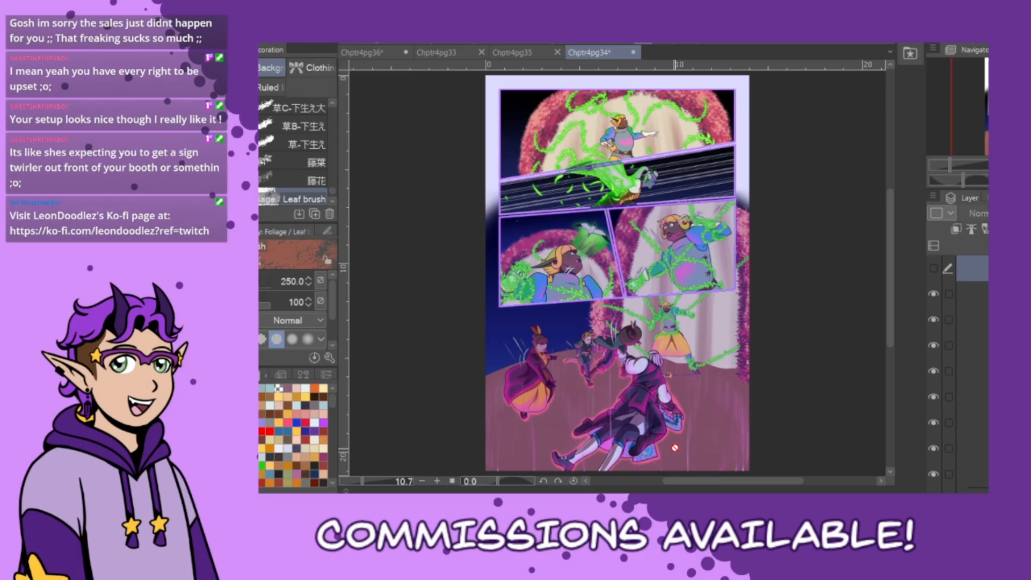
click(370, 52)
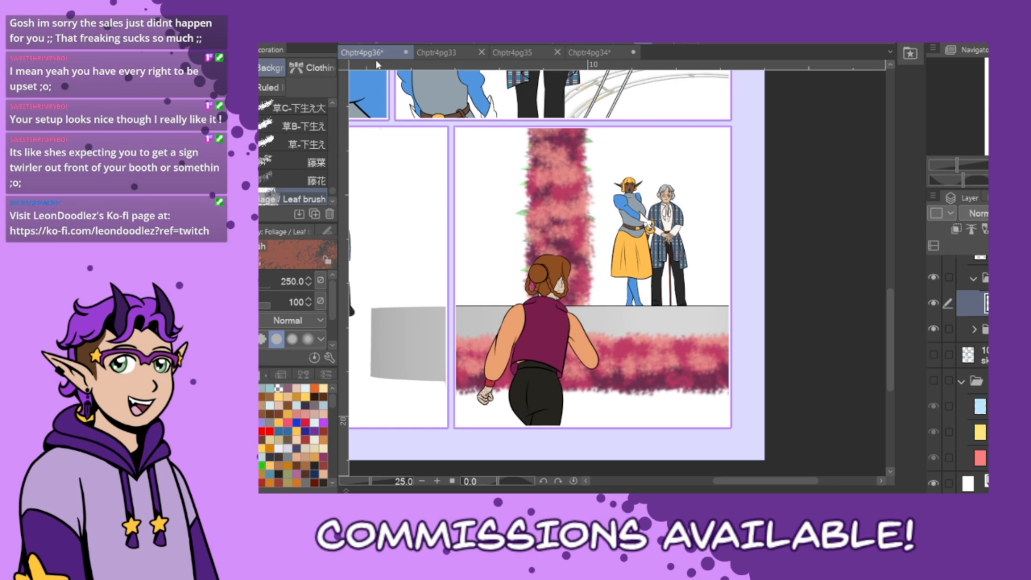
key(ctrl+shift+n)
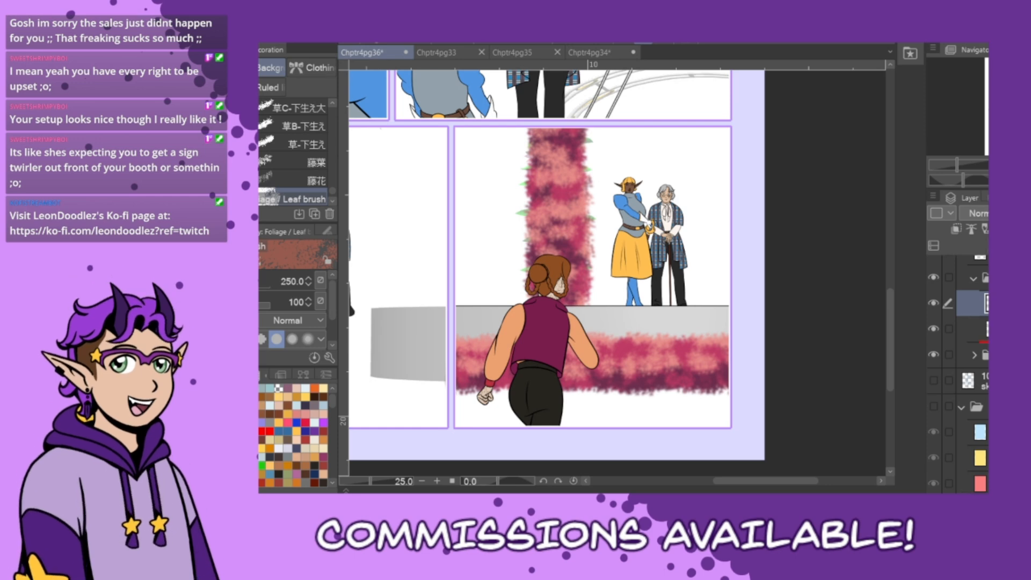
drag(986, 303, 985, 340)
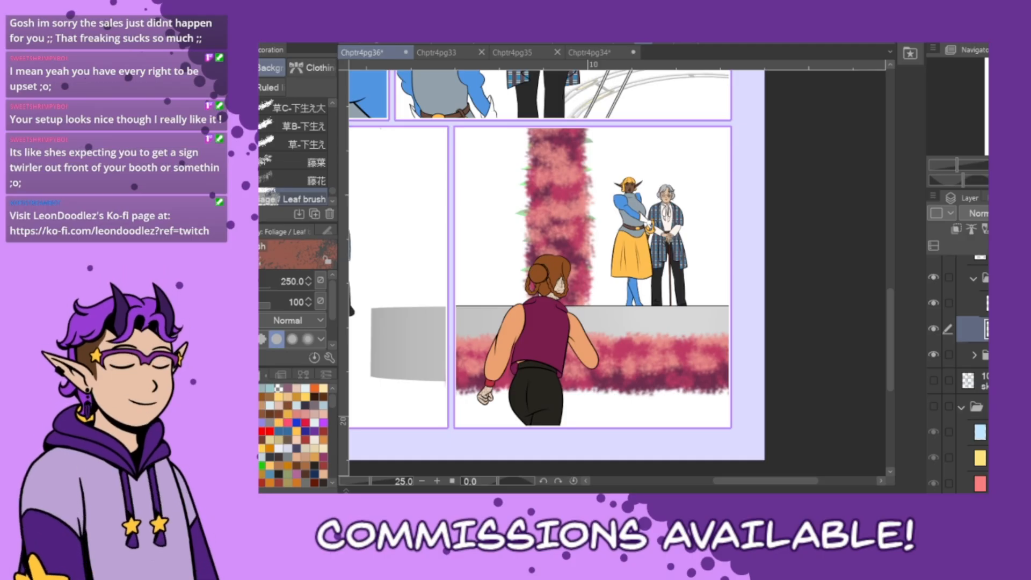
- Set the G-pen to size 40 and draw a straight brown line behind the hedge to close off the stage's lower edge
key(p)
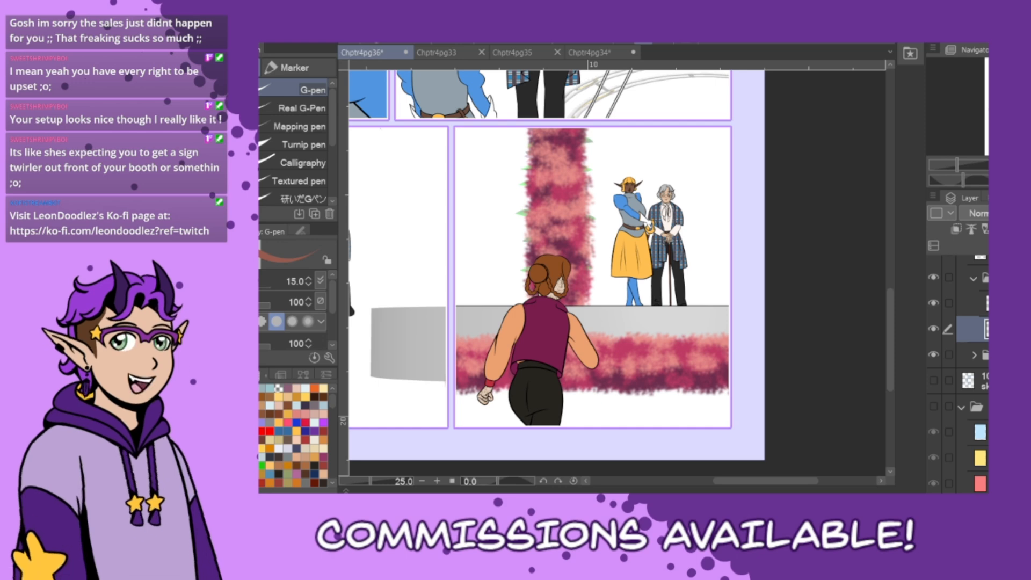
key(bracketright)
key(bracketright)
key(bracketright)
key(bracketright)
key(bracketright)
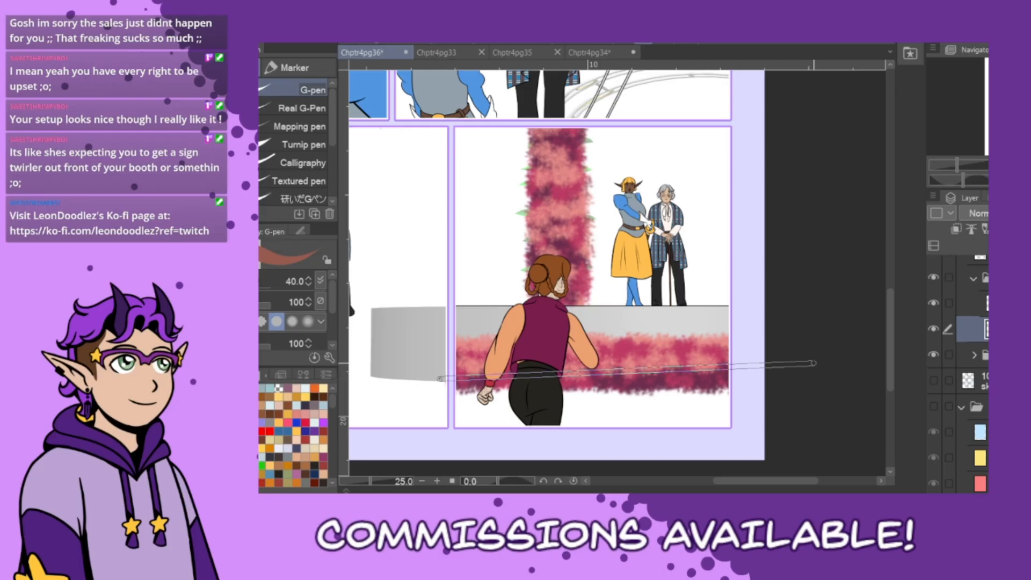
shift+click(779, 377)
- Fill the grey stage front above the hedge with the brown and remove the stray mark in the neighbouring panel
key(g)
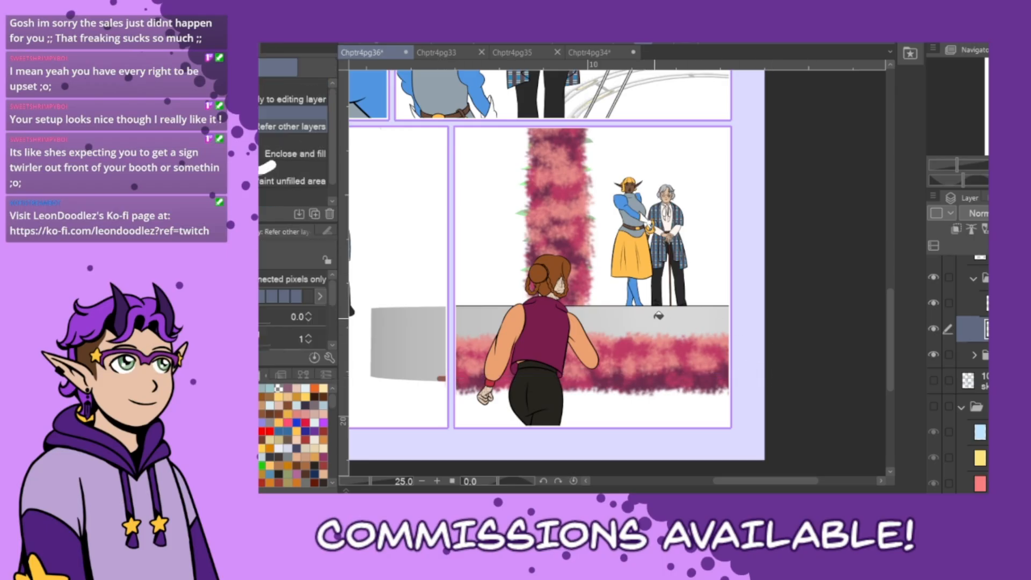
click(661, 317)
click(482, 317)
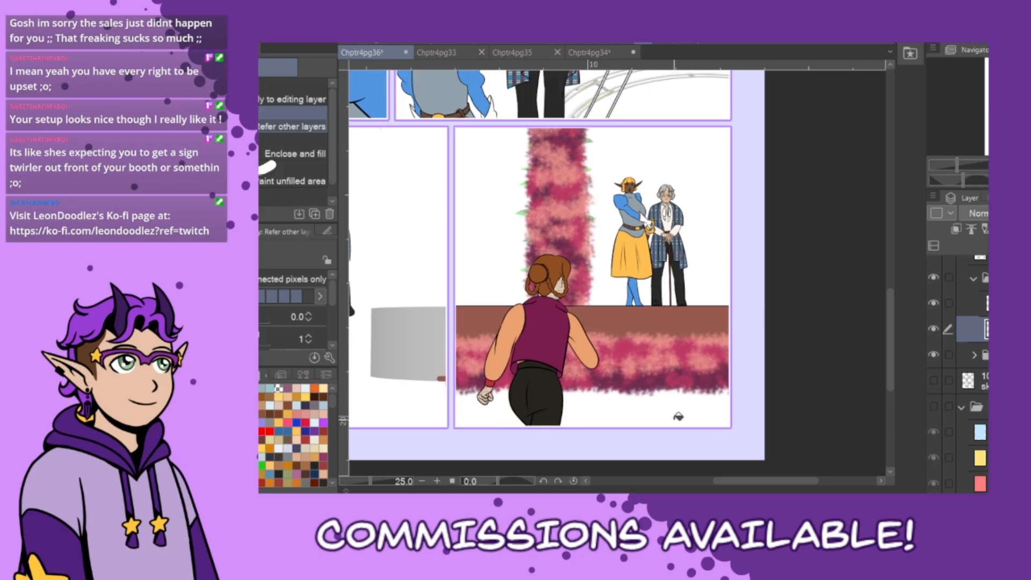
drag(444, 375, 439, 381)
- Fill the ground below the hedge in the last panel with the dark green from page Chptr4pg35's background
click(611, 52)
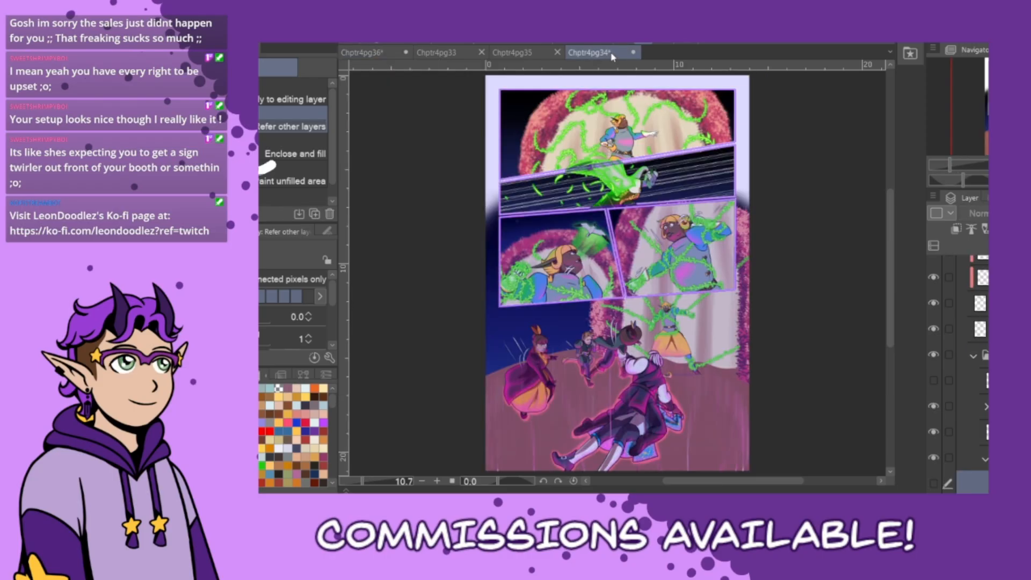
click(513, 52)
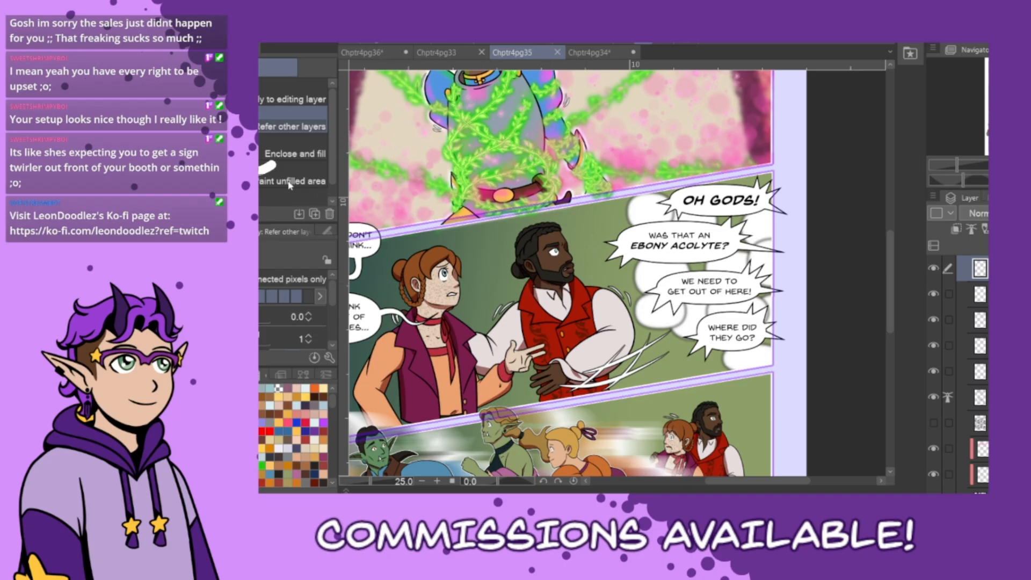
click(369, 51)
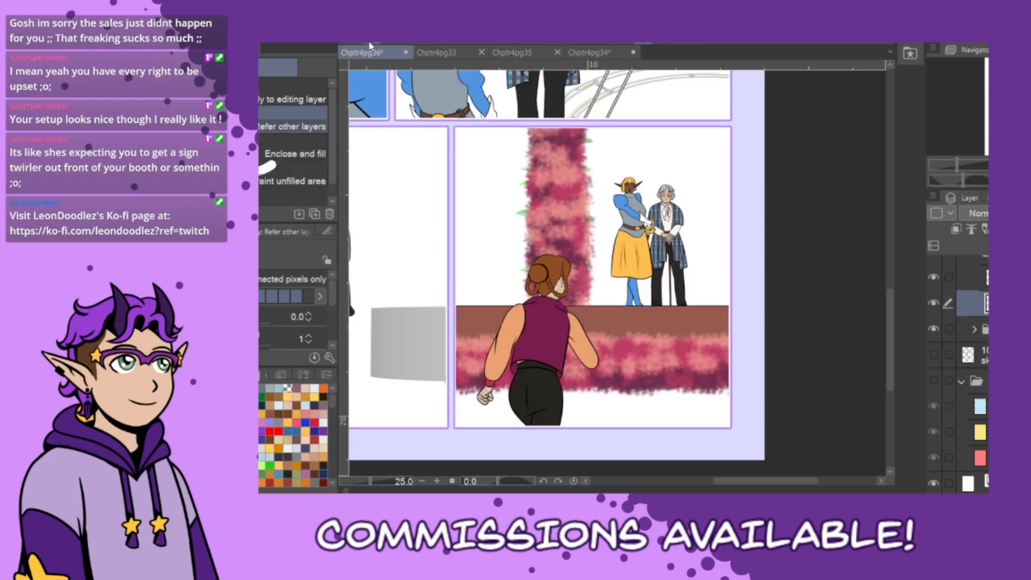
click(637, 407)
click(497, 416)
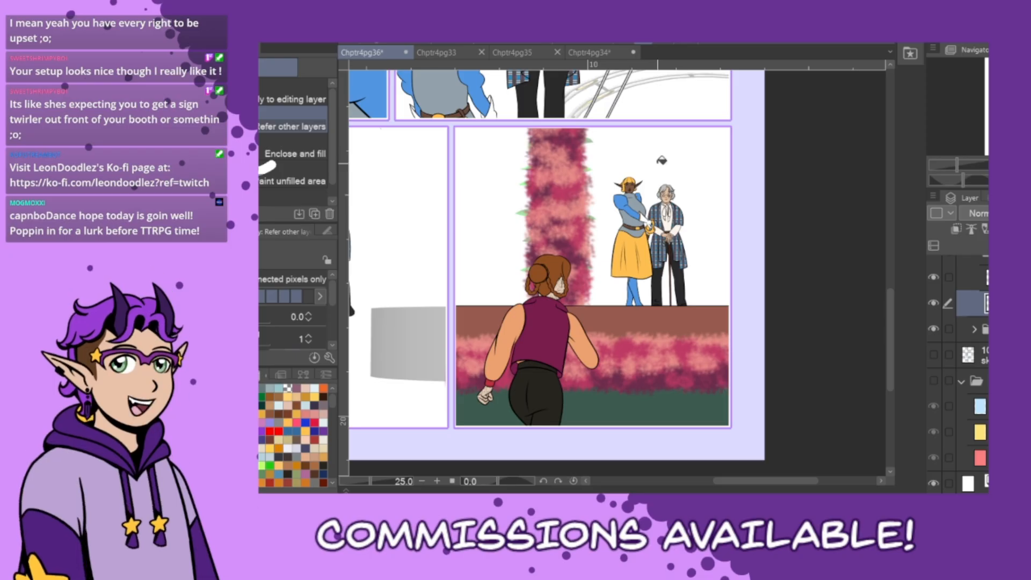
- Shade the ground's lower edge with a lighter olive green from page Chptr4pg35, using the Soft airbrush at size 400
click(596, 52)
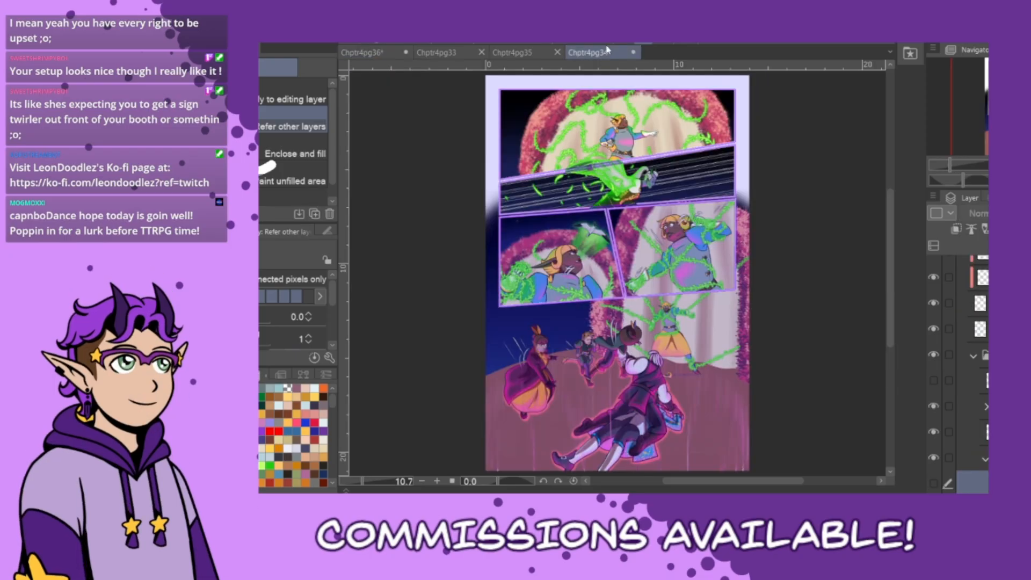
click(518, 56)
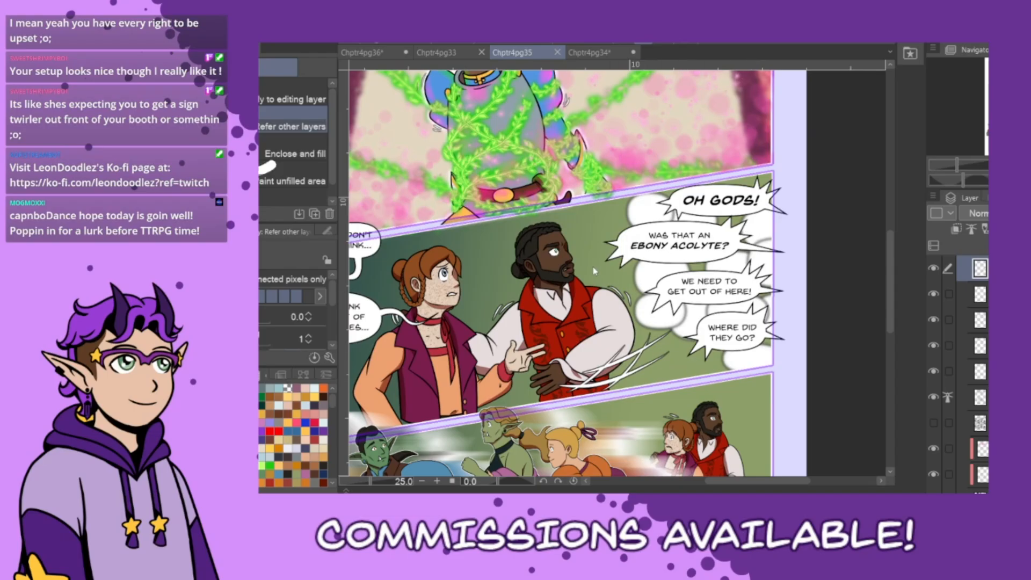
click(370, 54)
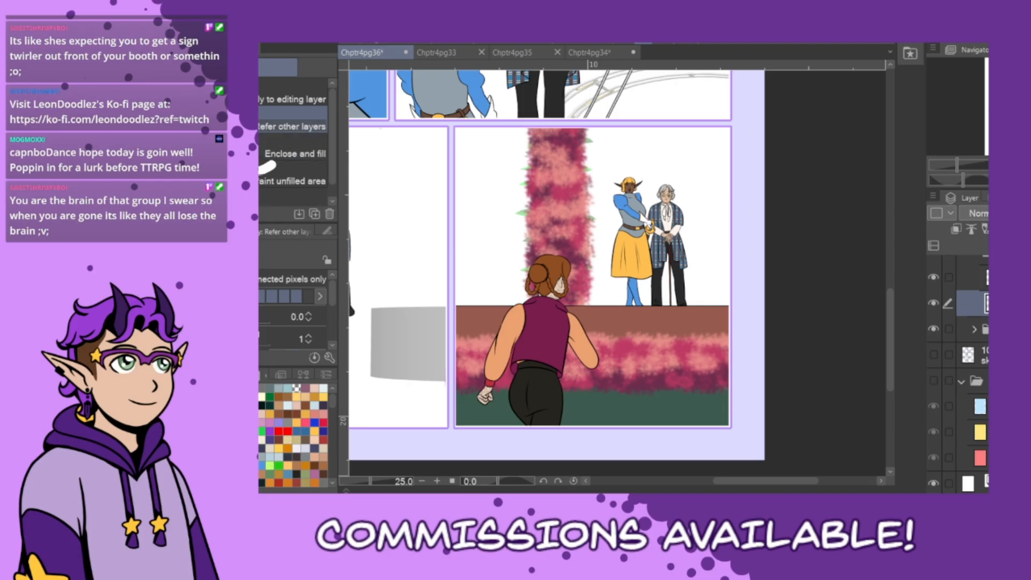
key(b)
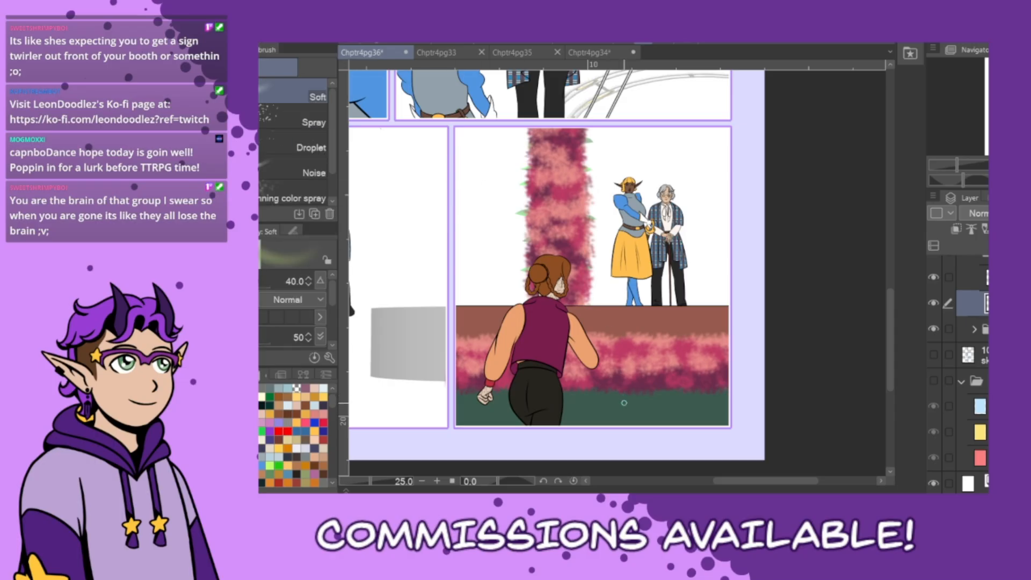
key(bracketright)
key(bracketright)
key(bracketright)
key(bracketright)
key(bracketright)
key(bracketright)
key(bracketright)
key(bracketright)
key(bracketright)
key(bracketright)
key(bracketright)
key(bracketright)
mouse_move(466, 430)
mouse_down()
mouse_move(641, 439)
mouse_move(719, 429)
mouse_move(483, 434)
mouse_move(652, 441)
mouse_move(744, 432)
mouse_move(522, 431)
mouse_up()
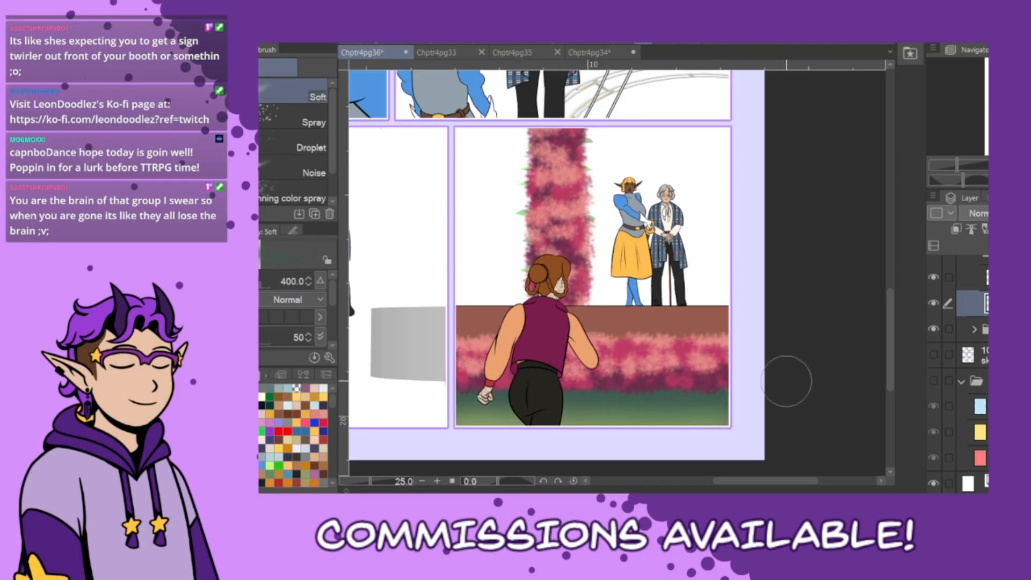
- Fill the wall behind the two standing figures with cream from page Chptr4pg34's curtain, on a new layer beneath the foliage
scroll(893, 349, up, 3)
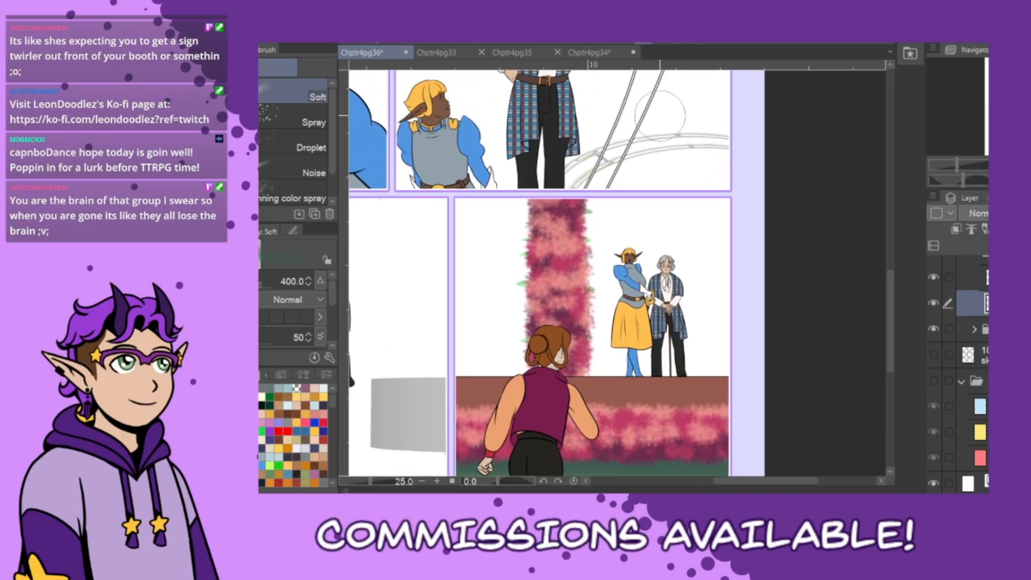
click(589, 52)
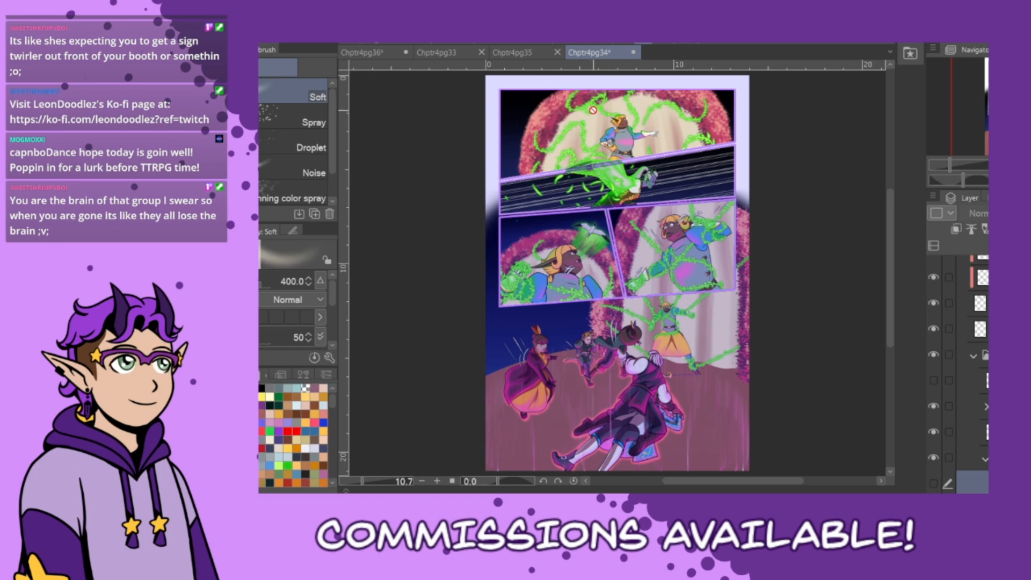
click(363, 52)
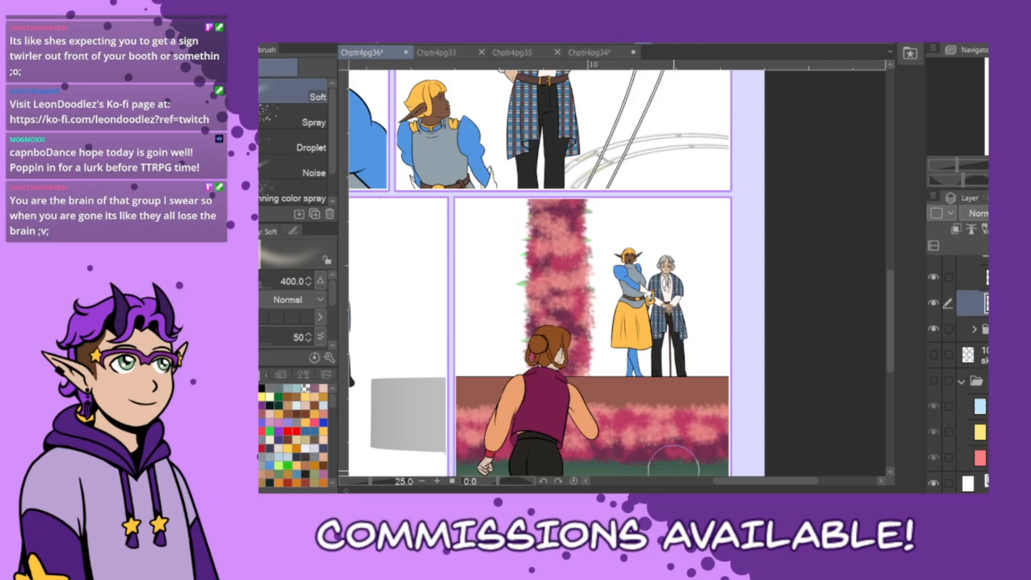
click(978, 247)
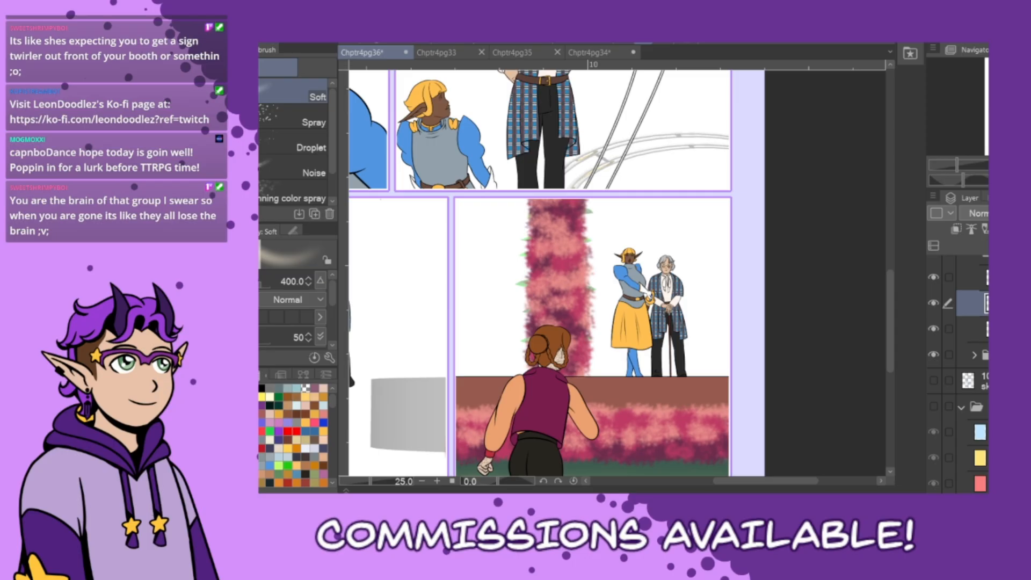
click(978, 329)
key(p)
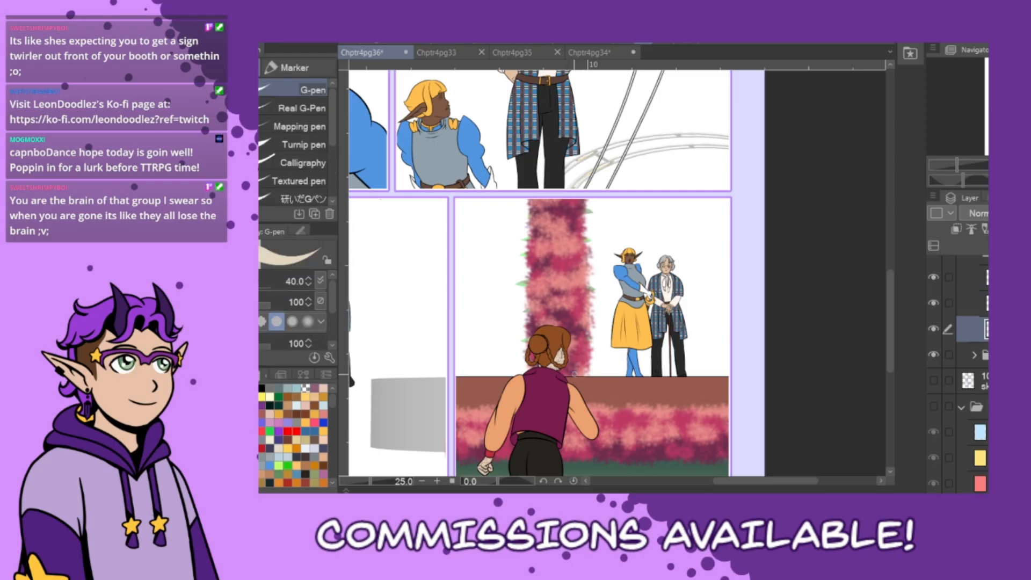
key(g)
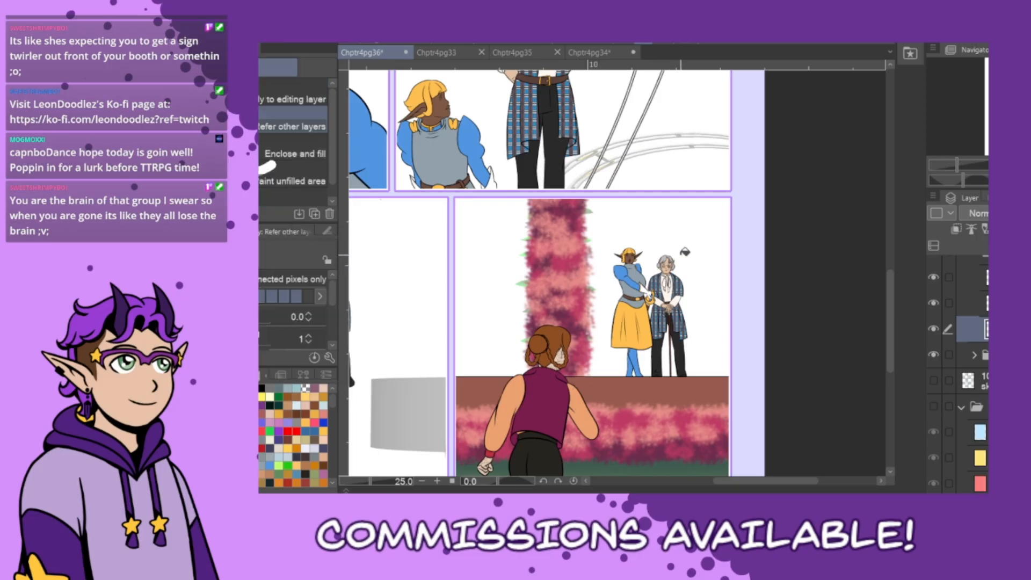
click(687, 250)
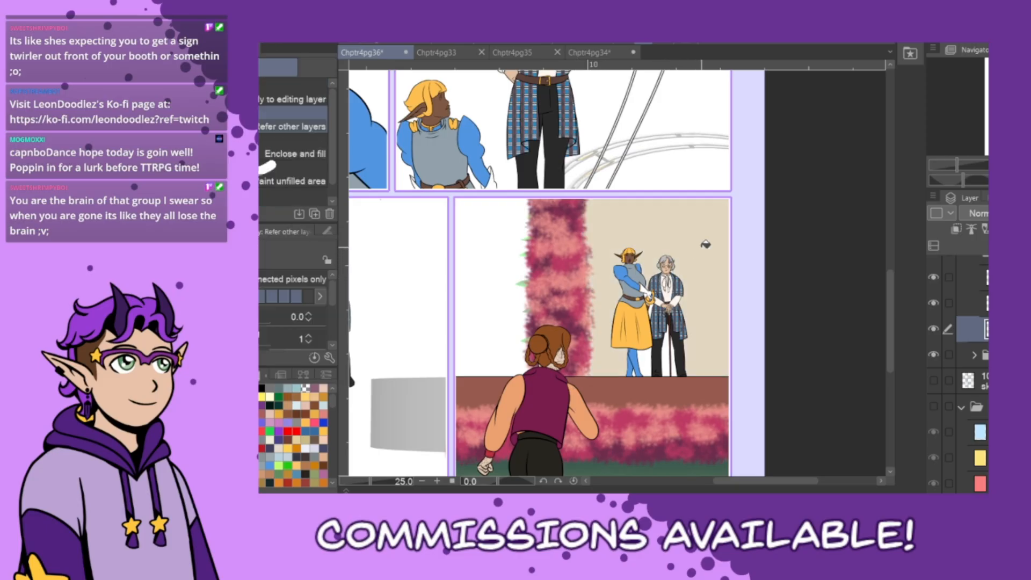
key(g)
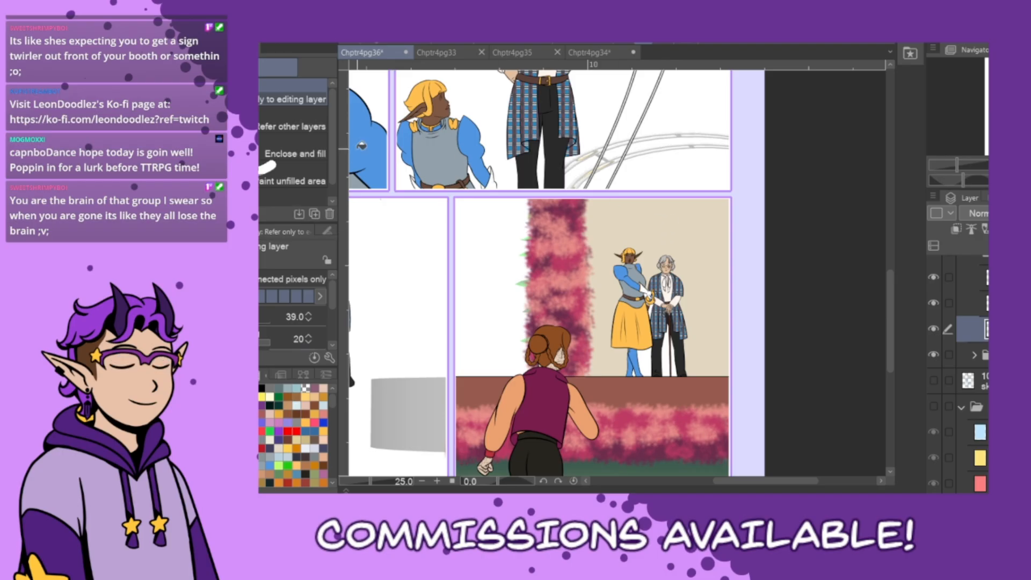
key(m)
click(307, 126)
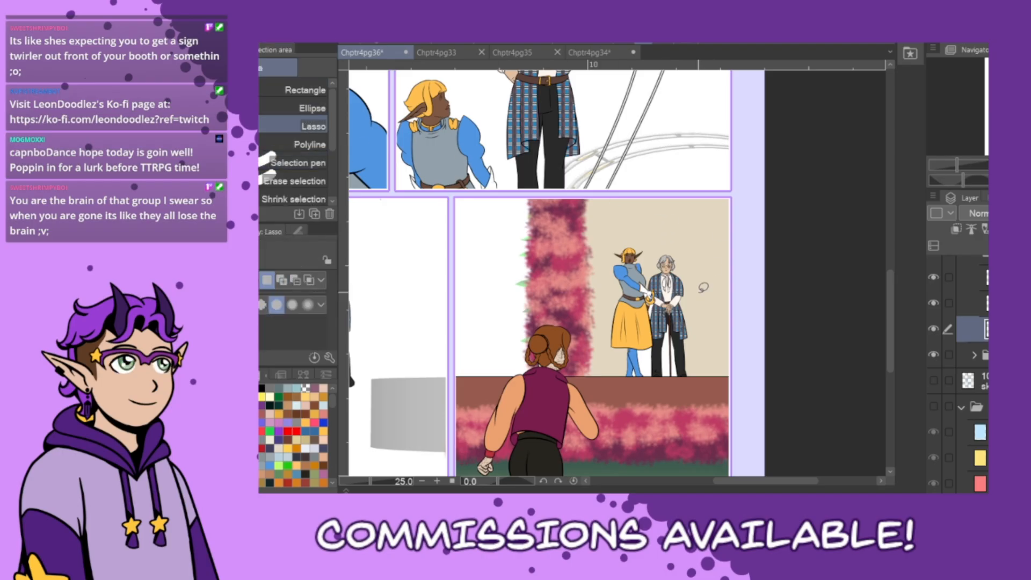
mouse_move(695, 228)
mouse_down()
mouse_move(593, 293)
mouse_move(594, 366)
mouse_move(667, 377)
mouse_move(726, 314)
mouse_up()
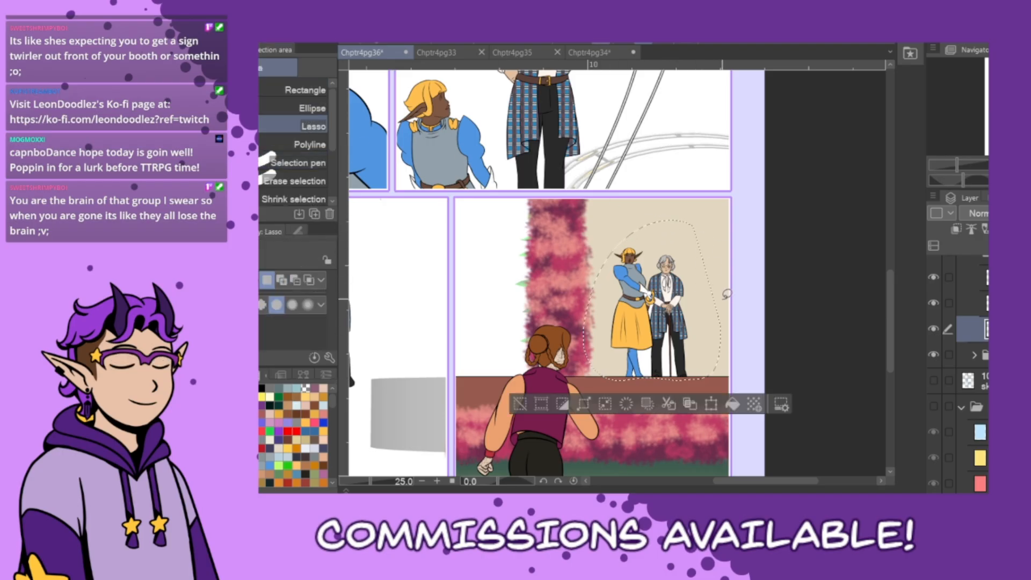
click(520, 404)
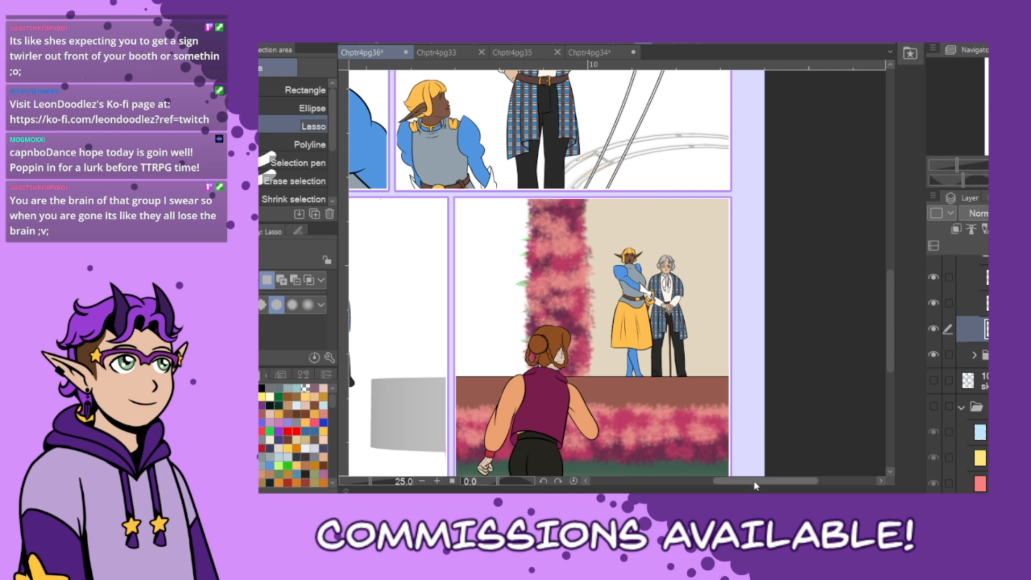
- Hide the layer with the curved grey lines in the panel where the white-haired man stretches out his cane
mouse_move(782, 483)
mouse_down()
mouse_move(734, 486)
mouse_move(767, 484)
mouse_up()
drag(889, 369, 902, 315)
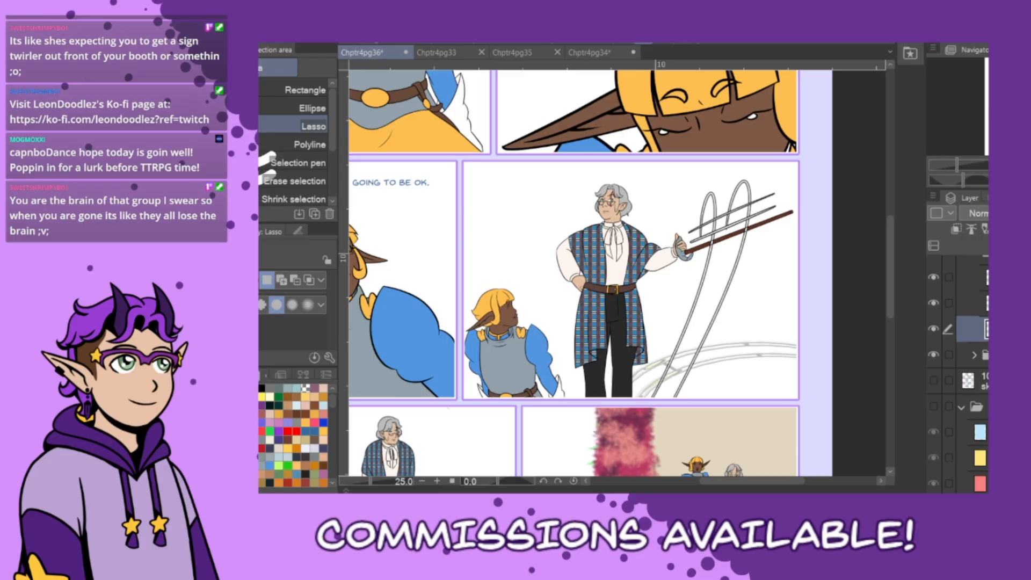
click(974, 357)
click(934, 380)
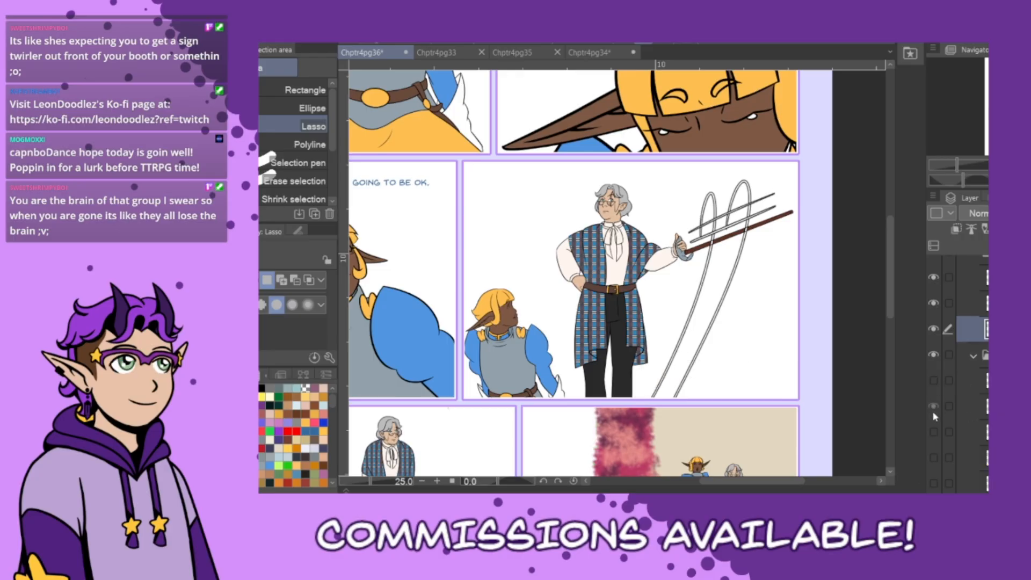
click(932, 432)
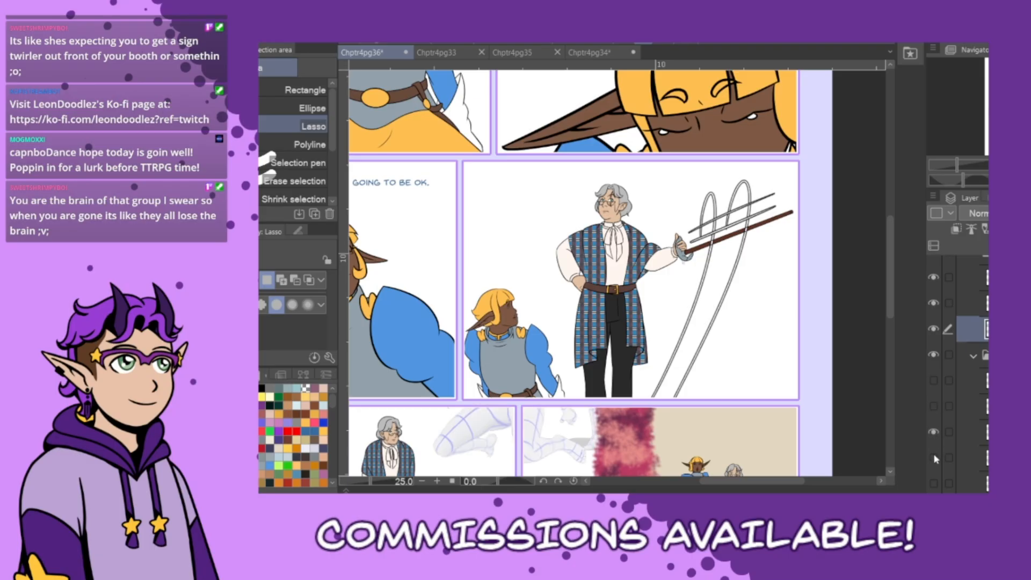
click(934, 433)
scroll(933, 445, up, 4)
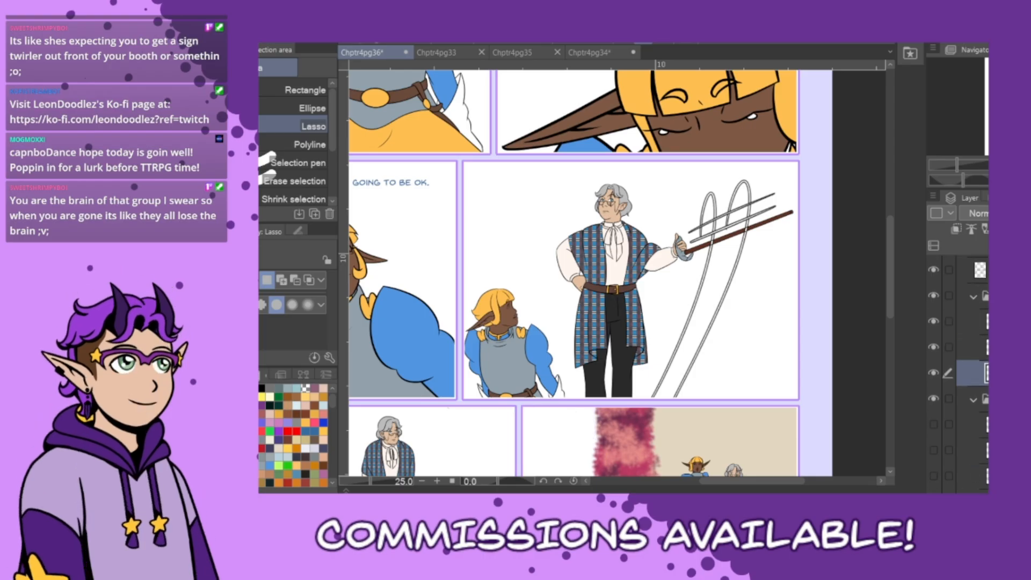
- Try a dark plum foliage column beside the white-haired man with the Foliage / Leaf brush, and enlarge the brush to size 400
click(973, 377)
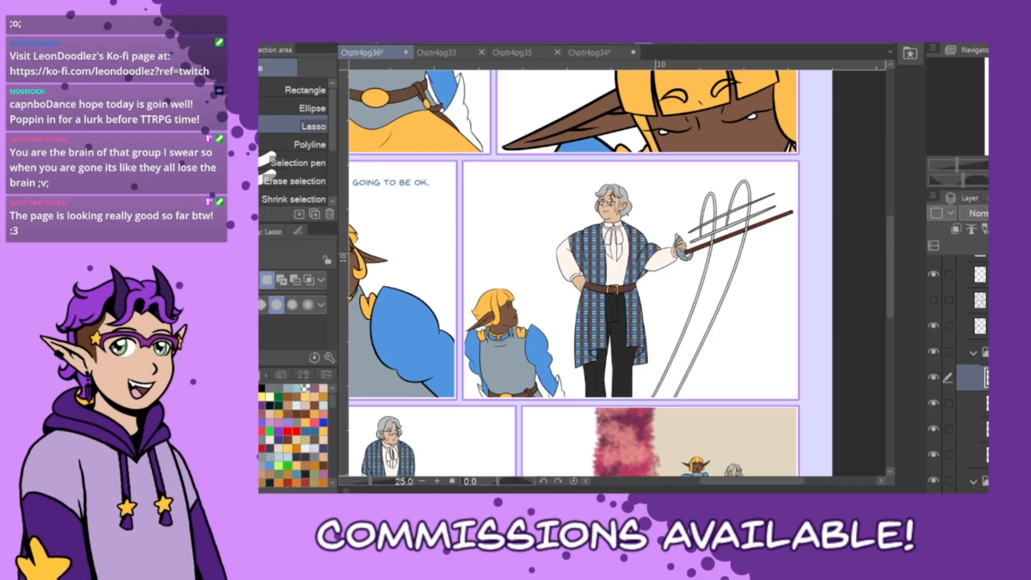
key(b)
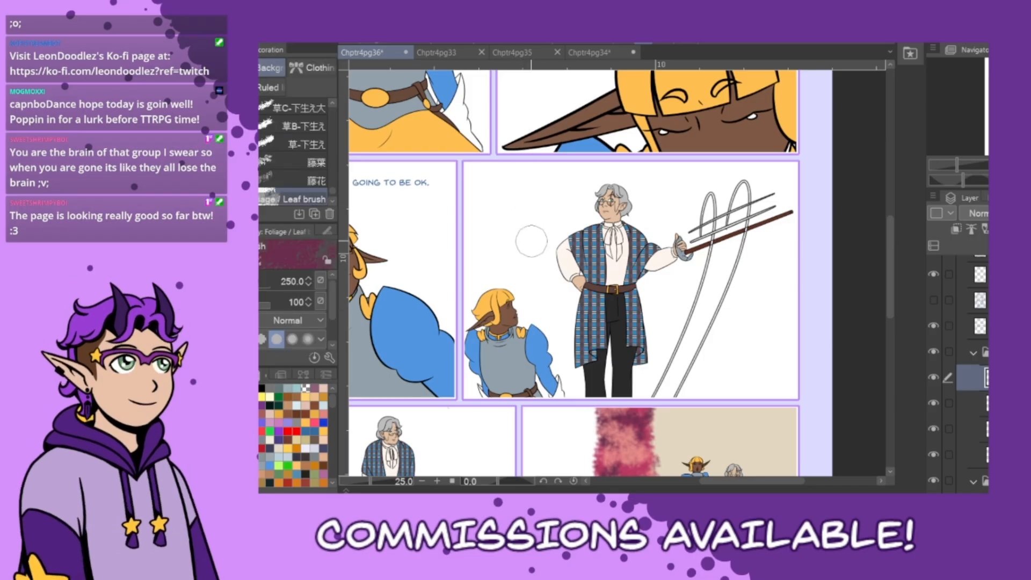
mouse_move(523, 194)
mouse_down()
mouse_move(521, 371)
mouse_move(527, 193)
mouse_move(528, 387)
mouse_up()
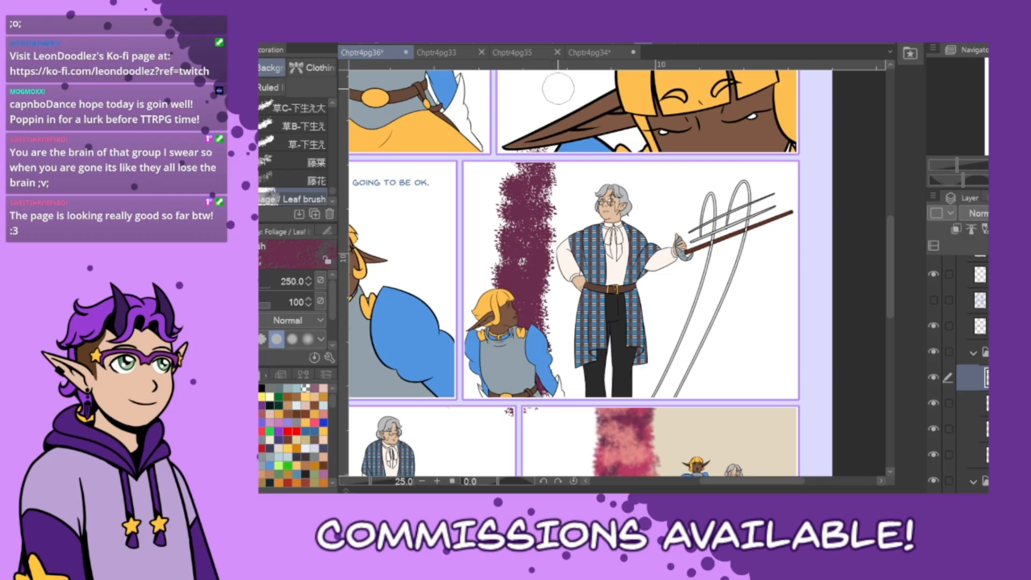
key(ctrl+z)
click(485, 176)
drag(490, 173, 494, 387)
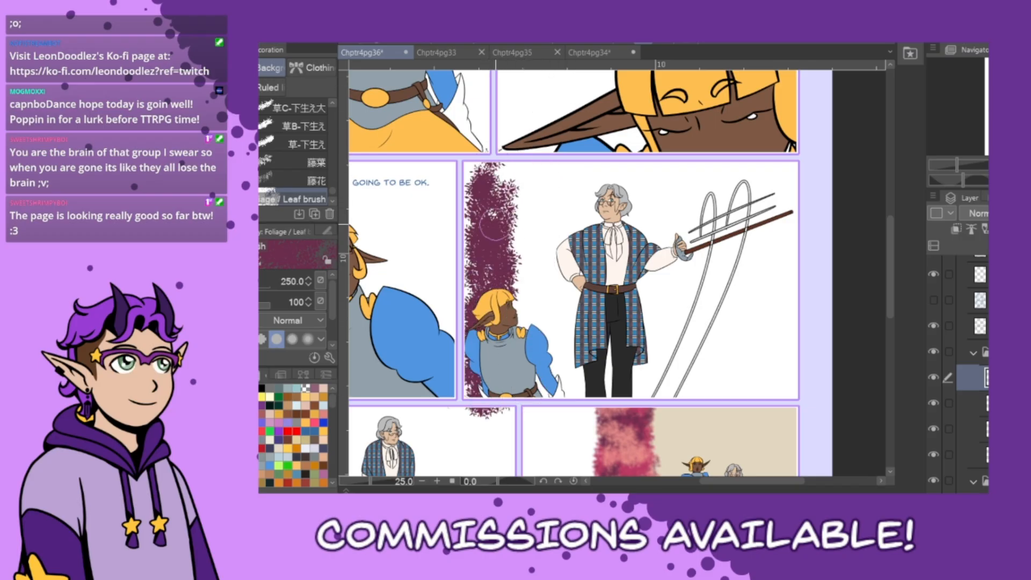
key(ctrl+z)
mouse_move(510, 167)
mouse_down()
mouse_move(516, 275)
mouse_move(506, 317)
mouse_move(522, 132)
mouse_move(517, 372)
mouse_move(519, 168)
mouse_move(533, 329)
mouse_move(544, 95)
mouse_move(553, 414)
mouse_move(551, 168)
mouse_move(549, 314)
mouse_up()
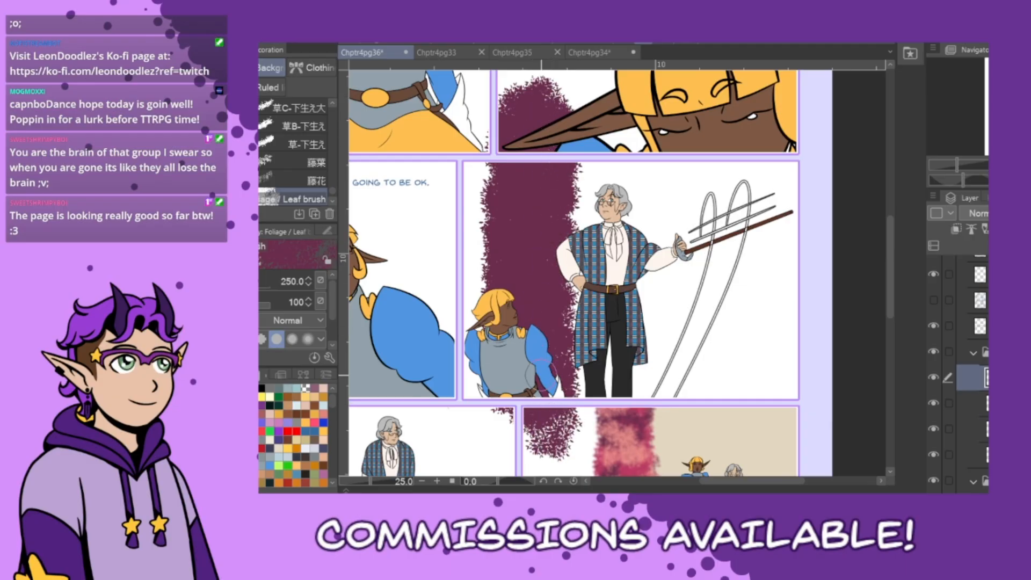
key(ctrl+z)
key(bracketright)
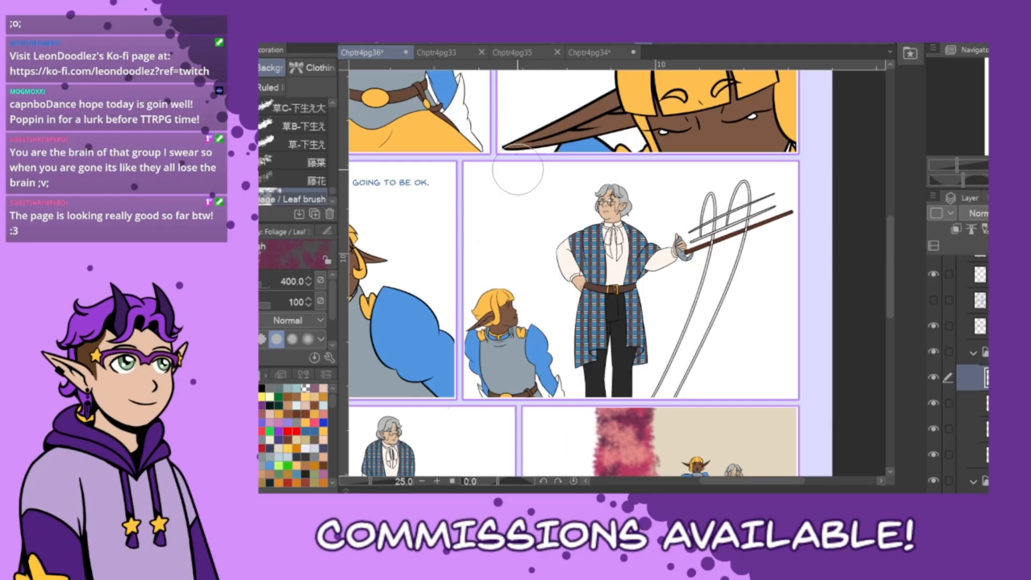
- Paint a wide dark plum foliage column behind the blonde knight and erase the paint spilling into the neighbouring panels
mouse_move(516, 124)
mouse_down()
mouse_move(518, 440)
mouse_move(513, 215)
mouse_up()
mouse_move(520, 299)
mouse_down()
mouse_move(517, 135)
mouse_move(511, 416)
mouse_move(532, 413)
mouse_move(541, 432)
mouse_move(533, 207)
mouse_move(543, 416)
mouse_move(547, 174)
mouse_move(531, 212)
mouse_move(534, 132)
mouse_move(549, 395)
mouse_move(541, 183)
mouse_move(542, 365)
mouse_up()
key(ctrl+z)
key(ctrl+z)
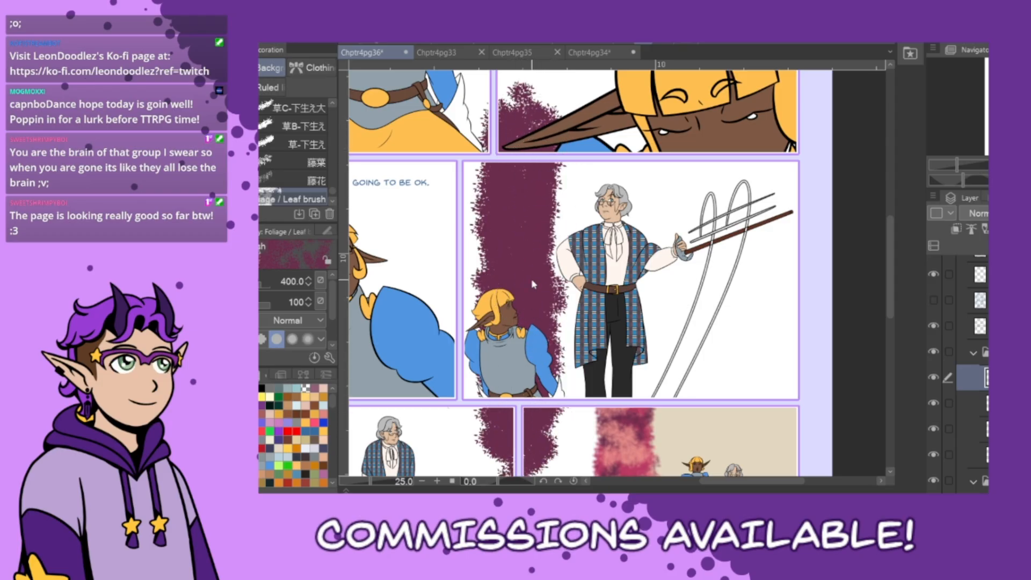
mouse_move(495, 153)
mouse_down()
mouse_move(524, 448)
mouse_move(531, 132)
mouse_move(513, 365)
mouse_move(510, 297)
mouse_move(518, 145)
mouse_move(540, 446)
mouse_move(529, 180)
mouse_move(541, 435)
mouse_move(597, 345)
mouse_up()
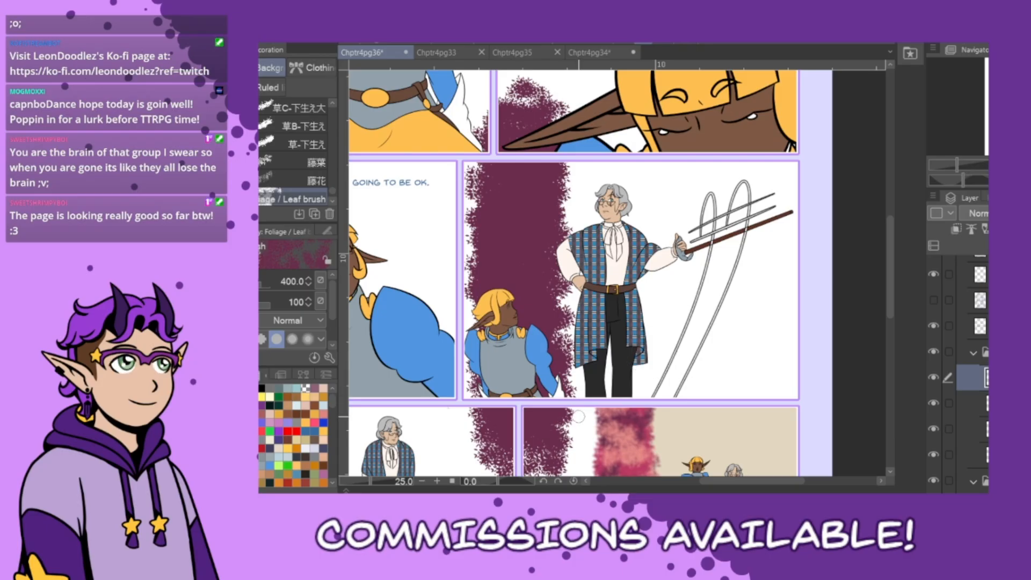
mouse_move(578, 416)
mouse_down()
mouse_move(486, 414)
mouse_move(498, 422)
mouse_move(484, 457)
mouse_move(502, 445)
mouse_move(525, 451)
mouse_move(543, 426)
mouse_move(571, 441)
mouse_up()
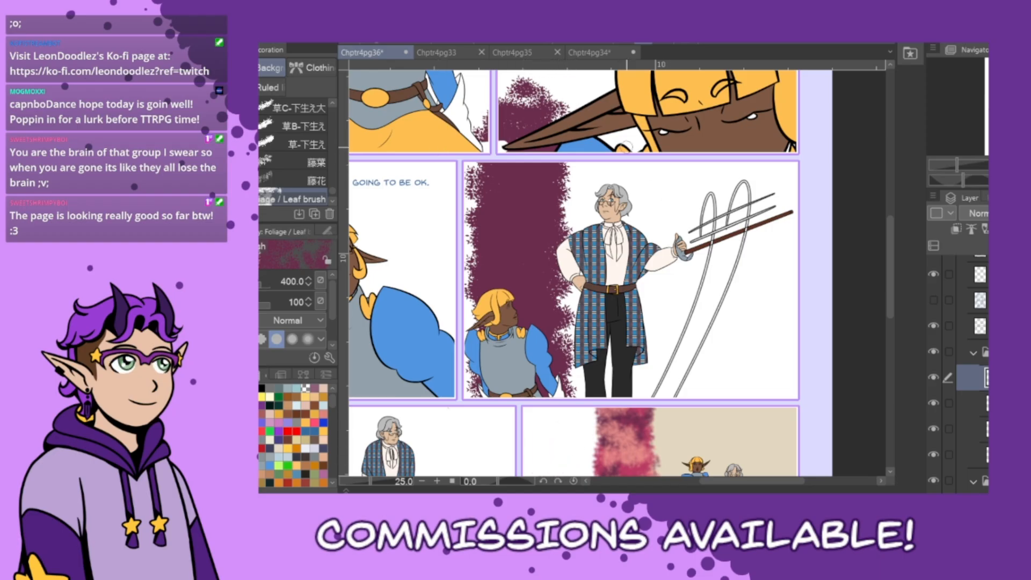
mouse_move(493, 145)
mouse_down()
mouse_move(571, 111)
mouse_move(505, 126)
mouse_move(528, 104)
mouse_move(452, 144)
mouse_up()
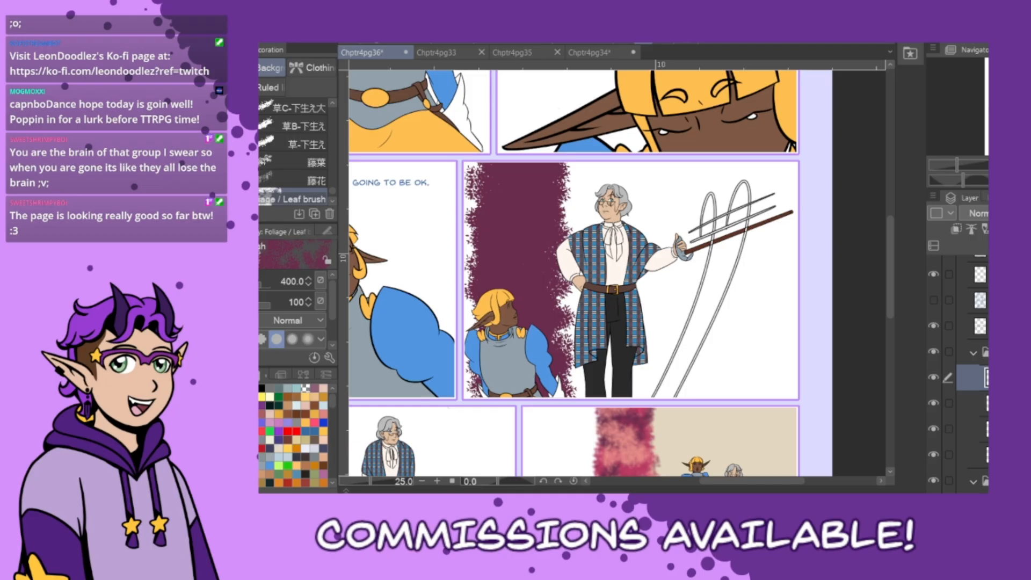
- Layer salmon pink, crimson and dark plum leaf texture over the foliage column behind the blonde knight
click(262, 414)
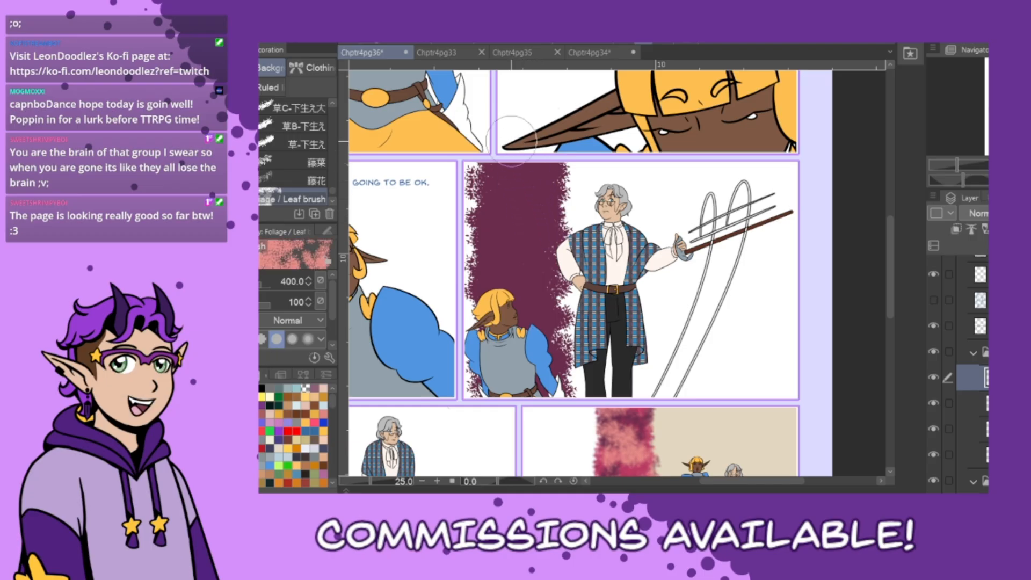
mouse_move(509, 153)
mouse_down()
mouse_move(537, 195)
mouse_move(537, 322)
mouse_move(558, 387)
mouse_up()
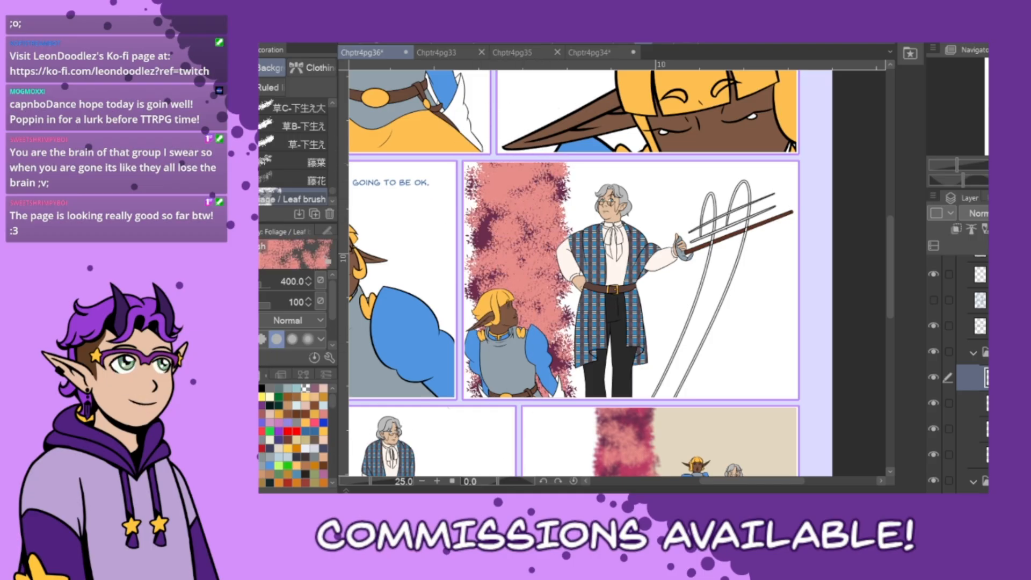
click(261, 414)
mouse_move(495, 189)
mouse_down()
mouse_move(457, 265)
mouse_move(506, 375)
mouse_up()
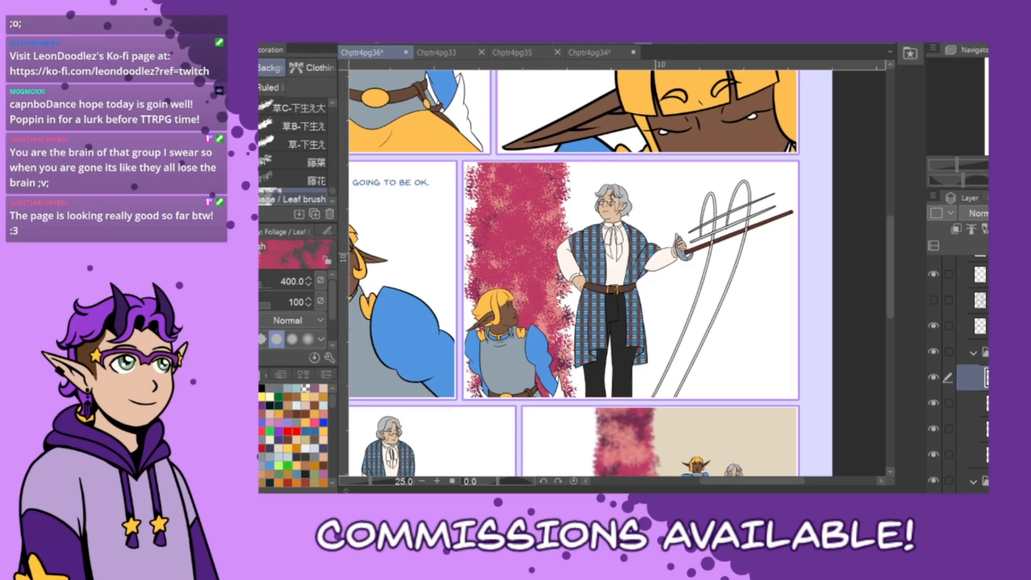
click(262, 414)
mouse_move(529, 166)
mouse_down()
mouse_move(449, 269)
mouse_move(527, 317)
mouse_move(558, 384)
mouse_up()
- Add crimson midtones and salmon pink leaf highlights down the middle of the foliage column
click(262, 431)
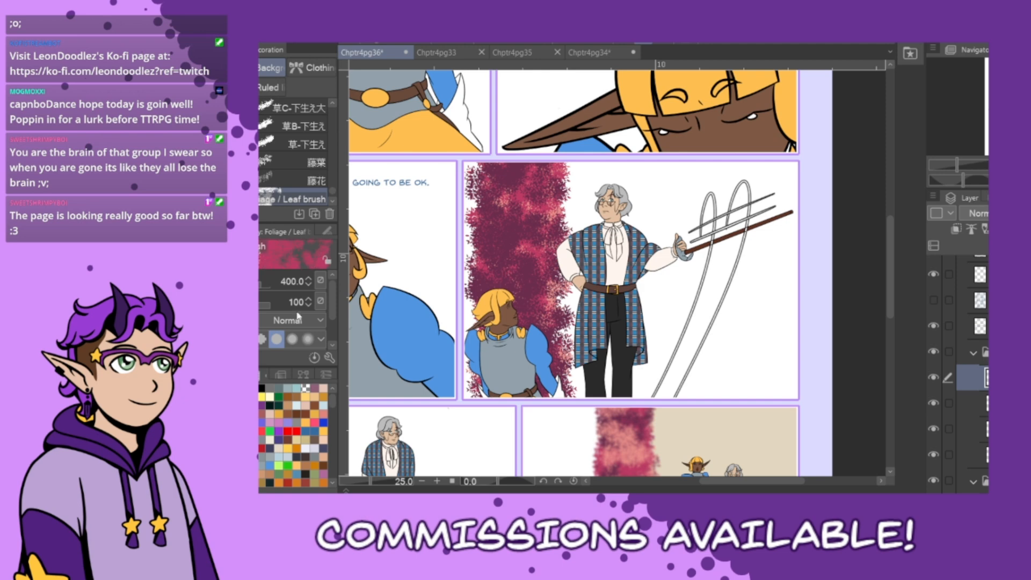
mouse_move(537, 161)
mouse_down()
mouse_move(507, 199)
mouse_move(515, 319)
mouse_move(475, 377)
mouse_up()
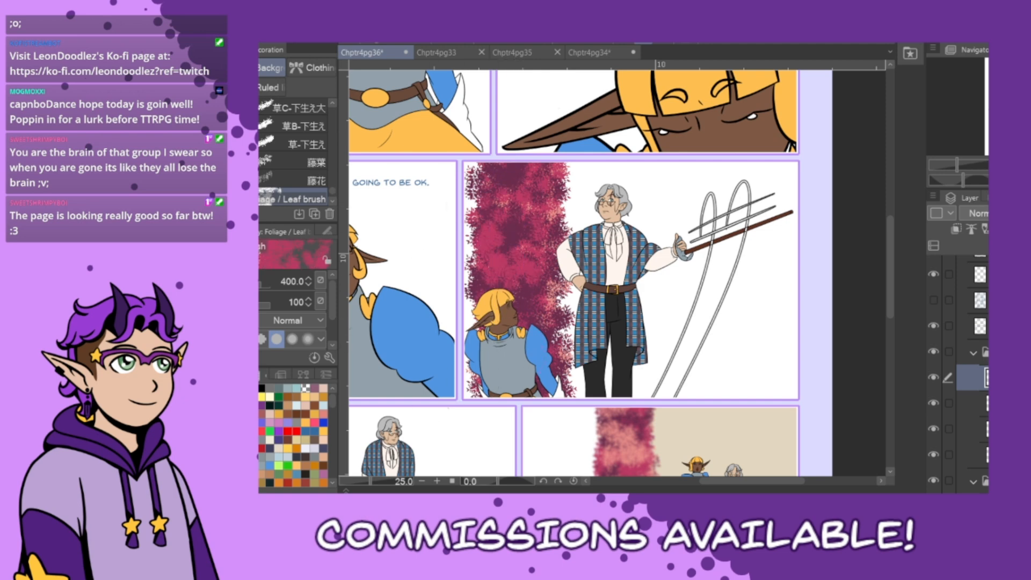
click(323, 414)
mouse_move(502, 175)
mouse_down()
mouse_move(530, 185)
mouse_move(521, 239)
mouse_up()
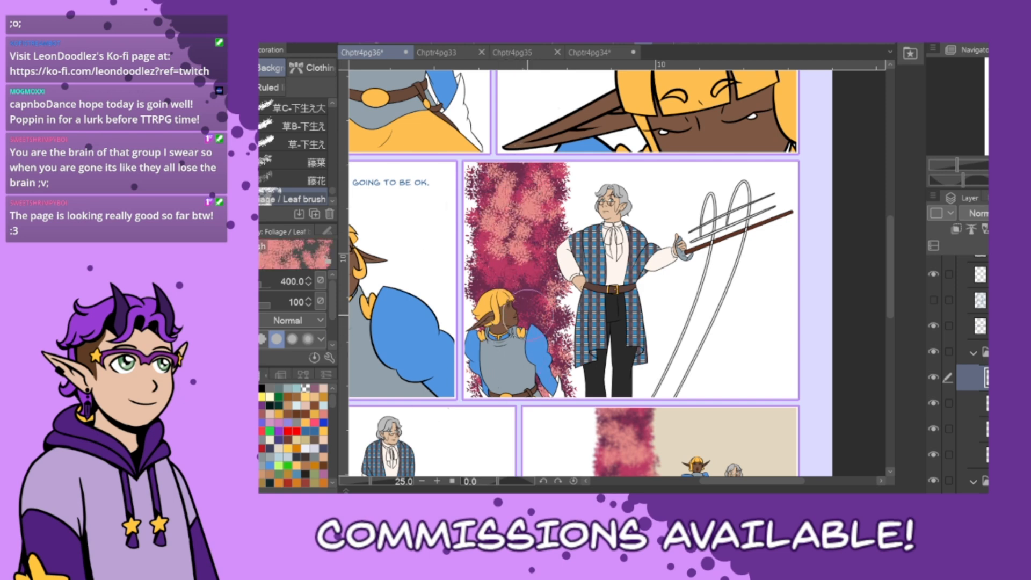
mouse_move(528, 315)
mouse_down()
mouse_move(544, 287)
mouse_move(499, 279)
mouse_up()
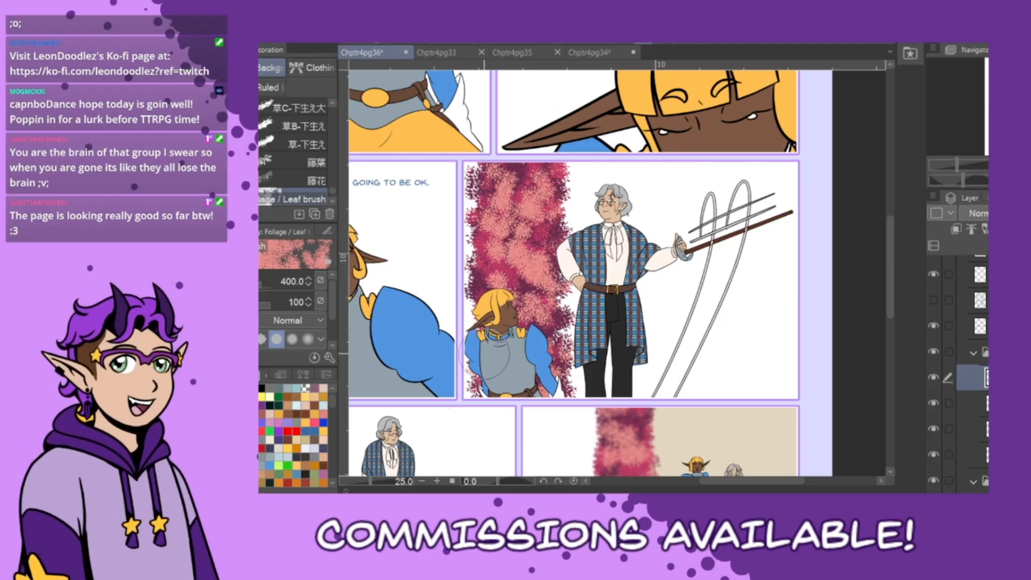
click(262, 431)
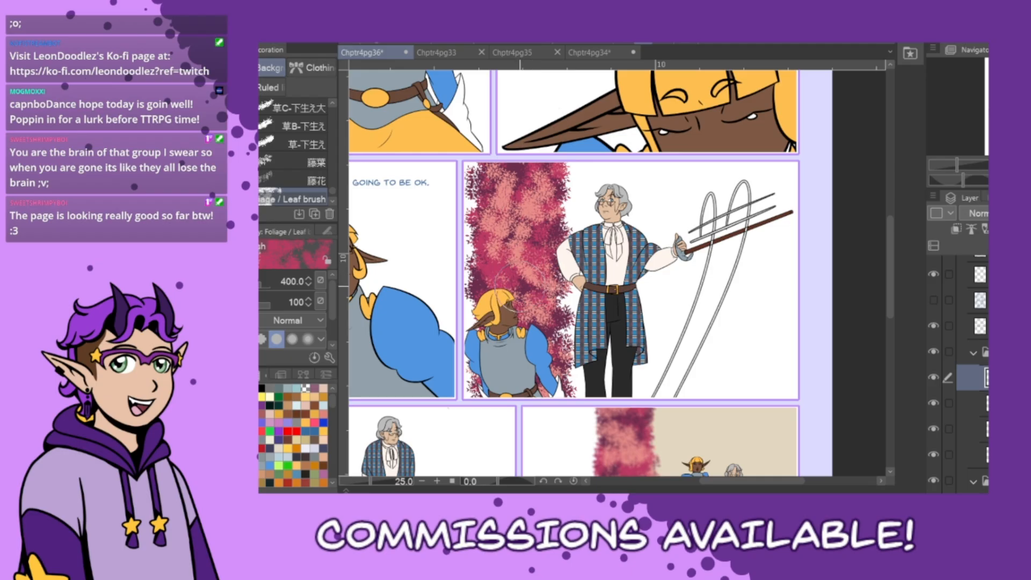
key(x)
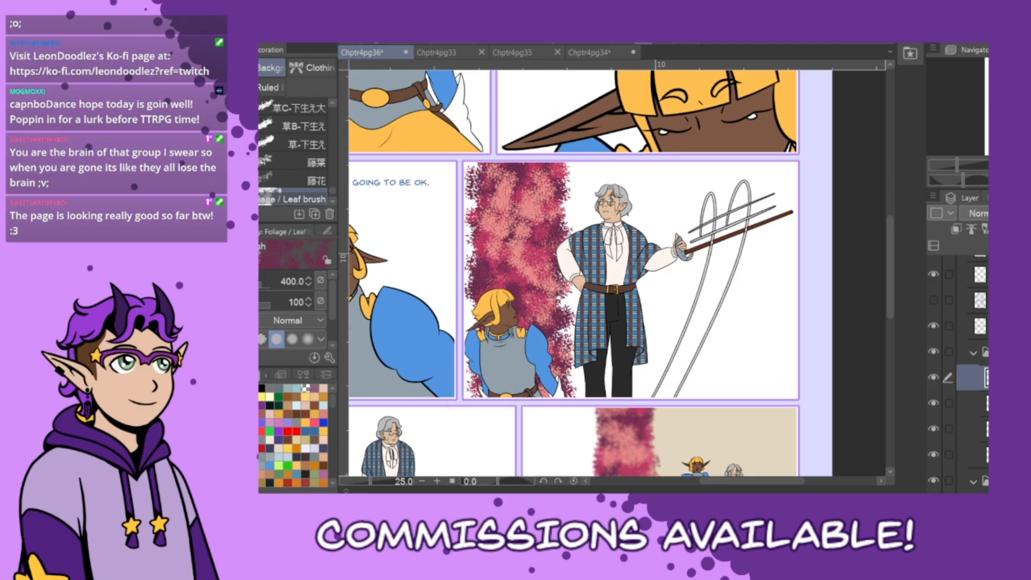
click(323, 414)
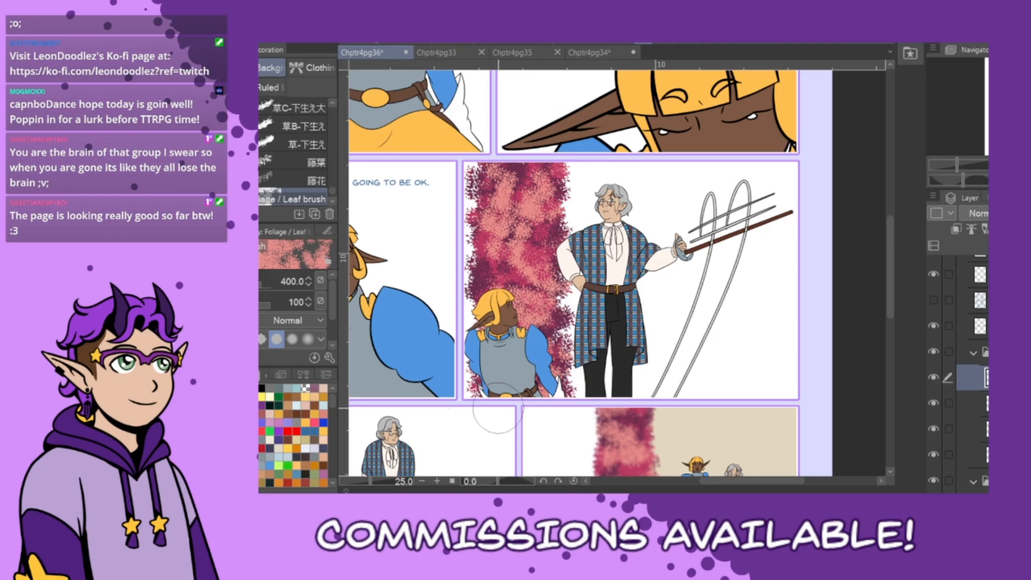
- Examine the hidden sketch layers for the panel with the crouching knight and the white-haired man leaning on his cane
drag(740, 482, 720, 490)
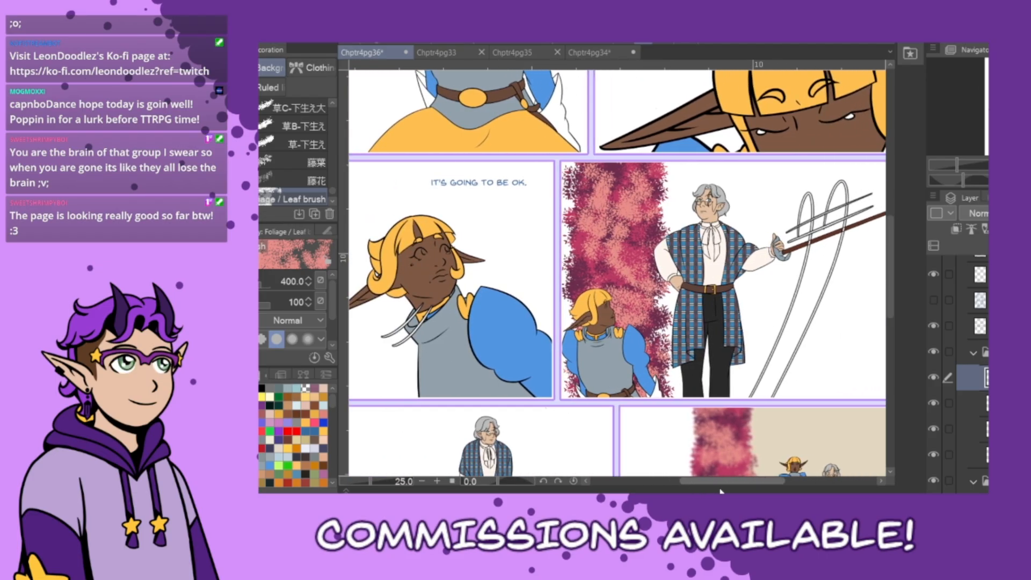
scroll(790, 403, down, 5)
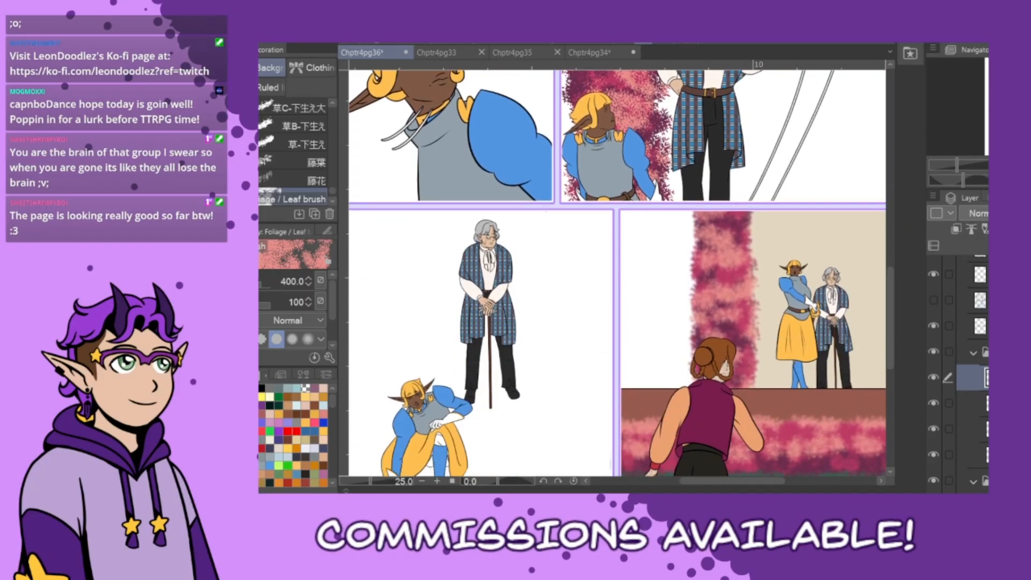
scroll(931, 444, down, 4)
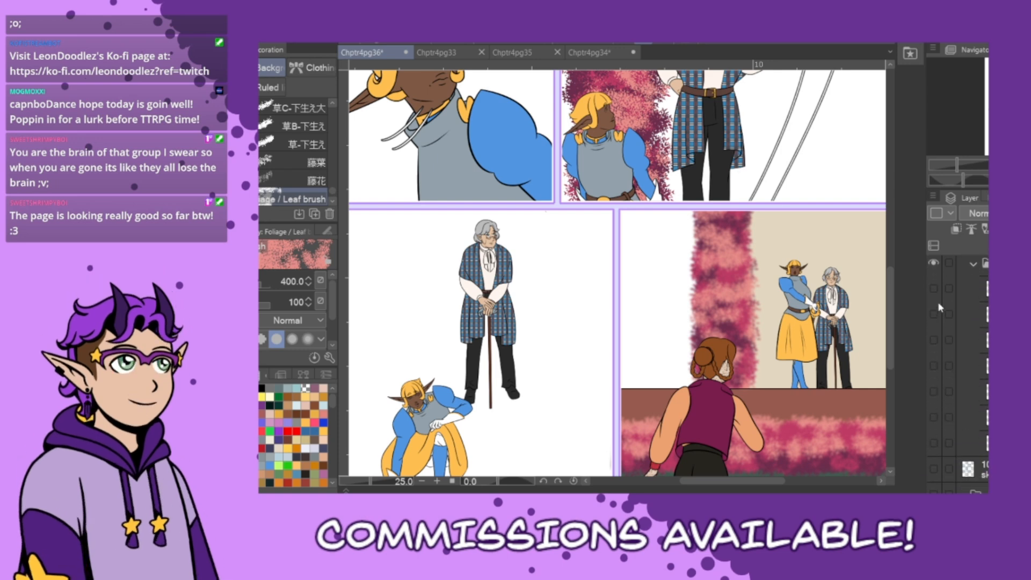
click(933, 341)
click(933, 342)
click(933, 290)
click(933, 290)
click(933, 315)
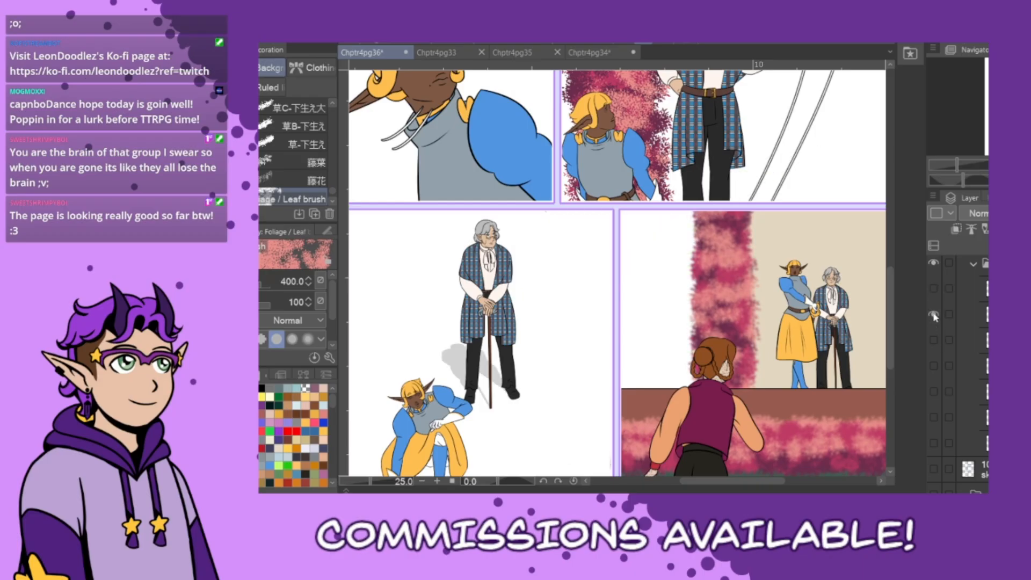
click(933, 316)
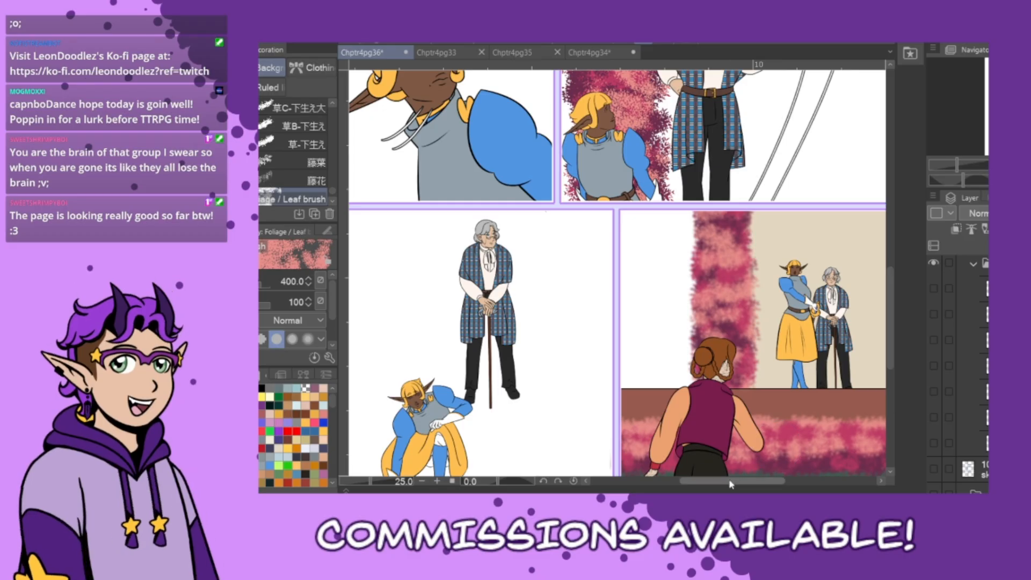
drag(729, 481, 715, 487)
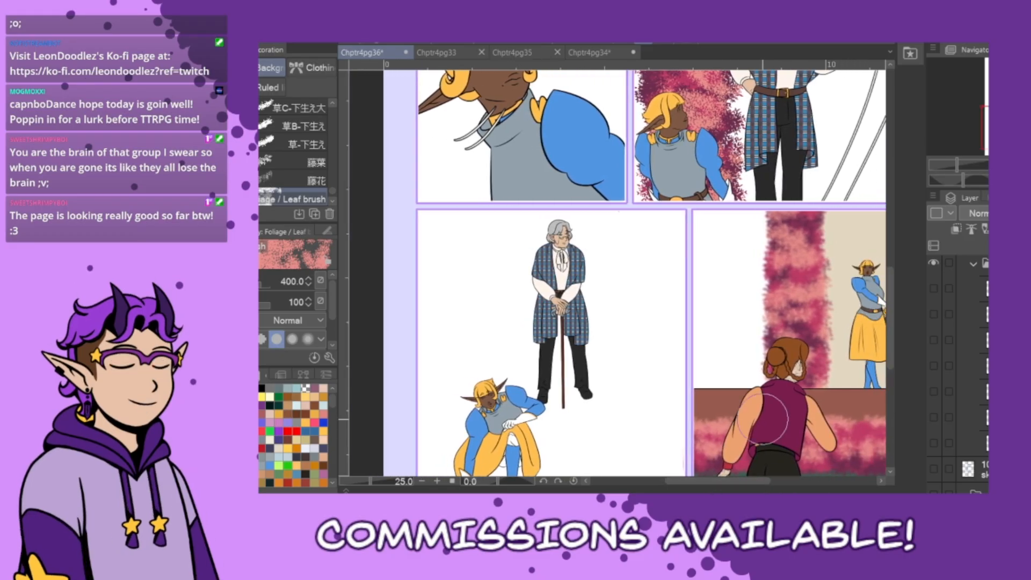
- Try a salmon pink leaf stroke in the crouching knight's panel, undo it, and reduce the brush to size 200
scroll(958, 371, up, 4)
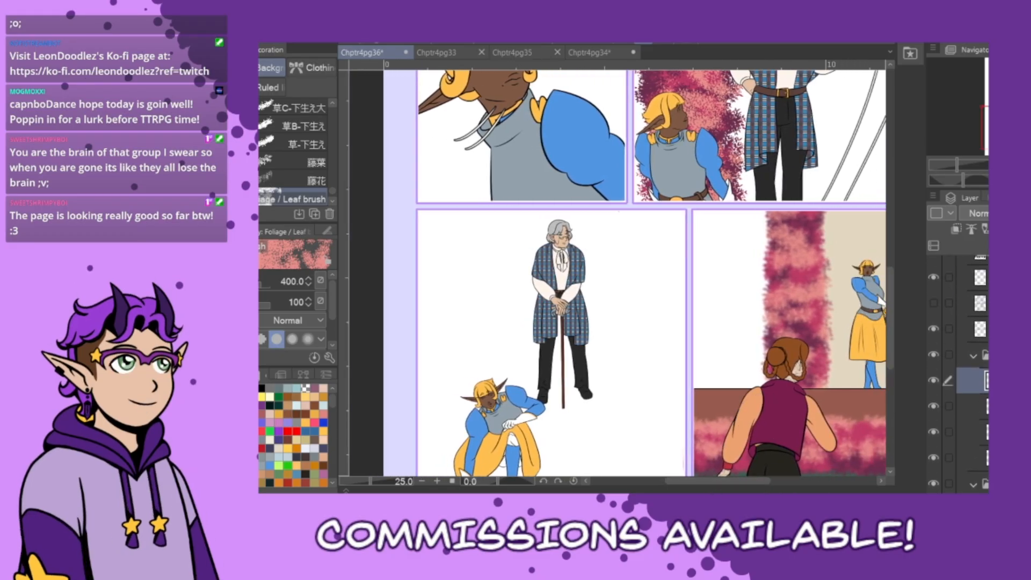
mouse_move(456, 239)
mouse_down()
mouse_move(451, 284)
mouse_move(466, 290)
mouse_move(451, 271)
mouse_move(464, 191)
mouse_move(452, 301)
mouse_up()
key(ctrl+z)
key(bracketleft)
key(bracketleft)
key(bracketleft)
key(ctrl+z)
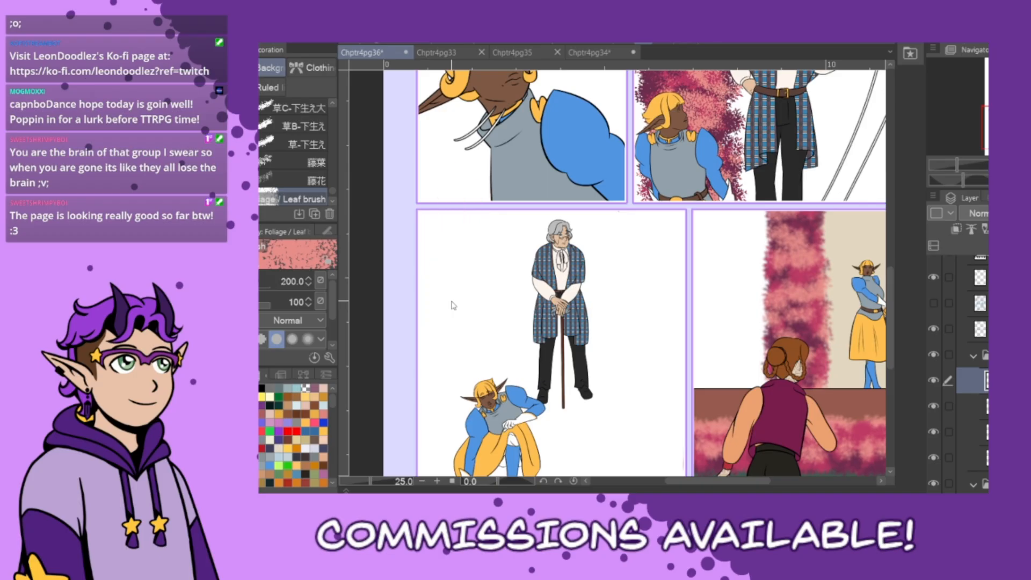
drag(452, 218, 444, 278)
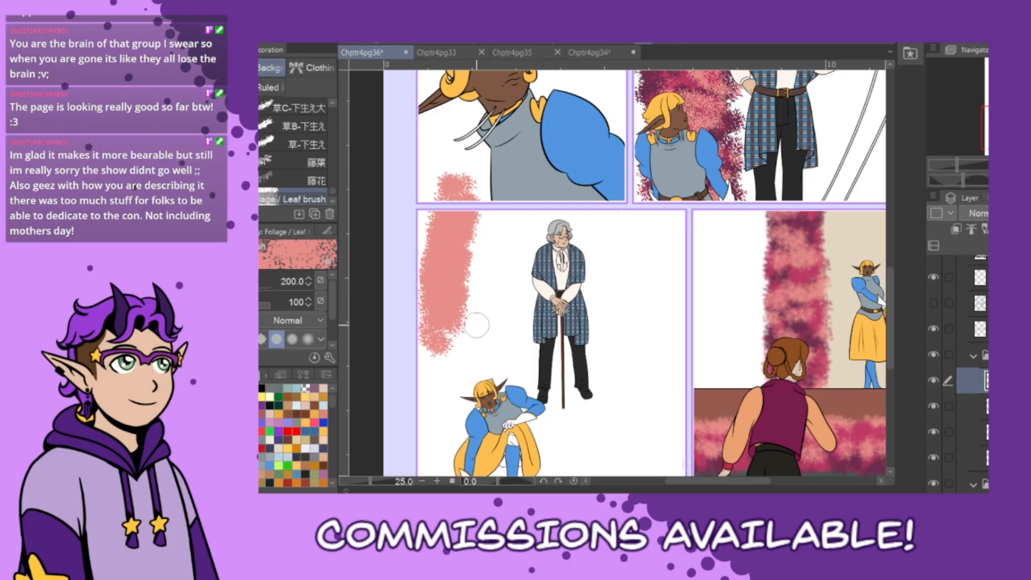
mouse_move(476, 324)
mouse_down()
mouse_move(454, 230)
mouse_move(451, 247)
mouse_move(457, 220)
mouse_move(442, 312)
mouse_move(463, 188)
mouse_move(445, 359)
mouse_move(463, 332)
mouse_move(479, 173)
mouse_move(459, 358)
mouse_move(467, 209)
mouse_move(443, 316)
mouse_move(440, 350)
mouse_move(472, 222)
mouse_move(477, 254)
mouse_move(454, 381)
mouse_up()
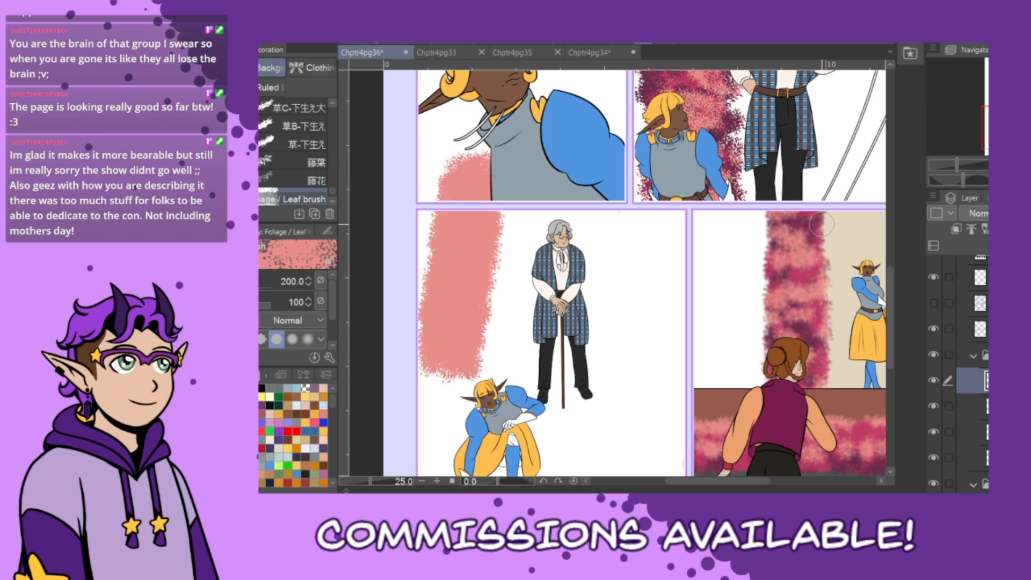
key(ctrl+z)
- Block in a slanted salmon pink leaf column beside the white-haired man with the cane, above the crouching knight
mouse_move(475, 175)
mouse_down()
mouse_move(470, 318)
mouse_move(485, 159)
mouse_move(462, 344)
mouse_move(487, 218)
mouse_move(465, 342)
mouse_move(479, 353)
mouse_move(491, 292)
mouse_move(499, 169)
mouse_move(487, 315)
mouse_move(459, 353)
mouse_move(495, 355)
mouse_move(512, 157)
mouse_move(494, 348)
mouse_move(515, 228)
mouse_move(495, 342)
mouse_up()
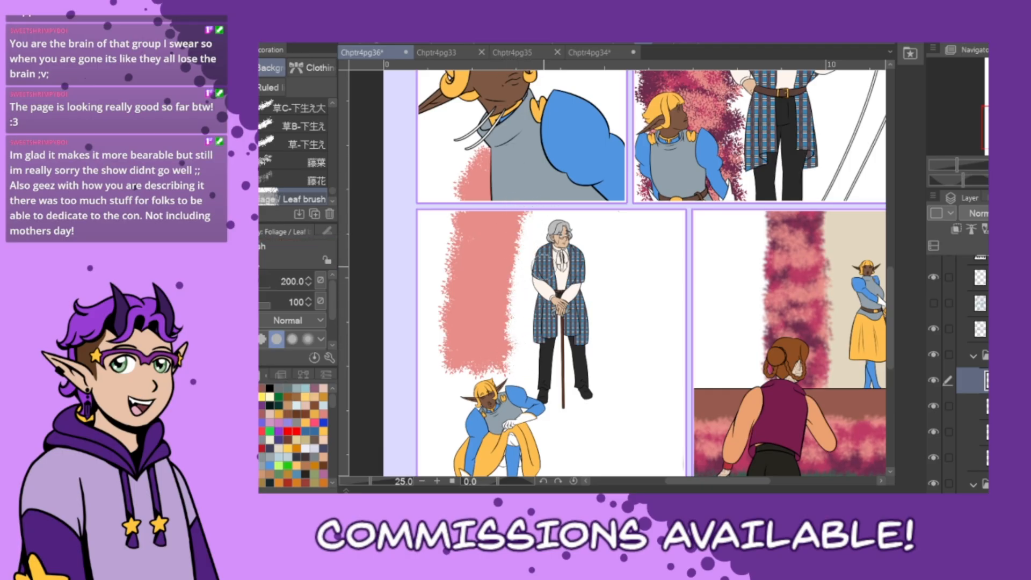
drag(542, 231, 525, 389)
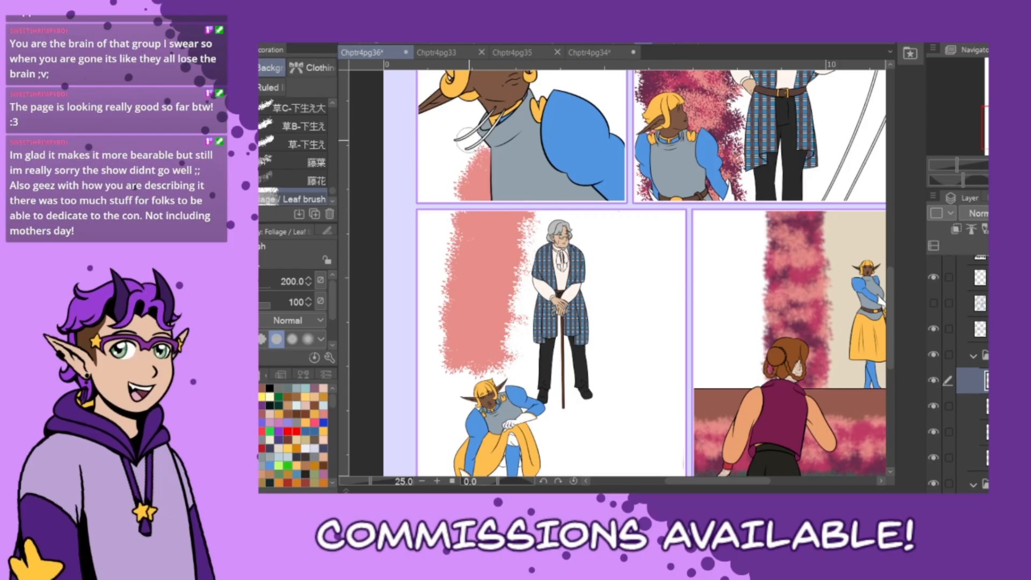
mouse_move(465, 149)
mouse_down()
mouse_move(433, 258)
mouse_move(474, 153)
mouse_up()
drag(443, 253, 466, 207)
key(ctrl+z)
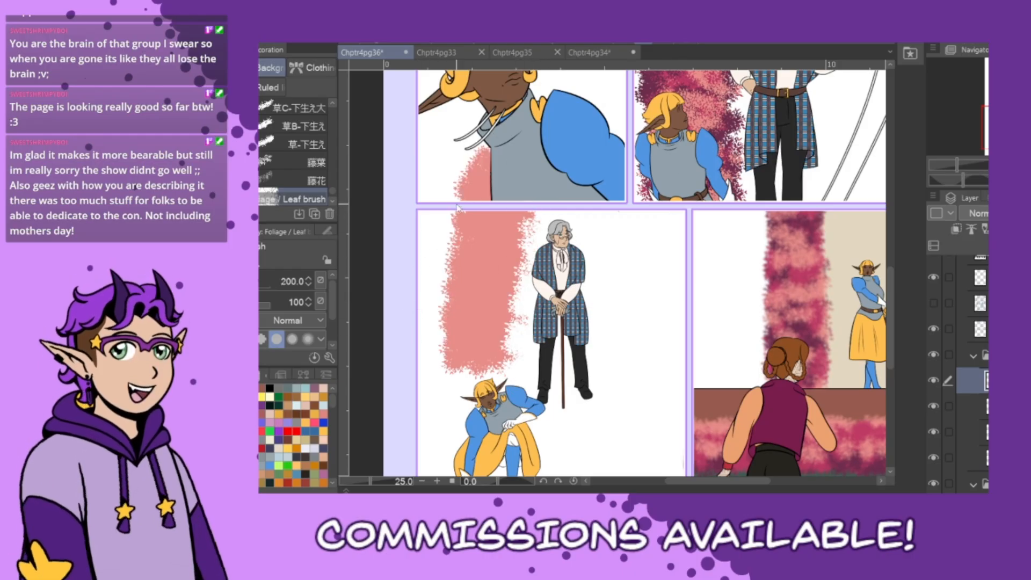
mouse_move(474, 146)
mouse_down()
mouse_move(450, 207)
mouse_move(488, 115)
mouse_up()
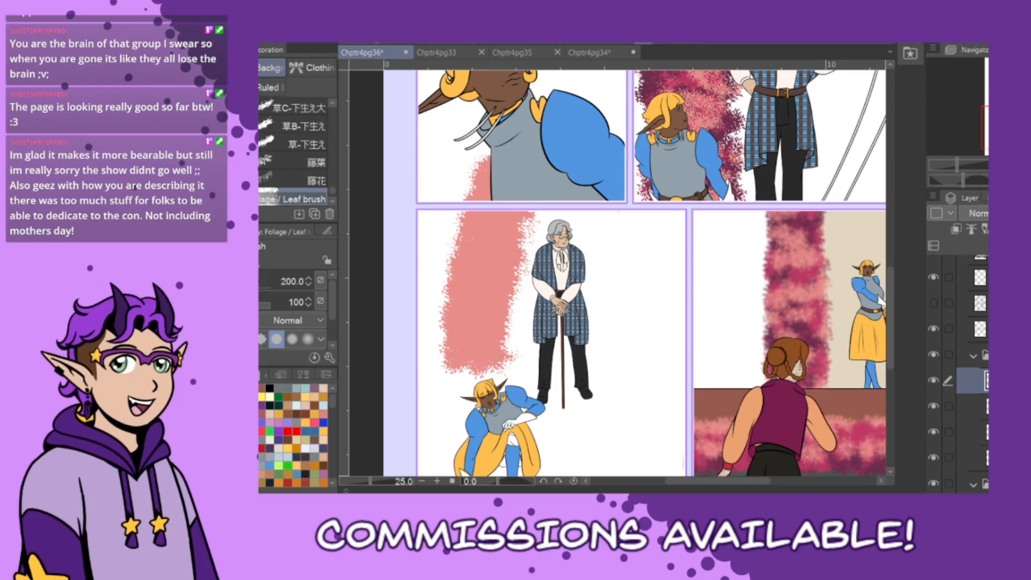
- Layer crimson and dark plum leaf texture over the salmon pink column in the crouching knight's panel
key(p)
key(b)
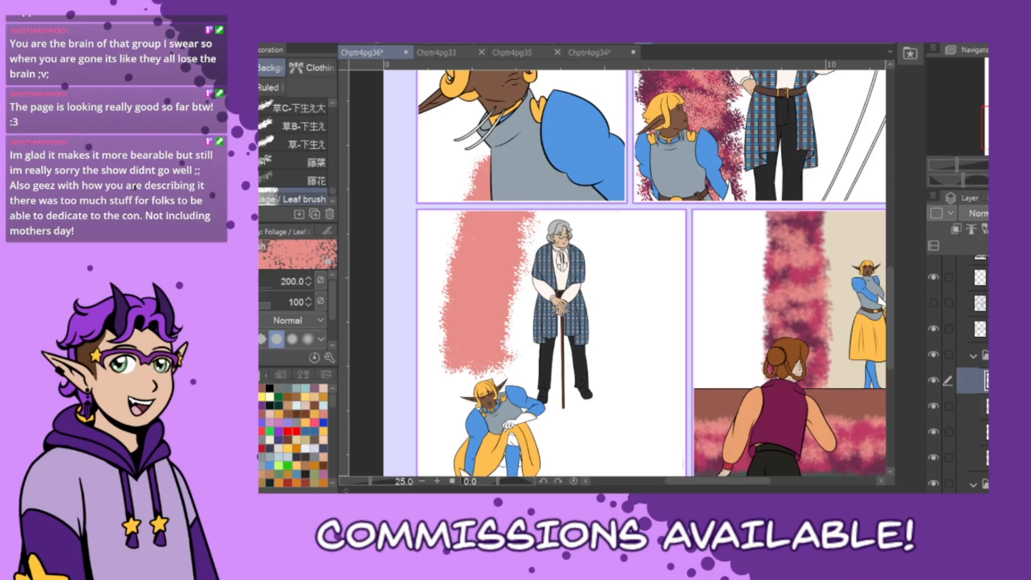
key(x)
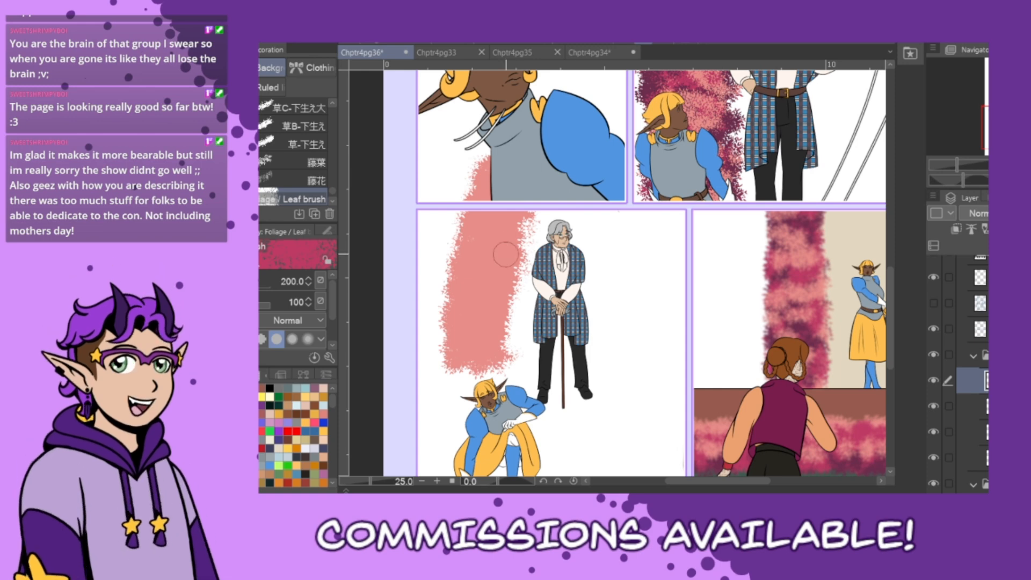
mouse_move(464, 180)
mouse_down()
mouse_move(505, 190)
mouse_move(529, 215)
mouse_move(465, 343)
mouse_move(471, 372)
mouse_move(515, 365)
mouse_up()
mouse_move(486, 210)
mouse_down()
mouse_move(472, 172)
mouse_move(496, 260)
mouse_move(431, 417)
mouse_up()
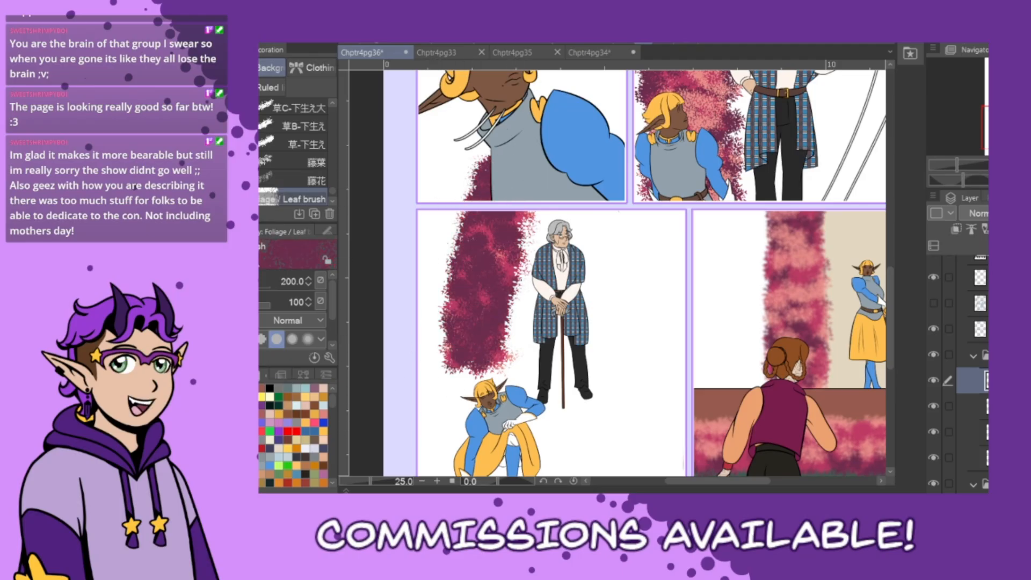
click(262, 448)
mouse_move(507, 179)
mouse_down()
mouse_move(467, 321)
mouse_move(466, 369)
mouse_up()
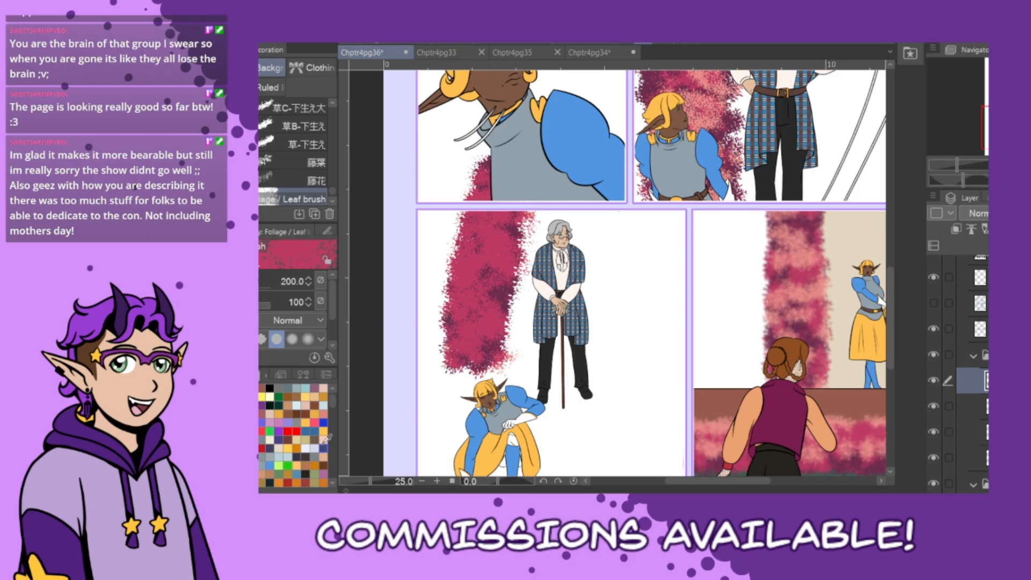
- Alternate salmon pink leaf highlights and crimson midtones down the foliage column beside the man with the cane
click(323, 443)
mouse_move(477, 207)
mouse_down()
mouse_move(486, 247)
mouse_move(473, 215)
mouse_move(473, 366)
mouse_up()
click(262, 449)
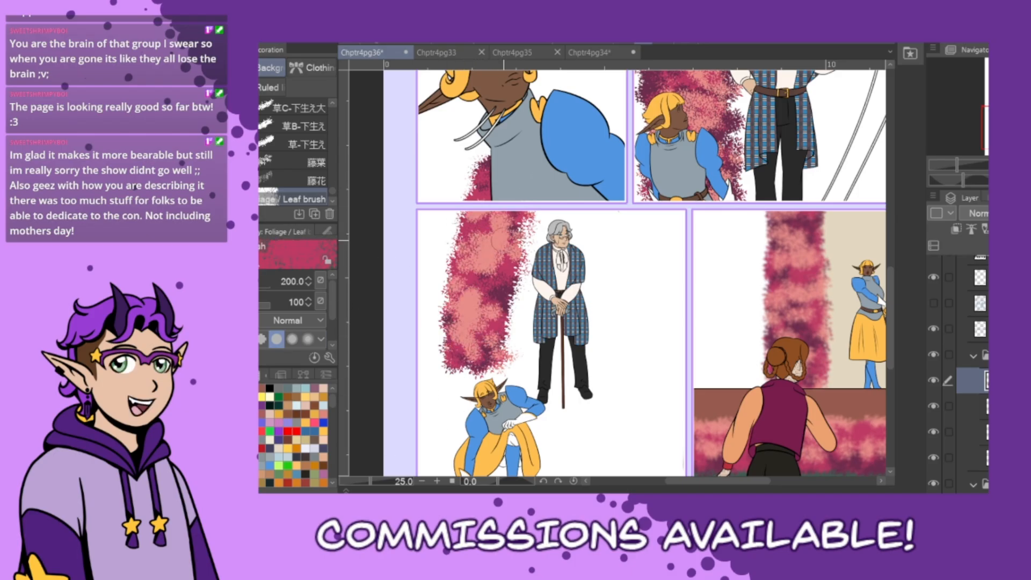
mouse_move(495, 257)
mouse_down()
mouse_move(482, 253)
mouse_move(468, 352)
mouse_up()
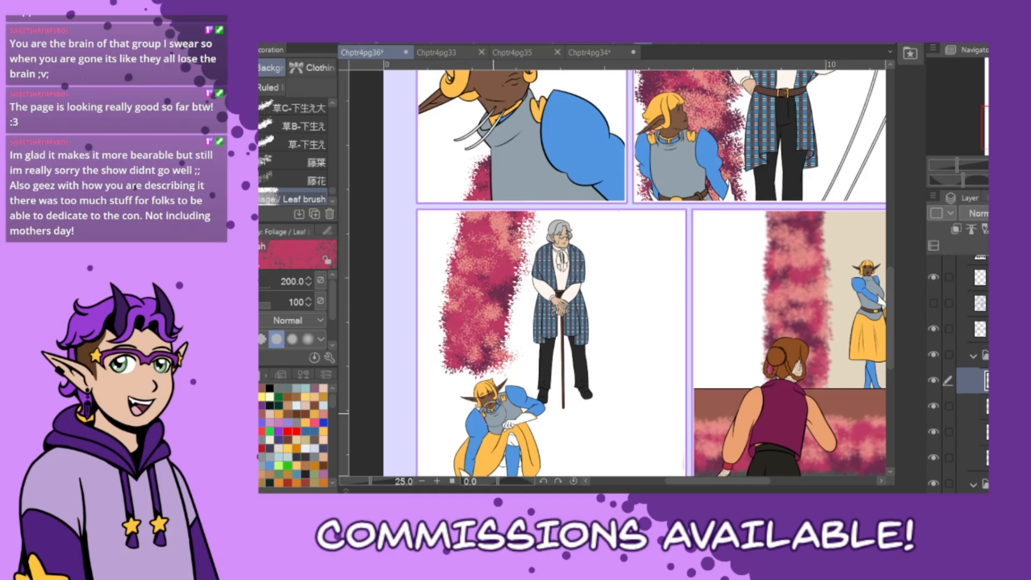
click(262, 449)
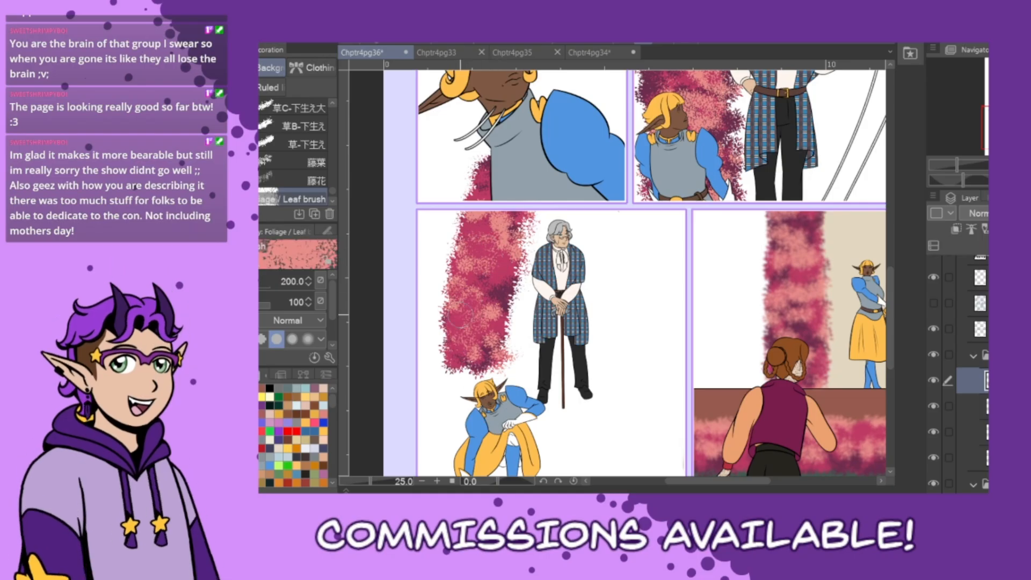
mouse_move(468, 312)
mouse_down()
mouse_move(459, 344)
mouse_move(455, 312)
mouse_up()
drag(467, 260, 492, 281)
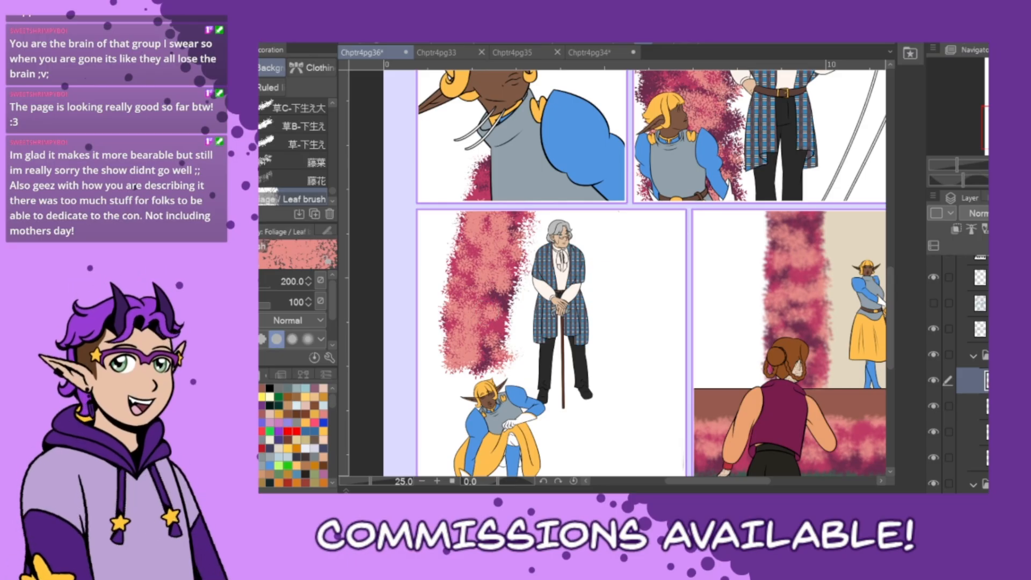
click(261, 449)
mouse_move(451, 360)
mouse_down()
mouse_move(444, 371)
mouse_move(475, 352)
mouse_move(523, 257)
mouse_move(506, 278)
mouse_up()
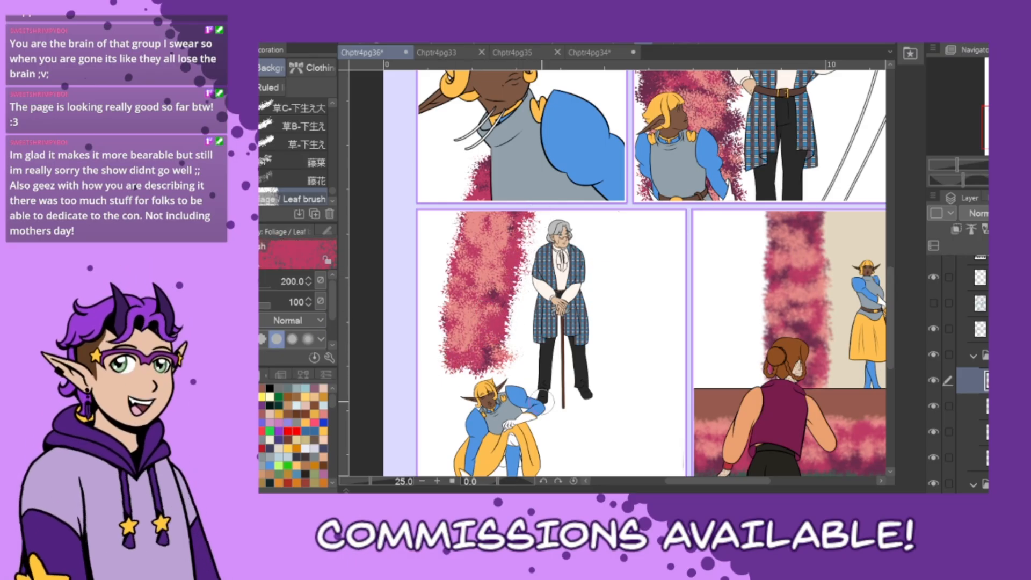
- Trim the foliage column's ragged edges with a transparent G-pen at size 120, and return to the leaf brush
click(270, 449)
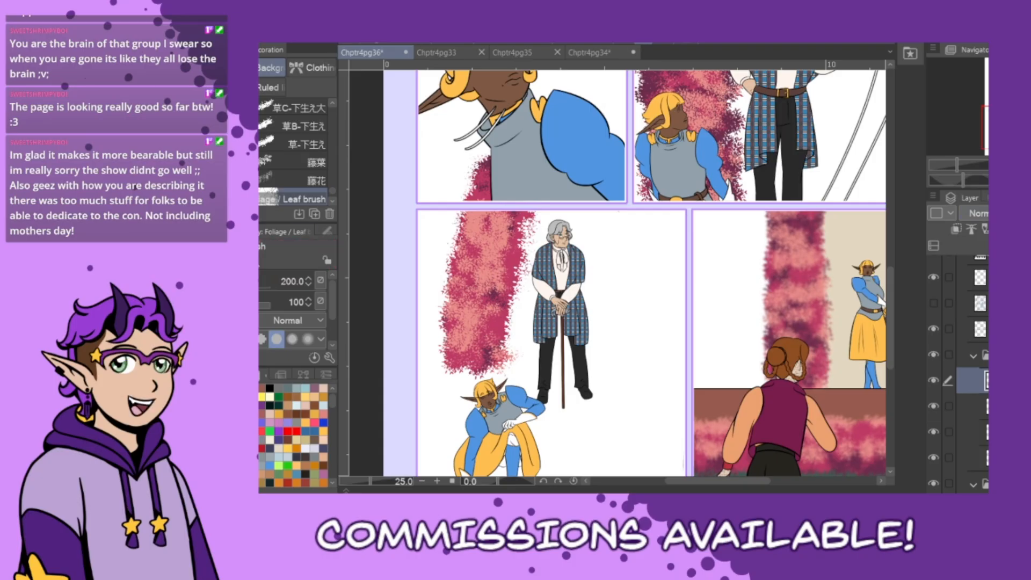
key(p)
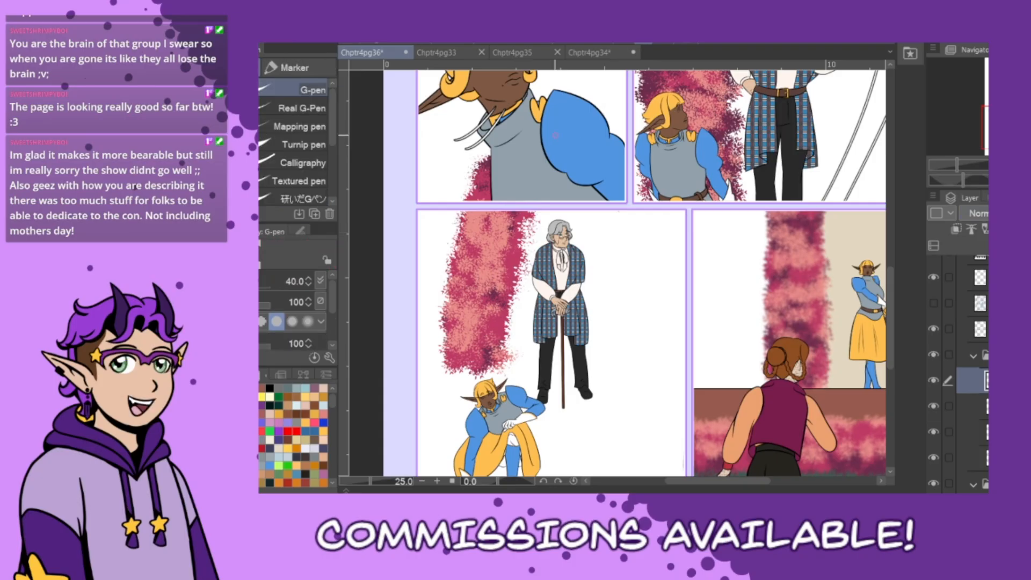
key(bracketright)
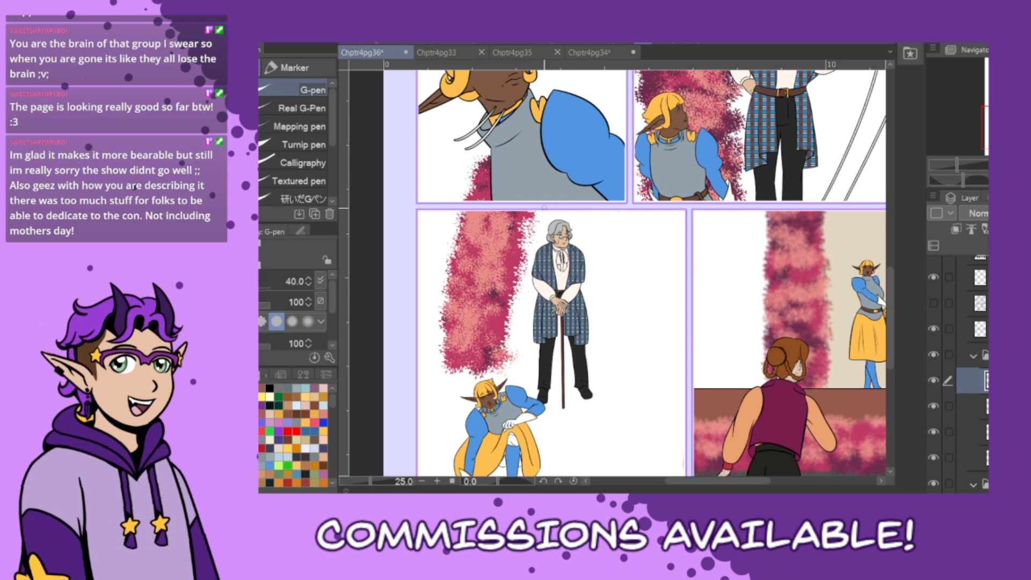
key(bracketright)
key(bracketright)
key(bracketright)
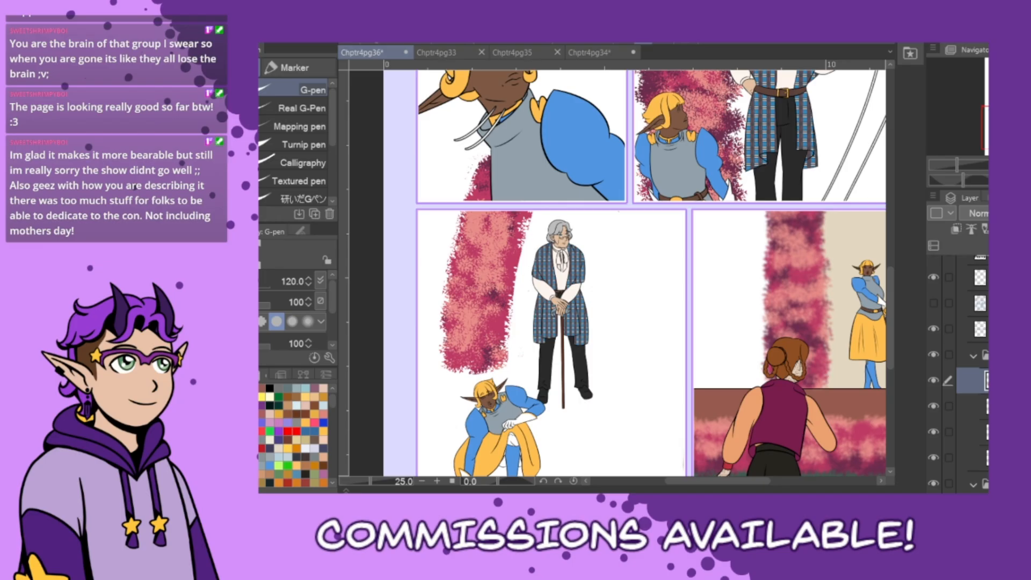
key(b)
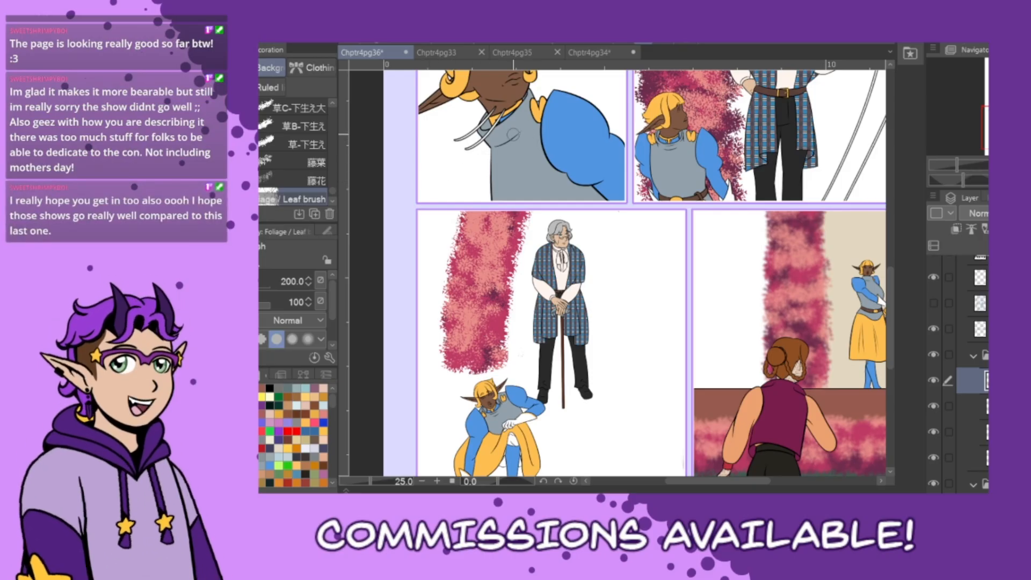
- Deepen the foliage behind the knight in the sword-holding man's panel with dark plum edges and salmon pink leaf clusters
mouse_move(707, 483)
mouse_down()
mouse_move(734, 485)
mouse_move(711, 484)
mouse_up()
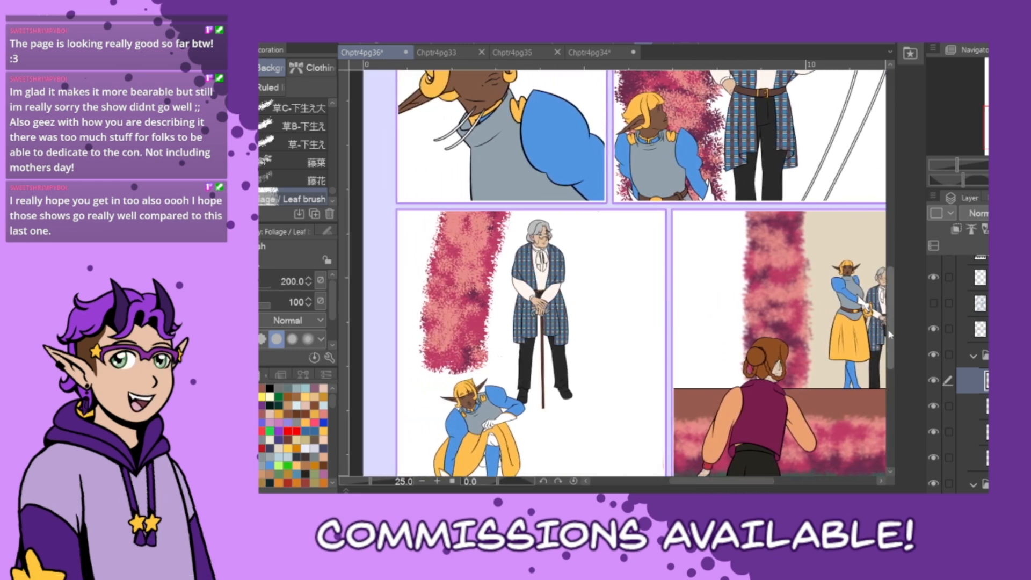
drag(890, 351, 900, 306)
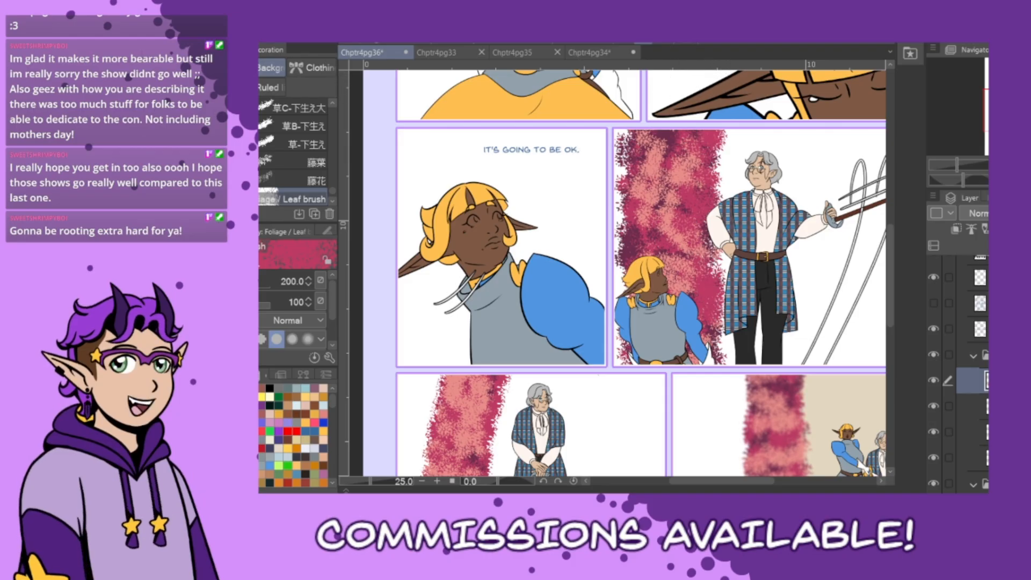
click(324, 414)
mouse_move(703, 216)
mouse_down()
mouse_move(702, 207)
mouse_move(709, 334)
mouse_up()
click(307, 414)
mouse_move(713, 166)
mouse_down()
mouse_move(712, 135)
mouse_move(682, 157)
mouse_move(660, 248)
mouse_up()
click(323, 414)
mouse_move(708, 141)
mouse_down()
mouse_move(669, 185)
mouse_move(641, 290)
mouse_up()
- Add crimson leaf texture to the middle of the sword panel's foliage and break it up with salmon pink highlights
click(270, 406)
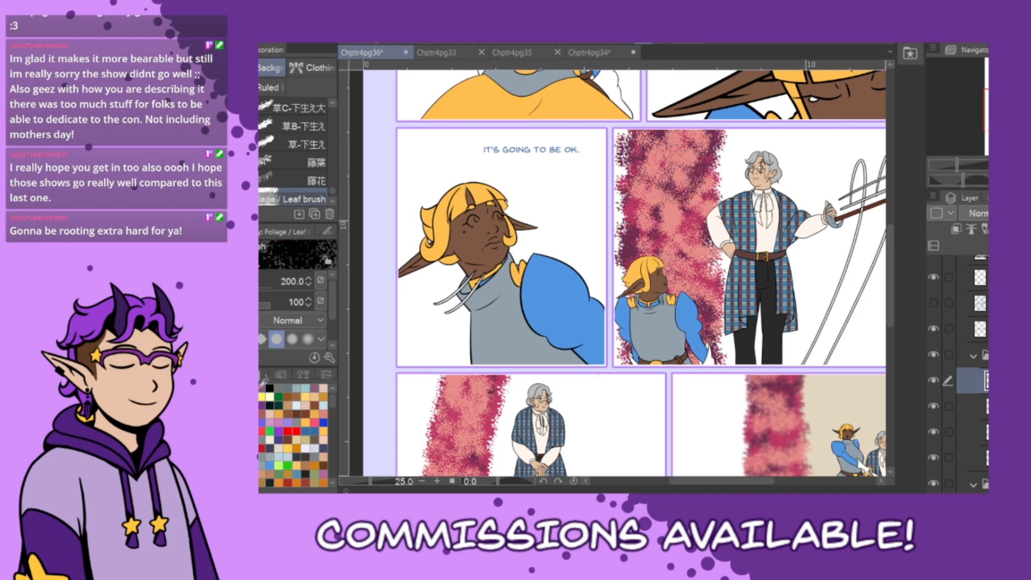
click(263, 431)
mouse_move(675, 216)
mouse_down()
mouse_move(651, 243)
mouse_move(668, 278)
mouse_up()
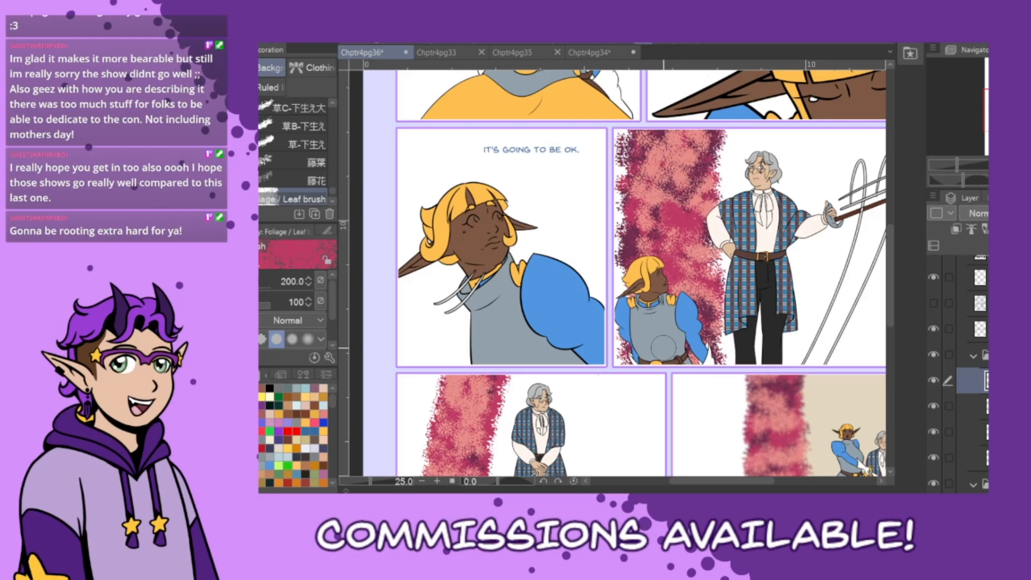
click(309, 481)
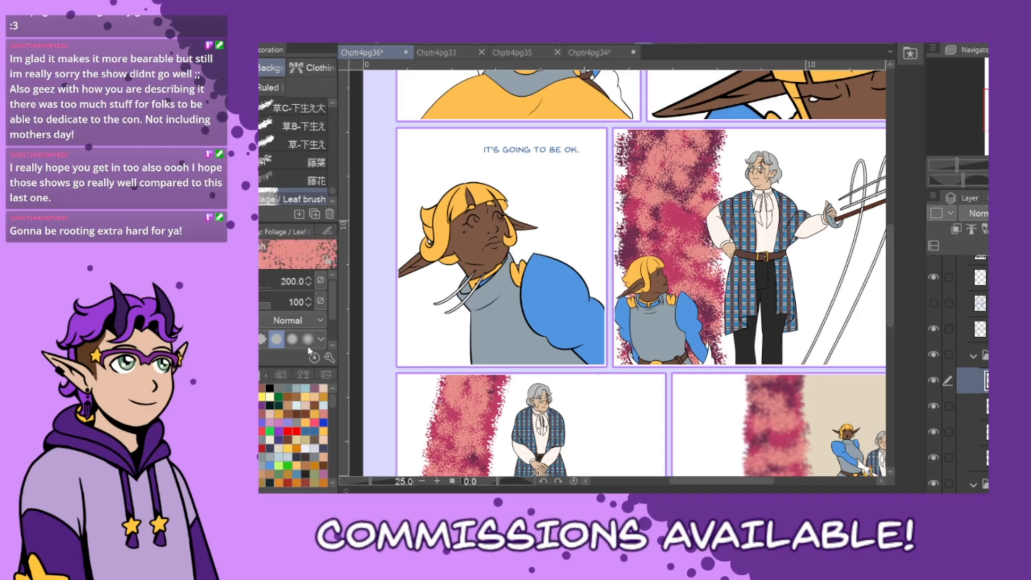
drag(684, 222, 688, 222)
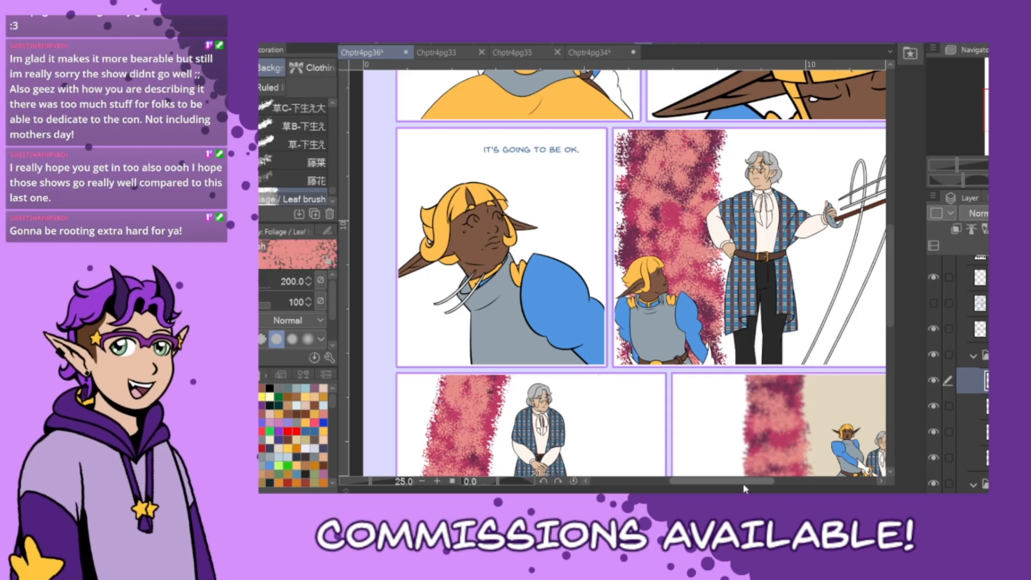
- Shade the foliage column beside the man with the cane with dark plum leaves, mainly along its edge nearest him
click(260, 380)
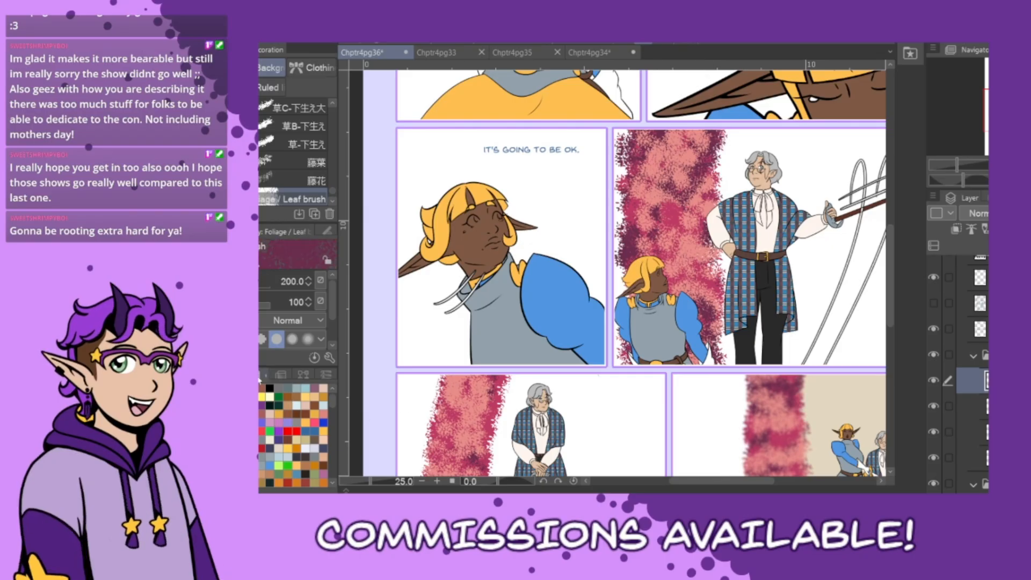
scroll(895, 322, down, 5)
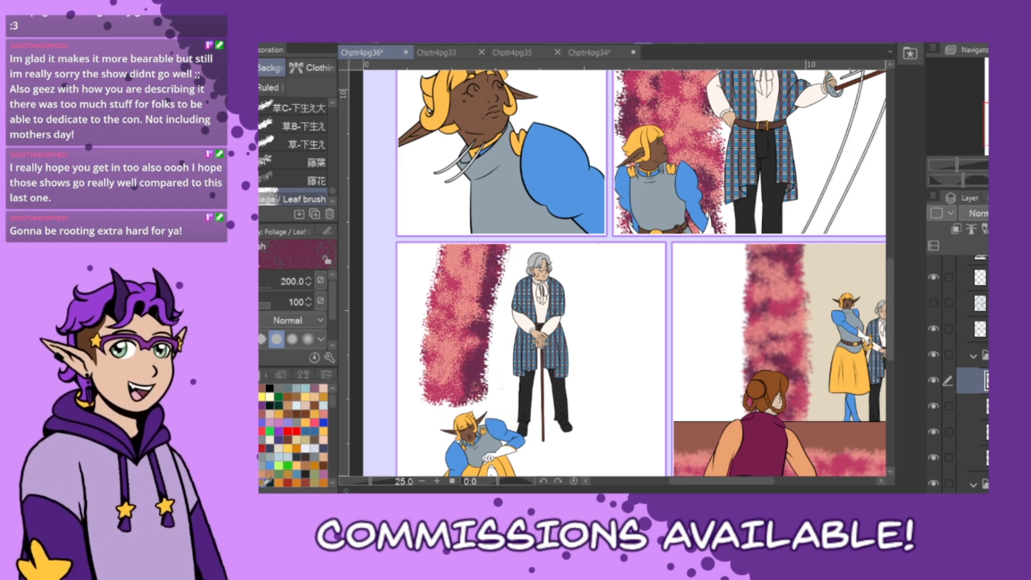
- Blur the leaf texture of the foliage columns in the sword panel and the crouching knight's panel
scroll(894, 301, up, 4)
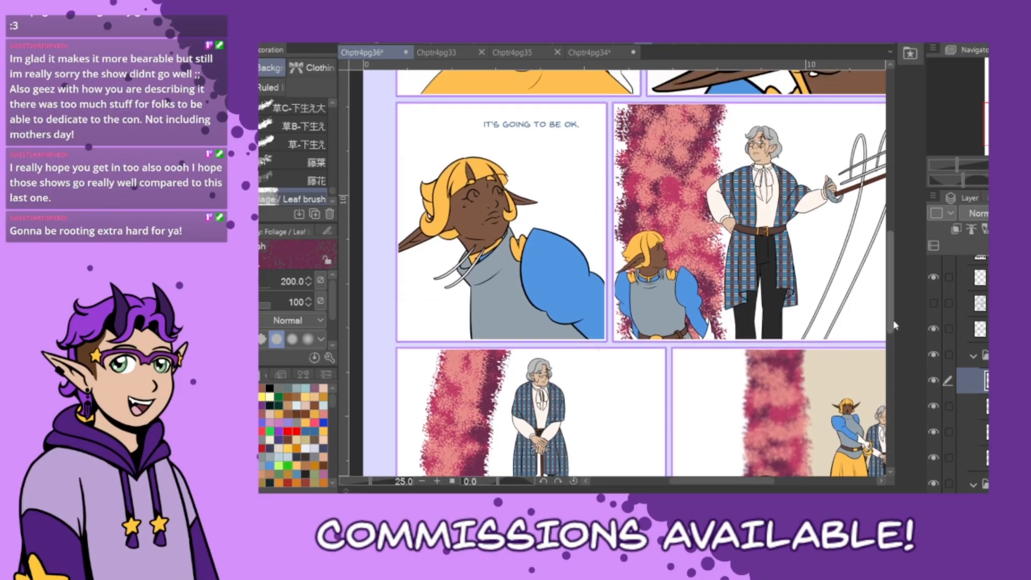
scroll(901, 307, up, 5)
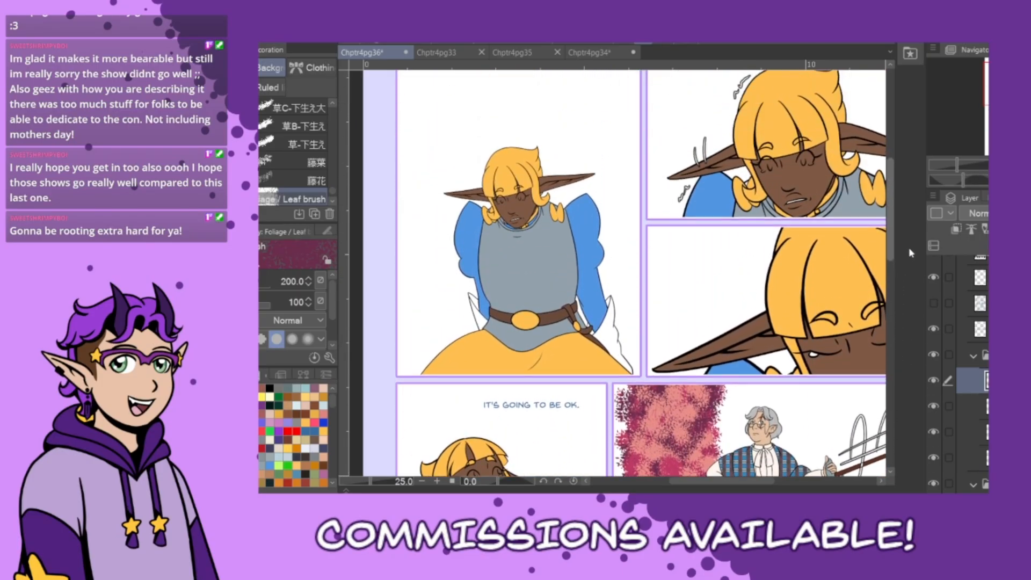
scroll(910, 247, down, 2)
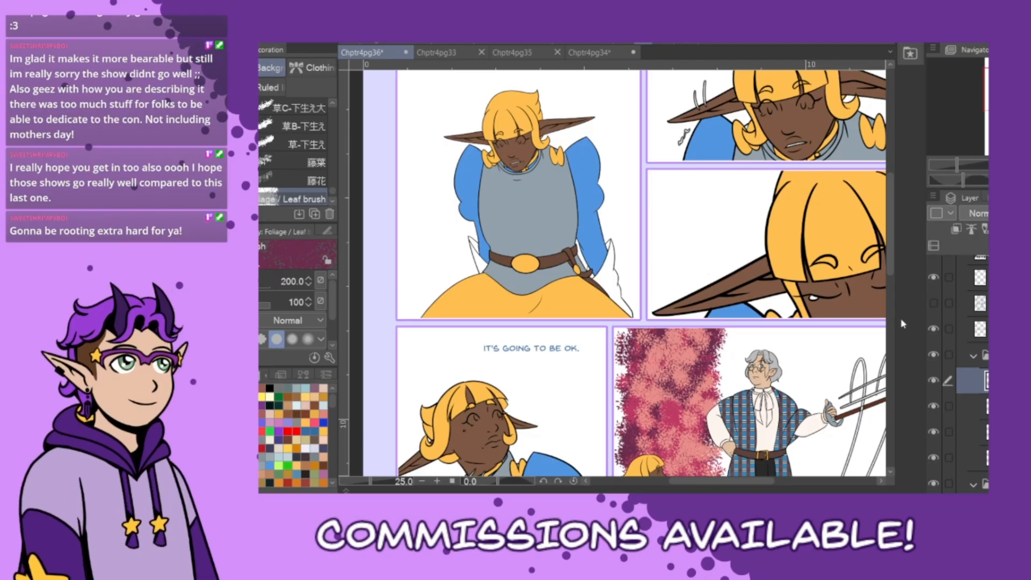
drag(891, 270, 894, 353)
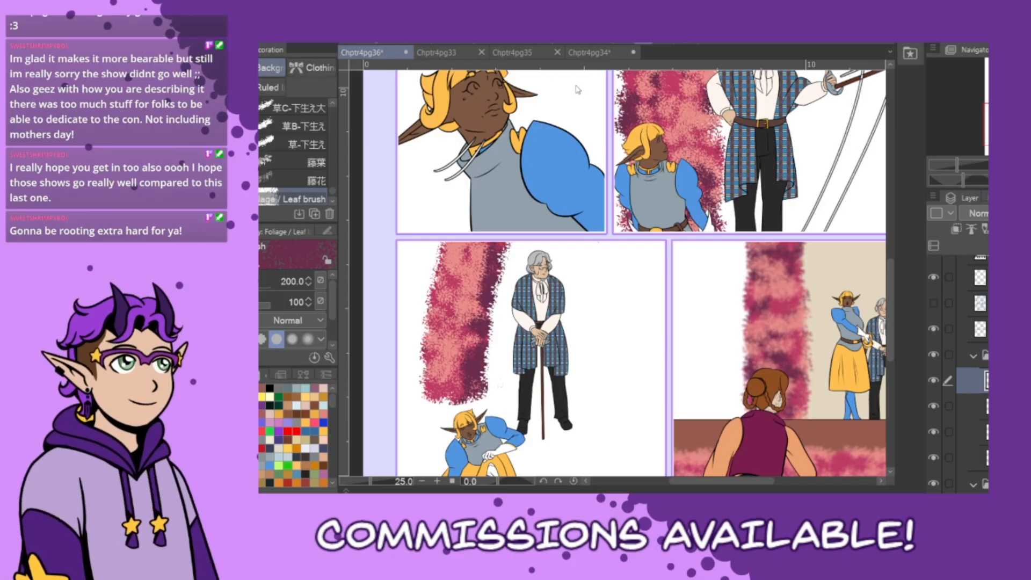
key(ctrl+s)
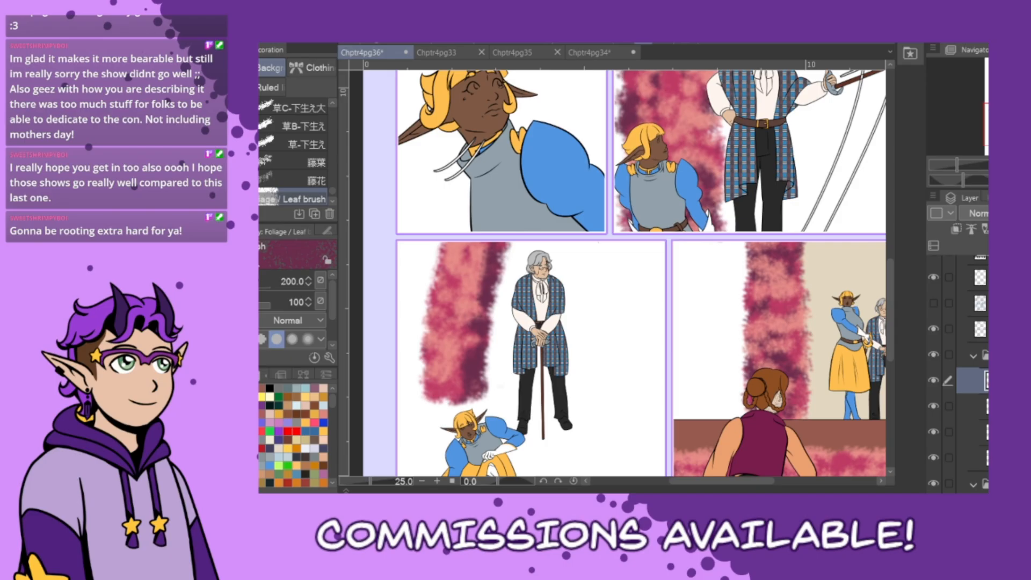
- Fill the backdrop behind the man with the cane with the neighbouring panel's beige, bounded below by a freehand curved G-pen line
click(973, 457)
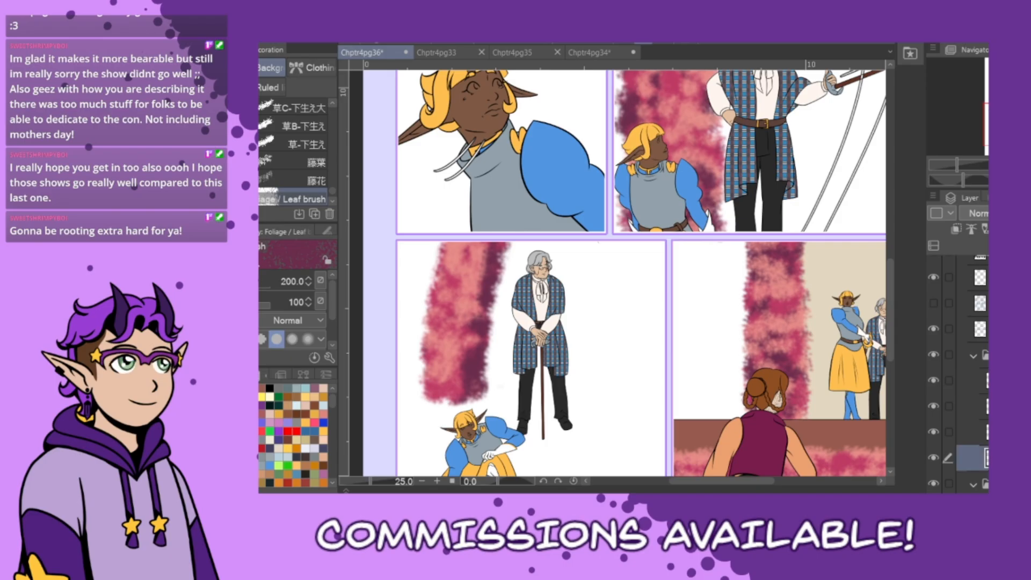
alt+click(833, 264)
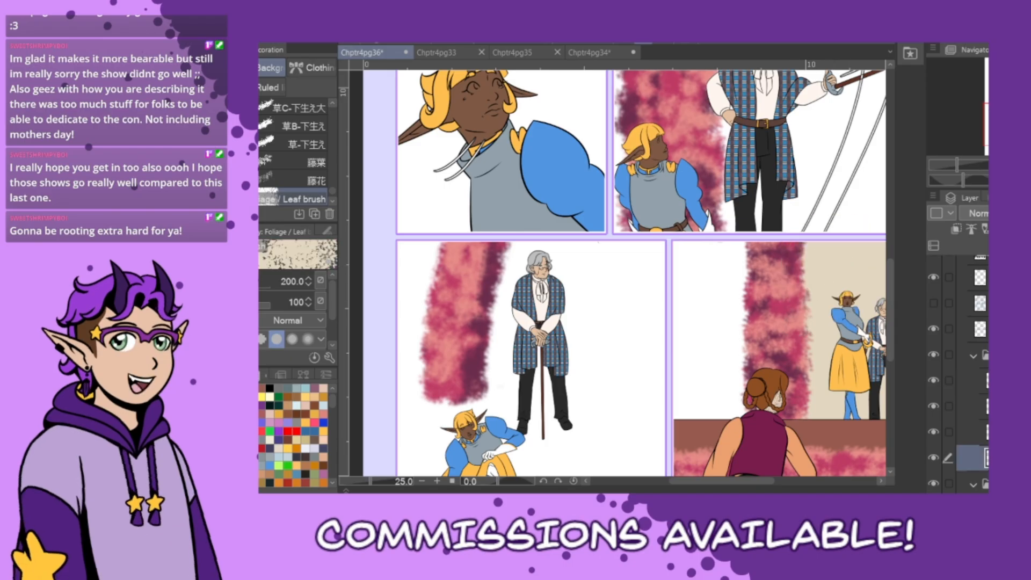
key(p)
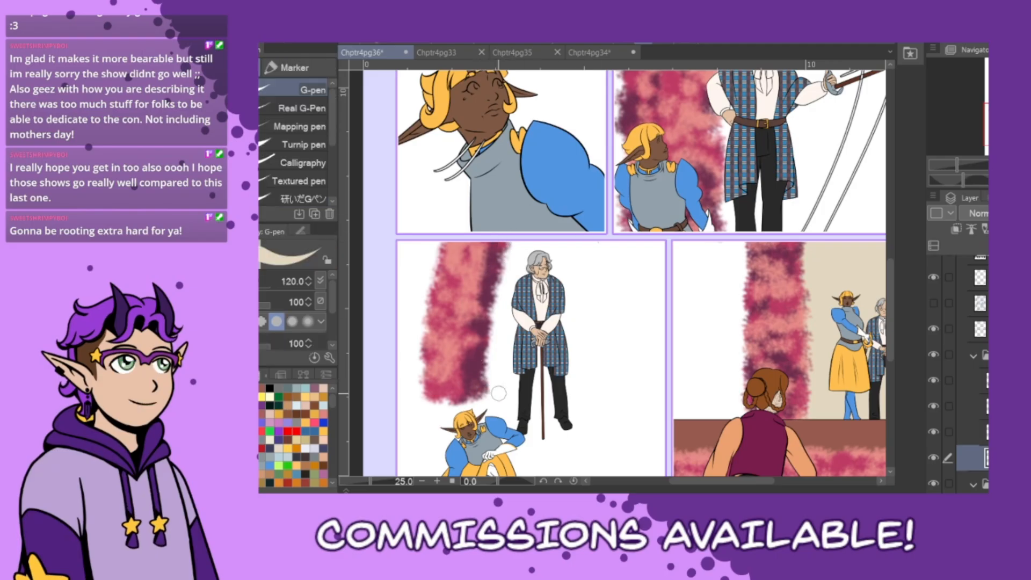
mouse_move(498, 394)
mouse_down()
mouse_move(613, 433)
mouse_move(663, 435)
mouse_move(685, 458)
mouse_up()
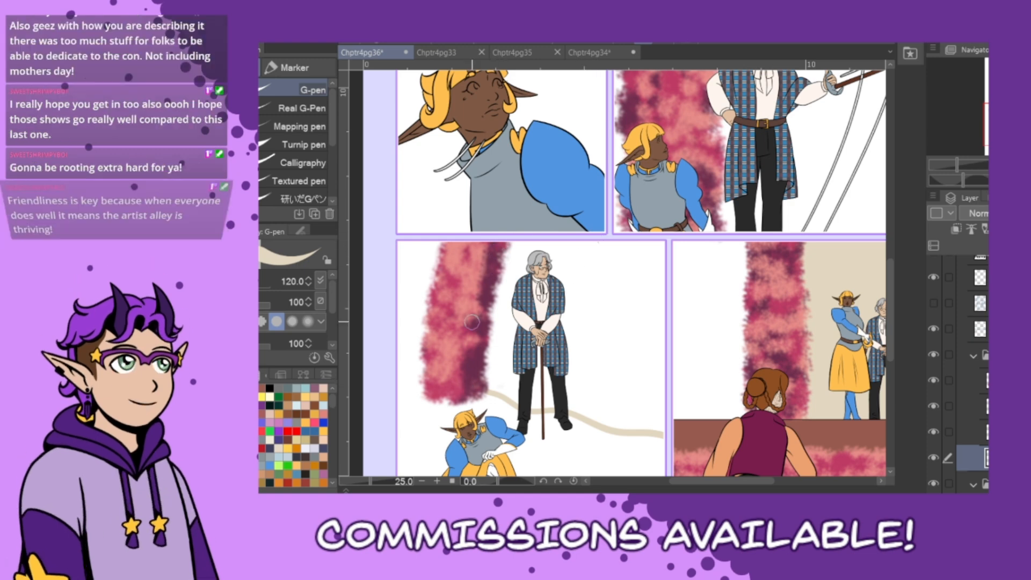
key(g)
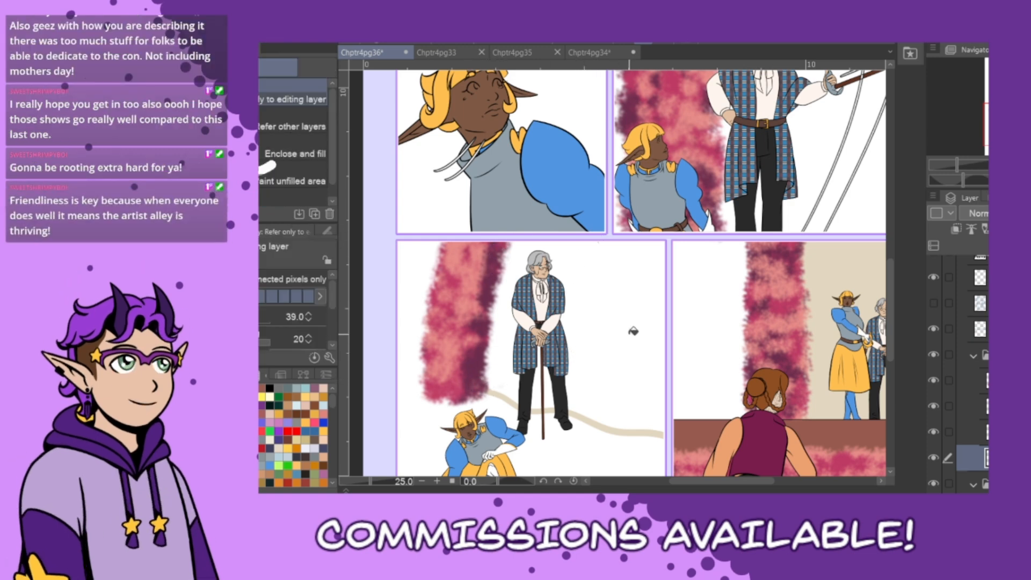
click(633, 329)
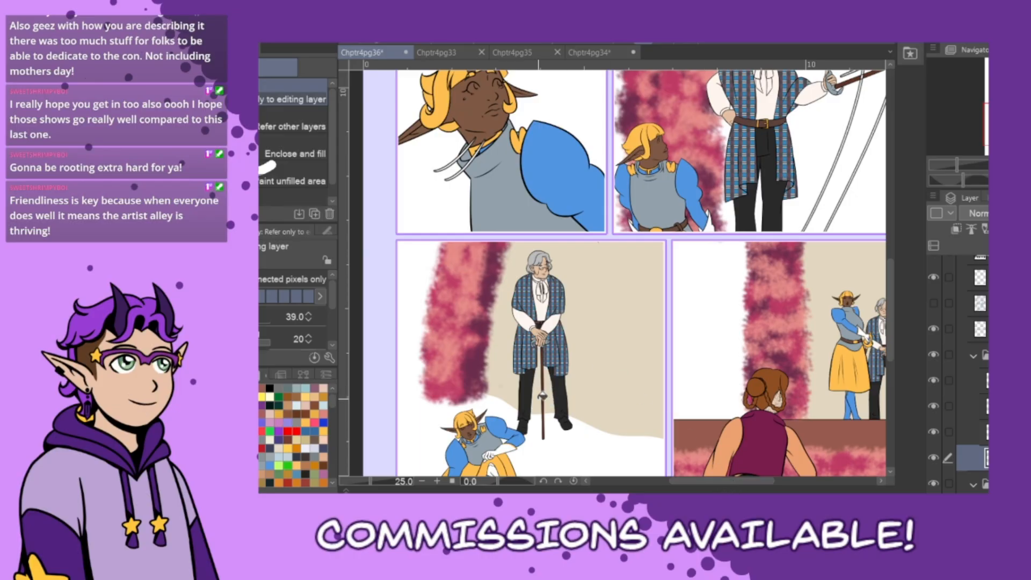
key(p)
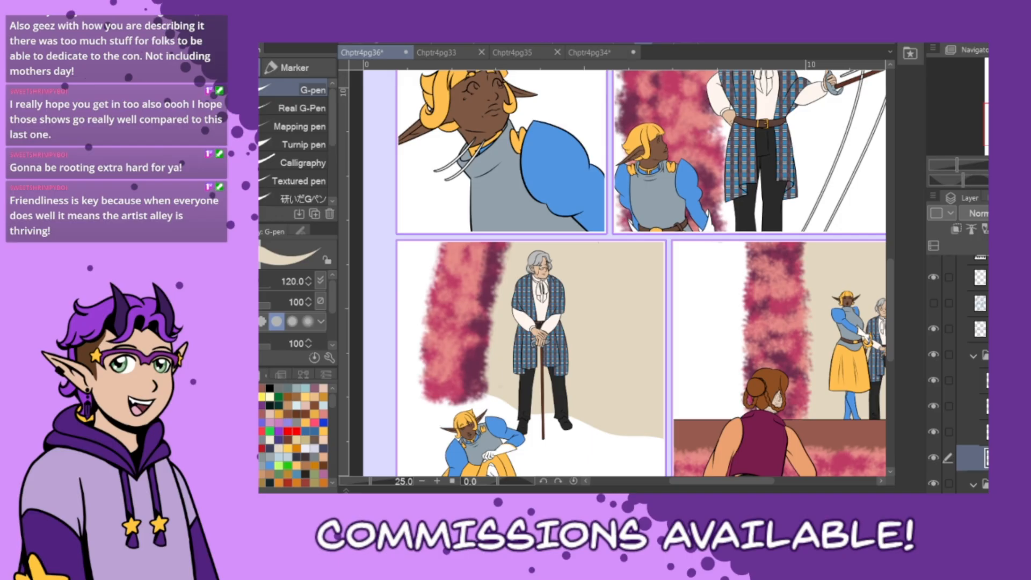
key(e)
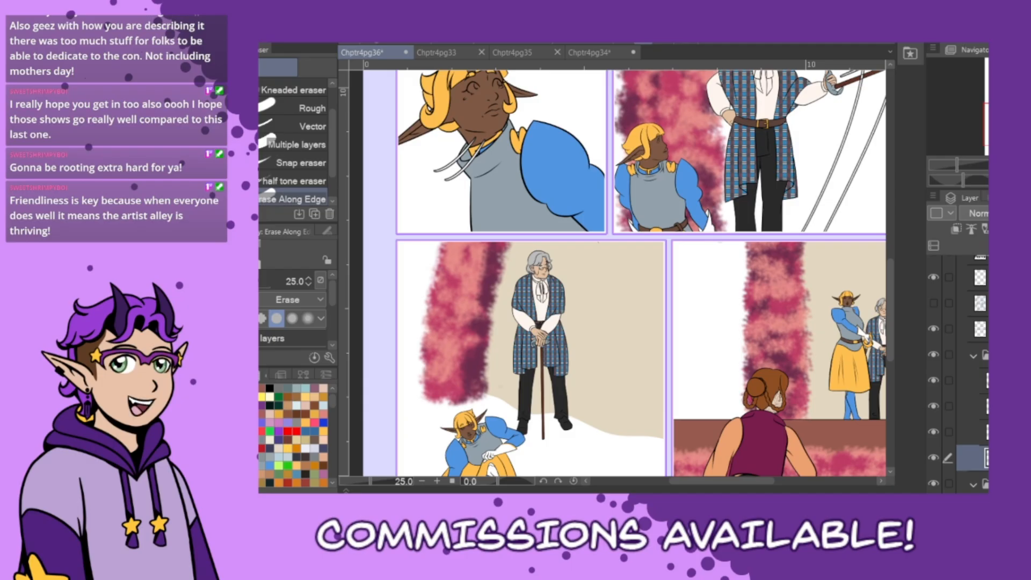
- Paint the ground beneath the crouching knight and the man with the cane reddish brown, extending its edge left of the foliage column
drag(727, 484, 736, 484)
drag(893, 341, 891, 368)
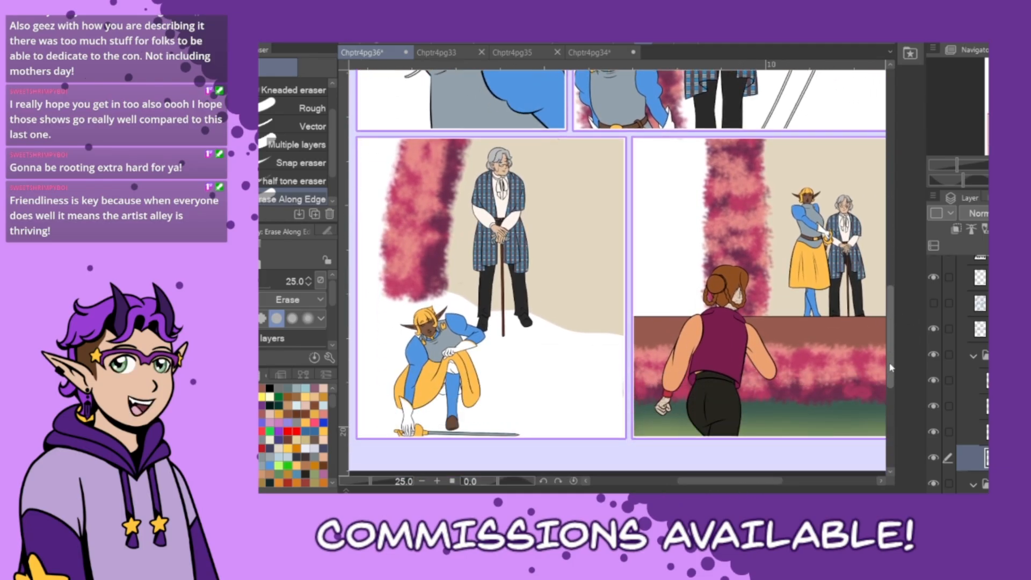
scroll(961, 376, down, 3)
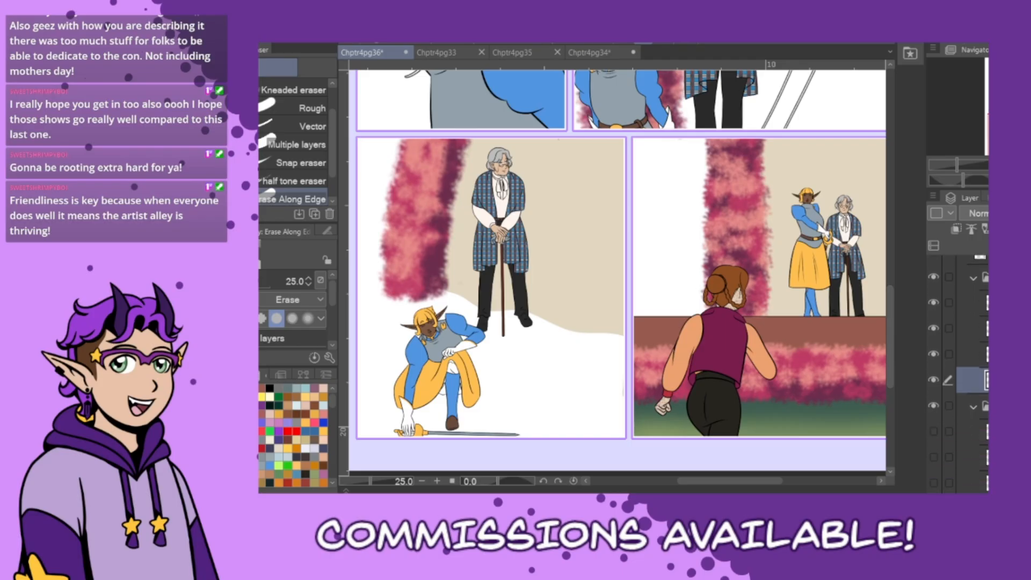
scroll(961, 376, up, 1)
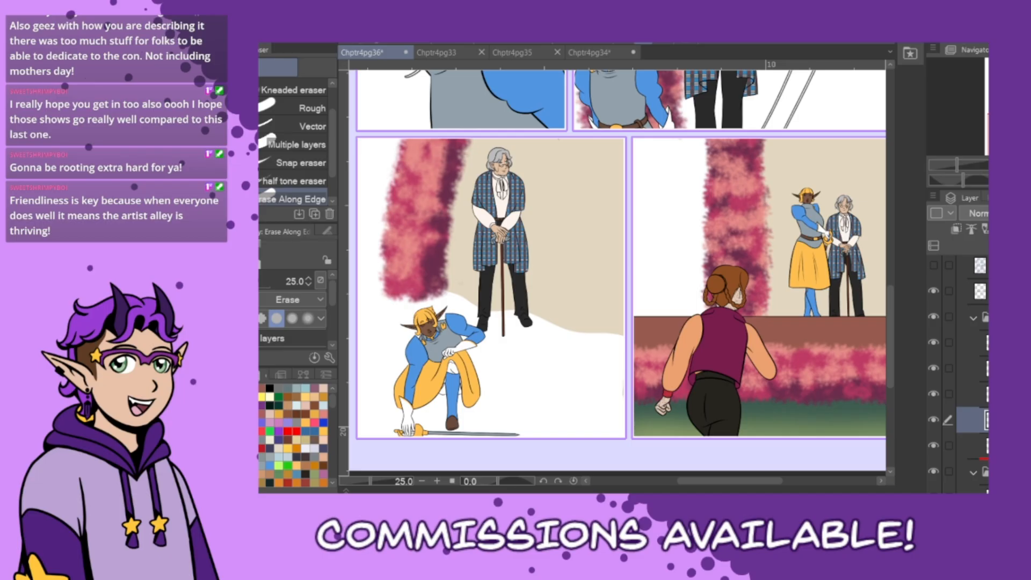
click(974, 446)
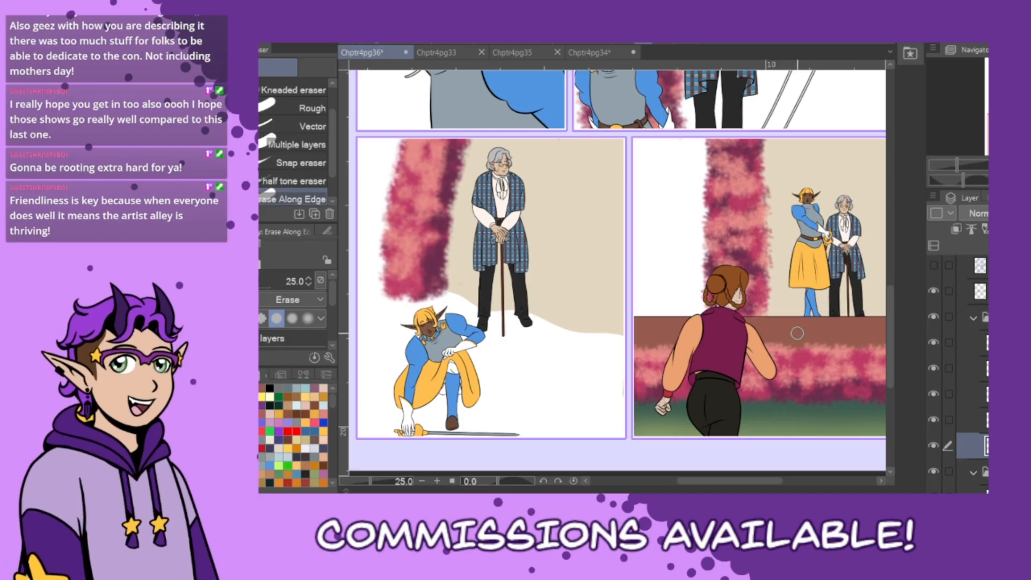
key(p)
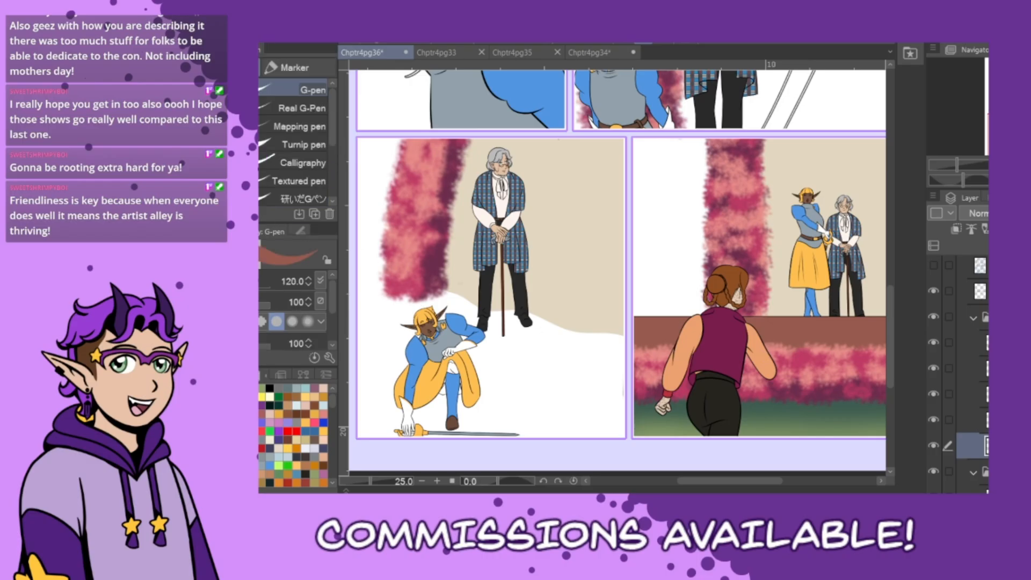
drag(339, 268, 444, 209)
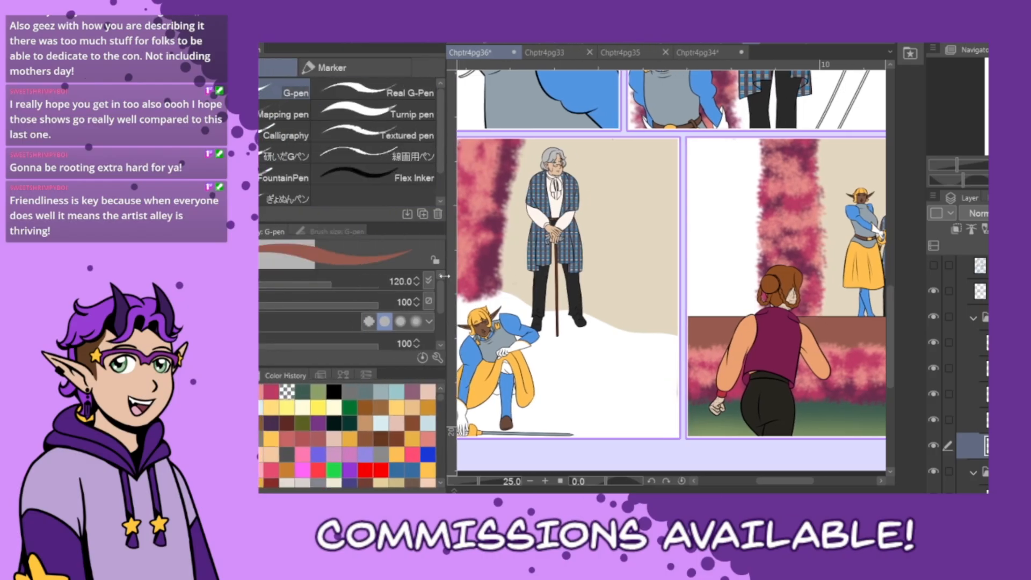
drag(446, 277, 300, 296)
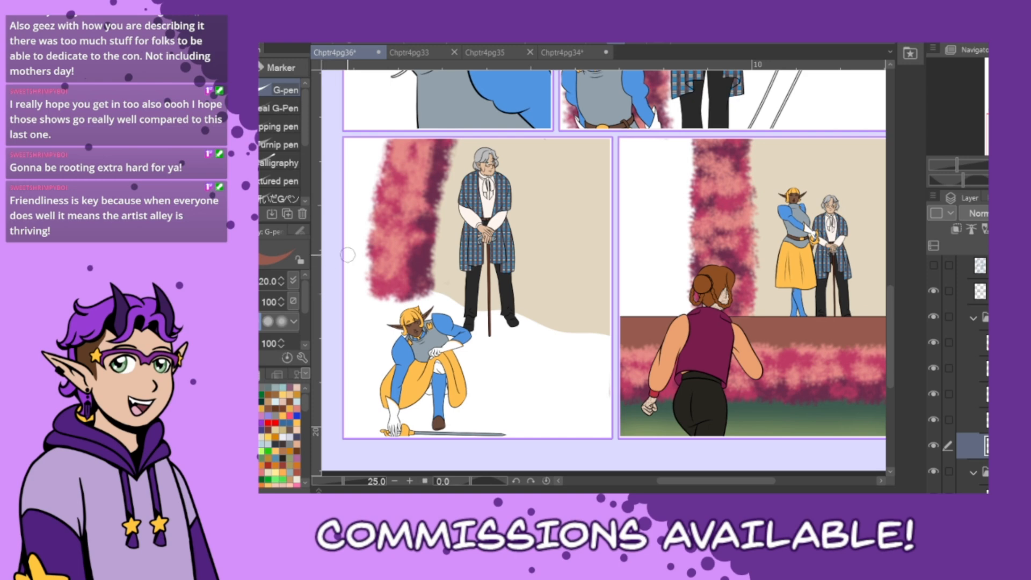
drag(328, 259, 402, 220)
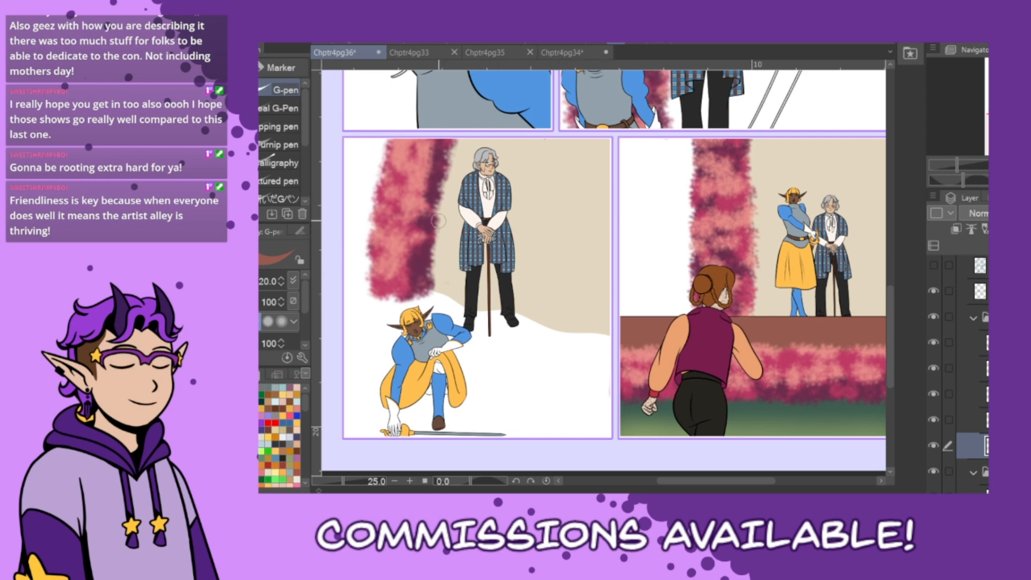
key(g)
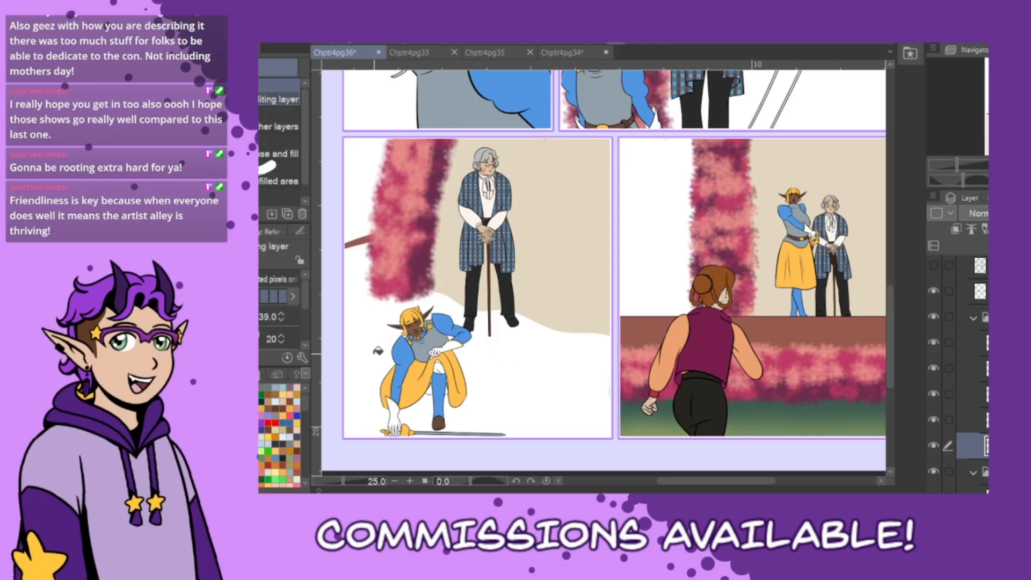
click(372, 357)
click(543, 371)
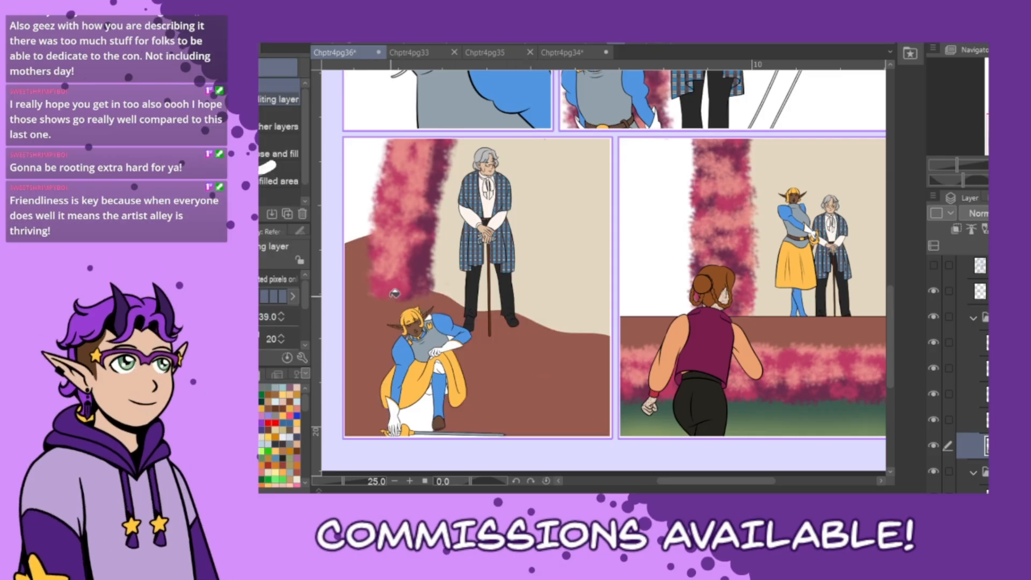
- Fill the leftover white gaps around the crouching knight and his sword with the reddish-brown ground colour
key(m)
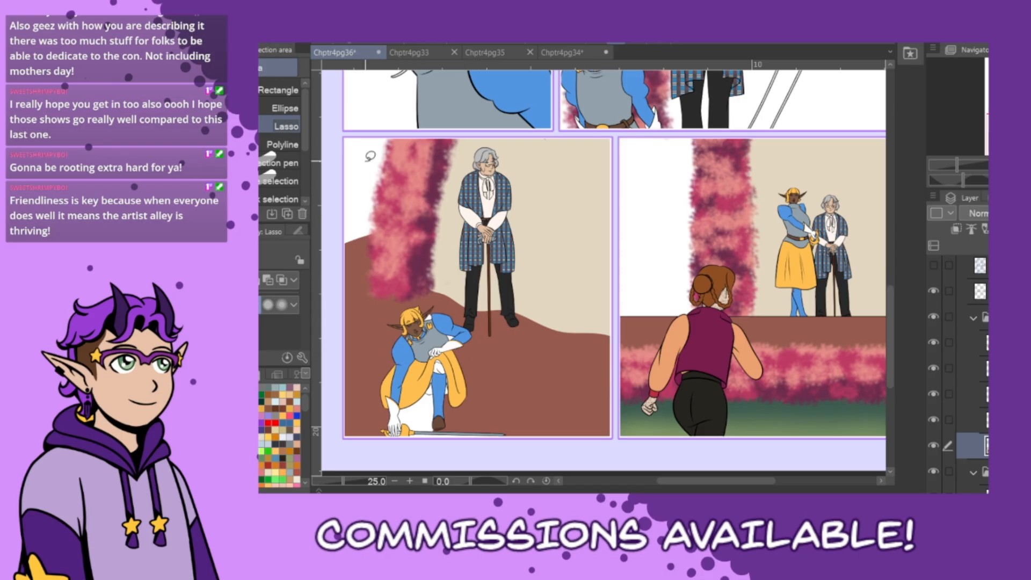
scroll(304, 164, down, 3)
click(280, 152)
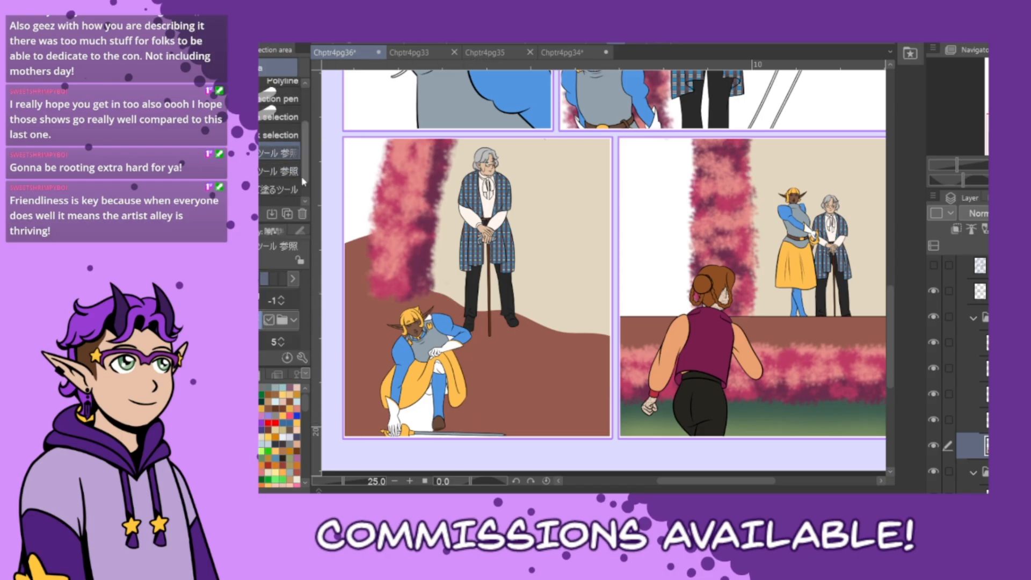
click(286, 171)
drag(496, 355, 502, 382)
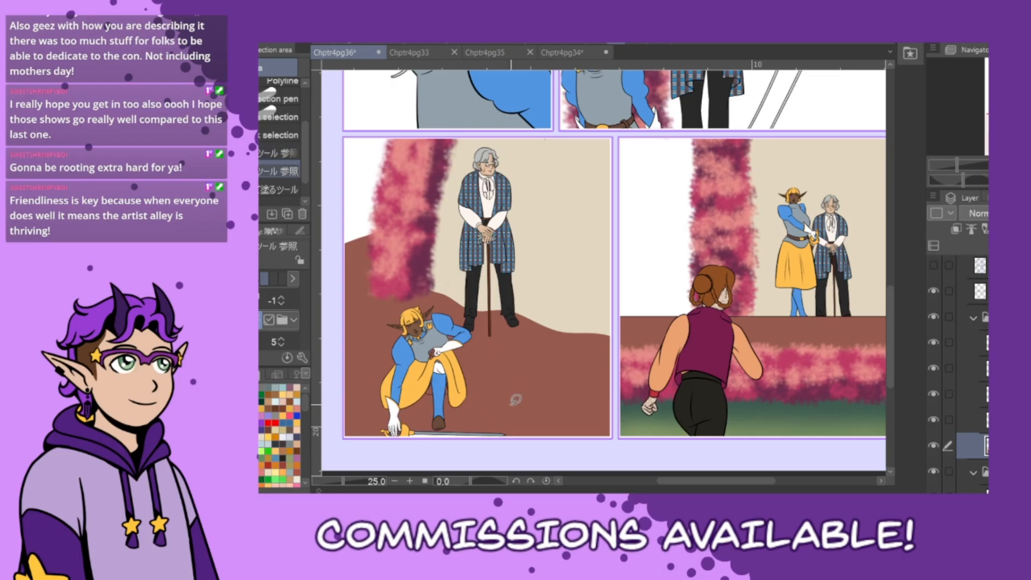
key(ctrl+z)
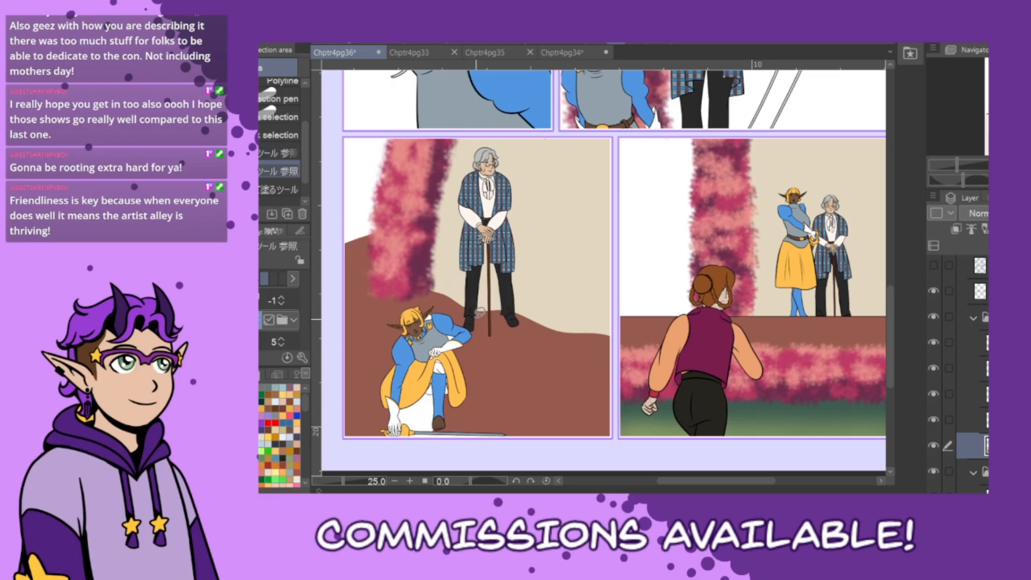
mouse_move(480, 312)
mouse_down()
mouse_move(355, 400)
mouse_move(528, 425)
mouse_up()
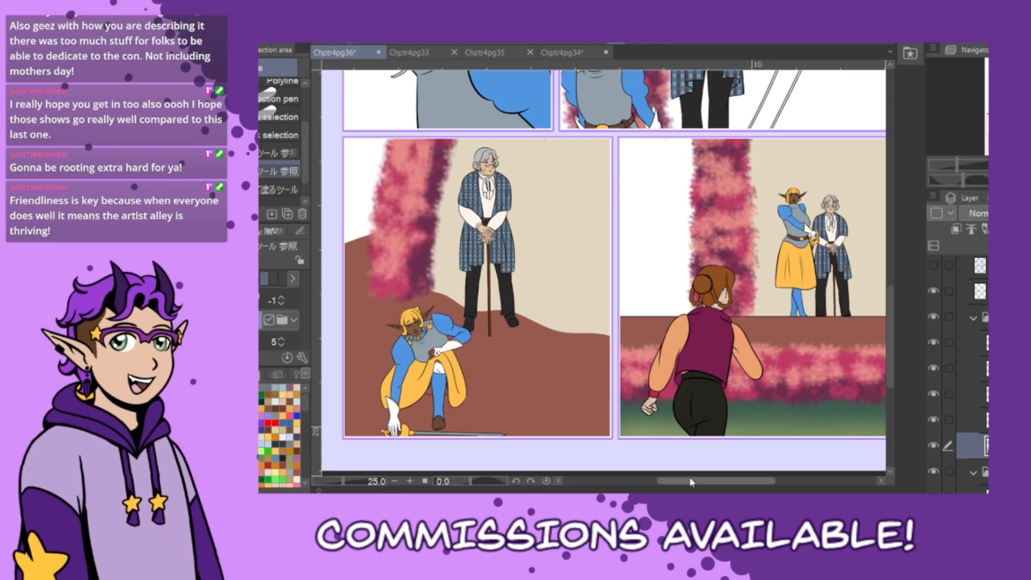
- Fill a rectangular selection of the red-haired figure's panel with a vertical Night sky gradient on the layer behind the foliage and stage
mouse_move(699, 482)
mouse_down()
mouse_move(684, 491)
mouse_move(717, 484)
mouse_up()
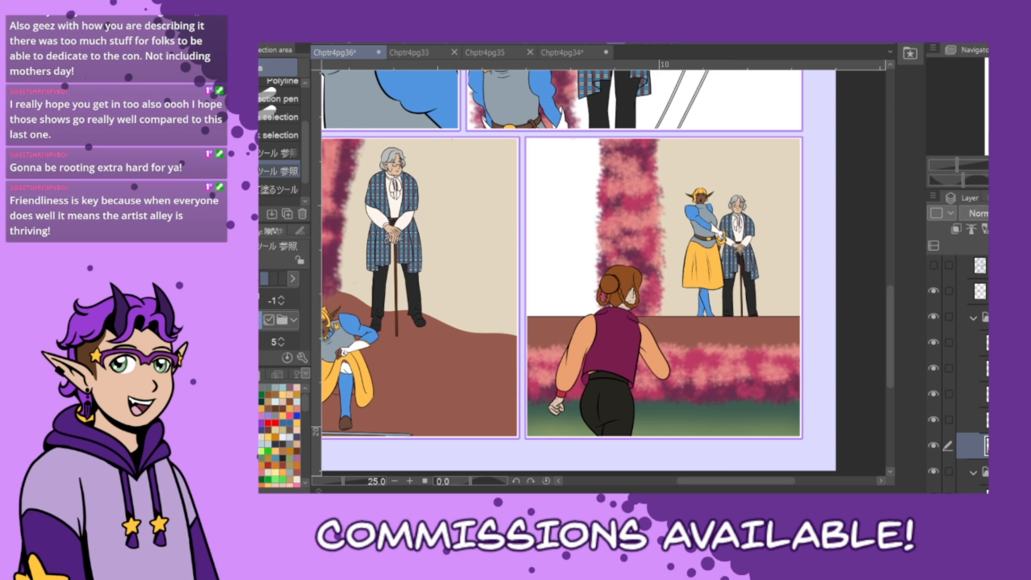
drag(984, 420, 984, 475)
click(983, 437)
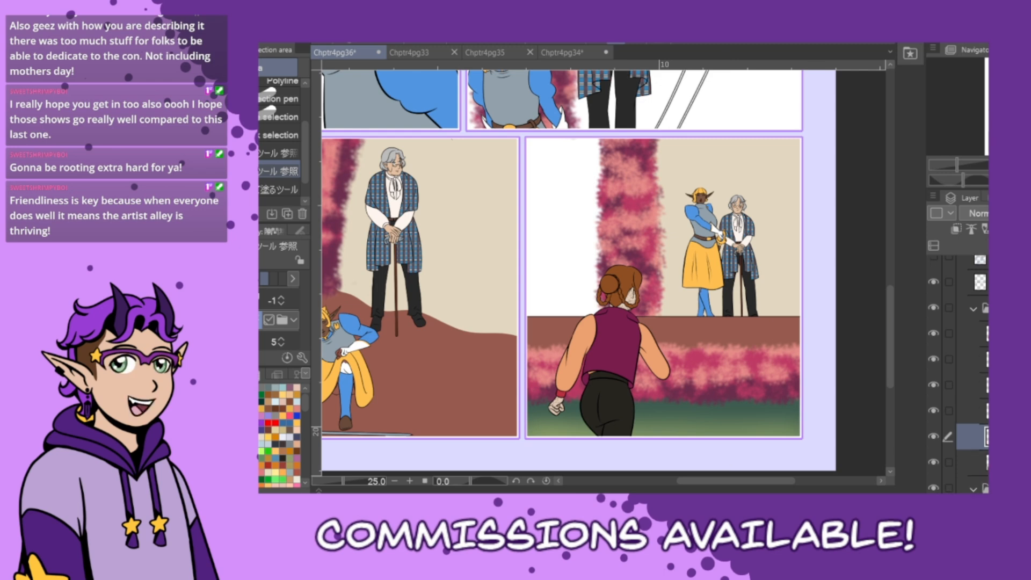
click(982, 463)
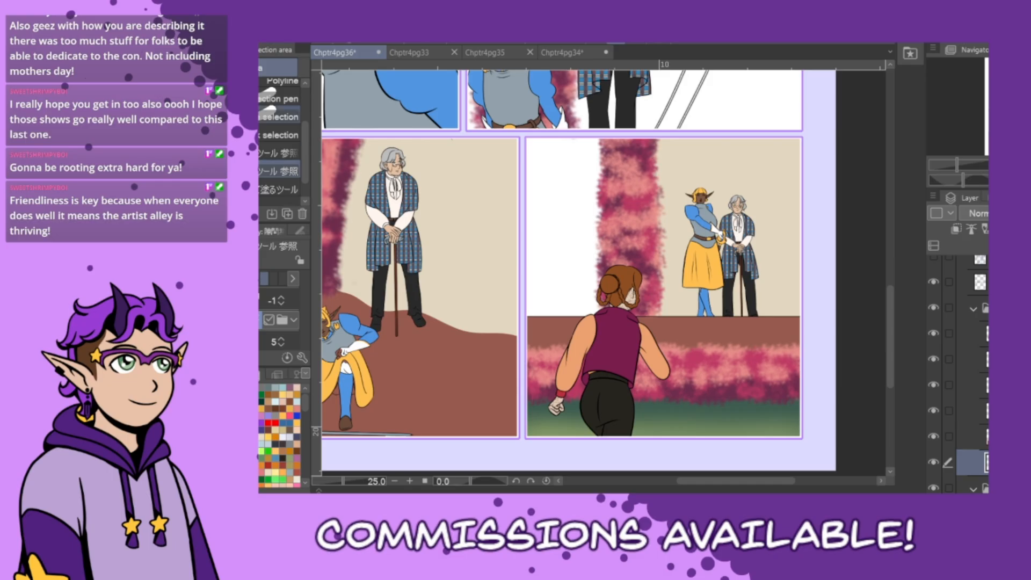
scroll(285, 134, up, 3)
click(295, 89)
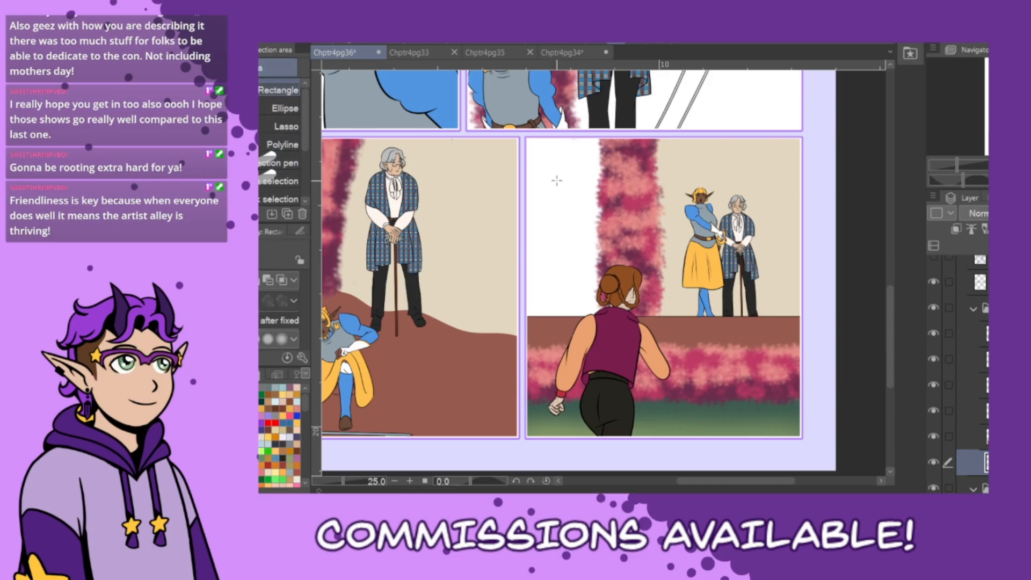
drag(527, 136, 798, 442)
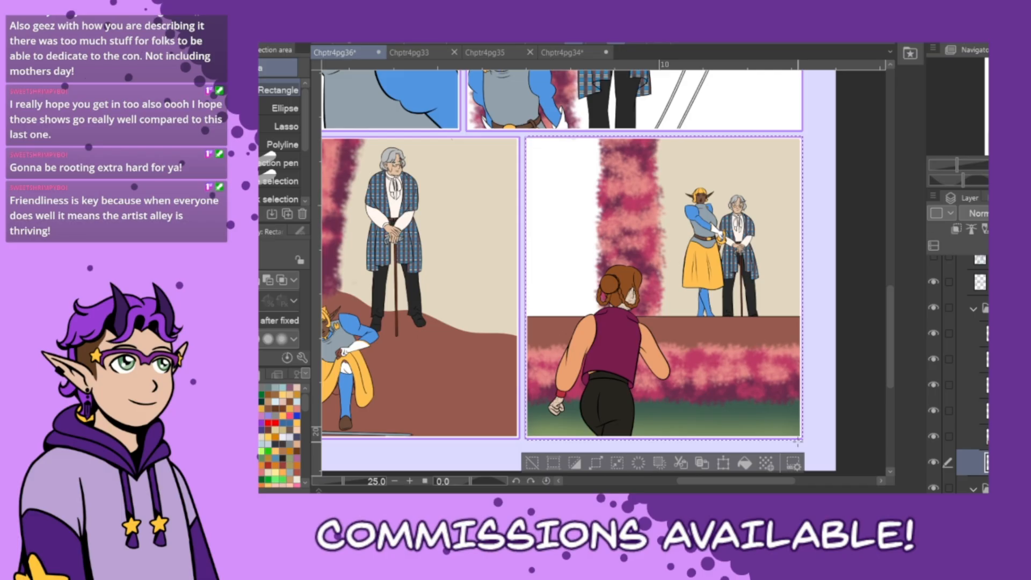
key(g)
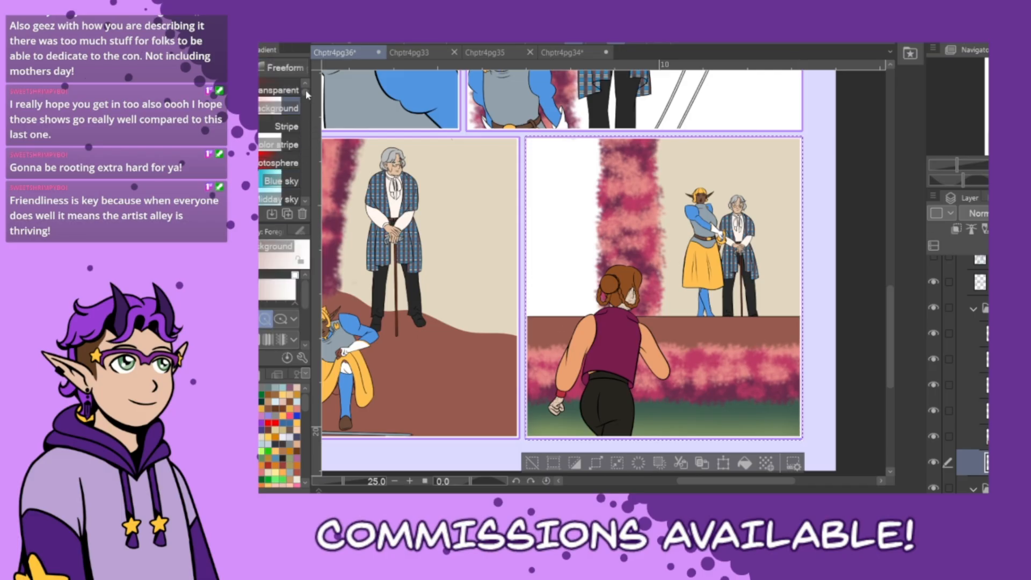
click(279, 107)
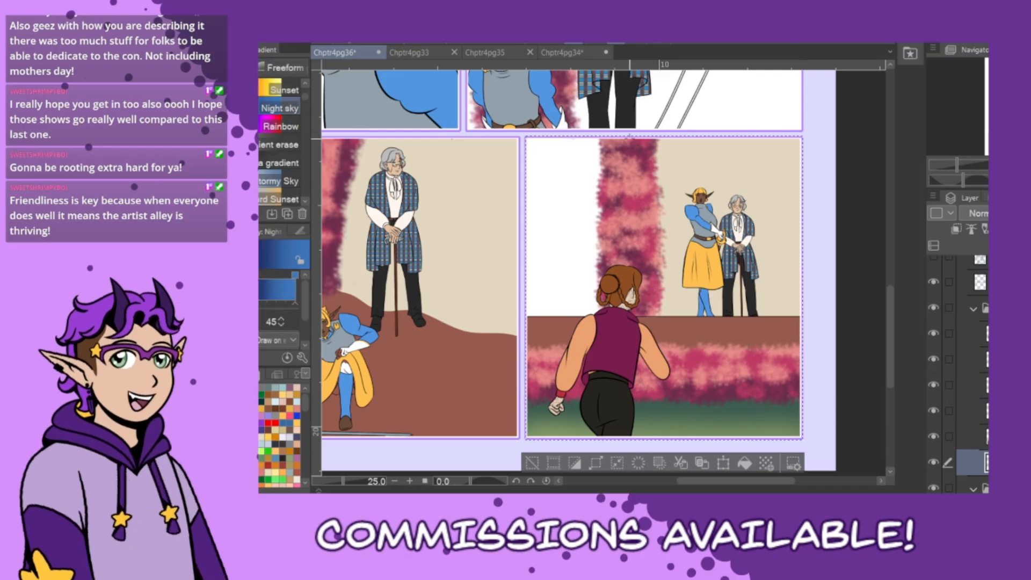
drag(608, 141, 611, 424)
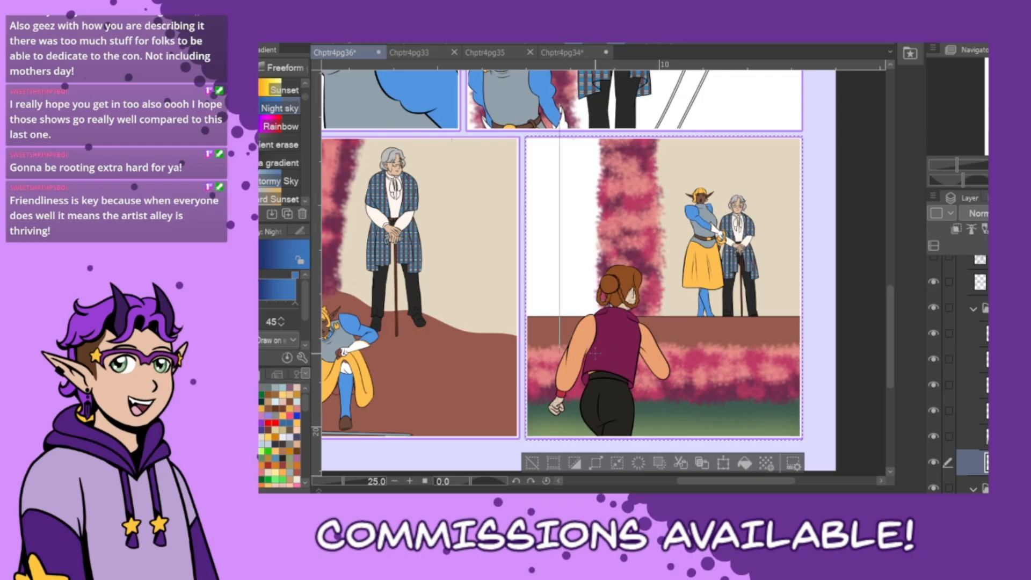
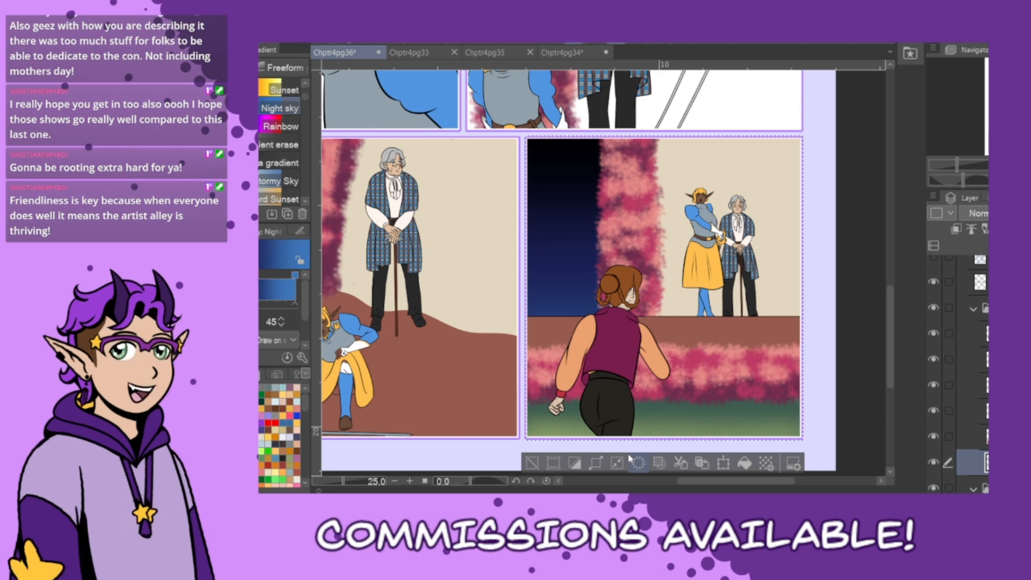
click(533, 462)
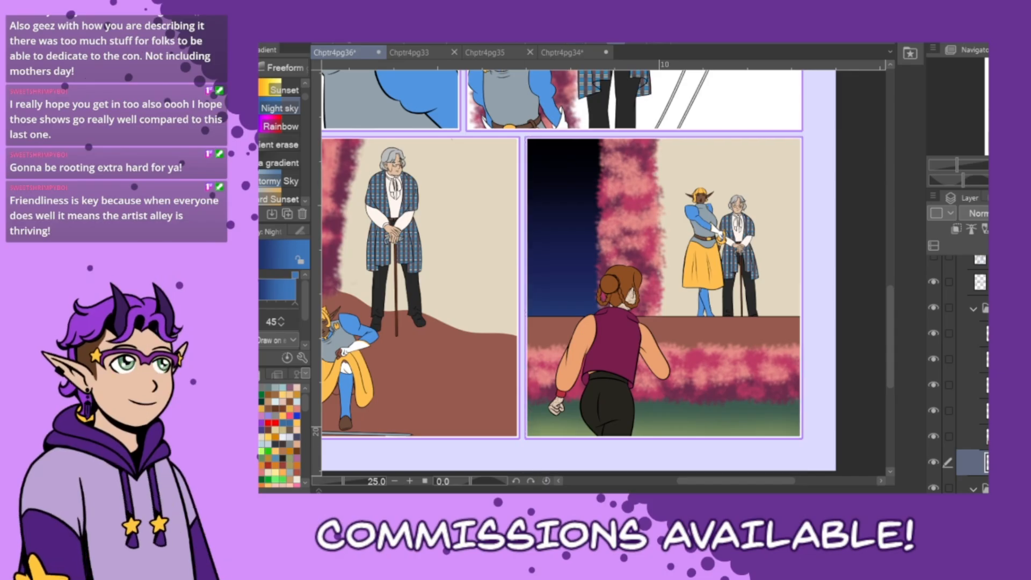
- Fill the gap beside the foliage in the crouching knight's panel with the neighbouring panel's dark green, using a rectangular selection of the panel
drag(759, 481, 722, 481)
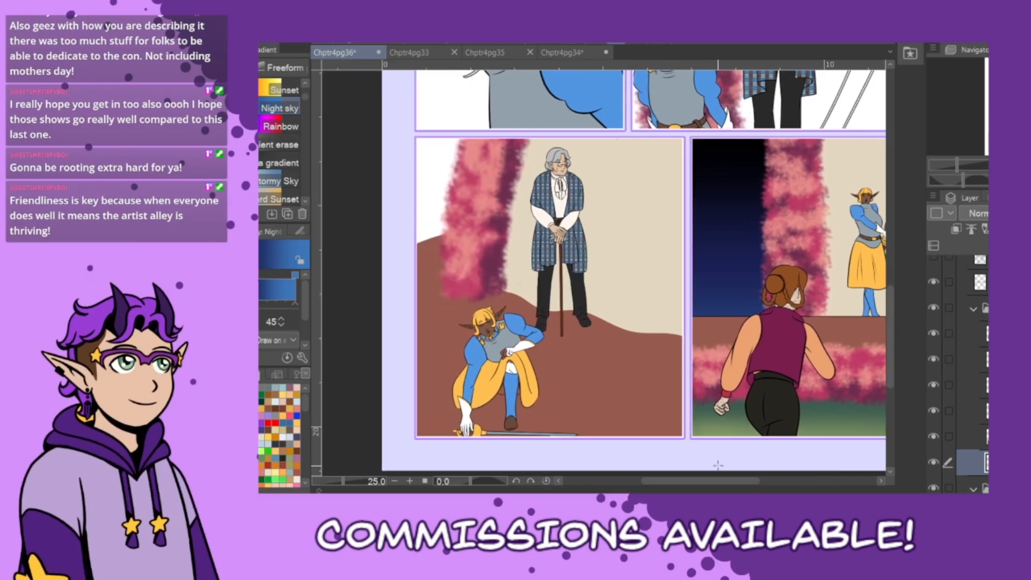
alt+click(723, 422)
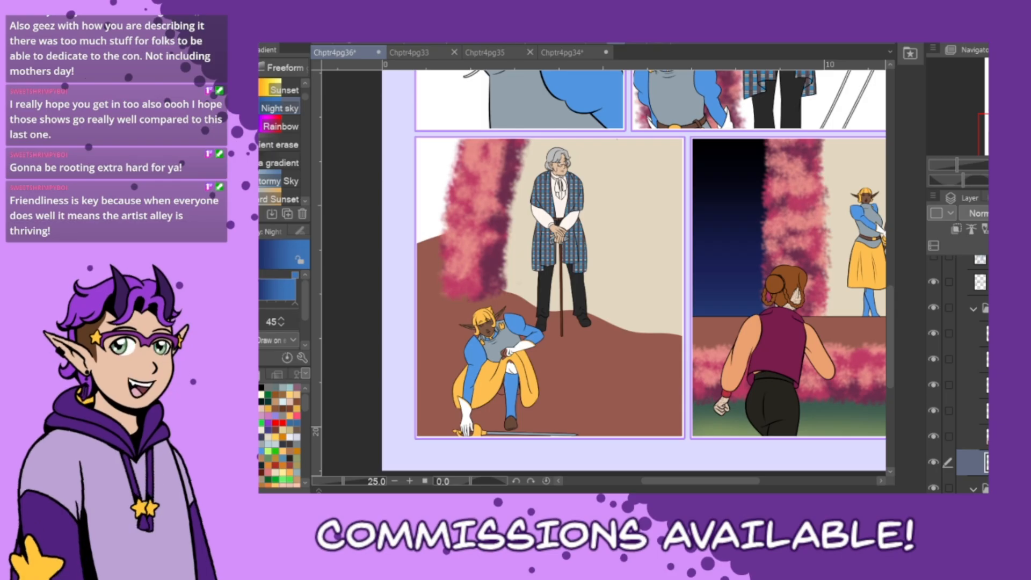
key(m)
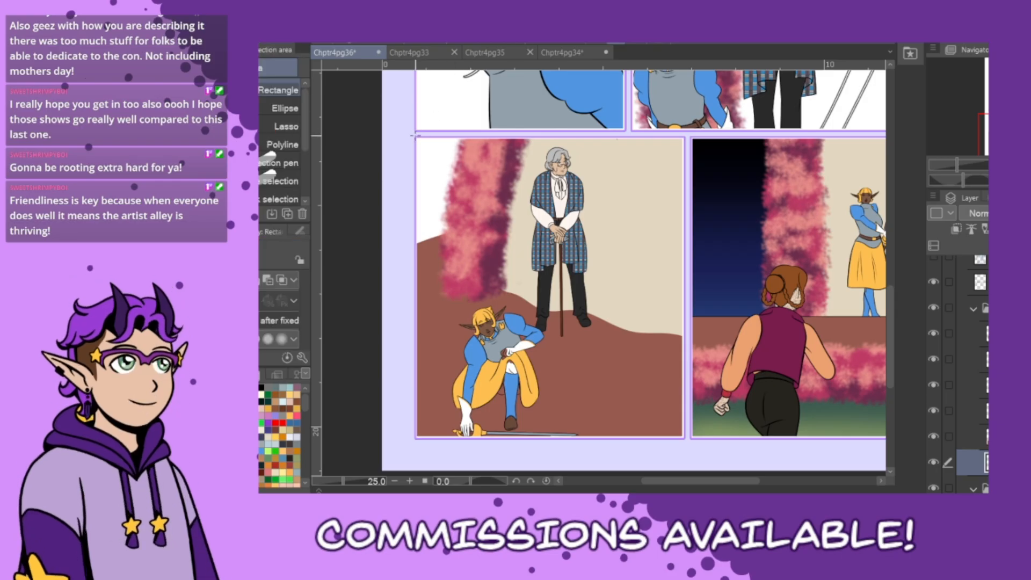
drag(415, 137, 685, 440)
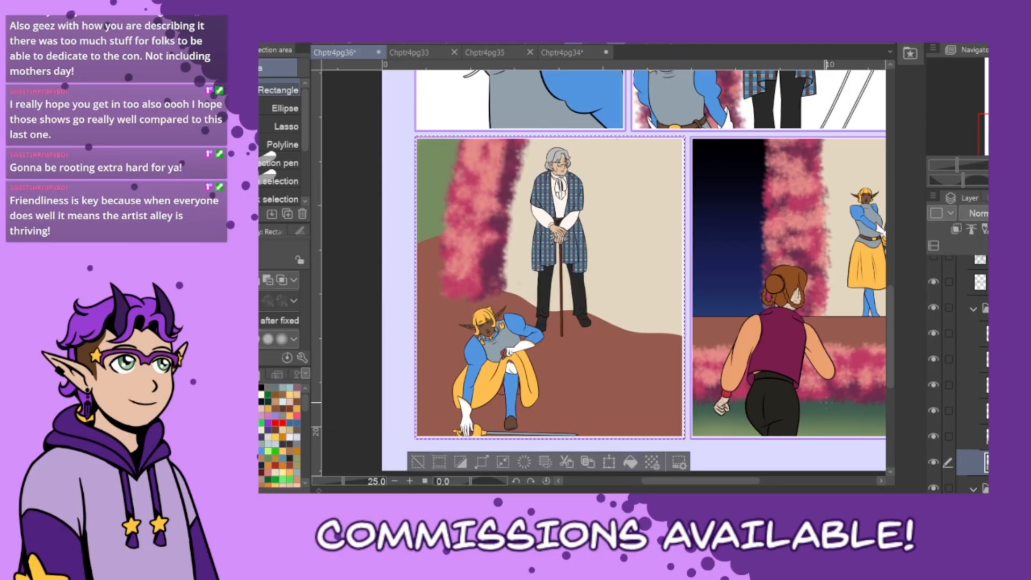
right_click(826, 406)
click(630, 461)
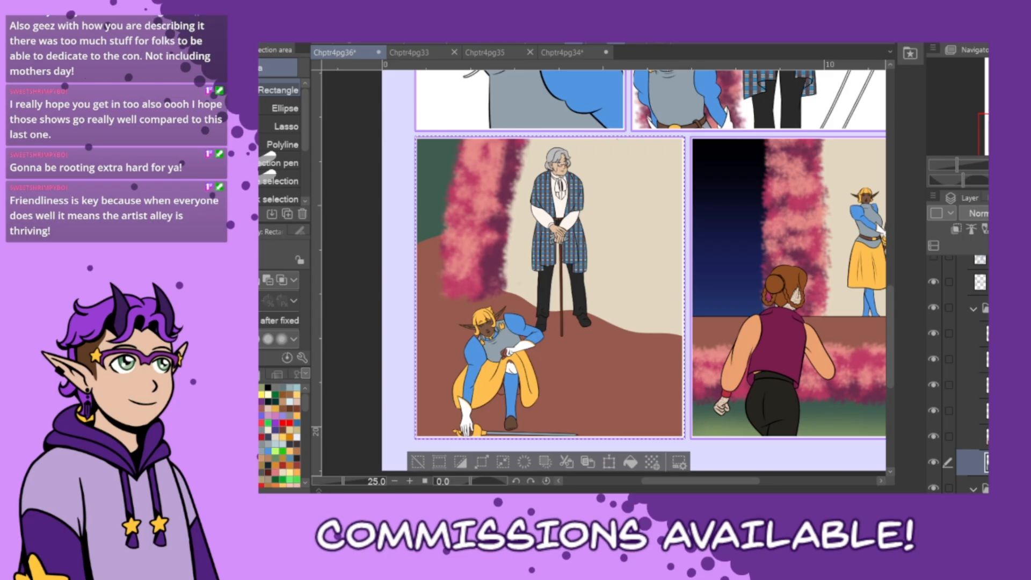
click(419, 462)
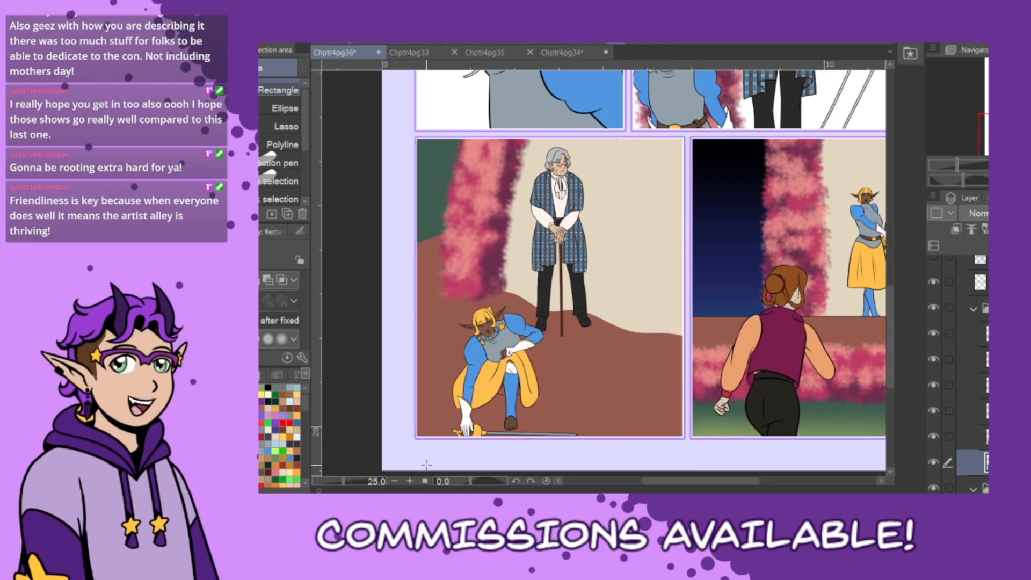
- On the character colour layer, fill the crouching knight's remaining glove fingers and the underskirt gap above the knee with white
scroll(977, 370, up, 6)
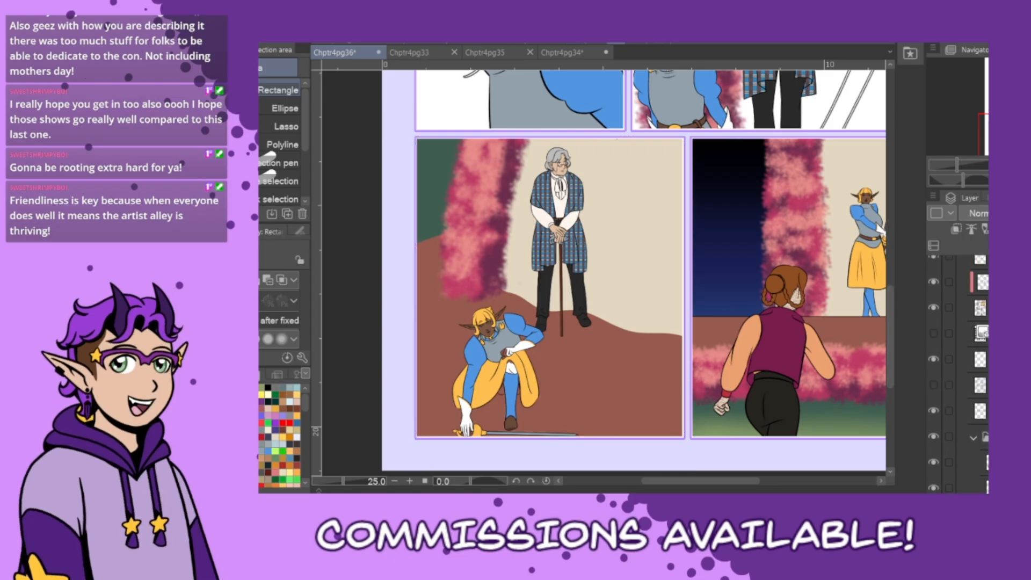
scroll(977, 370, up, 2)
click(980, 373)
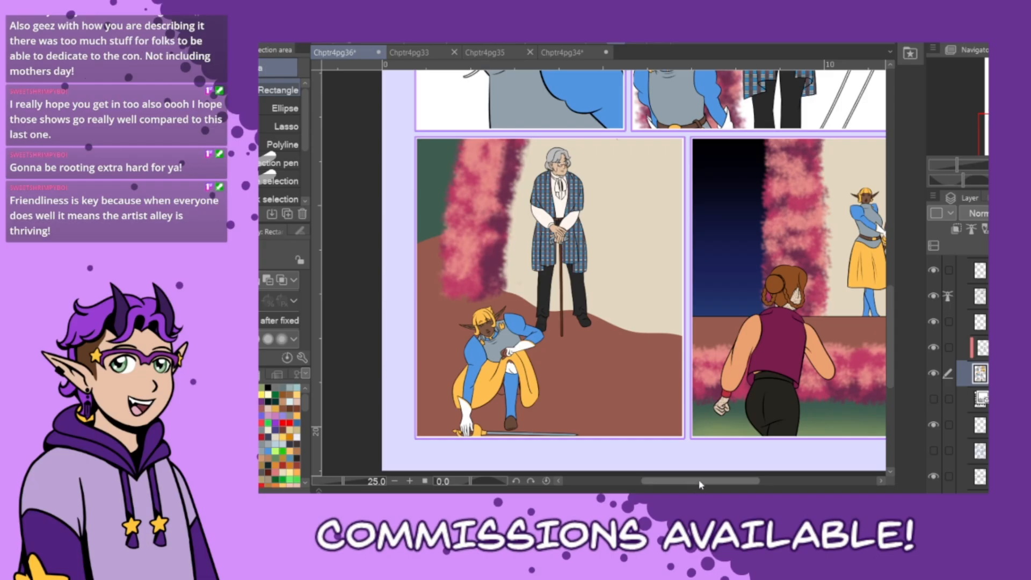
drag(700, 482, 693, 482)
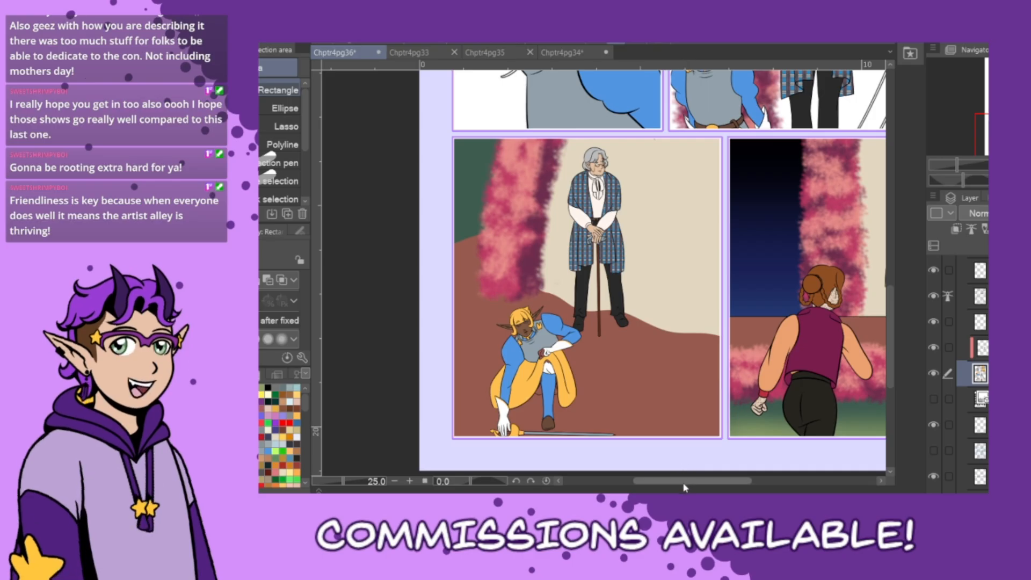
drag(683, 485, 668, 490)
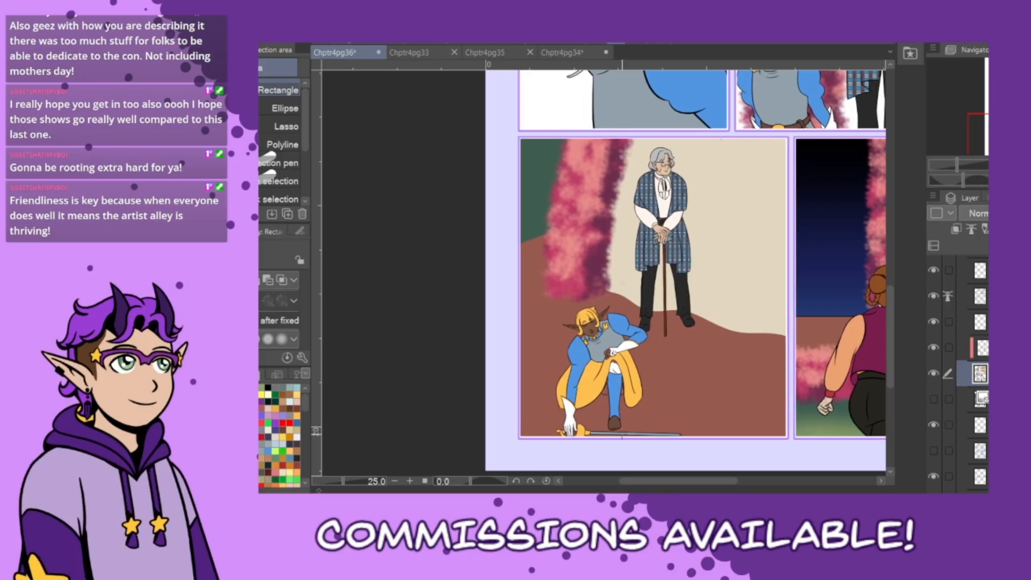
scroll(604, 386, up, 2)
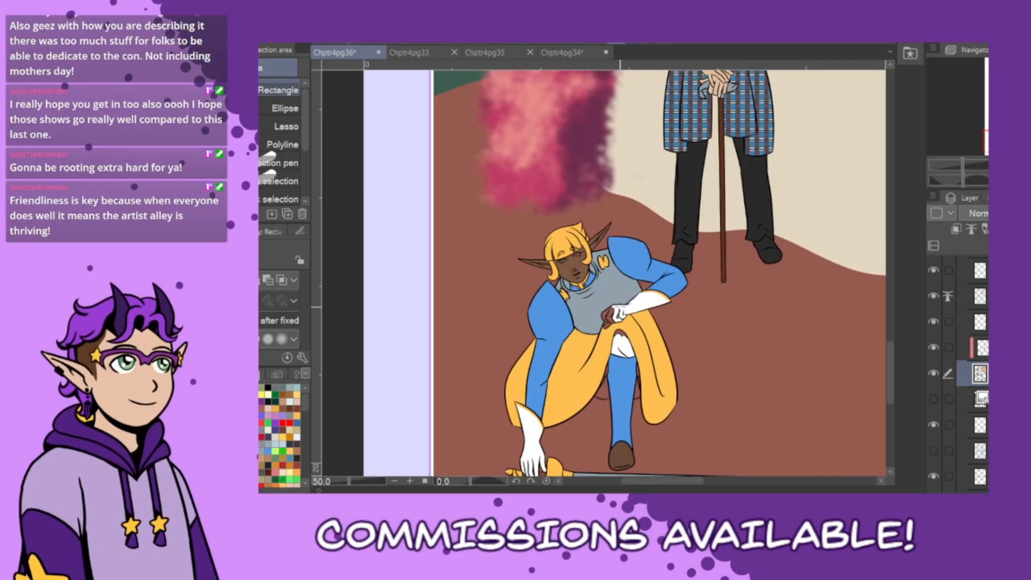
scroll(675, 307, up, 3)
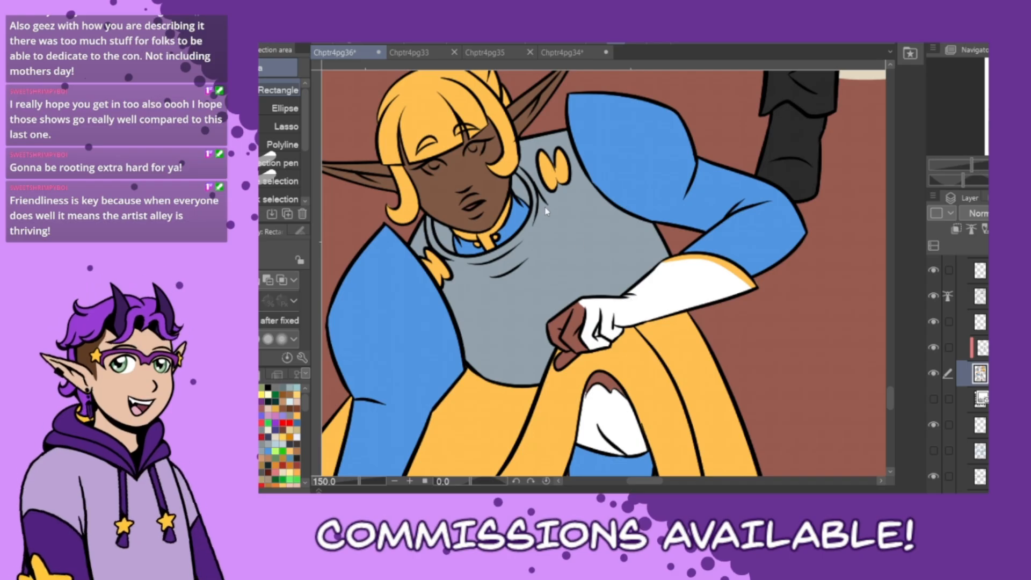
click(641, 306)
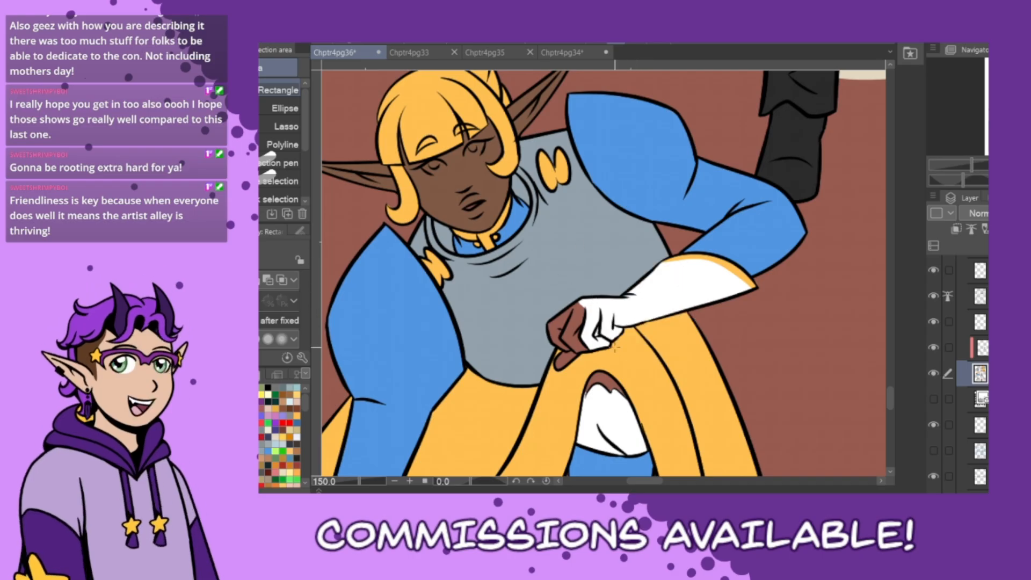
key(g)
click(573, 331)
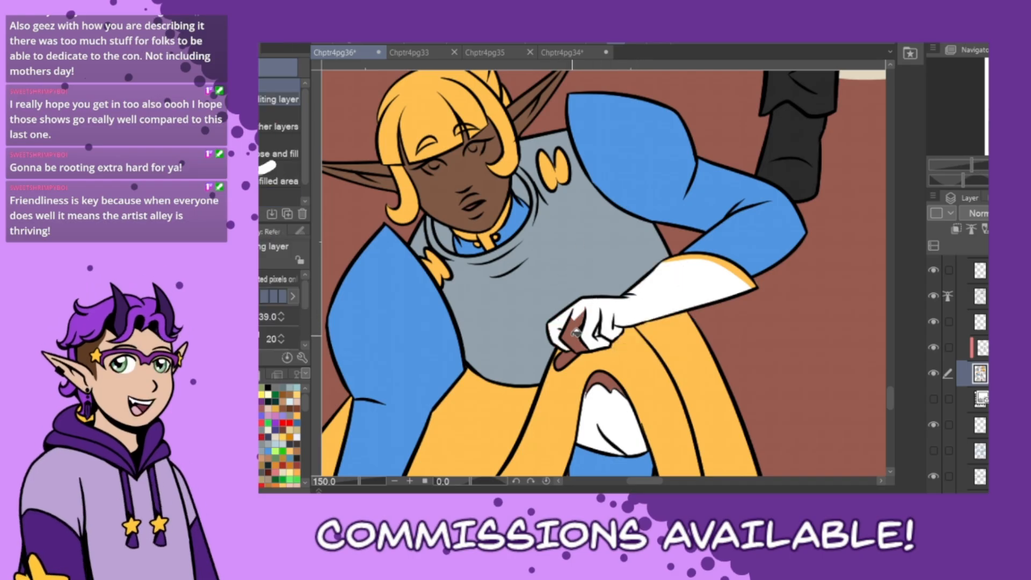
click(575, 347)
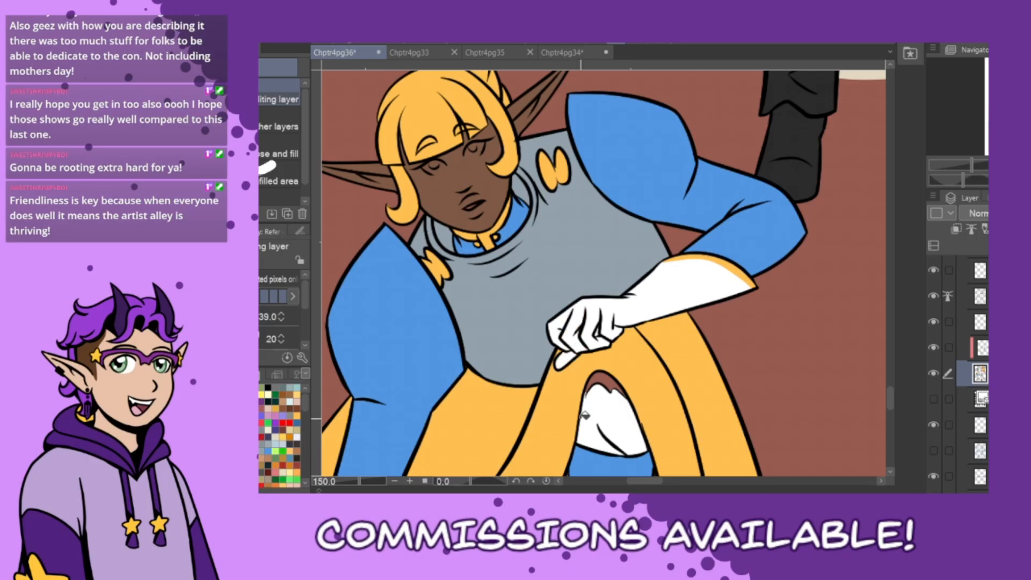
click(608, 381)
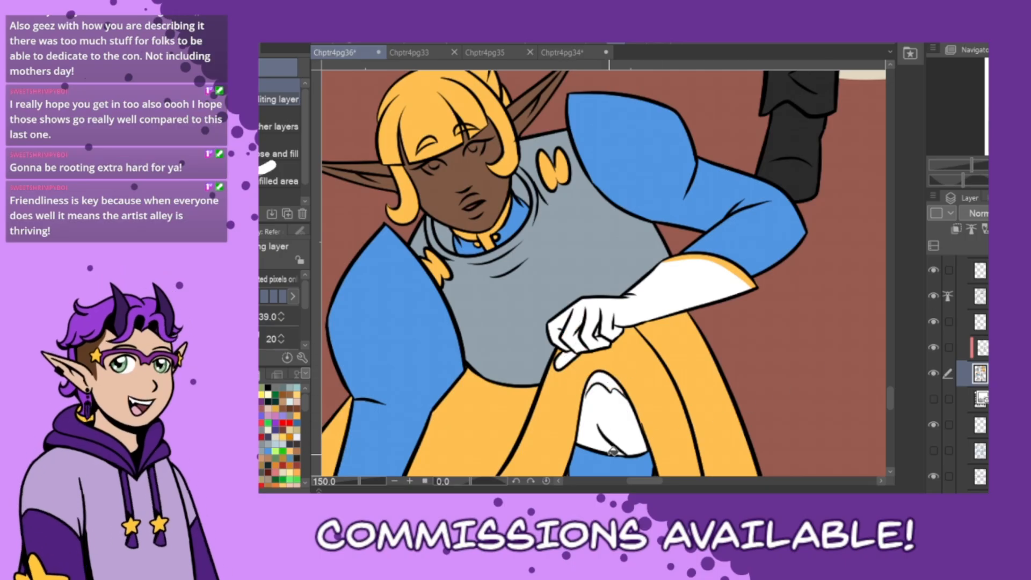
- Fill the underskirt areas on both sides of the crouching knight's blue stocking with white
key(p)
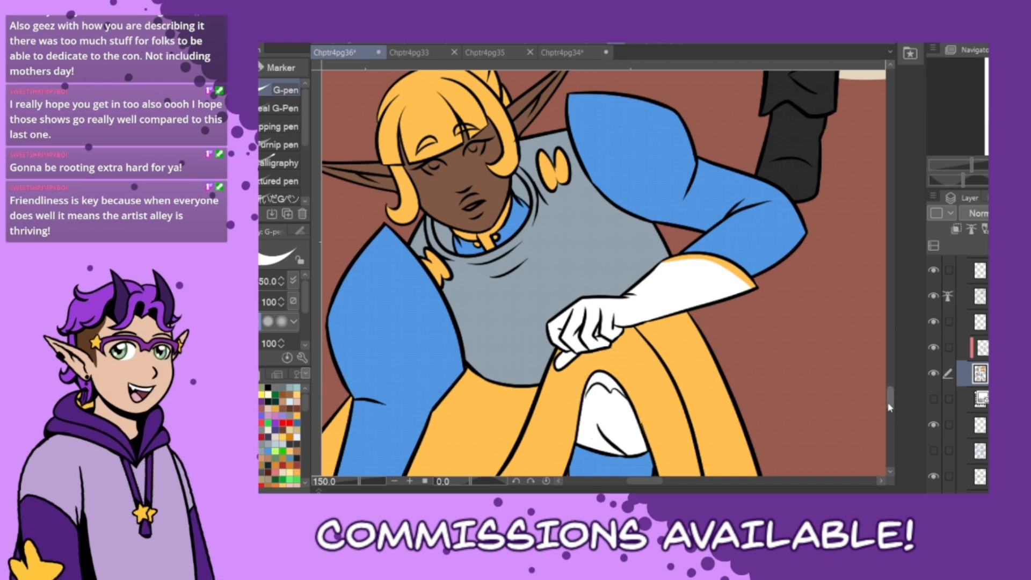
drag(890, 400, 892, 424)
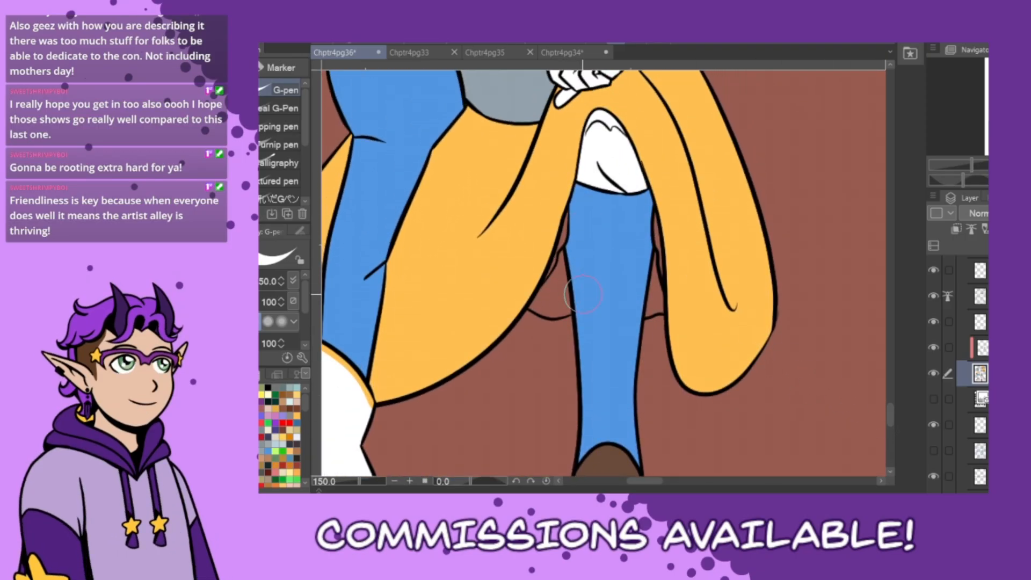
key(g)
click(561, 300)
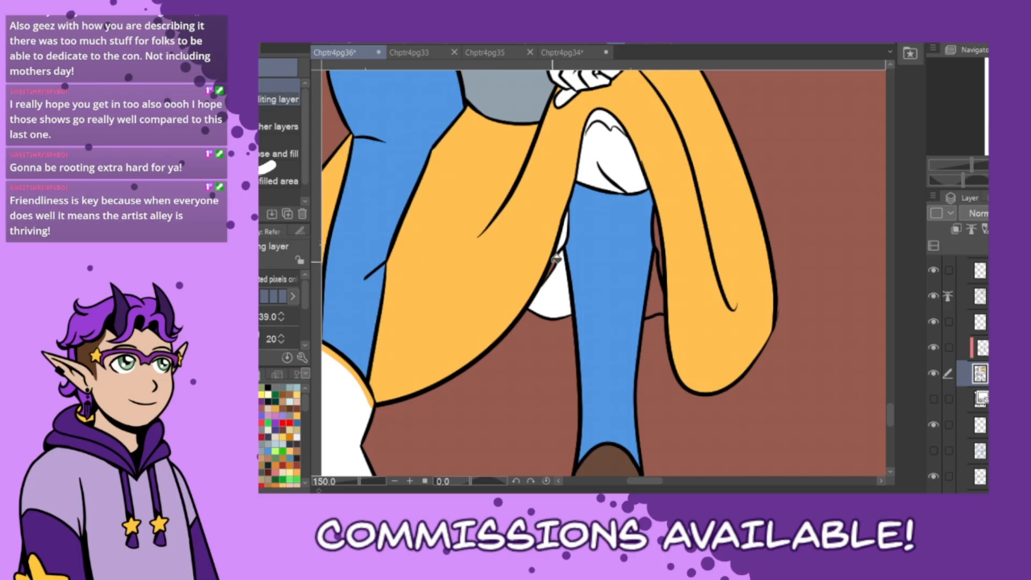
click(657, 282)
click(661, 239)
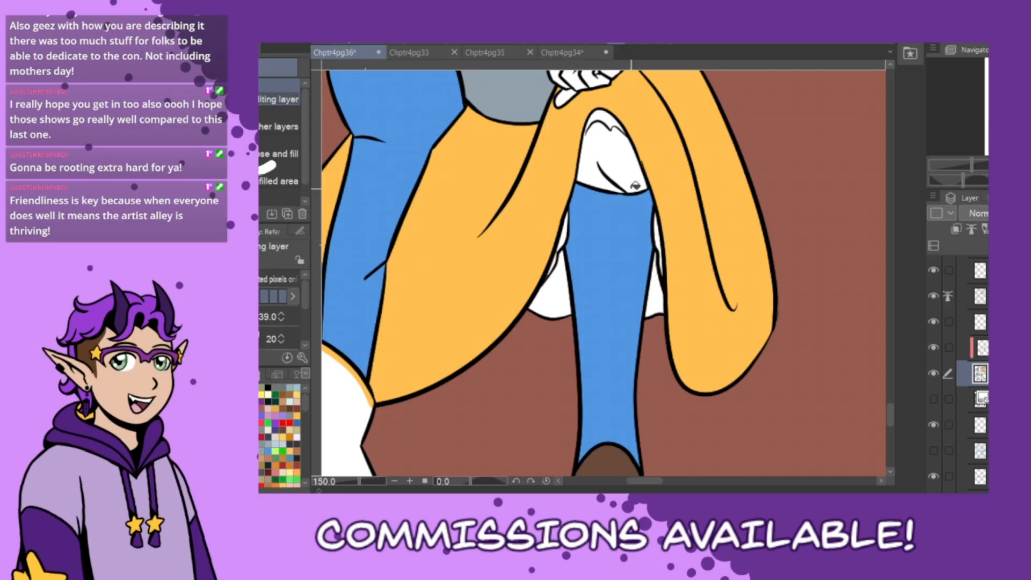
key(p)
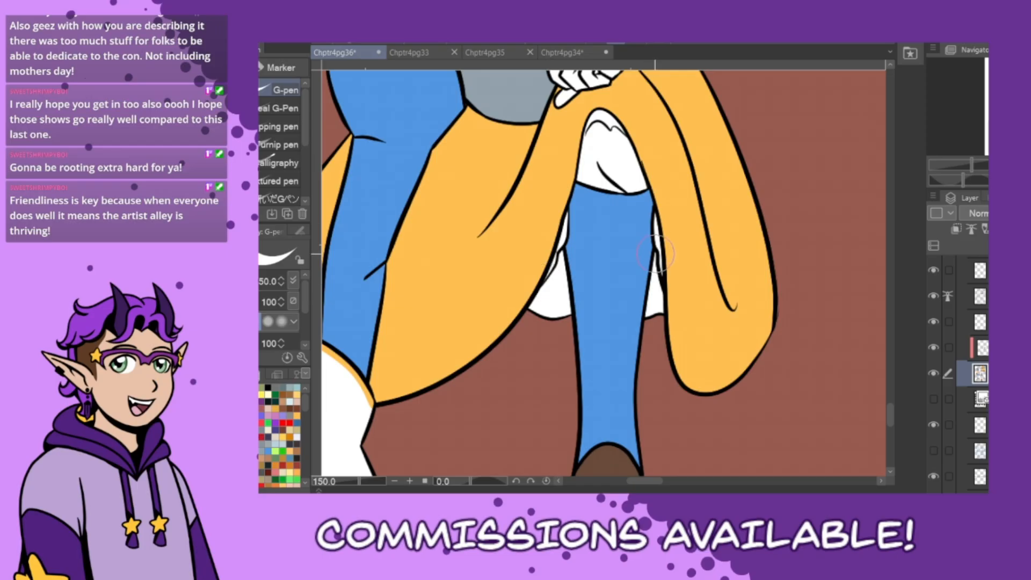
- Paint the sword grip between the crouching knight's fingers with the blue of the stocking using the G-pen
drag(664, 481, 639, 477)
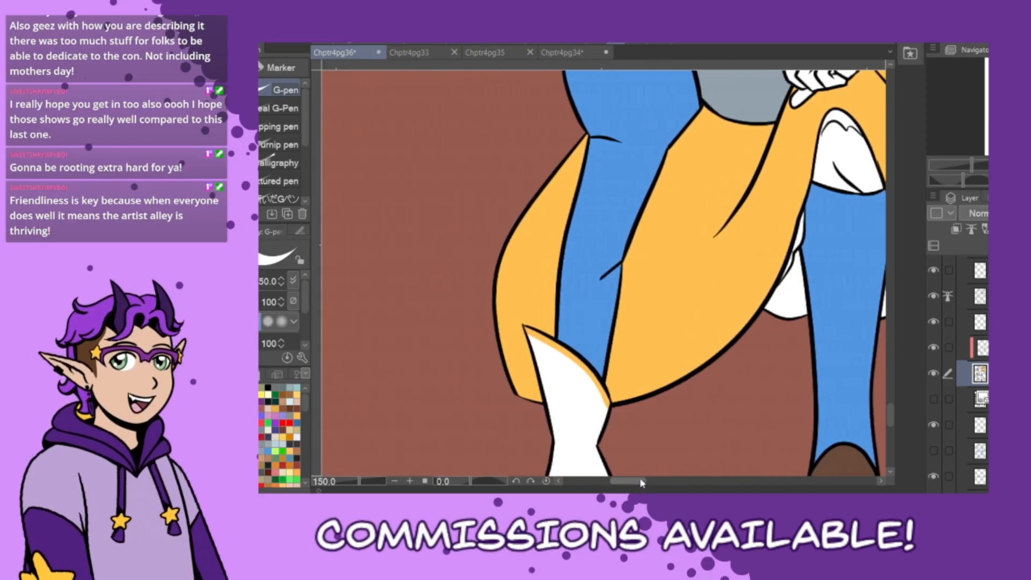
drag(888, 422, 895, 433)
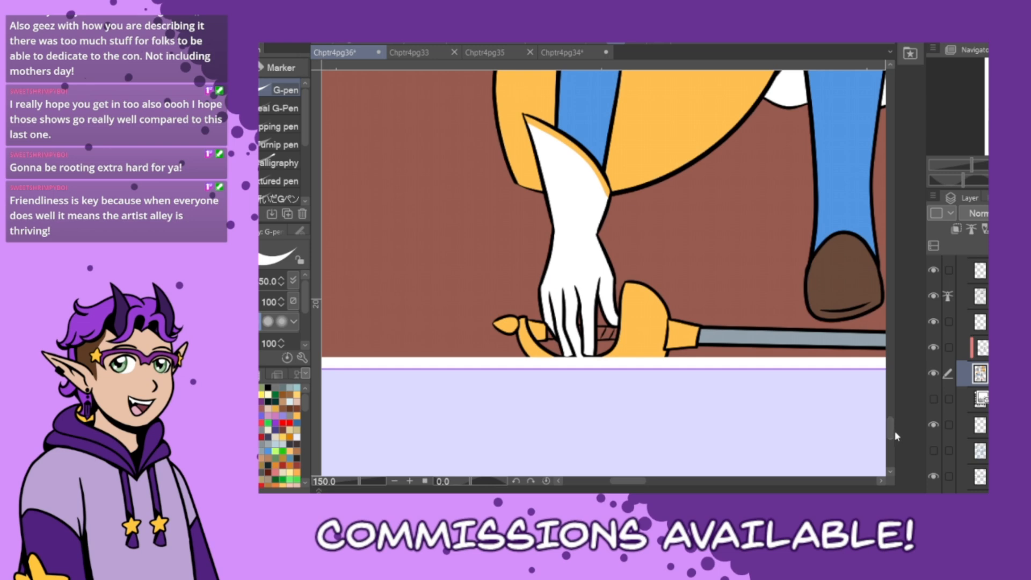
alt+click(836, 193)
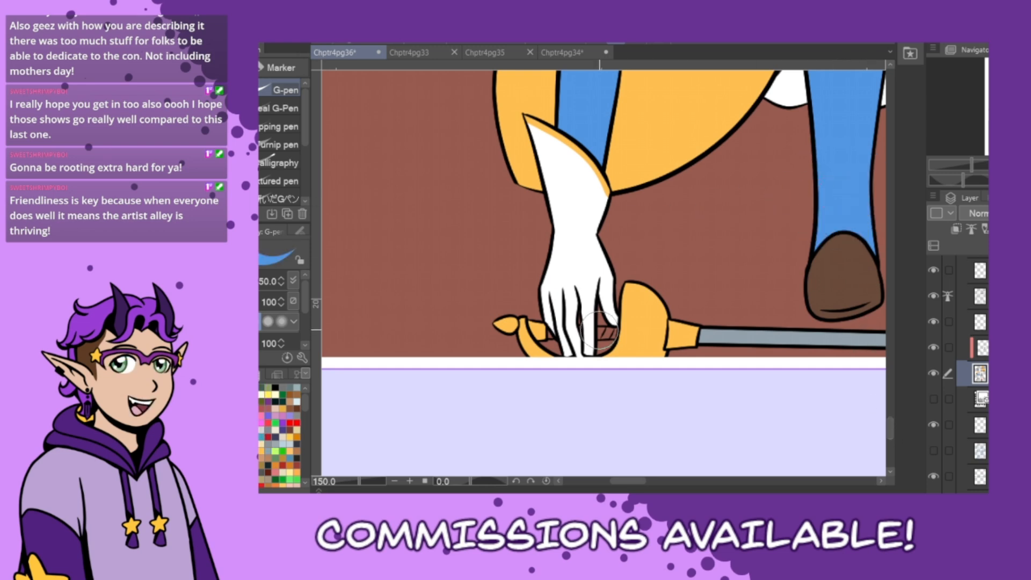
mouse_move(600, 329)
mouse_down()
mouse_move(606, 336)
mouse_move(601, 327)
mouse_up()
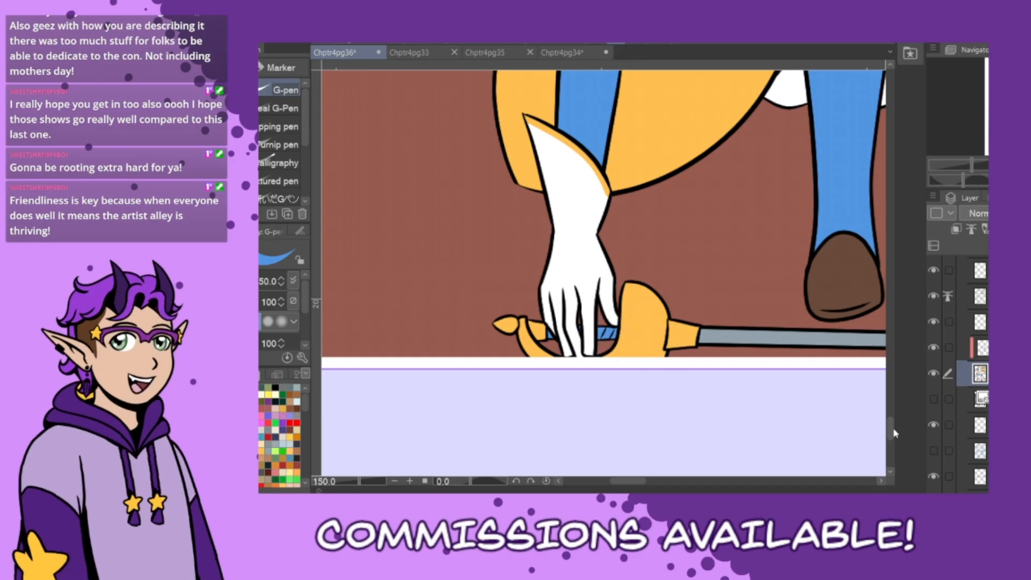
- Paint the whites of both the crouching knight's eyes with a G-pen reduced to size 17, undoing stray white strokes
drag(895, 435, 892, 390)
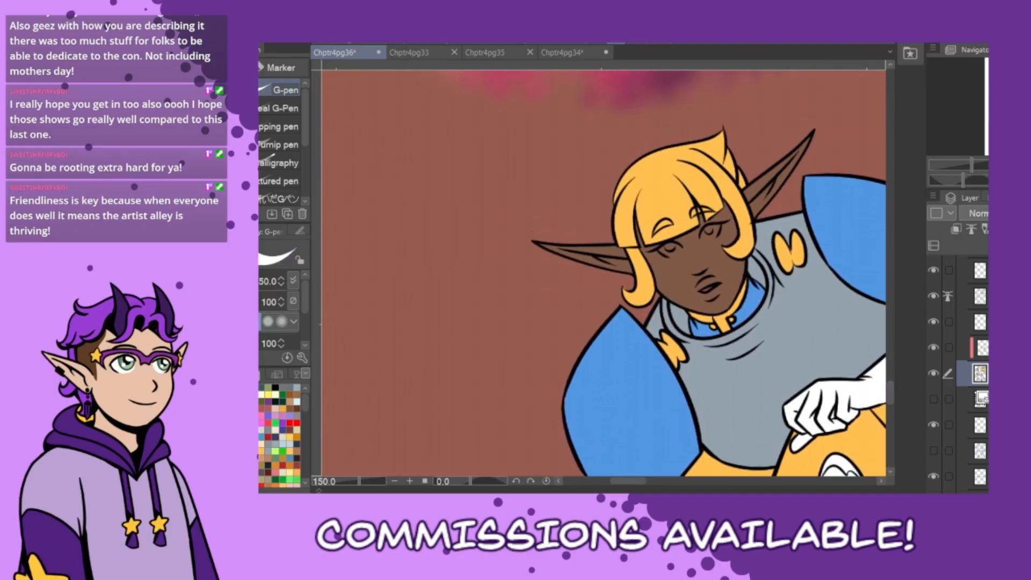
scroll(730, 255, up, 3)
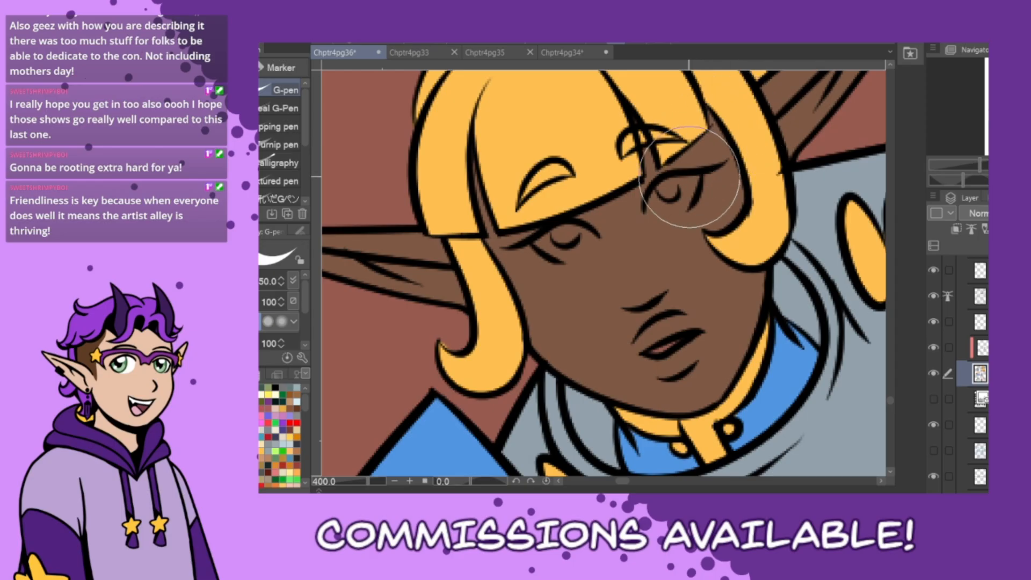
key(bracketleft)
key(bracketleft)
key(bracketleft)
key(bracketleft)
mouse_move(648, 213)
mouse_down()
mouse_move(672, 218)
mouse_move(691, 199)
mouse_move(693, 182)
mouse_move(678, 207)
mouse_move(688, 179)
mouse_move(653, 204)
mouse_move(658, 212)
mouse_move(679, 193)
mouse_move(668, 196)
mouse_up()
key(bracketright)
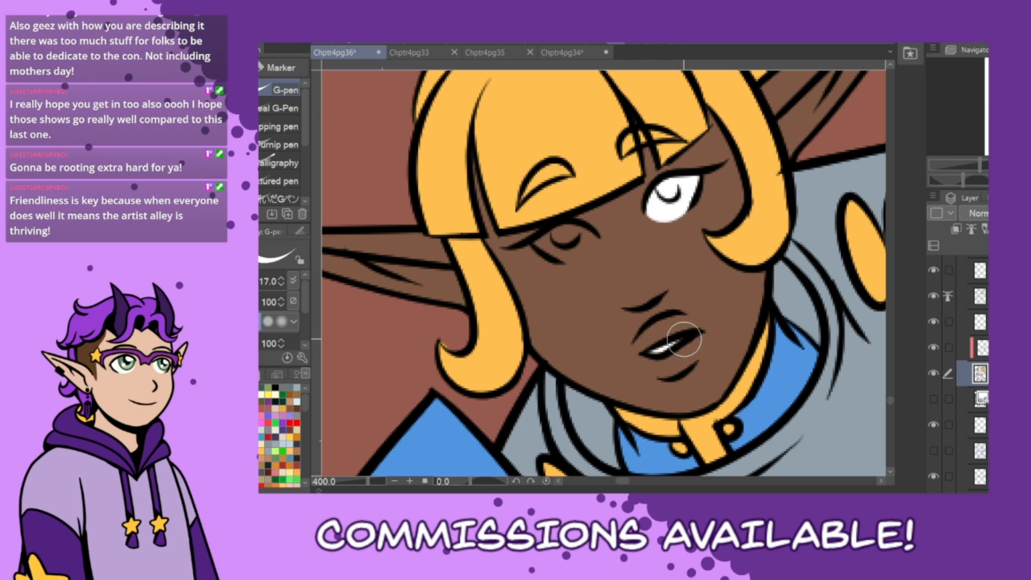
mouse_move(536, 241)
mouse_down()
mouse_move(571, 254)
mouse_move(594, 236)
mouse_move(542, 244)
mouse_move(590, 243)
mouse_move(596, 230)
mouse_move(556, 256)
mouse_move(598, 231)
mouse_move(538, 243)
mouse_move(589, 231)
mouse_move(558, 243)
mouse_up()
key(ctrl+z)
key(ctrl+z)
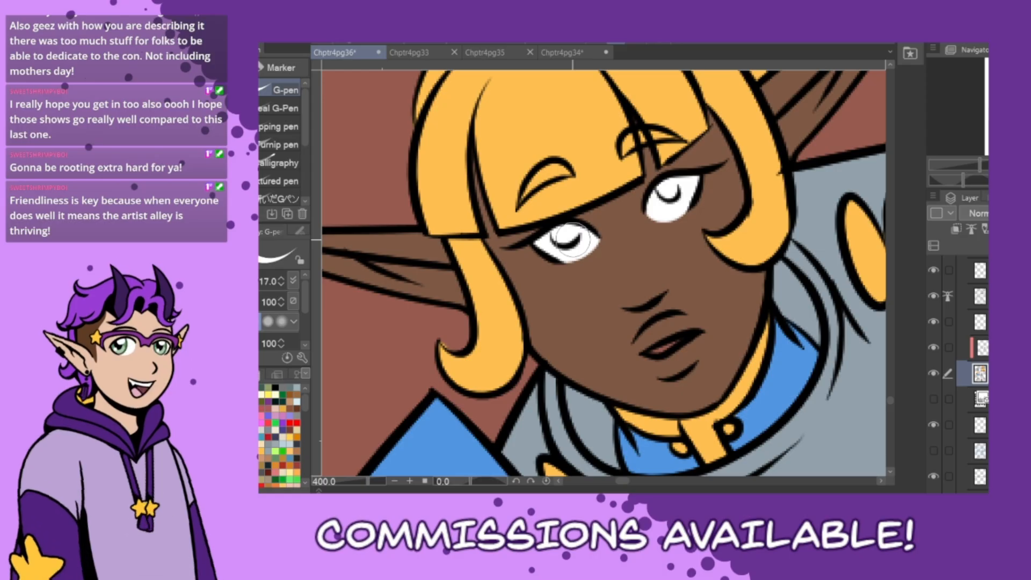
- Paint both of the knight's irises magenta from the colour set and add lighter pink and white highlights
click(261, 374)
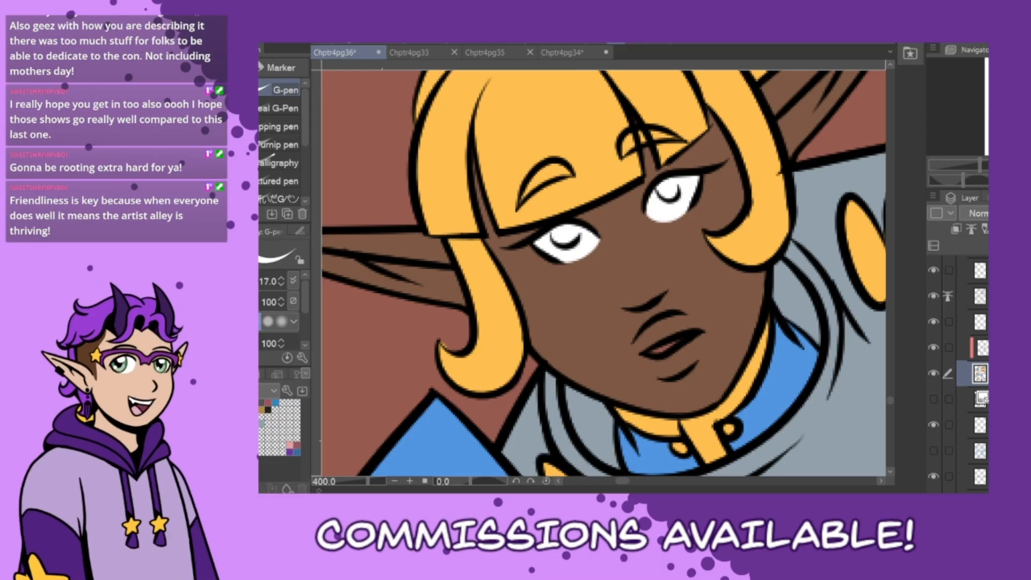
click(260, 417)
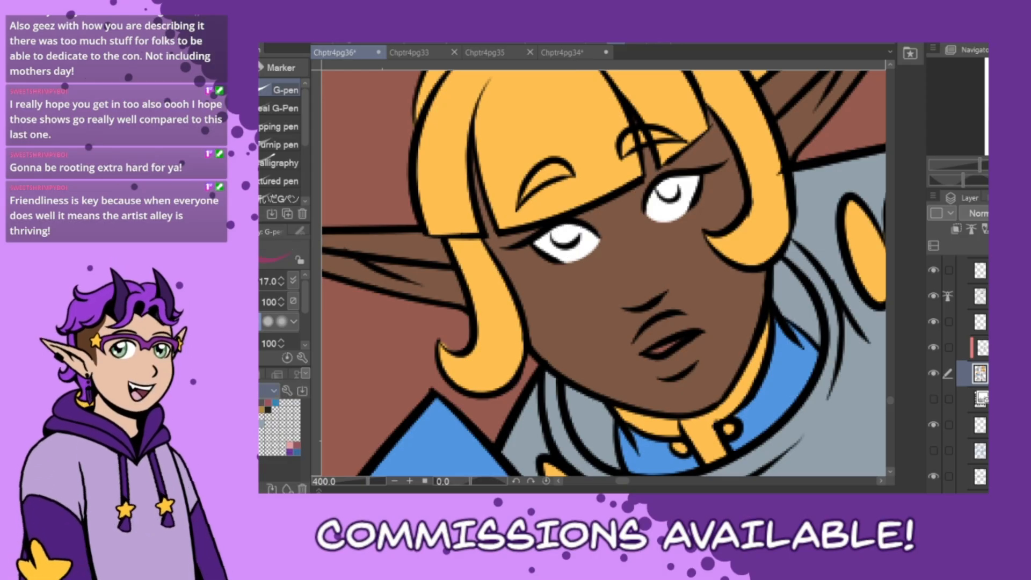
mouse_move(662, 185)
mouse_down()
mouse_move(676, 185)
mouse_move(669, 195)
mouse_up()
mouse_move(558, 231)
mouse_down()
mouse_move(569, 232)
mouse_move(563, 239)
mouse_up()
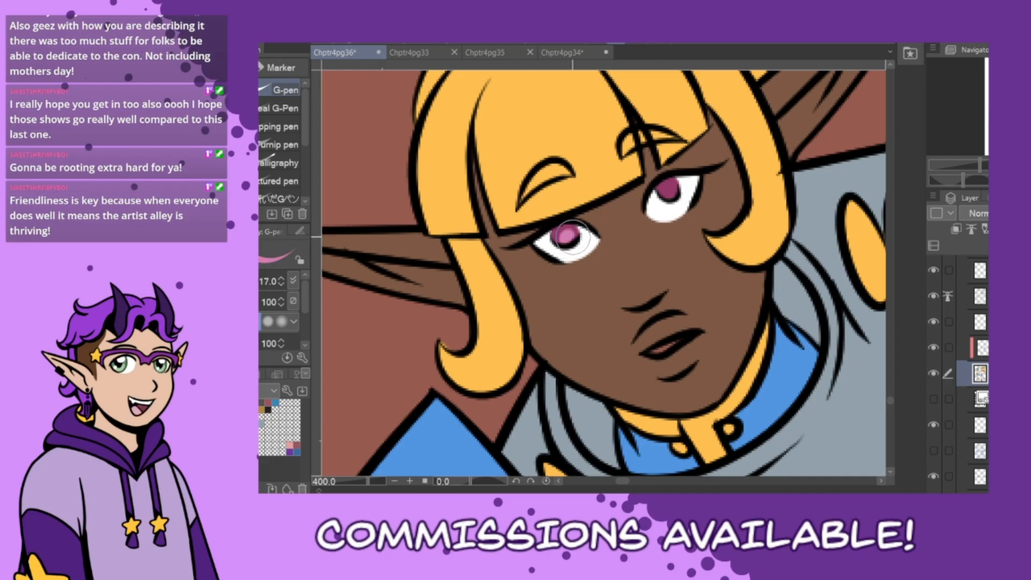
drag(571, 237, 571, 245)
drag(671, 185, 669, 194)
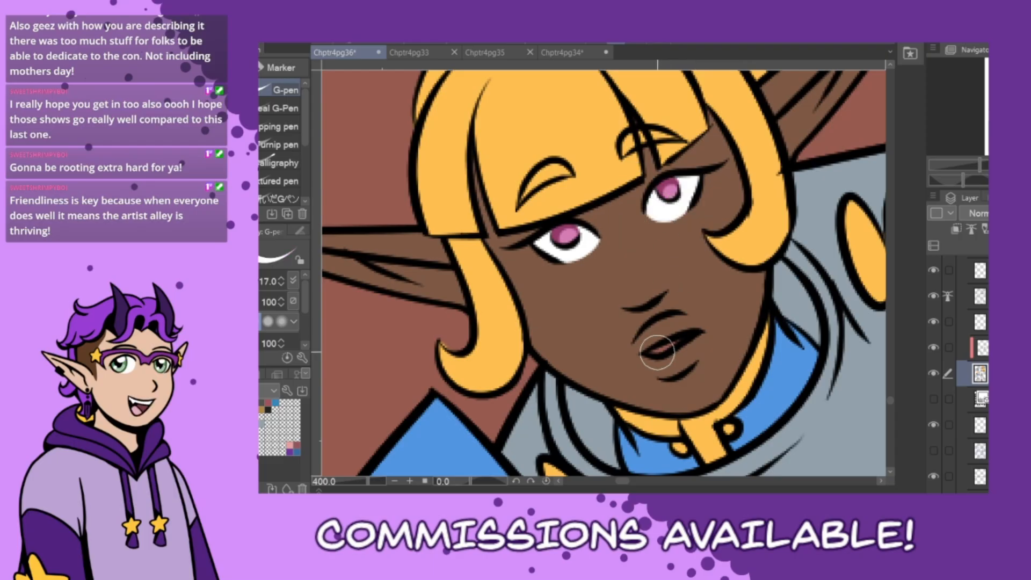
- Paint the crouching knight's upper and lower lips dark reddish brown with the G-pen at size 17
mouse_move(651, 353)
mouse_down()
mouse_move(686, 334)
mouse_move(674, 363)
mouse_up()
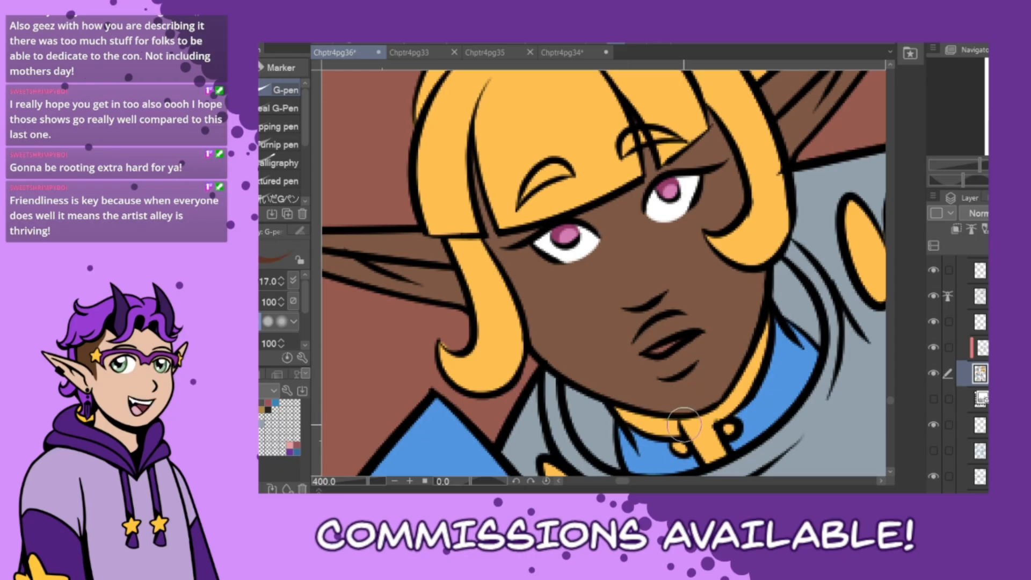
scroll(714, 386, up, 2)
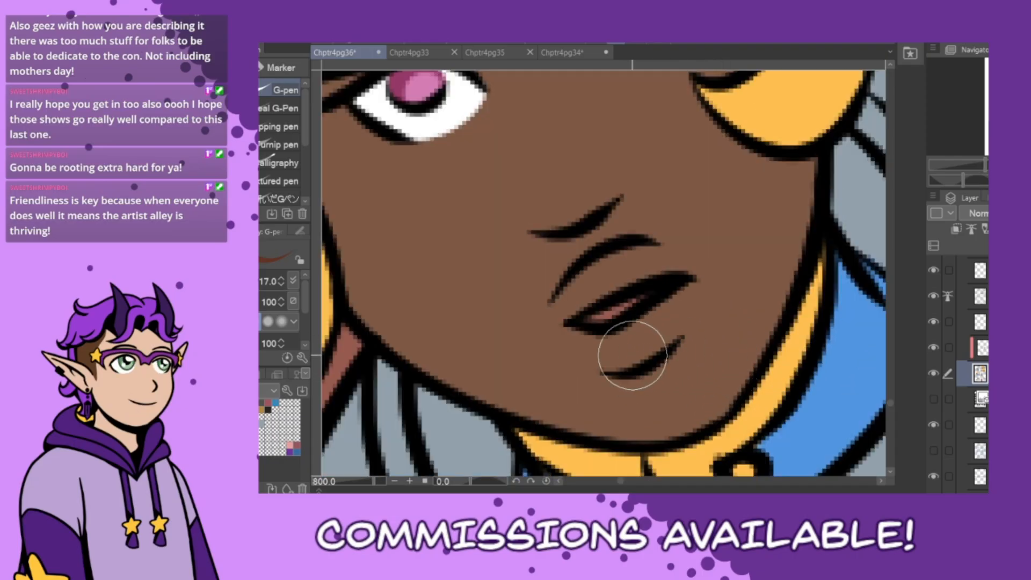
mouse_move(571, 333)
mouse_down()
mouse_move(584, 351)
mouse_move(651, 358)
mouse_move(689, 308)
mouse_move(684, 281)
mouse_up()
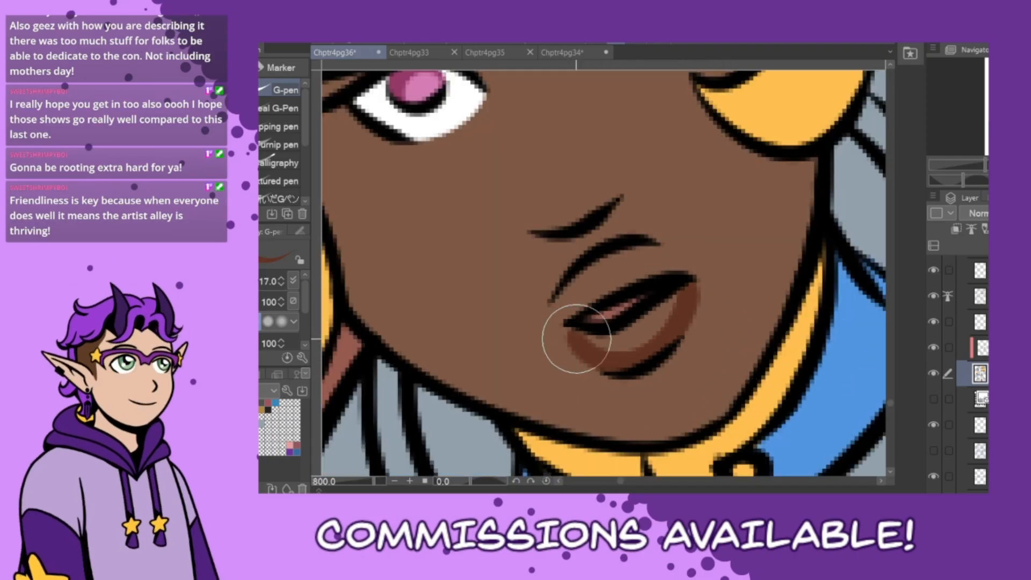
mouse_move(576, 338)
mouse_down()
mouse_move(623, 334)
mouse_move(678, 292)
mouse_move(628, 335)
mouse_move(656, 350)
mouse_up()
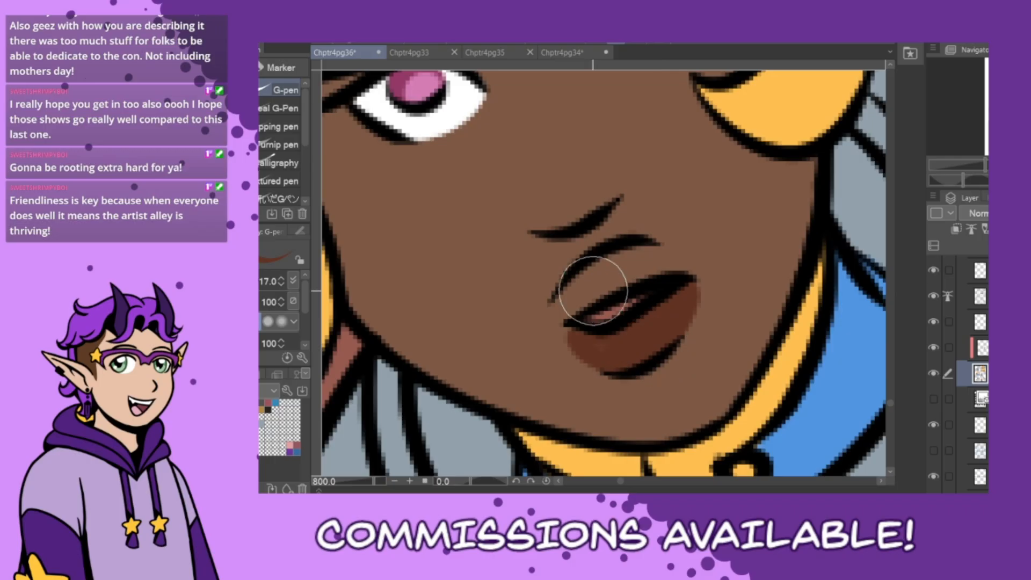
mouse_move(690, 279)
mouse_down()
mouse_move(617, 251)
mouse_move(568, 293)
mouse_move(565, 318)
mouse_move(619, 273)
mouse_move(667, 272)
mouse_move(608, 274)
mouse_move(589, 310)
mouse_move(578, 310)
mouse_move(655, 301)
mouse_up()
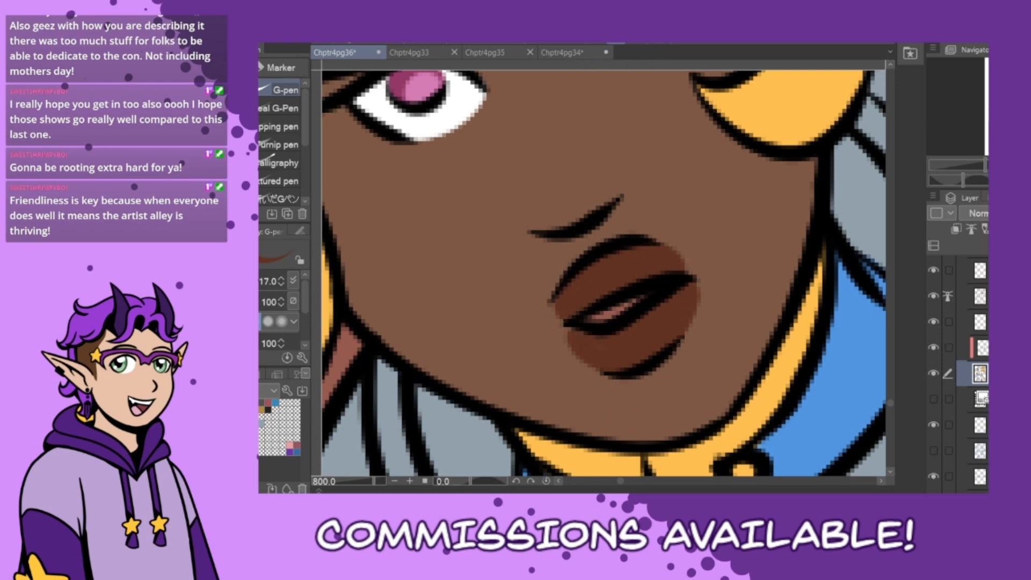
- Add a soft pink highlight to the crouching knight's lower lip using the Soft airbrush reduced to size 10
key(b)
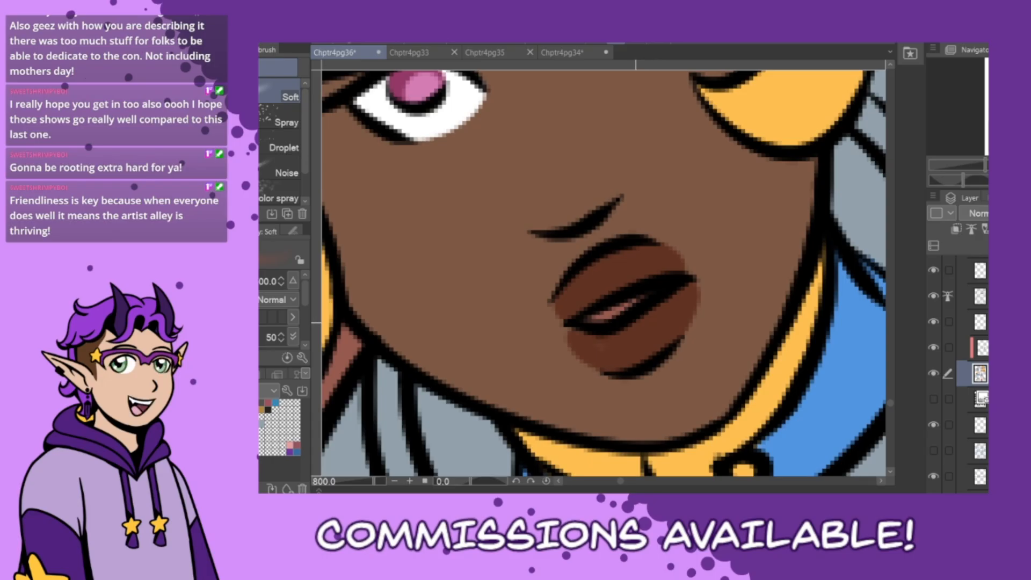
key(bracketleft)
key(bracketleft)
key(bracketleft)
key(bracketleft)
key(bracketleft)
key(bracketleft)
key(bracketleft)
key(bracketleft)
key(bracketleft)
key(bracketleft)
key(bracketleft)
key(bracketleft)
drag(612, 326, 630, 329)
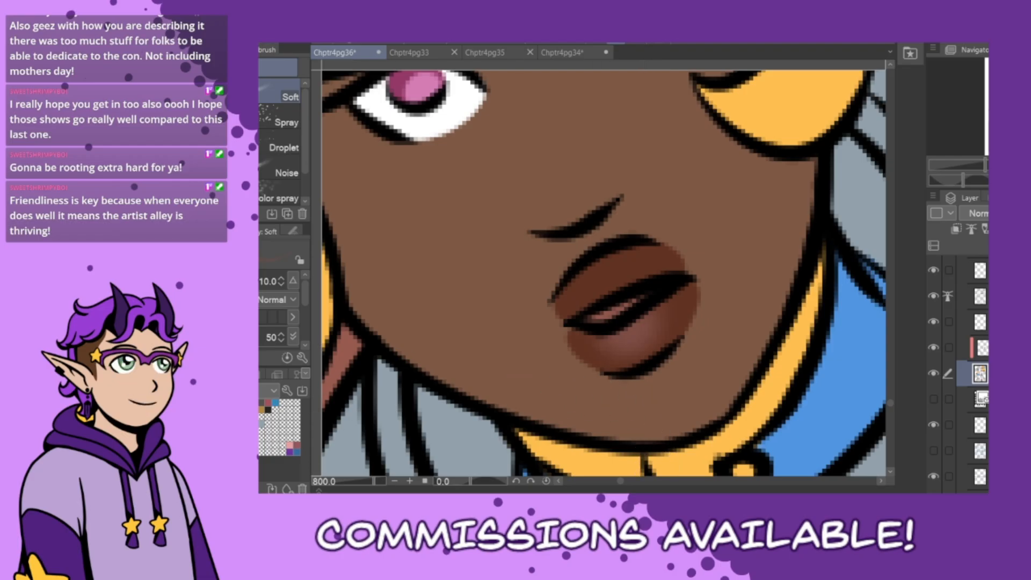
- Paint the teeth in the crouching knight's open mouth white with the G-pen
click(260, 374)
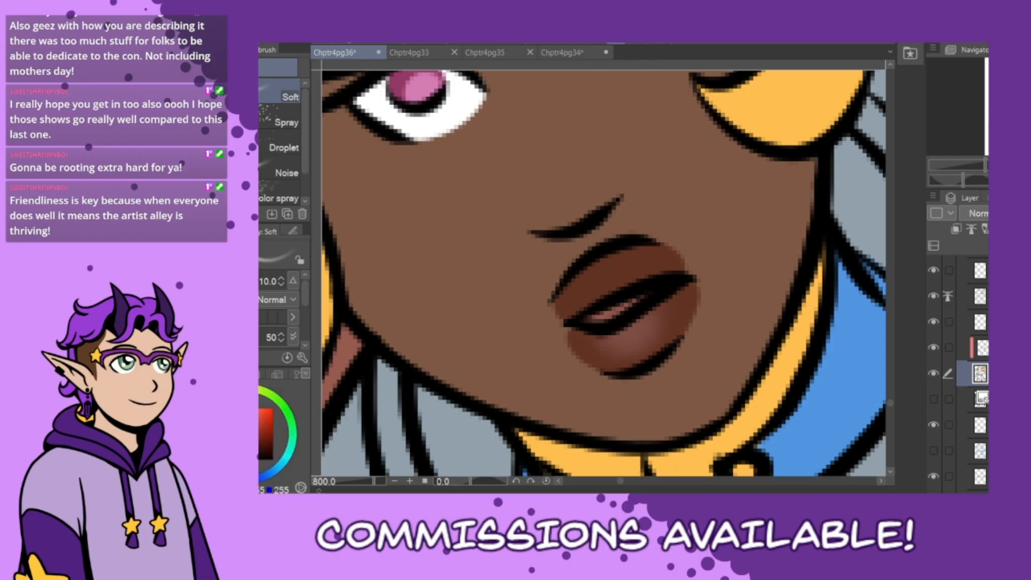
key(p)
drag(587, 318, 652, 298)
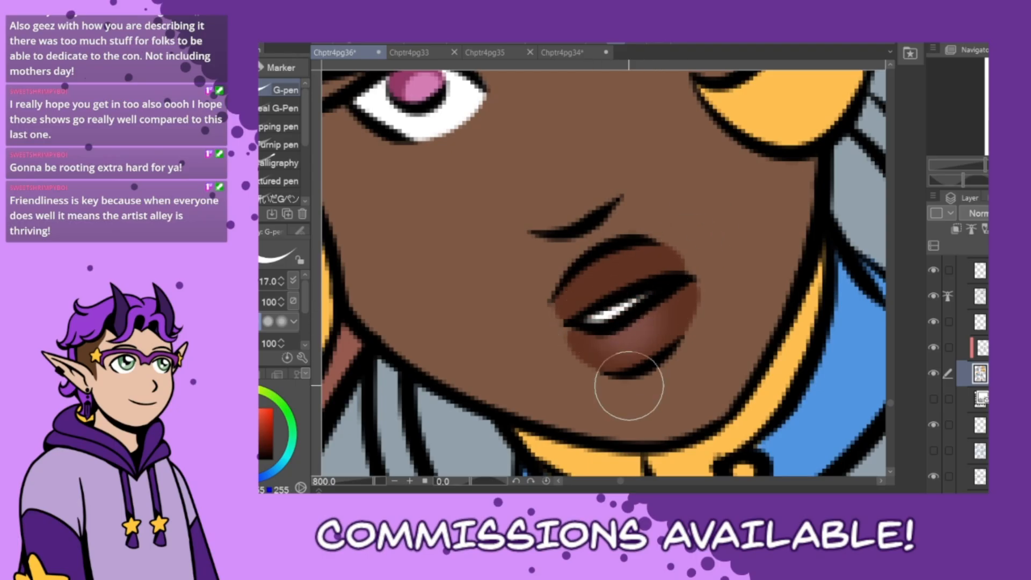
key(ctrl+0)
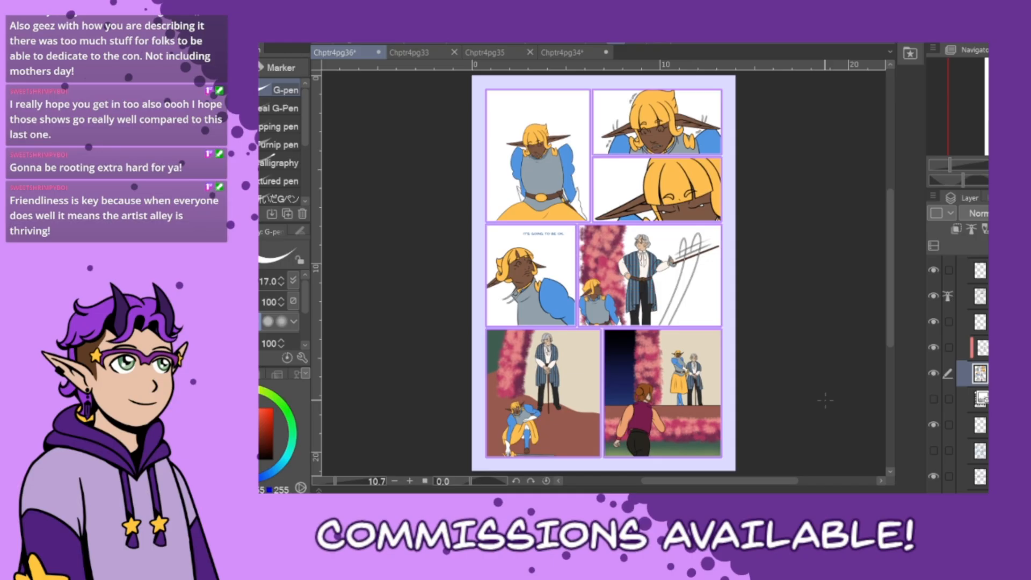
- Paint the knight's lower lip dark reddish brown in the "IT'S GOING TO BE OK." panel with the G-pen at size 20
scroll(516, 444, up, 3)
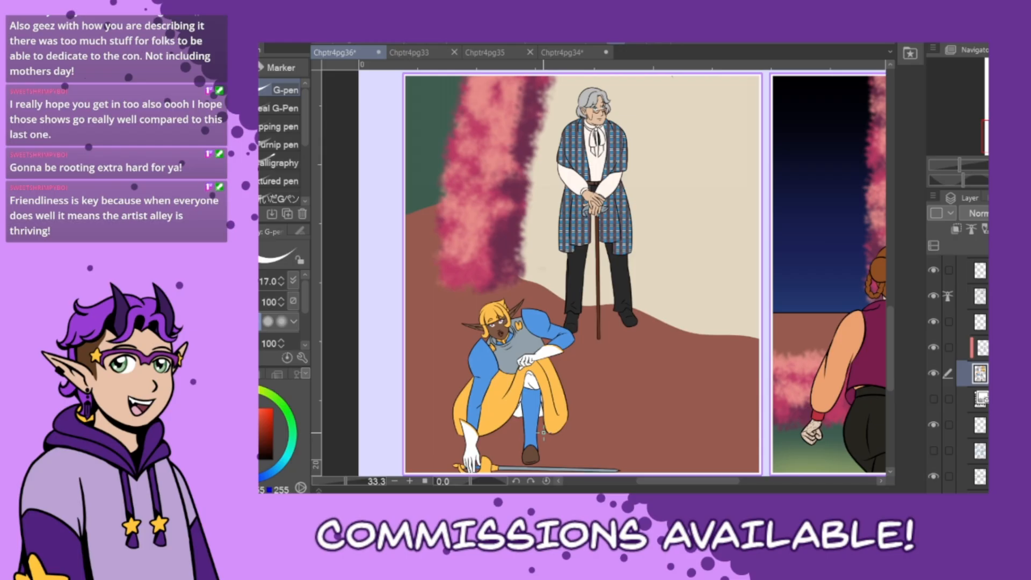
drag(713, 484, 705, 484)
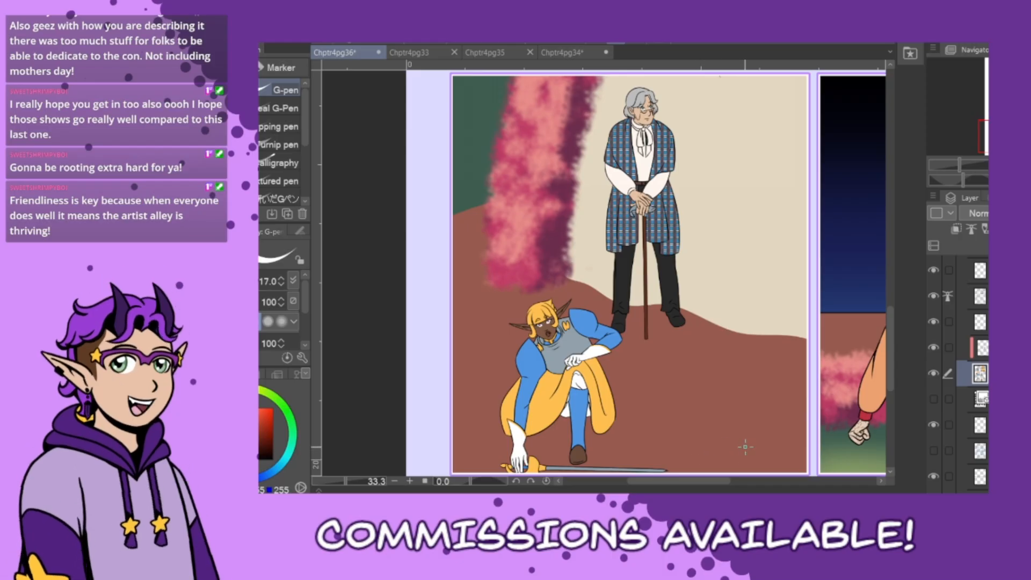
drag(708, 484, 710, 483)
drag(892, 382, 896, 305)
scroll(544, 217, up, 5)
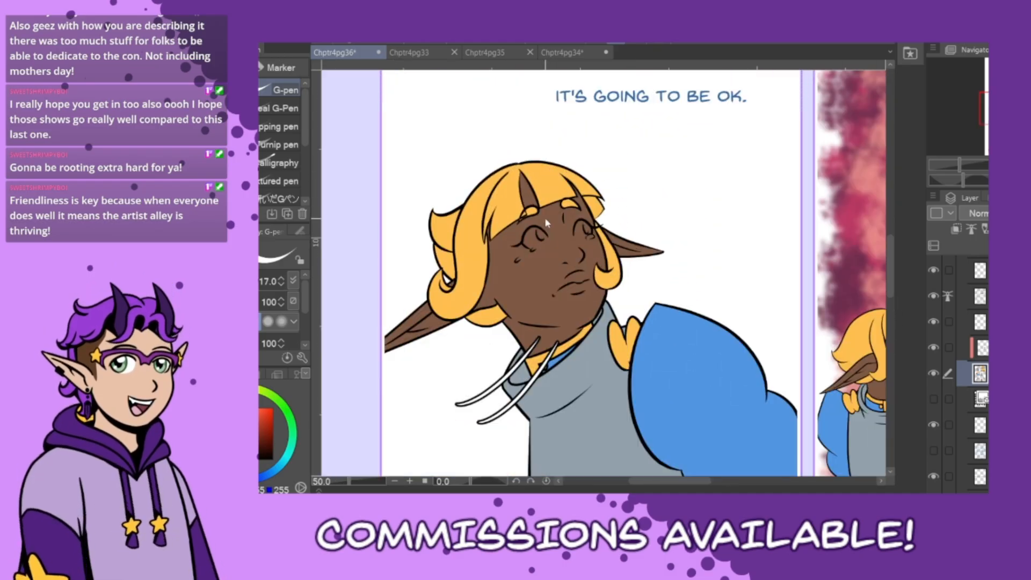
scroll(698, 353, down, 1)
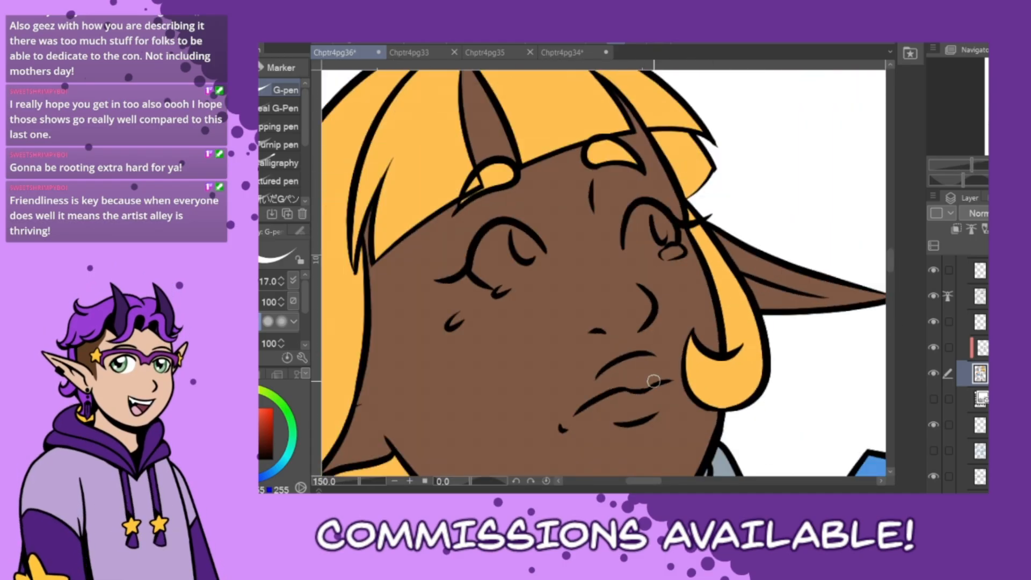
click(261, 374)
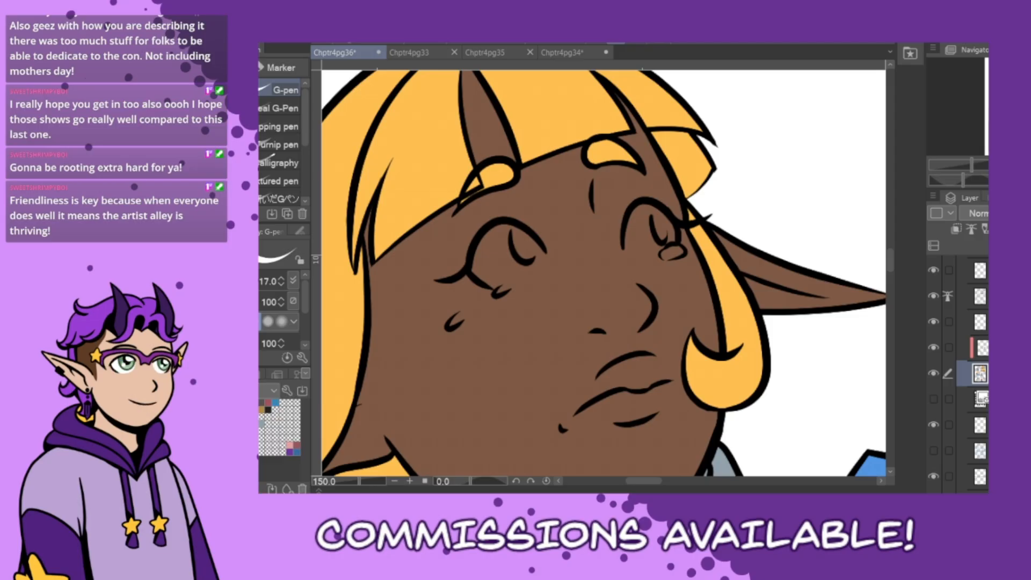
scroll(645, 448, up, 1)
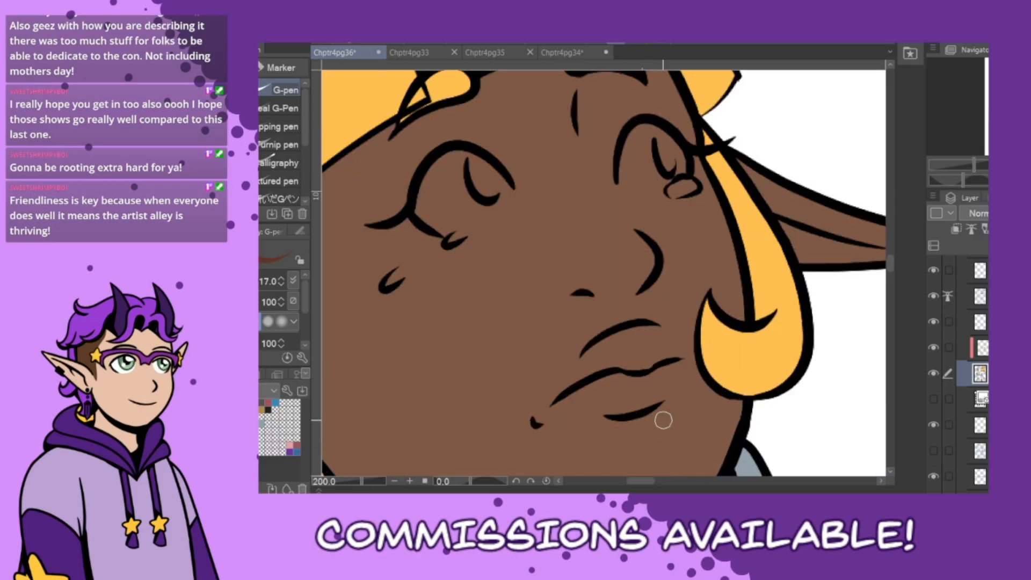
mouse_move(599, 408)
mouse_down()
mouse_move(652, 408)
mouse_move(683, 383)
mouse_up()
key(ctrl+z)
mouse_move(574, 396)
mouse_down()
mouse_move(607, 409)
mouse_move(658, 401)
mouse_move(688, 366)
mouse_move(682, 359)
mouse_move(572, 393)
mouse_move(642, 399)
mouse_move(611, 401)
mouse_move(683, 370)
mouse_up()
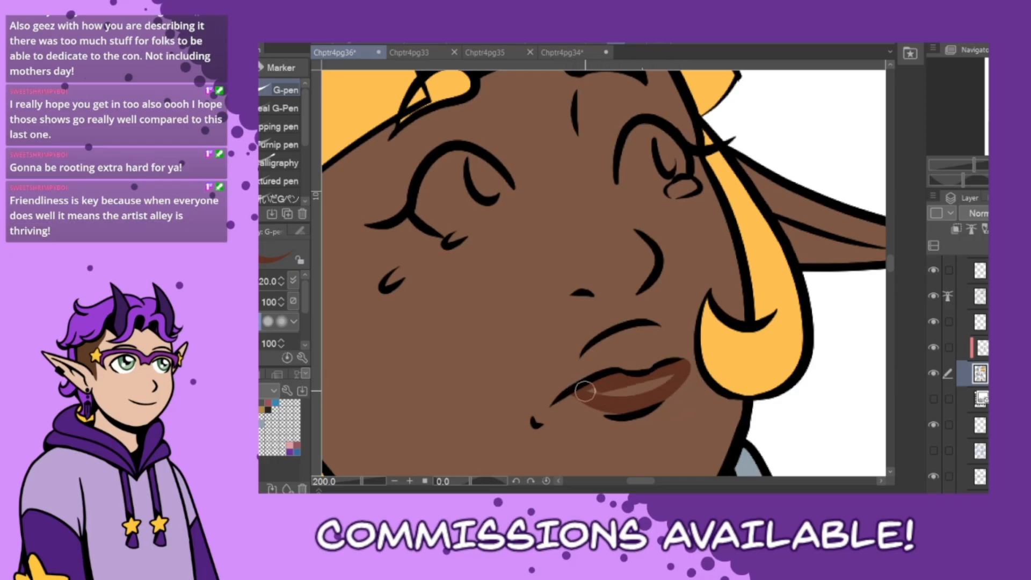
drag(577, 391, 680, 369)
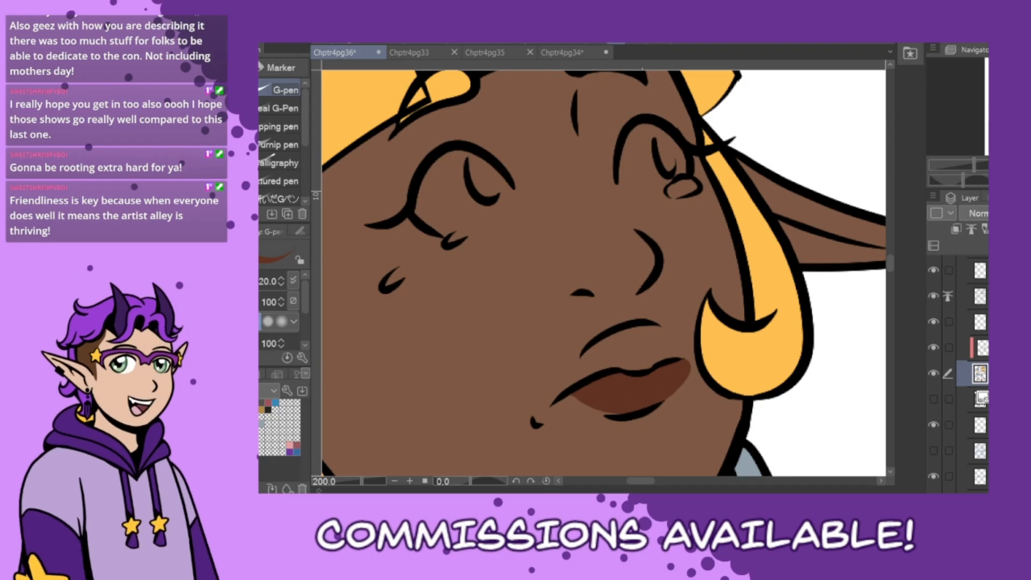
- Add a soft pink highlight to the middle of the knight's lower lip with the Soft airbrush enlarged to size 30
key(b)
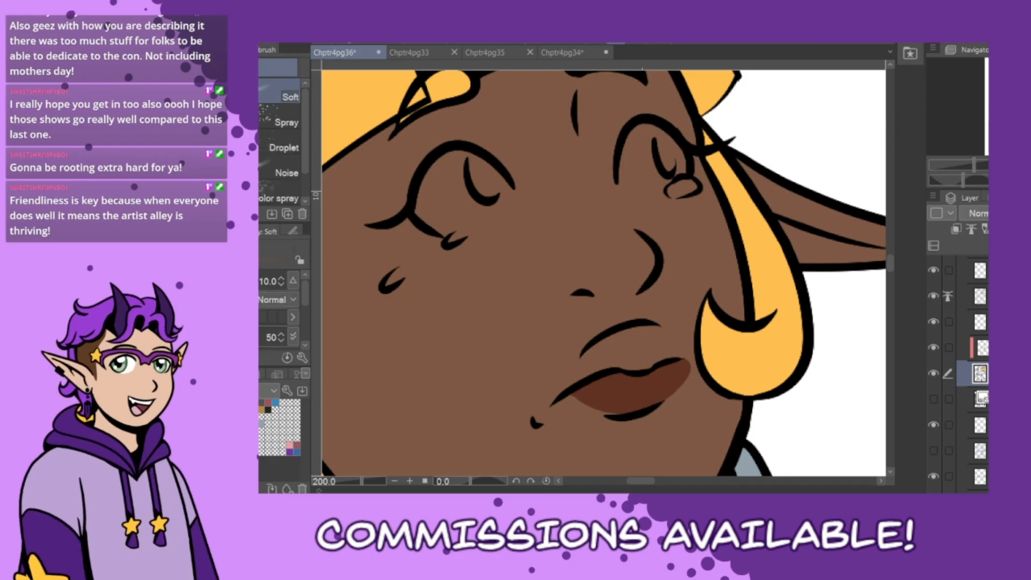
key(])
key(])
key(])
key(])
key(])
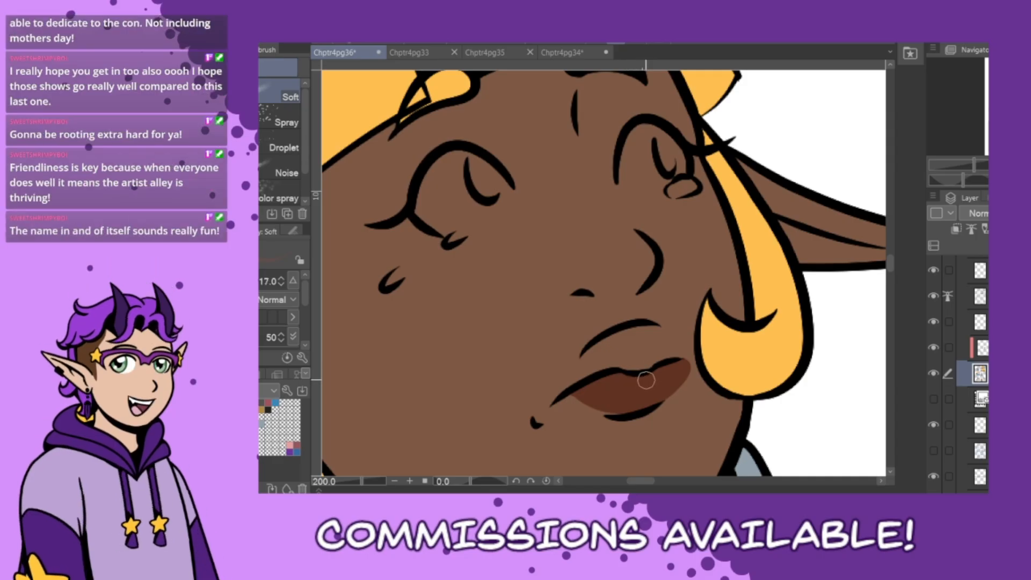
drag(637, 368, 634, 380)
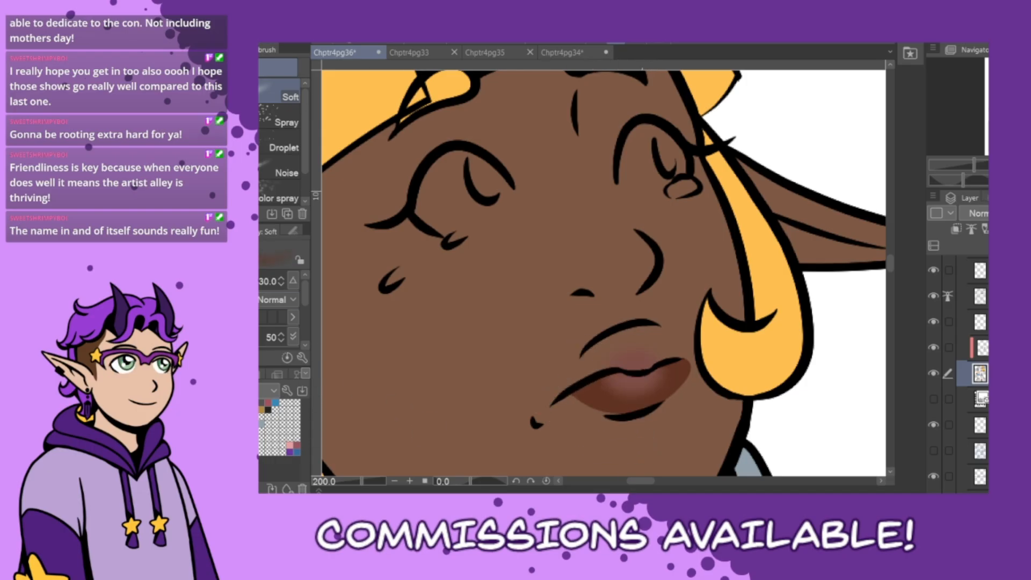
- Fill the knight's upper lip with dark reddish brown using the G-pen, covering the stray highlight above the mouth line
key(p)
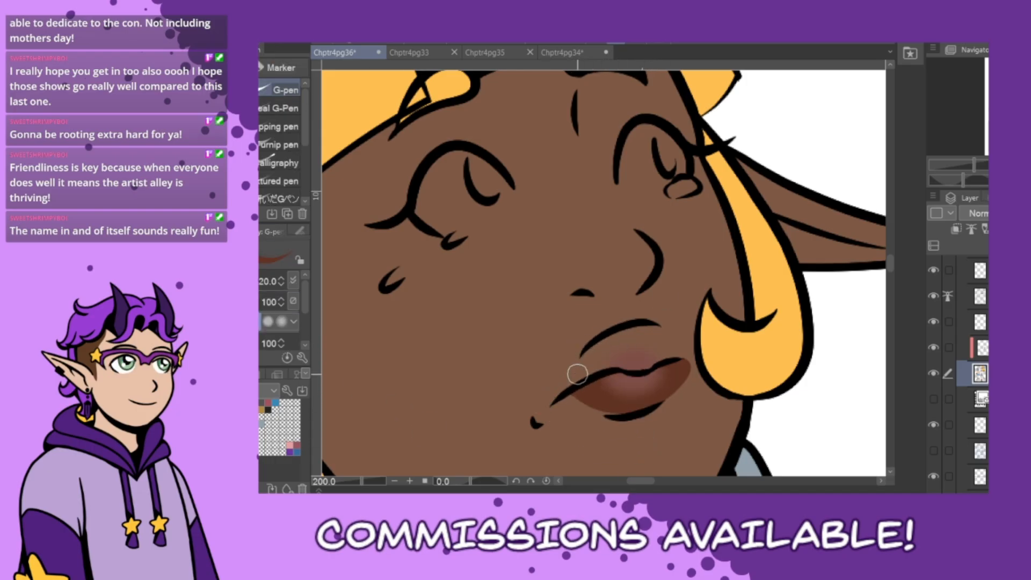
mouse_move(578, 374)
mouse_down()
mouse_move(611, 334)
mouse_move(648, 322)
mouse_up()
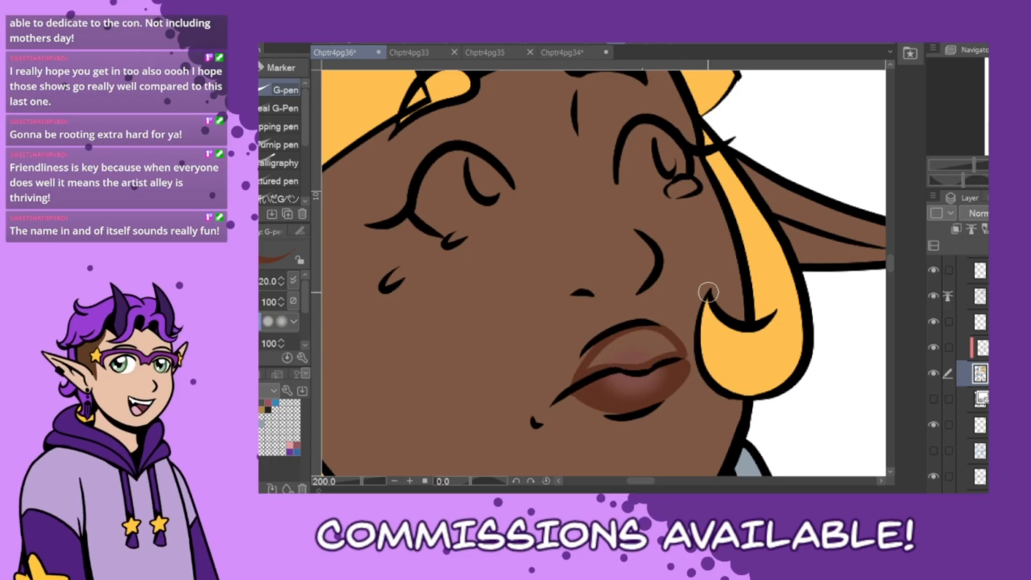
mouse_move(675, 352)
mouse_down()
mouse_move(588, 369)
mouse_move(659, 330)
mouse_move(677, 346)
mouse_move(618, 360)
mouse_move(671, 347)
mouse_move(602, 362)
mouse_up()
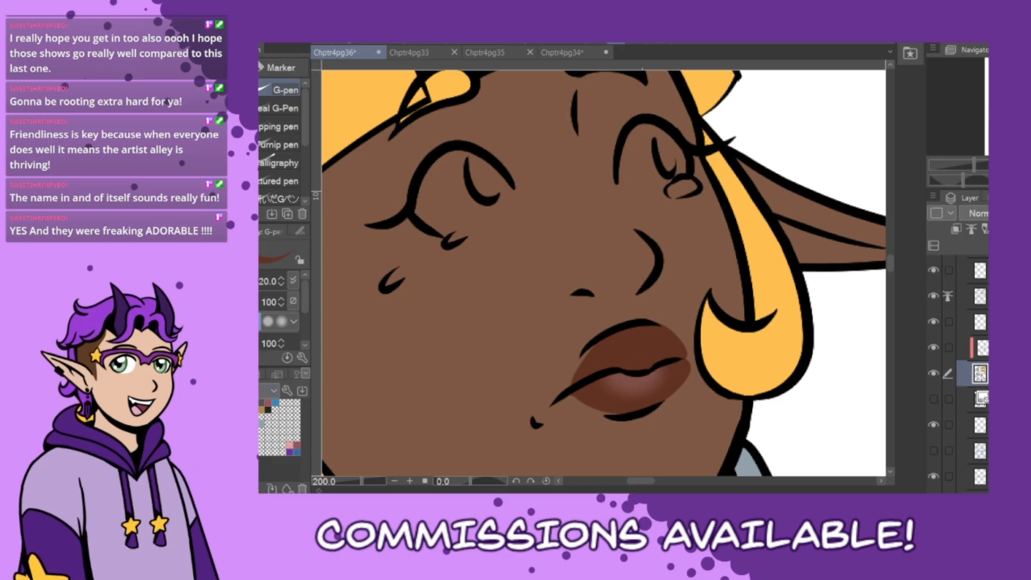
- Paint the whites of both the knight's eyes with the G-pen enlarged to size 40, undoing stray strokes
click(261, 374)
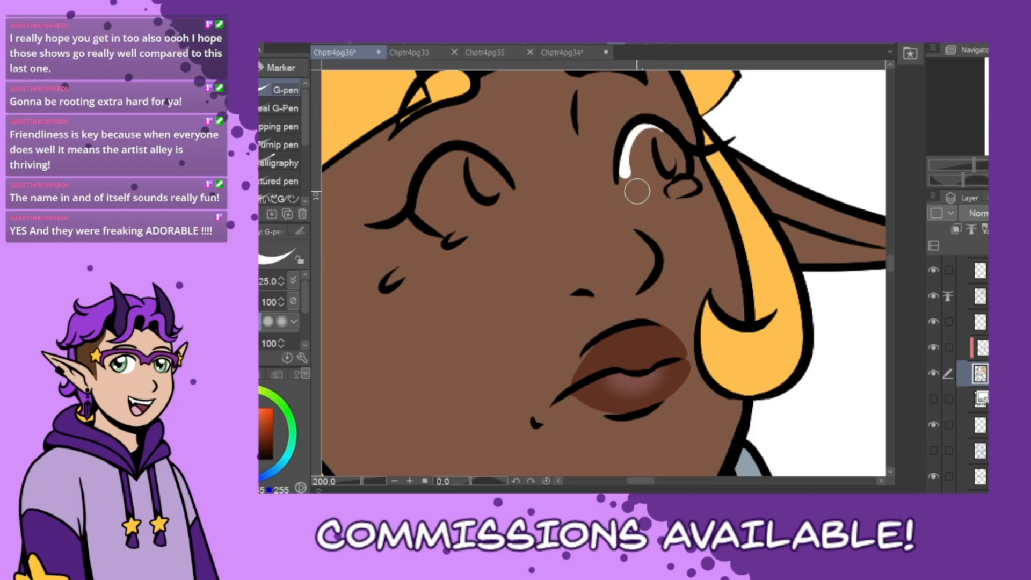
mouse_move(633, 128)
mouse_down()
mouse_move(620, 163)
mouse_move(632, 199)
mouse_move(663, 202)
mouse_move(680, 187)
mouse_move(686, 157)
mouse_move(650, 129)
mouse_move(635, 133)
mouse_move(633, 183)
mouse_move(651, 198)
mouse_move(673, 187)
mouse_move(679, 161)
mouse_move(648, 139)
mouse_move(640, 146)
mouse_move(661, 160)
mouse_move(657, 148)
mouse_move(643, 156)
mouse_move(644, 178)
mouse_move(667, 176)
mouse_move(669, 162)
mouse_move(661, 153)
mouse_move(655, 182)
mouse_up()
key(bracketright)
key(bracketright)
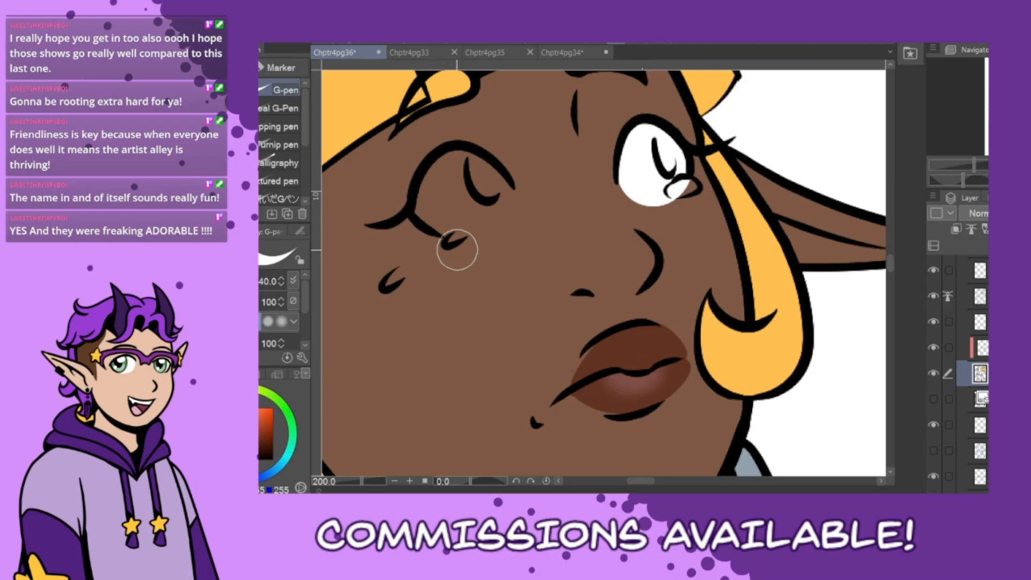
mouse_move(418, 206)
mouse_down()
mouse_move(436, 234)
mouse_move(486, 225)
mouse_up()
key(ctrl+z)
mouse_move(427, 213)
mouse_down()
mouse_move(492, 220)
mouse_move(508, 201)
mouse_move(503, 175)
mouse_move(444, 159)
mouse_up()
key(ctrl+z)
mouse_move(504, 175)
mouse_down()
mouse_move(501, 202)
mouse_move(450, 232)
mouse_move(417, 210)
mouse_up()
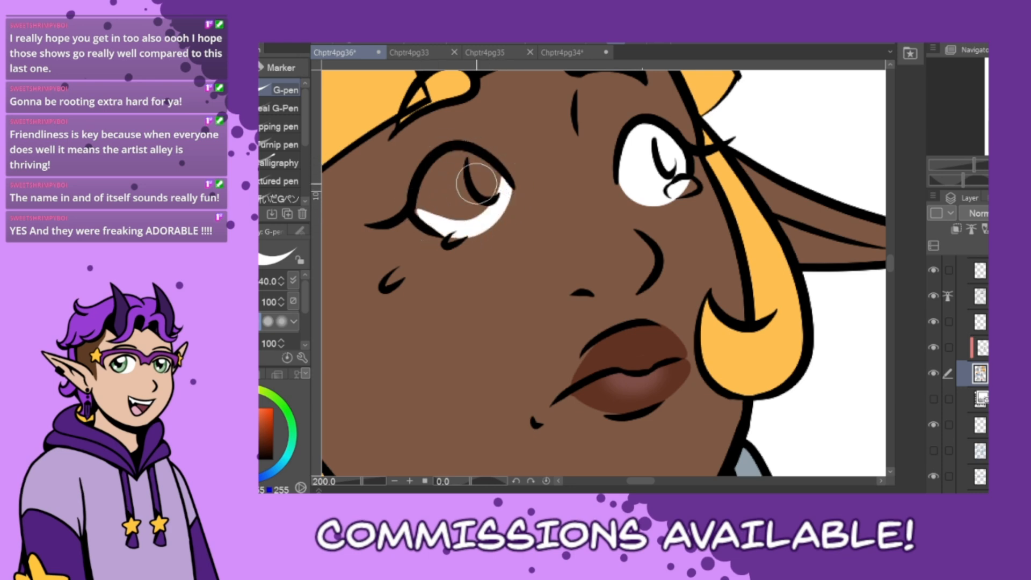
mouse_move(500, 185)
mouse_down()
mouse_move(448, 155)
mouse_move(419, 216)
mouse_move(470, 215)
mouse_move(493, 187)
mouse_move(463, 172)
mouse_move(436, 183)
mouse_move(429, 203)
mouse_move(462, 207)
mouse_move(494, 187)
mouse_move(466, 191)
mouse_up()
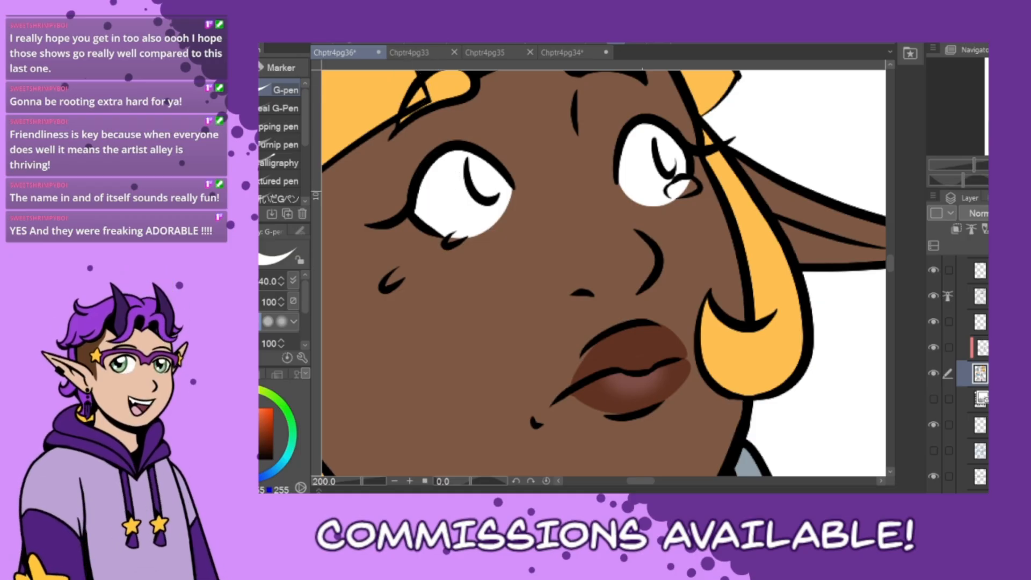
- Choose a pale cyan on the colour wheel and paint the teardrops at both eyes and on the knight's cheek
click(258, 374)
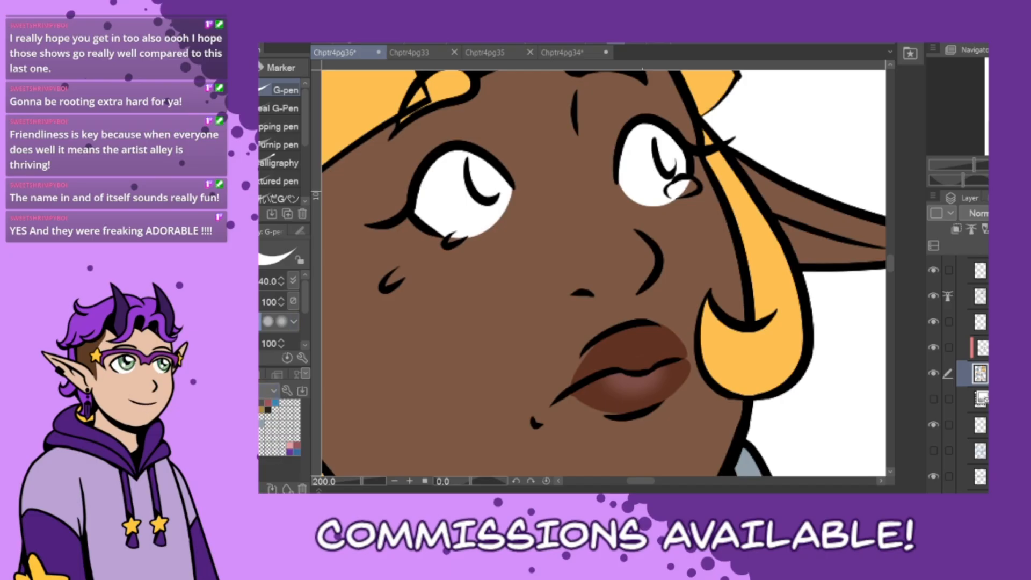
click(261, 375)
click(258, 374)
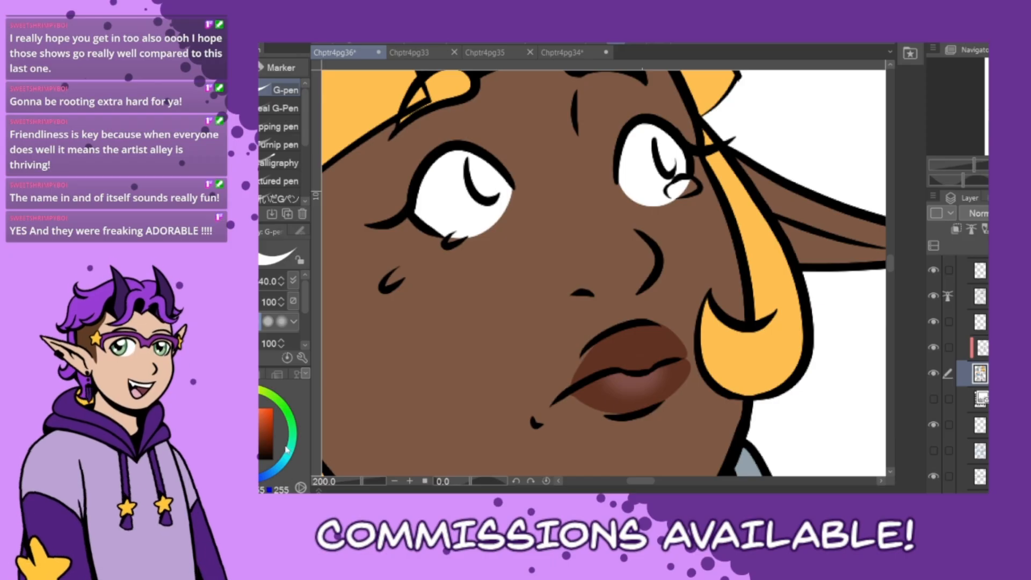
drag(286, 465, 285, 459)
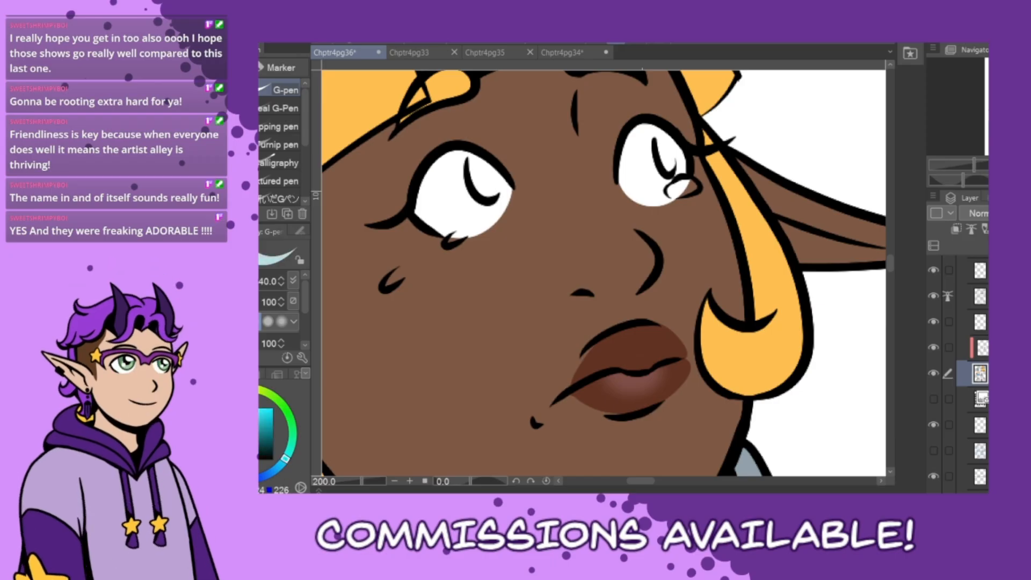
mouse_move(451, 239)
mouse_down()
mouse_move(468, 230)
mouse_move(444, 246)
mouse_up()
key(ctrl+z)
drag(392, 281, 411, 266)
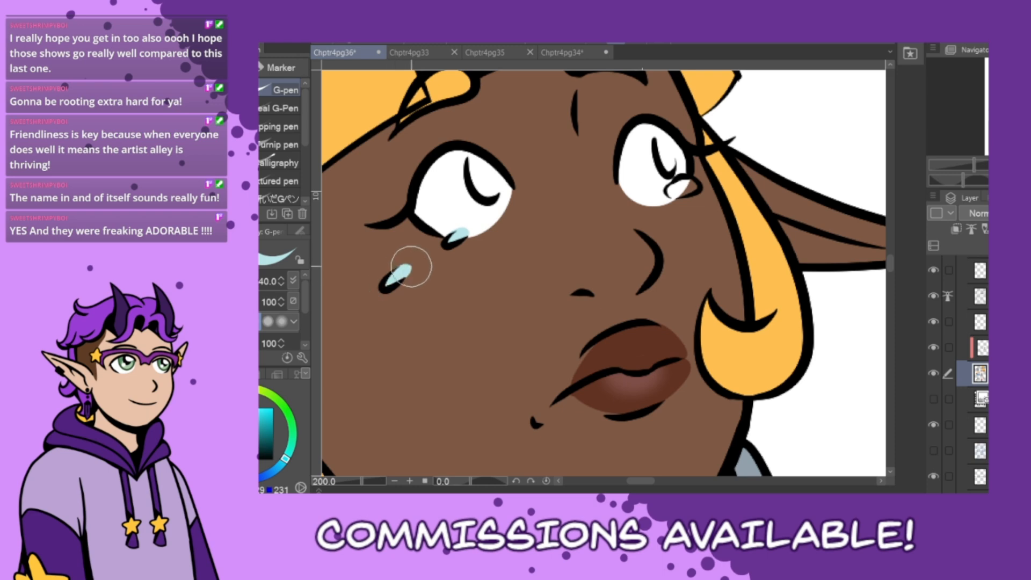
drag(670, 190, 687, 187)
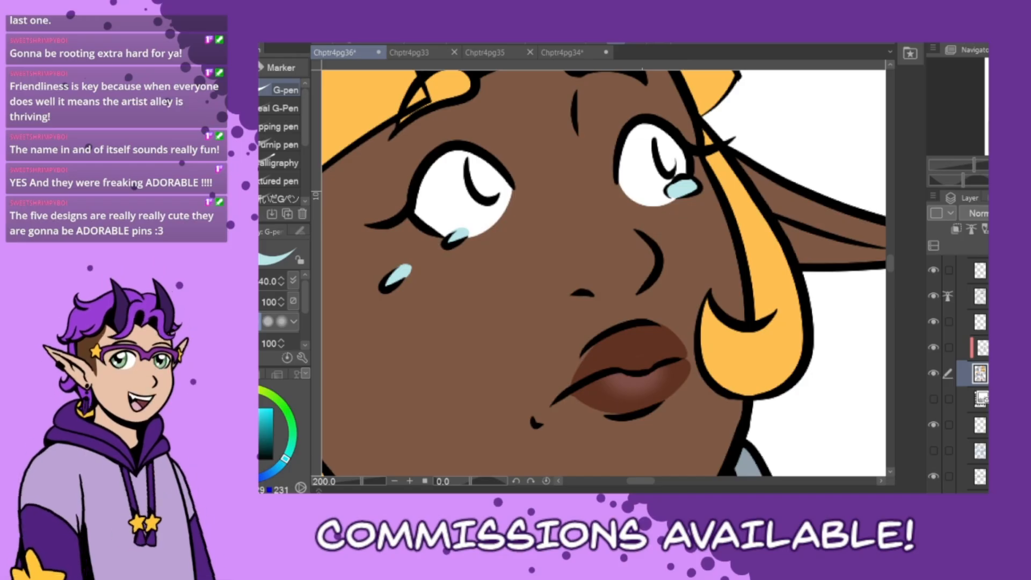
- Select the reference layer above the colour layer and toggle its visibility off and on to check what it holds
scroll(966, 373, up, 2)
click(980, 339)
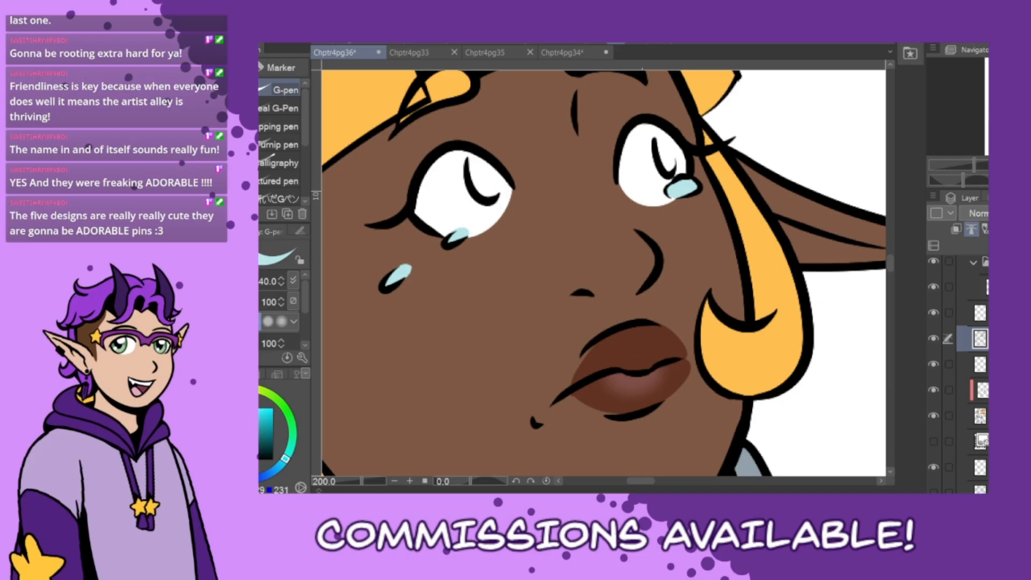
click(934, 338)
click(934, 339)
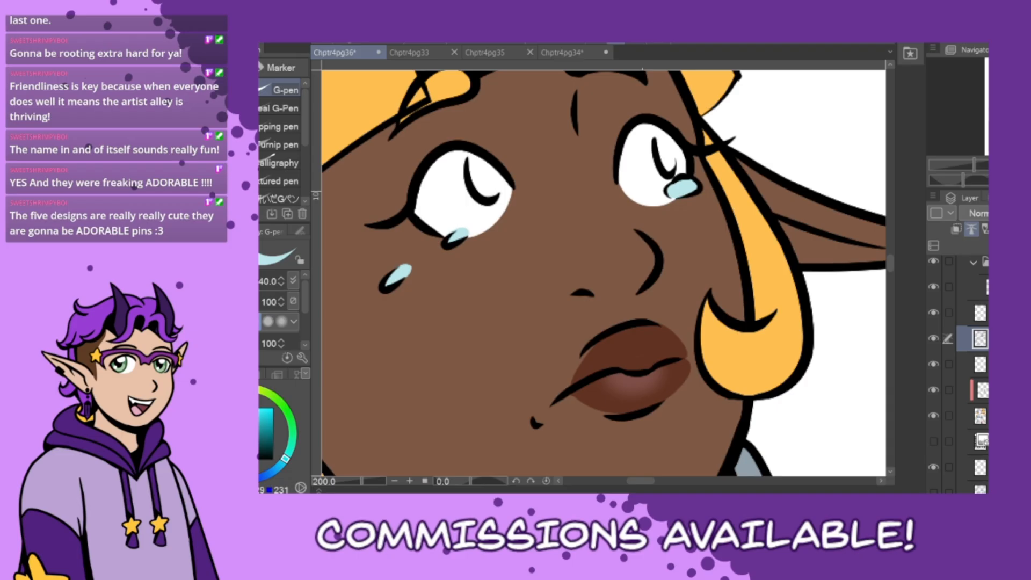
- Add a new layer clipped to the reference line-art layer and recolour the outlines of the three teardrops light cyan
drag(403, 266, 355, 322)
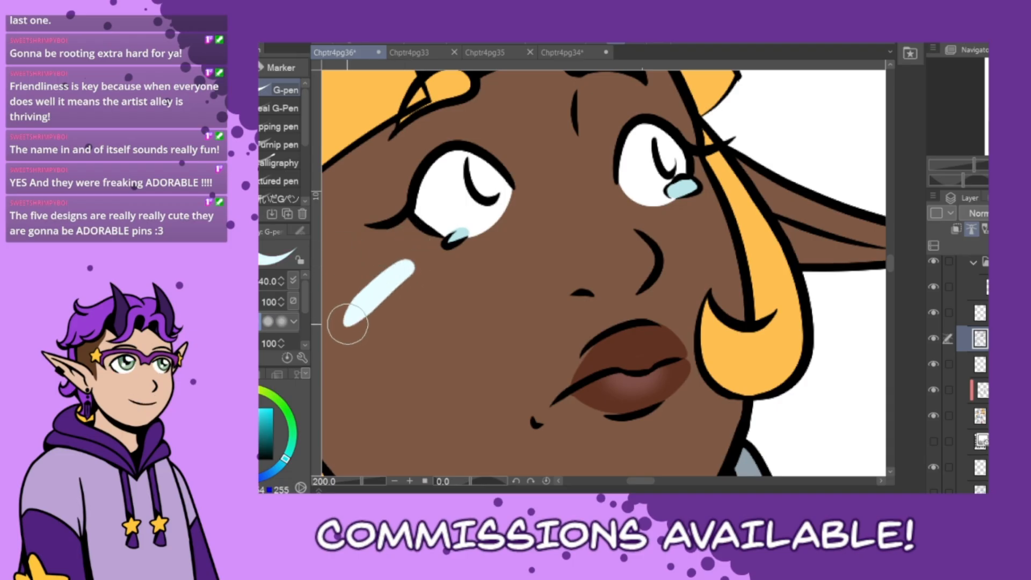
key(ctrl+z)
key(ctrl+shift+n)
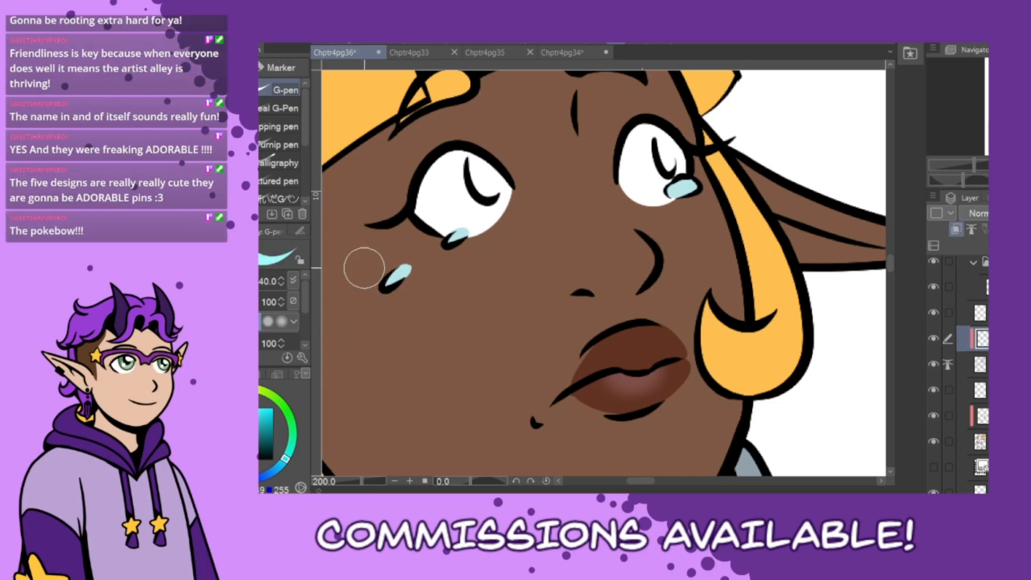
drag(405, 268, 384, 287)
drag(468, 232, 447, 243)
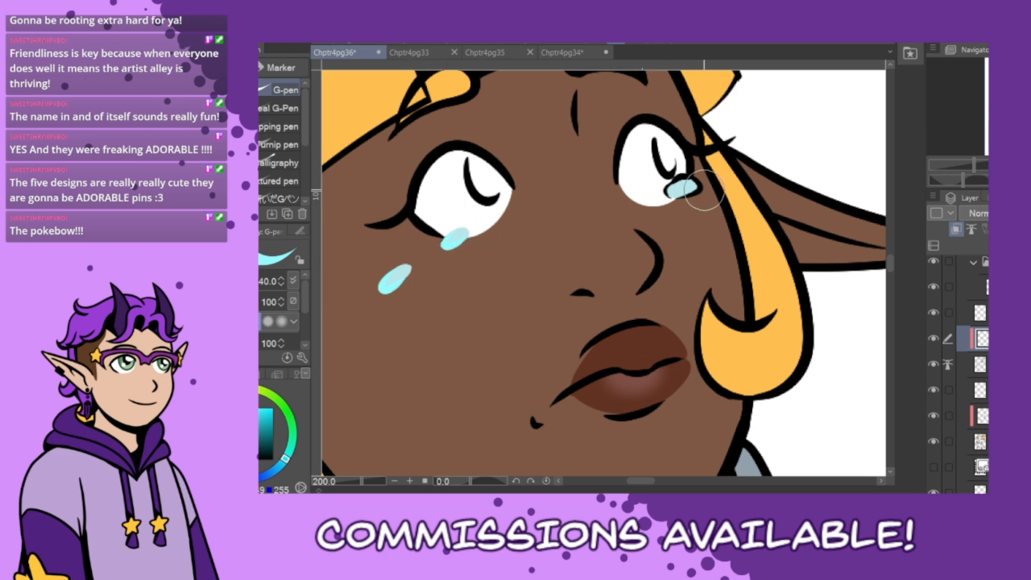
mouse_move(698, 185)
mouse_down()
mouse_move(672, 186)
mouse_move(664, 200)
mouse_move(702, 188)
mouse_up()
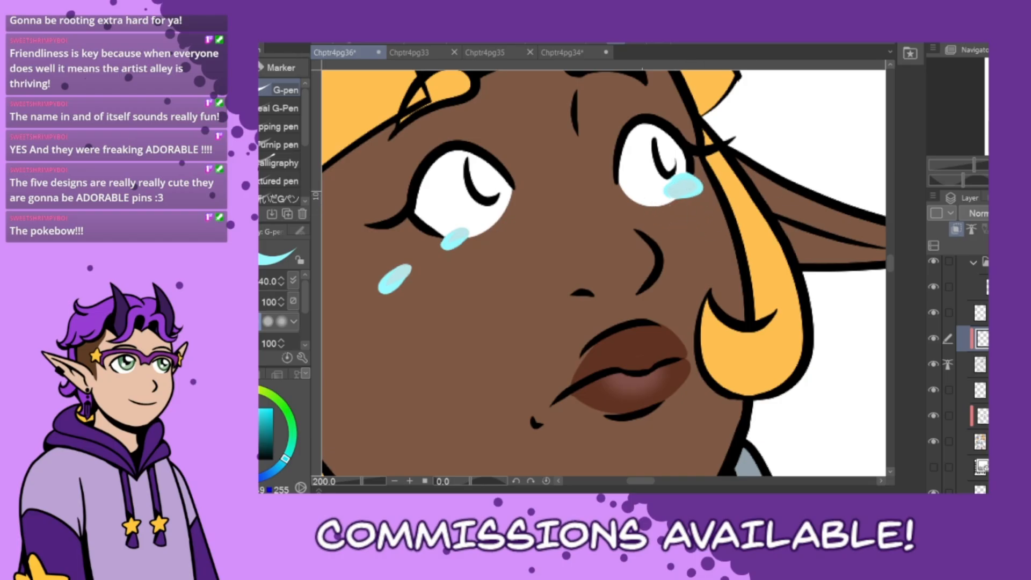
- On the colour layer, shade the insides of the three teardrops with deeper cyan and add near-white highlights to them
click(981, 442)
alt+click(461, 233)
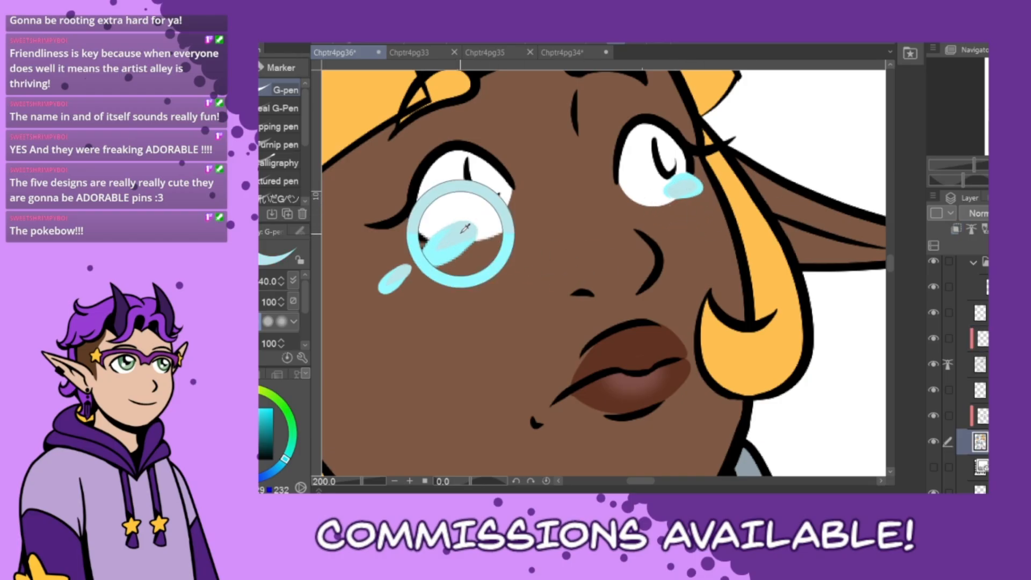
alt+click(394, 278)
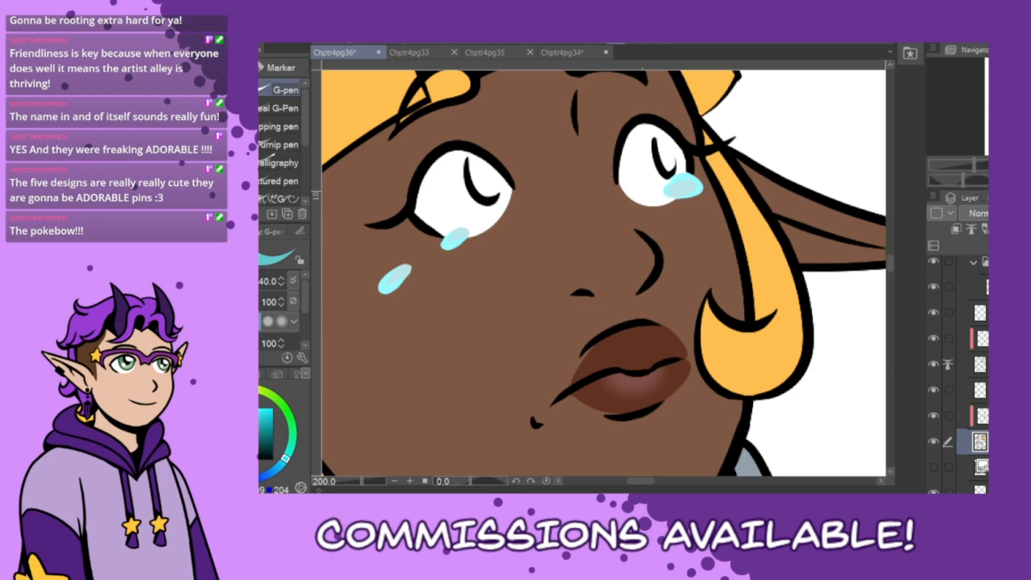
drag(399, 279, 407, 268)
drag(451, 240, 465, 231)
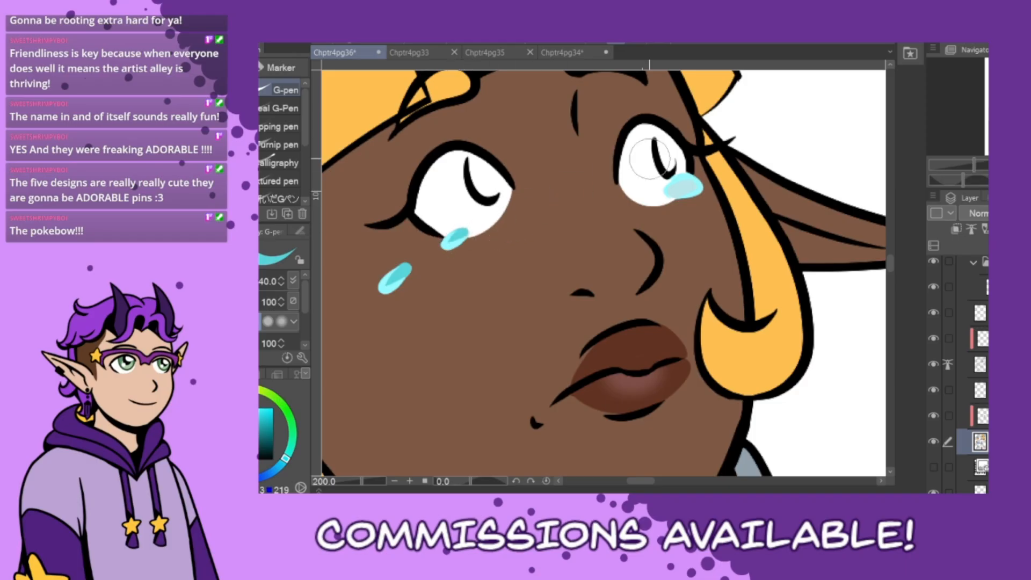
drag(694, 183, 674, 191)
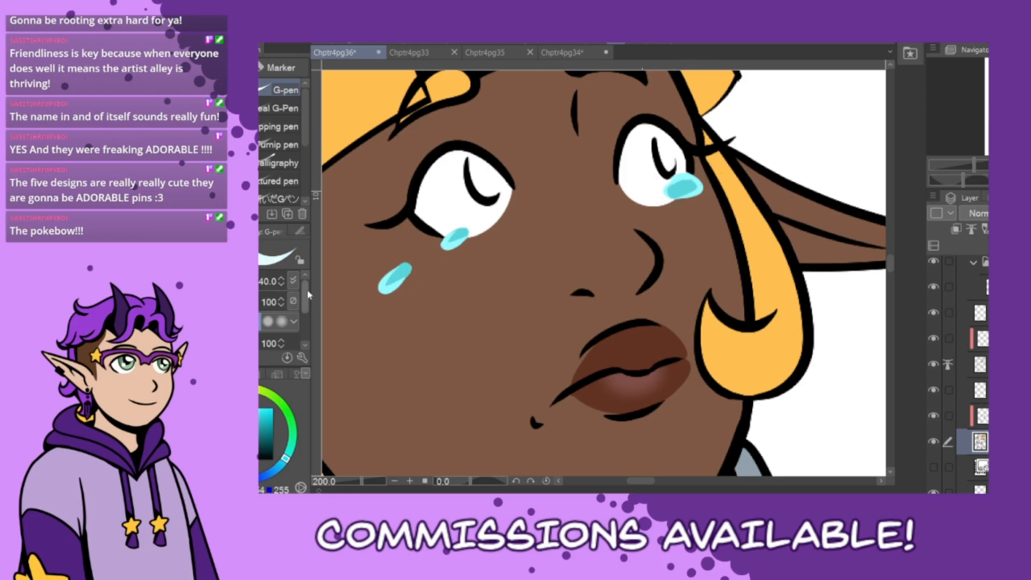
drag(460, 236, 466, 231)
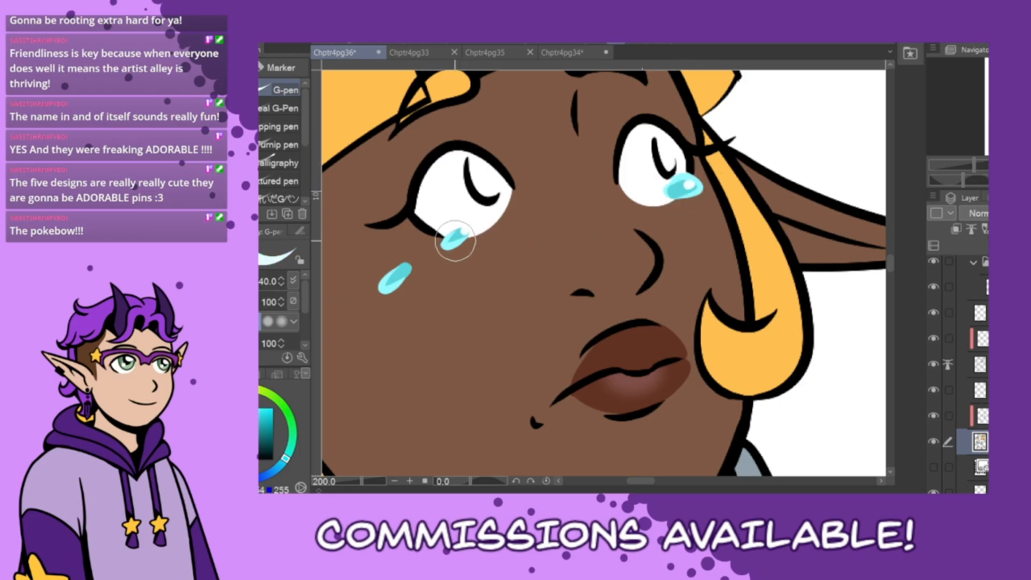
- Add a small white highlight to the blue tear on the blonde elf's cheek with the G-pen
click(403, 268)
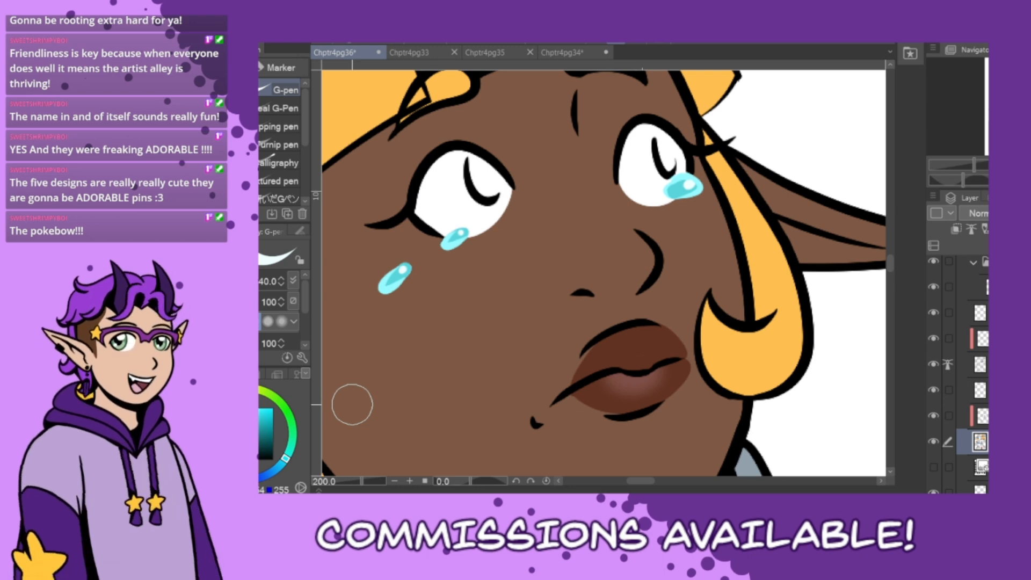
mouse_move(655, 482)
mouse_down()
mouse_move(629, 484)
mouse_move(642, 489)
mouse_up()
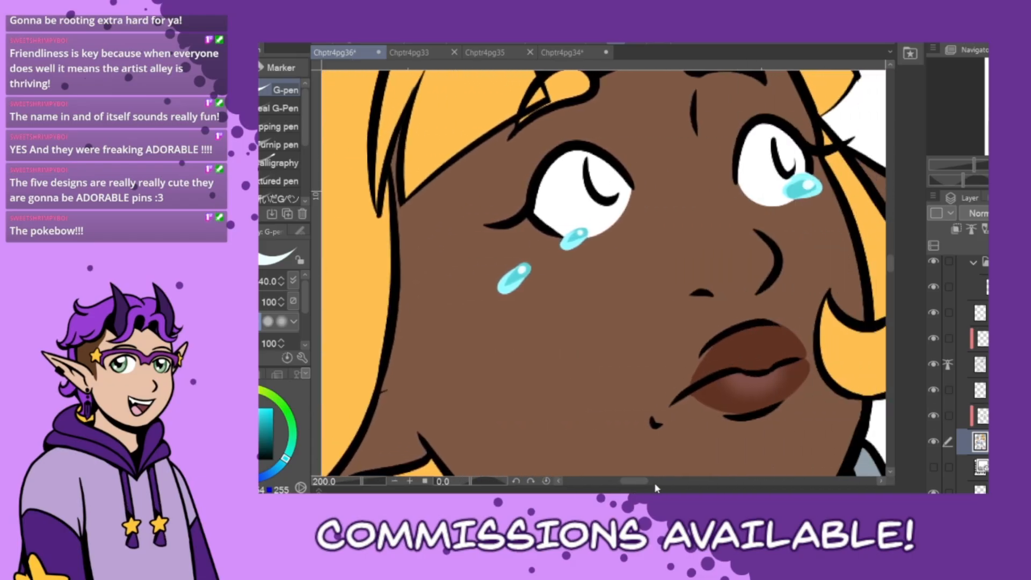
key(ctrl+minus)
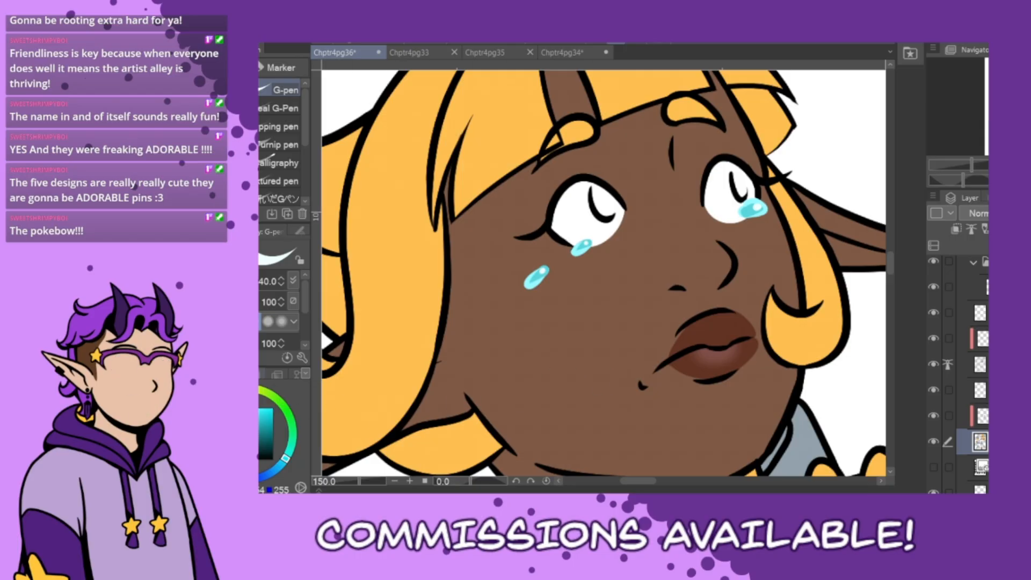
- Colour the iris of the elf's right-hand eye dark magenta, with a lighter pink spot in its lower part
click(261, 374)
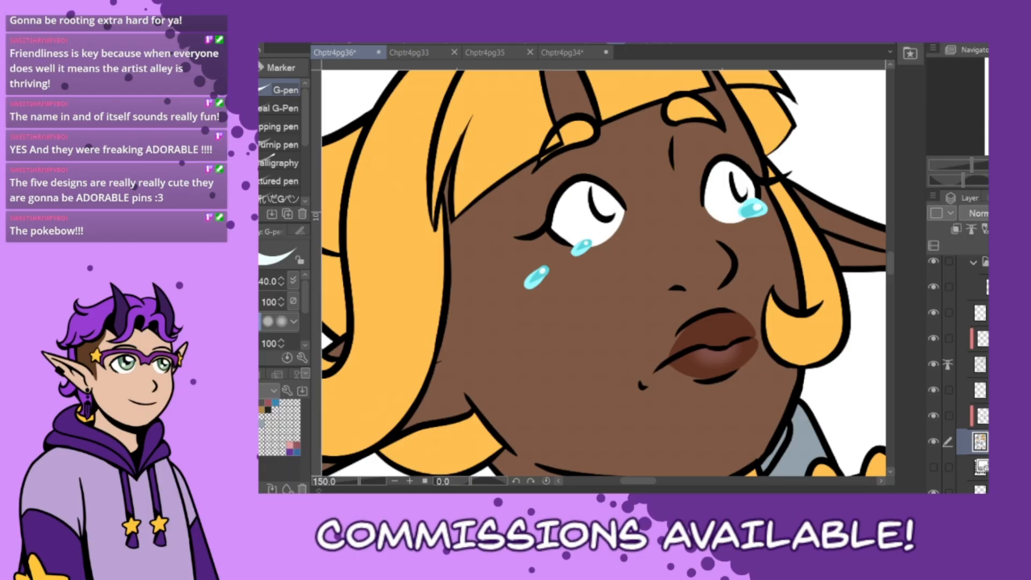
scroll(751, 172, up, 1)
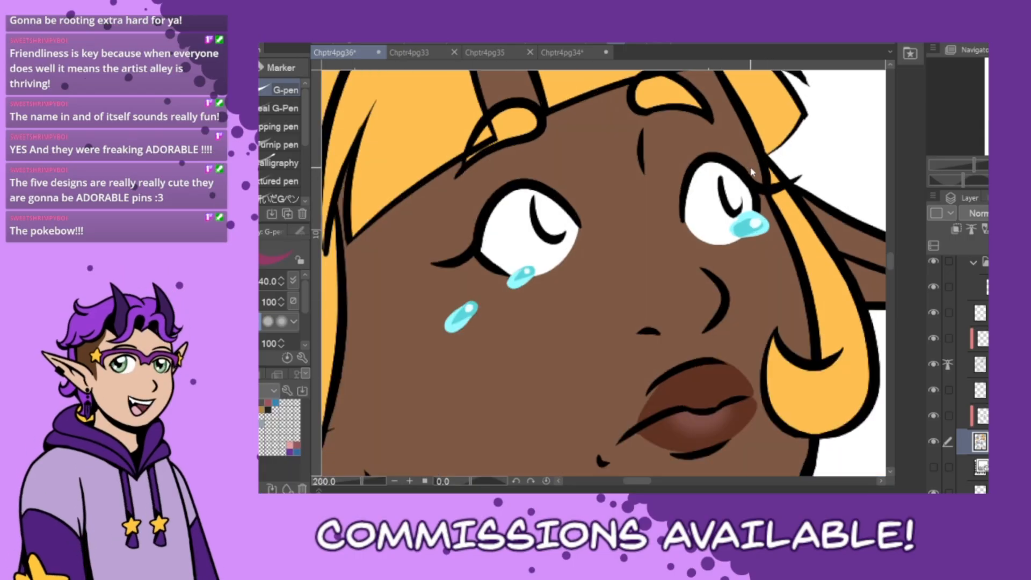
scroll(751, 172, up, 2)
mouse_move(701, 188)
mouse_down()
mouse_move(715, 246)
mouse_move(724, 241)
mouse_move(718, 205)
mouse_move(705, 180)
mouse_move(719, 246)
mouse_move(719, 201)
mouse_move(702, 176)
mouse_move(719, 241)
mouse_up()
key(ctrl+z)
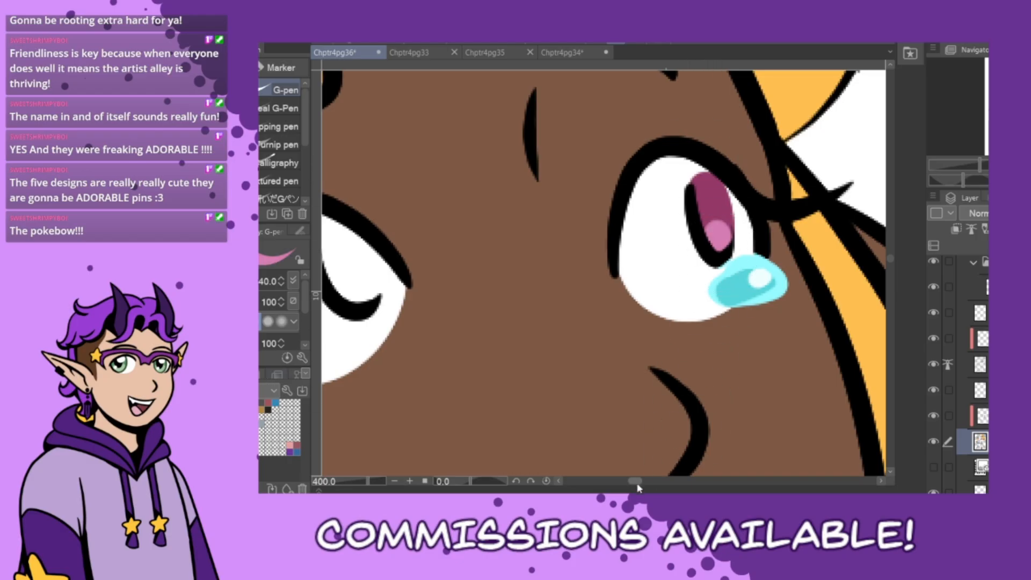
- Colour the iris of the left-hand eye dark magenta and add a round light pink spot at its lower edge
mouse_move(638, 487)
mouse_down()
mouse_move(621, 483)
mouse_move(631, 484)
mouse_up()
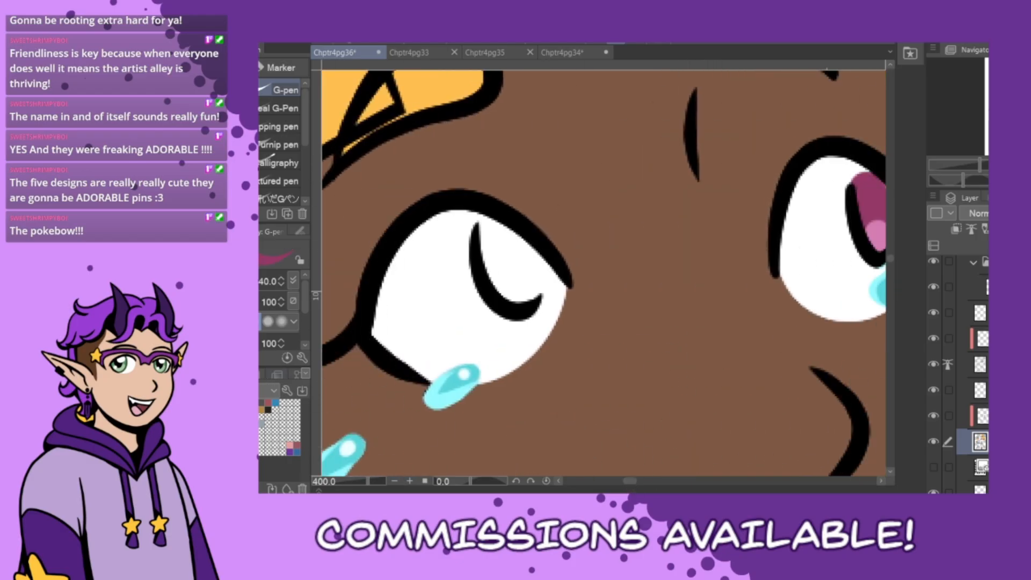
mouse_move(487, 229)
mouse_down()
mouse_move(487, 258)
mouse_move(523, 300)
mouse_move(529, 284)
mouse_move(491, 226)
mouse_move(519, 276)
mouse_up()
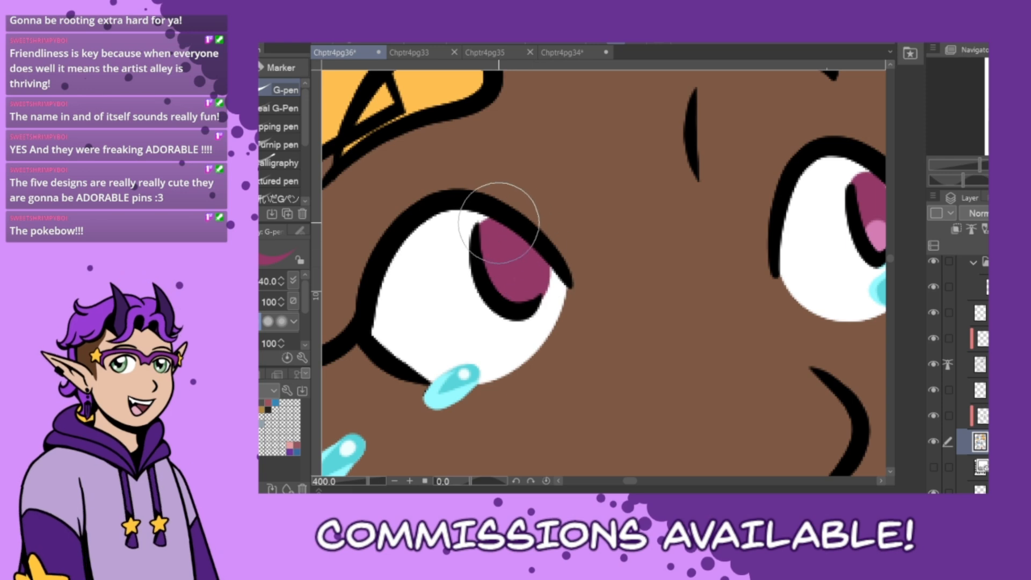
click(518, 276)
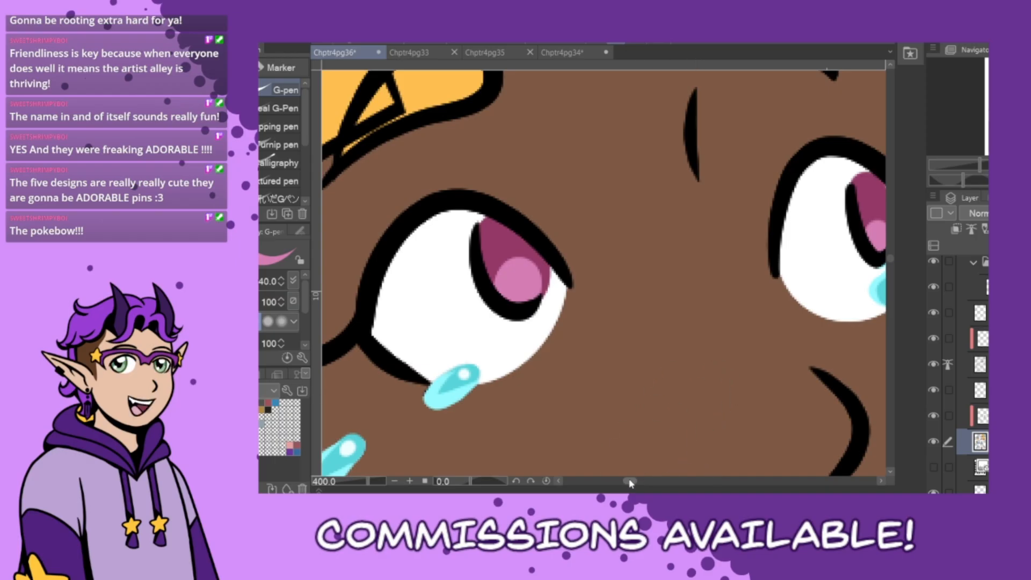
drag(632, 483, 633, 486)
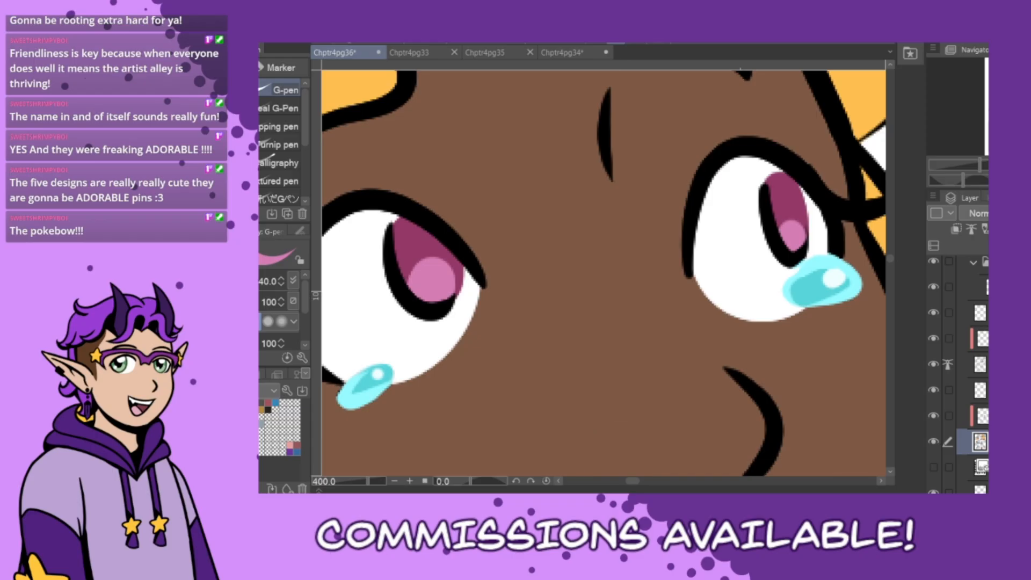
drag(429, 243, 431, 277)
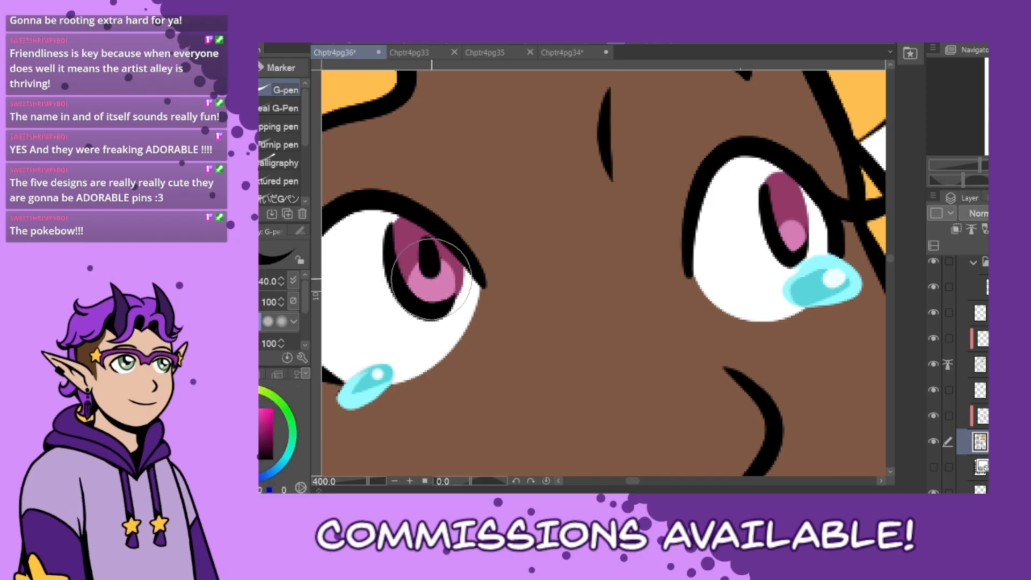
key(ctrl+z)
drag(428, 241, 435, 281)
key(ctrl+z)
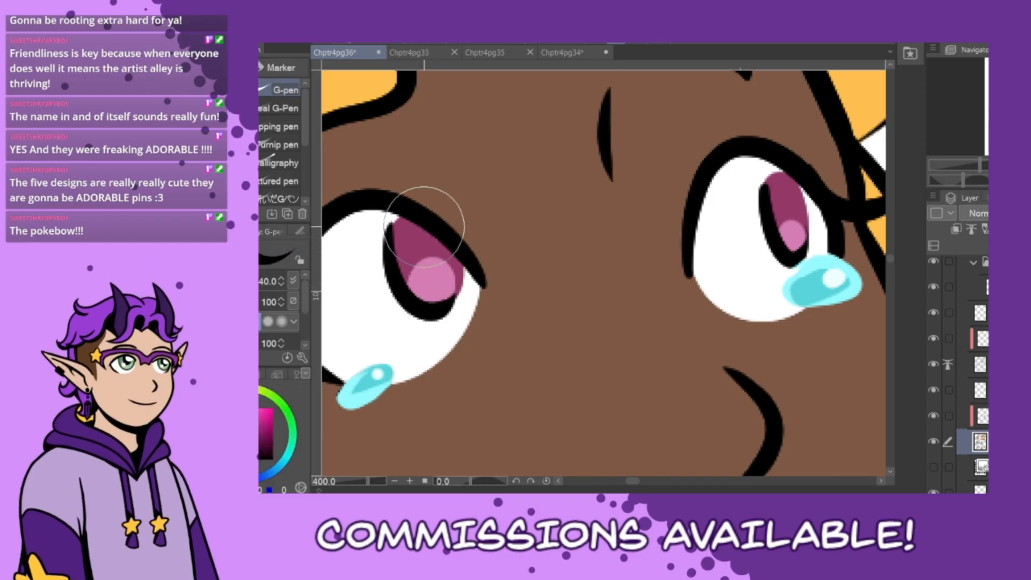
drag(424, 225, 433, 266)
drag(784, 198, 794, 228)
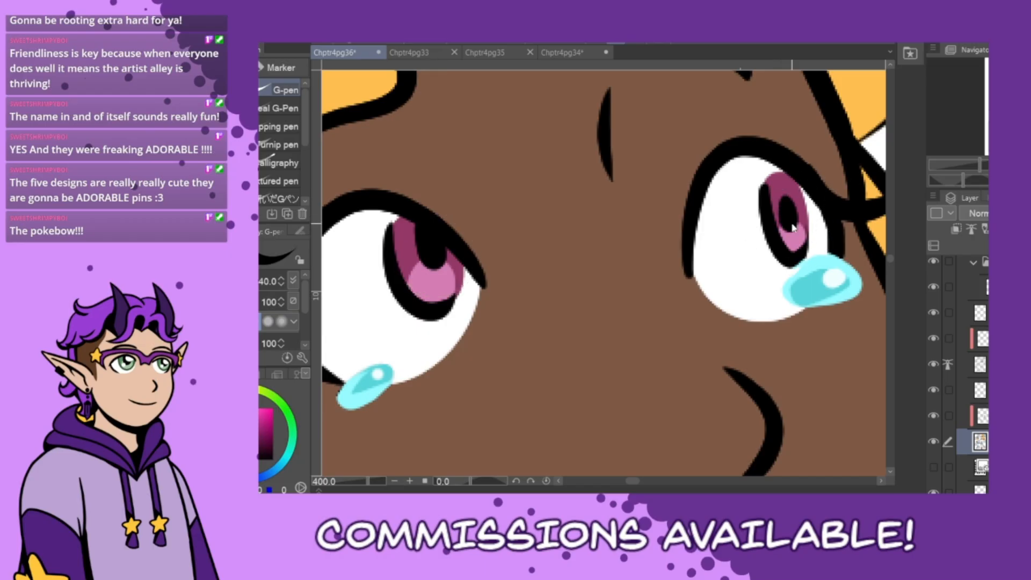
key(ctrl+z)
key(ctrl+z)
- Paint a small black pupil in the magenta iris of each eye, redoing strokes that look wrong
scroll(800, 178, down, 2)
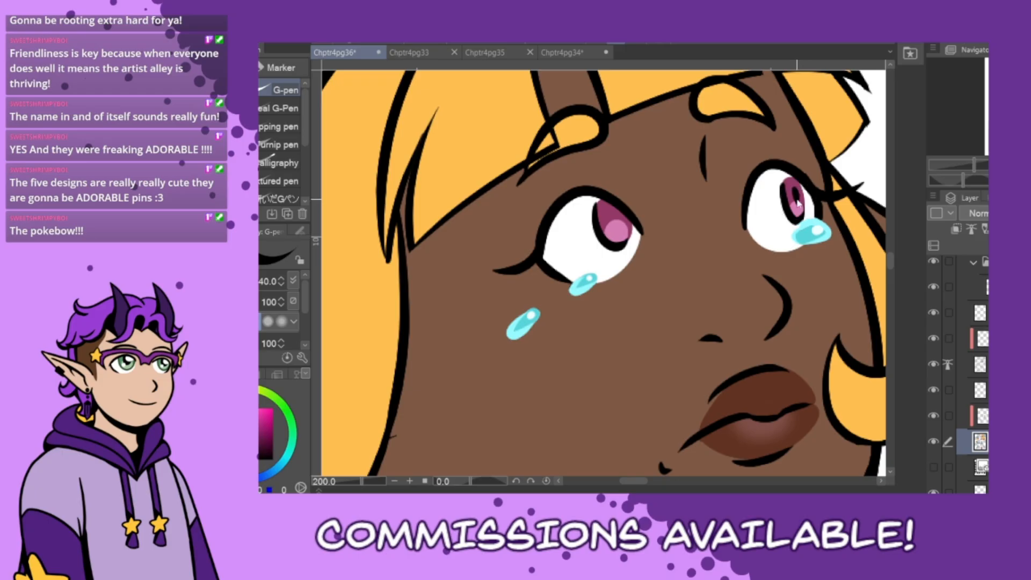
drag(795, 188, 797, 206)
mouse_move(613, 210)
mouse_down()
mouse_move(615, 224)
mouse_move(619, 212)
mouse_up()
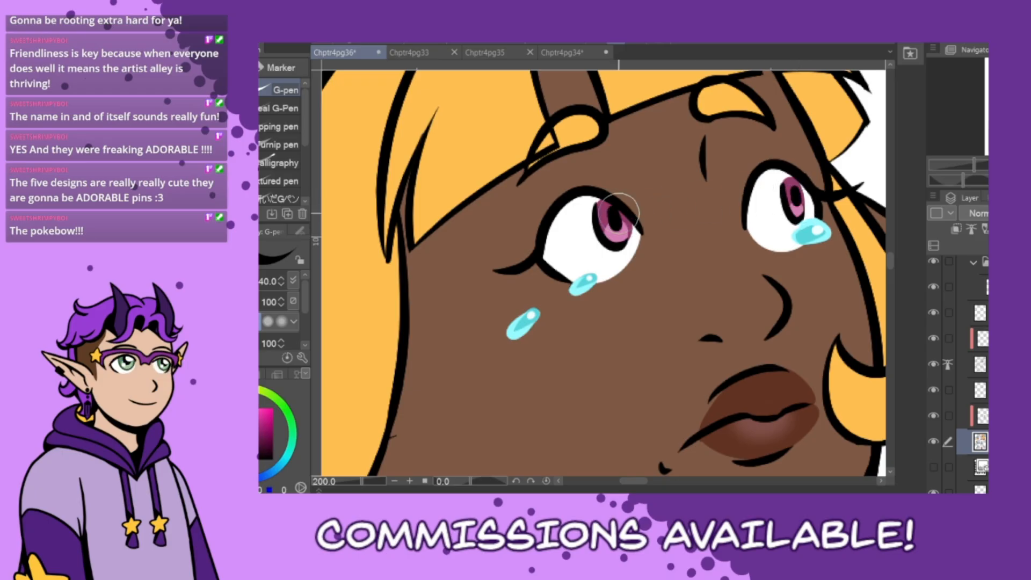
key(ctrl+z)
key(ctrl+z)
mouse_move(613, 210)
mouse_down()
mouse_move(616, 227)
mouse_move(612, 210)
mouse_up()
key(ctrl+z)
key(ctrl+z)
key(ctrl+z)
- Switch the drawing colour to white and add small shine highlights to both irises
key(x)
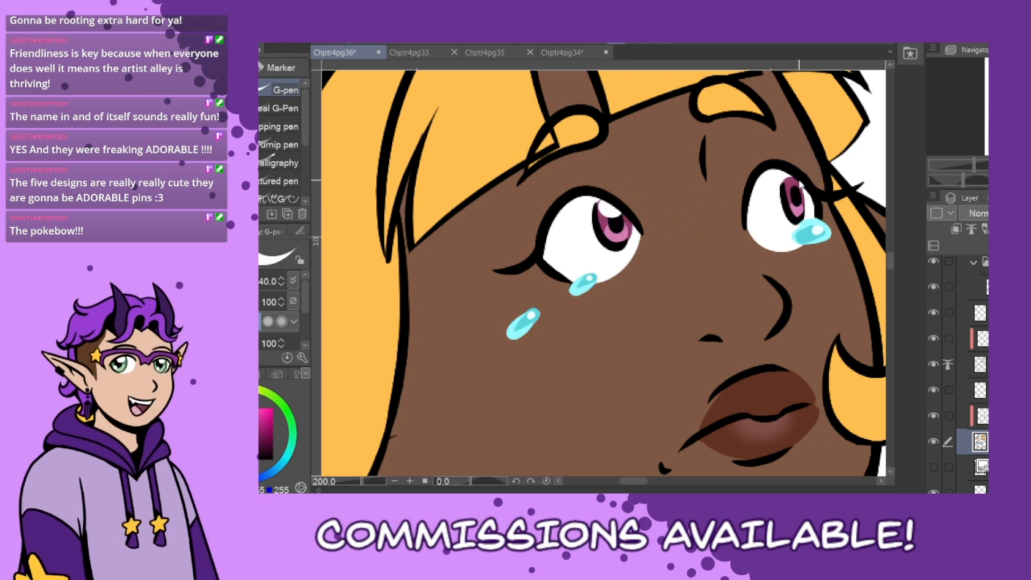
drag(795, 177, 804, 185)
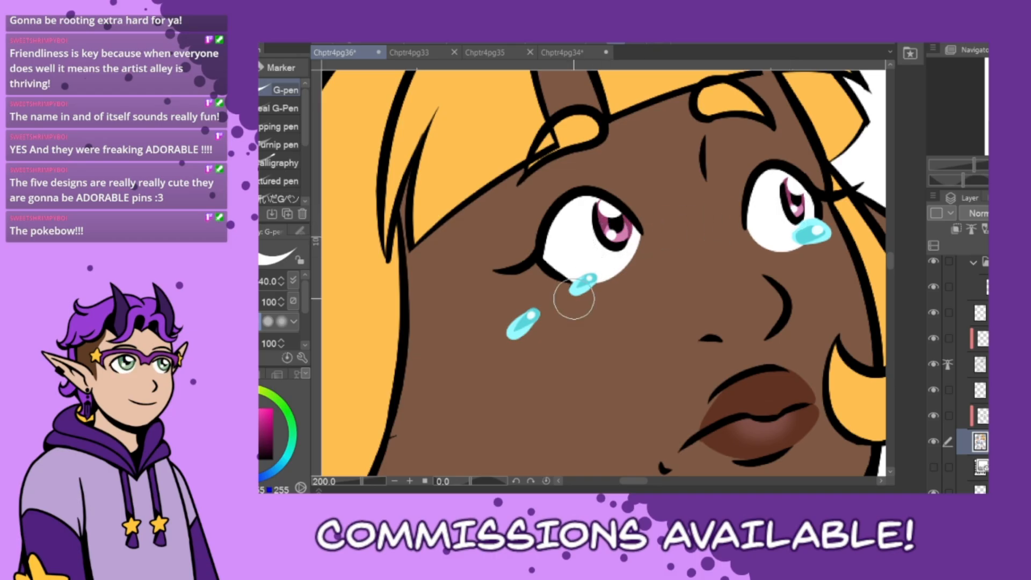
scroll(574, 298, down, 1)
scroll(736, 385, down, 1)
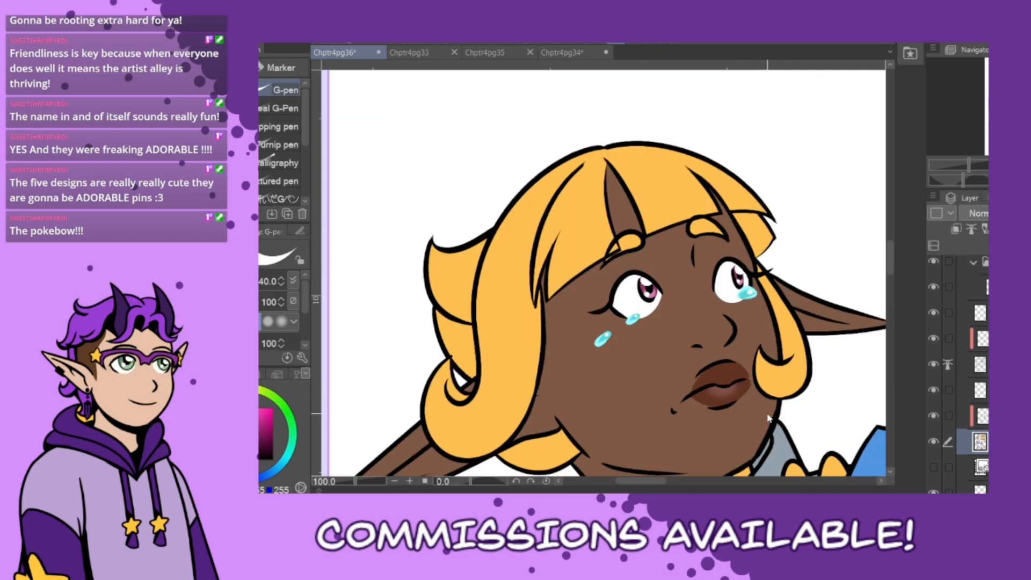
- Toggle the curved line-work by the old man's sword off and on to identify its layer, select that layer, and inspect the panel
scroll(769, 419, down, 2)
scroll(751, 471, down, 1)
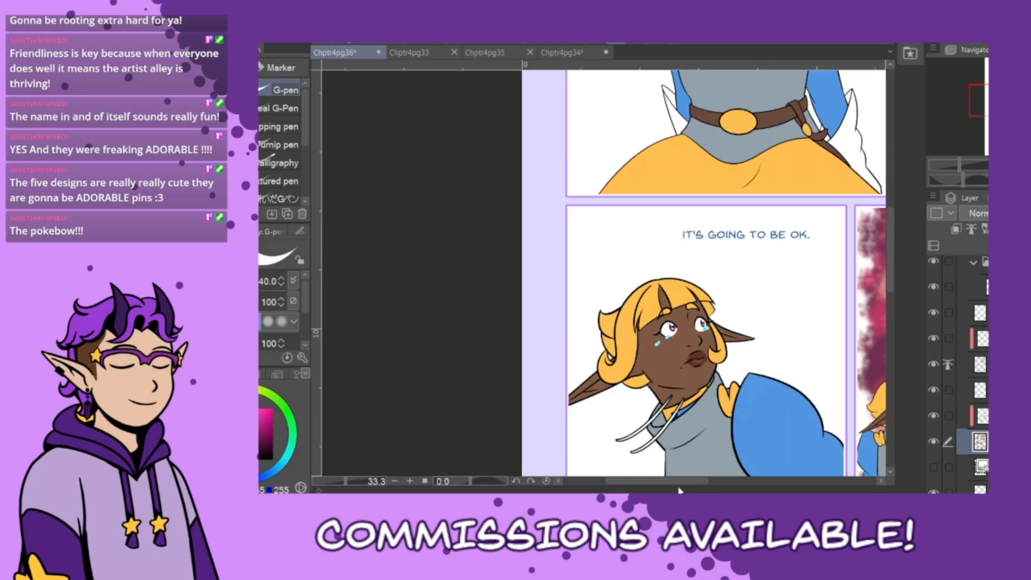
drag(679, 486, 744, 479)
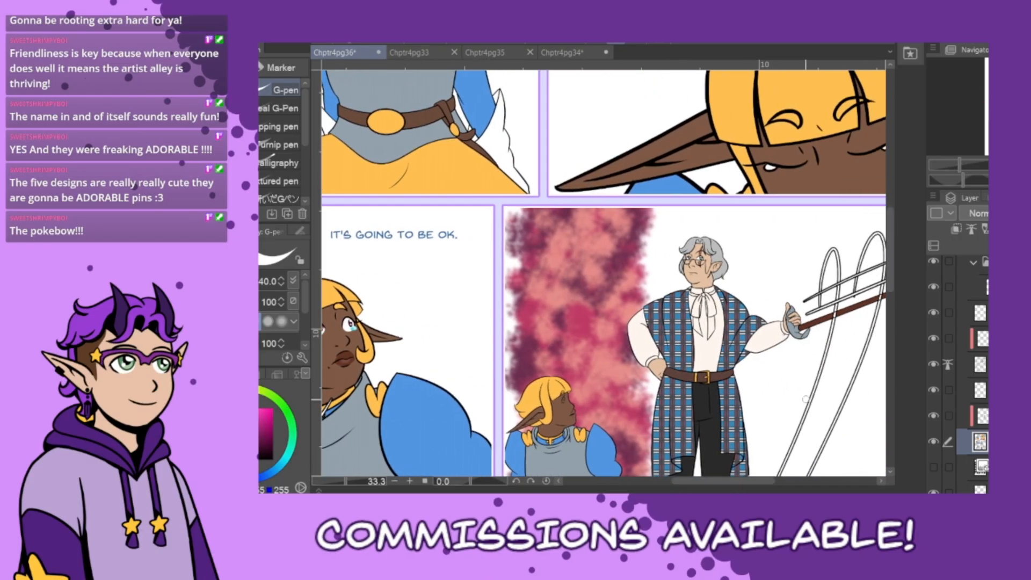
drag(889, 277, 888, 272)
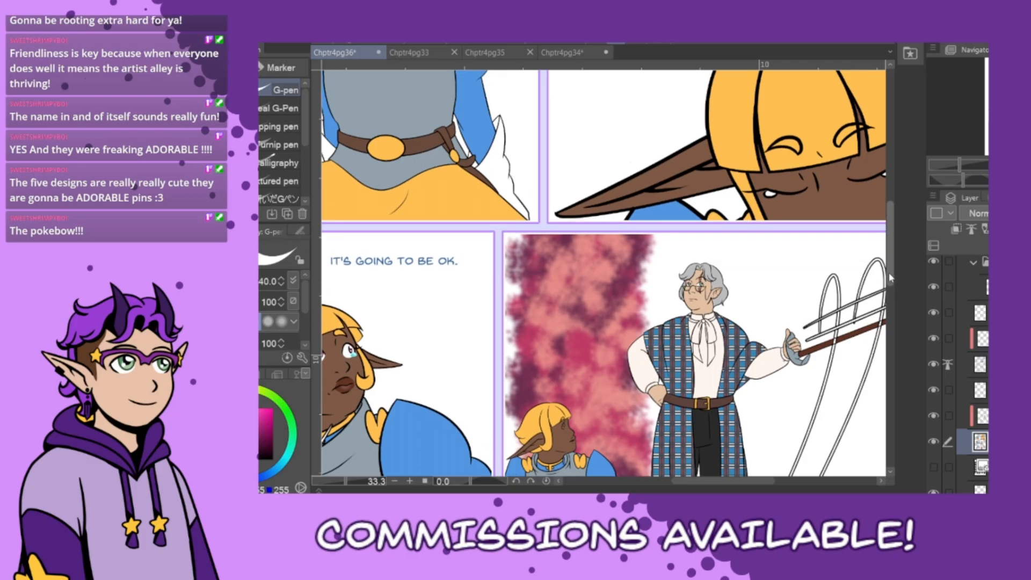
drag(704, 484, 727, 483)
click(933, 389)
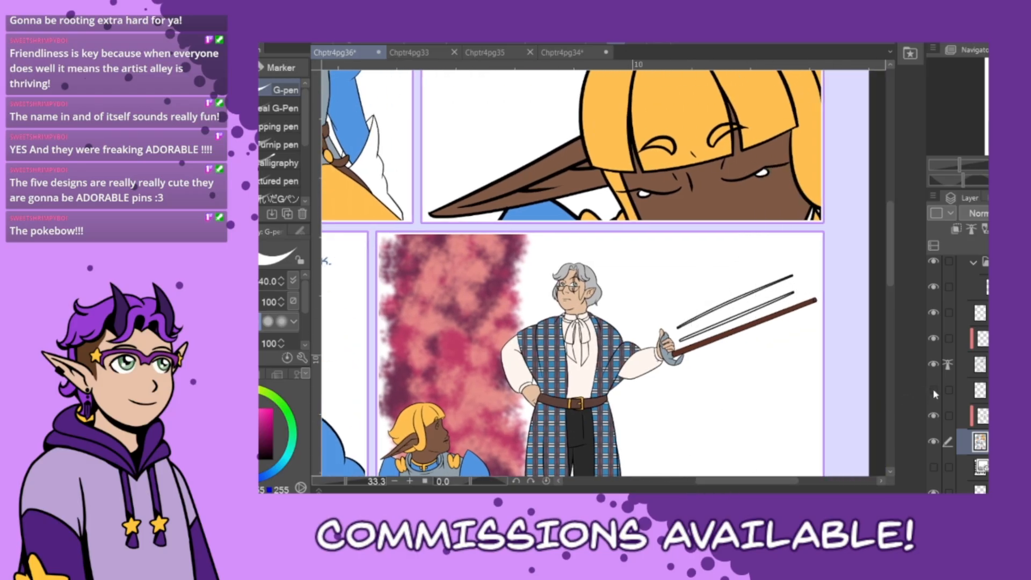
click(934, 390)
click(961, 390)
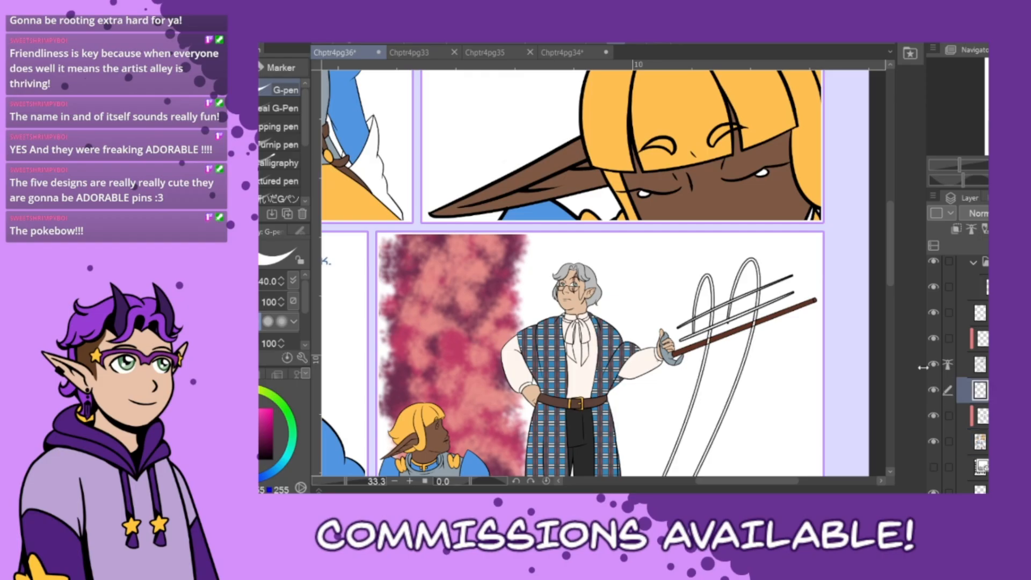
scroll(741, 320, up, 3)
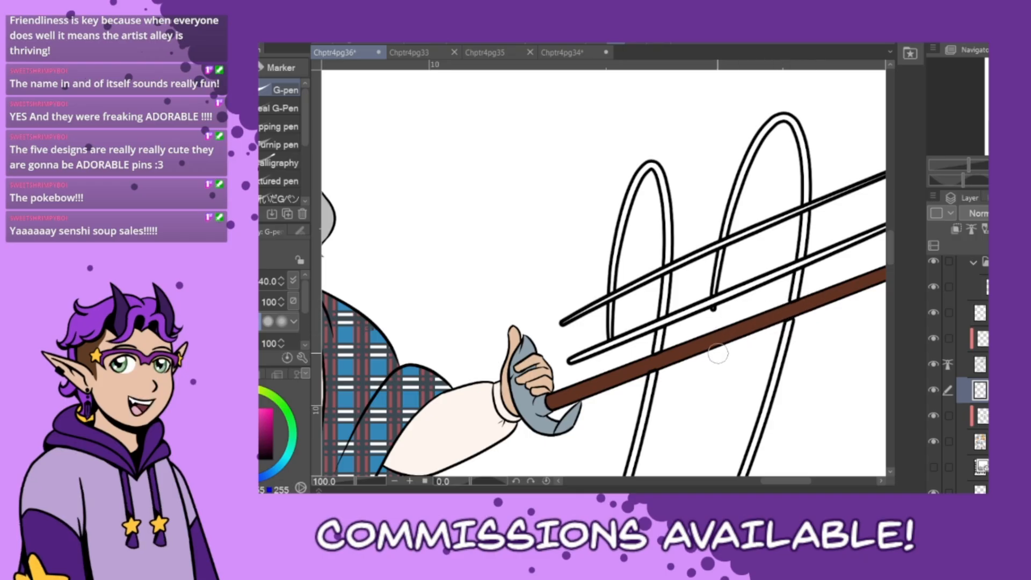
scroll(718, 353, down, 4)
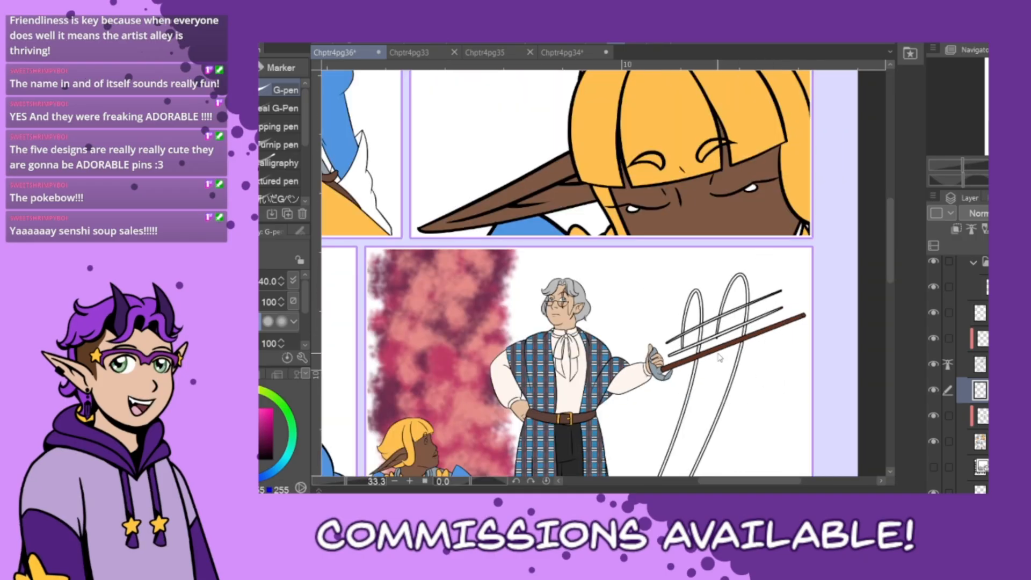
scroll(719, 357, down, 3)
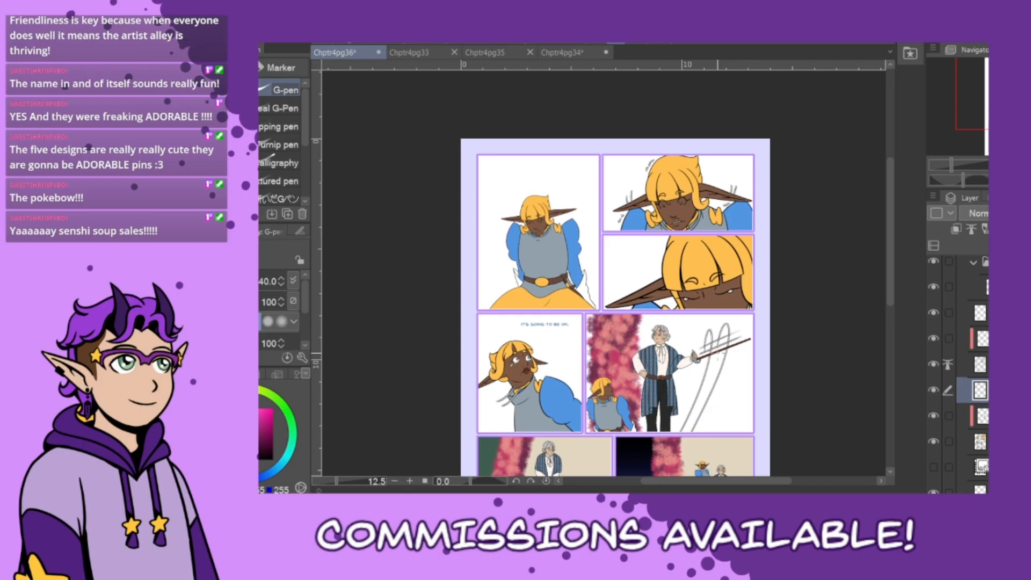
scroll(870, 274, down, 2)
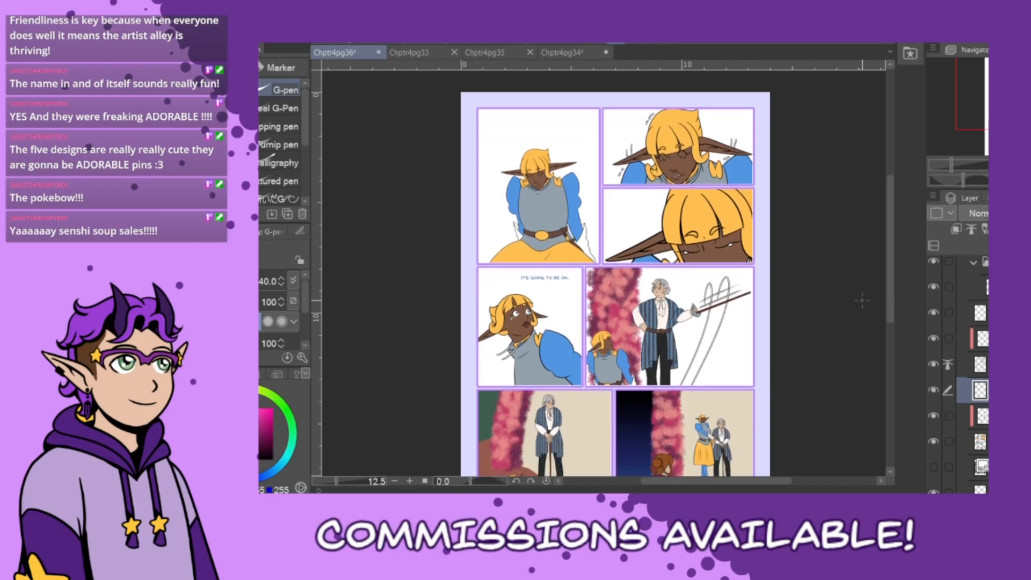
- Sample the darker and lighter cyan from the tear on the elf's cheek in the "It's going to be OK." panel
scroll(547, 301, up, 8)
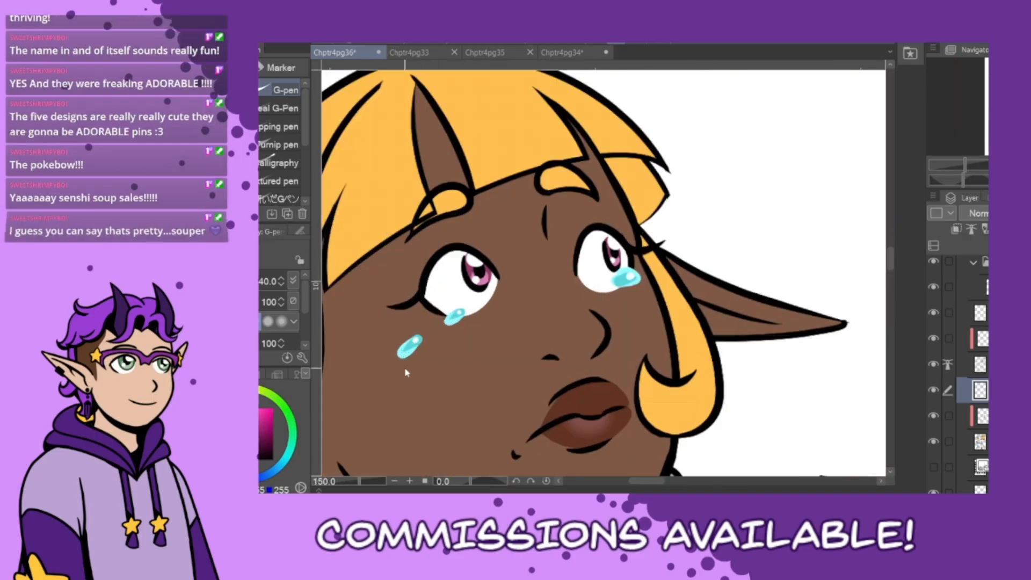
alt+click(415, 335)
alt+click(410, 345)
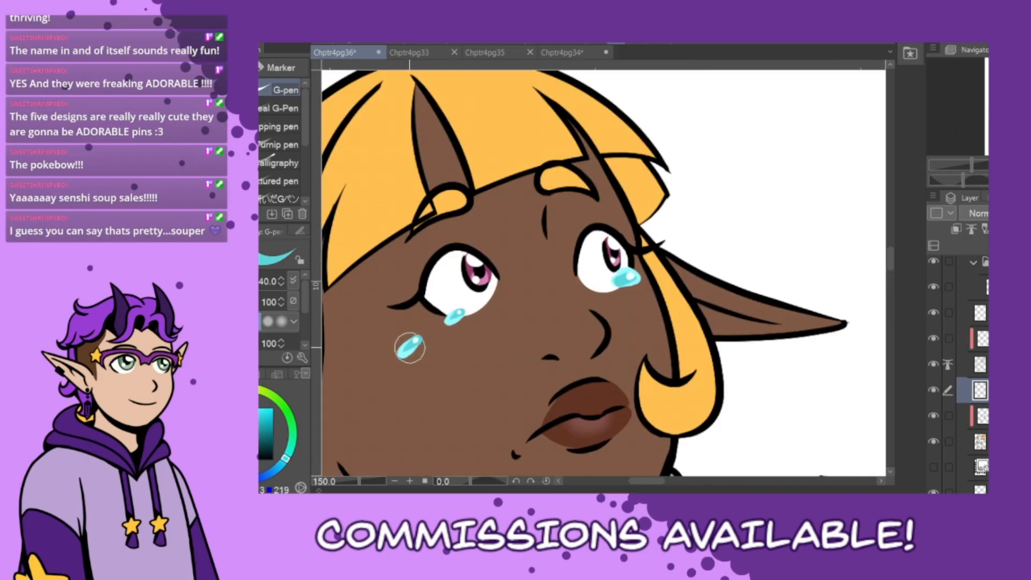
alt+click(408, 347)
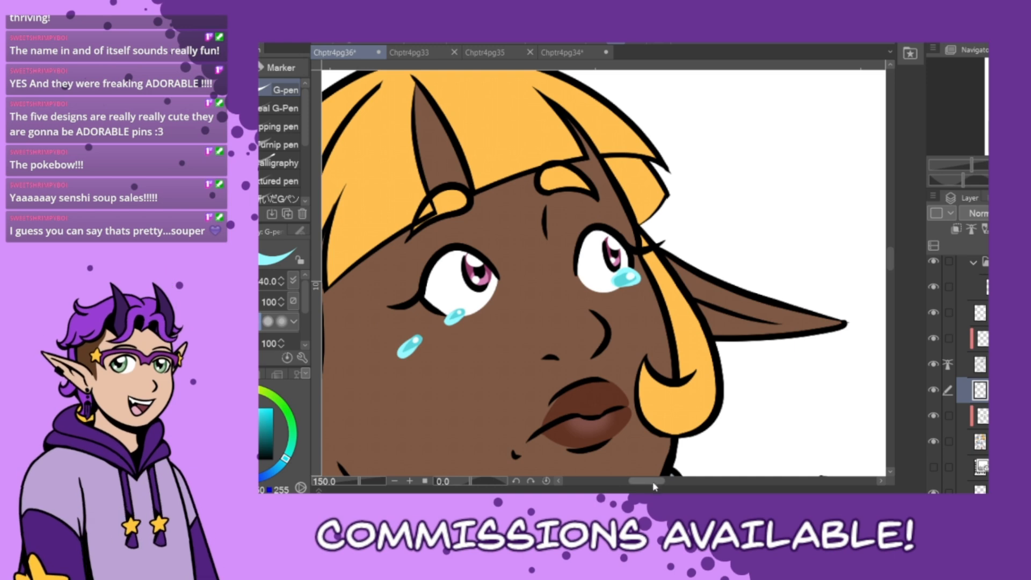
- Fill the white tears at both closed eyes in the close-up panel with the darker cyan on the flat colour layer
drag(654, 483, 724, 477)
drag(891, 263, 891, 211)
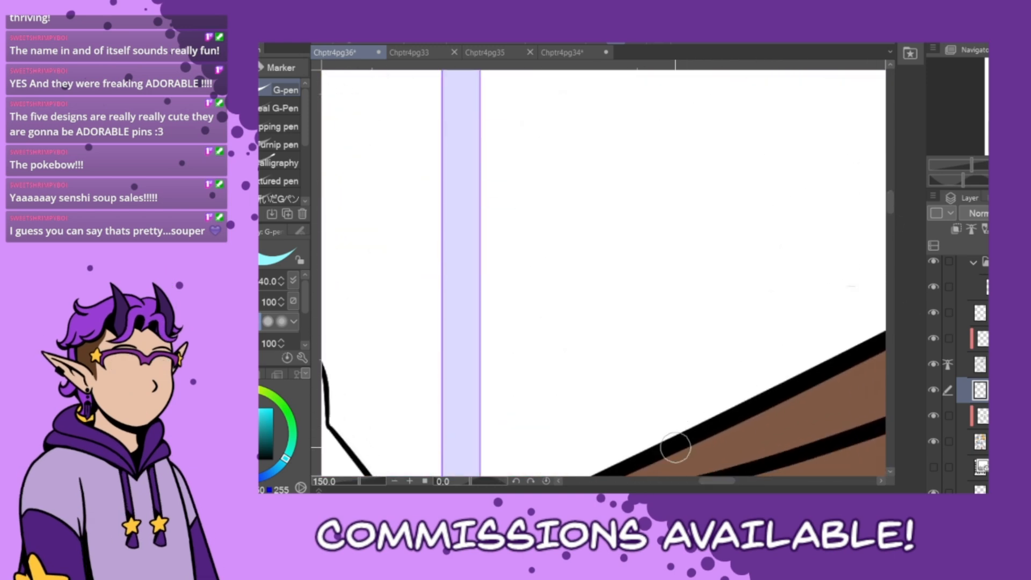
drag(722, 483, 805, 481)
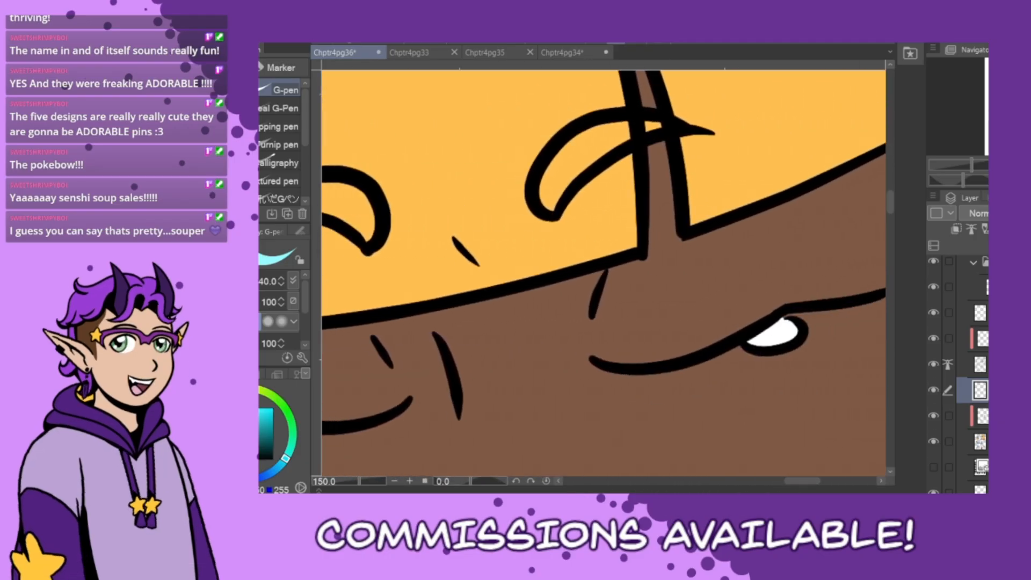
click(982, 442)
key(x)
mouse_move(785, 330)
mouse_down()
mouse_move(749, 343)
mouse_move(795, 330)
mouse_move(776, 321)
mouse_move(759, 333)
mouse_move(787, 333)
mouse_up()
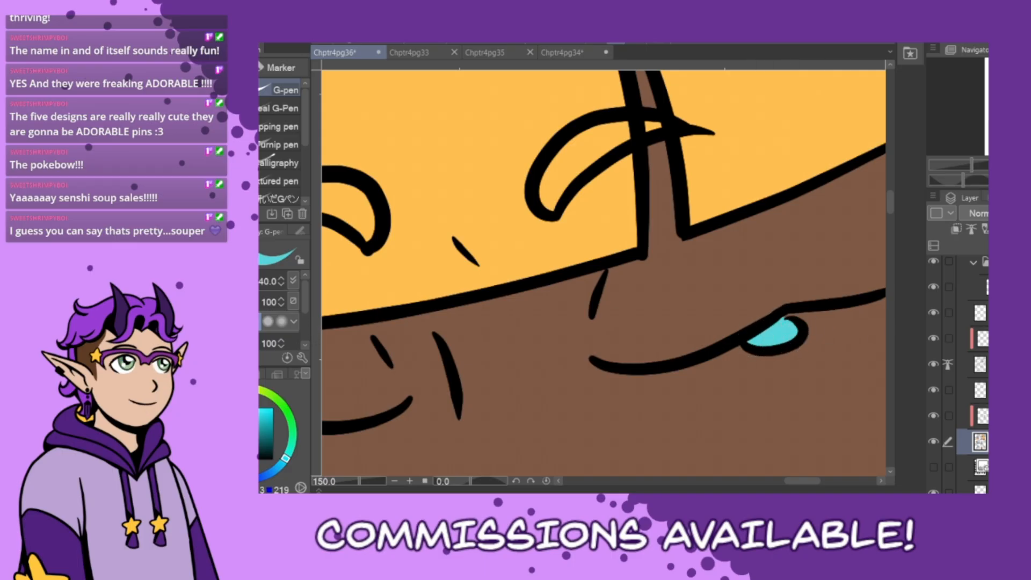
drag(790, 481, 786, 484)
mouse_move(384, 419)
mouse_down()
mouse_move(398, 438)
mouse_move(407, 423)
mouse_move(393, 427)
mouse_up()
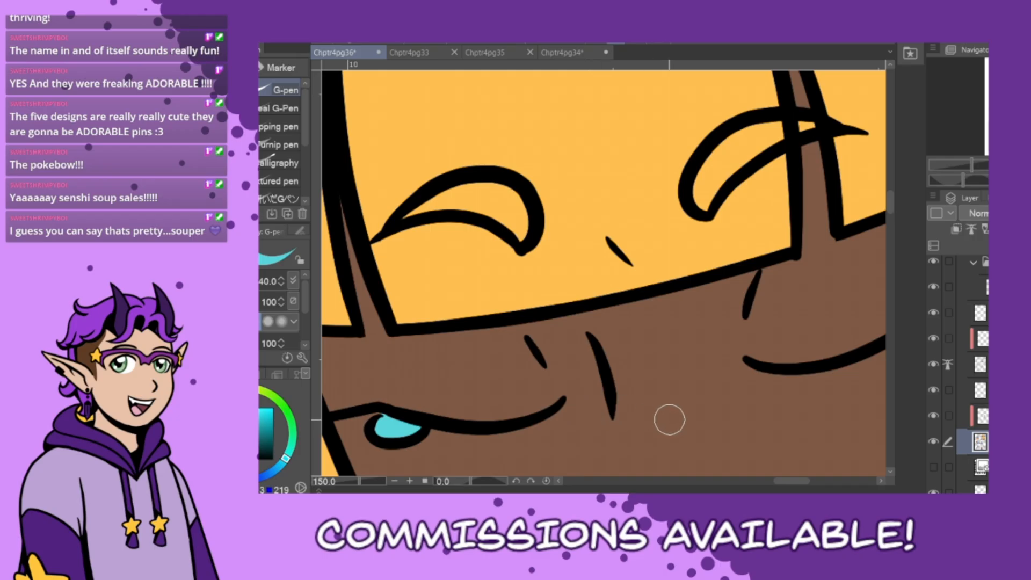
- Recolour both tear outlines in the close-up panel lighter cyan on the layer clipped to the line art, and add white shines on the flats
scroll(669, 419, down, 2)
click(981, 365)
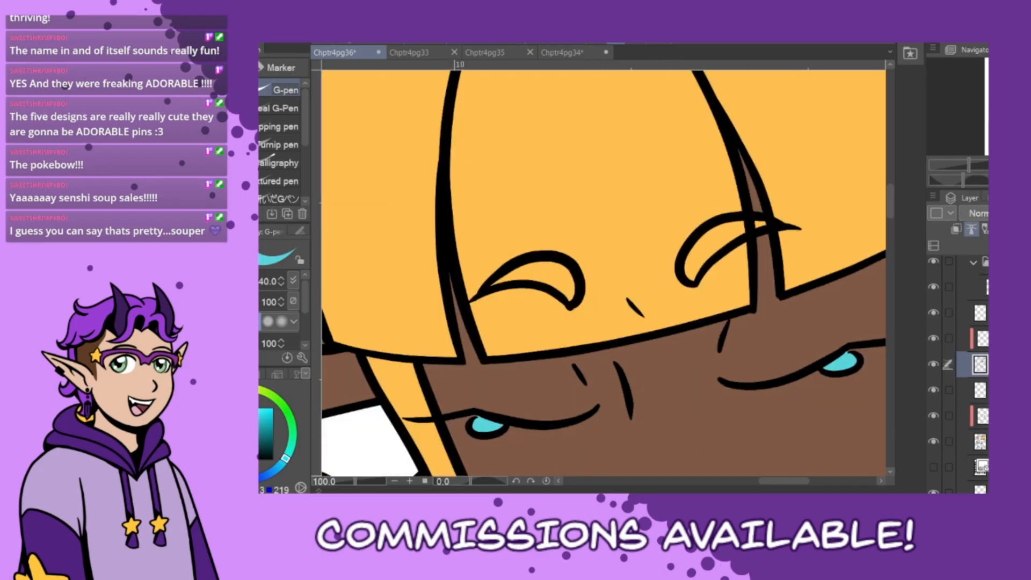
click(982, 339)
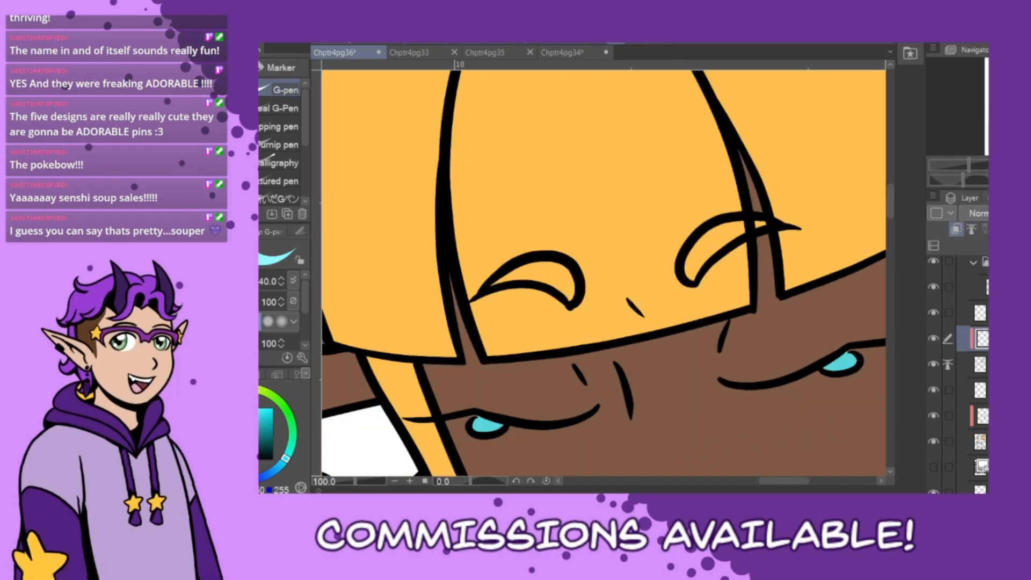
drag(824, 372, 832, 368)
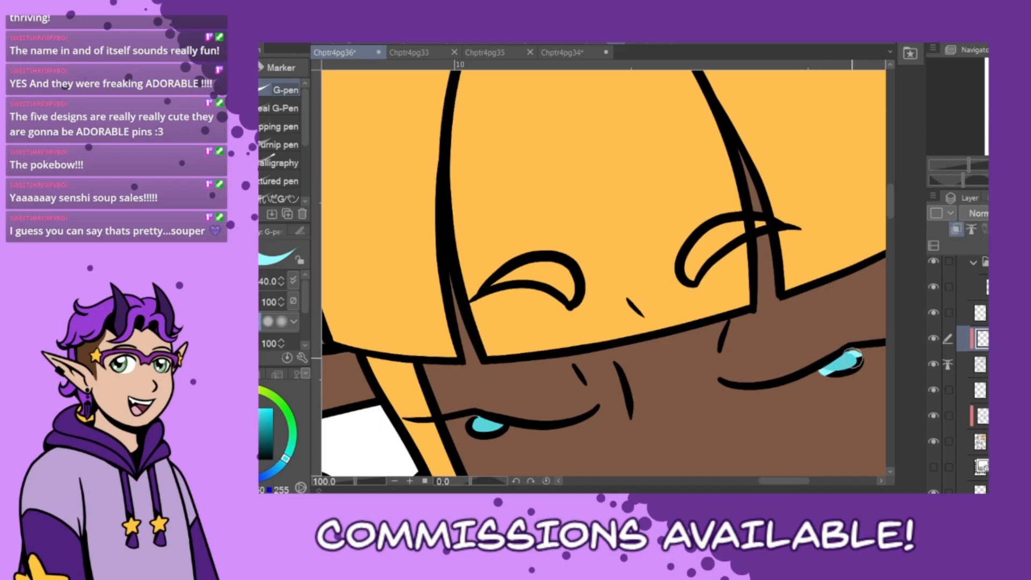
drag(852, 358, 838, 377)
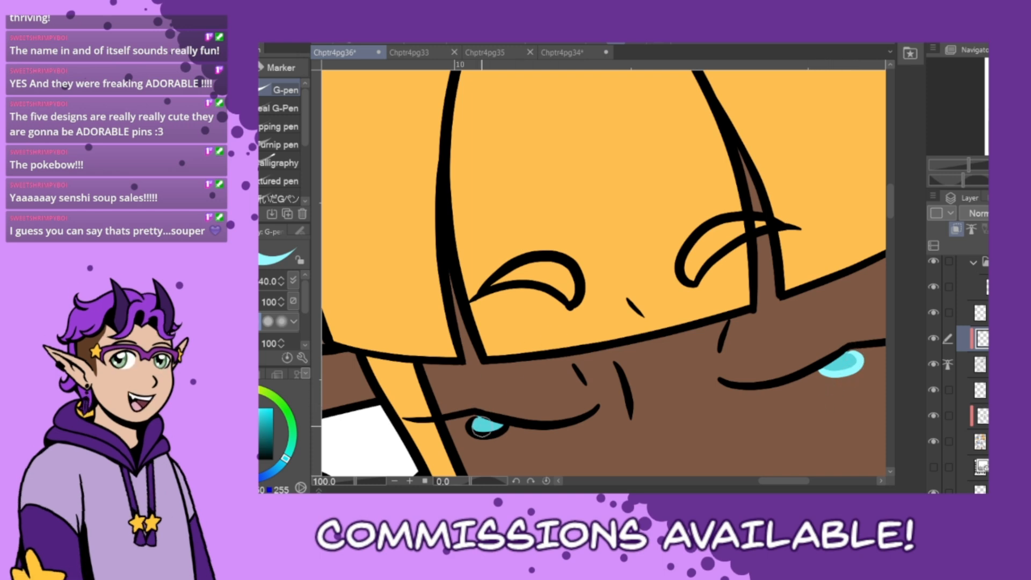
drag(476, 423, 507, 431)
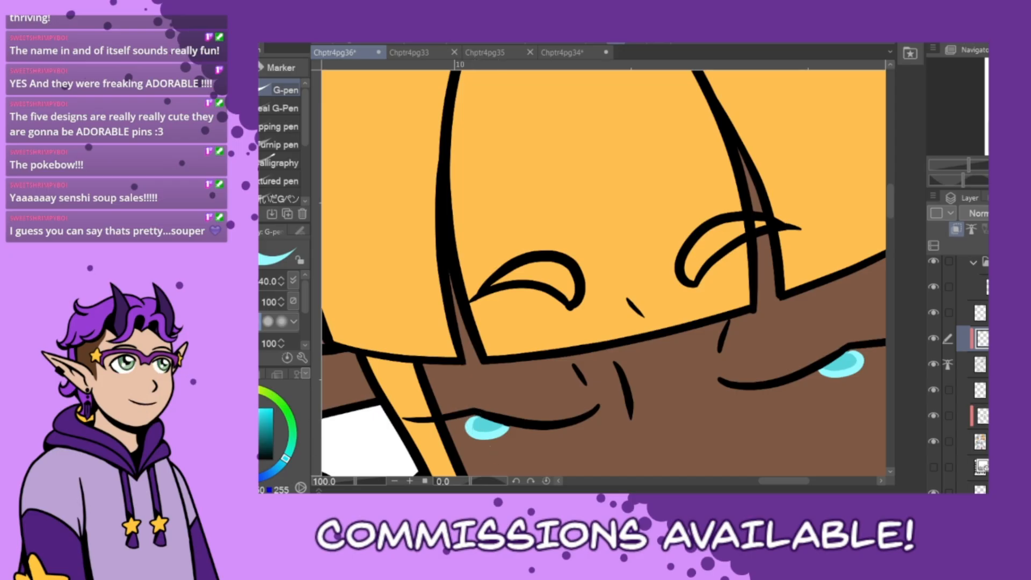
click(980, 442)
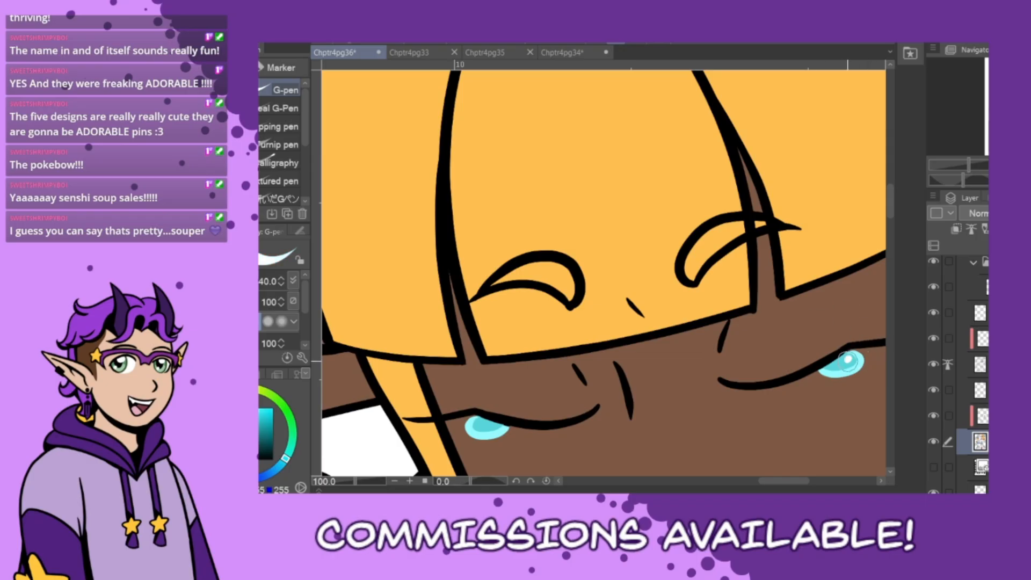
click(479, 425)
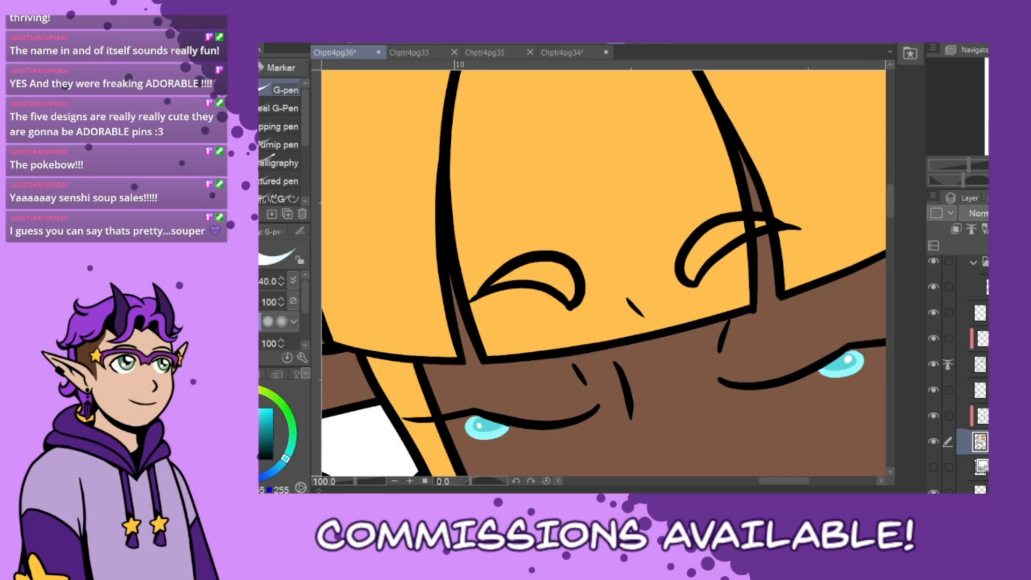
- Fill the white of the elf's wide-open eye beneath the hair parting in the panel above the close-up, on the flat colour layer
scroll(715, 429, down, 1)
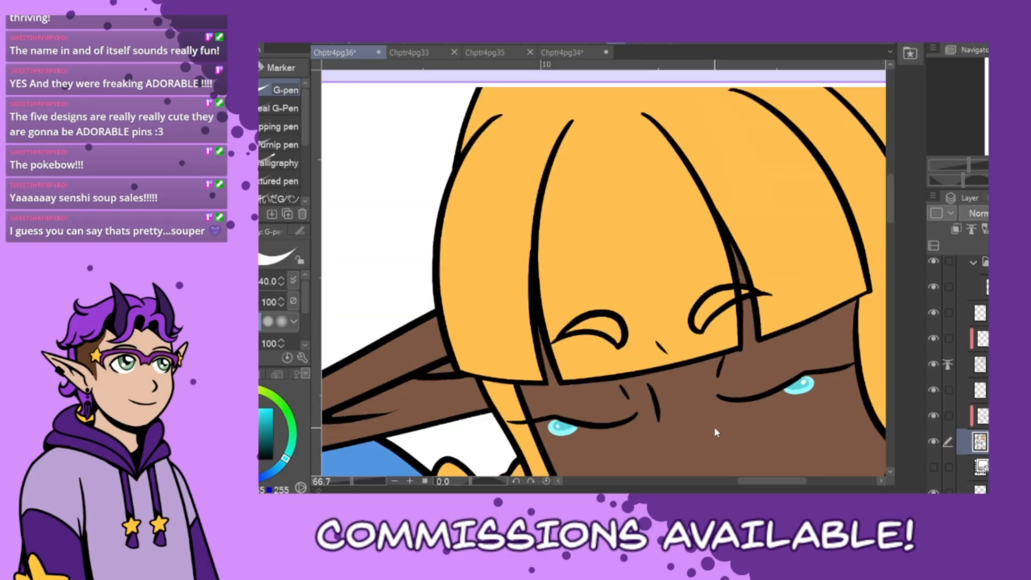
scroll(716, 433, down, 2)
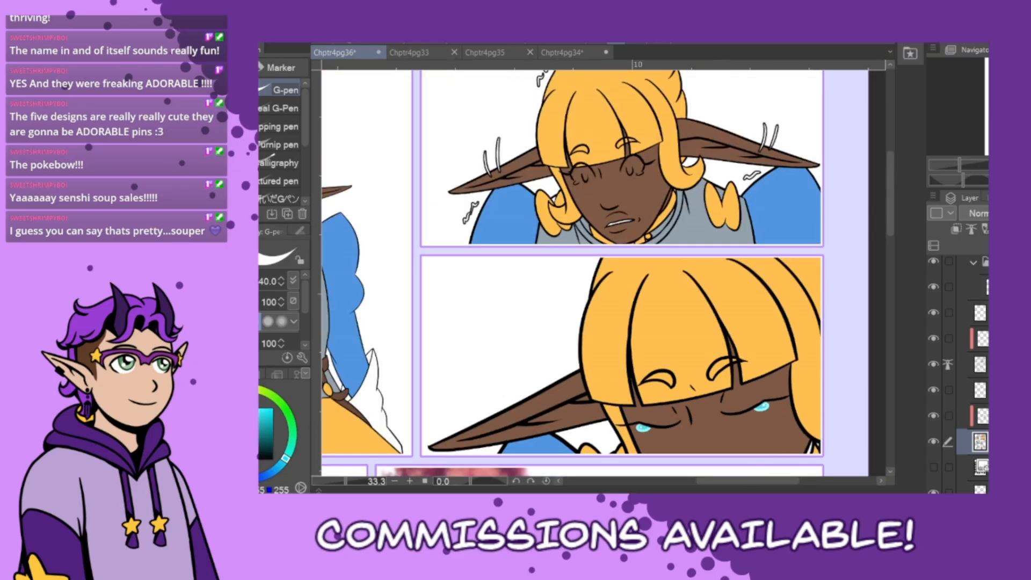
drag(750, 483, 738, 485)
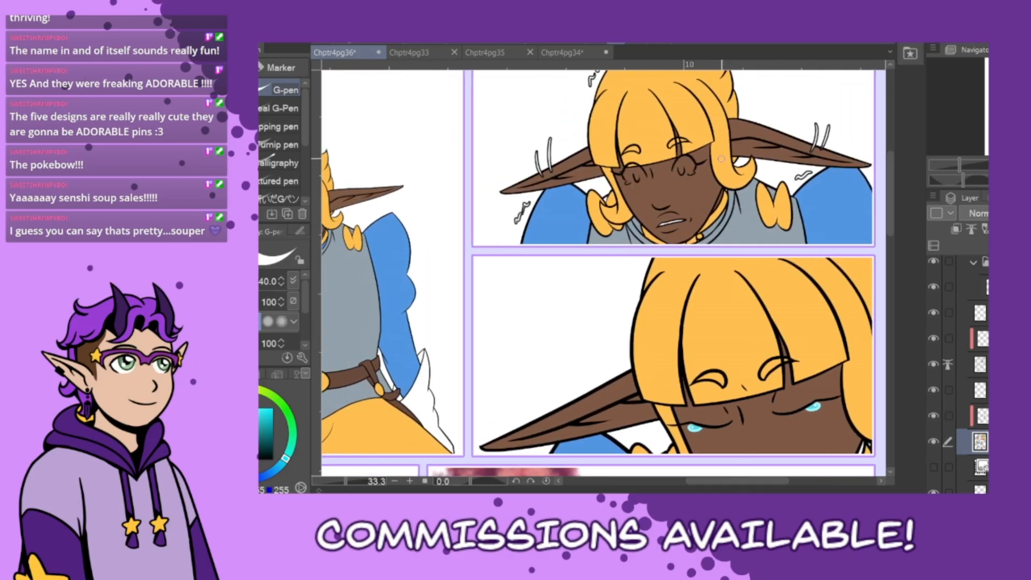
scroll(696, 121, up, 3)
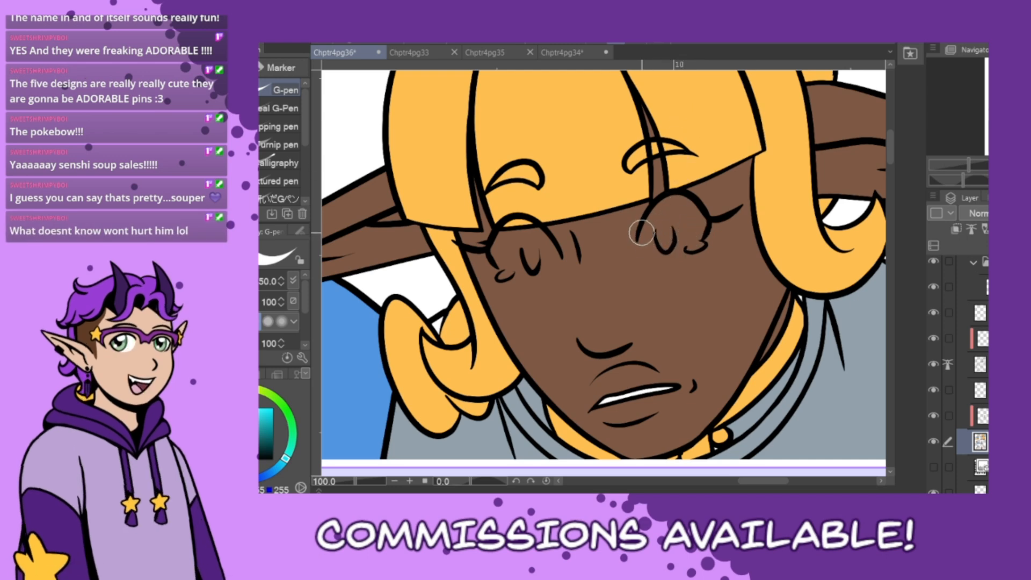
mouse_move(643, 233)
mouse_down()
mouse_move(664, 253)
mouse_move(696, 235)
mouse_move(705, 216)
mouse_move(685, 242)
mouse_move(706, 222)
mouse_move(701, 236)
mouse_move(677, 245)
mouse_move(641, 231)
mouse_move(647, 246)
mouse_move(688, 247)
mouse_move(705, 221)
mouse_move(679, 232)
mouse_move(706, 215)
mouse_move(676, 198)
mouse_move(644, 234)
mouse_move(652, 242)
mouse_move(695, 228)
mouse_move(698, 214)
mouse_move(678, 205)
mouse_move(653, 233)
mouse_move(663, 240)
mouse_move(694, 219)
mouse_move(669, 232)
mouse_up()
key(ctrl+z)
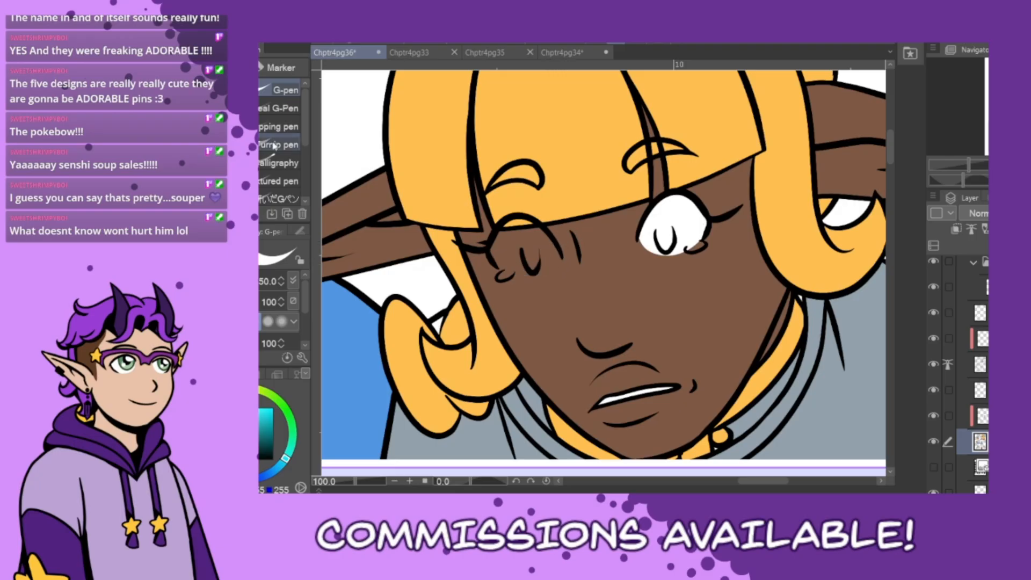
- Select the short stray vector line at the outer corner of the elf's other eye on the line-art layer and delete it
key(o)
click(485, 244)
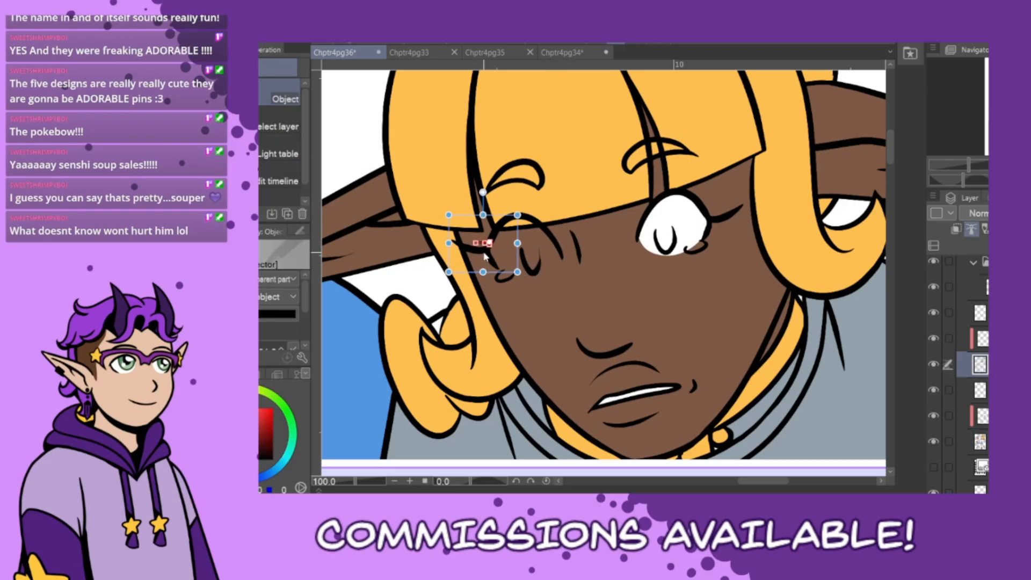
key(Delete)
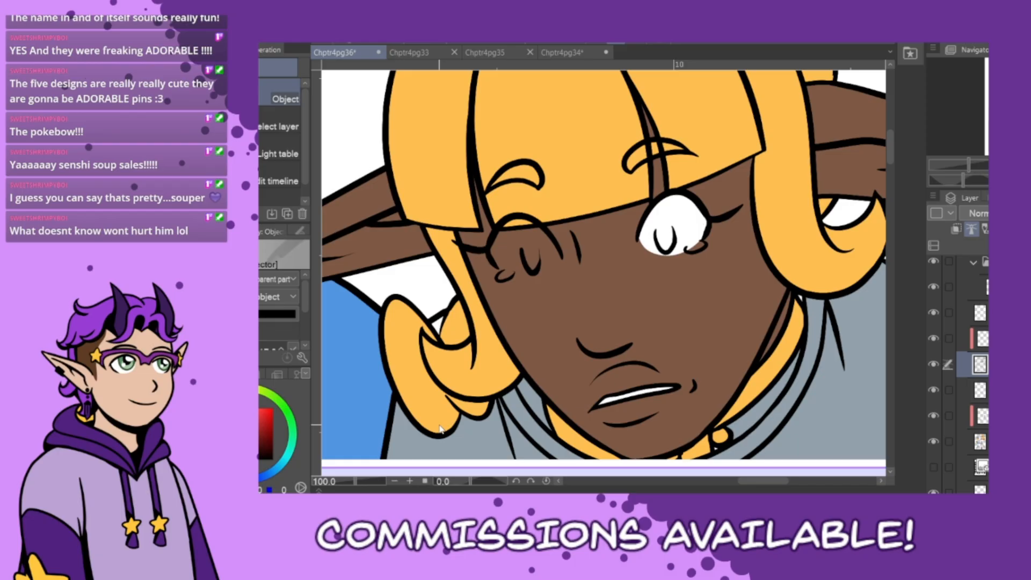
- Fill the white of the elf's other eye with the G-pen on the flat colour layer, redoing strokes to stay inside the outline
click(980, 441)
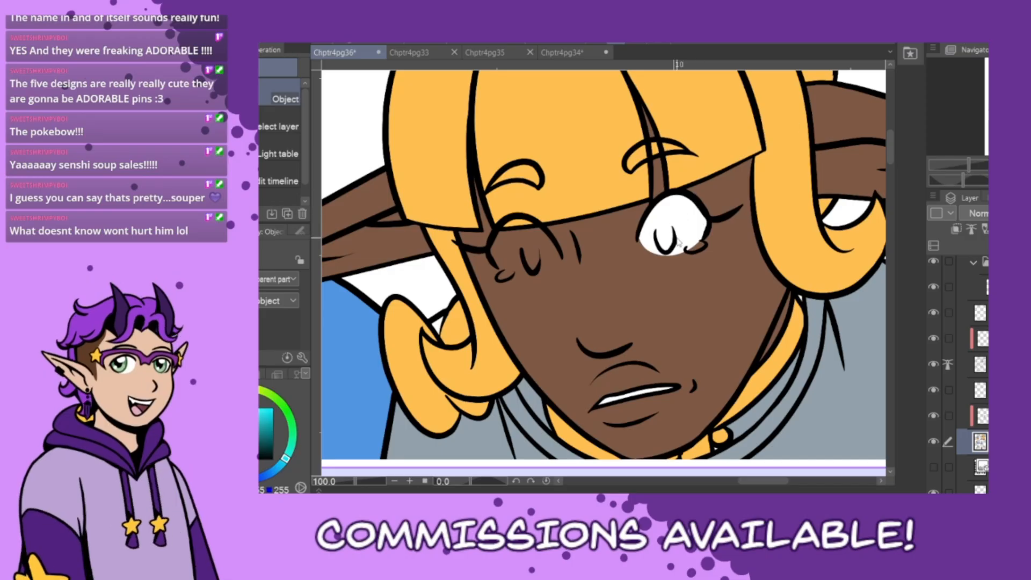
key(p)
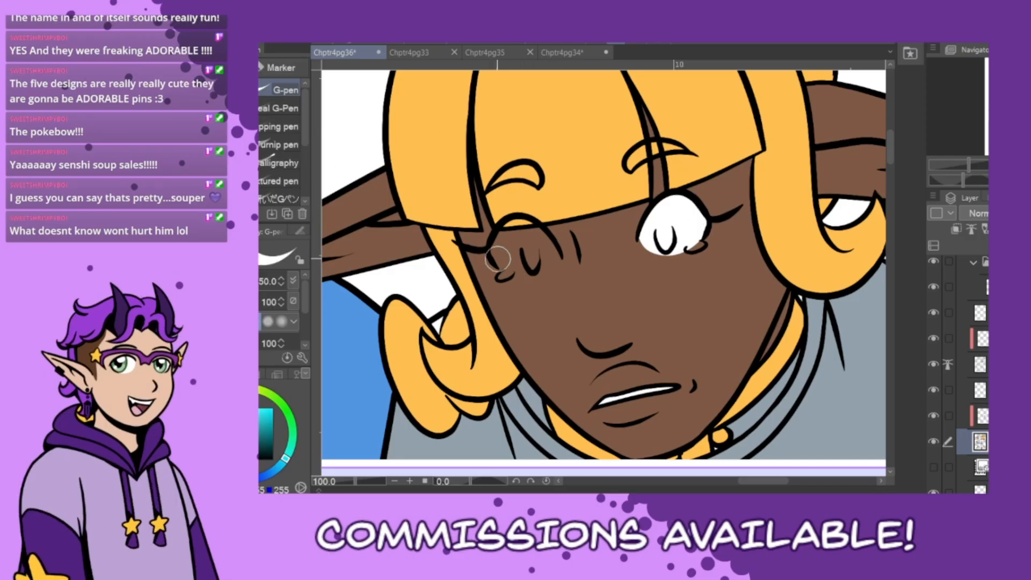
mouse_move(497, 258)
mouse_down()
mouse_move(513, 273)
mouse_move(559, 251)
mouse_up()
key(ctrl+z)
mouse_move(493, 251)
mouse_down()
mouse_move(520, 270)
mouse_move(556, 248)
mouse_move(494, 252)
mouse_move(525, 272)
mouse_move(556, 251)
mouse_up()
key(ctrl+z)
key(ctrl+z)
mouse_move(492, 251)
mouse_down()
mouse_move(519, 274)
mouse_move(563, 244)
mouse_up()
key(ctrl+z)
mouse_move(492, 250)
mouse_down()
mouse_move(532, 275)
mouse_move(559, 249)
mouse_up()
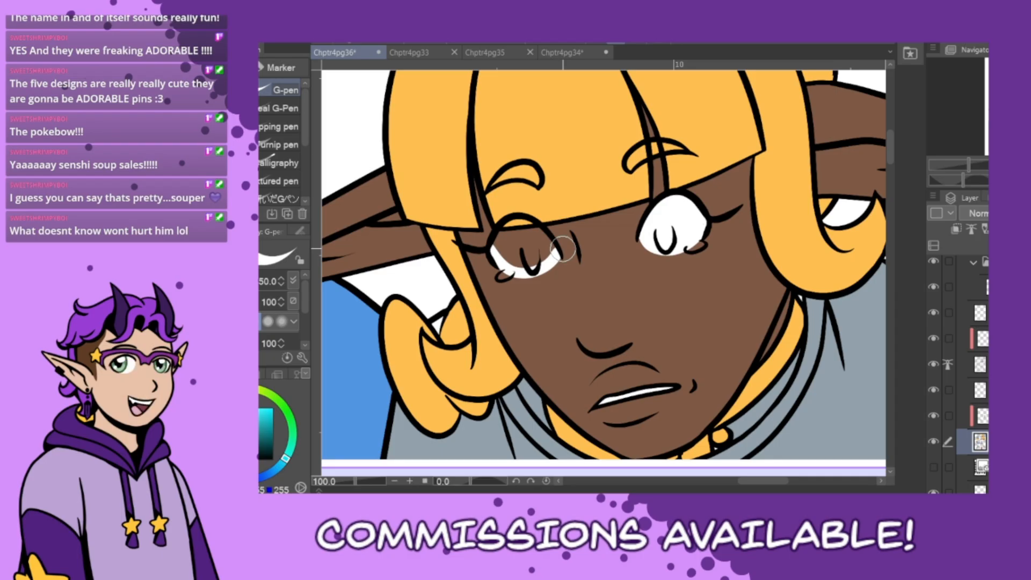
mouse_move(551, 251)
mouse_down()
mouse_move(532, 231)
mouse_move(551, 250)
mouse_move(544, 231)
mouse_move(552, 253)
mouse_move(540, 229)
mouse_move(496, 239)
mouse_move(504, 261)
mouse_move(525, 265)
mouse_move(546, 250)
mouse_move(516, 236)
mouse_move(500, 248)
mouse_move(546, 250)
mouse_move(510, 243)
mouse_up()
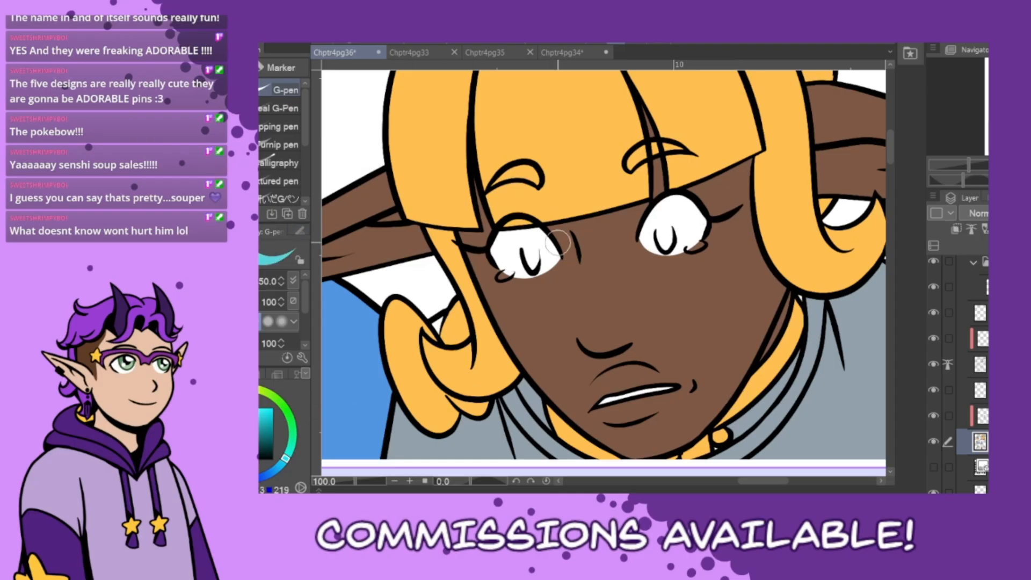
- Fill both tears with the darker cyan on the flat colour layer and recolour their outlines lighter cyan on the layer clipped to the line art
drag(512, 271, 498, 278)
drag(691, 247, 701, 245)
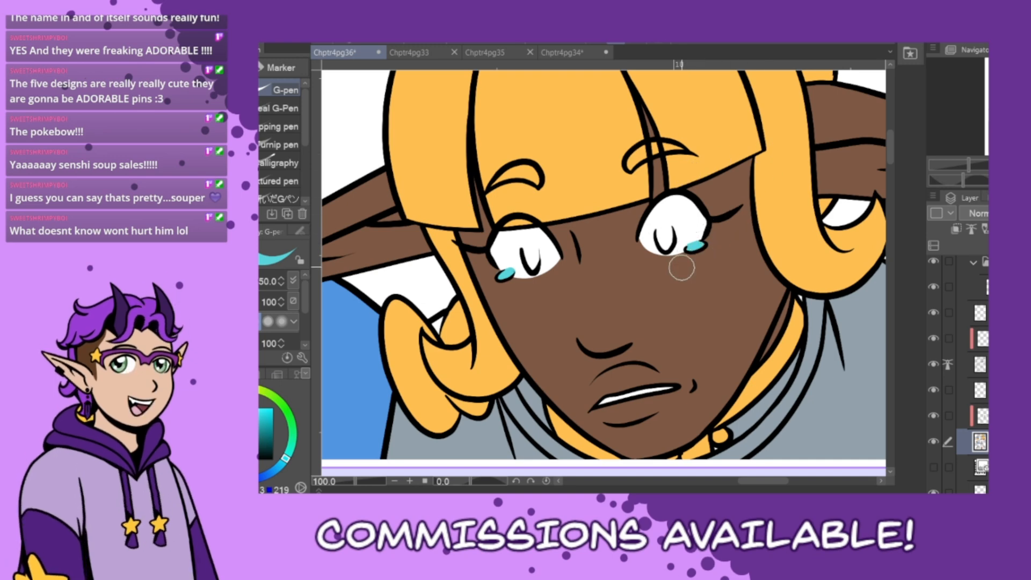
click(982, 338)
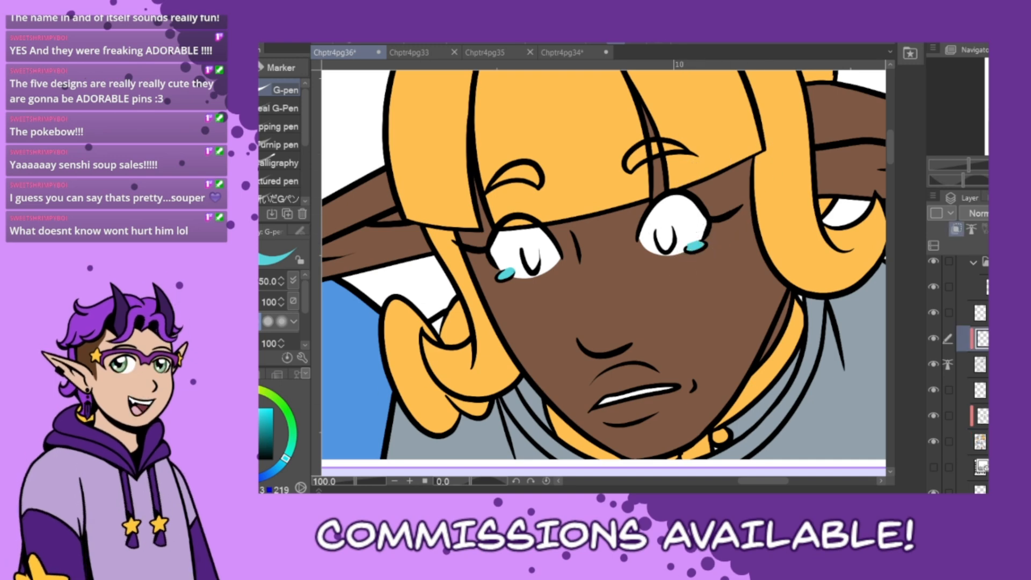
click(263, 376)
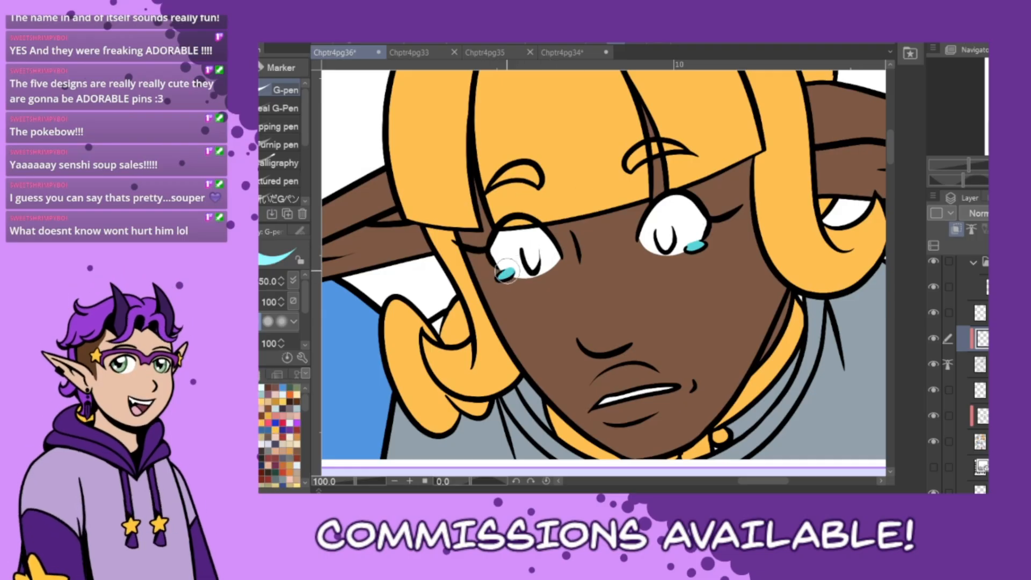
drag(507, 271, 502, 279)
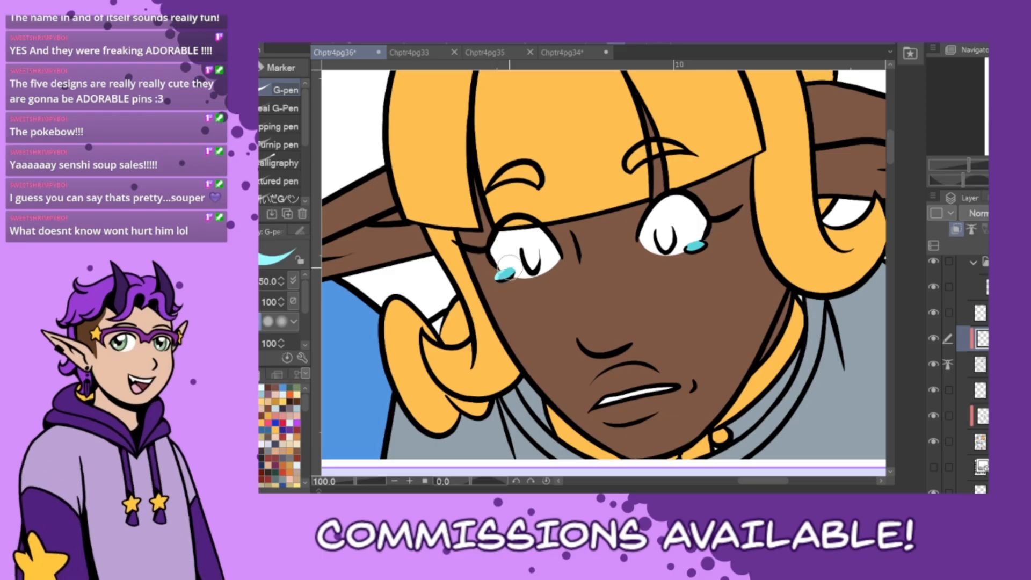
mouse_move(688, 250)
mouse_down()
mouse_move(704, 246)
mouse_move(696, 241)
mouse_up()
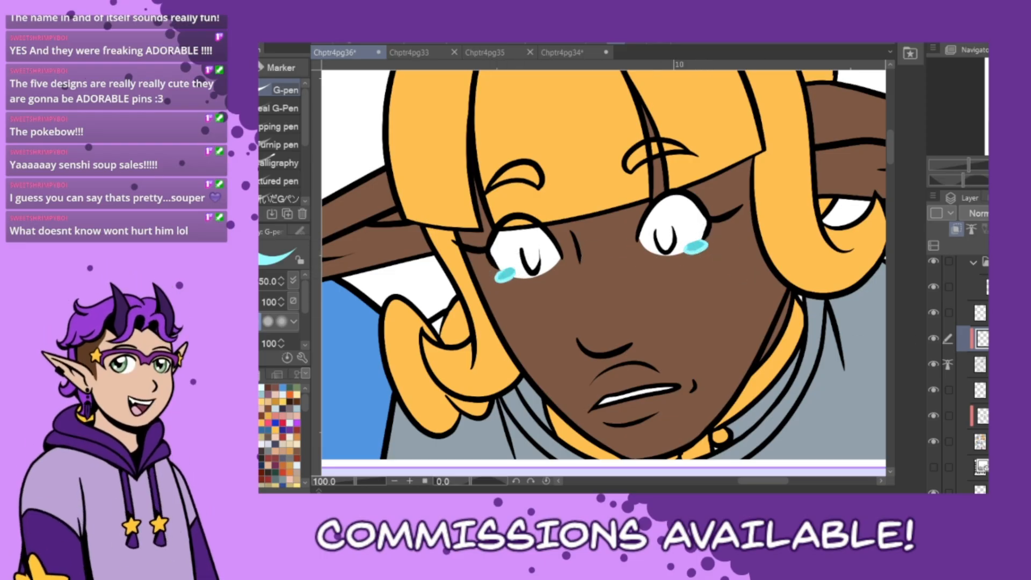
- Add a new layer clipped to the flat colours and paint both of the elf's irises dark magenta on it
click(980, 441)
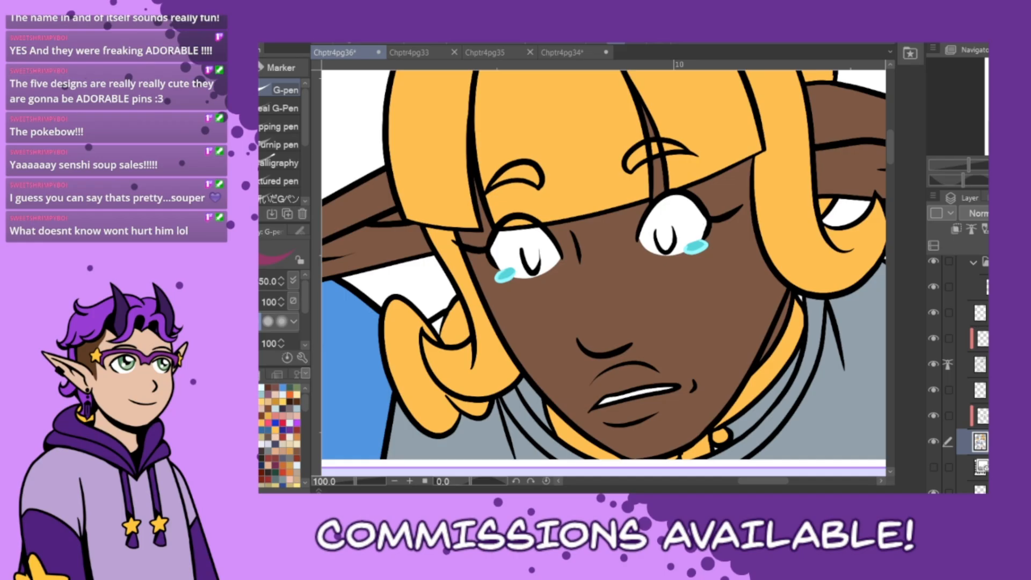
key(ctrl+shift+n)
click(956, 230)
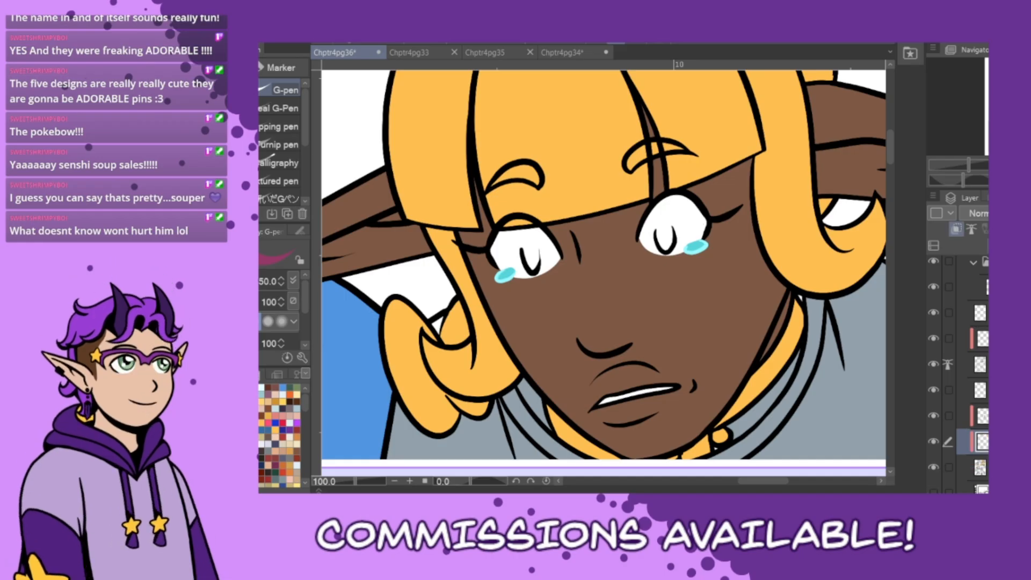
mouse_move(666, 212)
mouse_down()
mouse_move(665, 249)
mouse_move(666, 231)
mouse_up()
key(ctrl+z)
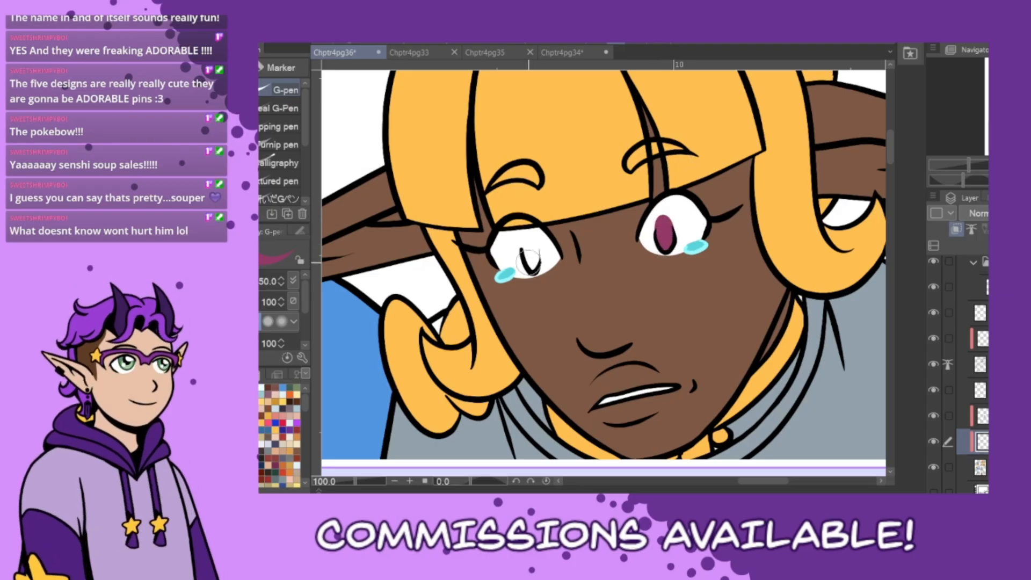
drag(527, 261, 530, 221)
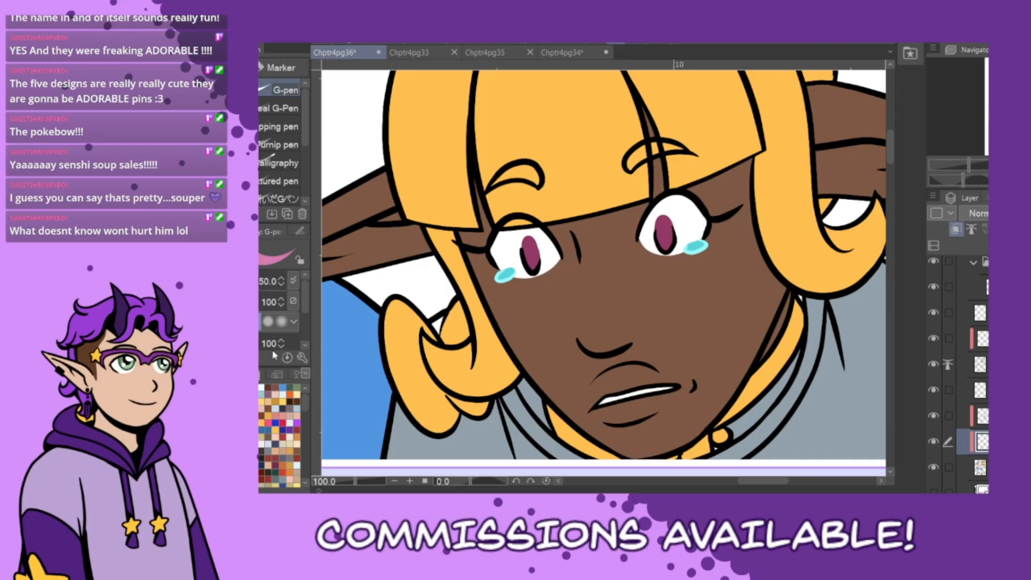
- Paint the lower half of both irises lighter pink and smooth the two tones into a gradient with the Blend tool
drag(523, 261, 557, 253)
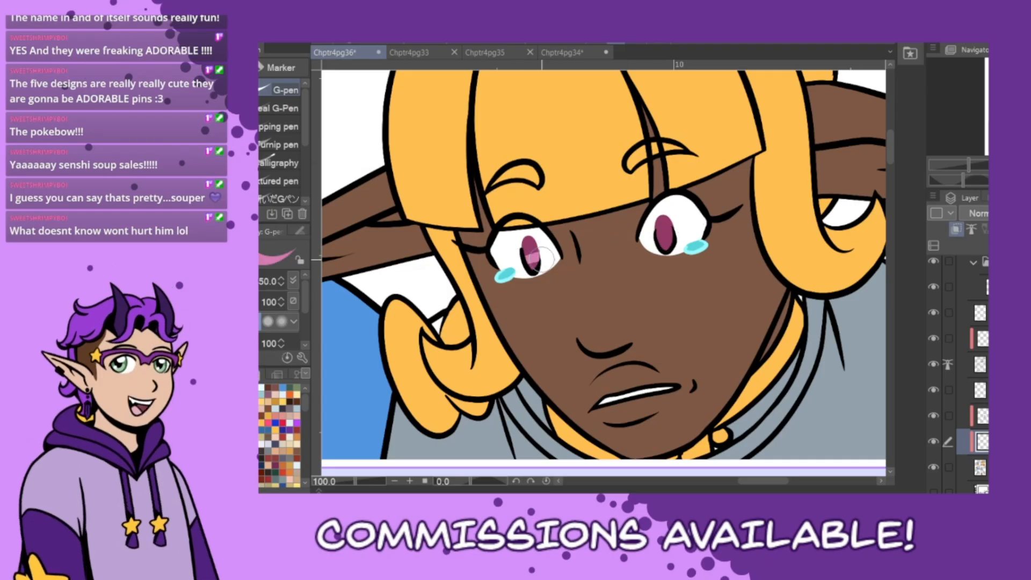
drag(663, 242, 685, 234)
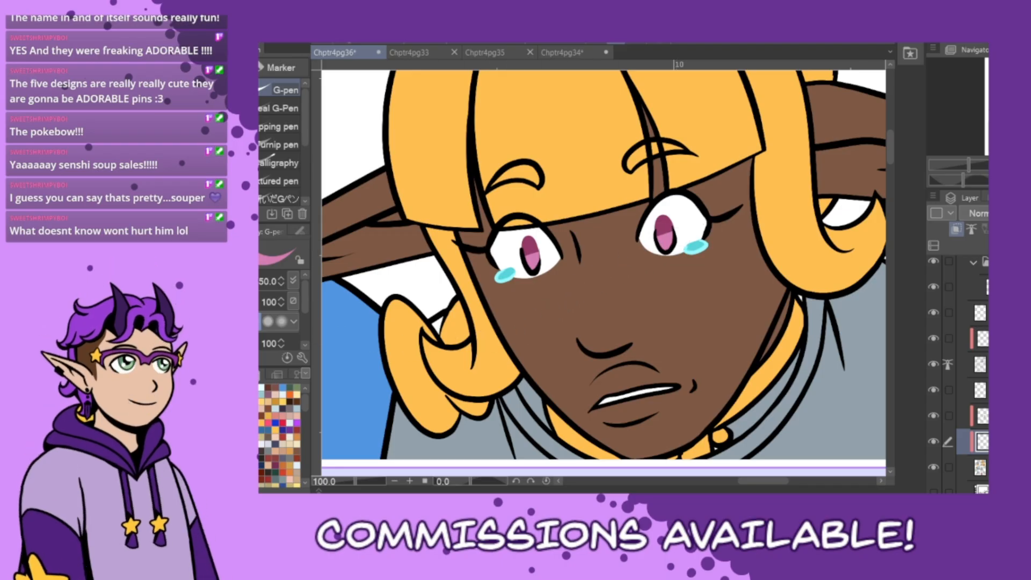
key(j)
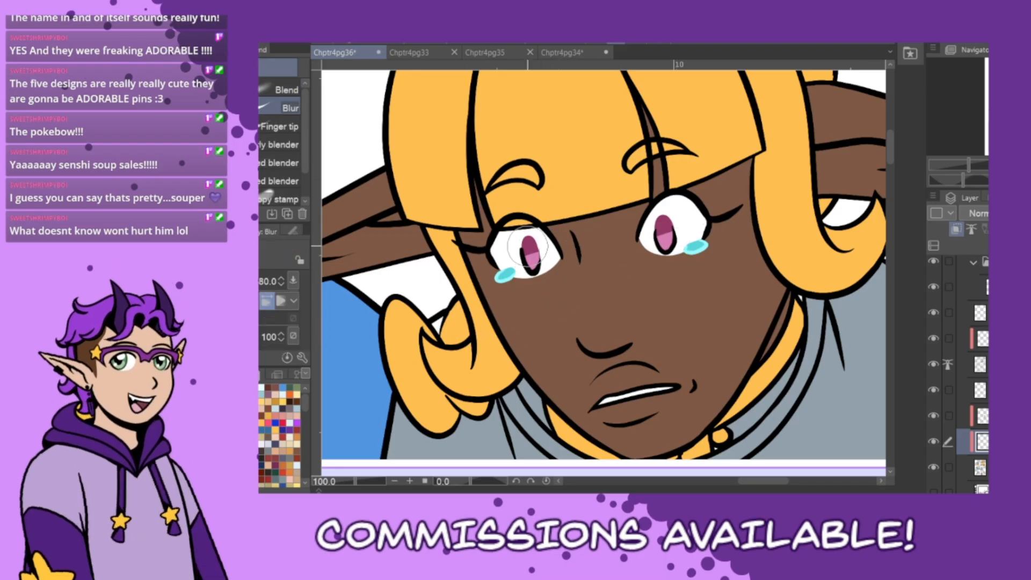
click(286, 89)
key(bracketleft)
key(bracketleft)
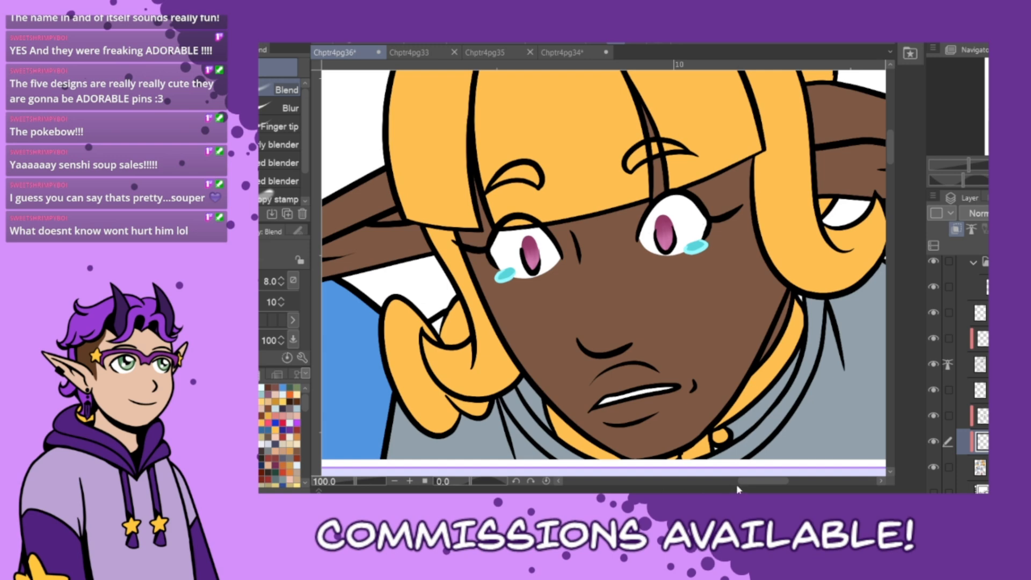
- On the flat colour layer, fill the white of the elf's right-hand eye in the next panel with the G-pen at size 20
drag(737, 486, 652, 487)
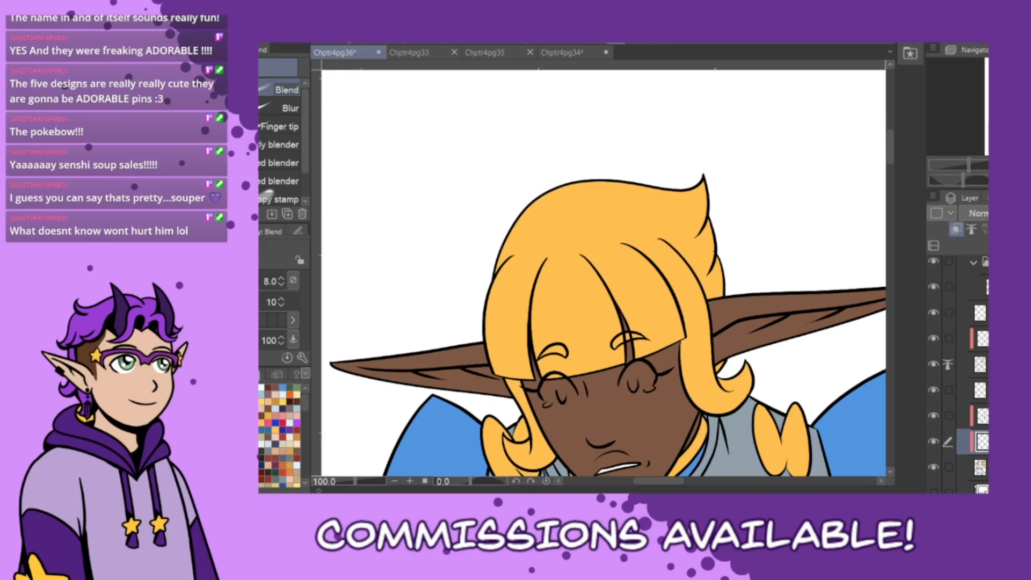
click(980, 467)
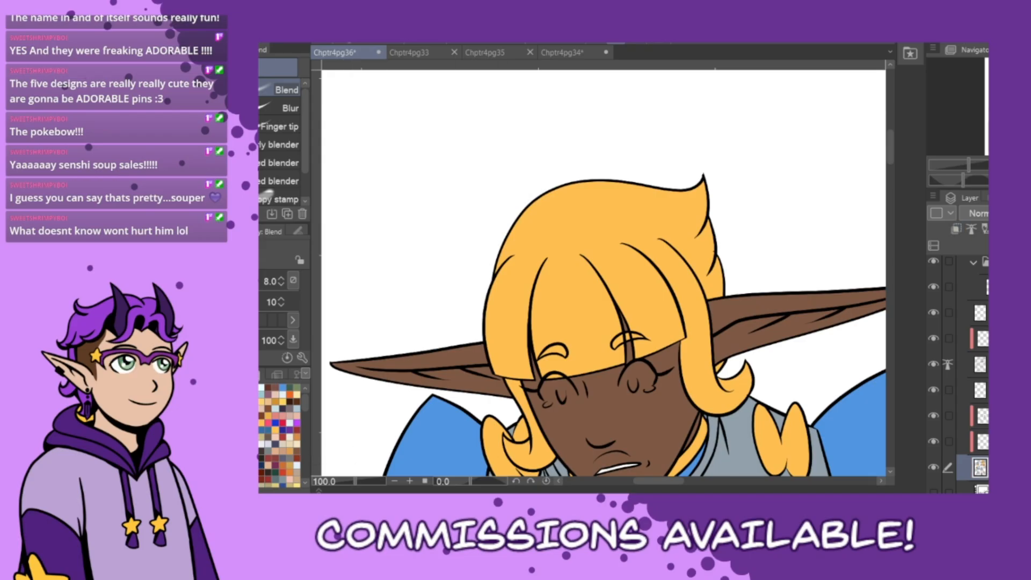
scroll(636, 410, up, 4)
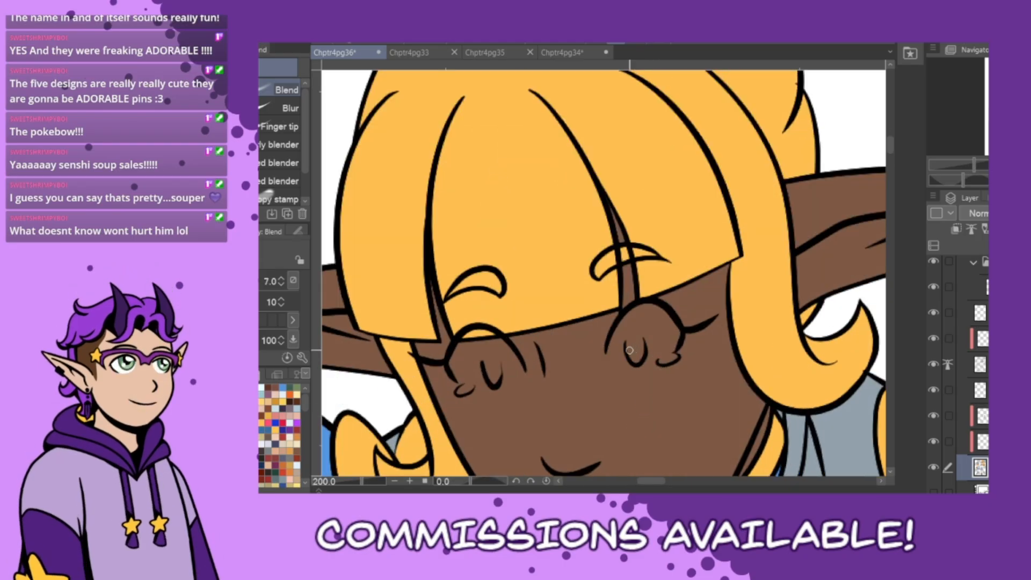
key(bracketright)
key(p)
key(bracketleft)
key(bracketleft)
key(bracketleft)
key(bracketleft)
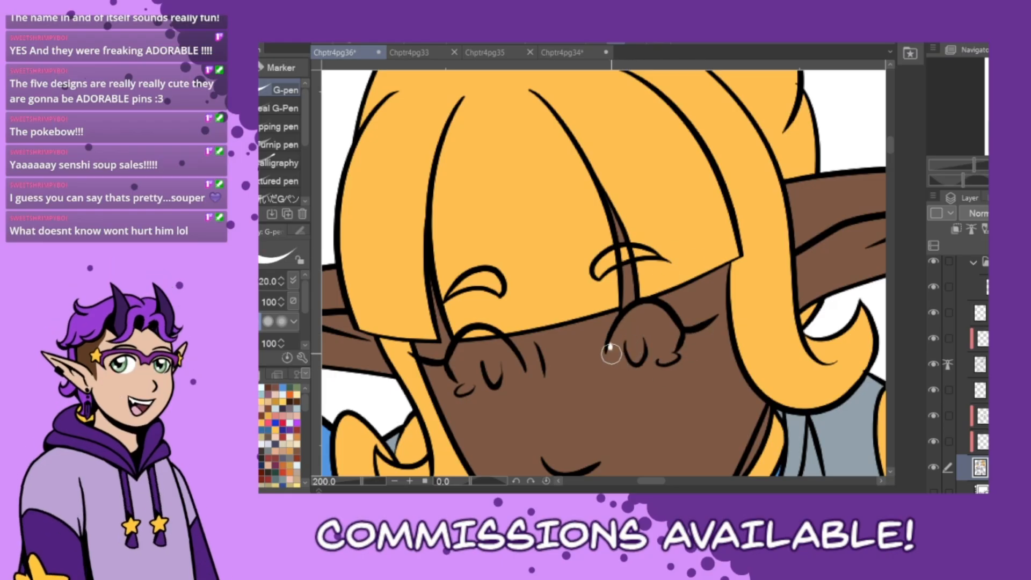
mouse_move(610, 341)
mouse_down()
mouse_move(657, 363)
mouse_move(680, 336)
mouse_move(668, 351)
mouse_move(666, 315)
mouse_move(628, 313)
mouse_move(617, 352)
mouse_move(630, 359)
mouse_move(668, 349)
mouse_move(668, 320)
mouse_move(647, 312)
mouse_move(620, 345)
mouse_move(638, 354)
mouse_move(664, 342)
mouse_move(670, 328)
mouse_move(656, 318)
mouse_move(626, 335)
mouse_move(656, 312)
mouse_move(628, 323)
mouse_move(629, 343)
mouse_move(658, 338)
mouse_move(660, 327)
mouse_move(636, 330)
mouse_move(630, 349)
mouse_move(665, 334)
mouse_move(638, 343)
mouse_up()
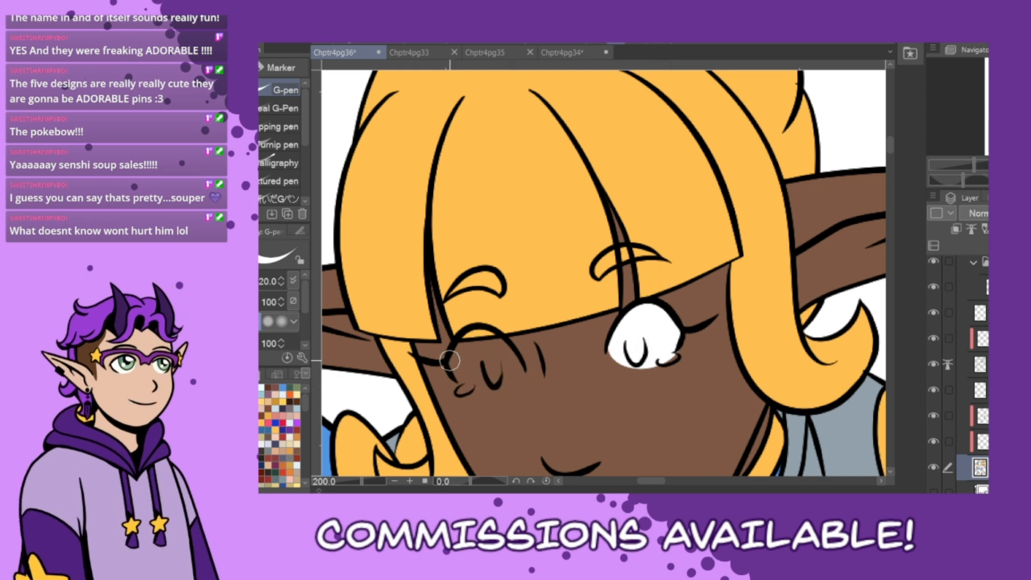
- Fill the white of the elf's left-hand eye, undoing the first strokes, repainting them and enlarging the G-pen to 25
mouse_move(450, 360)
mouse_down()
mouse_move(480, 389)
mouse_move(521, 370)
mouse_move(467, 386)
mouse_move(498, 390)
mouse_move(519, 377)
mouse_move(520, 347)
mouse_up()
key(ctrl+z)
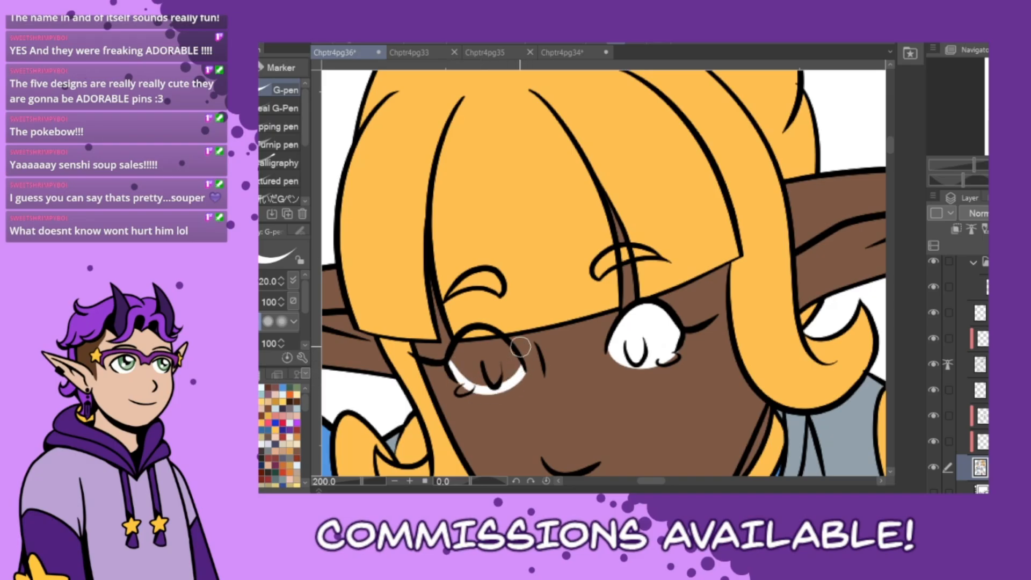
key(ctrl+z)
mouse_move(450, 362)
mouse_down()
mouse_move(505, 388)
mouse_move(522, 346)
mouse_move(516, 365)
mouse_move(497, 340)
mouse_move(455, 348)
mouse_move(457, 374)
mouse_move(504, 379)
mouse_move(515, 366)
mouse_move(501, 381)
mouse_move(515, 357)
mouse_move(519, 368)
mouse_move(507, 350)
mouse_move(456, 359)
mouse_move(481, 384)
mouse_move(510, 368)
mouse_move(477, 371)
mouse_move(485, 357)
mouse_move(508, 350)
mouse_move(507, 360)
mouse_move(466, 375)
mouse_up()
key(bracketright)
- Fill both tears with the darker cyan and recolour their outlines lighter cyan on the layer clipped to the line art
click(261, 395)
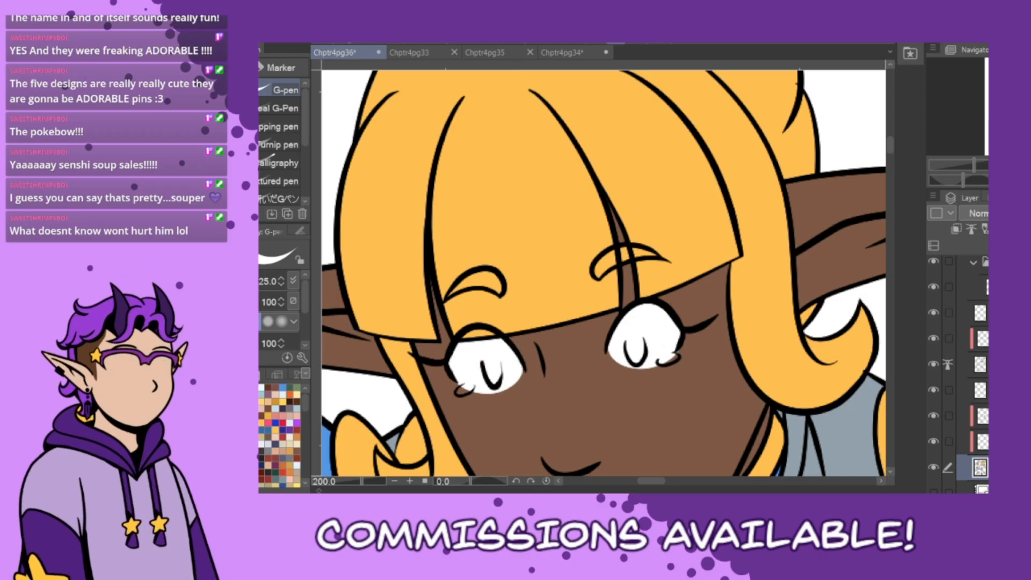
drag(661, 363, 677, 355)
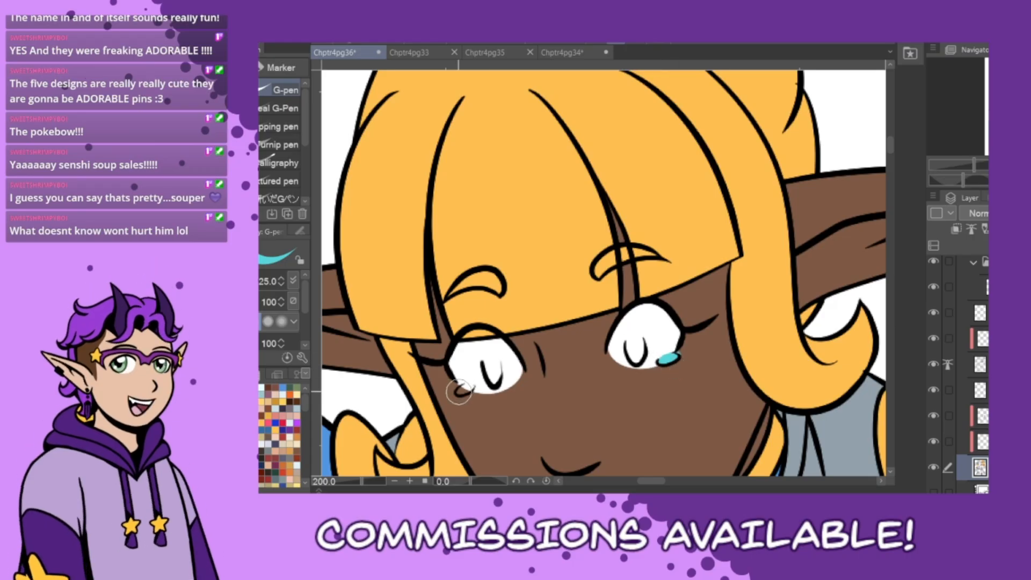
drag(457, 389, 471, 385)
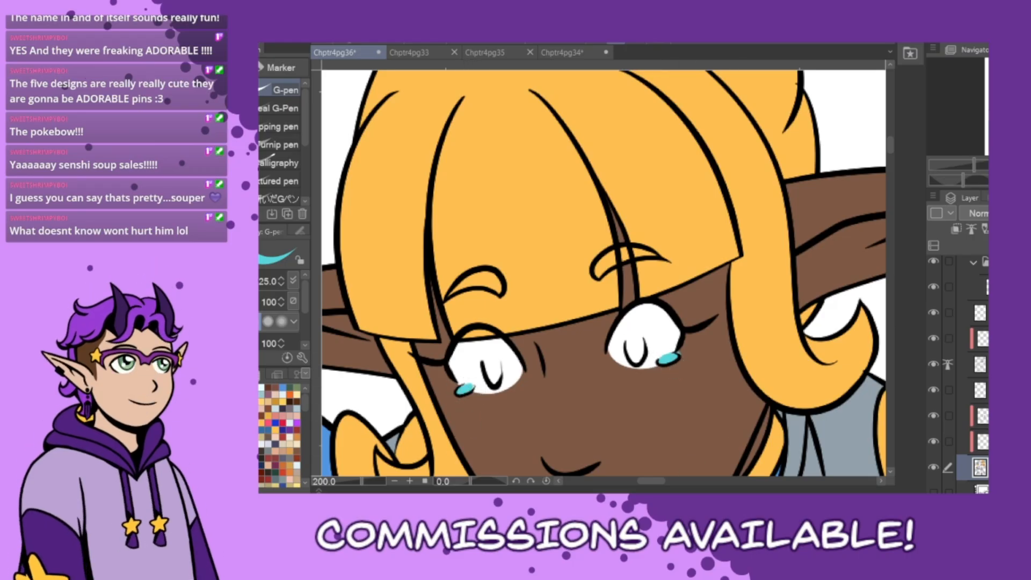
click(982, 339)
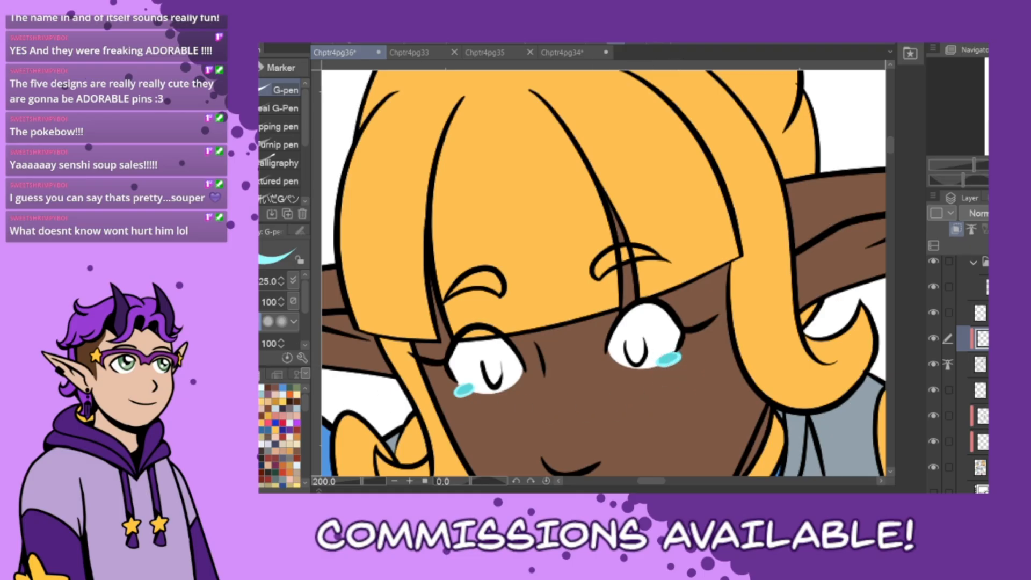
- Paint both of the elf's irises dark magenta on the iris layer clipped to the flat colours
click(267, 422)
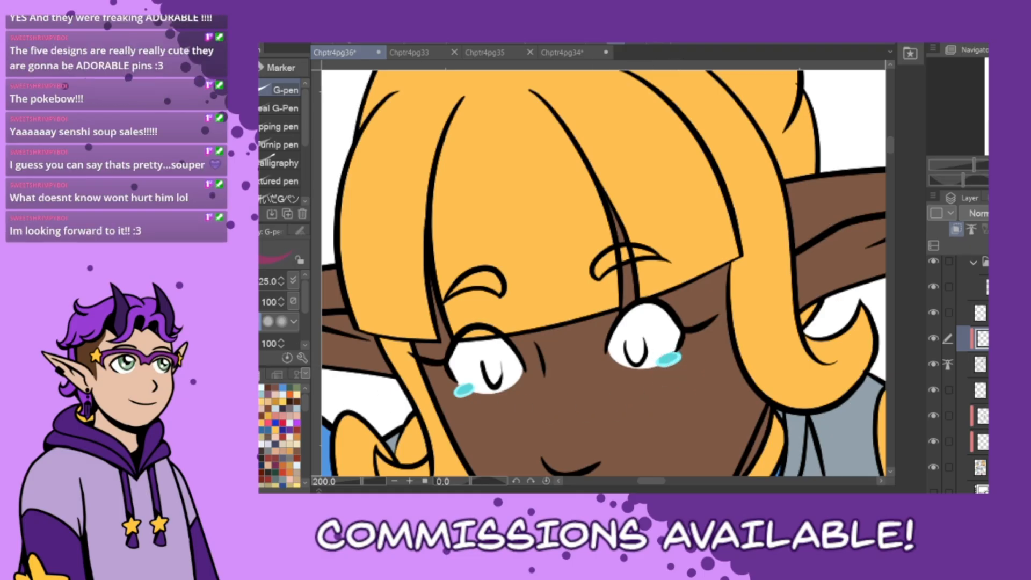
scroll(975, 370, down, 3)
click(978, 372)
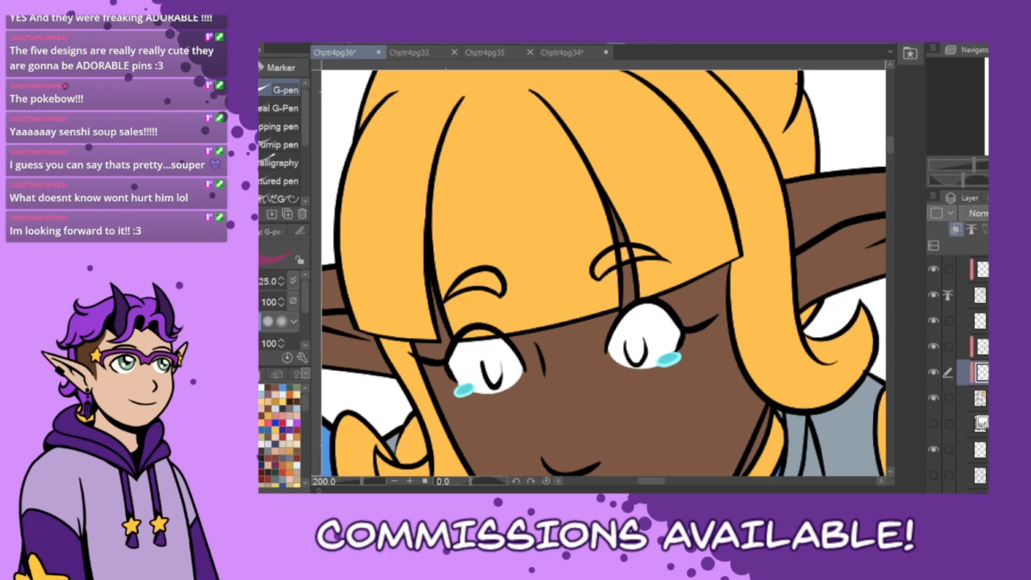
drag(634, 331, 637, 344)
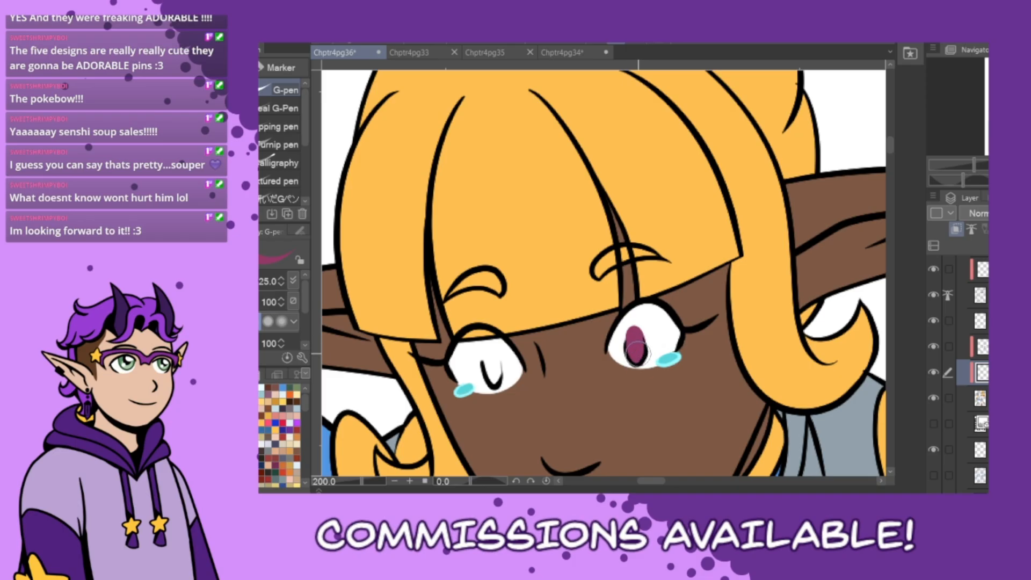
mouse_move(483, 357)
mouse_down()
mouse_move(489, 376)
mouse_move(496, 346)
mouse_move(481, 354)
mouse_move(493, 381)
mouse_up()
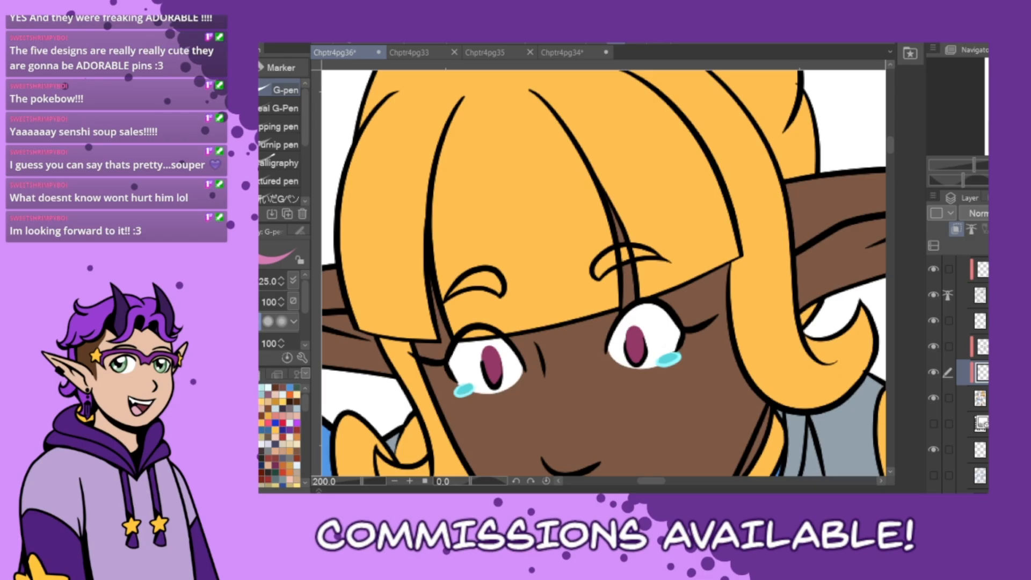
- Paint the lower part of both irises lighter pink and smooth the tones into a gradient with the Blend tool
drag(638, 344, 629, 359)
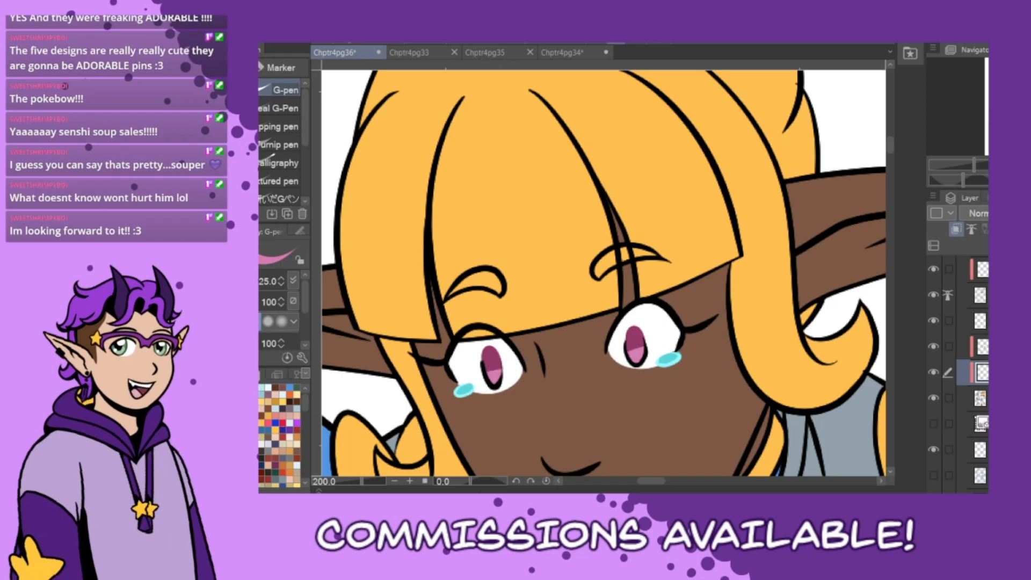
key(j)
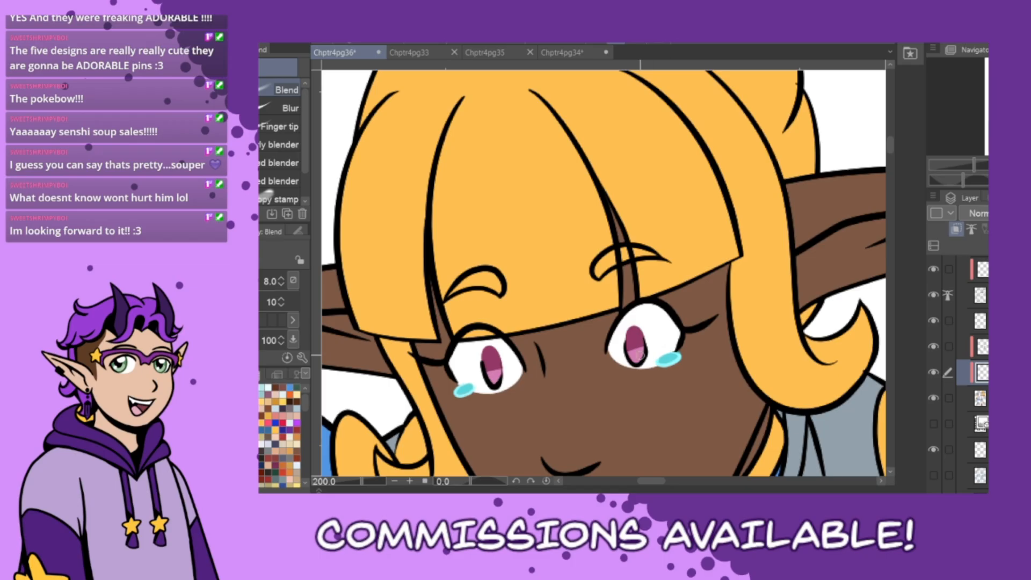
drag(632, 344, 645, 359)
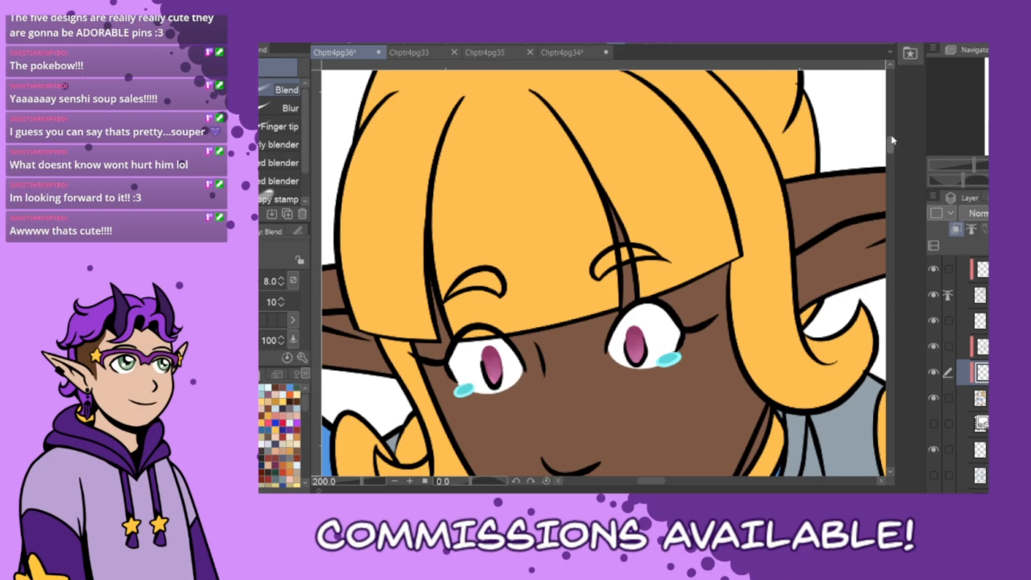
- Fill the elf's lower lip with dark reddish brown using the G-pen on the flat colour layer, redoing the first fill
drag(891, 143, 891, 148)
scroll(736, 351, down, 1)
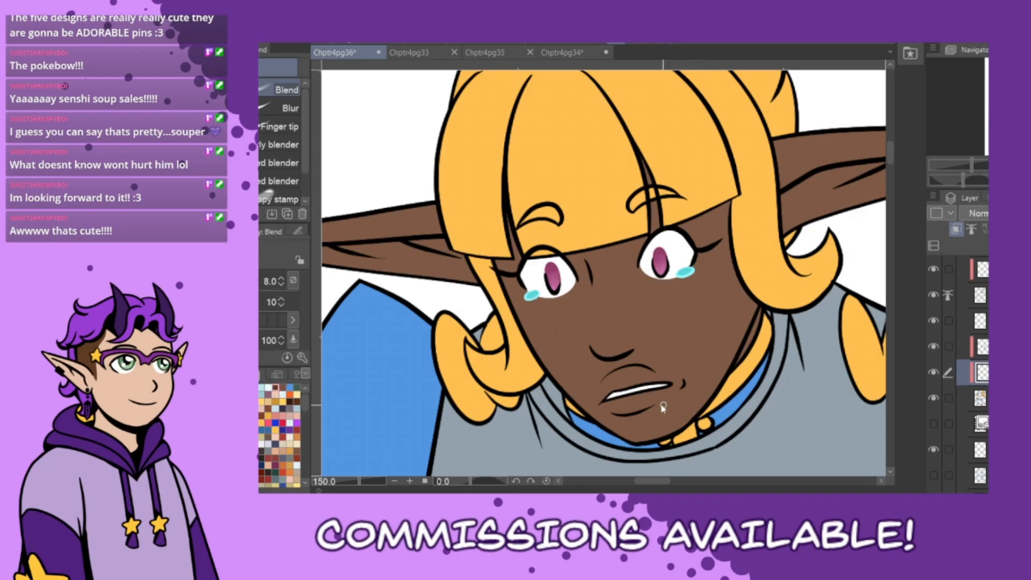
scroll(663, 408, up, 3)
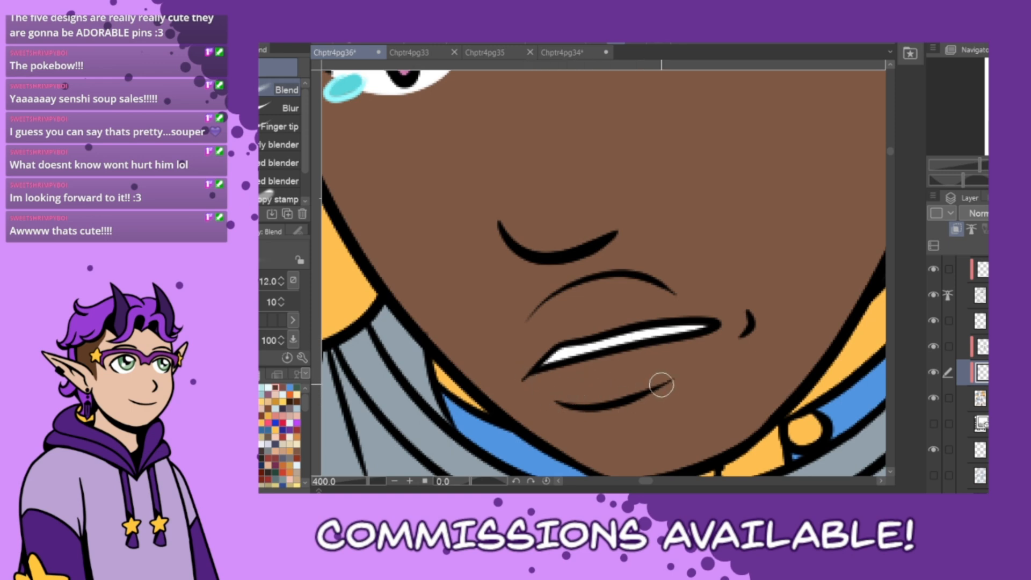
click(981, 399)
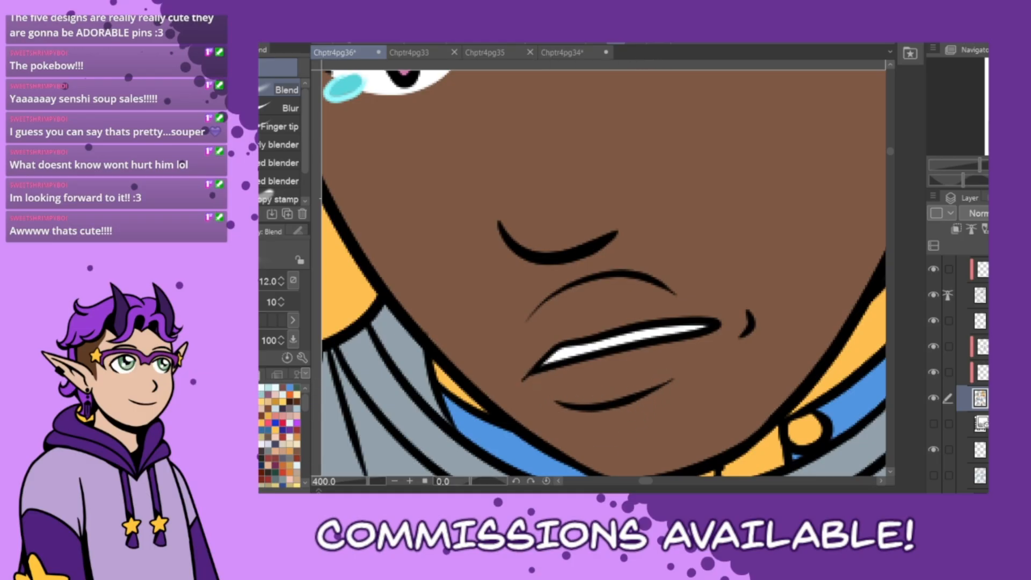
key(p)
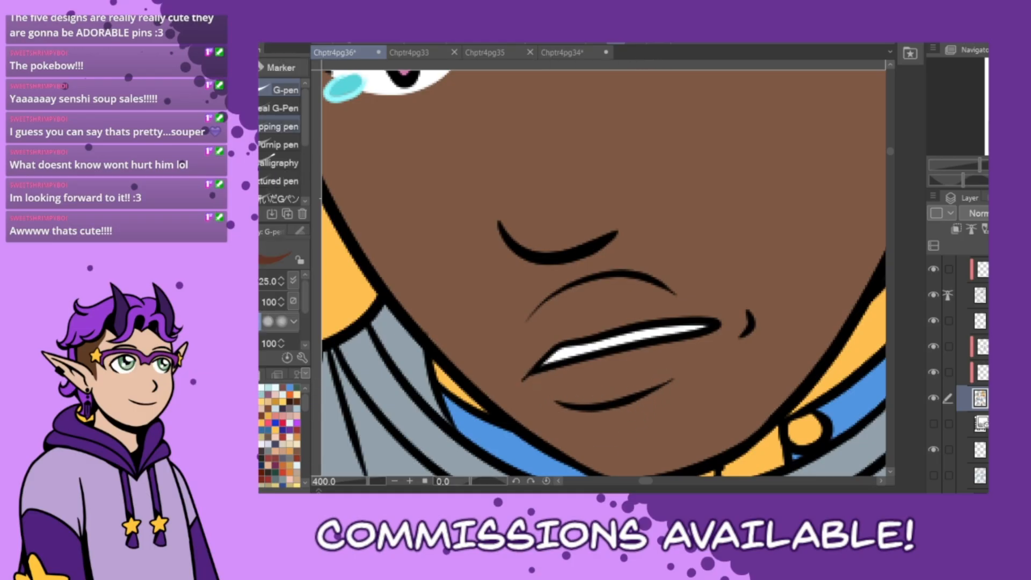
mouse_move(532, 378)
mouse_down()
mouse_move(614, 397)
mouse_move(709, 346)
mouse_move(663, 346)
mouse_move(540, 379)
mouse_move(646, 371)
mouse_move(694, 350)
mouse_move(630, 382)
mouse_move(569, 390)
mouse_up()
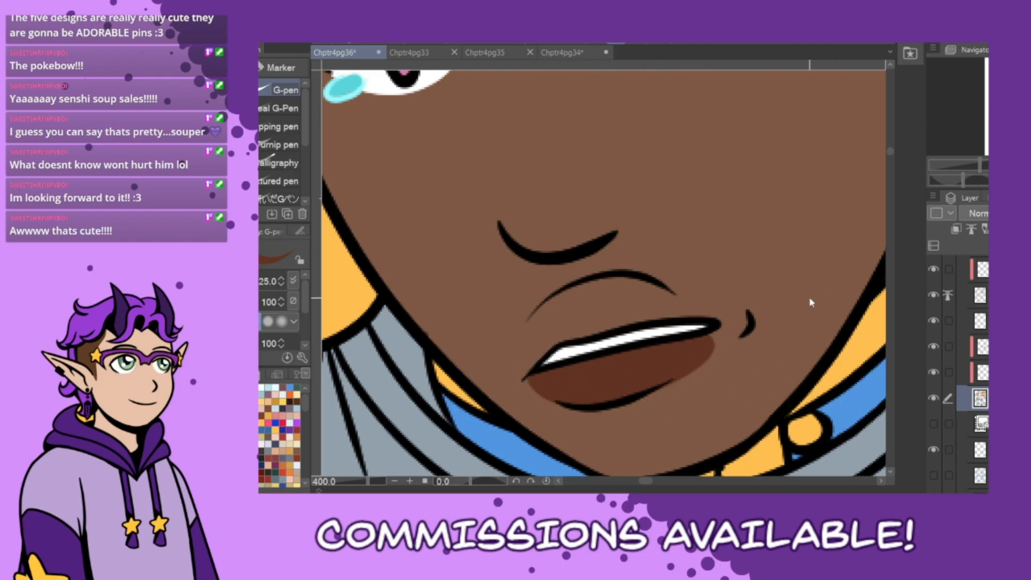
key(ctrl+z)
mouse_move(711, 333)
mouse_down()
mouse_move(659, 380)
mouse_move(609, 395)
mouse_up()
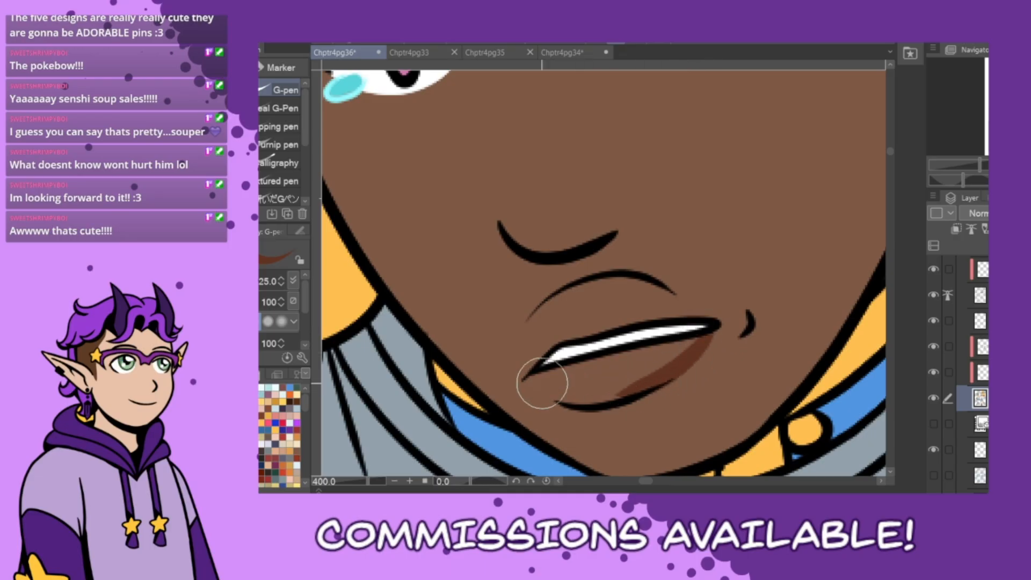
mouse_move(541, 383)
mouse_down()
mouse_move(560, 393)
mouse_move(651, 381)
mouse_move(652, 371)
mouse_move(542, 376)
mouse_move(703, 337)
mouse_move(558, 378)
mouse_move(594, 383)
mouse_move(697, 343)
mouse_move(566, 384)
mouse_move(533, 434)
mouse_move(545, 386)
mouse_move(536, 380)
mouse_move(639, 355)
mouse_up()
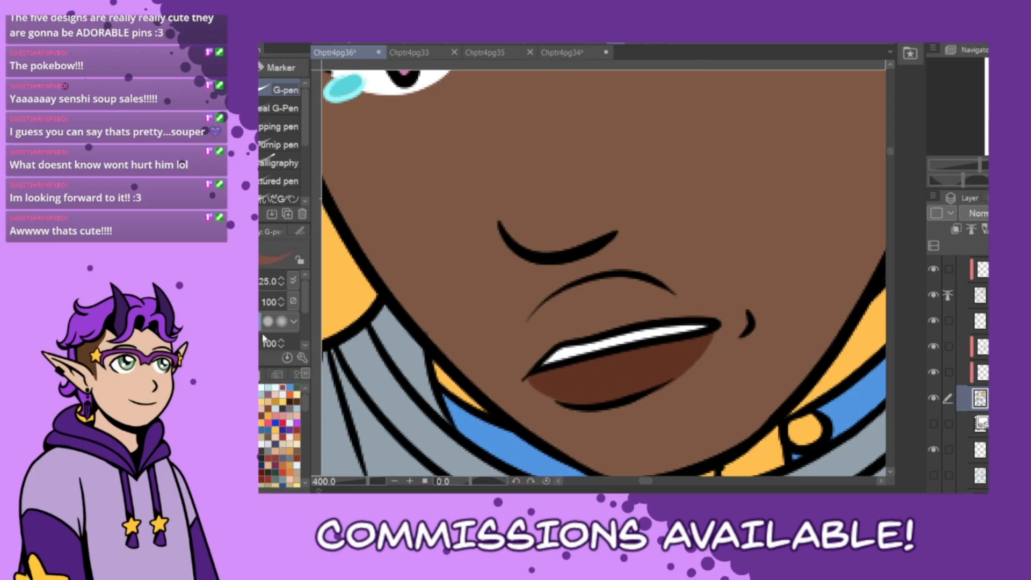
- Add a light highlight to the middle of the lower lip with the Soft airbrush, undoing the larger dab and reducing the size to 15
key(b)
mouse_move(606, 370)
mouse_down()
mouse_move(616, 355)
mouse_move(633, 356)
mouse_move(610, 361)
mouse_up()
key(ctrl+z)
key(bracketleft)
key(bracketleft)
key(bracketleft)
key(bracketleft)
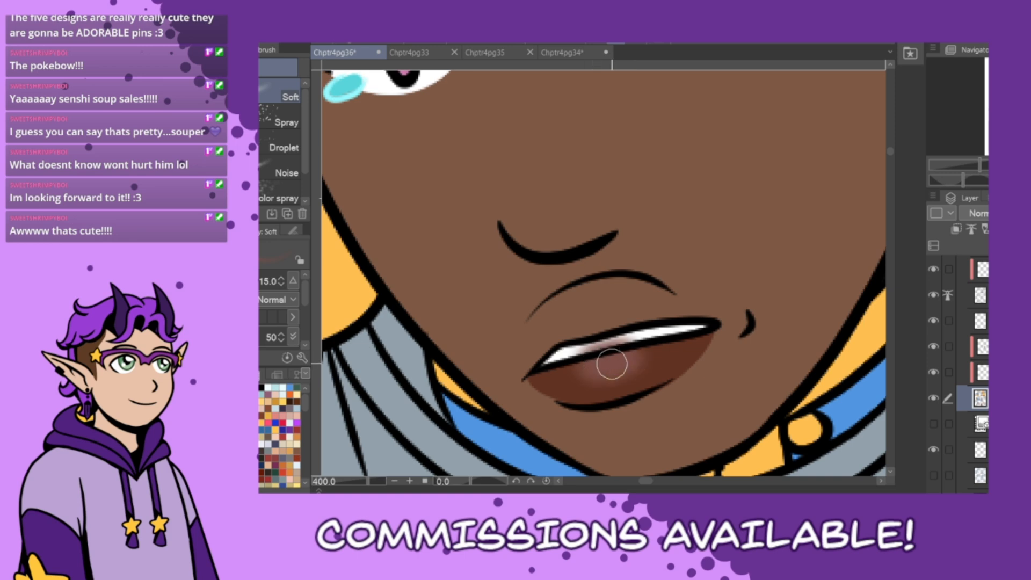
- Fill the upper lip with the dark reddish brown using the G-pen and repaint the teeth white
key(p)
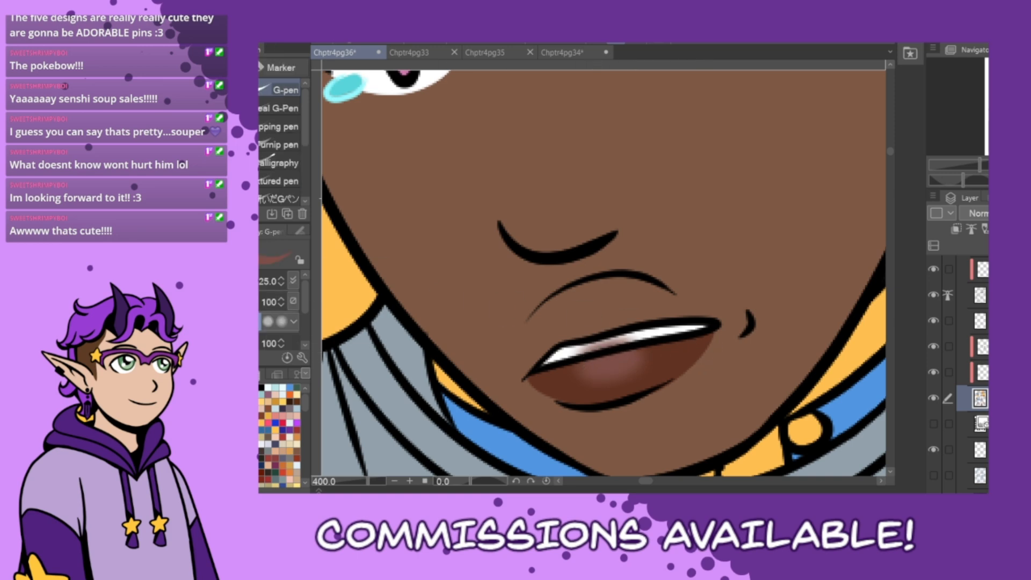
mouse_move(687, 309)
mouse_down()
mouse_move(669, 294)
mouse_move(624, 282)
mouse_move(568, 292)
mouse_move(536, 360)
mouse_up()
mouse_move(558, 298)
mouse_down()
mouse_move(530, 369)
mouse_move(550, 339)
mouse_move(563, 341)
mouse_move(544, 352)
mouse_move(591, 331)
mouse_move(690, 315)
mouse_move(615, 299)
mouse_move(548, 339)
mouse_move(634, 309)
mouse_move(701, 312)
mouse_move(720, 346)
mouse_up()
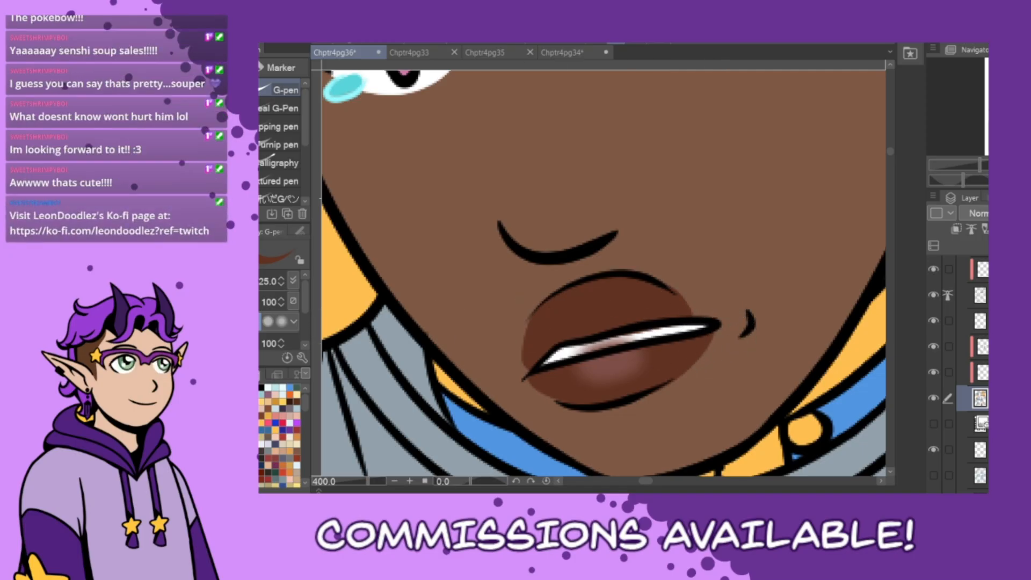
mouse_move(616, 347)
mouse_down()
mouse_move(547, 363)
mouse_move(573, 348)
mouse_move(696, 326)
mouse_up()
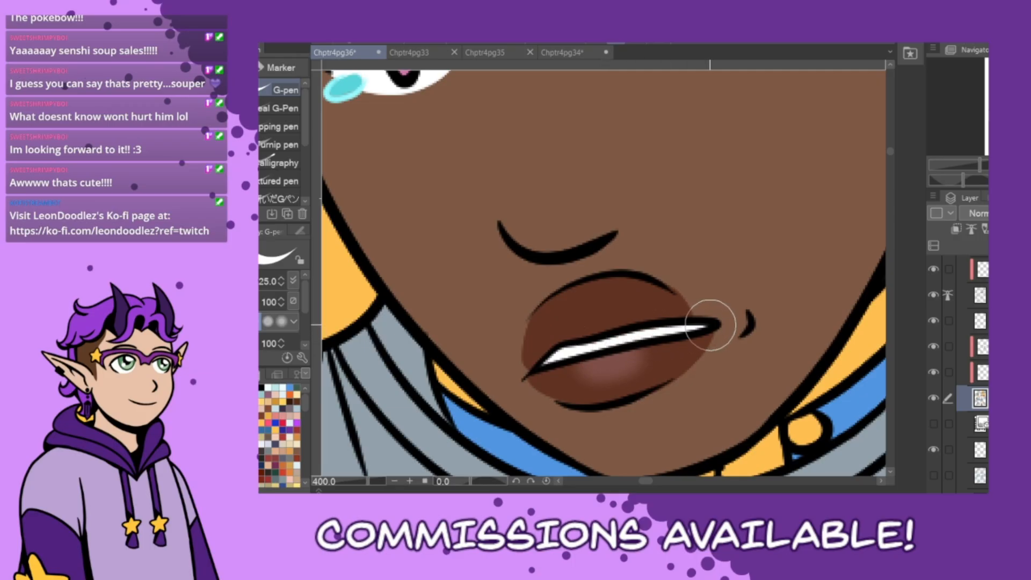
- Sample the brown skin colour and trim the outer edges of both lips with it, redoing strokes until the shape is clean
alt+click(735, 402)
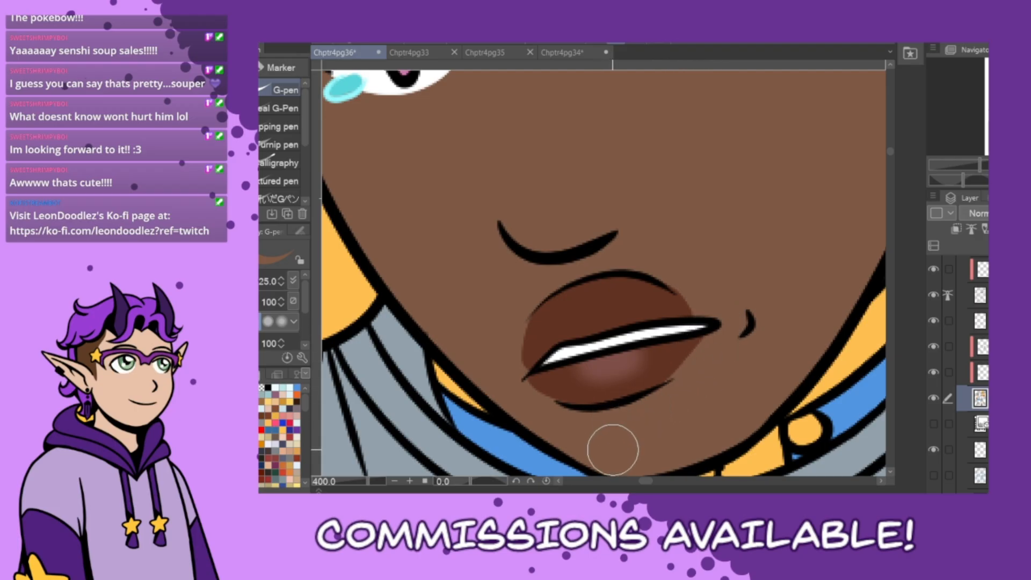
drag(530, 304, 519, 389)
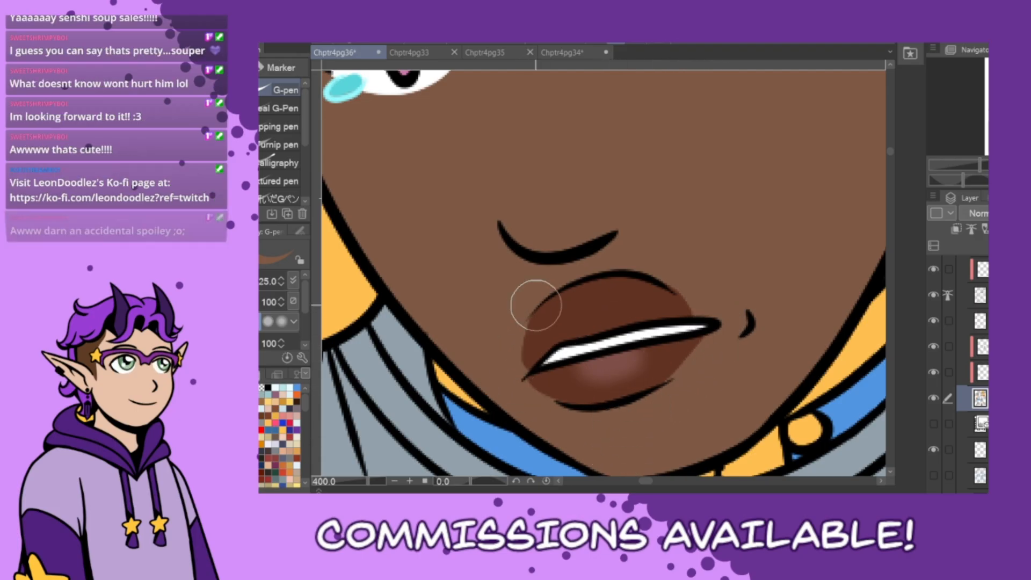
drag(533, 304, 521, 384)
key(ctrl+z)
key(ctrl+z)
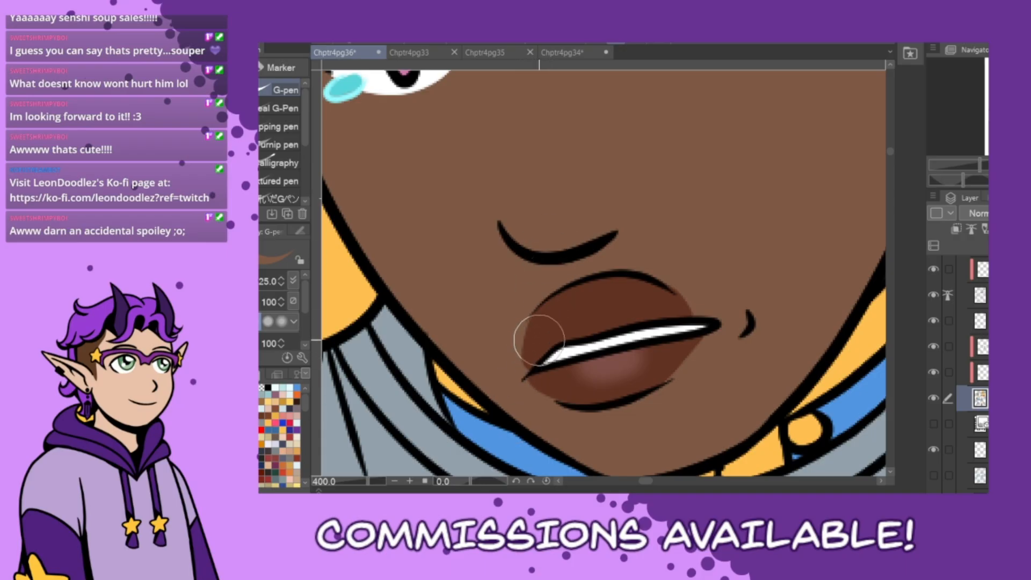
mouse_move(530, 306)
mouse_down()
mouse_move(521, 341)
mouse_move(522, 389)
mouse_up()
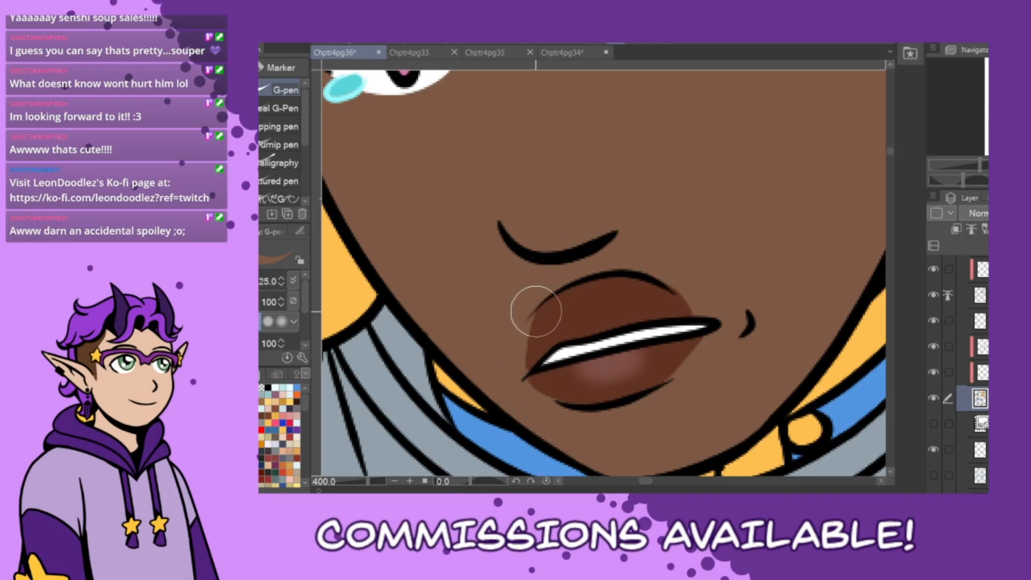
key(ctrl+z)
mouse_move(531, 303)
mouse_down()
mouse_move(520, 338)
mouse_move(522, 384)
mouse_up()
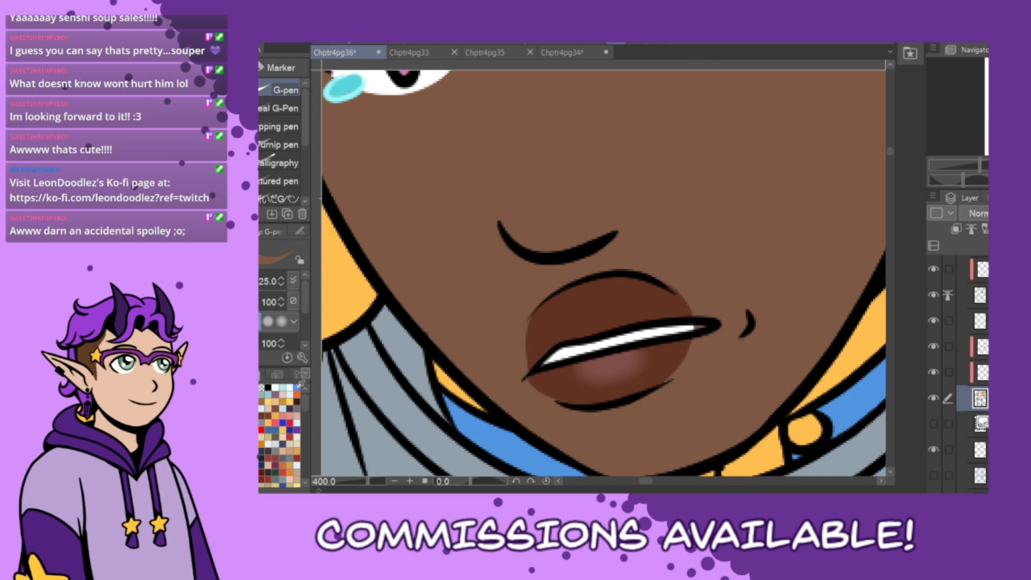
- Fill the elf's lower lip in the top-right panel with dark reddish brown using the G-pen, and add a light Soft airbrush highlight at size 15
click(276, 387)
click(258, 375)
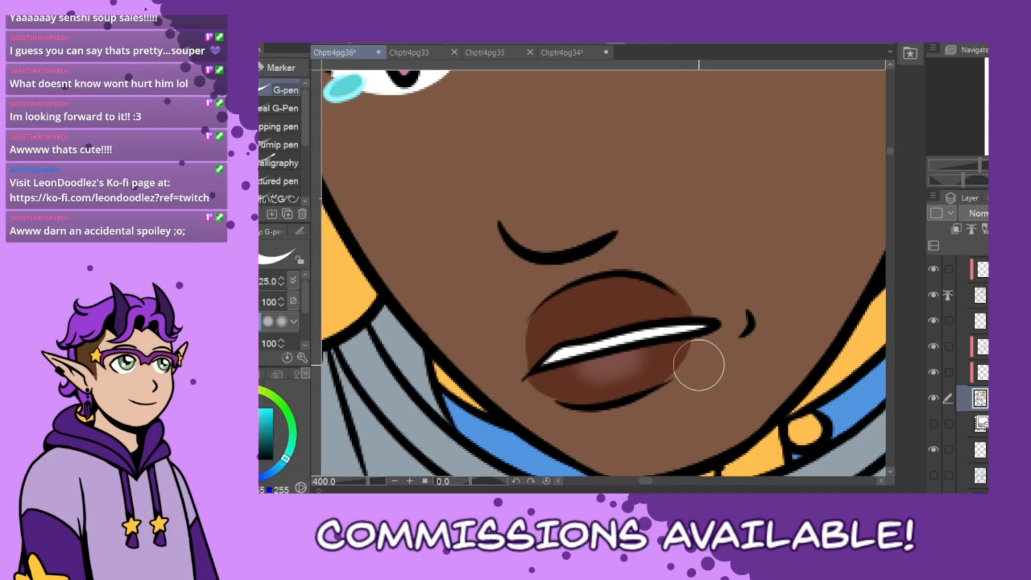
scroll(712, 368, down, 3)
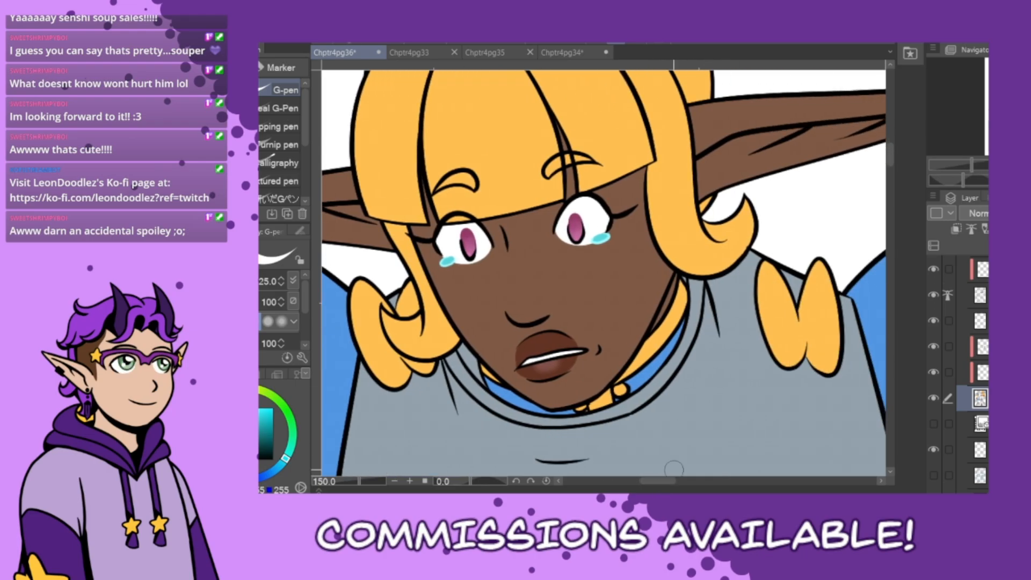
scroll(668, 481, down, 2)
scroll(671, 478, down, 1)
drag(669, 483, 758, 469)
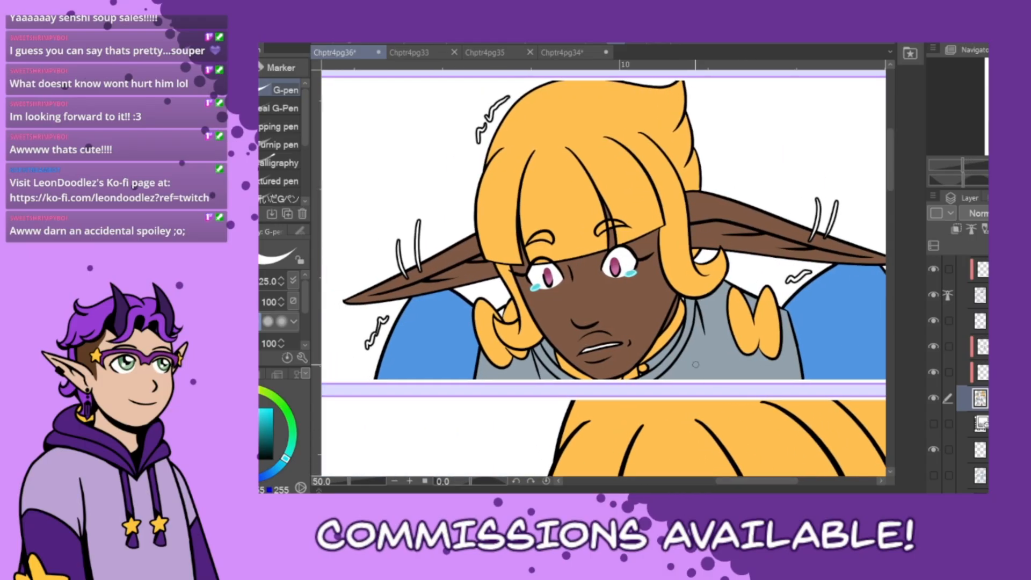
scroll(627, 353, up, 3)
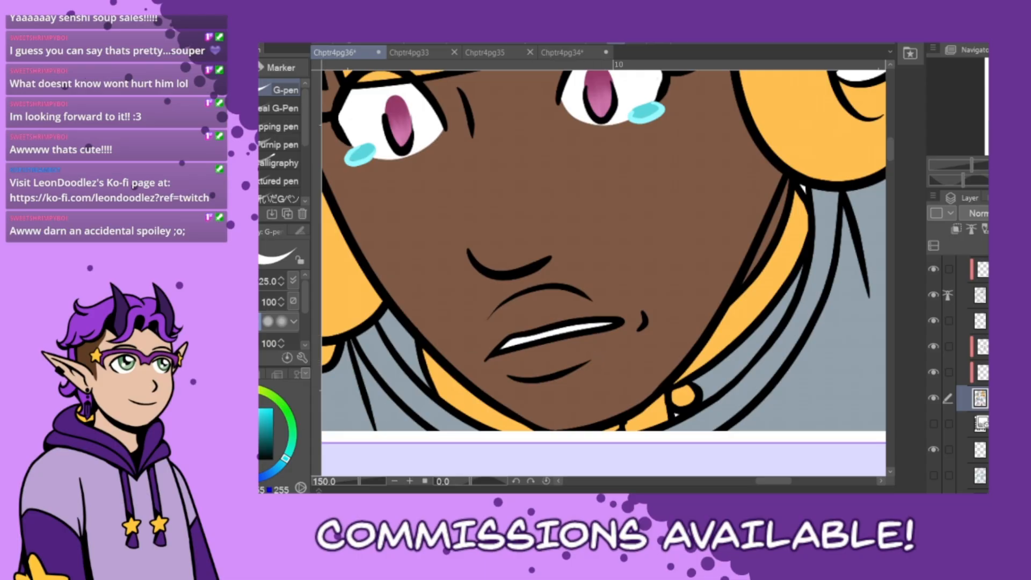
click(260, 374)
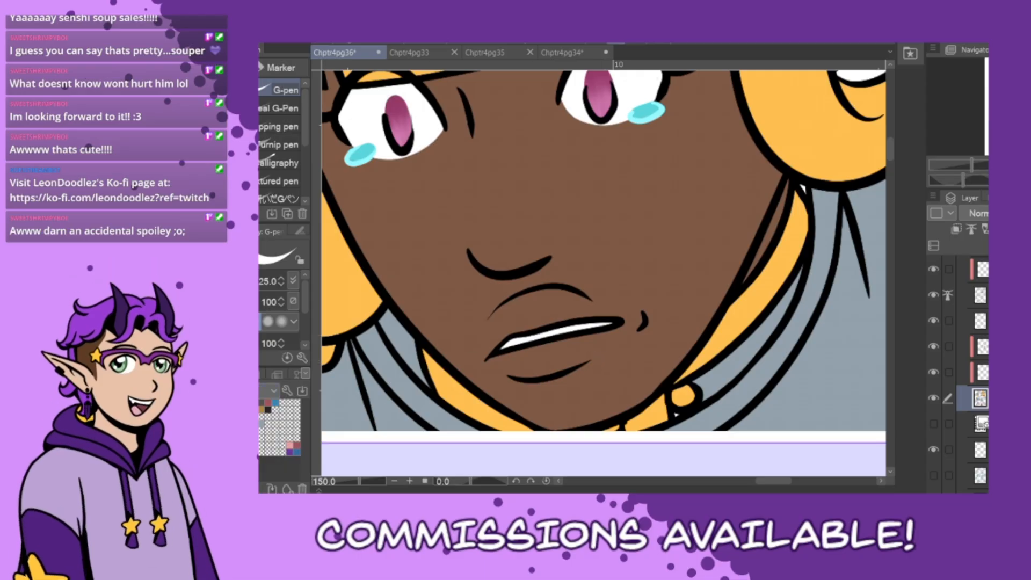
click(261, 403)
mouse_move(490, 364)
mouse_down()
mouse_move(548, 373)
mouse_move(622, 327)
mouse_move(526, 353)
mouse_move(528, 375)
mouse_move(615, 334)
mouse_move(497, 357)
mouse_move(531, 366)
mouse_move(601, 339)
mouse_move(556, 365)
mouse_move(524, 370)
mouse_move(566, 359)
mouse_move(499, 363)
mouse_move(606, 339)
mouse_up()
key(ctrl+z)
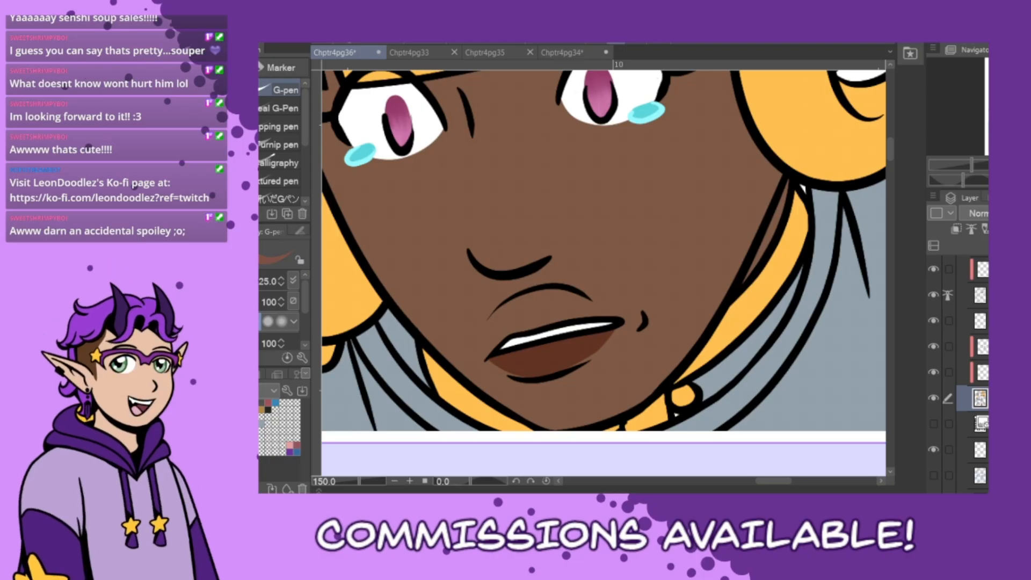
key(b)
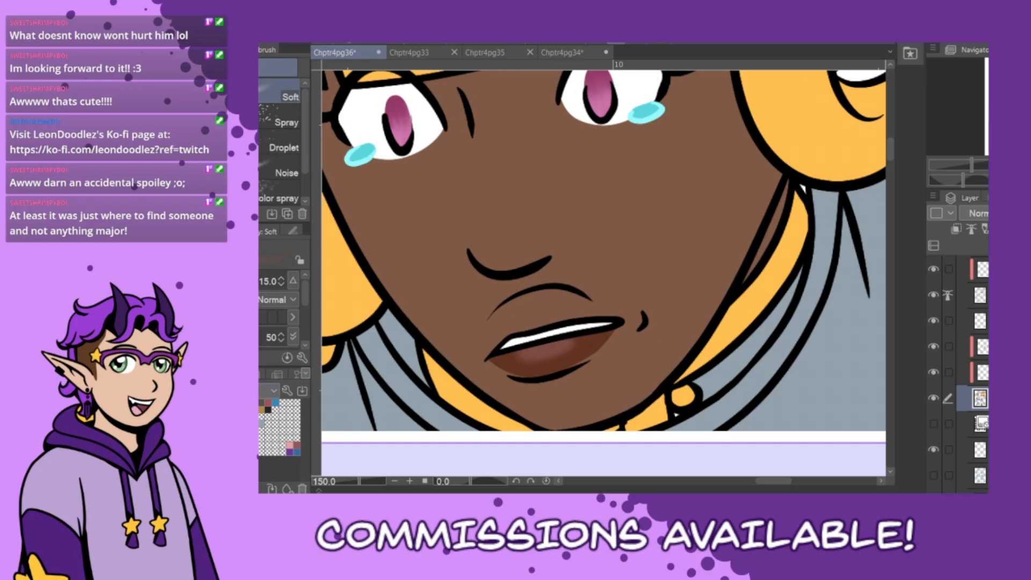
- Fill the upper lip with the same dark reddish brown using the G-pen, redoing the first edge strokes and enlarging the brush to 40
key(p)
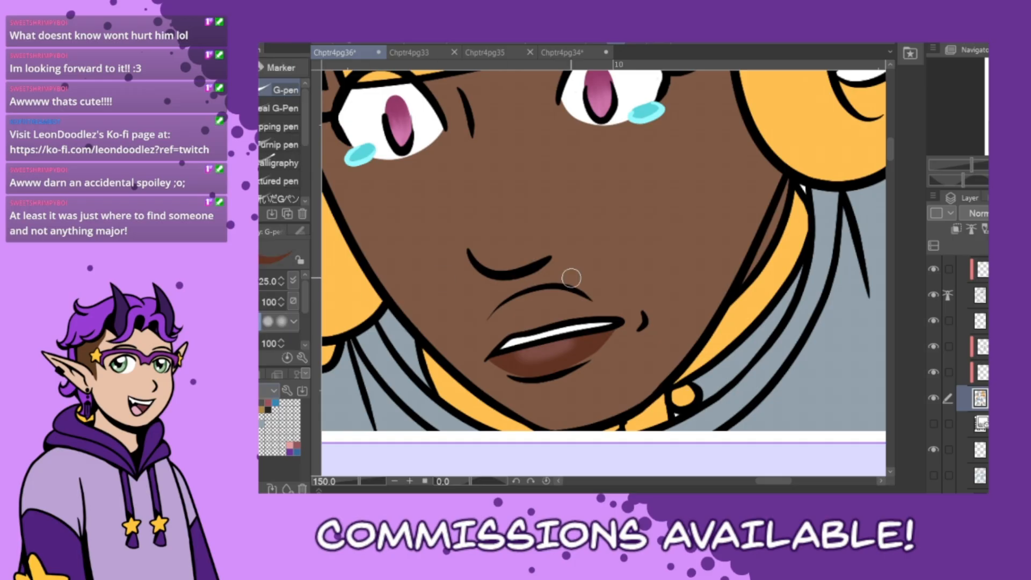
mouse_move(553, 292)
mouse_down()
mouse_move(498, 310)
mouse_move(486, 353)
mouse_up()
key(ctrl+z)
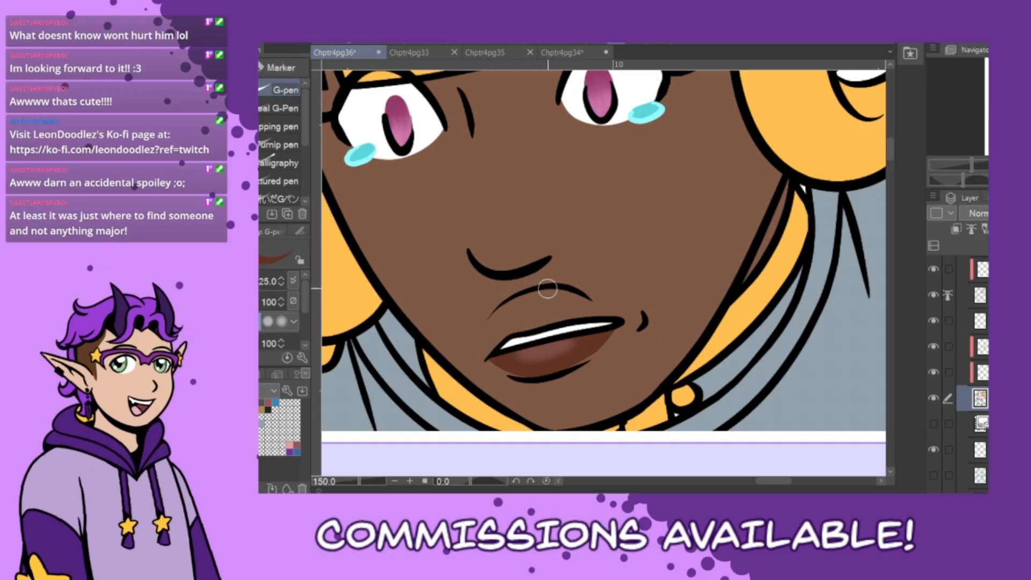
mouse_move(548, 291)
mouse_down()
mouse_move(497, 317)
mouse_move(489, 355)
mouse_up()
key(ctrl+z)
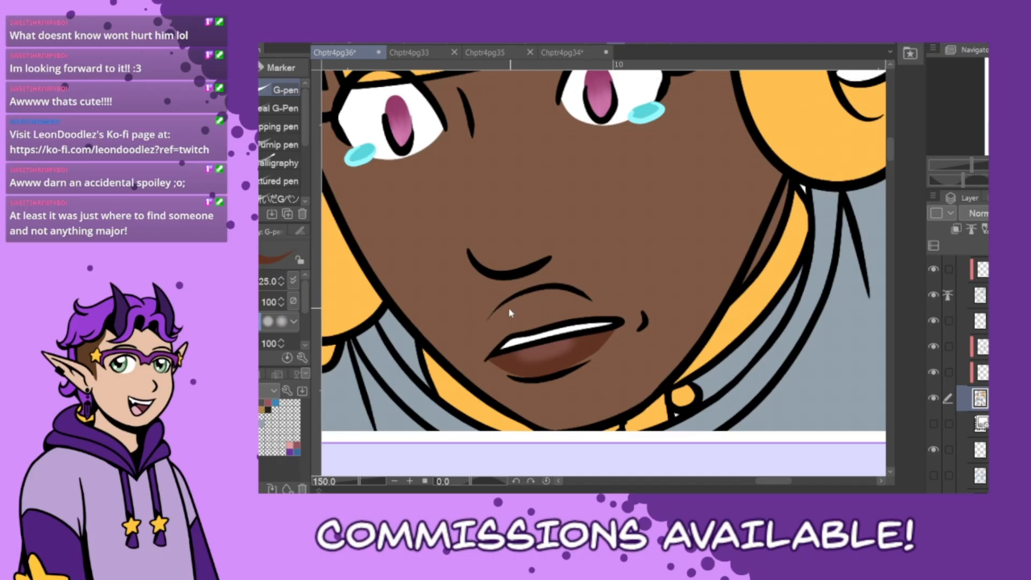
mouse_move(536, 291)
mouse_down()
mouse_move(500, 311)
mouse_move(486, 357)
mouse_up()
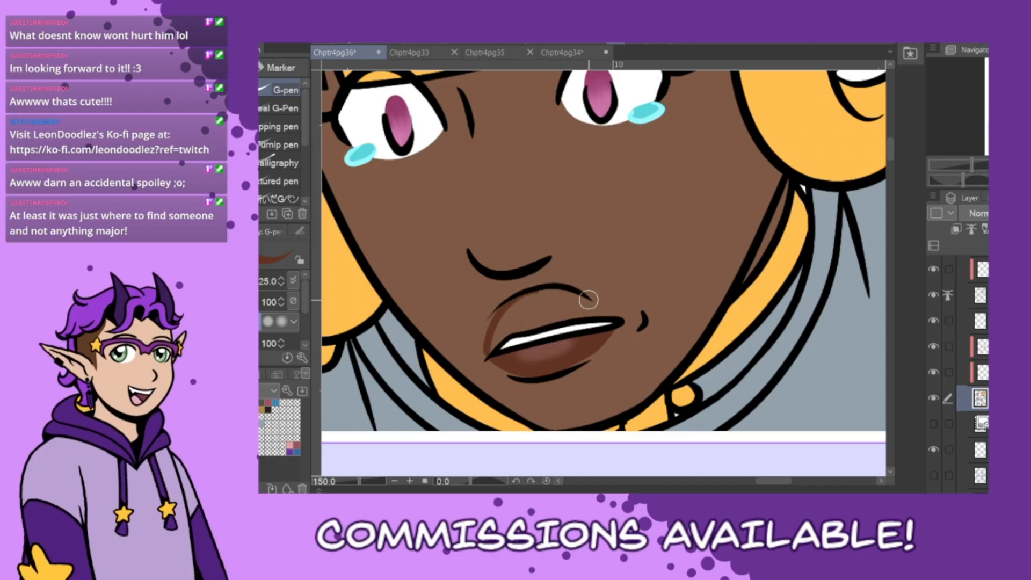
mouse_move(569, 290)
mouse_down()
mouse_move(610, 320)
mouse_move(510, 330)
mouse_move(488, 351)
mouse_up()
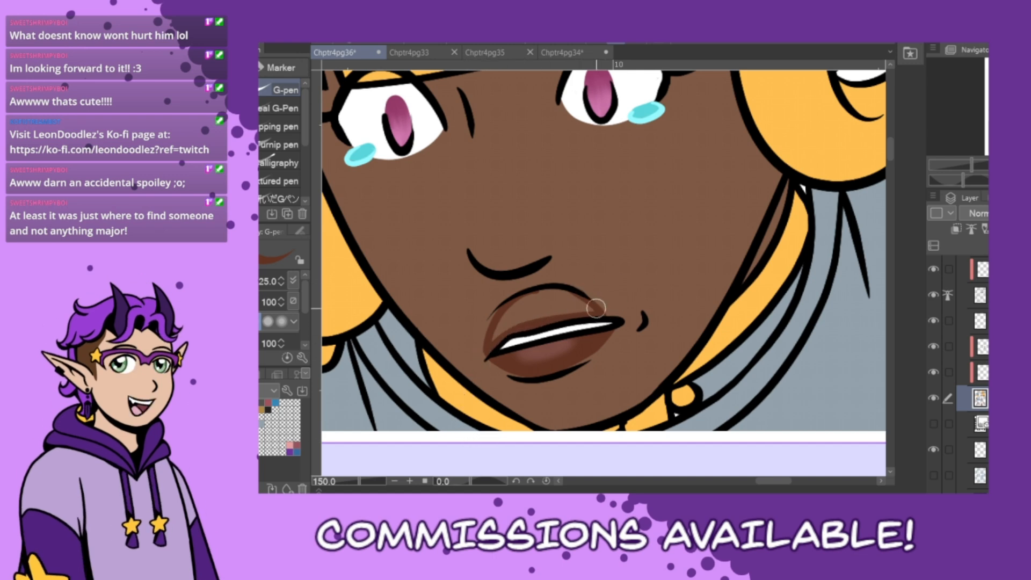
drag(551, 295, 527, 307)
key(bracketright)
key(bracketright)
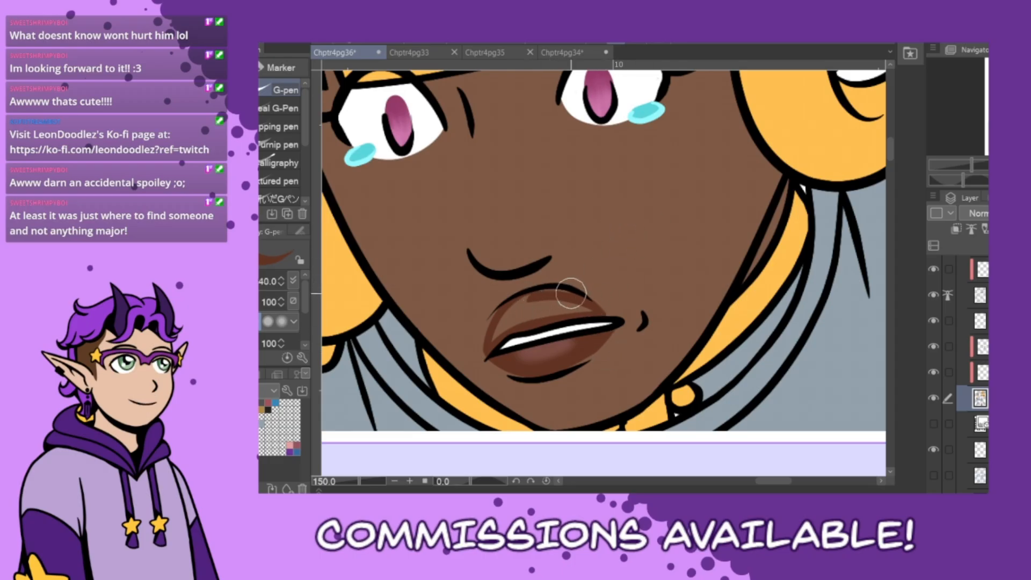
drag(516, 305, 490, 341)
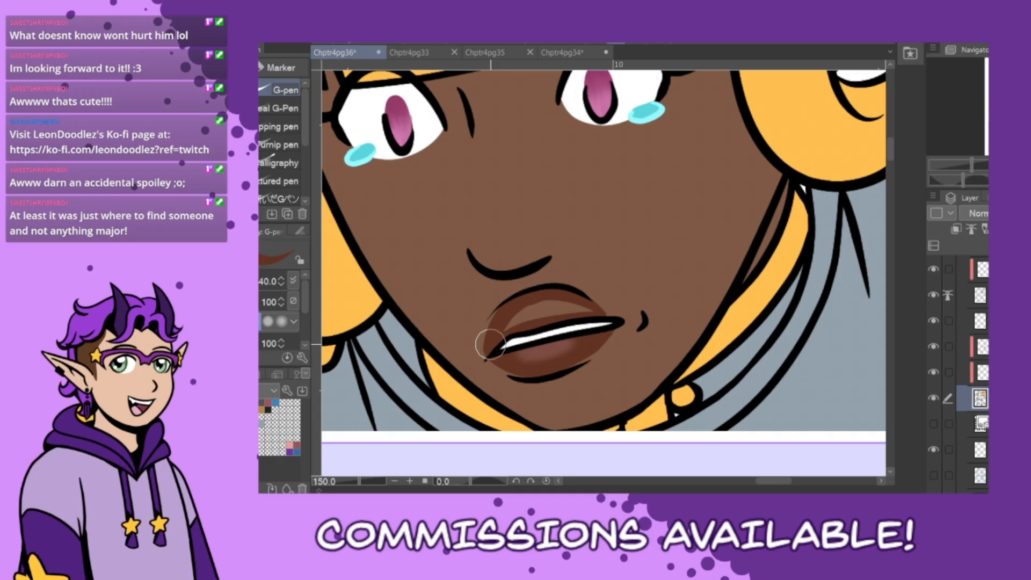
mouse_move(547, 296)
mouse_down()
mouse_move(596, 311)
mouse_move(555, 302)
mouse_move(520, 299)
mouse_up()
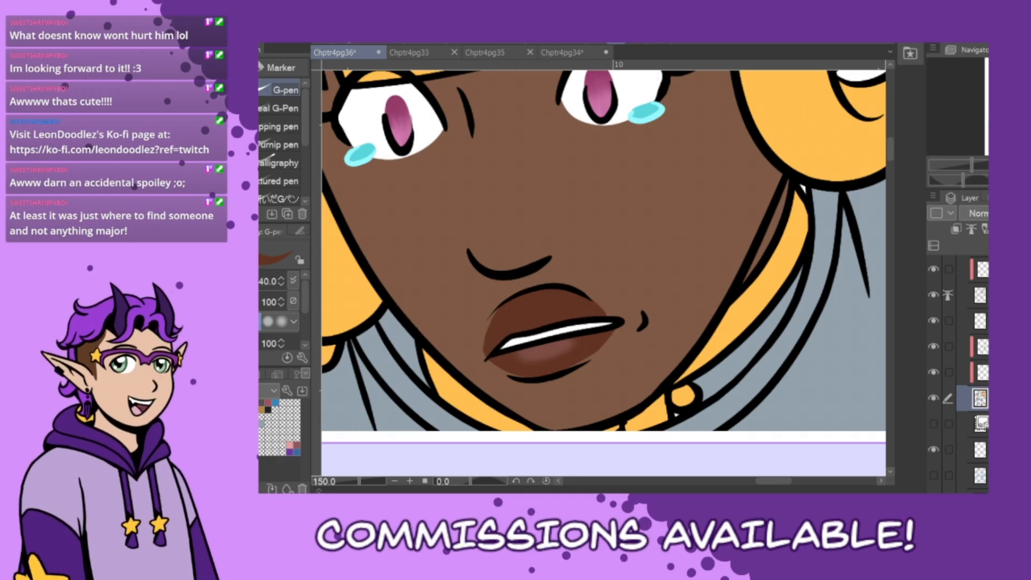
- Repaint the teeth between the lips white with the G-pen
click(207, 374)
click(223, 409)
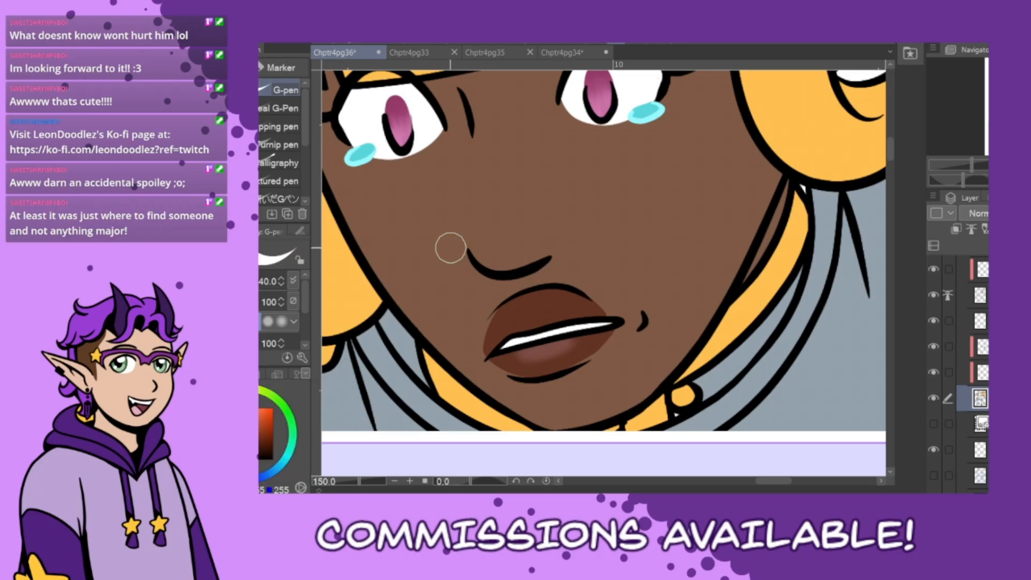
drag(502, 348, 611, 322)
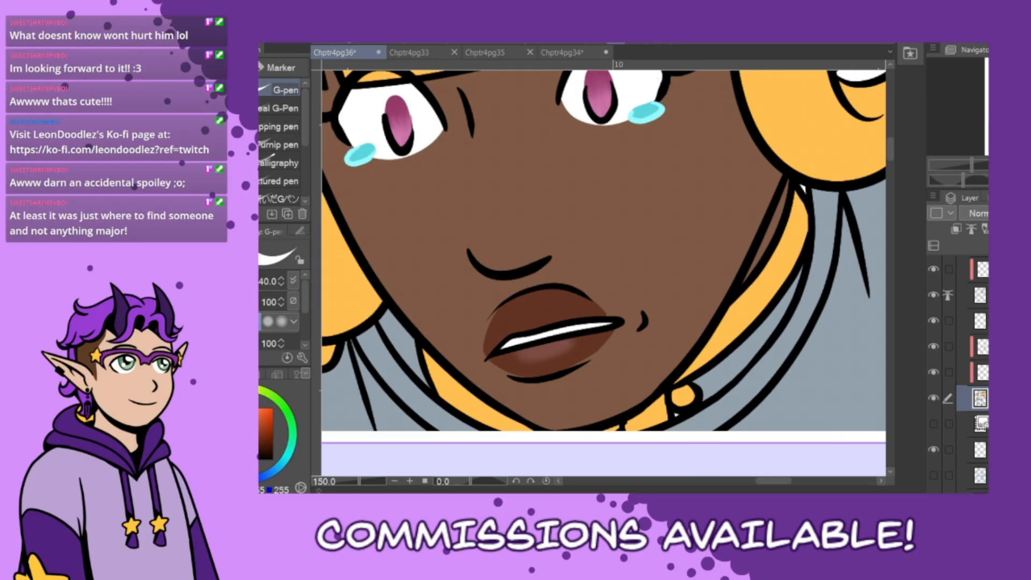
- Paint the strip beside the gold collar blue, and fill the small gap above it with the sampled armour grey
click(260, 374)
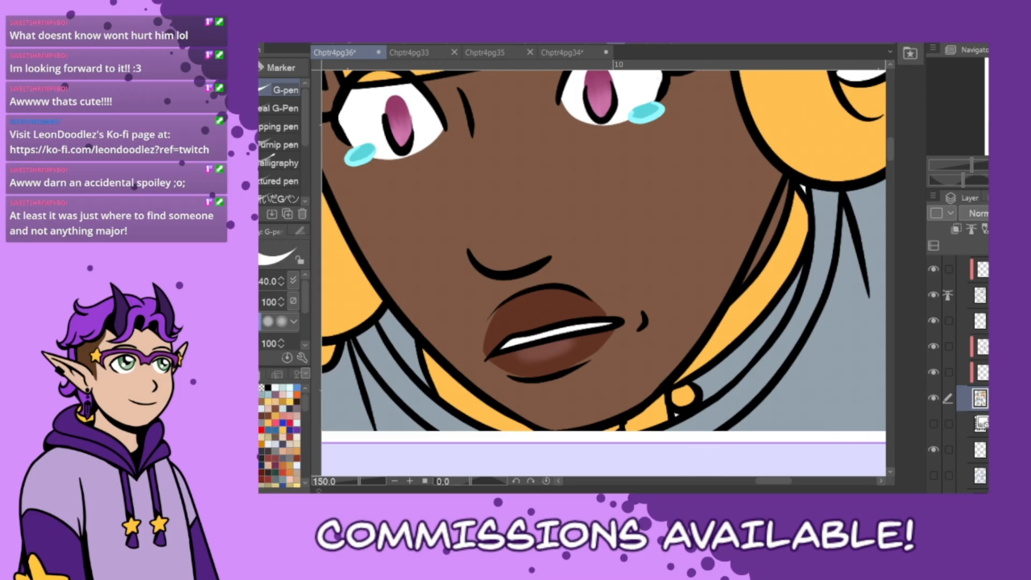
click(278, 374)
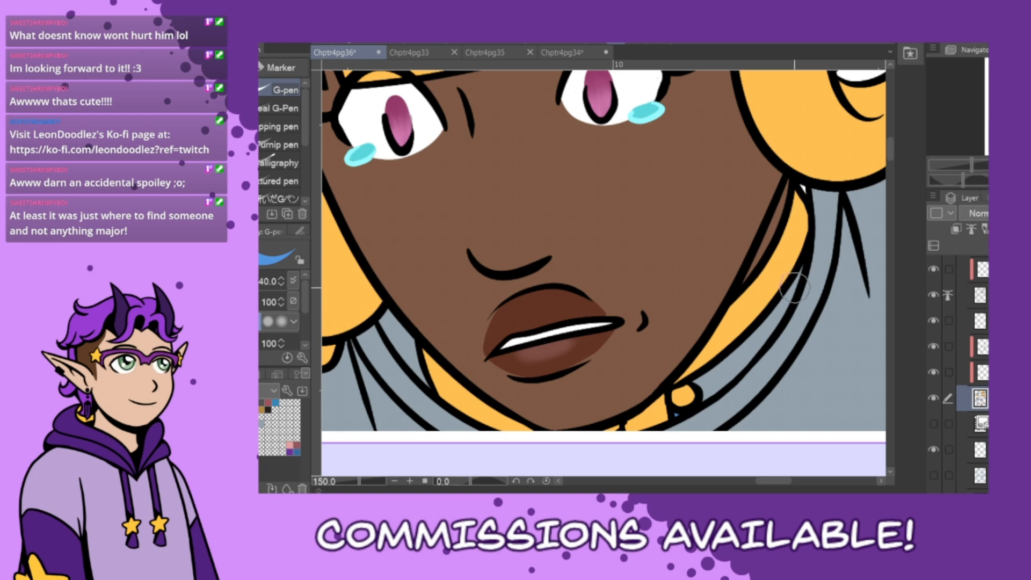
mouse_move(792, 283)
mouse_down()
mouse_move(703, 384)
mouse_move(685, 376)
mouse_move(698, 403)
mouse_move(746, 359)
mouse_move(799, 279)
mouse_up()
drag(735, 355, 705, 386)
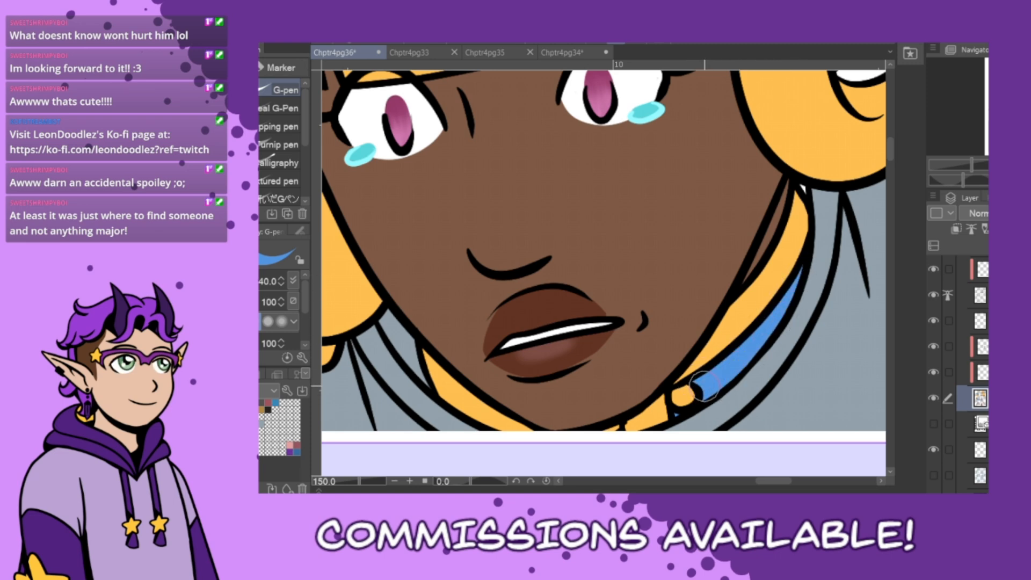
alt+click(771, 358)
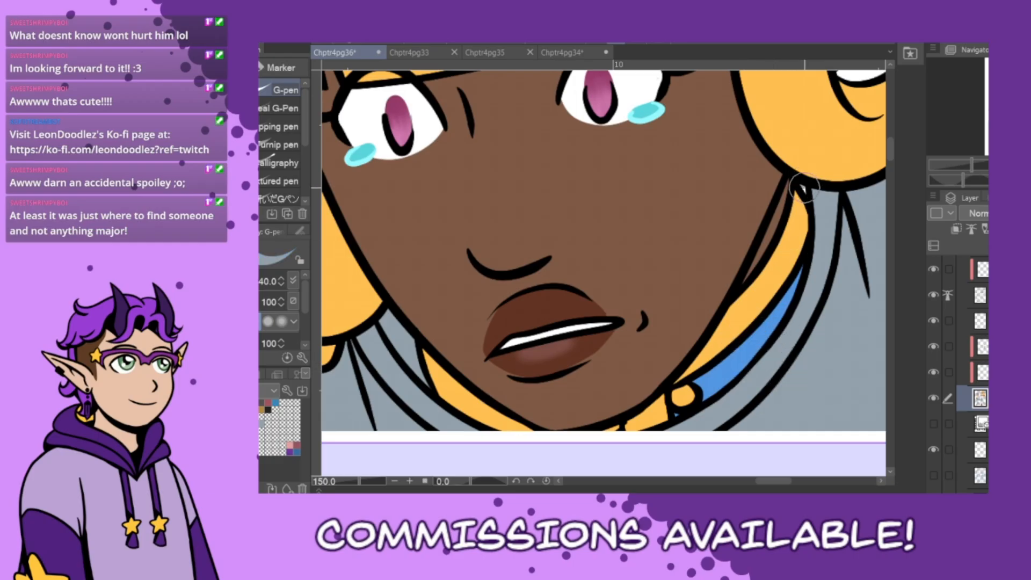
click(804, 188)
- Fill the eye of the elf beside the grey-haired swordsman with white using the G-pen at size 15, redoing a stroke
scroll(784, 341, down, 3)
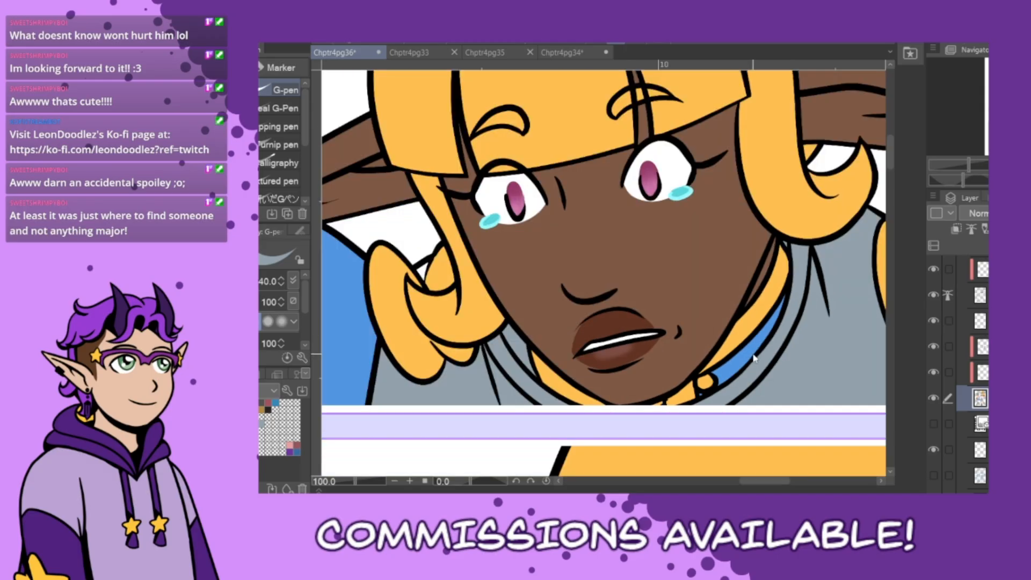
scroll(755, 368, down, 1)
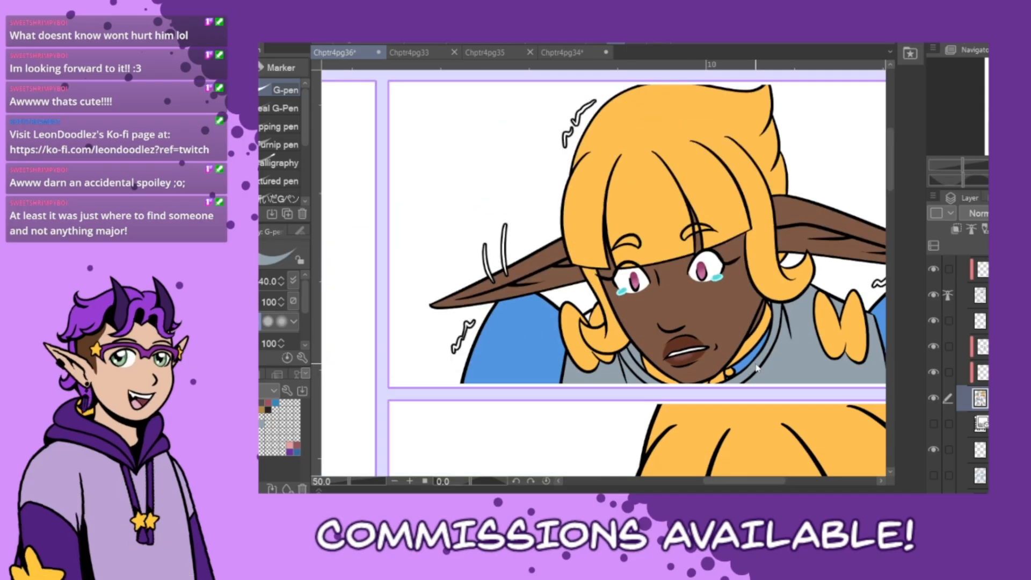
scroll(755, 369, down, 1)
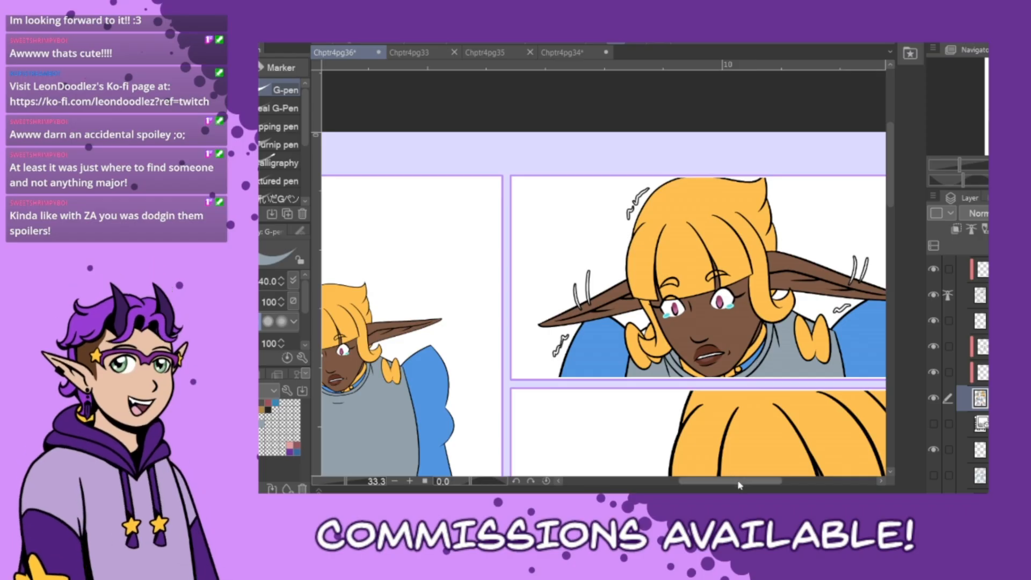
drag(739, 485, 760, 485)
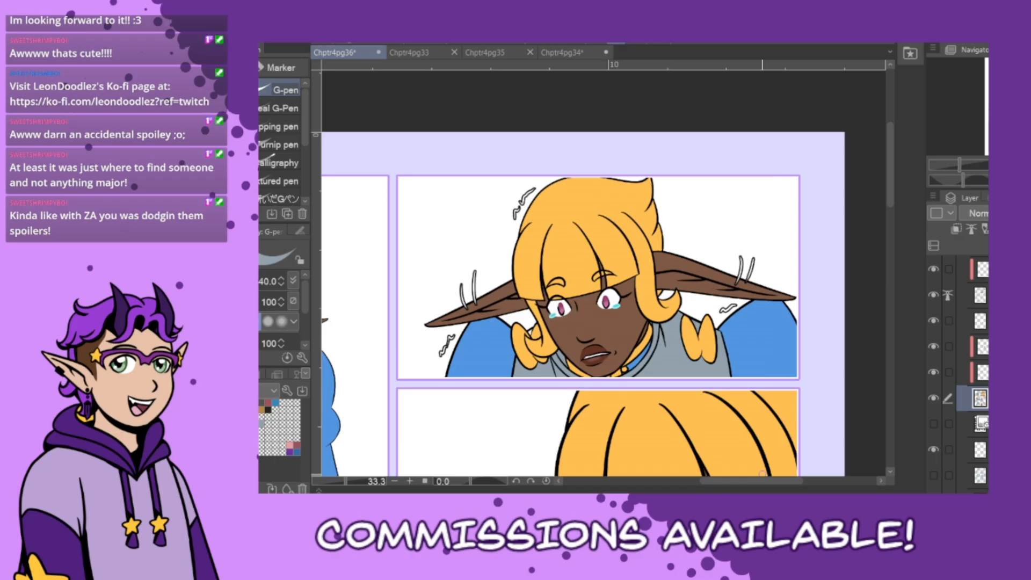
drag(892, 200, 891, 299)
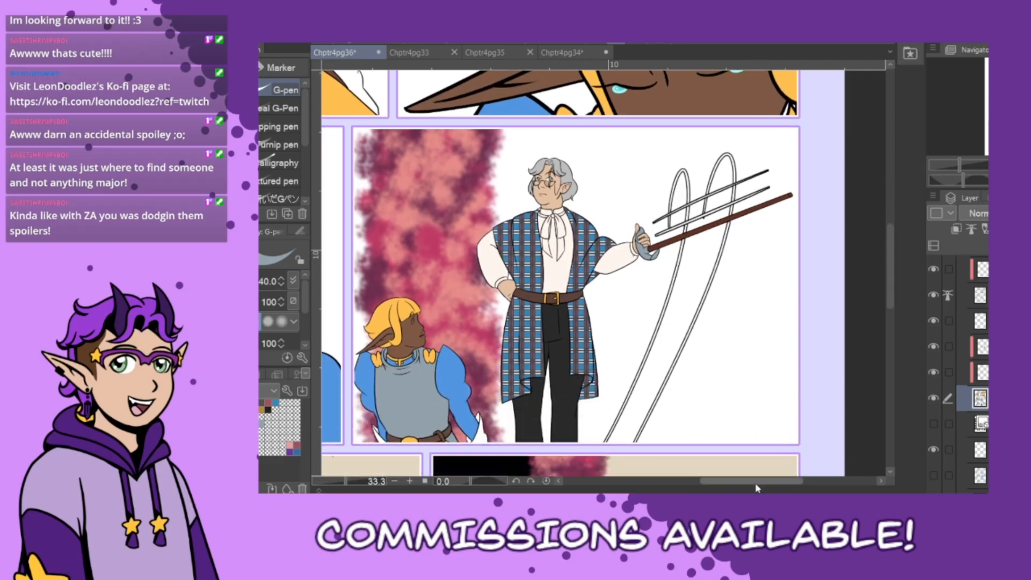
drag(759, 482, 738, 481)
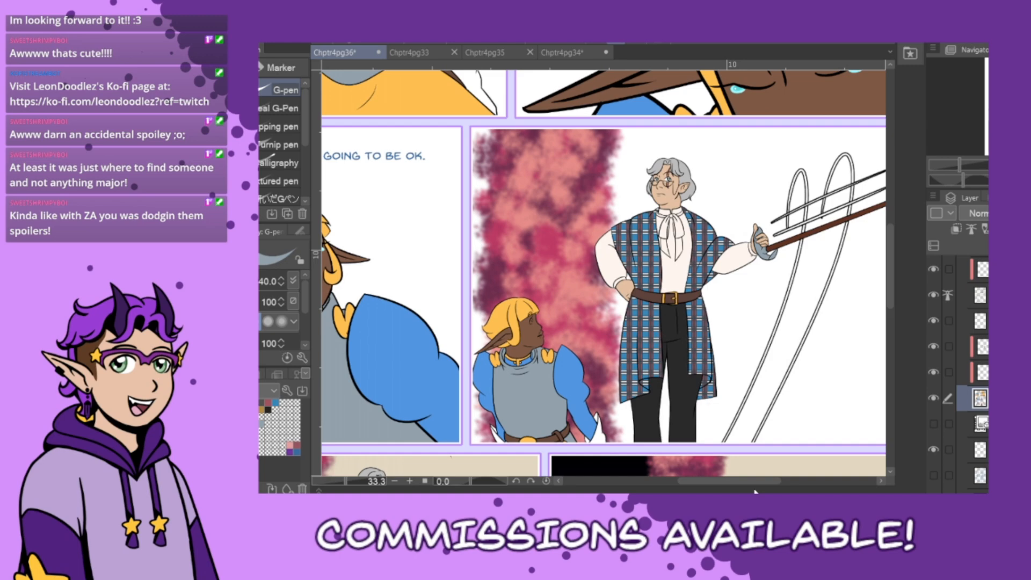
scroll(533, 324, up, 7)
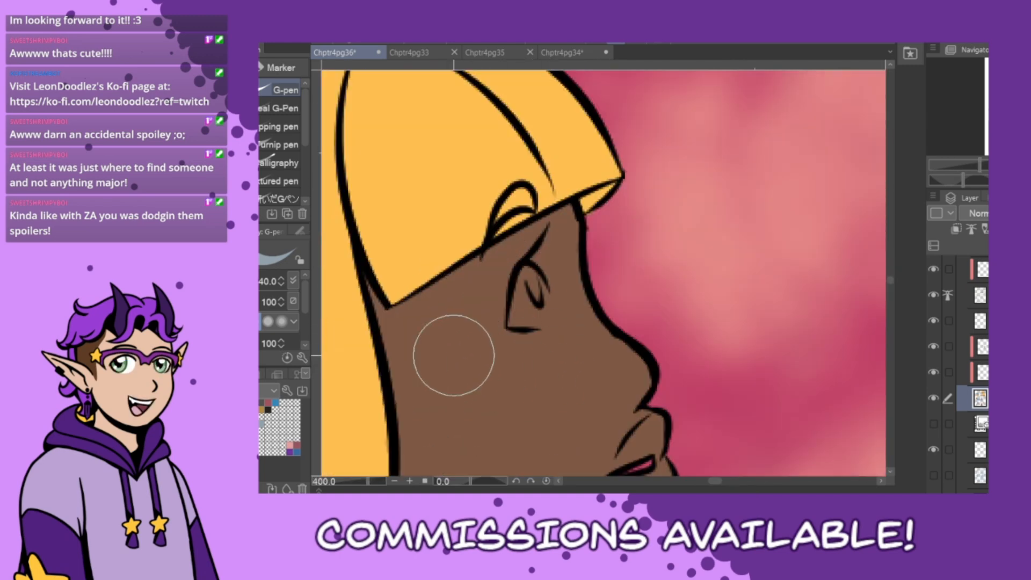
click(201, 375)
click(222, 408)
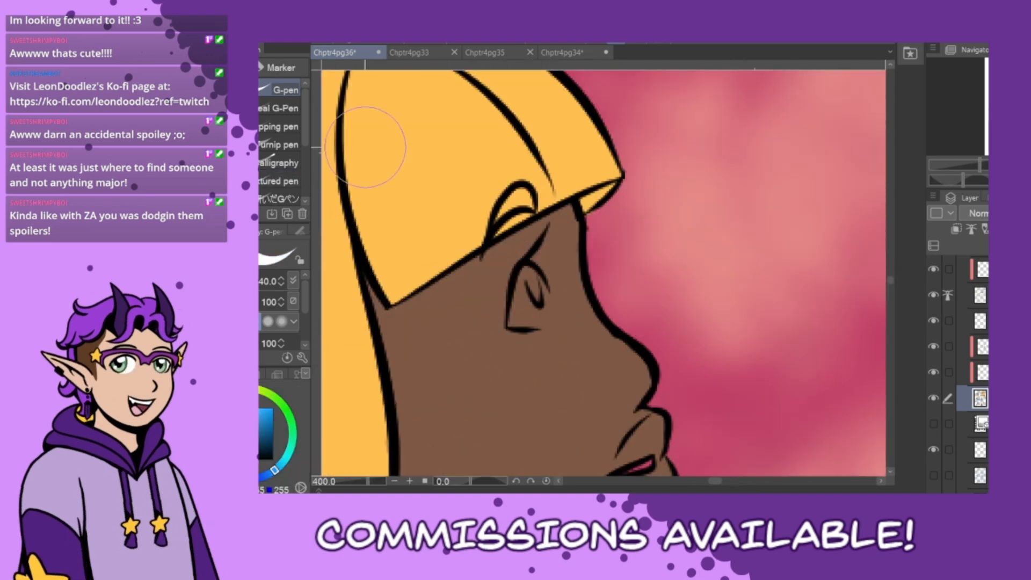
key(bracketleft)
key(bracketleft)
key(bracketleft)
key(bracketleft)
key(bracketleft)
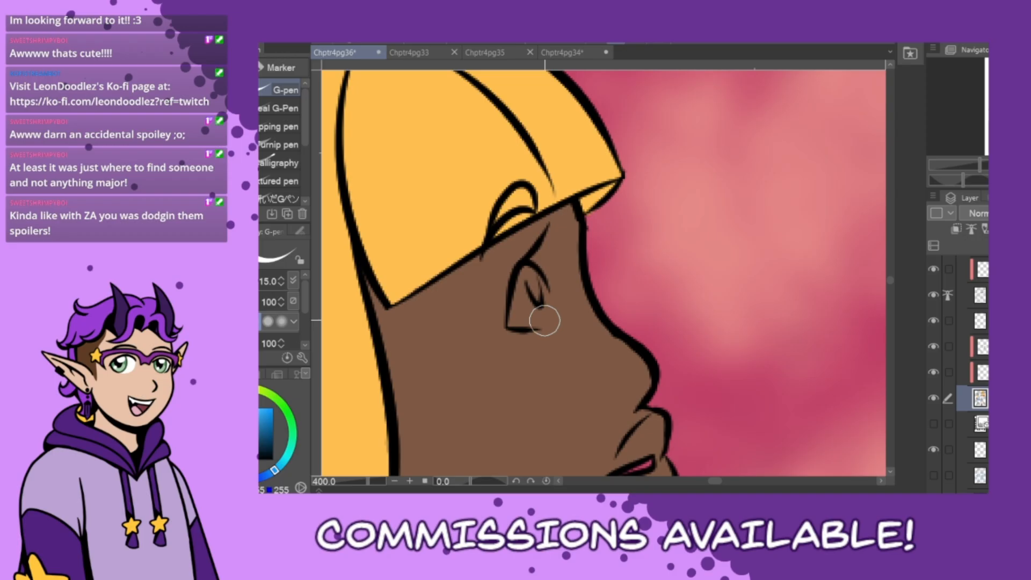
drag(533, 272, 542, 324)
mouse_move(534, 276)
mouse_down()
mouse_move(509, 326)
mouse_move(541, 323)
mouse_up()
key(ctrl+z)
mouse_move(534, 273)
mouse_down()
mouse_move(510, 324)
mouse_move(544, 320)
mouse_move(531, 272)
mouse_move(531, 319)
mouse_move(541, 282)
mouse_move(523, 318)
mouse_move(531, 270)
mouse_move(523, 313)
mouse_move(542, 290)
mouse_move(530, 310)
mouse_up()
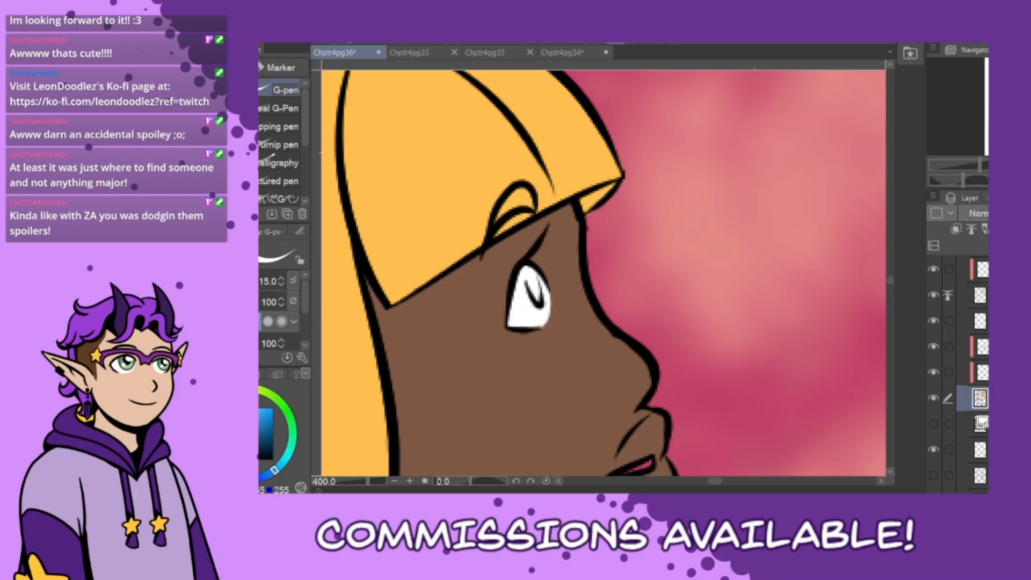
- Colour the iris of the profile eye dark magenta with a lighter pink lower part
click(261, 375)
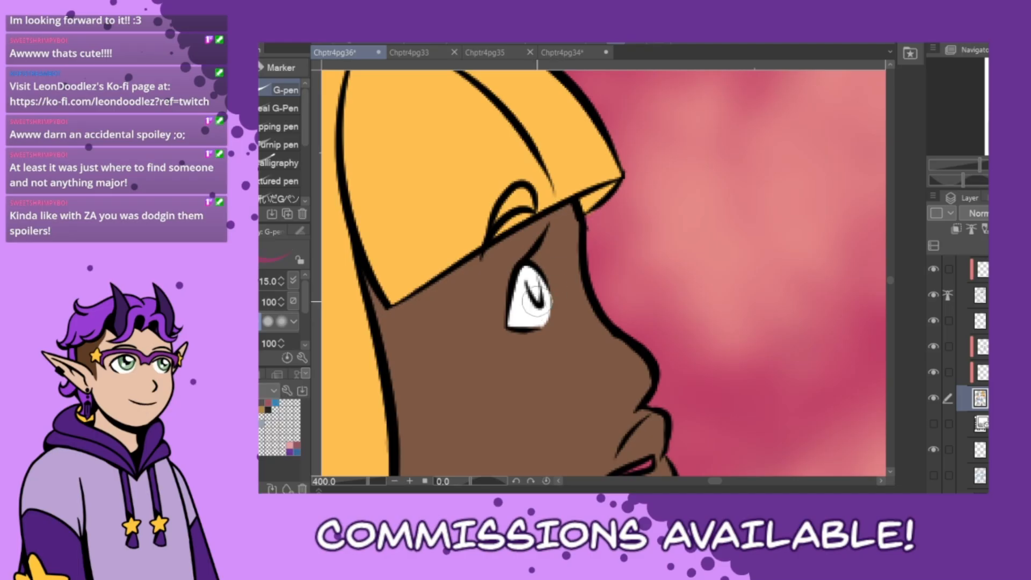
drag(530, 274, 538, 301)
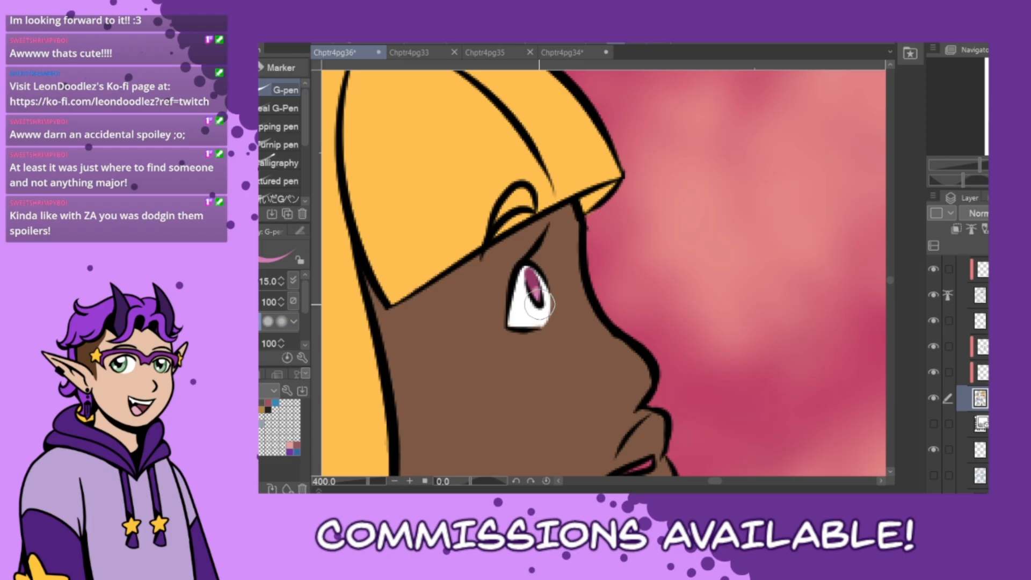
- Paint the profile elf's lower lip dark reddish brown with the G-pen and add a soft highlight using the Soft airbrush
scroll(893, 283, down, 5)
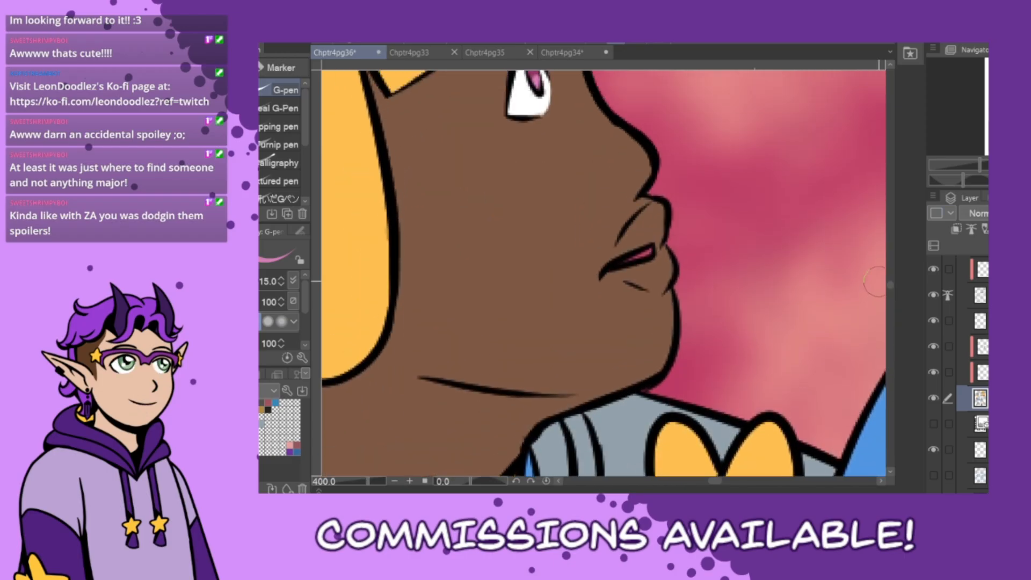
click(260, 374)
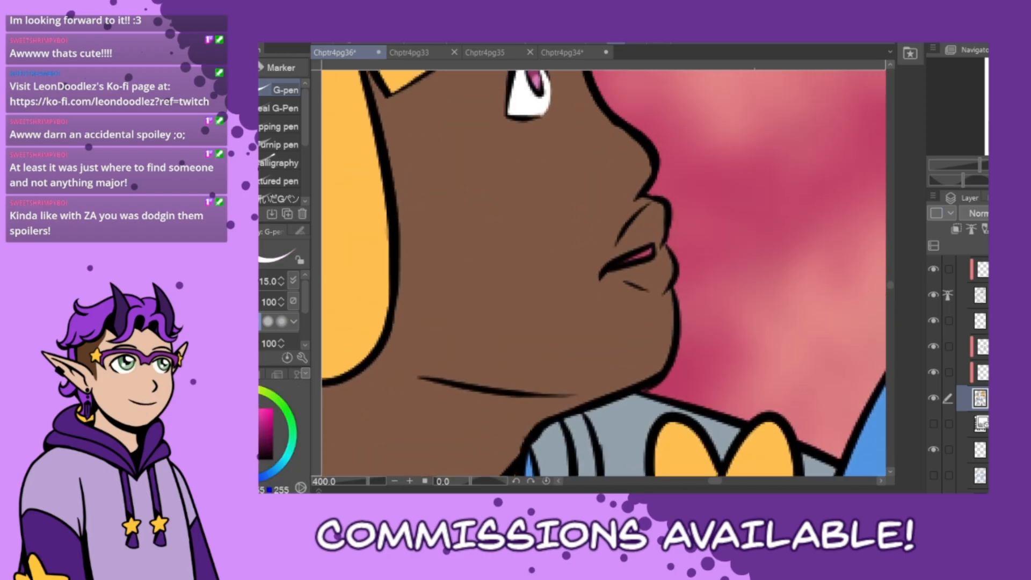
drag(652, 246, 616, 264)
click(260, 374)
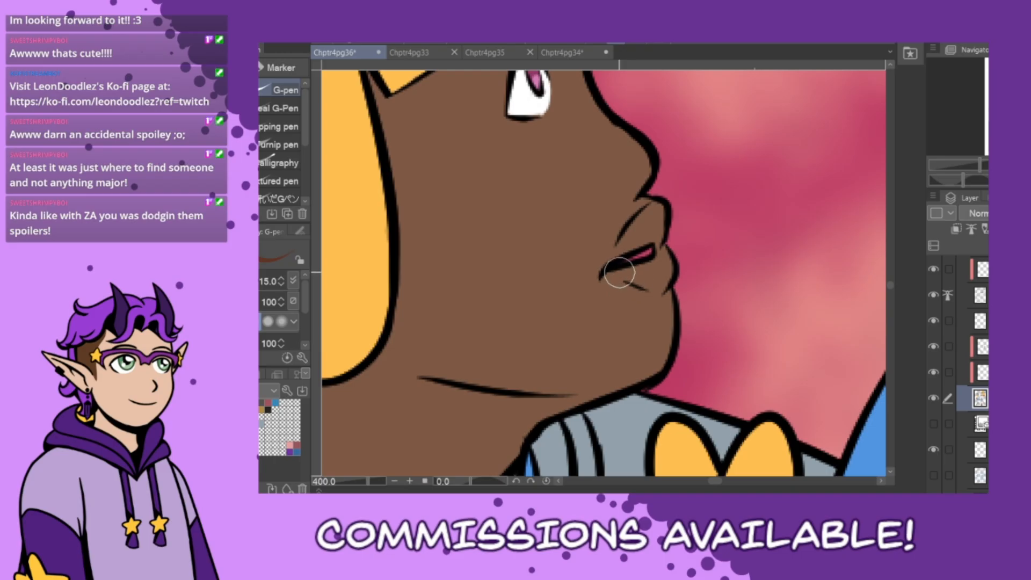
mouse_move(617, 272)
mouse_down()
mouse_move(666, 284)
mouse_move(665, 247)
mouse_move(623, 272)
mouse_move(656, 268)
mouse_up()
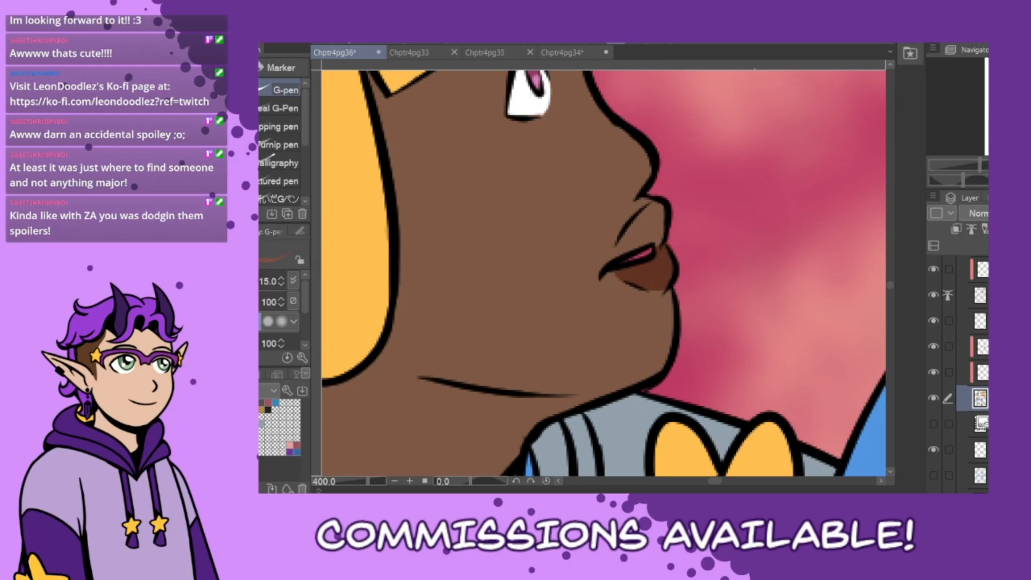
key(b)
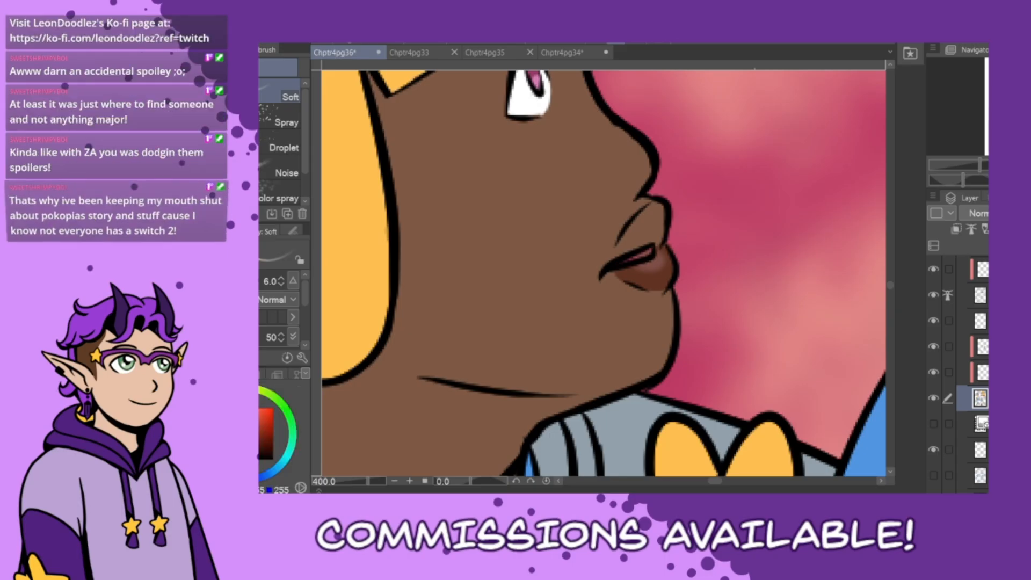
- Paint the teeth in the profile elf's mouth white with the G-pen and colour the upper lip dark reddish brown
key(p)
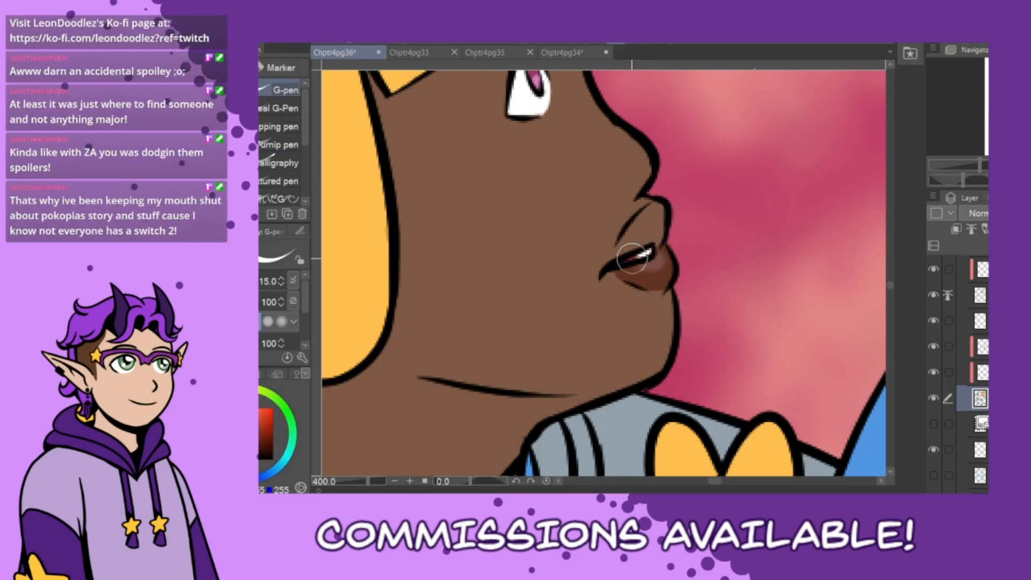
click(260, 375)
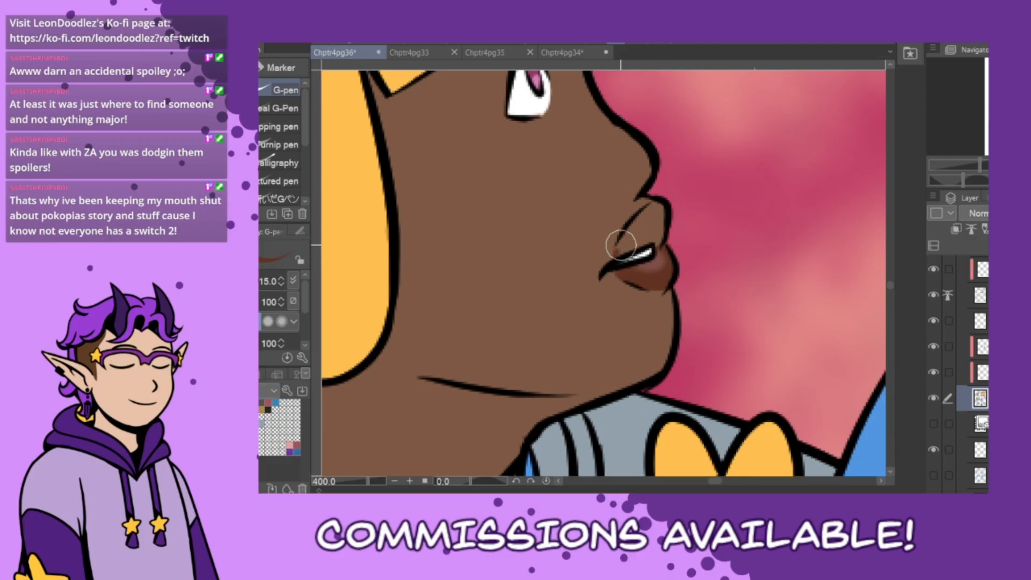
mouse_move(617, 251)
mouse_down()
mouse_move(664, 205)
mouse_move(654, 244)
mouse_move(662, 232)
mouse_move(621, 251)
mouse_move(659, 236)
mouse_move(659, 224)
mouse_move(619, 253)
mouse_move(659, 236)
mouse_move(616, 254)
mouse_move(663, 204)
mouse_move(651, 236)
mouse_move(660, 215)
mouse_move(627, 243)
mouse_move(657, 220)
mouse_move(638, 235)
mouse_move(652, 211)
mouse_move(618, 257)
mouse_up()
- Fill both eyes of the blonde elf standing beside the swordsman in the last panel with white
scroll(660, 322, down, 4)
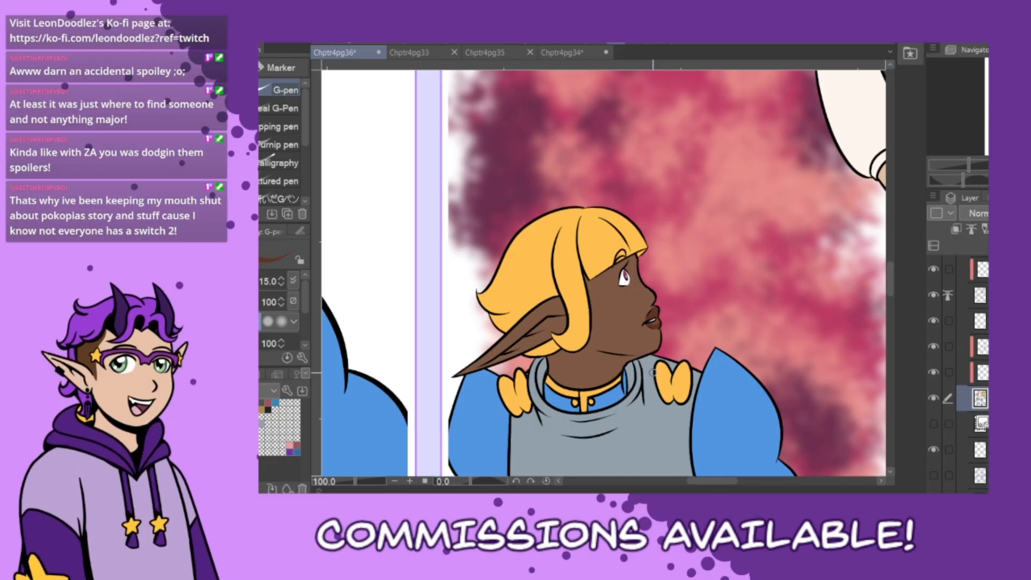
drag(706, 485, 734, 485)
scroll(730, 475, down, 1)
scroll(730, 474, down, 3)
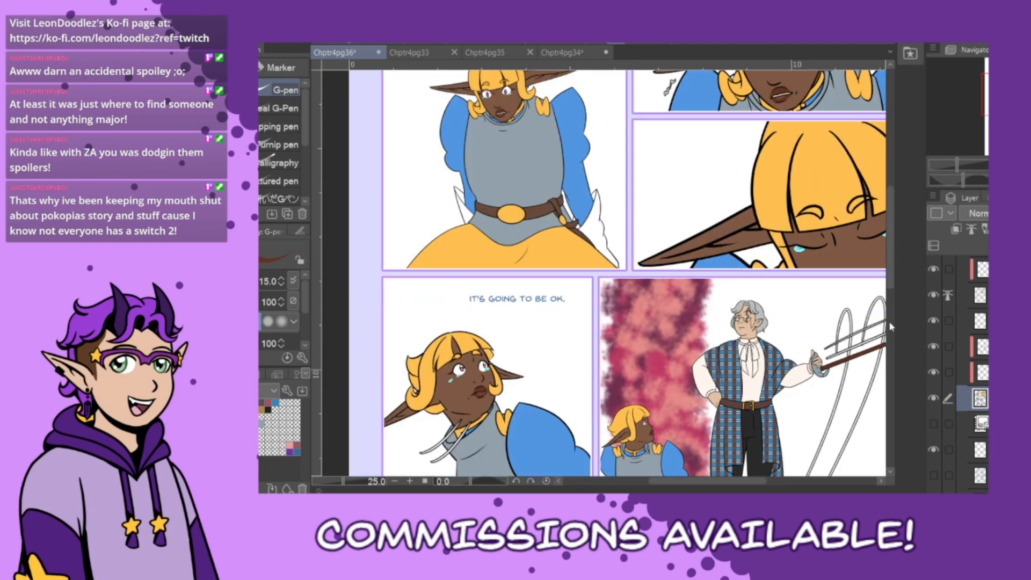
drag(888, 276, 902, 367)
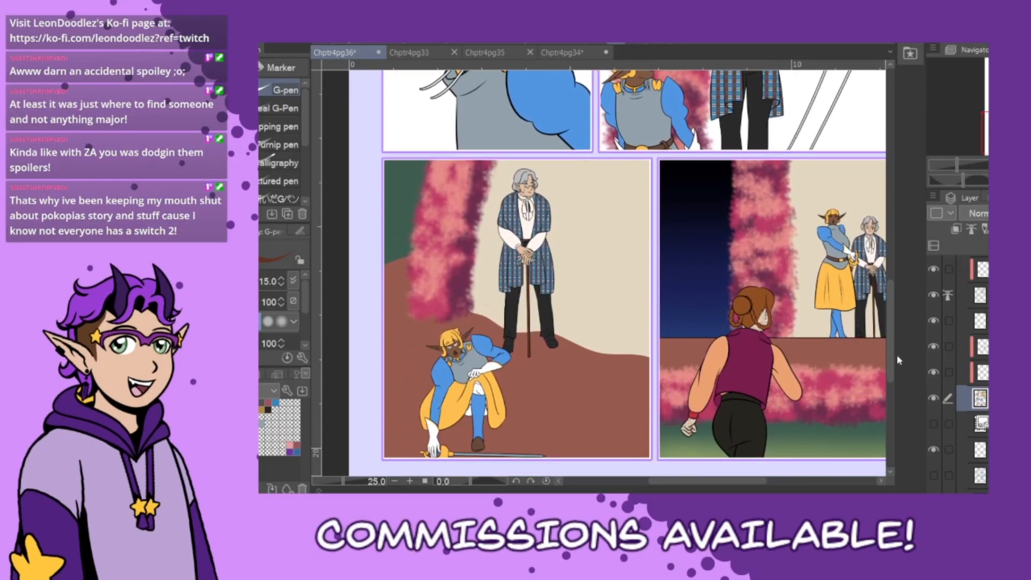
drag(695, 482, 736, 482)
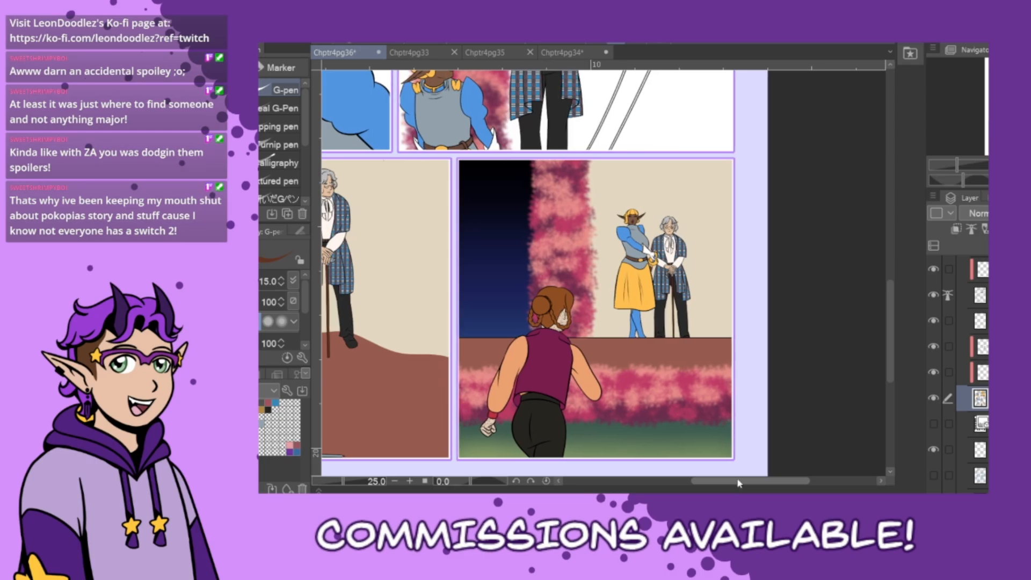
scroll(614, 232, up, 2)
scroll(618, 229, up, 8)
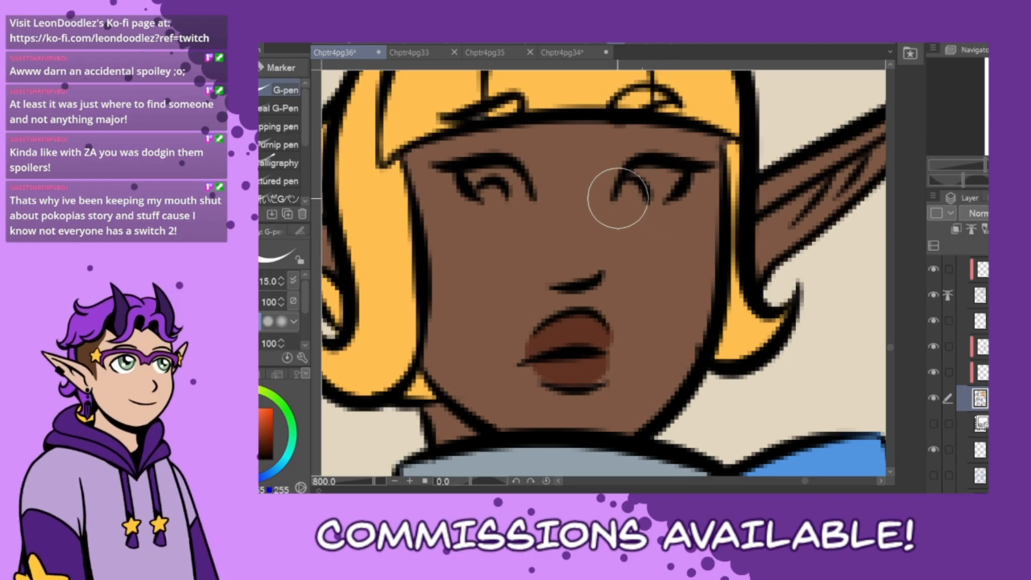
mouse_move(618, 198)
mouse_down()
mouse_move(670, 193)
mouse_move(619, 193)
mouse_move(667, 170)
mouse_move(683, 175)
mouse_move(634, 190)
mouse_up()
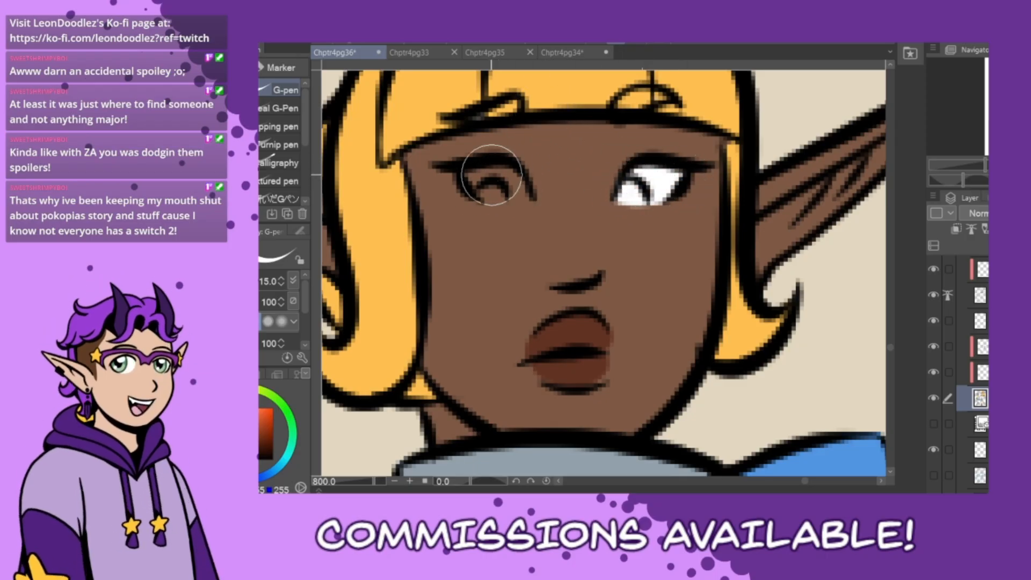
mouse_move(476, 184)
mouse_down()
mouse_move(518, 207)
mouse_move(483, 172)
mouse_move(493, 184)
mouse_up()
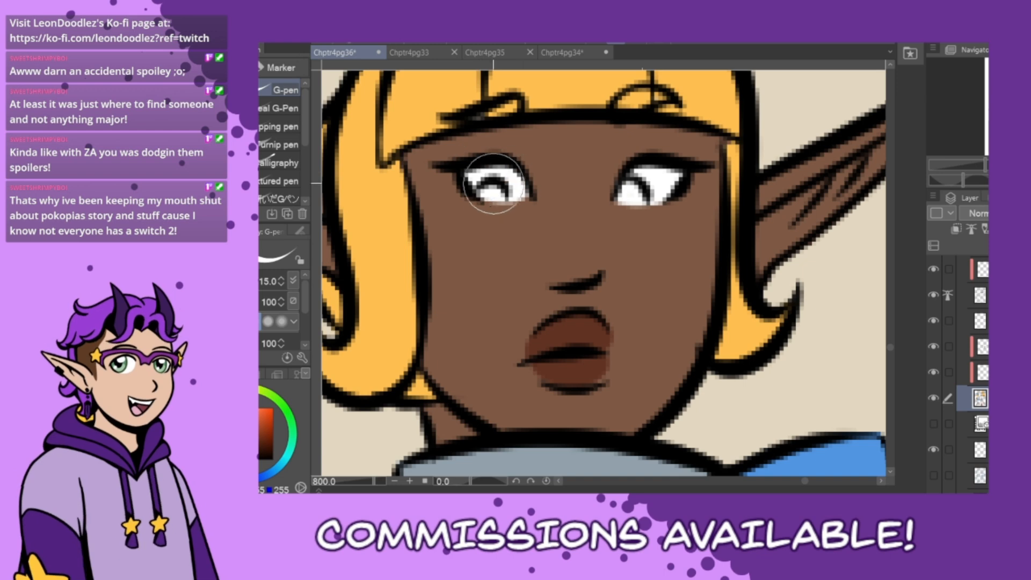
- Colour both irises of the last-panel elf dark magenta and clean the overspill below the eyes with skin brown
click(260, 375)
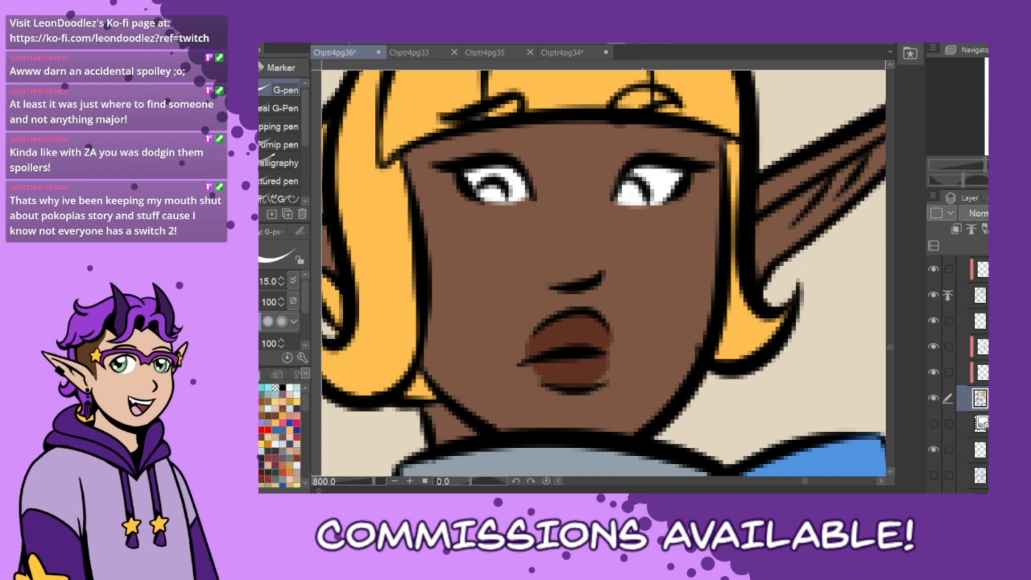
click(259, 429)
mouse_move(633, 185)
mouse_down()
mouse_move(616, 185)
mouse_move(618, 195)
mouse_up()
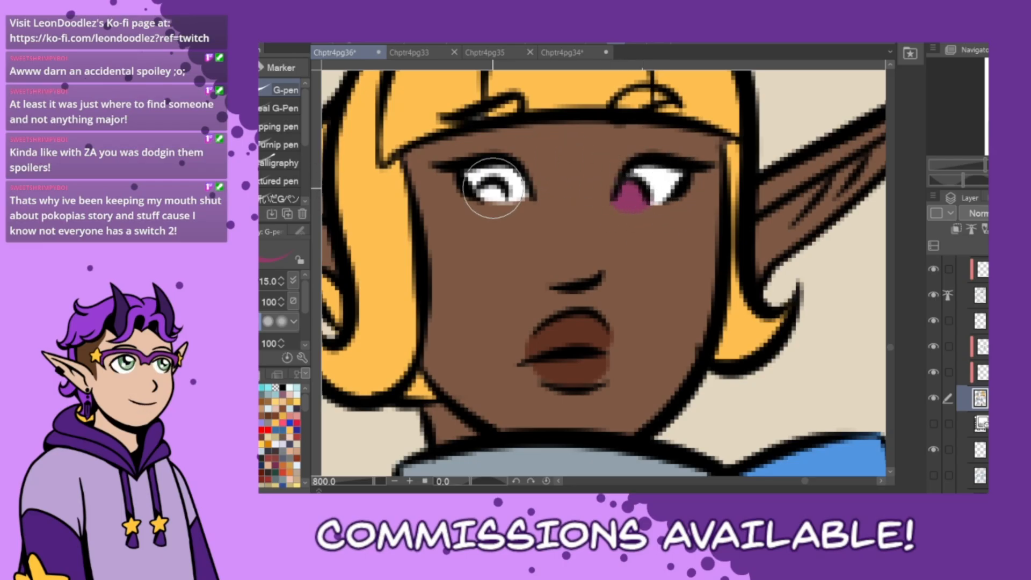
mouse_move(492, 187)
mouse_down()
mouse_move(483, 191)
mouse_move(501, 200)
mouse_up()
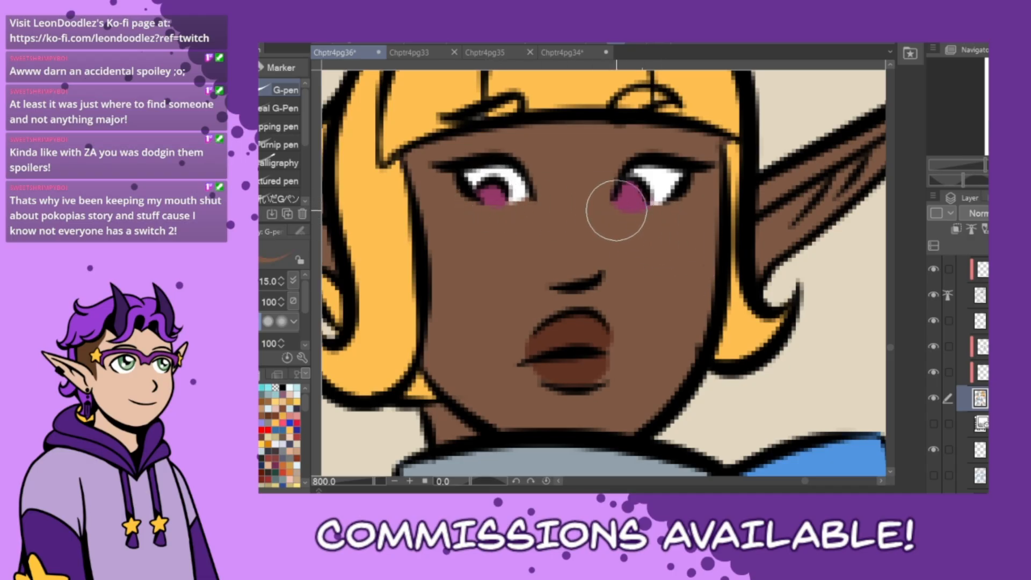
drag(616, 210, 671, 215)
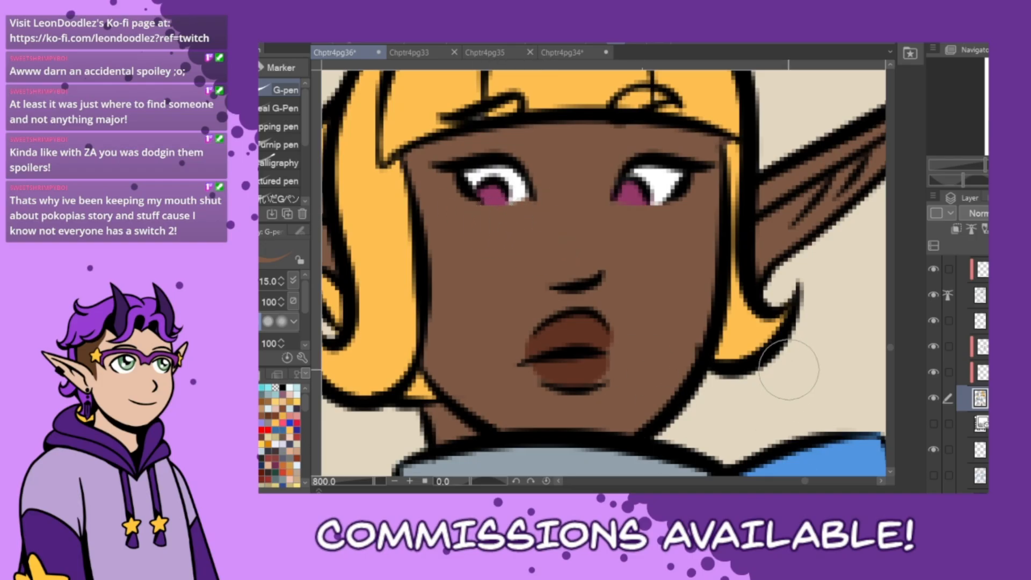
- Select the uppermost layer inside the page's layer folder and set black and white as the drawing colours
scroll(782, 377, down, 2)
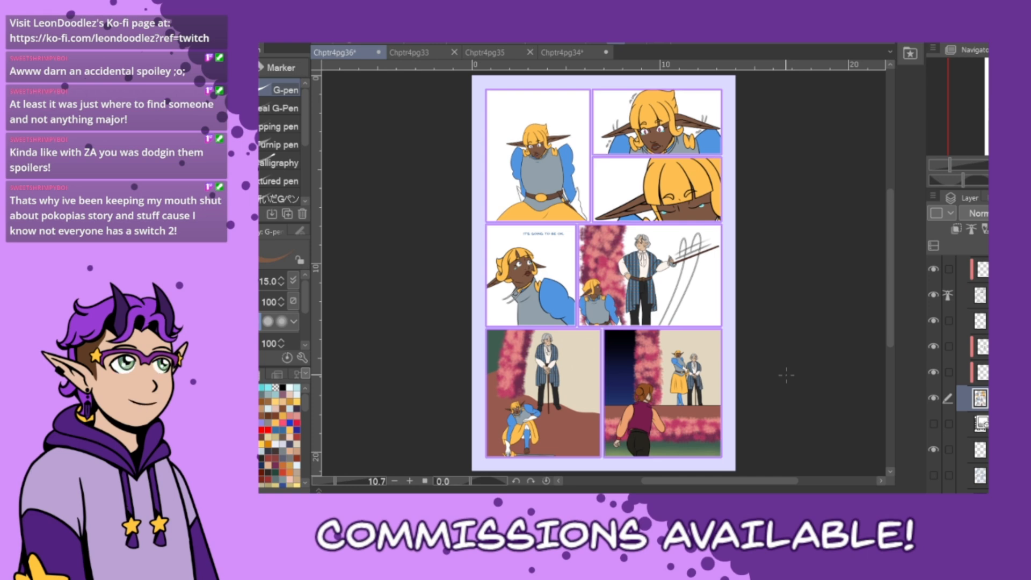
scroll(958, 376, up, 3)
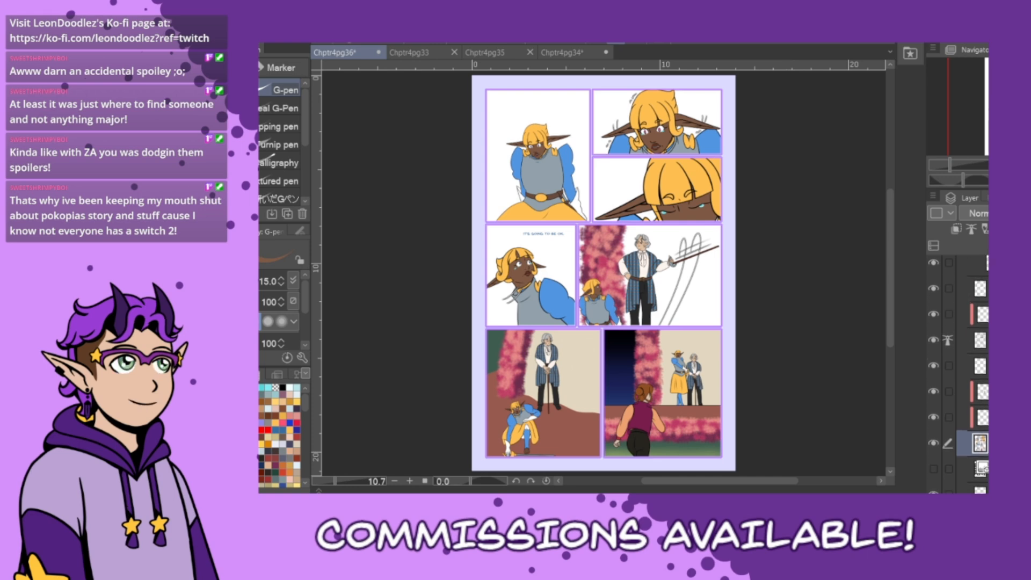
click(979, 293)
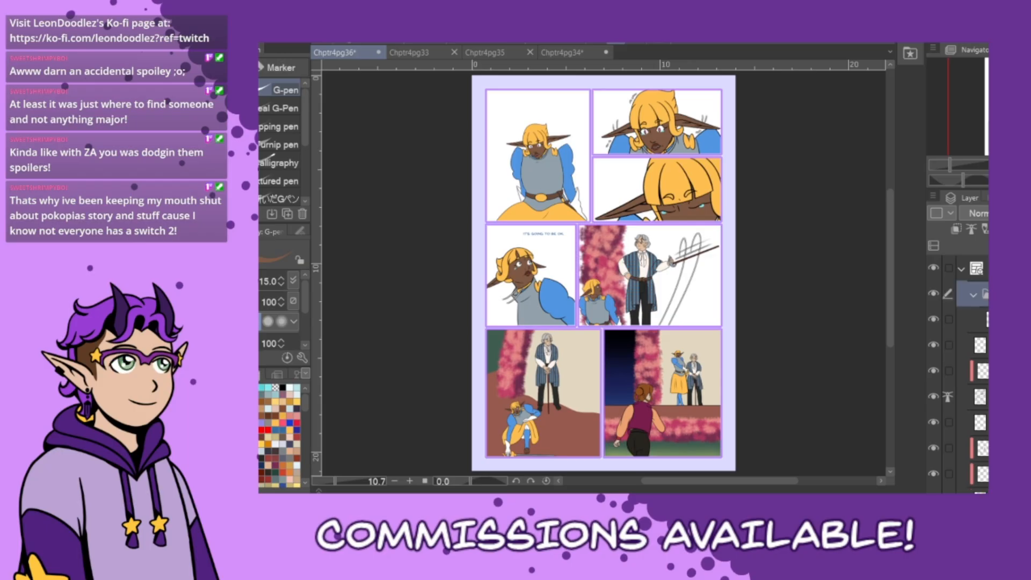
click(980, 320)
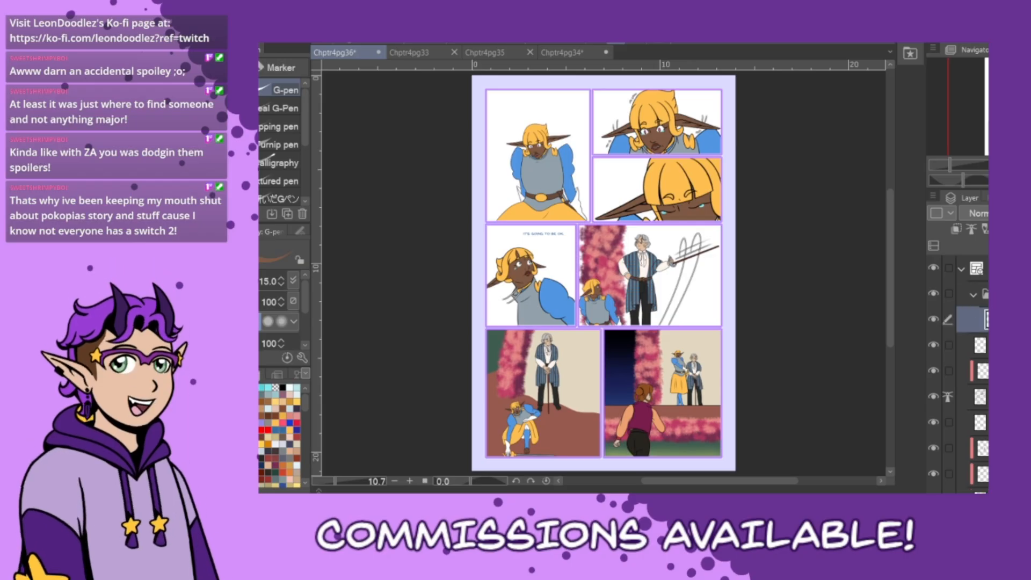
click(260, 375)
click(261, 458)
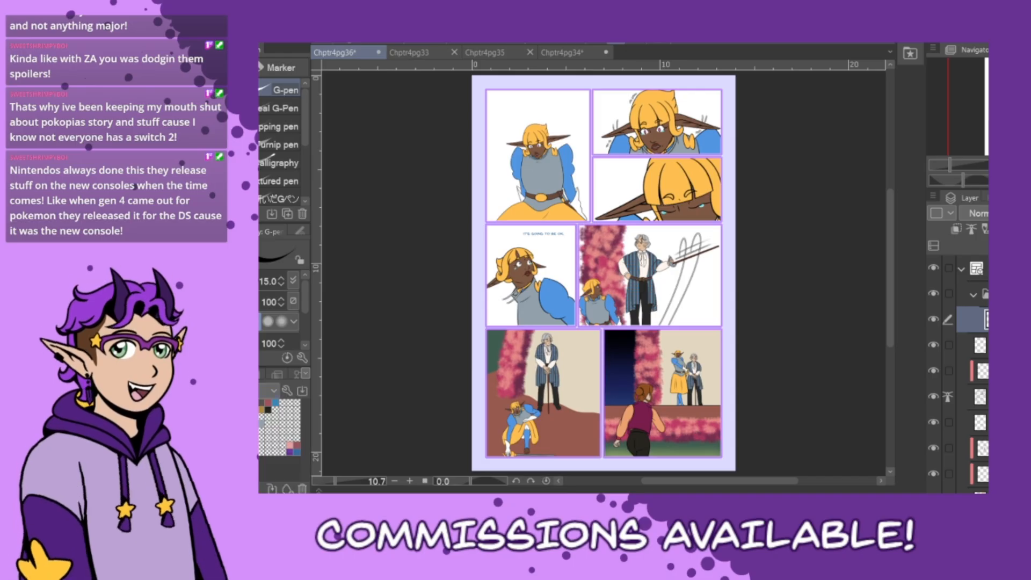
click(260, 424)
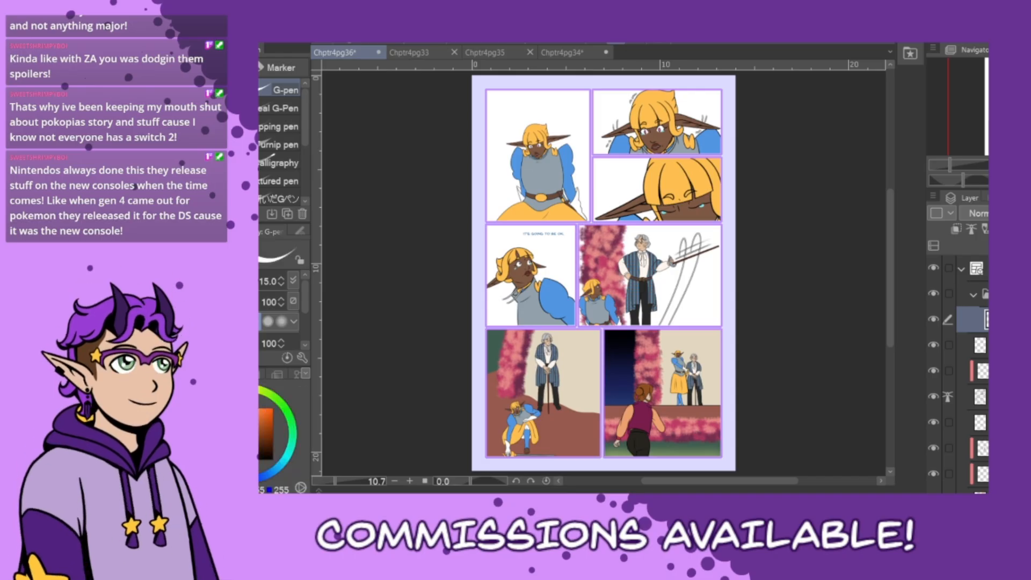
click(260, 457)
click(260, 437)
key(x)
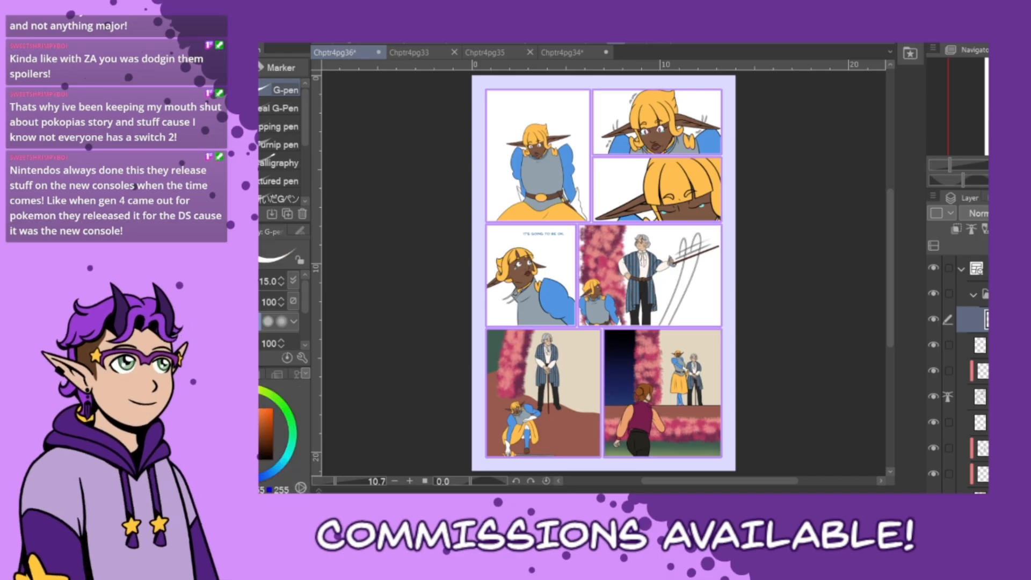
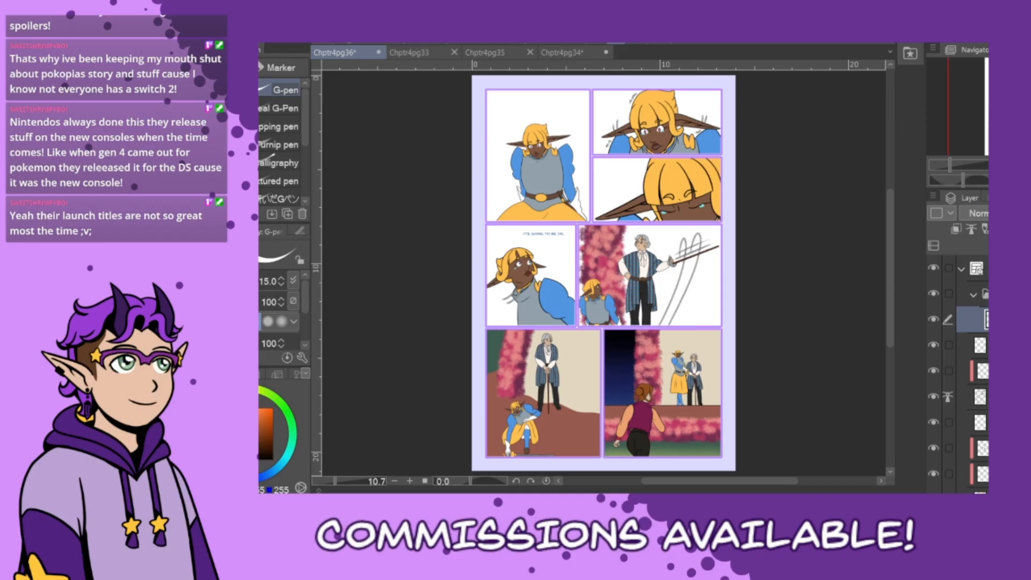
- Make black the active colour and choose the VINE leaf decoration brush
drag(714, 482, 709, 482)
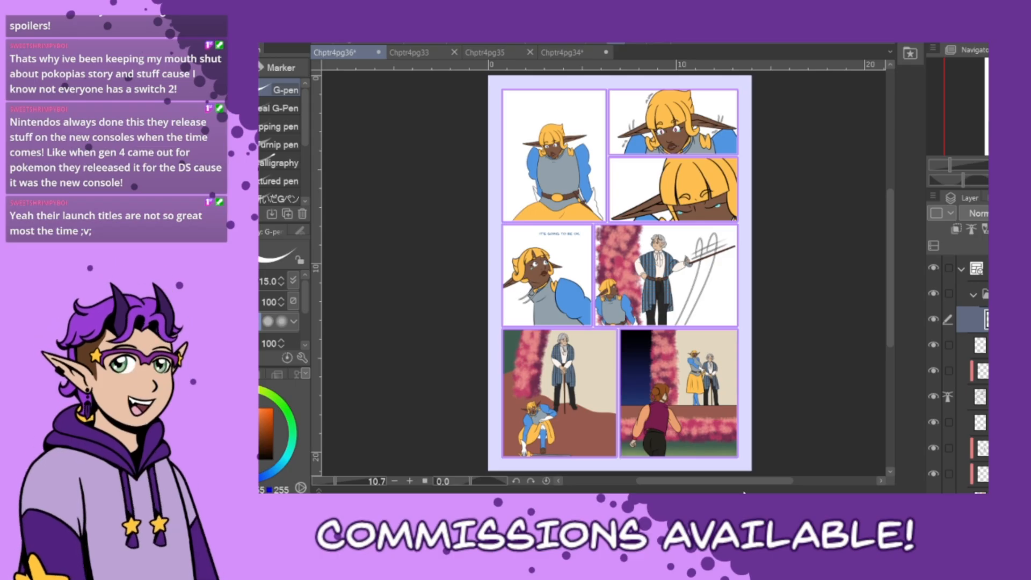
key(x)
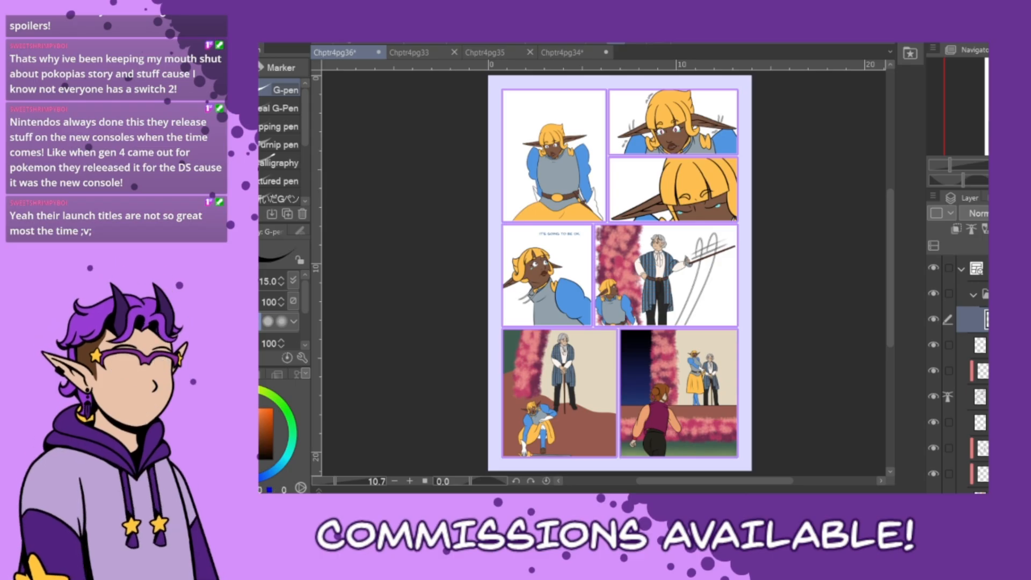
key(b)
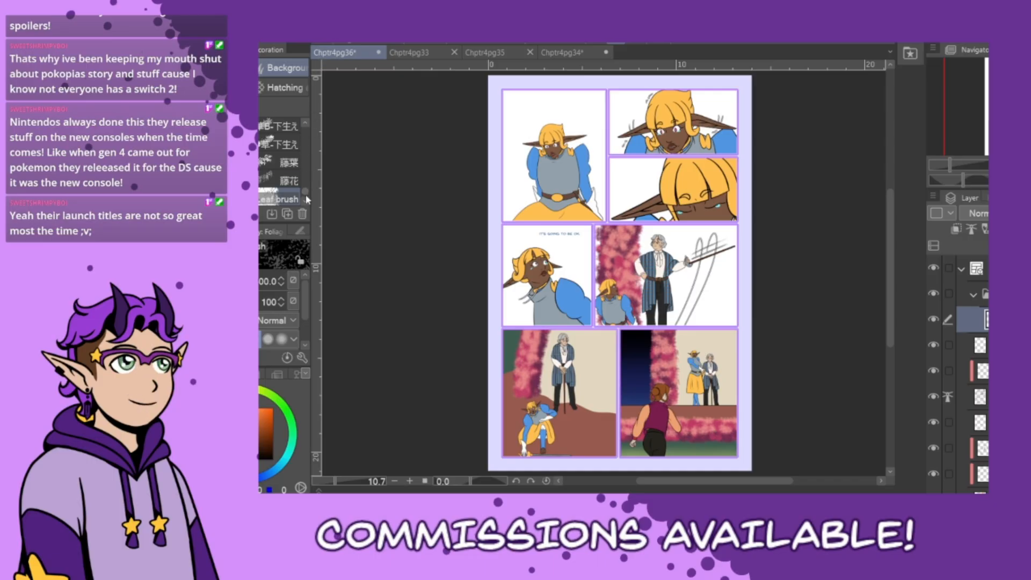
drag(304, 191, 304, 146)
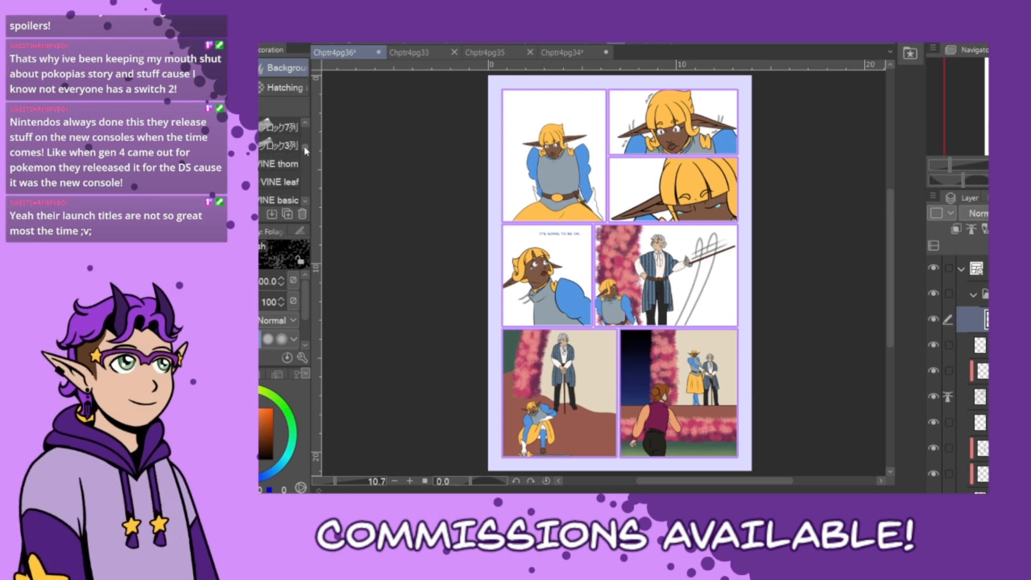
click(283, 181)
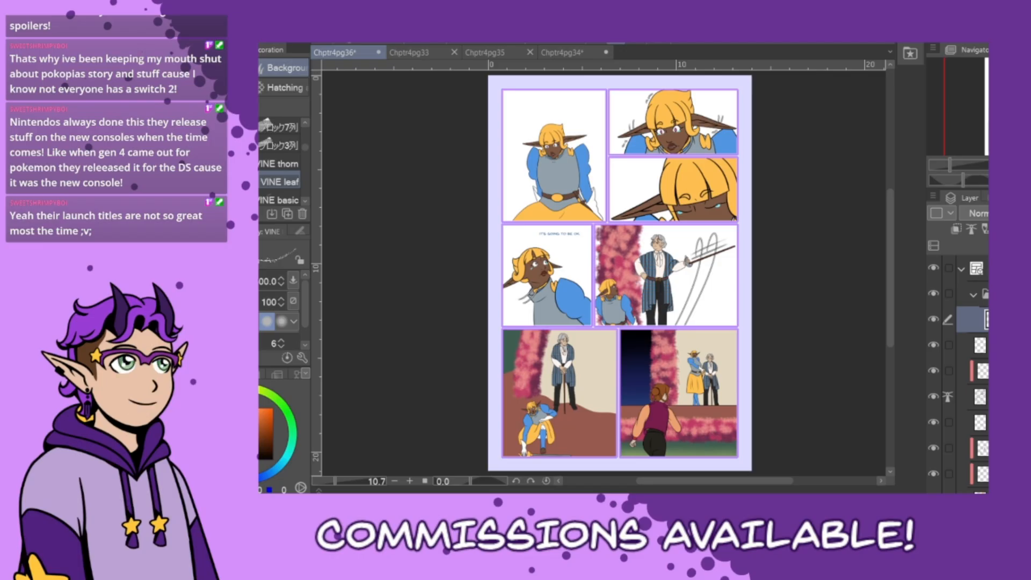
- Bring up page Chptr4pg34, close it and return to Chptr4pg36
click(565, 58)
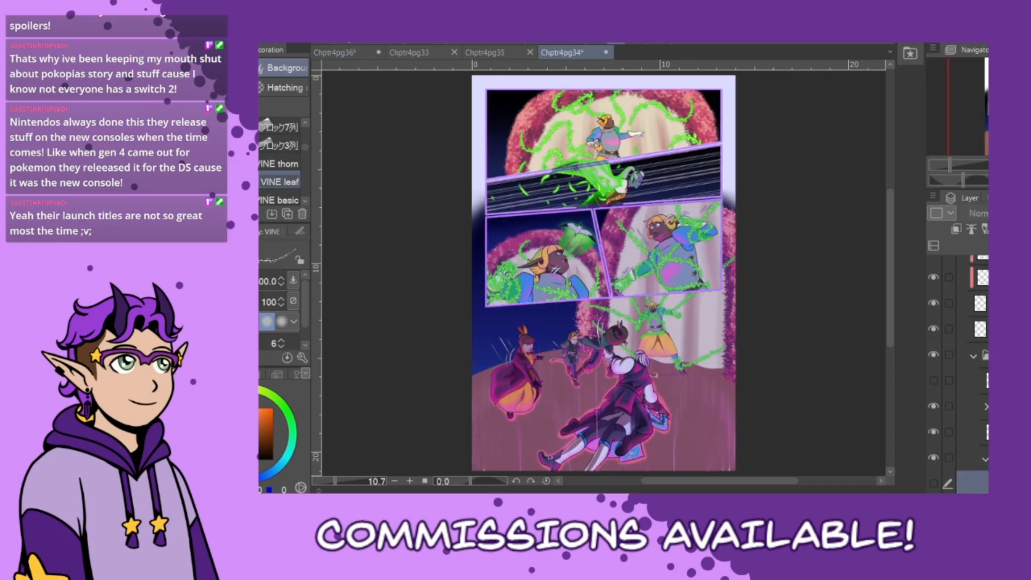
key(ctrl+w)
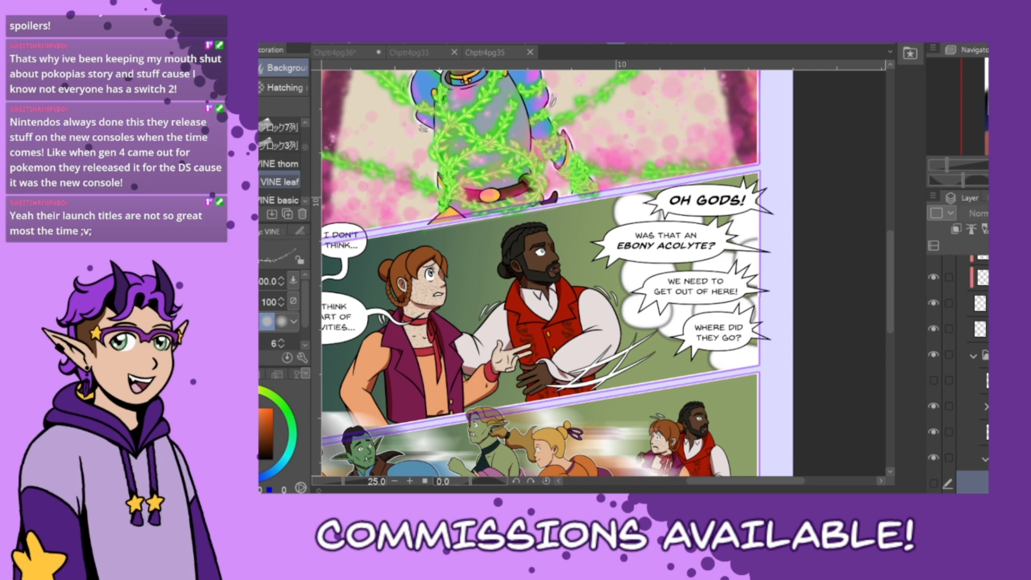
click(335, 52)
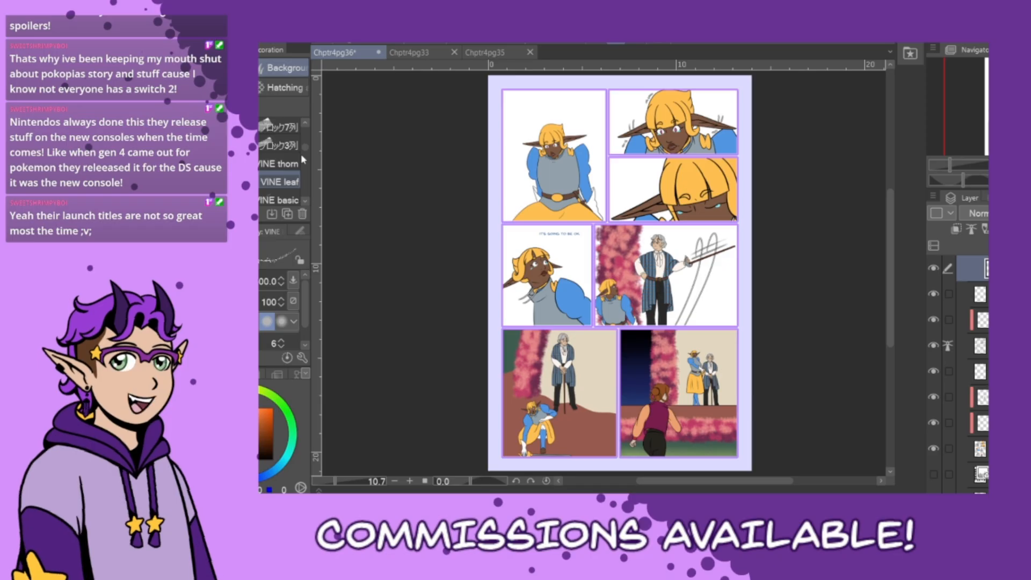
scroll(958, 370, up, 2)
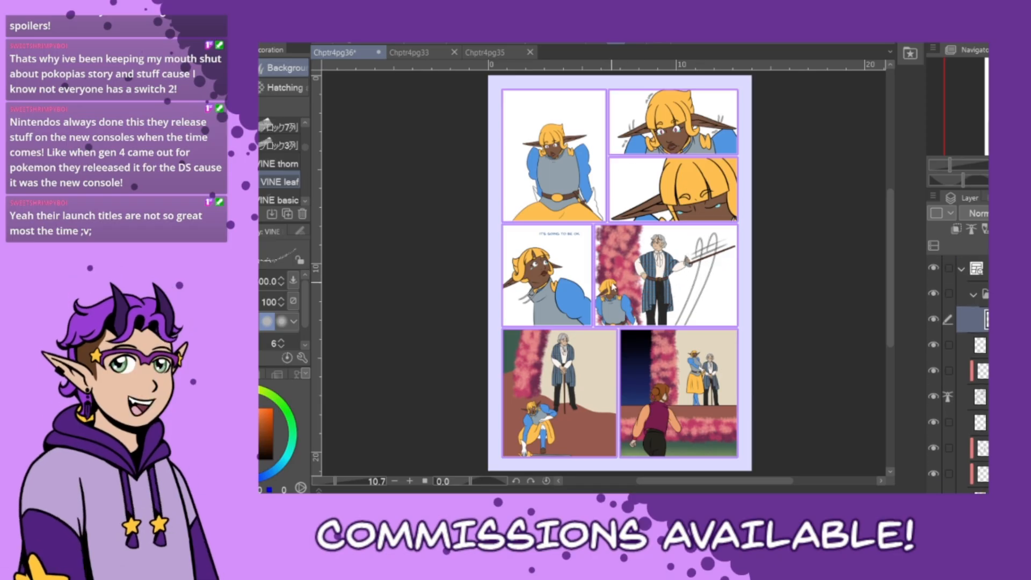
- Paint crossing leaf vines over the elf's grey breastplate in the "IT'S GOING TO BE OK." panel
scroll(612, 287, up, 5)
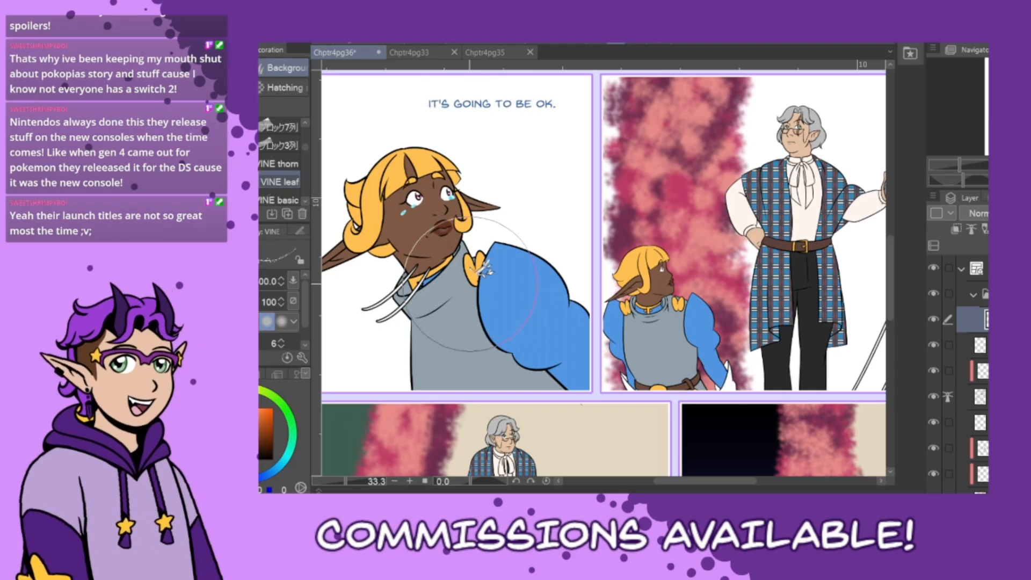
drag(485, 265, 406, 442)
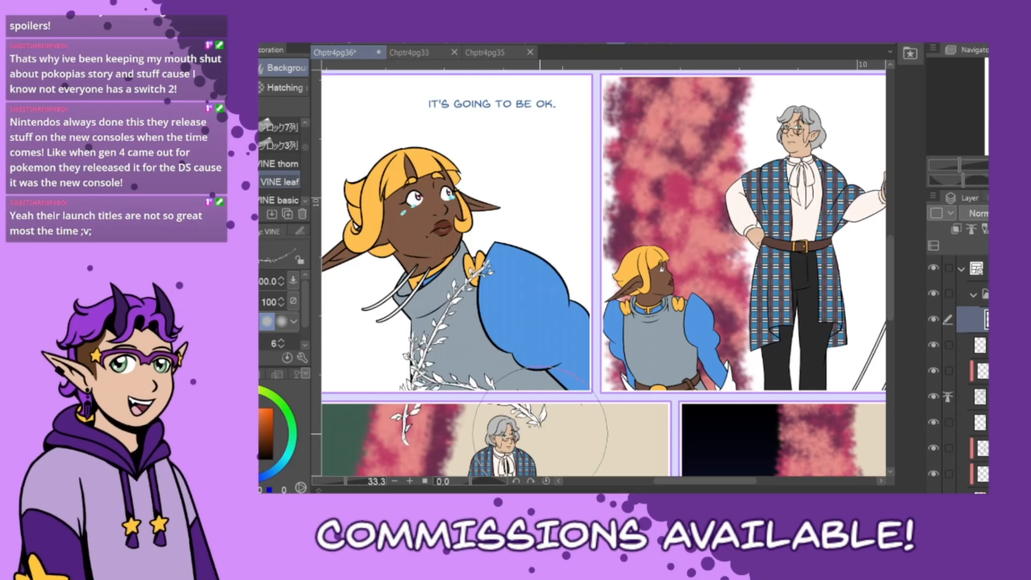
mouse_move(434, 354)
mouse_down()
mouse_move(493, 386)
mouse_move(537, 430)
mouse_up()
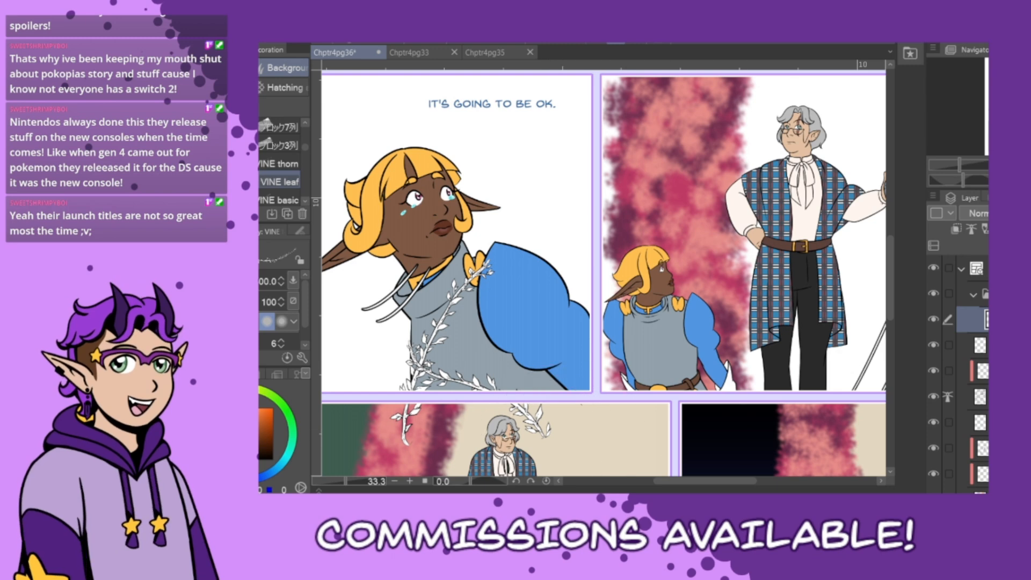
- Erase the vine pieces spilling into the panel below on the same layer and paint leaf vines across the elf's blue sleeve
click(980, 396)
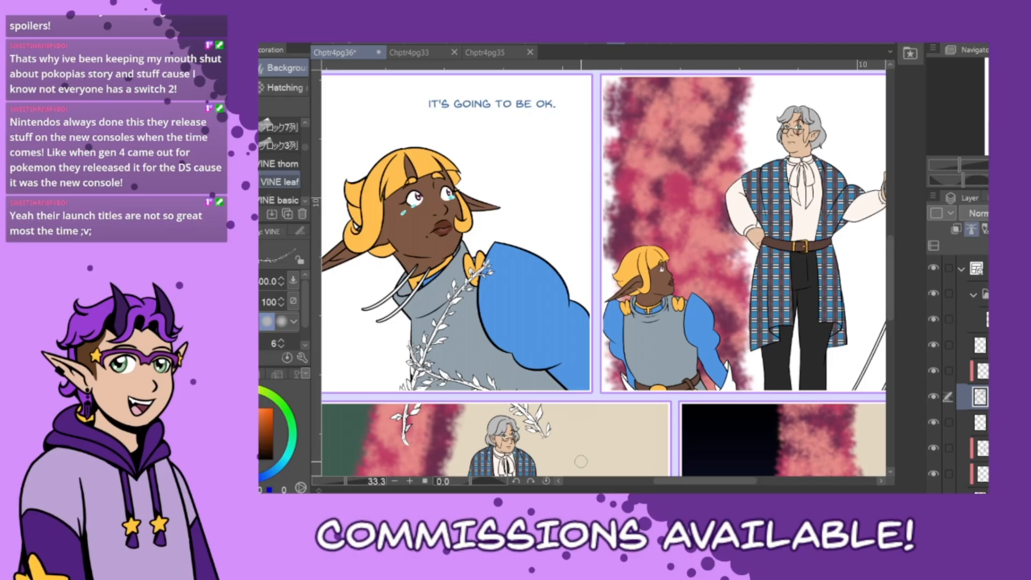
click(978, 320)
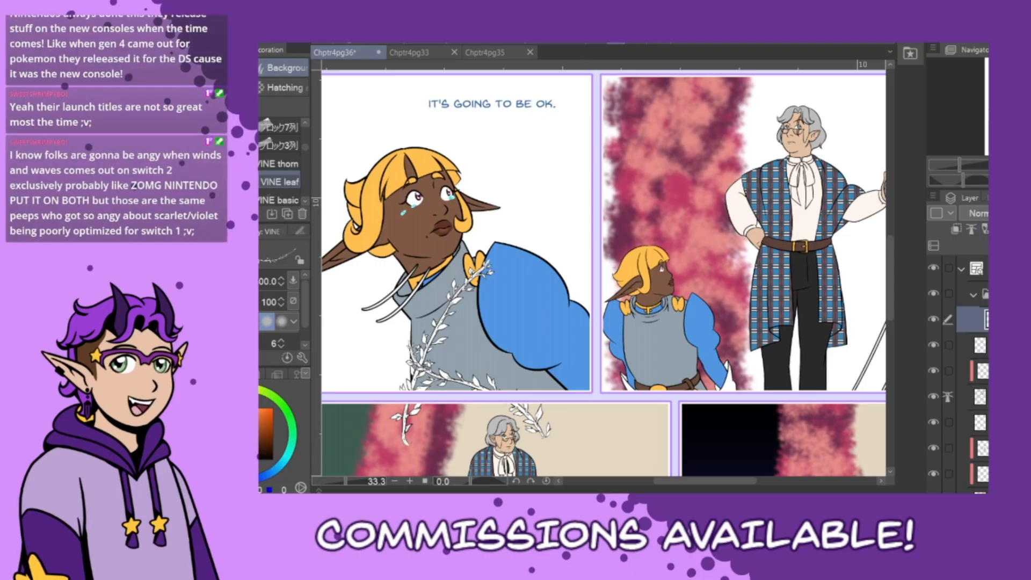
drag(515, 412, 542, 404)
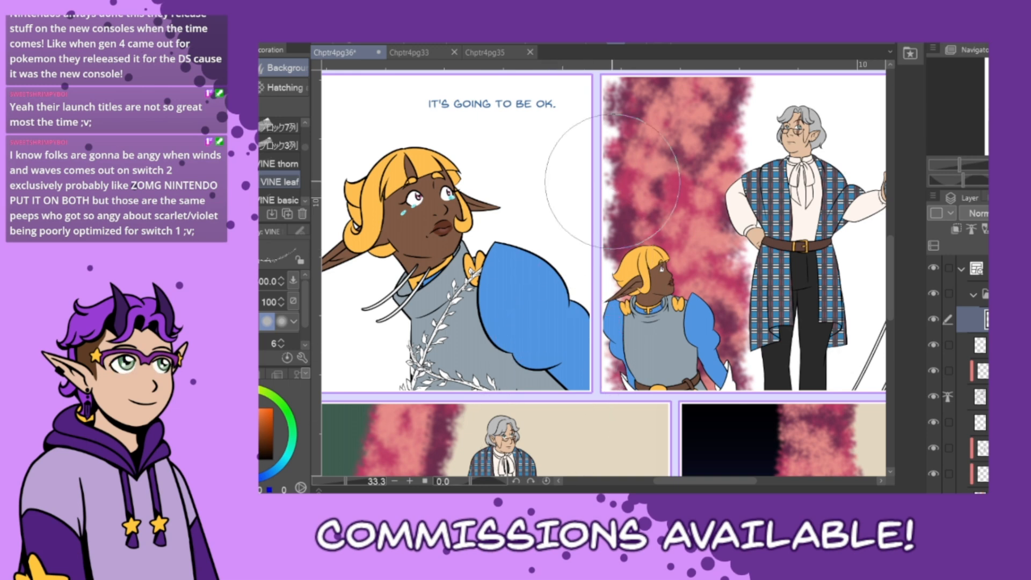
mouse_move(507, 355)
mouse_down()
mouse_move(563, 295)
mouse_move(533, 350)
mouse_move(501, 351)
mouse_up()
key(ctrl+z)
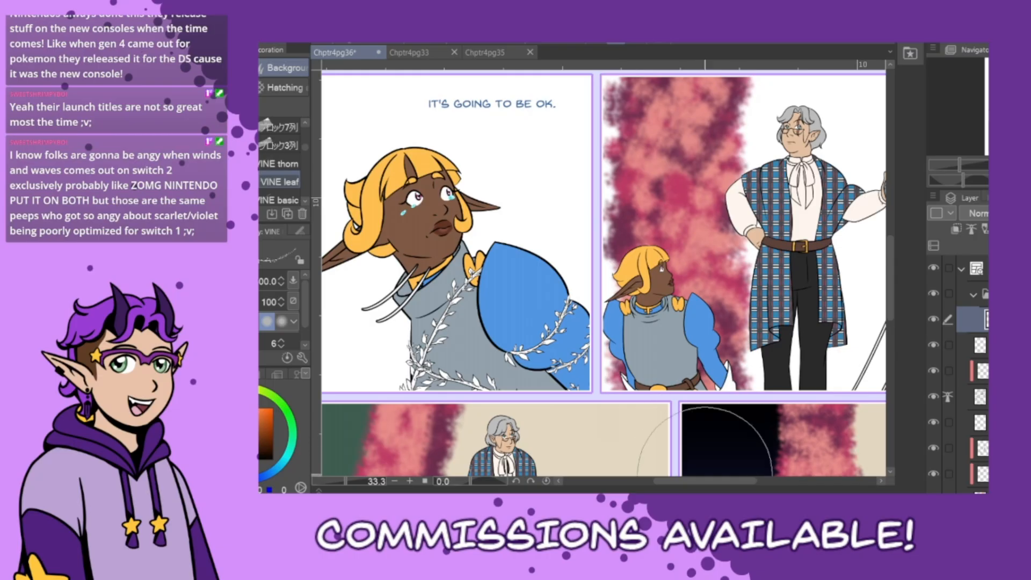
- Paint a leaf vine curving diagonally across the first-panel elf's breastplate from the shoulder to the opposite side of the belt, redoing the stroke as needed
drag(706, 482, 732, 482)
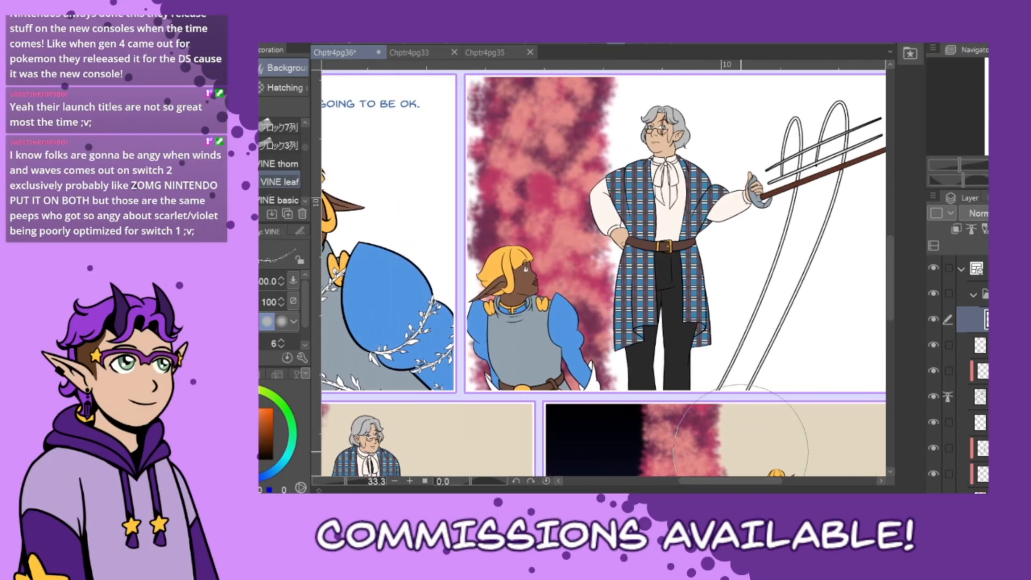
scroll(741, 451, up, 6)
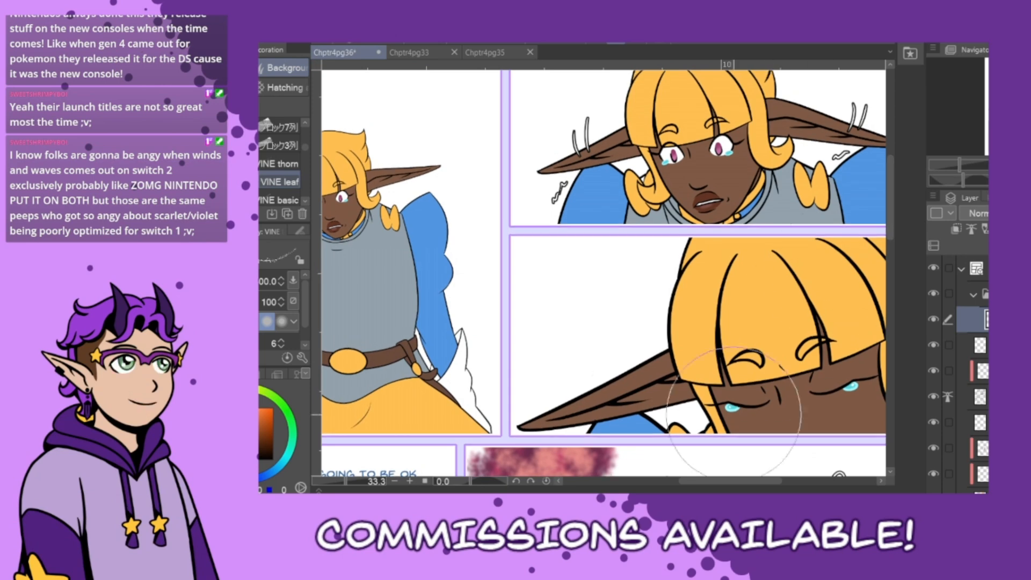
drag(730, 481, 698, 481)
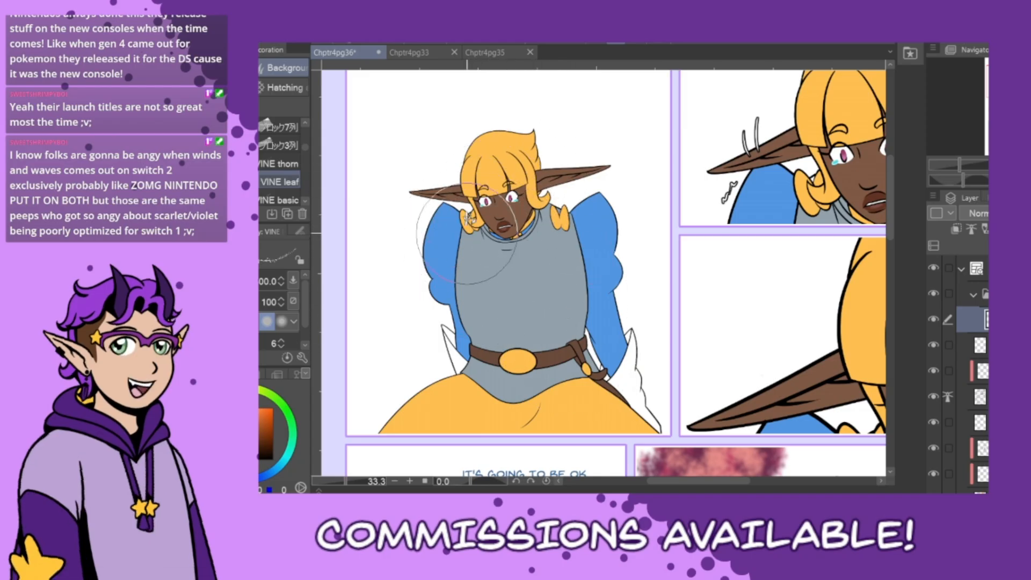
drag(467, 233, 588, 357)
key(ctrl+z)
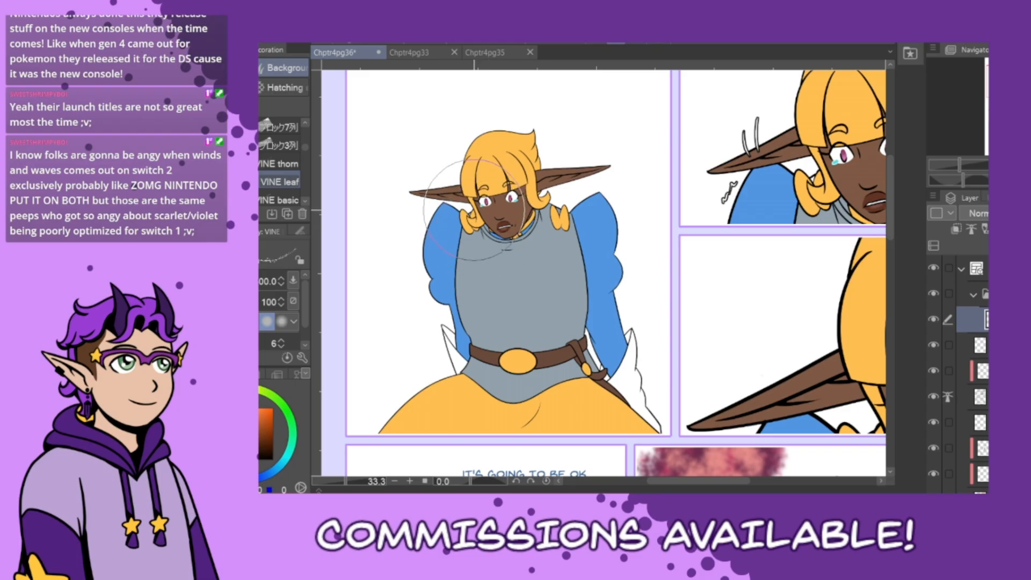
drag(469, 215, 590, 370)
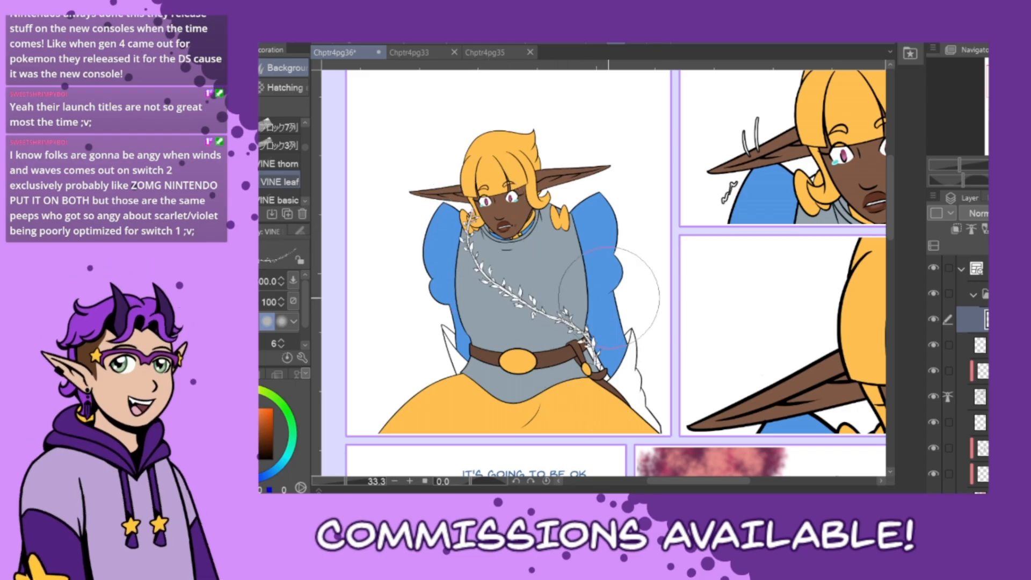
key(ctrl+z)
mouse_move(471, 215)
mouse_down()
mouse_move(484, 268)
mouse_move(514, 318)
mouse_move(586, 351)
mouse_up()
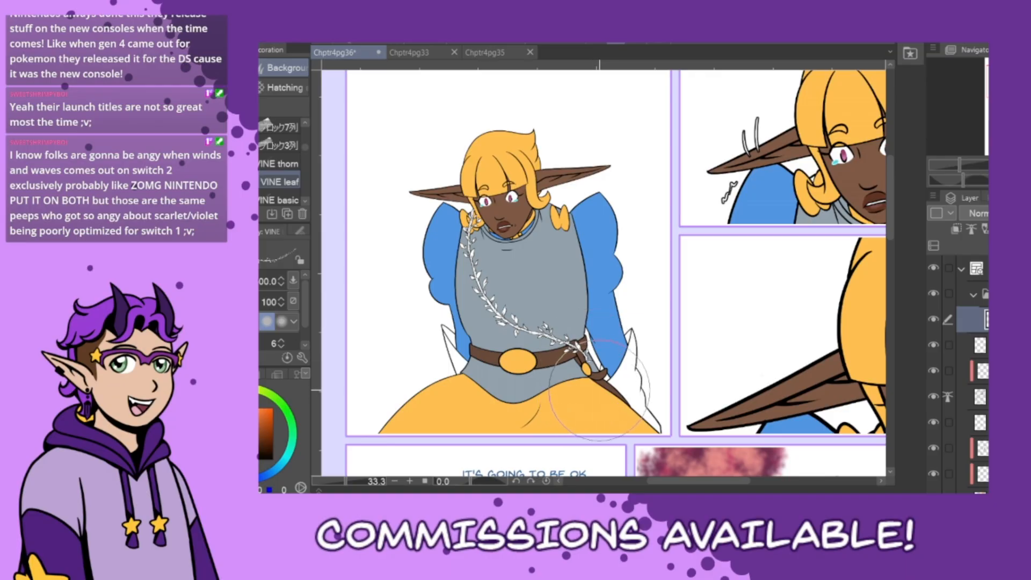
key(ctrl+z)
mouse_move(466, 220)
mouse_down()
mouse_move(499, 282)
mouse_move(564, 314)
mouse_move(579, 338)
mouse_up()
key(ctrl+z)
mouse_move(466, 220)
mouse_down()
mouse_move(484, 277)
mouse_move(565, 321)
mouse_move(580, 345)
mouse_up()
key(ctrl+z)
mouse_move(466, 220)
mouse_down()
mouse_move(527, 306)
mouse_move(578, 343)
mouse_up()
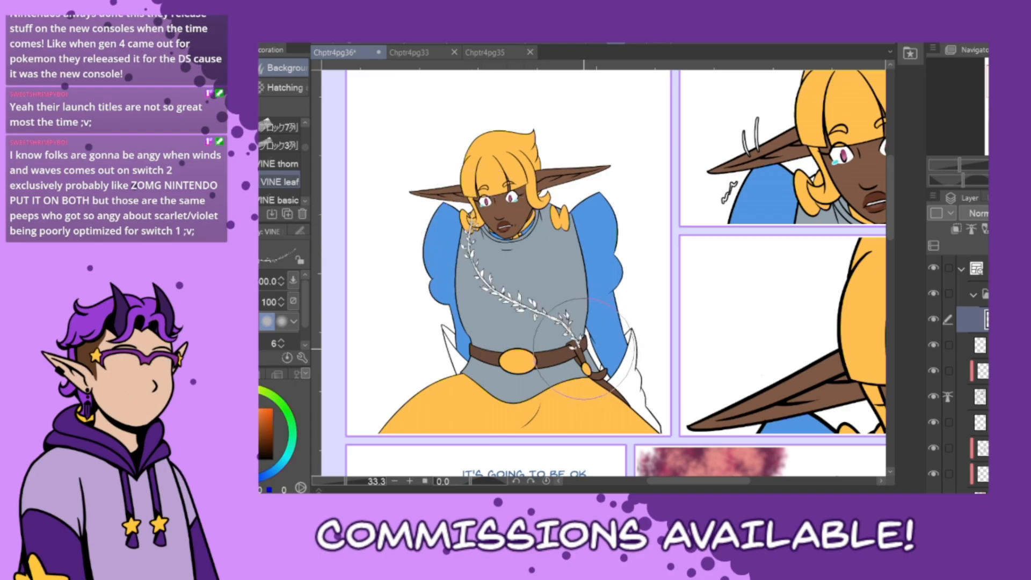
key(ctrl+z)
mouse_move(466, 220)
mouse_down()
mouse_move(498, 290)
mouse_move(588, 347)
mouse_up()
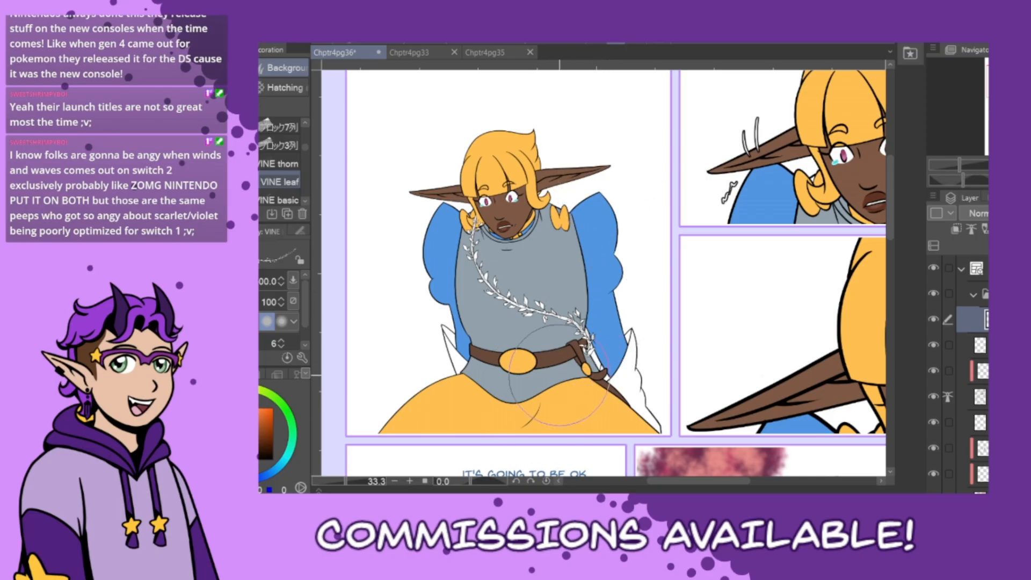
- Paint a second vine from the elf's other shoulder, crossing the first over the breastplate and ending just above the belt
mouse_move(565, 205)
mouse_down()
mouse_move(546, 247)
mouse_move(459, 334)
mouse_up()
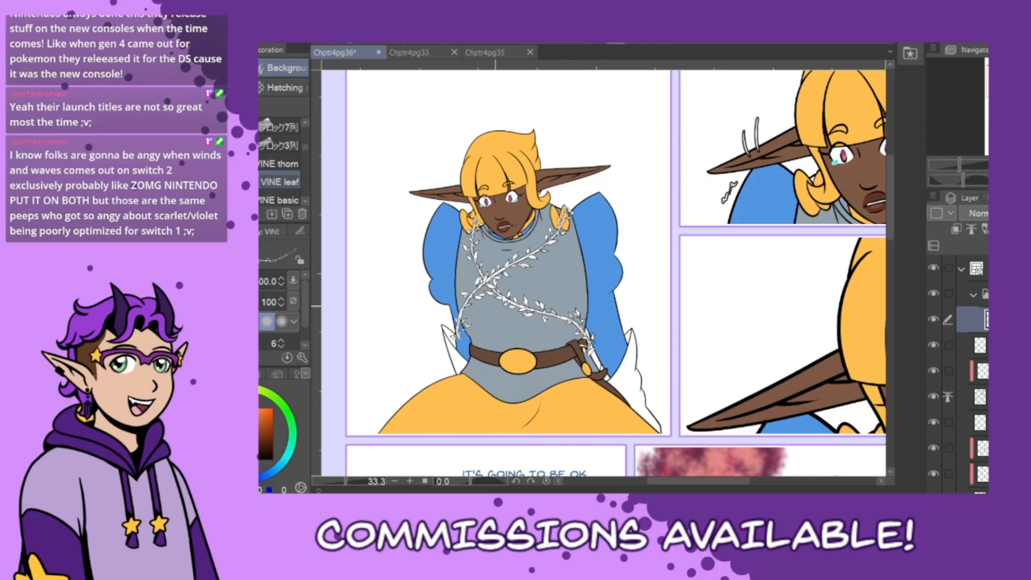
key(ctrl+z)
mouse_move(563, 204)
mouse_down()
mouse_move(557, 226)
mouse_move(464, 310)
mouse_move(500, 389)
mouse_move(591, 430)
mouse_up()
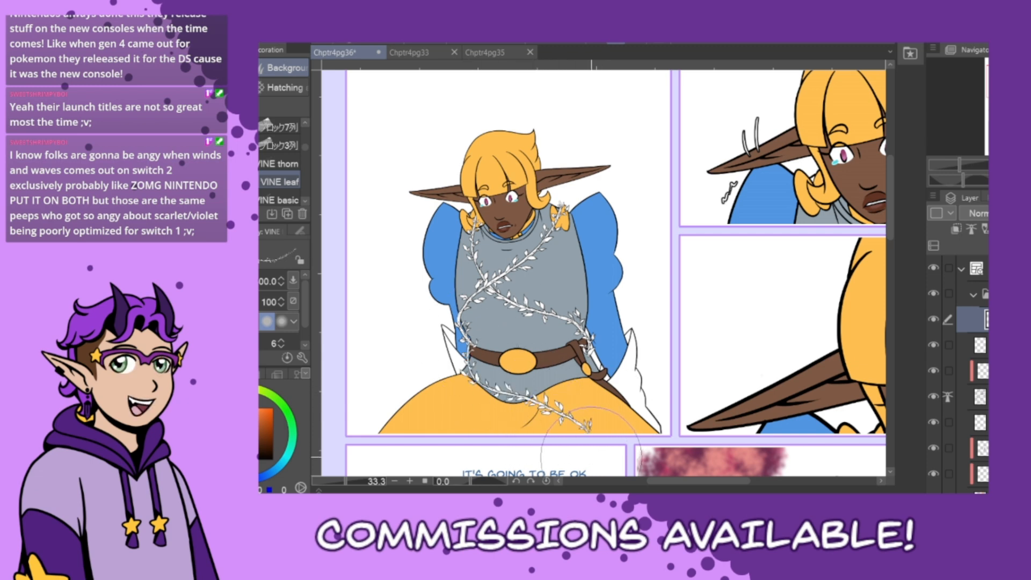
key(ctrl+z)
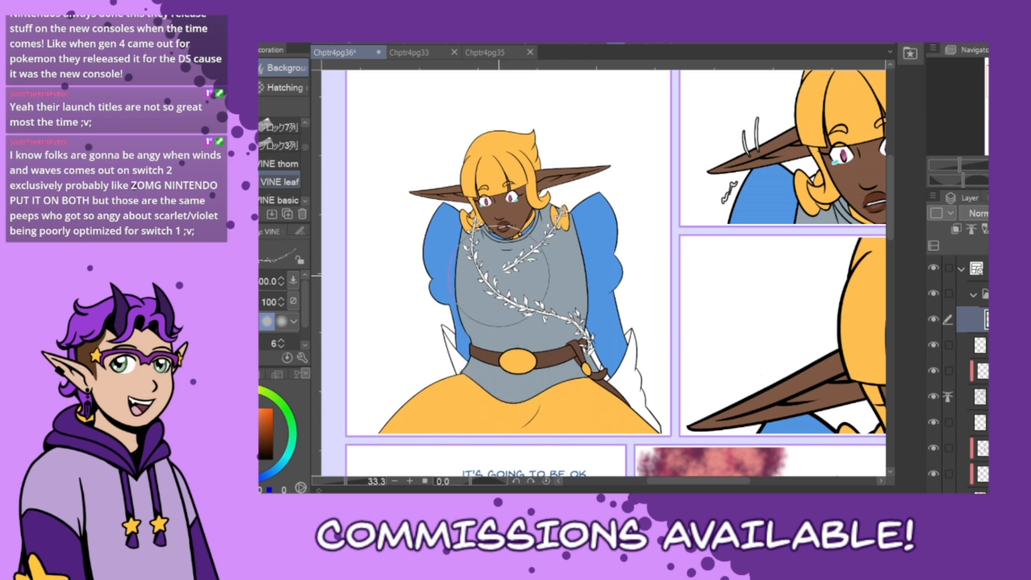
mouse_move(470, 344)
mouse_down()
mouse_move(513, 394)
mouse_move(593, 418)
mouse_up()
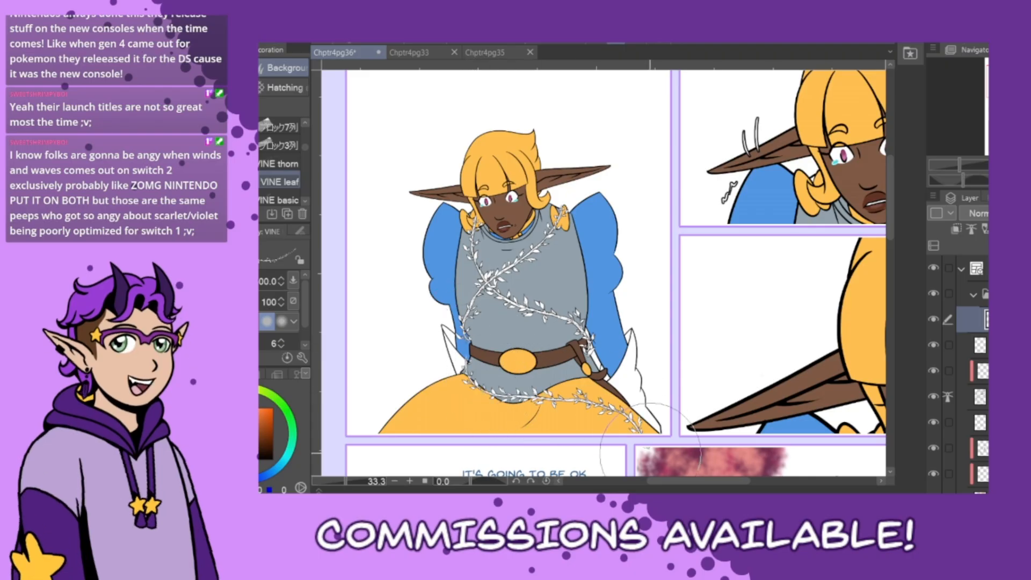
key(ctrl+z)
mouse_move(466, 343)
mouse_down()
mouse_move(462, 373)
mouse_move(607, 391)
mouse_move(656, 428)
mouse_up()
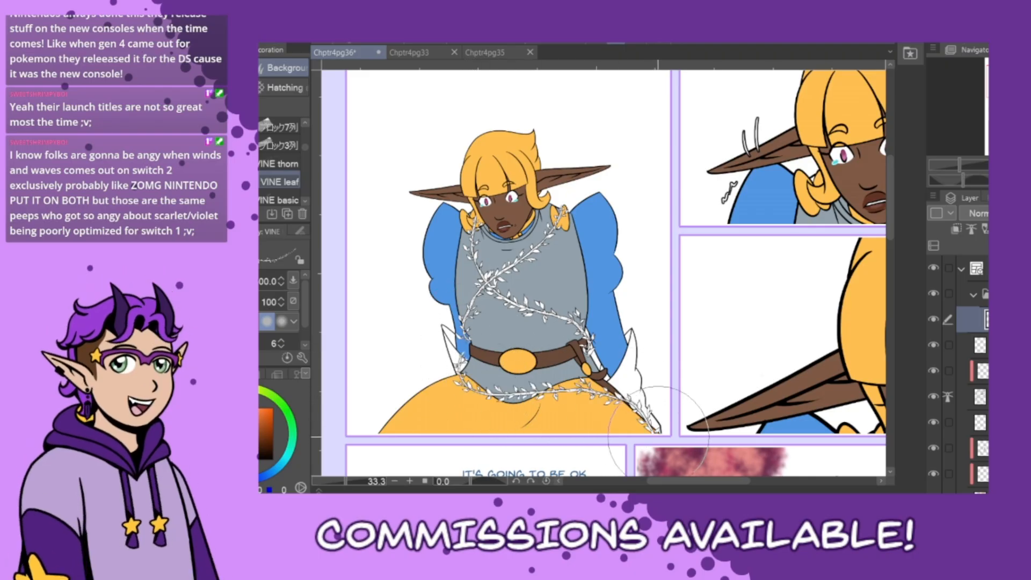
mouse_move(592, 262)
mouse_down()
mouse_move(619, 248)
mouse_move(625, 344)
mouse_up()
key(ctrl+z)
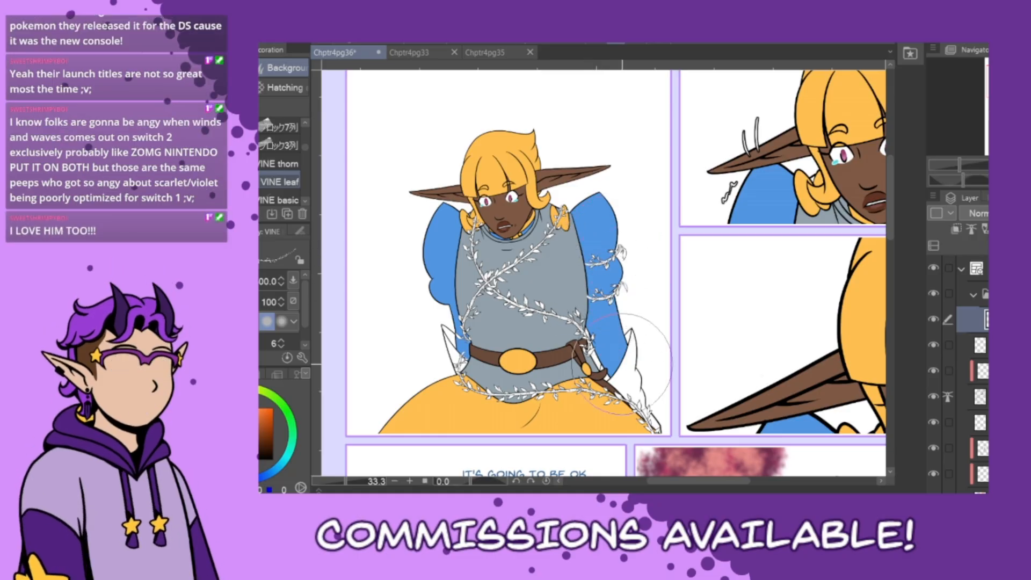
mouse_move(620, 393)
mouse_down()
mouse_move(645, 391)
mouse_move(615, 389)
mouse_move(635, 365)
mouse_up()
key(ctrl+z)
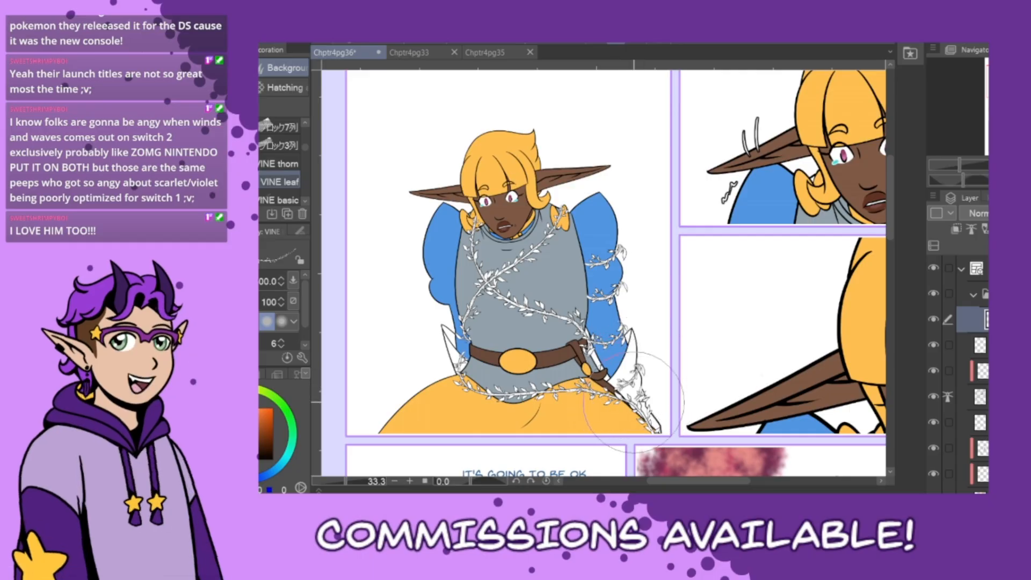
key(ctrl+z)
key(ctrl+z)
key(ctrl+z)
key(ctrl+z)
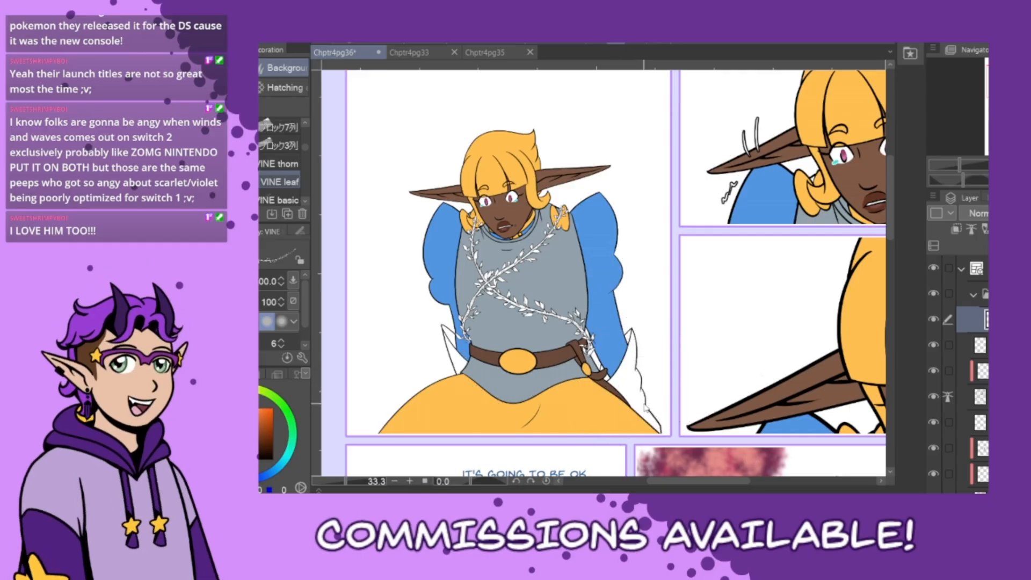
- Paint short leaf vines along the first-panel elf's left blue sleeve and the white trim hanging below it
mouse_move(628, 403)
mouse_down()
mouse_move(649, 391)
mouse_move(654, 409)
mouse_move(640, 367)
mouse_up()
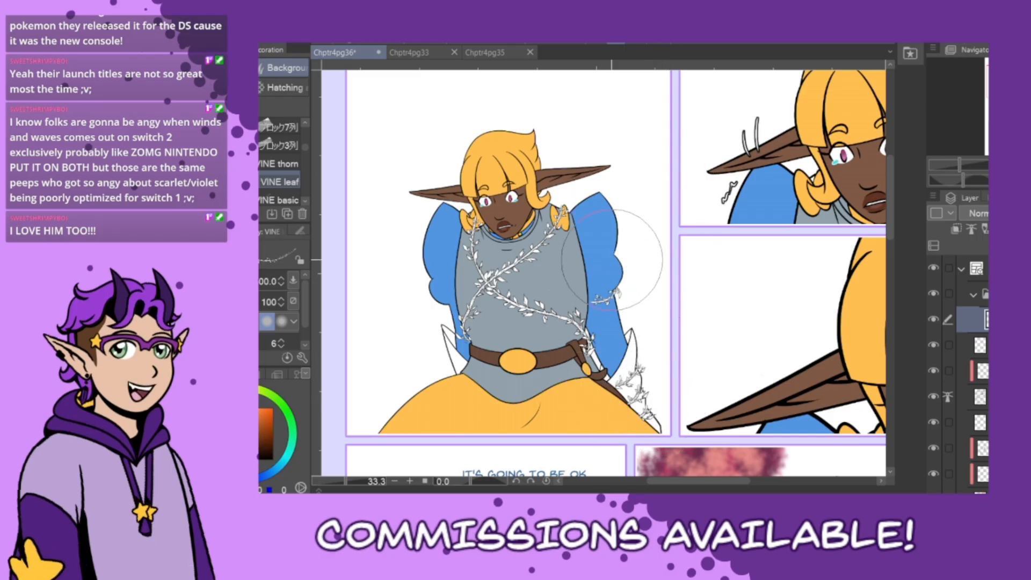
drag(593, 301, 616, 289)
key(ctrl+z)
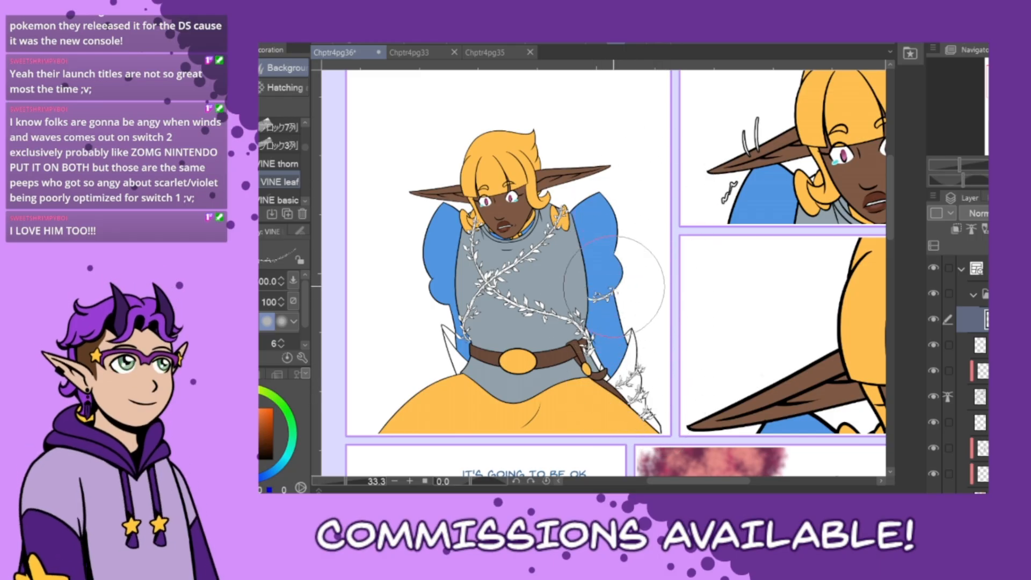
drag(587, 255, 619, 262)
key(ctrl+z)
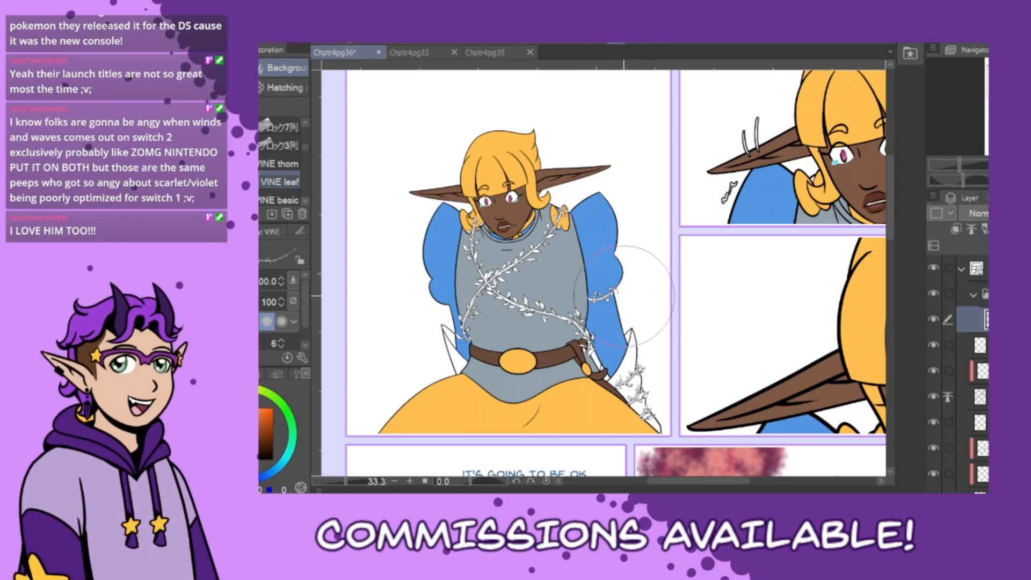
drag(603, 370, 625, 315)
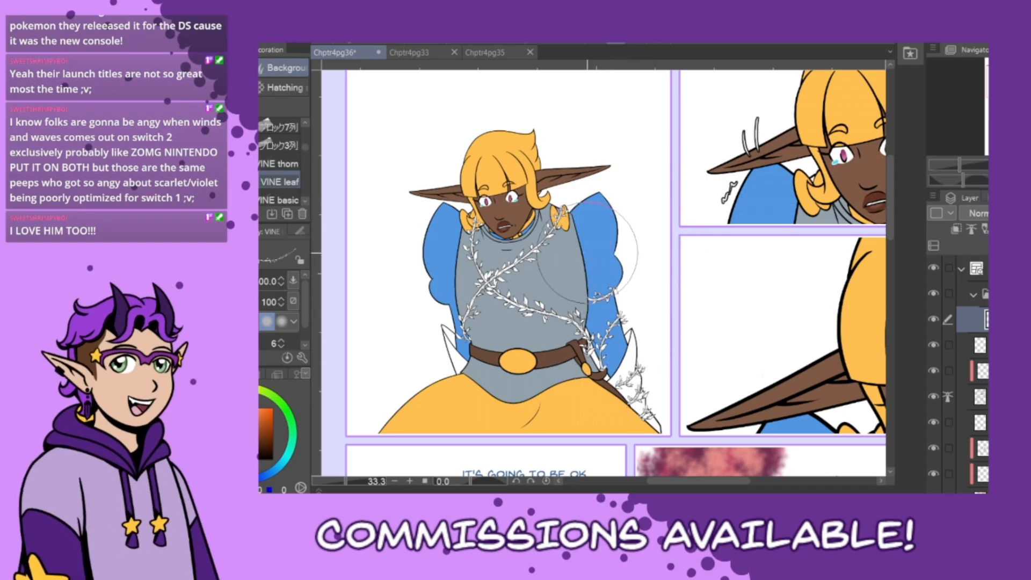
drag(586, 257, 616, 252)
key(ctrl+z)
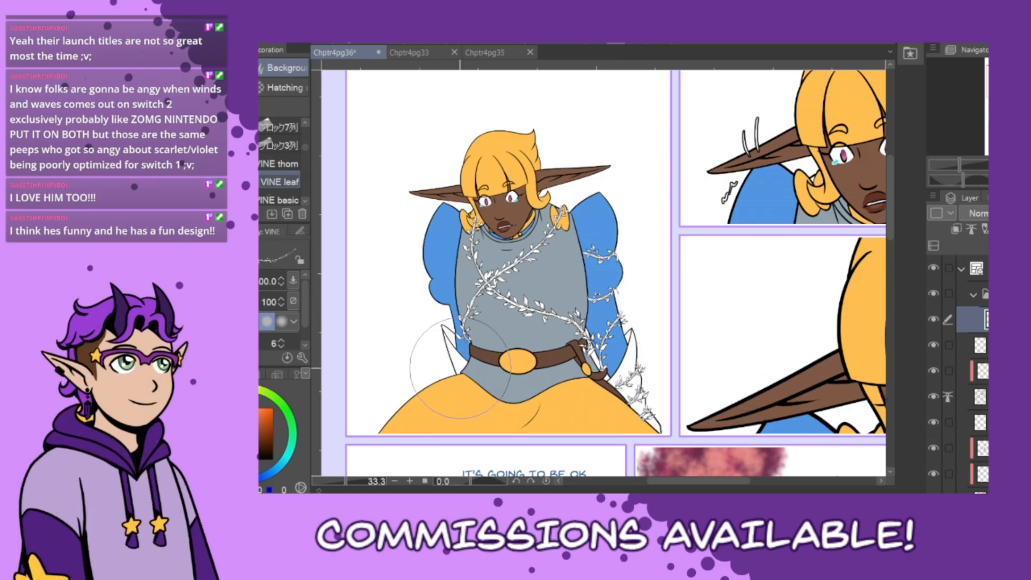
- Paint vine strands on the elf's right sleeve and white cuff, and one long vine across the waist and yellow skirt
drag(431, 279, 454, 279)
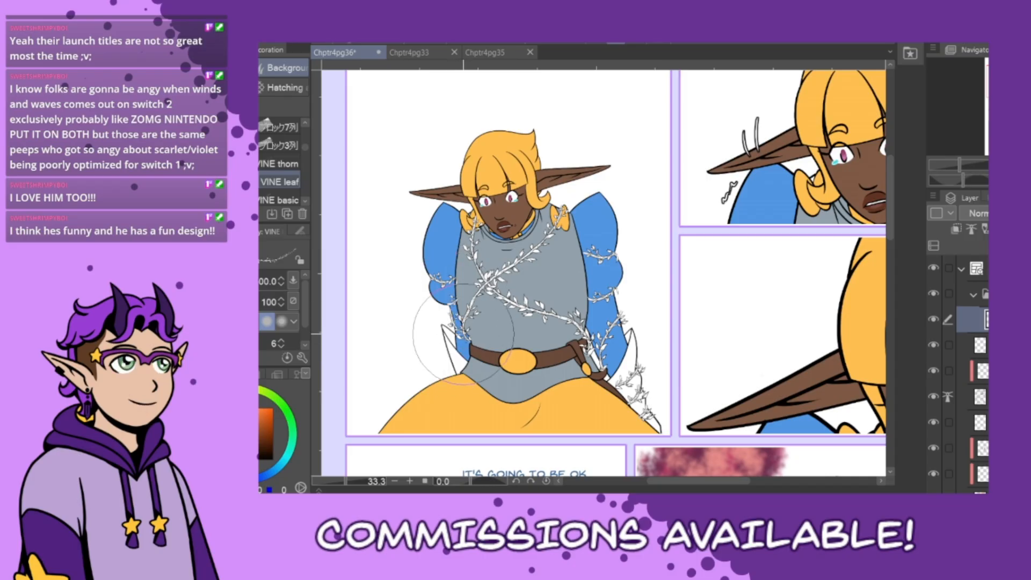
mouse_move(454, 341)
mouse_down()
mouse_move(472, 350)
mouse_move(470, 381)
mouse_up()
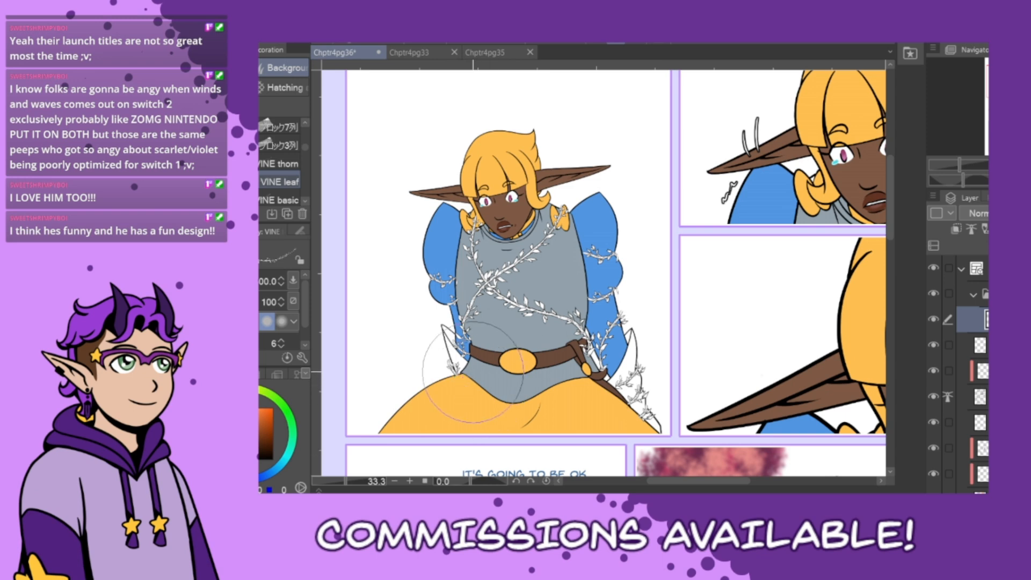
mouse_move(453, 371)
mouse_down()
mouse_move(522, 402)
mouse_move(658, 429)
mouse_up()
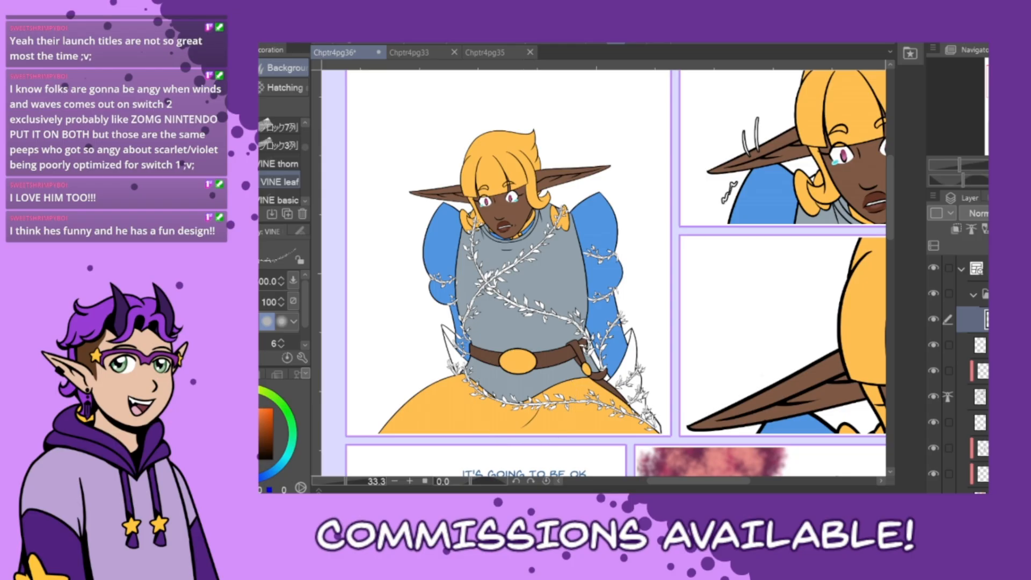
scroll(961, 376, down, 5)
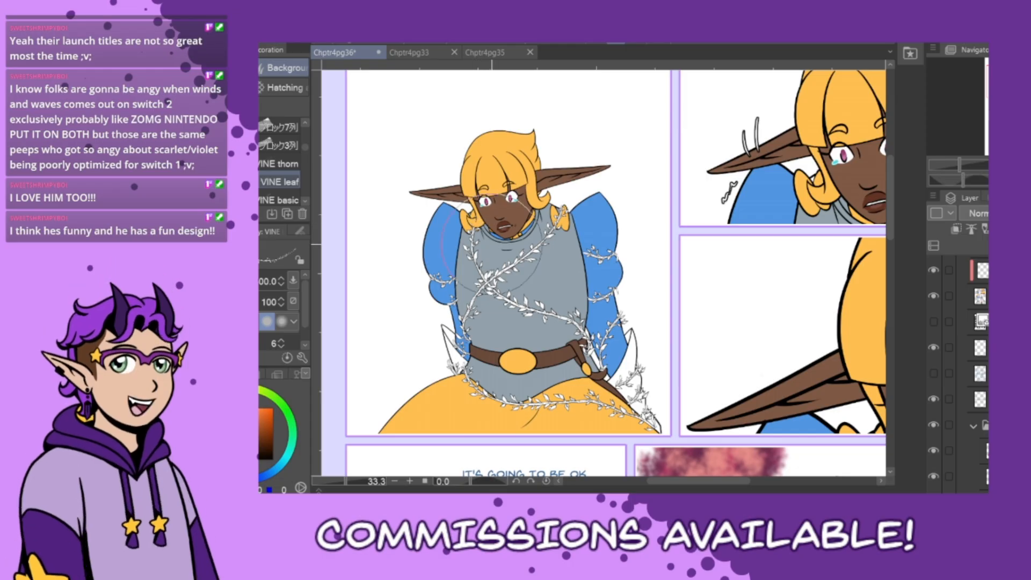
key(ctrl+minus)
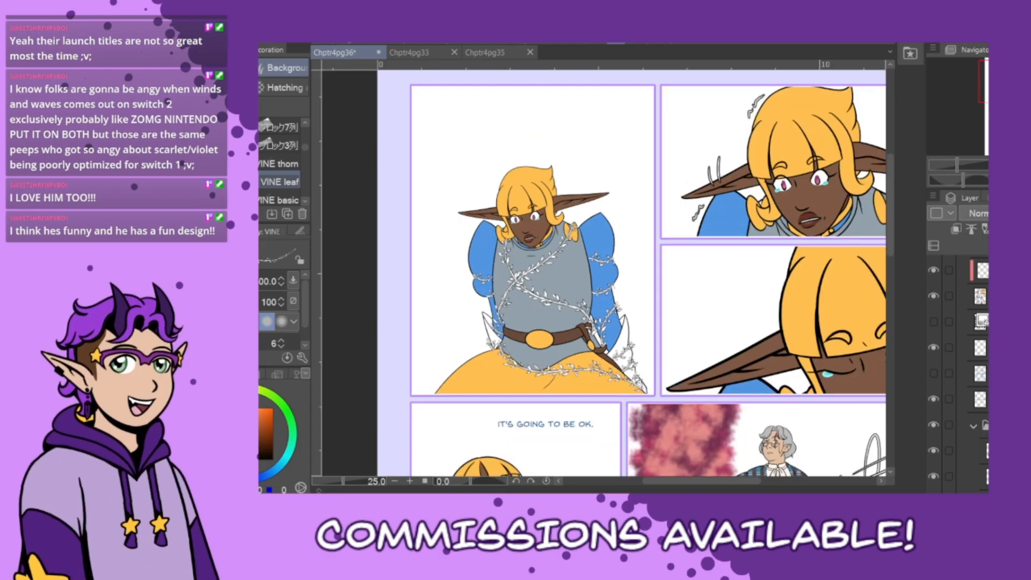
scroll(966, 370, down, 5)
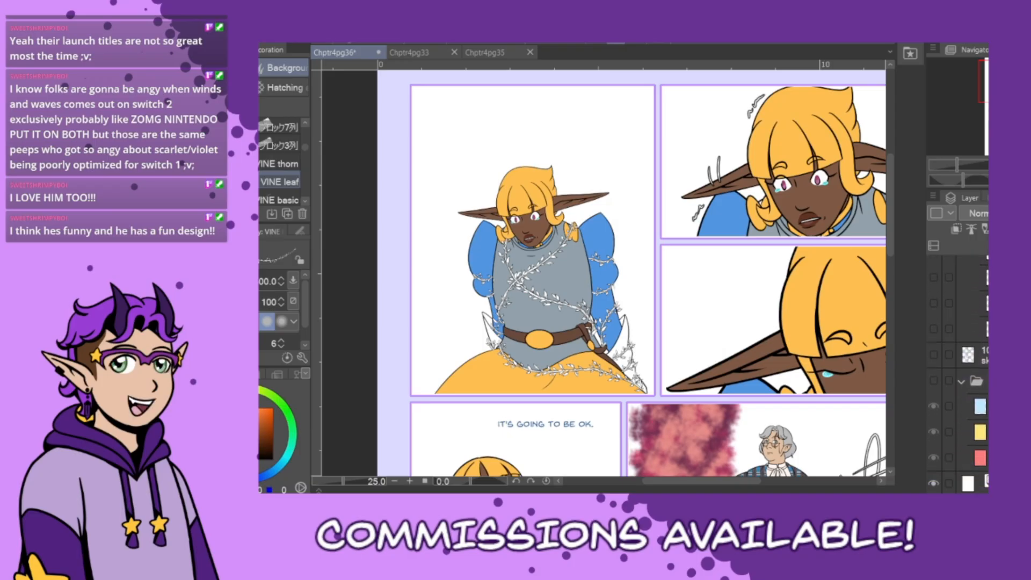
scroll(966, 371, up, 6)
scroll(967, 371, up, 3)
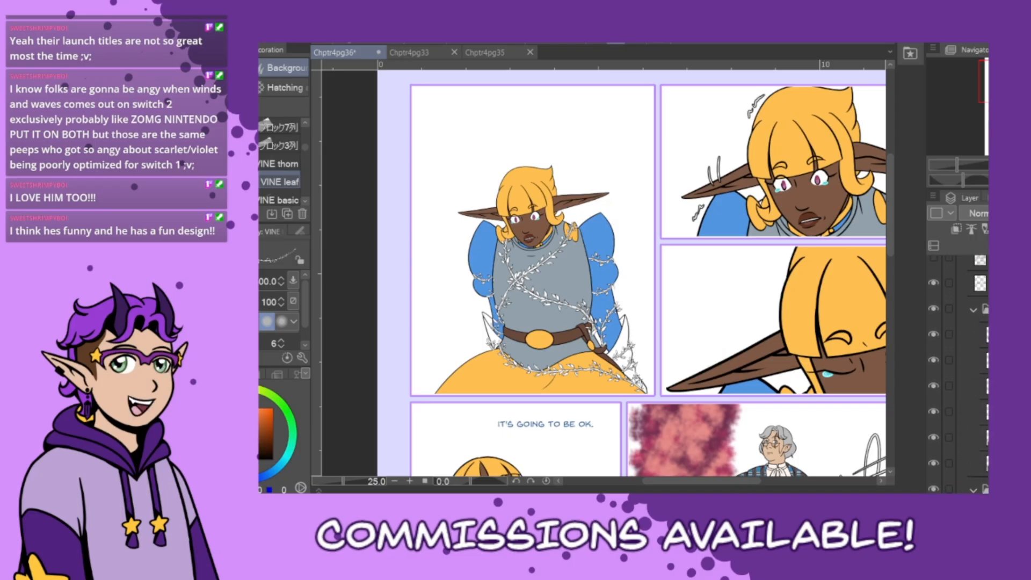
- Group the lower layer into a folder and paint a background leaf vine on it from the first panel's upper-left edge to the elf's shoulder
click(973, 335)
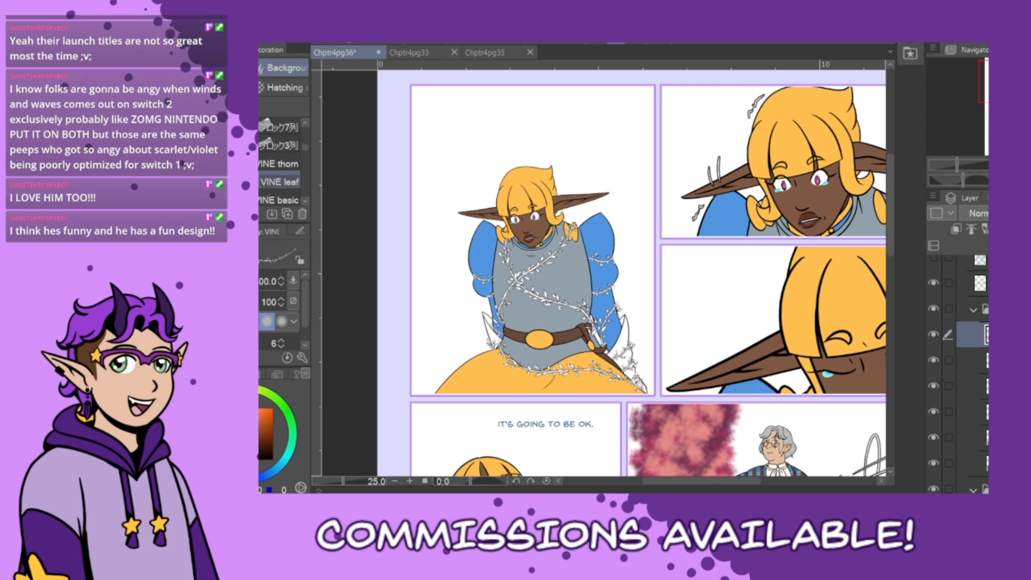
key(ctrl+g)
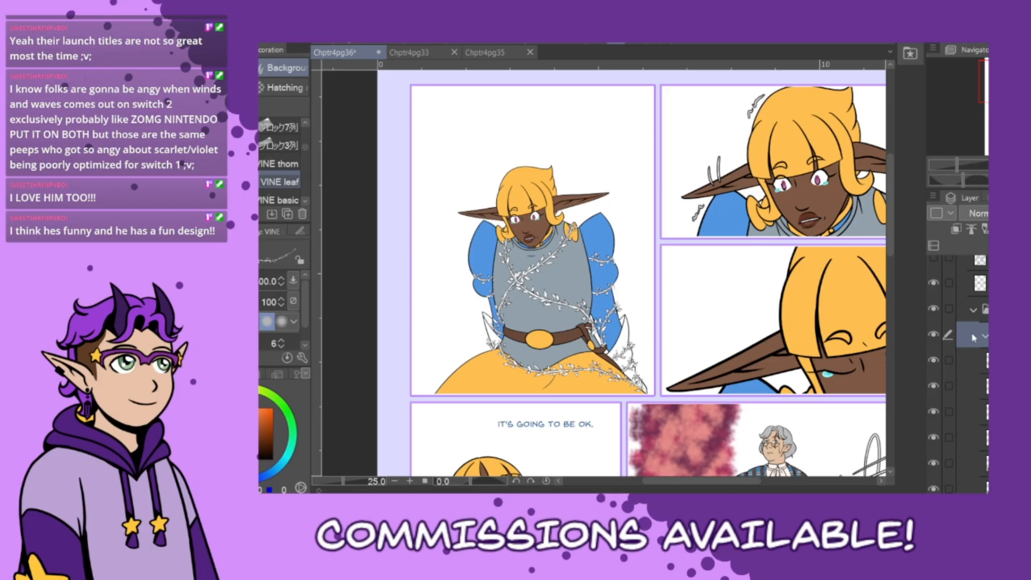
click(973, 361)
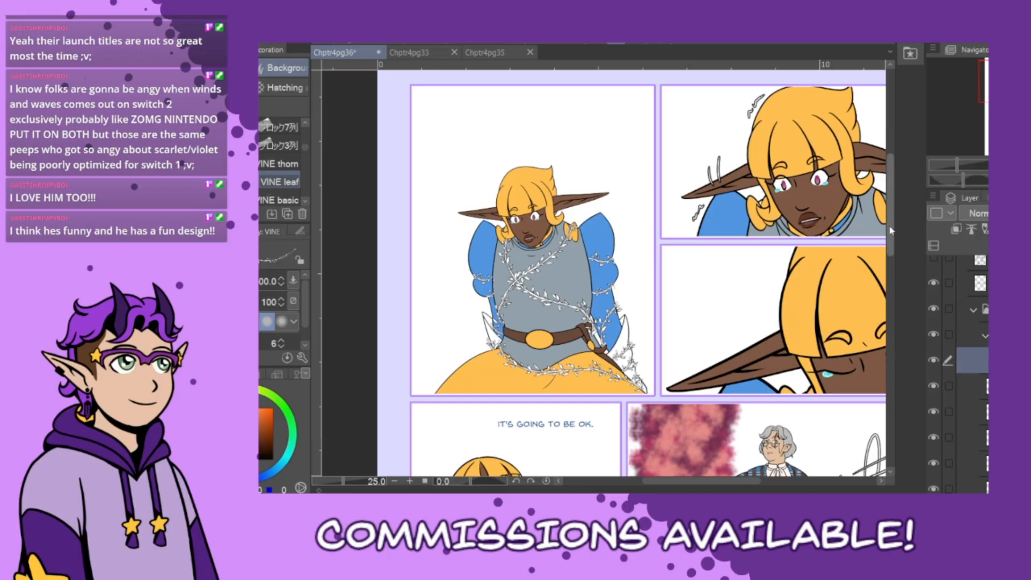
scroll(890, 231, up, 2)
drag(409, 176, 469, 310)
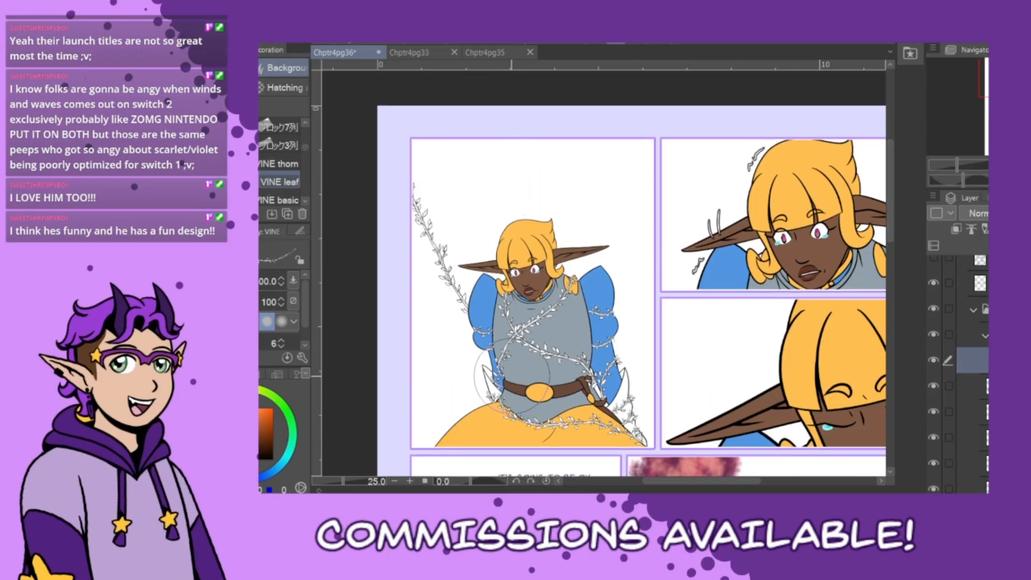
key(ctrl+z)
drag(414, 172, 473, 296)
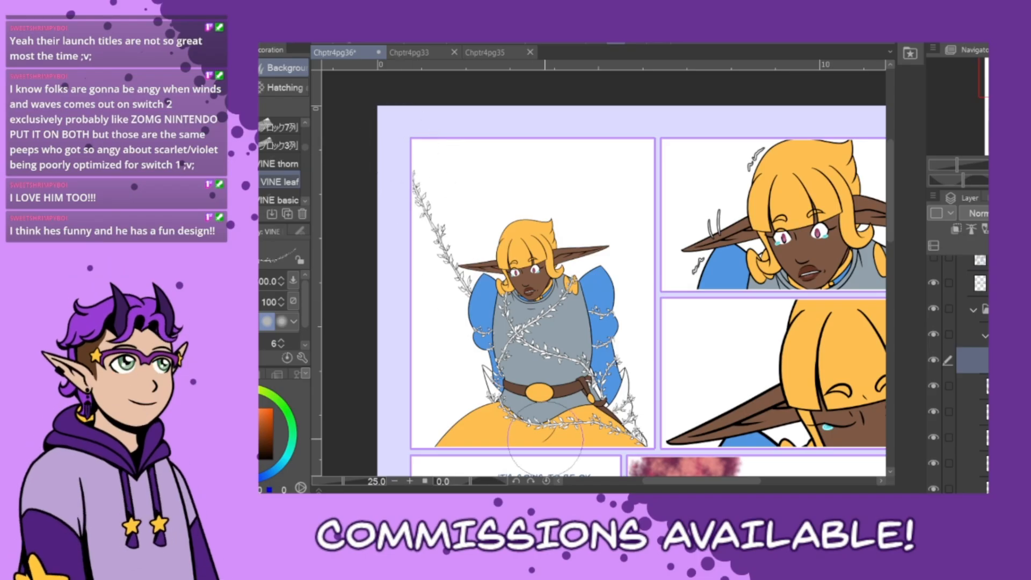
- Paint further background vines in the first panel, running from its lower corners, upper edge and right edge in behind the elf
drag(418, 429, 500, 395)
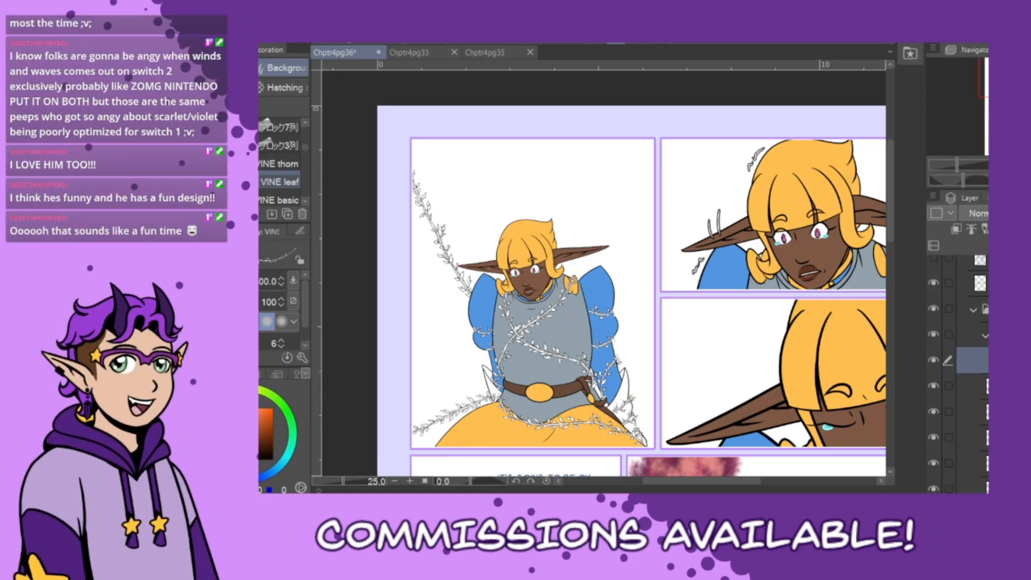
drag(592, 127, 569, 242)
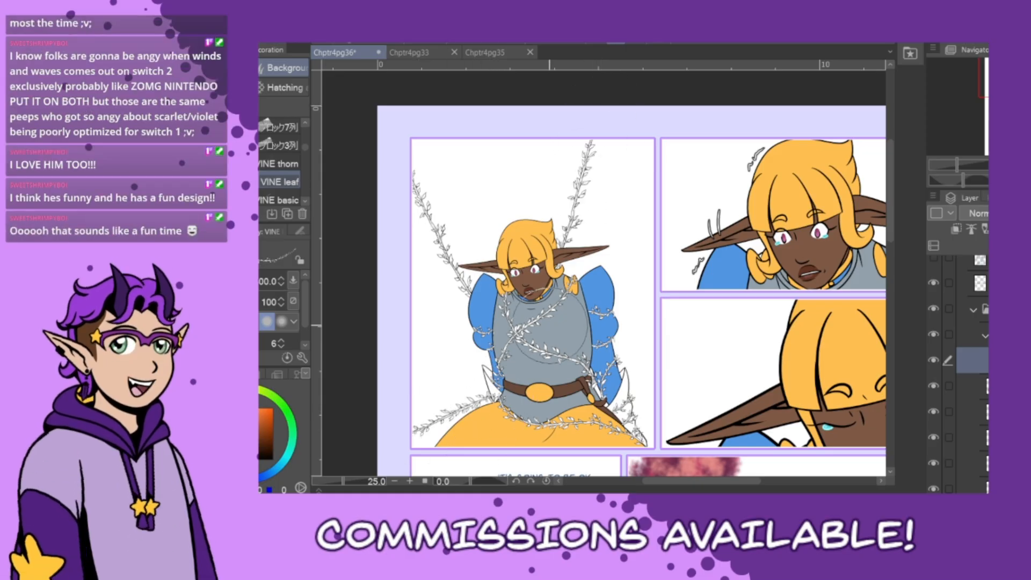
drag(684, 104, 609, 381)
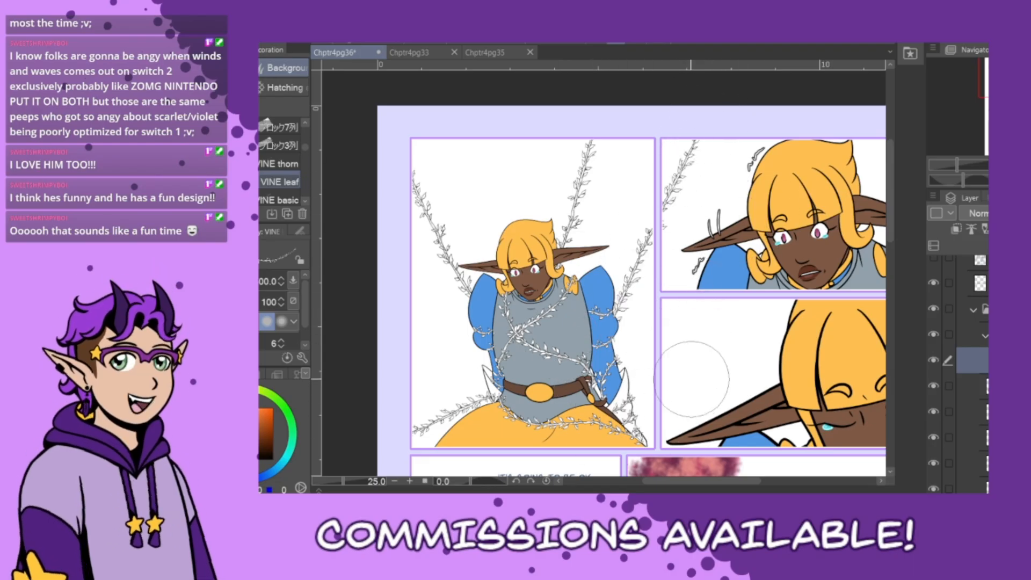
drag(698, 370, 664, 397)
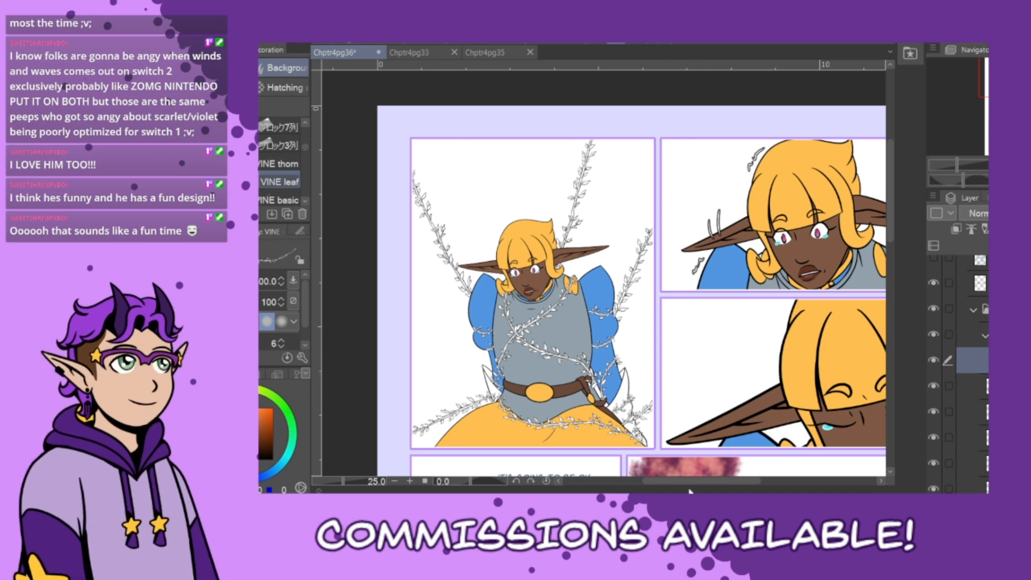
- On the foreground vine layer, enlarge the brush and paint a vine from the shoulder ornament down the breastplate in the second panel, redoing it once
drag(728, 488, 759, 488)
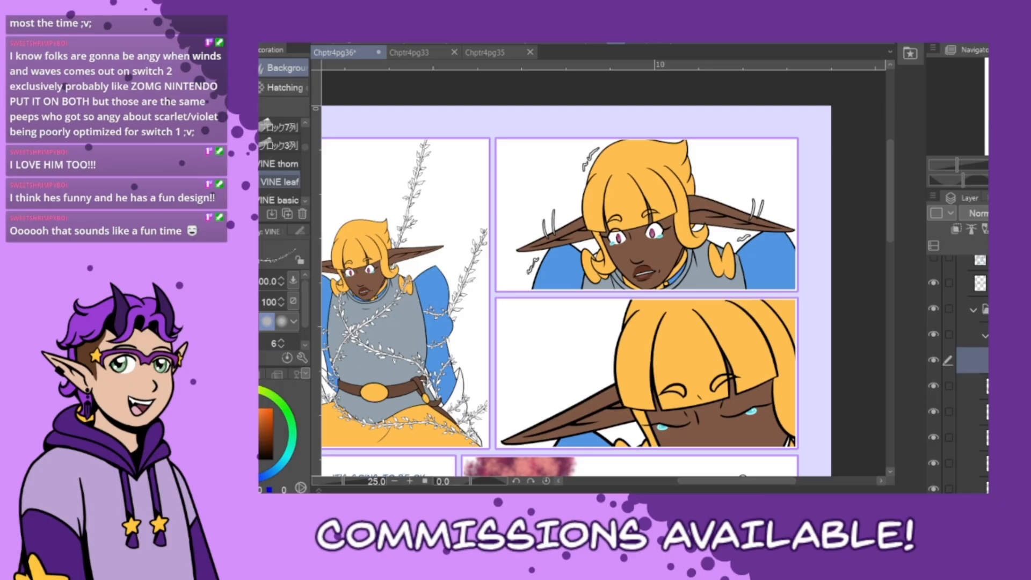
scroll(967, 370, up, 3)
scroll(966, 371, up, 4)
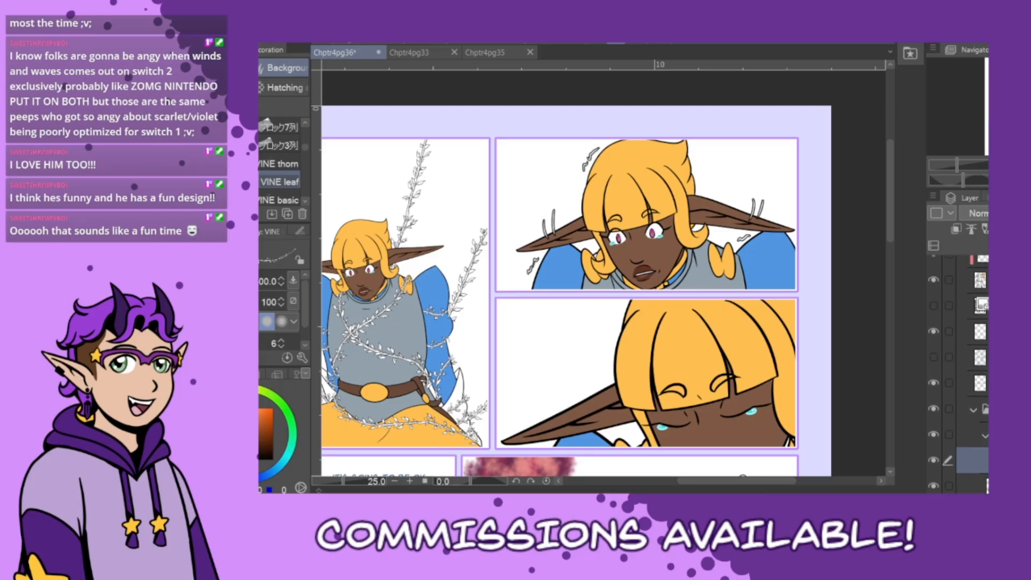
scroll(966, 370, up, 6)
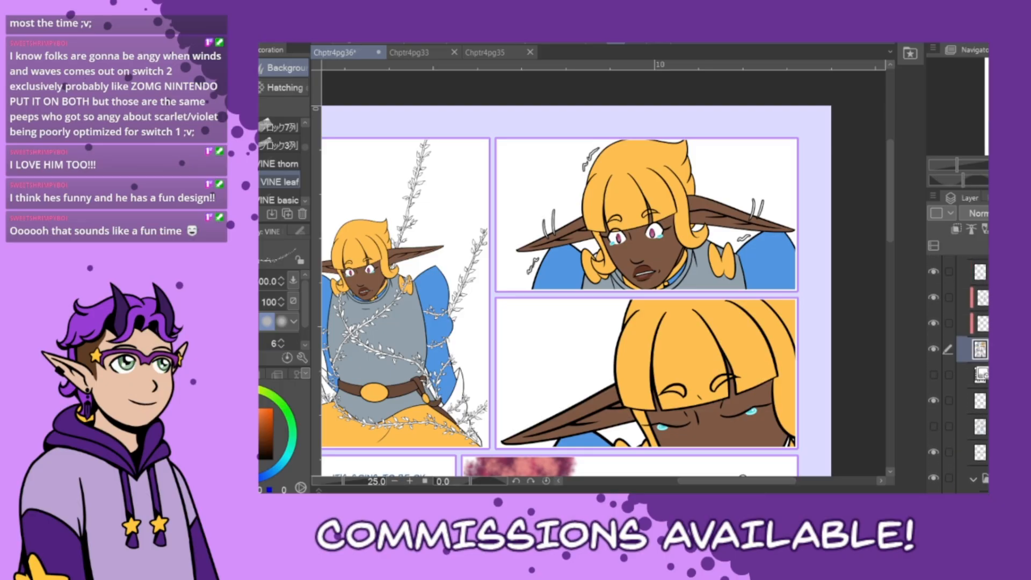
click(974, 320)
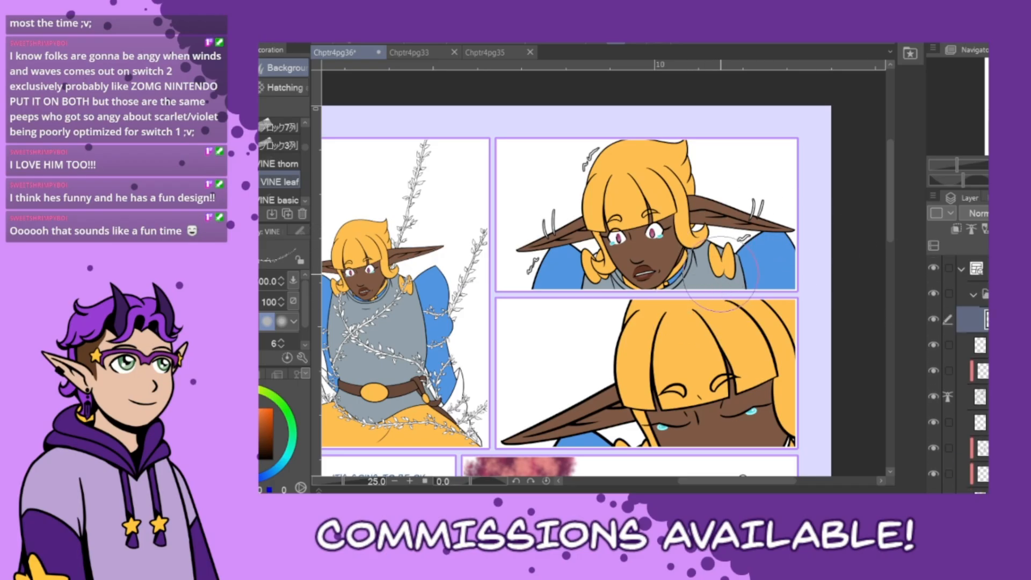
key(])
key(])
drag(725, 252, 700, 302)
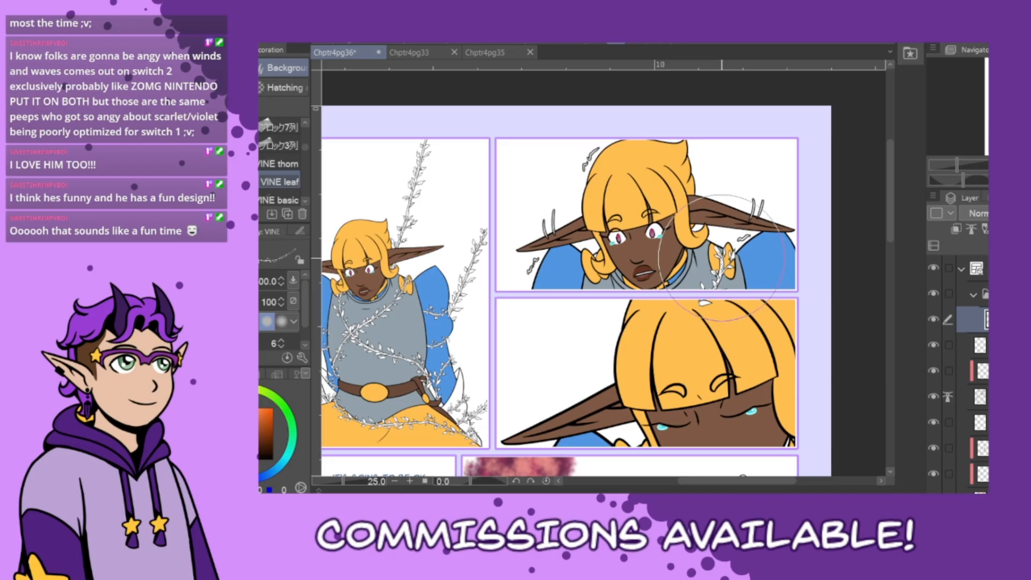
key(ctrl+z)
mouse_move(726, 242)
mouse_down()
mouse_move(714, 295)
mouse_move(680, 311)
mouse_up()
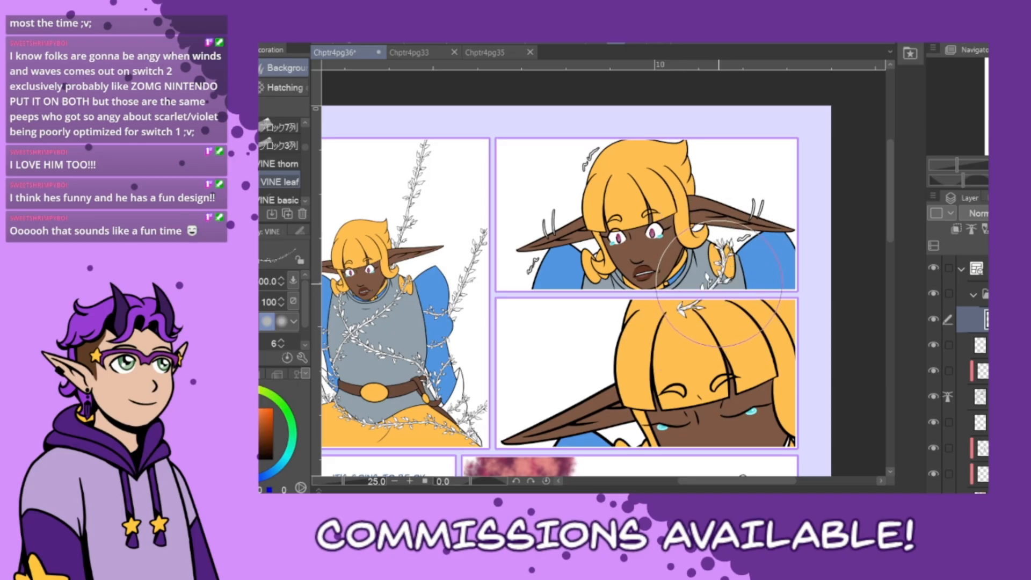
- Paint a vine from the second-panel elf's other shoulder down the front of the armour, redoing the stroke once
drag(597, 252, 620, 315)
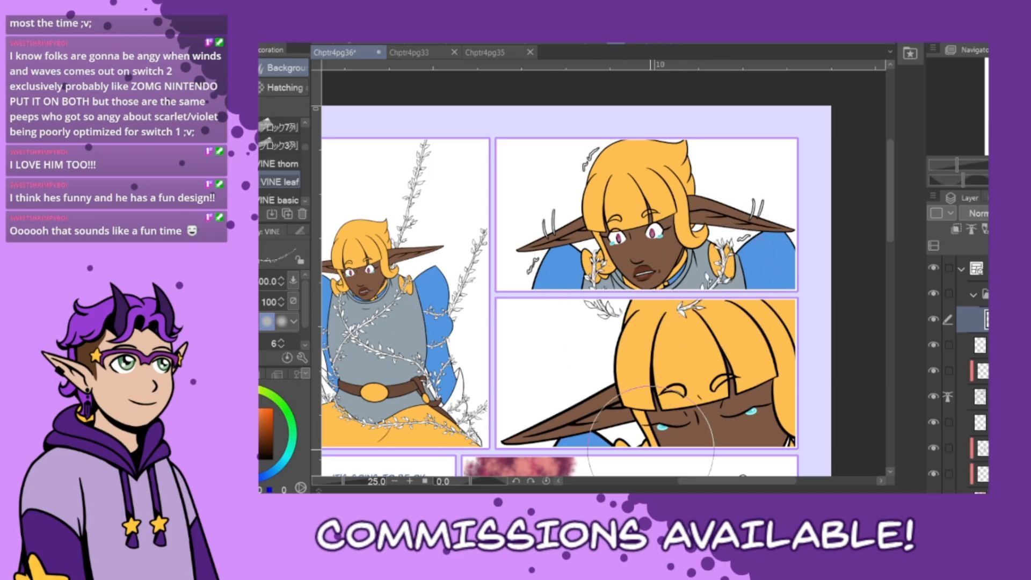
key(ctrl+z)
drag(597, 248, 627, 333)
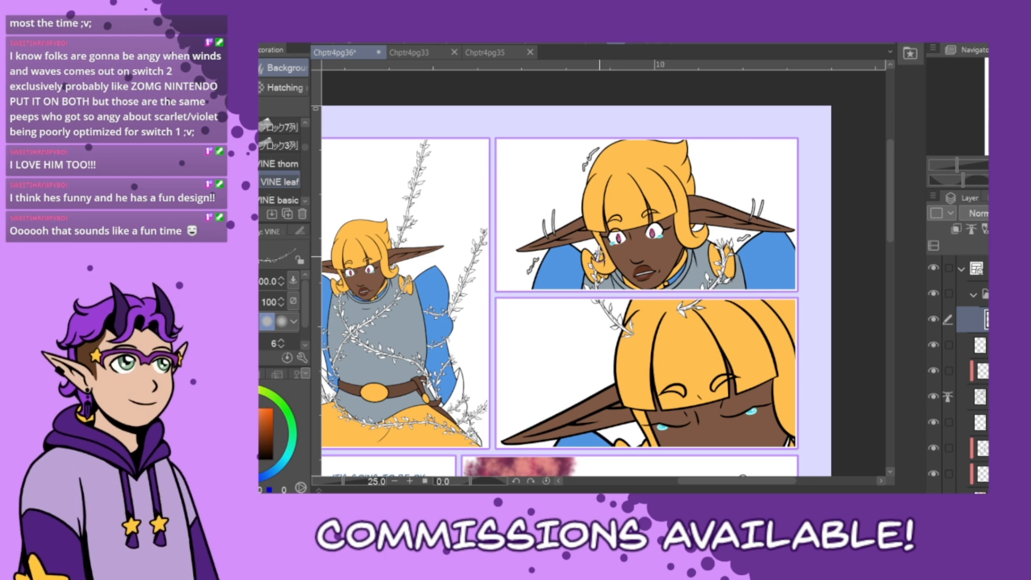
- Remove the second-panel vine beside the larger shoulder ornament and the leaves spilling into the panel below
click(980, 345)
scroll(980, 354, down, 10)
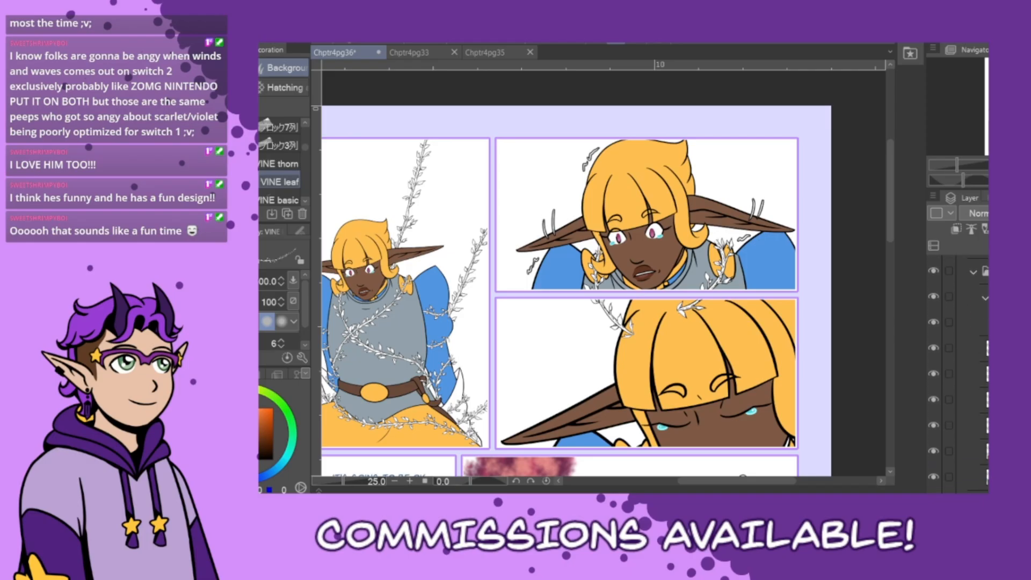
scroll(980, 354, up, 9)
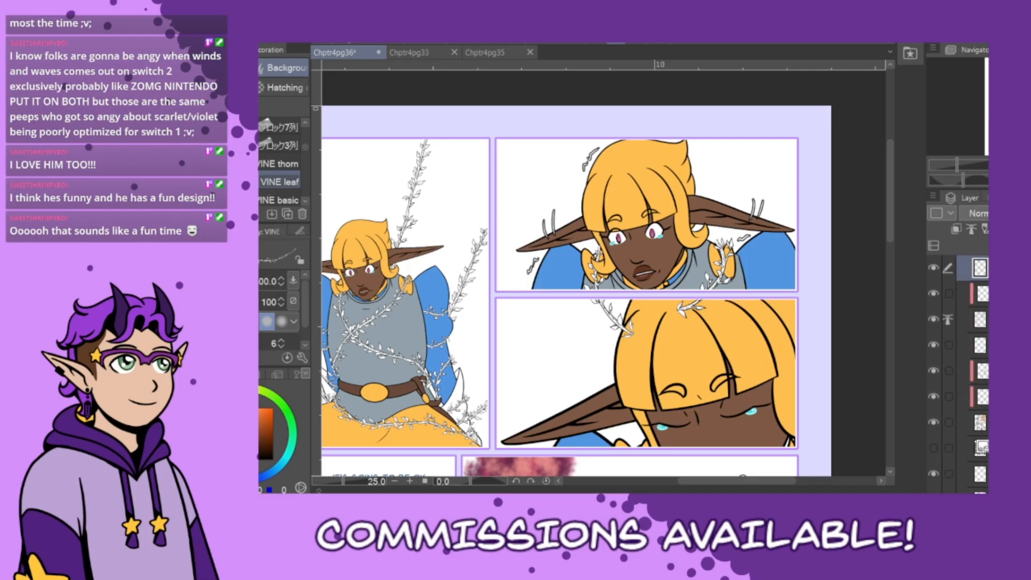
click(981, 422)
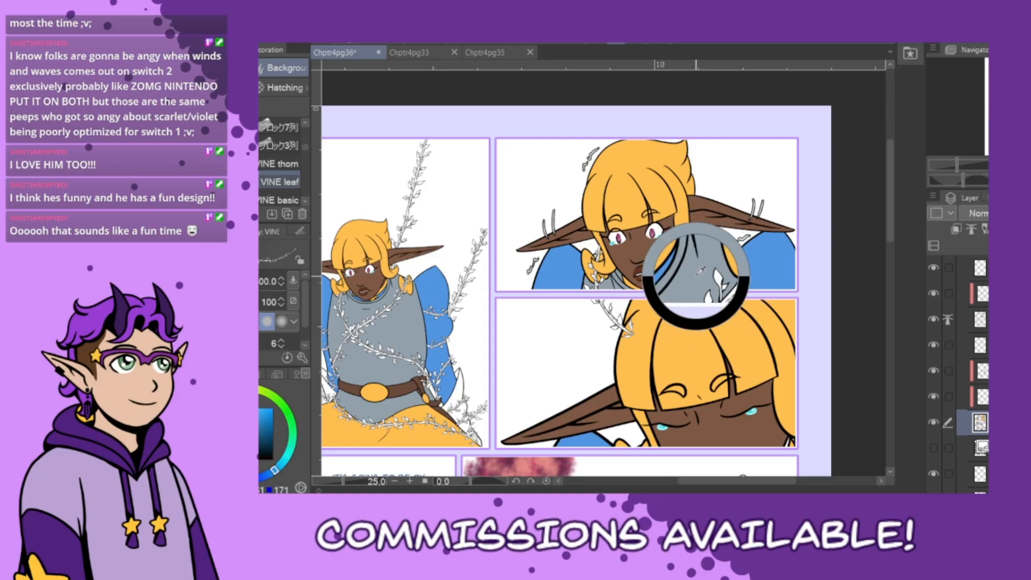
key(p)
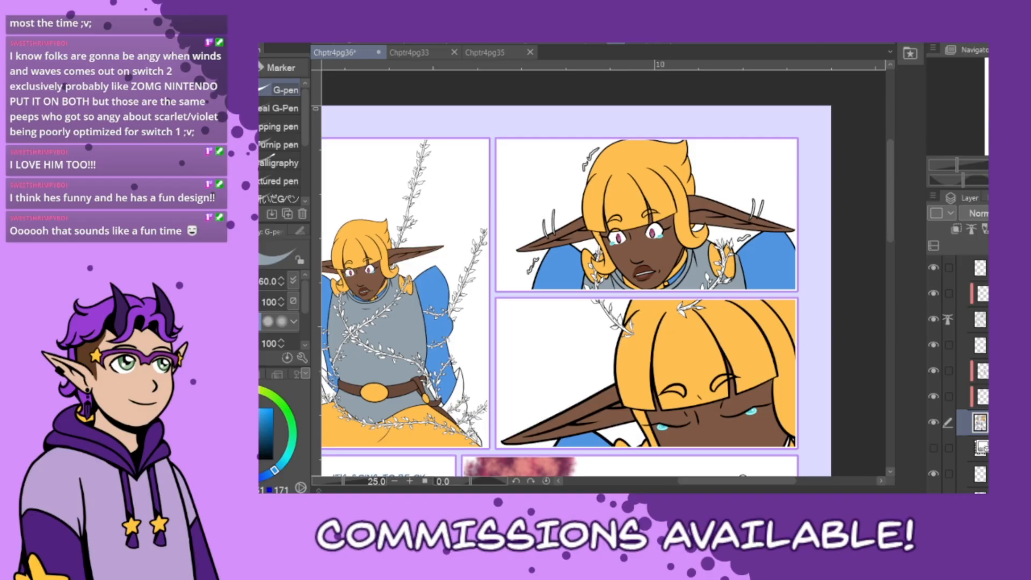
scroll(959, 370, up, 3)
click(973, 319)
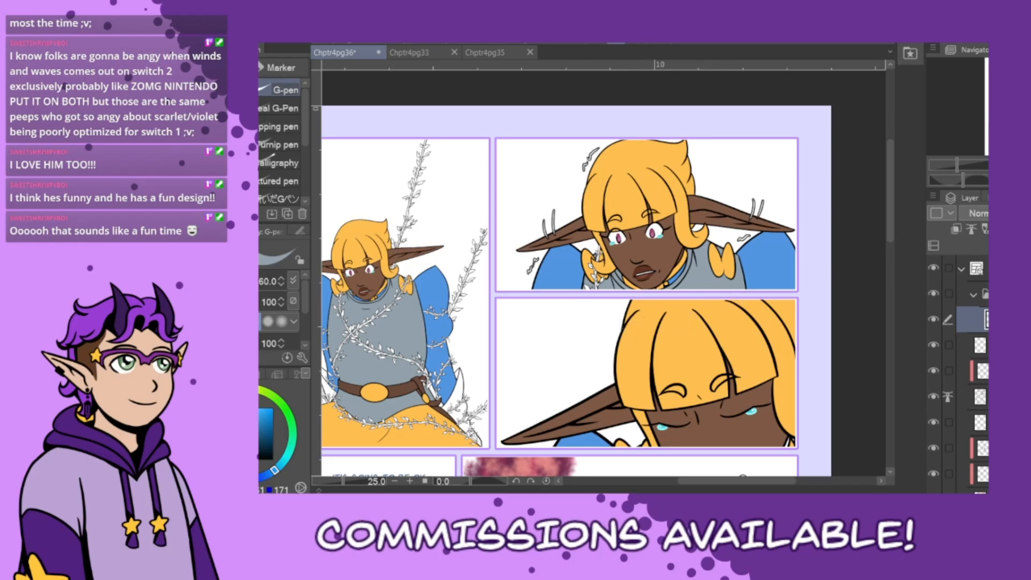
- Repaint the vine over the second-panel elf's shoulder ornament and down the breastplate with the VINE leaf brush
key(b)
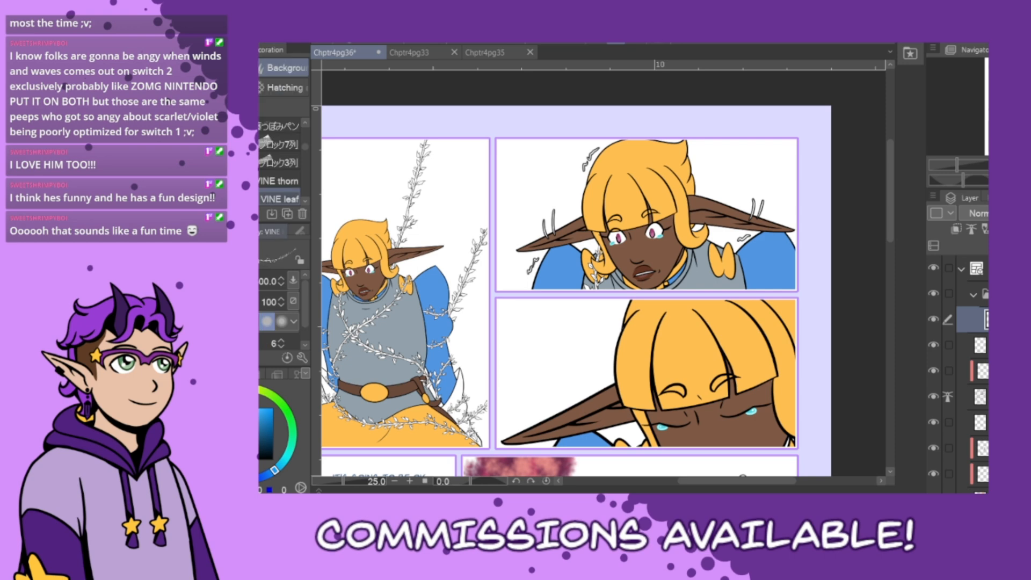
drag(718, 267, 692, 320)
key(ctrl+z)
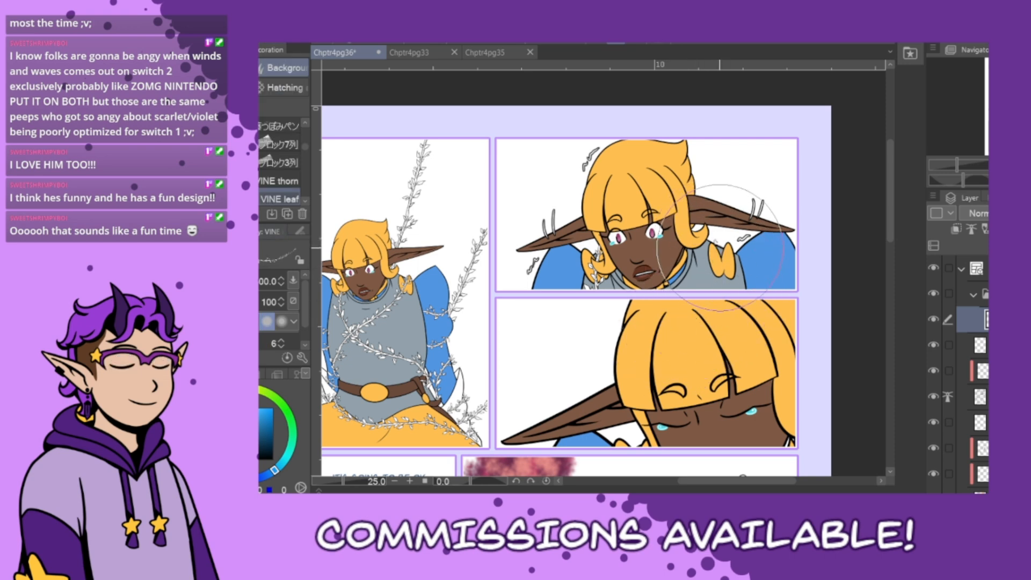
drag(725, 245, 655, 348)
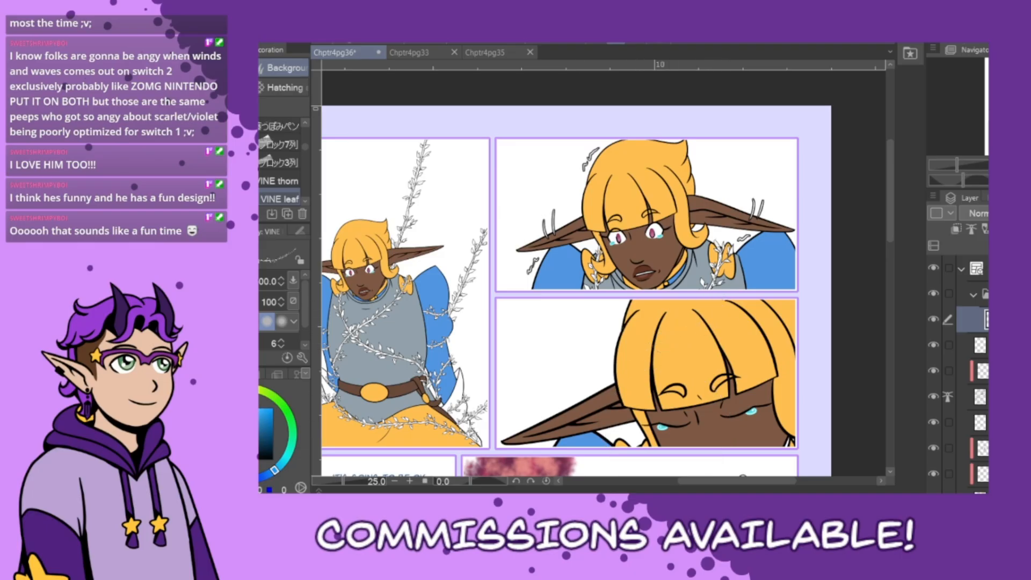
- On the background vine layer, paint vines behind the elf in the "IT'S GOING TO BE OK." panel, above the shoulder and behind the hair, redoing strokes
drag(890, 235, 892, 307)
drag(784, 481, 763, 493)
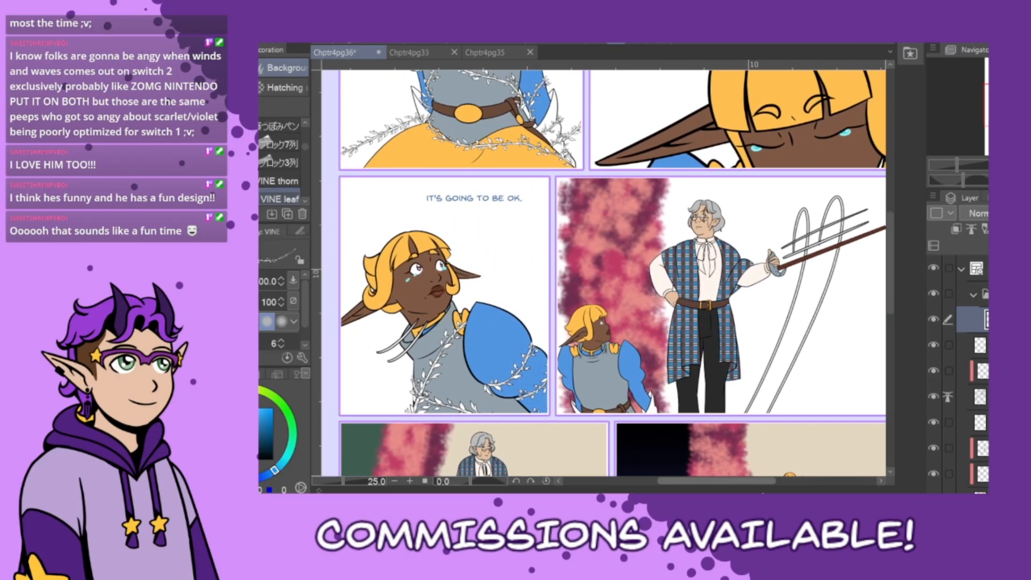
scroll(662, 395, up, 1)
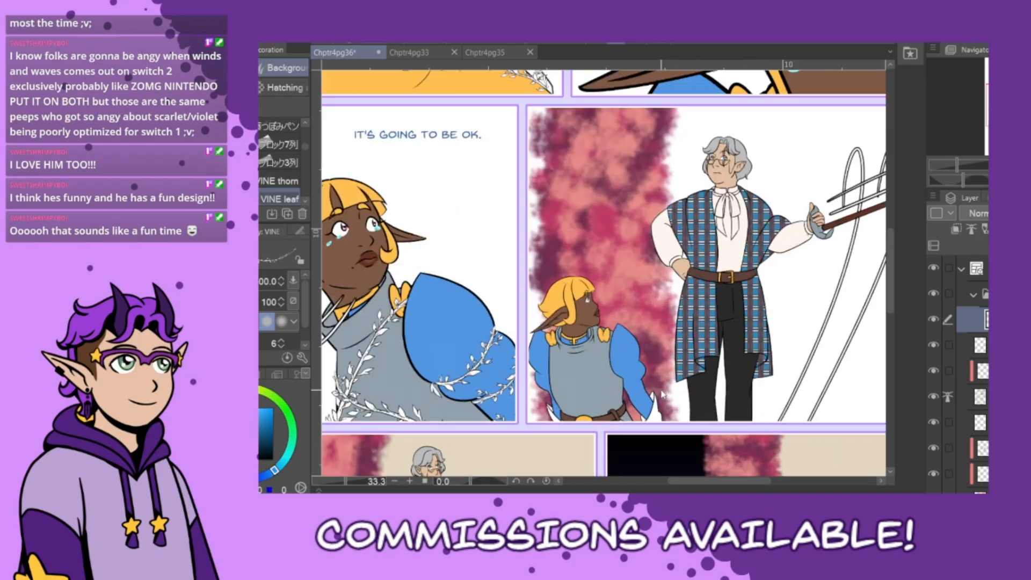
scroll(661, 394, up, 2)
scroll(661, 394, down, 3)
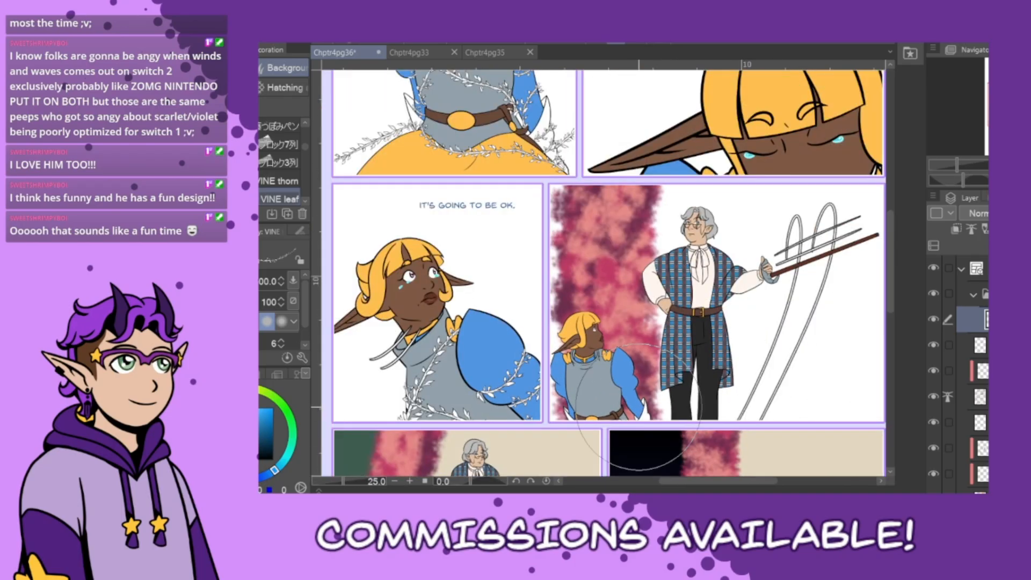
scroll(973, 370, down, 6)
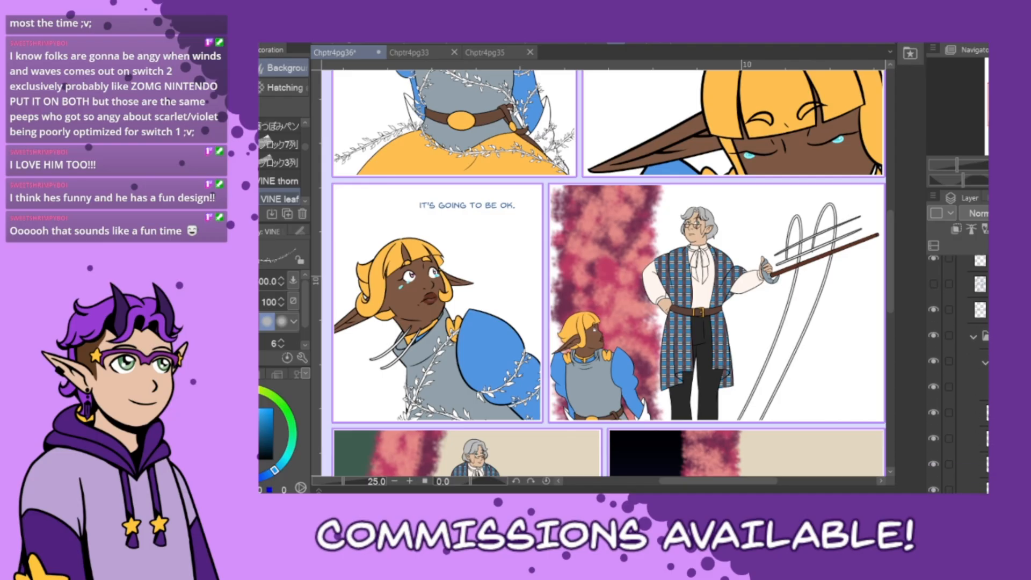
click(975, 364)
click(974, 388)
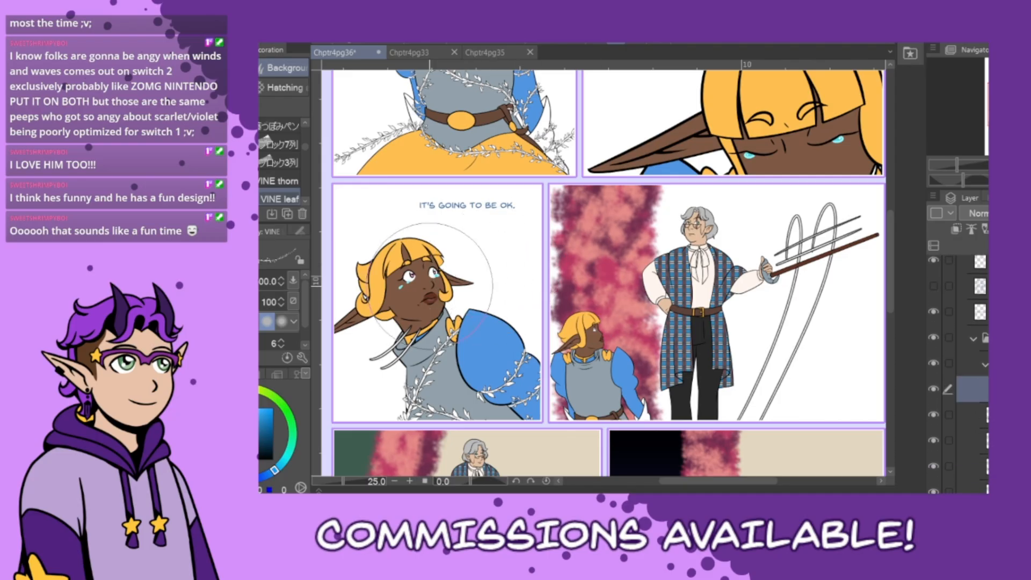
drag(389, 181, 480, 412)
drag(476, 347, 564, 185)
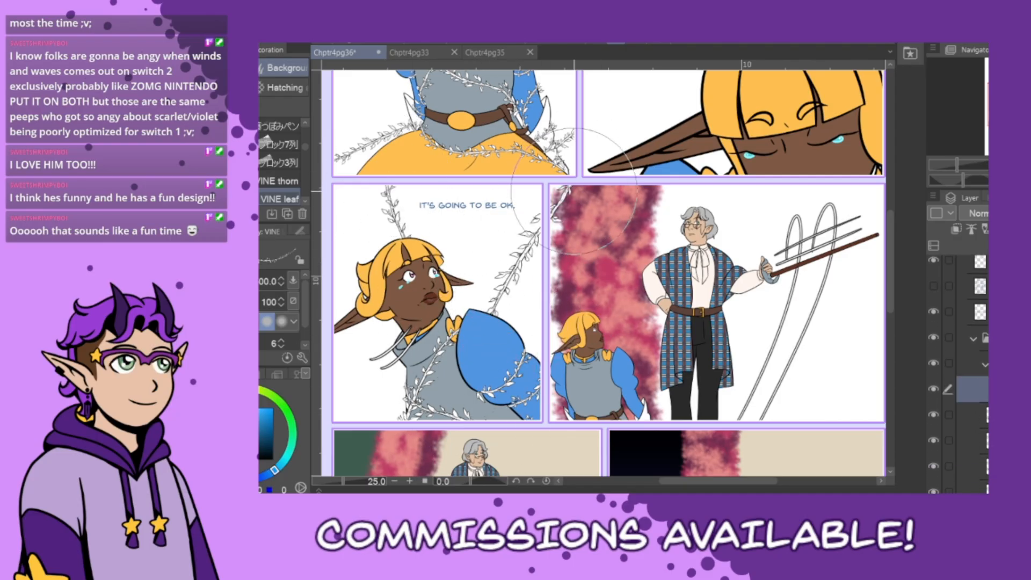
key(ctrl+z)
key(ctrl+z)
drag(485, 331, 611, 188)
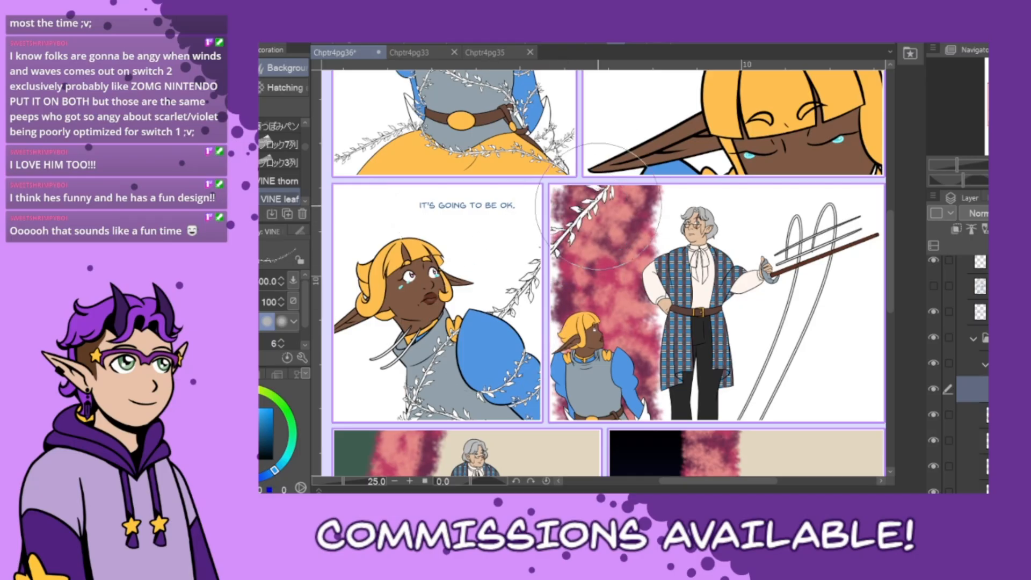
key(ctrl+z)
drag(488, 332, 636, 178)
drag(340, 180, 467, 412)
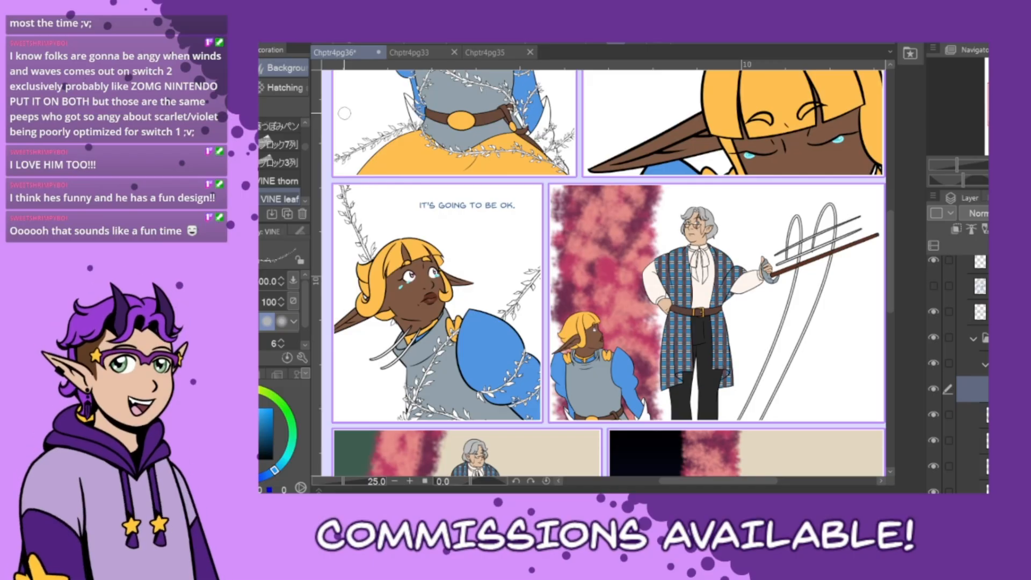
- Paint background leaf vines on both sides of the elf in the second panel and above the ear in the closed-eyes panel below
drag(716, 481, 731, 481)
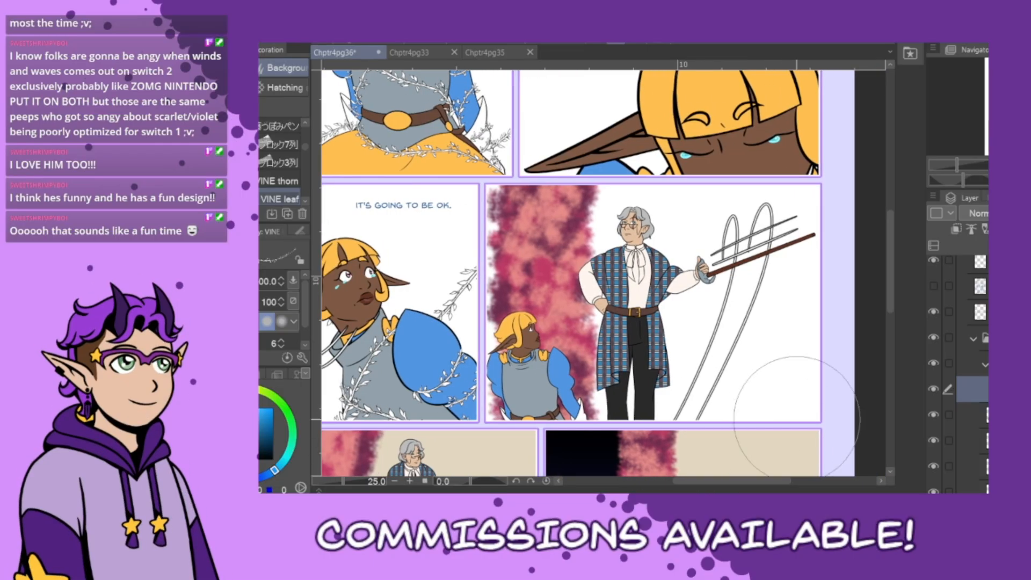
drag(895, 276, 892, 209)
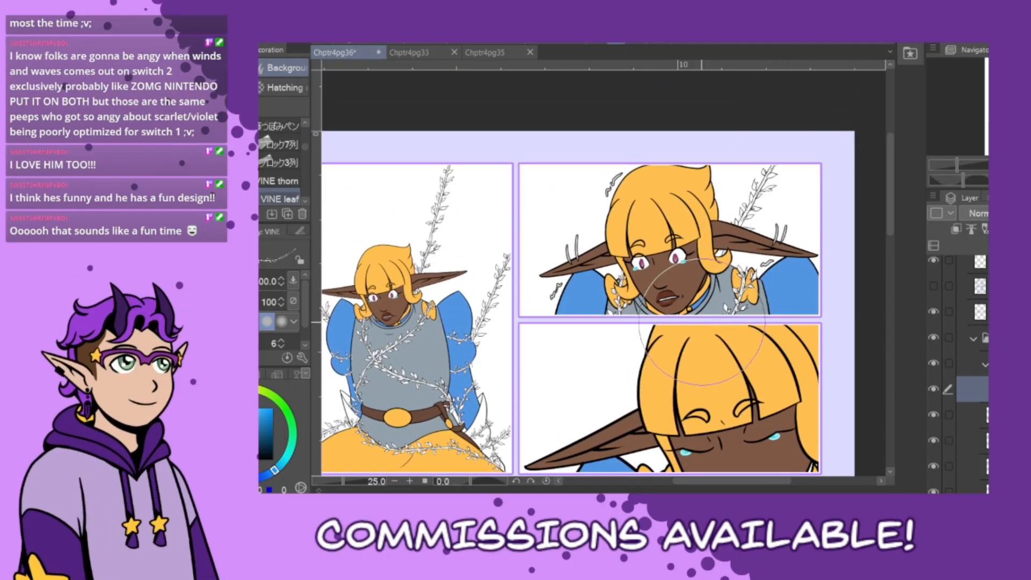
drag(759, 167, 733, 228)
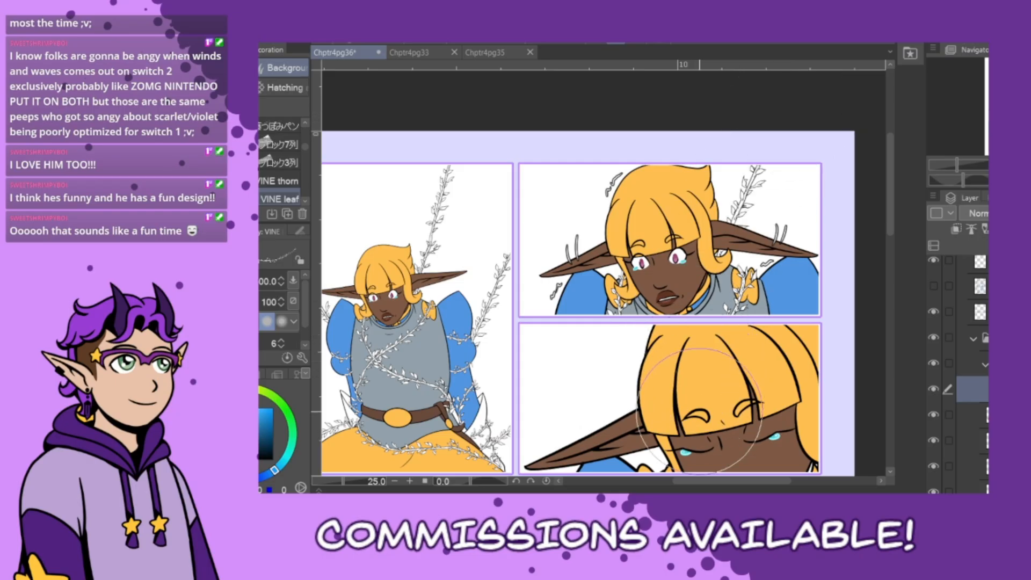
drag(747, 483, 726, 483)
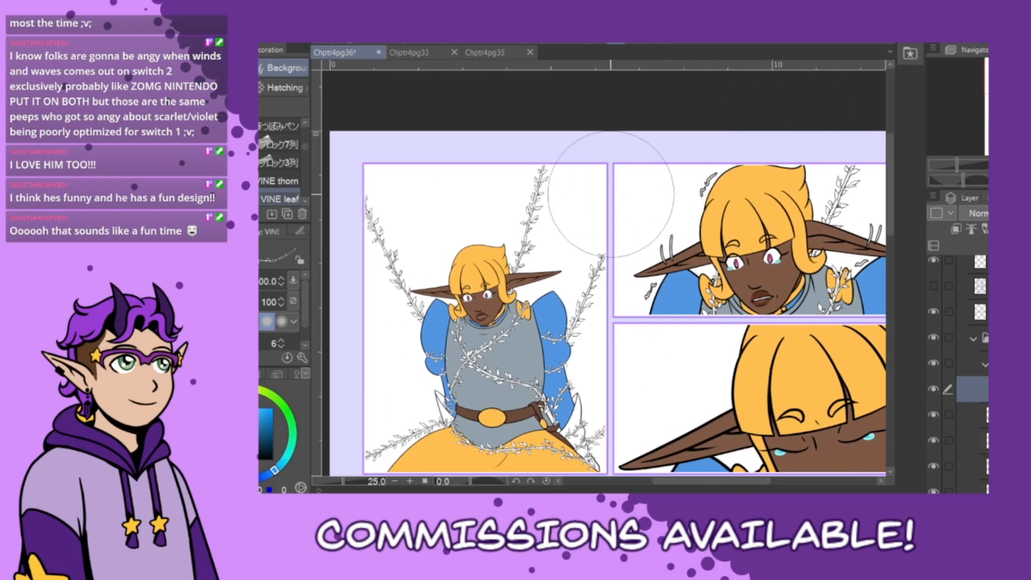
drag(604, 178, 651, 296)
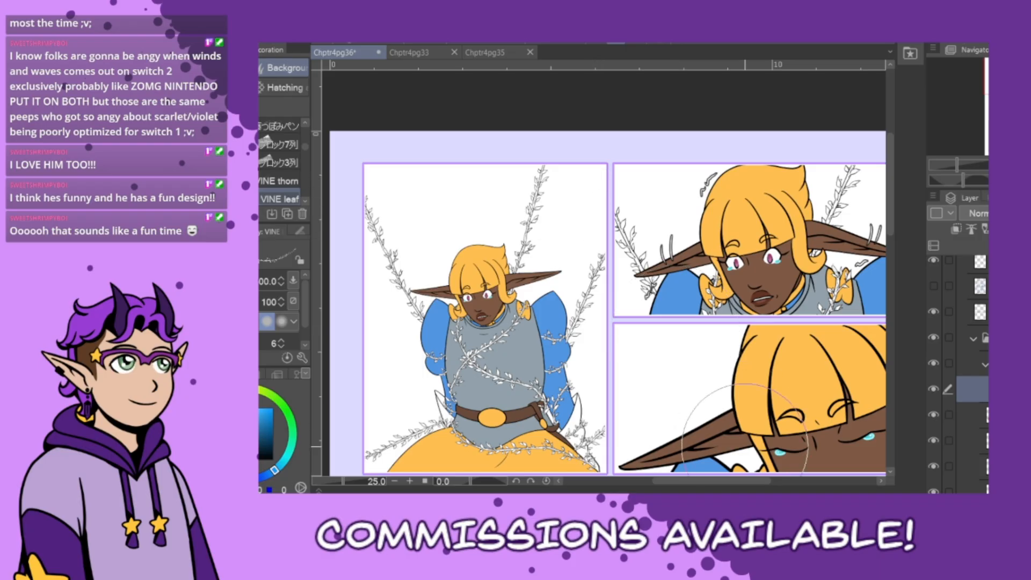
drag(735, 483, 758, 483)
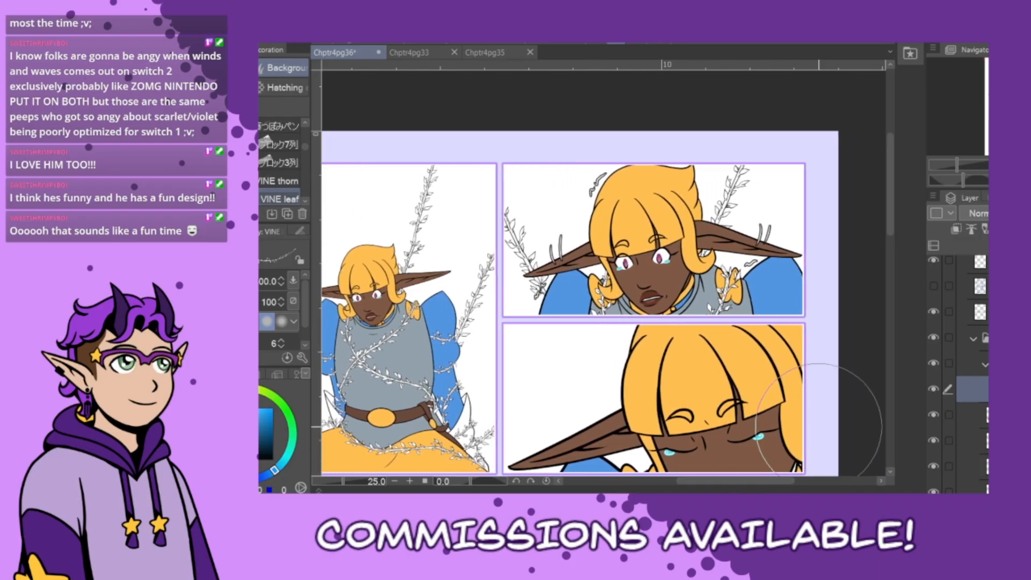
drag(502, 322, 569, 446)
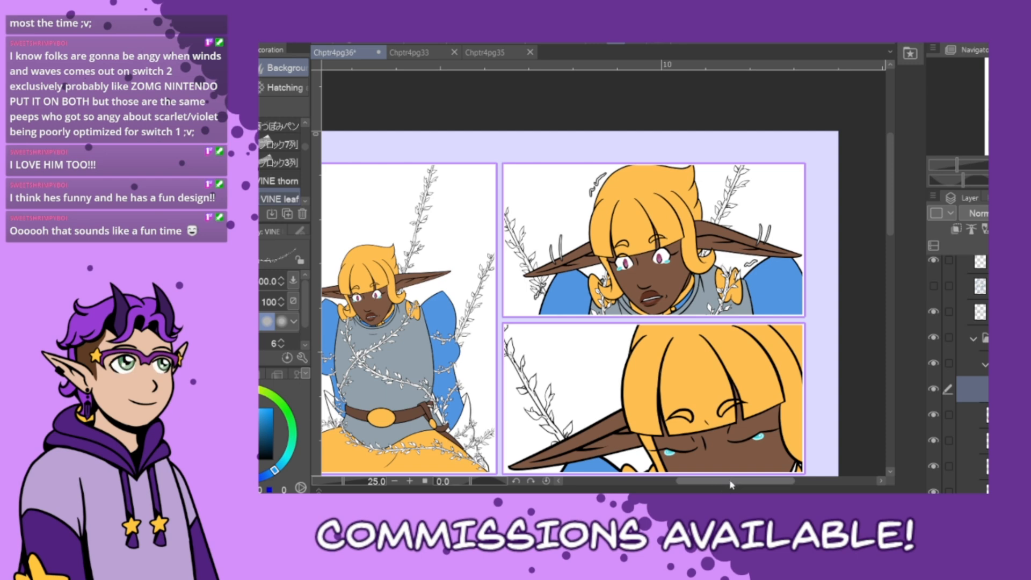
- On the foreground vine layer, reduce the brush size and try a vine across the small elf's breastplate in the panel with the grey-haired man
drag(731, 484, 707, 489)
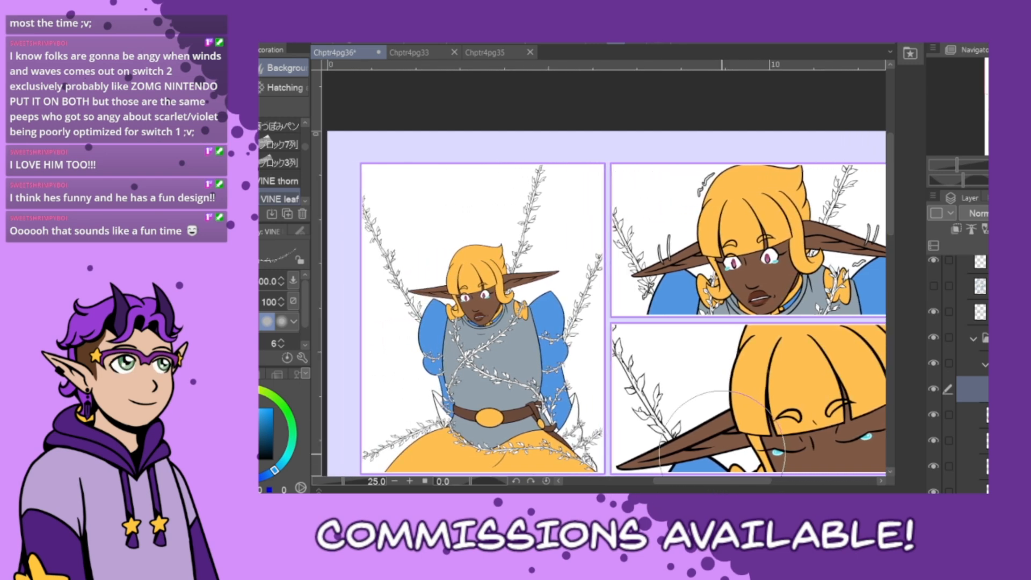
scroll(889, 232, down, 7)
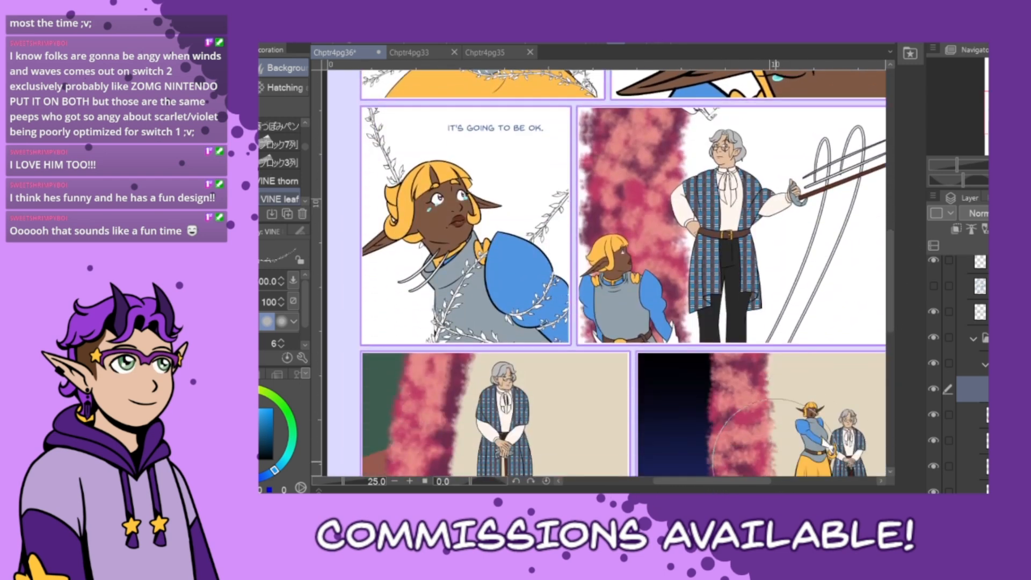
drag(733, 483, 741, 484)
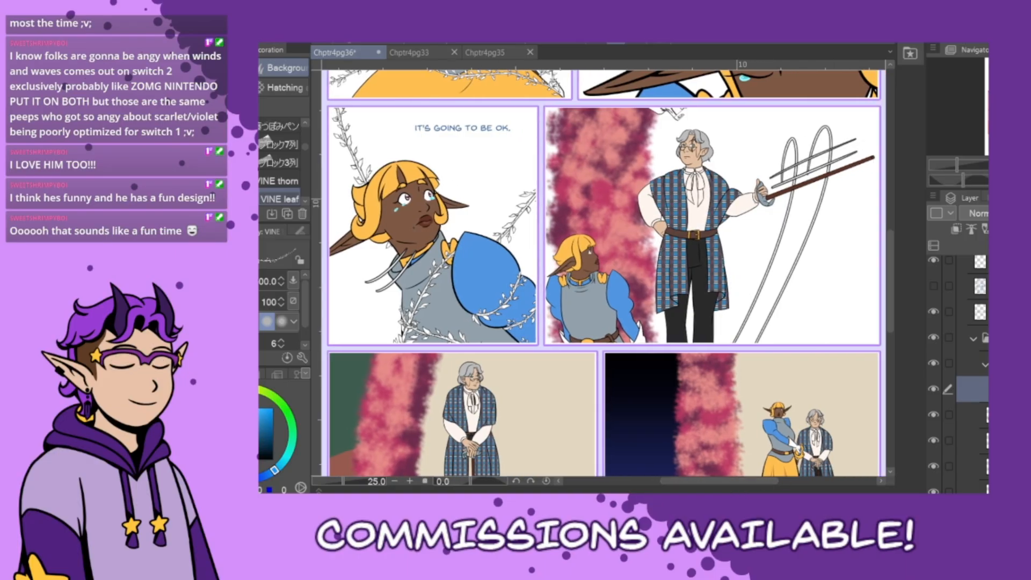
scroll(961, 371, up, 5)
scroll(961, 370, down, 3)
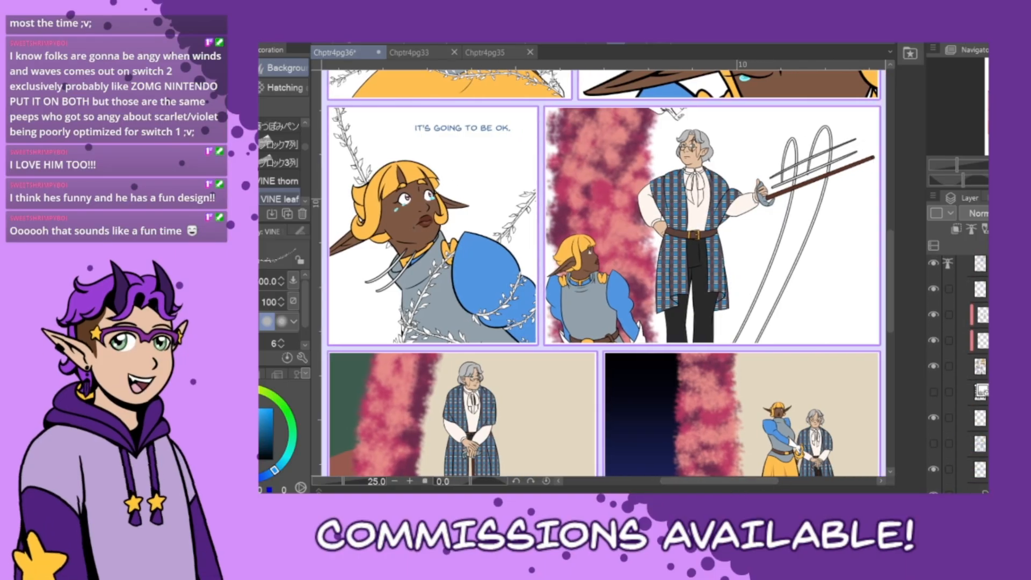
scroll(961, 370, up, 3)
click(974, 320)
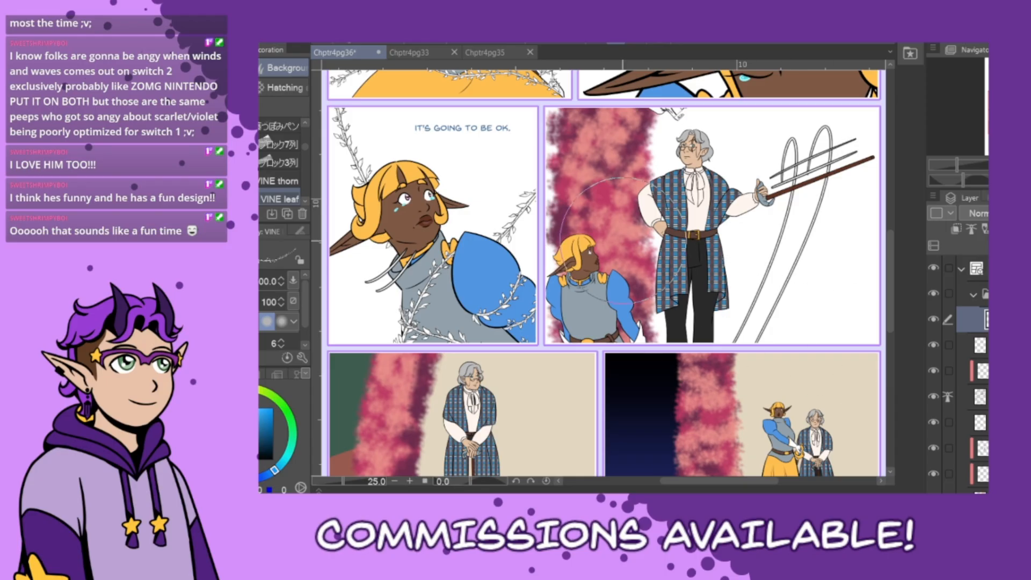
key([)
key([)
key([)
key([)
key([)
scroll(600, 316, up, 3)
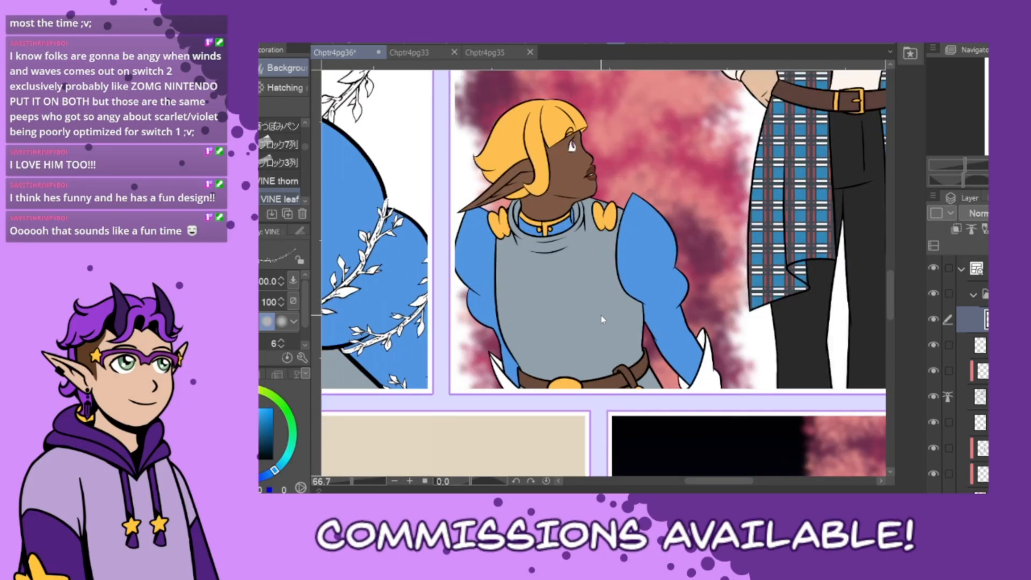
mouse_move(499, 236)
mouse_down()
mouse_move(542, 323)
mouse_move(636, 352)
mouse_up()
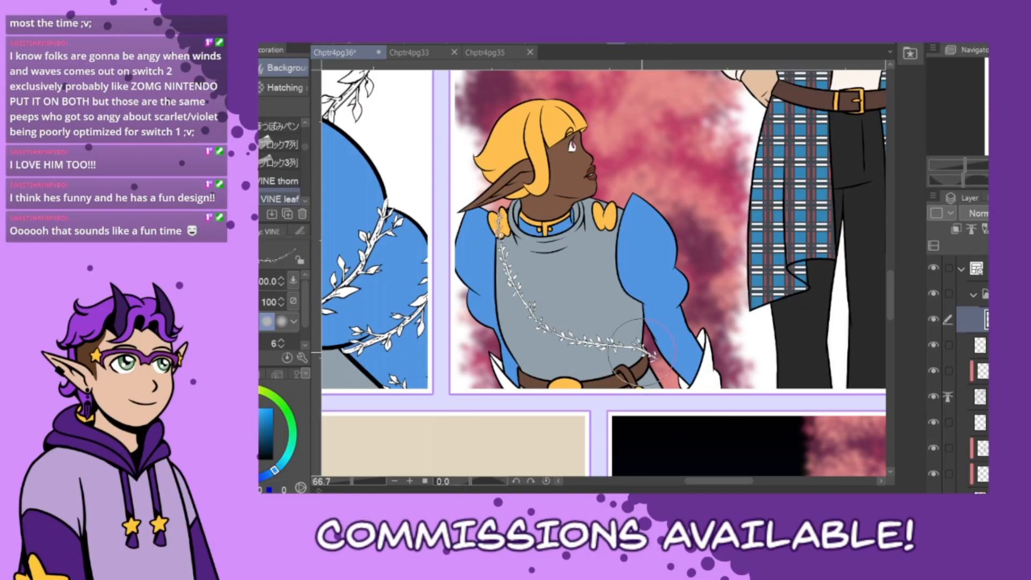
key(ctrl+z)
key(])
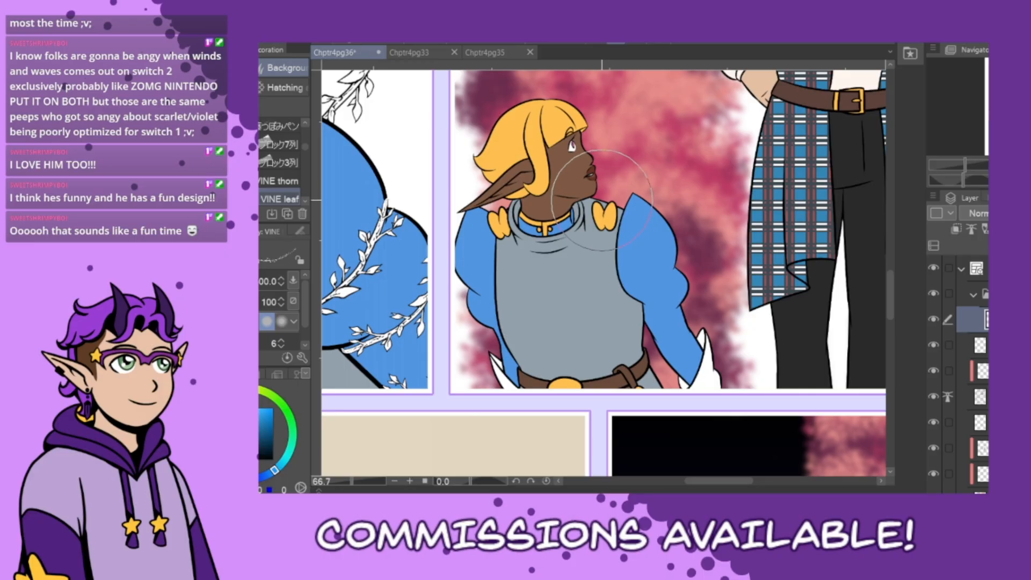
- Paint crossing vines from both shoulder ornaments over the small elf's breastplate and continue them down to the belt, redoing strokes
drag(604, 205, 513, 376)
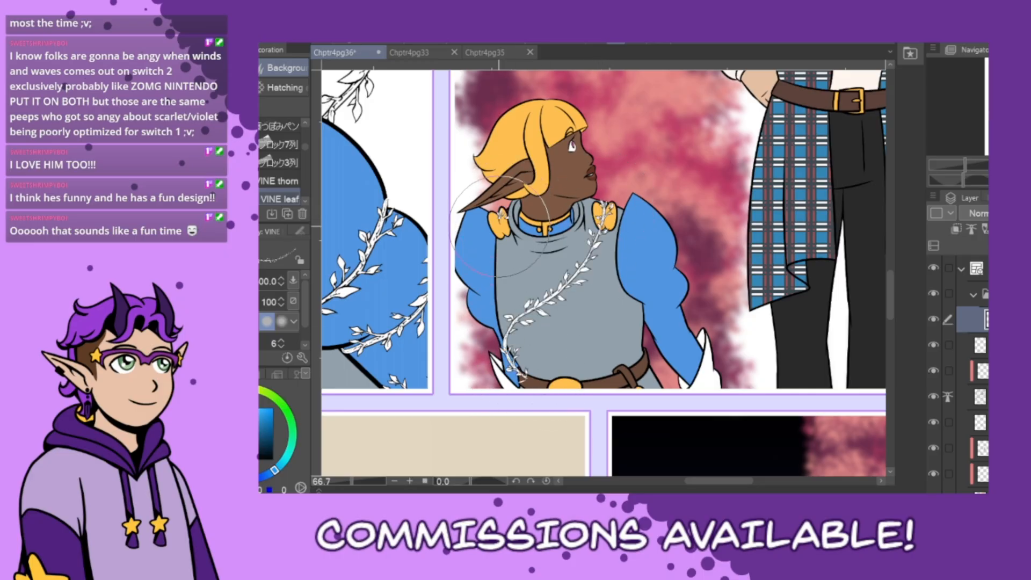
mouse_move(502, 225)
mouse_down()
mouse_move(543, 303)
mouse_move(646, 365)
mouse_up()
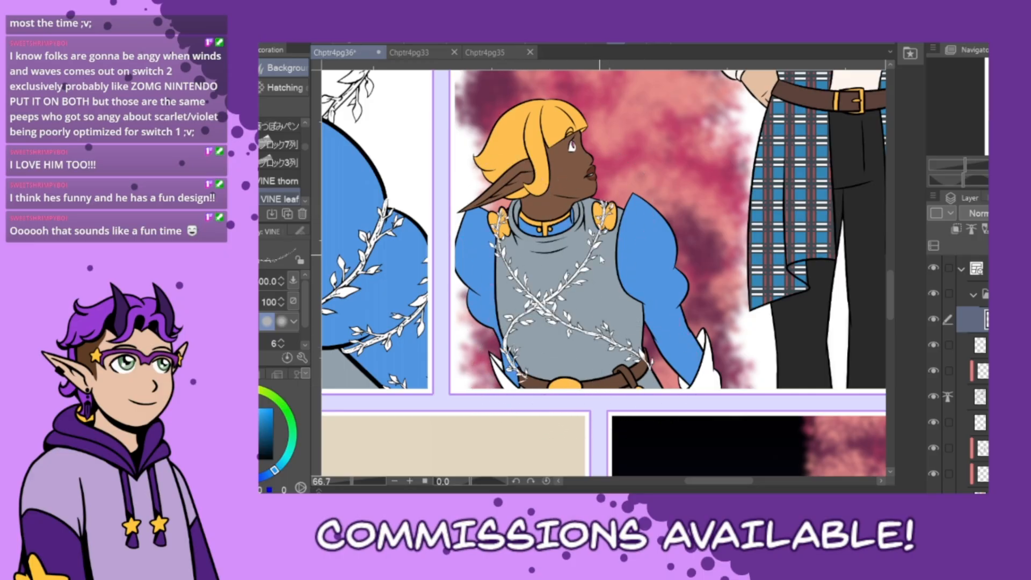
key(ctrl+z)
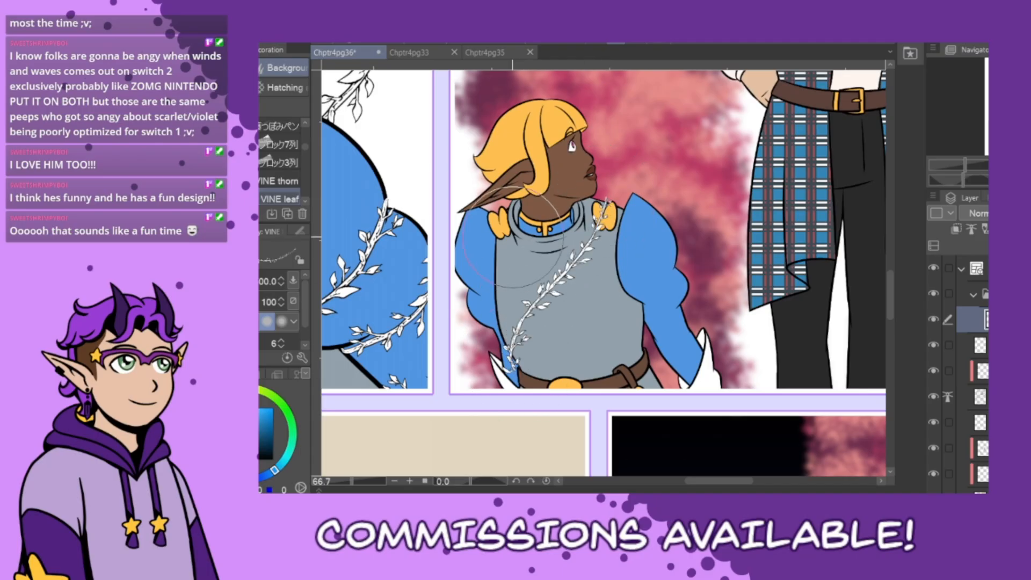
mouse_move(502, 225)
mouse_down()
mouse_move(534, 311)
mouse_move(659, 382)
mouse_up()
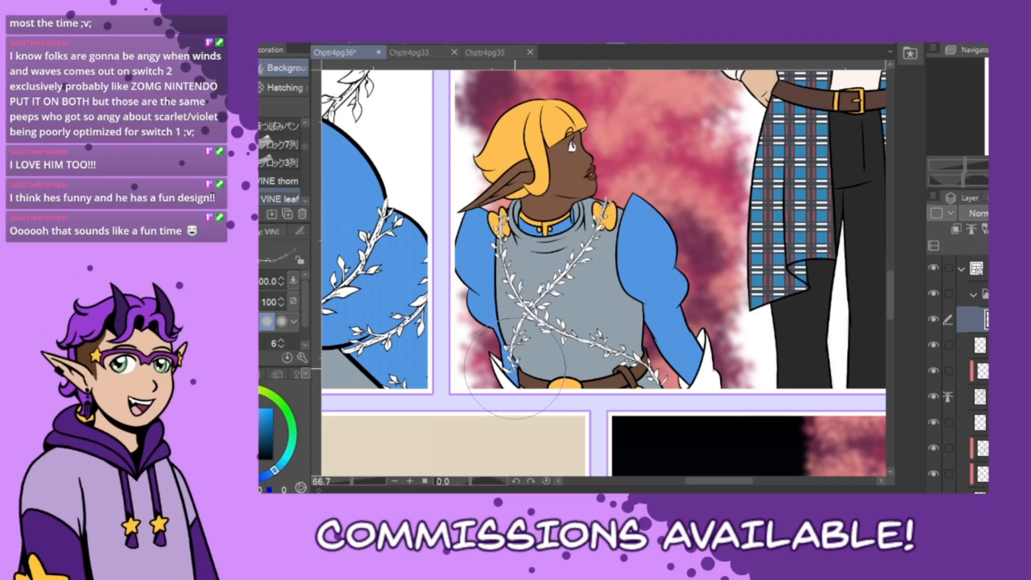
drag(515, 368, 656, 421)
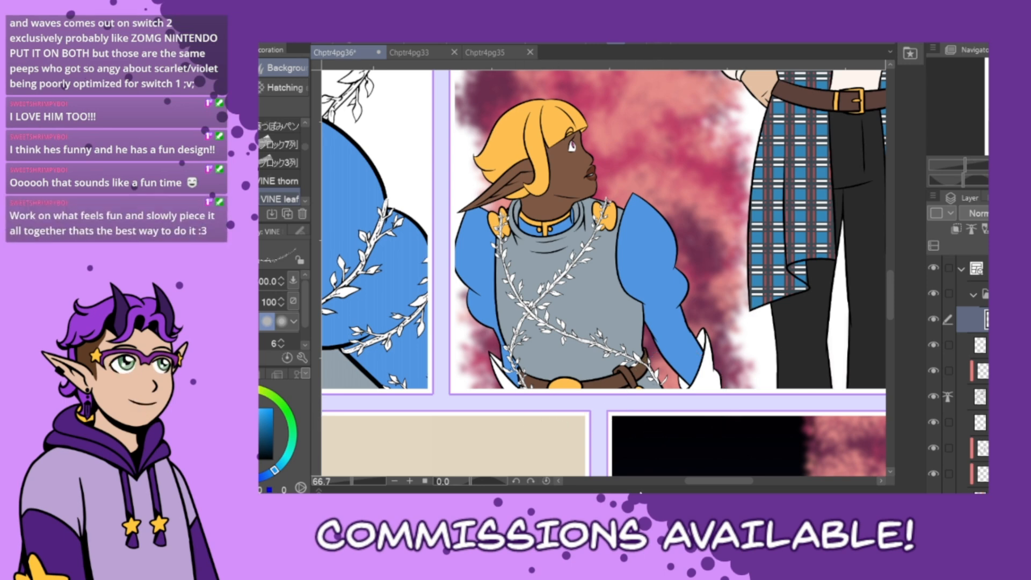
- Wrap vines around both of the small elf's blue sleeves and over the gauntlet
drag(636, 292, 679, 265)
mouse_move(627, 294)
mouse_down()
mouse_move(663, 284)
mouse_move(676, 263)
mouse_up()
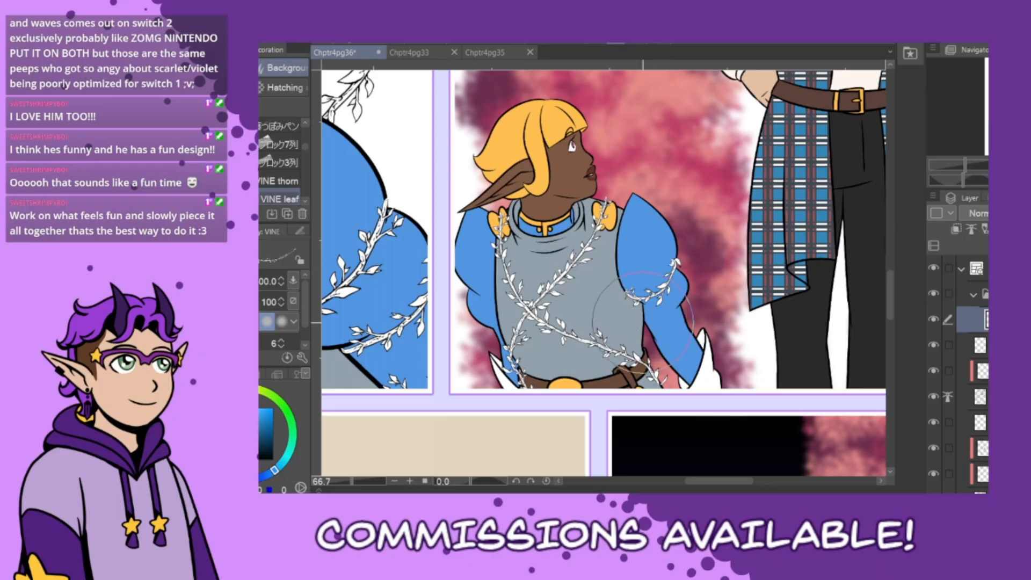
drag(643, 323, 685, 301)
mouse_move(660, 354)
mouse_down()
mouse_move(692, 336)
mouse_move(716, 373)
mouse_move(705, 398)
mouse_move(724, 389)
mouse_move(707, 412)
mouse_up()
mouse_move(468, 287)
mouse_down()
mouse_move(491, 300)
mouse_move(513, 368)
mouse_up()
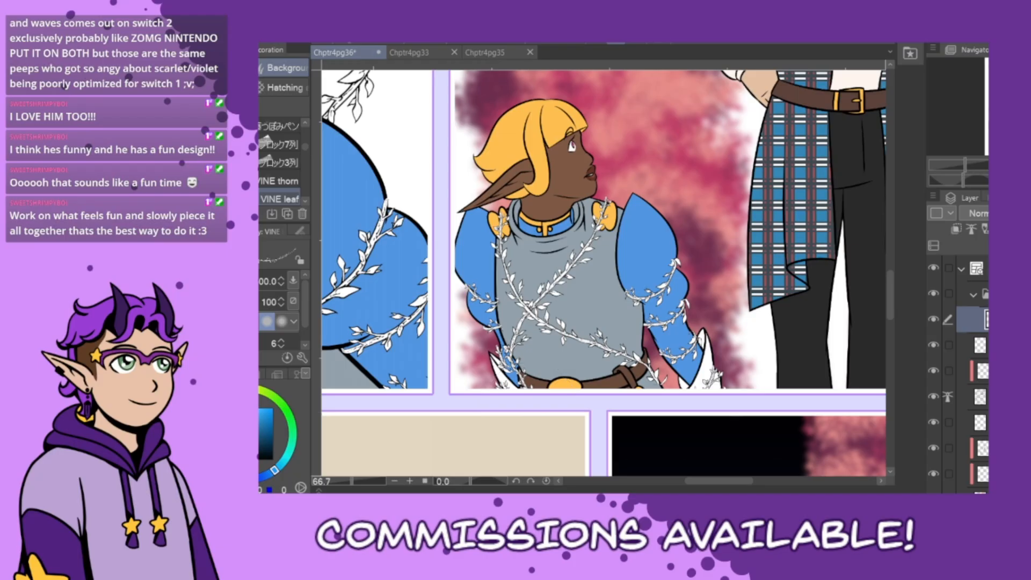
- On the colour layer, sample the elf's hair gold and paint a trim along the small elf's gauntlet with the G-pen at size 25
scroll(980, 347, down, 3)
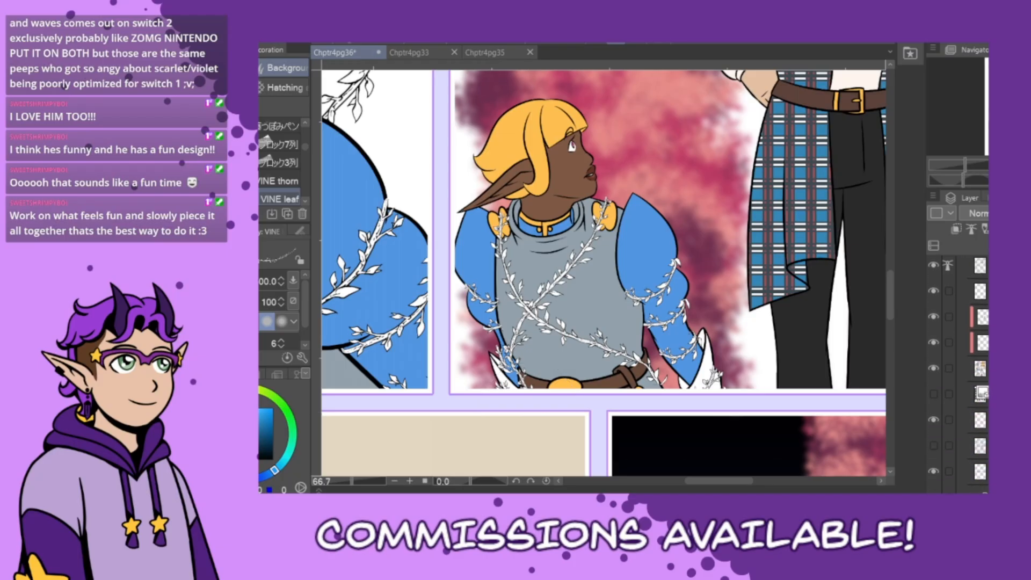
click(980, 347)
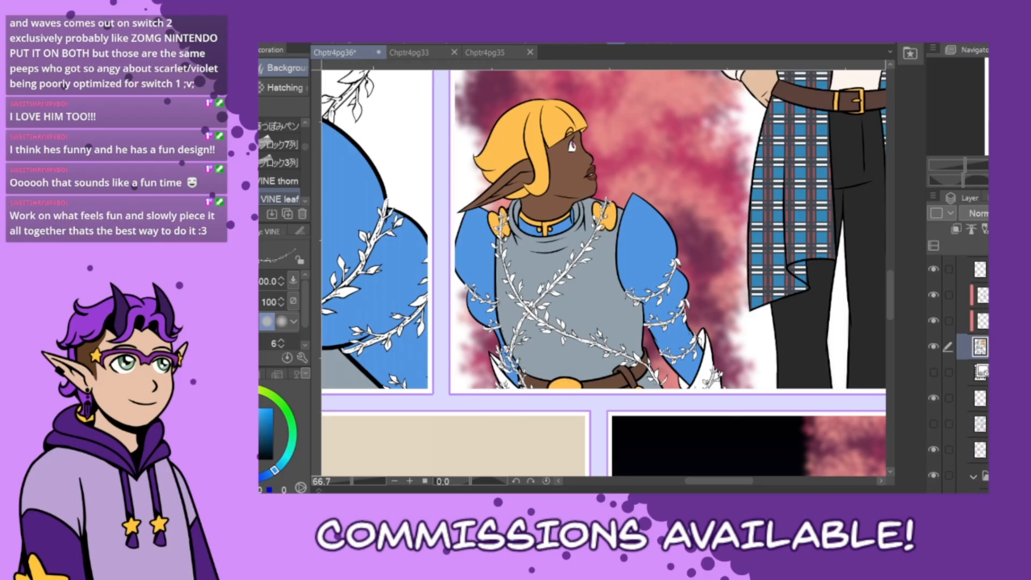
alt+click(514, 142)
key(p)
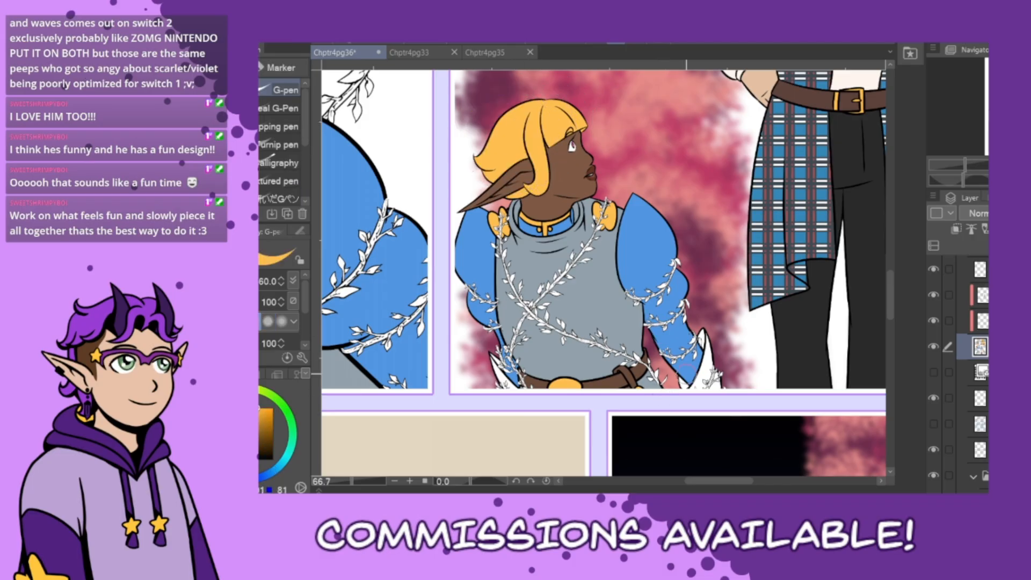
scroll(711, 346, up, 4)
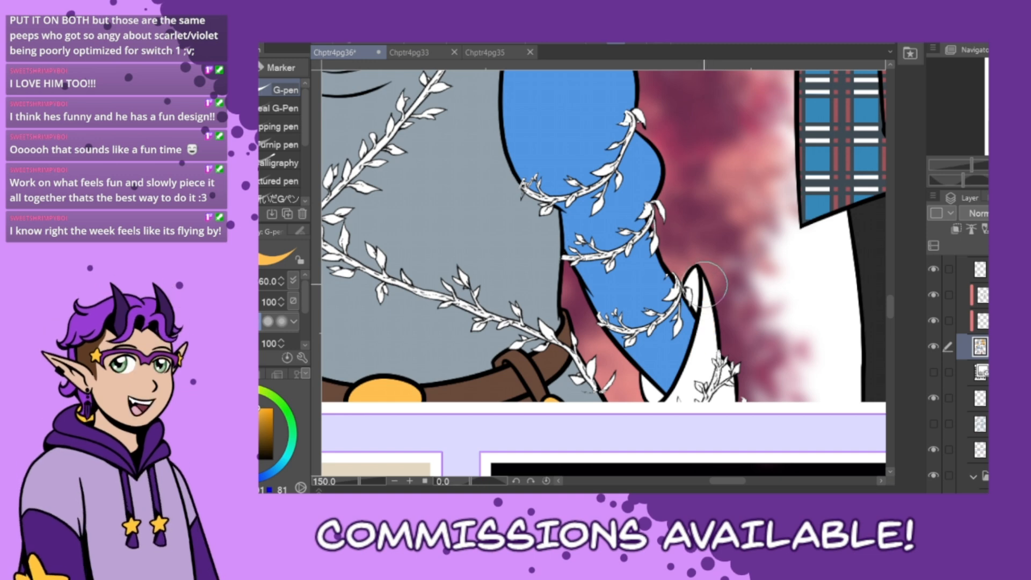
mouse_move(705, 291)
mouse_down()
mouse_move(694, 367)
mouse_move(673, 405)
mouse_up()
key(ctrl+z)
key([)
key([)
key([)
key([)
mouse_move(702, 274)
mouse_down()
mouse_move(701, 317)
mouse_move(667, 402)
mouse_up()
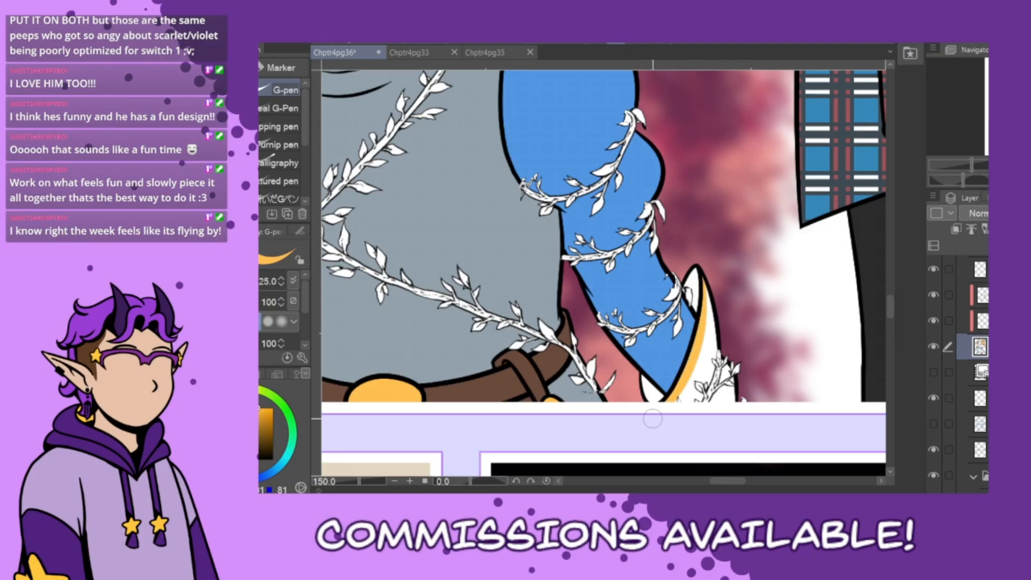
- In the first panel, paint a gold trim along the edge of the gauntlet beside the belt's loose end with the G-pen at size 50, redoing strokes
drag(731, 481, 678, 485)
key(ctrl+0)
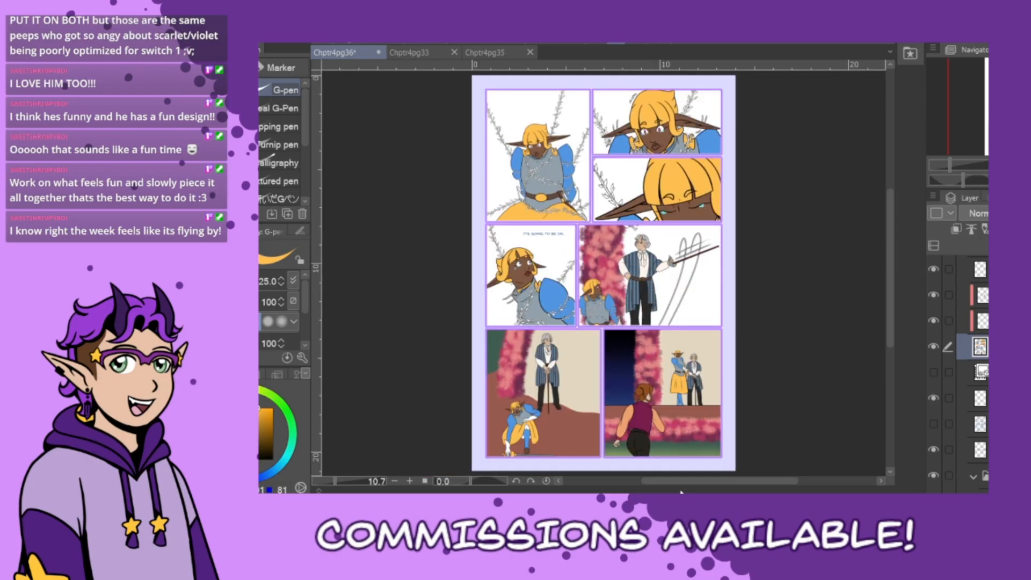
drag(713, 482, 701, 484)
scroll(612, 191, up, 7)
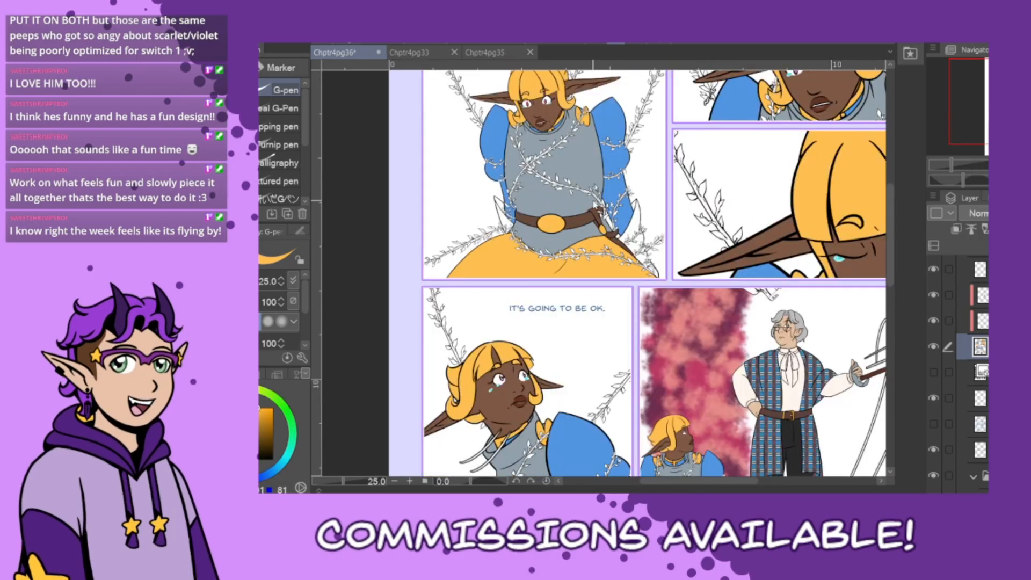
mouse_move(664, 149)
mouse_down()
mouse_move(636, 249)
mouse_move(594, 300)
mouse_up()
key(ctrl+z)
mouse_move(664, 147)
mouse_down()
mouse_move(658, 199)
mouse_move(594, 303)
mouse_up()
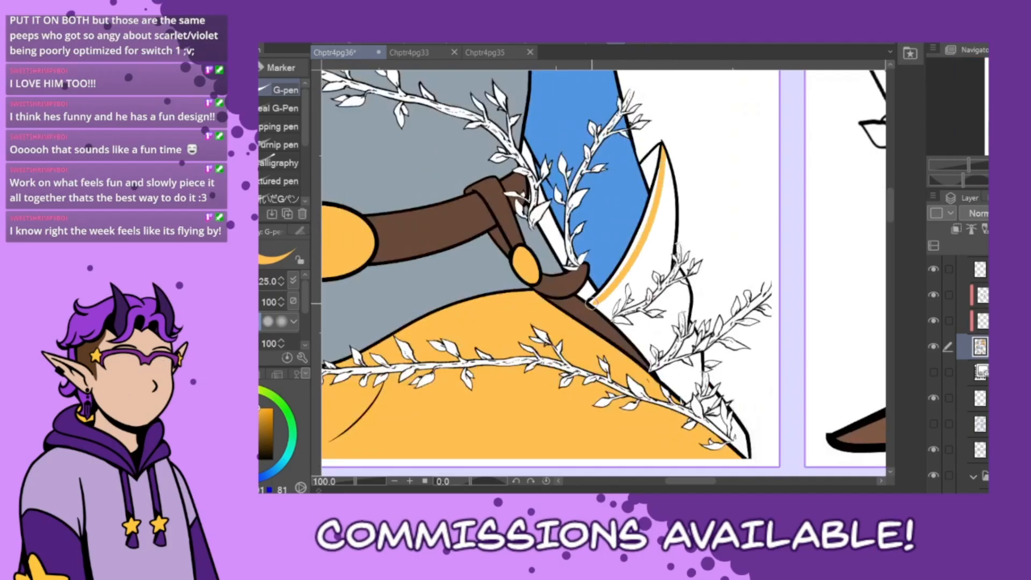
key(ctrl+z)
key(])
key(])
key(])
mouse_move(664, 149)
mouse_down()
mouse_move(640, 252)
mouse_move(595, 305)
mouse_up()
key(ctrl+z)
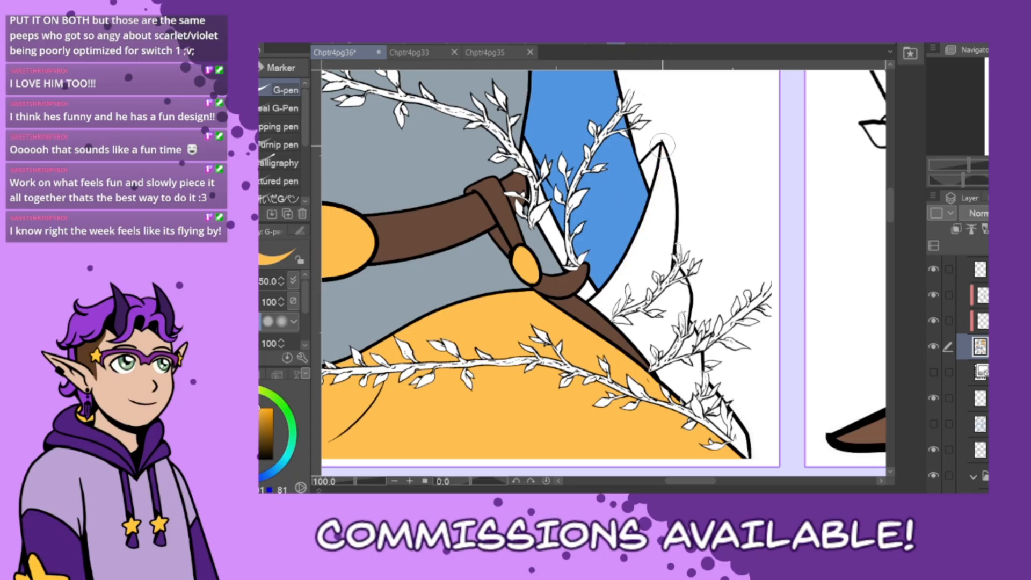
mouse_move(664, 148)
mouse_down()
mouse_move(622, 276)
mouse_move(596, 305)
mouse_up()
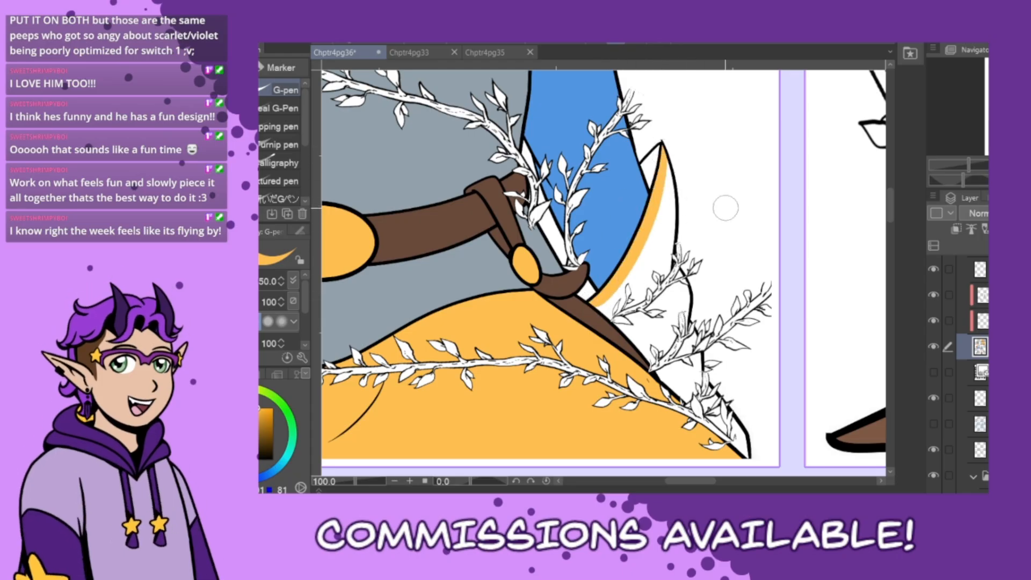
- In the first panel, paint a gold trim along the other gauntlet's edge and retouch its end with the sleeve's blue
drag(698, 482, 647, 488)
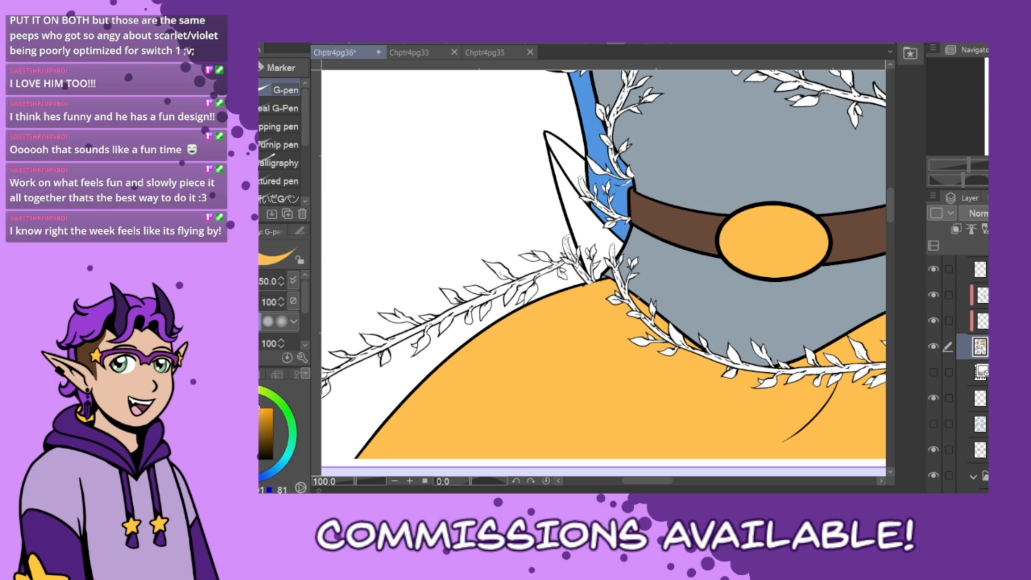
mouse_move(547, 152)
mouse_down()
mouse_move(600, 228)
mouse_move(628, 247)
mouse_up()
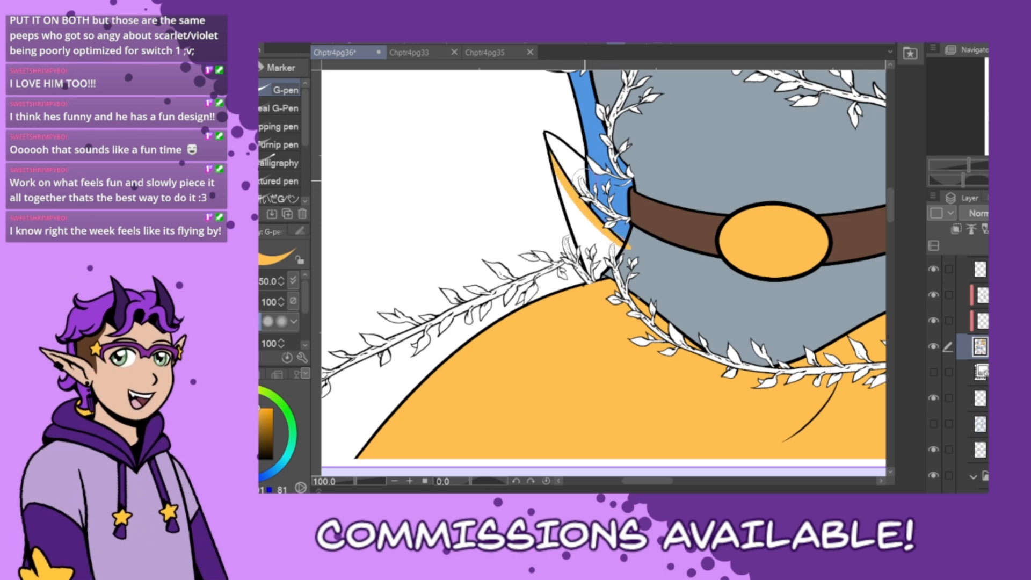
key(ctrl+z)
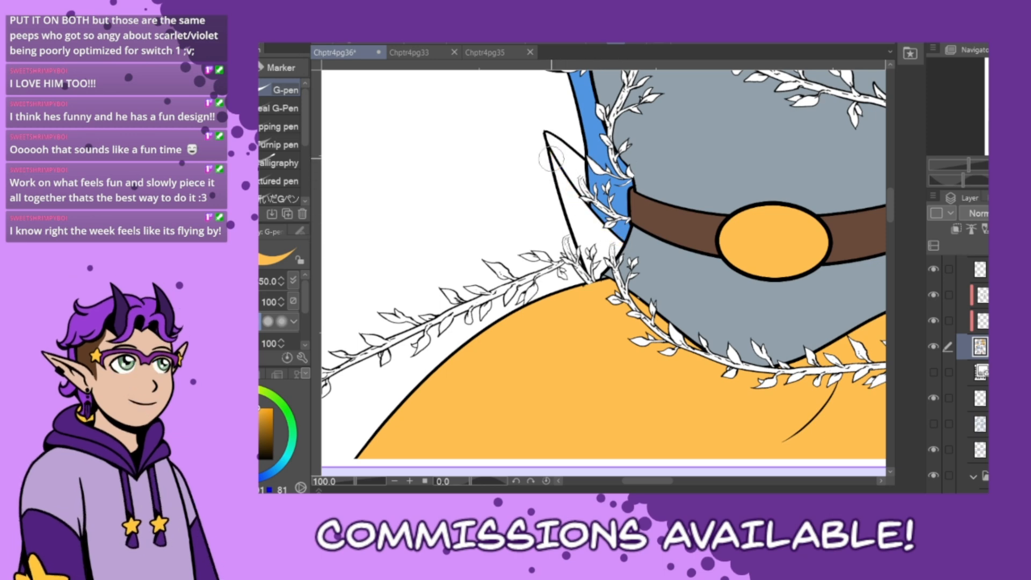
mouse_move(551, 156)
mouse_down()
mouse_move(605, 236)
mouse_move(626, 251)
mouse_up()
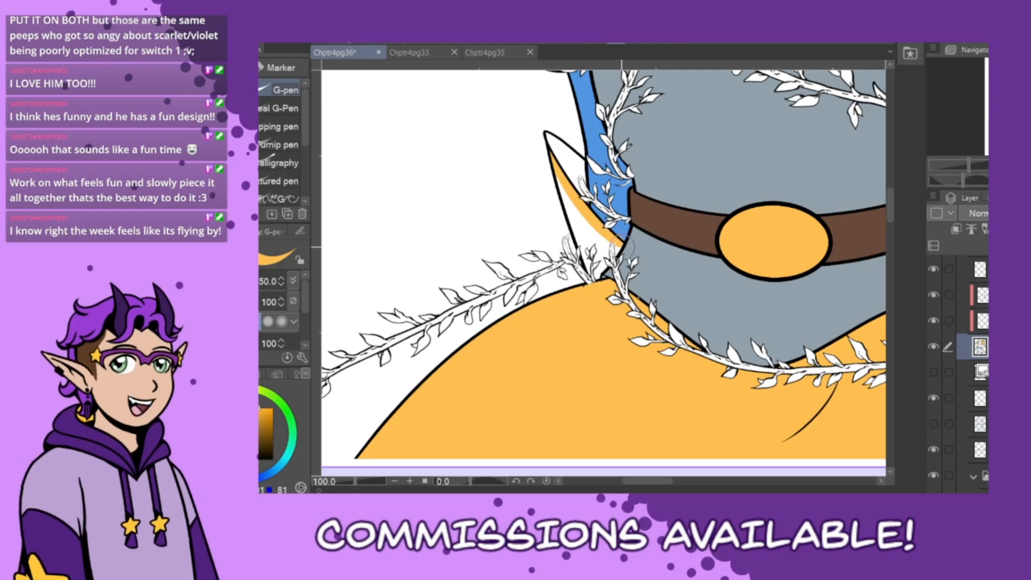
alt+click(619, 194)
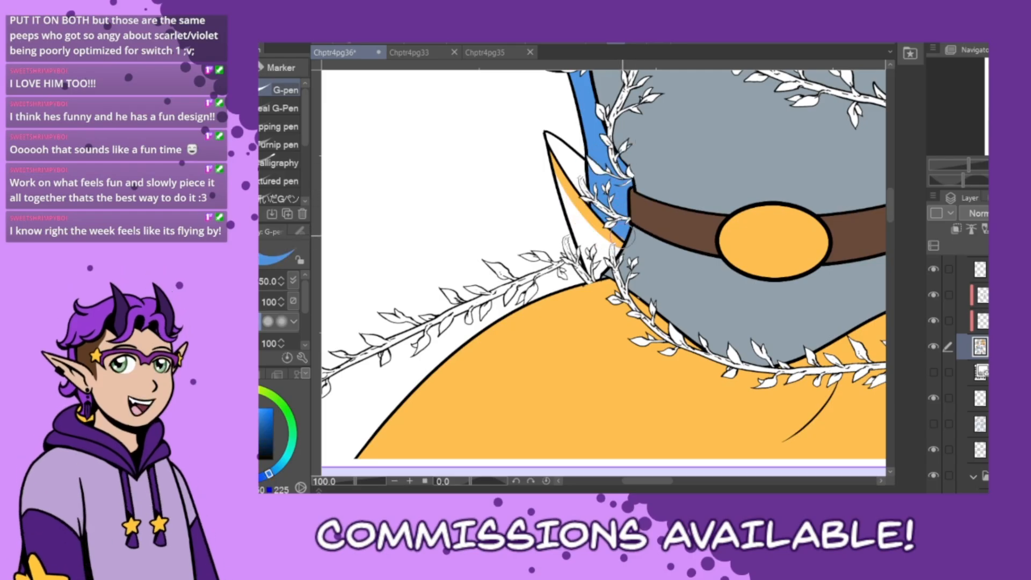
drag(623, 236, 627, 240)
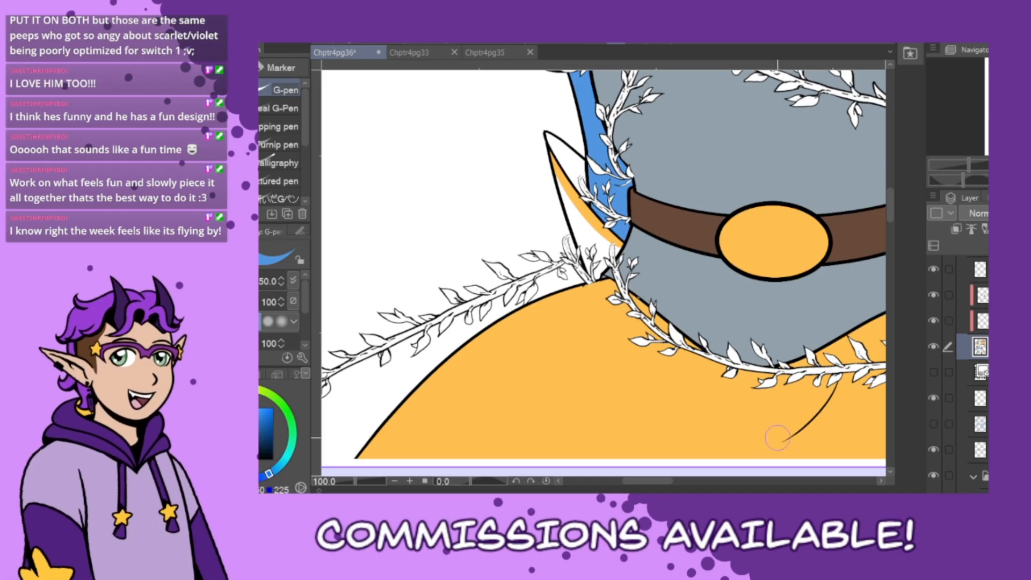
key(ctrl+0)
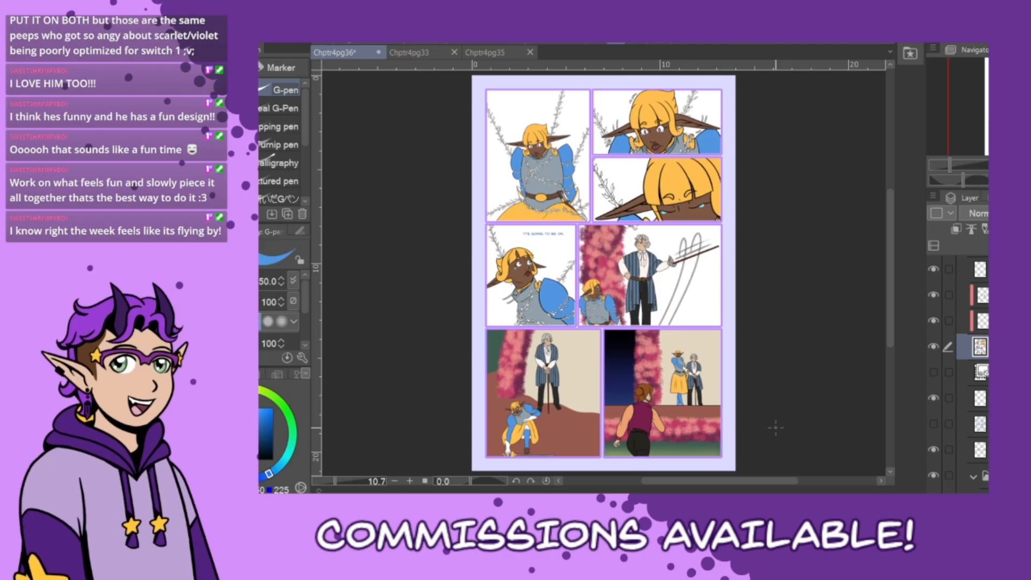
drag(726, 486, 714, 486)
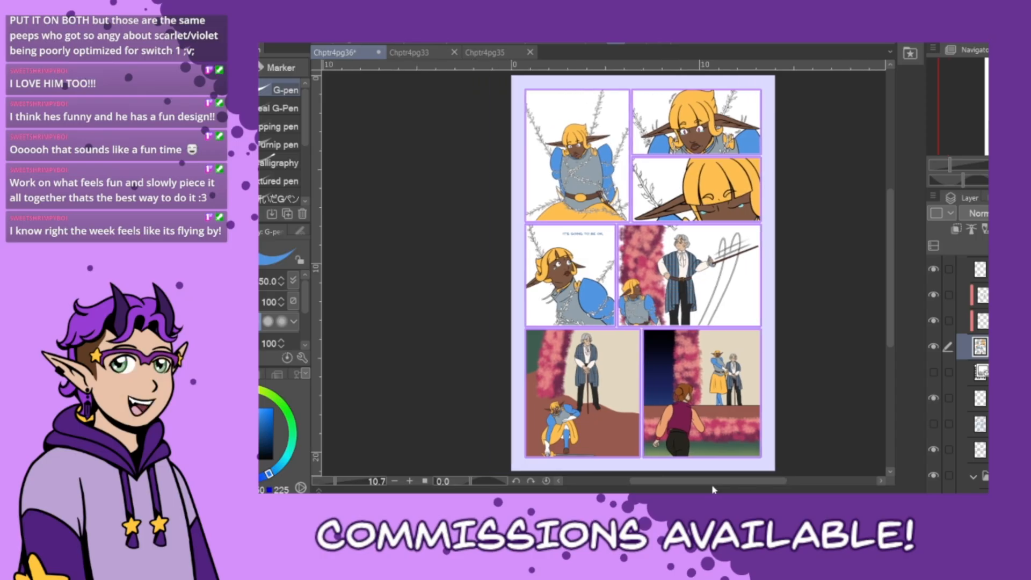
drag(737, 476, 750, 477)
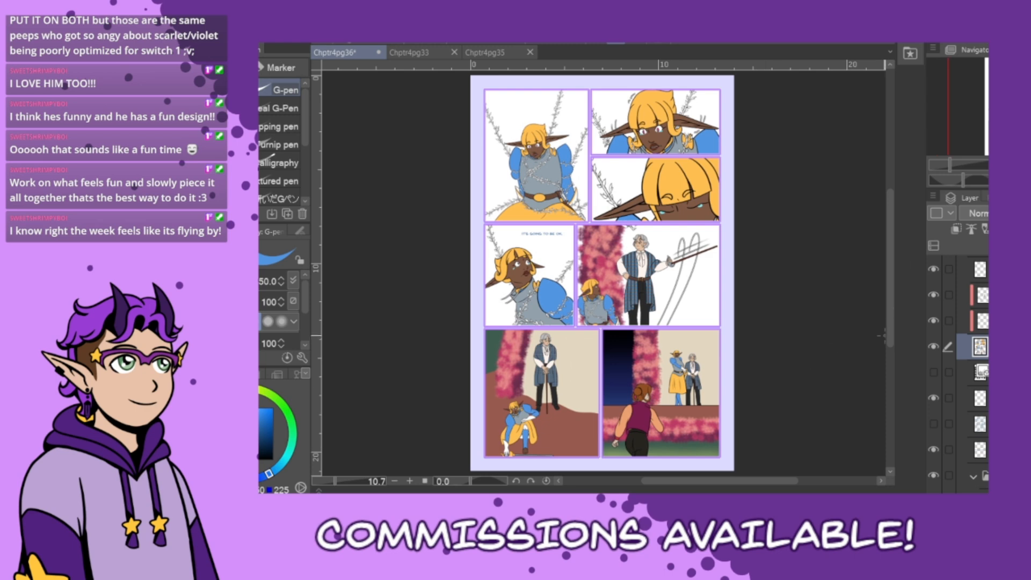
mouse_move(889, 334)
mouse_down()
mouse_move(890, 324)
mouse_move(890, 334)
mouse_up()
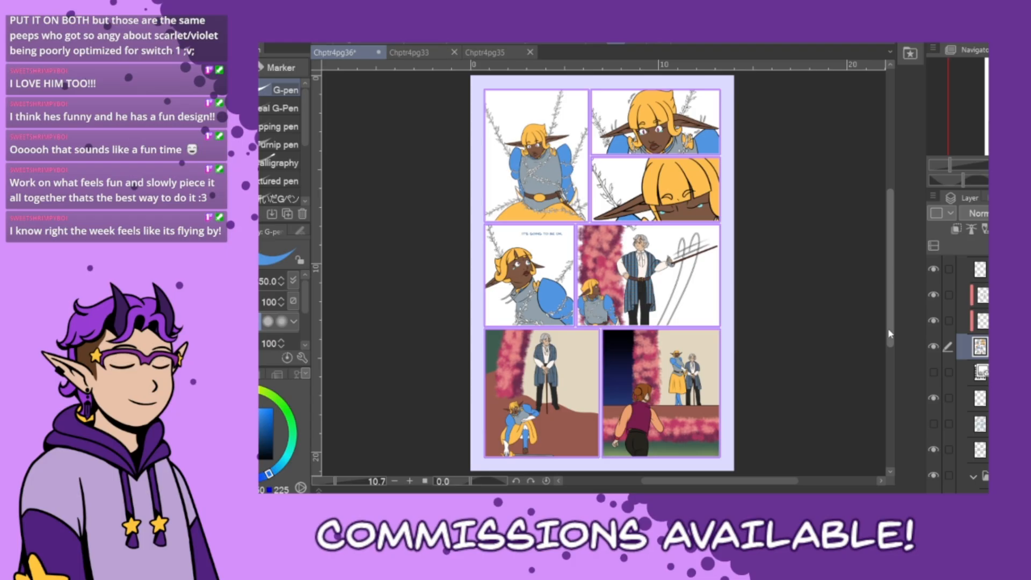
- Switch to Chptr4pg33, select the layer with the palette dots in its margin, and sample the dark green and the light green
click(425, 52)
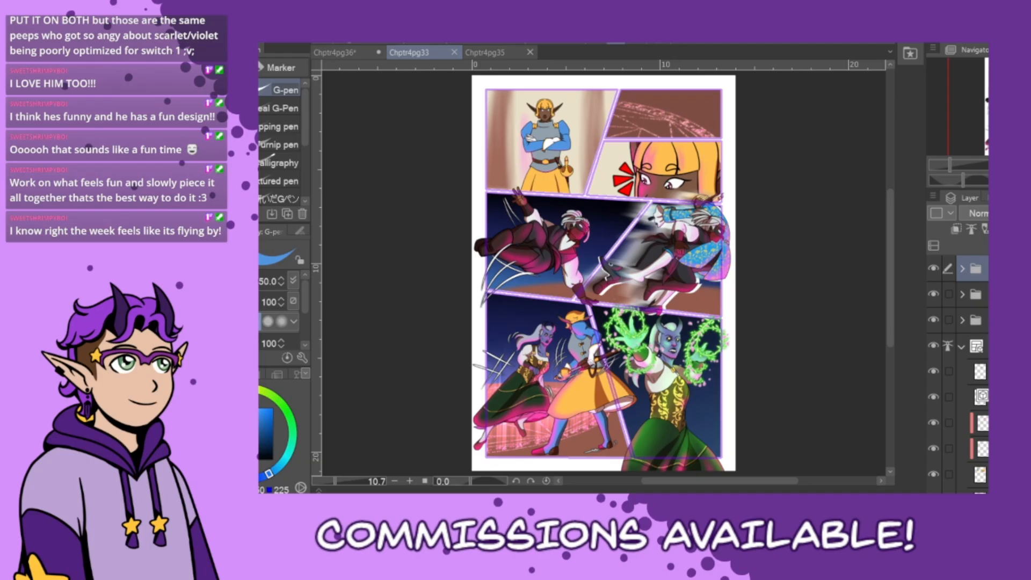
scroll(966, 370, up, 1)
click(962, 270)
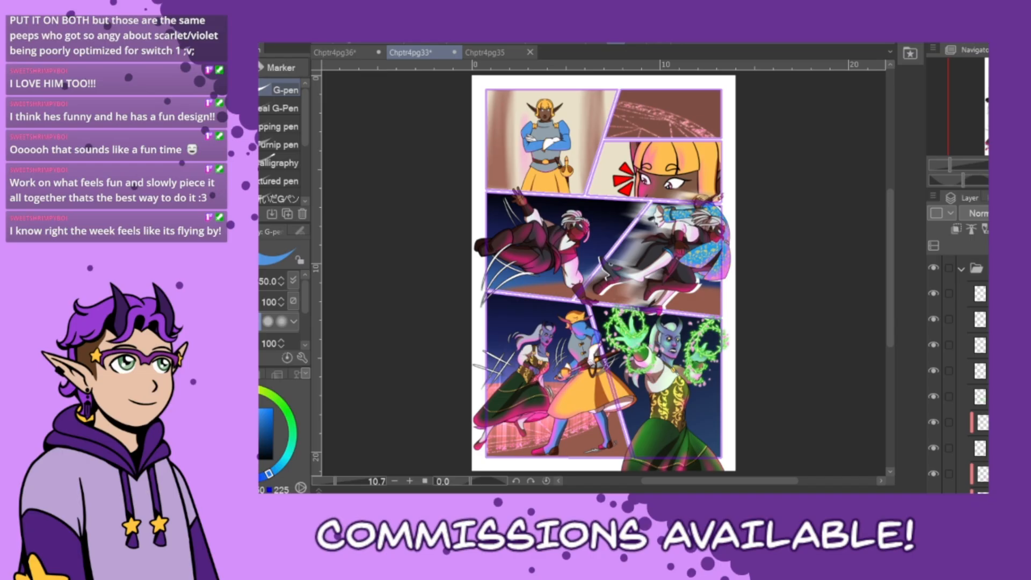
scroll(981, 335, down, 6)
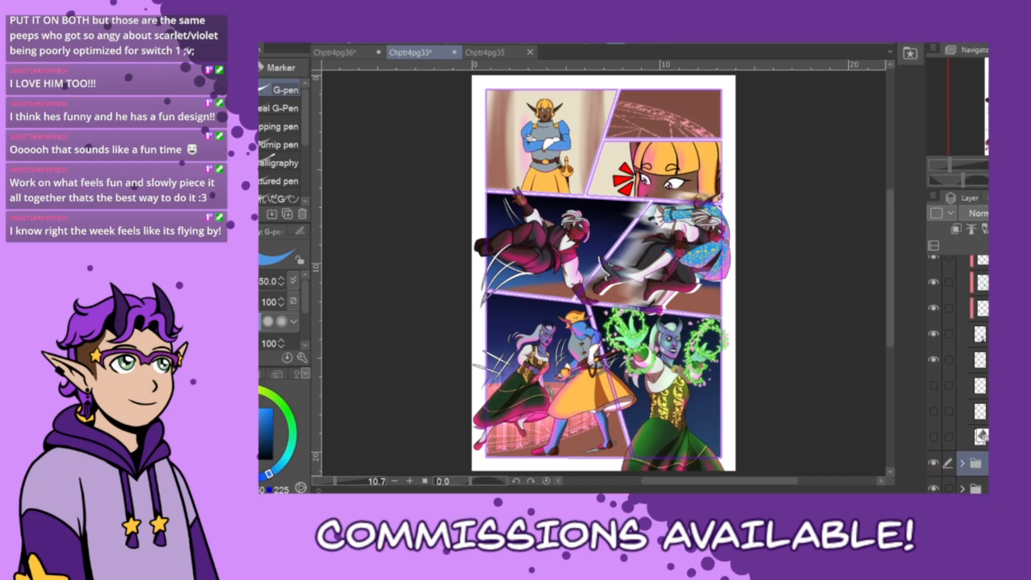
scroll(955, 370, down, 2)
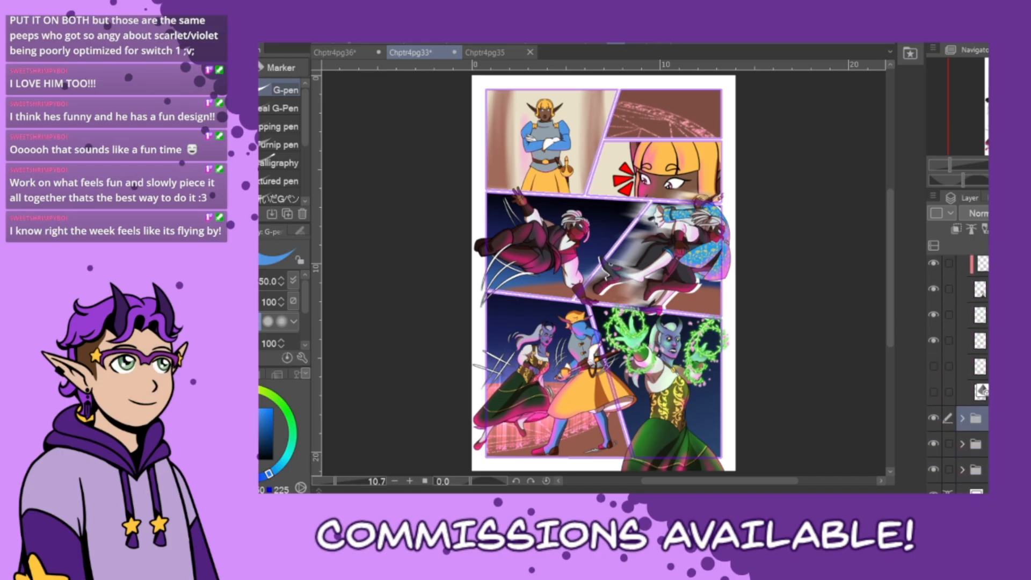
click(980, 341)
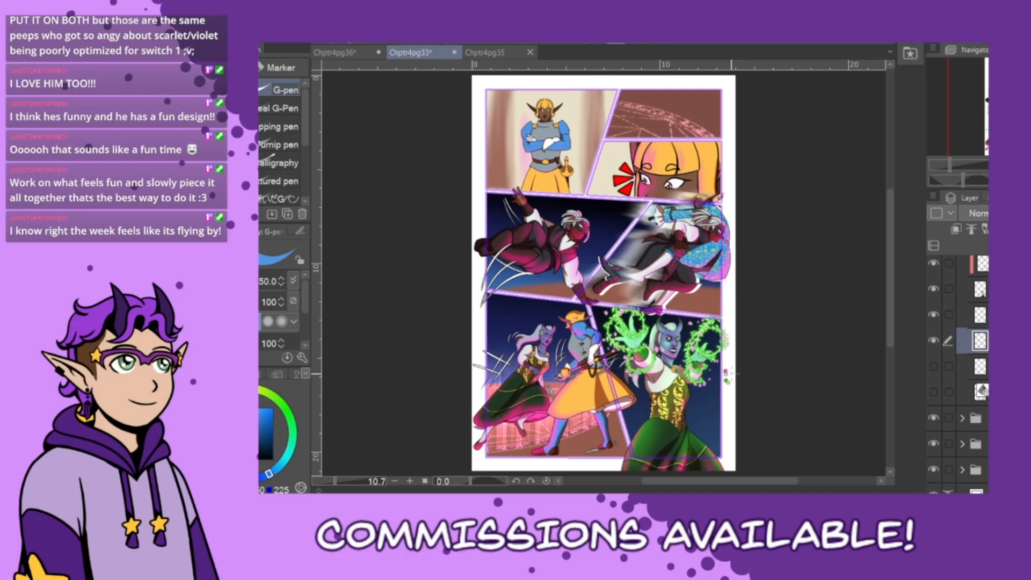
scroll(731, 373, up, 4)
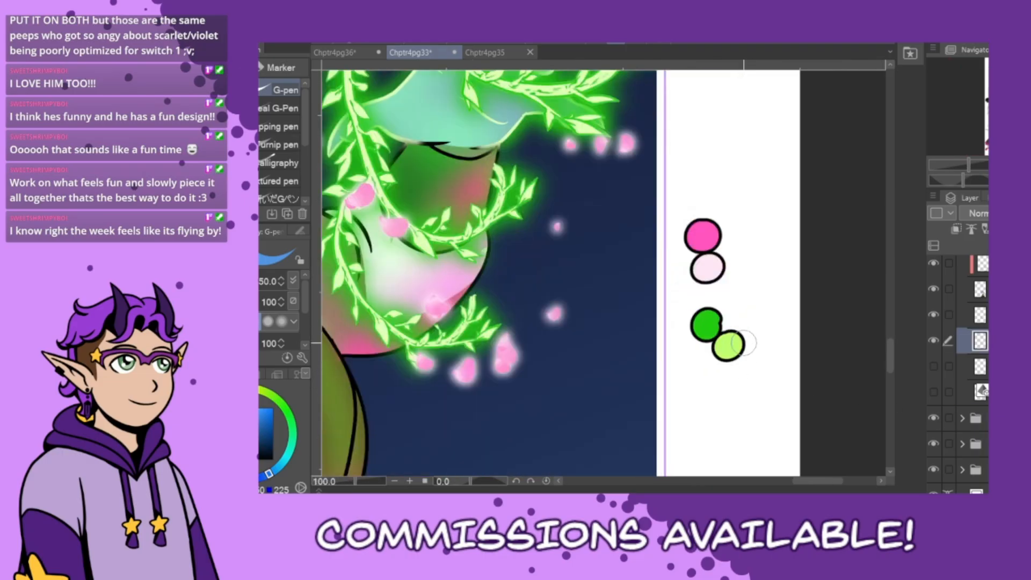
alt+click(707, 329)
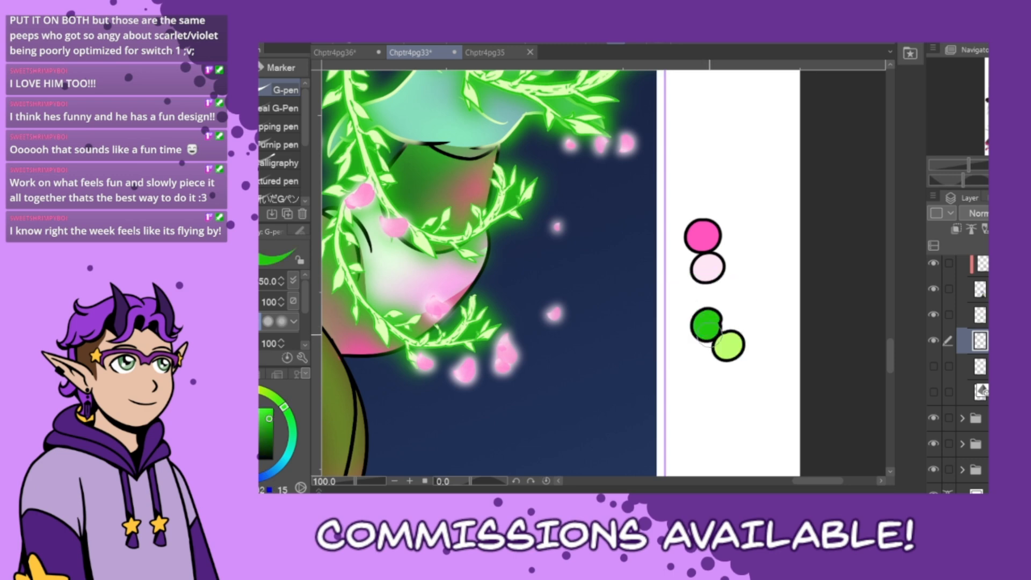
alt+click(728, 345)
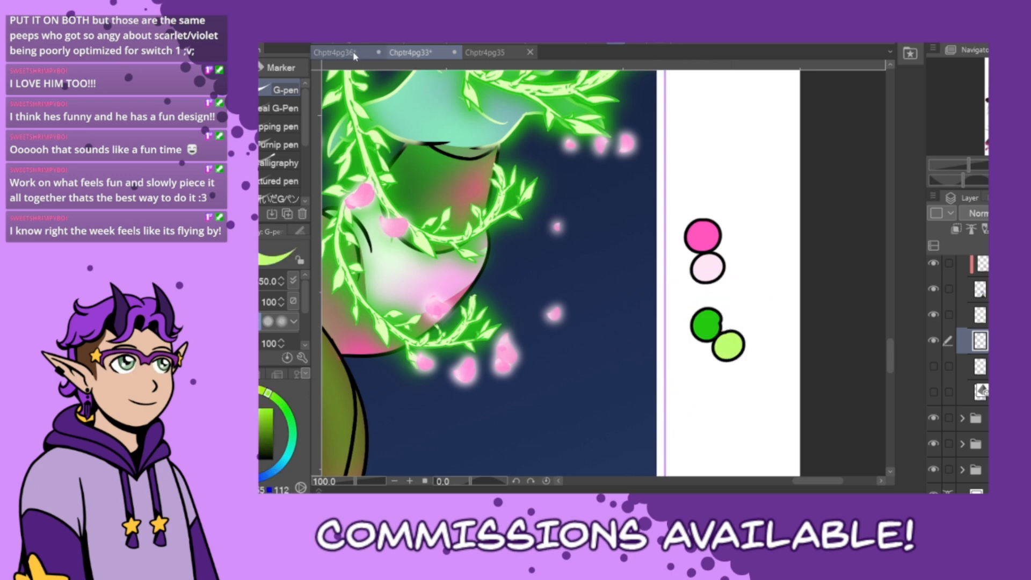
- Back in Chptr4pg36, duplicate the foreground vine layer and recolour the lower copy light green with a whole-page fill
click(334, 52)
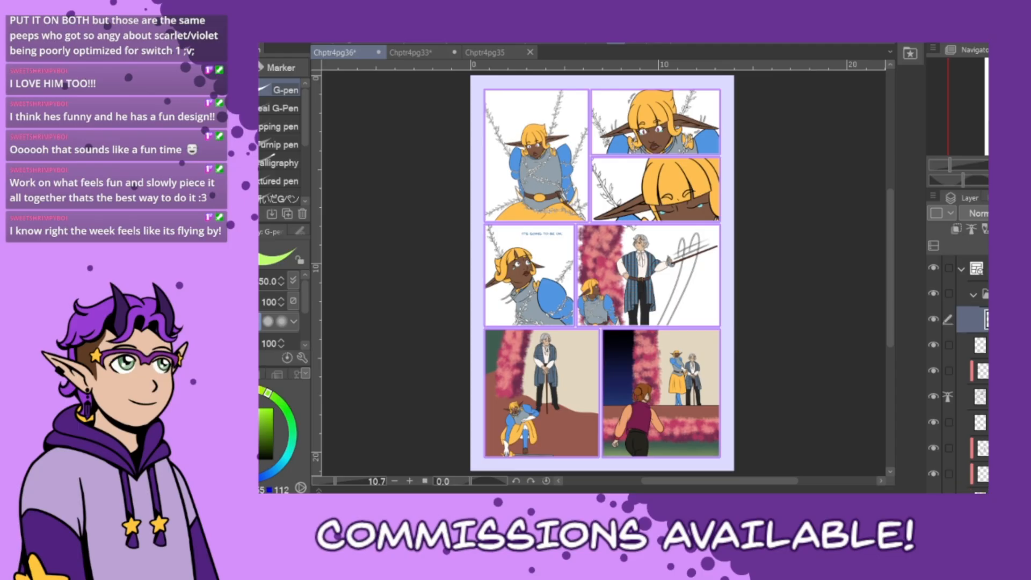
click(992, 247)
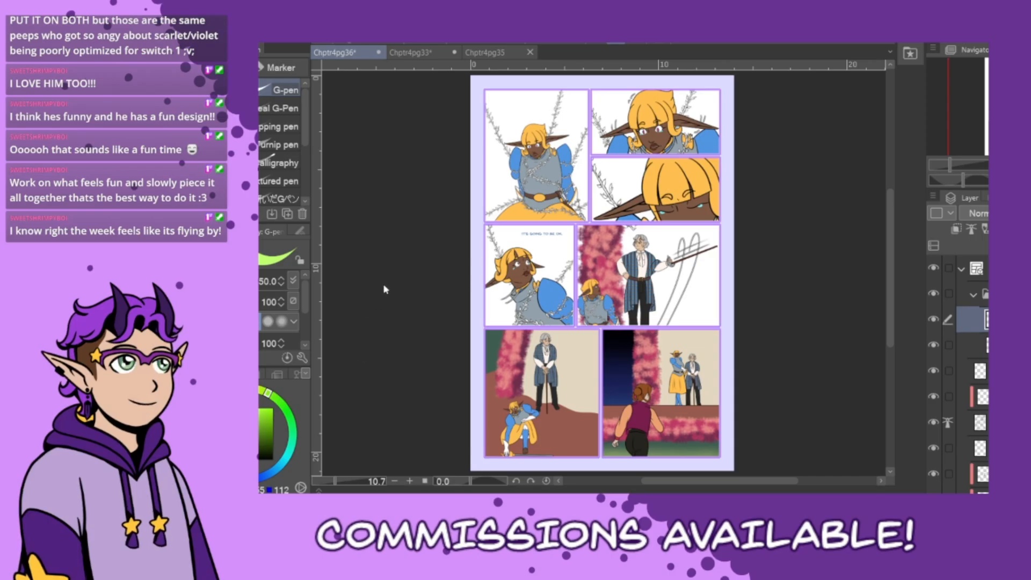
click(973, 346)
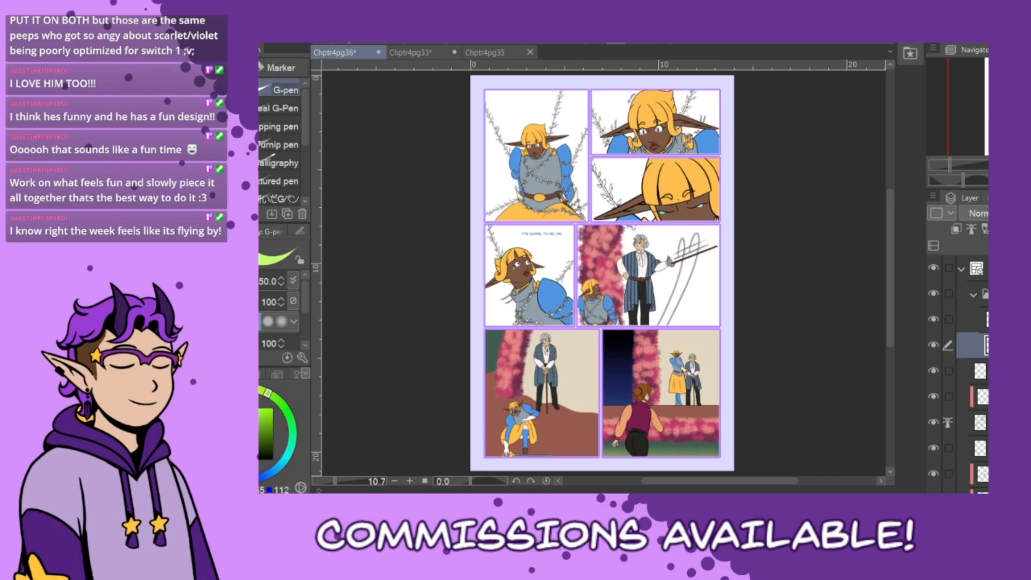
key(m)
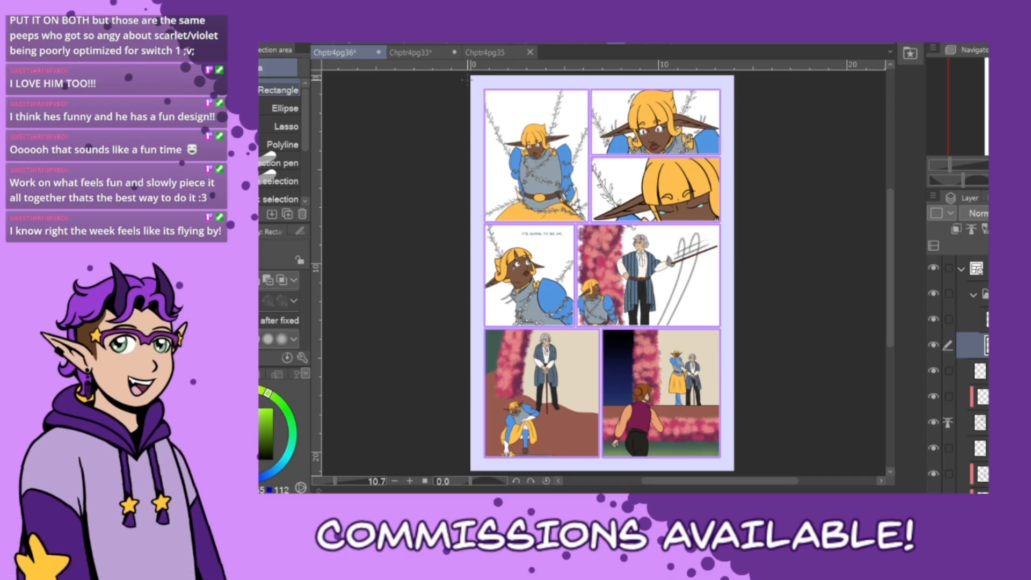
drag(464, 75, 750, 460)
scroll(698, 451, down, 2)
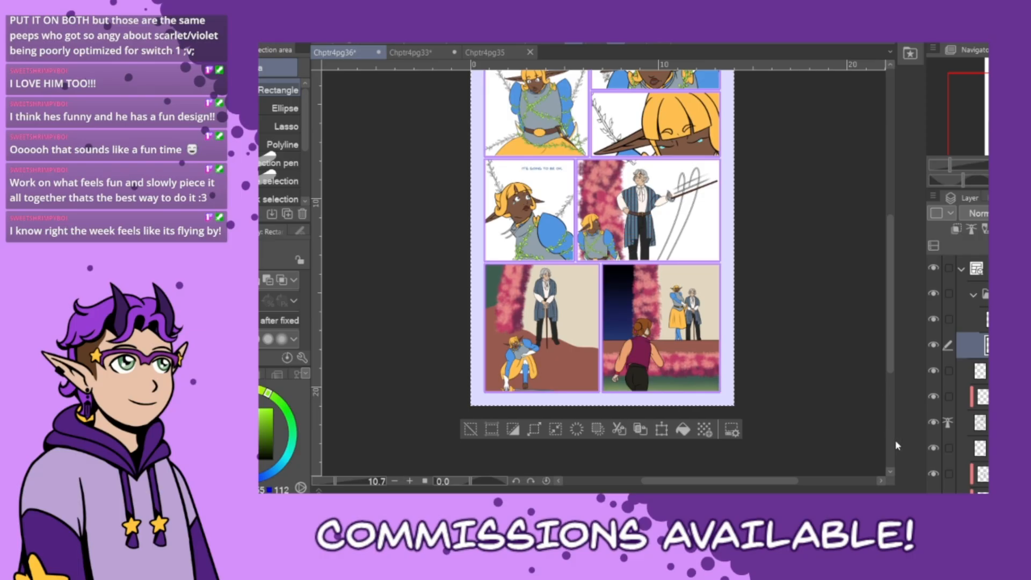
- Fill the upper foreground vine layer with the dark green and clear the selection
key(x)
click(973, 320)
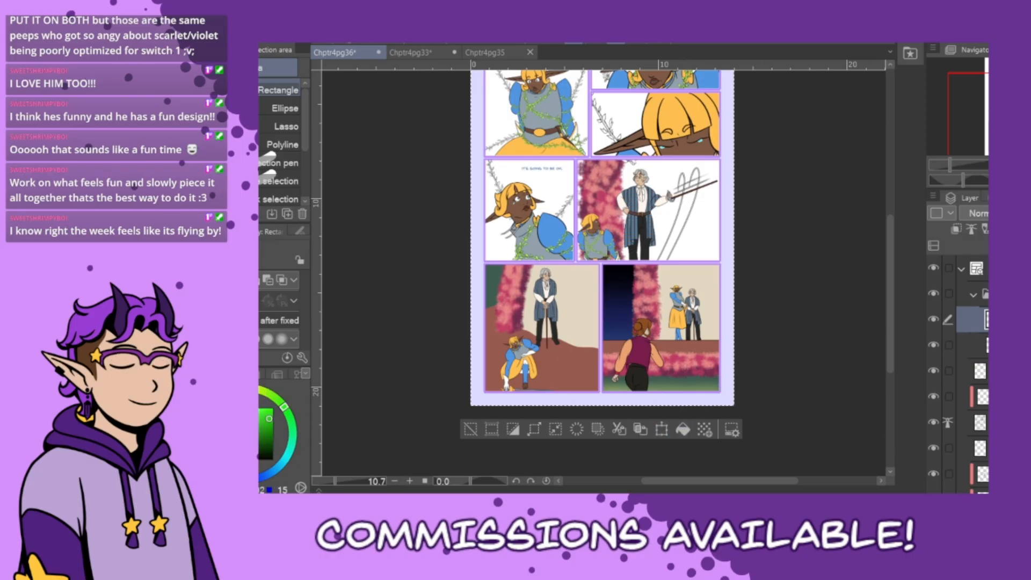
click(683, 430)
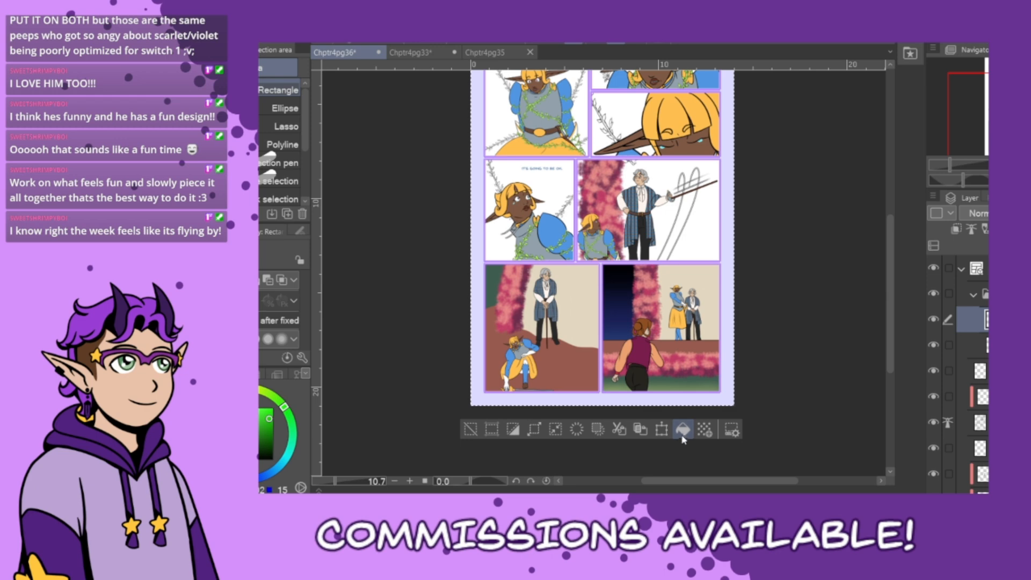
click(471, 430)
drag(891, 339, 897, 290)
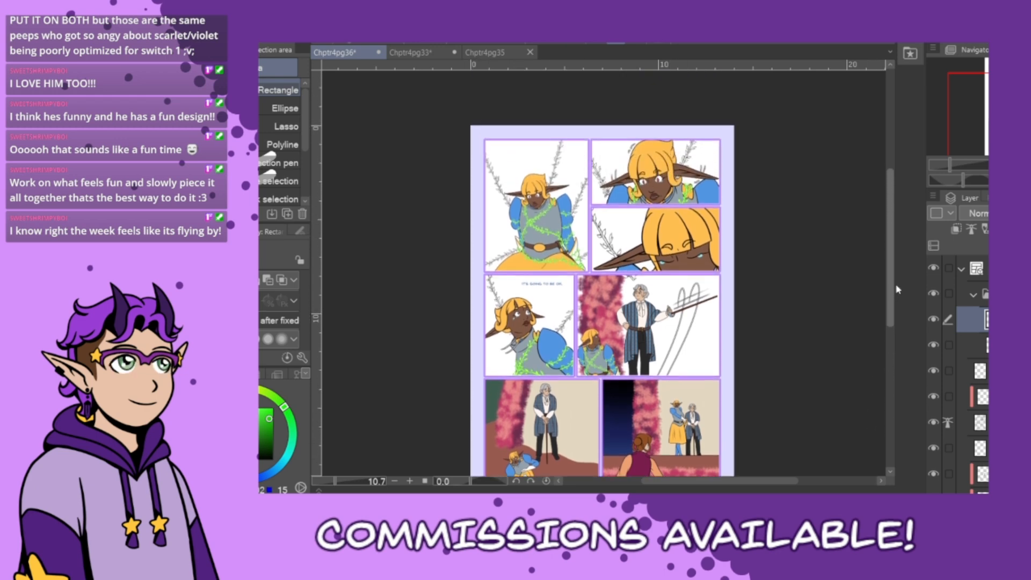
- Duplicate the light green vine layer and place the selected layer beneath the other vine layers
scroll(687, 343, up, 2)
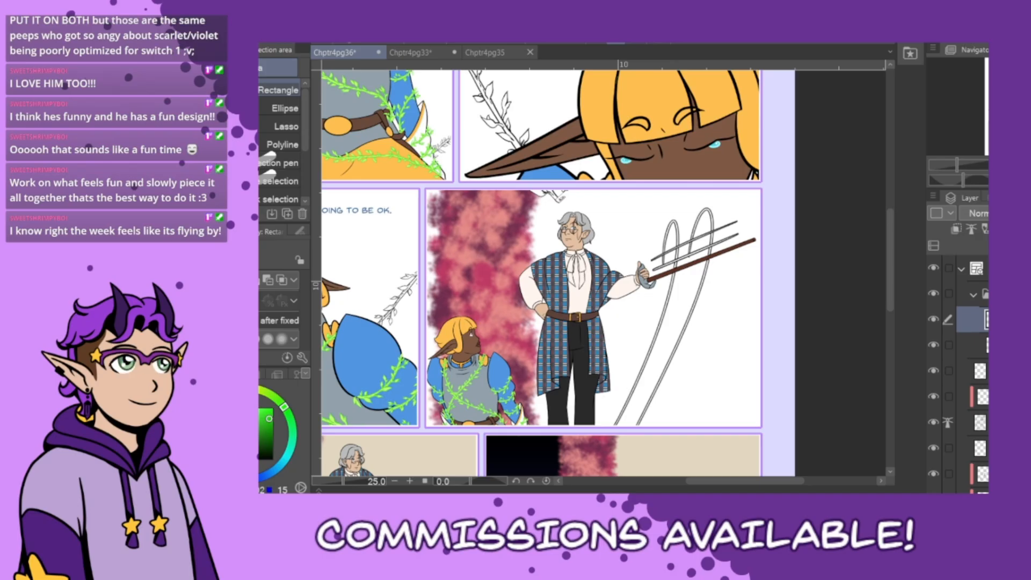
click(983, 345)
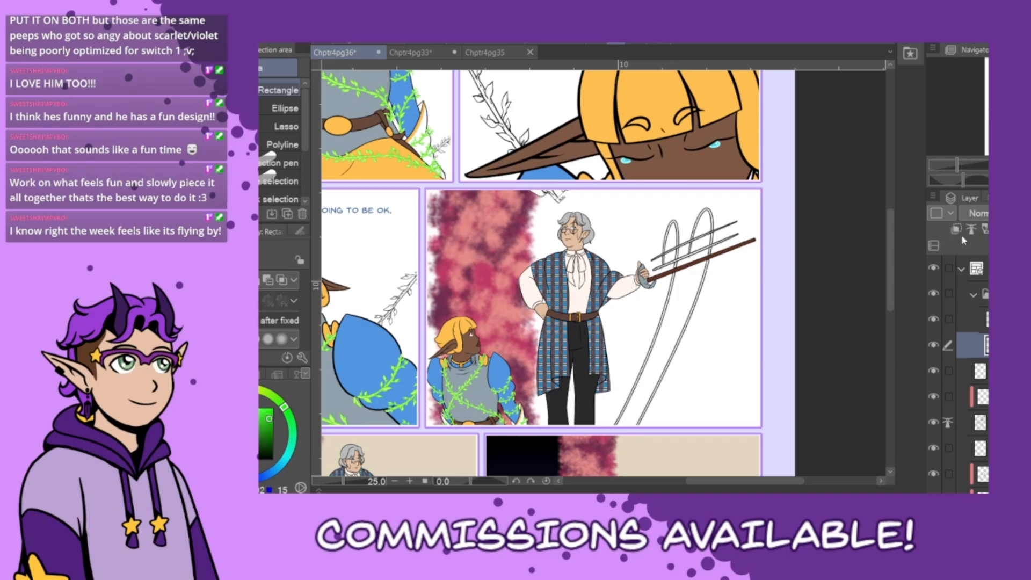
click(996, 246)
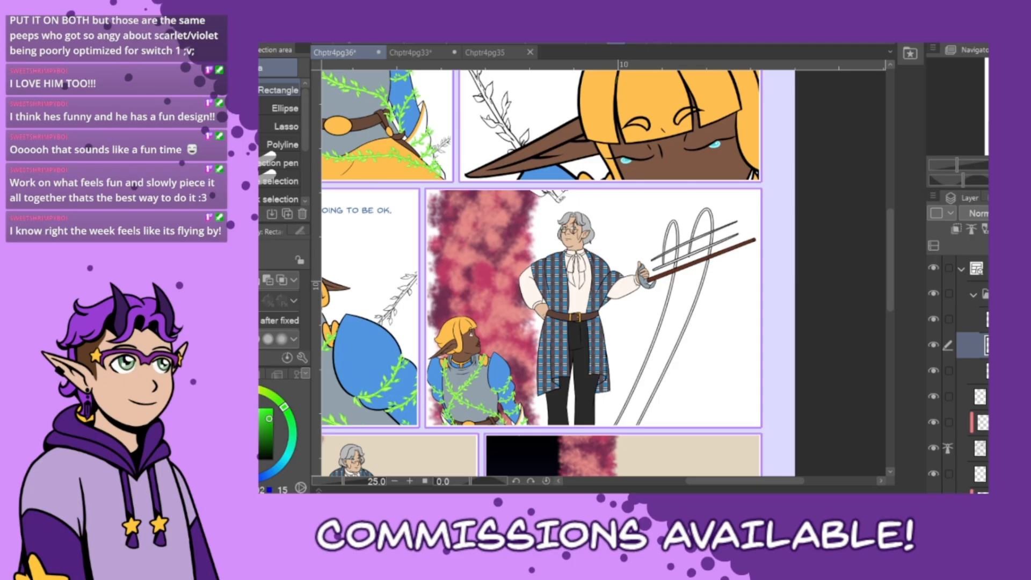
drag(986, 346, 987, 382)
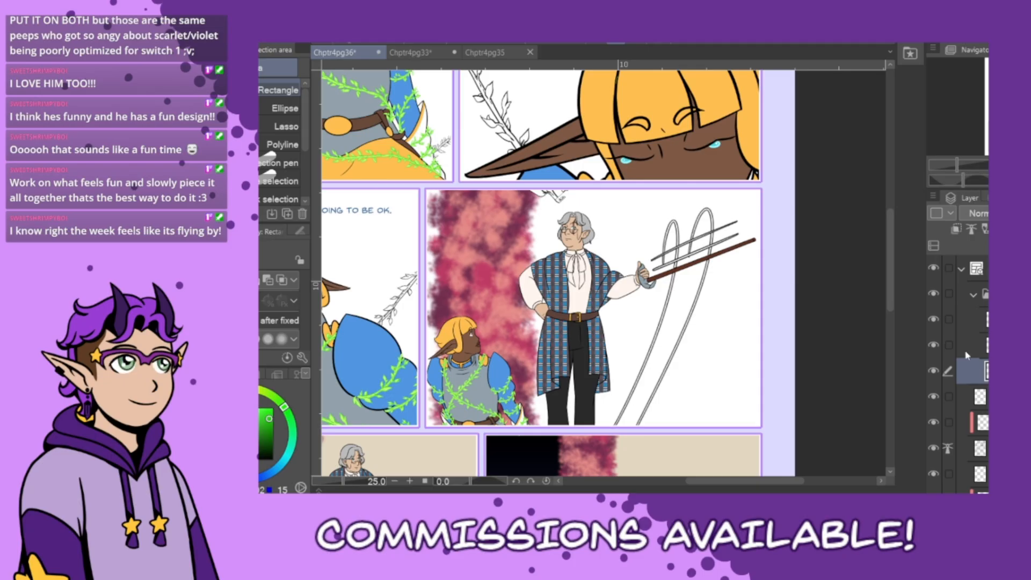
- Load the bottom vine layer's shapes as a selection, fill them with dark green, and deselect, redoing the attempt
ctrl+click(986, 370)
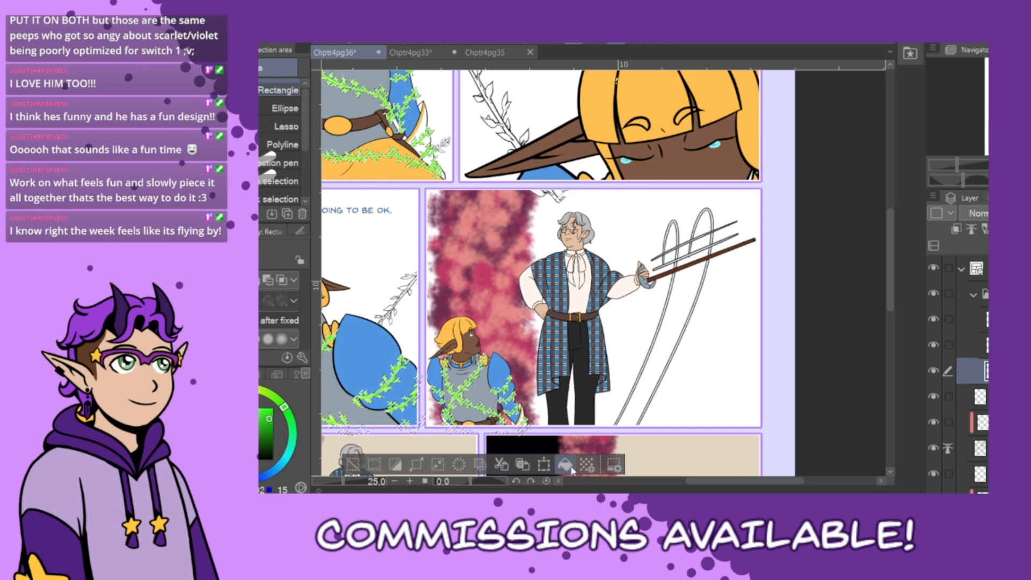
click(369, 462)
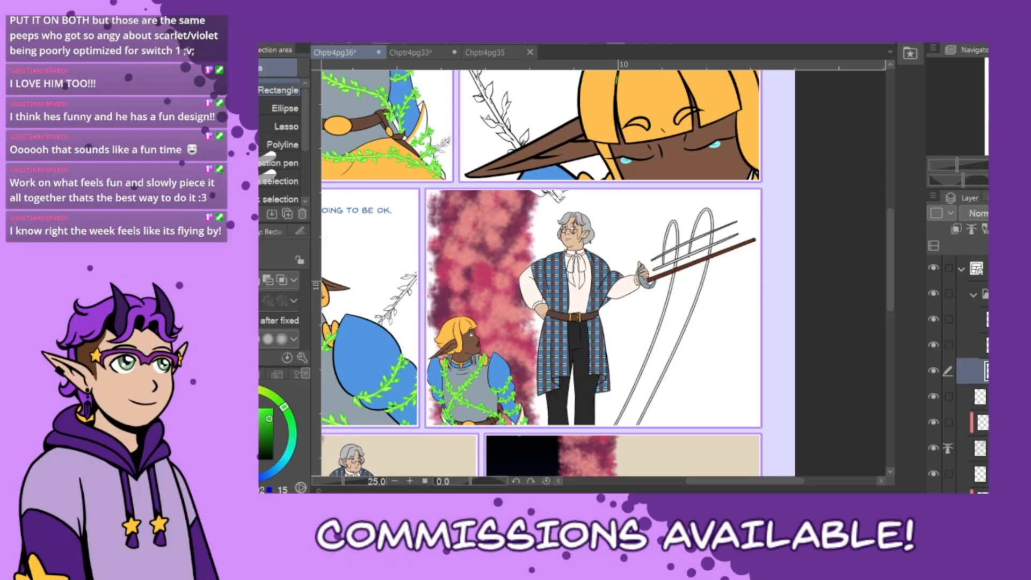
key(ctrl+z)
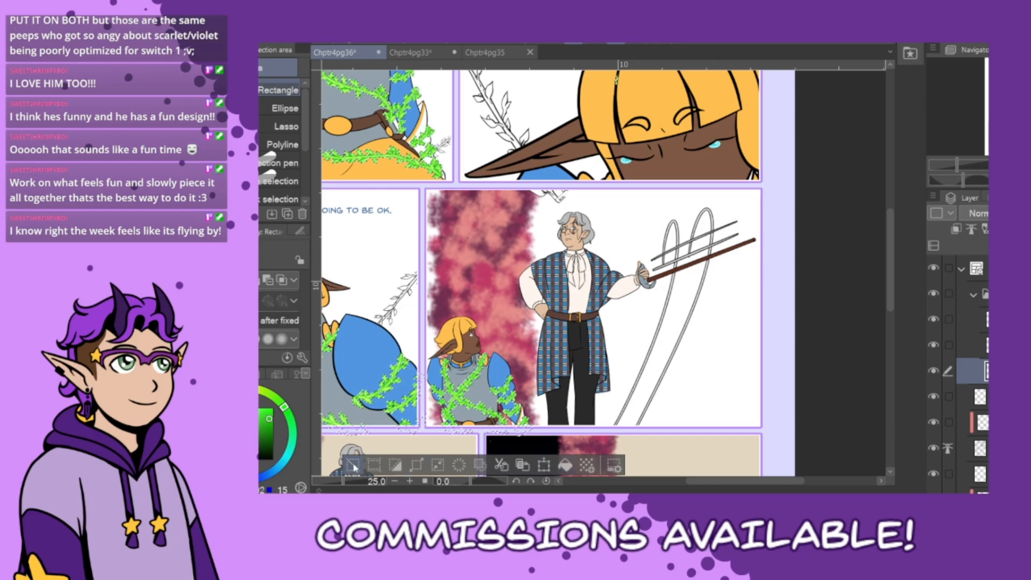
click(524, 465)
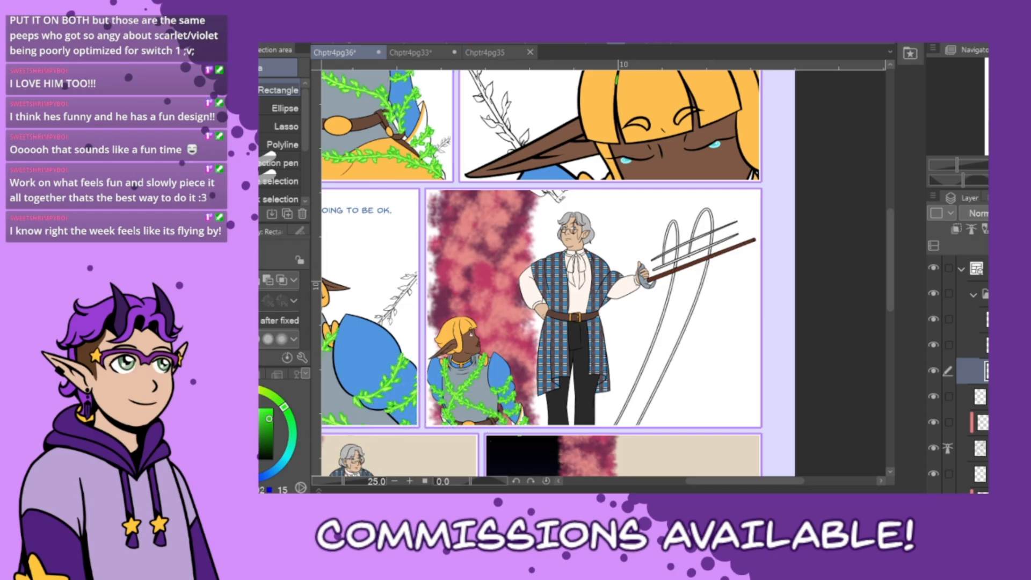
- Soften the green fill on the bottom vine layer into a blurred glow around the foreground vines
click(616, 44)
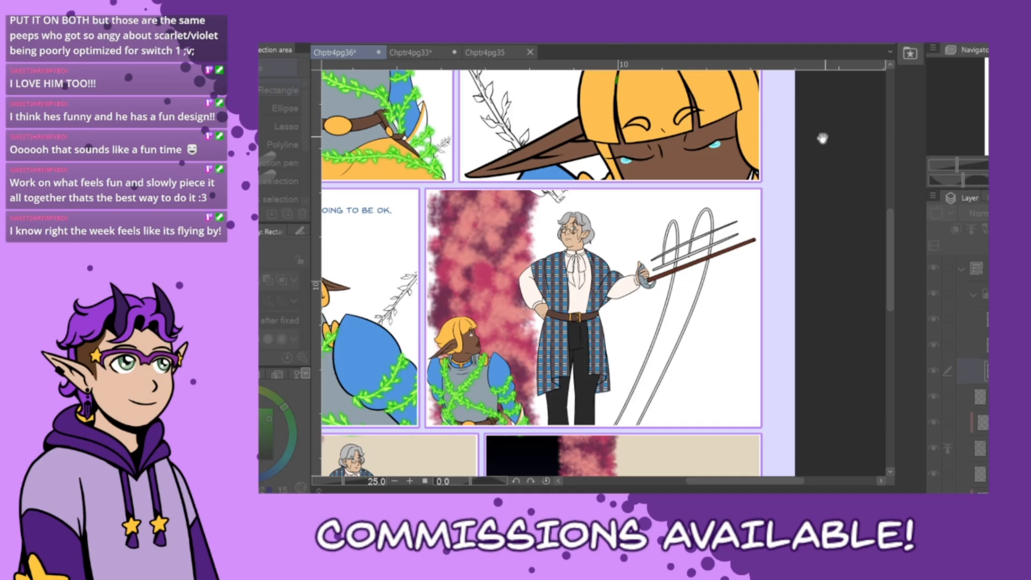
scroll(807, 148, down, 2)
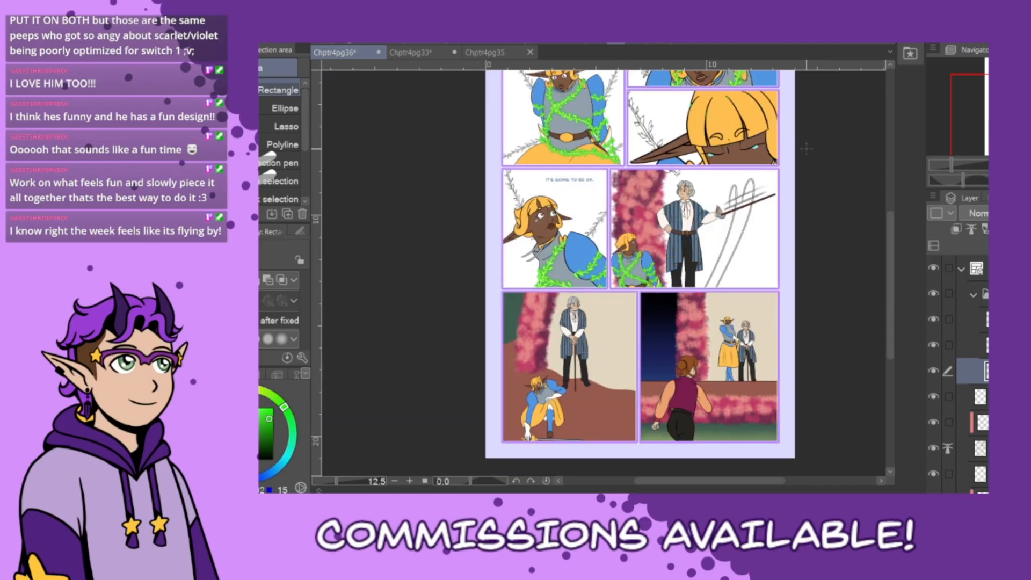
drag(890, 287, 890, 250)
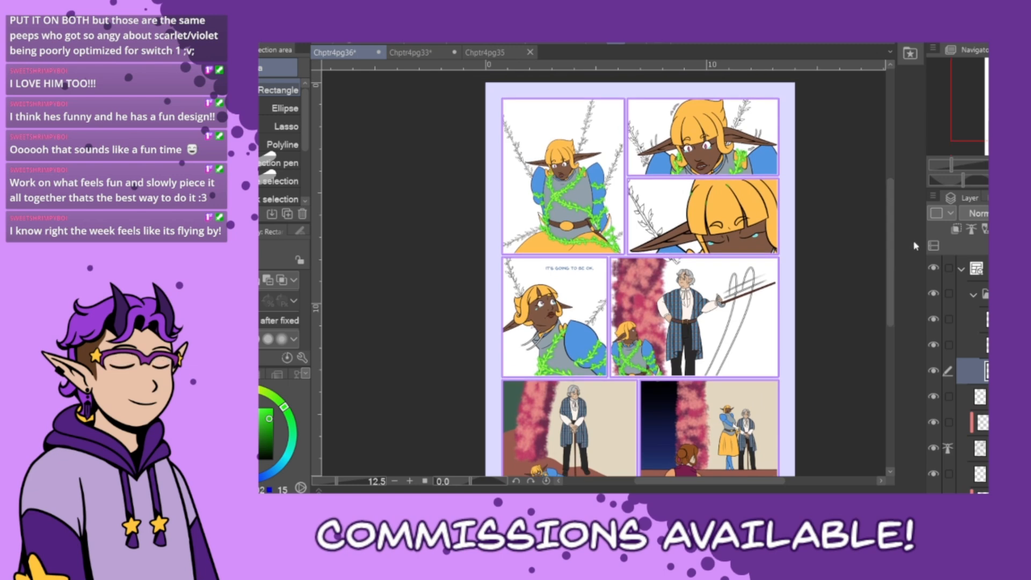
scroll(966, 371, up, 4)
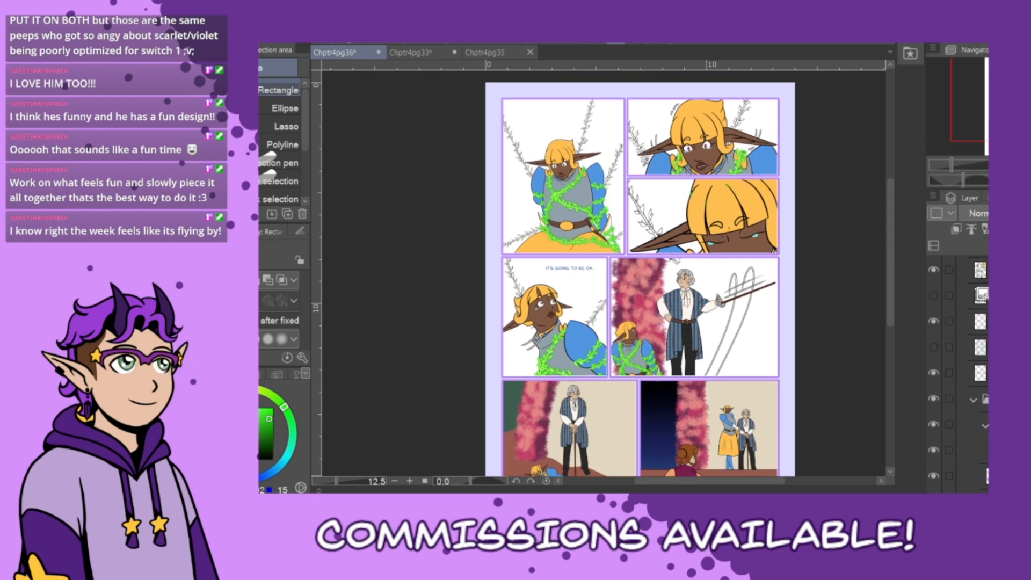
scroll(961, 370, down, 4)
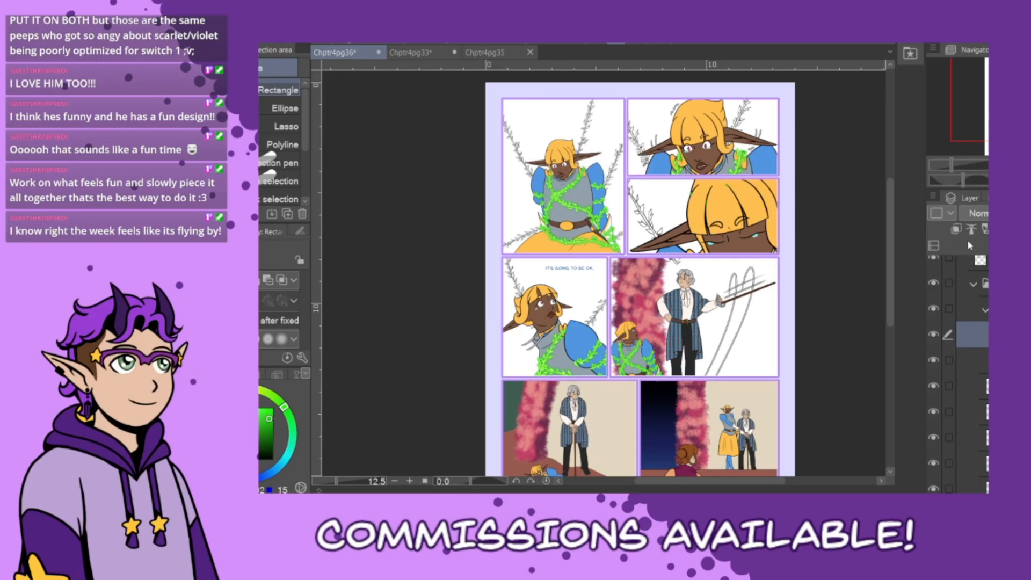
click(973, 360)
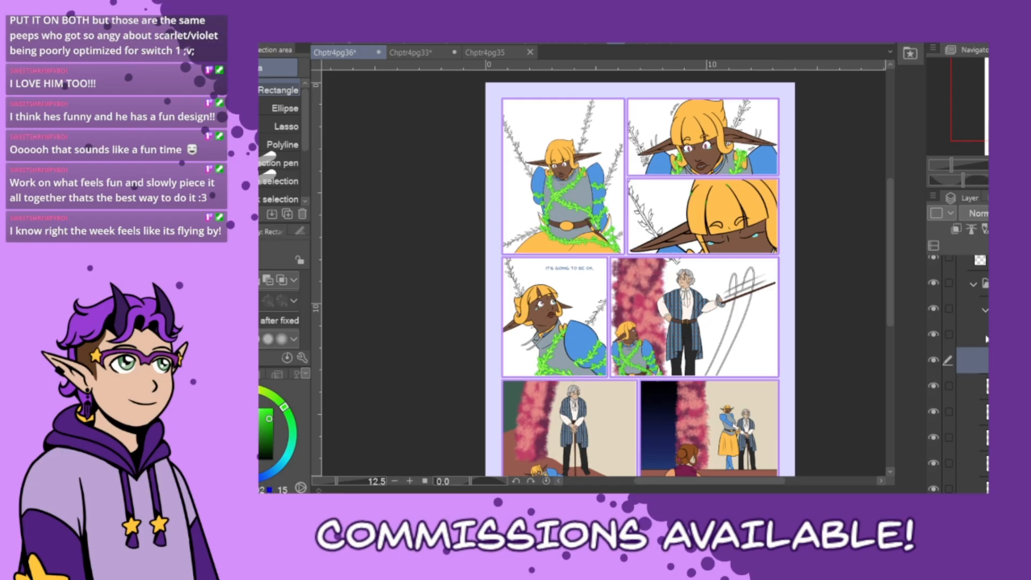
drag(472, 278, 862, 479)
drag(888, 369, 898, 284)
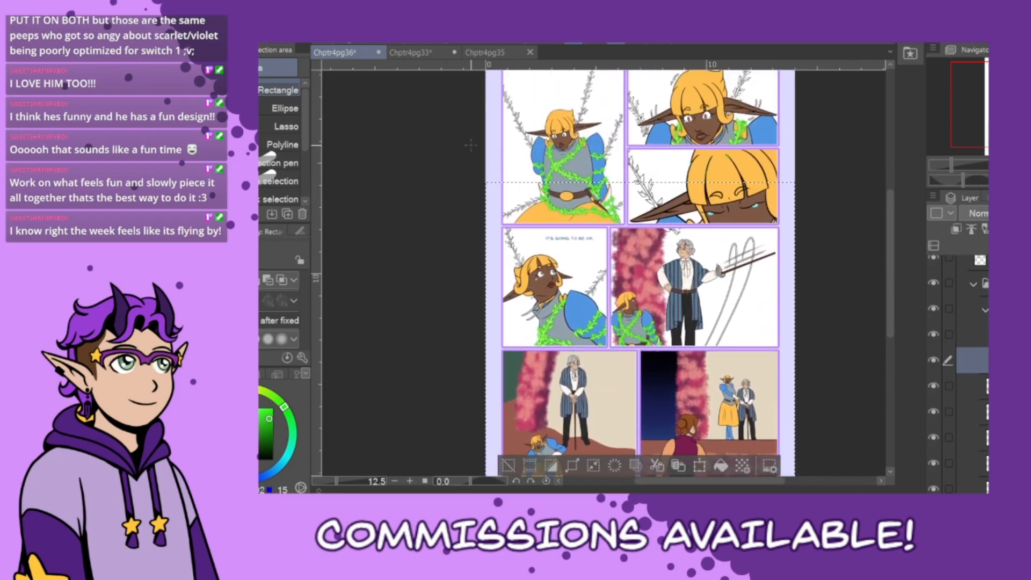
drag(475, 147, 845, 401)
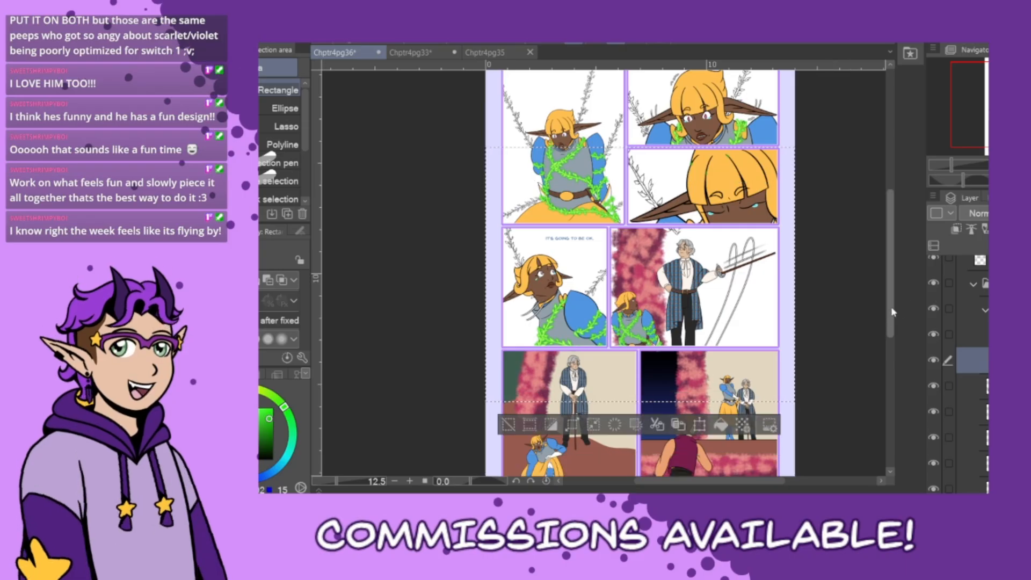
drag(890, 299, 886, 270)
drag(465, 107, 804, 480)
key(x)
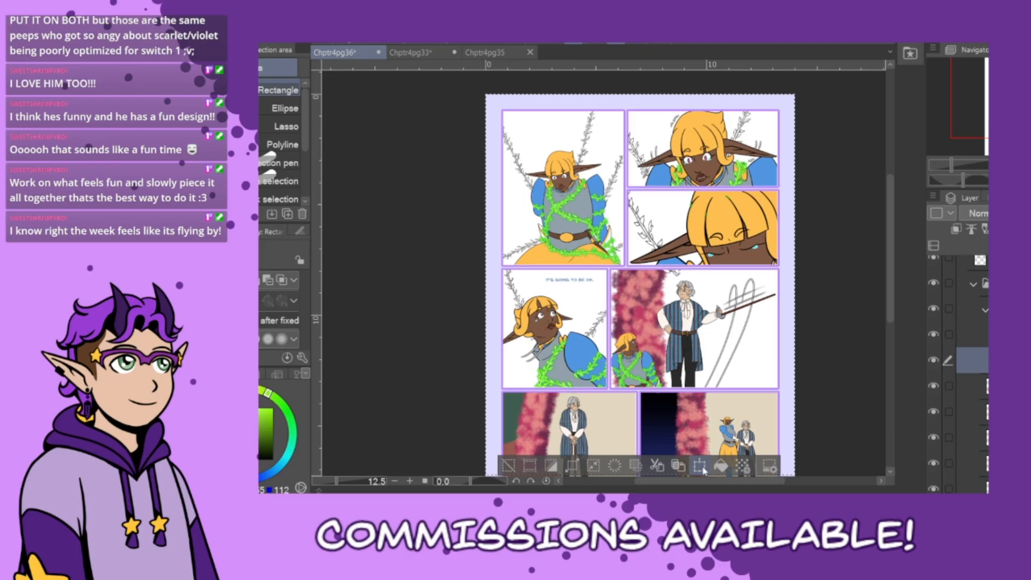
click(509, 465)
- Fill the grey vine linework on its layer with light green and swap back to the darker green drawing colour
click(973, 334)
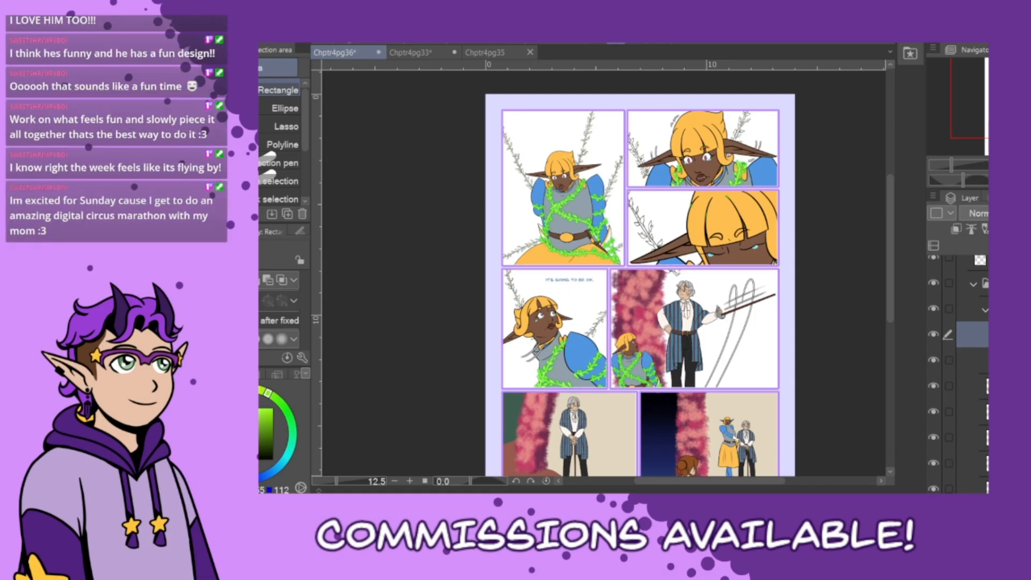
key(alt+Delete)
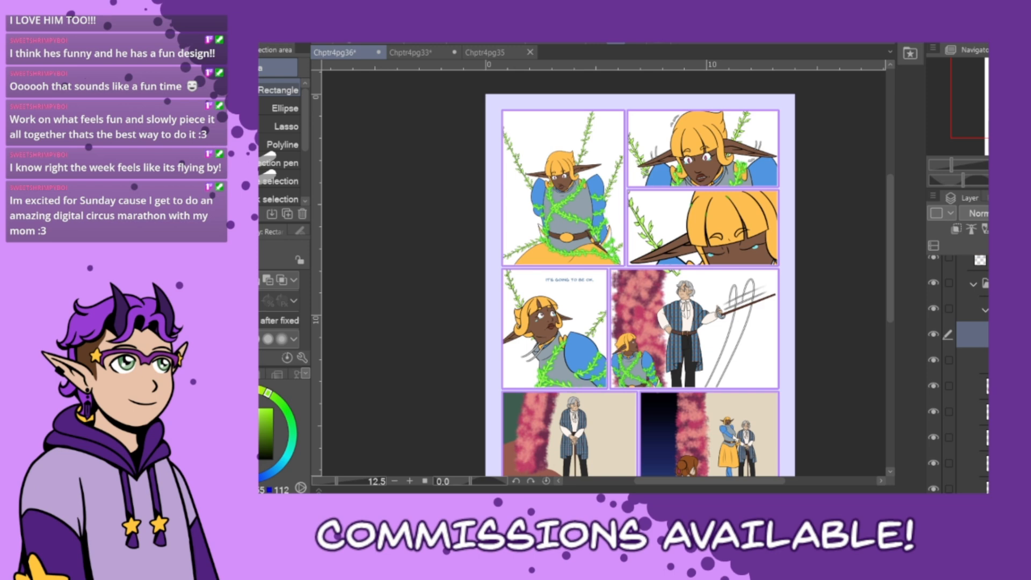
key(x)
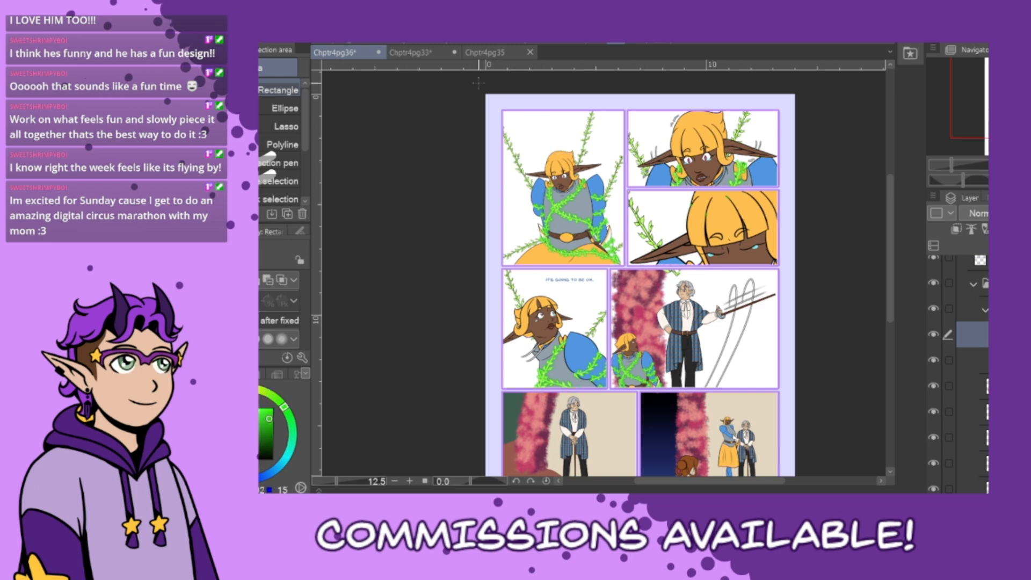
- Fill the selected page area on the vine linework layer with the darker green and clear the selection
scroll(590, 215, down, 5)
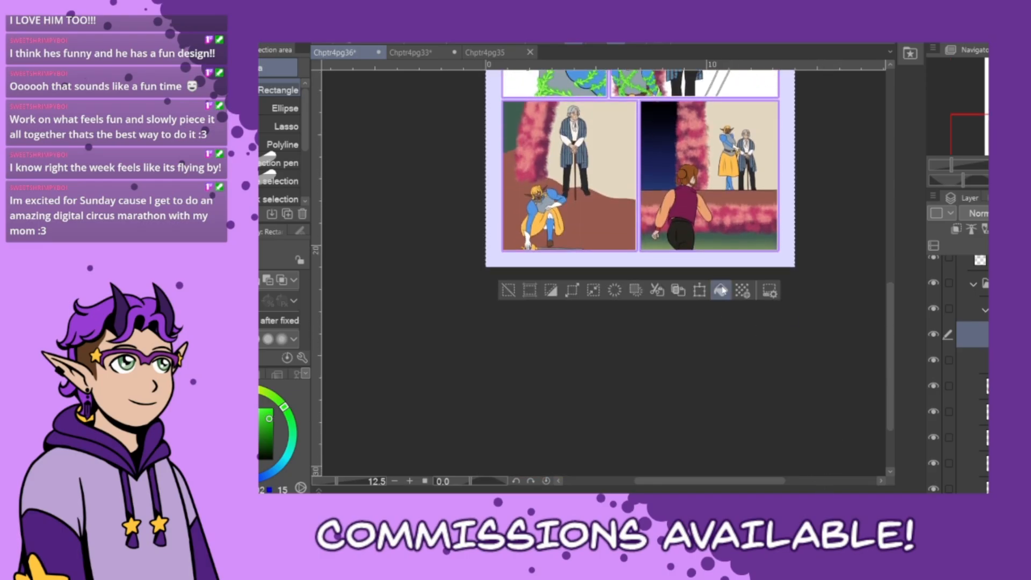
drag(892, 354, 900, 294)
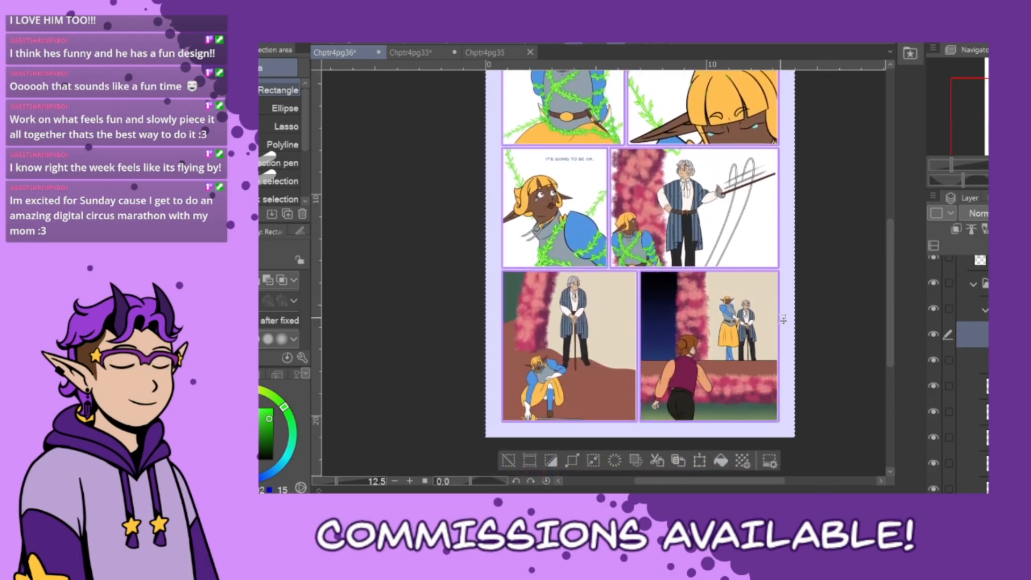
click(506, 460)
drag(900, 342, 895, 282)
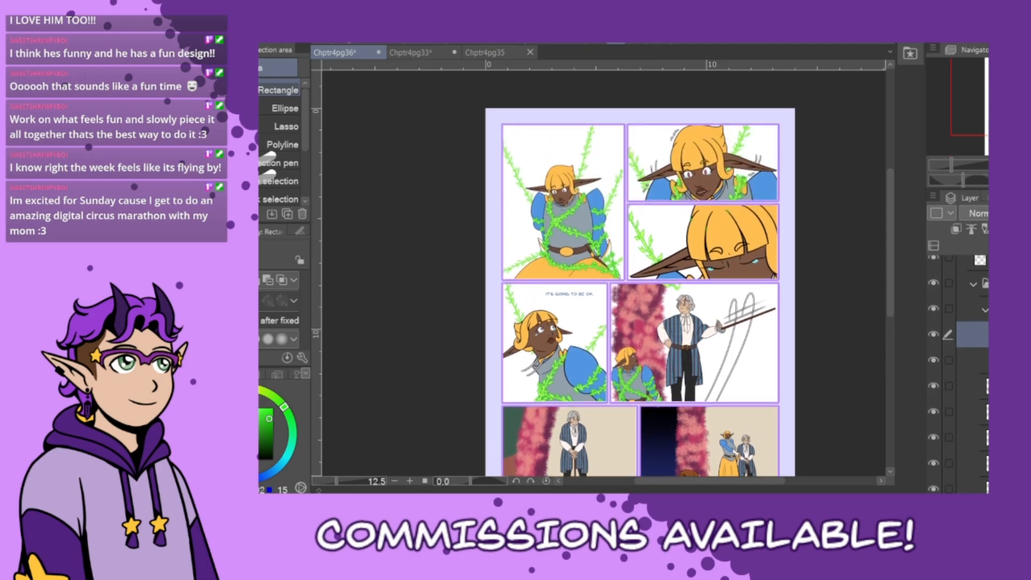
- Thicken the vines with green on a lower layer using a selection loaded from the vine artwork, and clear the selection
click(972, 360)
drag(680, 288, 670, 289)
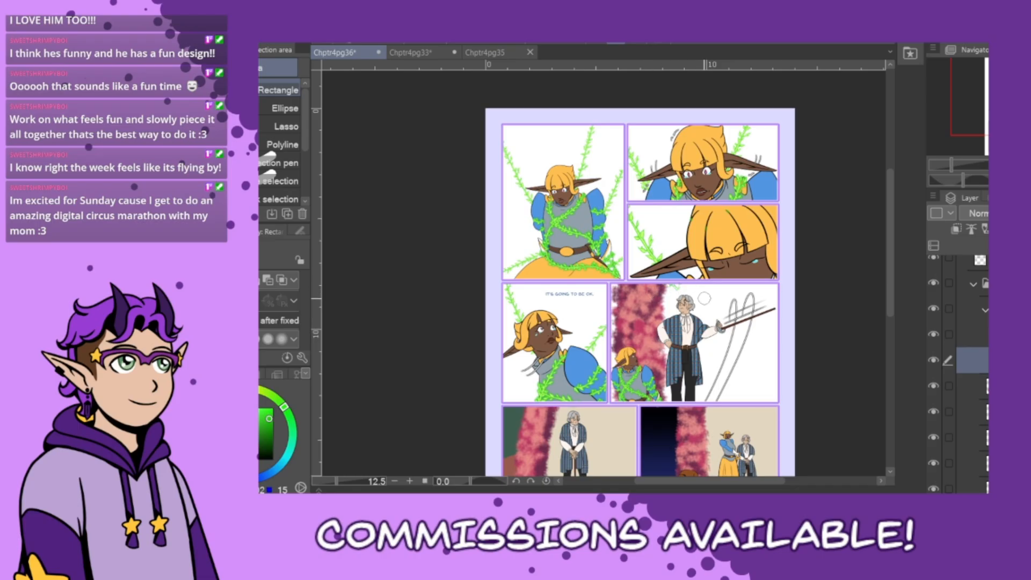
click(972, 335)
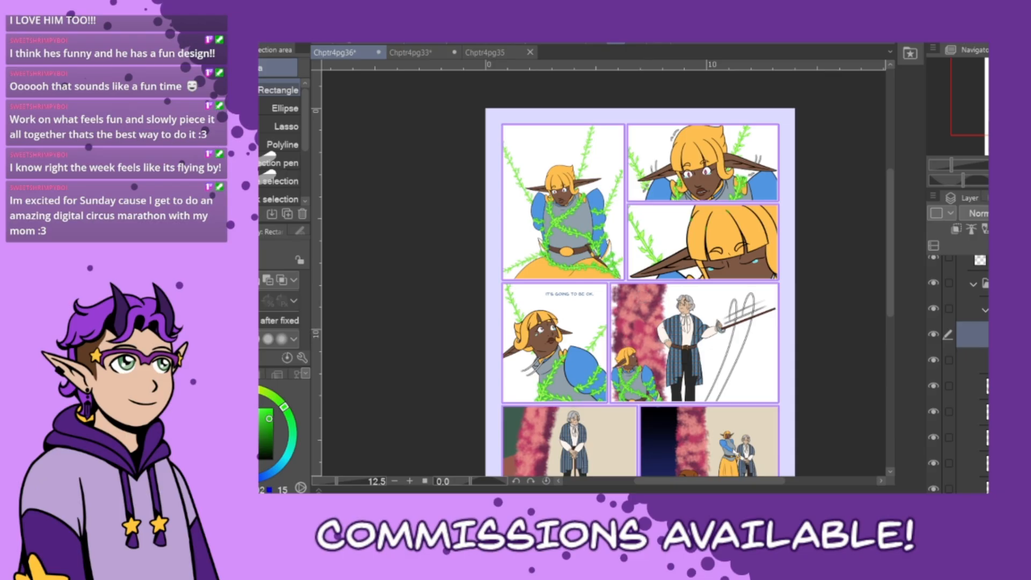
click(972, 361)
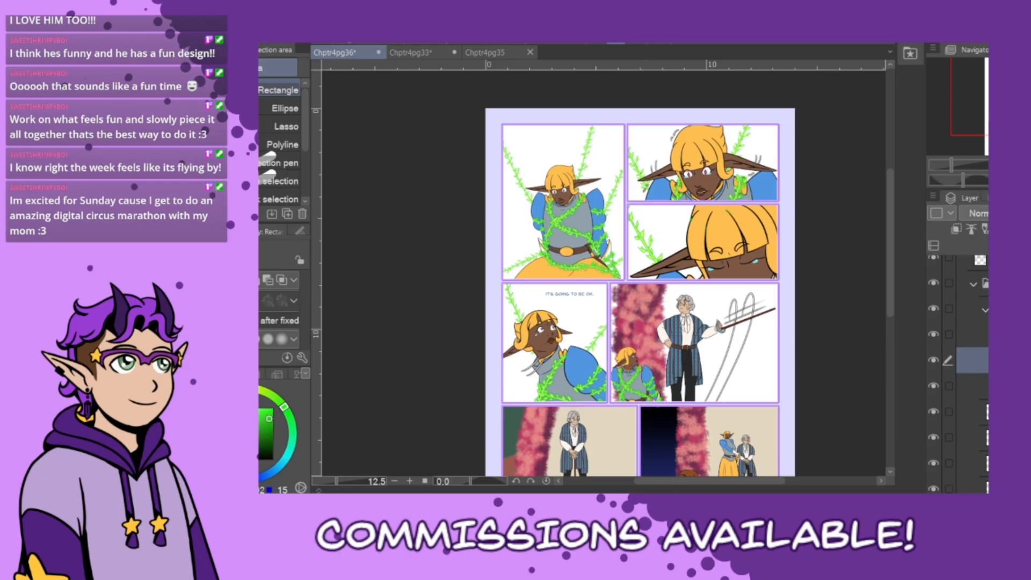
click(972, 386)
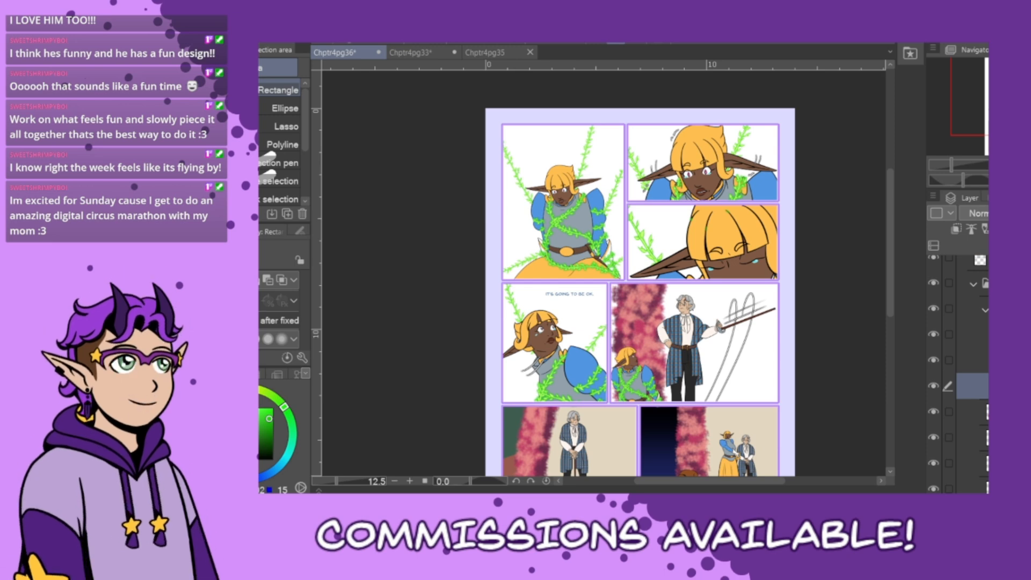
ctrl+click(999, 386)
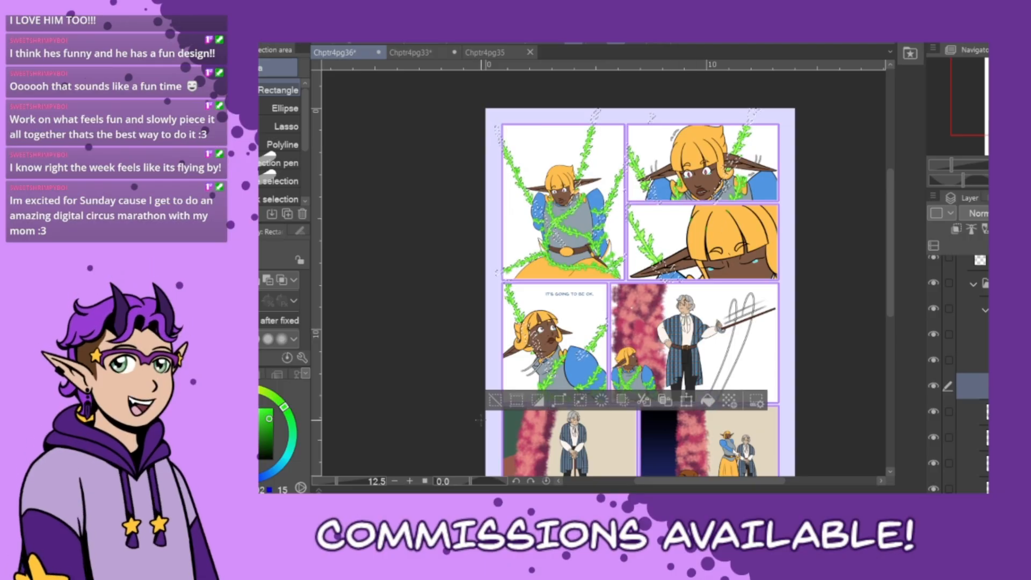
click(497, 402)
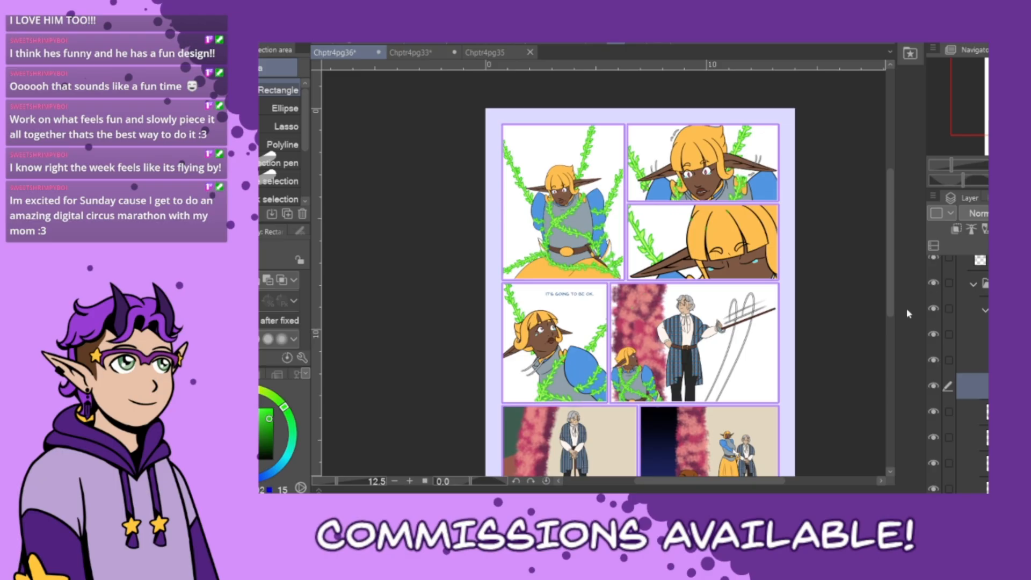
- Check the vine colouring over the whole comic page and save the page
scroll(904, 311, down, 5)
scroll(897, 316, up, 4)
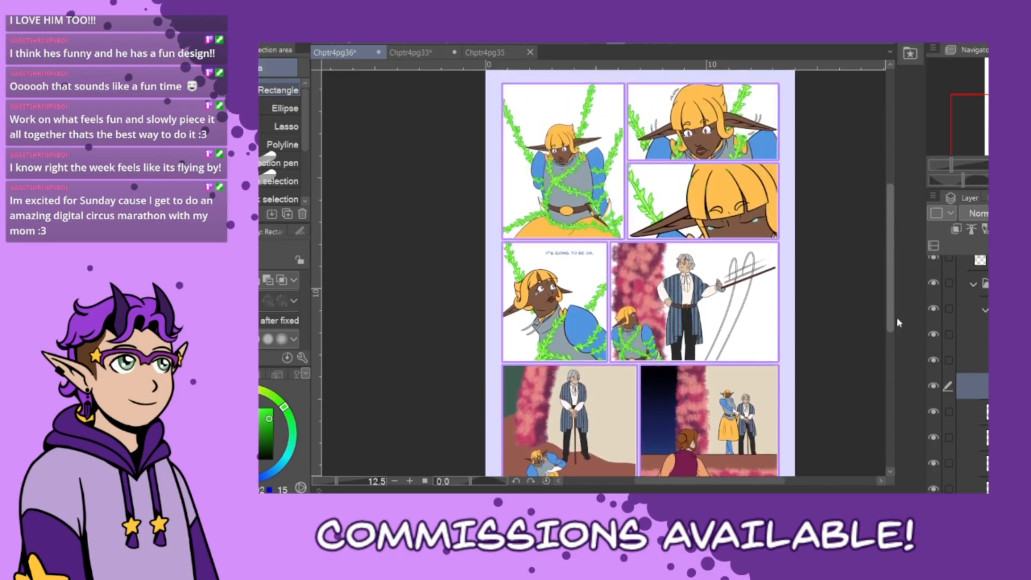
scroll(898, 318, up, 1)
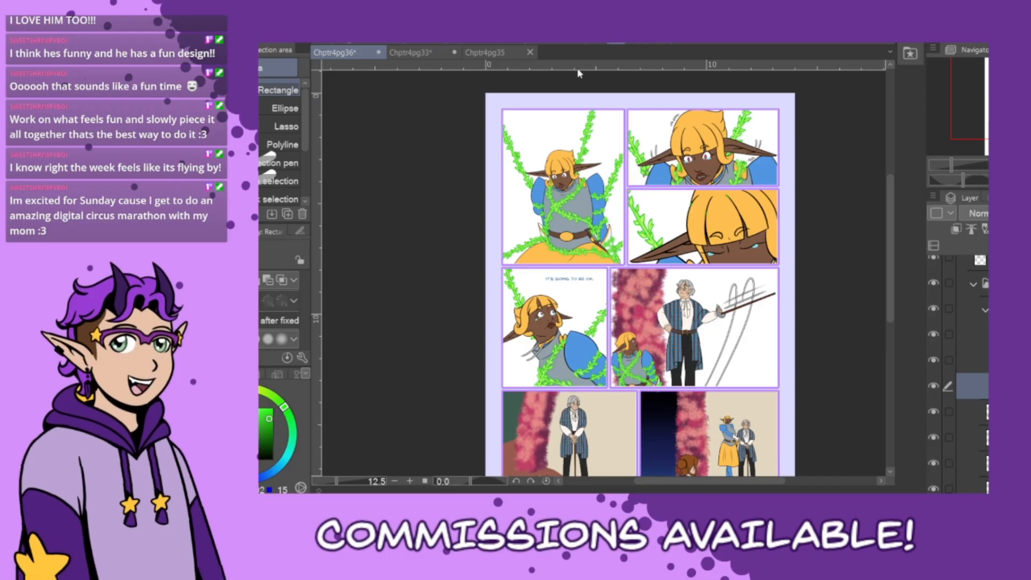
key(ctrl+s)
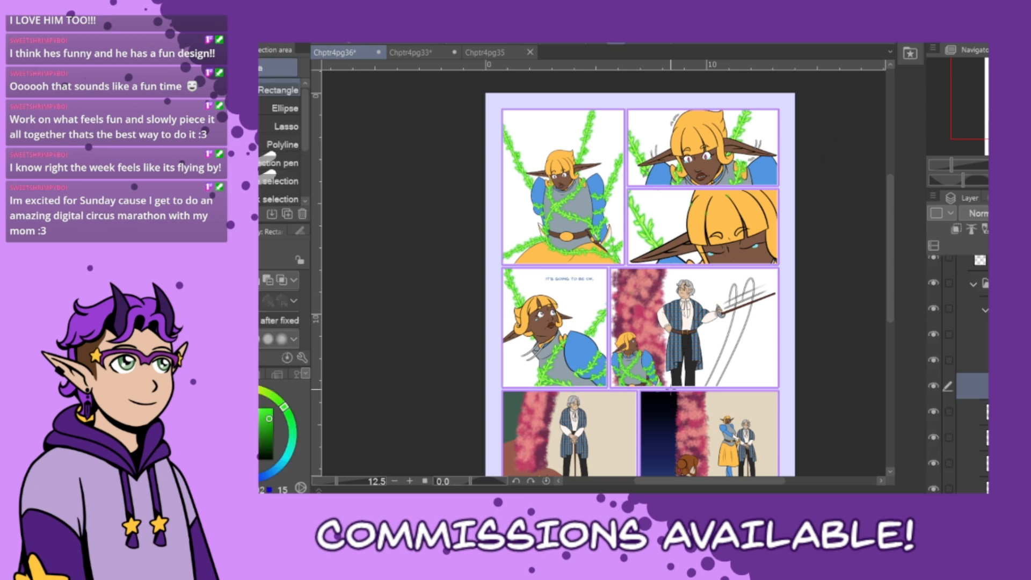
- Examine the green vines up close in the two middle-row panels and compare the vine layers
scroll(670, 388, up, 4)
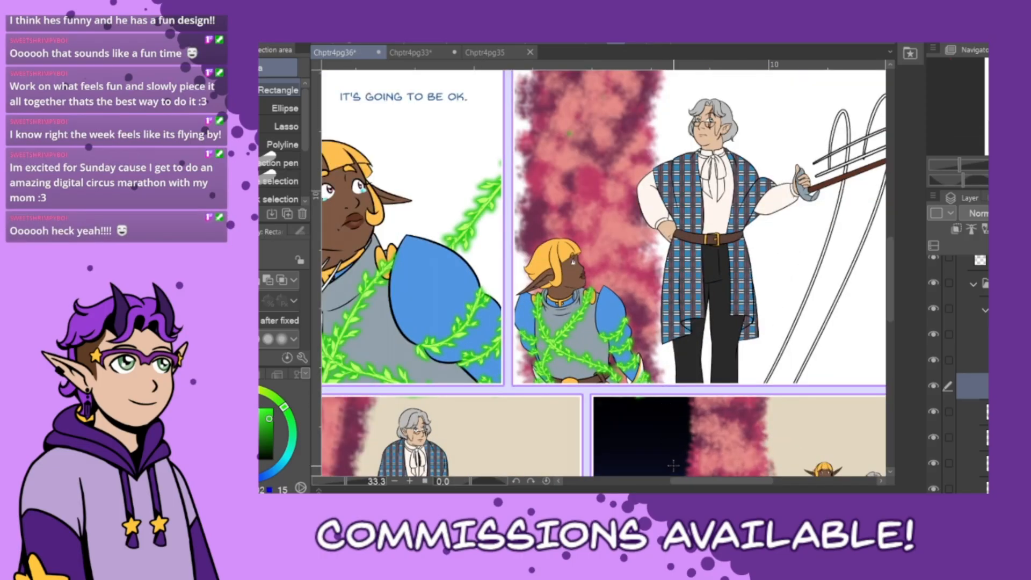
drag(684, 485, 649, 487)
click(973, 334)
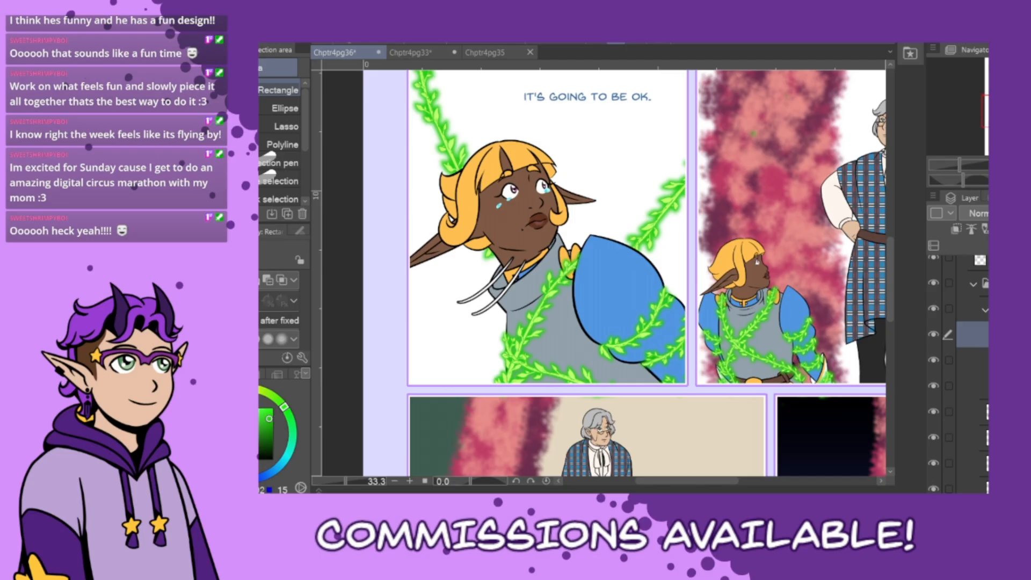
click(576, 71)
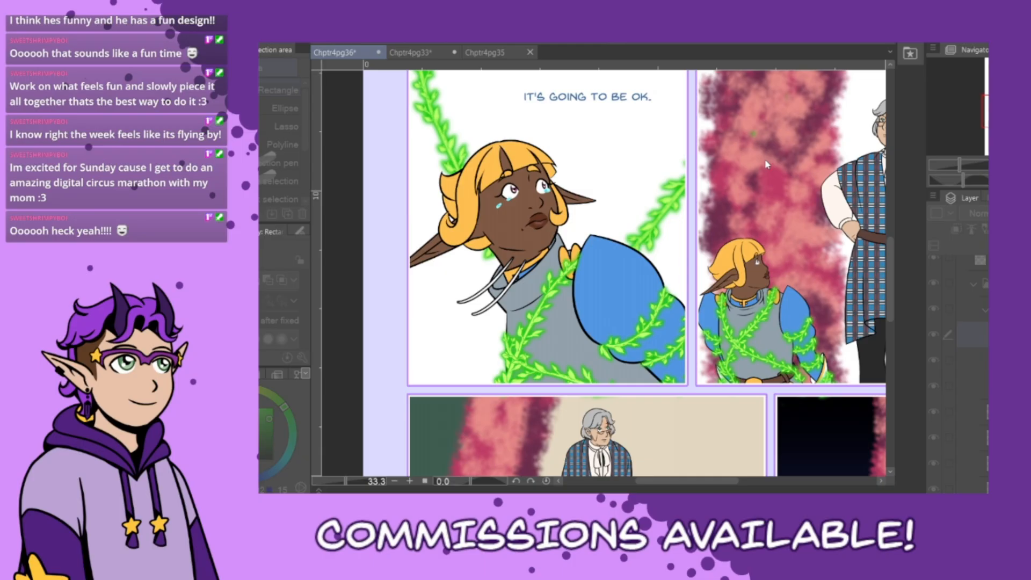
click(834, 137)
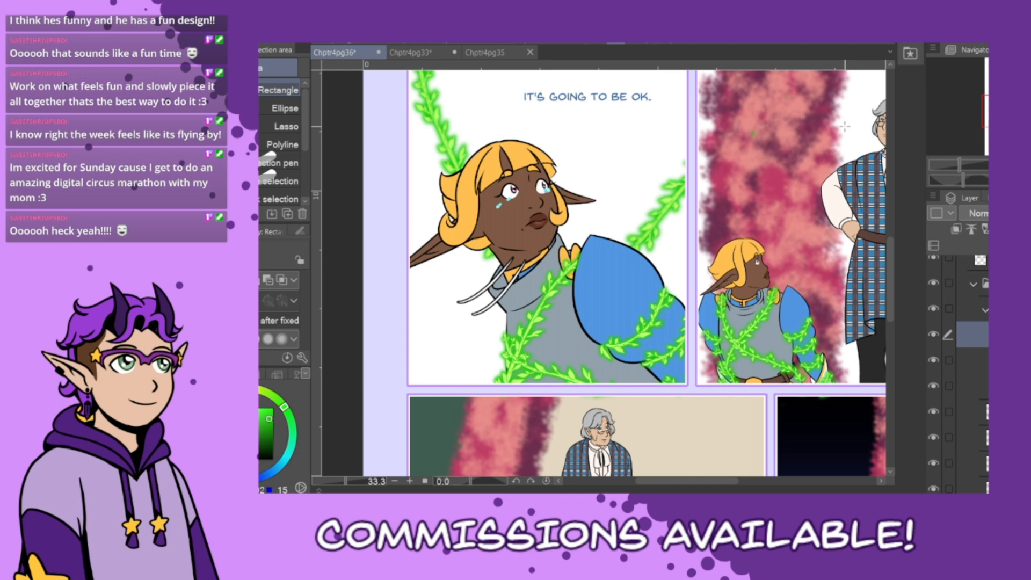
key(alt+bracketleft)
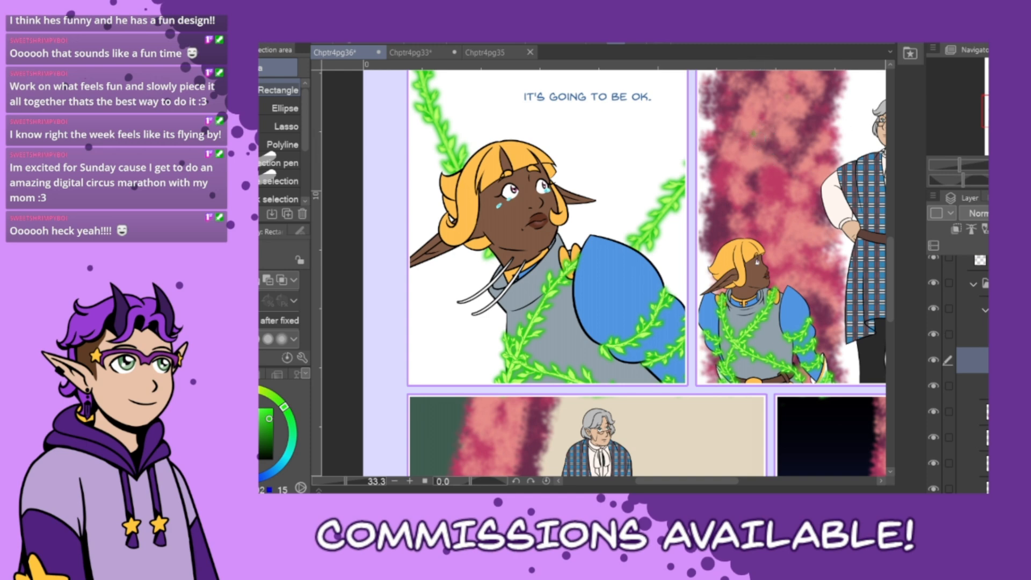
key(alt+bracketleft)
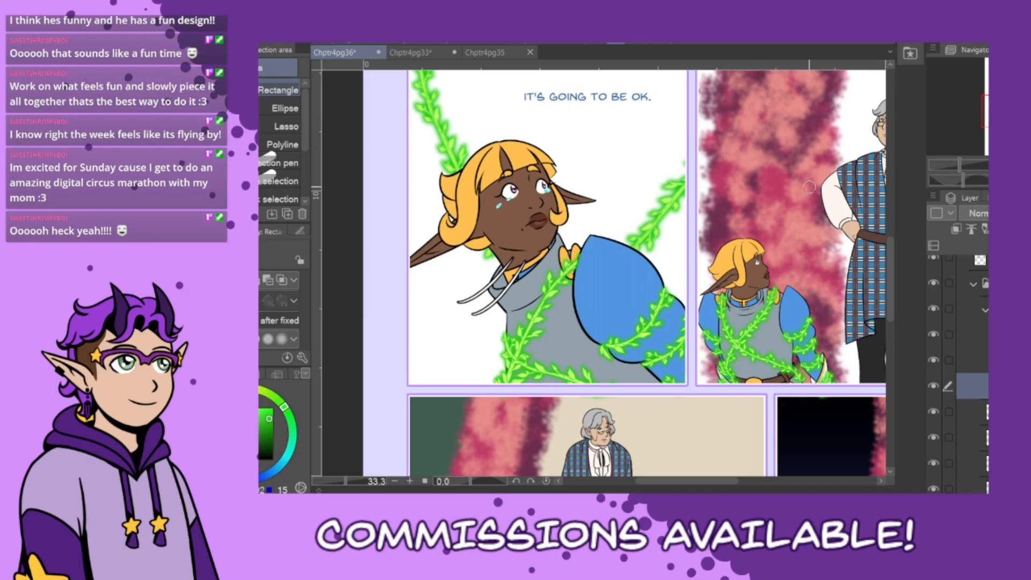
drag(719, 482, 767, 482)
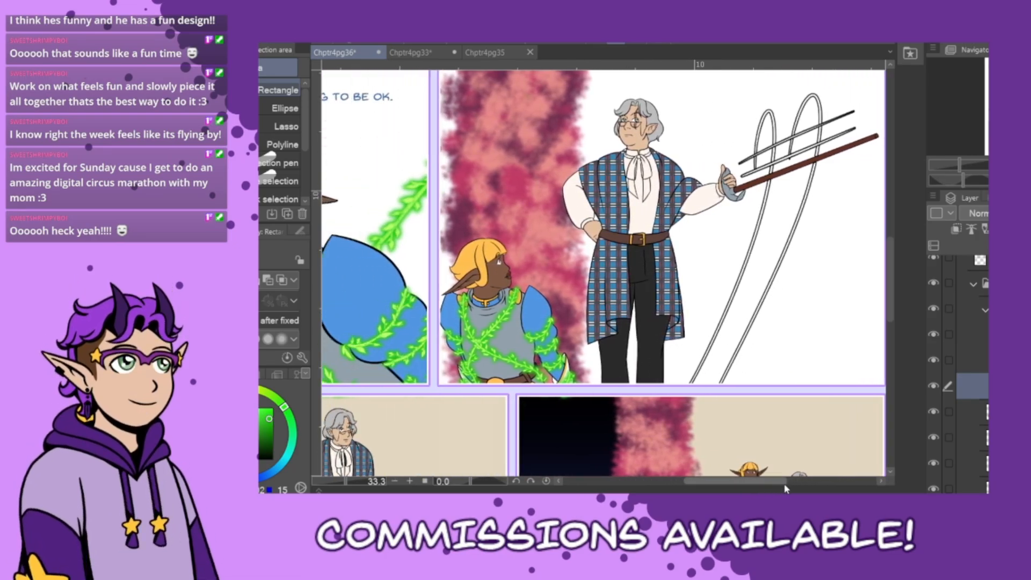
key(ctrl+0)
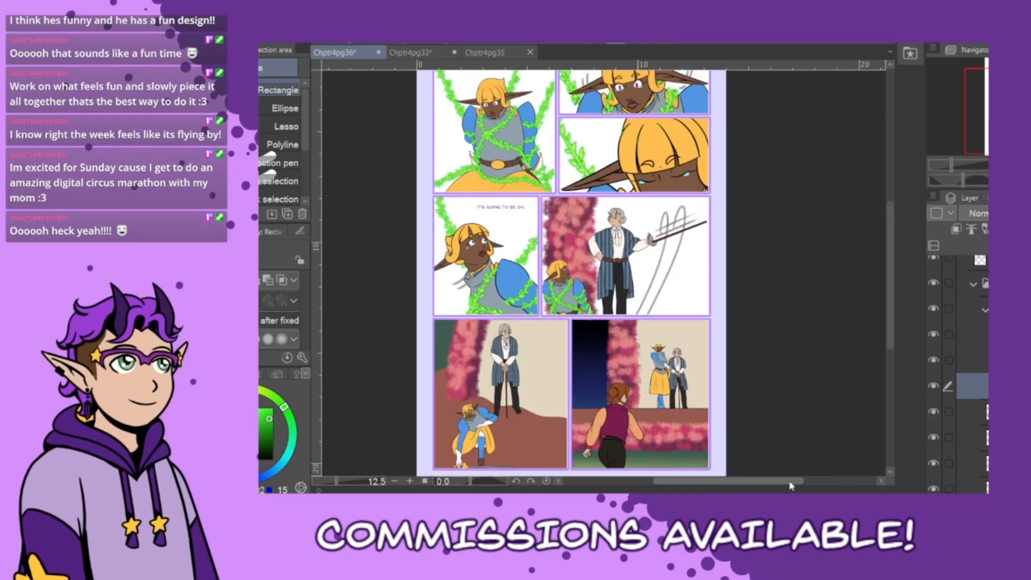
- Undo the vine colouring and the page selection, and reactivate the vine linework layer
click(700, 368)
key(ctrl+z)
key(ctrl+z)
key(ctrl+z)
key(ctrl+z)
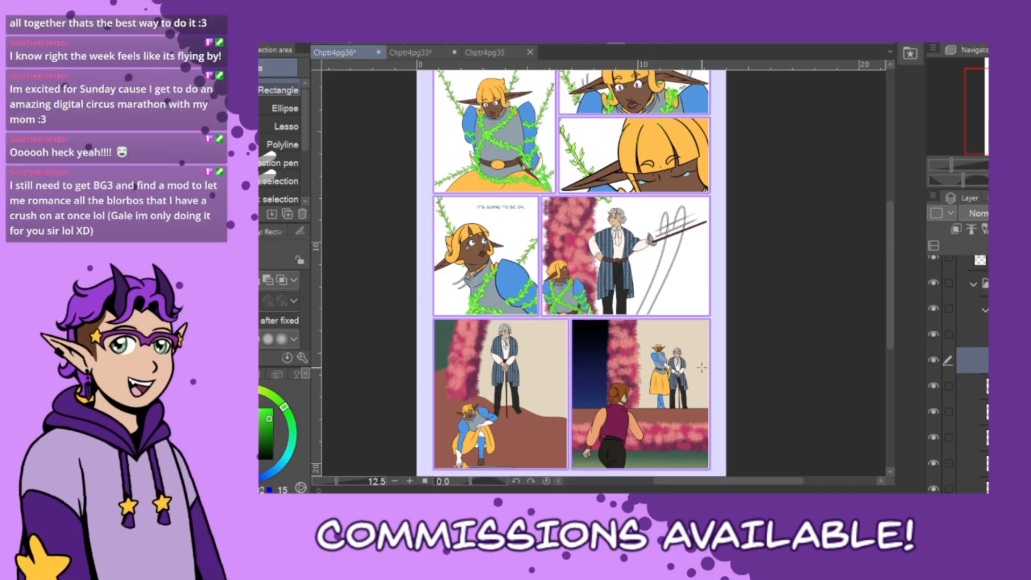
click(701, 367)
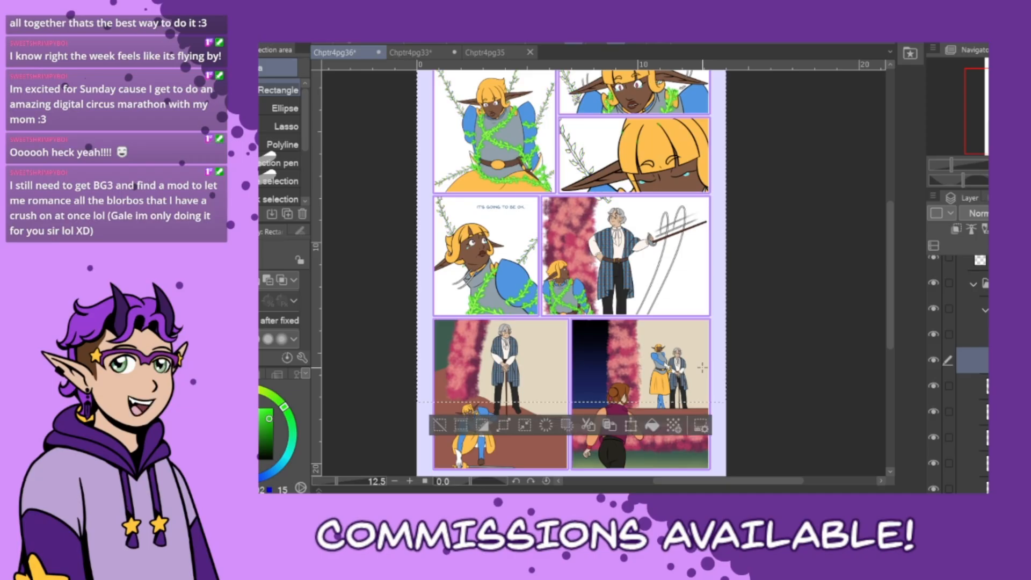
key(ctrl+z)
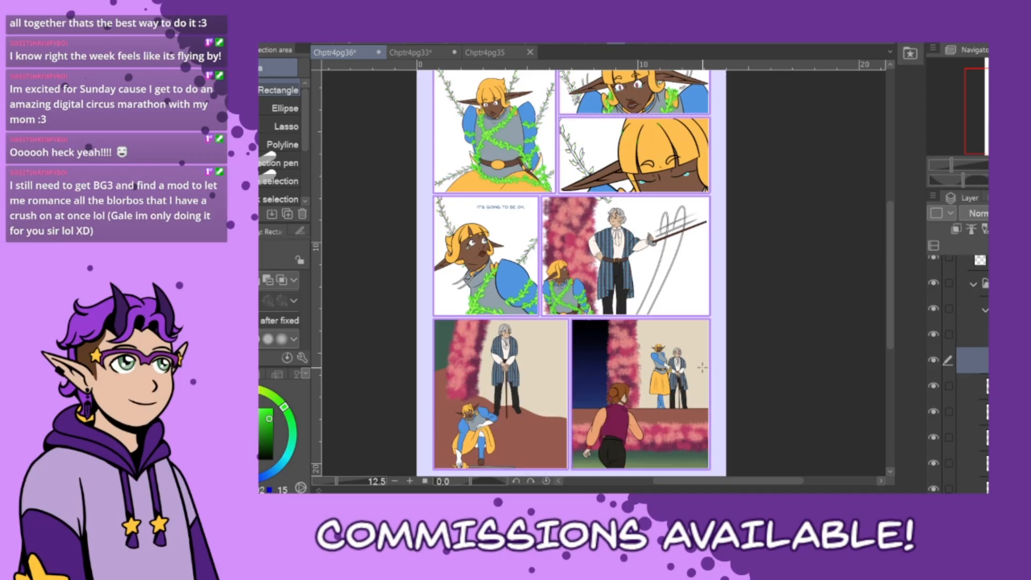
key(alt+bracketright)
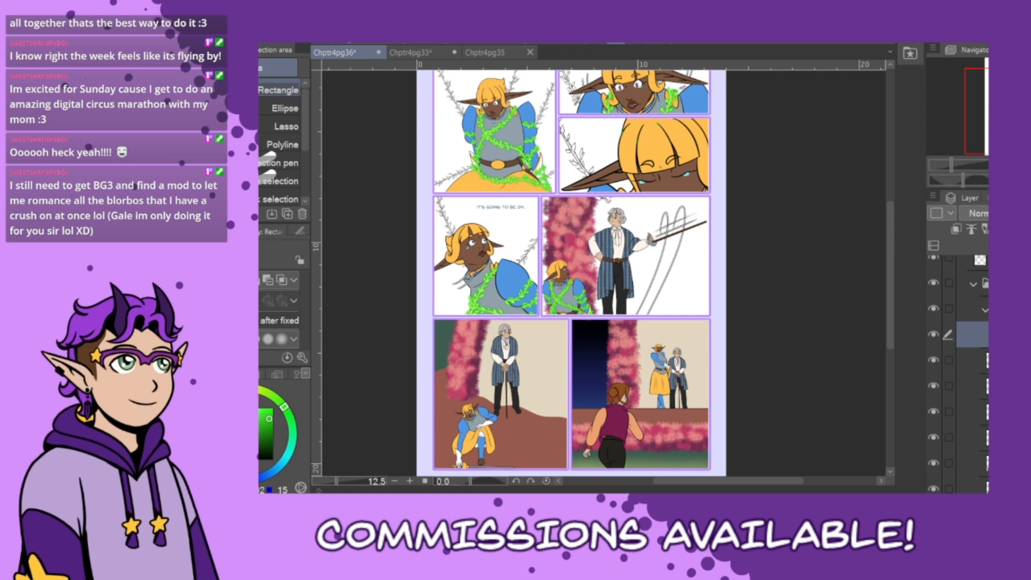
- Choose the VINE leaf brush and create a new layer folder containing an empty layer, directly beneath the frame group's first folder
key(b)
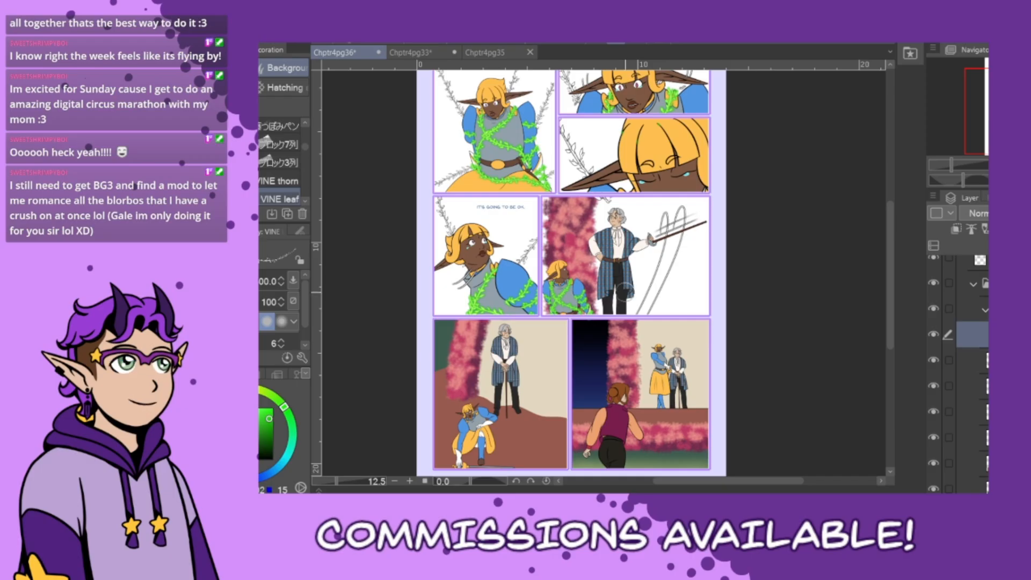
scroll(676, 280, up, 2)
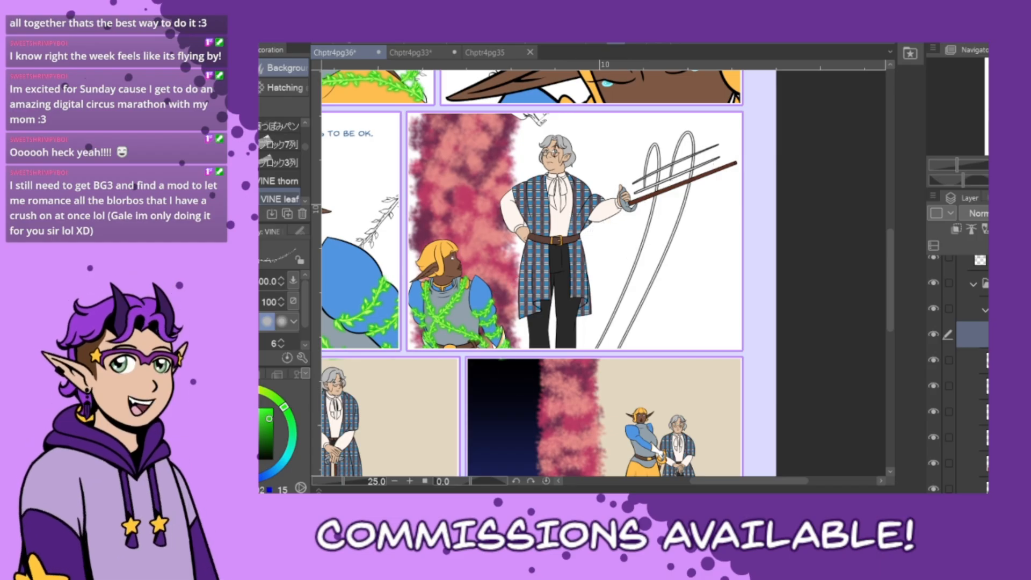
scroll(961, 371, up, 6)
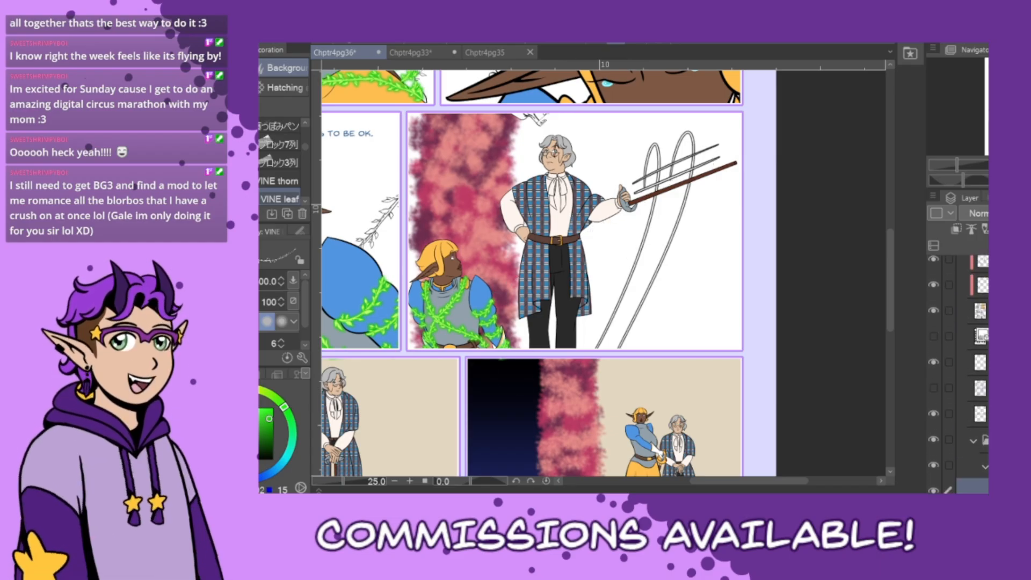
scroll(961, 370, down, 2)
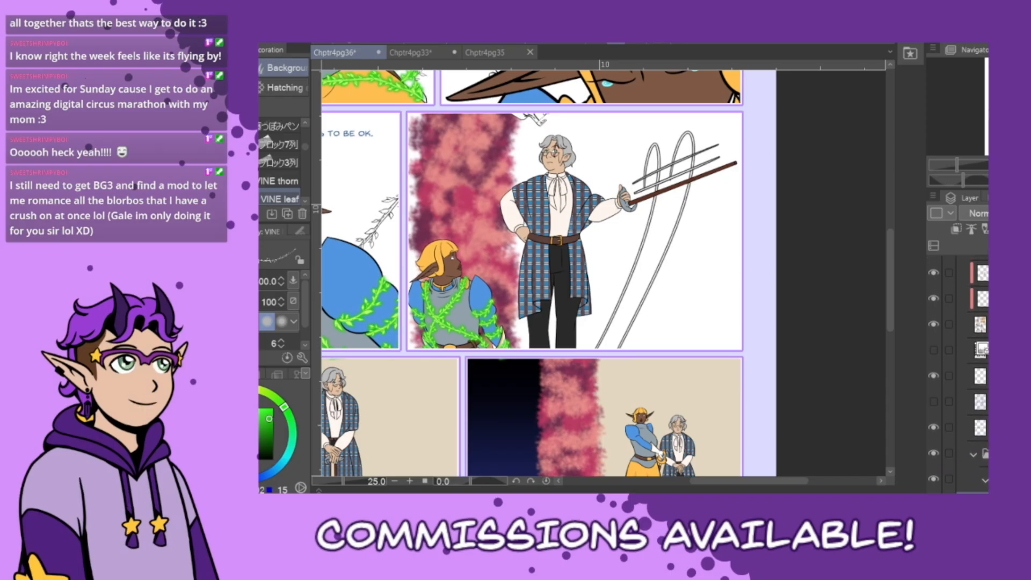
scroll(961, 370, down, 6)
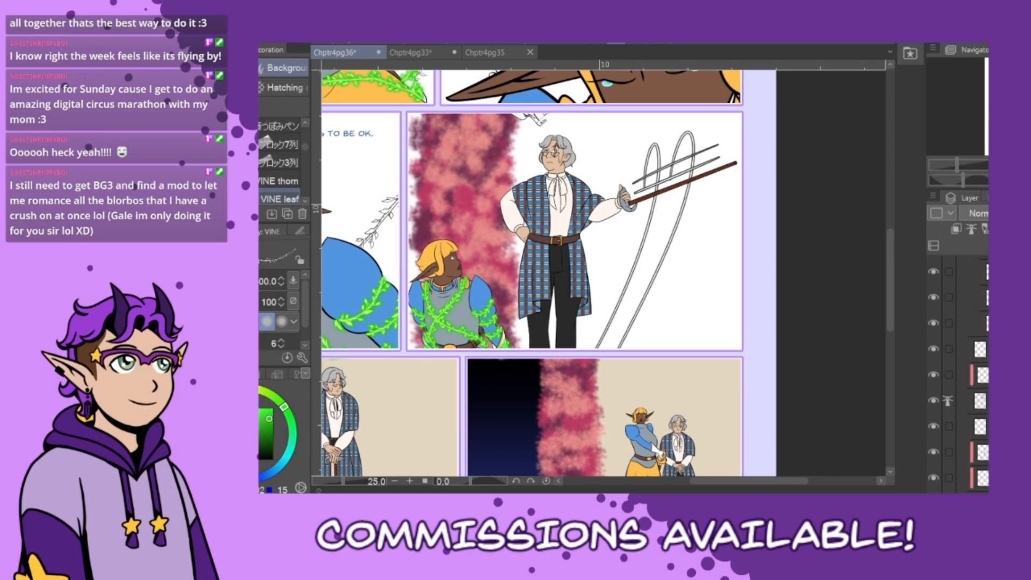
scroll(961, 371, up, 1)
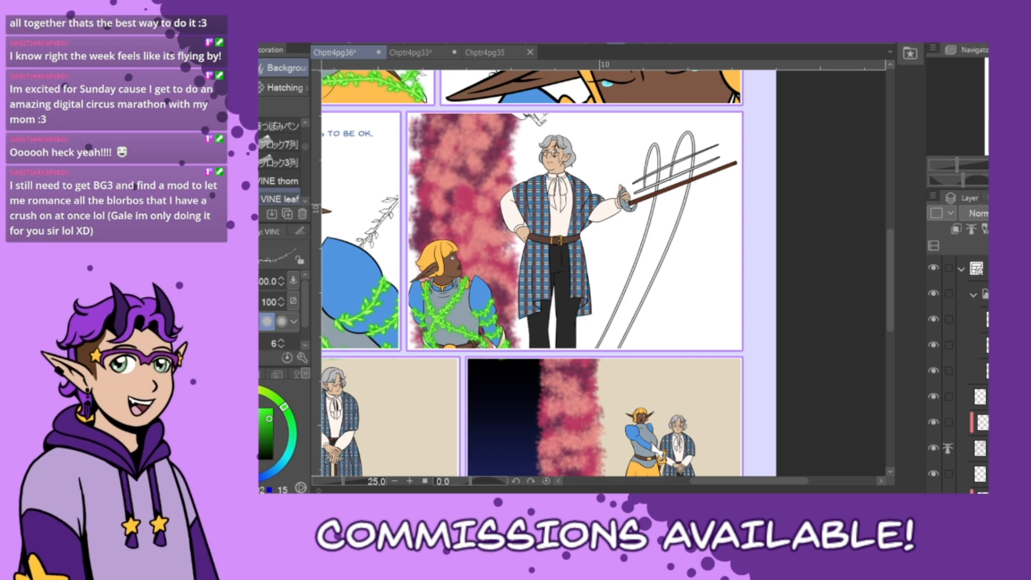
click(979, 293)
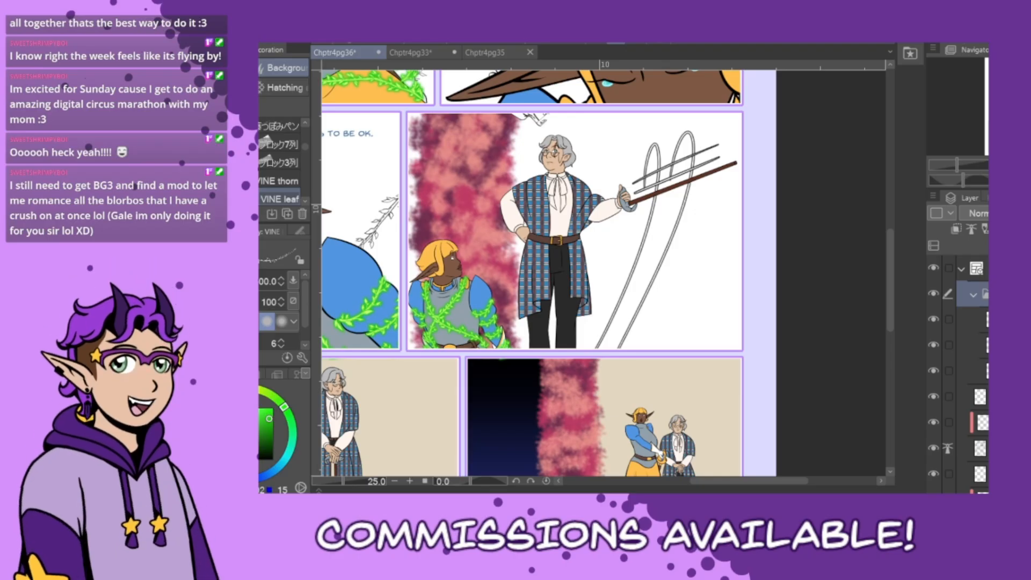
click(980, 397)
key(ctrl+g)
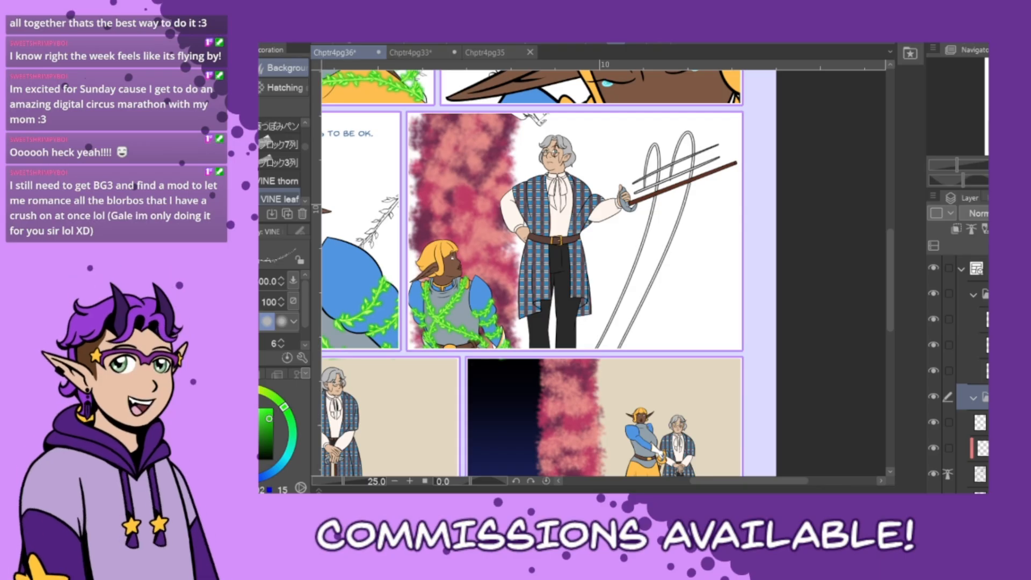
key(ctrl+shift+n)
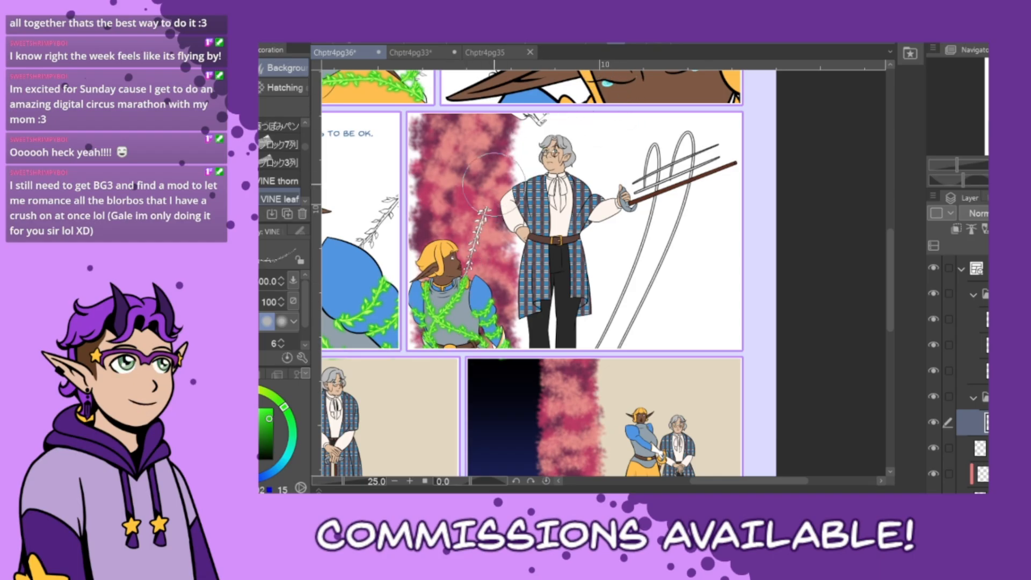
drag(455, 268, 547, 85)
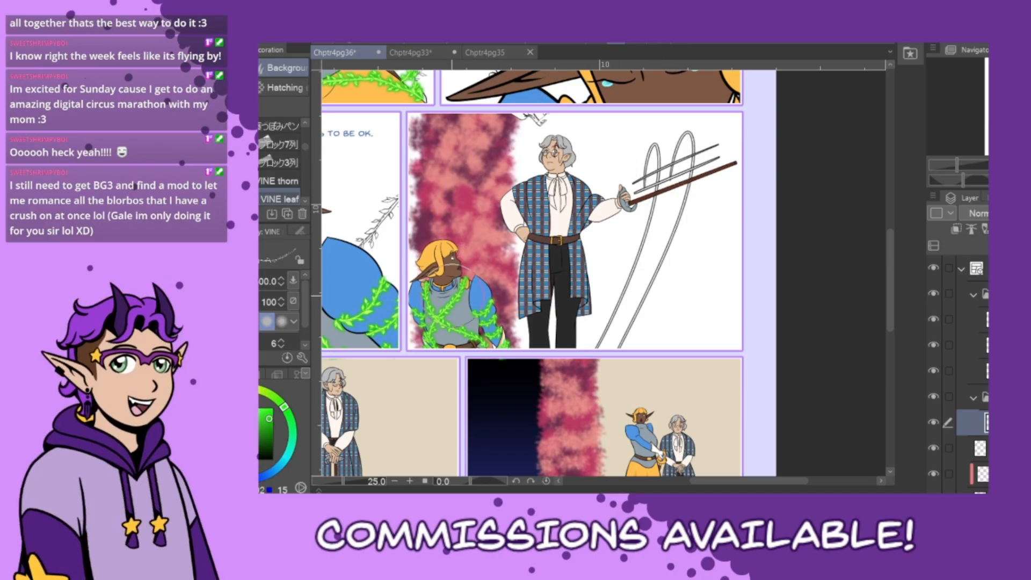
key(ctrl+z)
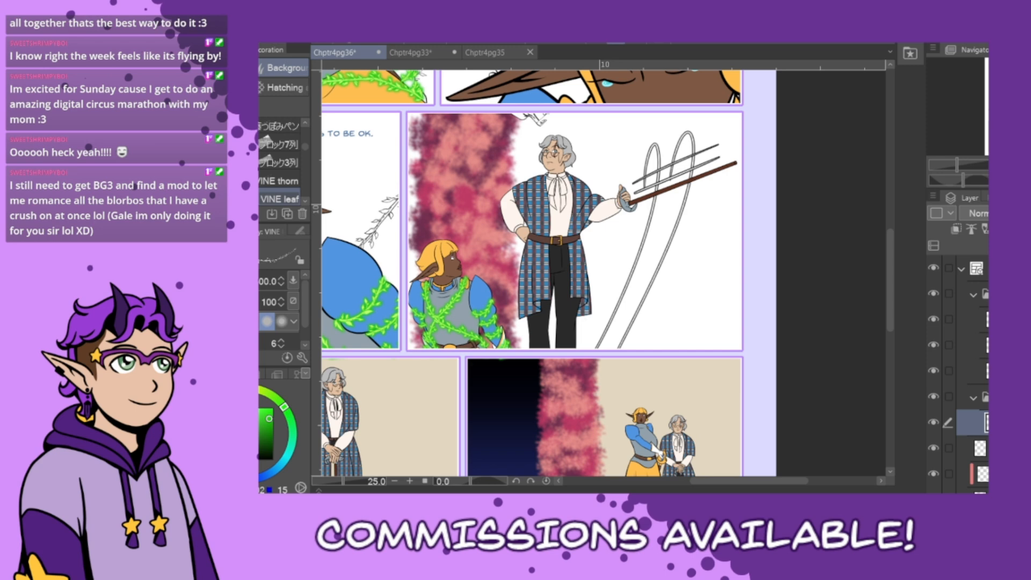
scroll(958, 376, down, 8)
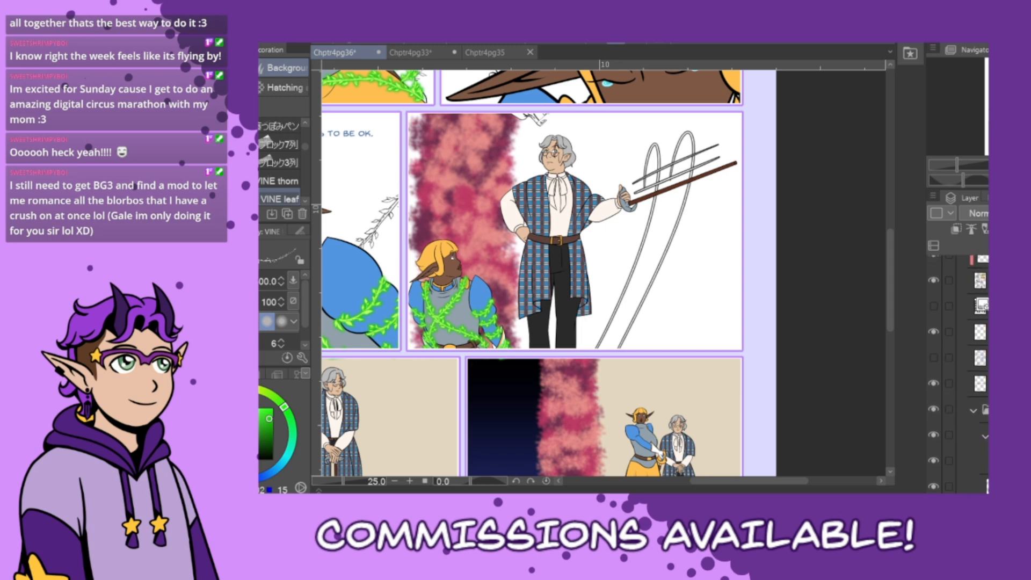
scroll(958, 349, up, 2)
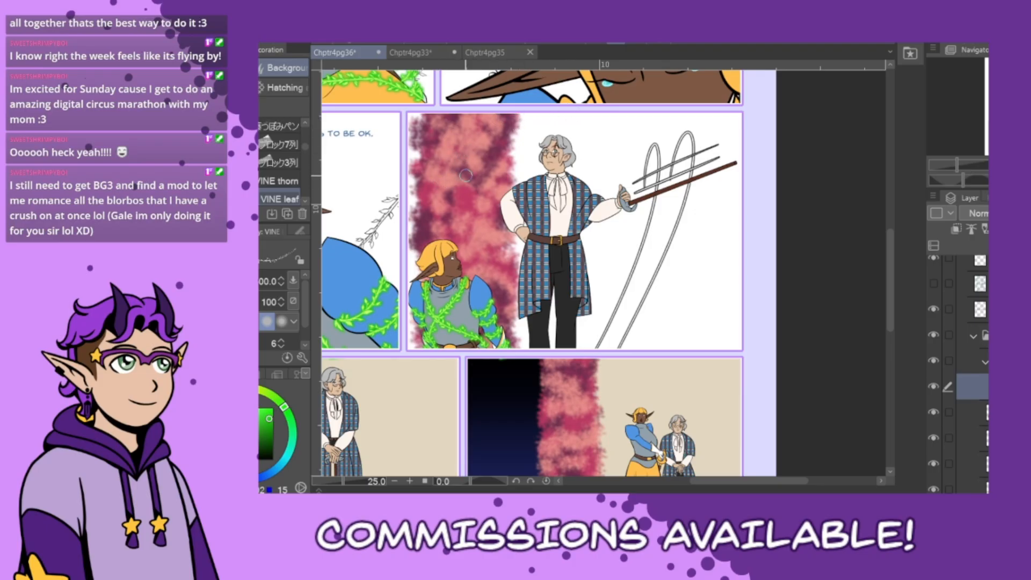
scroll(958, 371, up, 3)
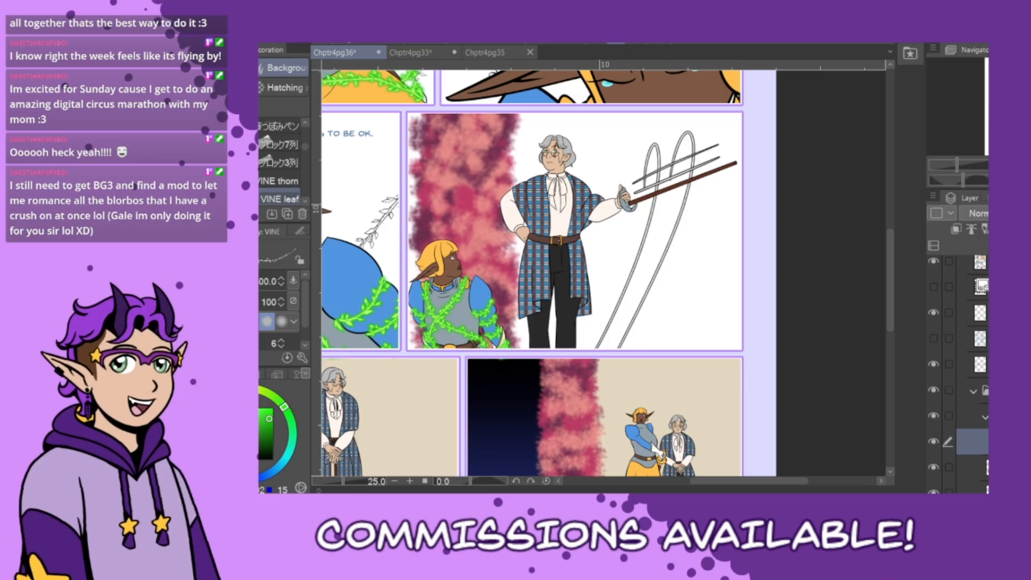
scroll(958, 370, up, 10)
click(974, 422)
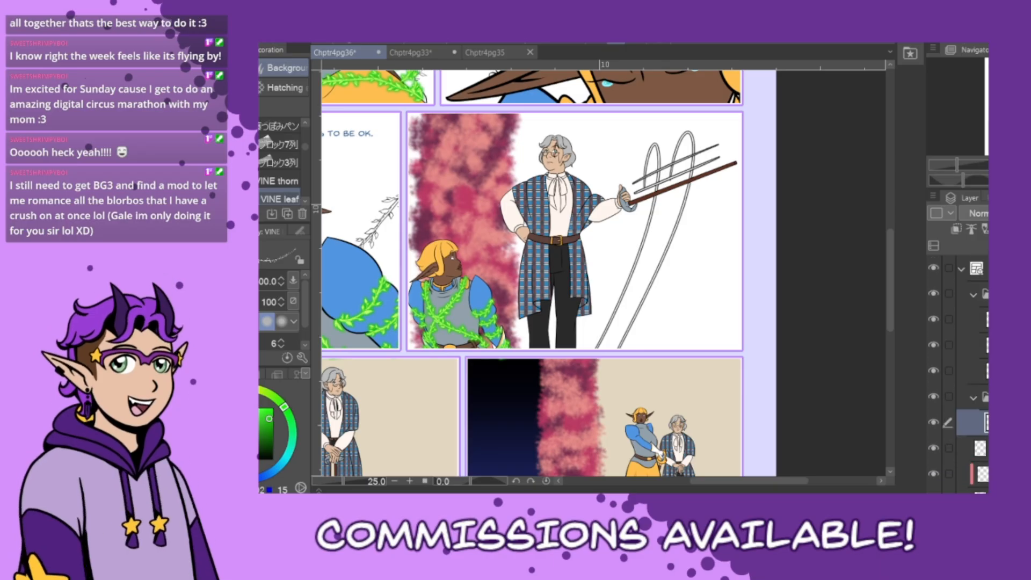
drag(484, 221, 463, 278)
key(ctrl+z)
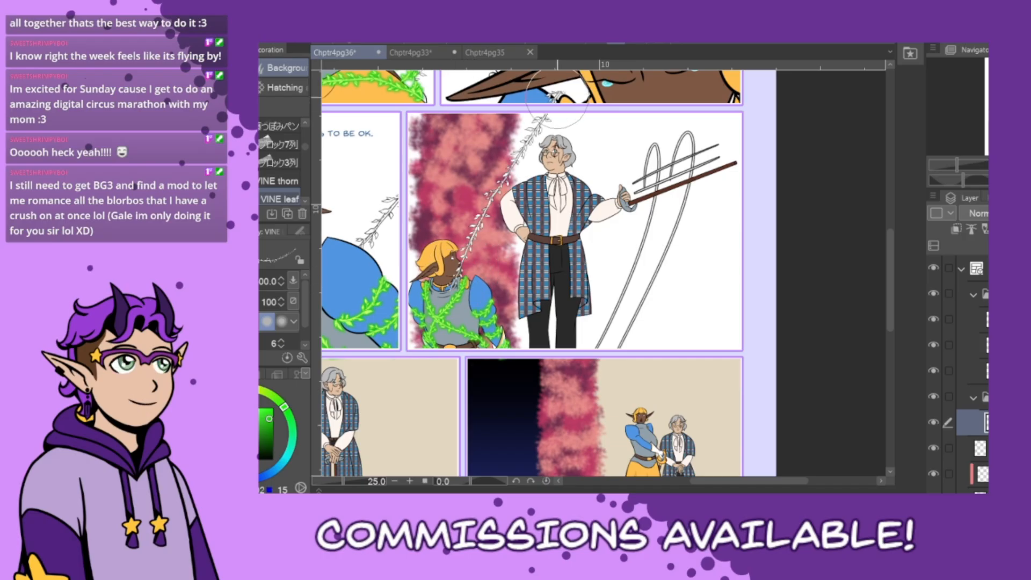
- Draw two leafy vines rising from the seated blonde character's shoulders towards the upper edge of the middle-row right panel with the VINE leaf brush
drag(446, 292, 555, 76)
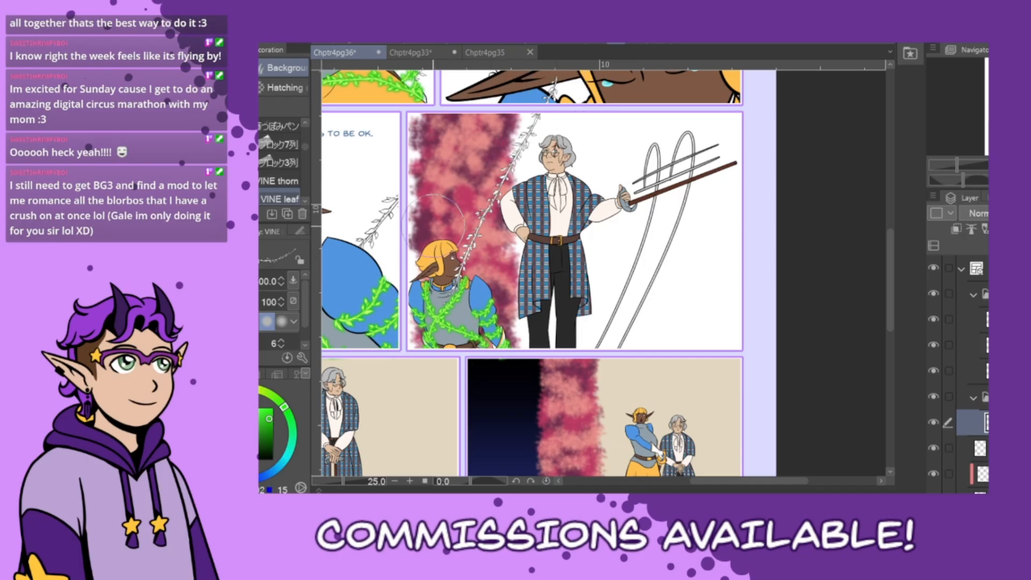
drag(443, 284, 434, 141)
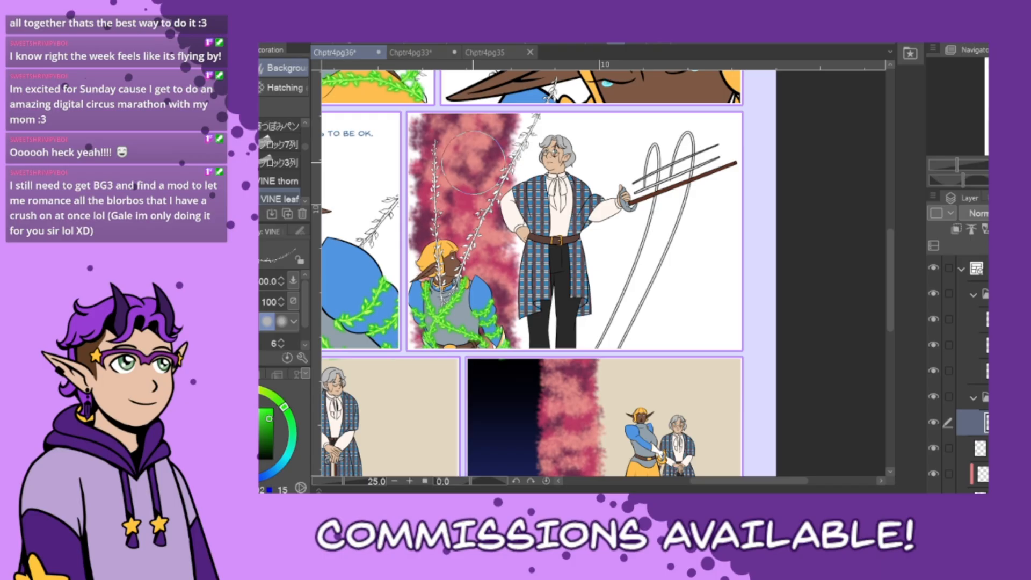
key(ctrl+z)
drag(420, 275, 449, 132)
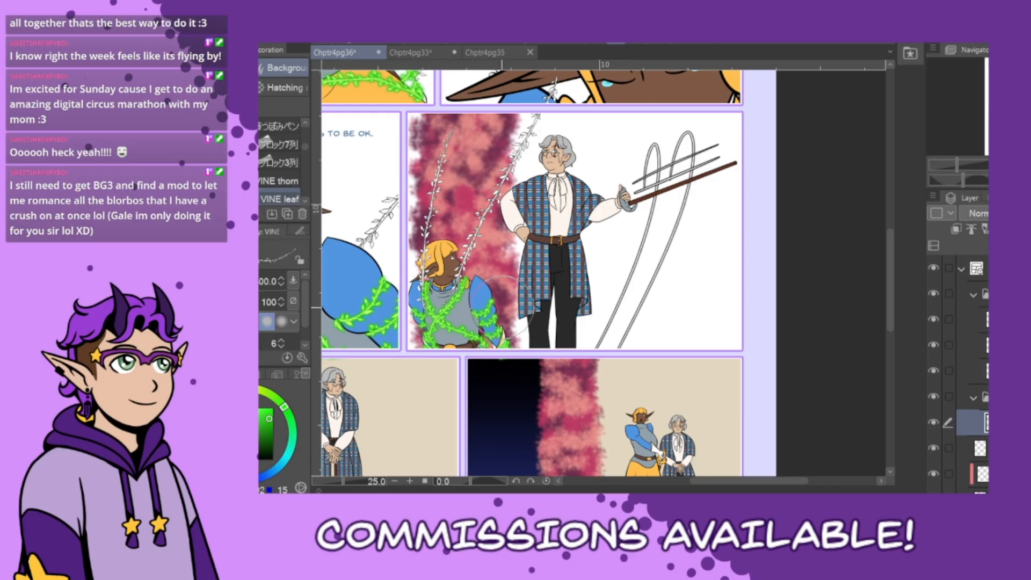
drag(499, 304, 741, 164)
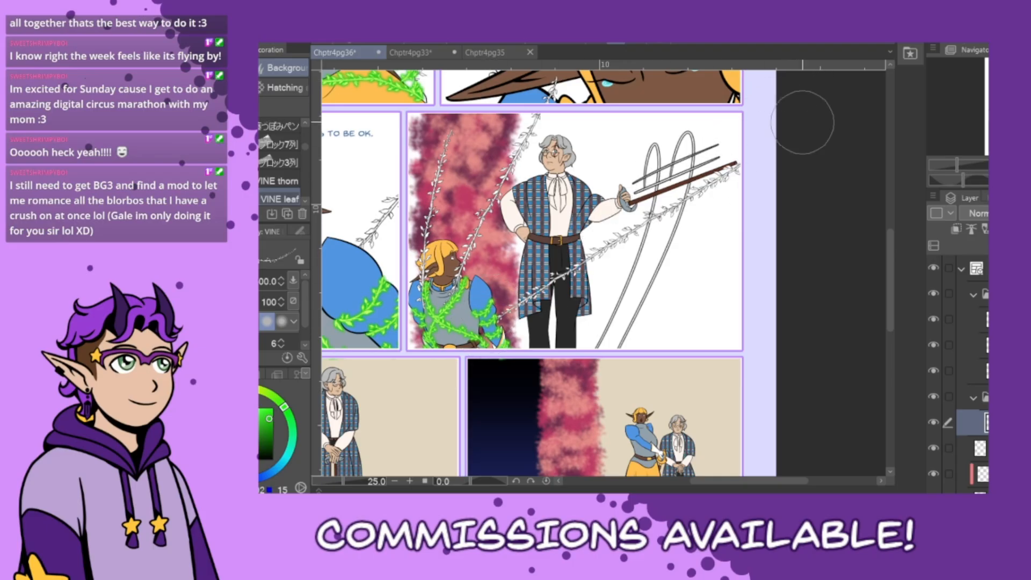
key(ctrl+z)
drag(499, 306, 798, 115)
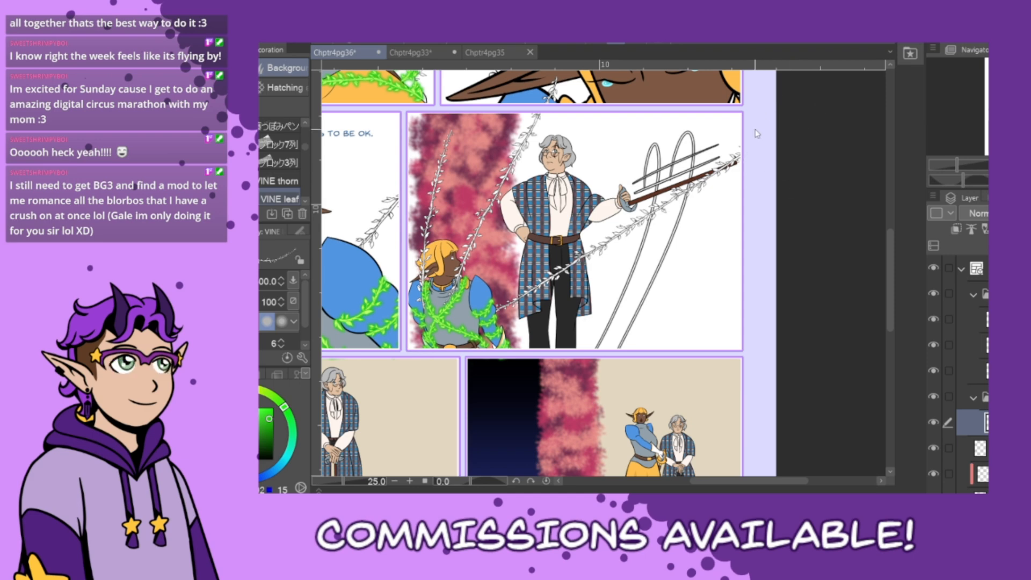
scroll(762, 123, up, 4)
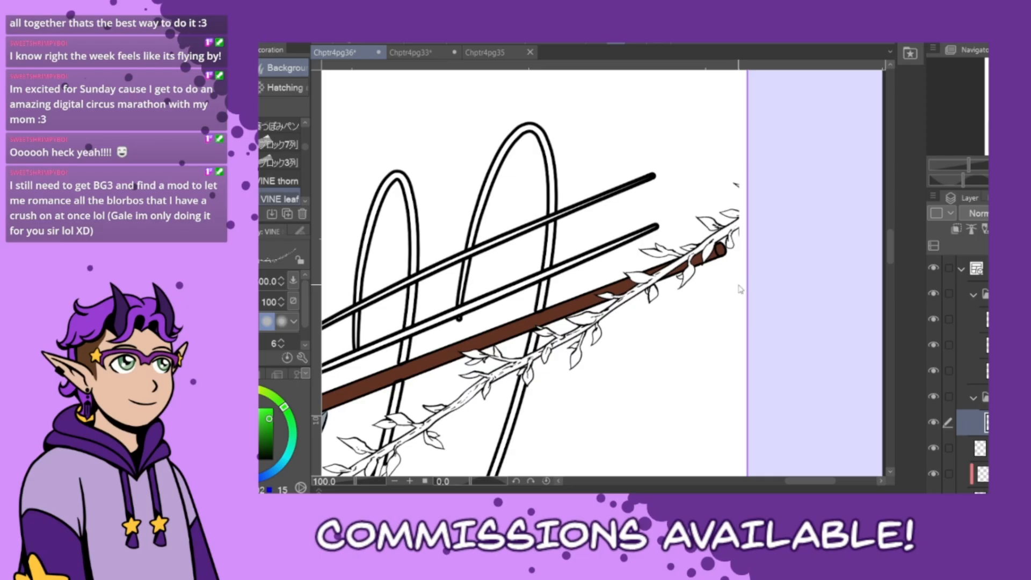
scroll(739, 289, down, 2)
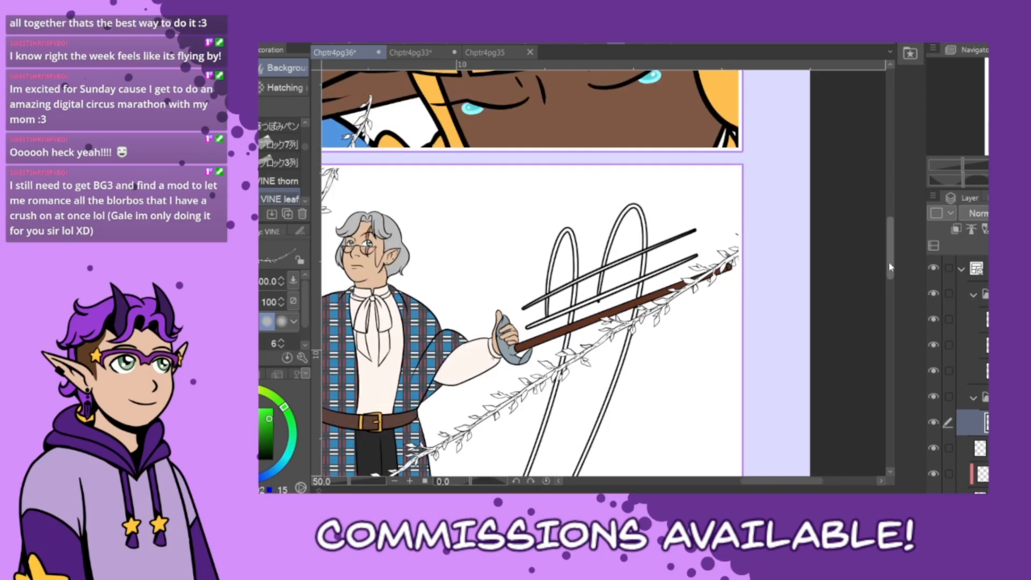
drag(747, 487, 741, 488)
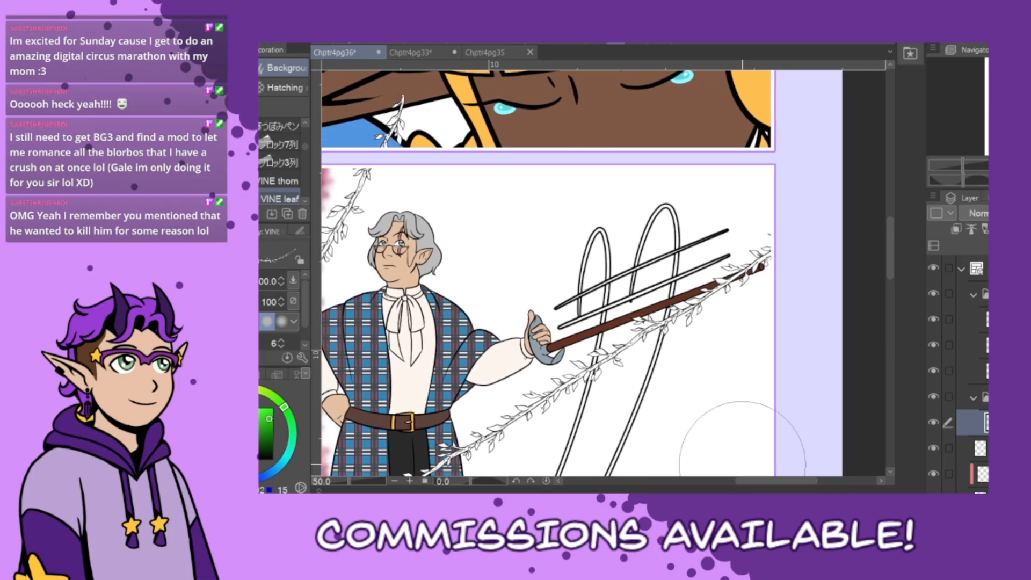
scroll(804, 376, down, 1)
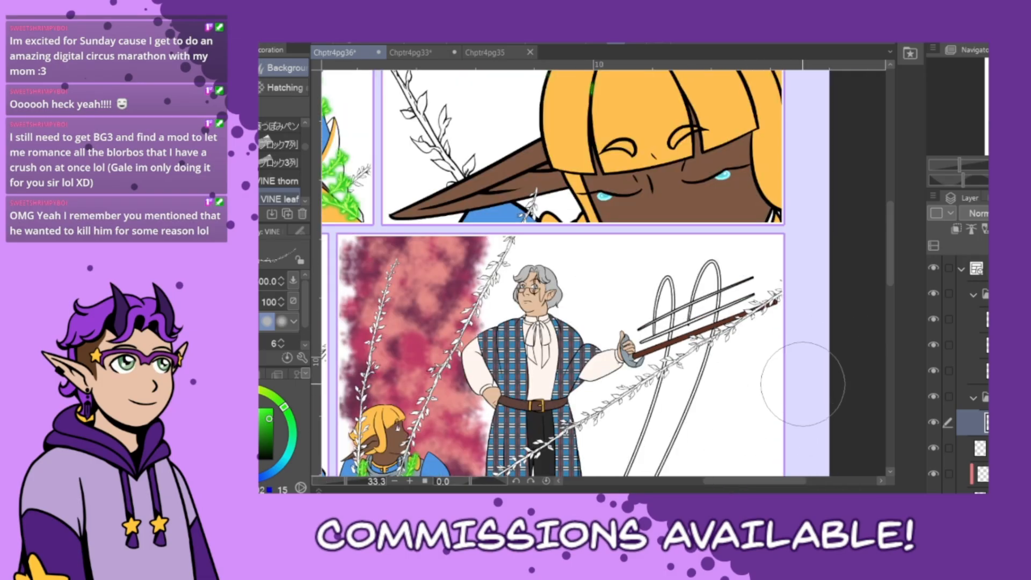
drag(893, 277, 893, 290)
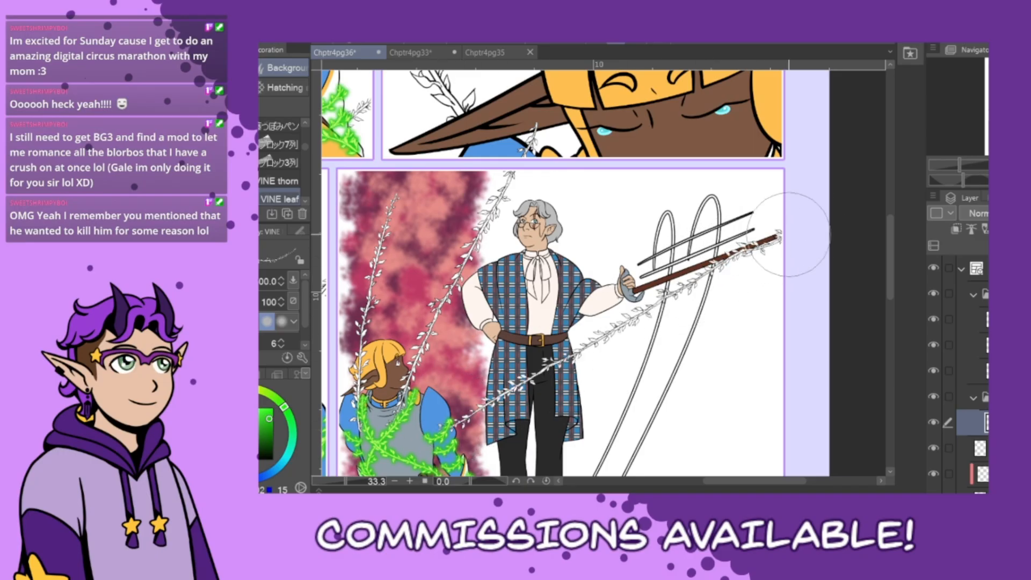
key(ctrl+z)
- Draw a leafy vine from the seated character's arm to the raised brown cane's tip and erase the part overlapping the tip
mouse_move(448, 421)
mouse_down()
mouse_move(655, 293)
mouse_move(778, 234)
mouse_up()
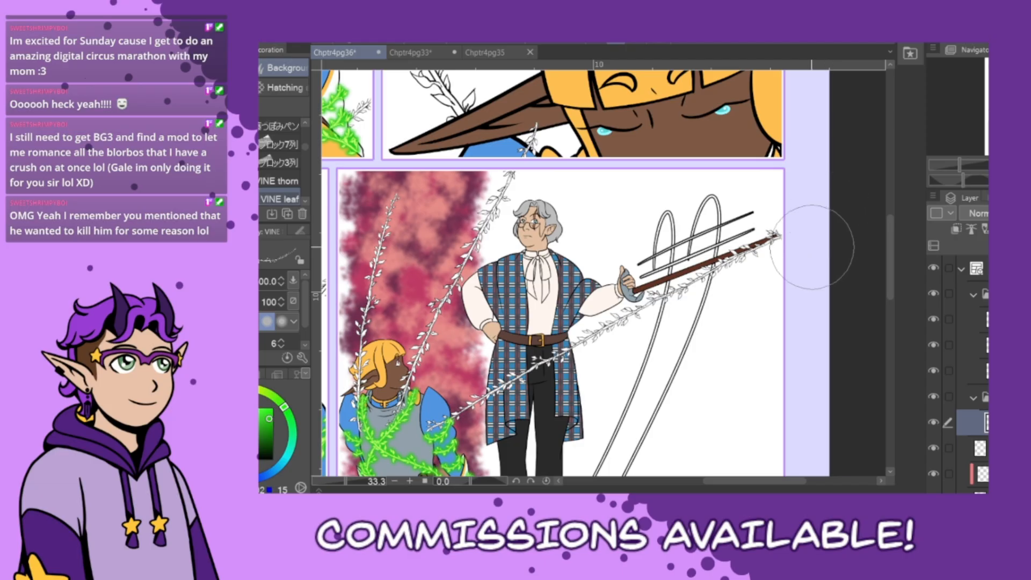
scroll(773, 233, up, 3)
scroll(800, 279, up, 1)
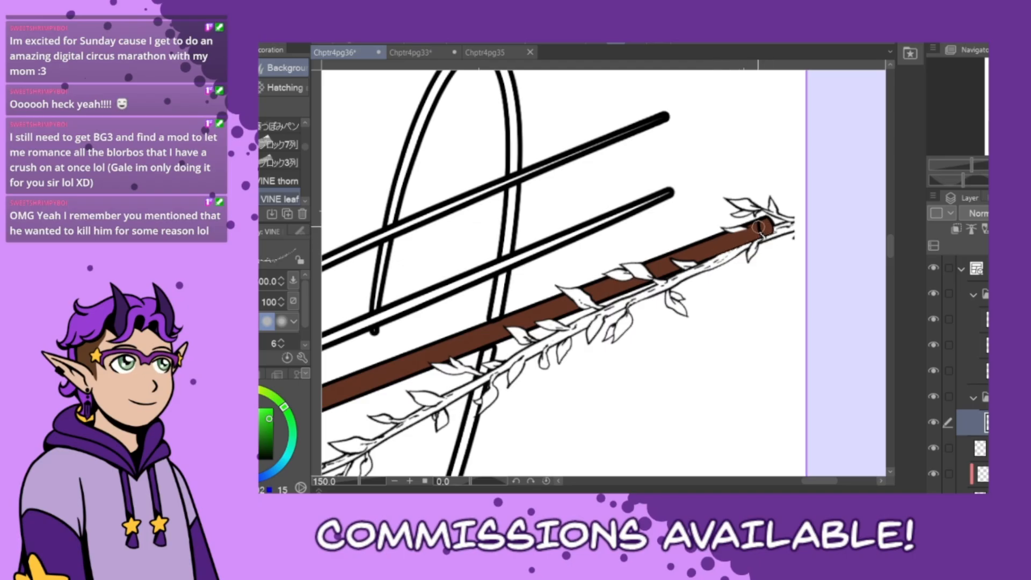
drag(758, 227, 724, 234)
key(p)
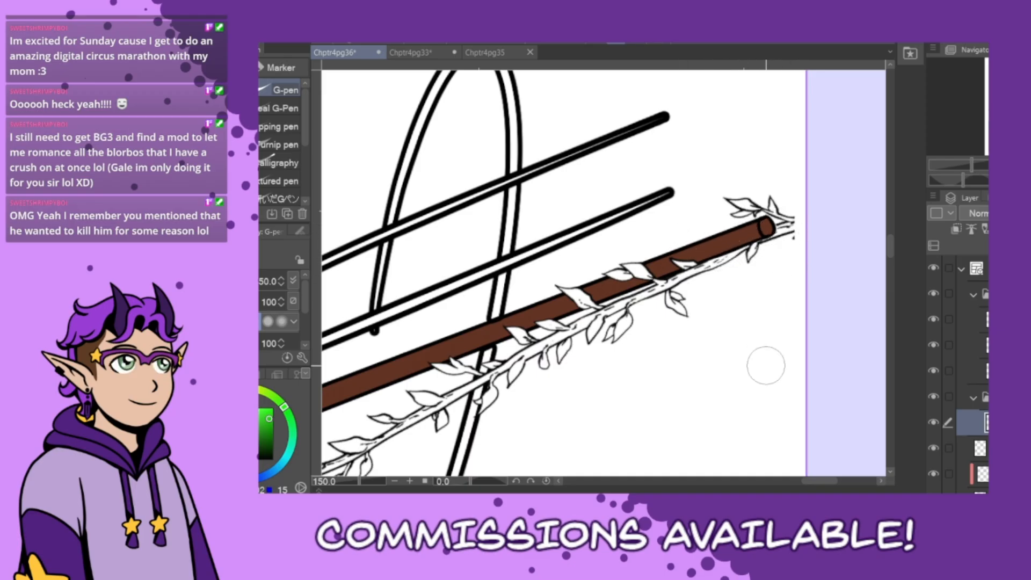
- Erase the end of the cane vine where it overlaps the seated character's blue sleeve in the middle-row right panel
scroll(766, 365, down, 2)
scroll(768, 369, down, 6)
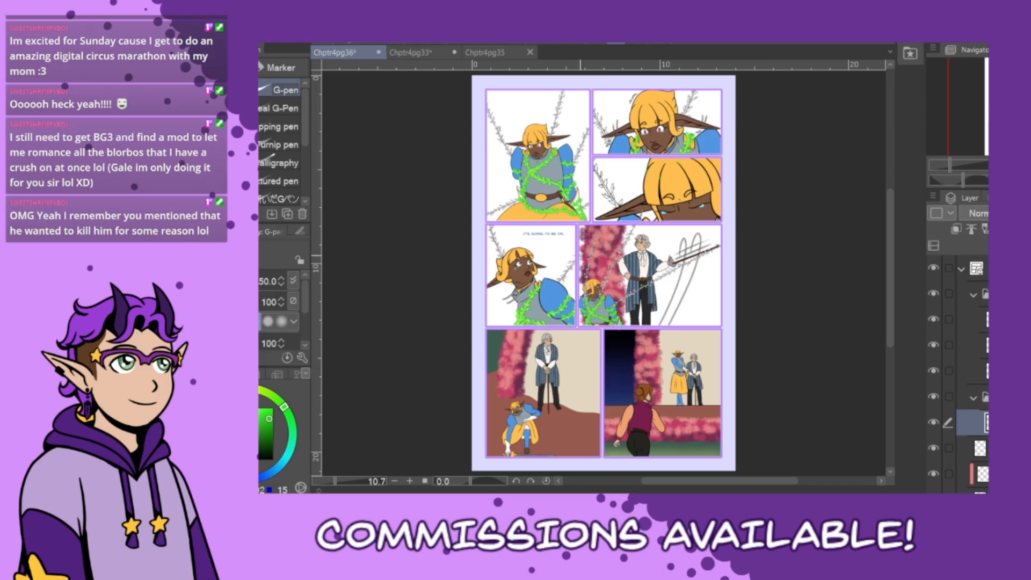
scroll(576, 274, up, 1)
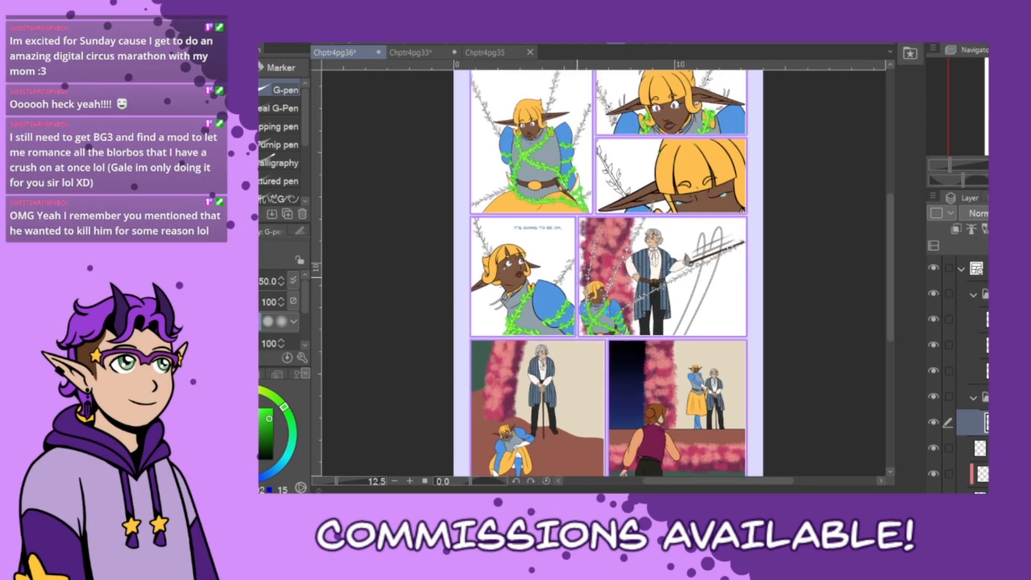
scroll(607, 322, up, 2)
scroll(607, 322, up, 2)
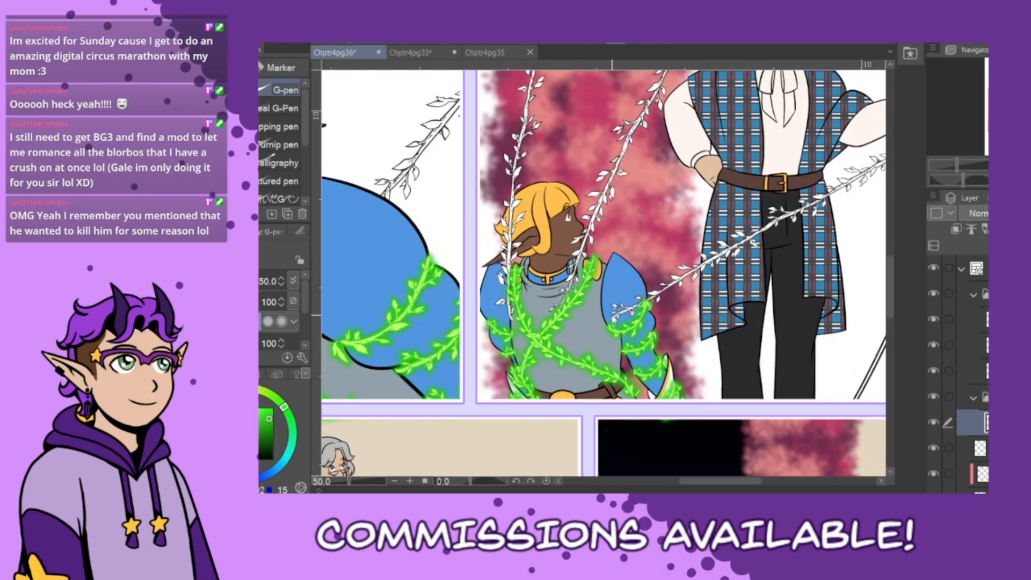
scroll(638, 317, up, 1)
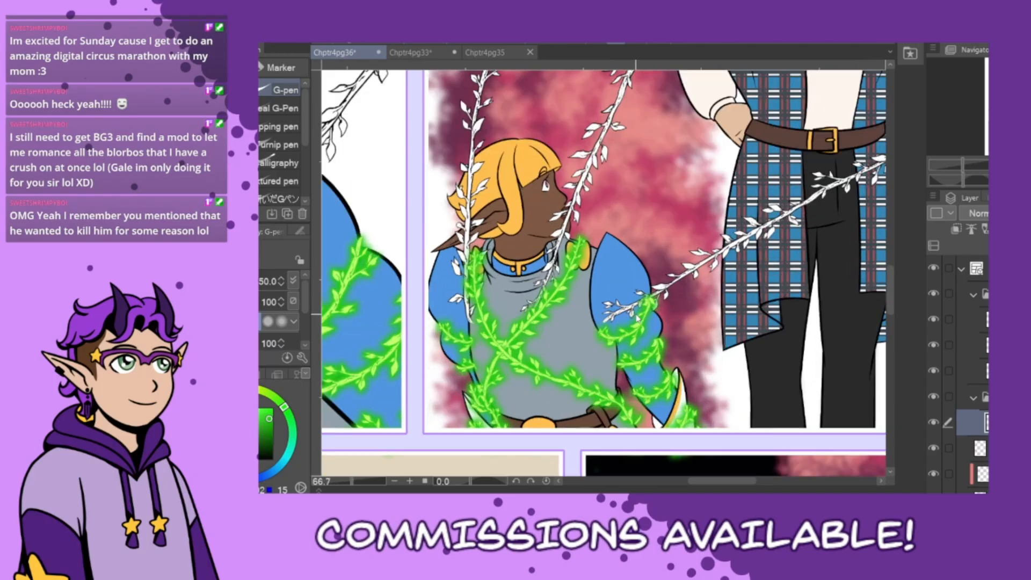
drag(635, 308, 618, 308)
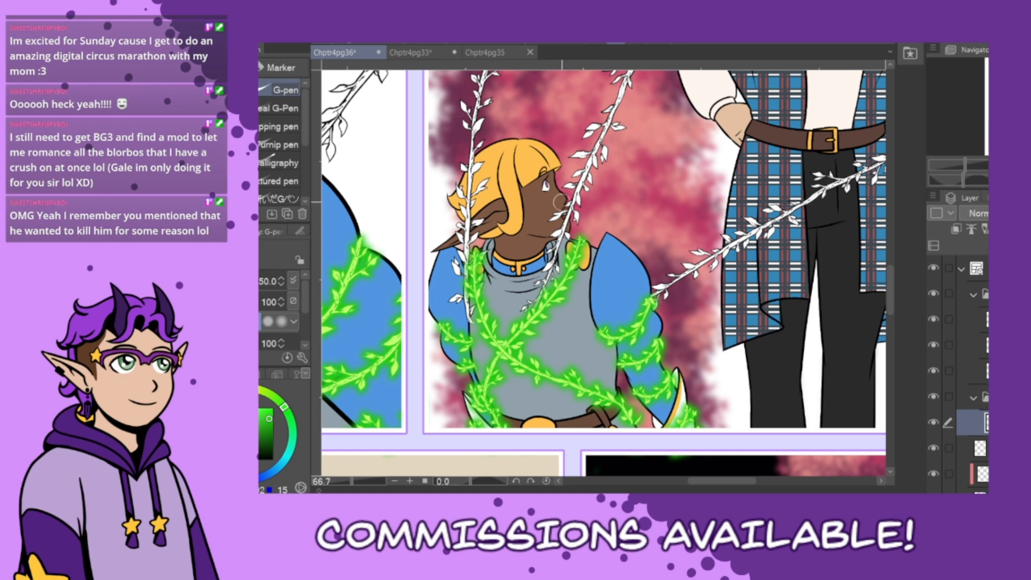
- Erase the parts of the two rising vines that overlap the seated character's face, neck, hair, ear and shoulders
mouse_move(538, 231)
mouse_down()
mouse_move(568, 210)
mouse_move(530, 303)
mouse_up()
key(ctrl+z)
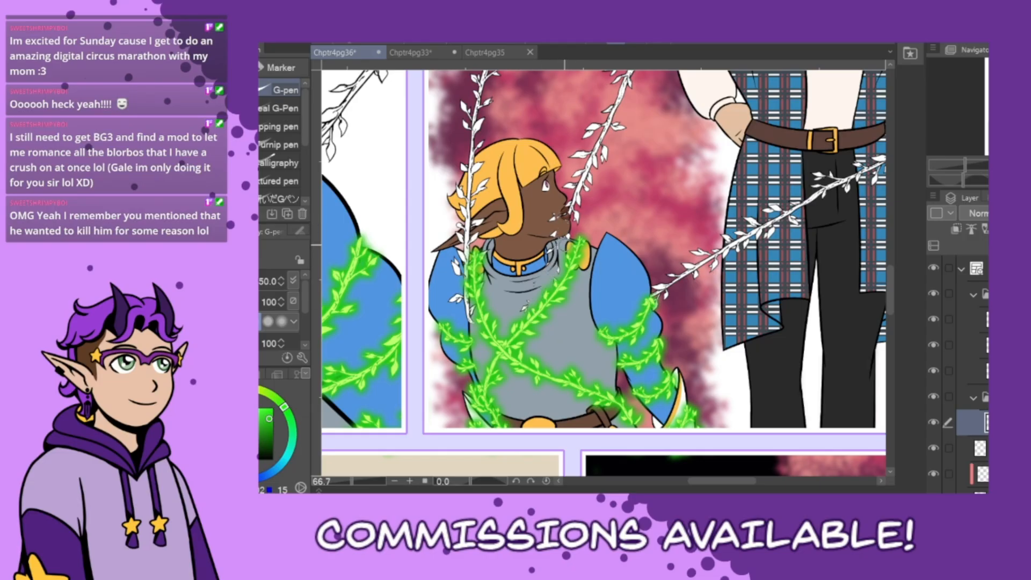
drag(560, 234, 540, 269)
mouse_move(476, 167)
mouse_down()
mouse_move(467, 189)
mouse_move(492, 189)
mouse_move(467, 209)
mouse_move(480, 223)
mouse_move(468, 225)
mouse_up()
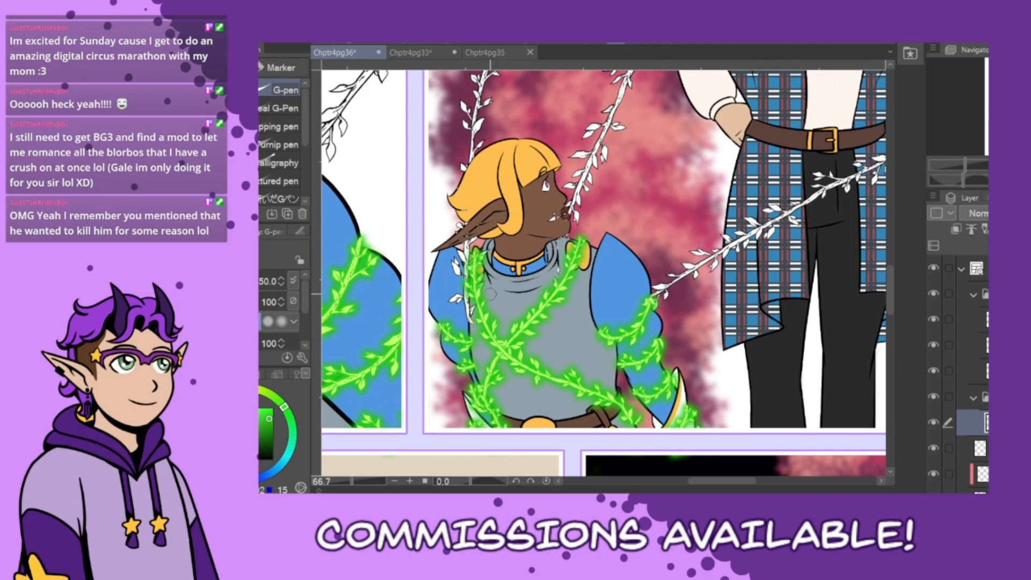
drag(463, 269, 472, 322)
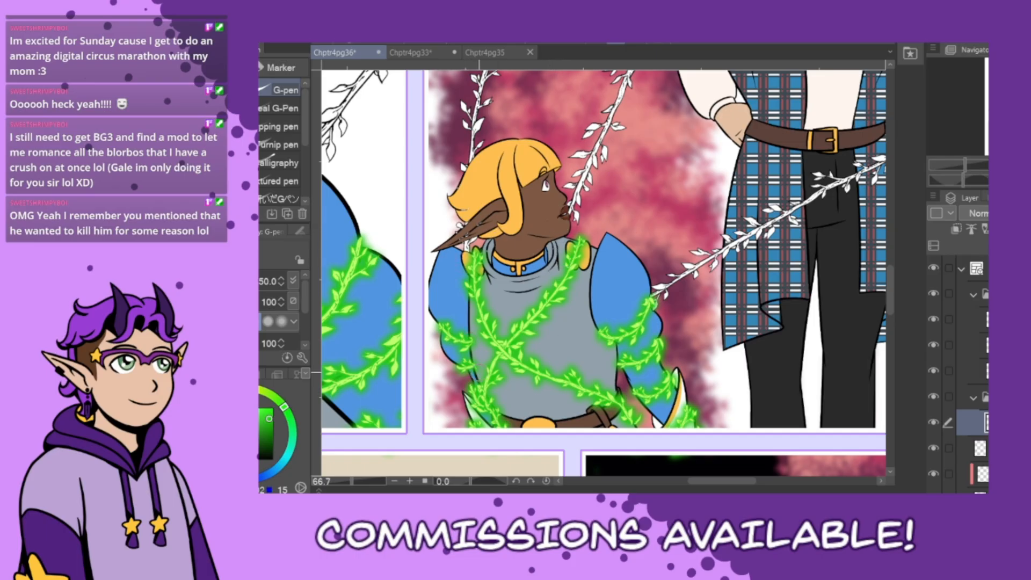
scroll(966, 370, down, 3)
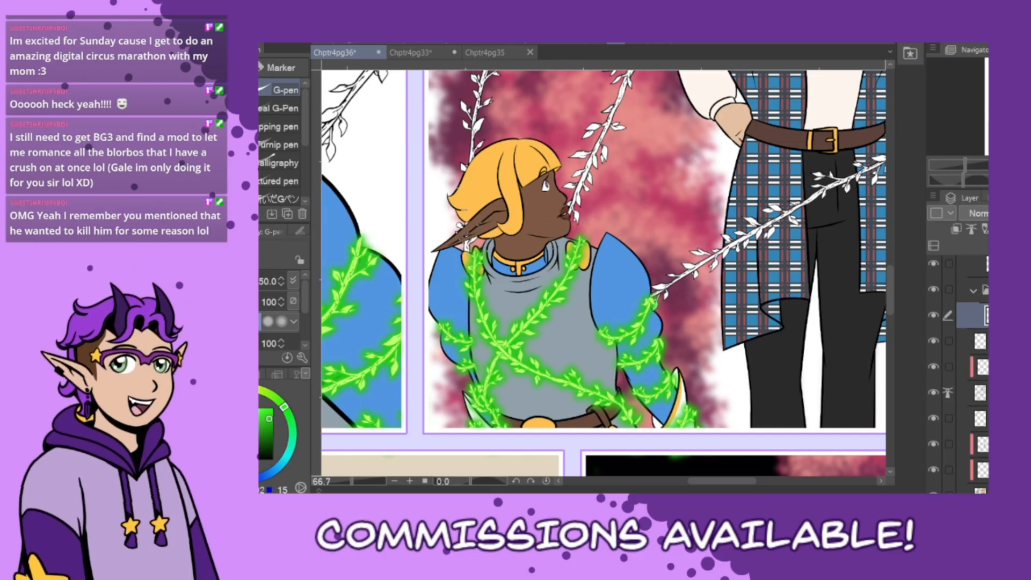
ctrl+click(980, 396)
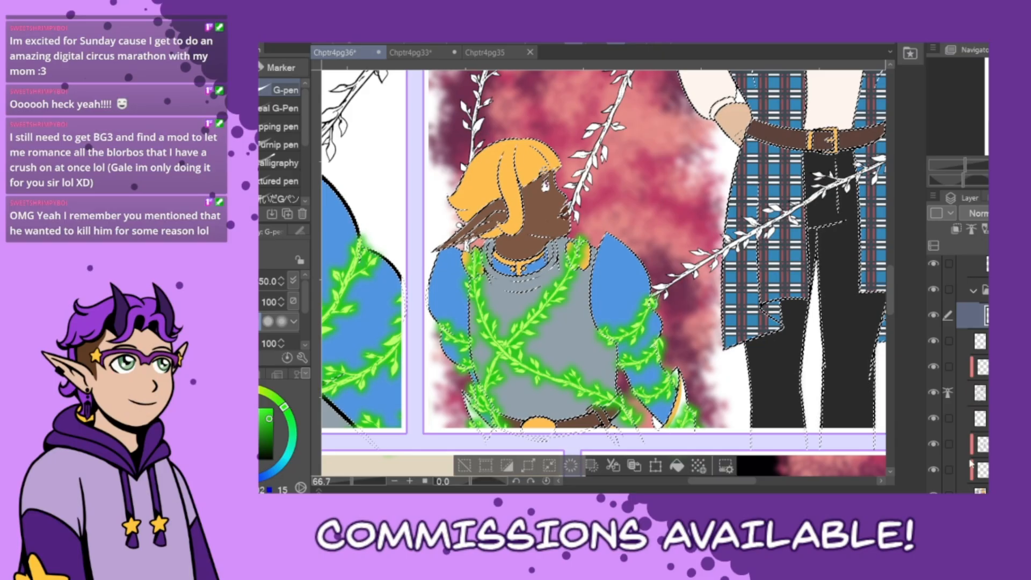
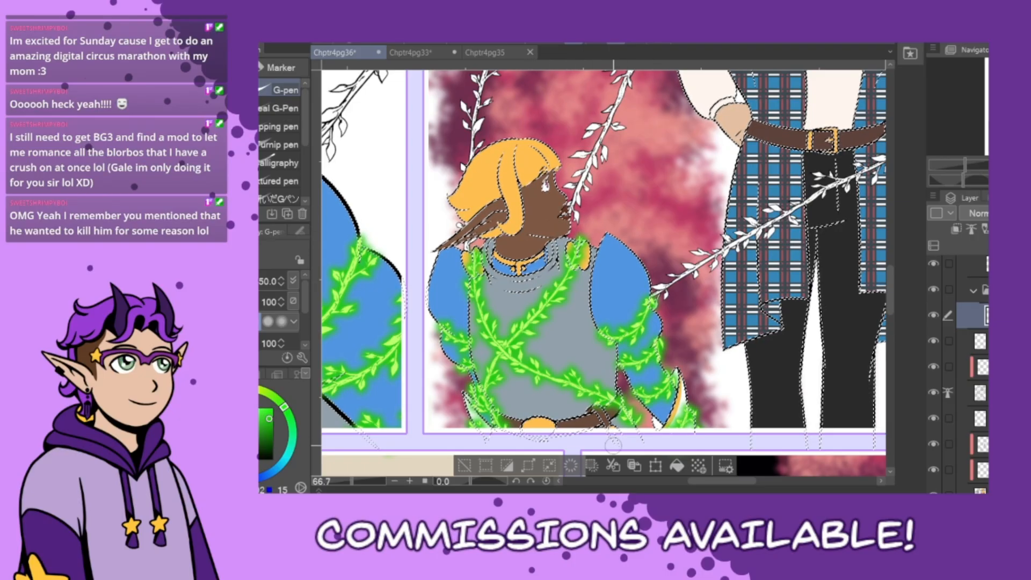
scroll(614, 450, down, 2)
scroll(615, 450, down, 1)
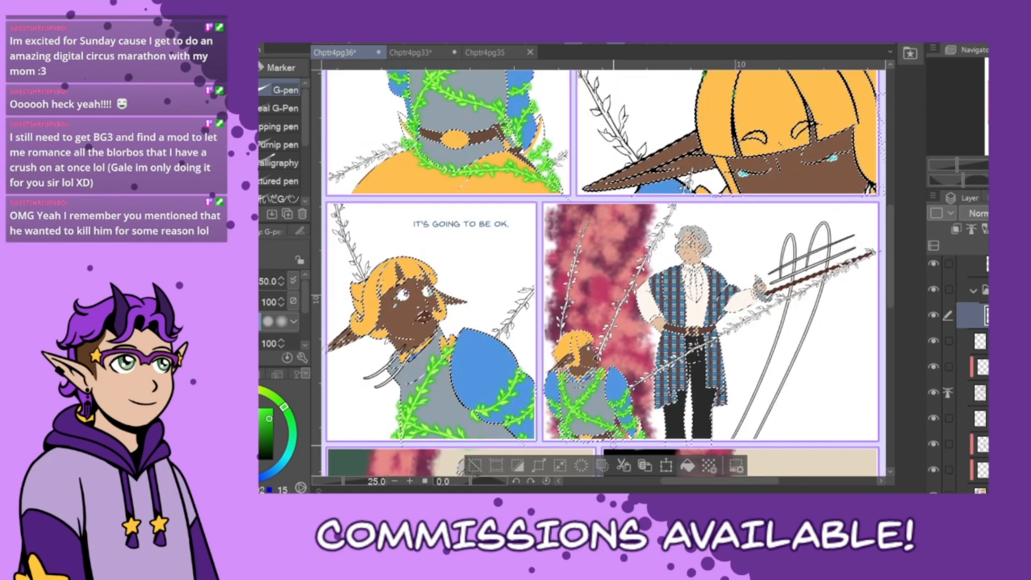
click(464, 465)
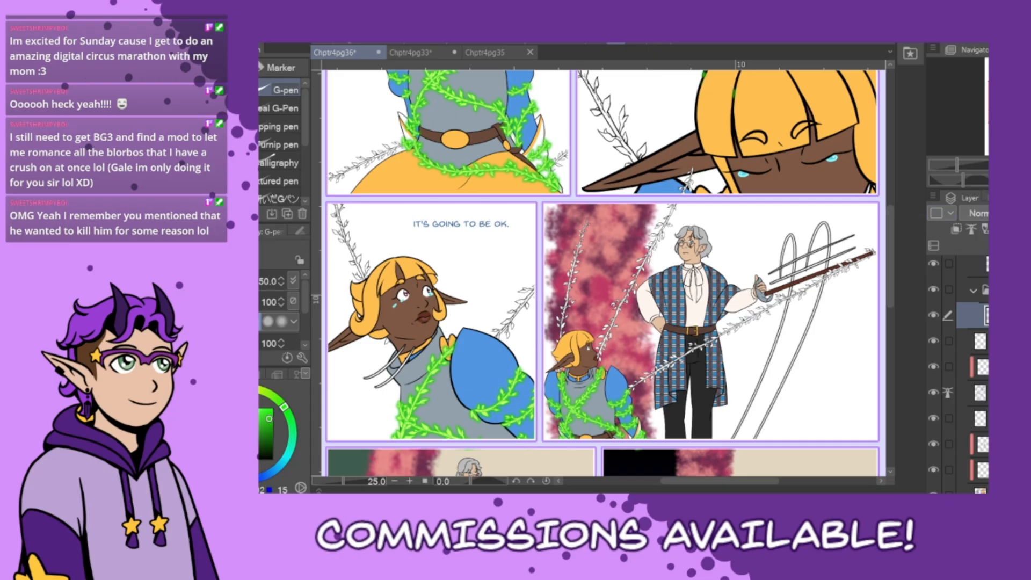
- Add a layer directly beneath the vine lineart and fill the middle-row right panel's vines on it with light green
click(987, 244)
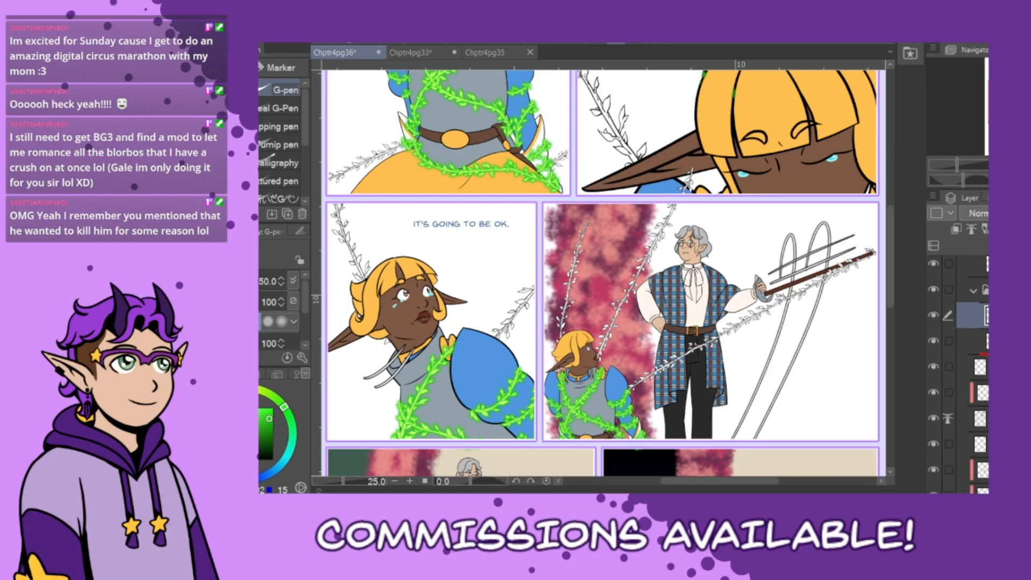
drag(987, 315, 987, 353)
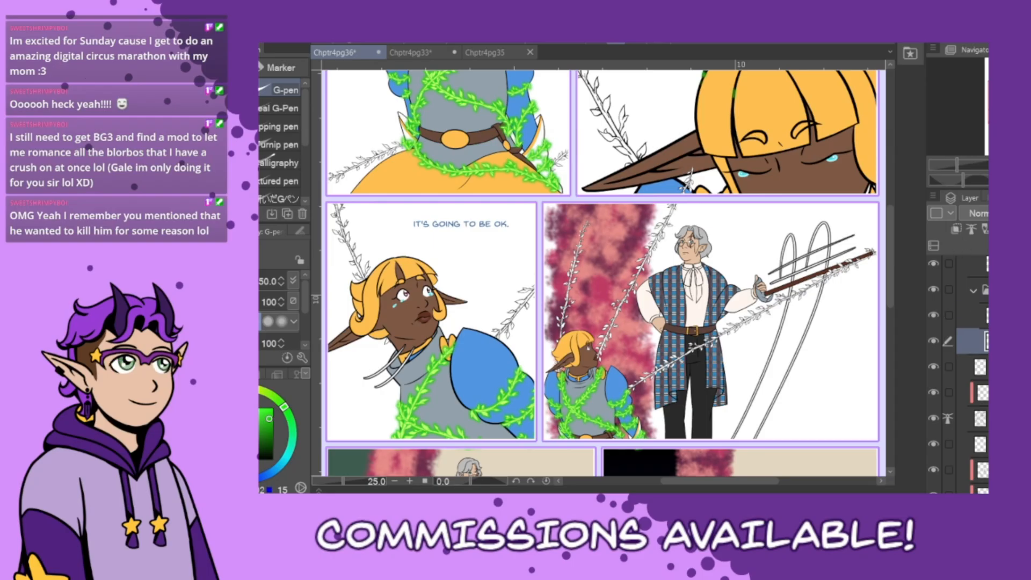
click(987, 316)
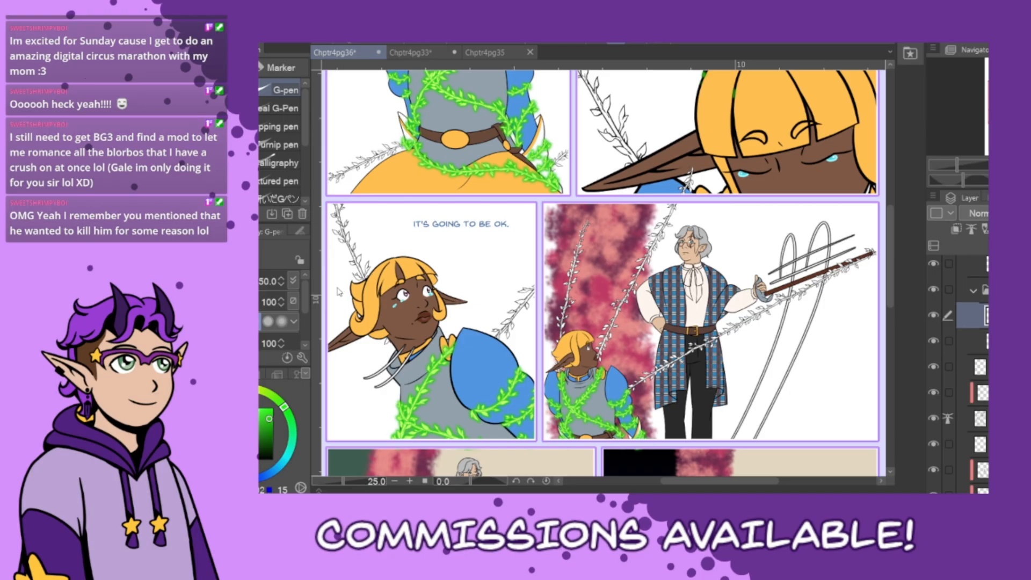
click(987, 341)
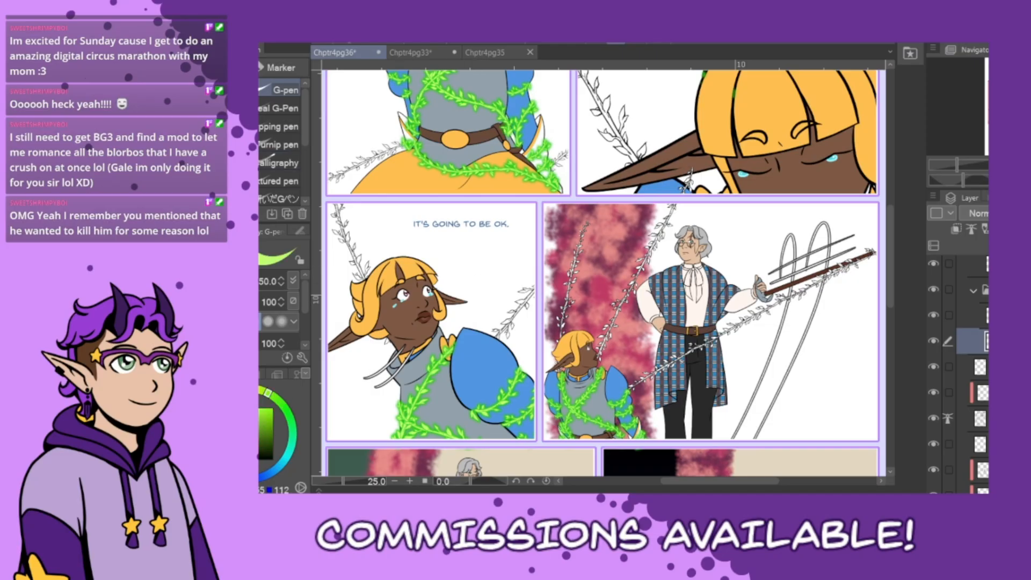
key(m)
drag(537, 198, 866, 439)
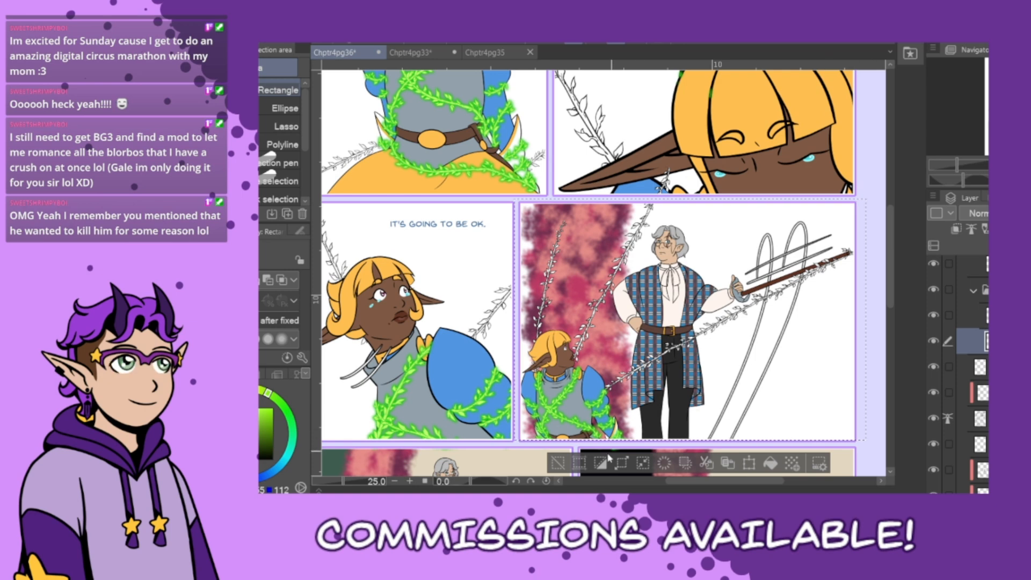
click(771, 465)
click(557, 466)
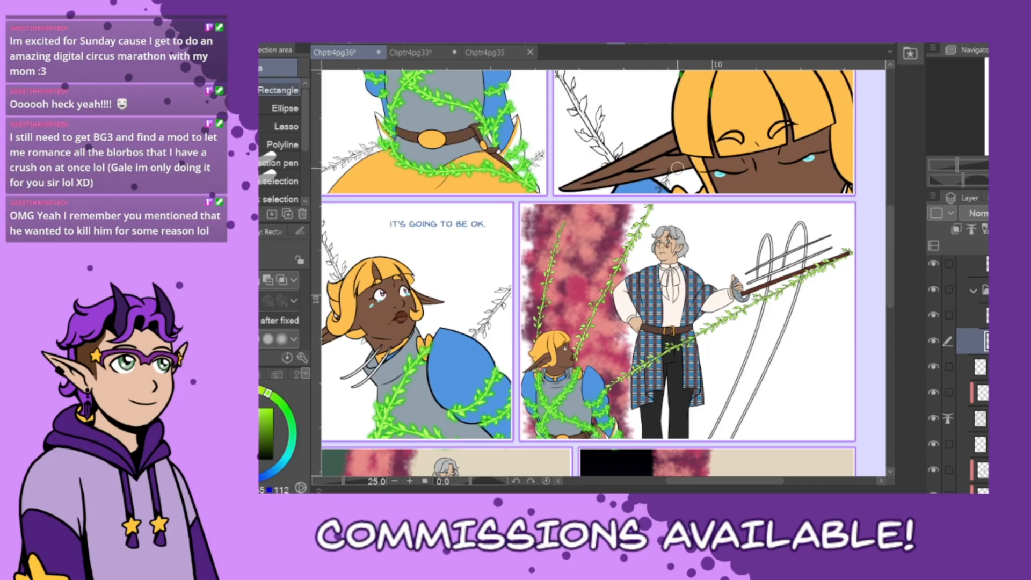
- Erase the stray vine leaves in the panel above and recolour the middle-row right panel's vine lineart with the darker green
click(971, 315)
drag(667, 172, 657, 189)
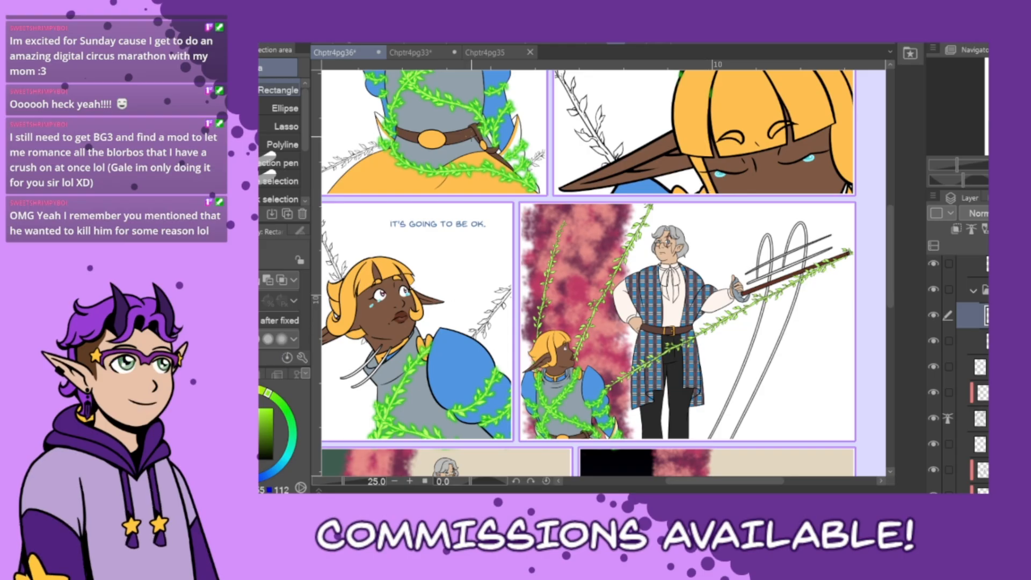
drag(531, 202, 885, 465)
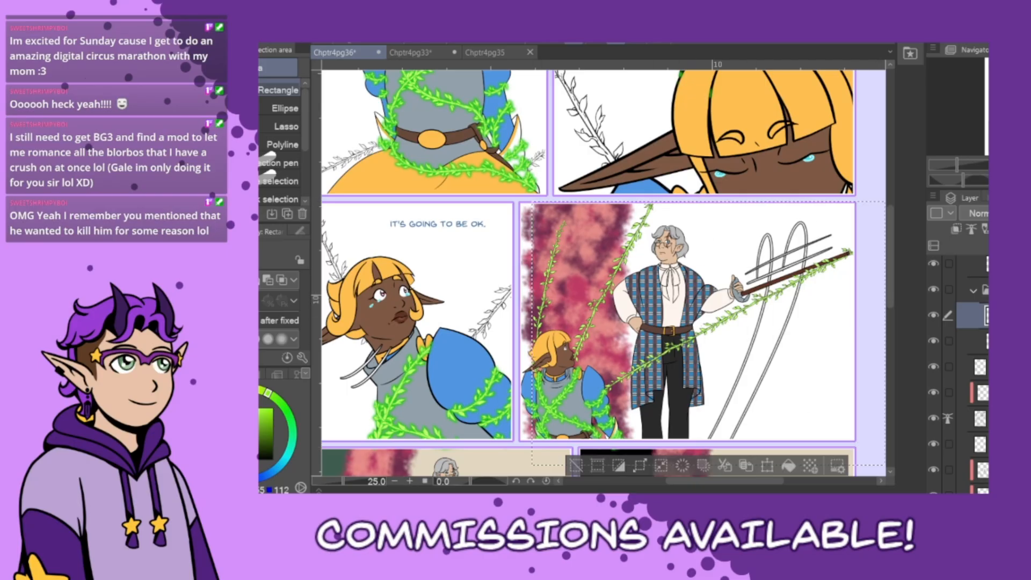
key(x)
click(789, 466)
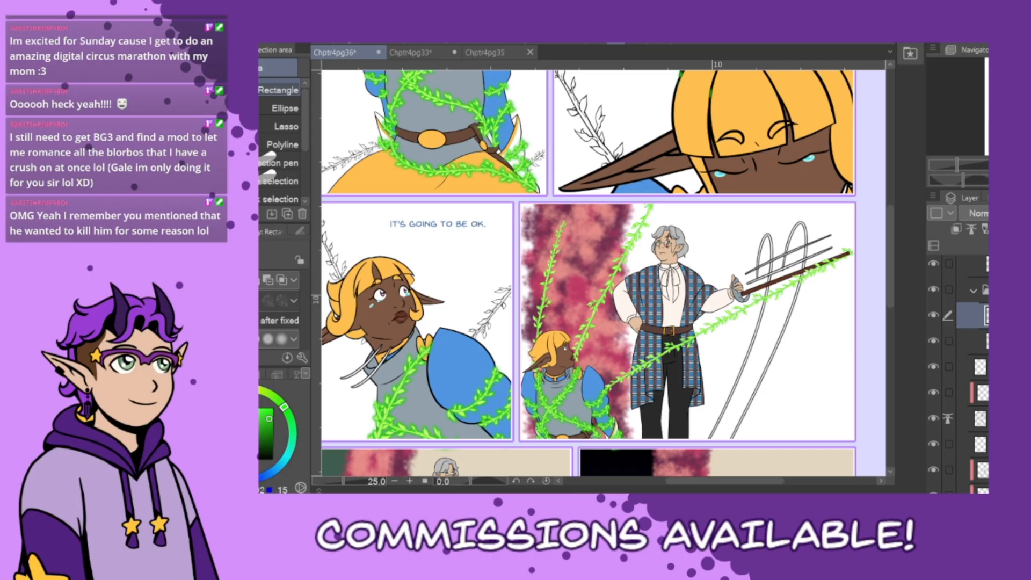
- Add a layer beneath the vine fill and colour the selected vine shapes on it as a soft green glow
click(974, 341)
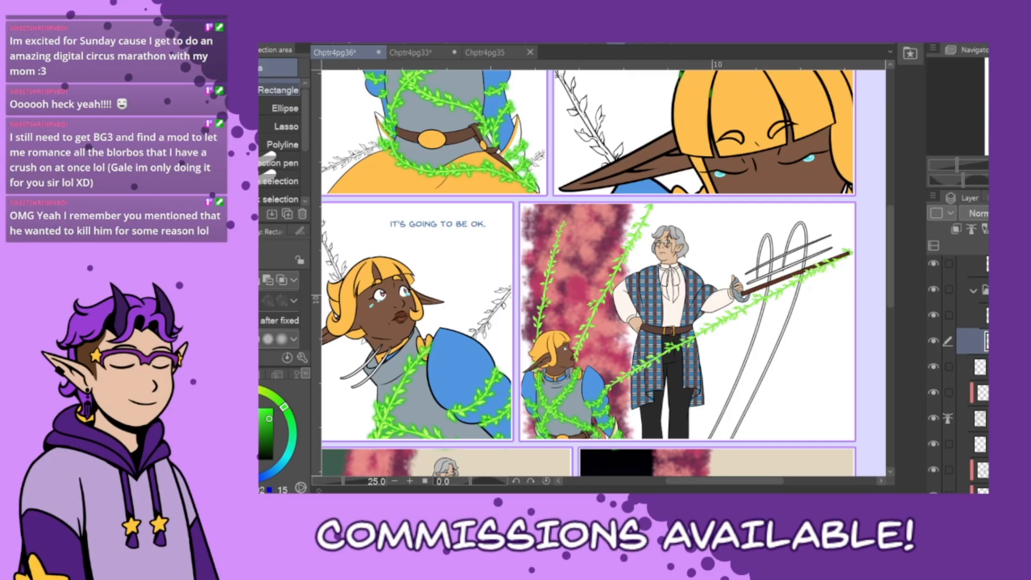
click(993, 246)
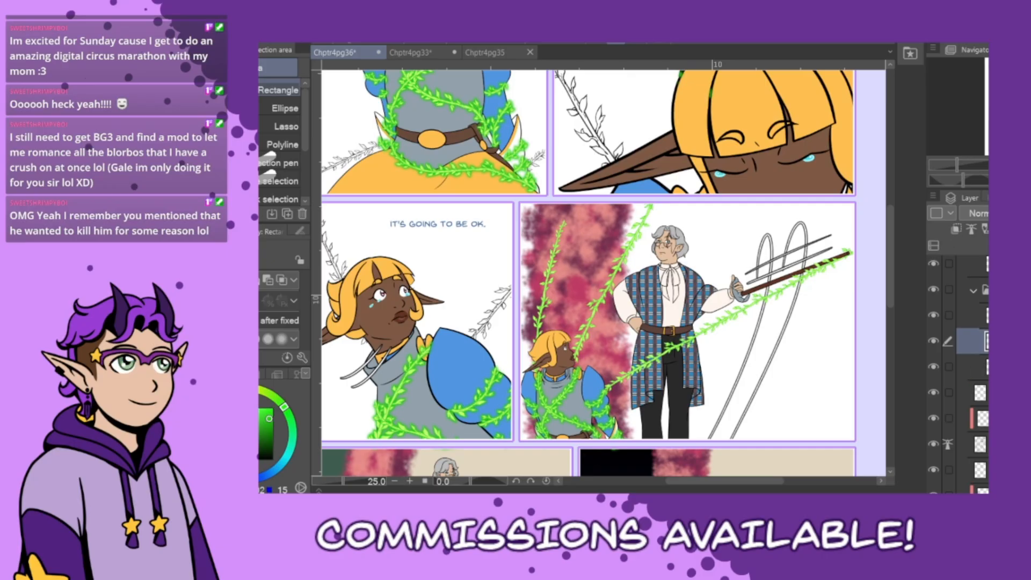
click(974, 366)
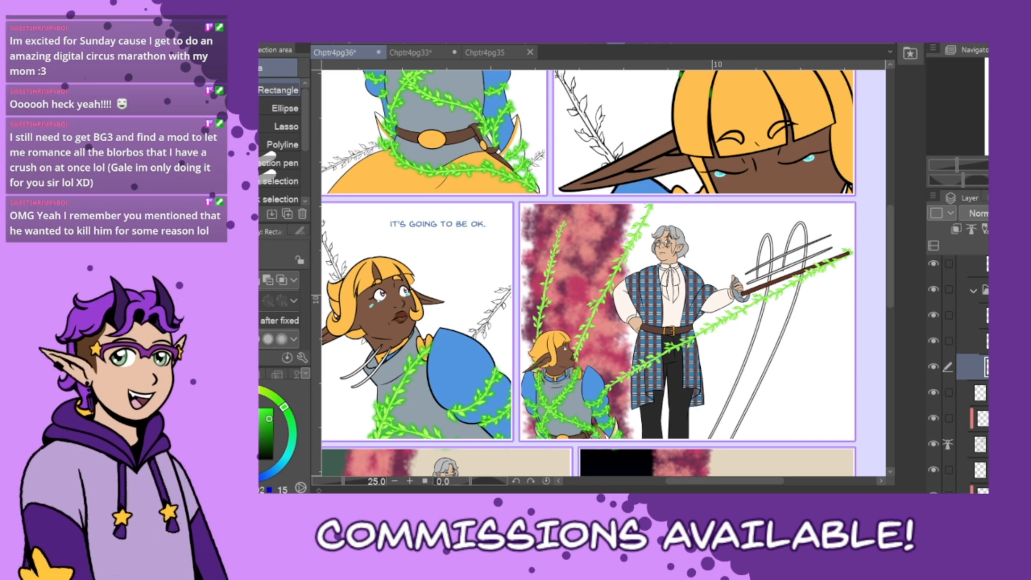
ctrl+click(988, 341)
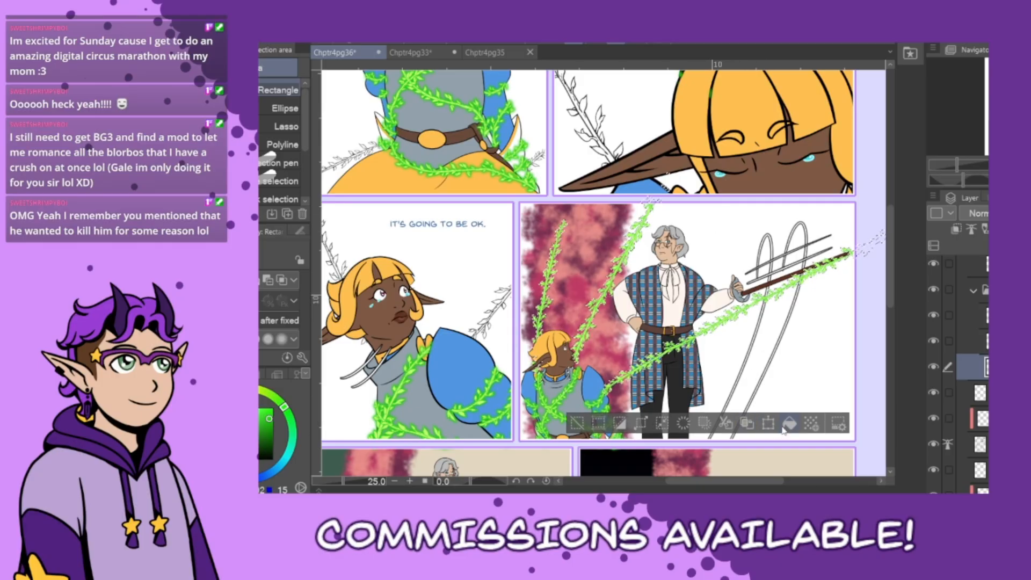
click(577, 423)
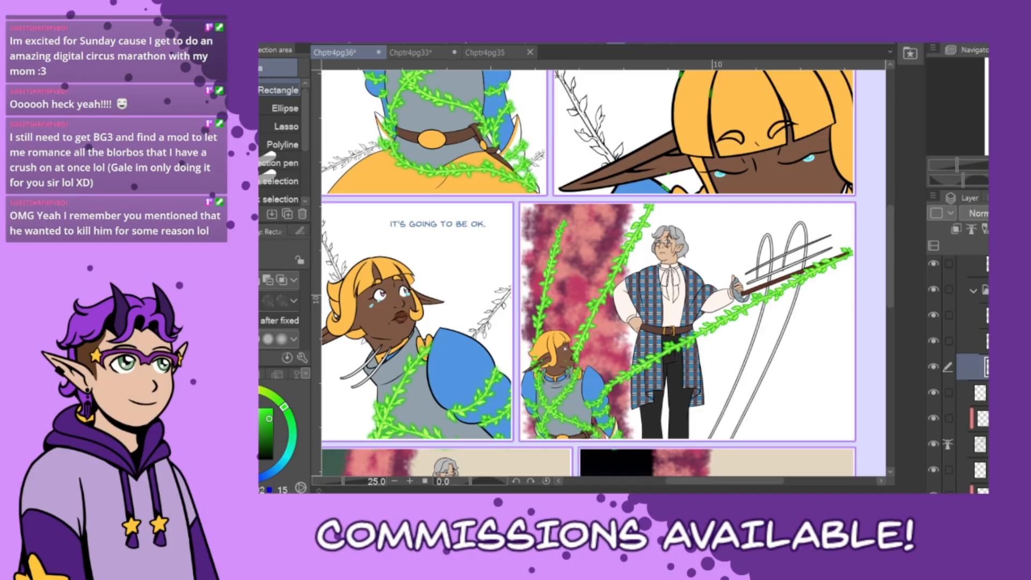
click(576, 73)
- Select the characters' full silhouettes by combining the contents of their lineart and flat colour layers
ctrl+click(981, 450)
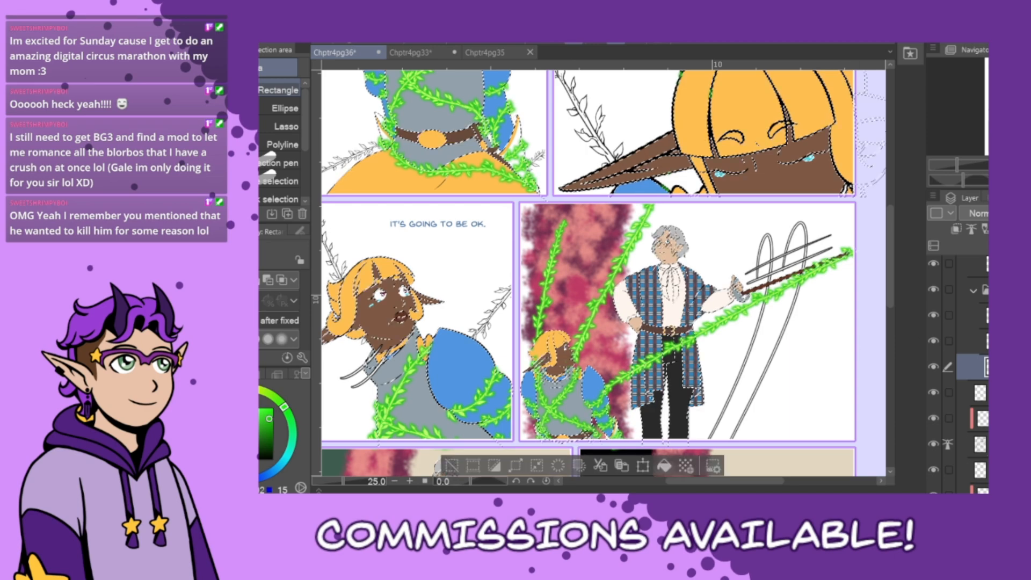
scroll(982, 399, down, 3)
ctrl+shift+click(981, 396)
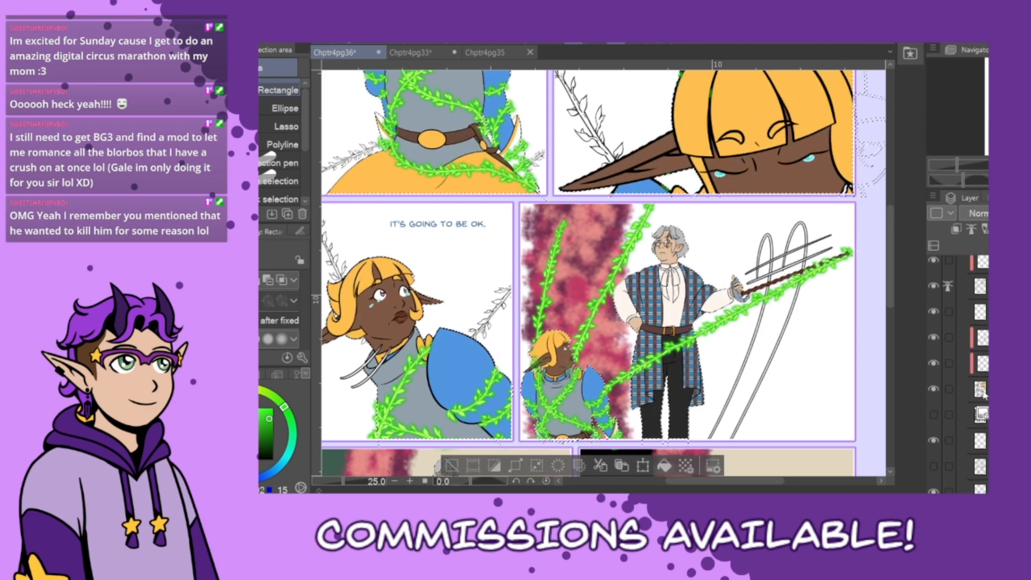
scroll(986, 396, up, 2)
scroll(972, 344, up, 2)
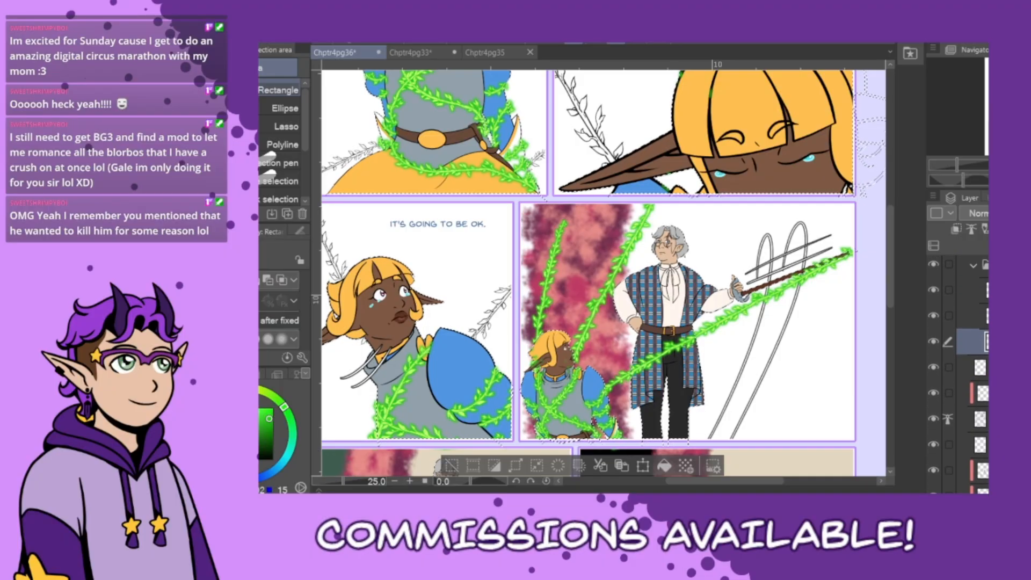
- Clean the green glow off the seated character's face within the silhouette selection and undo the stray green stroke
scroll(556, 426, up, 3)
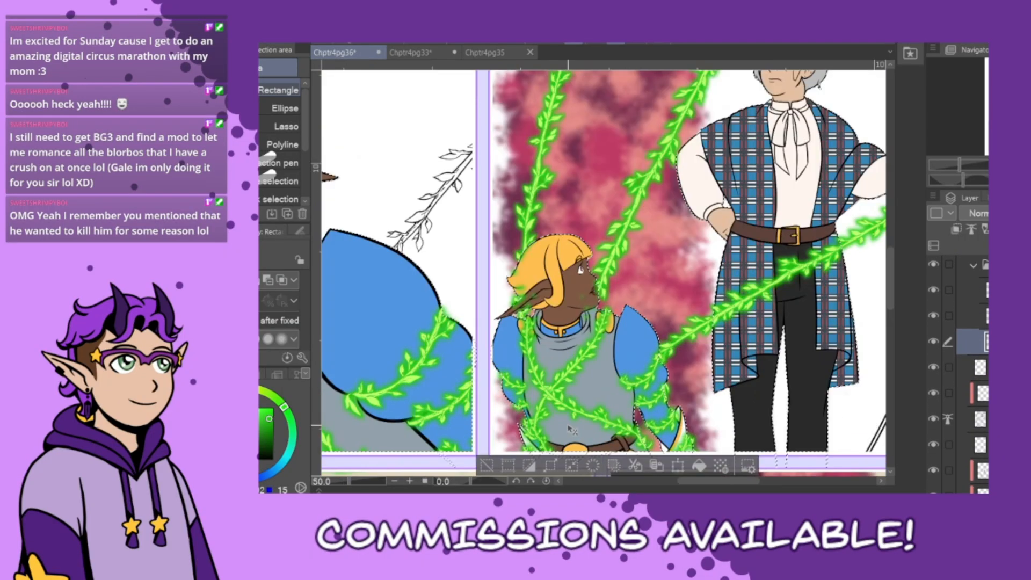
key(p)
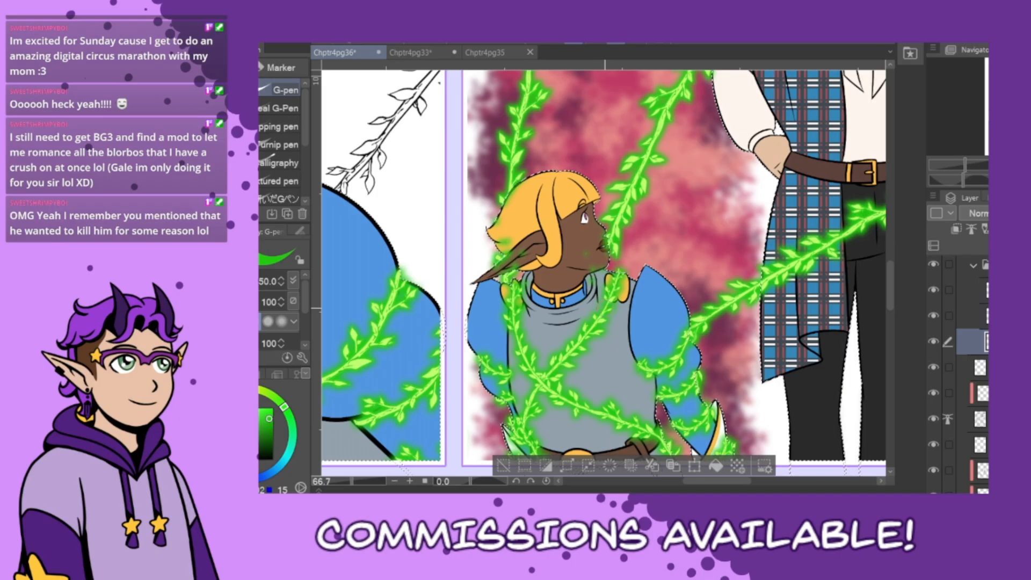
drag(584, 244, 589, 278)
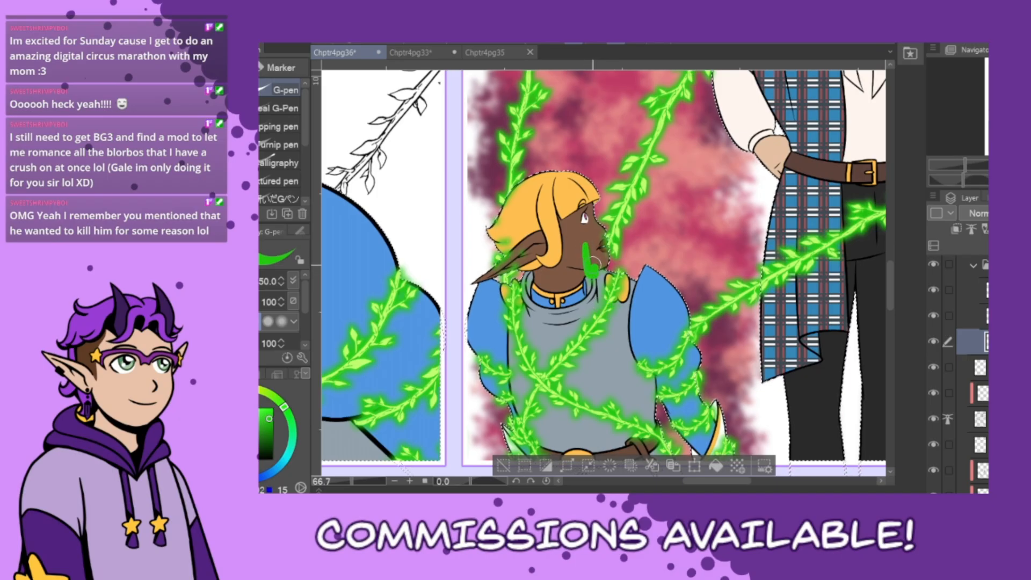
key(ctrl+z)
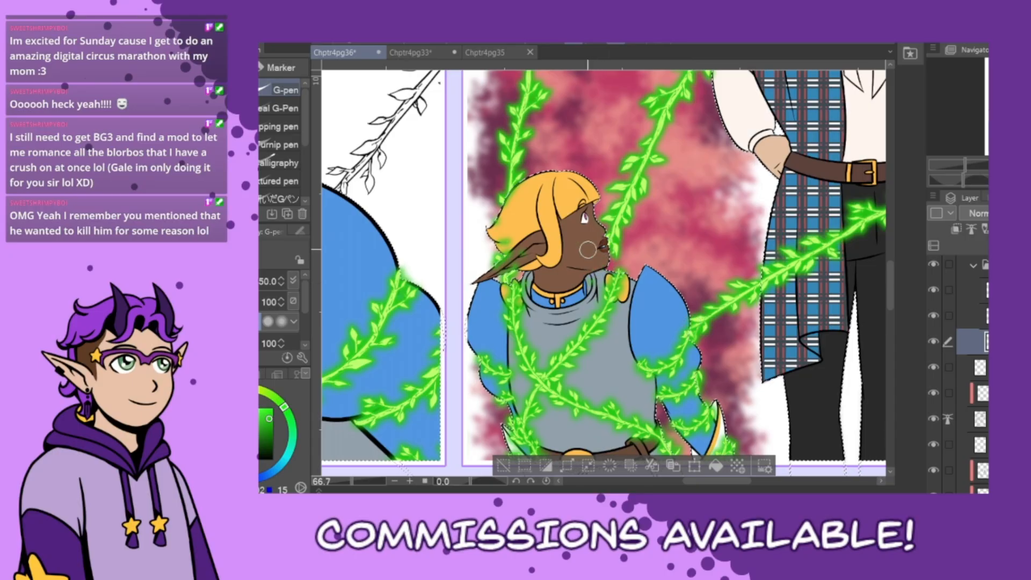
- Clear the remaining green glow from the seated character's ear on the vine layers and deselect the character silhouettes
shift+click(978, 290)
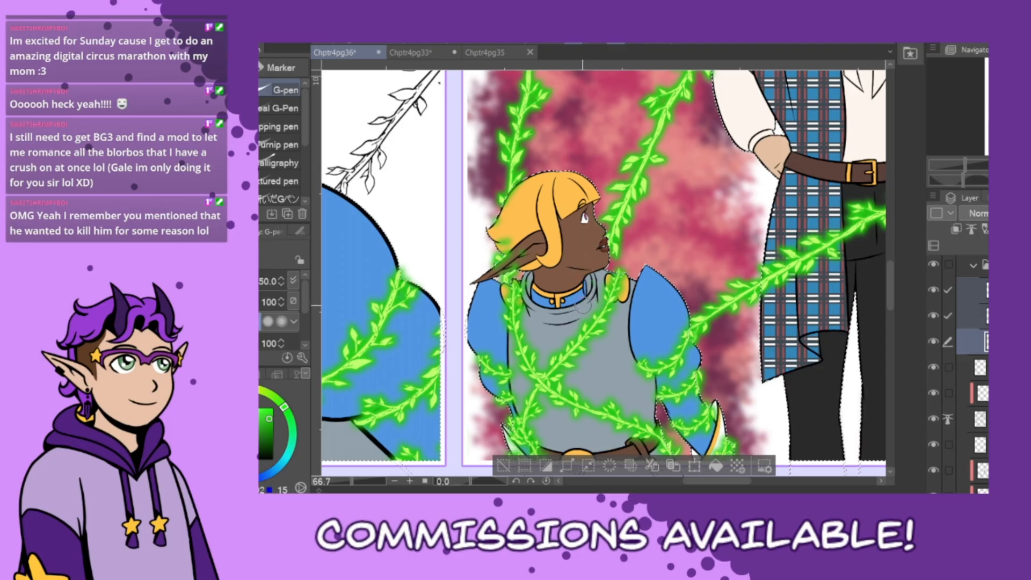
click(978, 290)
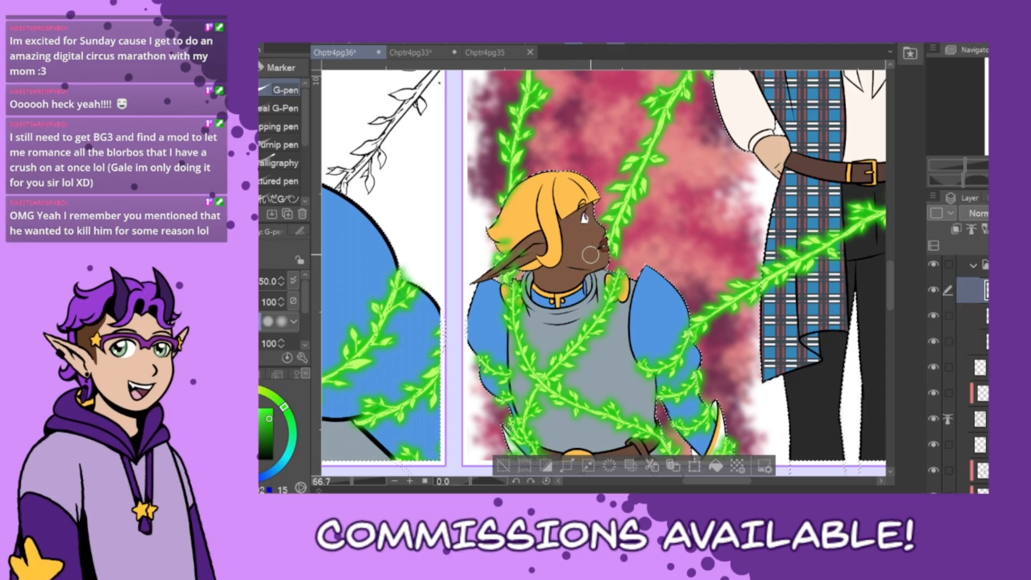
click(978, 265)
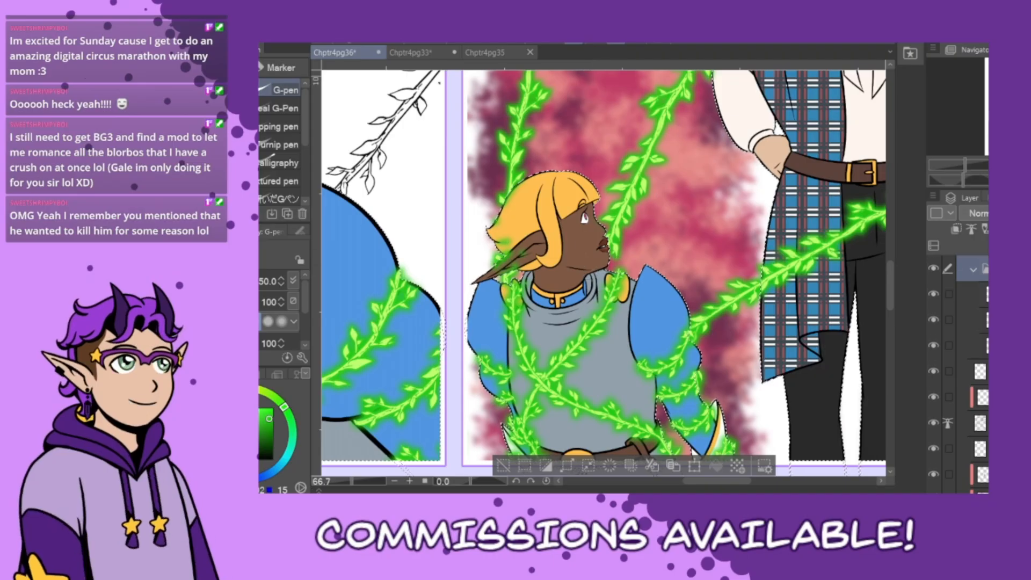
click(978, 294)
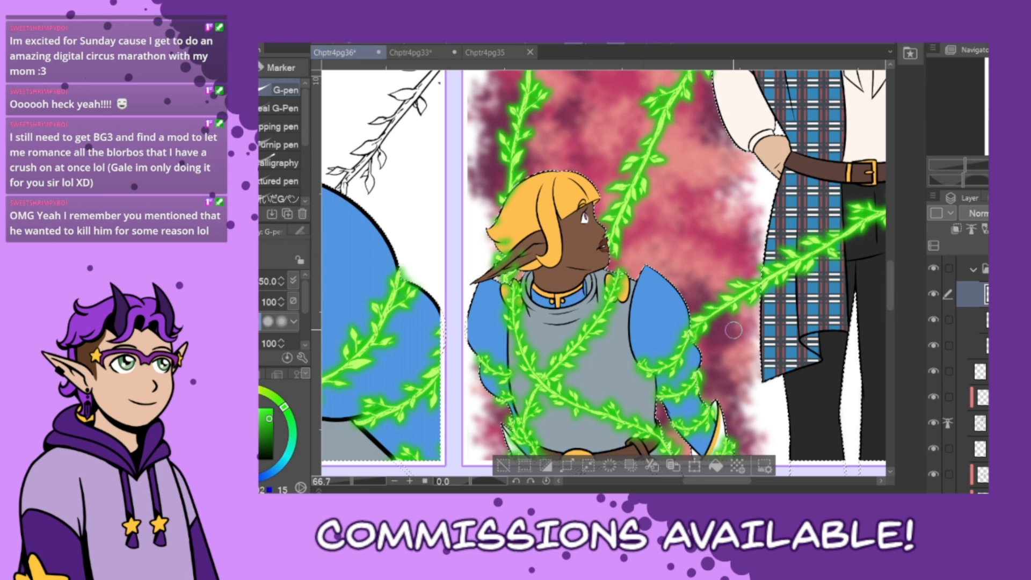
click(978, 320)
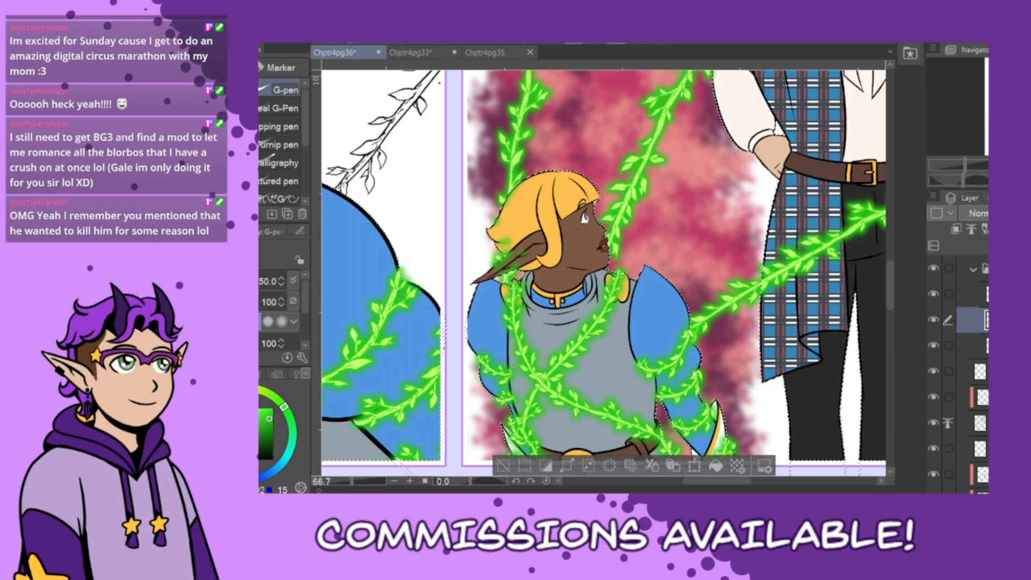
click(973, 345)
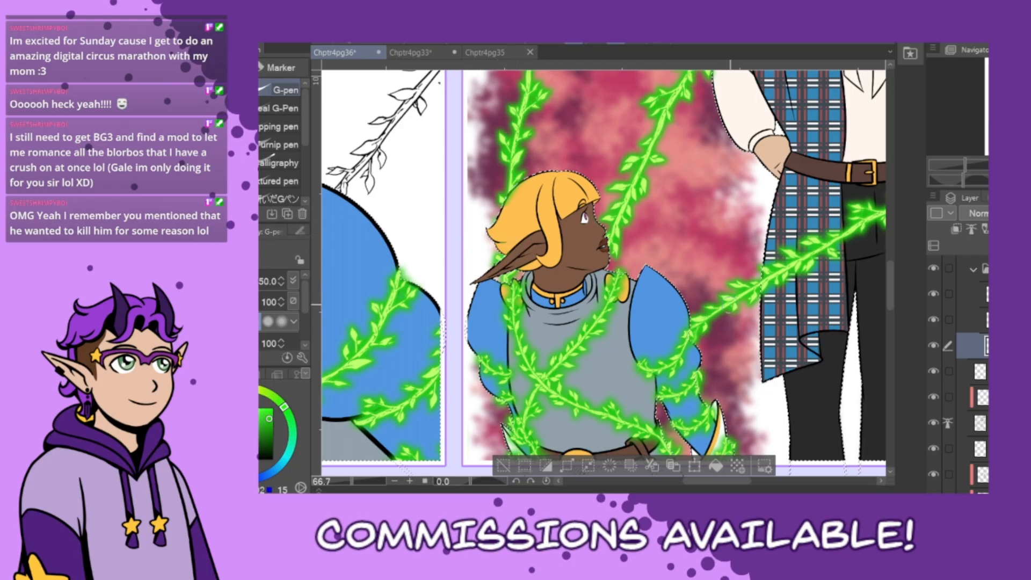
click(977, 320)
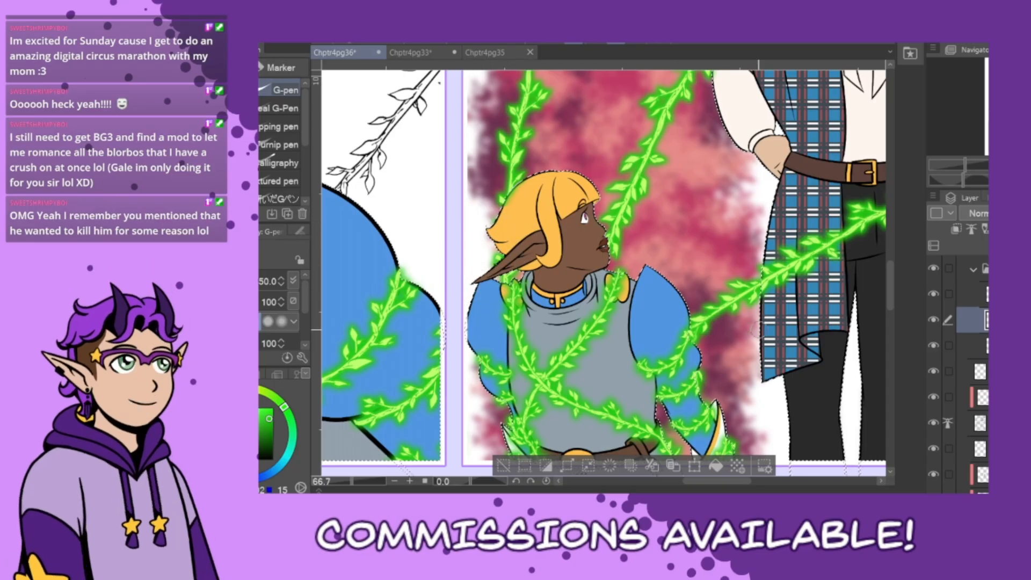
click(976, 294)
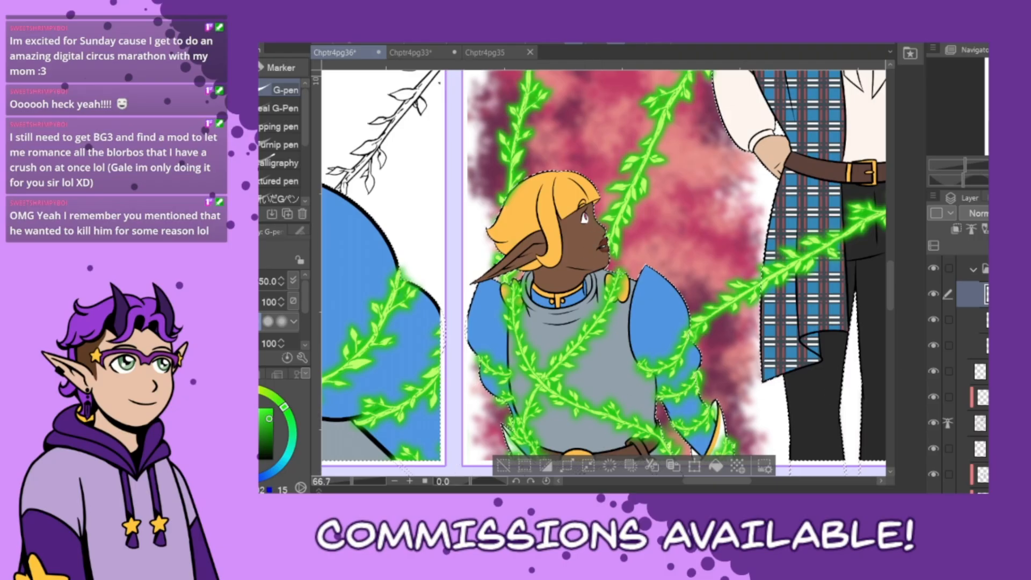
click(975, 320)
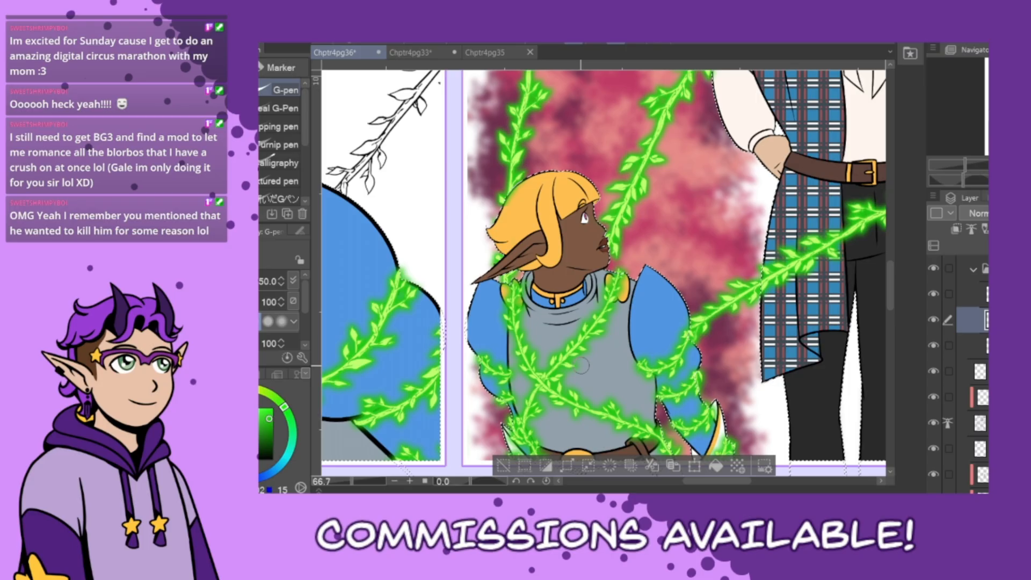
click(975, 345)
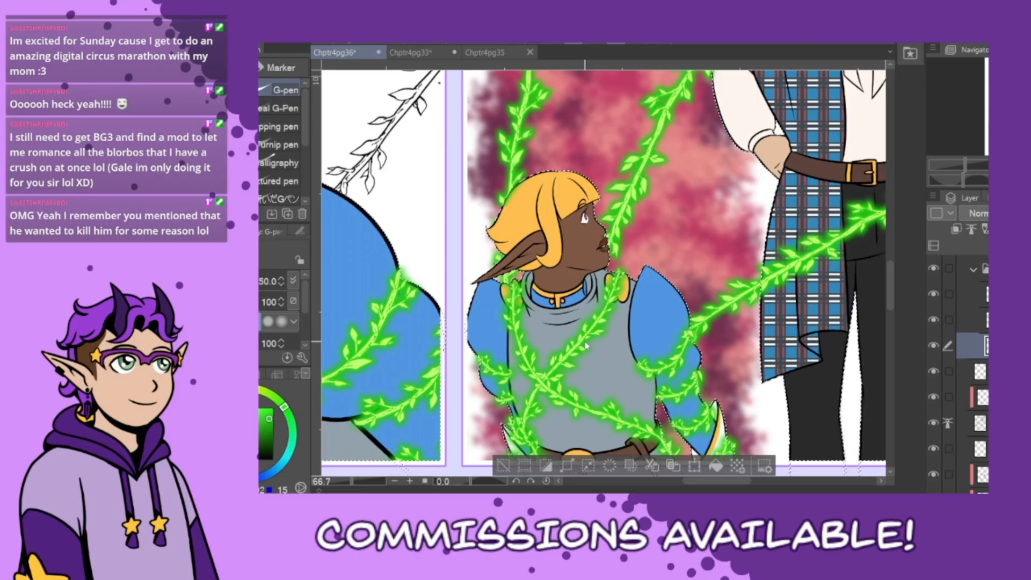
key(ctrl+0)
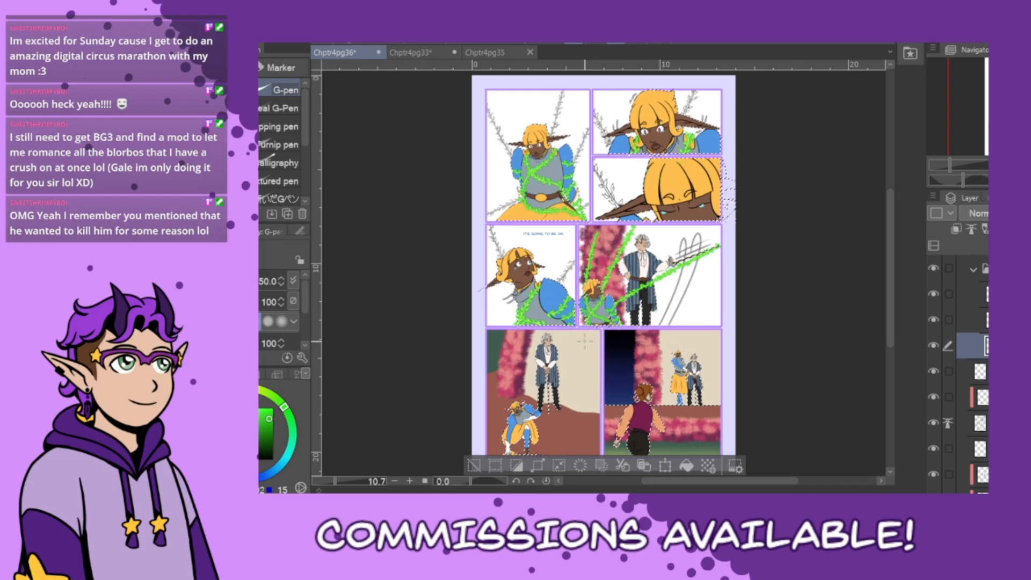
click(478, 464)
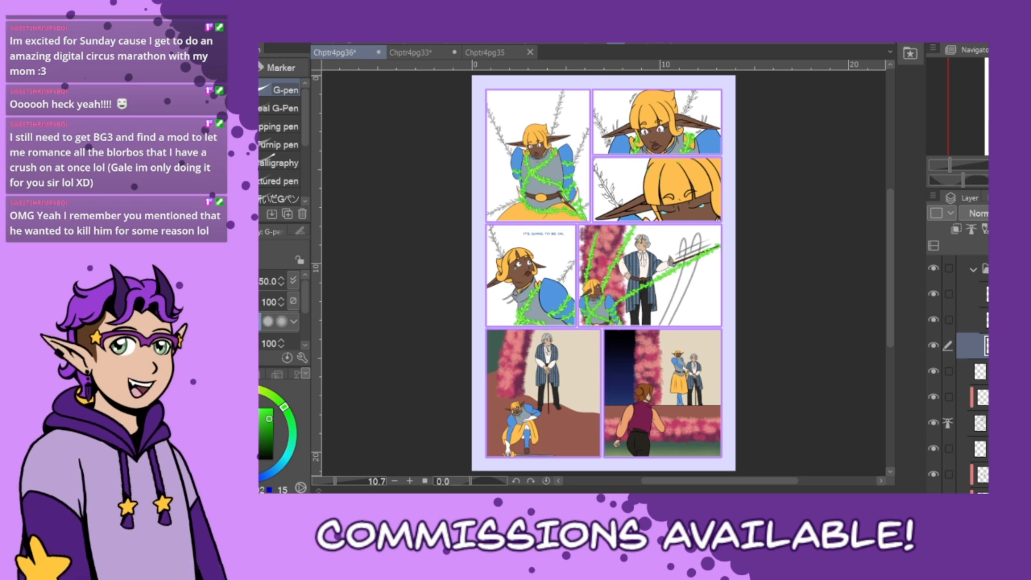
- Recolour the background vines' fill layer with the alternate green across the upper panels and clear the selection
scroll(966, 376, down, 1)
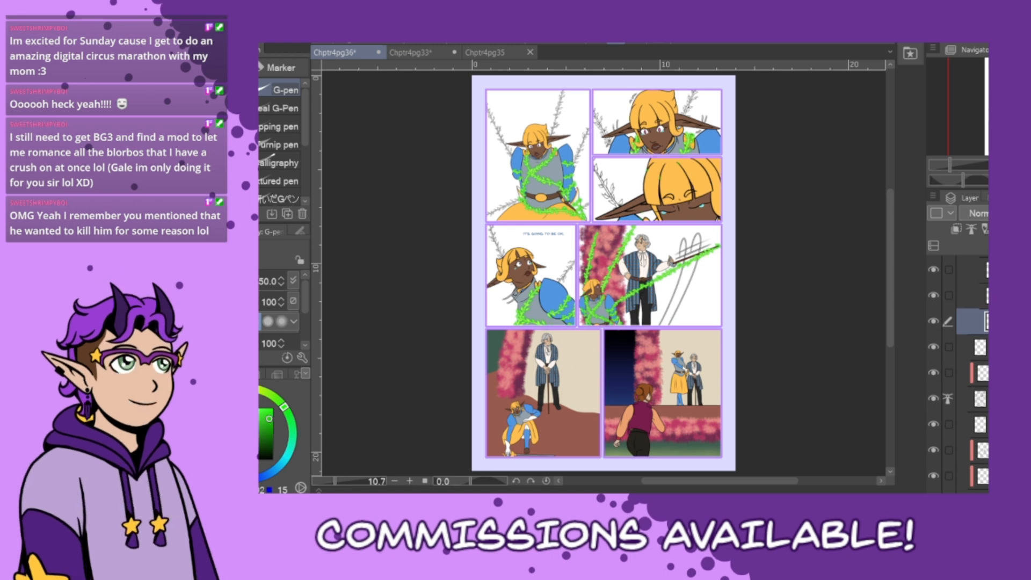
scroll(967, 376, down, 6)
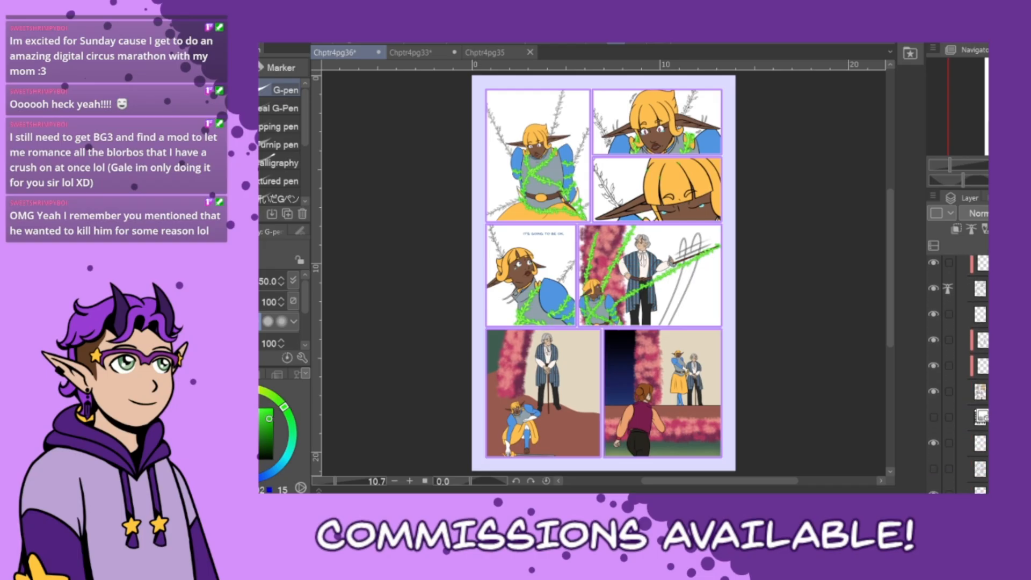
scroll(967, 376, up, 6)
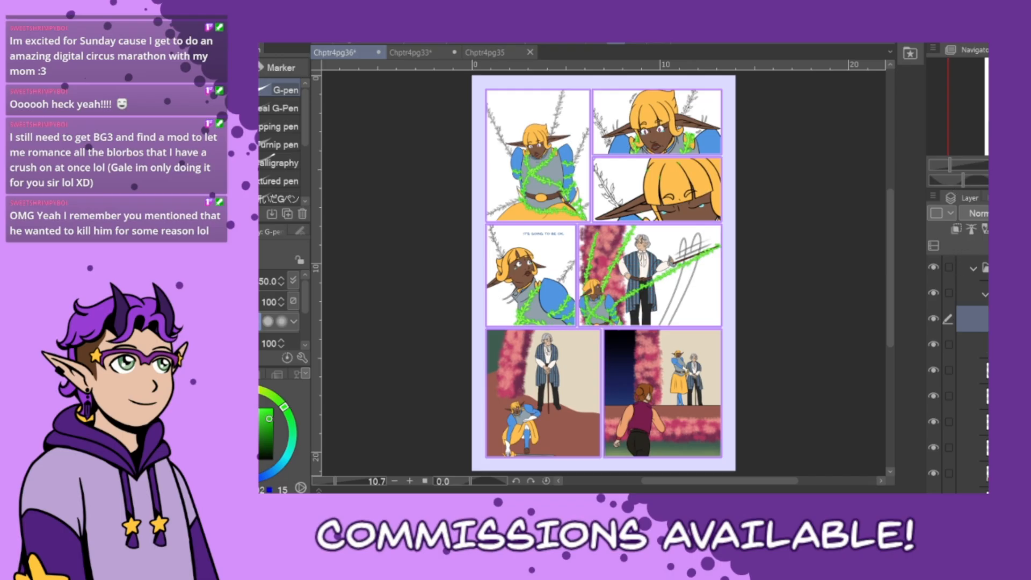
click(972, 344)
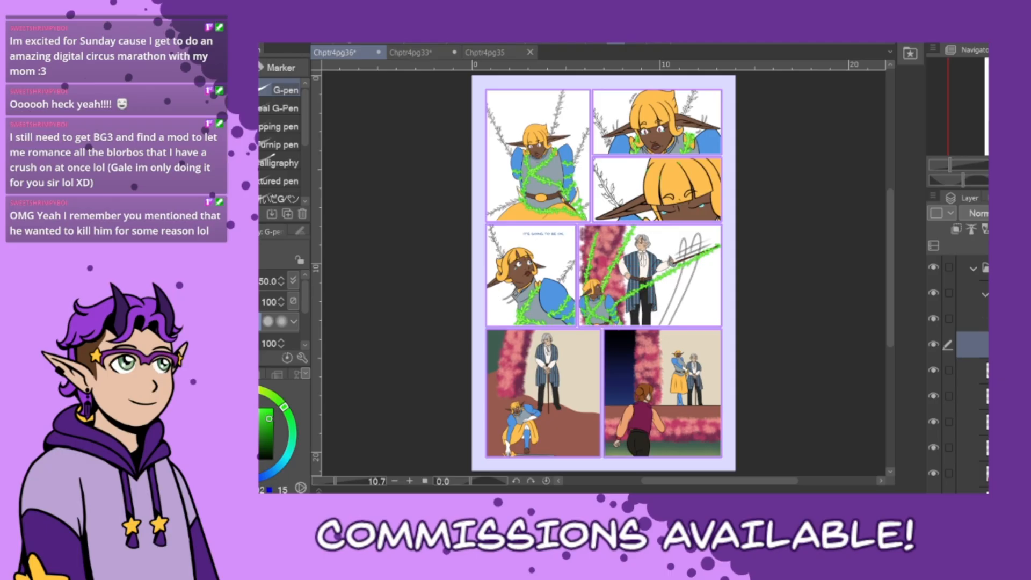
key(x)
key(m)
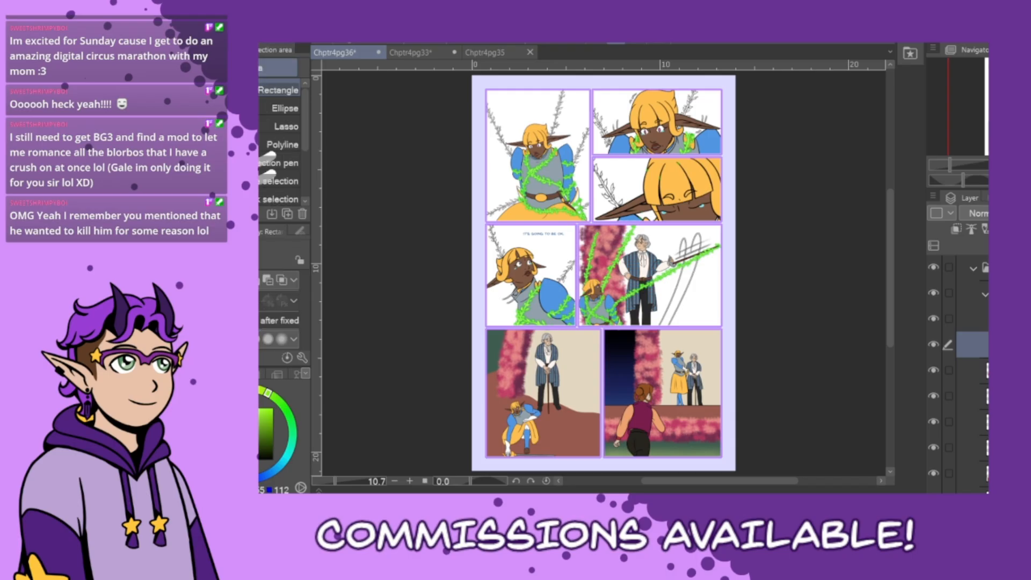
scroll(445, 91, up, 1)
drag(453, 92, 794, 418)
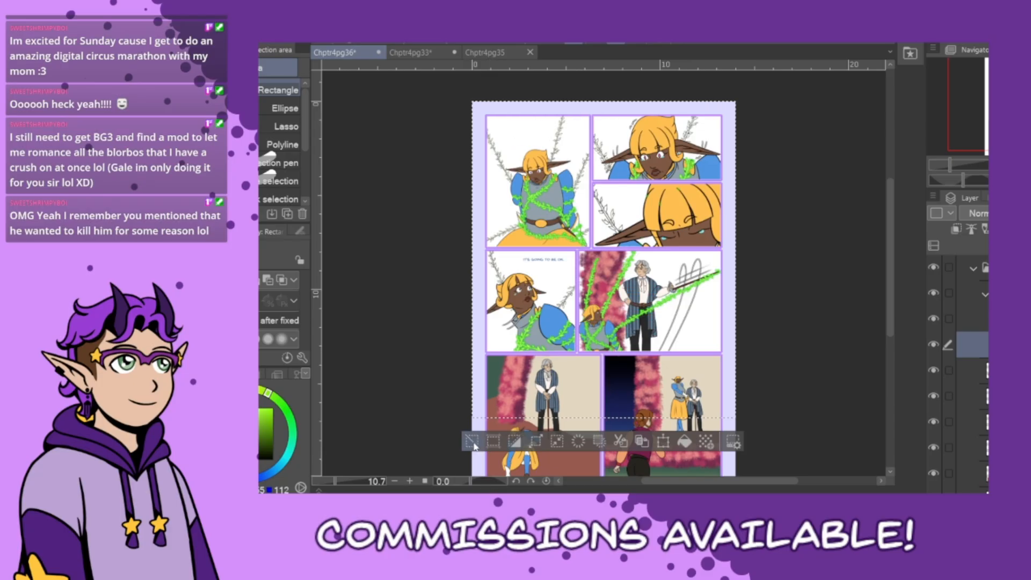
click(472, 442)
- Recolour the background vines' lineart layer green across the upper panels and deselect the vine shapes
click(973, 319)
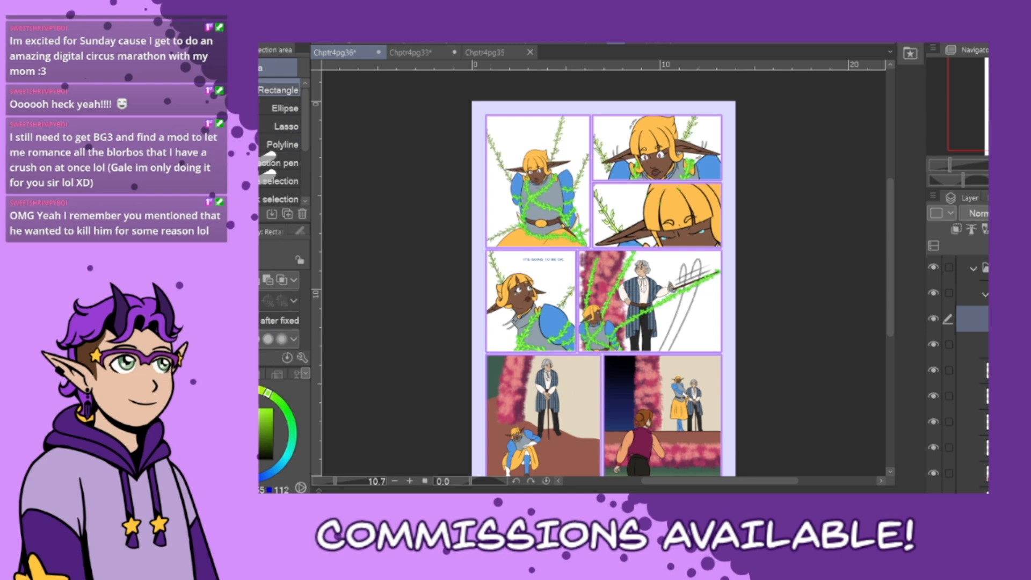
drag(460, 89, 798, 408)
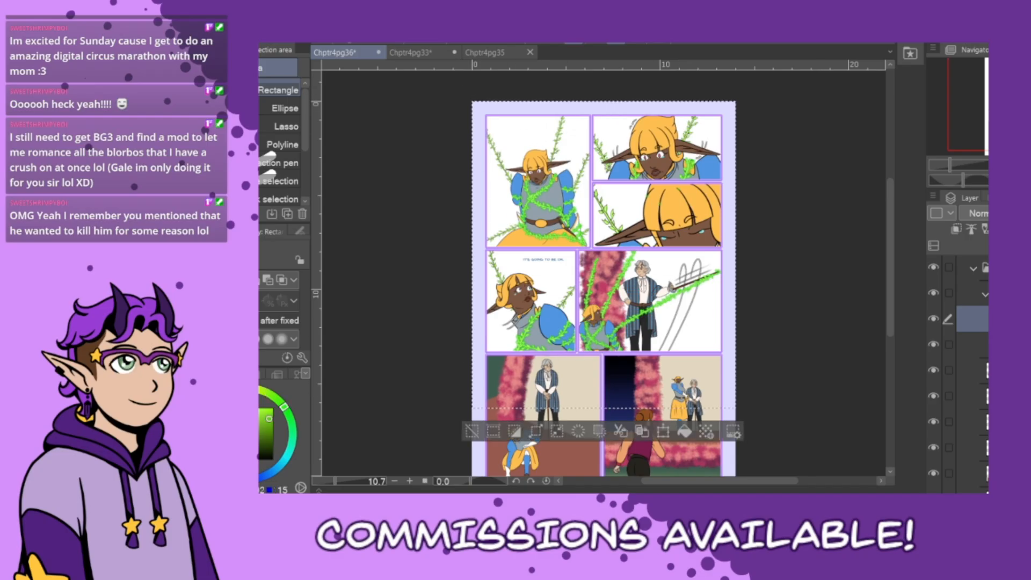
click(471, 431)
ctrl+click(993, 319)
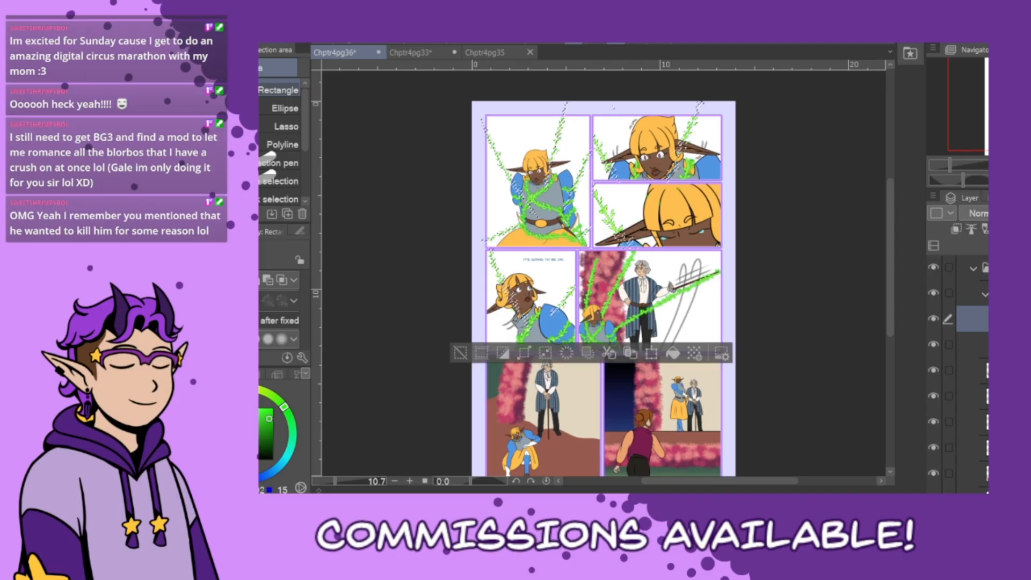
click(460, 352)
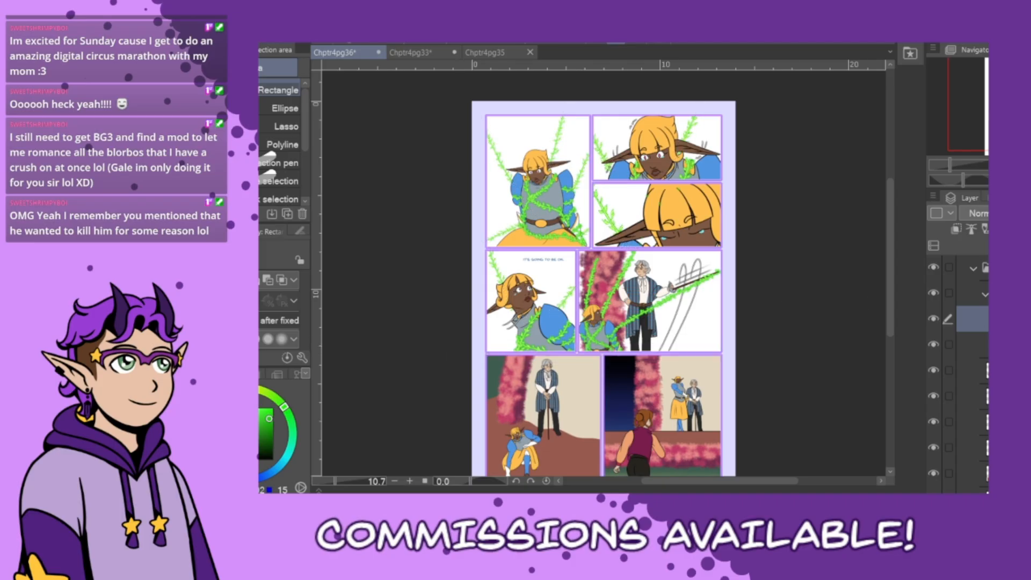
- Add a layer beneath the background vines' fill, colour the widened vine selection on it as green glow, and apply a filter to it
click(986, 345)
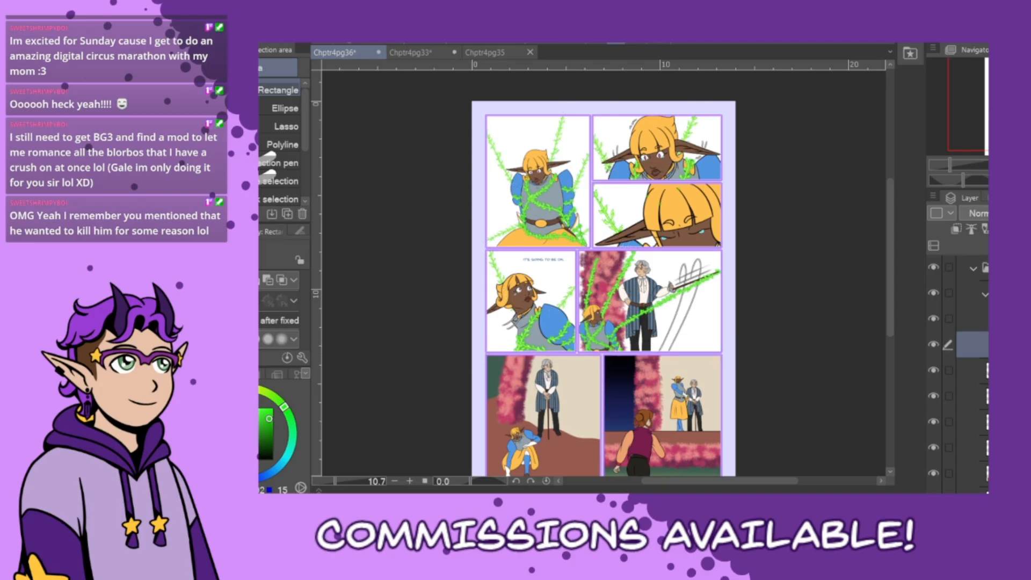
click(987, 371)
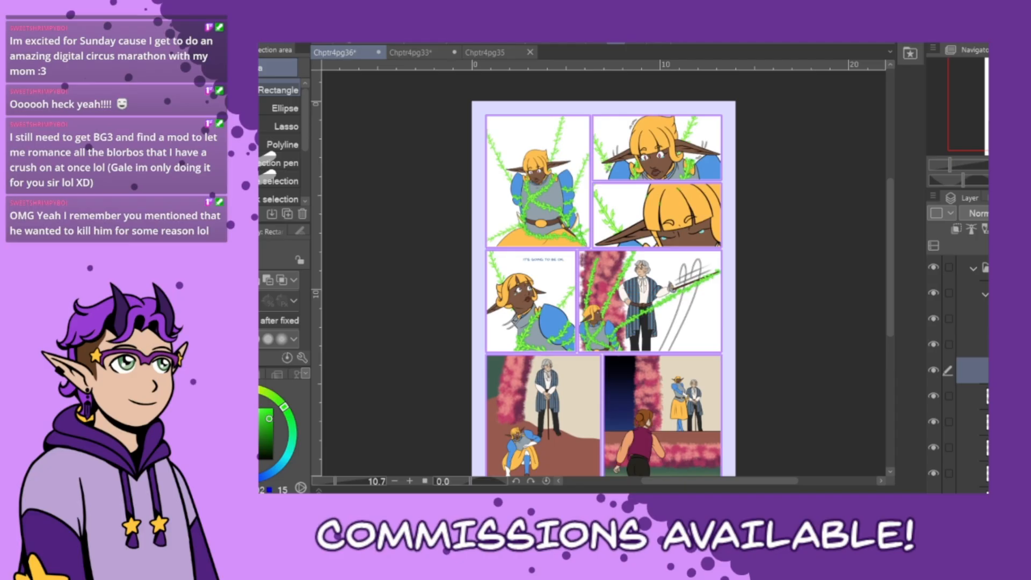
ctrl+click(993, 371)
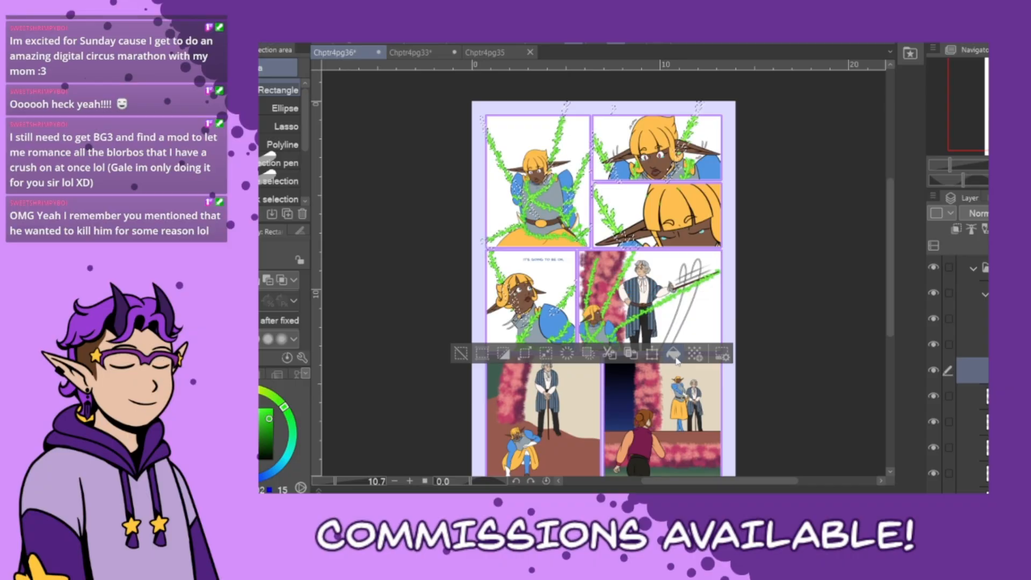
click(461, 353)
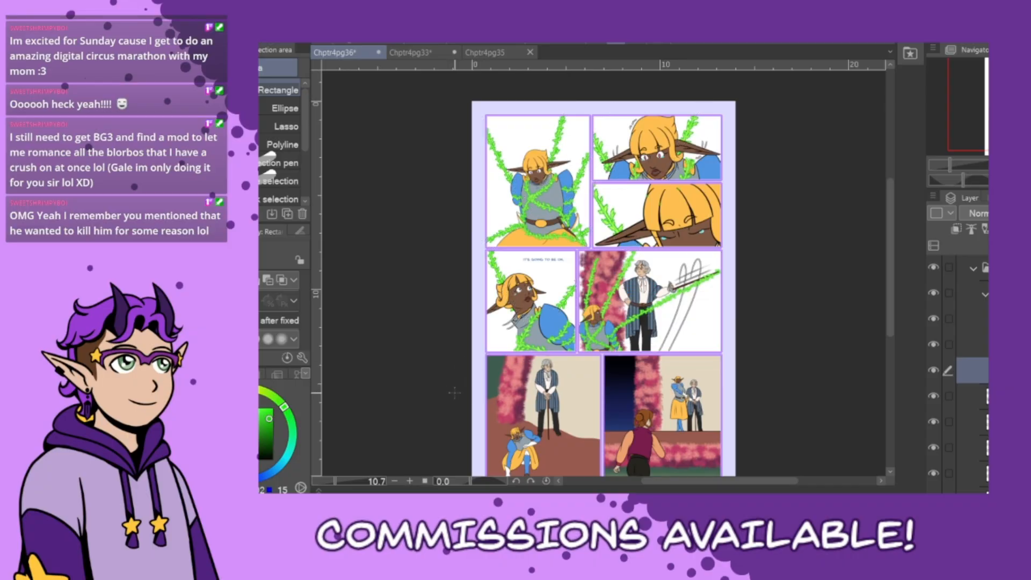
click(549, 75)
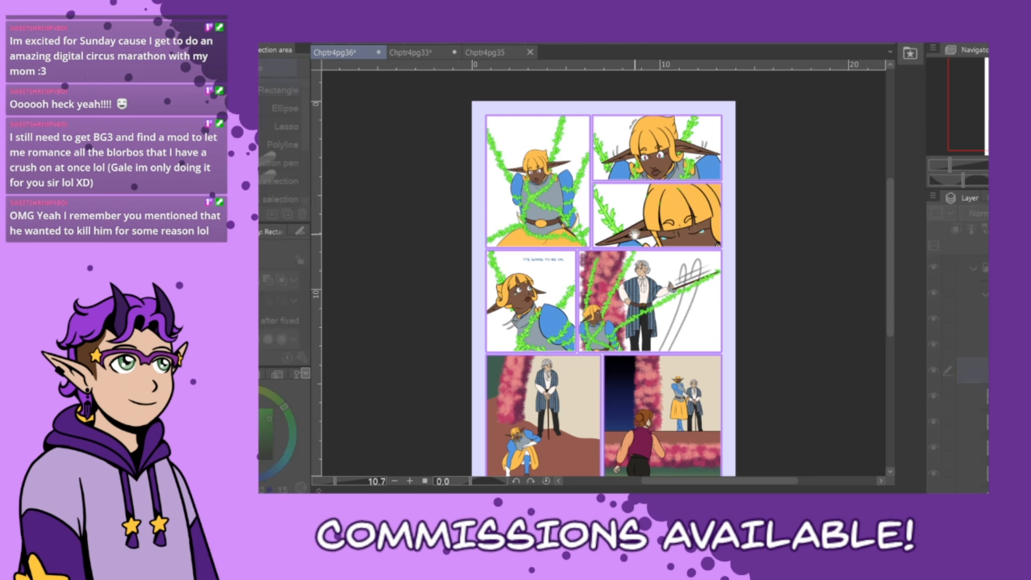
click(819, 138)
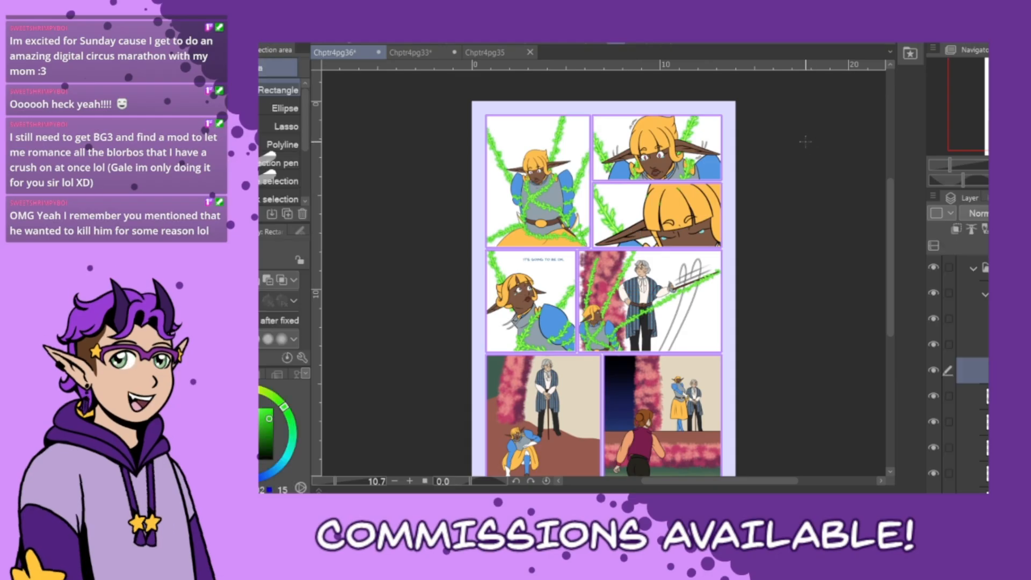
- Apply the filter used on the glow to the background vines' lineart and fill layers, and collapse their layer folder
click(973, 319)
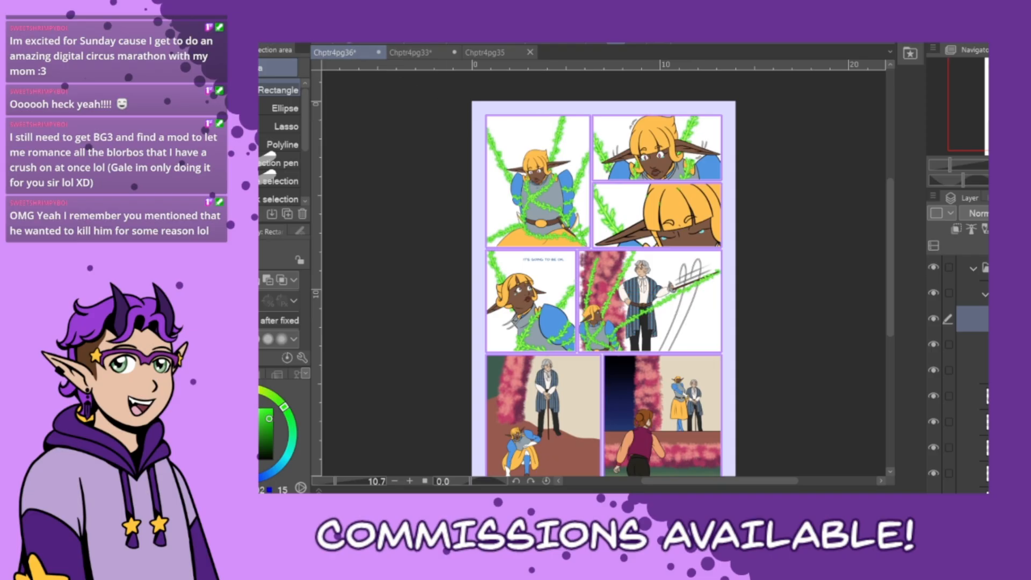
key(space)
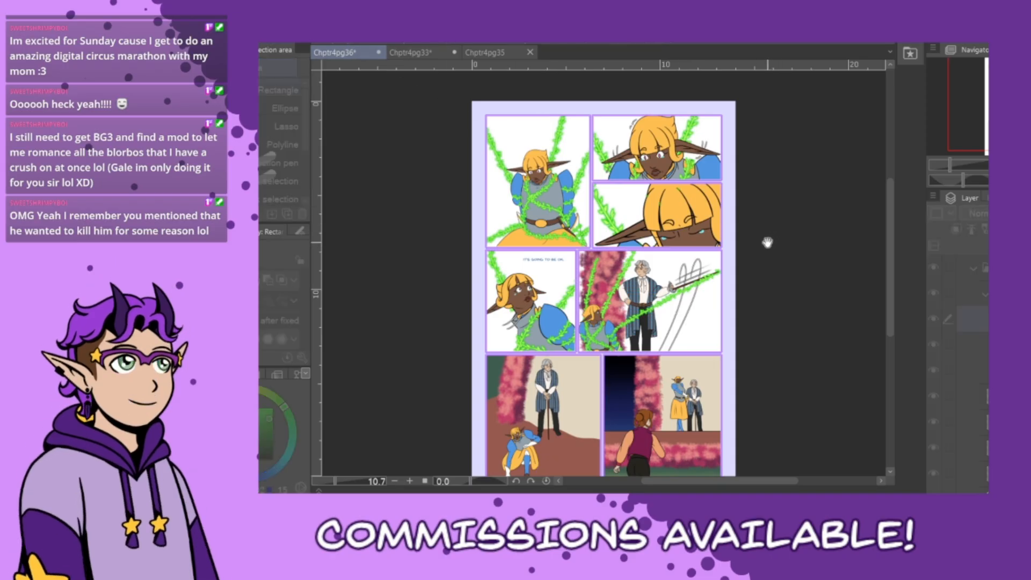
click(830, 133)
click(982, 344)
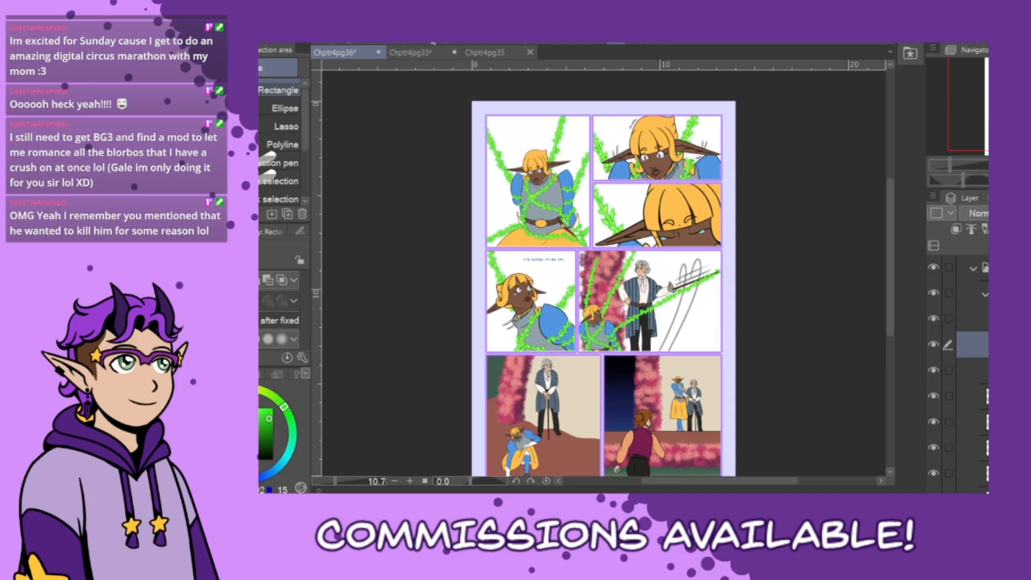
key(space)
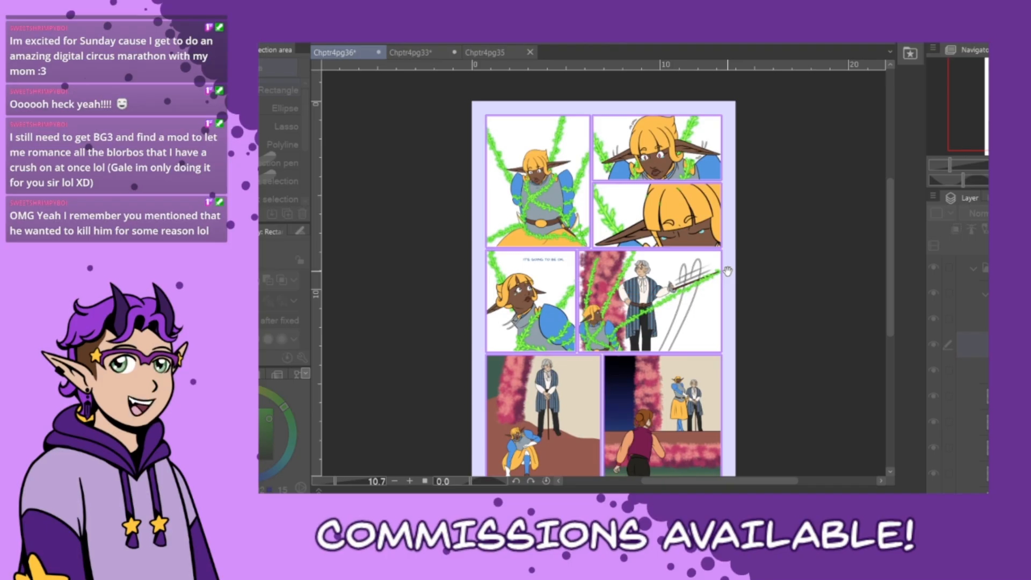
click(842, 138)
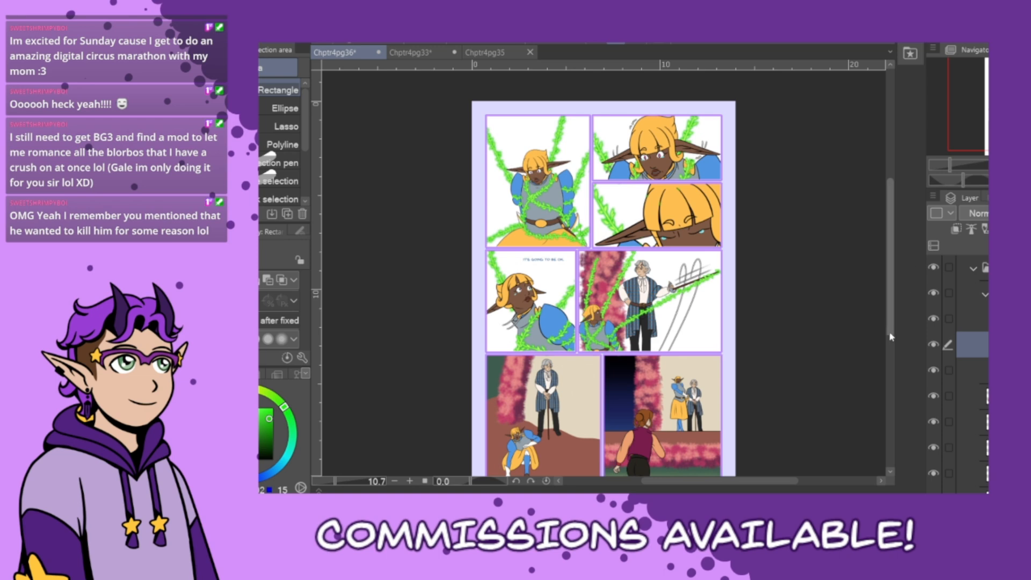
mouse_move(891, 329)
mouse_down()
mouse_move(891, 350)
mouse_move(901, 326)
mouse_up()
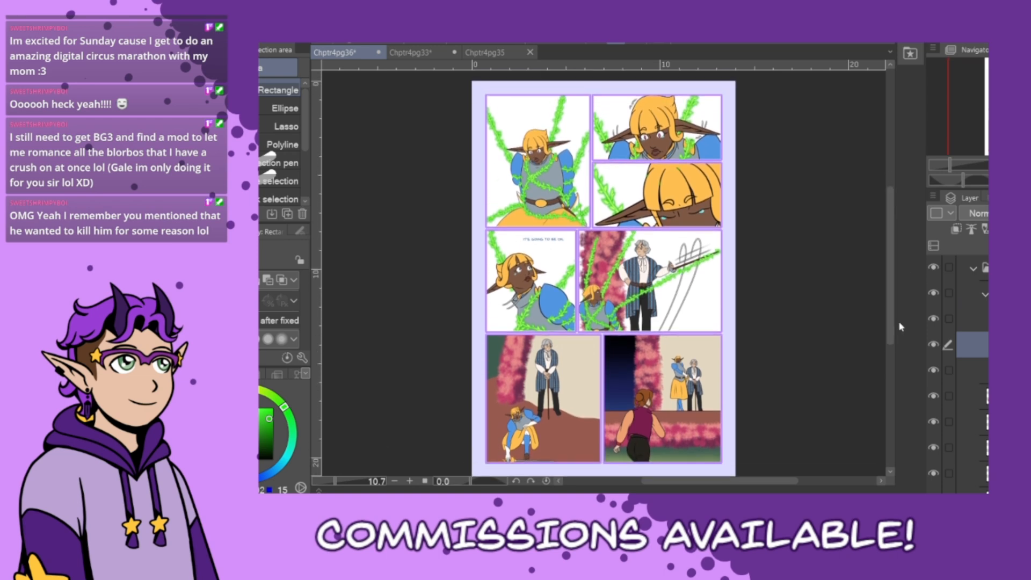
click(983, 296)
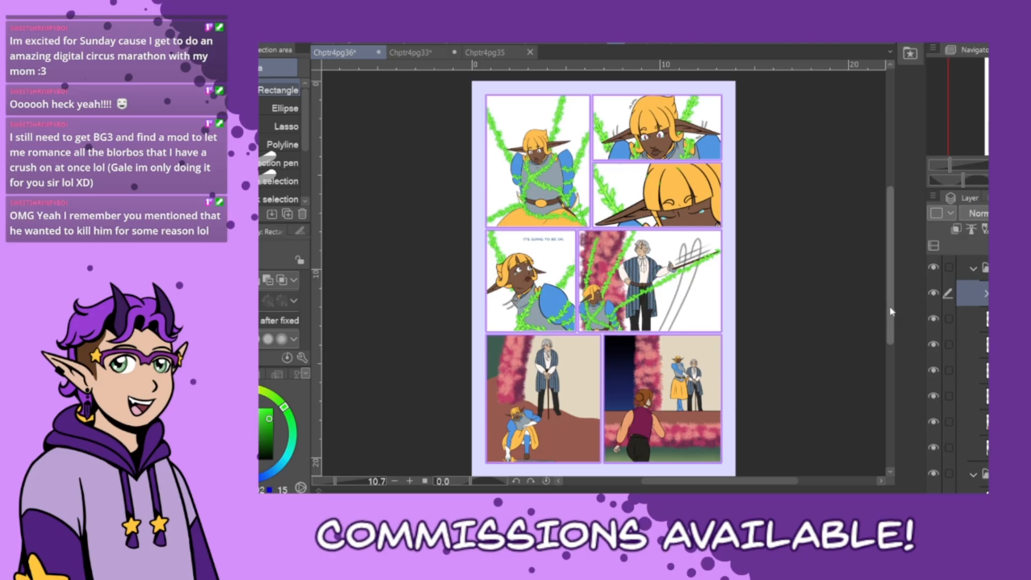
- Select the foliage layer for the middle row and equip the Leaf brush in dark maroon
scroll(890, 312, down, 2)
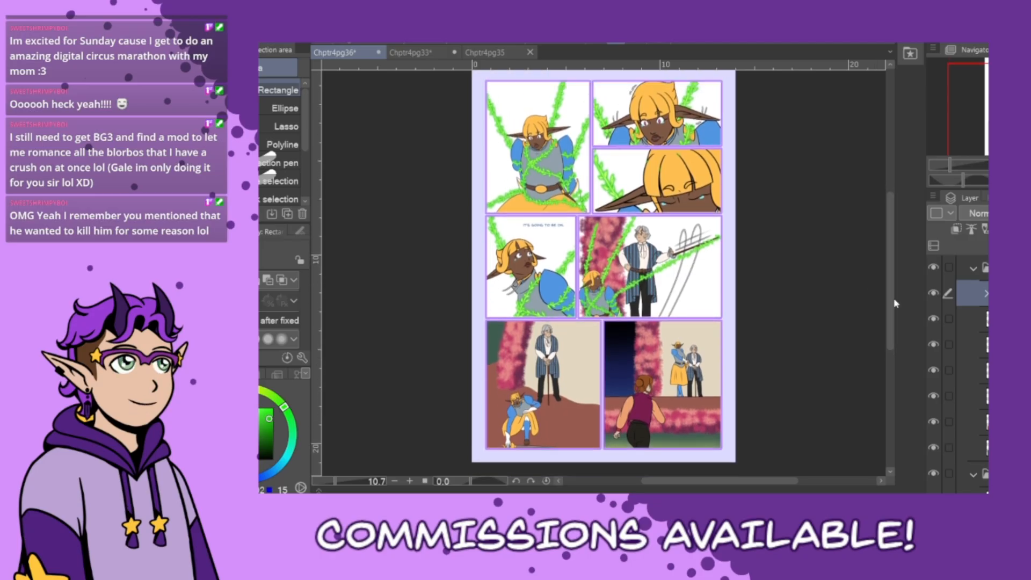
click(986, 422)
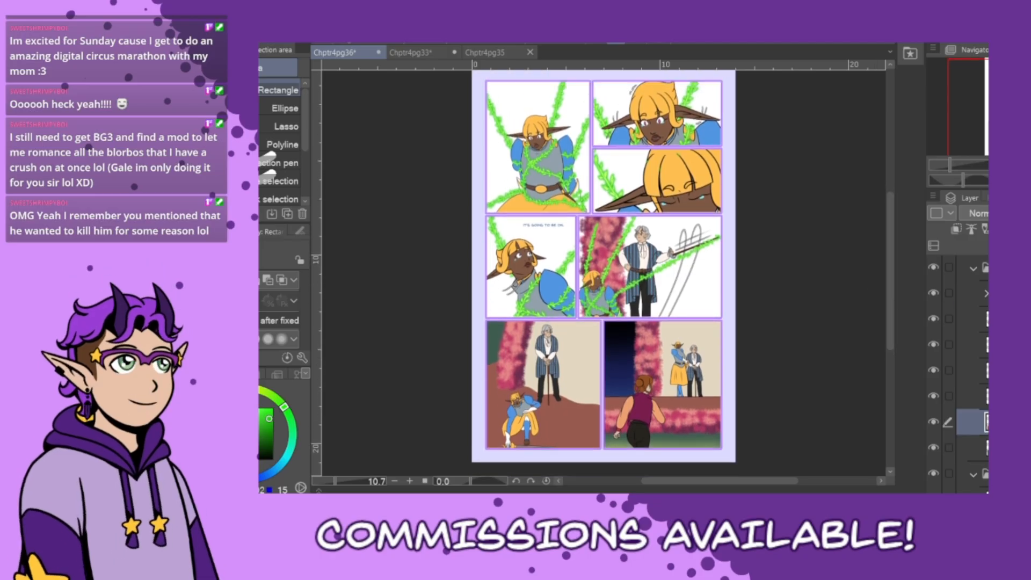
click(986, 319)
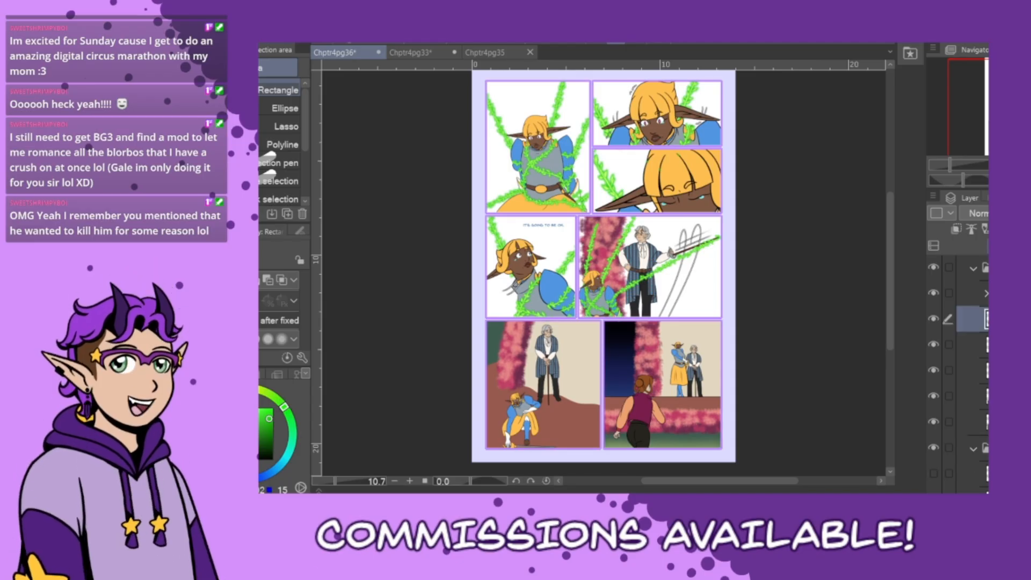
click(260, 374)
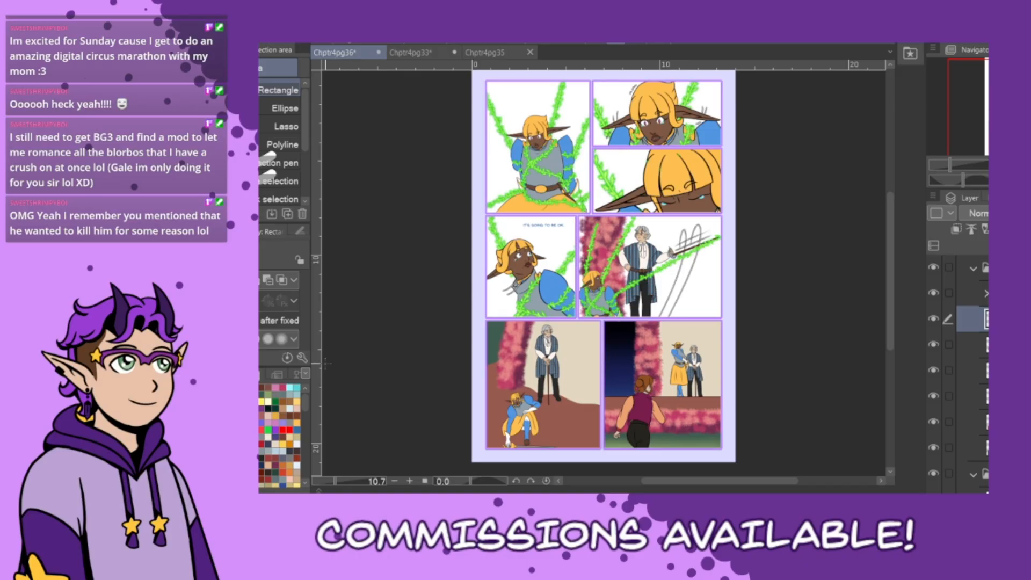
key(ctrl+plus)
key(ctrl+plus)
key(ctrl+plus)
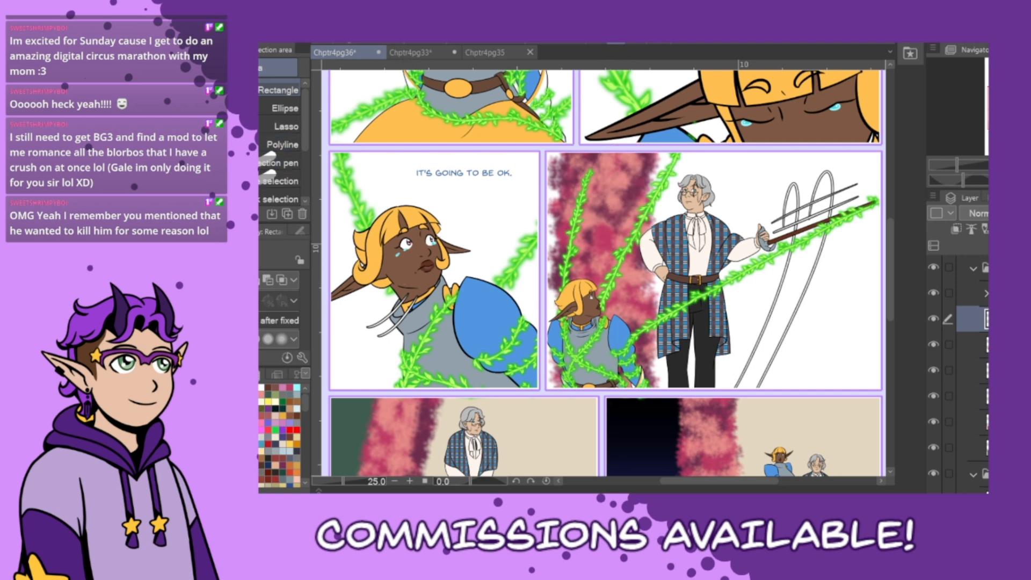
click(252, 145)
drag(303, 155, 307, 196)
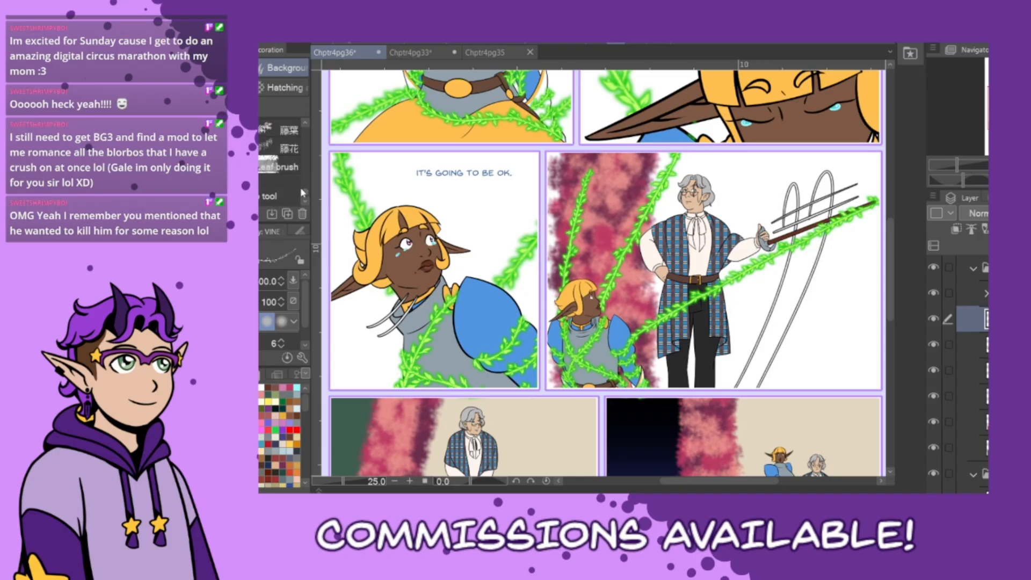
click(282, 166)
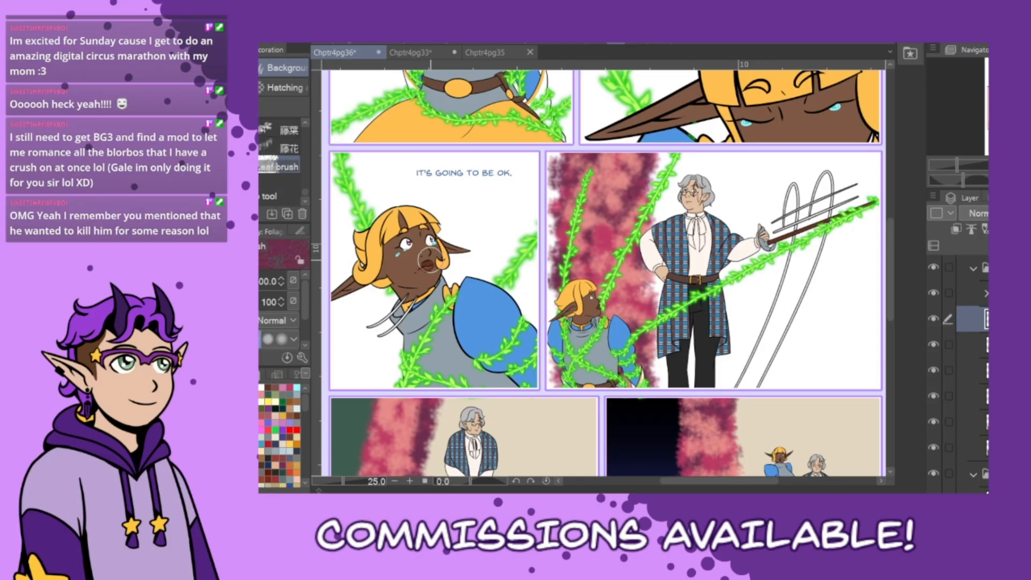
mouse_move(414, 306)
mouse_down()
mouse_move(421, 229)
mouse_move(396, 352)
mouse_move(474, 147)
mouse_move(416, 352)
mouse_move(478, 165)
mouse_move(446, 207)
mouse_move(382, 385)
mouse_move(400, 251)
mouse_move(461, 160)
mouse_move(432, 375)
mouse_move(469, 197)
mouse_move(417, 192)
mouse_move(434, 170)
mouse_move(418, 419)
mouse_move(425, 162)
mouse_move(436, 388)
mouse_move(481, 133)
mouse_move(446, 320)
mouse_move(473, 386)
mouse_up()
key(ctrl+z)
key(ctrl+z)
key(ctrl+z)
- Paint a dark maroon foliage column behind the elf in the "It's going to be ok." panel and cover it with crimson sampled from the neighbouring panel
mouse_move(420, 131)
mouse_down()
mouse_move(408, 242)
mouse_move(483, 187)
mouse_move(456, 161)
mouse_move(365, 446)
mouse_move(454, 207)
mouse_move(478, 198)
mouse_move(478, 185)
mouse_move(374, 391)
mouse_move(372, 317)
mouse_up()
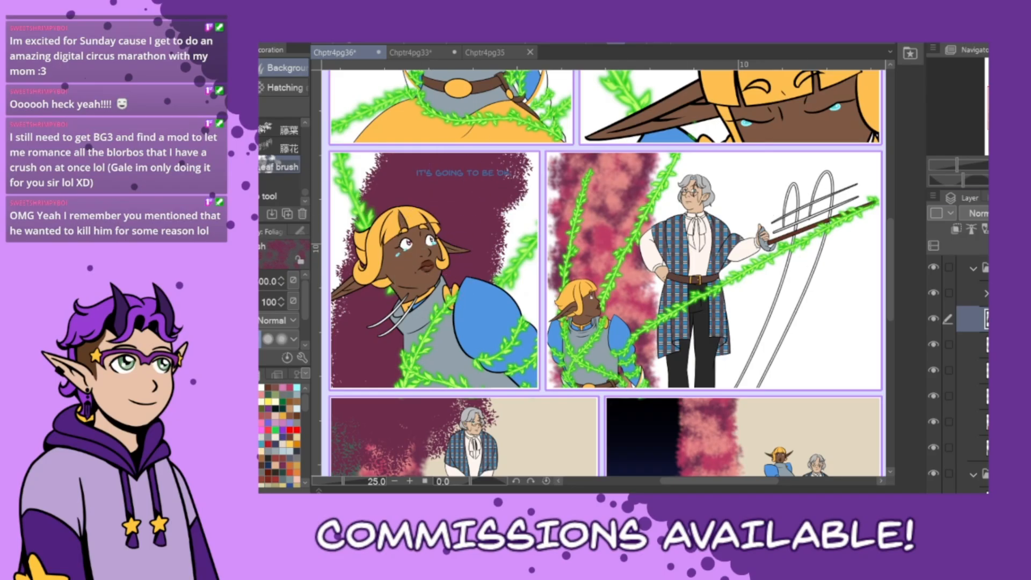
alt+click(604, 237)
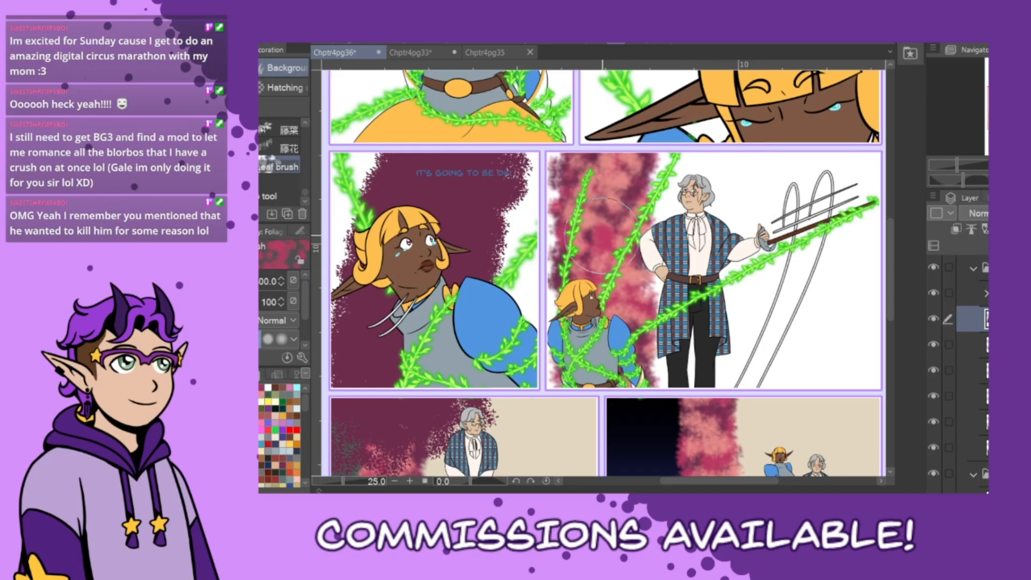
mouse_move(448, 162)
mouse_down()
mouse_move(359, 407)
mouse_move(426, 235)
mouse_move(492, 181)
mouse_move(466, 435)
mouse_move(464, 186)
mouse_move(405, 161)
mouse_move(412, 185)
mouse_move(402, 156)
mouse_move(378, 187)
mouse_move(591, 215)
mouse_move(481, 159)
mouse_move(392, 187)
mouse_move(416, 222)
mouse_move(384, 362)
mouse_move(414, 387)
mouse_move(386, 355)
mouse_move(344, 408)
mouse_up()
- Sample the coral foliage colour, adjust the Leaf brush settings to 73.3, and scatter coral leaves over the crimson column
alt+click(591, 221)
key(ctrl+z)
scroll(308, 308, down, 2)
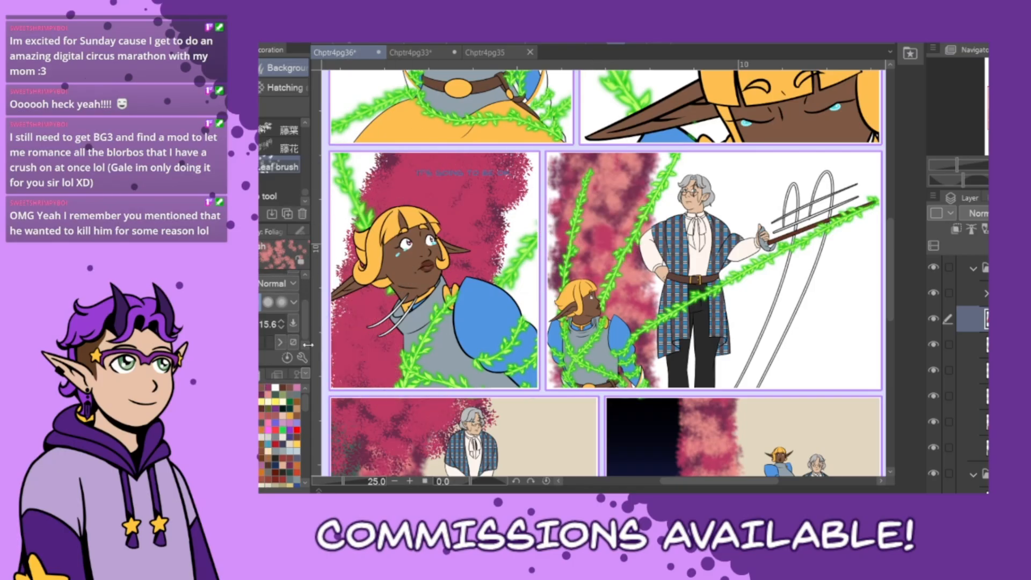
click(282, 322)
click(282, 321)
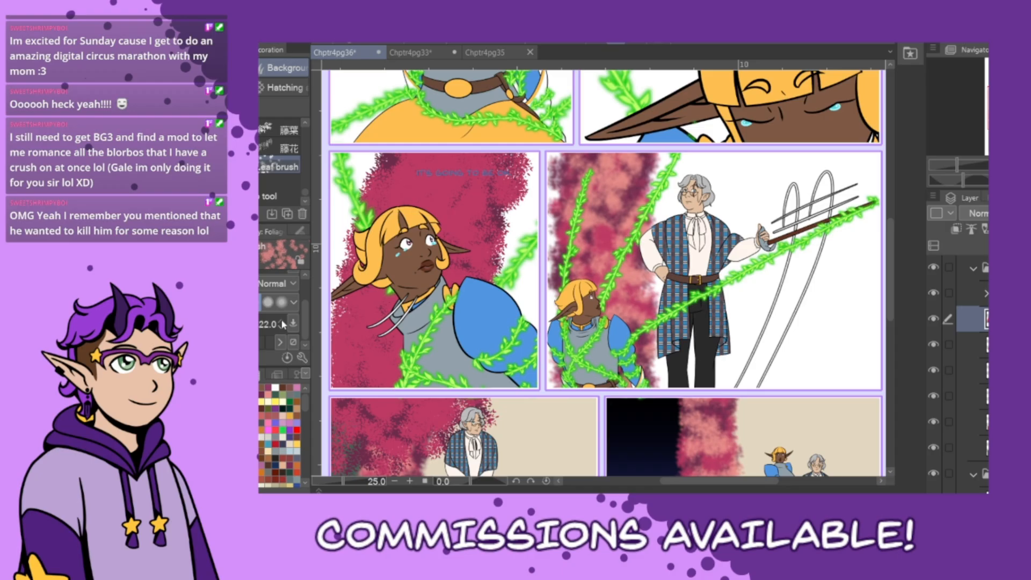
drag(236, 324, 248, 325)
click(253, 342)
click(263, 342)
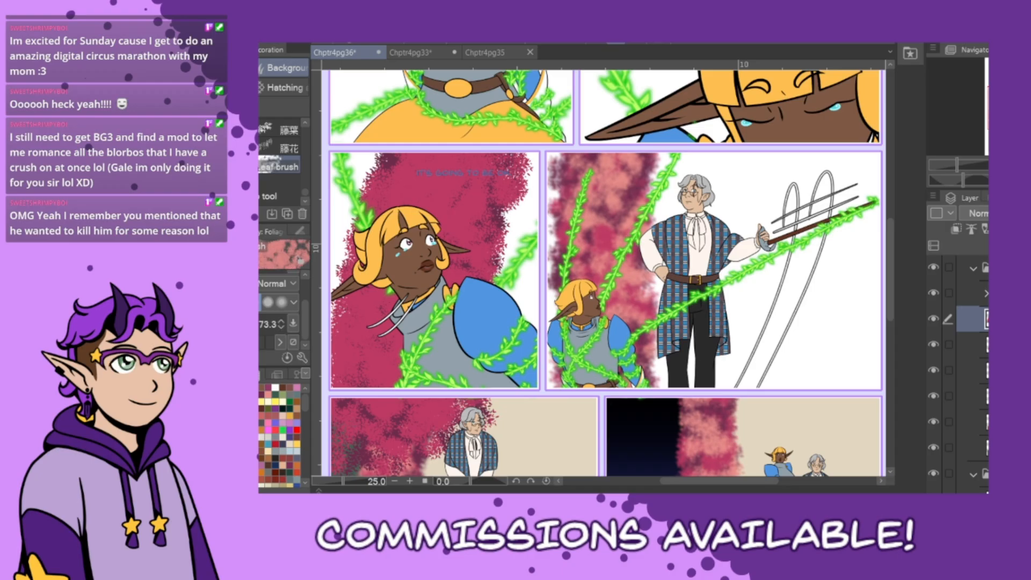
click(255, 342)
mouse_move(446, 201)
mouse_down()
mouse_move(375, 258)
mouse_move(379, 395)
mouse_move(411, 424)
mouse_up()
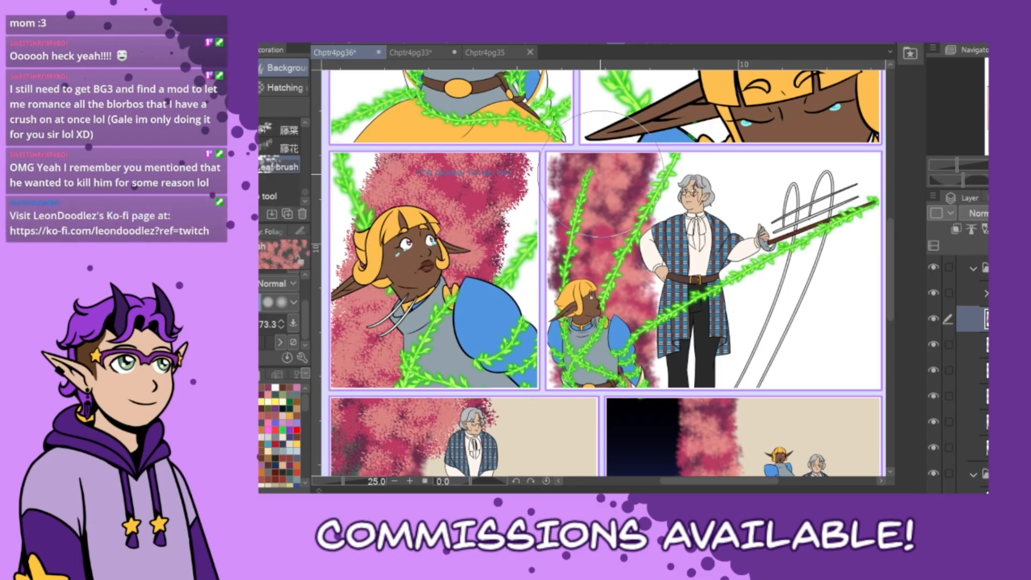
- Layer more crimson, maroon and coral leaf clusters over the foliage column, sampling each colour from the neighbouring panel
alt+click(607, 238)
mouse_move(398, 182)
mouse_down()
mouse_move(446, 252)
mouse_move(370, 322)
mouse_move(376, 419)
mouse_up()
alt+click(629, 200)
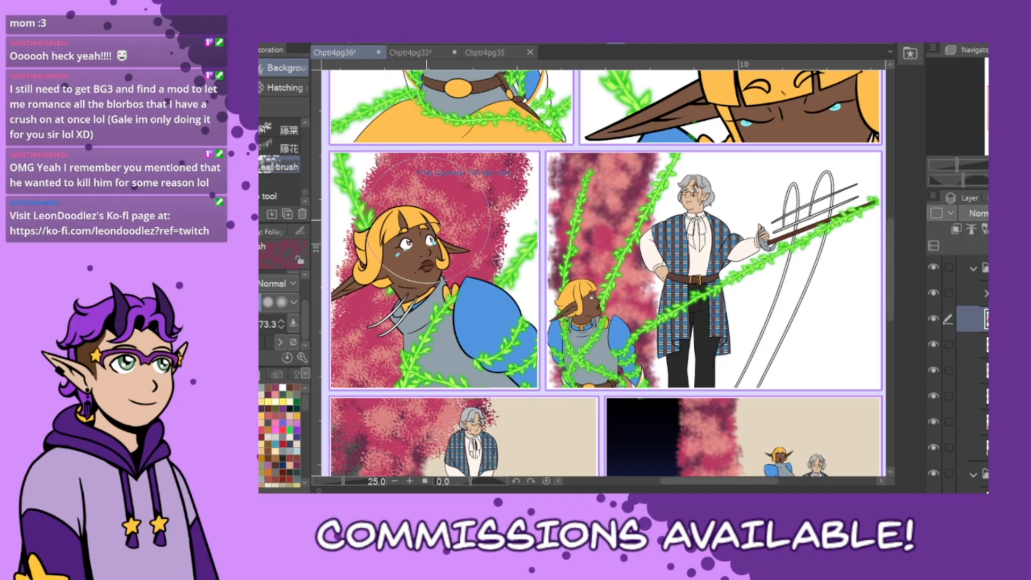
mouse_move(376, 172)
mouse_down()
mouse_move(459, 257)
mouse_move(386, 397)
mouse_move(438, 416)
mouse_up()
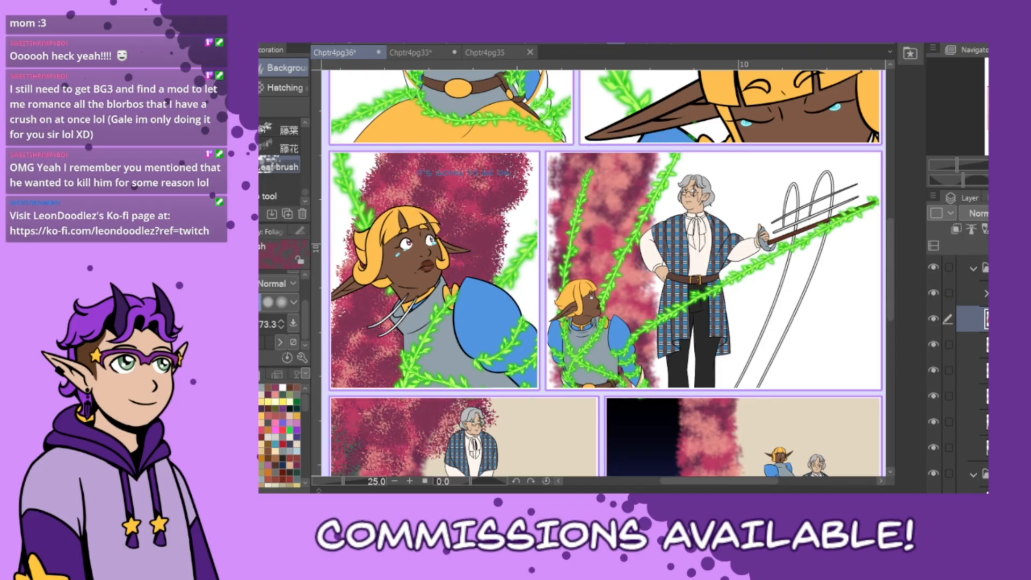
alt+click(629, 175)
mouse_move(423, 174)
mouse_down()
mouse_move(406, 197)
mouse_move(361, 365)
mouse_move(459, 250)
mouse_move(357, 290)
mouse_up()
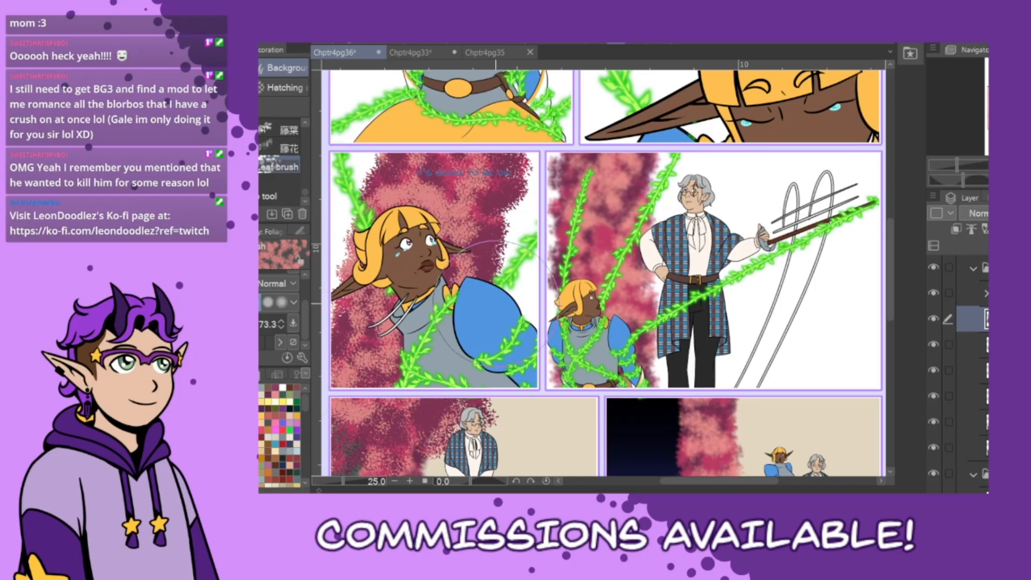
- Delete the new foliage spilling into the lower-left panel, clear the selection, and soften the painted foliage with a blur
key(m)
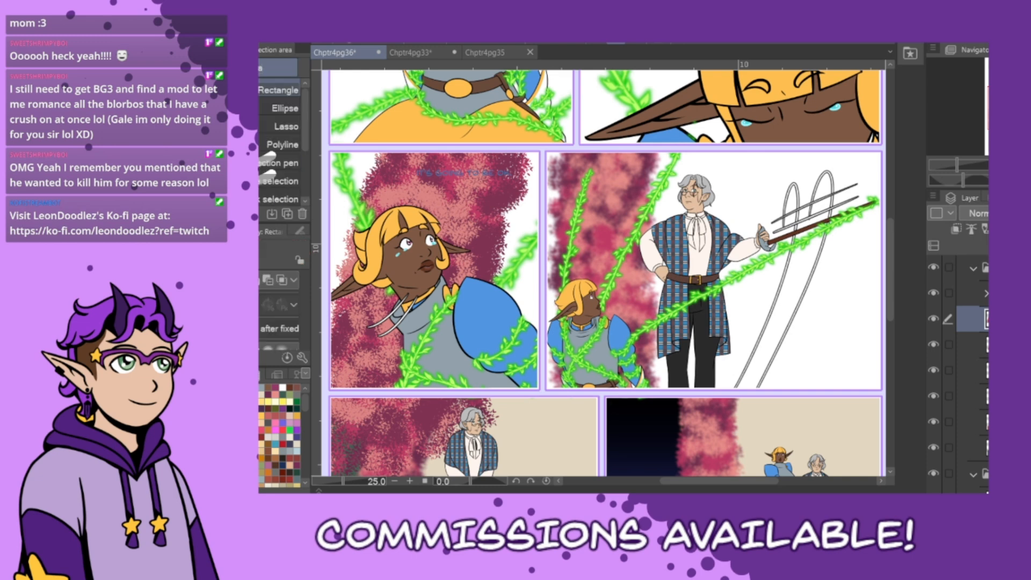
drag(889, 297, 889, 325)
drag(605, 457, 368, 284)
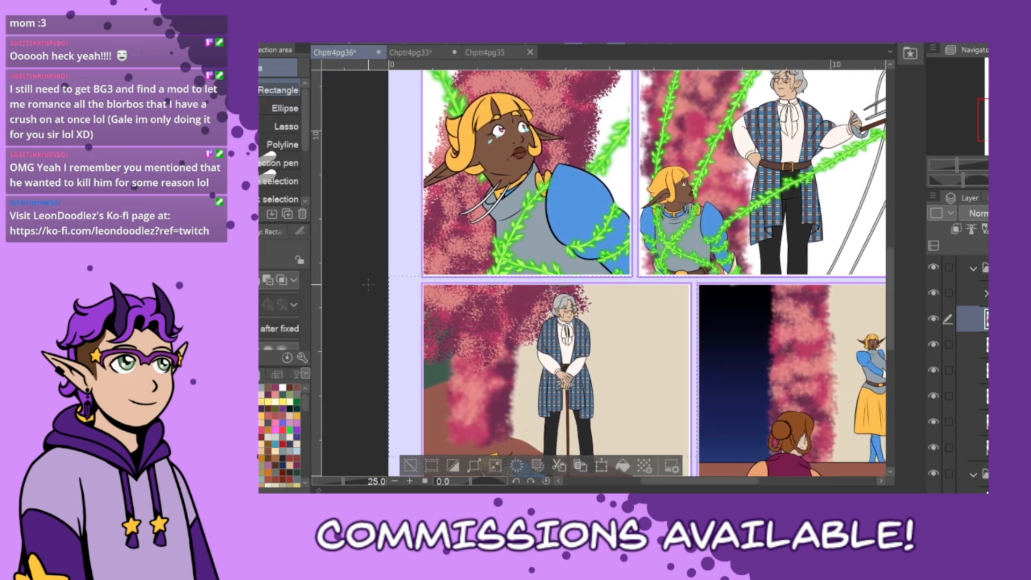
key(Delete)
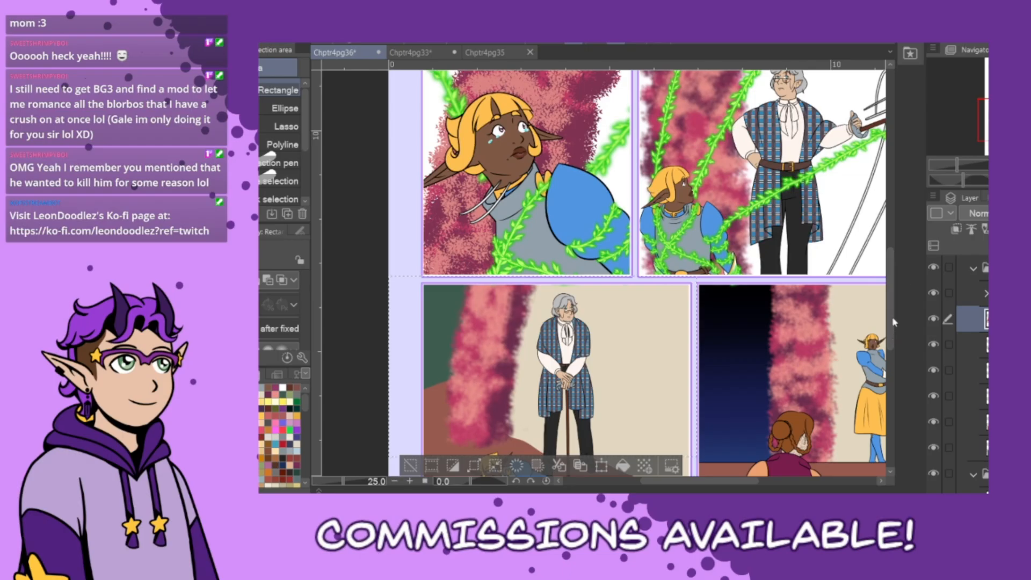
drag(893, 327, 896, 292)
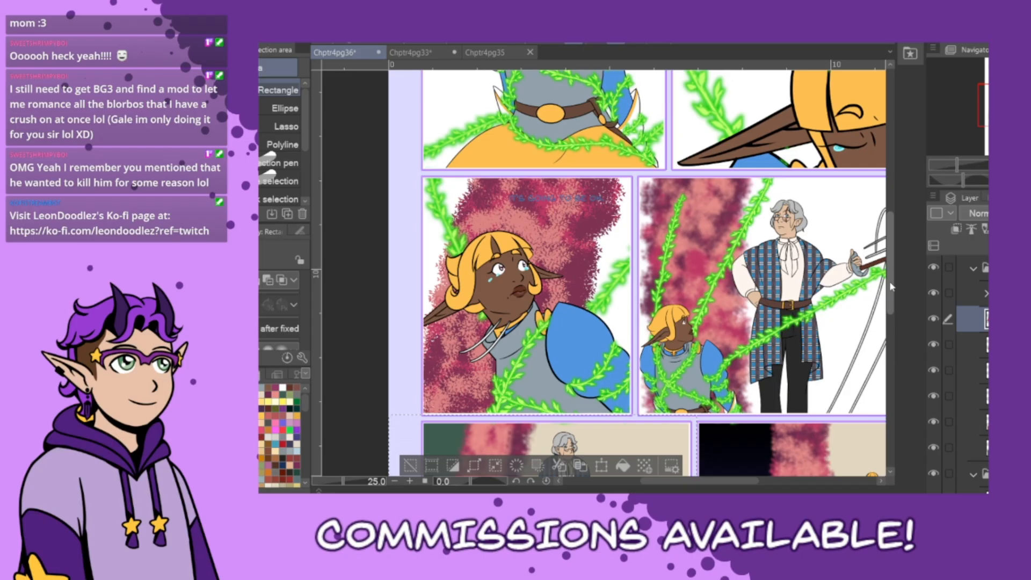
drag(404, 91, 706, 174)
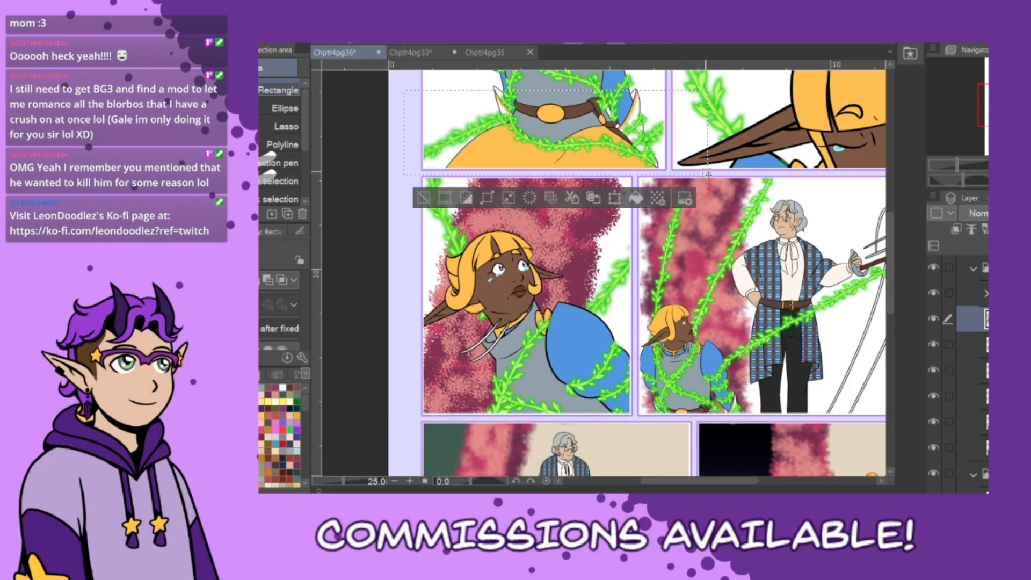
click(405, 252)
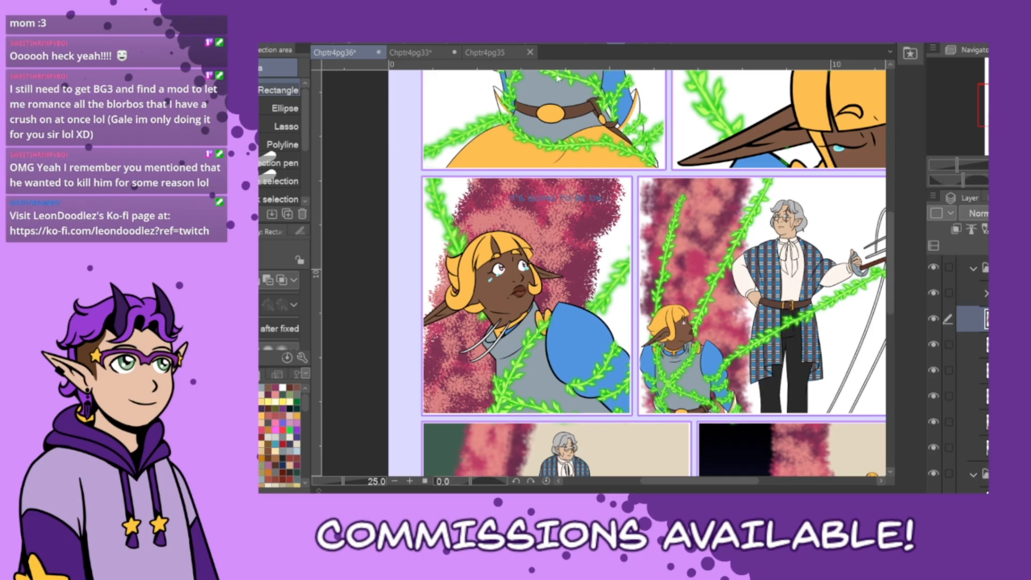
key(ctrl+s)
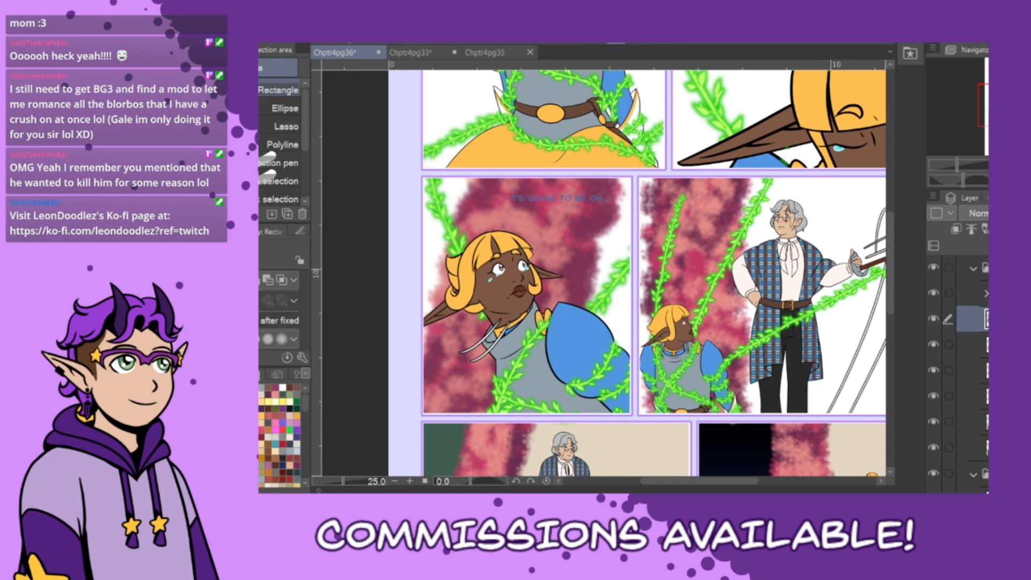
- On the wall layer, fill the white backgrounds of the two middle-row panels with the beige wall colour
click(973, 396)
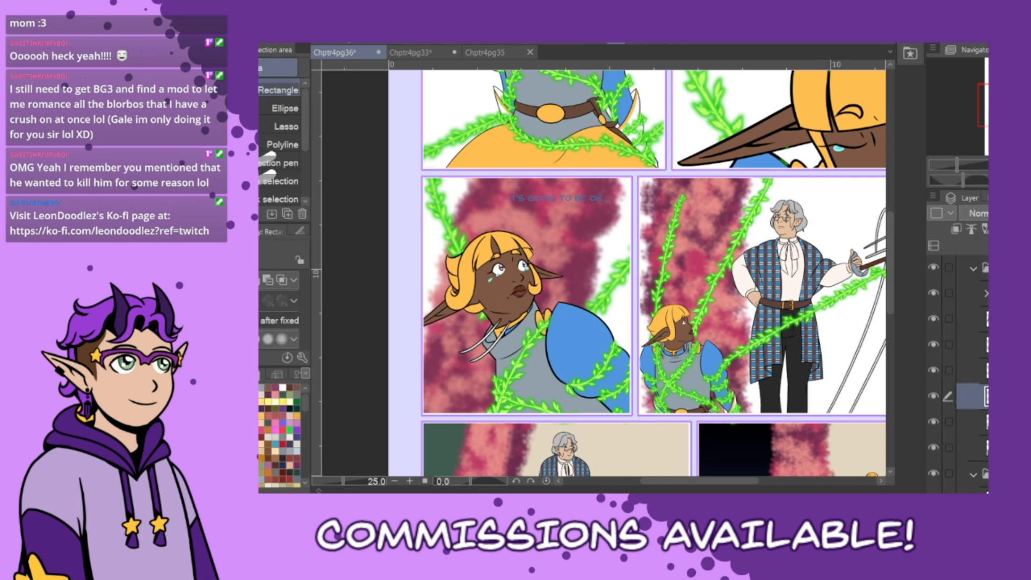
key(ctrl+0)
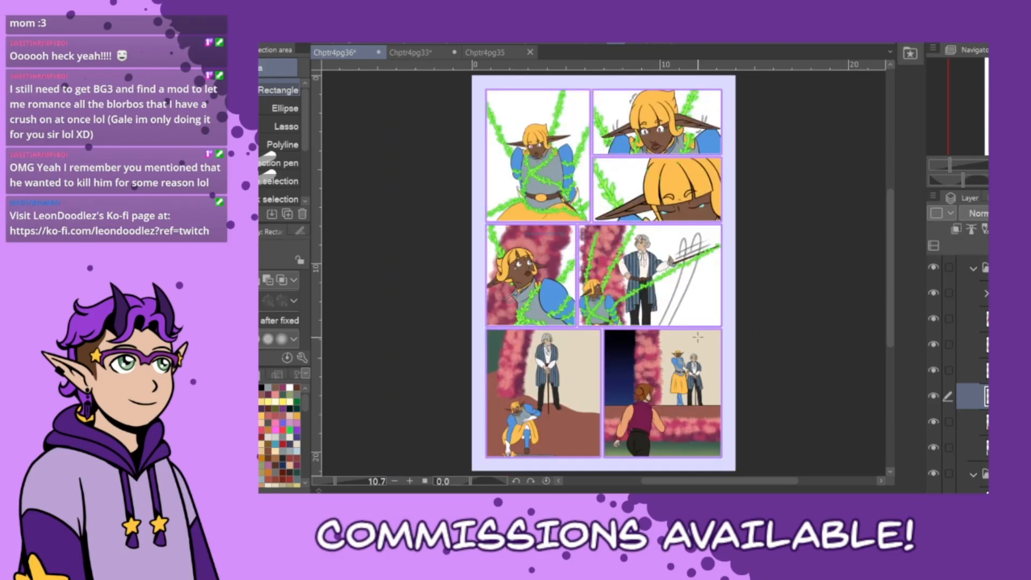
key(p)
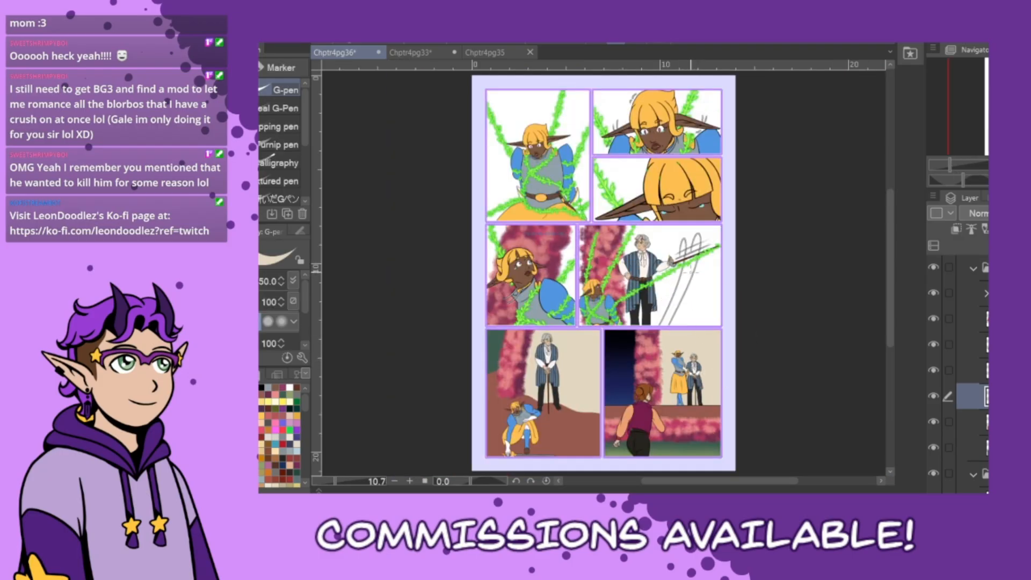
key(bracketright)
key(g)
click(677, 240)
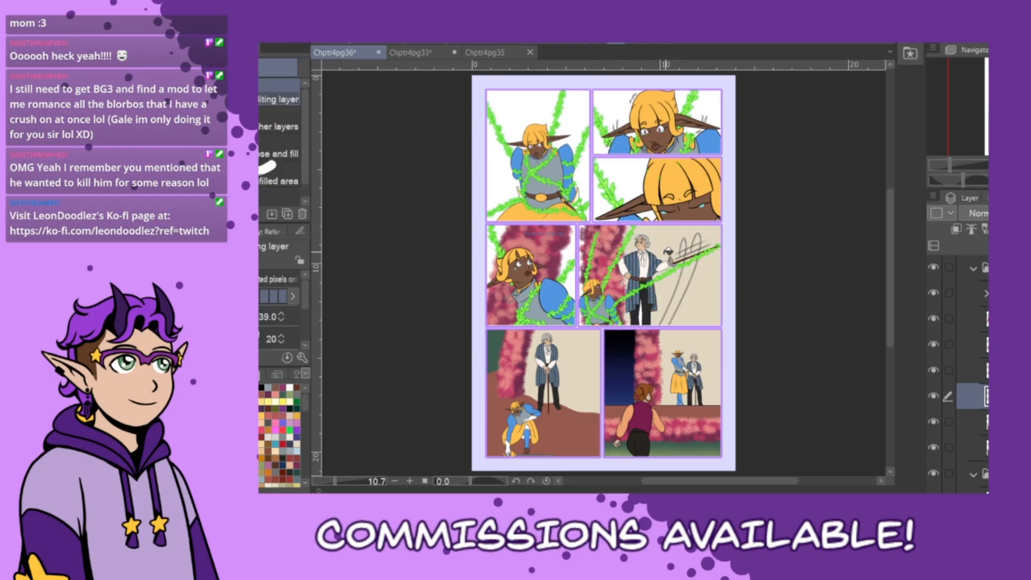
key(p)
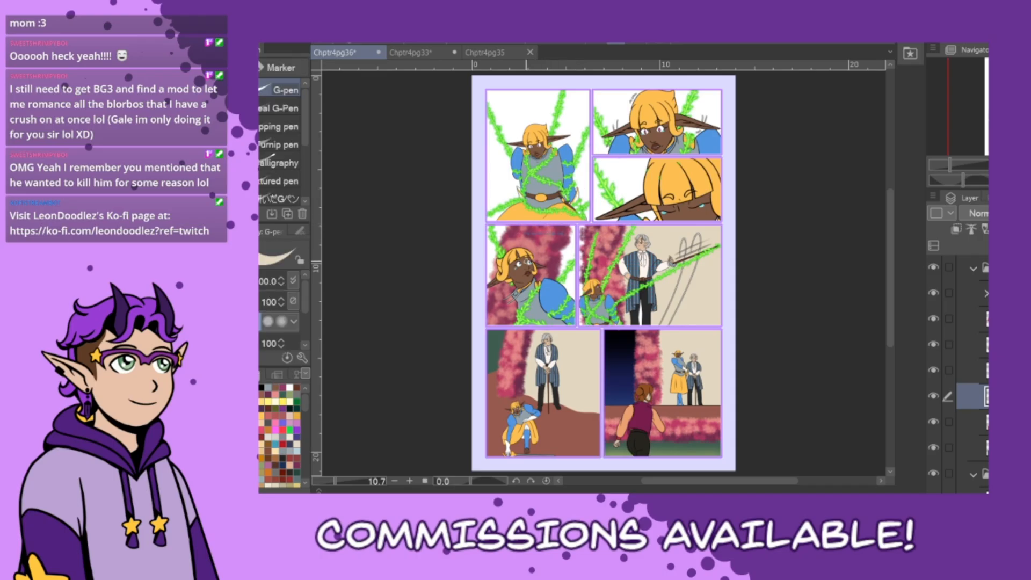
key(g)
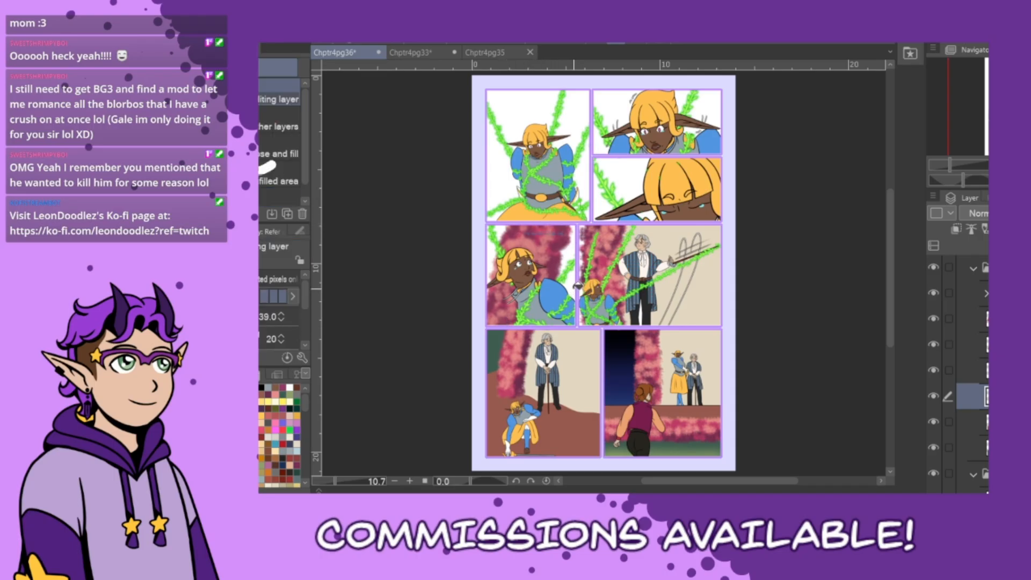
- Select the middle row of panels on the sky layer and apply a Night sky gradient from top to bottom
click(984, 448)
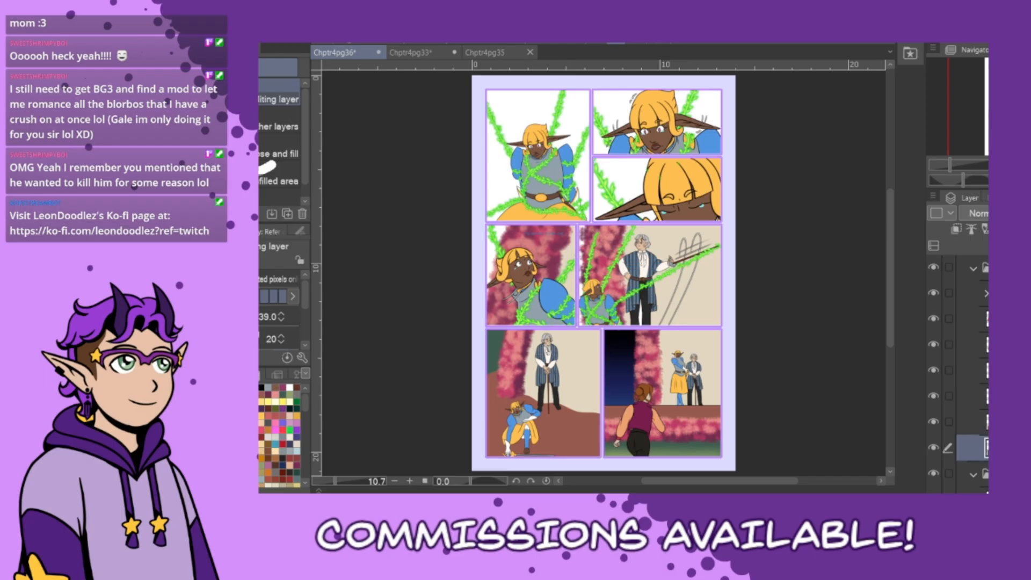
key(m)
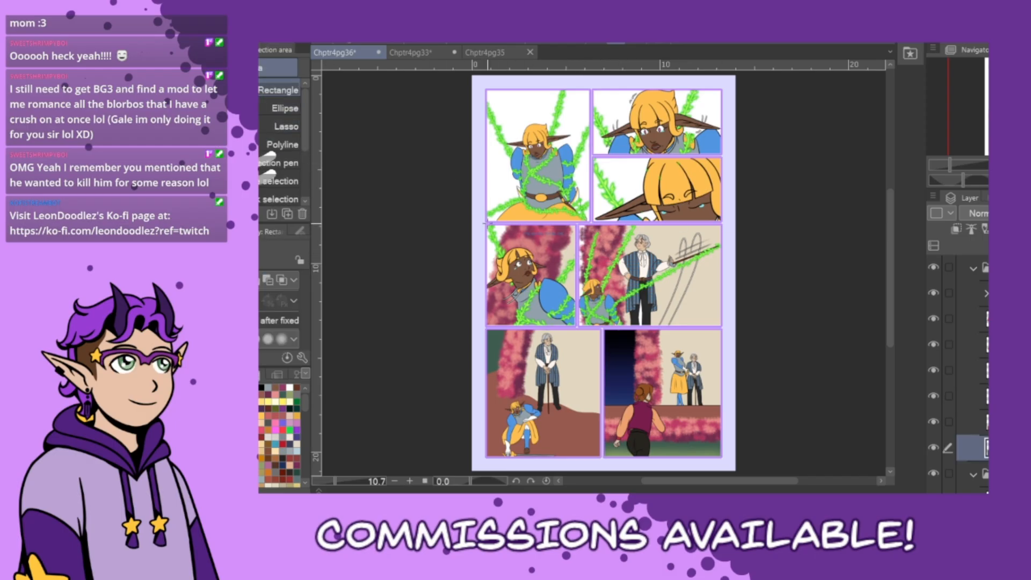
drag(486, 224, 724, 328)
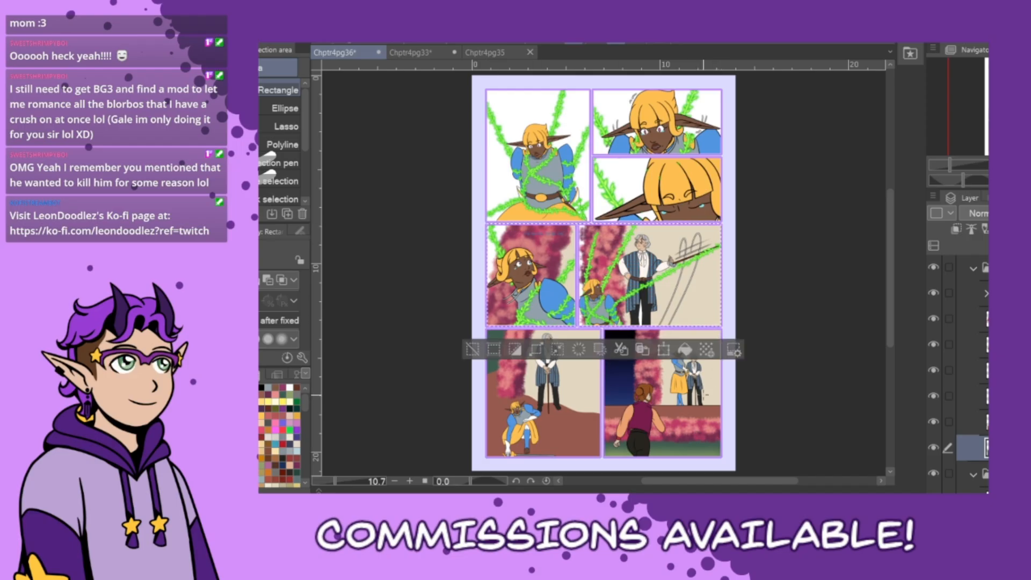
key(g)
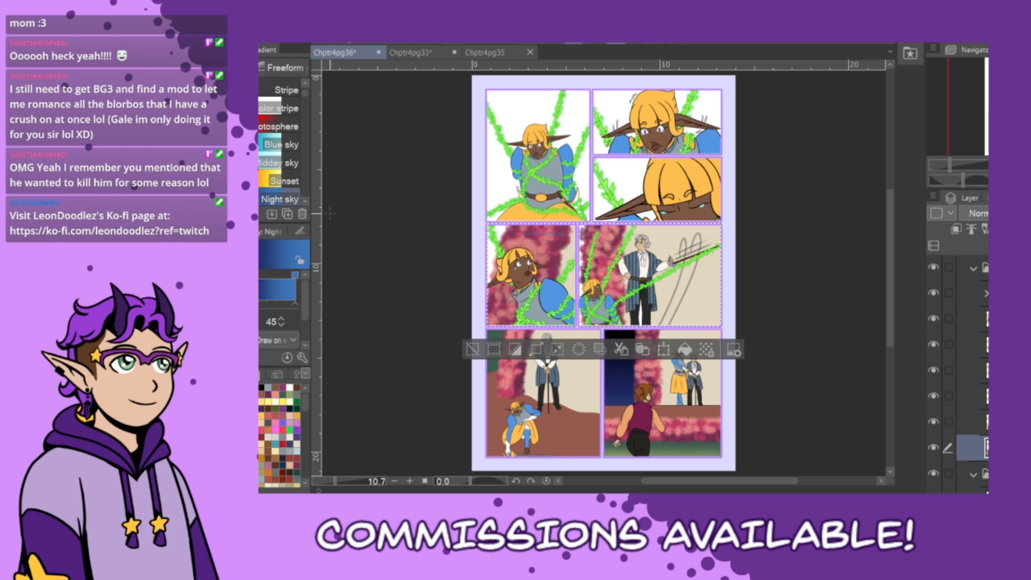
drag(589, 163, 604, 459)
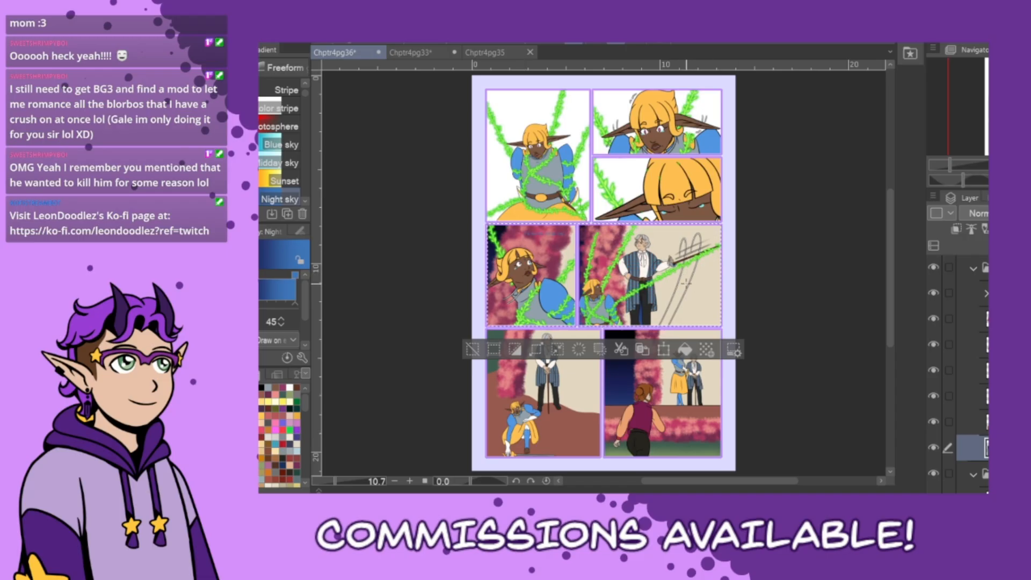
scroll(686, 285, up, 3)
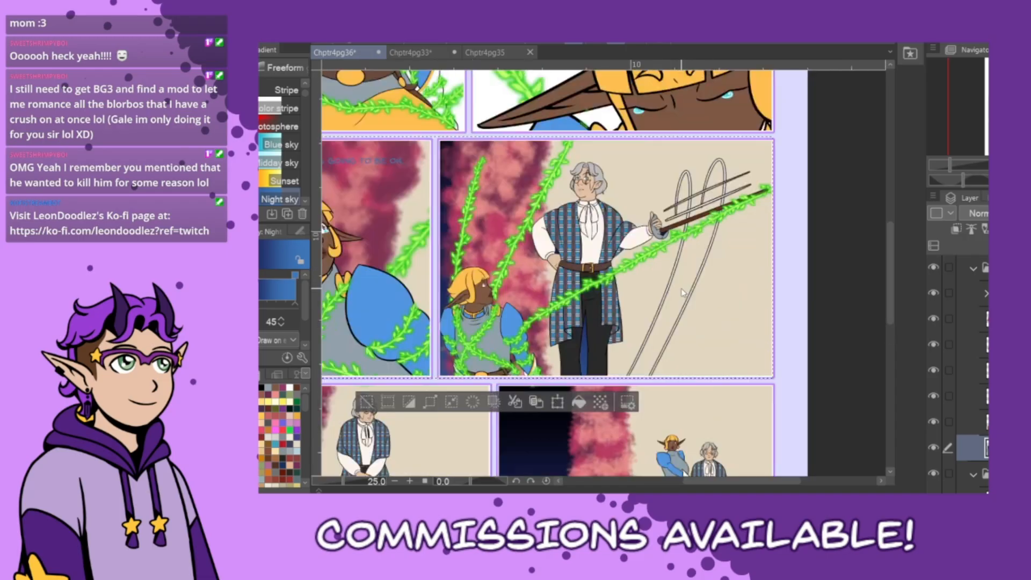
- Clear the selection around the middle-row panels and ready the G-pen on a layer higher in the stack
click(366, 402)
click(981, 396)
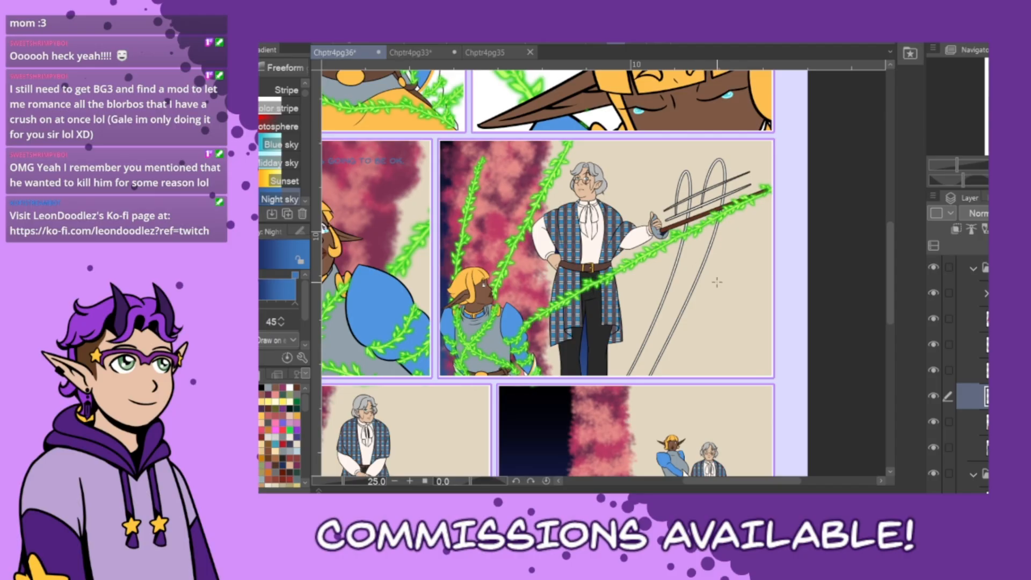
key(p)
key(minus)
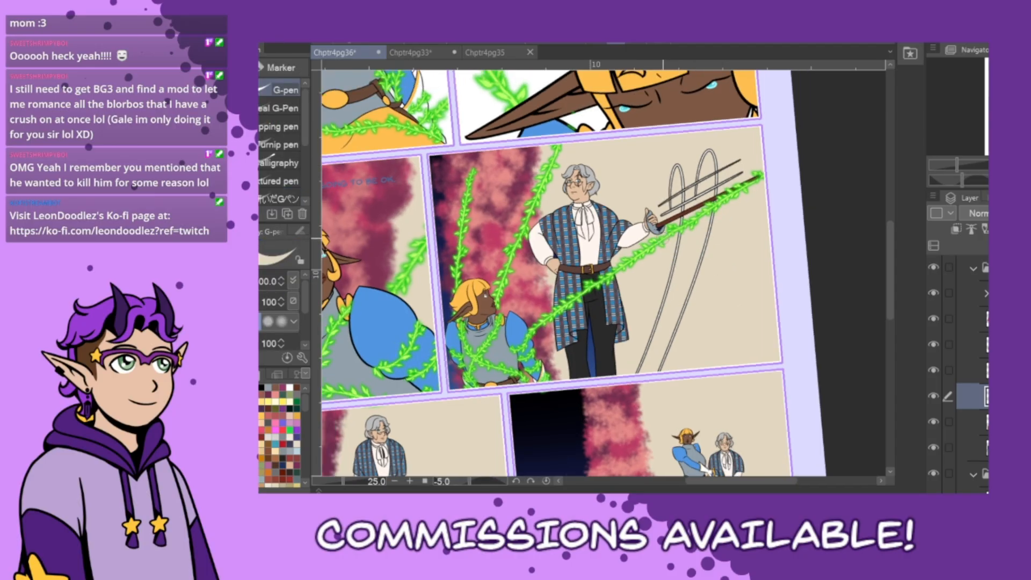
key(asciicircum)
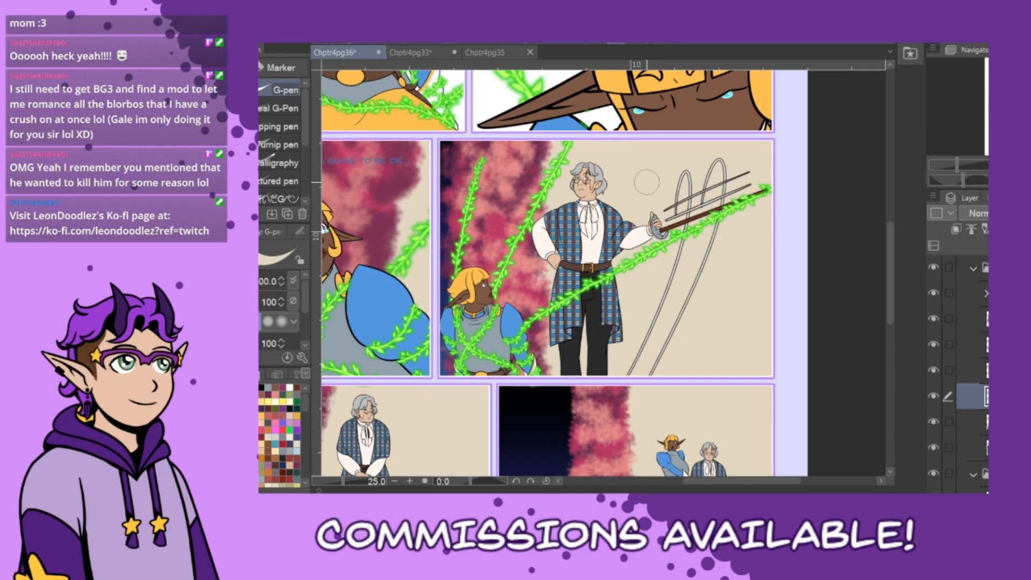
drag(749, 488, 713, 491)
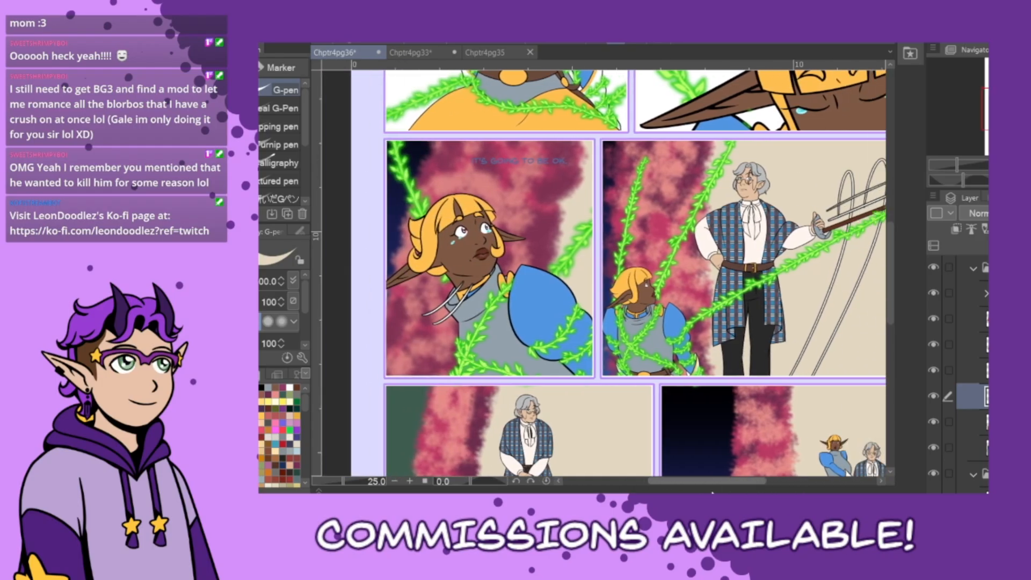
- Look through the layer stack, expanding a nested folder and checking its layers for the one to draw the motion lines on
scroll(733, 448, down, 3)
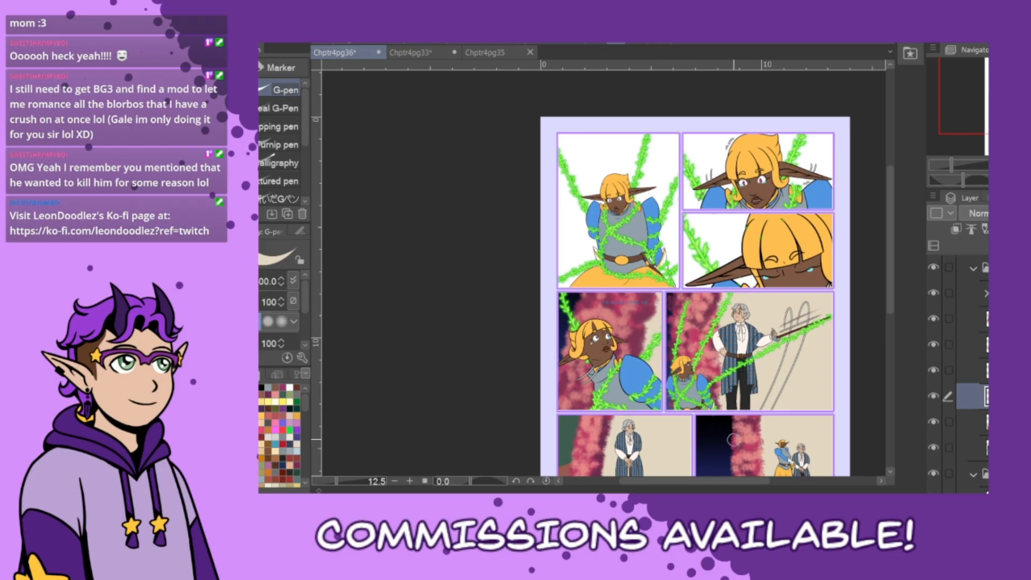
scroll(958, 370, down, 5)
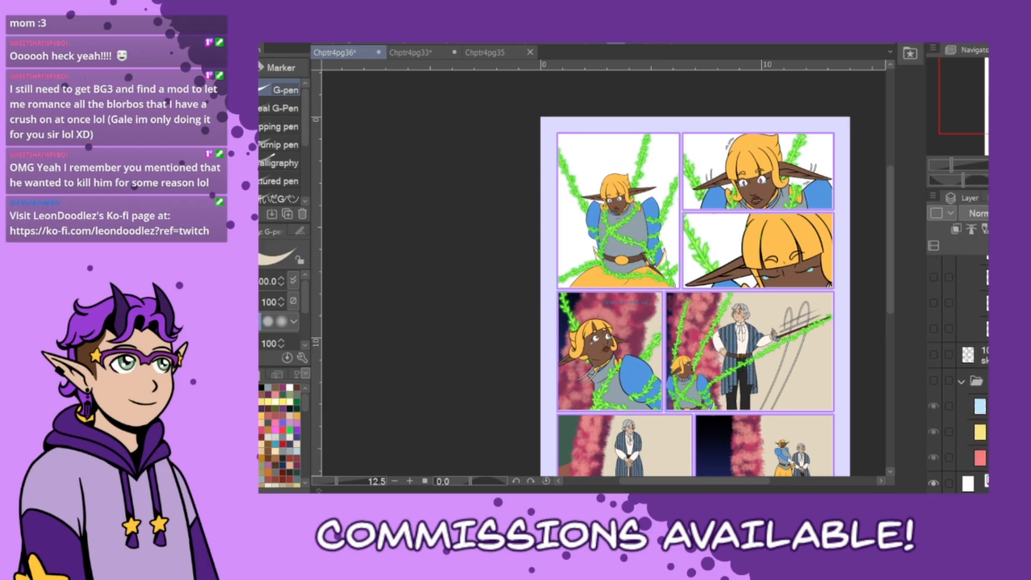
scroll(958, 371, down, 3)
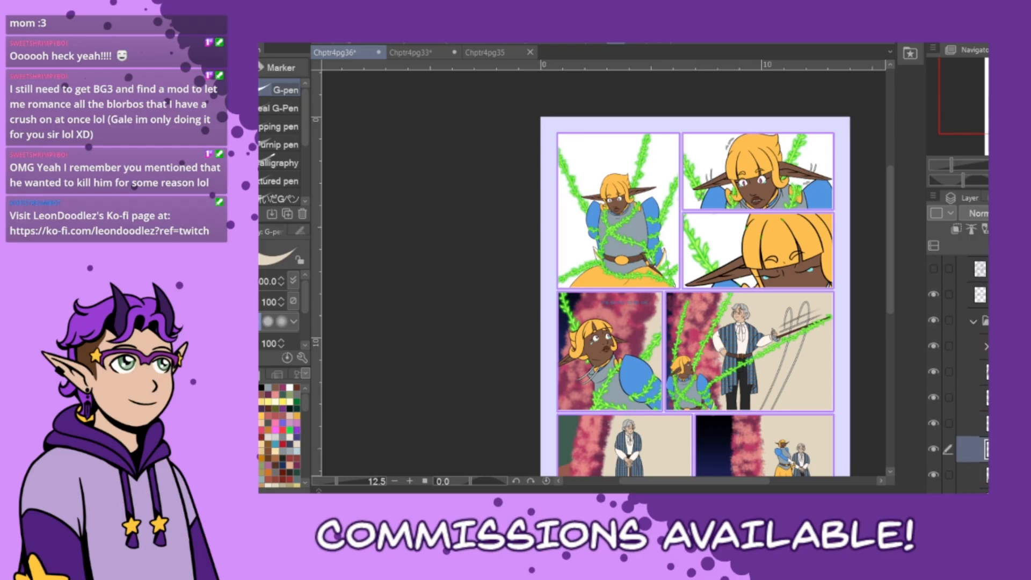
scroll(959, 370, up, 3)
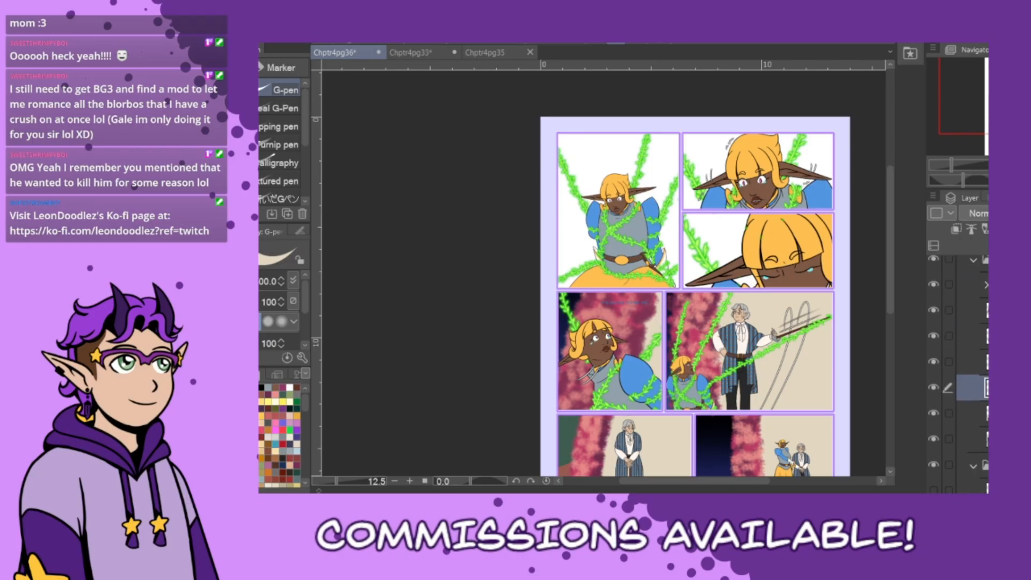
scroll(958, 371, up, 1)
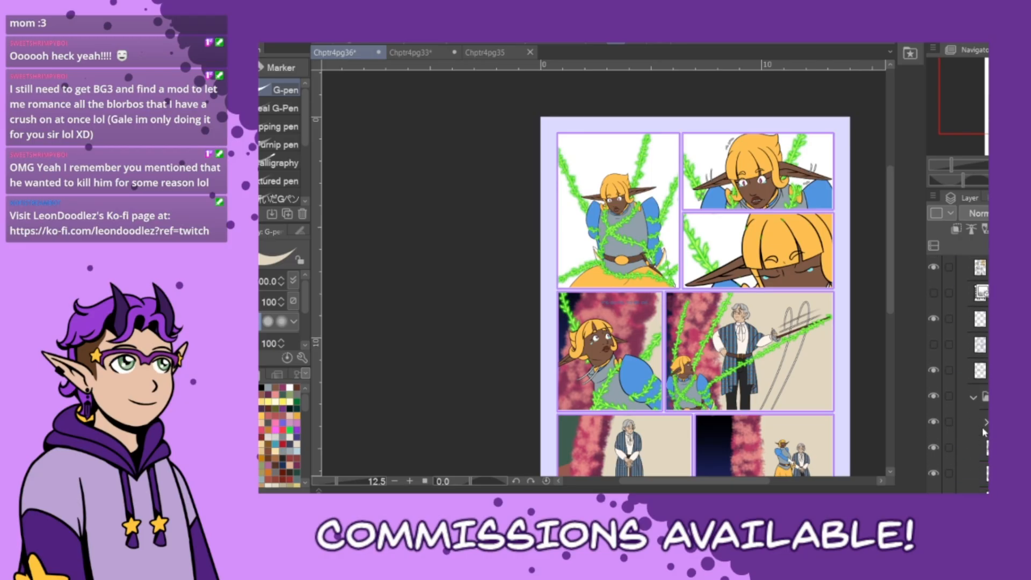
click(986, 423)
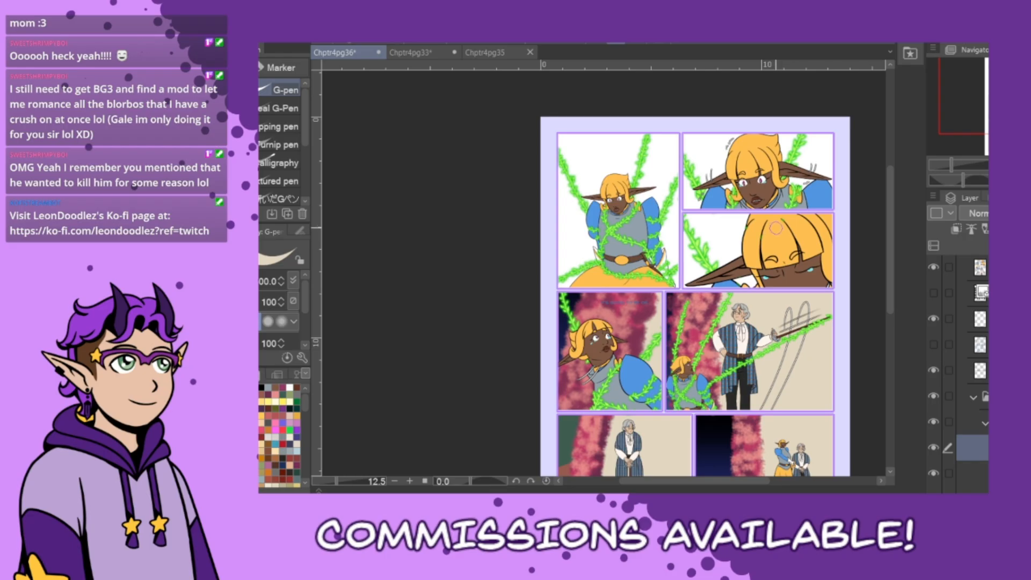
key(p)
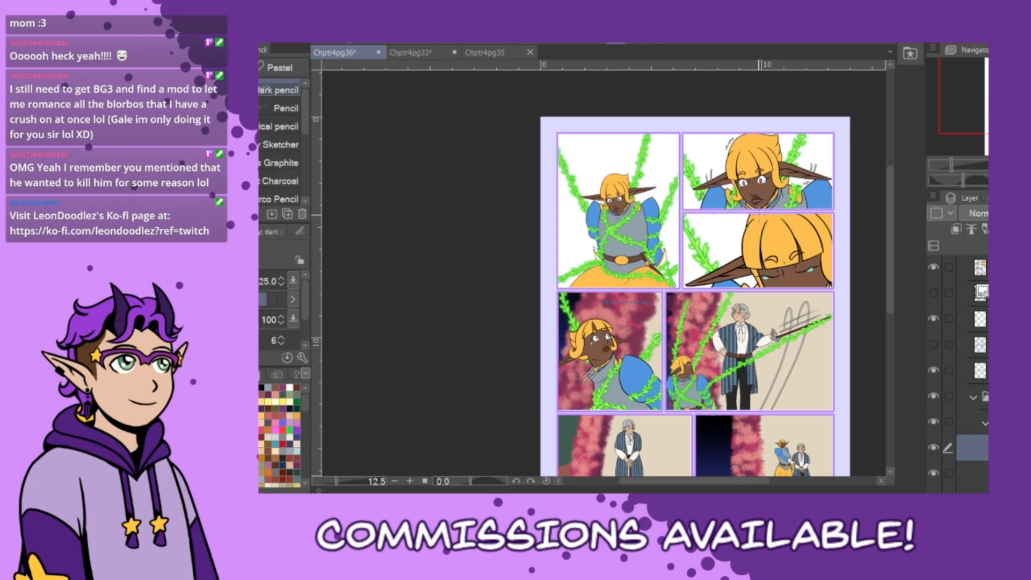
key(p)
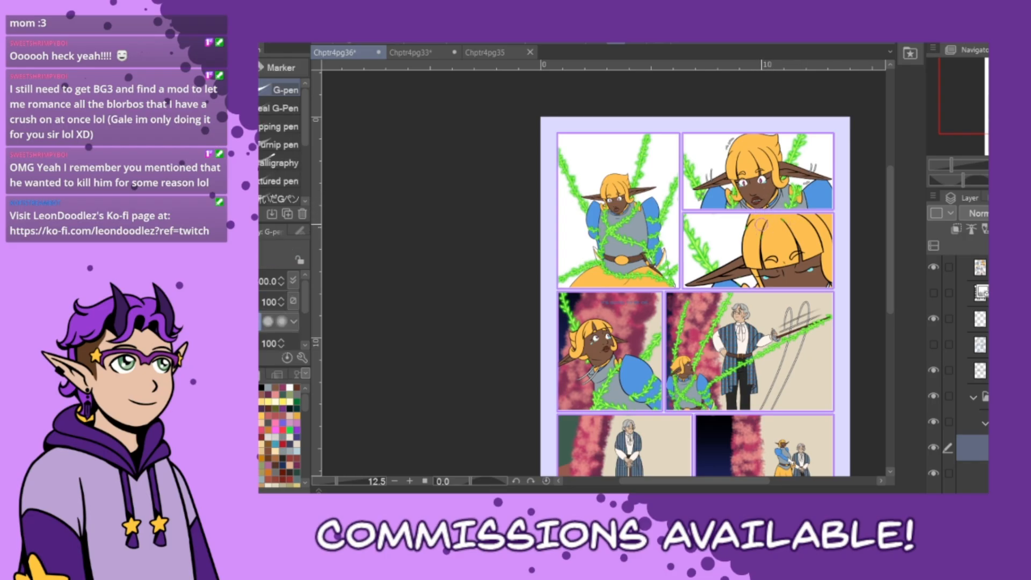
key(alt+bracketleft)
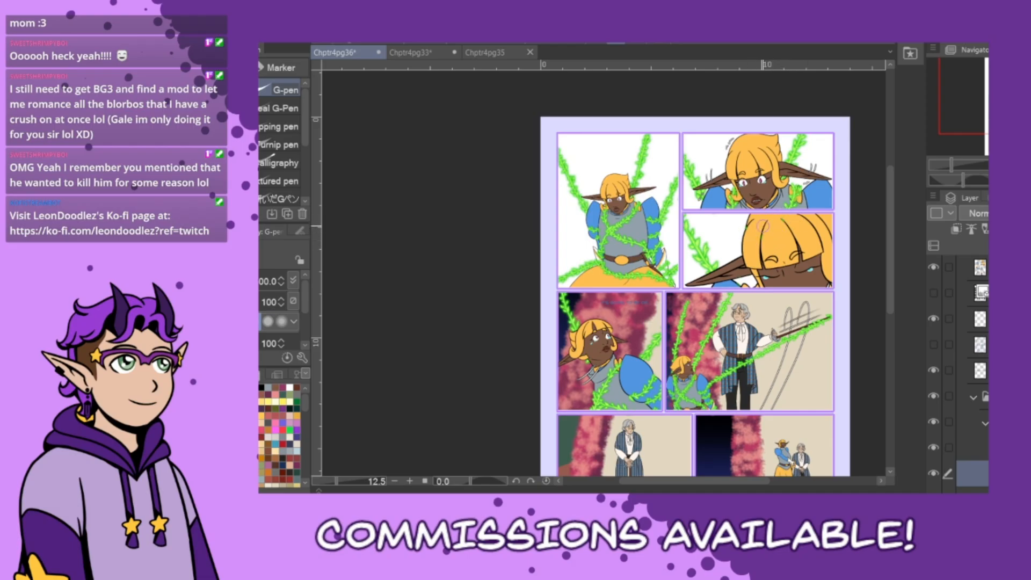
key(alt+bracketleft)
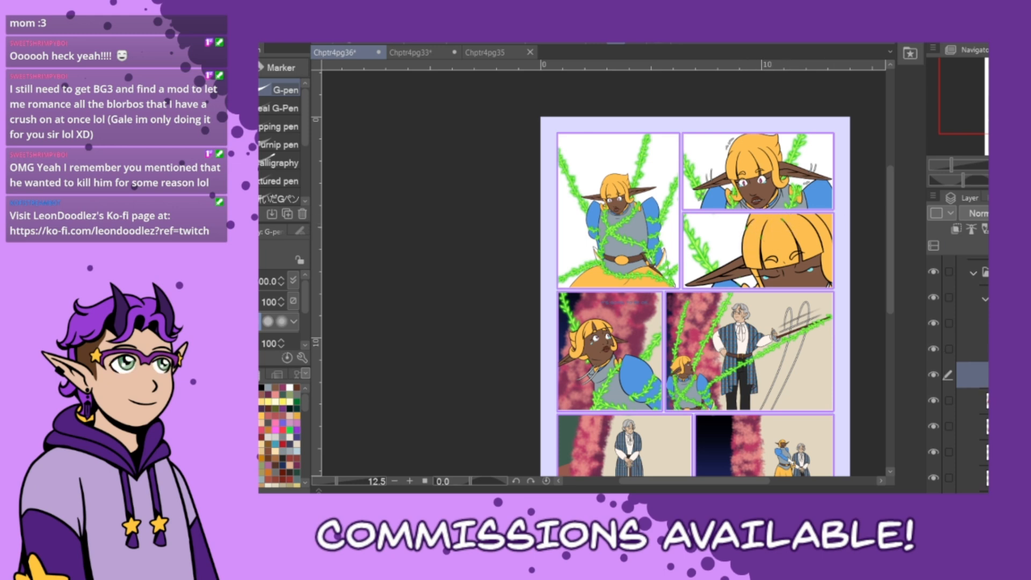
key(alt+bracketright)
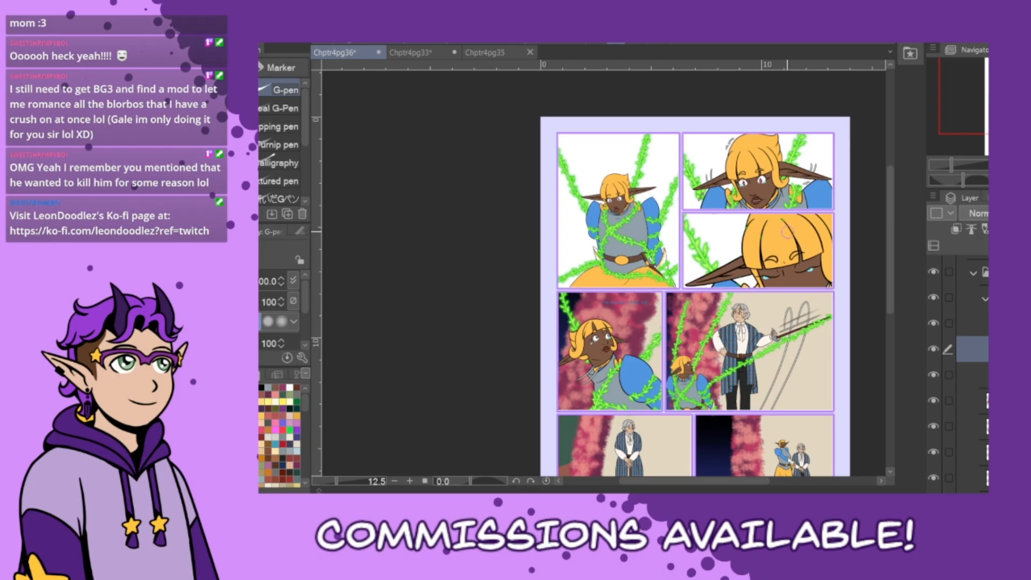
key(alt+bracketright)
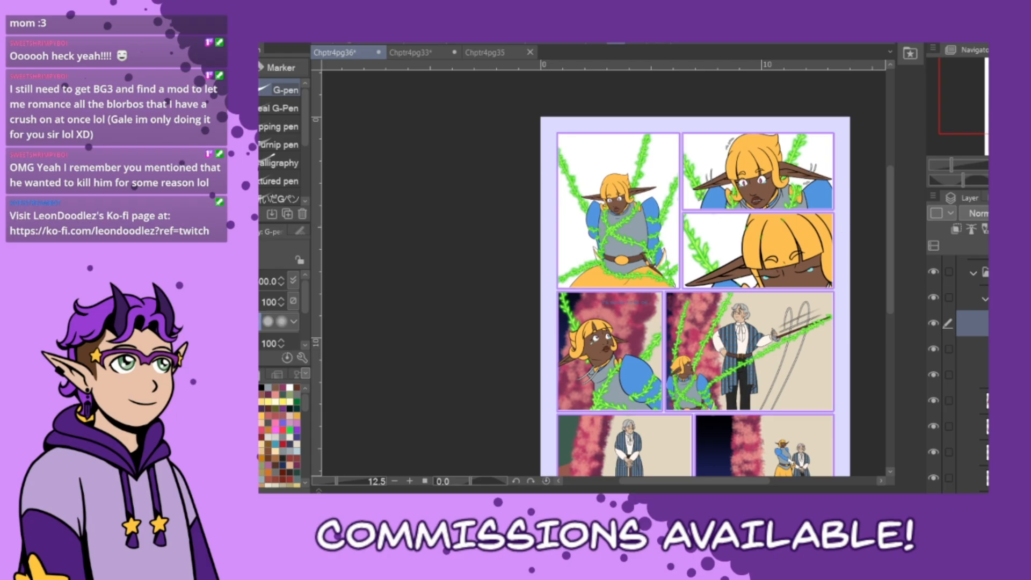
scroll(971, 376, down, 10)
scroll(961, 376, up, 10)
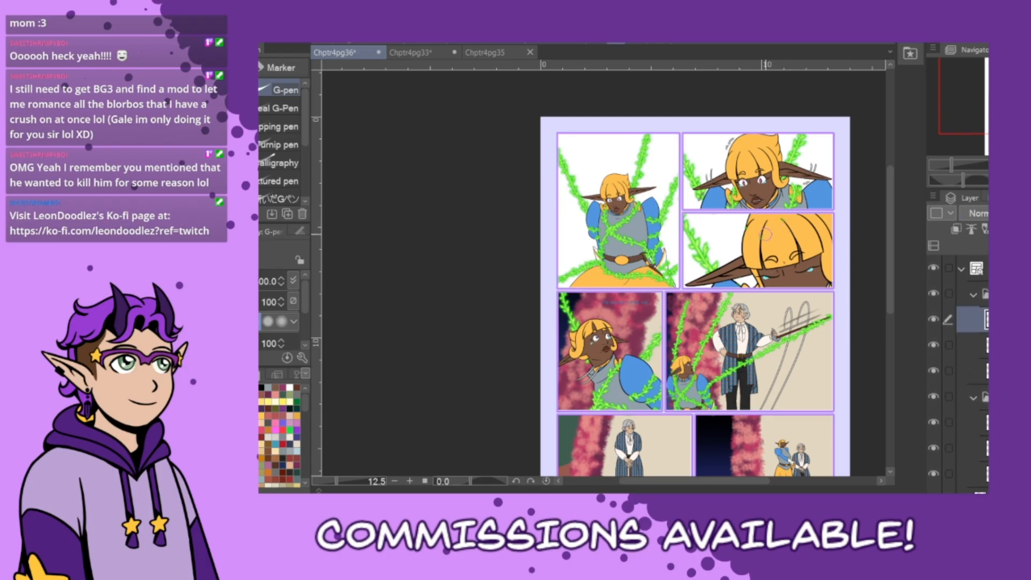
- On the motion-line layer, draw small white shake lines beside the ear in the lower-right close-up of the top row, adjusting the G-pen size
click(970, 371)
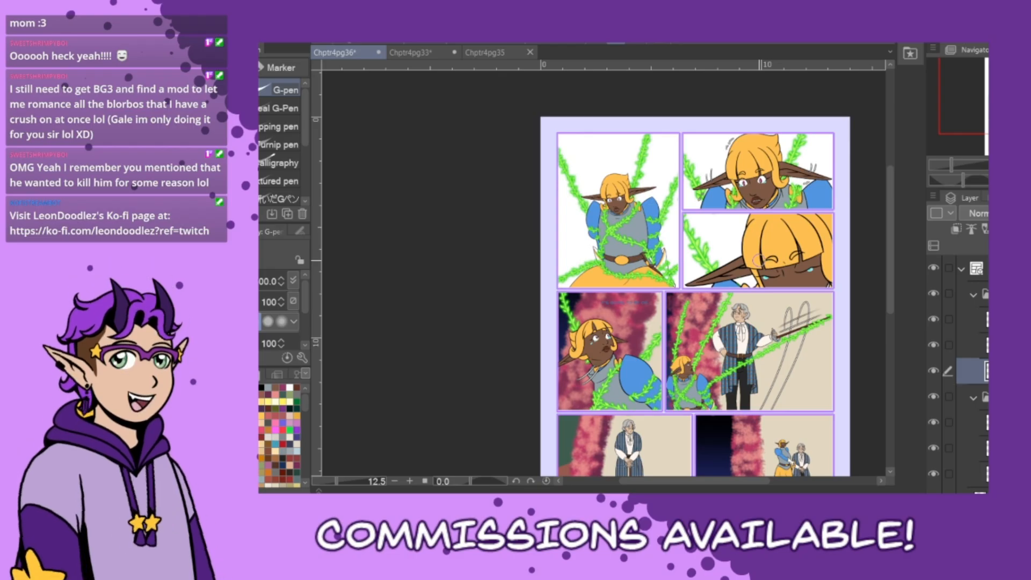
scroll(972, 370, down, 3)
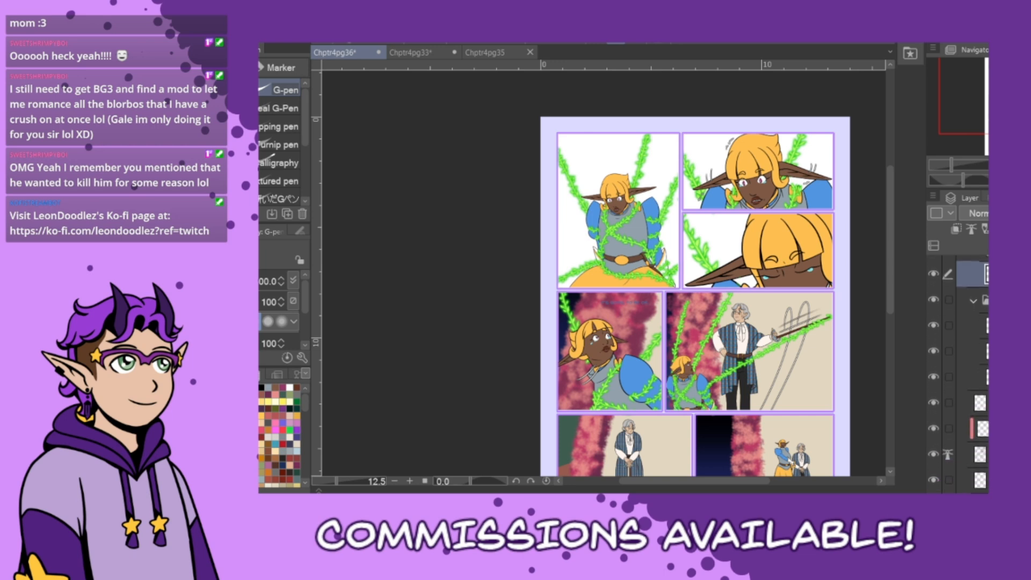
scroll(971, 370, down, 1)
click(980, 364)
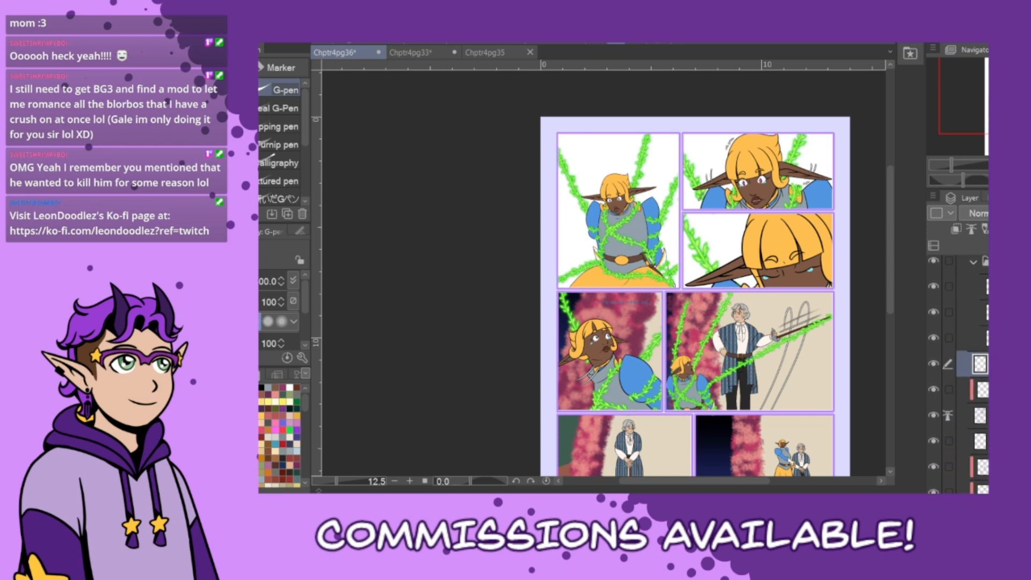
click(289, 387)
mouse_move(719, 260)
mouse_down()
mouse_move(713, 268)
mouse_move(741, 251)
mouse_move(740, 230)
mouse_move(737, 248)
mouse_up()
key([)
key([)
key(])
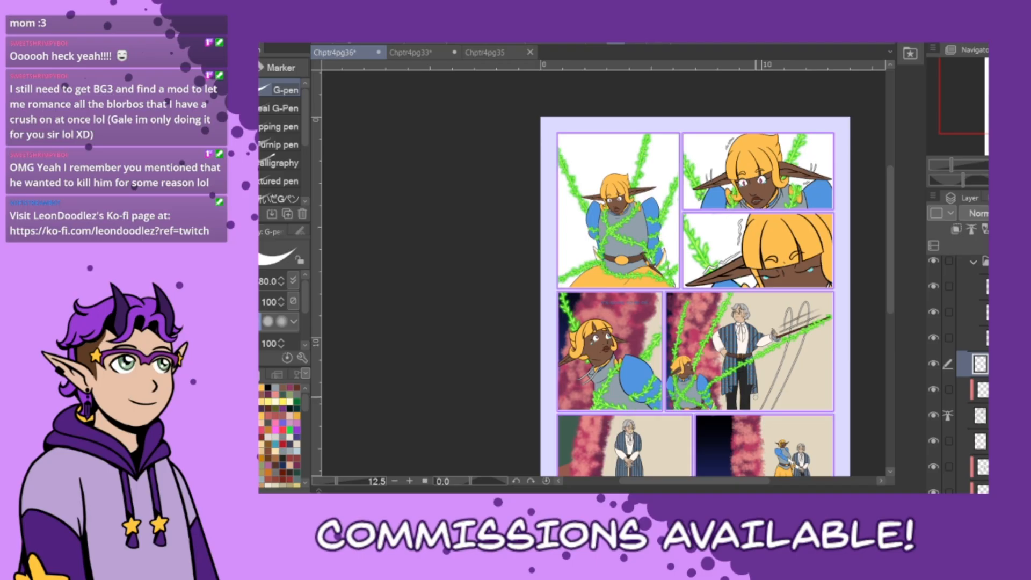
- Draw curved, radiating motion lines above the bound knight's head and short shake marks beside the vine in the top-left panel
mouse_move(587, 147)
mouse_down()
mouse_move(603, 180)
mouse_move(610, 176)
mouse_up()
key(ctrl+z)
mouse_move(604, 138)
mouse_down()
mouse_move(613, 164)
mouse_move(633, 164)
mouse_move(631, 154)
mouse_up()
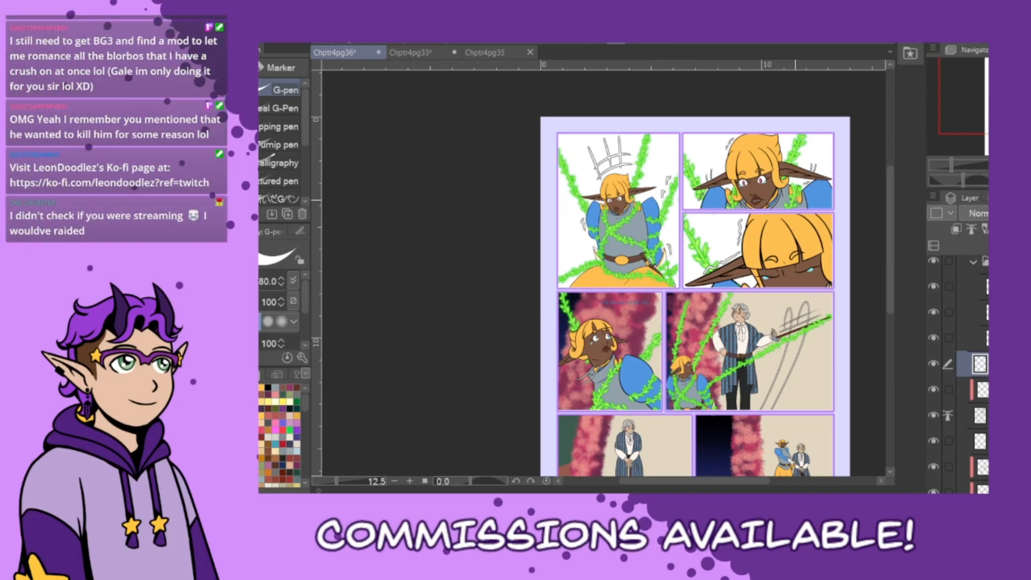
drag(568, 158, 571, 165)
drag(573, 172, 578, 182)
- Activate the background layer below the character layers and make a rectangular selection around the top-left panel
scroll(961, 376, down, 5)
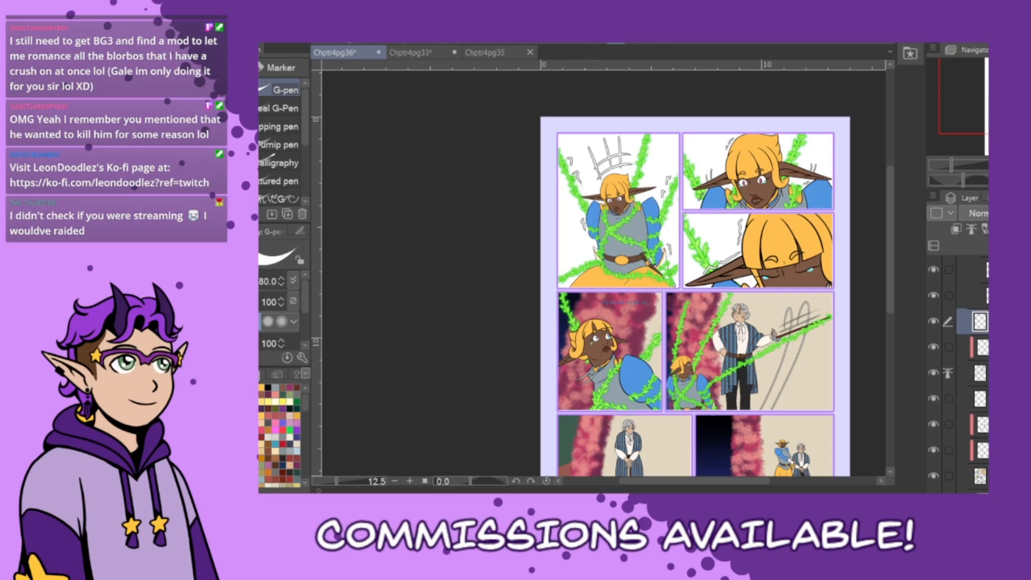
scroll(961, 371, down, 5)
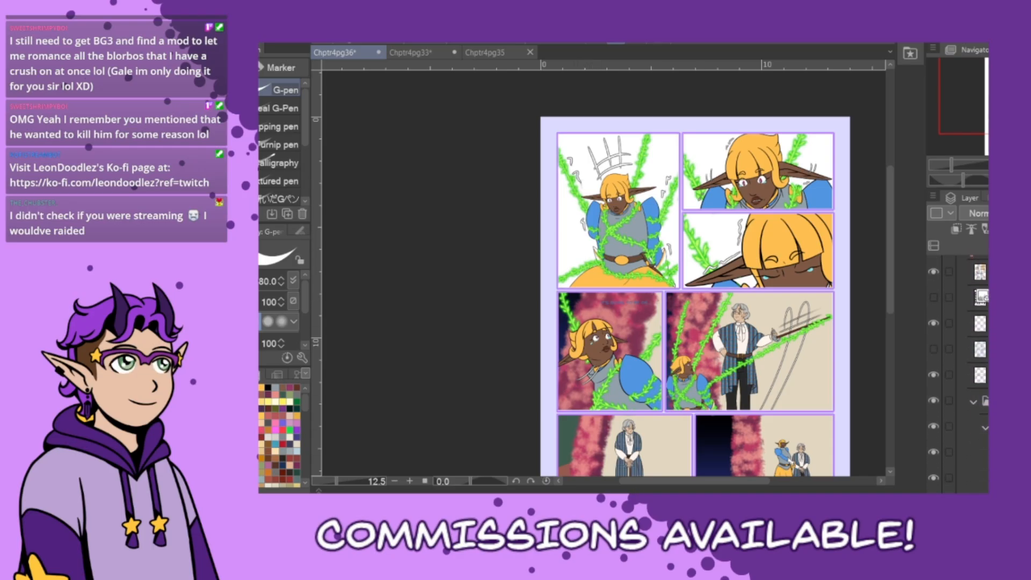
click(973, 388)
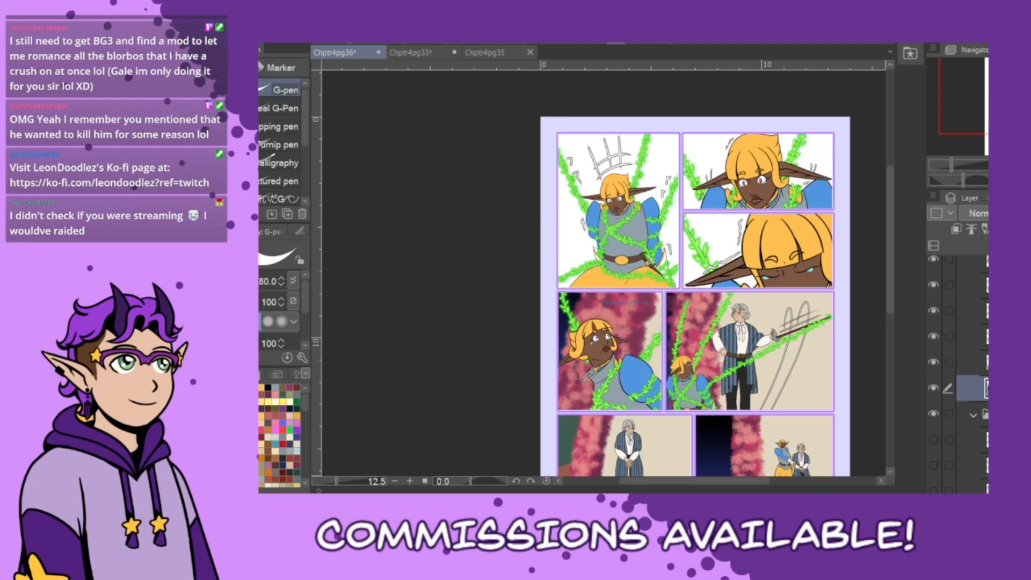
key(m)
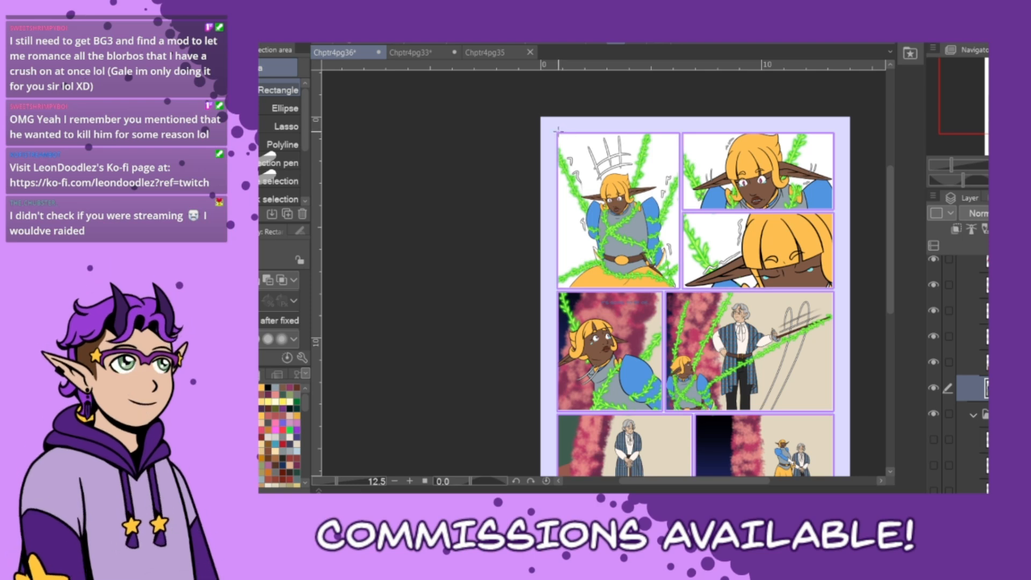
drag(554, 129, 681, 292)
- Choose the foreground-to-background gradient and set the main drawing colour to dark grey (51)
key(g)
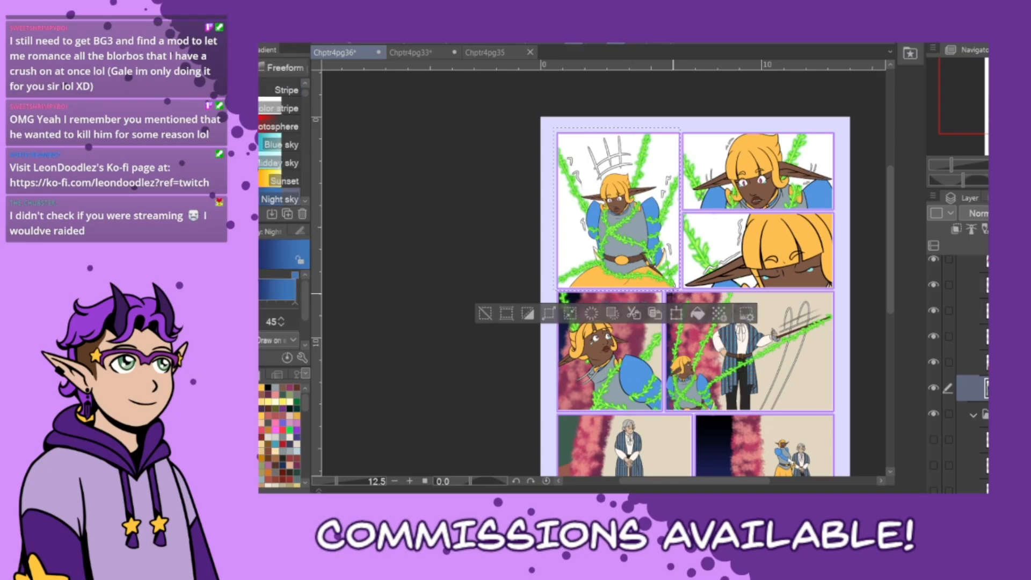
drag(305, 93, 307, 91)
click(284, 108)
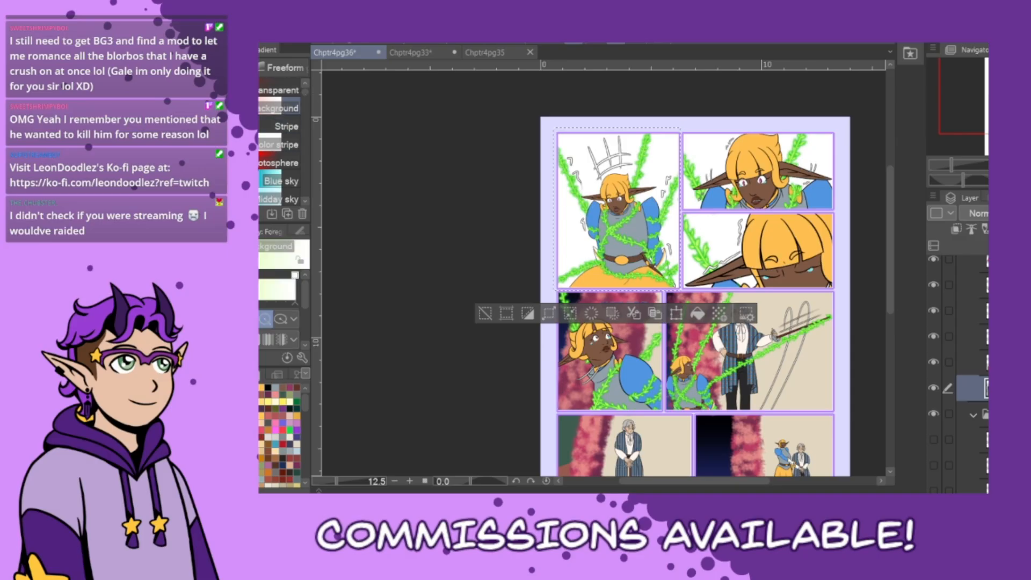
click(204, 375)
click(222, 431)
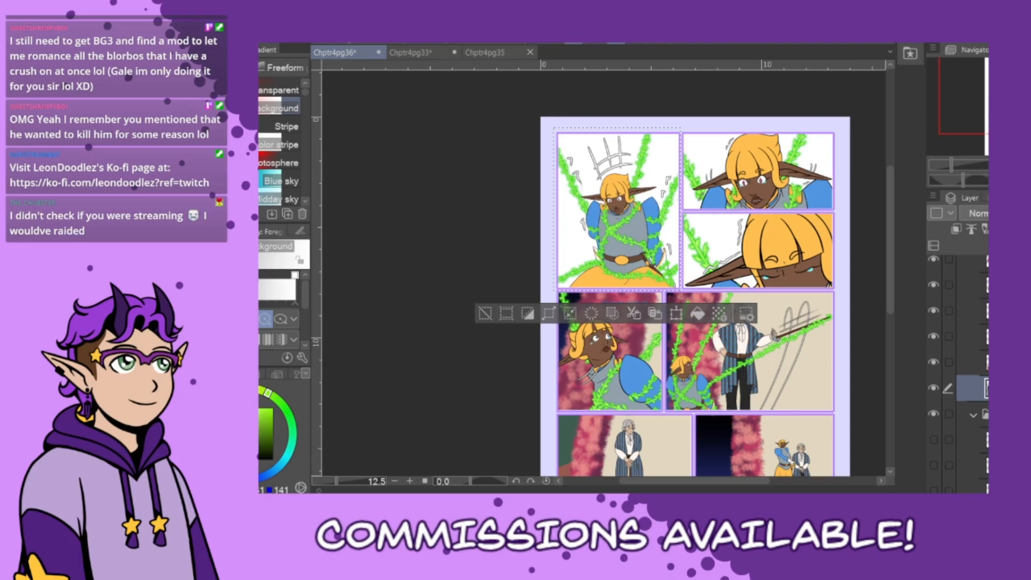
click(222, 443)
drag(222, 447, 221, 449)
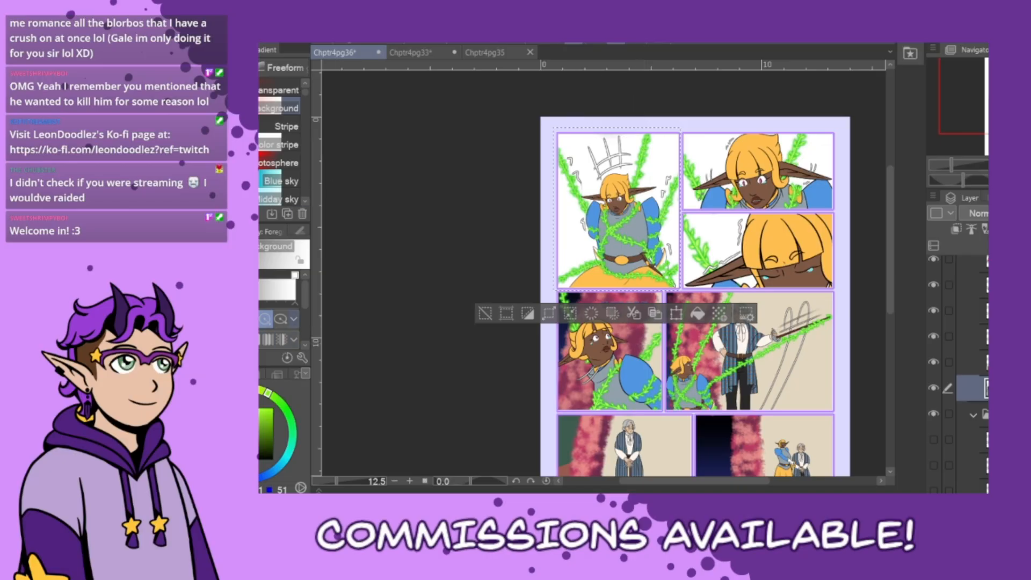
- Try a dark grey to white gradient from top to bottom across the top-left panel, and undo it
drag(617, 129, 633, 325)
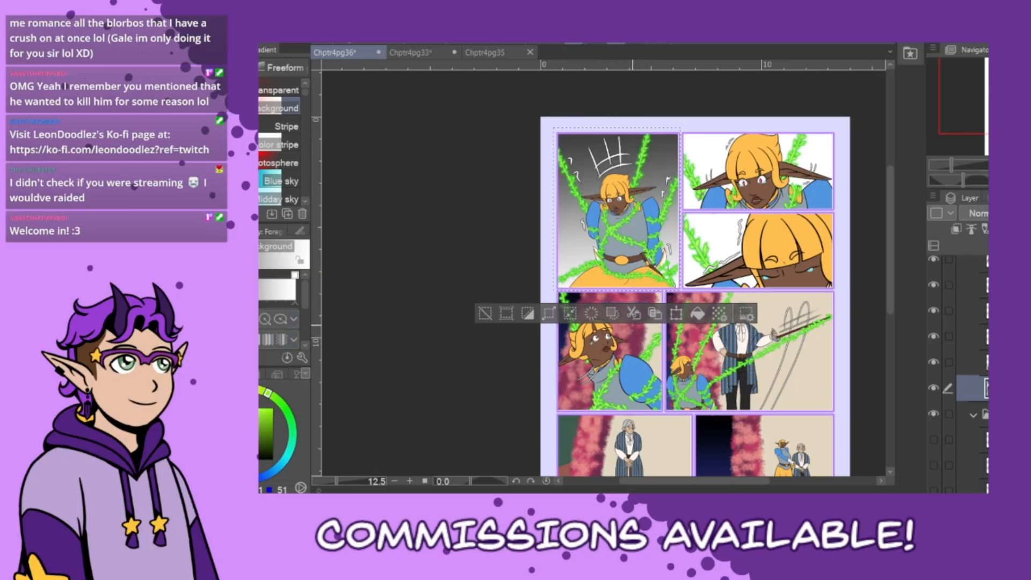
key(ctrl+z)
drag(608, 166, 638, 337)
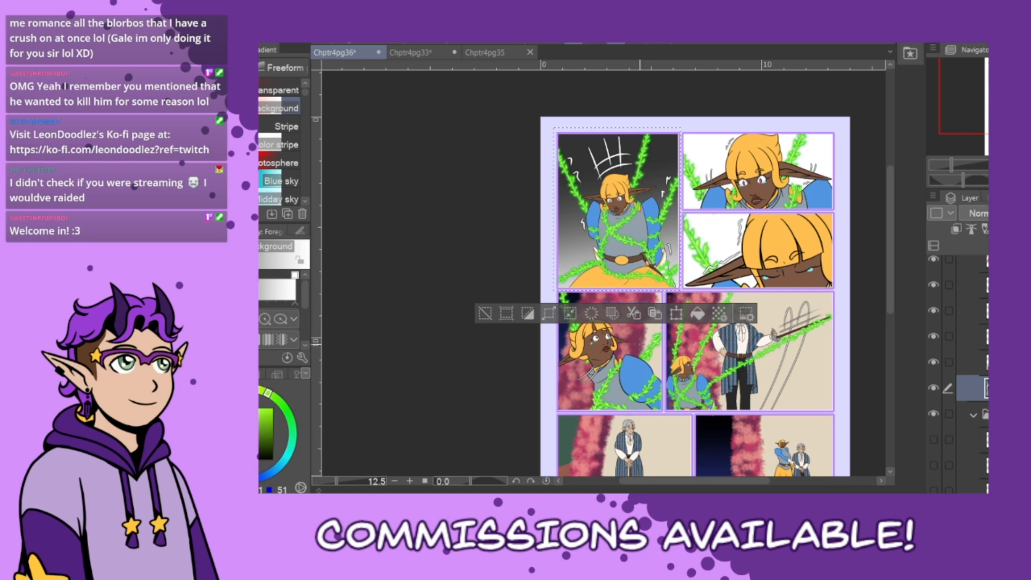
key(ctrl+z)
key(ctrl+y)
key(ctrl+z)
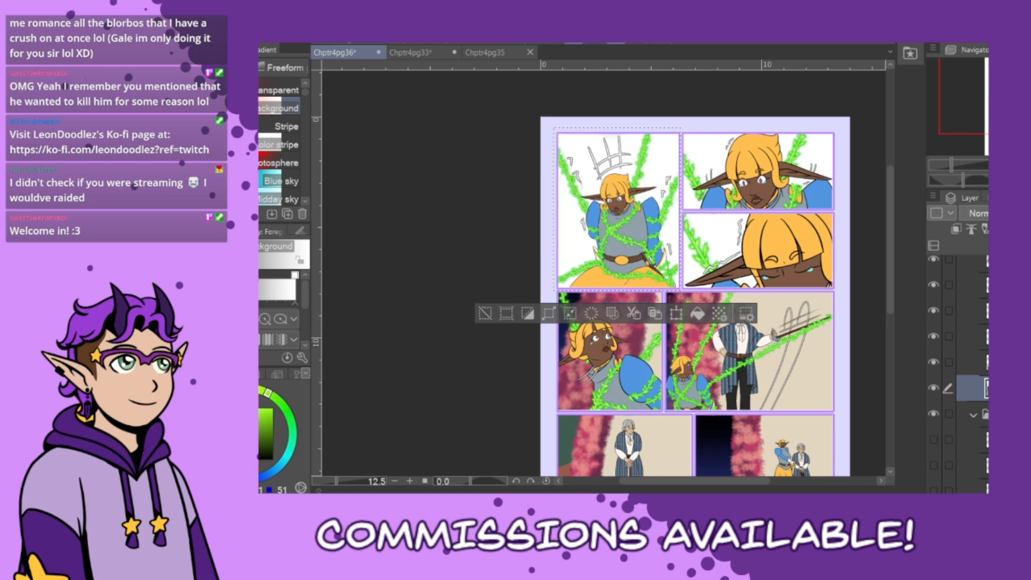
- Change the gradient's secondary colour to mid grey (159), keeping dark grey as the active colour
key(x)
drag(224, 441, 225, 427)
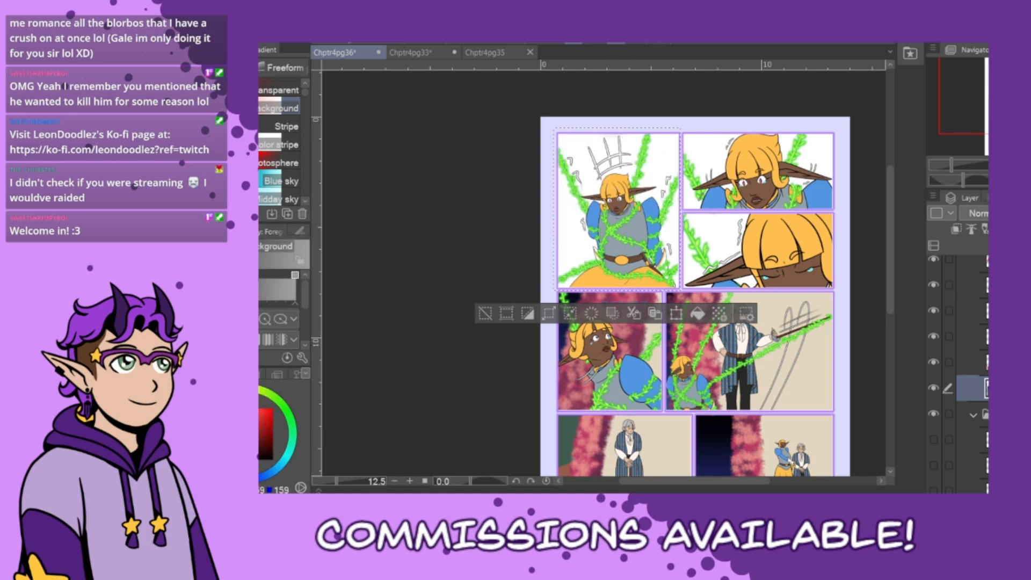
key(x)
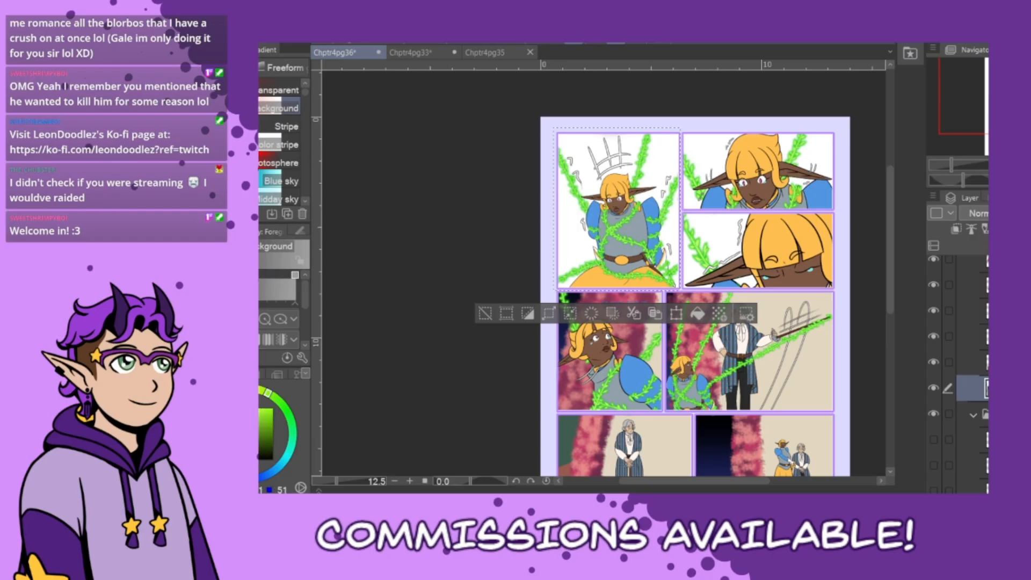
- Fill the top-left panel's background with the dark grey to mid grey gradient running downwards, and clear the selection
drag(594, 97, 652, 397)
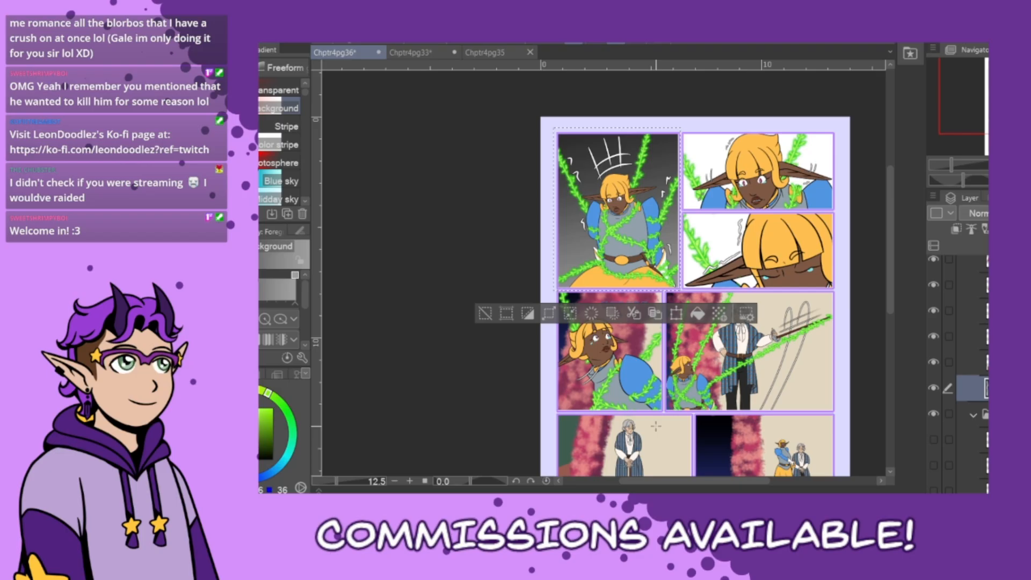
drag(698, 481, 718, 481)
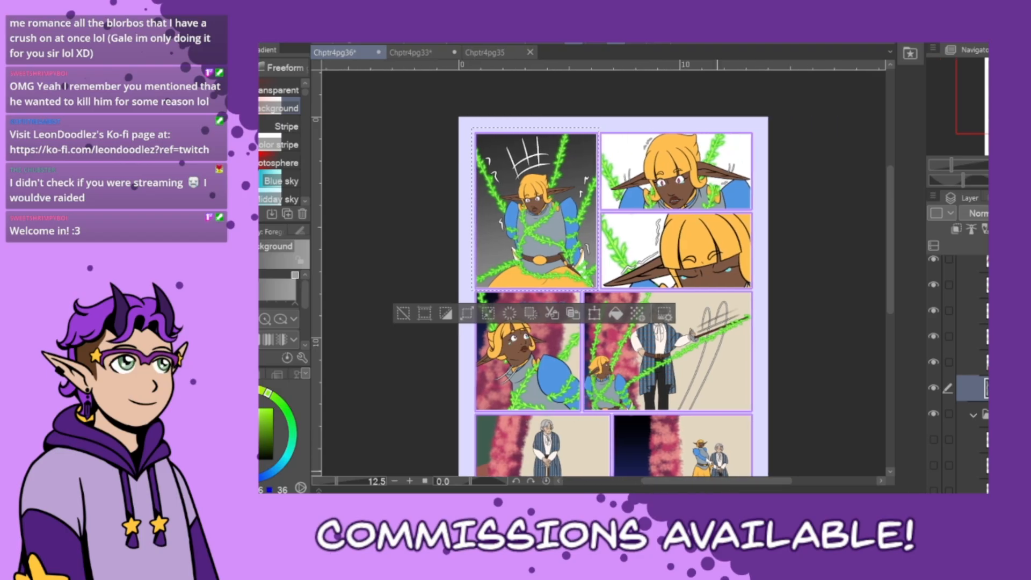
click(403, 315)
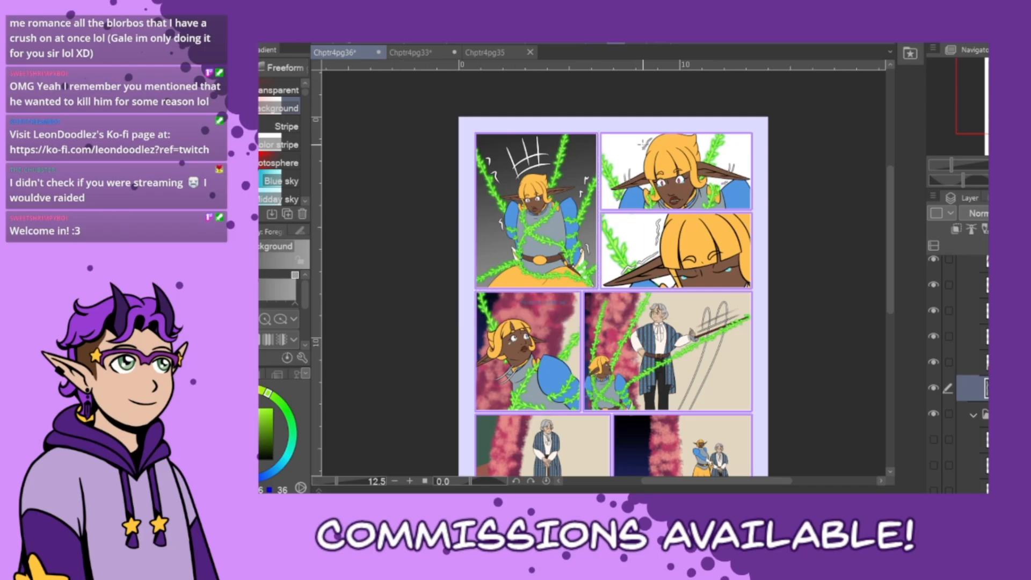
- Select the upper of the two stacked top-row panels, fill its background with the same downward grey gradient, and deselect
key(m)
drag(601, 132, 752, 210)
key(g)
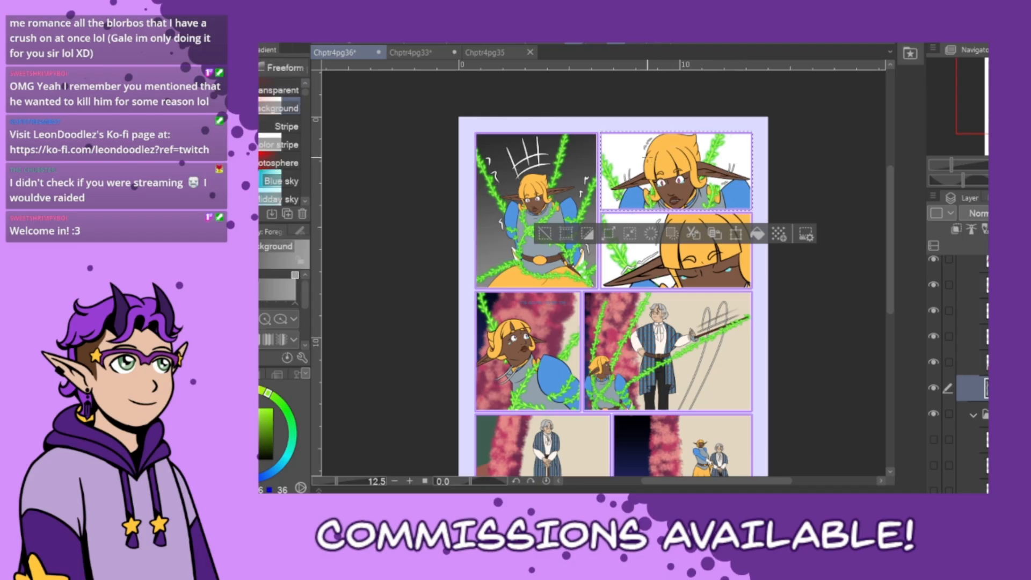
drag(635, 125, 669, 204)
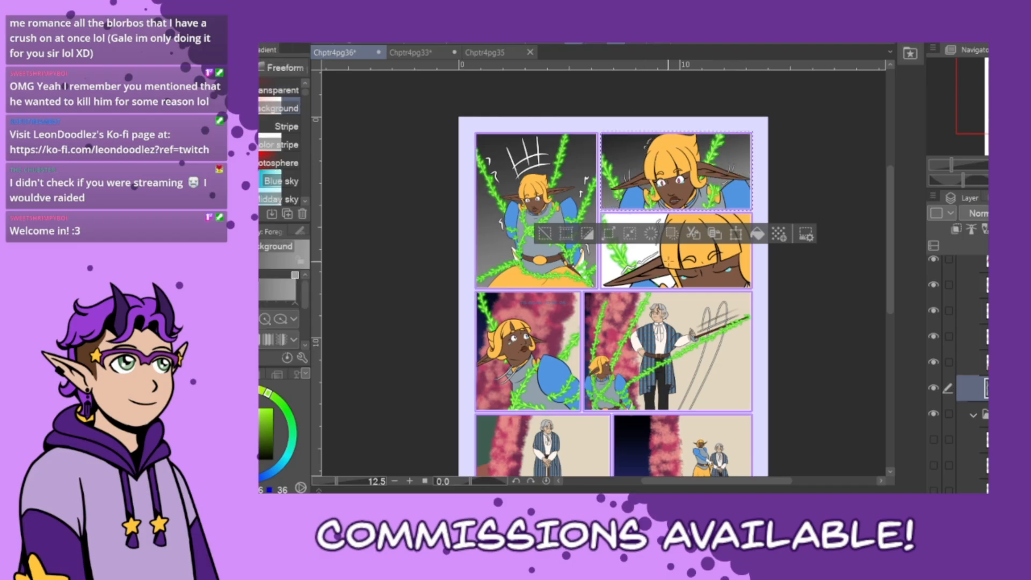
click(545, 233)
- Select the lower of the two stacked top-row panels, fill its background with a long downward grey gradient, and deselect
drag(600, 212, 733, 287)
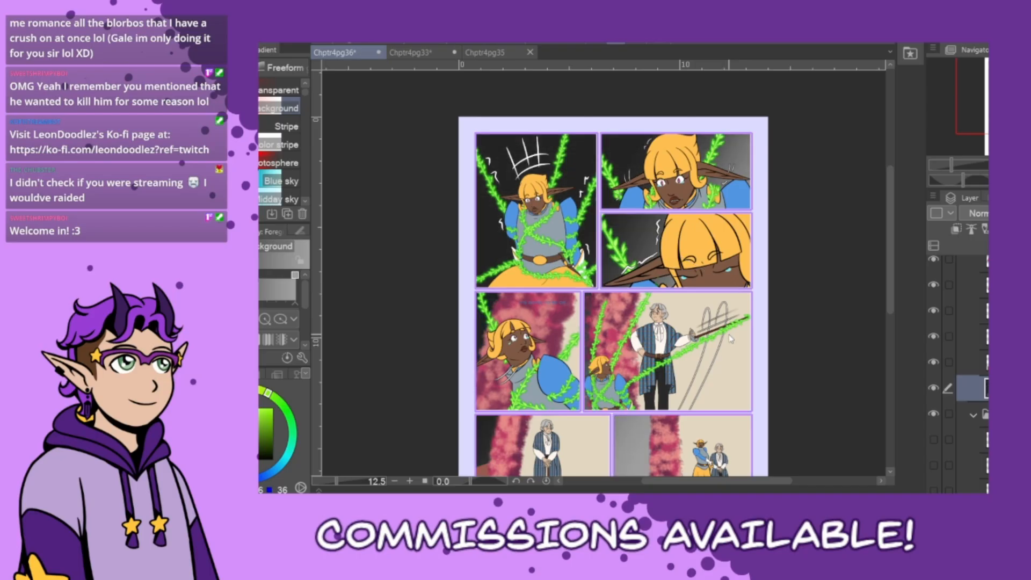
key(ctrl+z)
key(m)
drag(600, 212, 752, 289)
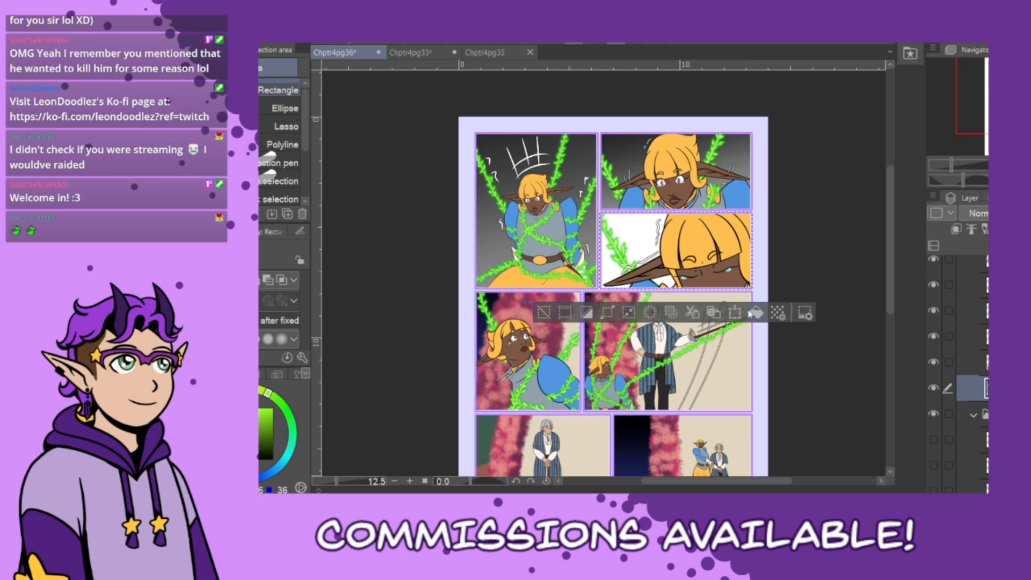
key(g)
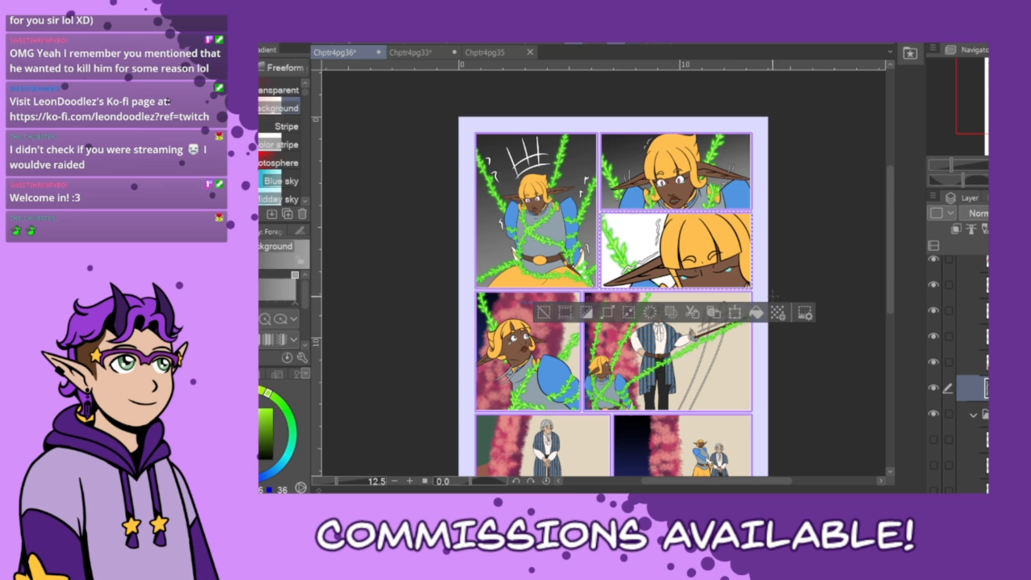
drag(655, 239, 664, 326)
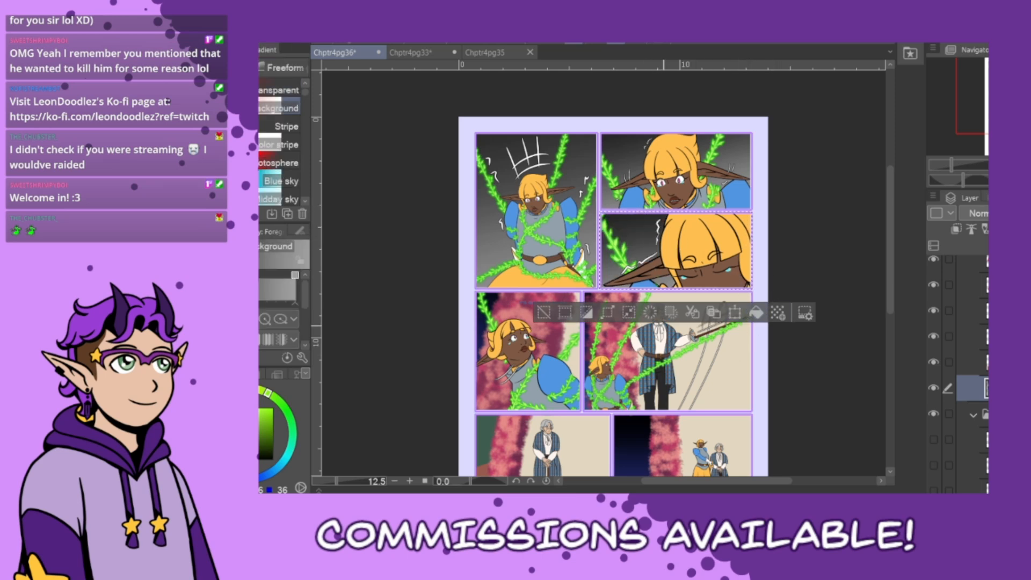
key(ctrl+z)
drag(644, 225, 696, 420)
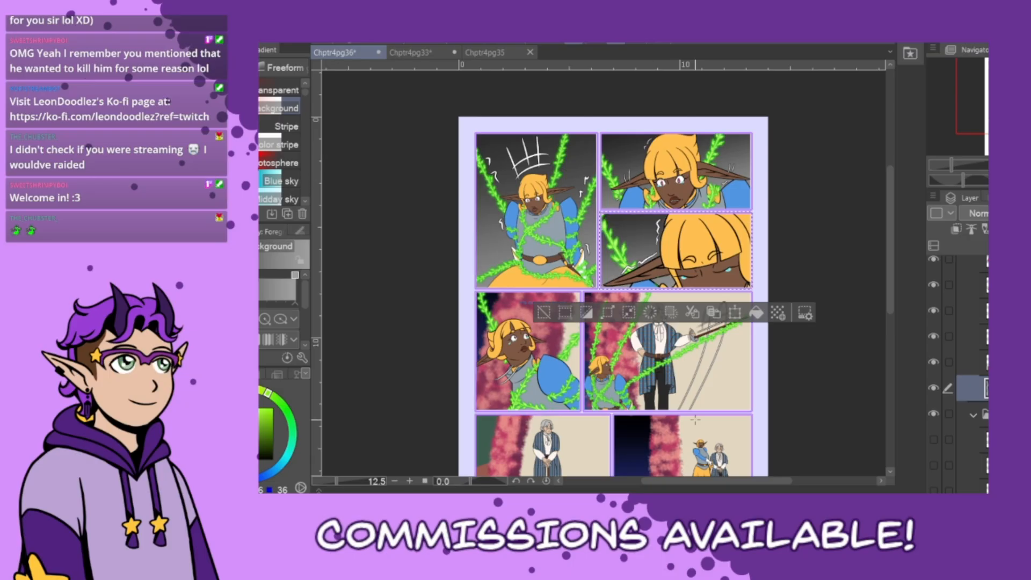
key(ctrl+d)
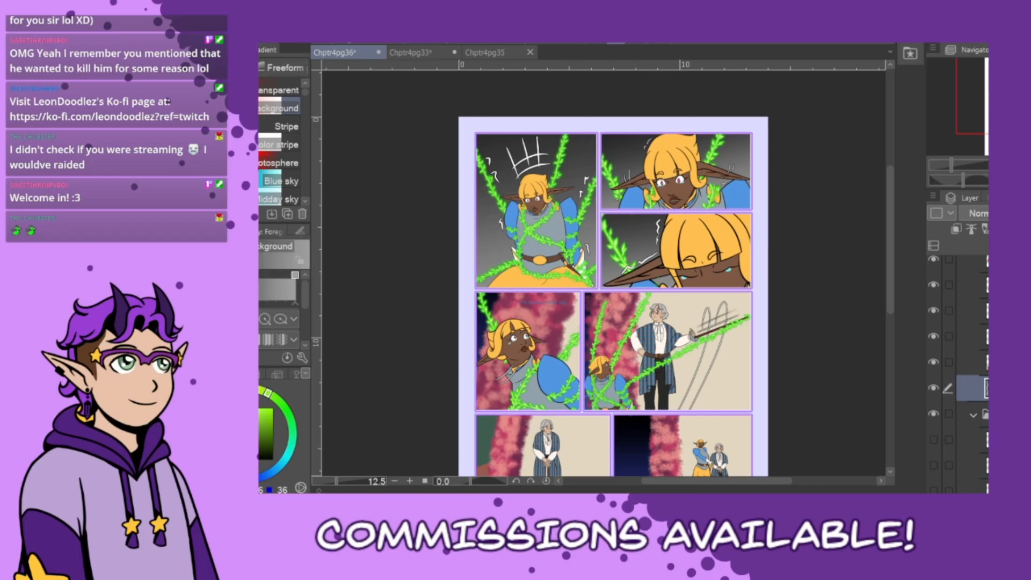
- Add a new raster layer directly above the clipped layer beneath the character folders
scroll(959, 374, up, 2)
scroll(958, 373, up, 1)
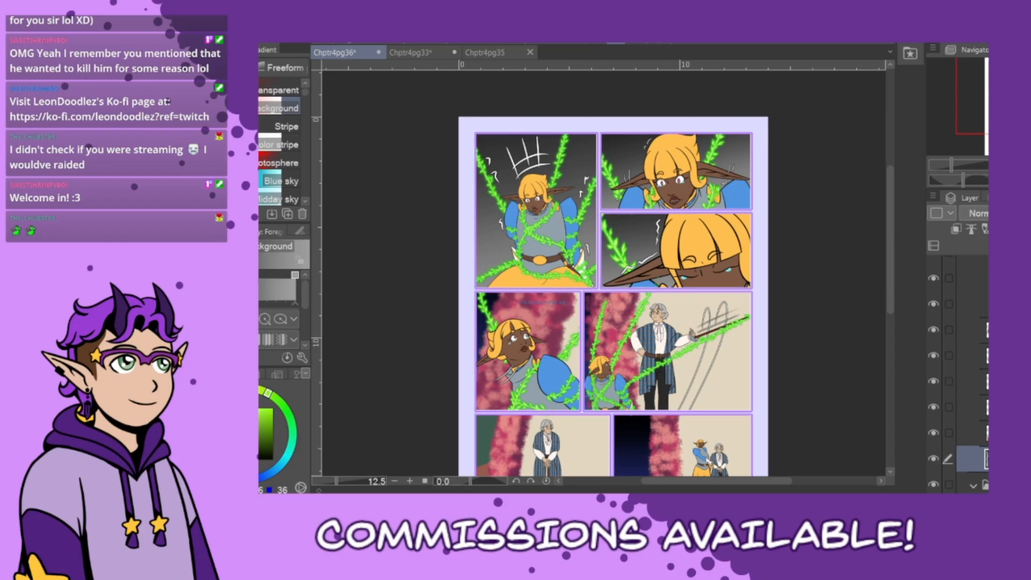
scroll(959, 376, down, 2)
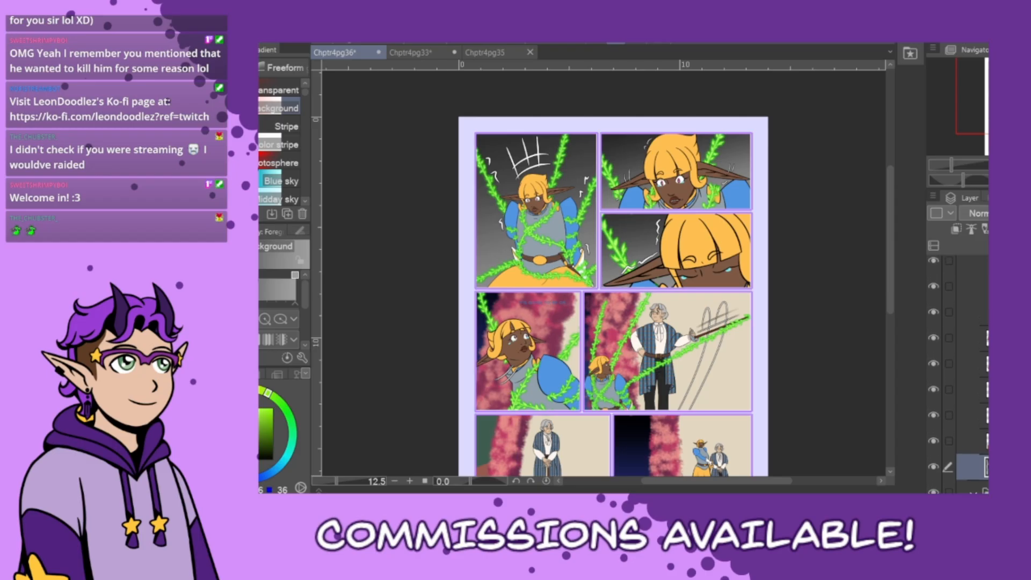
scroll(958, 376, up, 10)
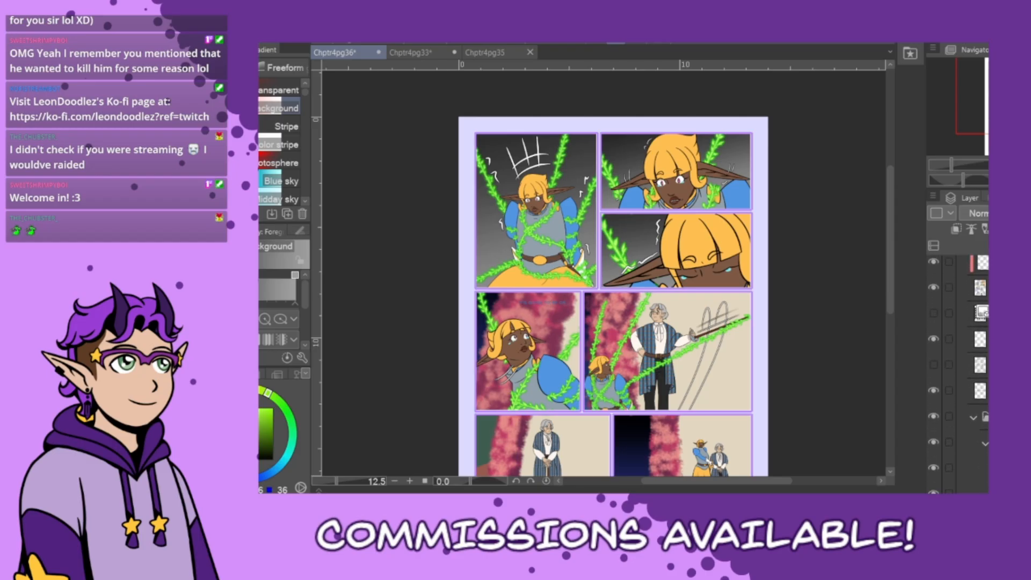
scroll(958, 375, up, 6)
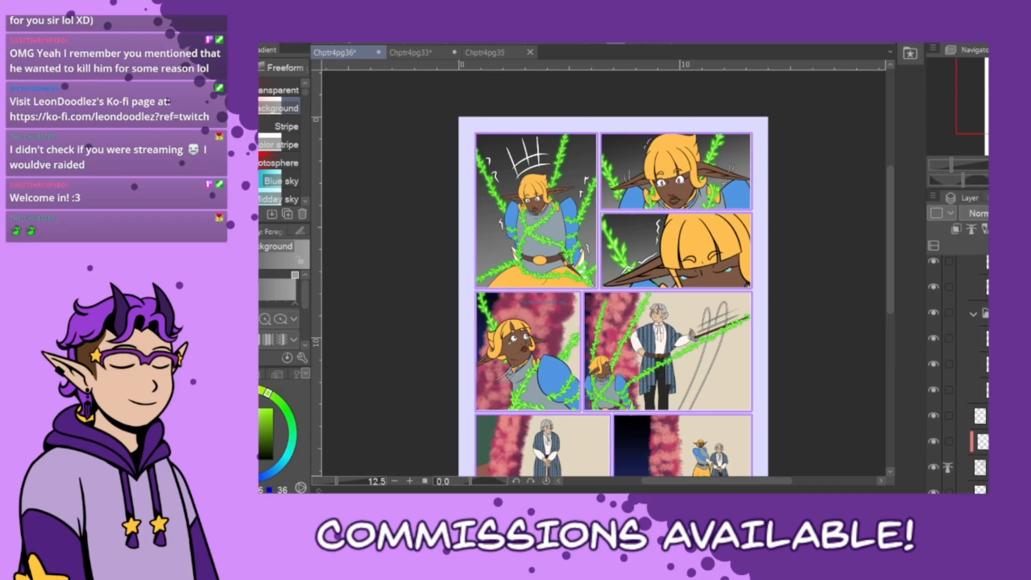
click(982, 442)
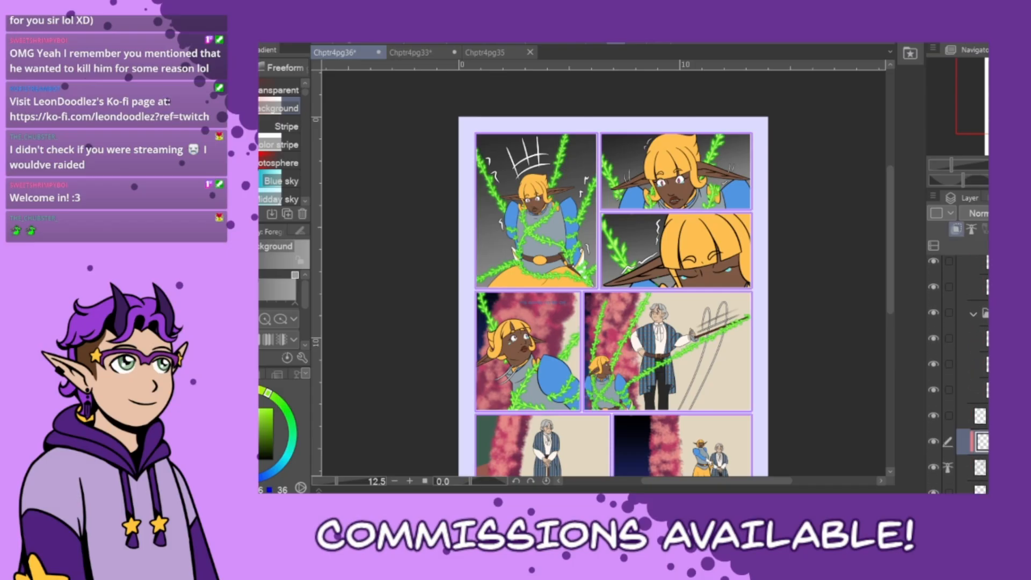
key(ctrl+shift+n)
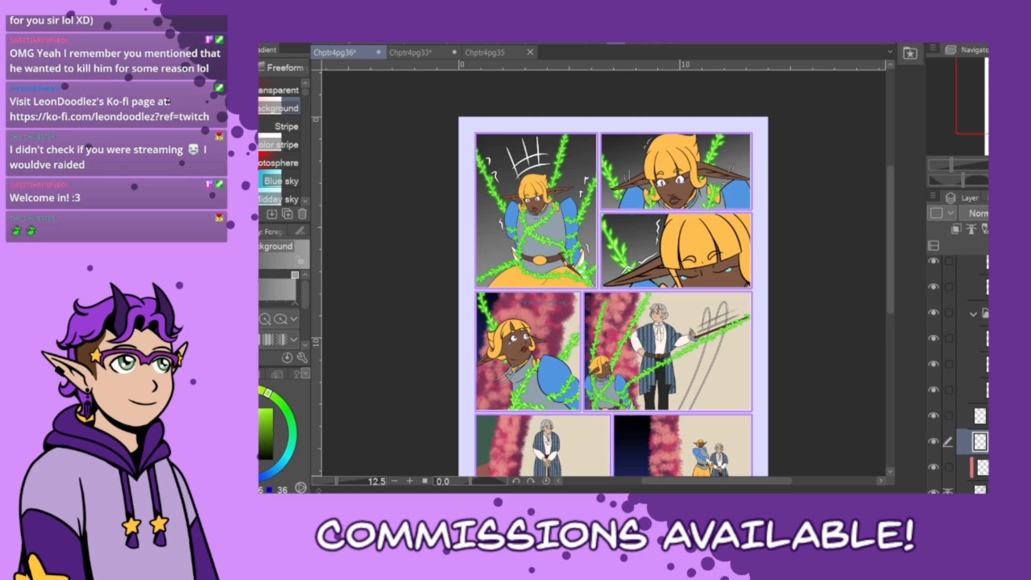
- Examine the layers in the upper two folders, picking the middle-row artwork on the canvas to find its layer
click(975, 287)
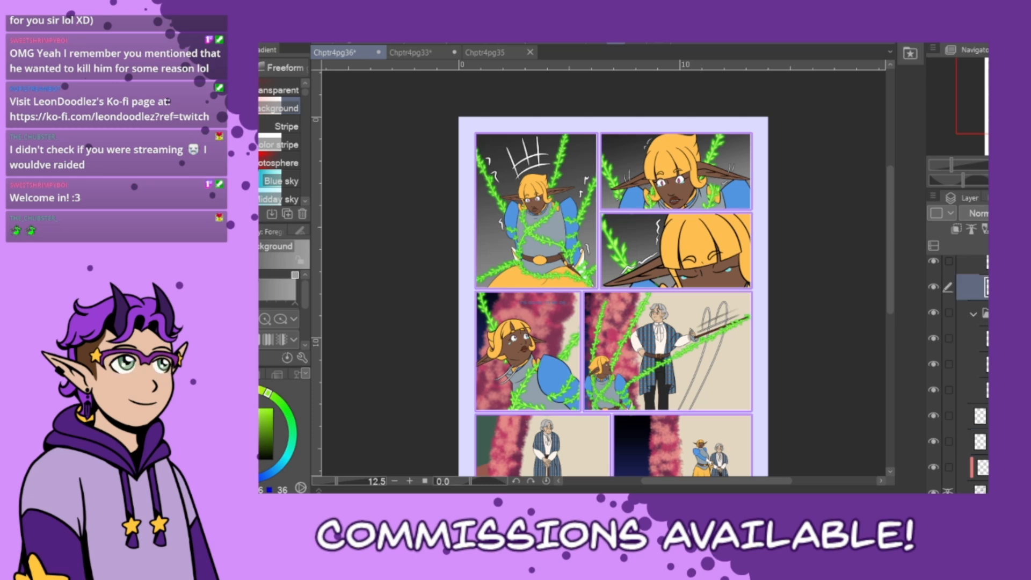
key(p)
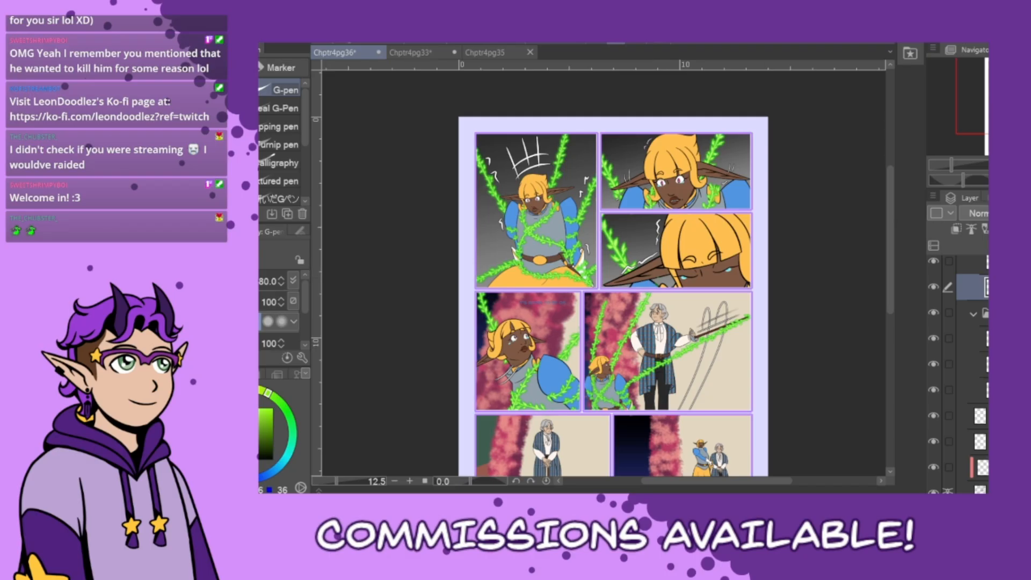
scroll(975, 344, up, 2)
click(975, 345)
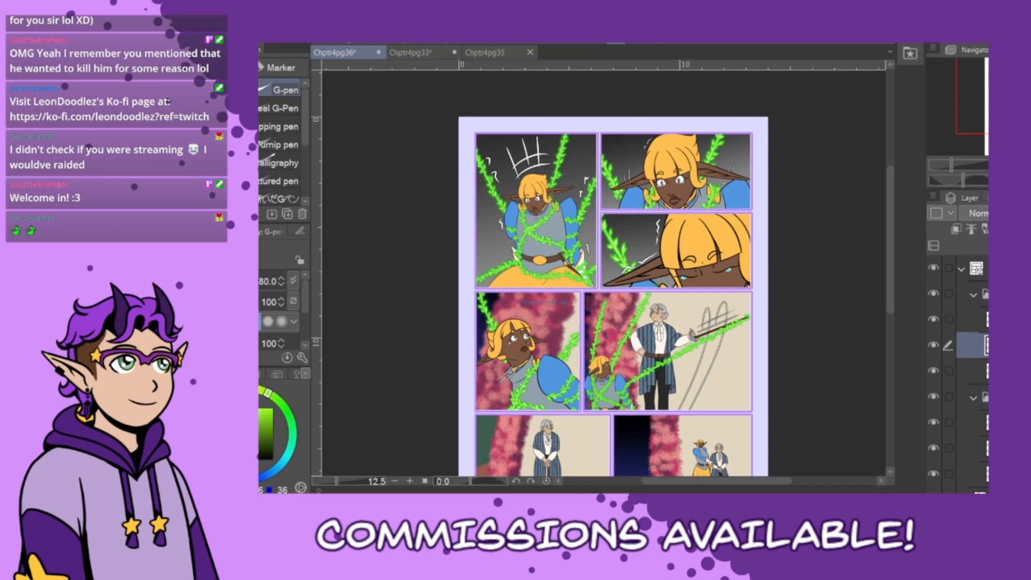
click(974, 319)
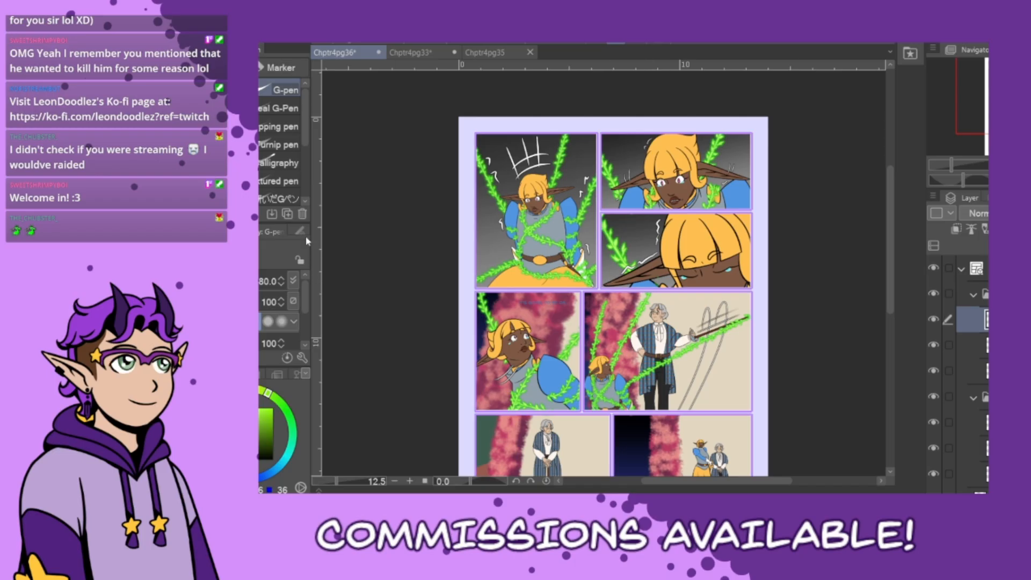
key(o)
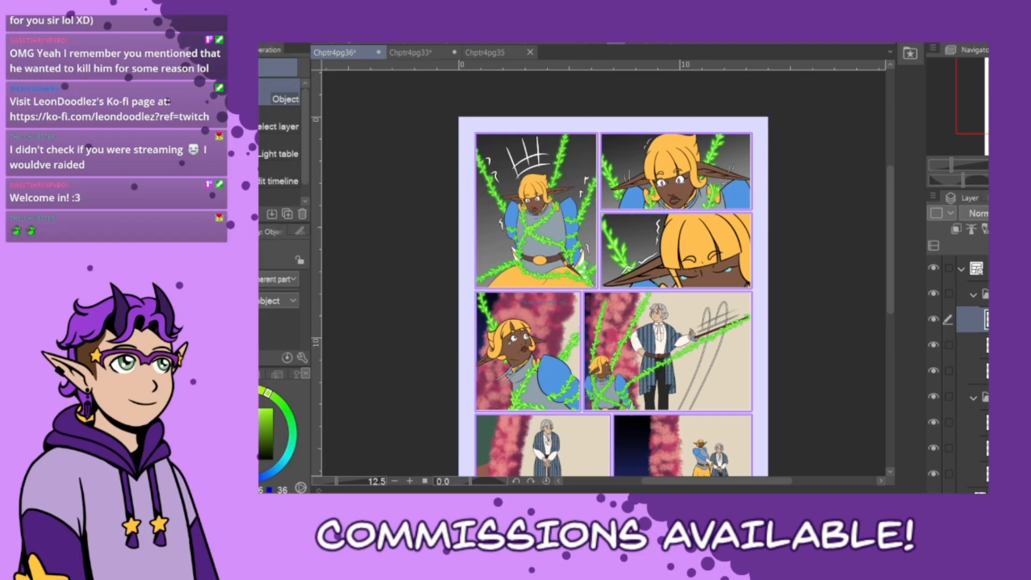
click(621, 353)
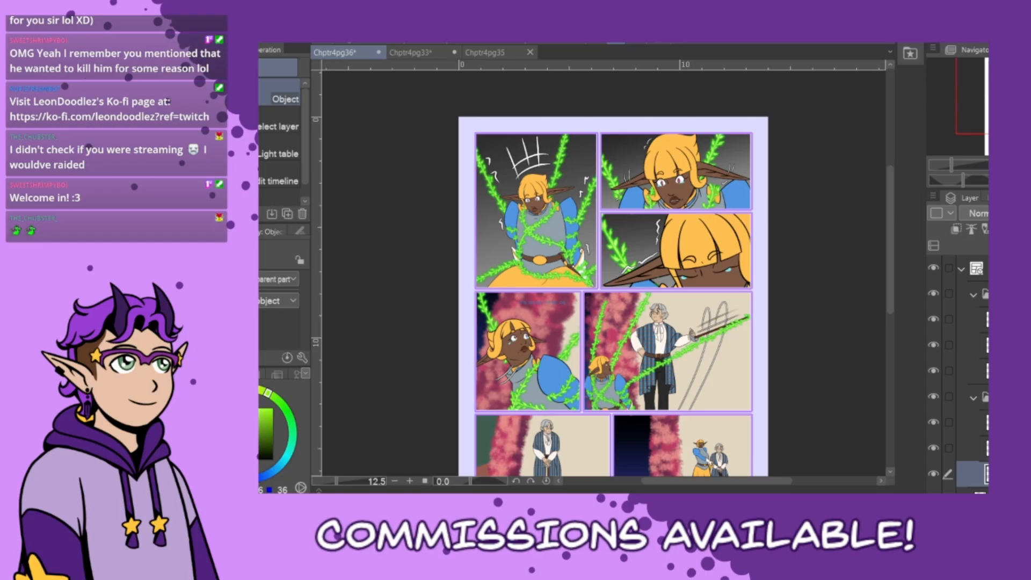
key(p)
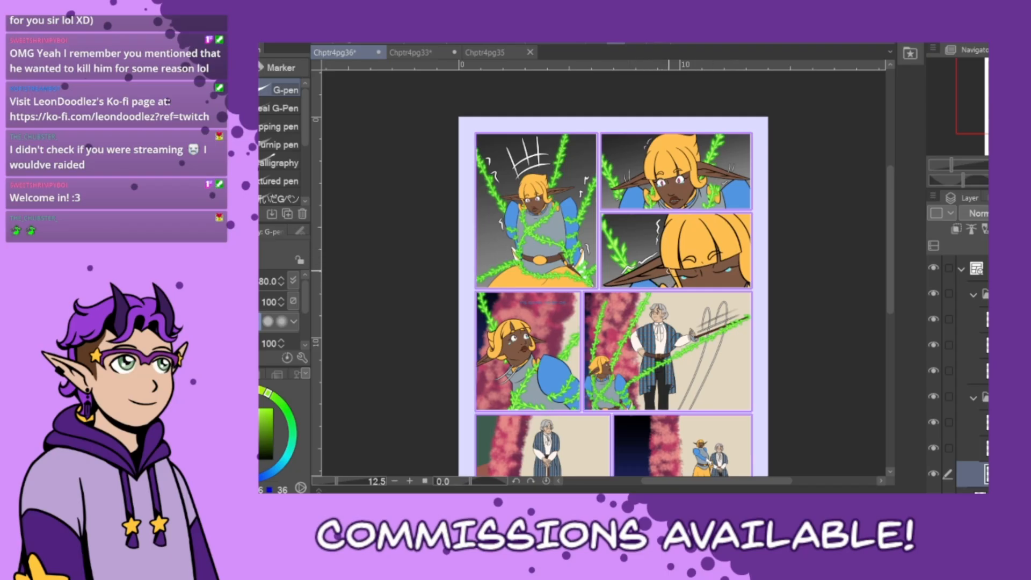
click(974, 448)
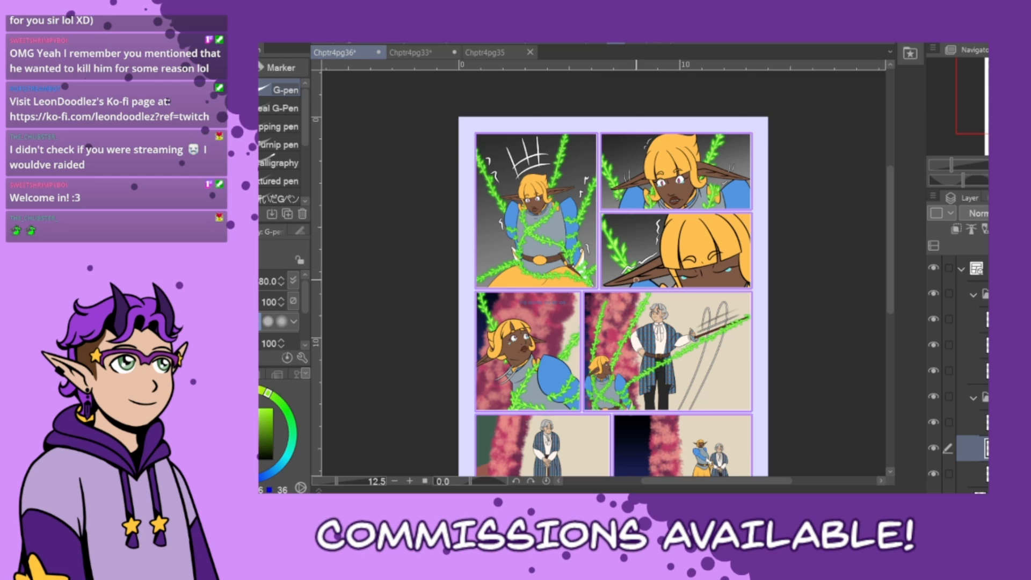
click(973, 422)
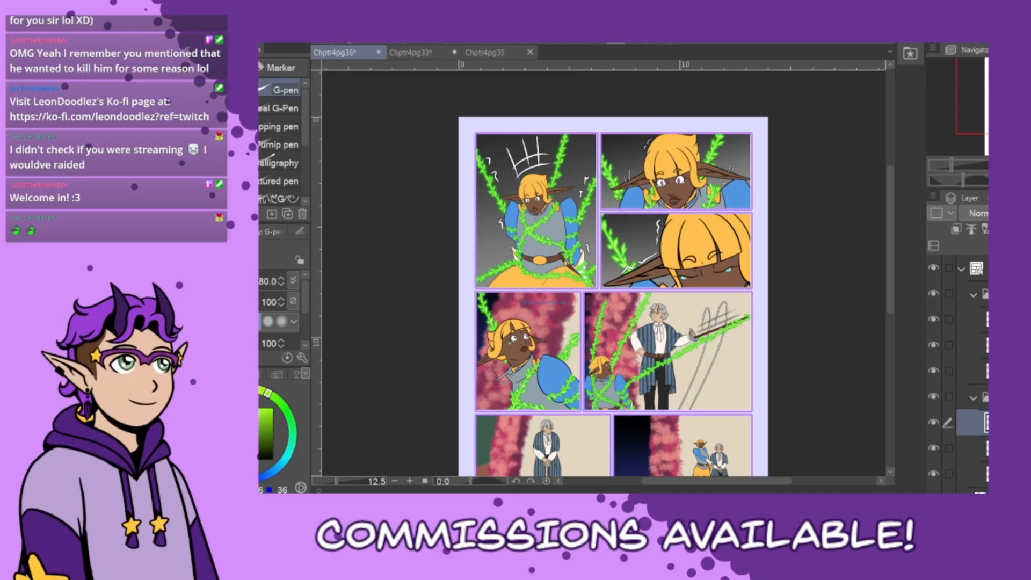
- Collapse the two layer folders at the top of the page's layer stack and activate the upper one
click(973, 398)
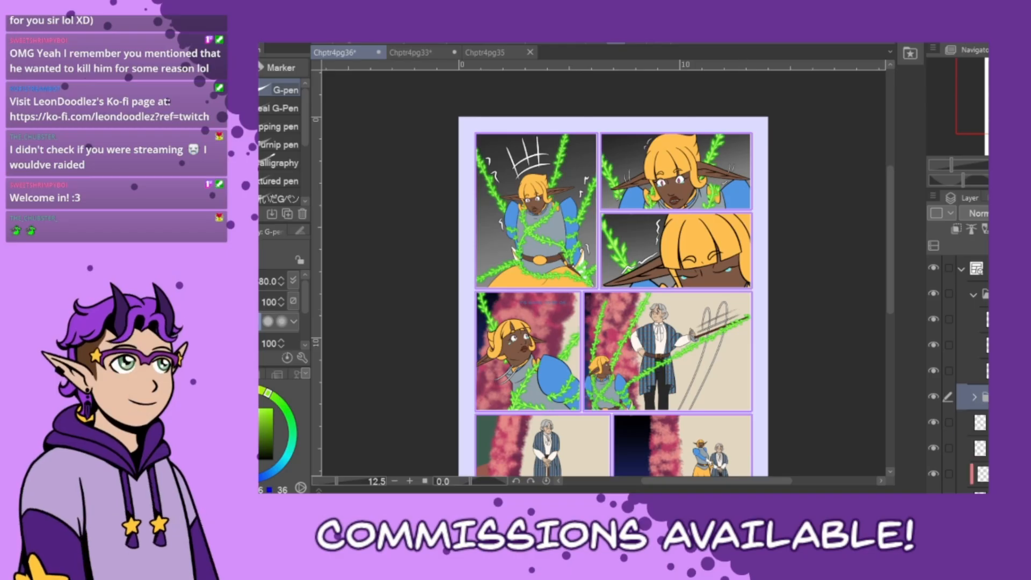
click(974, 293)
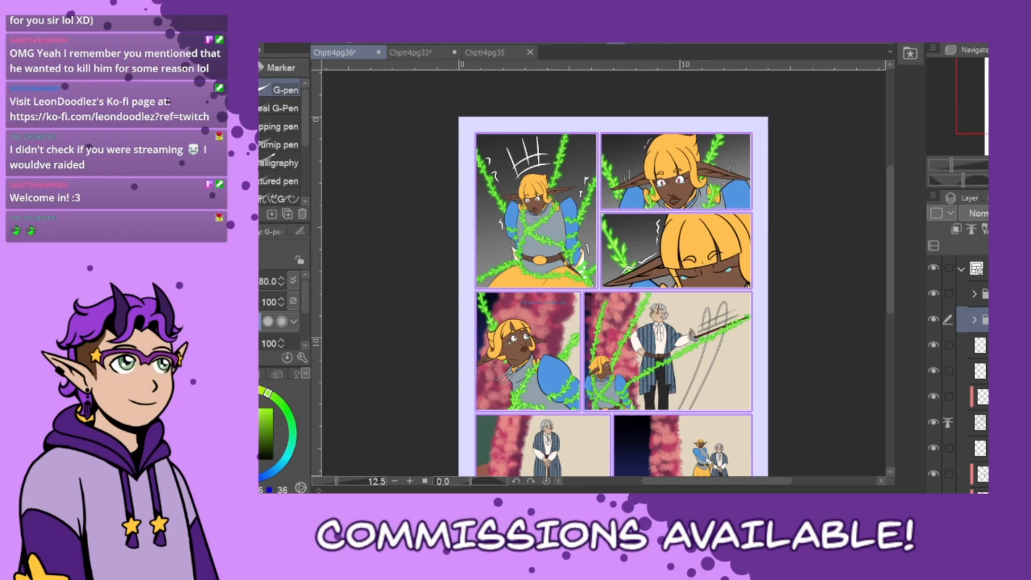
scroll(958, 370, down, 10)
scroll(958, 370, down, 5)
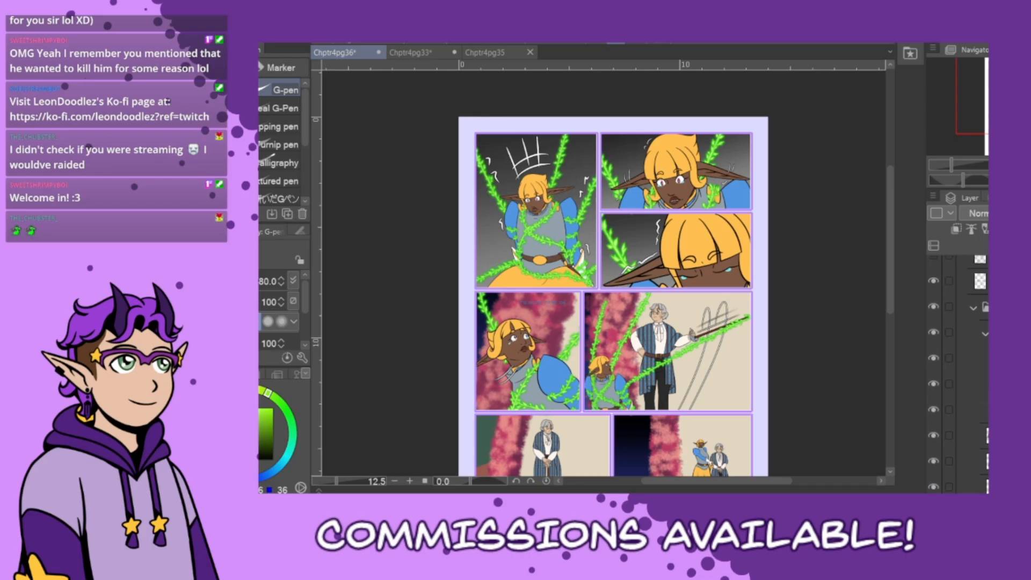
click(973, 333)
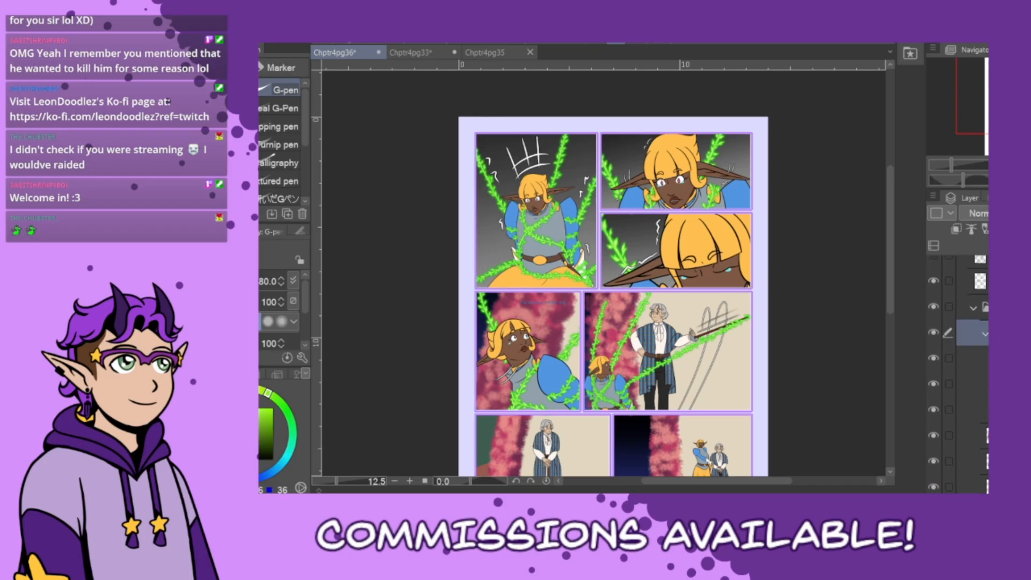
scroll(958, 370, up, 6)
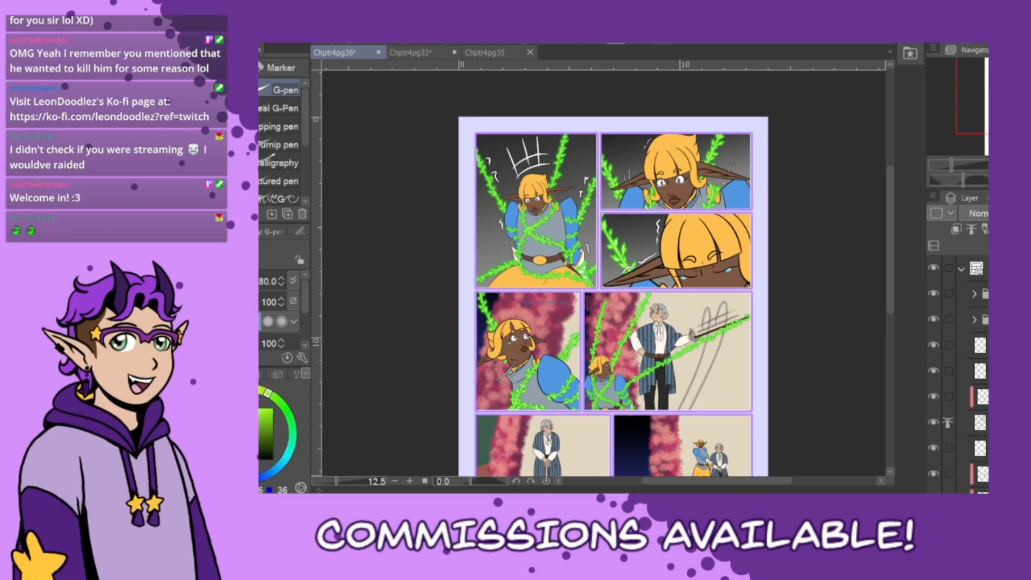
click(974, 294)
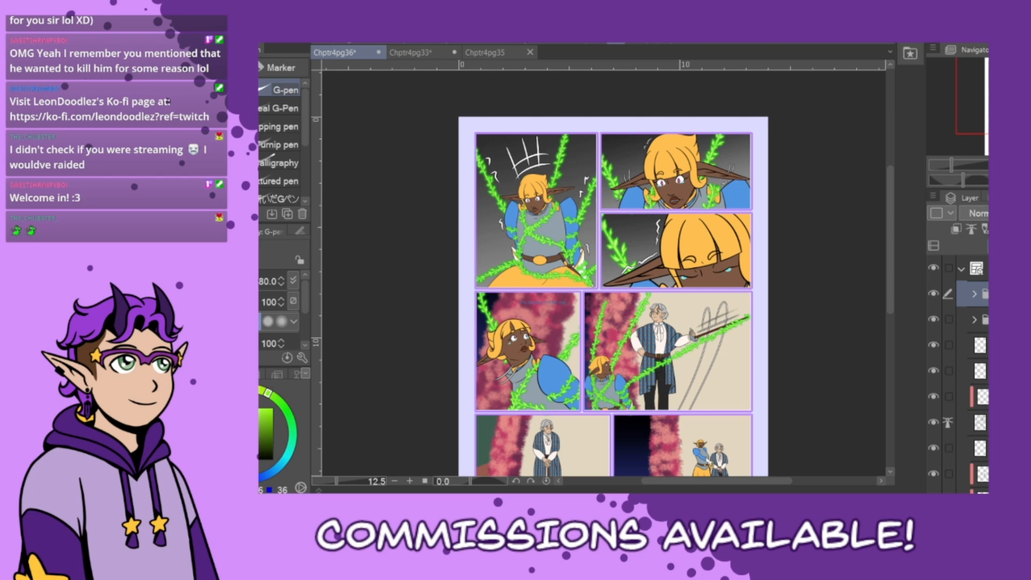
- Add a new raster layer above the two collapsed folders and choose the Gauze cloud hatching brush
key(ctrl+shift+n)
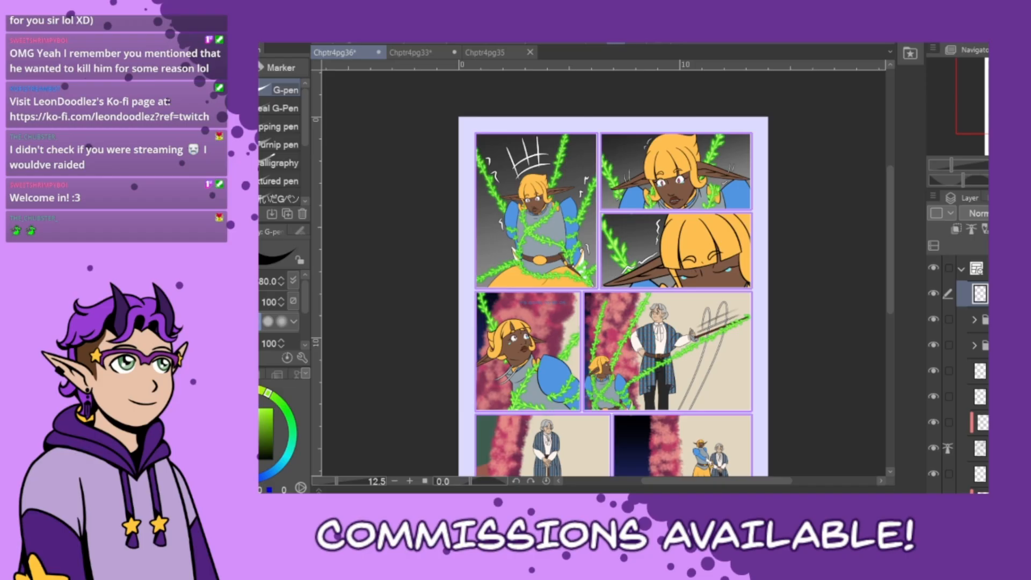
key(b)
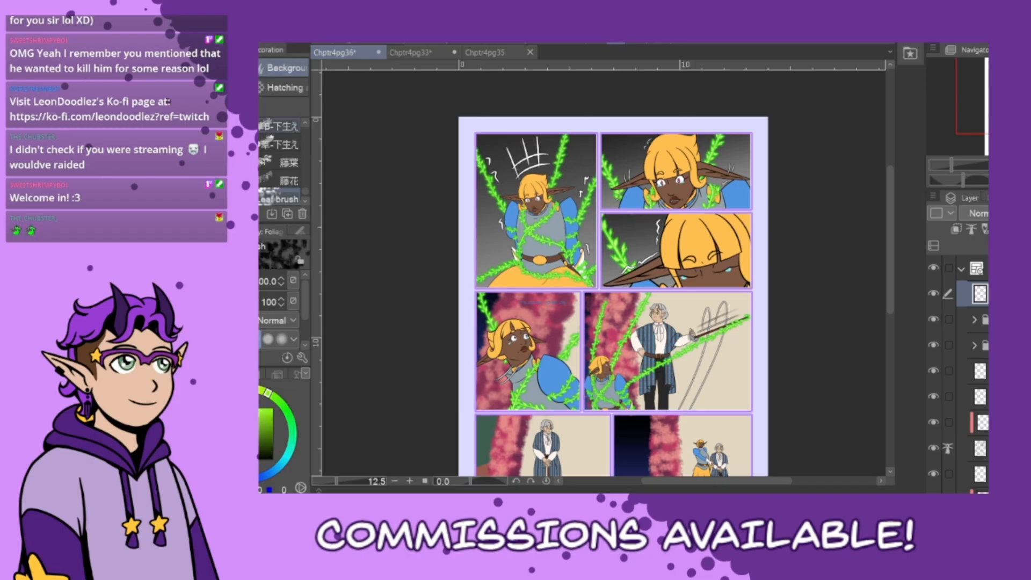
click(284, 88)
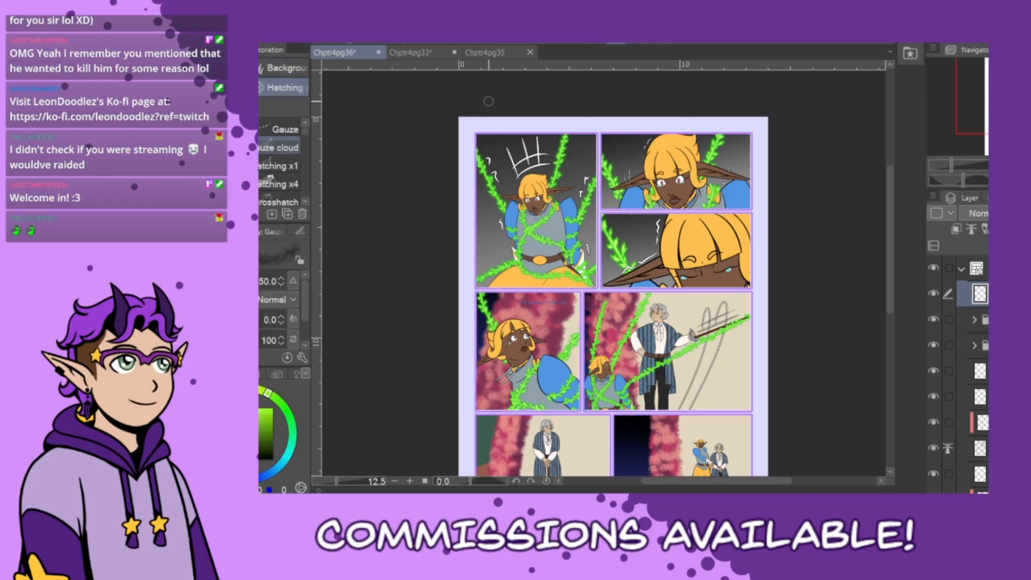
drag(512, 139, 483, 178)
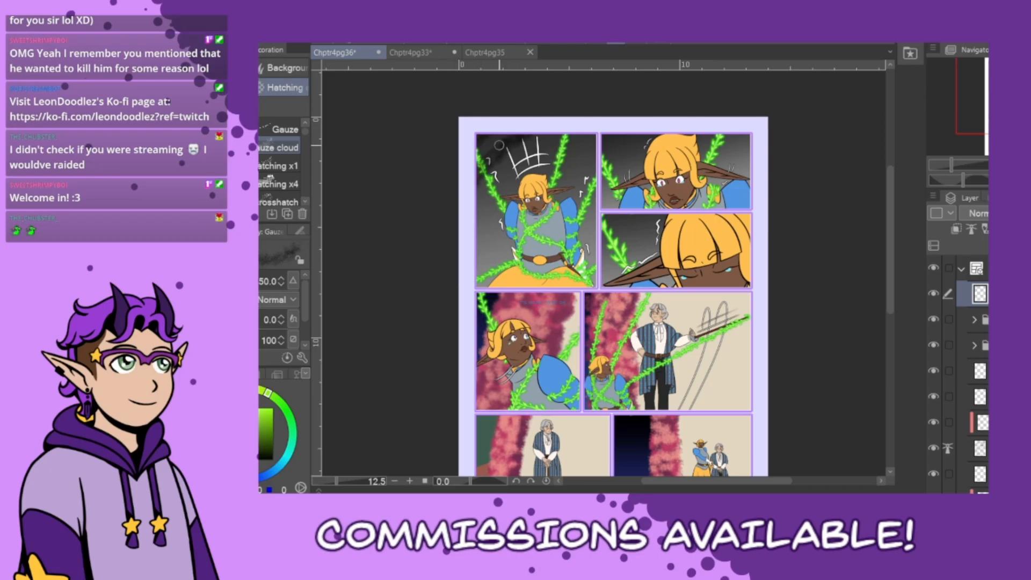
key(asciicircum)
key(asciicircum)
key(asciicircum)
key(h)
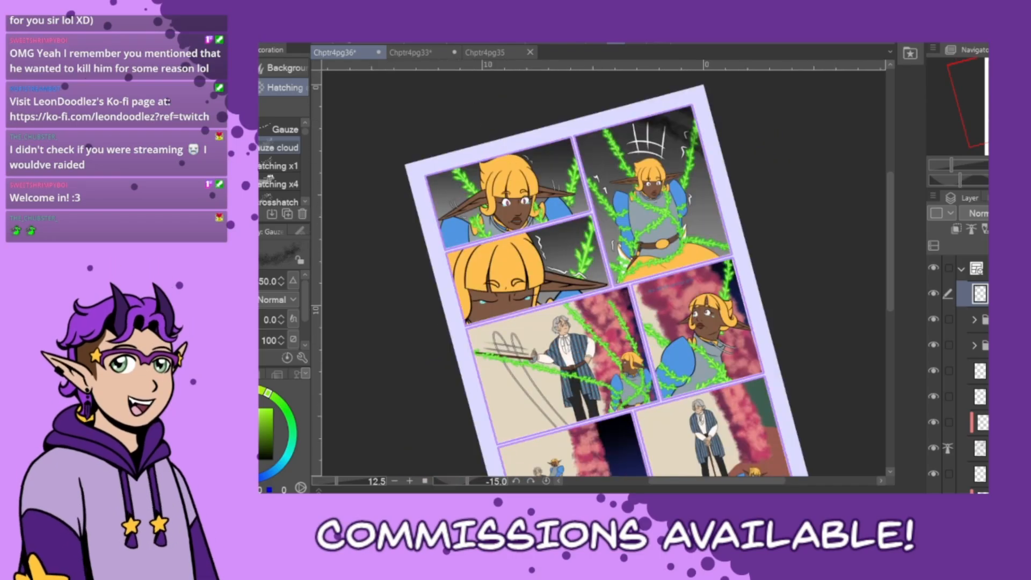
key(ctrl+alt+0)
key(h)
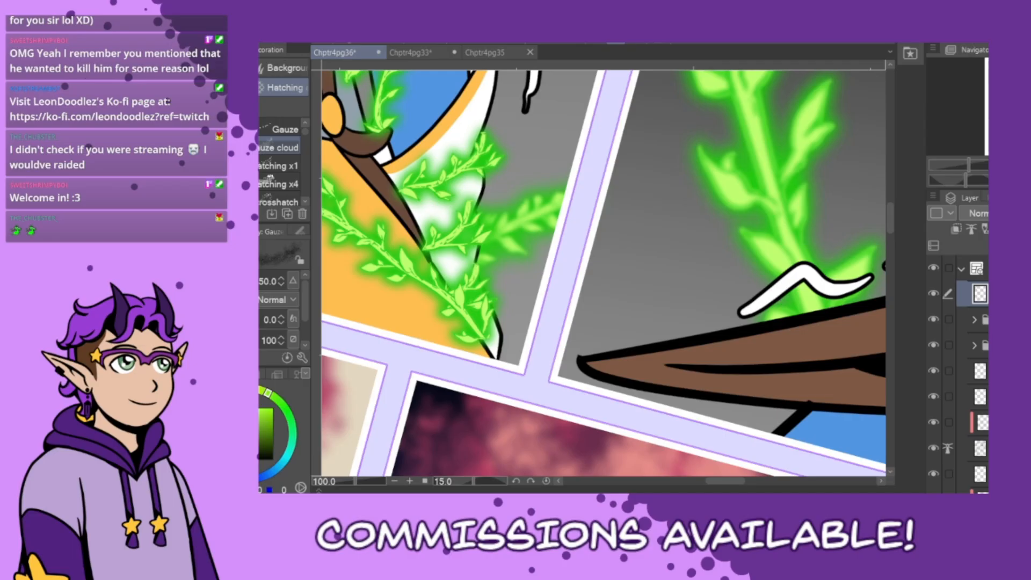
key(ctrl+0)
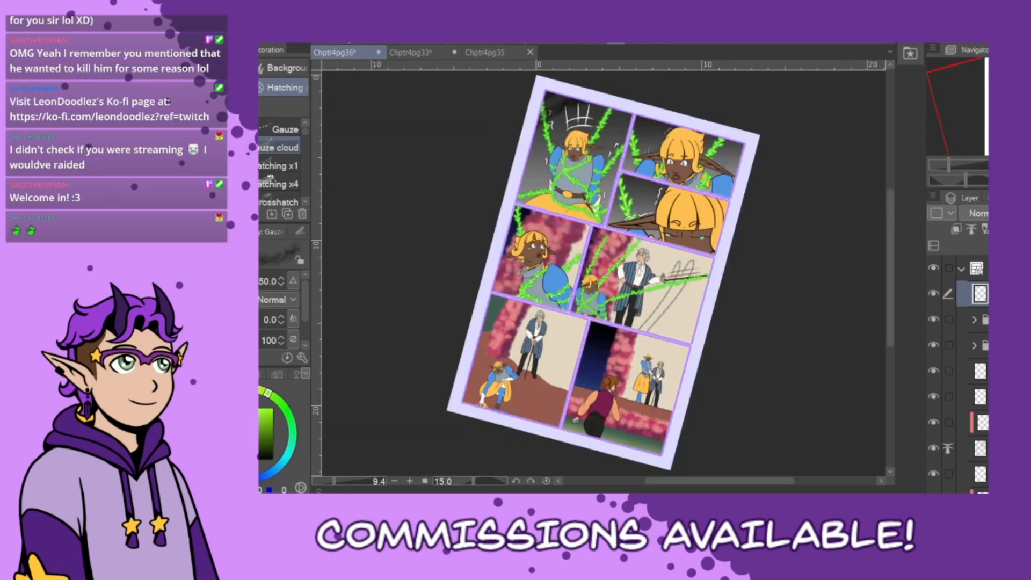
key(minus)
key(minus)
key(minus)
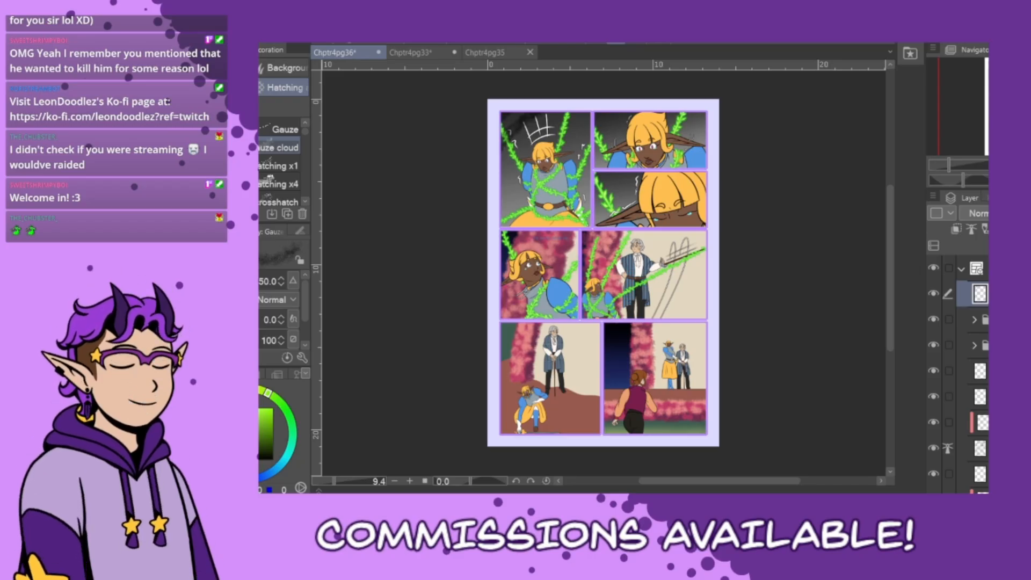
scroll(601, 106, up, 1)
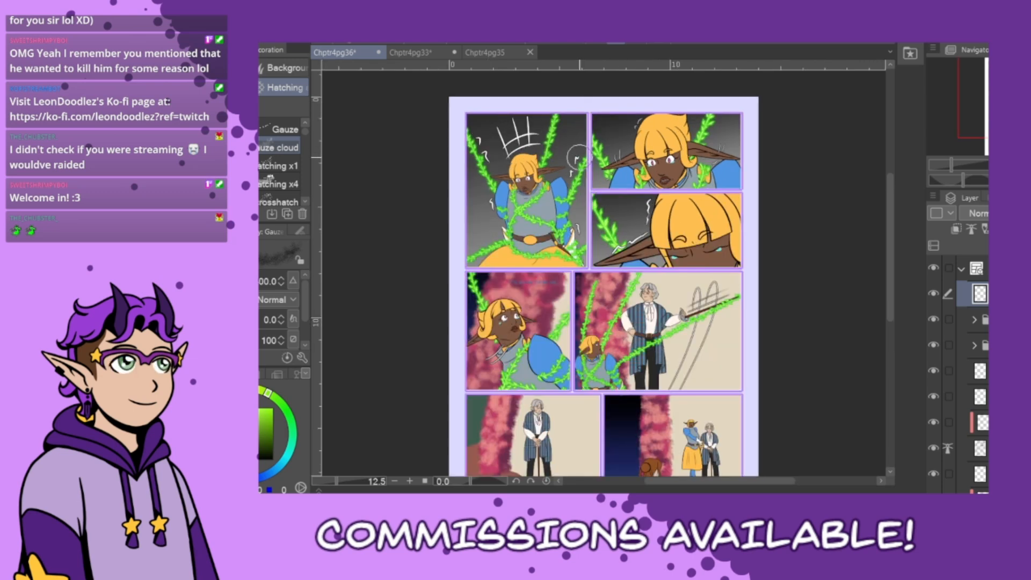
- Enlarge the Gauze cloud brush by seven size increments for shading the panel edges
key(bracketright)
key(bracketright)
key(bracketright)
key(bracketright)
key(bracketright)
key(bracketright)
key(bracketright)
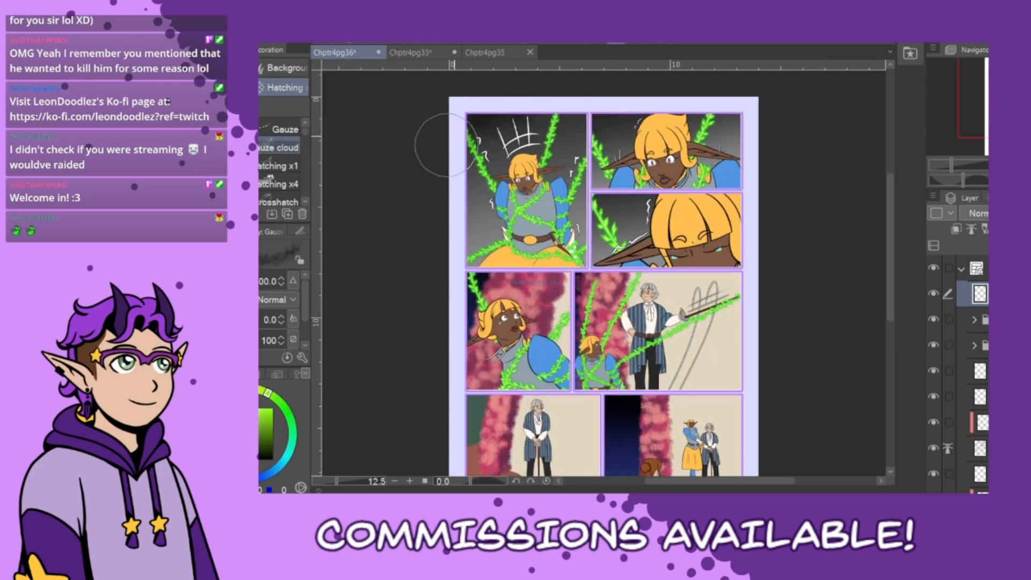
mouse_move(446, 146)
mouse_down()
mouse_move(495, 115)
mouse_move(555, 104)
mouse_up()
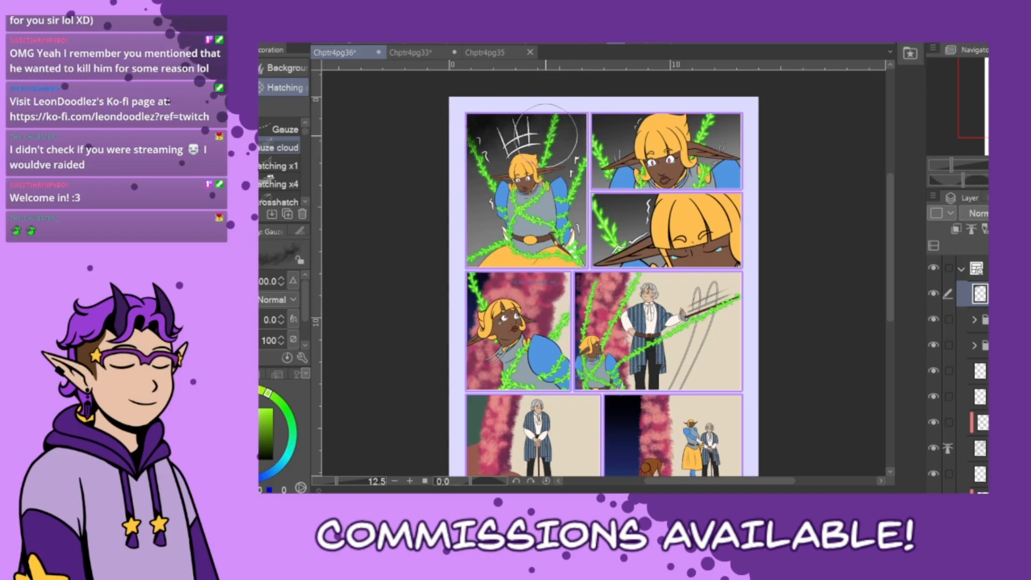
key(ctrl+z)
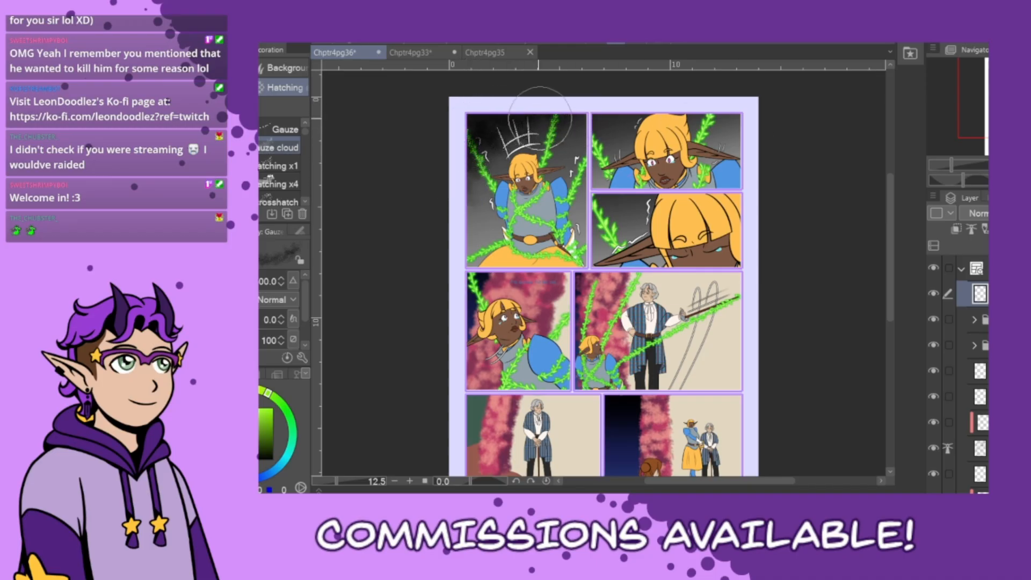
mouse_move(540, 117)
mouse_down()
mouse_move(585, 131)
mouse_move(552, 121)
mouse_move(504, 132)
mouse_move(479, 160)
mouse_move(482, 235)
mouse_move(536, 268)
mouse_move(570, 263)
mouse_move(601, 235)
mouse_move(556, 274)
mouse_move(517, 275)
mouse_move(475, 262)
mouse_move(455, 224)
mouse_move(549, 271)
mouse_move(570, 270)
mouse_up()
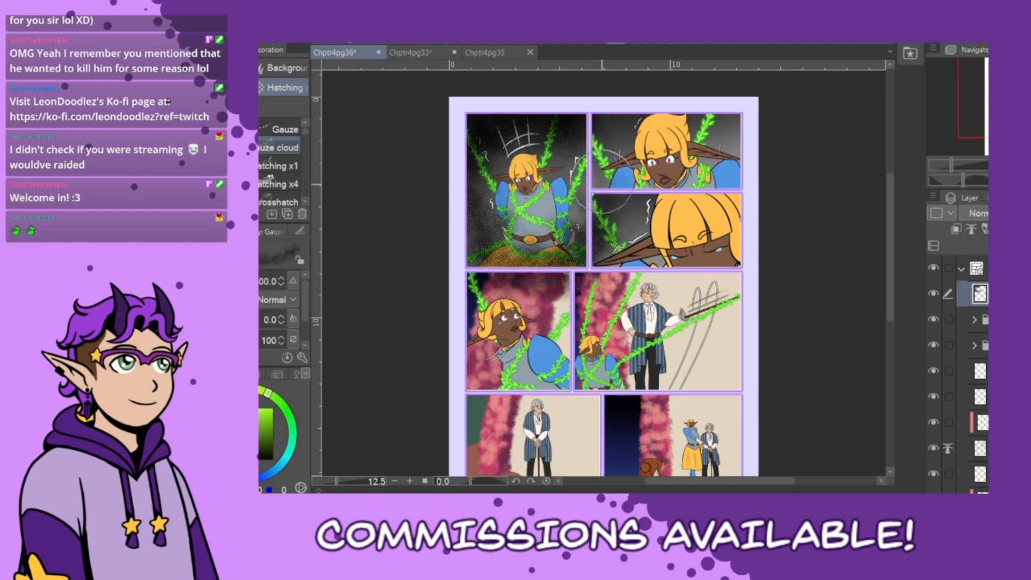
key(ctrl+z)
key(ctrl+z)
key(ctrl+z)
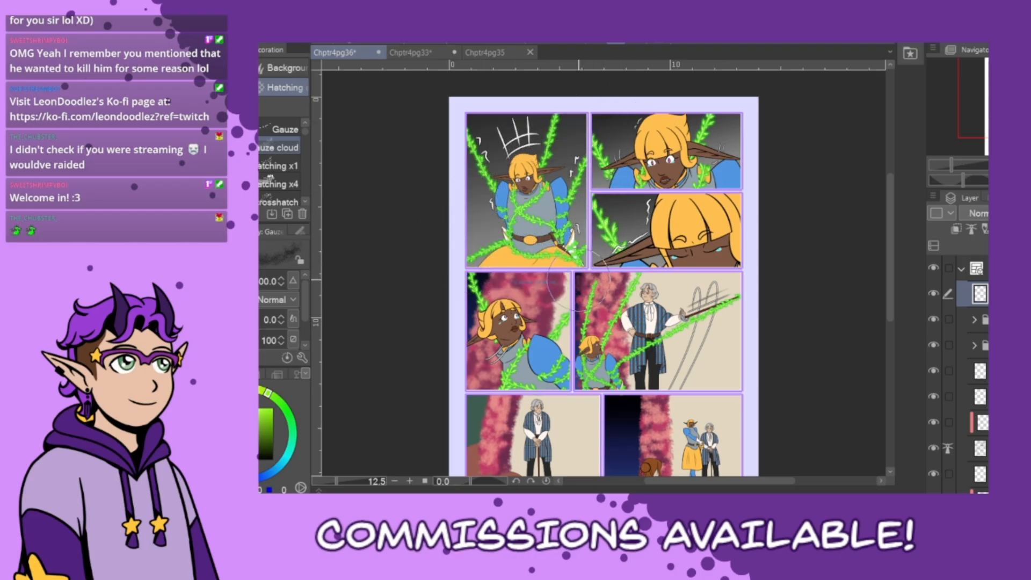
- Darken the edges of the first top-row panel with Gauze cloud hatching and clear the overspill from the neighbouring panels
drag(558, 289, 473, 271)
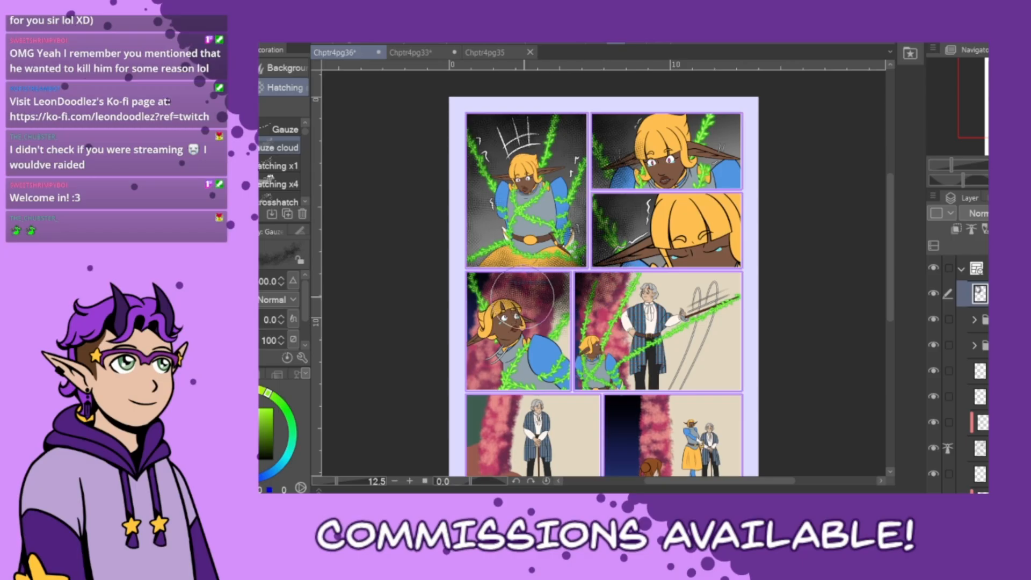
key(m)
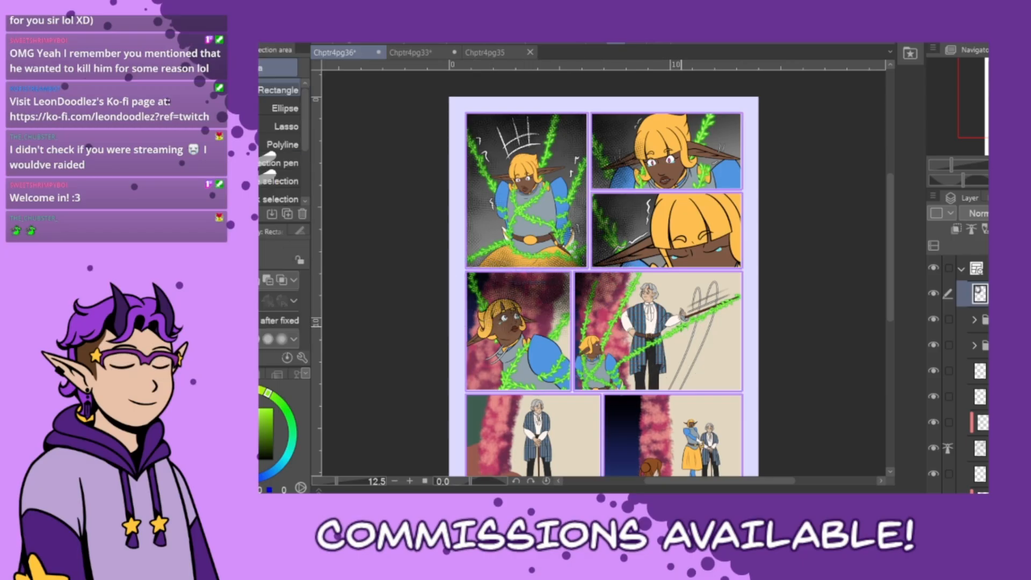
drag(589, 92, 688, 363)
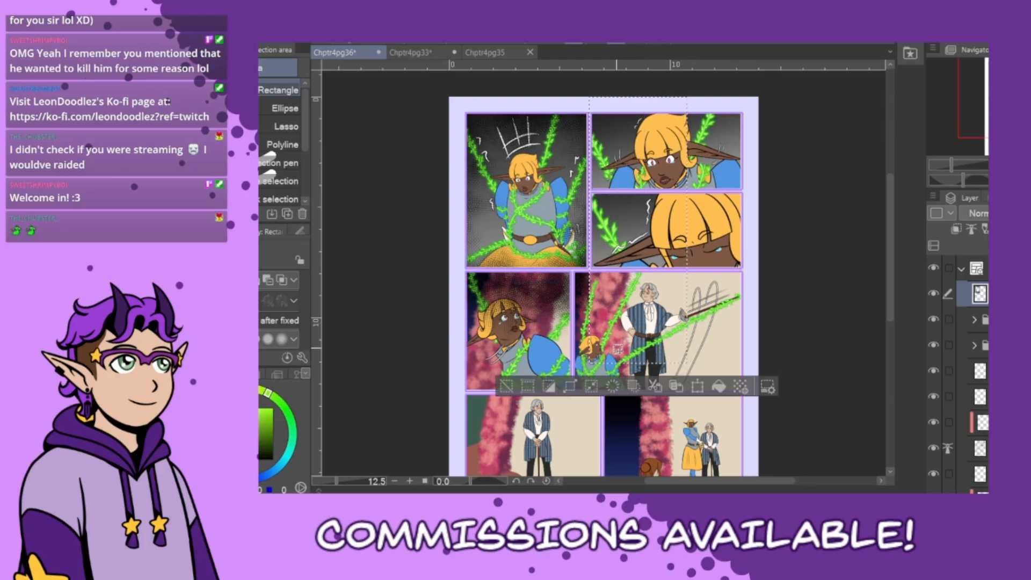
drag(459, 269, 644, 361)
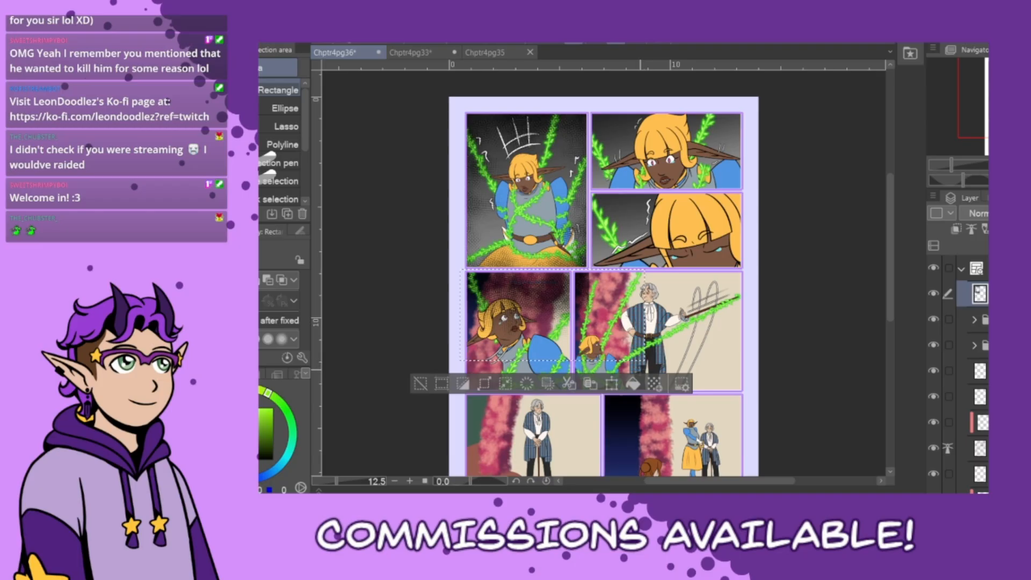
key(Delete)
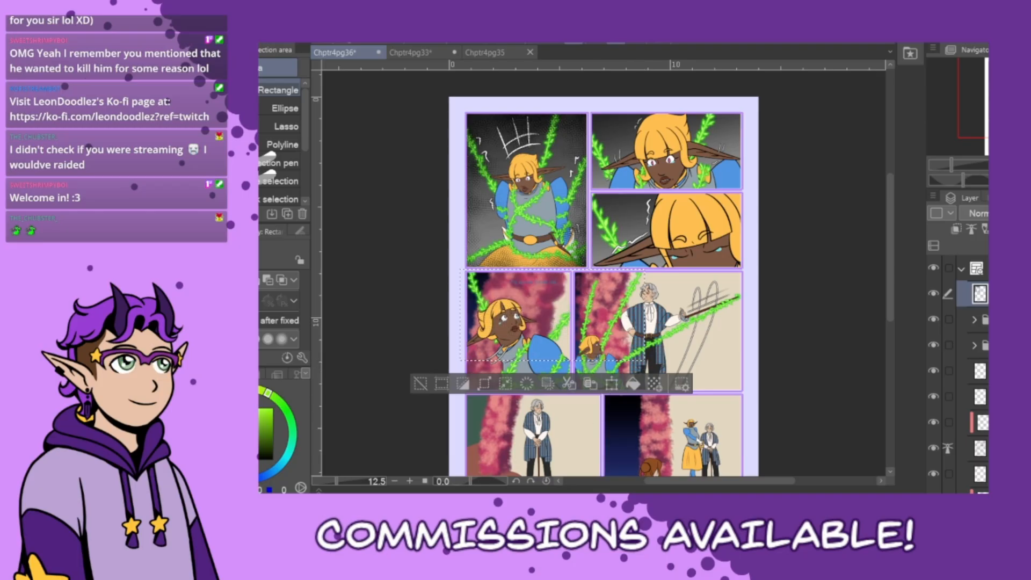
click(419, 383)
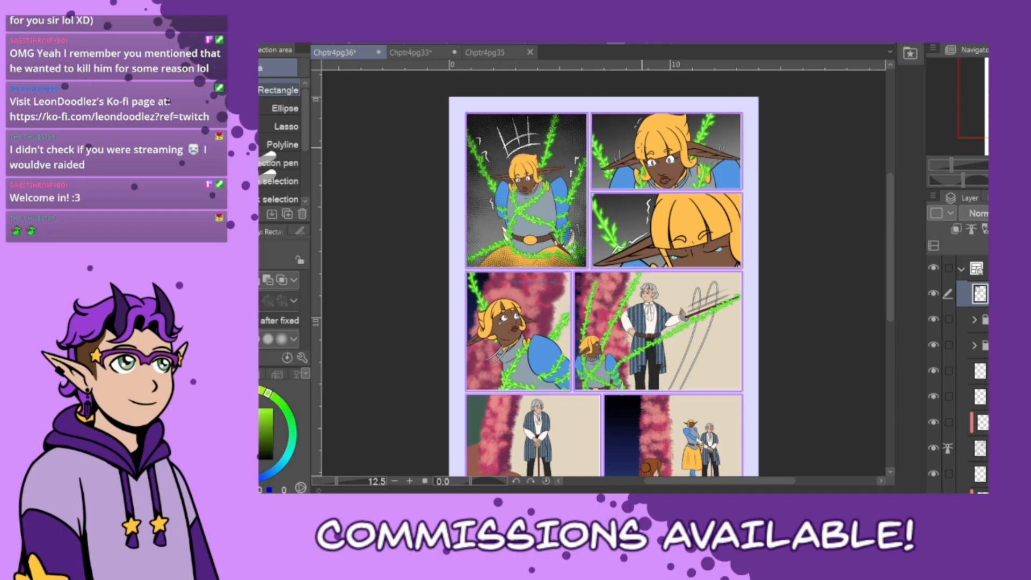
- Shade the edges of the upper-right panel with dark Gauze cloud hatching around the blonde character
key(b)
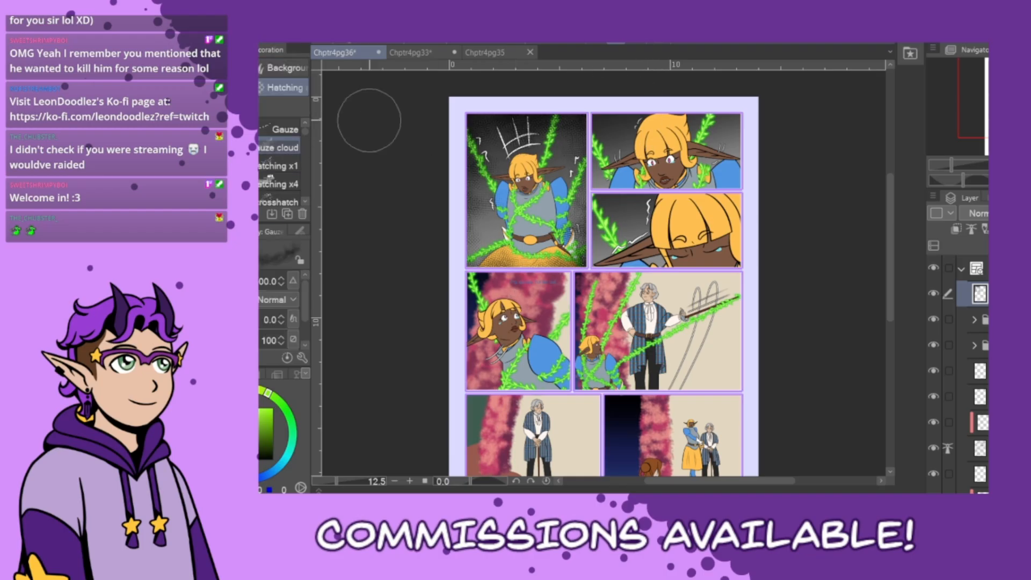
mouse_move(641, 123)
mouse_down()
mouse_move(603, 145)
mouse_move(626, 183)
mouse_move(613, 144)
mouse_move(629, 126)
mouse_move(618, 129)
mouse_move(603, 164)
mouse_move(614, 189)
mouse_move(656, 207)
mouse_move(732, 180)
mouse_move(748, 122)
mouse_move(709, 102)
mouse_move(734, 128)
mouse_move(732, 151)
mouse_move(728, 169)
mouse_move(694, 193)
mouse_move(729, 177)
mouse_move(741, 159)
mouse_move(732, 182)
mouse_move(740, 158)
mouse_move(734, 178)
mouse_move(725, 113)
mouse_up()
key(ctrl+z)
mouse_move(633, 106)
mouse_down()
mouse_move(621, 156)
mouse_move(613, 139)
mouse_move(626, 107)
mouse_move(608, 131)
mouse_move(607, 156)
mouse_move(626, 191)
mouse_move(592, 140)
mouse_move(600, 113)
mouse_move(601, 182)
mouse_move(621, 199)
mouse_move(725, 106)
mouse_move(642, 189)
mouse_move(596, 186)
mouse_move(687, 201)
mouse_move(732, 188)
mouse_move(742, 168)
mouse_move(686, 206)
mouse_up()
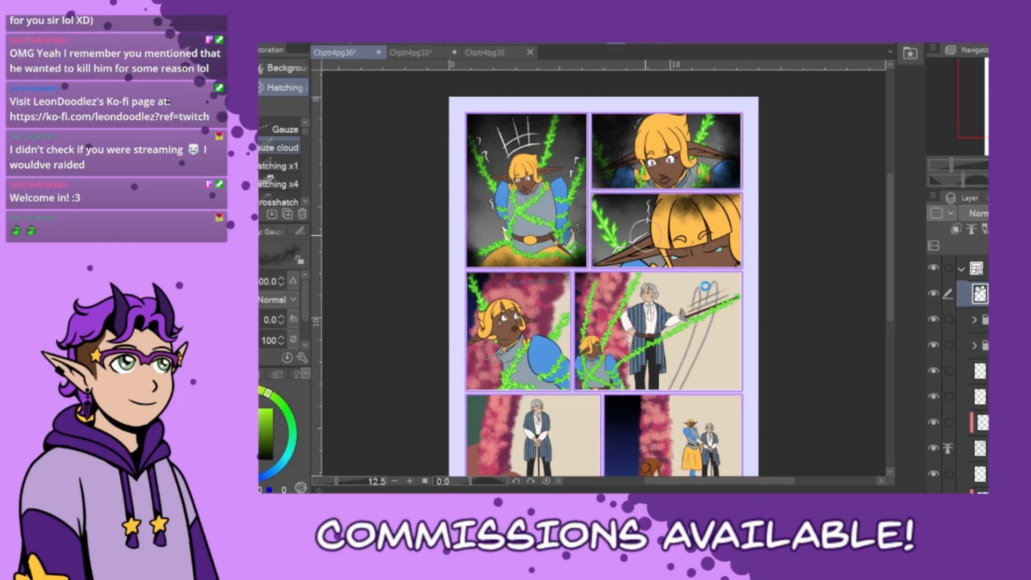
- Clear the hatching overspill from the close-up panel below and from the upper part of the middle-row left panel
key(m)
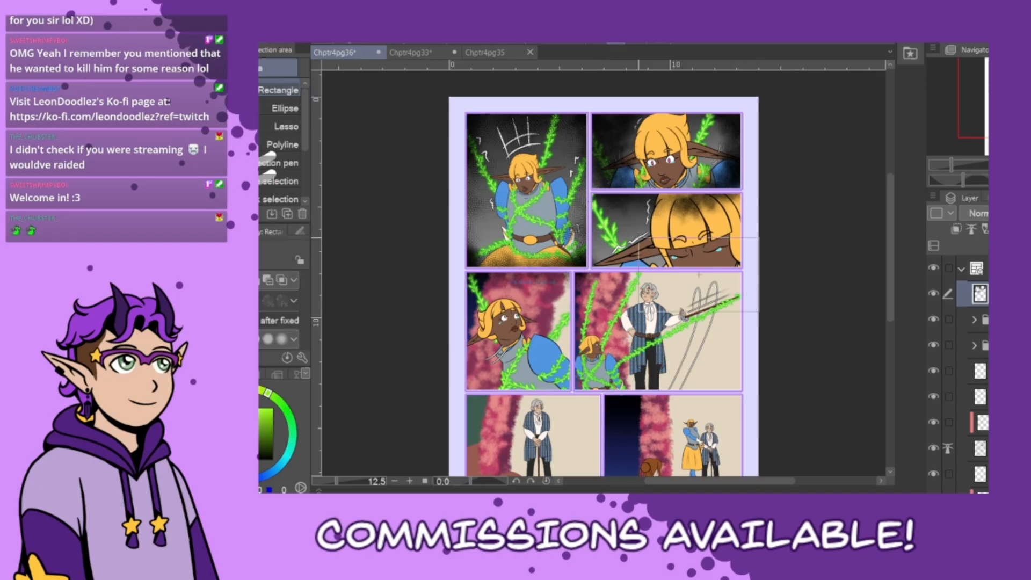
drag(588, 189, 589, 188)
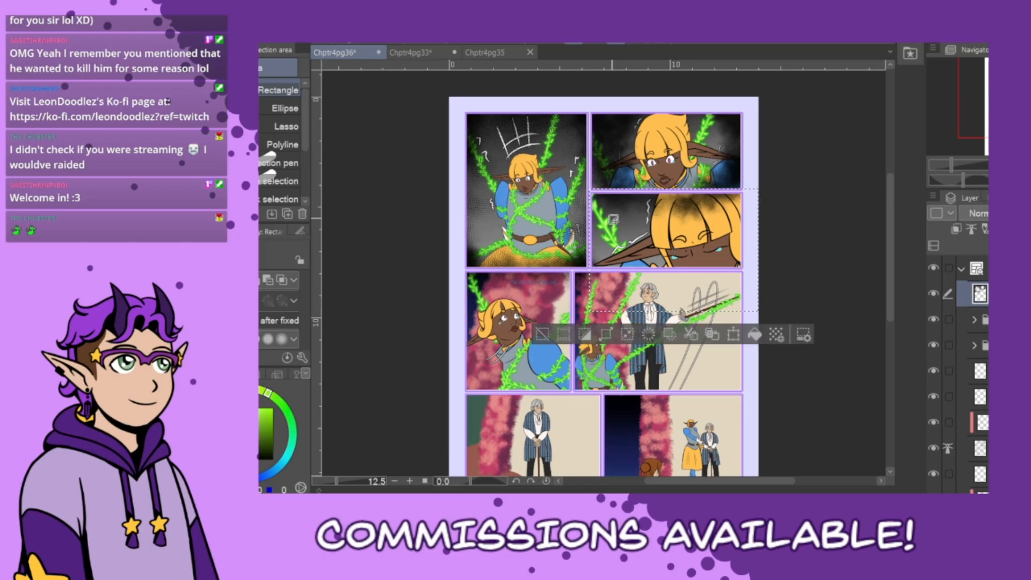
key(Delete)
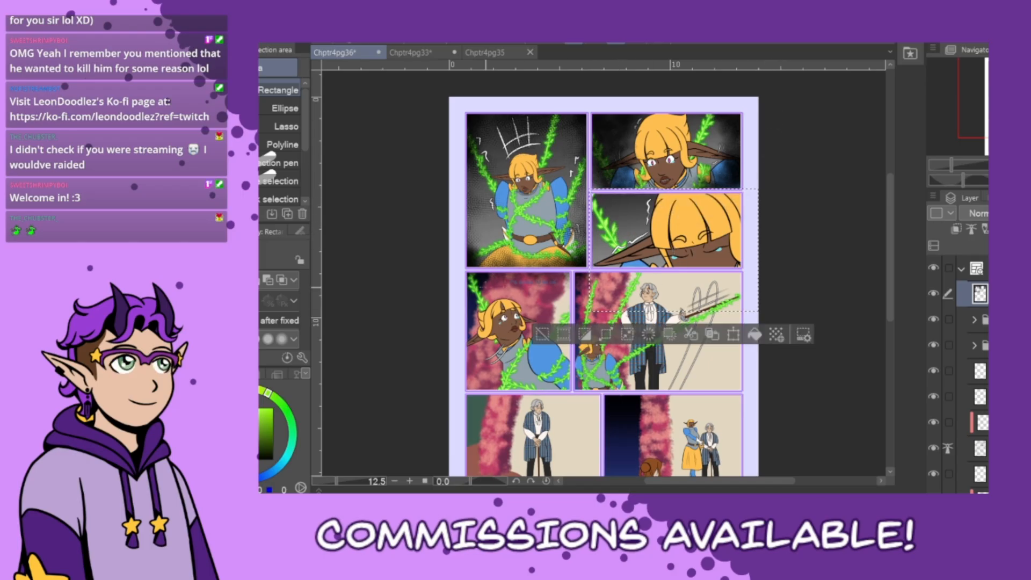
drag(462, 267, 616, 318)
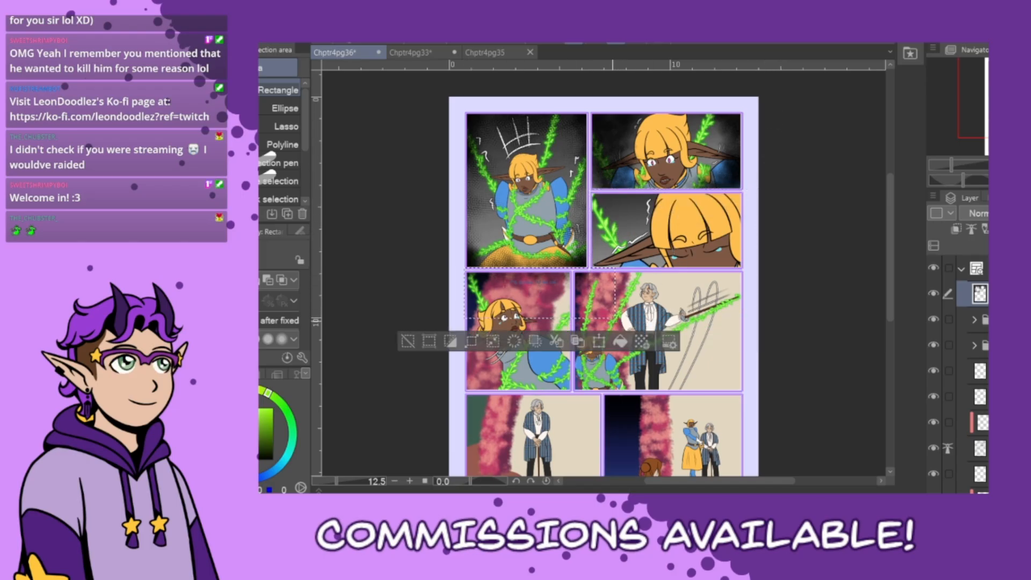
key(Delete)
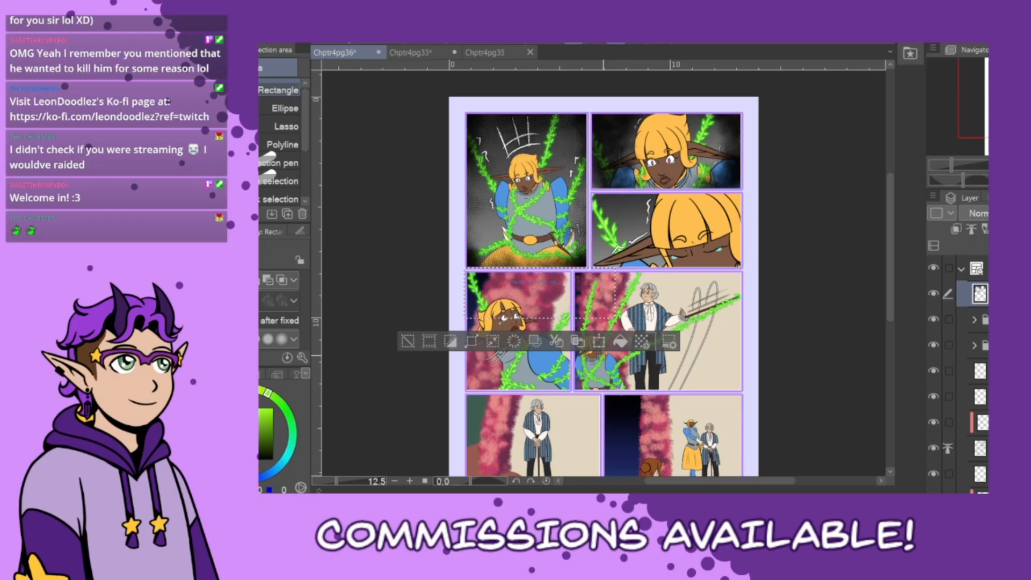
key(ctrl+d)
- Shade the edges of the eye close-up panel with dark Gauze cloud hatching, undoing unwanted strokes along the way
key(b)
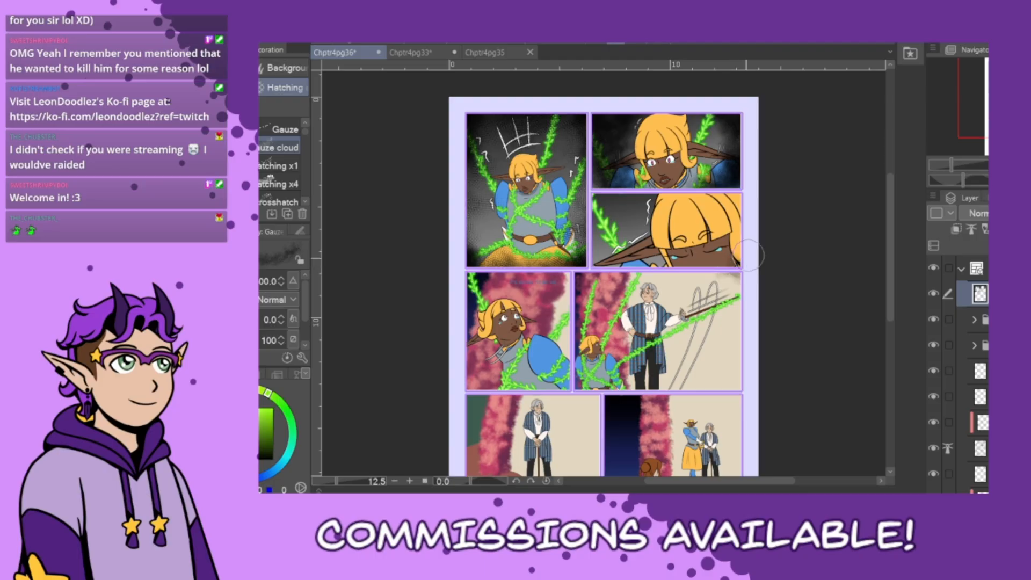
mouse_move(752, 252)
mouse_down()
mouse_move(734, 273)
mouse_move(747, 254)
mouse_move(726, 272)
mouse_move(740, 254)
mouse_move(726, 264)
mouse_move(722, 257)
mouse_move(725, 274)
mouse_move(694, 278)
mouse_move(718, 270)
mouse_move(741, 227)
mouse_move(728, 270)
mouse_move(689, 276)
mouse_up()
key(ctrl+z)
key(ctrl+z)
key(ctrl+z)
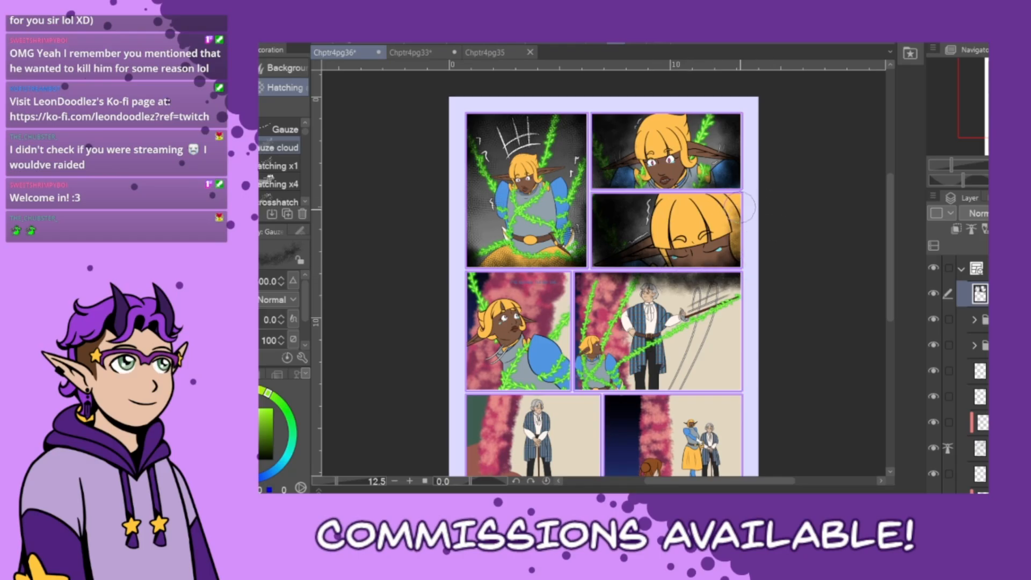
mouse_move(741, 209)
mouse_down()
mouse_move(709, 197)
mouse_move(624, 203)
mouse_move(746, 200)
mouse_up()
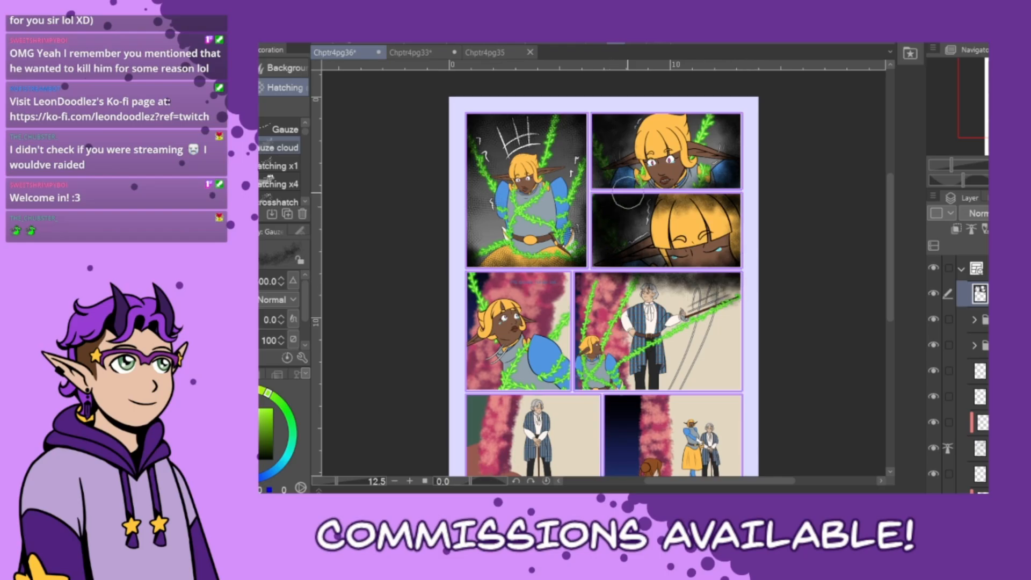
mouse_move(611, 234)
mouse_down()
mouse_move(604, 267)
mouse_move(601, 248)
mouse_move(607, 267)
mouse_move(601, 252)
mouse_move(684, 285)
mouse_move(751, 261)
mouse_up()
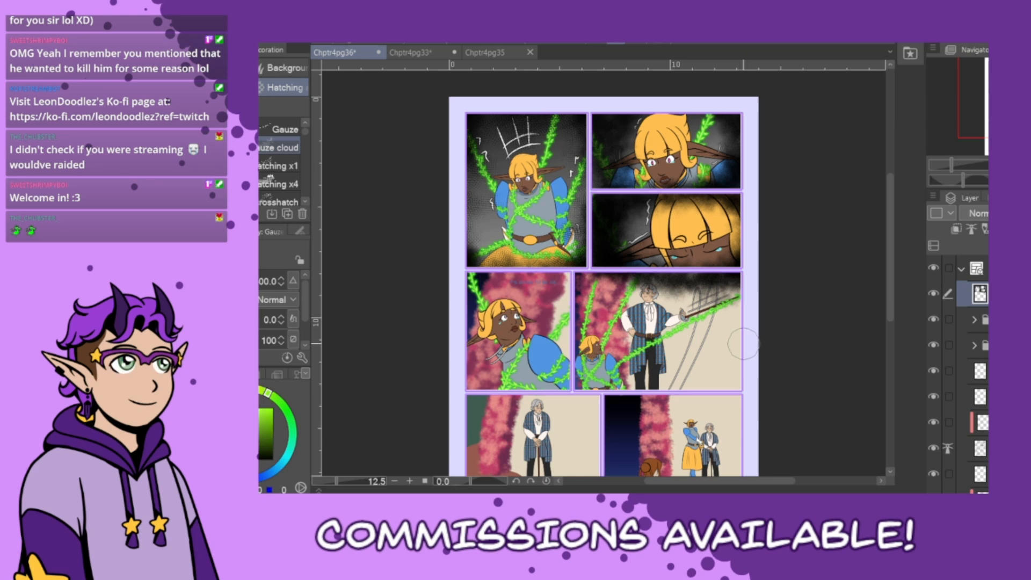
- Clear the hatching overspill from the middle-row panel with the grey-haired man and deselect
key(m)
drag(756, 342, 569, 268)
key(Delete)
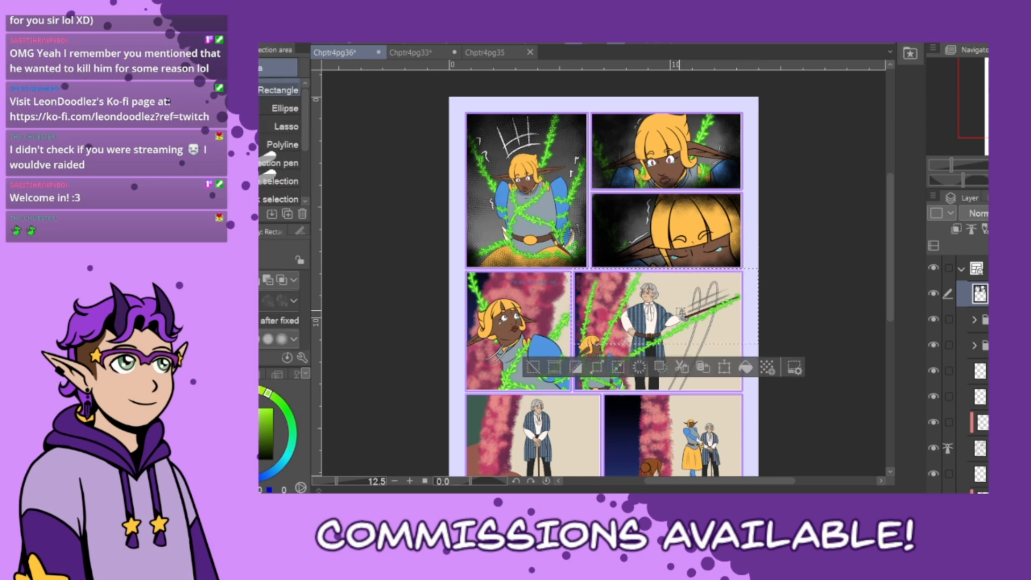
click(533, 367)
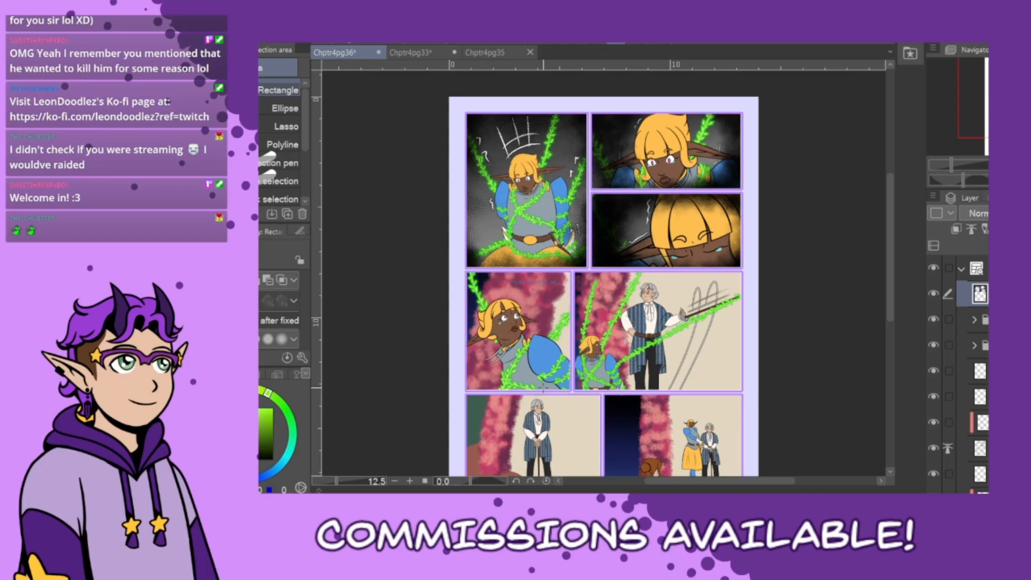
- Add a new raster layer directly above the hidden layer in the lower stack, for work around the man's outstretched cane
drag(889, 307, 892, 349)
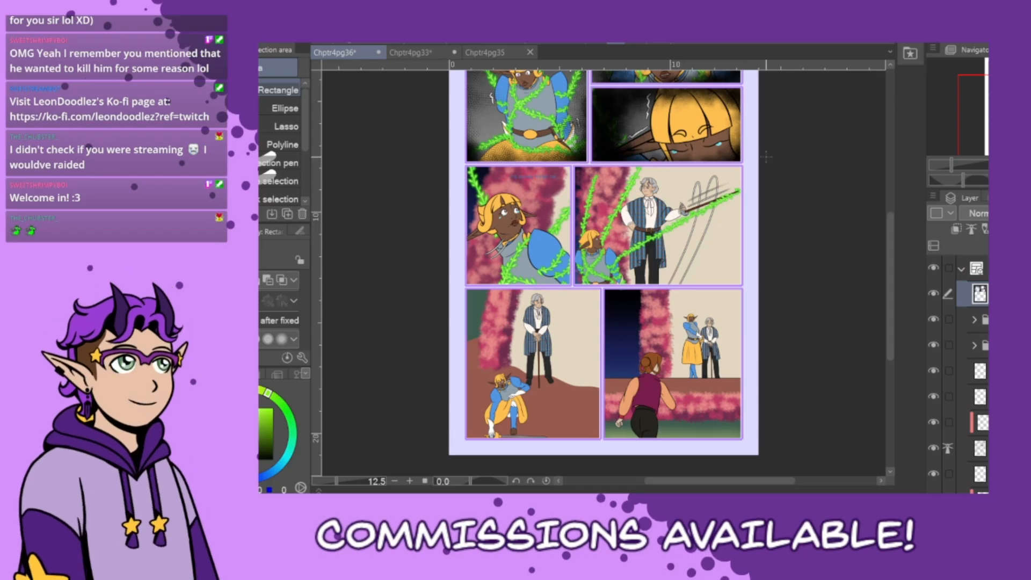
scroll(747, 160, up, 2)
scroll(675, 247, up, 3)
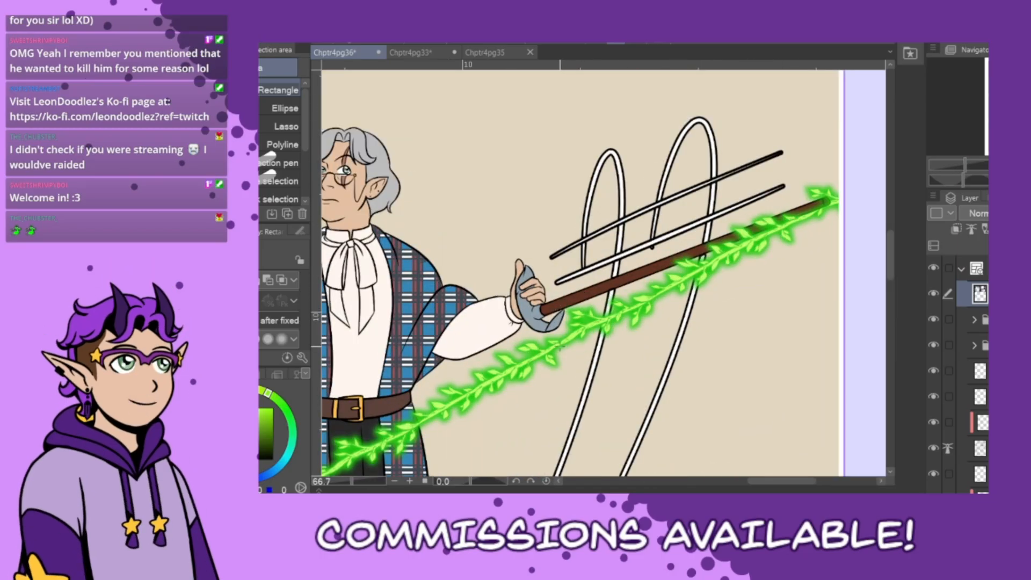
scroll(966, 365, down, 6)
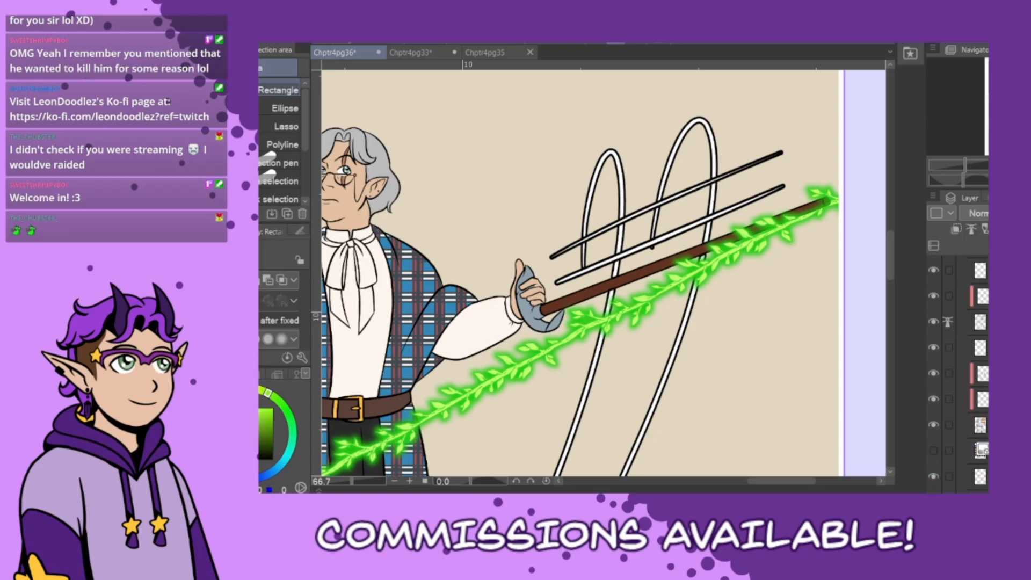
scroll(966, 357, up, 1)
click(979, 357)
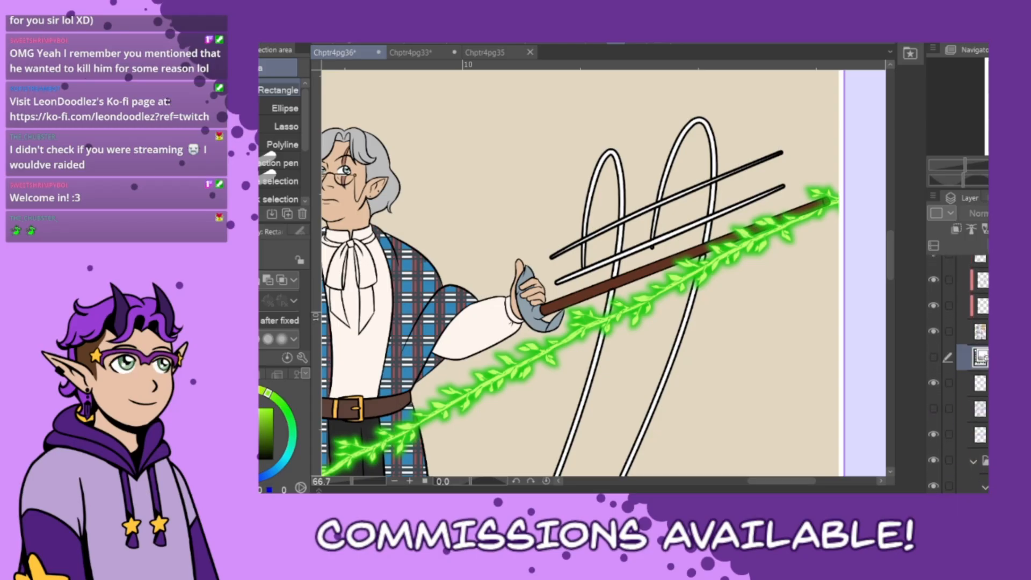
key(ctrl+shift+n)
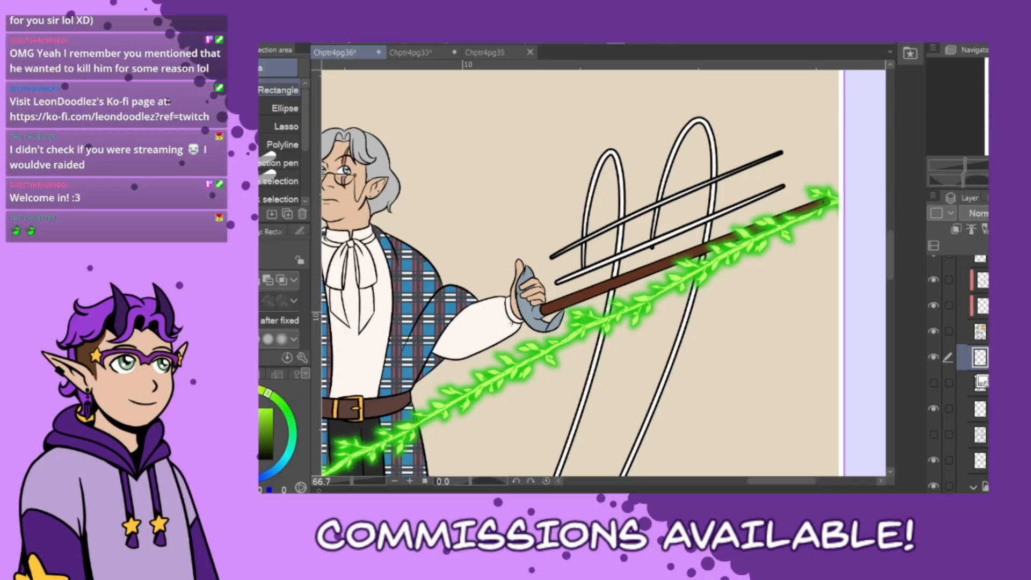
- Draw bright blue G-pen strokes along both long edges of the outstretched cane, undoing unwanted strokes along the way
key(p)
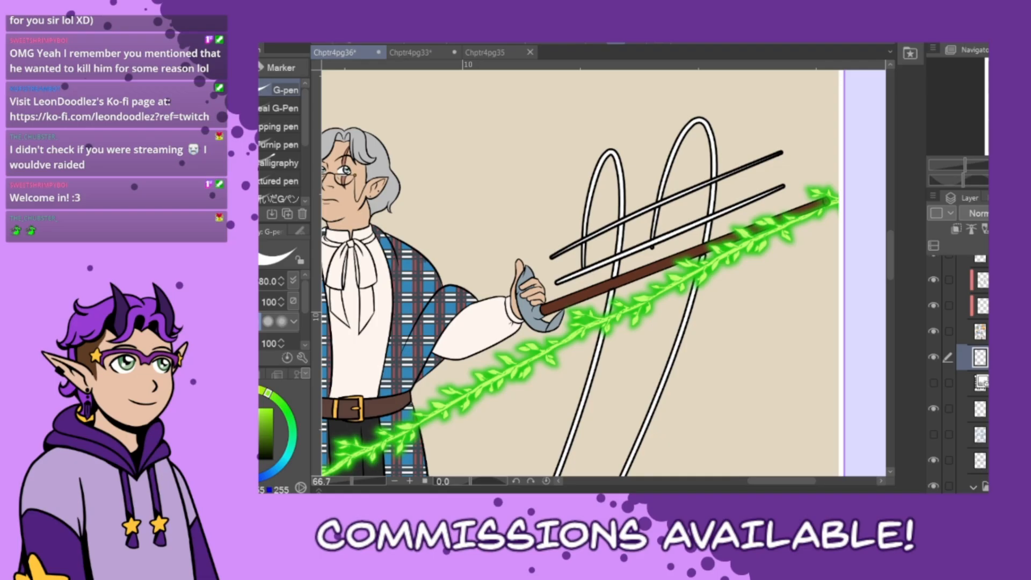
click(273, 471)
click(265, 407)
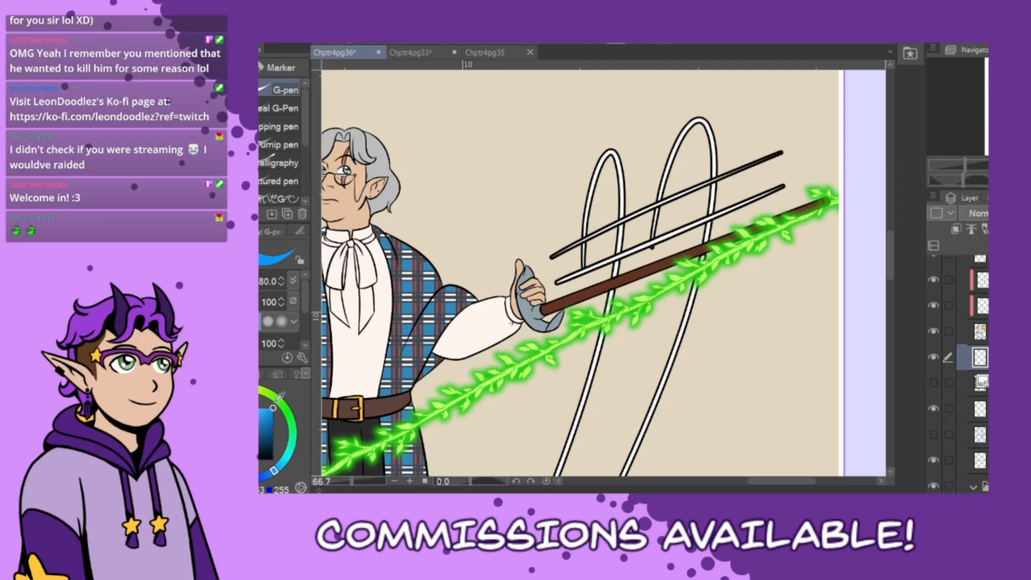
drag(273, 471, 266, 477)
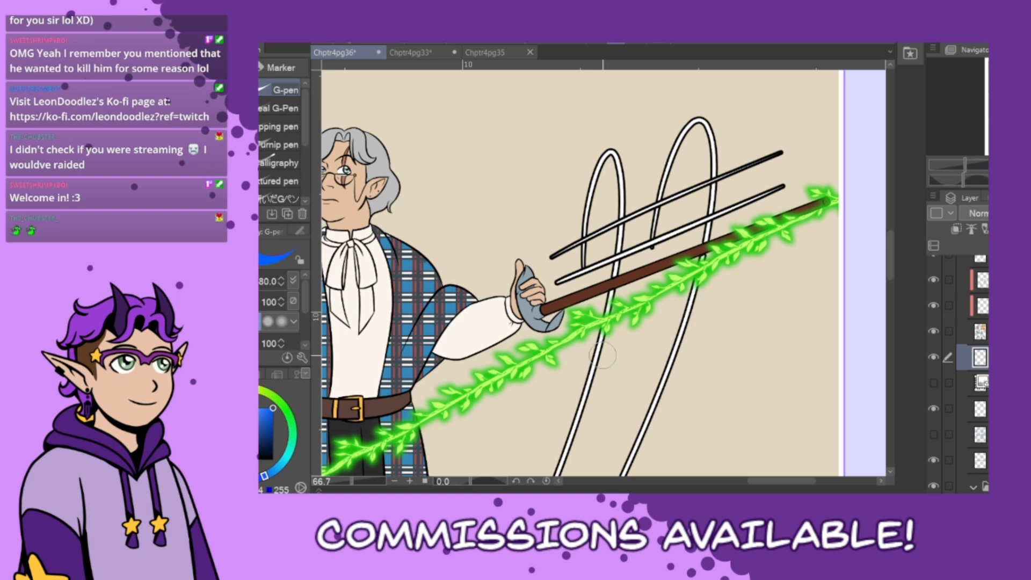
drag(544, 305, 678, 256)
key(ctrl+z)
drag(540, 306, 666, 252)
key(ctrl+z)
drag(543, 298, 792, 207)
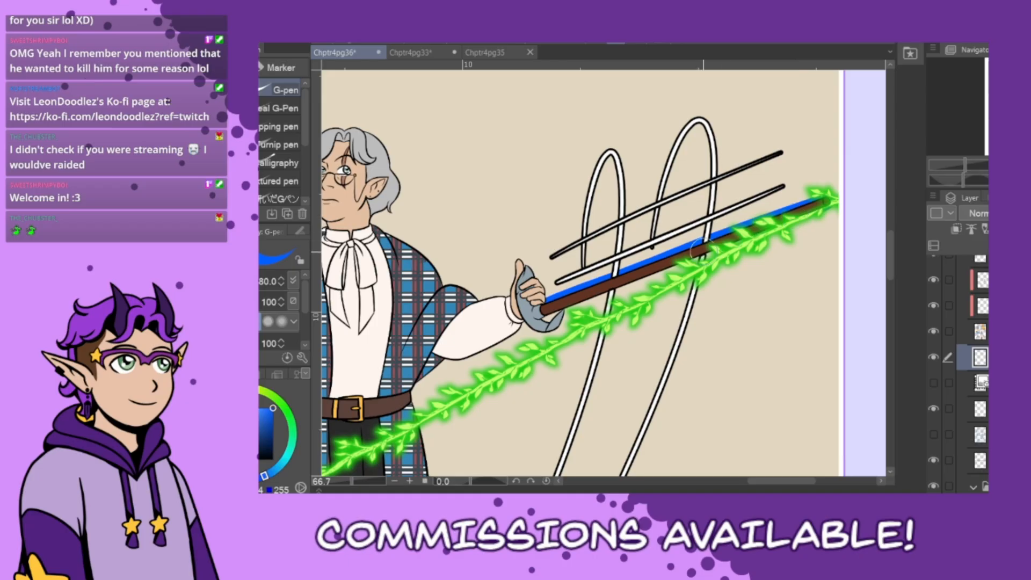
drag(698, 247, 539, 319)
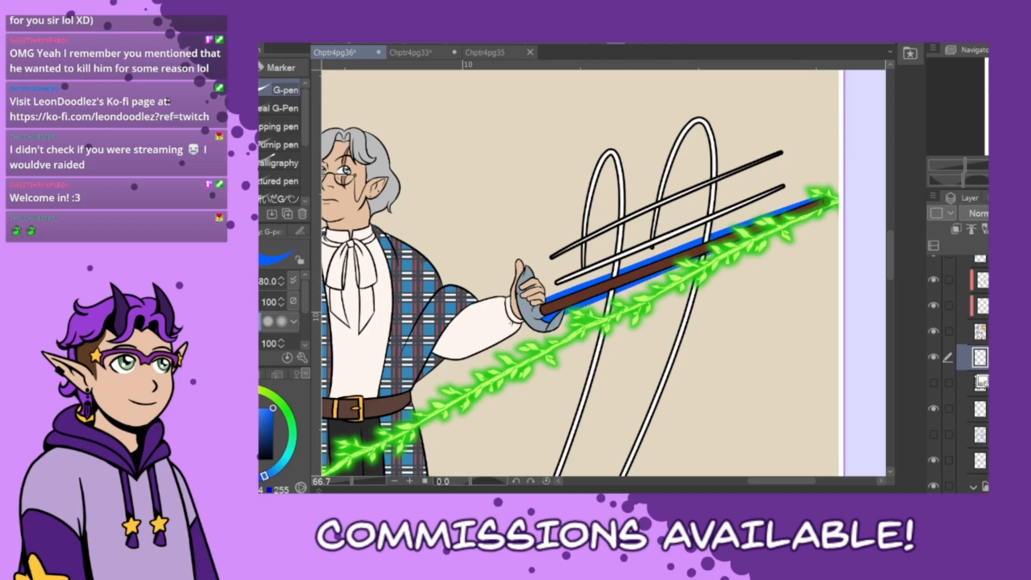
- Move the blue layer up the stack between the two locked folders and paint the whole cane and its hand guard solid blue
scroll(961, 376, up, 3)
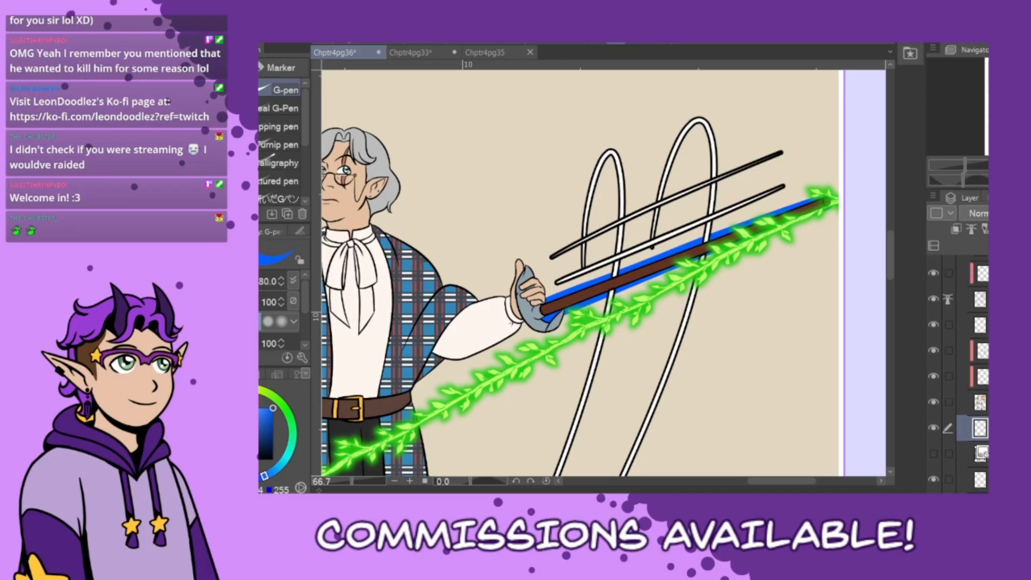
scroll(972, 376, up, 5)
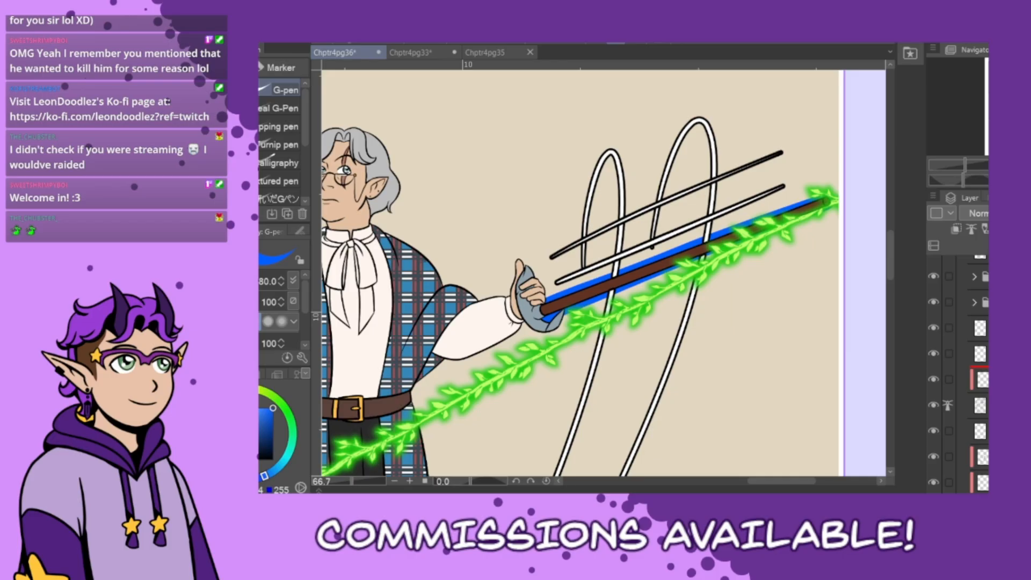
drag(978, 290, 978, 289)
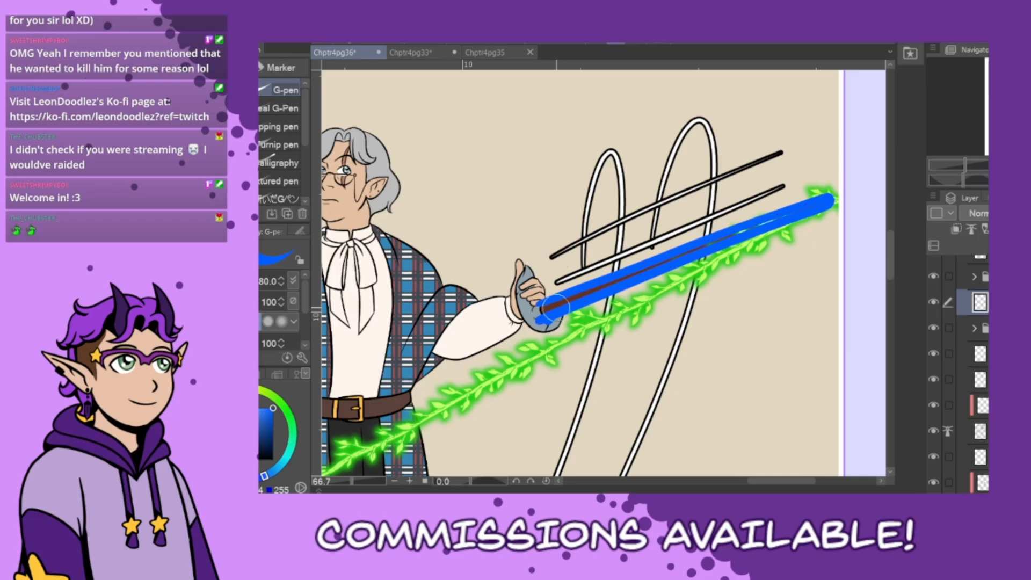
drag(540, 312, 805, 210)
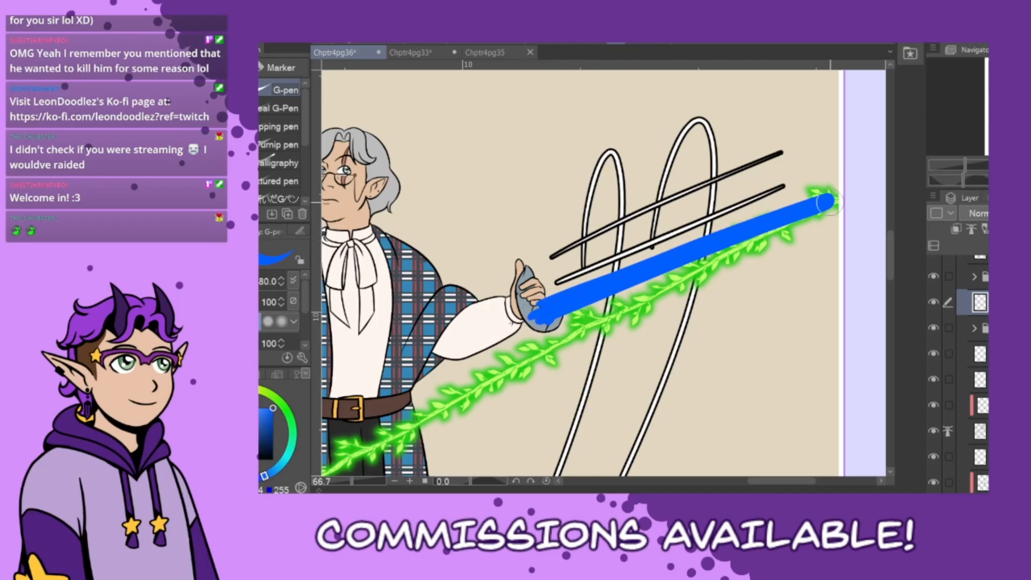
mouse_move(528, 266)
mouse_down()
mouse_move(532, 327)
mouse_move(566, 314)
mouse_move(534, 317)
mouse_move(540, 274)
mouse_move(527, 271)
mouse_move(520, 297)
mouse_move(539, 316)
mouse_move(549, 310)
mouse_move(530, 315)
mouse_move(555, 308)
mouse_move(538, 317)
mouse_move(524, 279)
mouse_up()
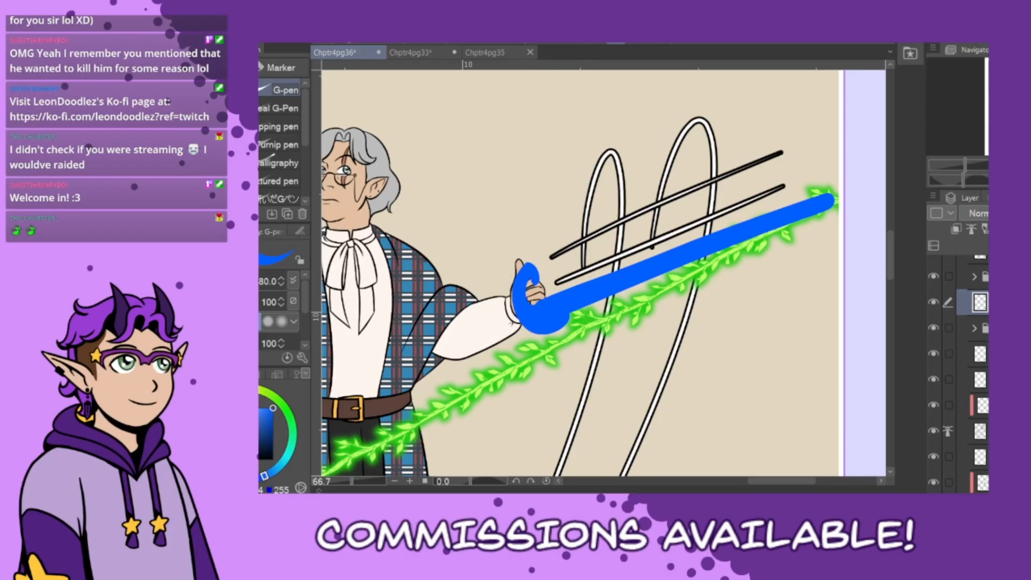
- Set the blue layer to Add (Glow) blending and blur it into a soft glow around the cane and hand
click(975, 213)
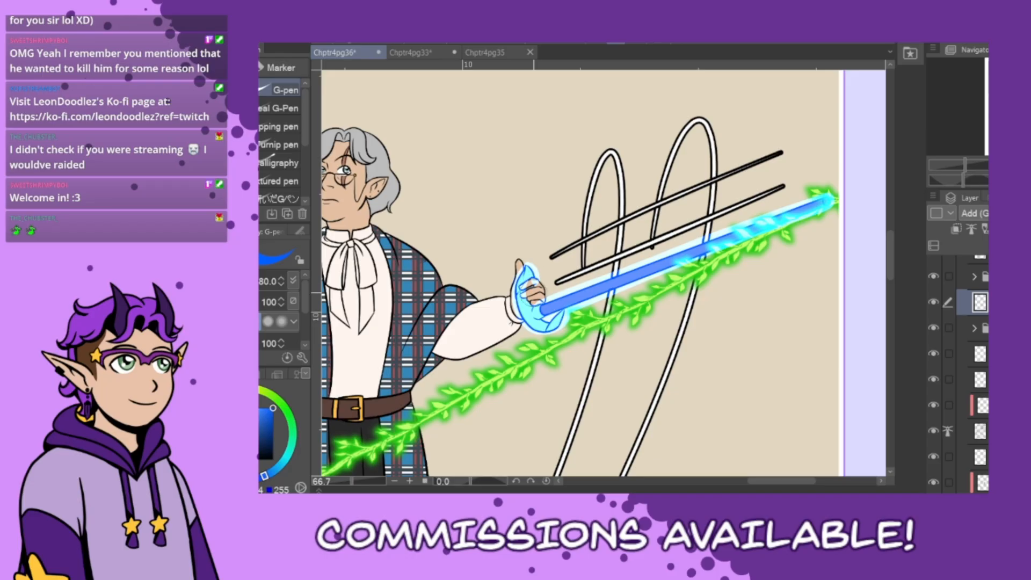
drag(532, 277, 535, 308)
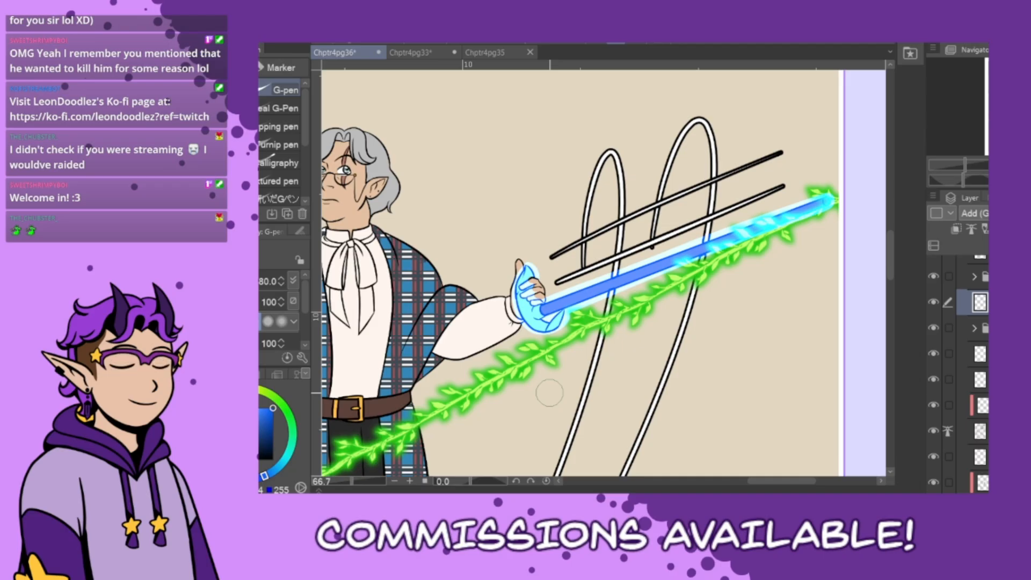
key(ctrl+z)
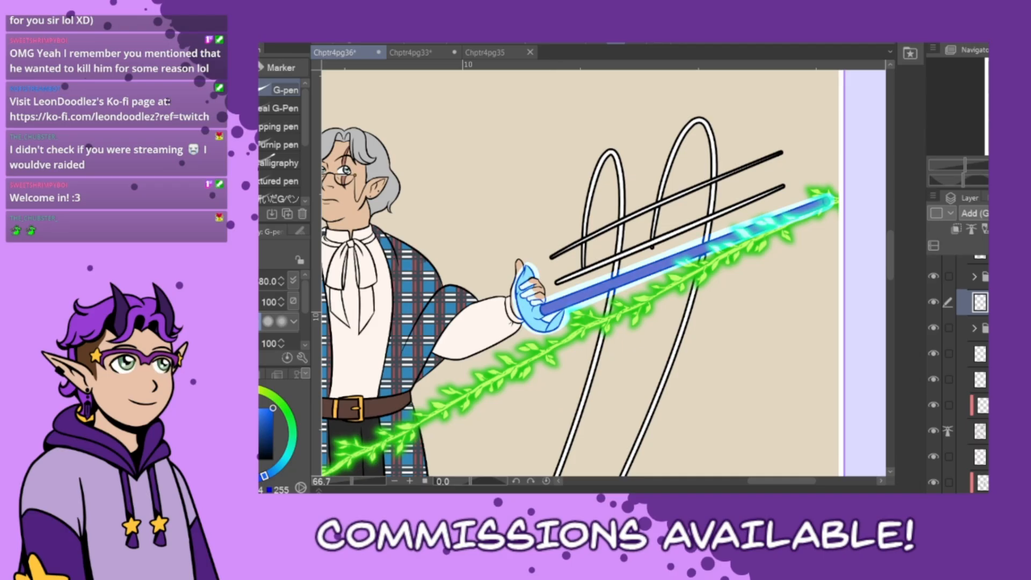
key(ctrl+s)
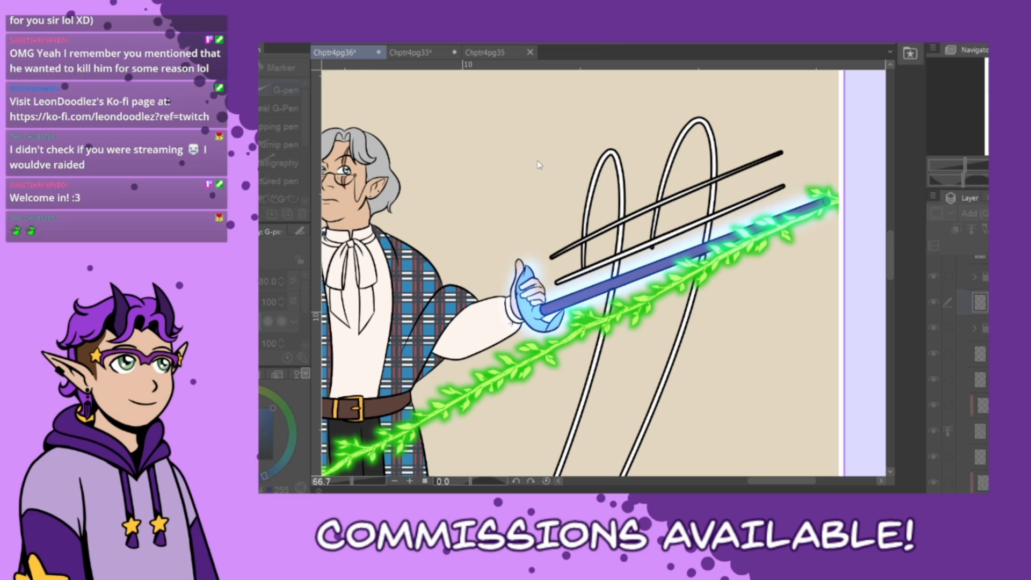
click(845, 139)
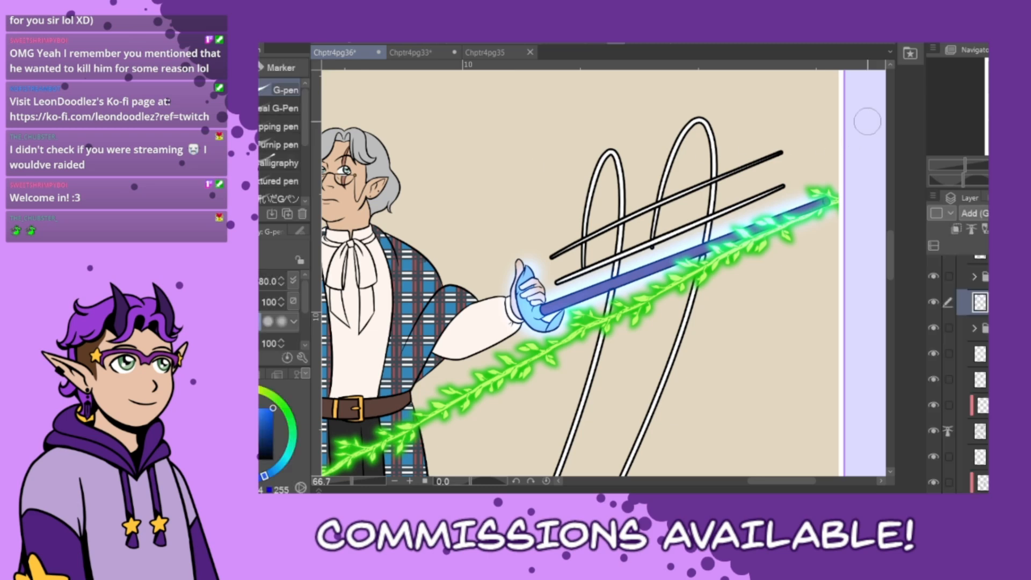
- Paint light blue highlights on the cane and its hand guard, on the clipped layer lower in the stack
scroll(980, 354, down, 3)
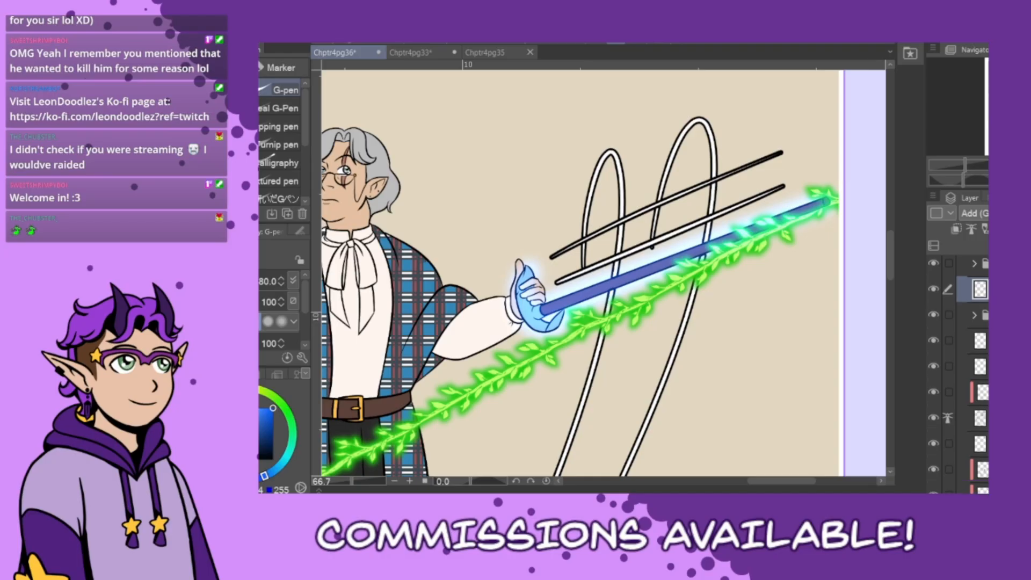
click(981, 318)
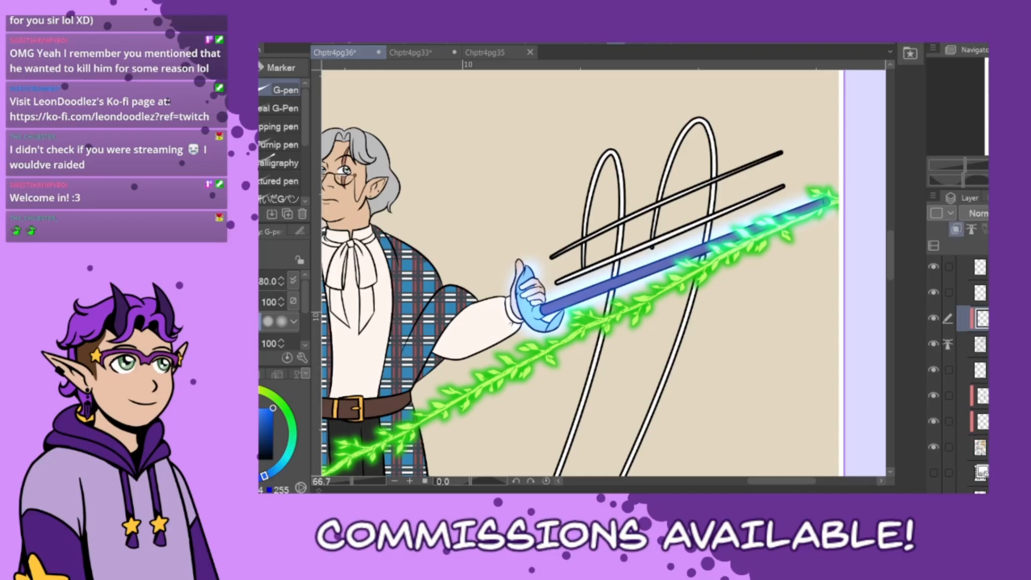
click(259, 411)
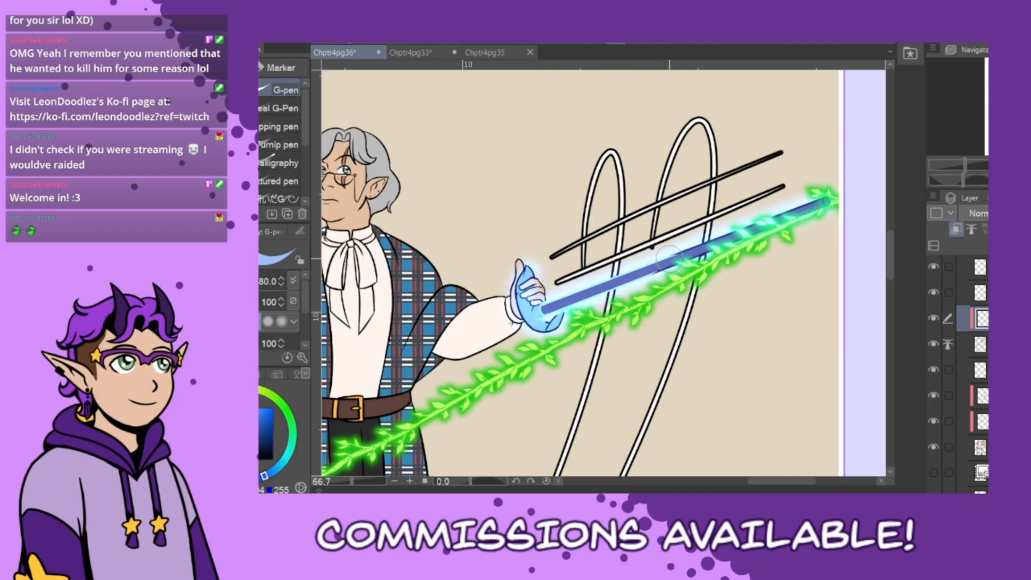
drag(253, 409, 259, 396)
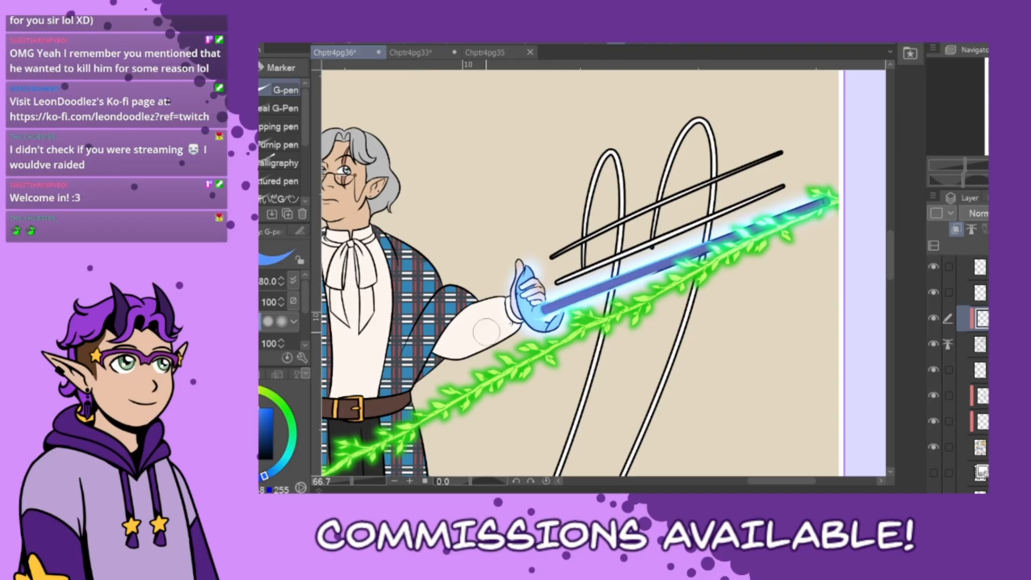
drag(251, 408, 223, 405)
mouse_move(543, 309)
mouse_down()
mouse_move(750, 221)
mouse_move(690, 244)
mouse_move(838, 198)
mouse_move(575, 302)
mouse_move(487, 362)
mouse_move(537, 267)
mouse_move(547, 306)
mouse_move(534, 329)
mouse_move(556, 326)
mouse_move(530, 263)
mouse_move(514, 284)
mouse_move(536, 326)
mouse_up()
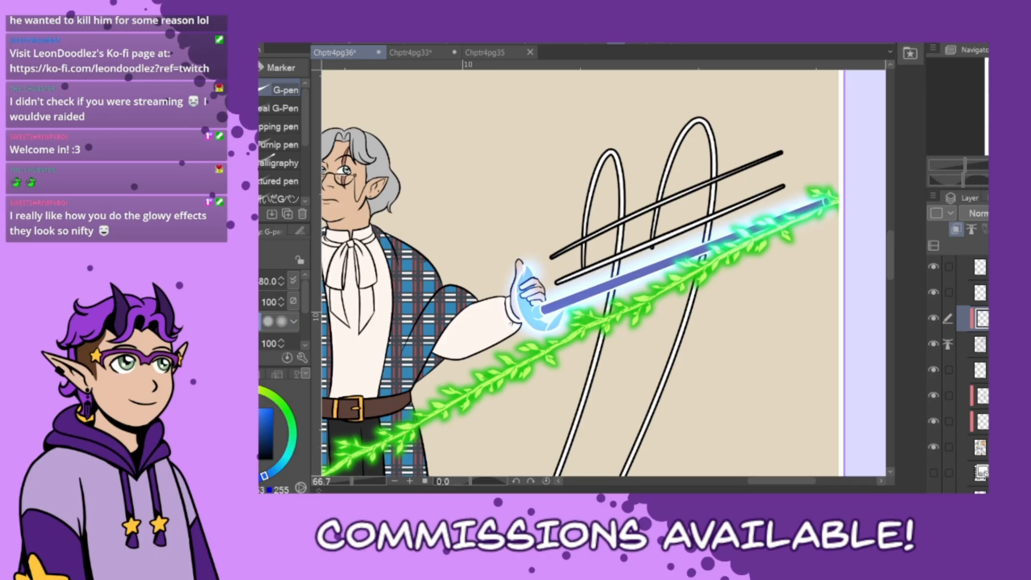
- Sample the blue at the hand guard and recolour the Add (Glow) layer with it inside a rectangular selection around the cane
alt+click(527, 310)
key(m)
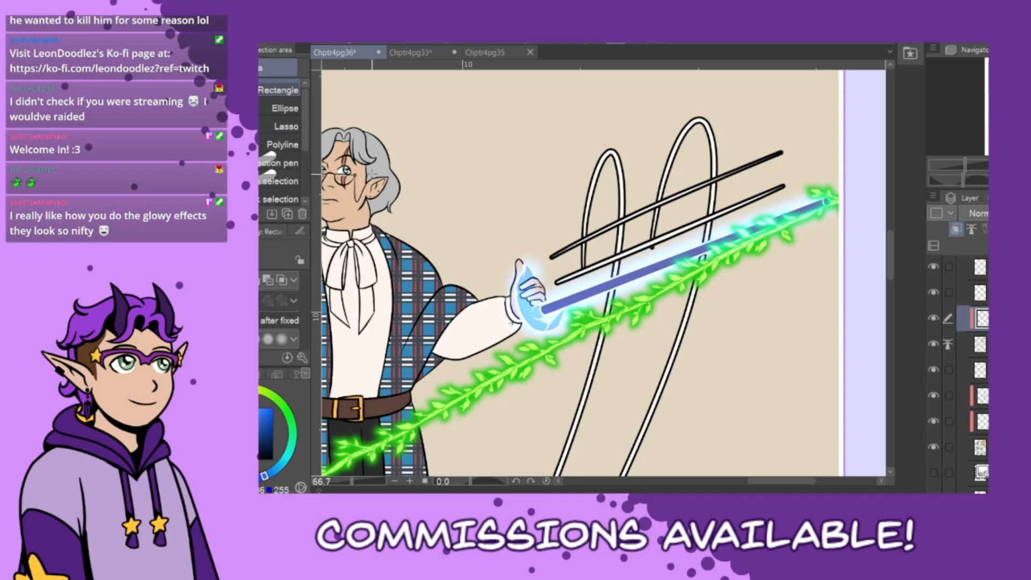
drag(481, 230, 843, 346)
drag(492, 153, 882, 357)
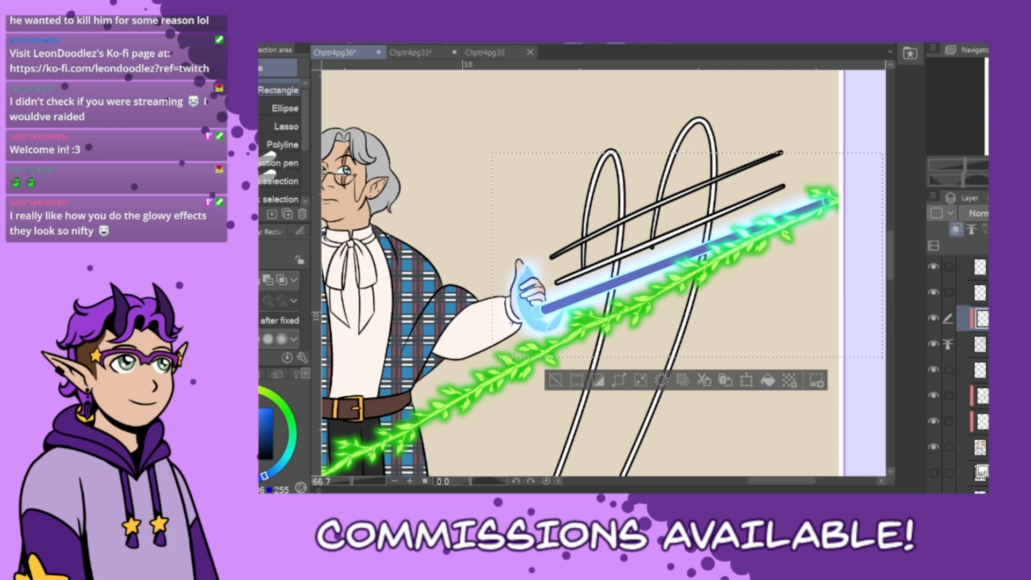
scroll(958, 371, up, 3)
click(979, 346)
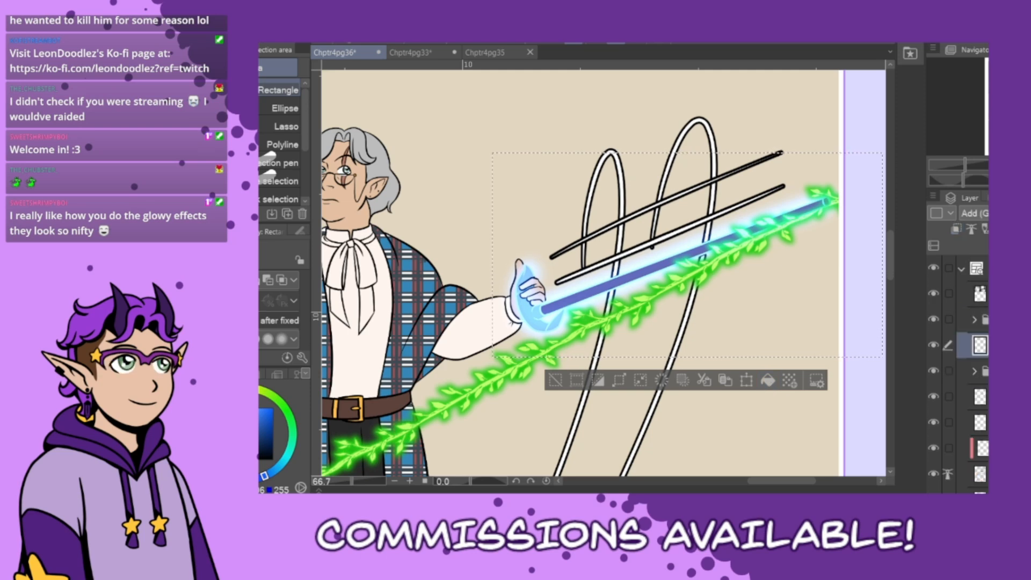
click(767, 380)
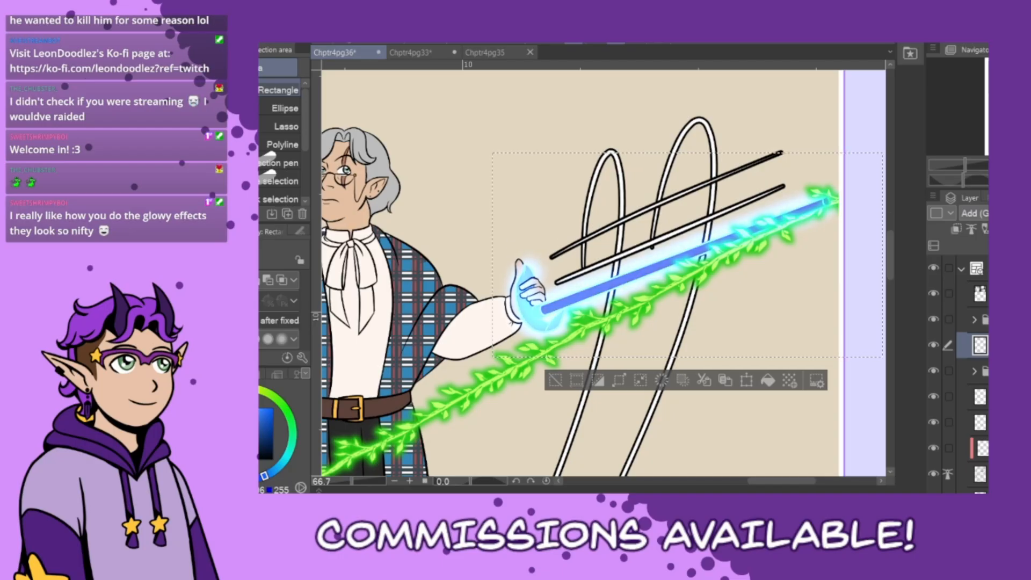
- Try Vivid Light, Linear Light, Soft Light, Hard Light, Glow Dodge and Color Dodge blending on the cane's glow layer, then return to Add (Glow)
click(974, 213)
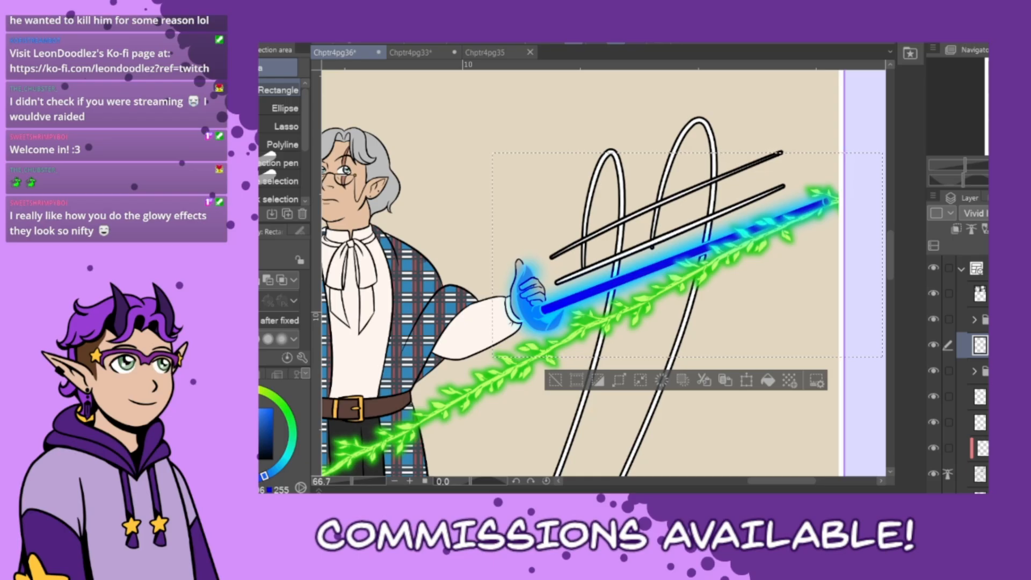
key(Down)
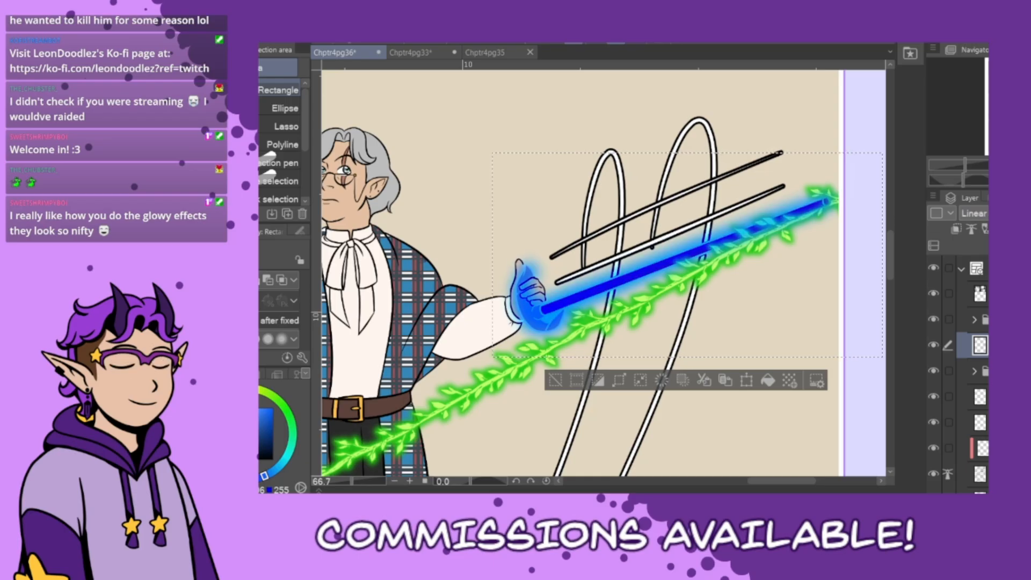
key(Up)
key(Up)
key(Up)
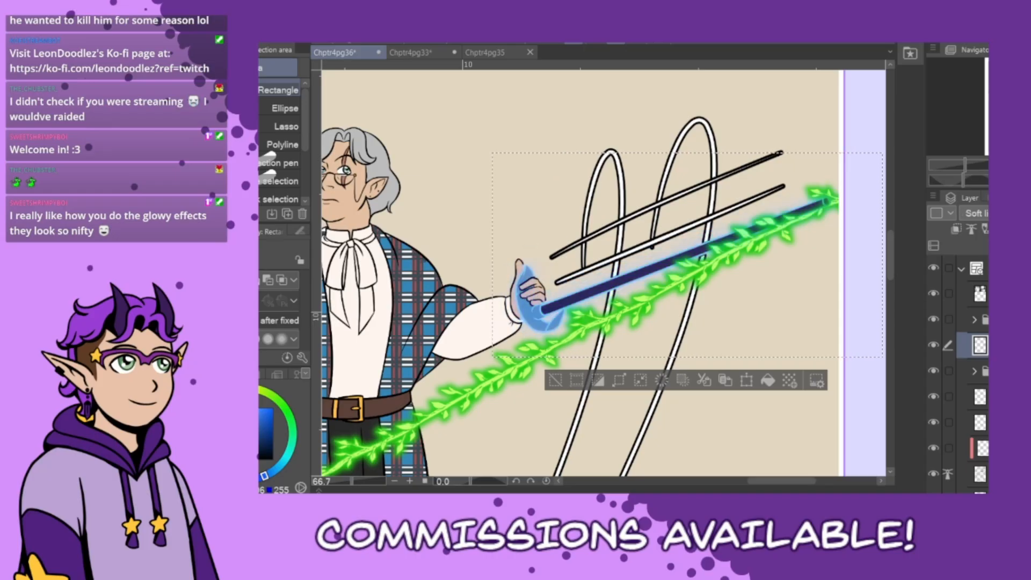
key(Down)
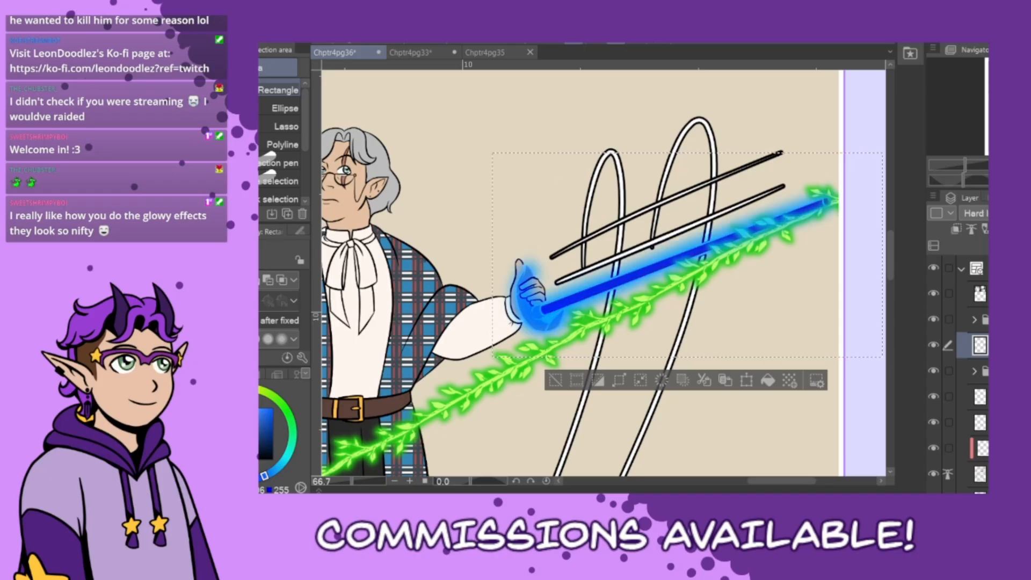
key(Up)
key(Up)
key(Up)
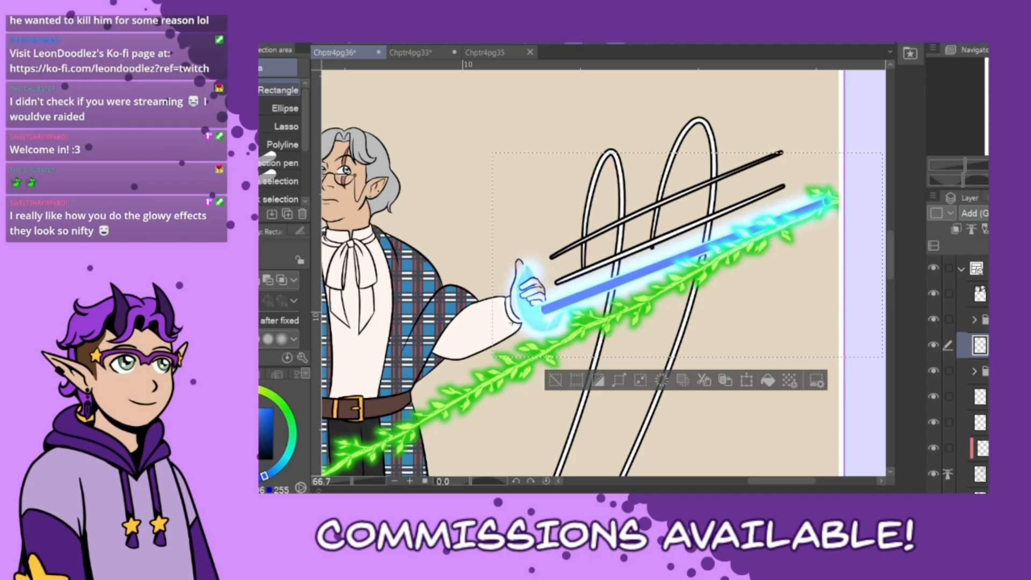
key(Up)
key(Up)
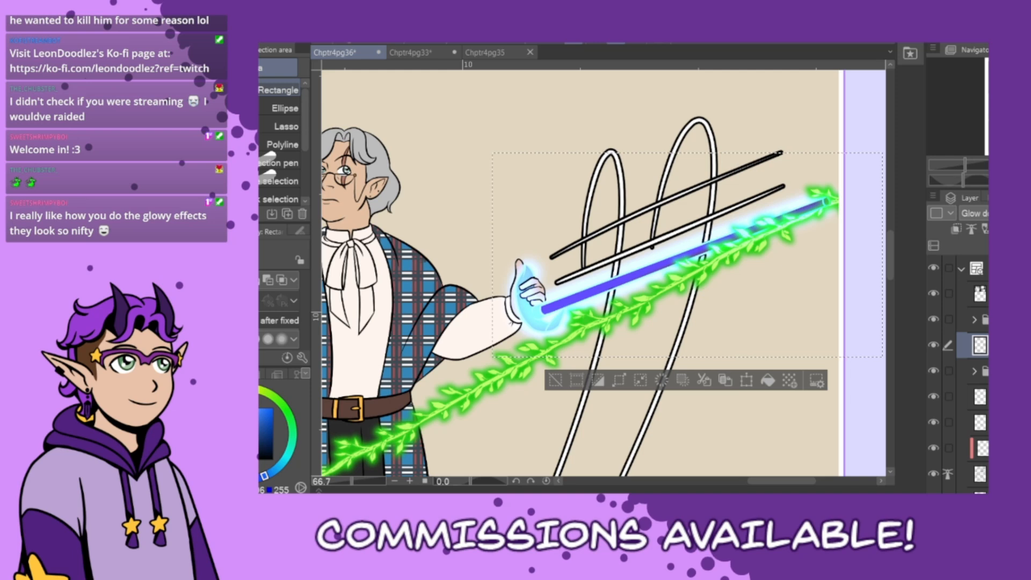
key(Up)
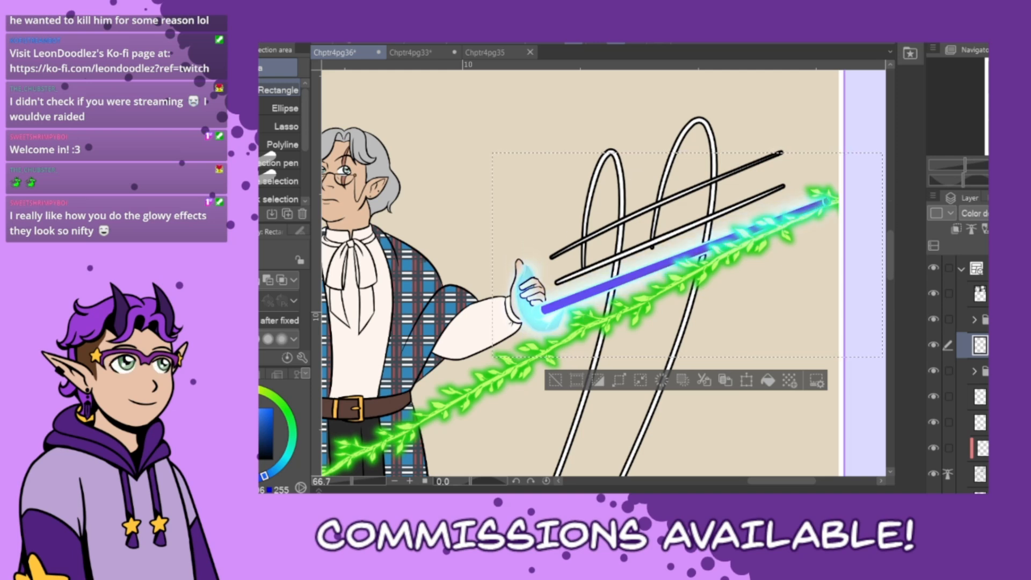
key(Down)
key(Down)
key(Down)
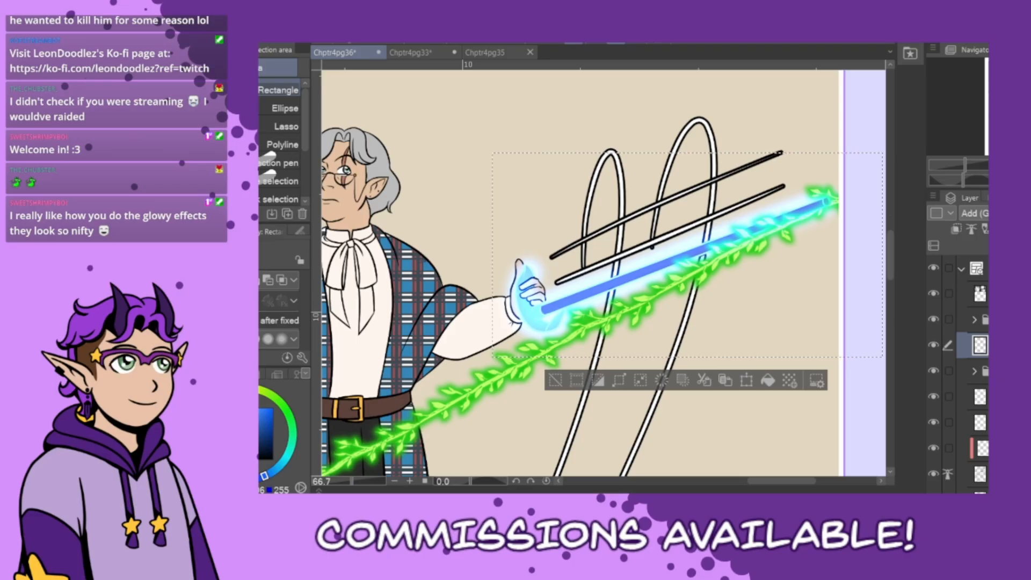
- Paste a copy of the cane's glow as another layer and set the lower of the two glow layers to Normal blending
key(ctrl+v)
click(980, 371)
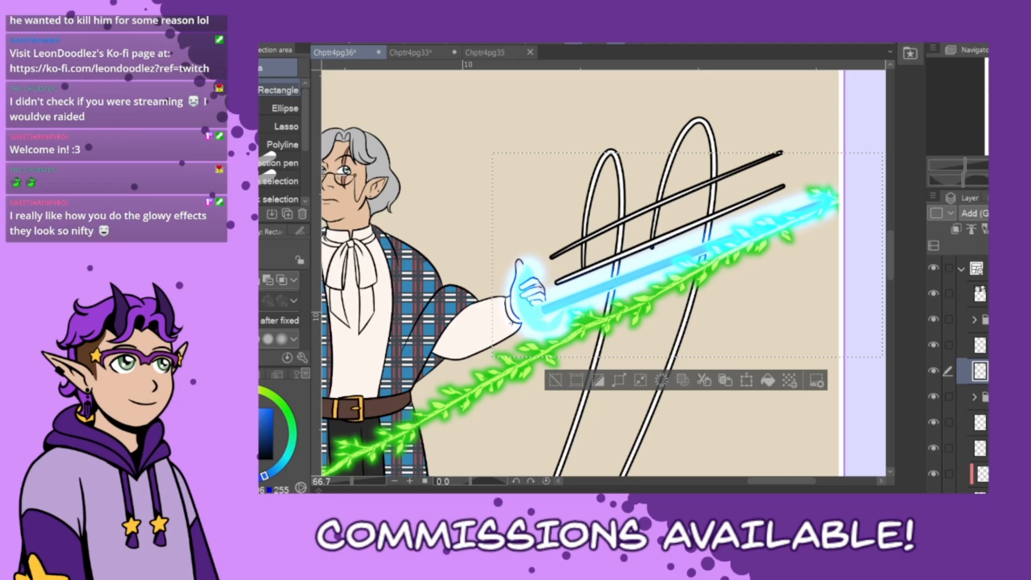
click(975, 228)
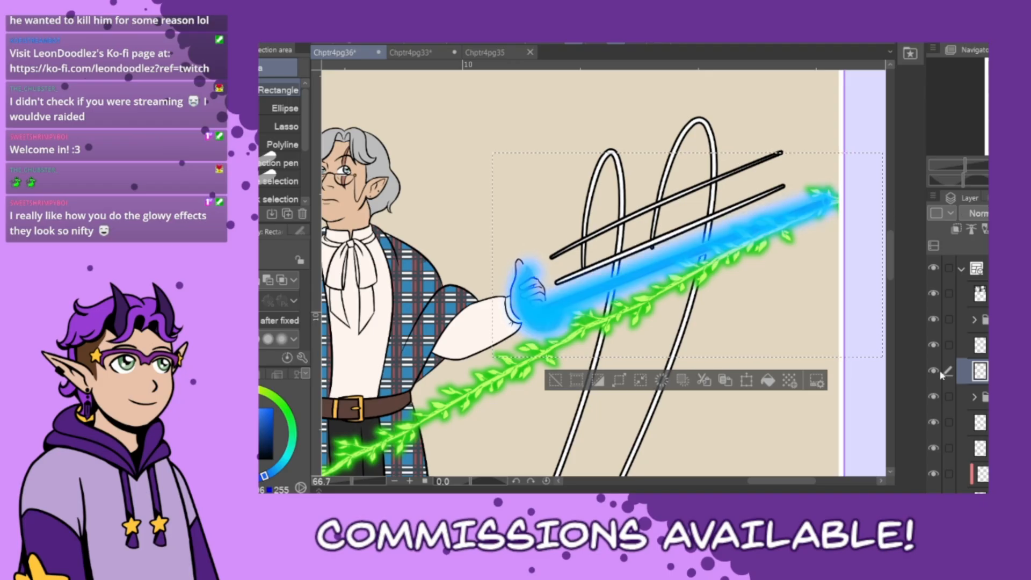
- Clear the rectangular selection and erase the solid blue covering the cane's shaft from the man's hand to its far end
click(555, 381)
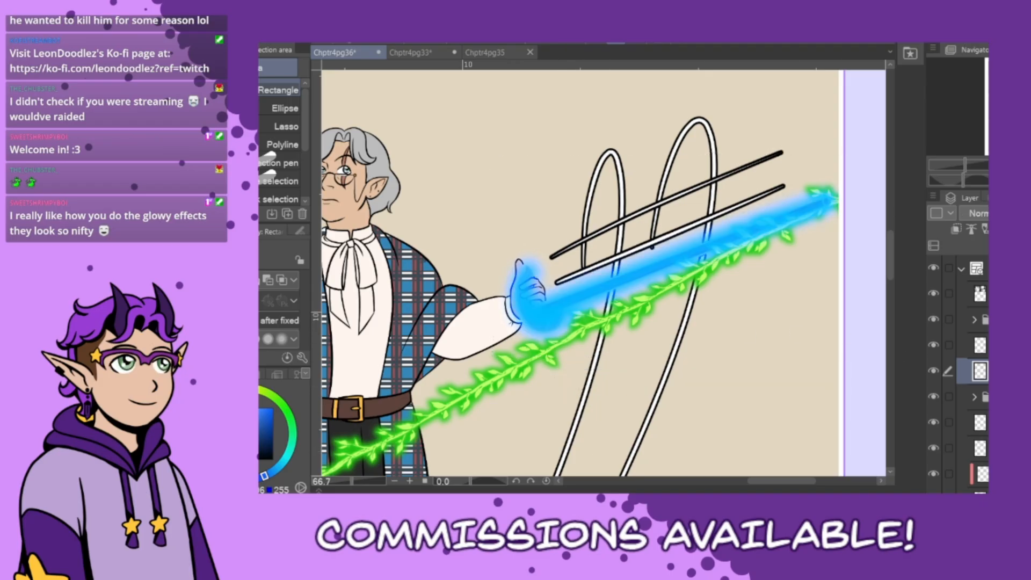
scroll(973, 371, down, 5)
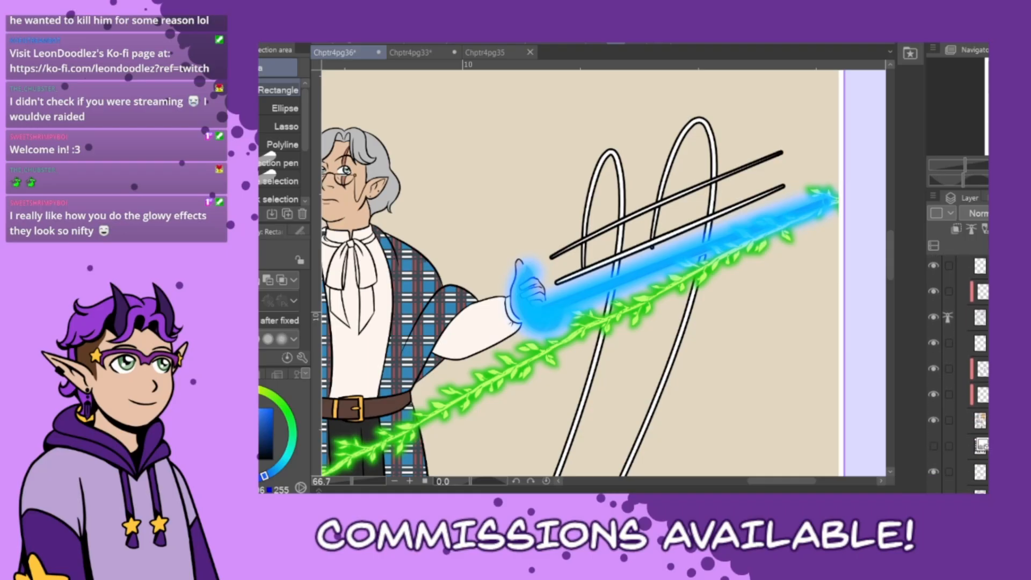
scroll(961, 371, up, 4)
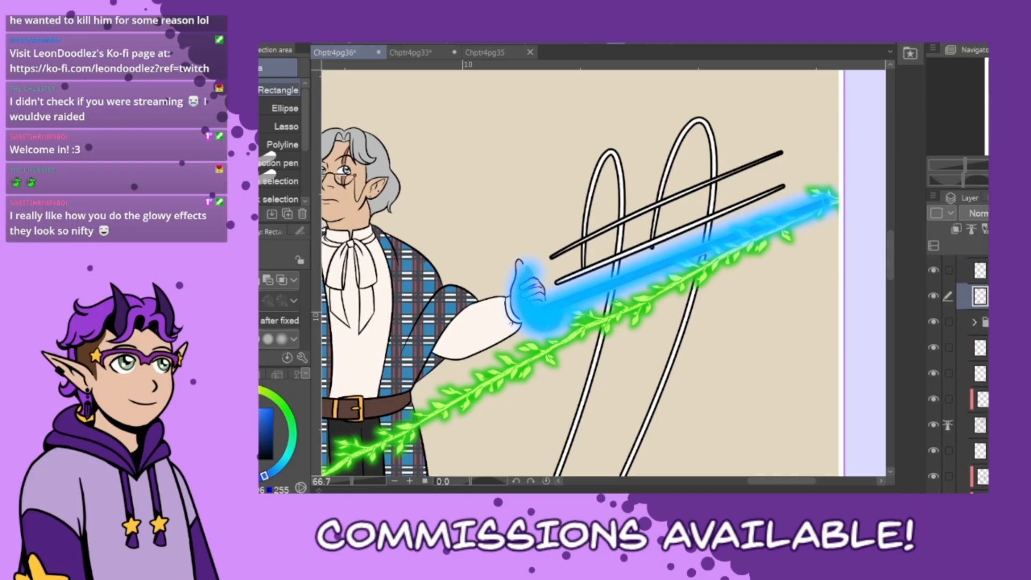
drag(550, 310, 813, 209)
key(ctrl+z)
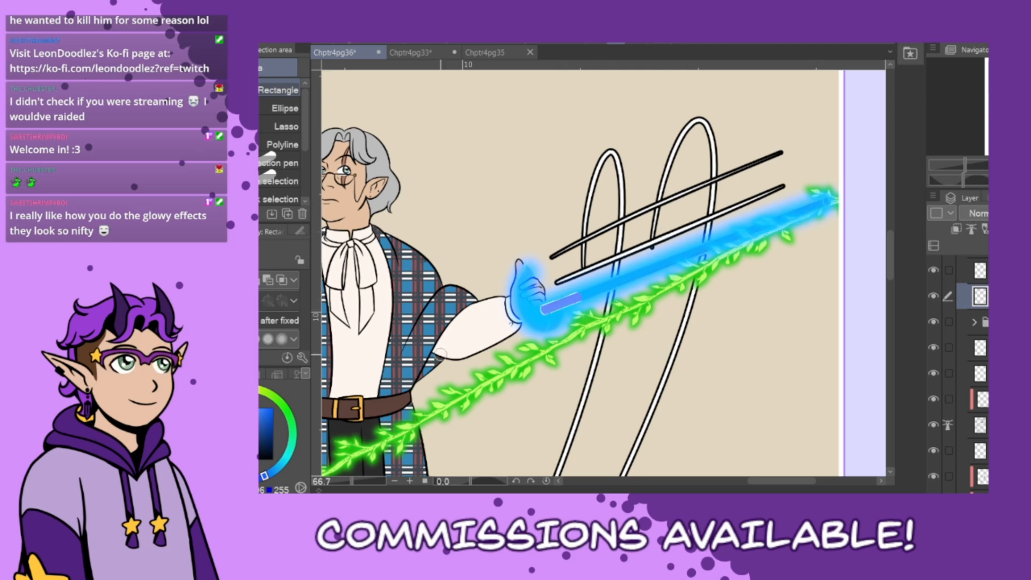
key(e)
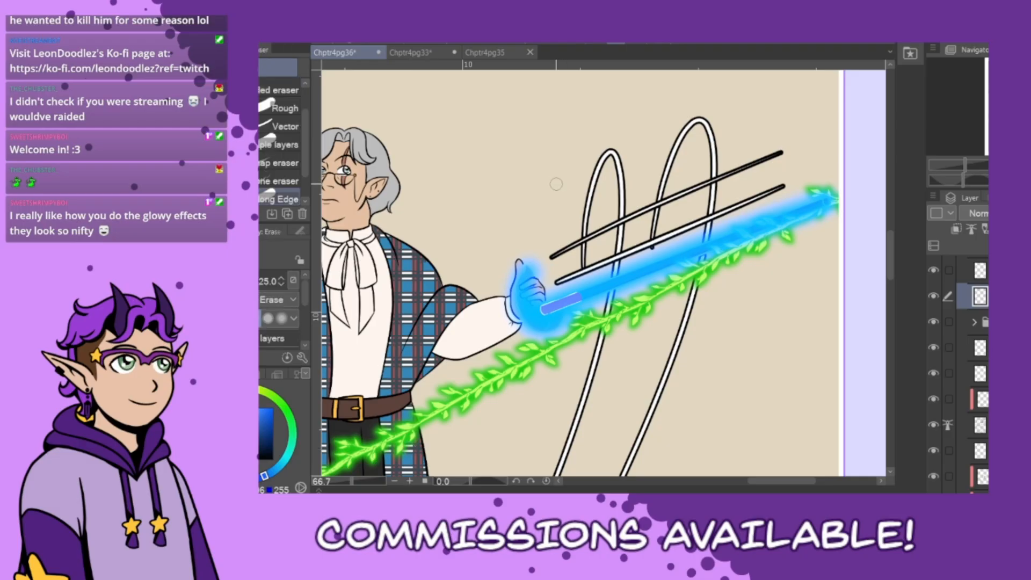
drag(580, 295, 824, 204)
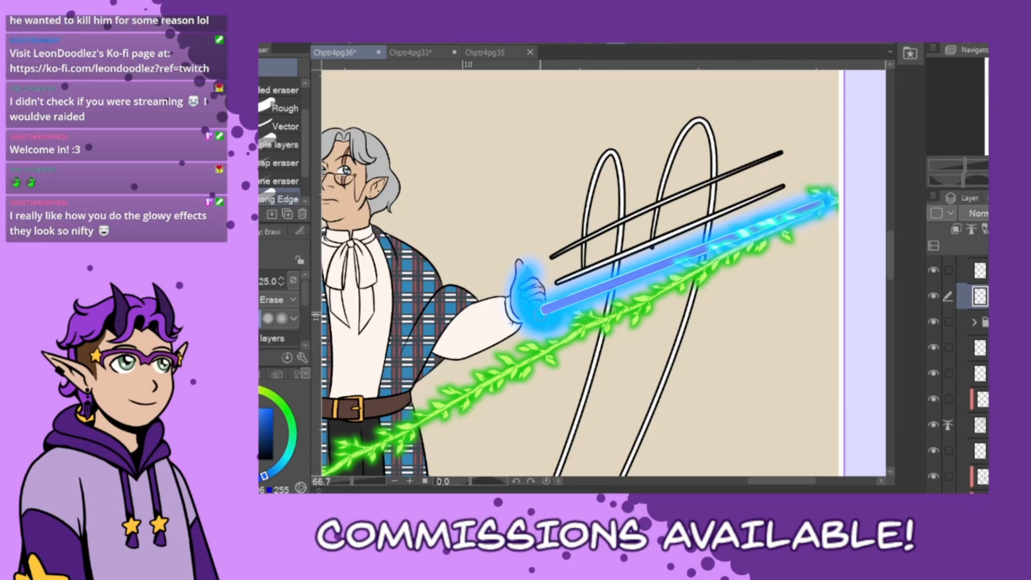
- Erase the solid blue over the man's fingers, thumb and palm, undoing stray strokes and keeping the glow around the hand
mouse_move(536, 317)
mouse_down()
mouse_move(558, 323)
mouse_move(542, 322)
mouse_move(529, 305)
mouse_move(529, 270)
mouse_move(522, 301)
mouse_move(541, 320)
mouse_up()
key(ctrl+z)
key(ctrl+z)
key(ctrl+z)
key(ctrl+z)
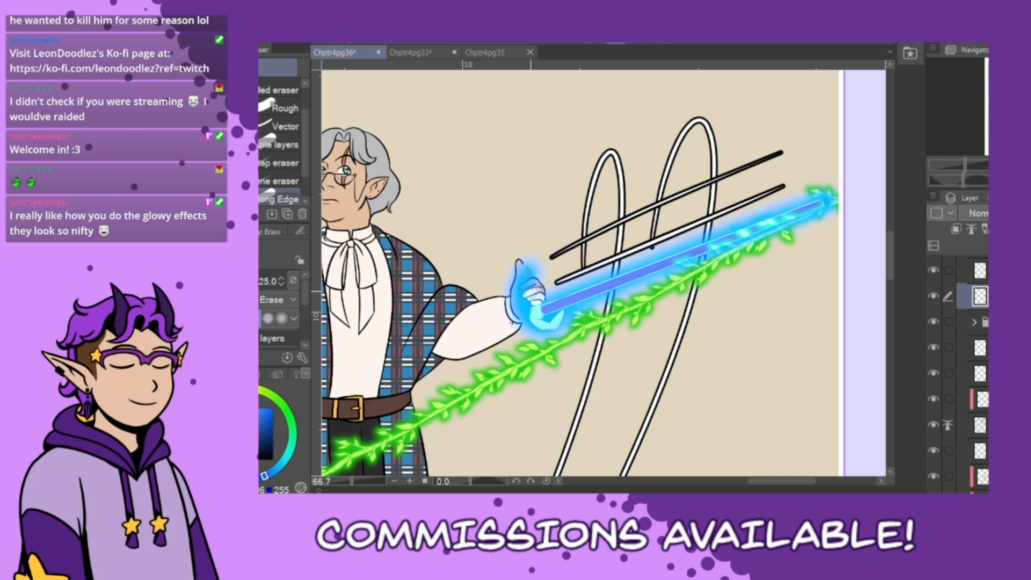
drag(533, 263, 521, 282)
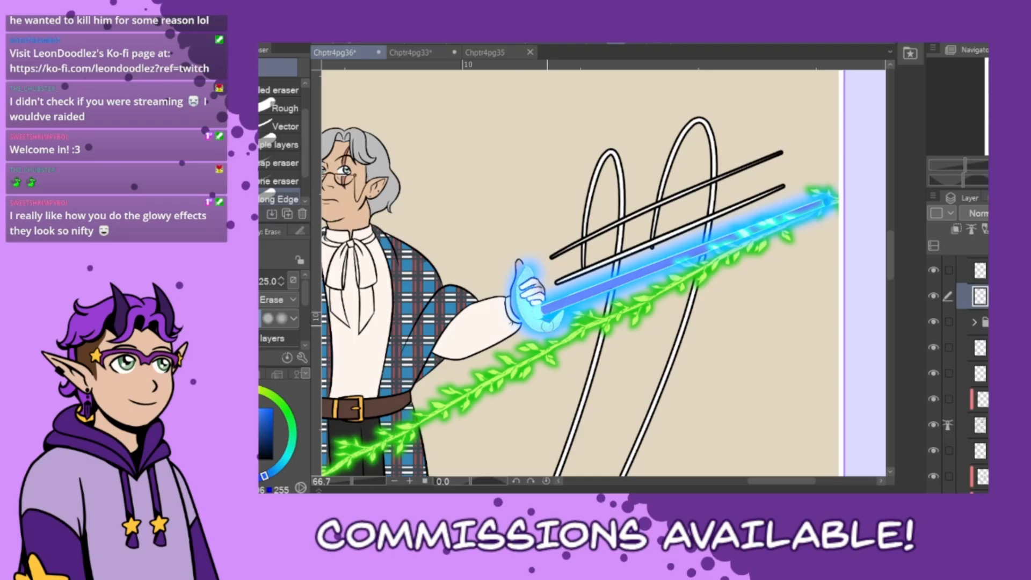
key(p)
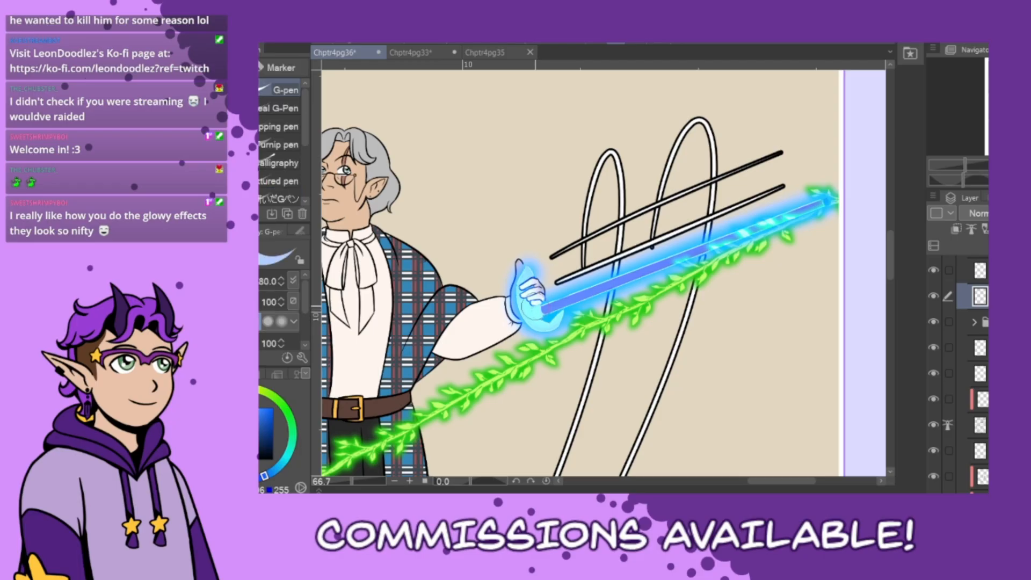
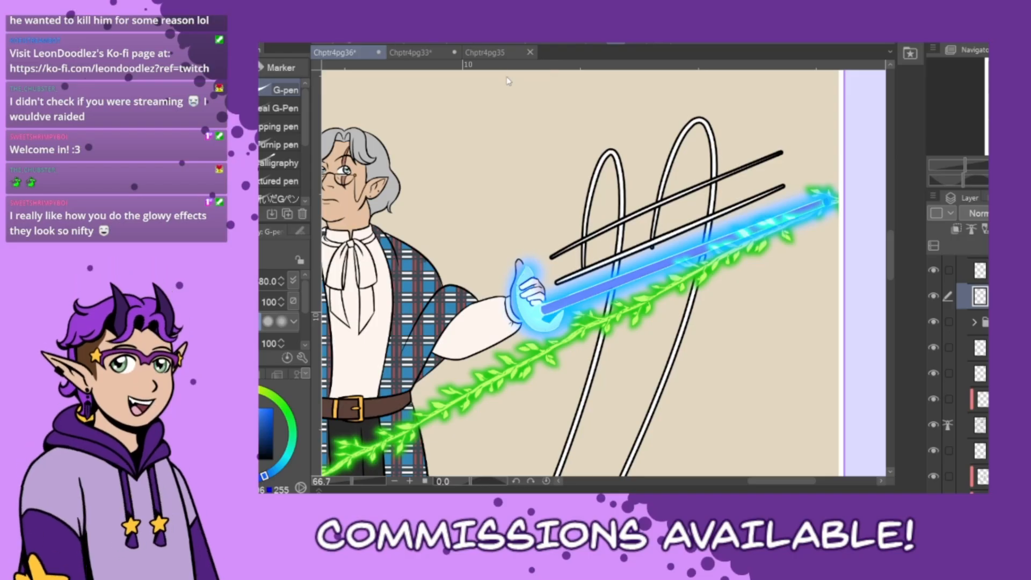
- Apply a blur filter to the erased blue layer to soften its edges around the cane and hand
click(592, 74)
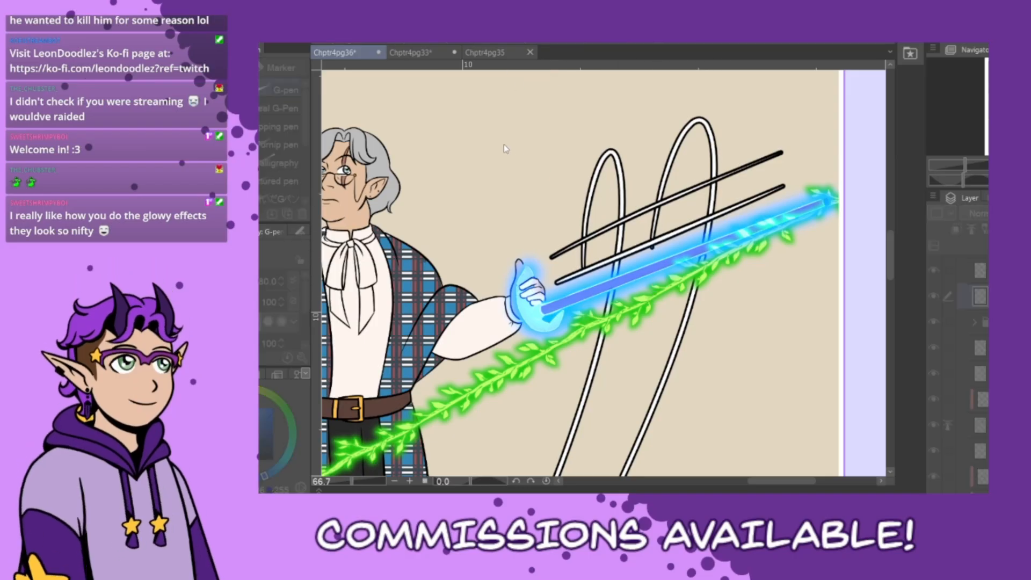
click(443, 185)
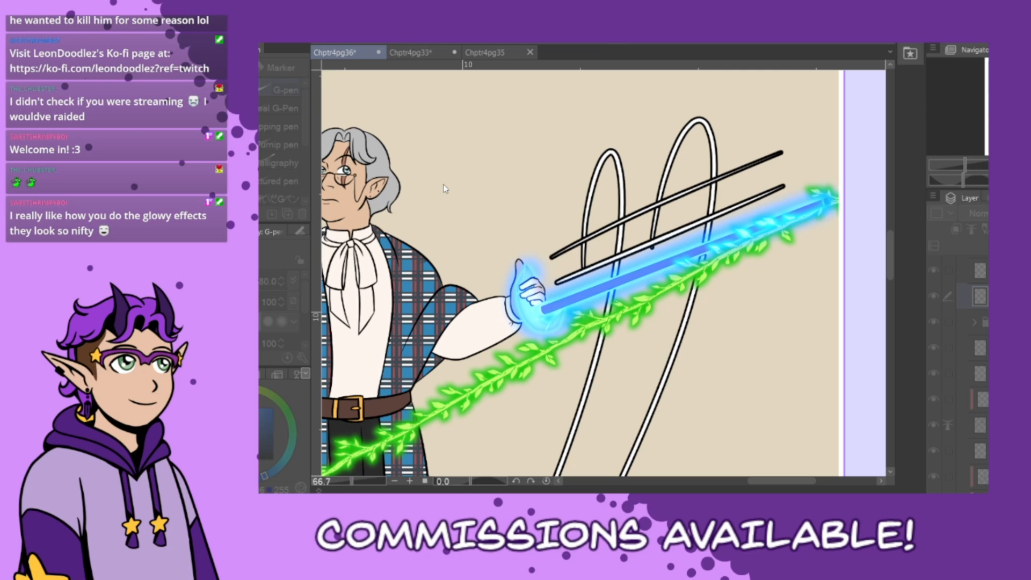
click(857, 132)
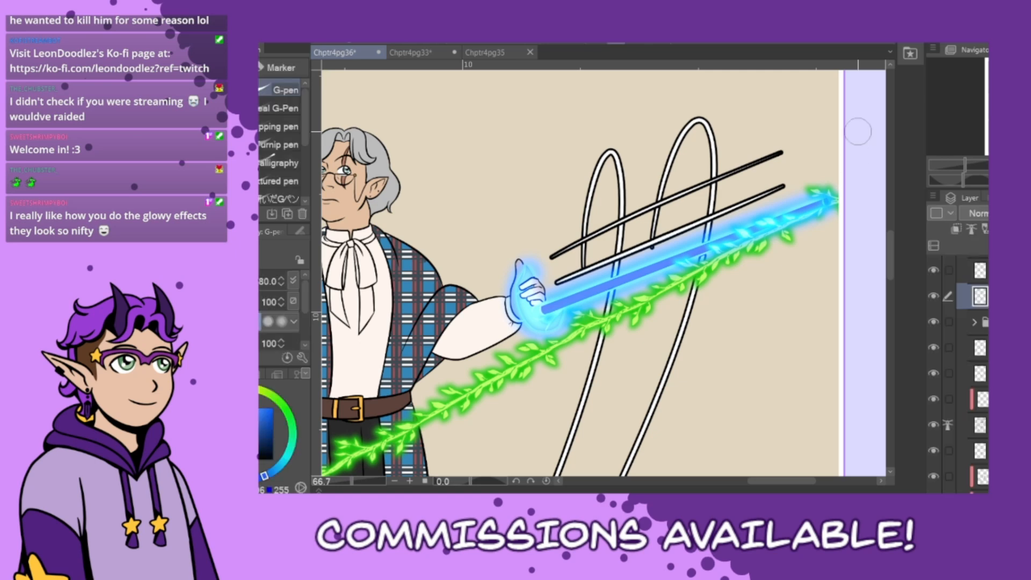
- Select the cane's Add (Glow) layer, hide and reshow it to check its effect, and soften its light around the cane and hand
click(980, 271)
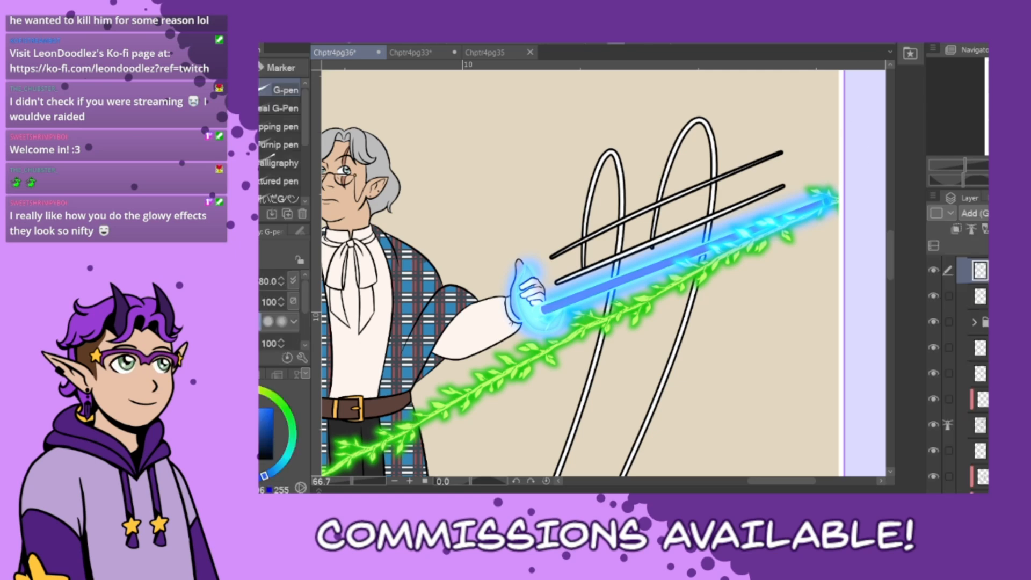
click(933, 270)
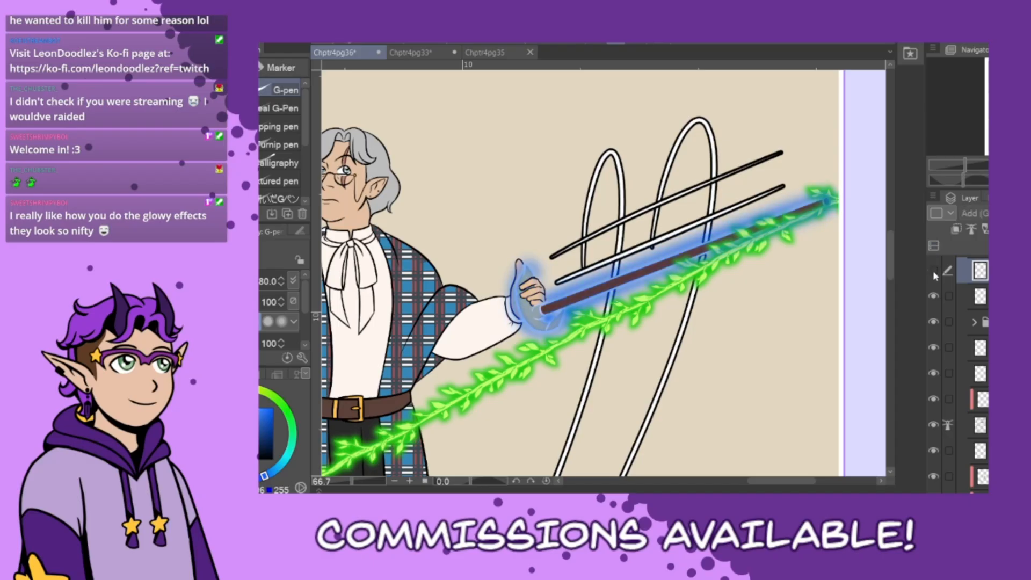
click(934, 270)
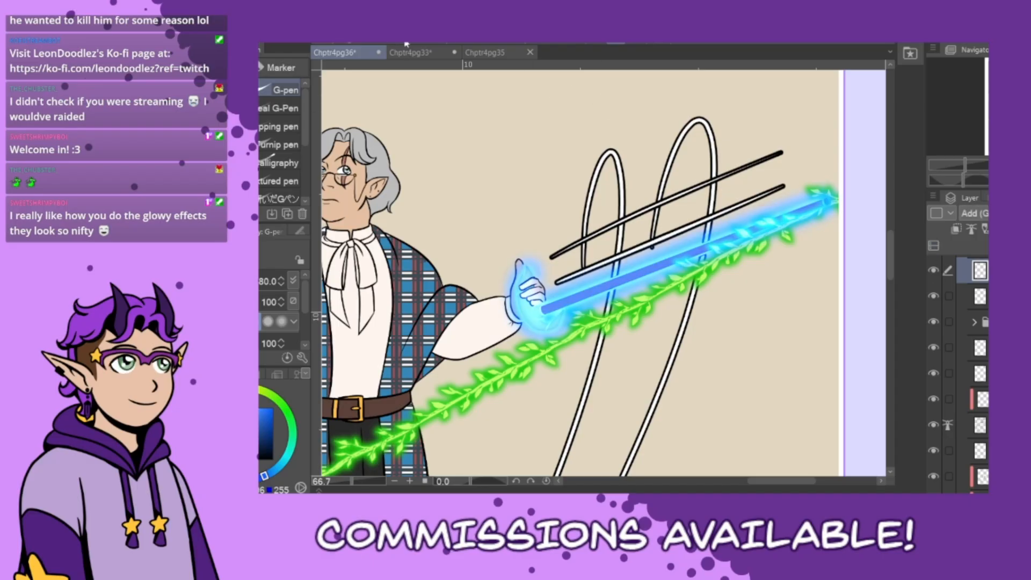
key(ctrl+s)
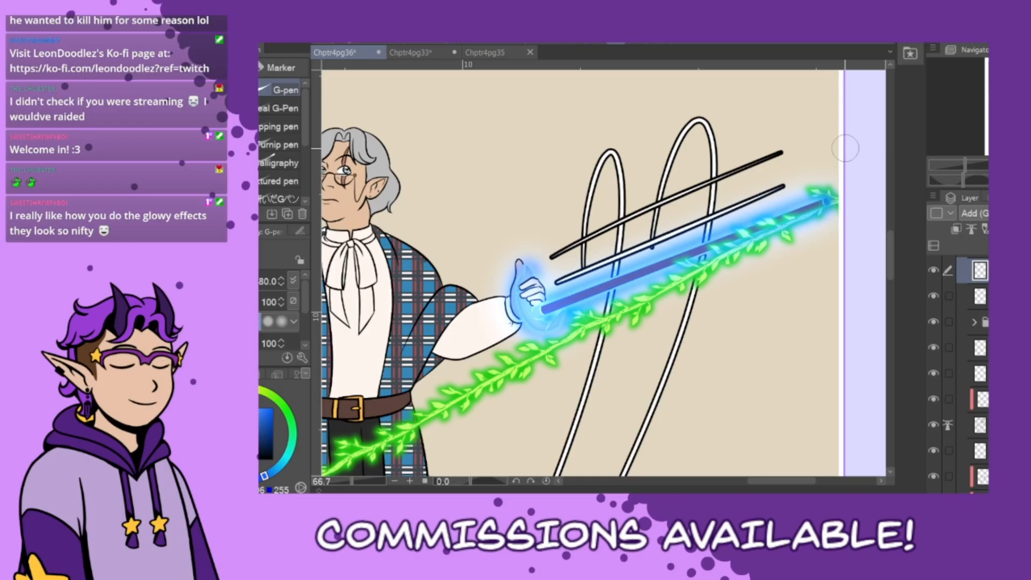
- Fit the whole comic page in view, choose the 光std light-particle decoration brush and bring up the color set
drag(767, 481, 758, 482)
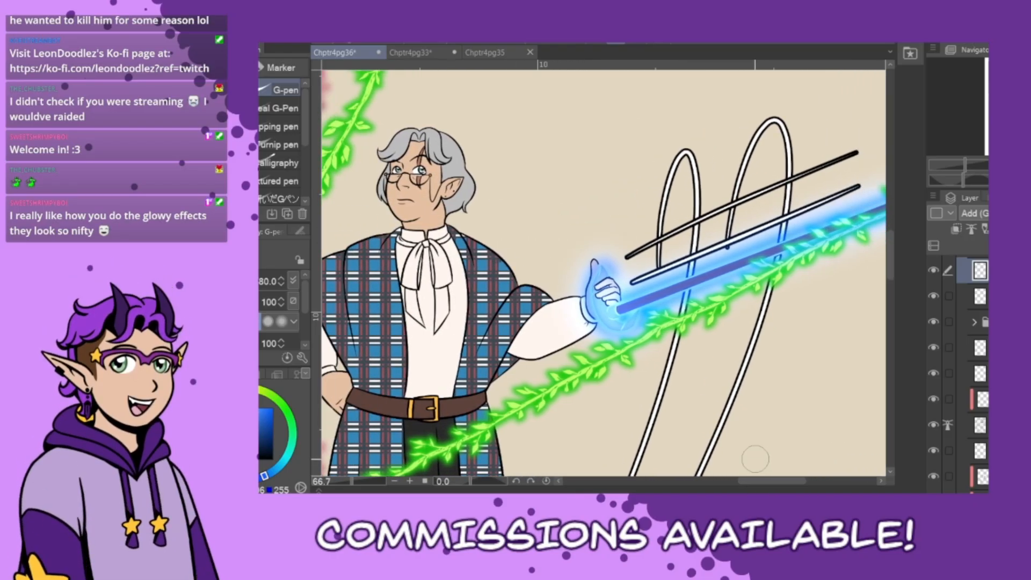
key(ctrl+0)
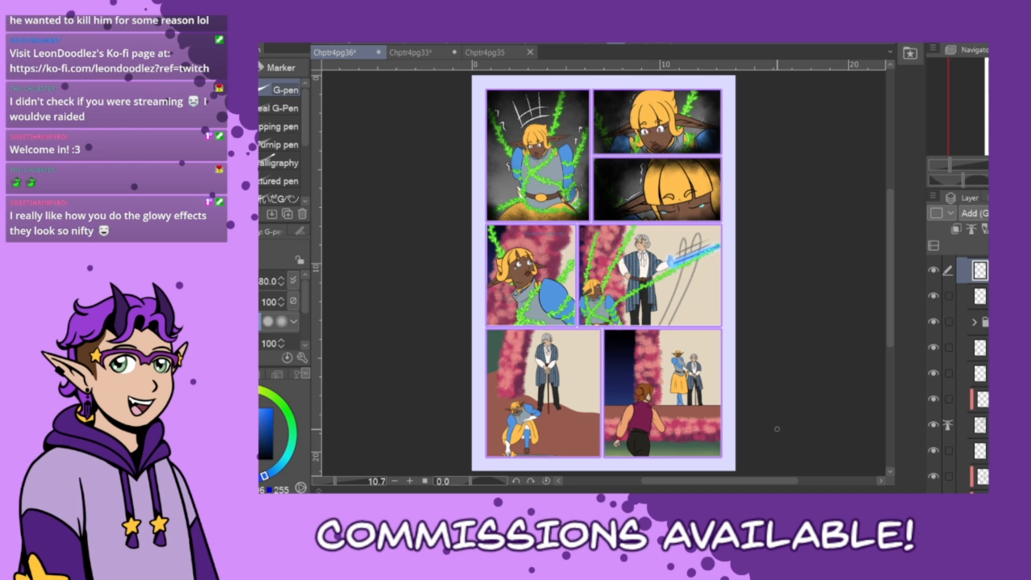
drag(745, 478, 731, 480)
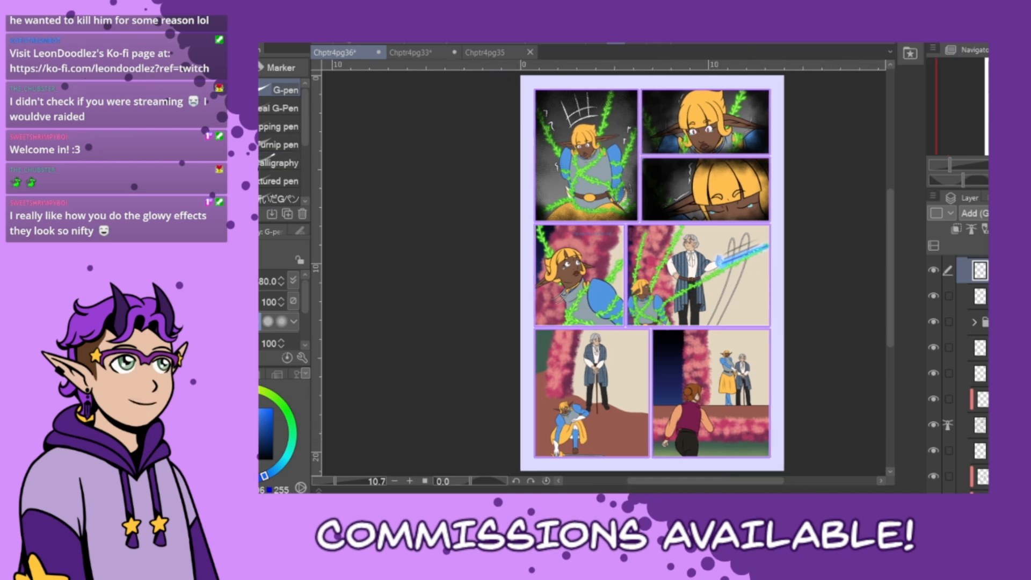
key(b)
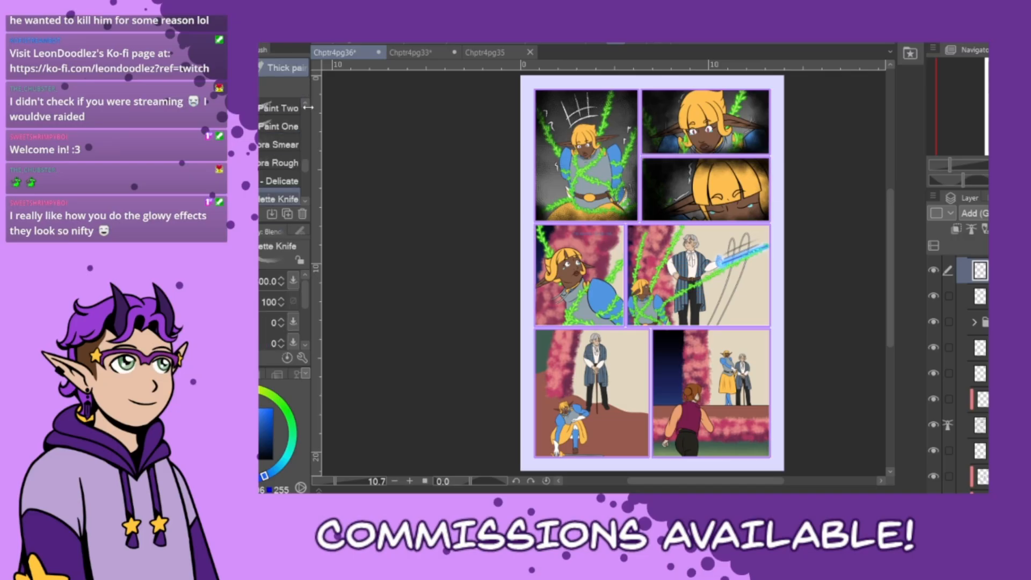
scroll(308, 109, up, 3)
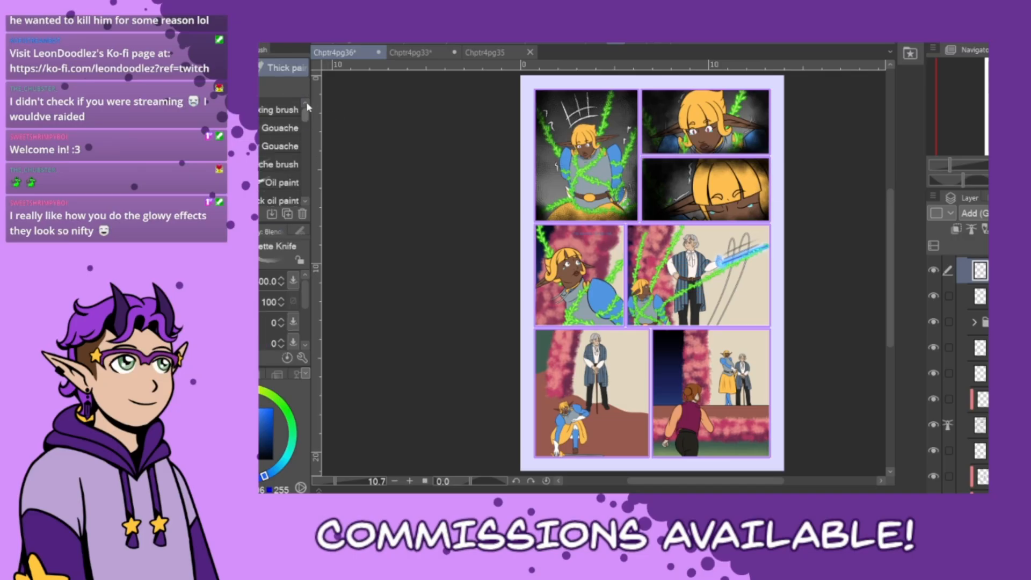
key(b)
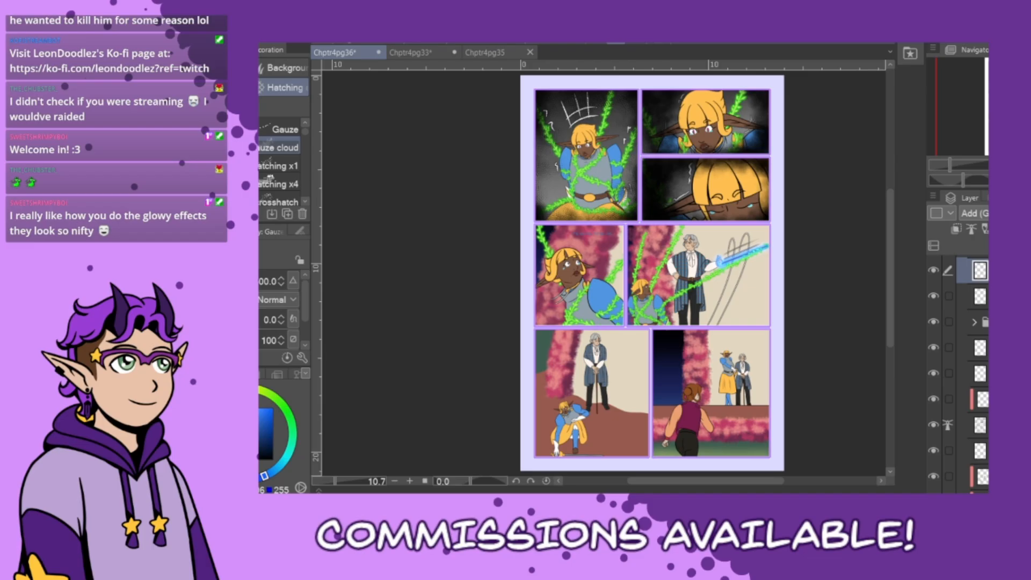
click(262, 65)
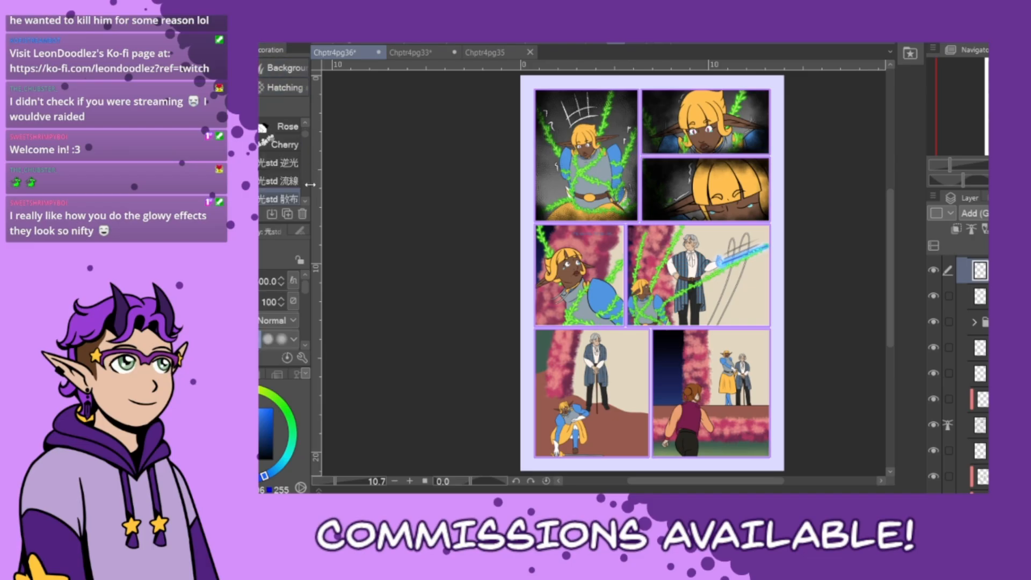
mouse_move(305, 135)
mouse_down()
mouse_move(304, 198)
mouse_move(304, 134)
mouse_up()
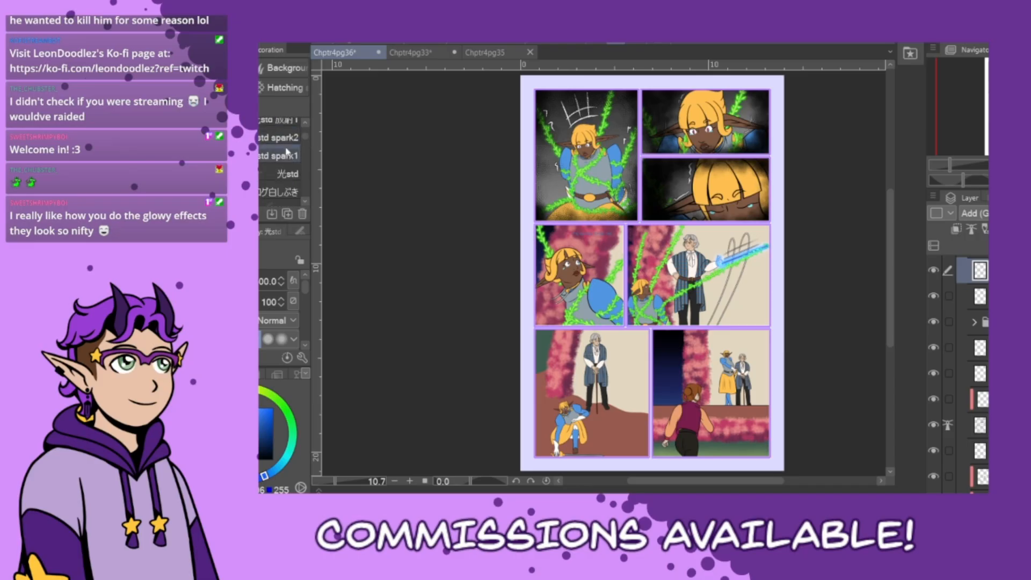
click(285, 173)
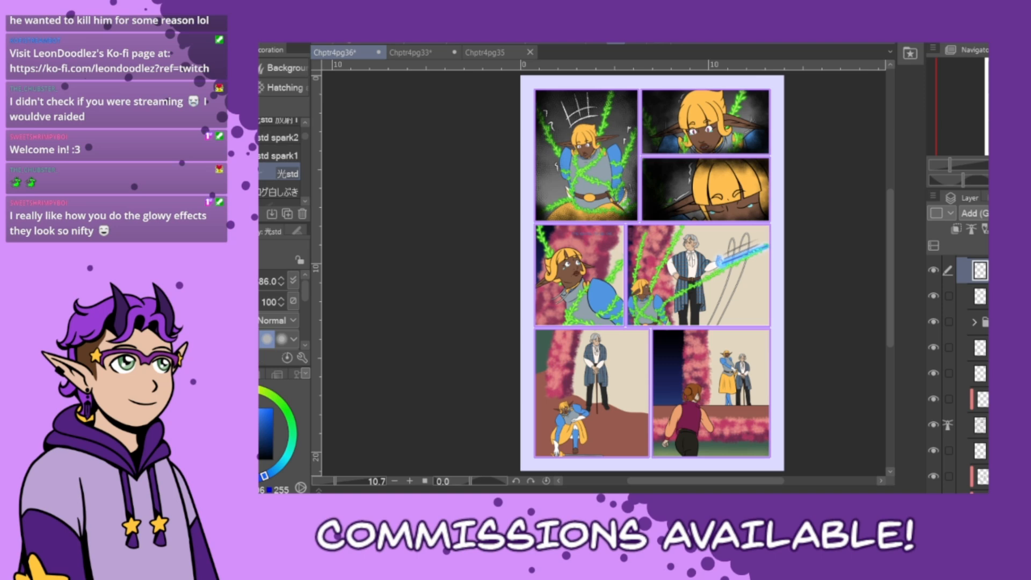
click(259, 373)
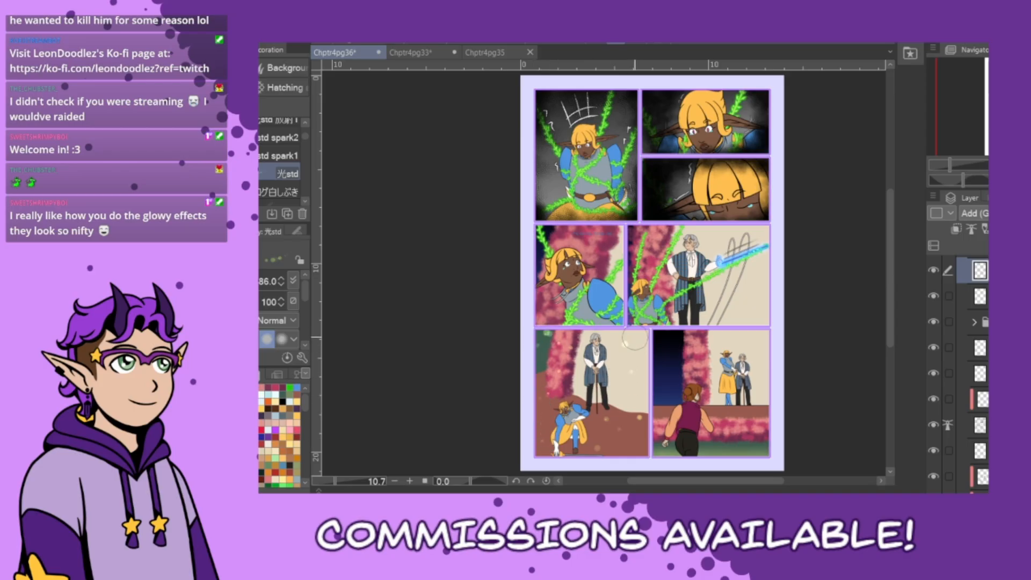
- Try scattering light particles over the panel of the kneeling elf and the man with the cane
mouse_move(635, 338)
mouse_down()
mouse_move(632, 362)
mouse_move(639, 404)
mouse_move(644, 392)
mouse_move(615, 387)
mouse_up()
- Try to group the cane's two glow layers in a new layer folder, and undo the grouping
scroll(957, 371, up, 3)
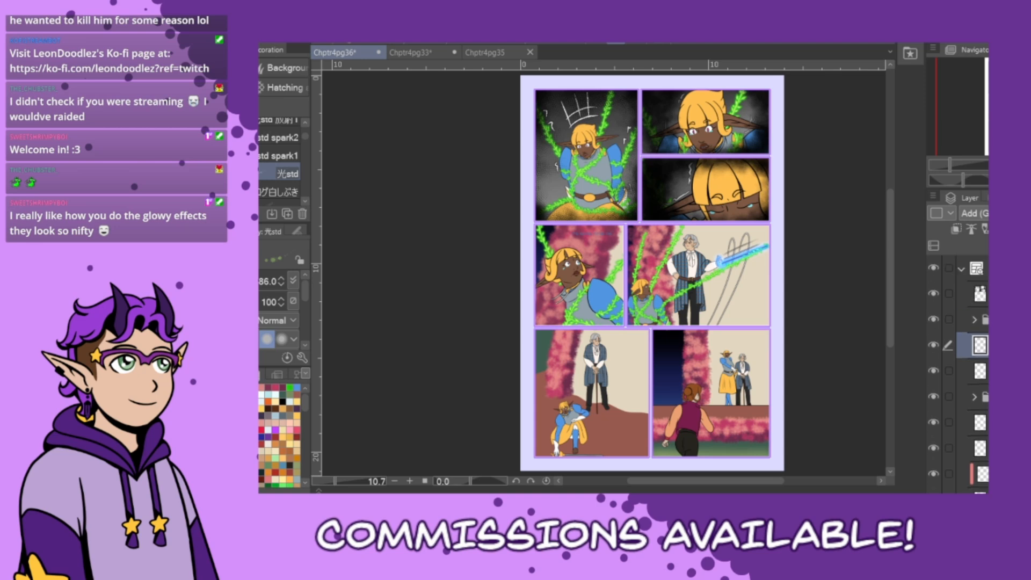
click(986, 246)
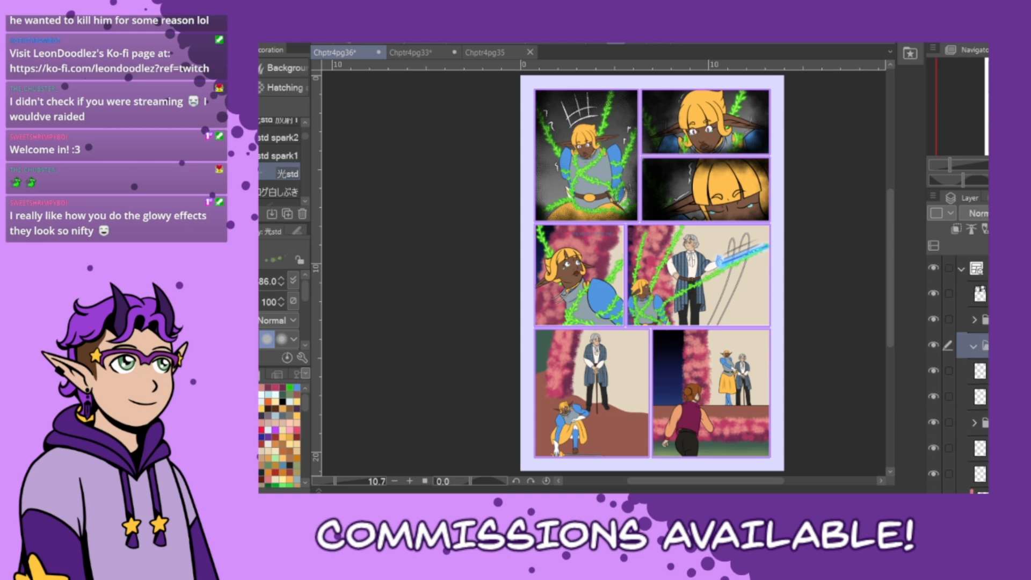
click(981, 371)
shift+click(981, 397)
drag(983, 369, 984, 347)
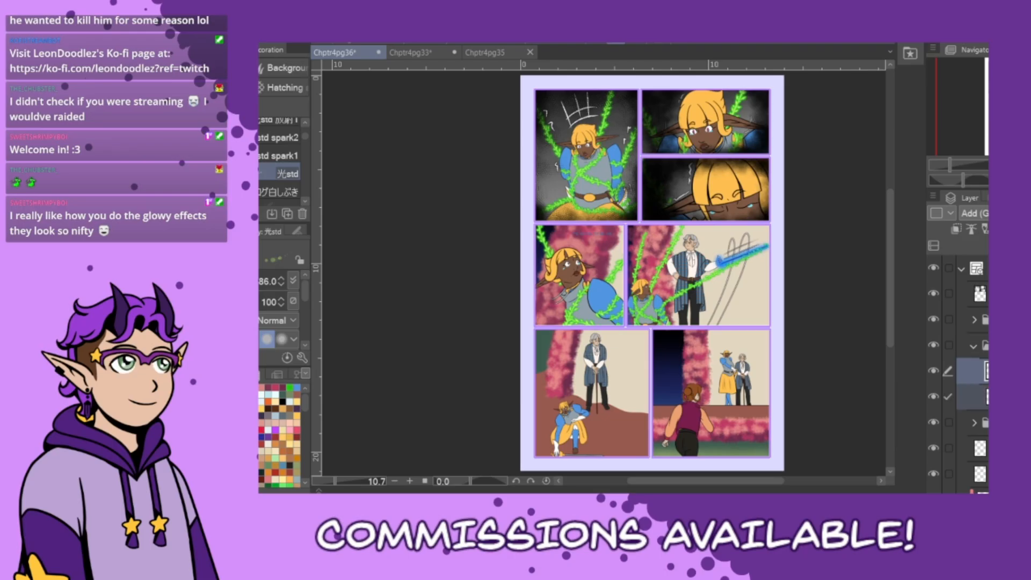
click(984, 346)
key(ctrl+z)
key(ctrl+z)
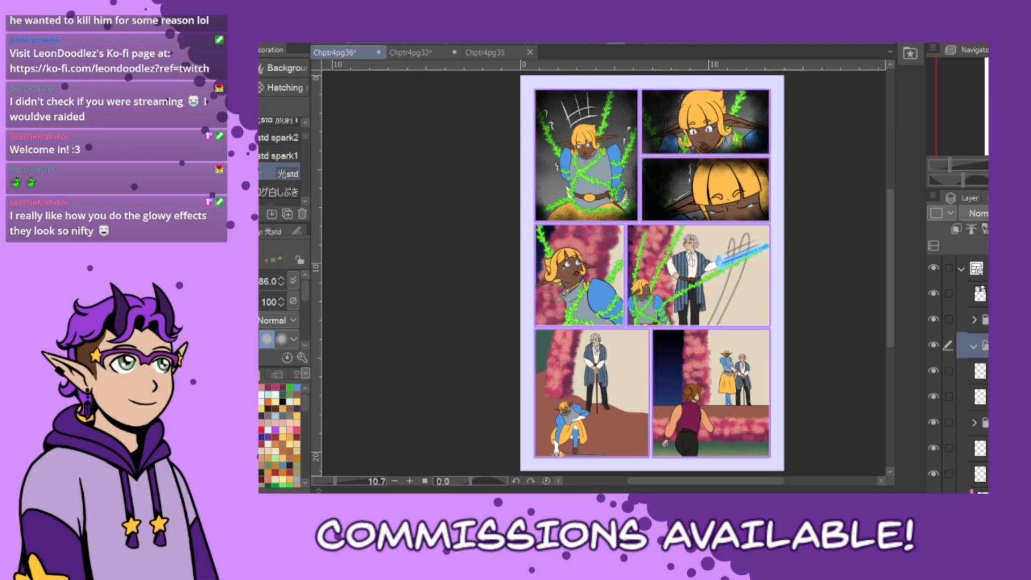
- Add a new raster layer directly above the layer folder beneath the cane's glow layers, and ready the 光std brush for it
click(983, 397)
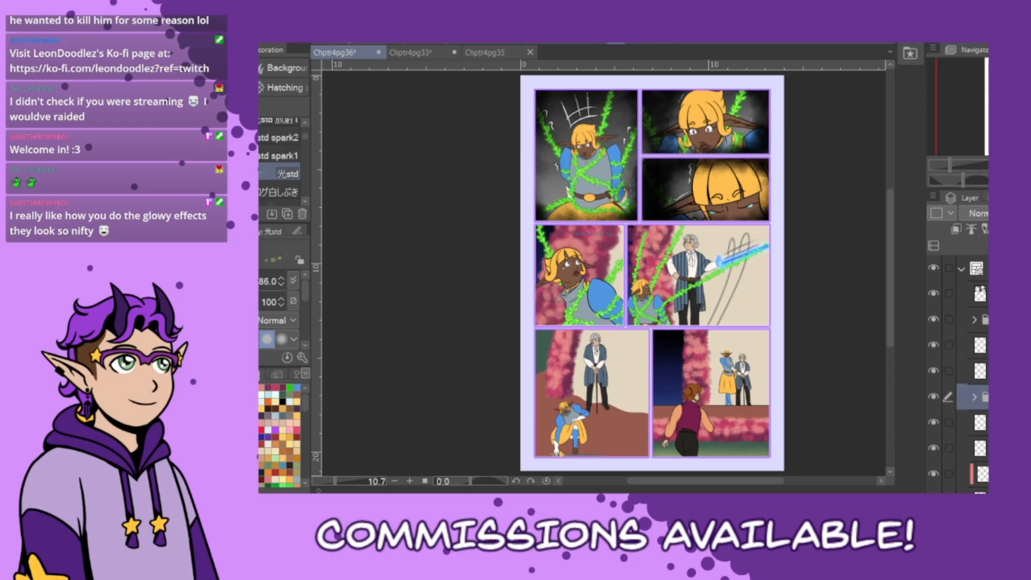
key(ctrl+shift+n)
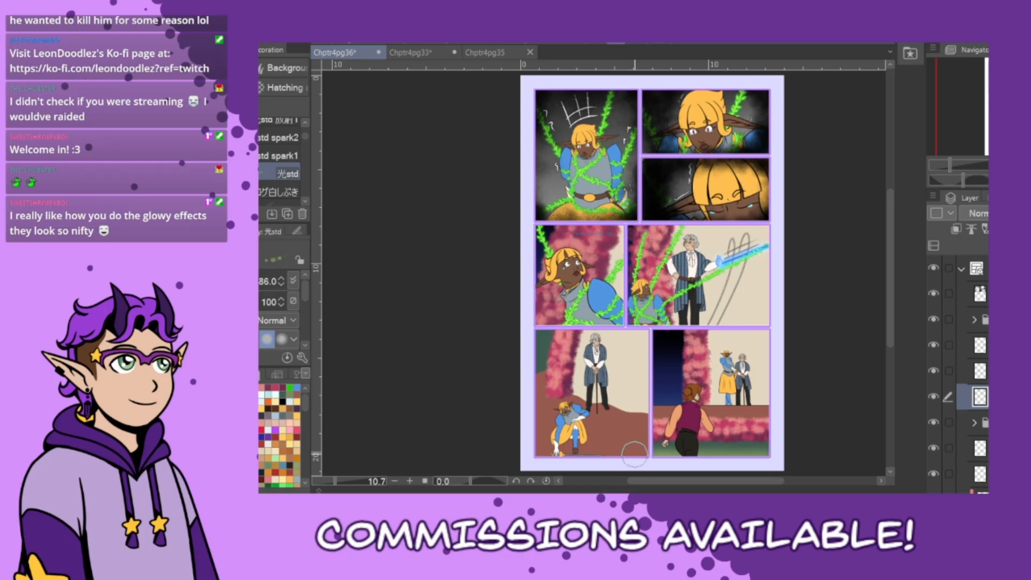
key(p)
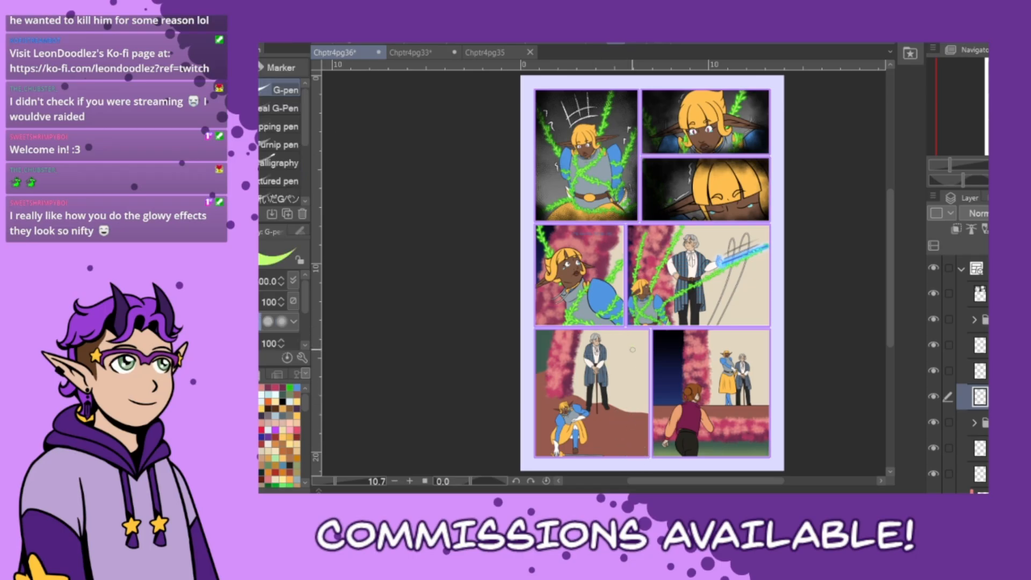
key(])
key(b)
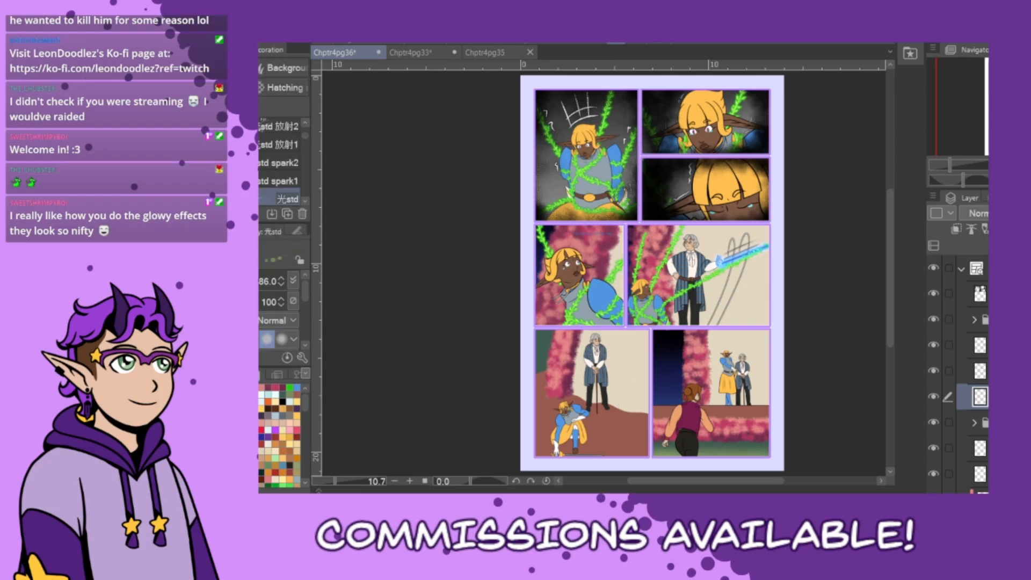
- Try the std spark1 and std spark2 brushes over the panel of the kneeling elf and undo both strokes
click(278, 180)
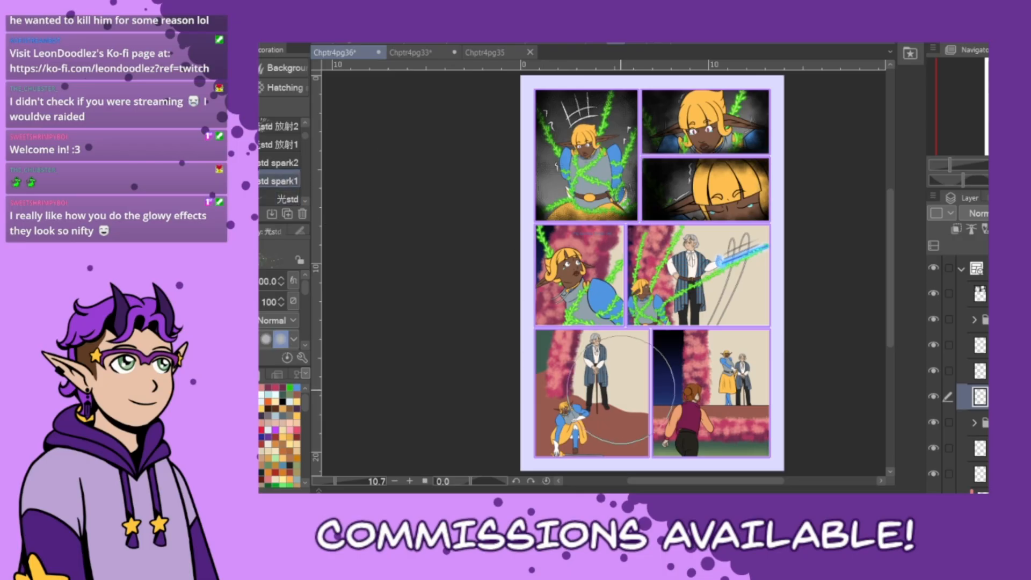
mouse_move(624, 384)
mouse_down()
mouse_move(585, 407)
mouse_move(557, 350)
mouse_move(544, 370)
mouse_move(573, 424)
mouse_move(628, 404)
mouse_move(648, 350)
mouse_up()
key(ctrl+z)
click(278, 163)
mouse_move(621, 380)
mouse_down()
mouse_move(619, 390)
mouse_move(555, 418)
mouse_up()
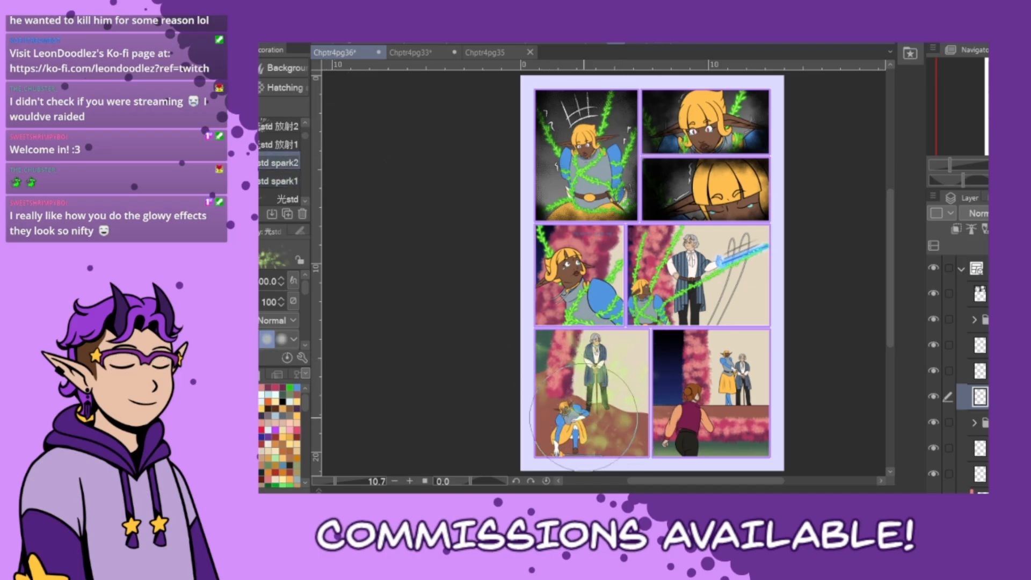
key(ctrl+z)
- Choose the Glitter decoration brush, test it beside the man with the cane, and enlarge the brush
drag(305, 137, 305, 128)
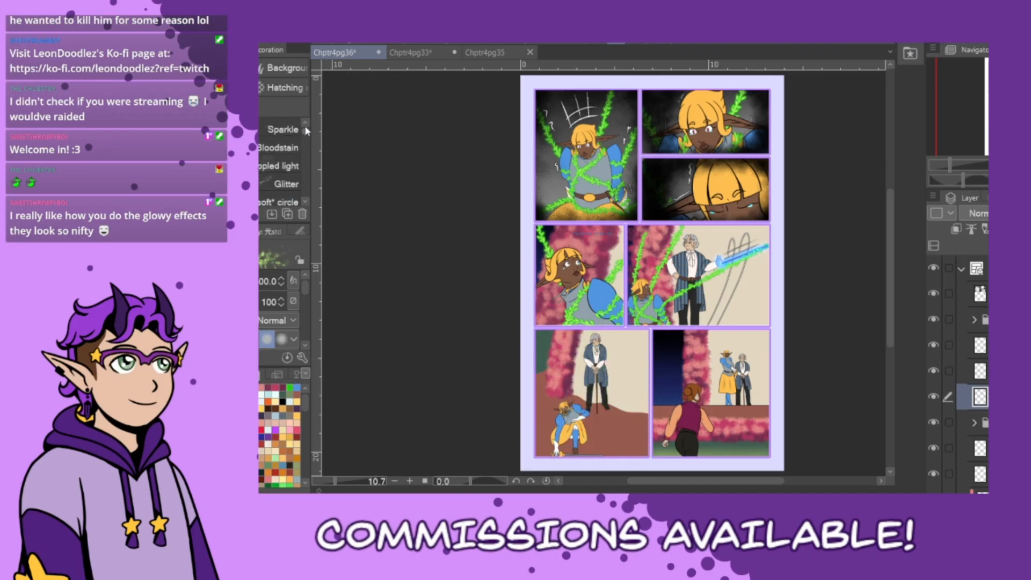
click(286, 184)
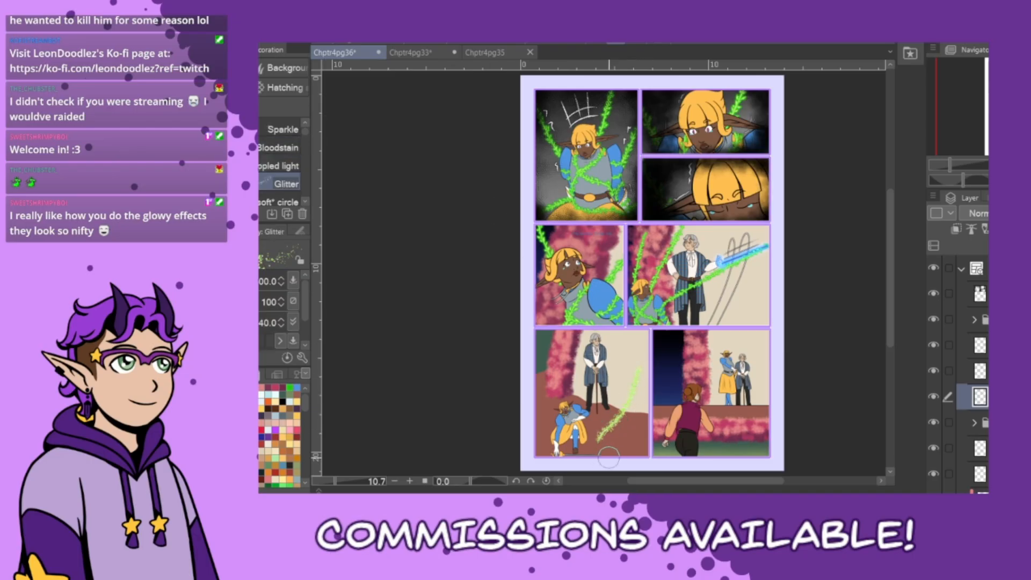
key(])
key(])
key(])
key(])
key(])
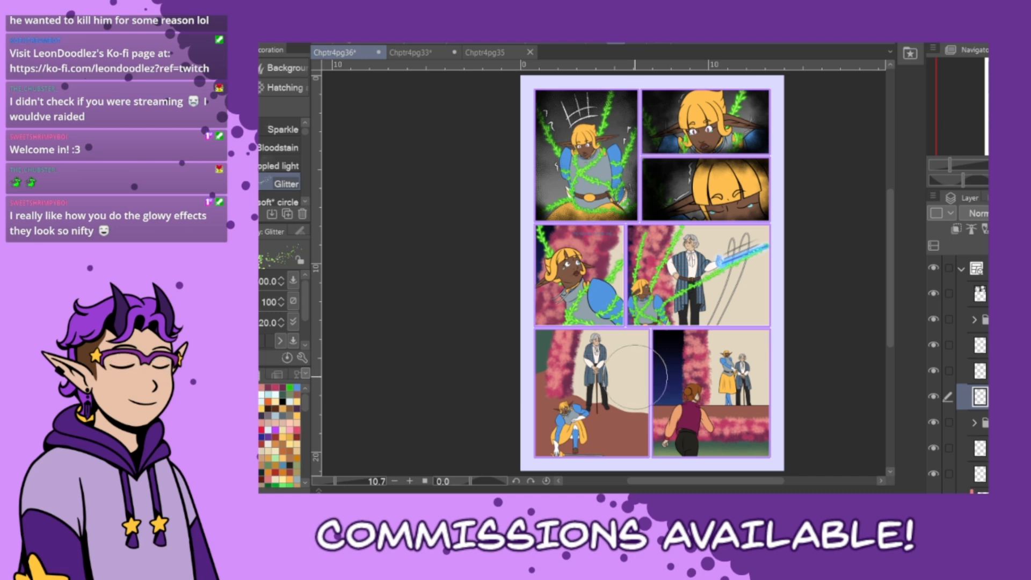
- Try scattering green glitter along both sides of the kneeling elf's panel and undo the strokes
click(635, 377)
click(616, 419)
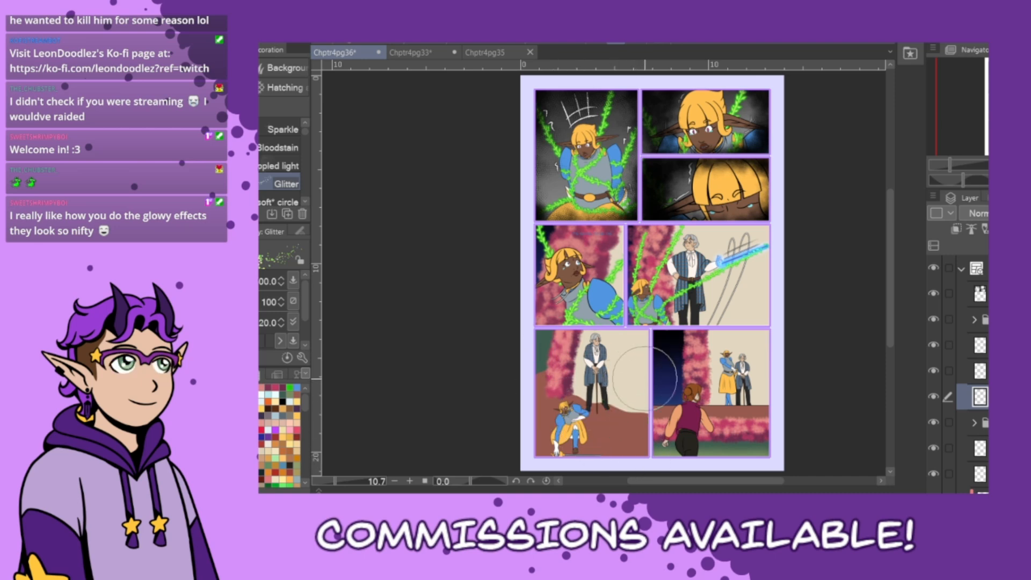
drag(642, 365, 611, 413)
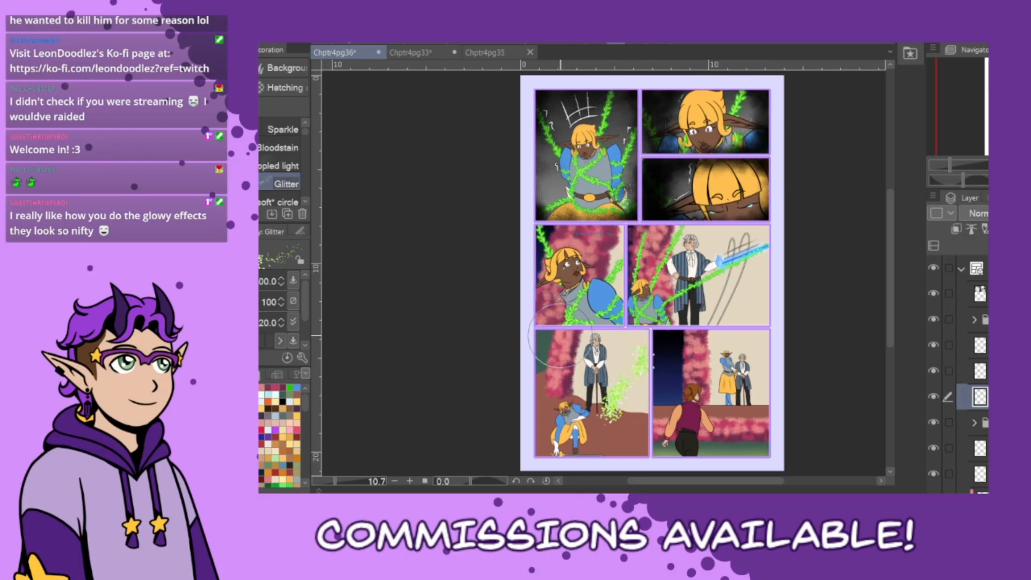
drag(549, 341, 545, 387)
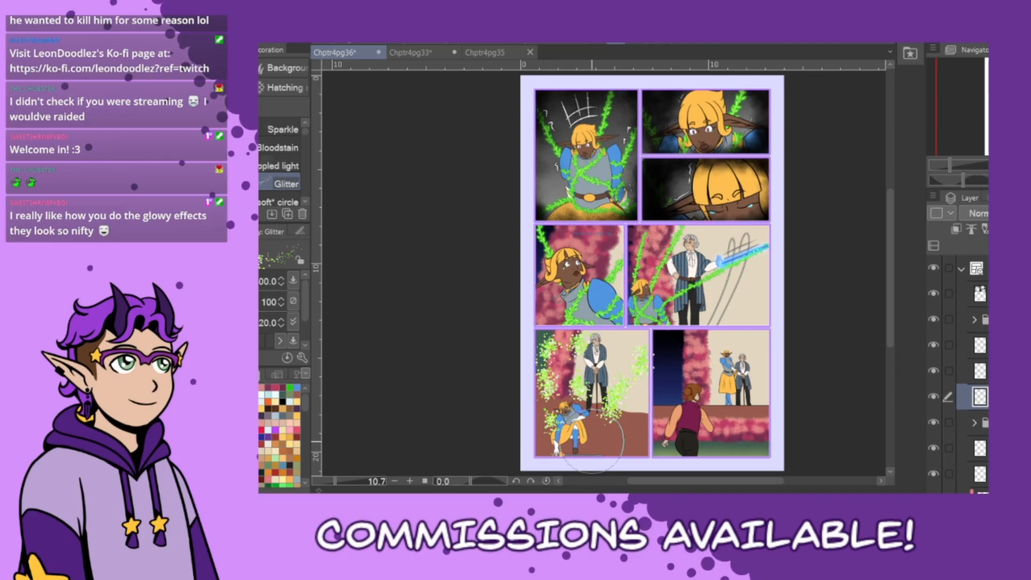
key(ctrl+z)
key(ctrl+z)
key(ctrl+z)
key(ctrl+z)
key(ctrl+z)
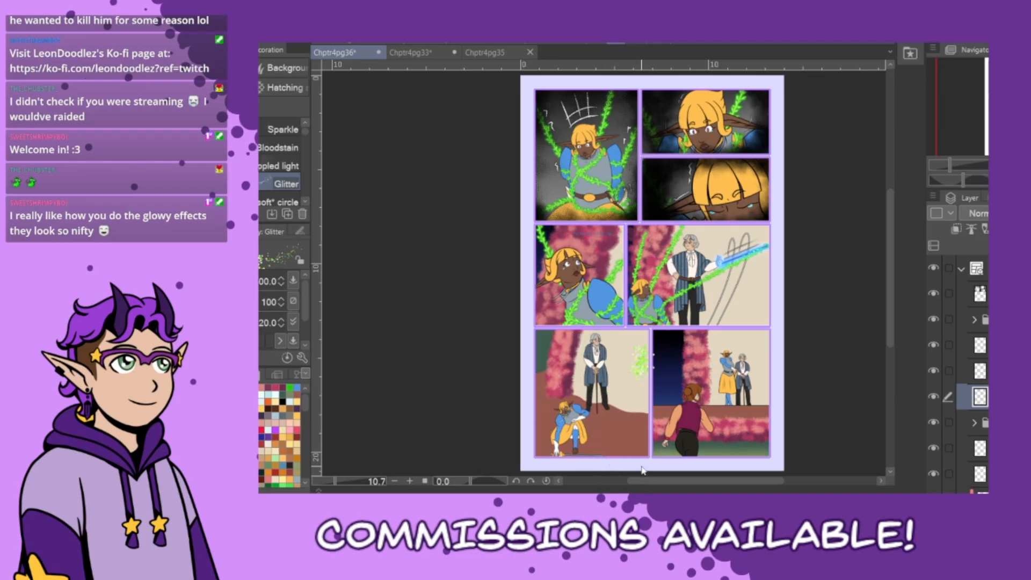
- Try the BOKE brush around the man with the cane in the kneeling elf's panel and undo the strokes
drag(307, 136, 307, 135)
click(291, 162)
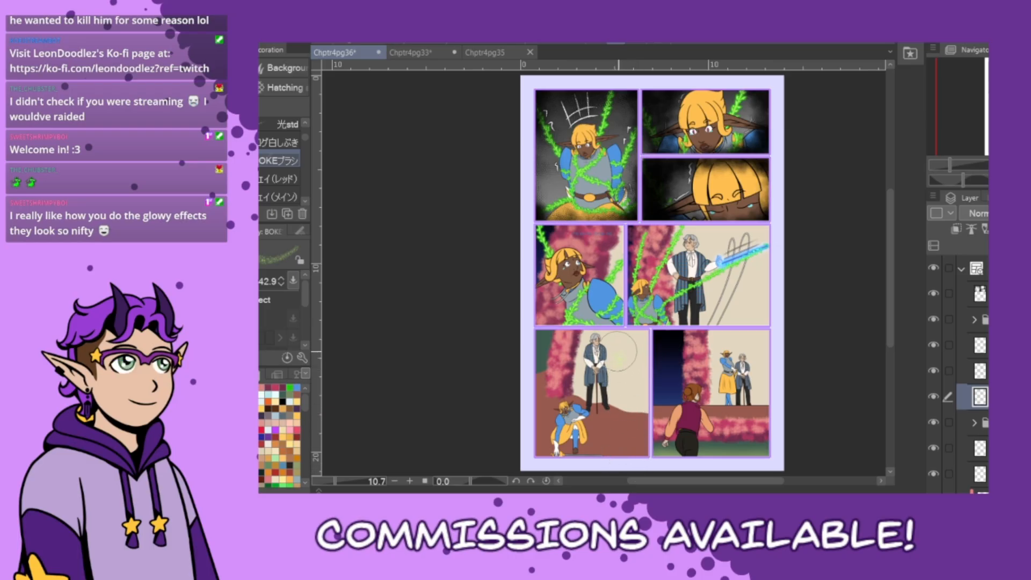
mouse_move(616, 356)
mouse_down()
mouse_move(553, 400)
mouse_move(577, 395)
mouse_up()
mouse_move(579, 356)
mouse_down()
mouse_move(554, 343)
mouse_move(545, 367)
mouse_up()
key(ctrl+z)
key(ctrl+z)
key(ctrl+z)
key(ctrl+z)
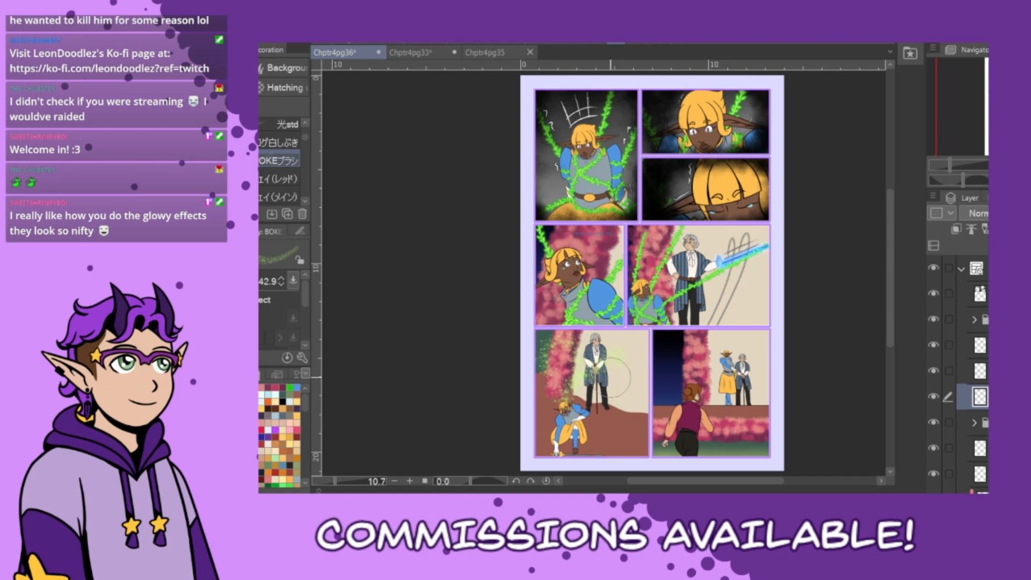
- Try an enlarged Spray airbrush across the upper part of the kneeling elf's panel and undo the stroke
key(b)
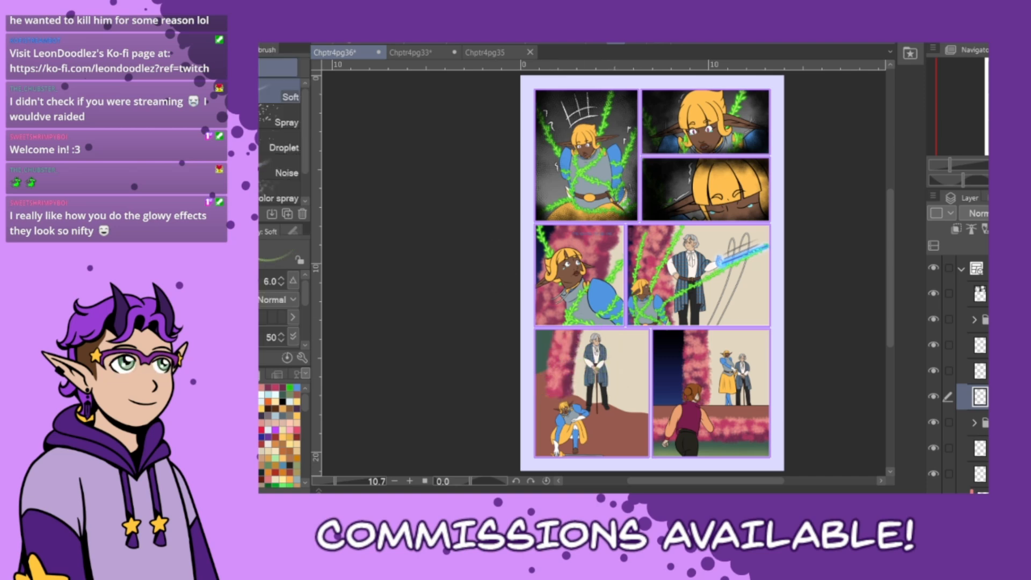
click(284, 117)
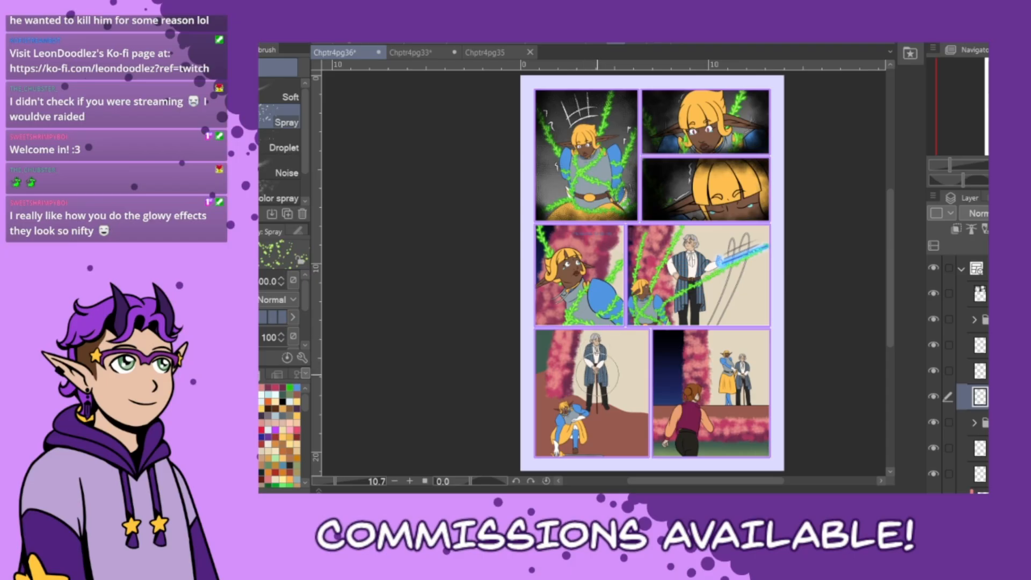
key(bracketright)
key(bracketright)
mouse_move(613, 353)
mouse_down()
mouse_move(561, 352)
mouse_move(543, 369)
mouse_up()
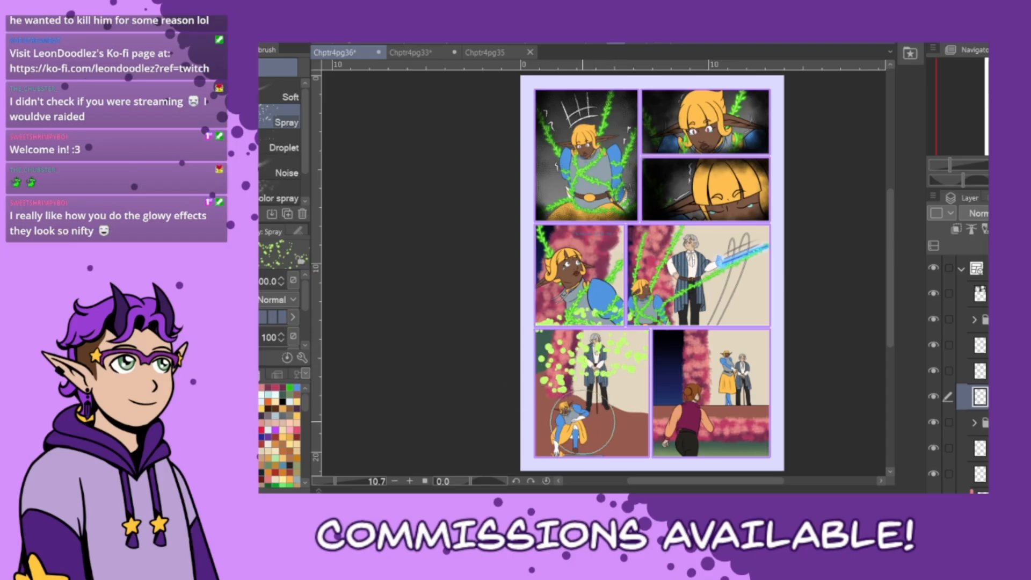
key(ctrl+z)
- Reduce the Spray airbrush's particle size, enlarge the brush, and test it over the kneeling elf's panel, undoing the stroke
drag(304, 296, 307, 325)
click(260, 303)
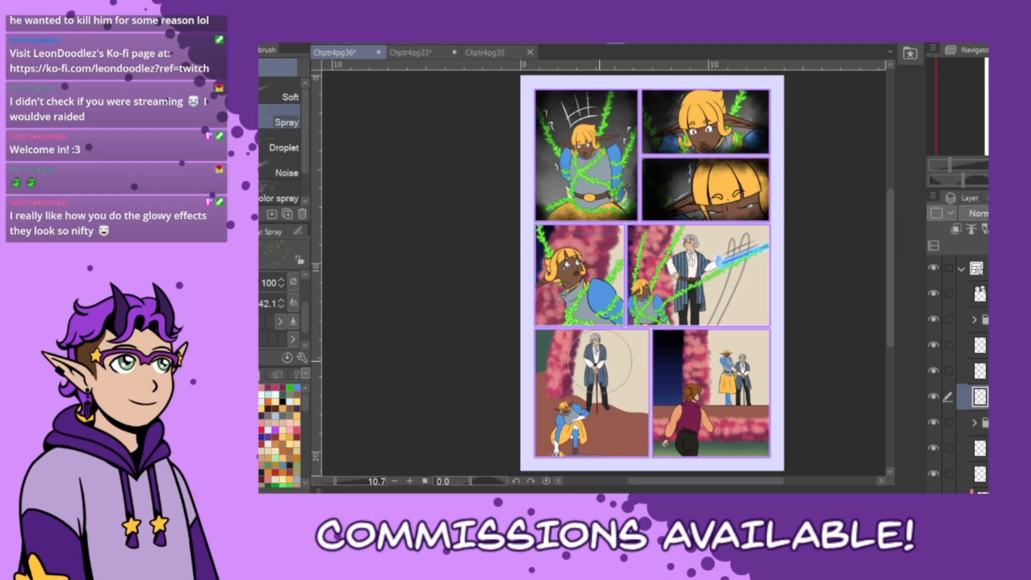
key(bracketright)
key(bracketright)
mouse_move(570, 384)
mouse_down()
mouse_move(572, 356)
mouse_move(556, 381)
mouse_move(594, 408)
mouse_up()
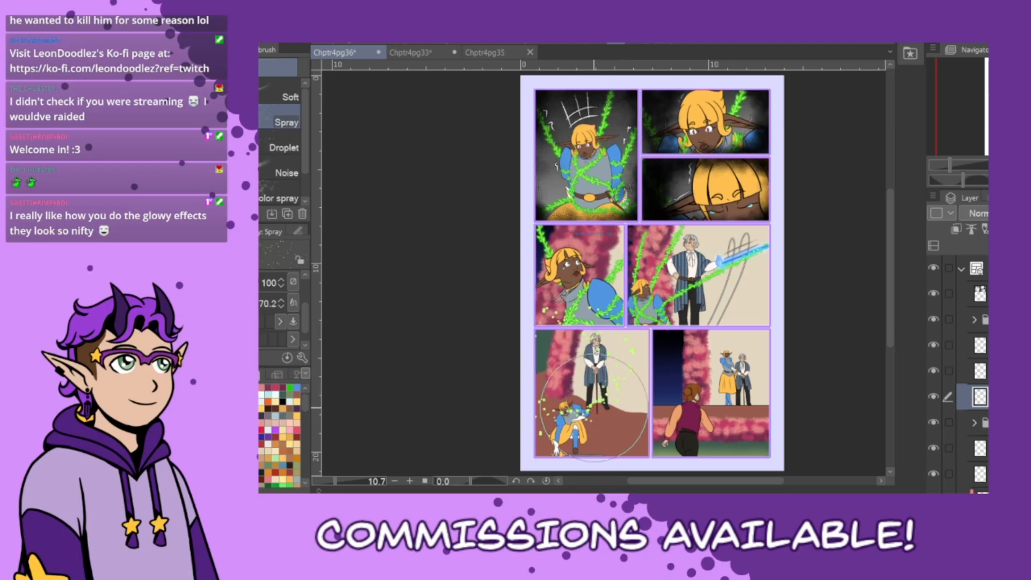
key(ctrl+z)
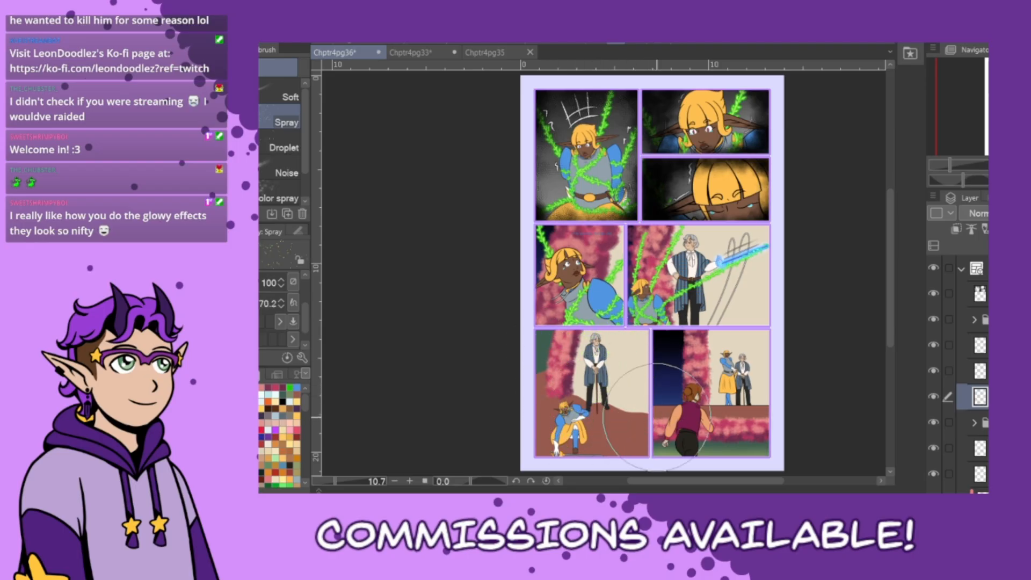
- Spray green dots over the two lowest panels and the middle panels, and try softening them with a filter
mouse_move(656, 416)
mouse_down()
mouse_move(650, 446)
mouse_move(608, 460)
mouse_move(618, 470)
mouse_move(649, 463)
mouse_move(695, 416)
mouse_move(681, 365)
mouse_move(615, 319)
mouse_move(516, 343)
mouse_up()
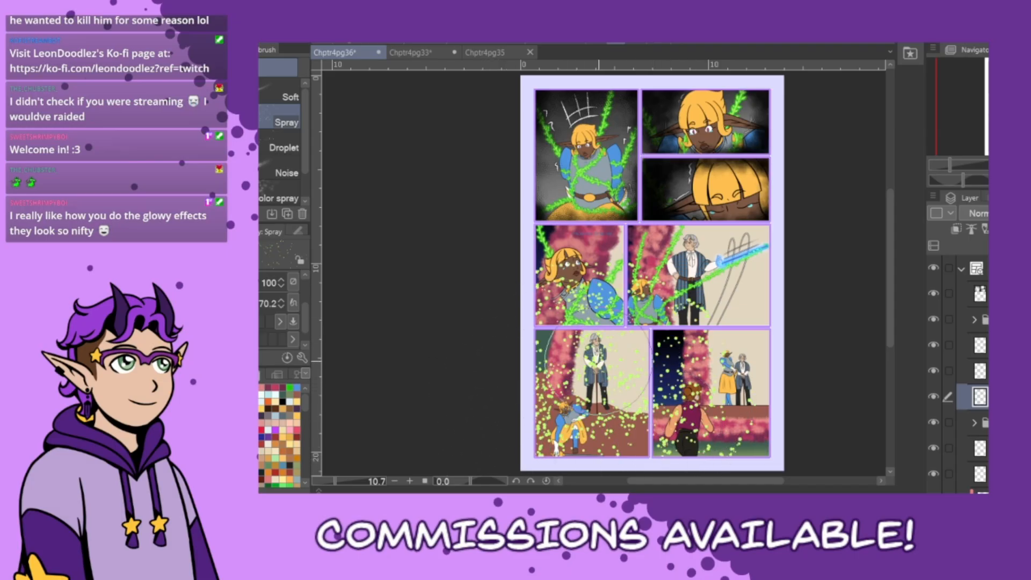
mouse_move(596, 373)
mouse_down()
mouse_move(591, 306)
mouse_move(575, 274)
mouse_up()
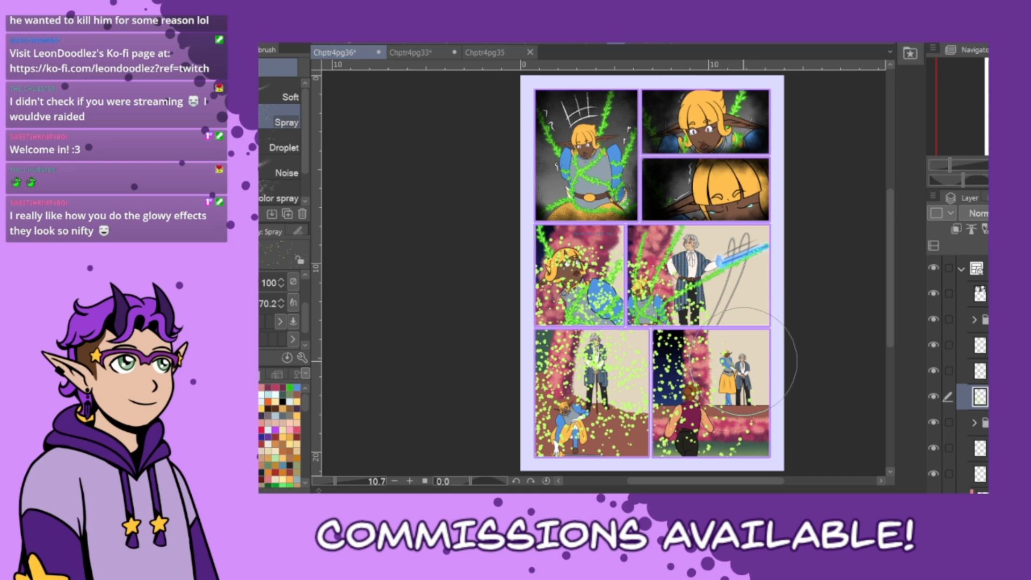
scroll(746, 359, left, 1)
scroll(762, 357, down, 2)
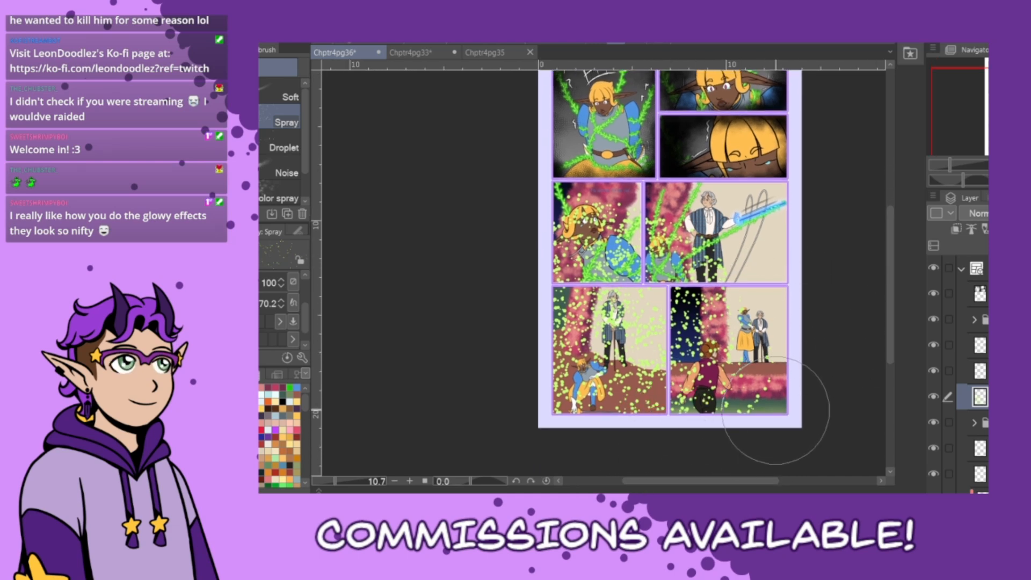
scroll(772, 420, up, 1)
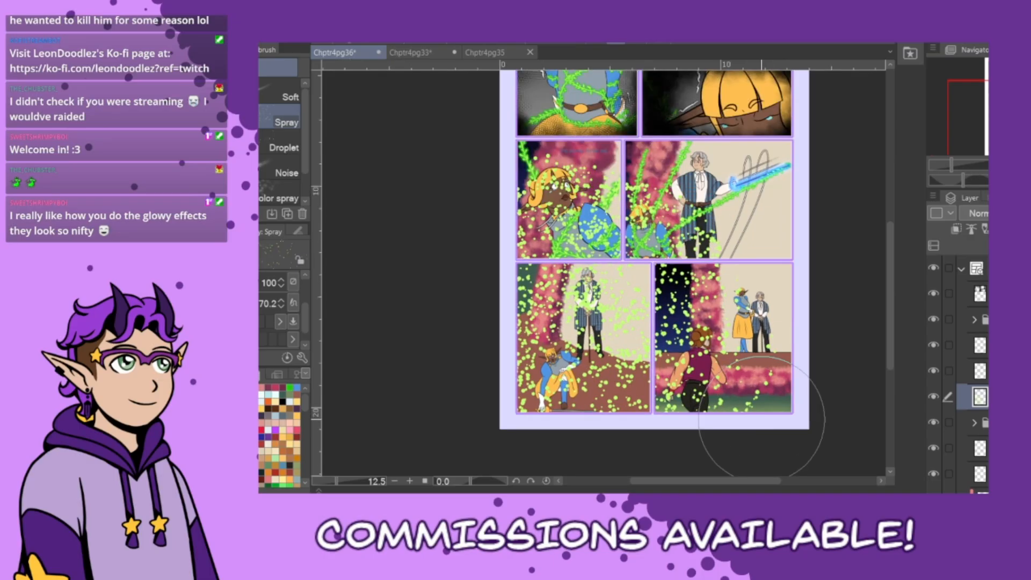
scroll(762, 419, up, 3)
scroll(730, 263, down, 3)
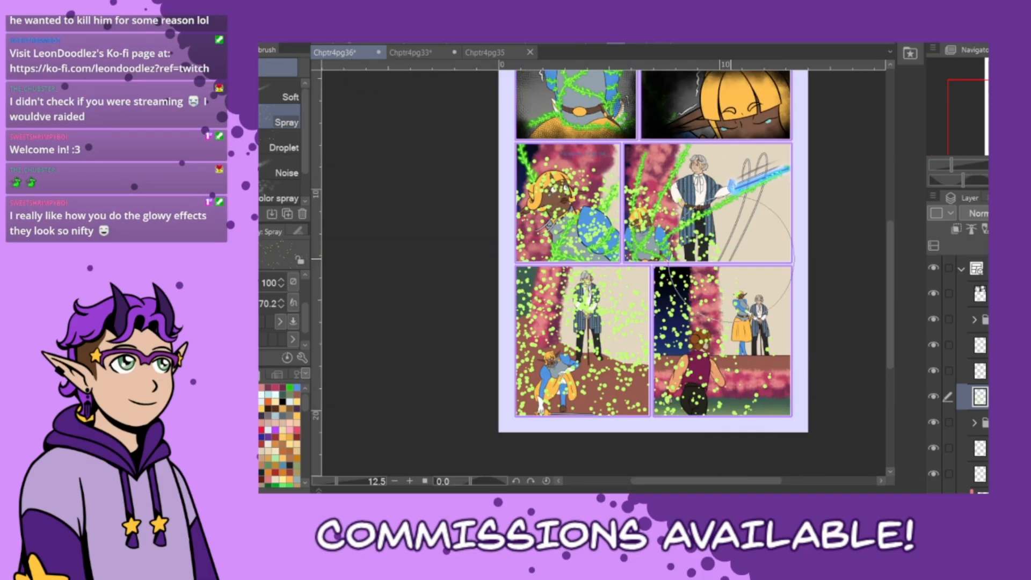
click(565, 67)
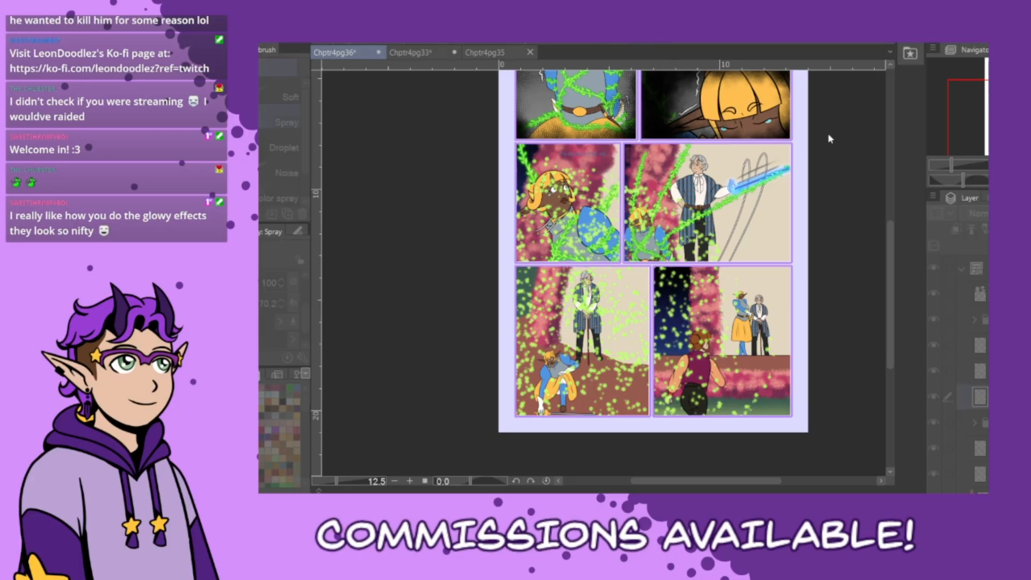
click(844, 154)
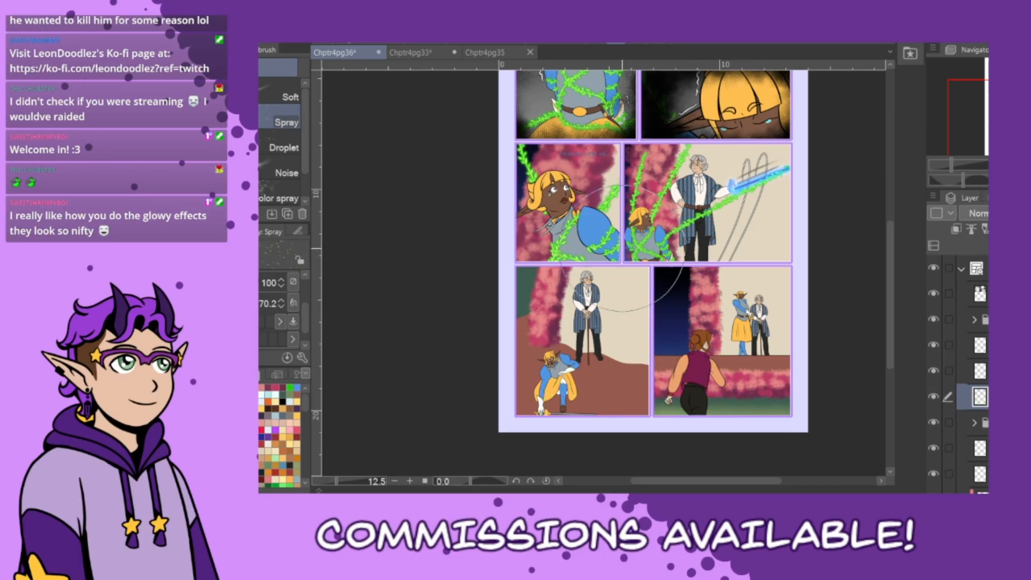
- Switch back to the decoration brushes and choose the star-particle brush named 별
scroll(305, 162, down, 1)
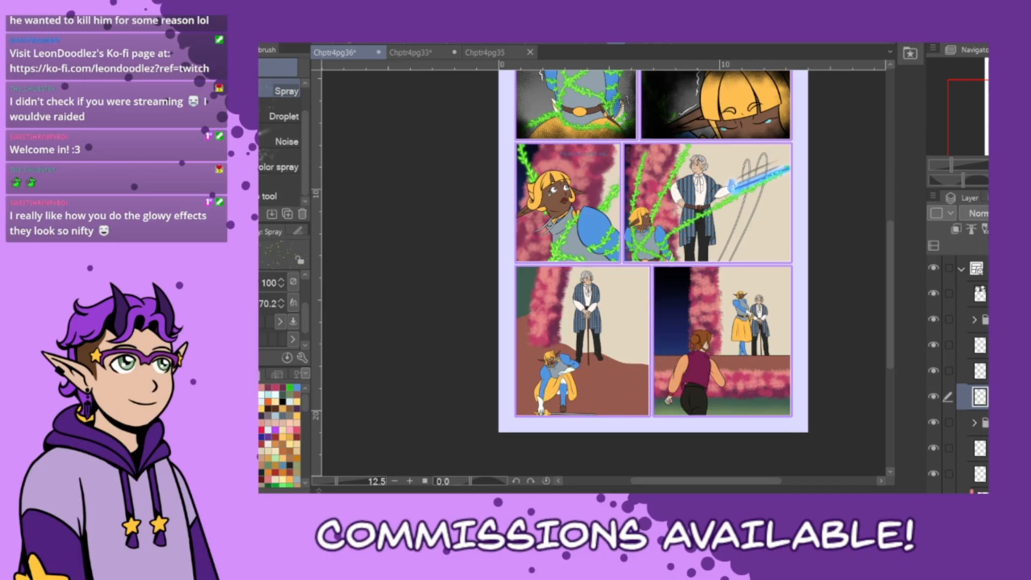
key(b)
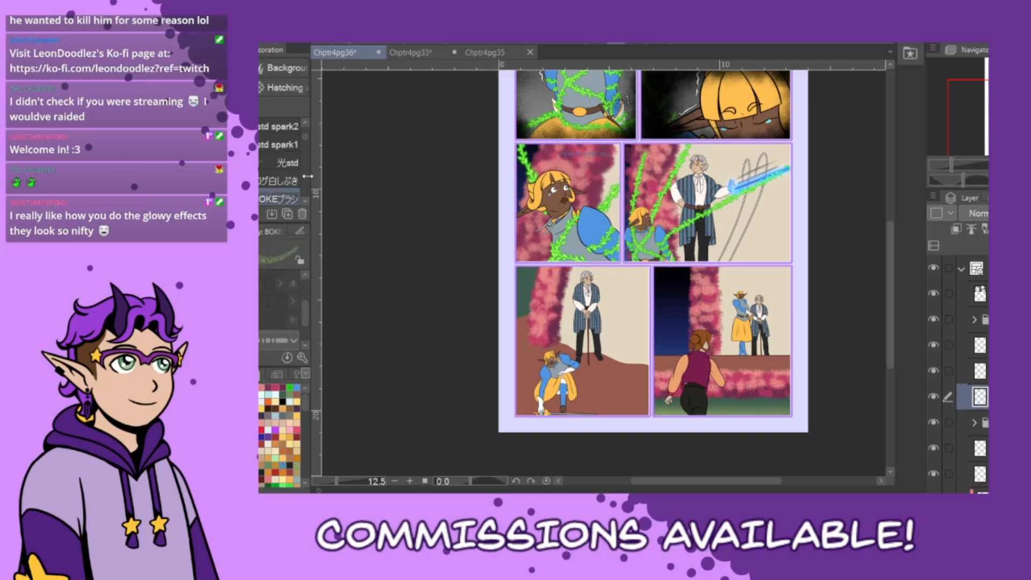
drag(304, 142, 307, 129)
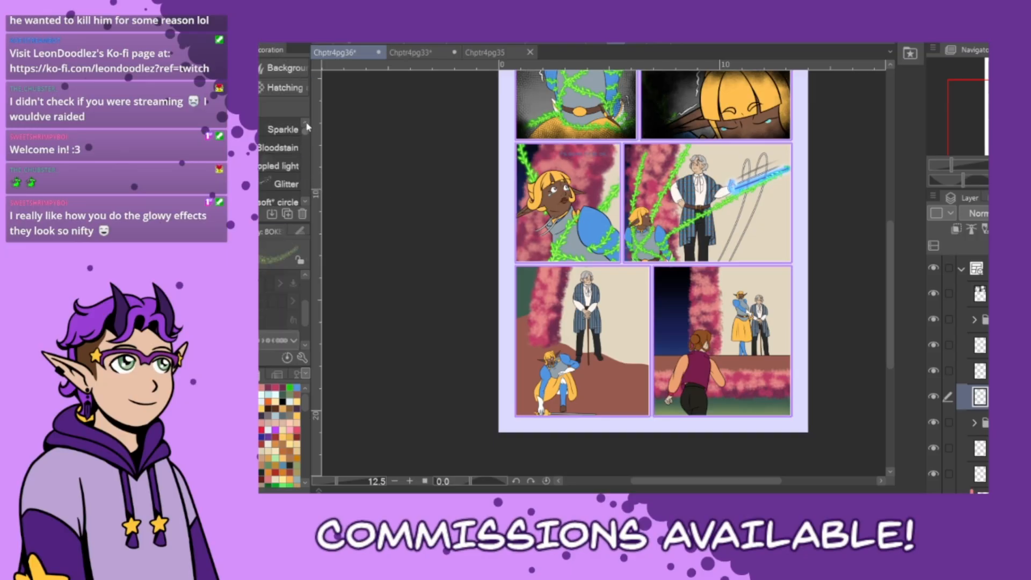
mouse_move(306, 129)
mouse_down()
mouse_move(303, 204)
mouse_move(302, 192)
mouse_up()
click(274, 135)
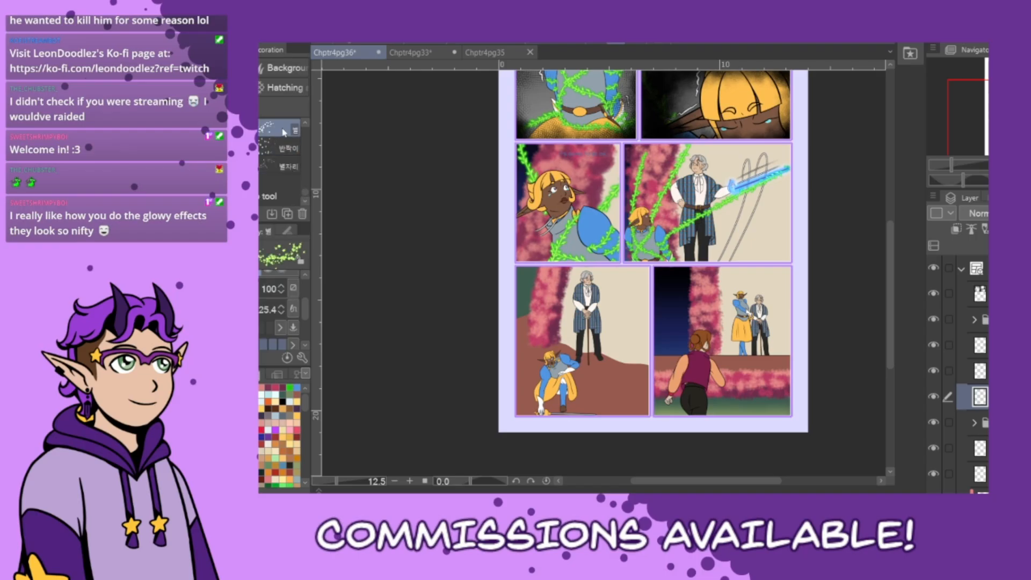
- Scatter small green particles around the kneeling elf and the man with the cane, along both sides and over the ground
drag(604, 369, 640, 331)
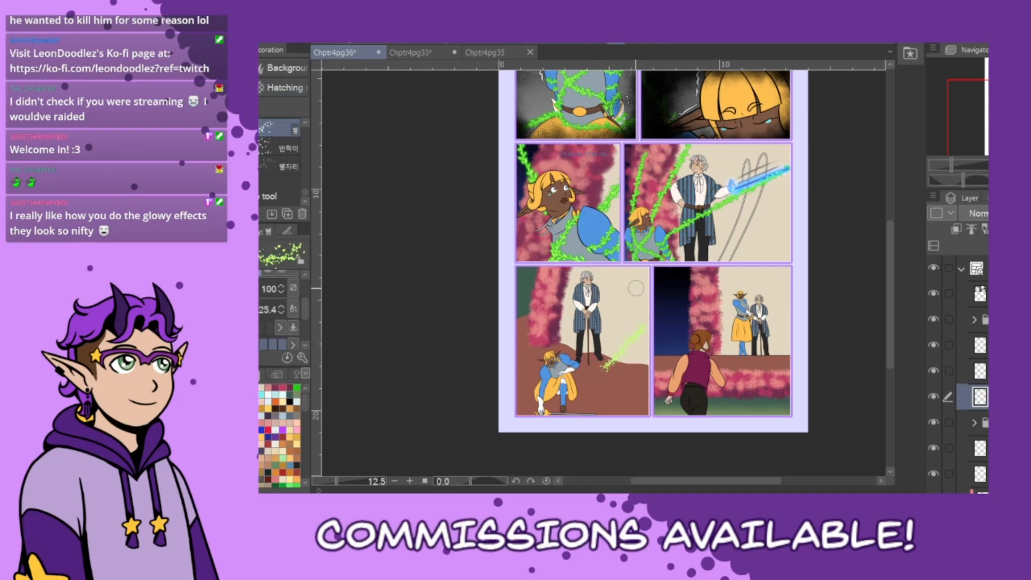
key(ctrl+z)
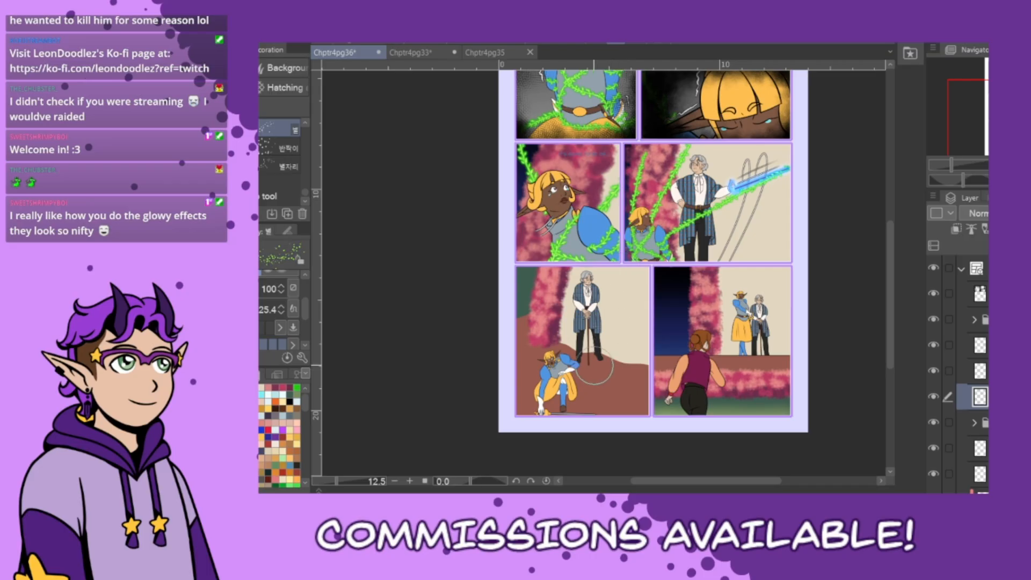
drag(647, 314, 586, 373)
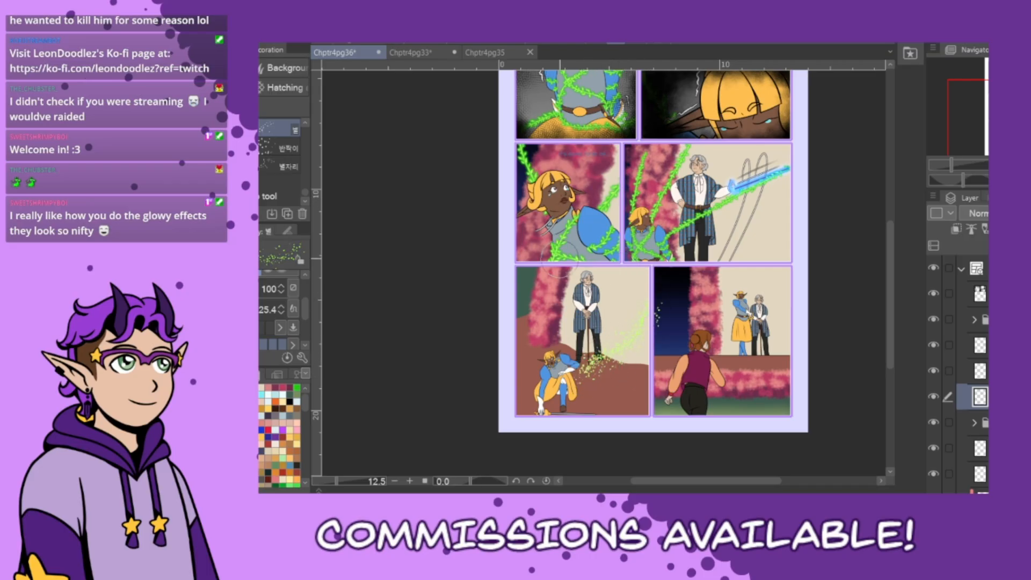
mouse_move(564, 265)
mouse_down()
mouse_move(555, 325)
mouse_move(518, 392)
mouse_up()
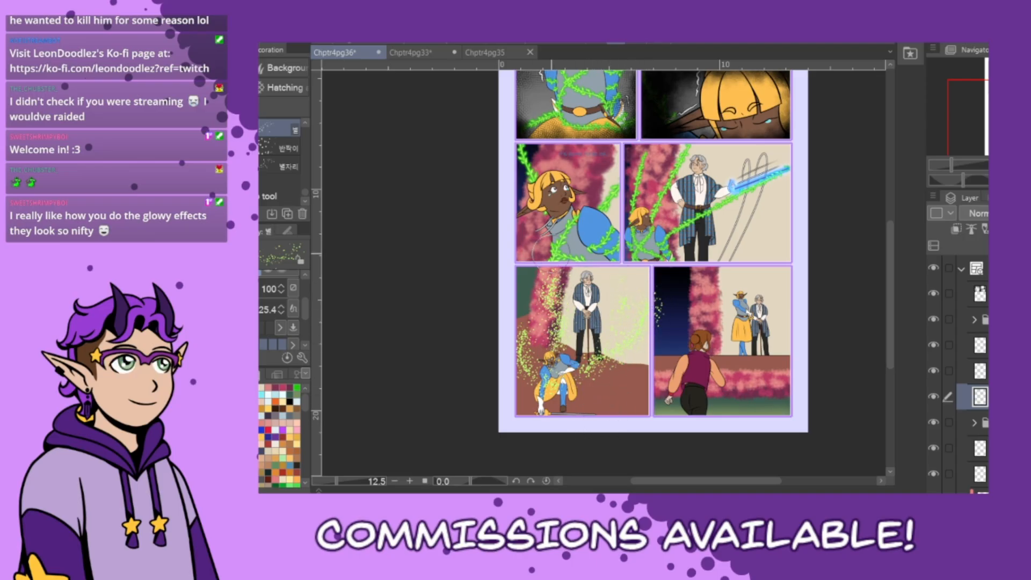
drag(546, 253, 527, 309)
mouse_move(617, 381)
mouse_down()
mouse_move(648, 360)
mouse_move(647, 425)
mouse_move(596, 407)
mouse_move(631, 400)
mouse_up()
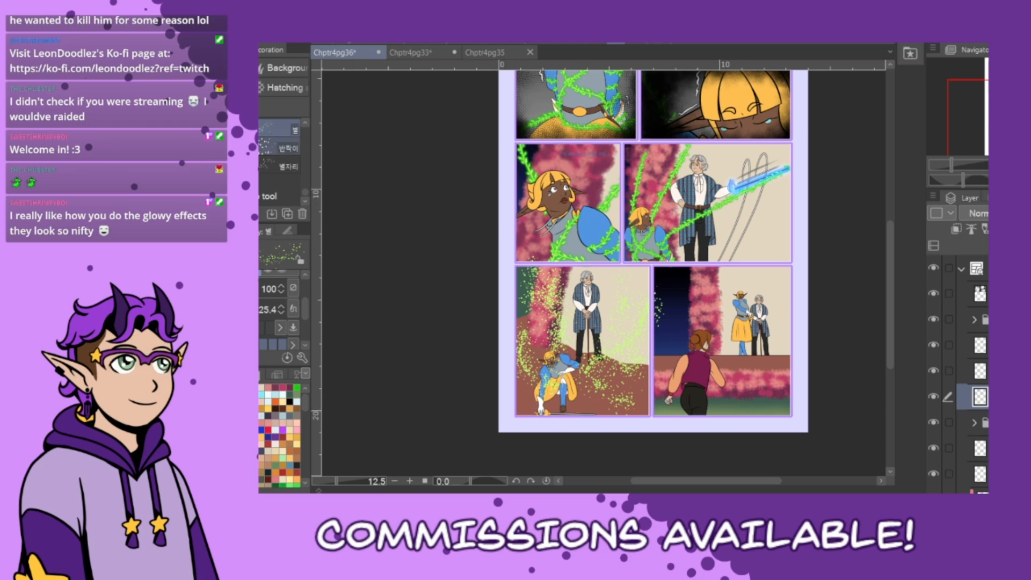
- Select a rectangular strip over the lower part of the middle panels and deselect it
key(m)
drag(511, 204, 717, 263)
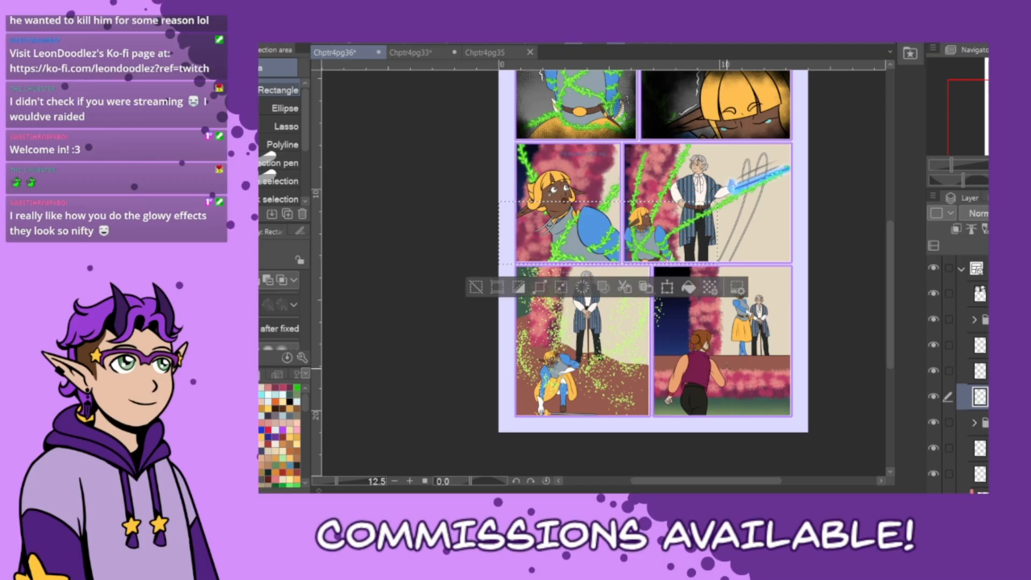
click(475, 286)
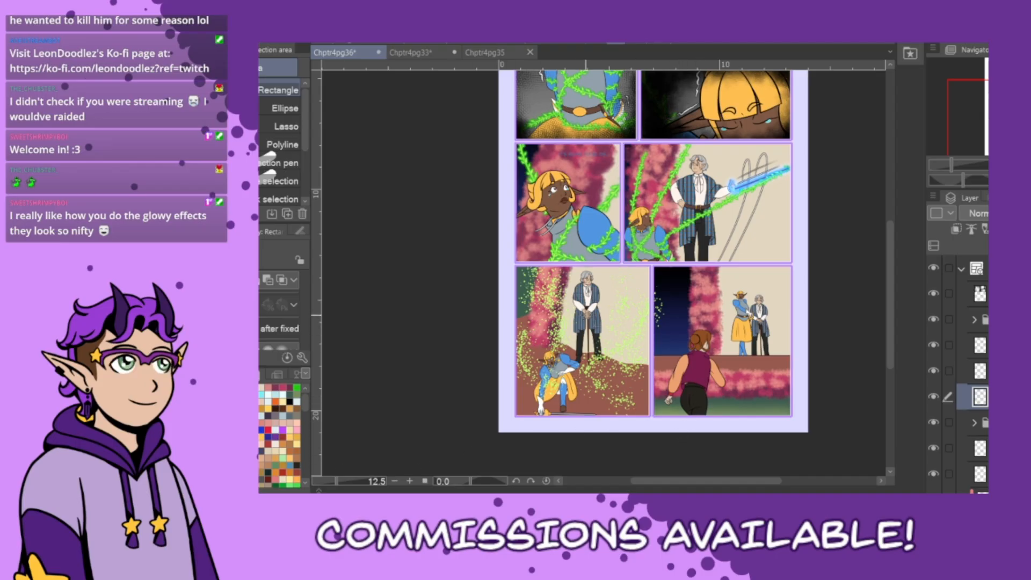
- Recolor the particles in the kneeling elf's panel light blue using a rectangular selection around that panel, and remove the selection
drag(503, 248, 671, 430)
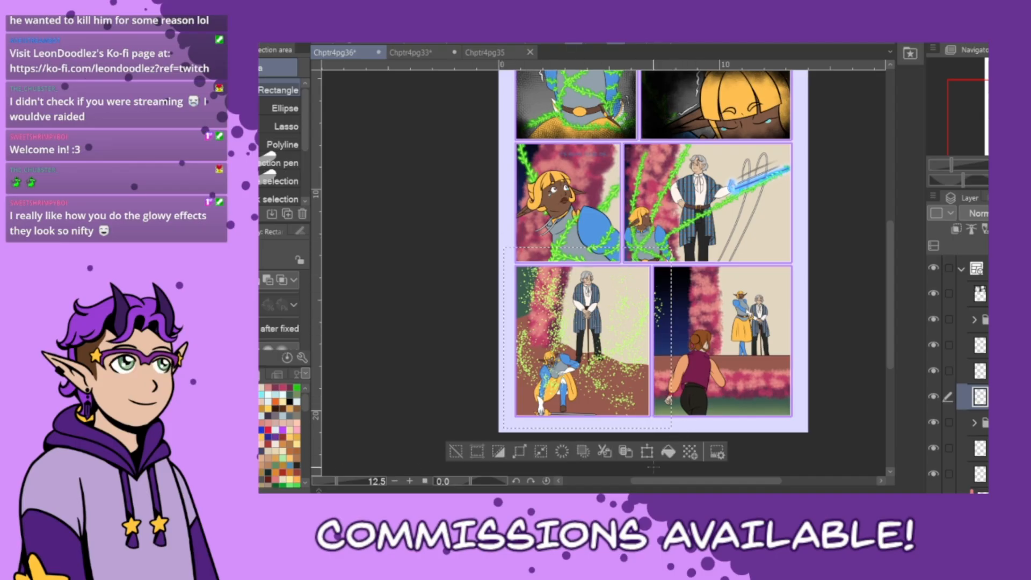
click(668, 451)
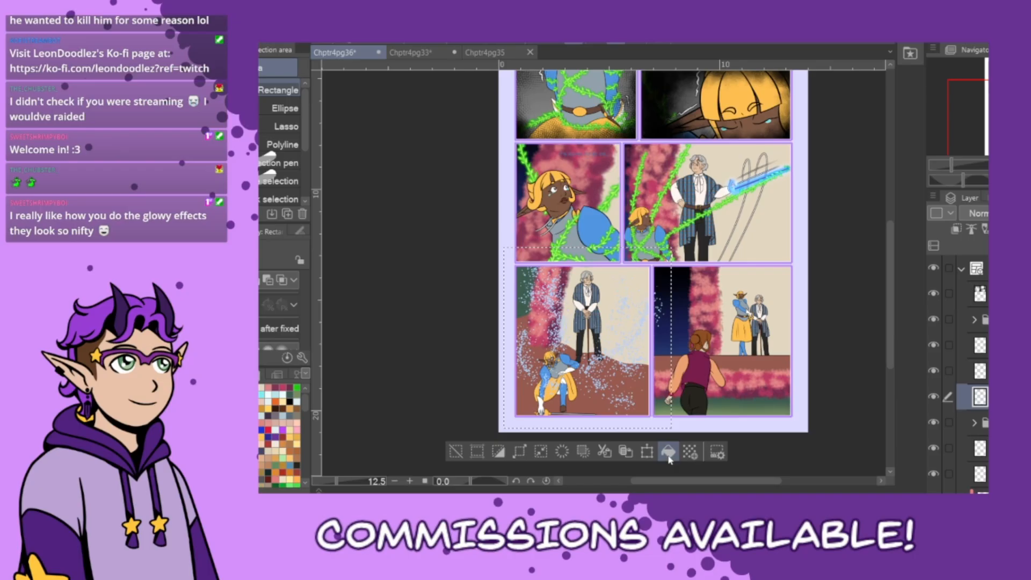
click(454, 453)
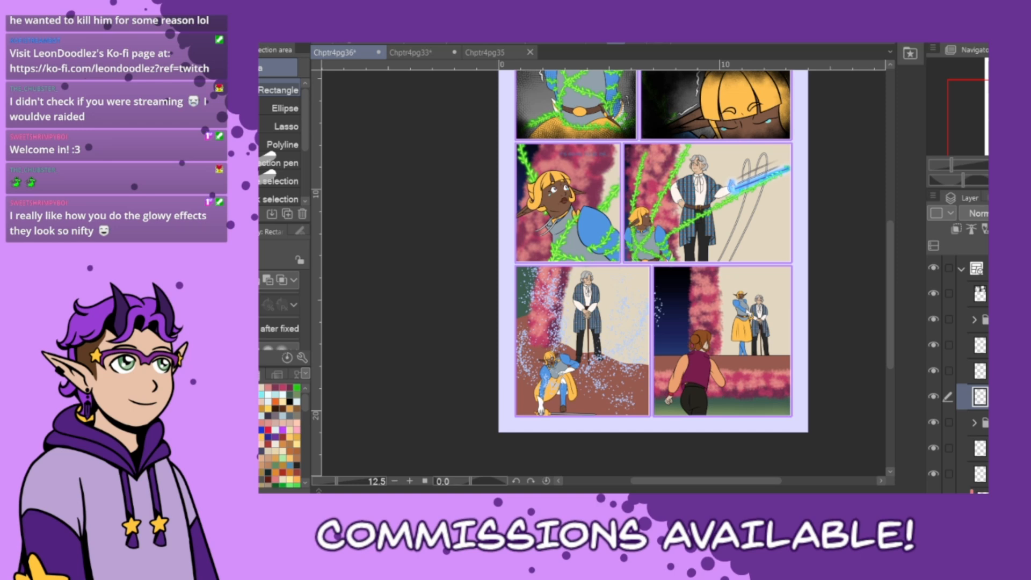
- Place a copy of the particle layer beneath the original, fill an enlarged selection of its particles with stronger blue, and deselect
key(ctrl+v)
drag(981, 398, 980, 435)
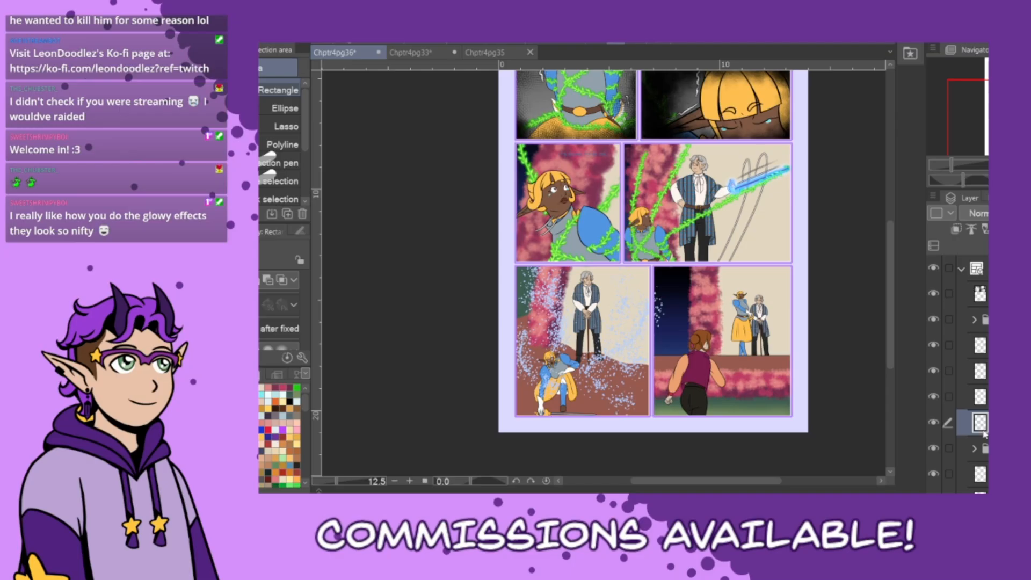
ctrl+click(980, 423)
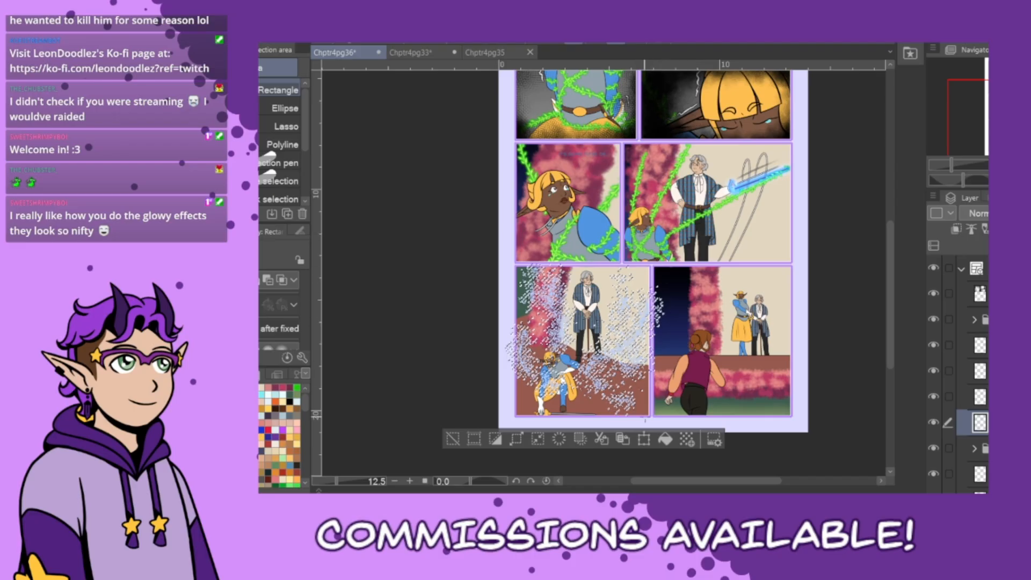
scroll(622, 408, up, 2)
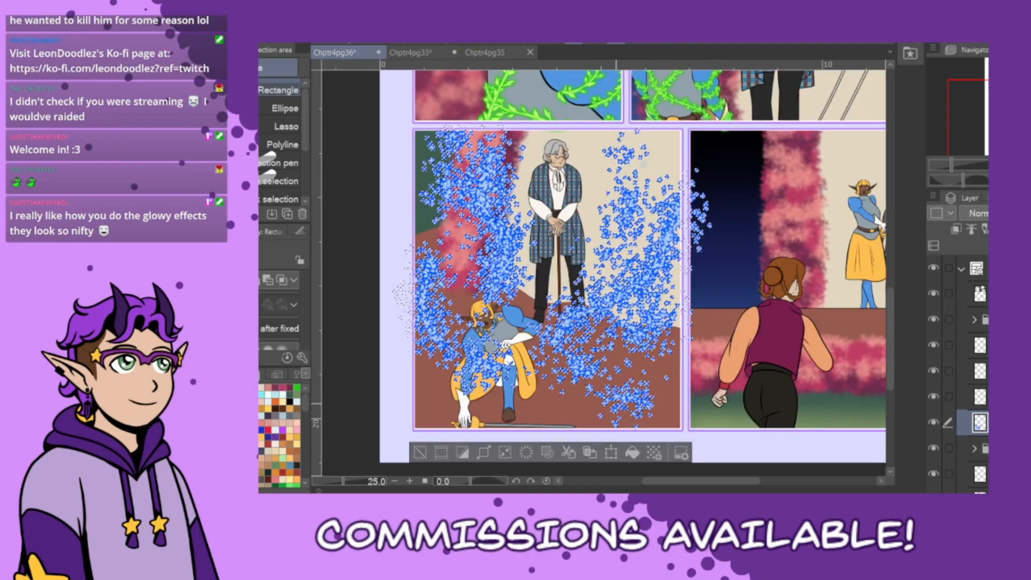
click(421, 452)
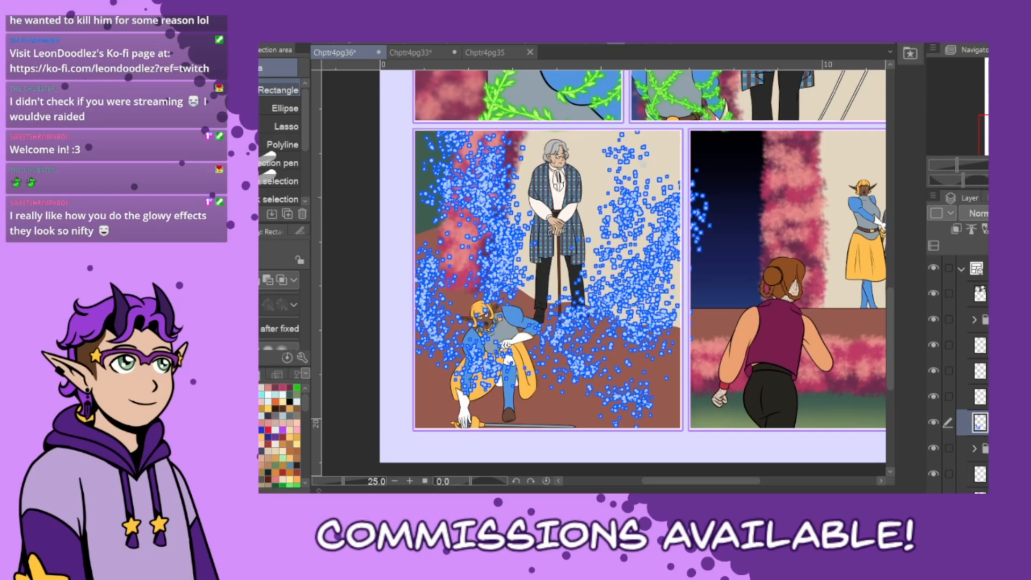
- Blur the stronger blue particle copy and try the Add (Glow) blending mode on it
click(570, 75)
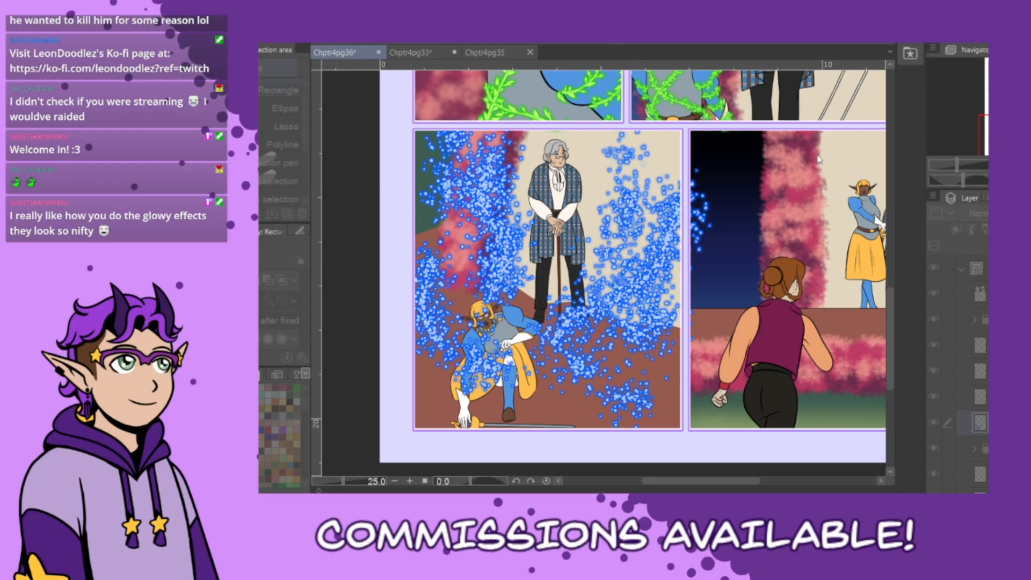
click(841, 133)
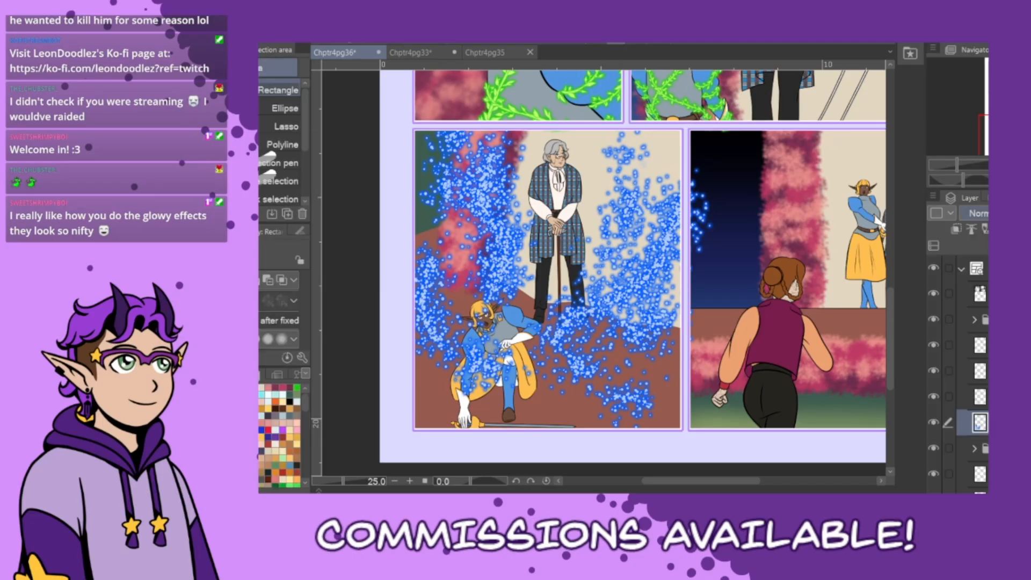
click(979, 384)
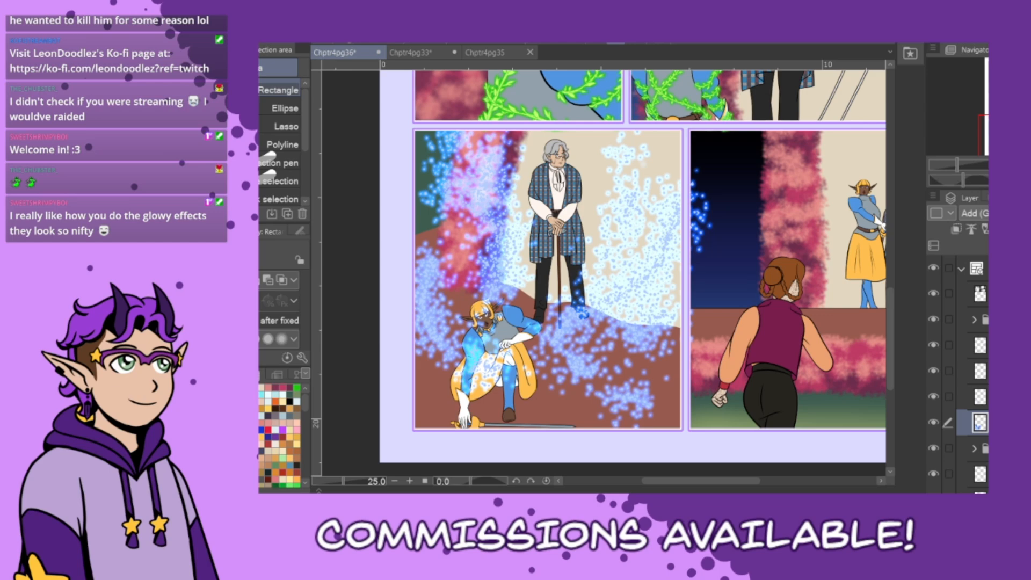
key(ctrl+z)
- Set the upper light blue particle layer to Add (Glow) blending and blur it
click(980, 397)
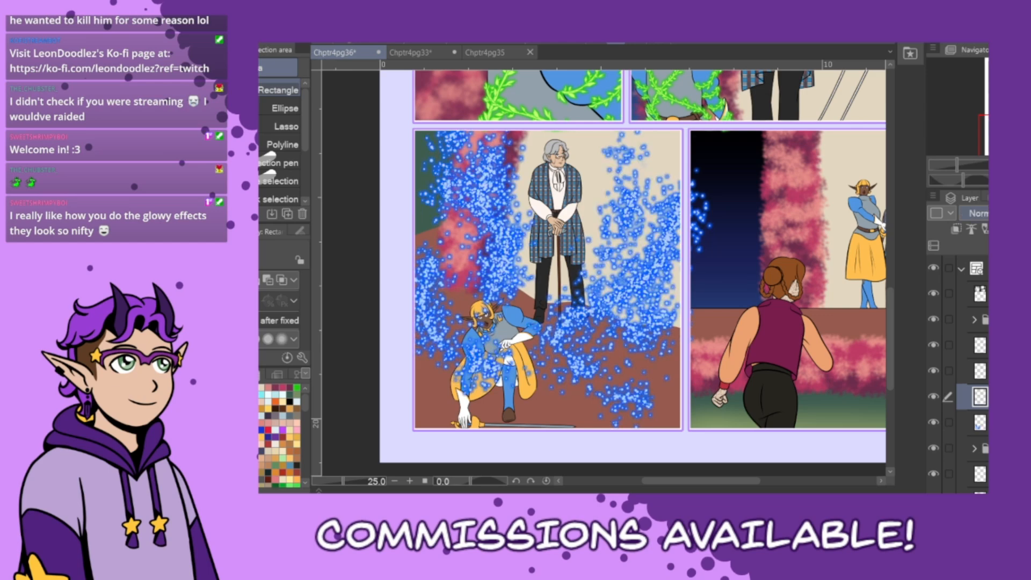
click(978, 383)
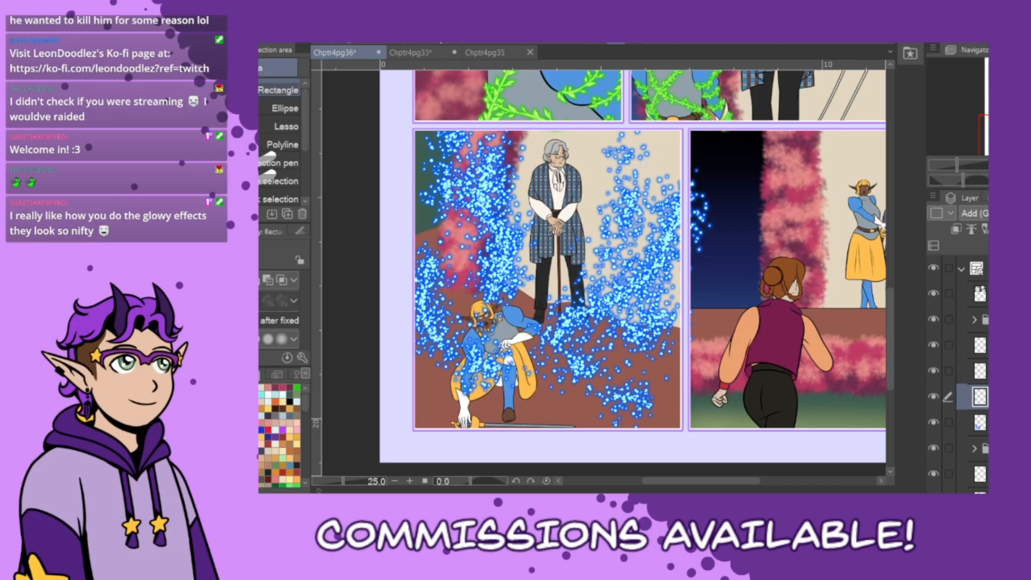
click(567, 71)
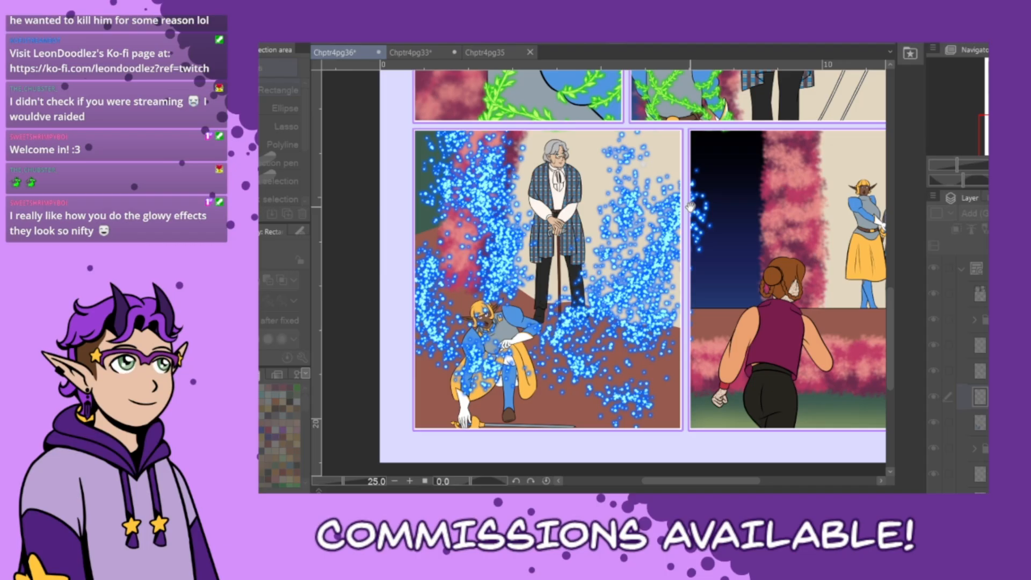
key(Return)
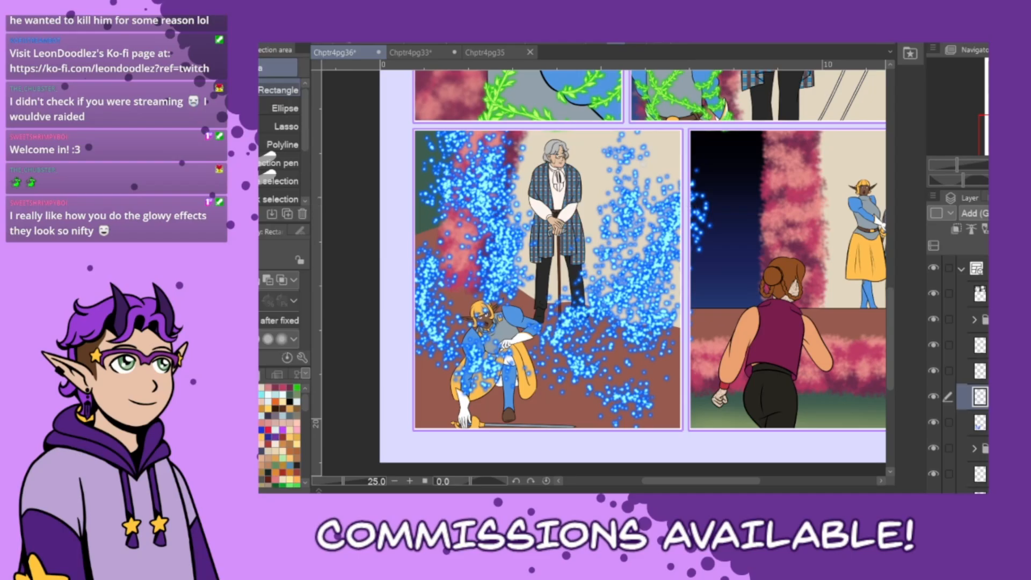
- Select both blue particle layers and shift them together slightly within the kneeling elf's panel
shift+click(980, 423)
key(alt+shift+e)
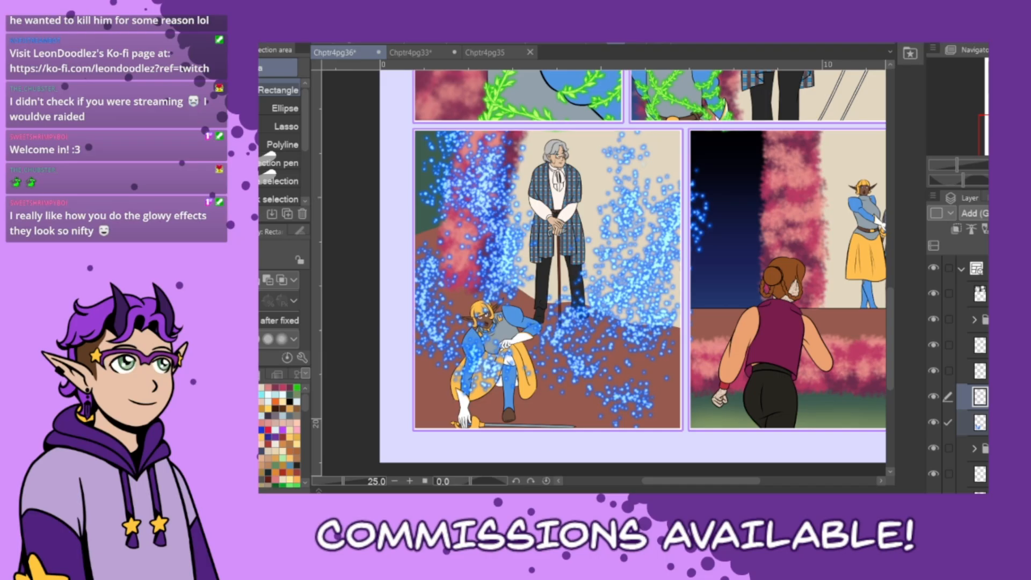
key(k)
drag(699, 413, 694, 418)
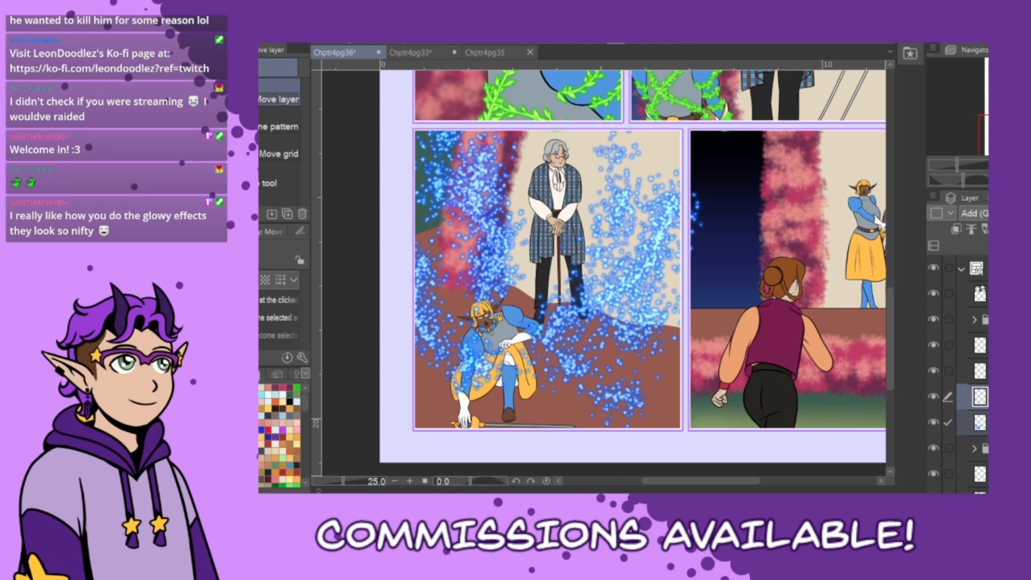
- Delete the stray particles that spill from the kneeling elf's panel into the neighbouring night-sky panel on both particle layers
click(980, 423)
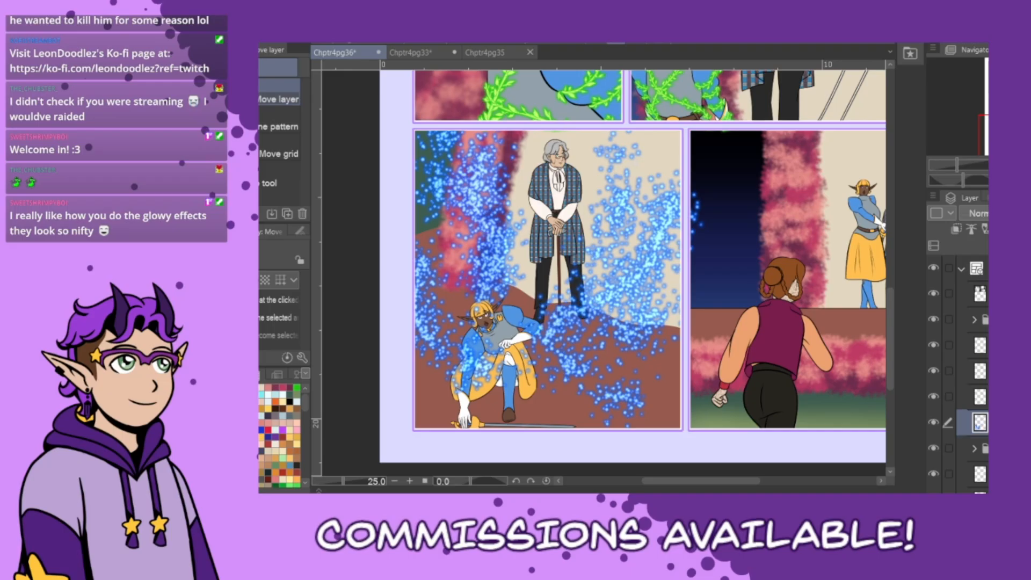
click(981, 397)
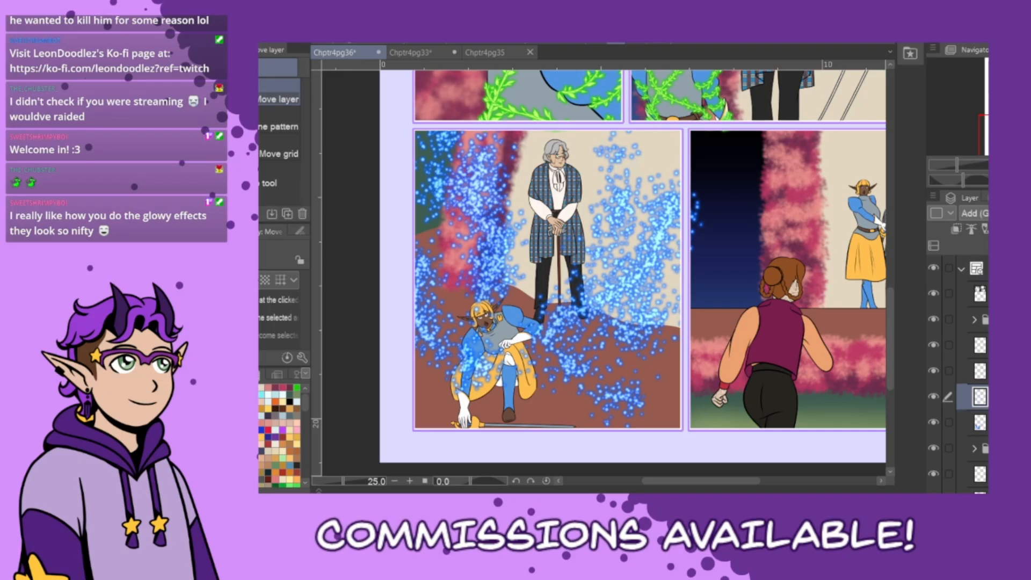
key(m)
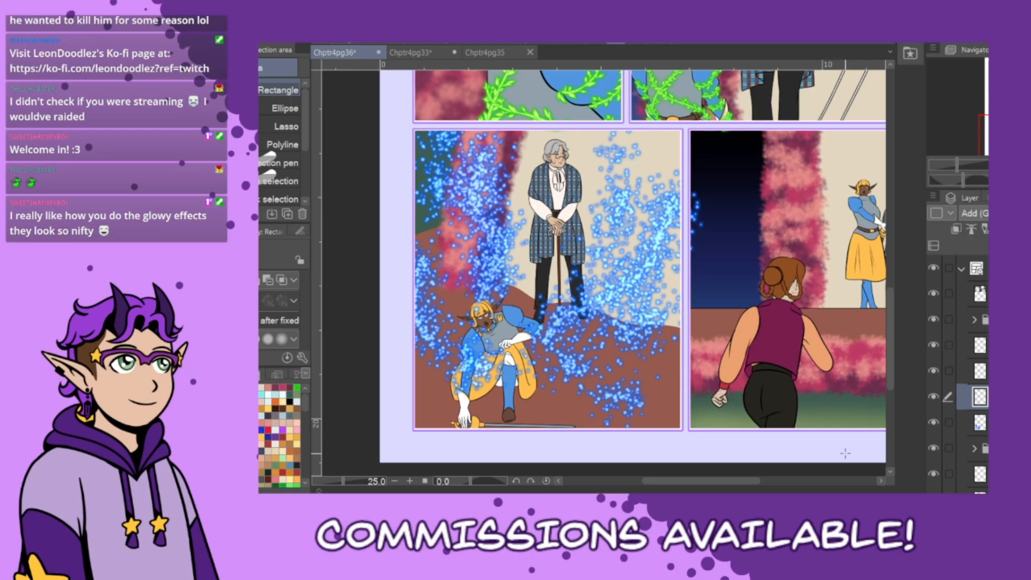
mouse_move(845, 454)
mouse_down()
mouse_move(716, 153)
mouse_move(682, 125)
mouse_up()
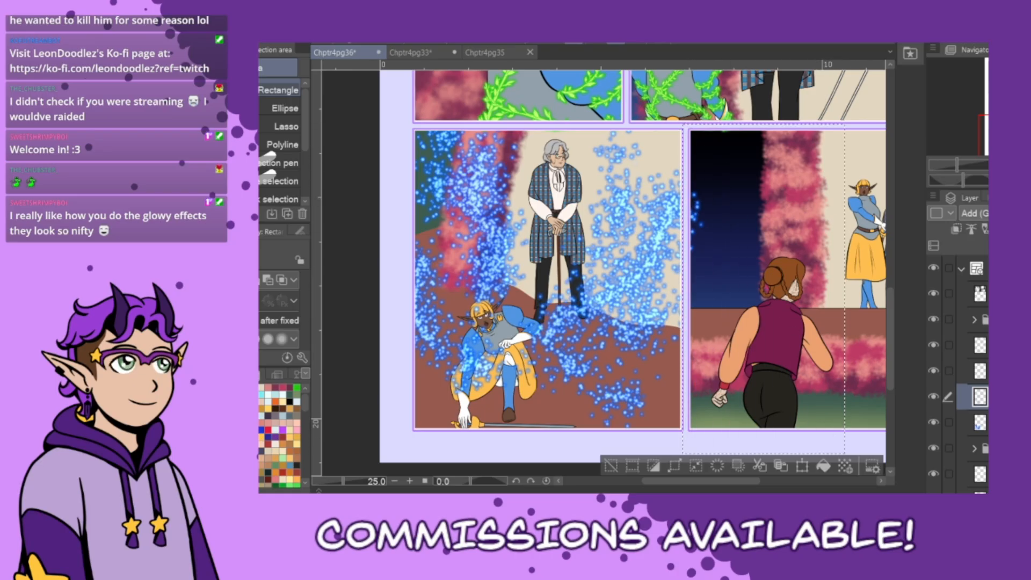
click(980, 423)
key(Delete)
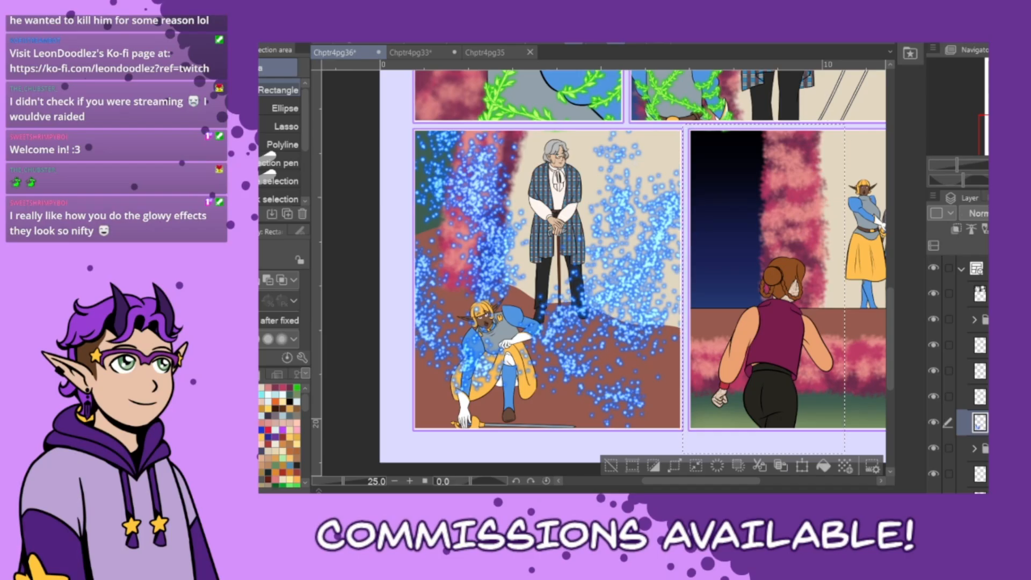
- Clear stray particles above the kneeling elf's panel on both particle layers with a rectangular selection, and deselect
scroll(637, 273, up, 3)
drag(387, 169, 758, 253)
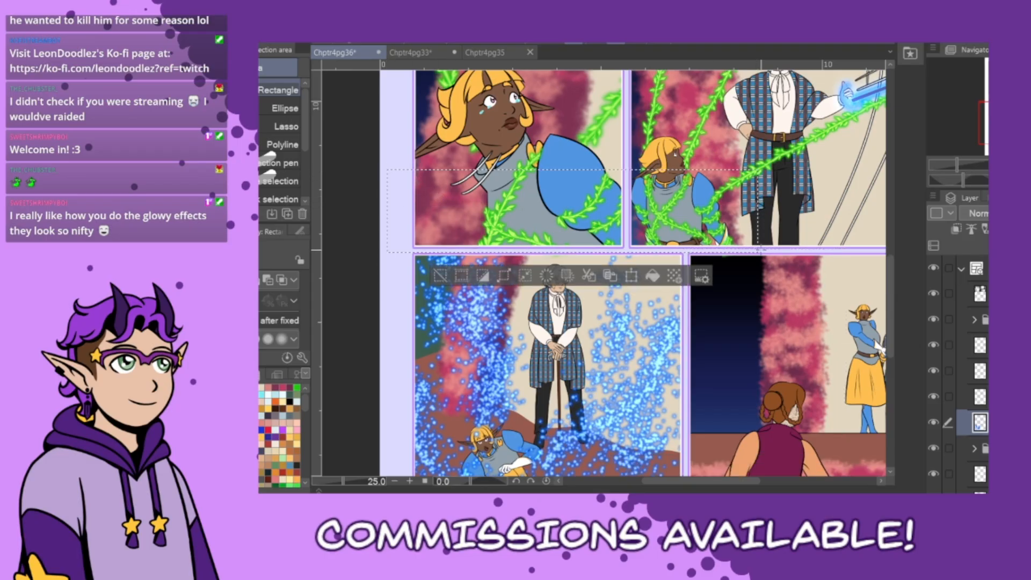
click(980, 397)
click(440, 276)
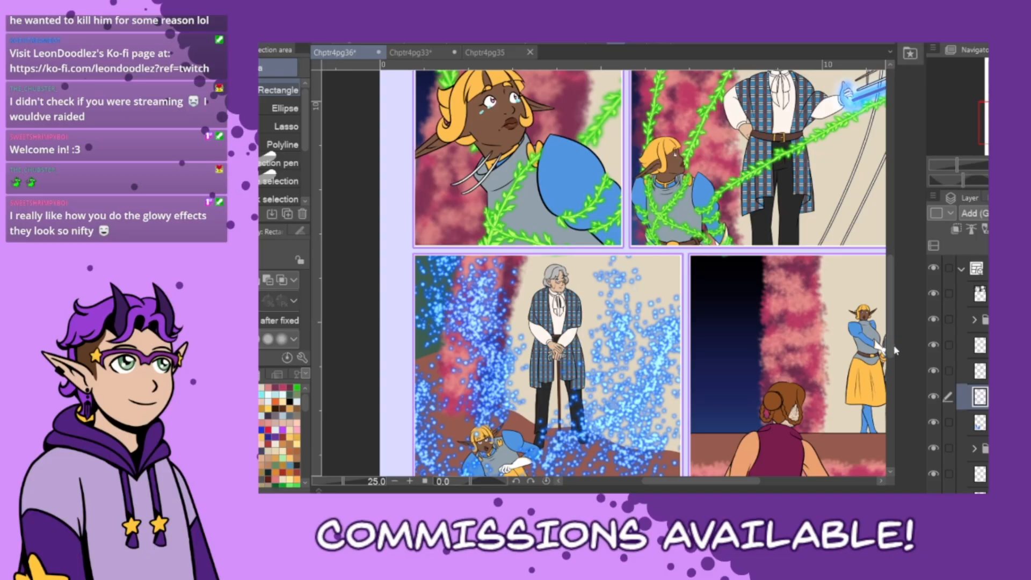
- Add a new layer above the lower clipped layers, clip it to the layer below, and set its blending mode to Overlay
drag(891, 350, 895, 379)
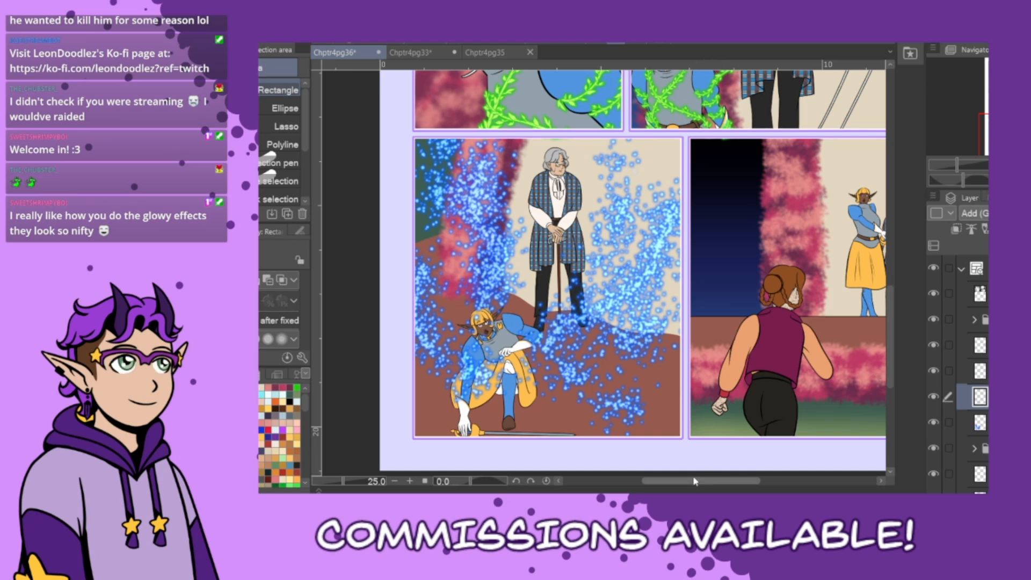
mouse_move(710, 481)
mouse_down()
mouse_move(691, 489)
mouse_move(705, 484)
mouse_up()
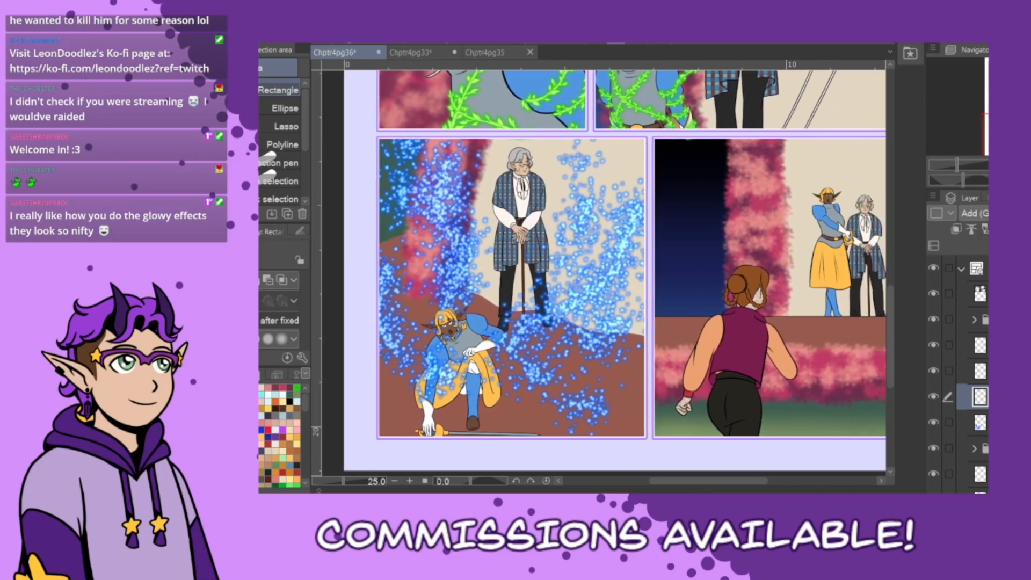
scroll(978, 376, down, 5)
click(980, 368)
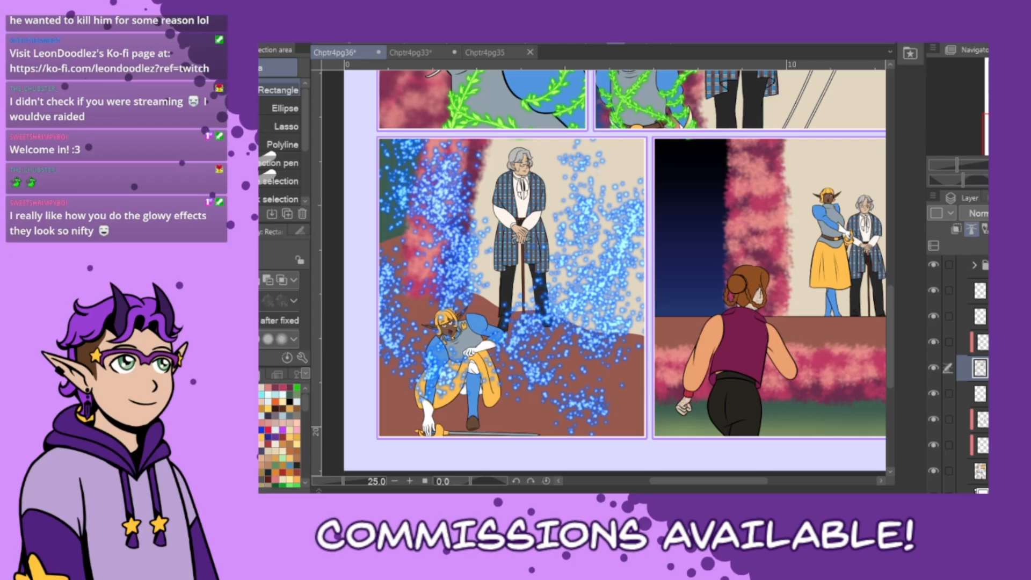
click(980, 471)
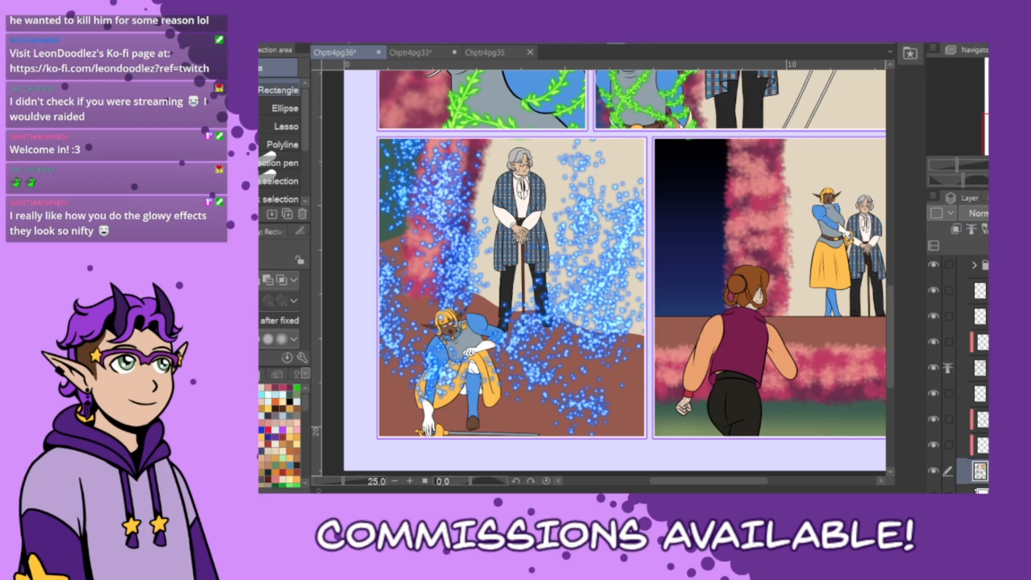
click(933, 419)
click(933, 419)
click(982, 445)
click(982, 419)
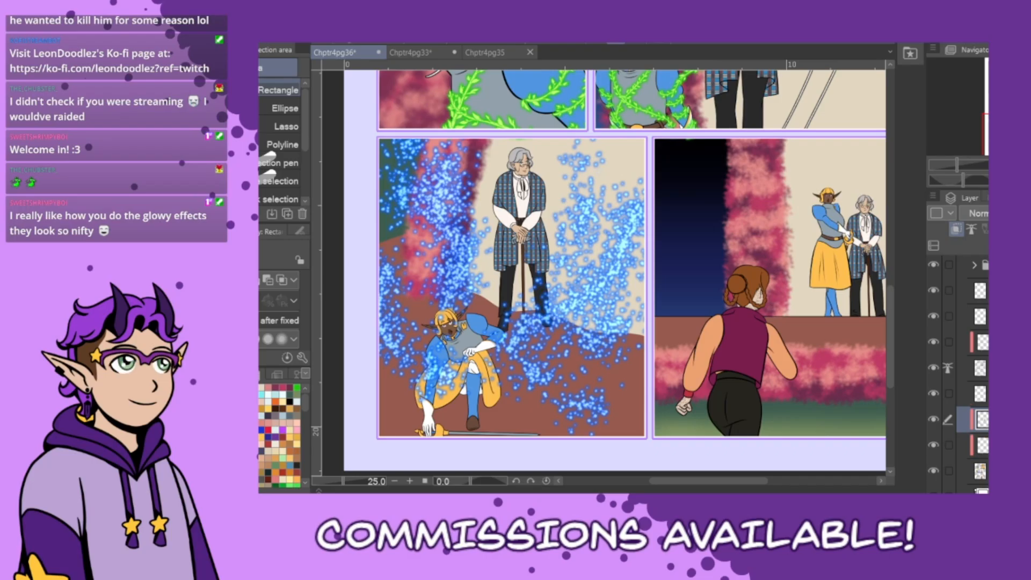
click(988, 249)
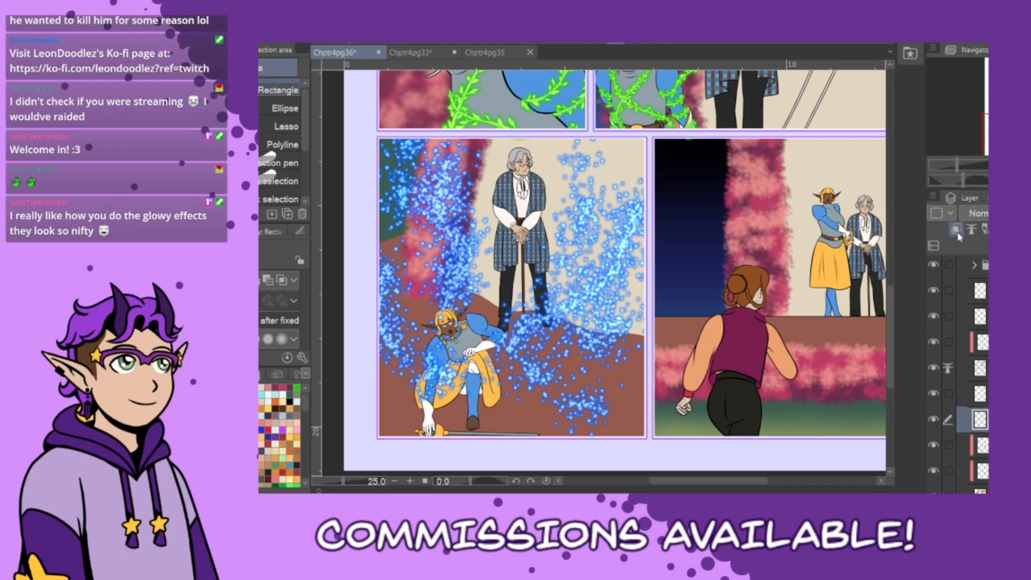
click(957, 231)
click(978, 213)
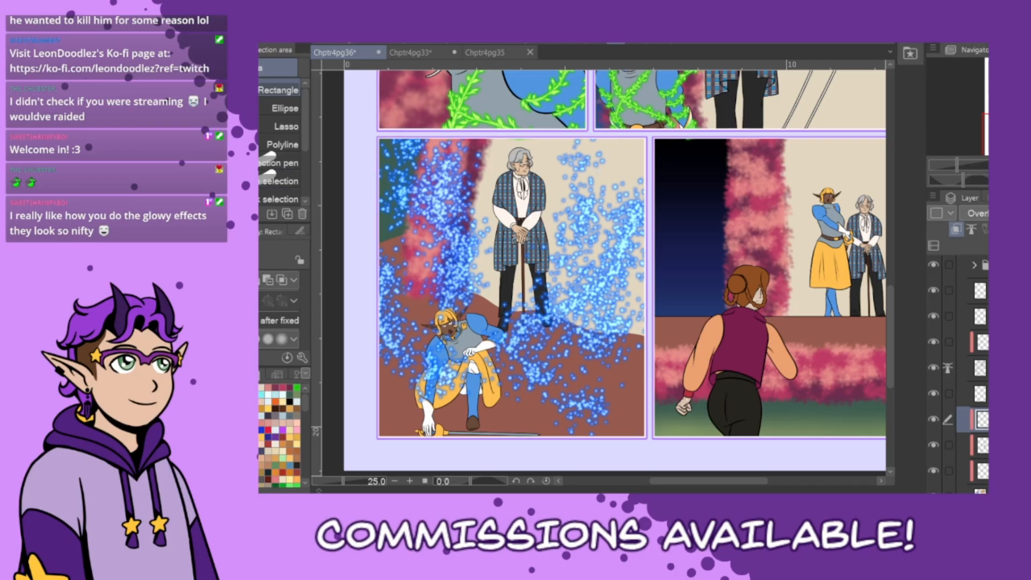
- Try the Spray airbrush, set the new clipped layer's blending mode to Vivid Light, and choose the Soft airbrush
click(249, 182)
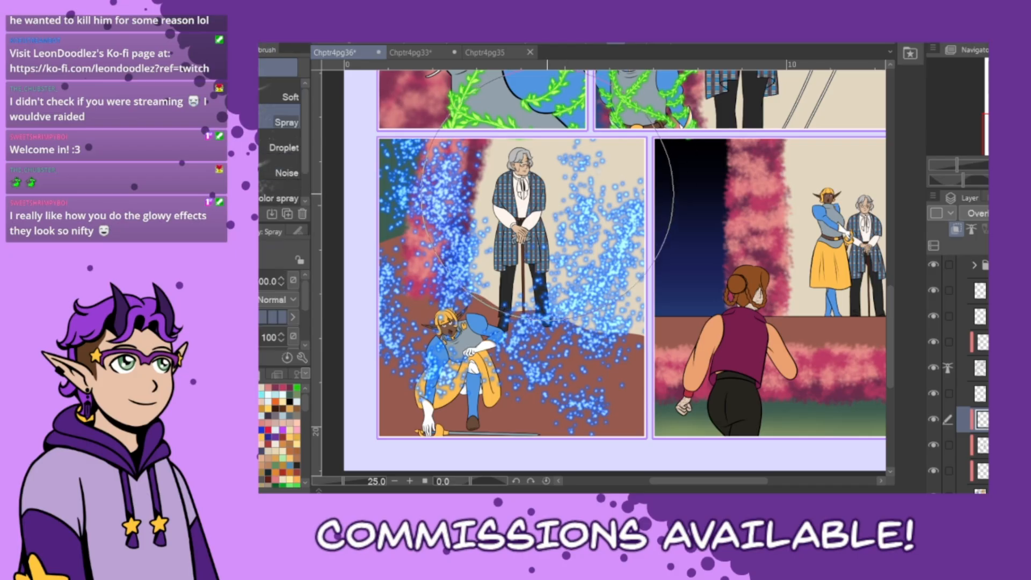
key(bracketleft)
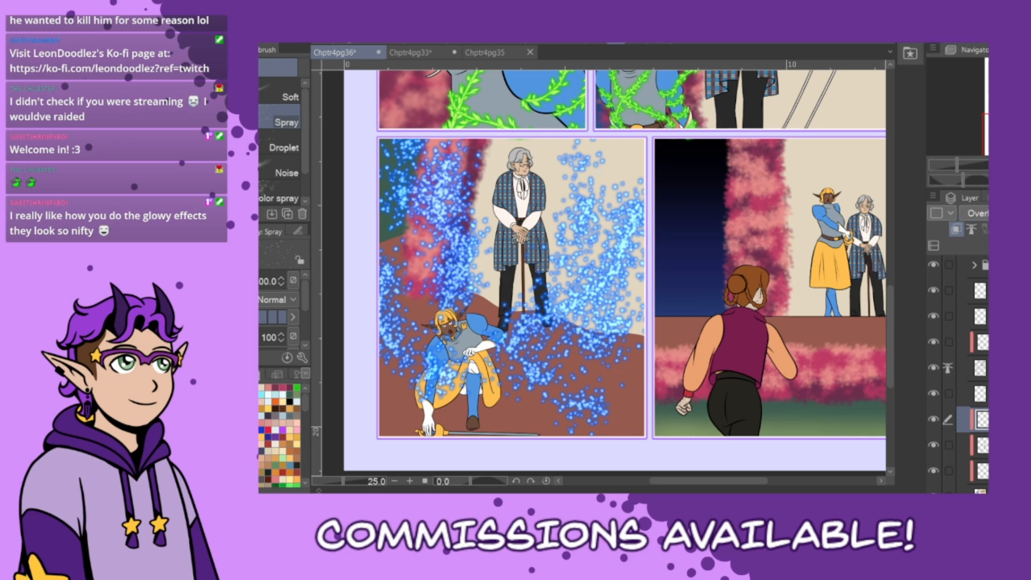
click(975, 213)
click(289, 97)
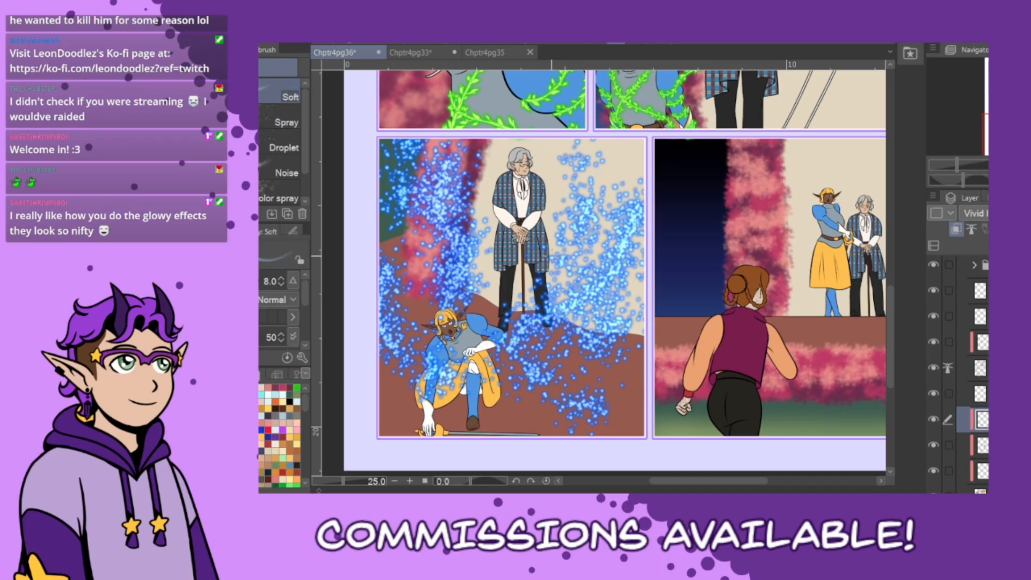
- Enlarge the Soft airbrush and compare Overlay and Hard Light blending on the clipped layer, leaving Hard Light selected
key(bracketright)
key(bracketright)
key(bracketright)
key(bracketright)
key(bracketright)
key(bracketright)
key(bracketright)
key(bracketright)
key(bracketright)
click(976, 214)
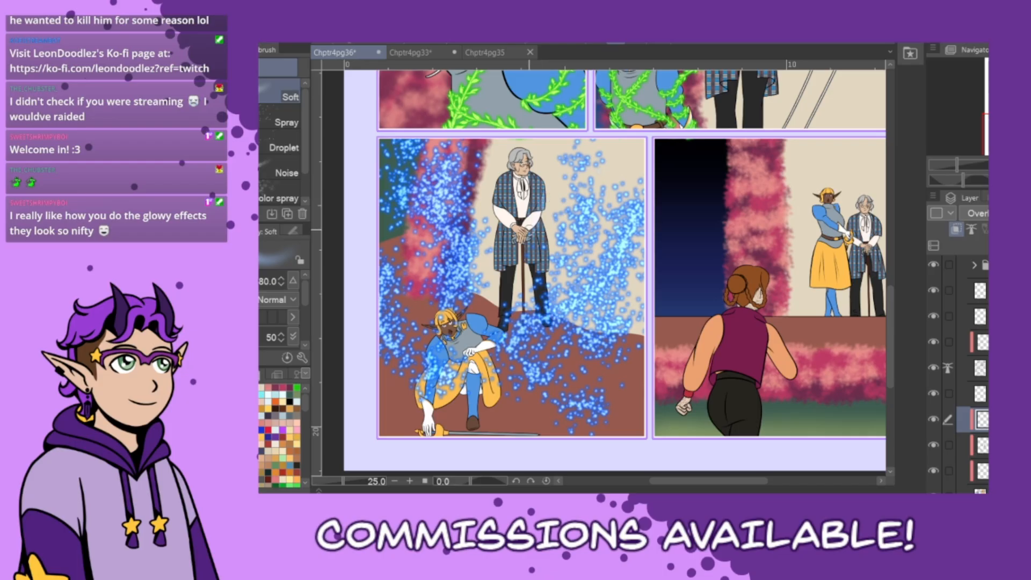
click(976, 213)
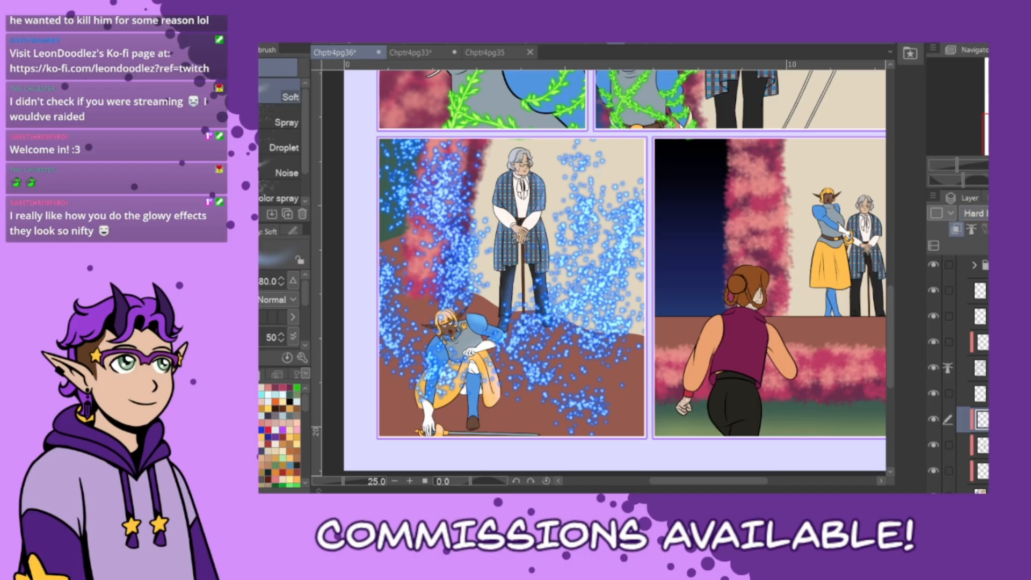
- Try Overlay and Vivid Light blending on the clipped layer, test a green soft airbrush stroke on the elf's armour, and undo it
click(975, 213)
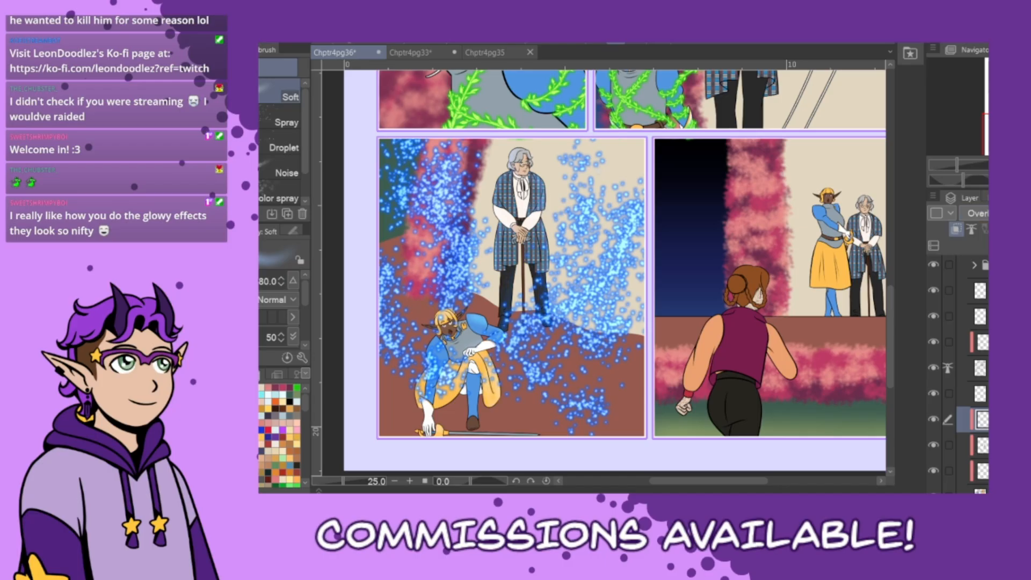
key(ctrl+z)
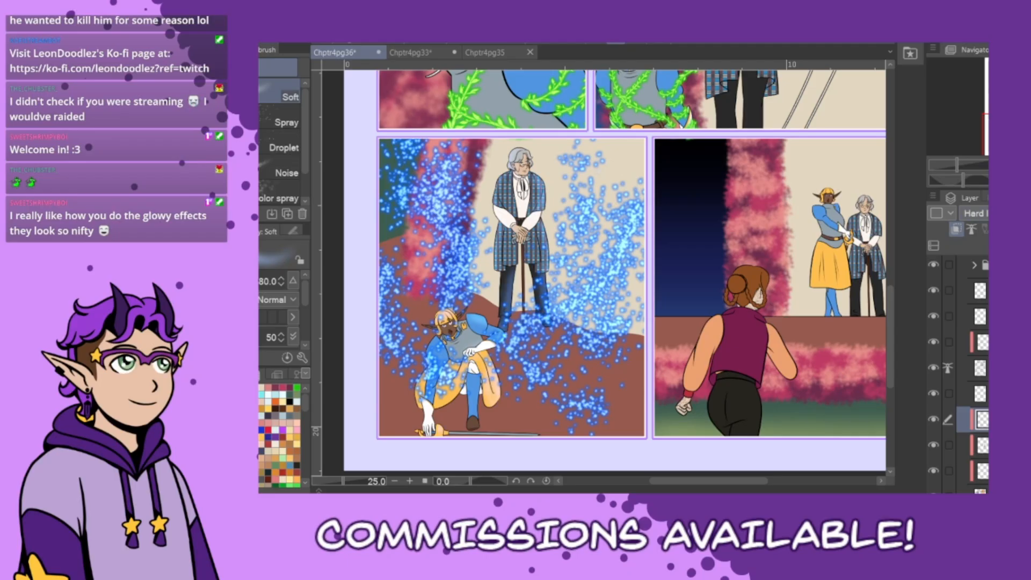
key(Down)
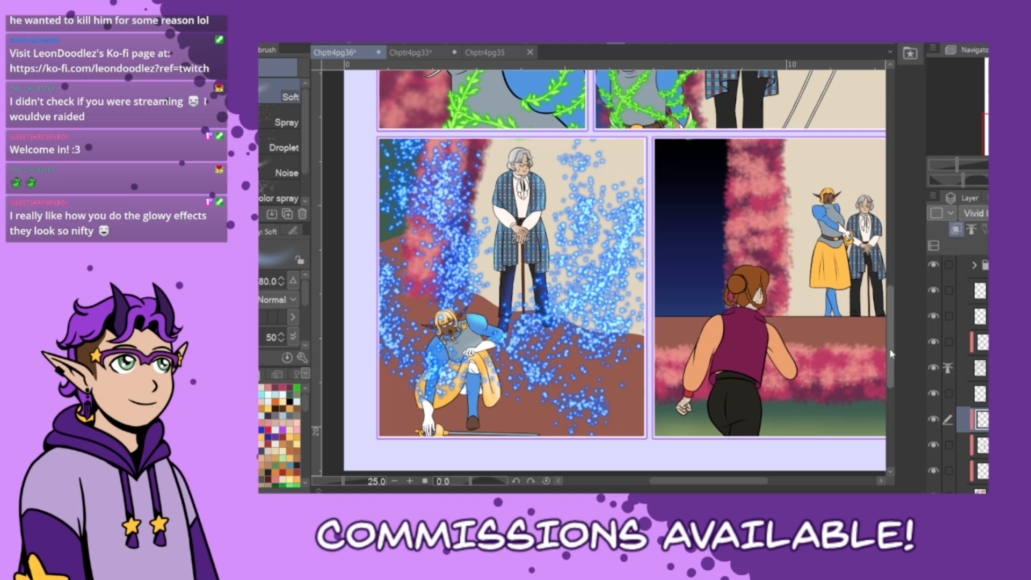
scroll(896, 300, up, 5)
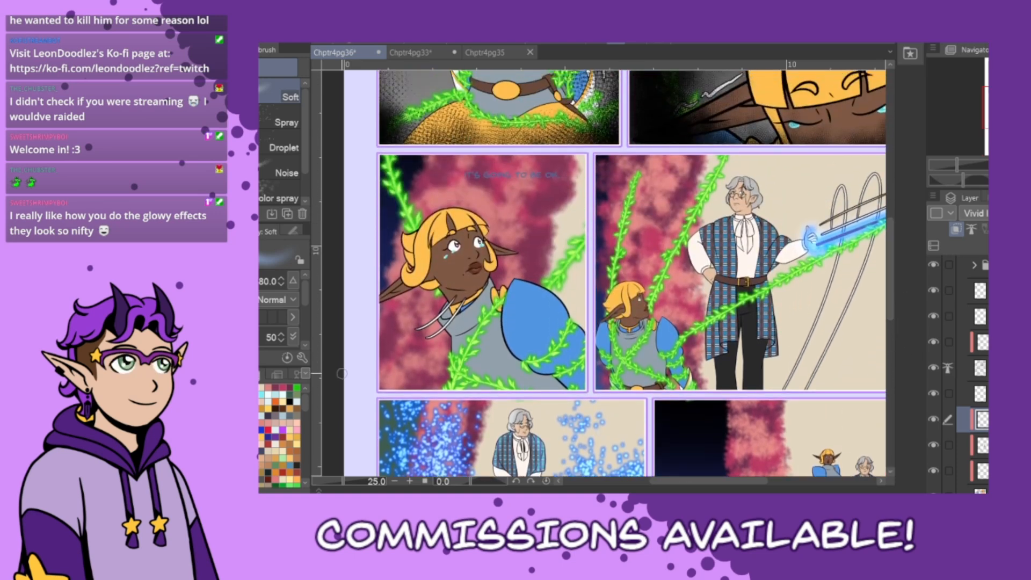
click(296, 387)
mouse_move(518, 352)
mouse_down()
mouse_move(567, 318)
mouse_move(560, 377)
mouse_up()
key(ctrl+z)
- Check how the glow is layered on Chptr4pg35 by toggling a clipped layer's visibility at full-page view, and return to Chptr4pg36
click(422, 54)
click(506, 54)
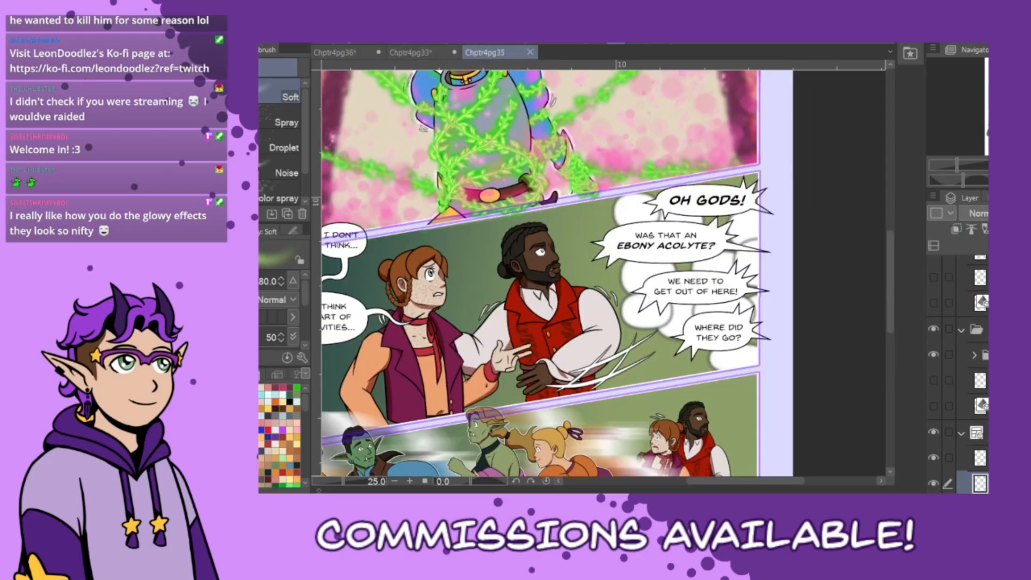
scroll(958, 376, down, 3)
scroll(959, 371, down, 5)
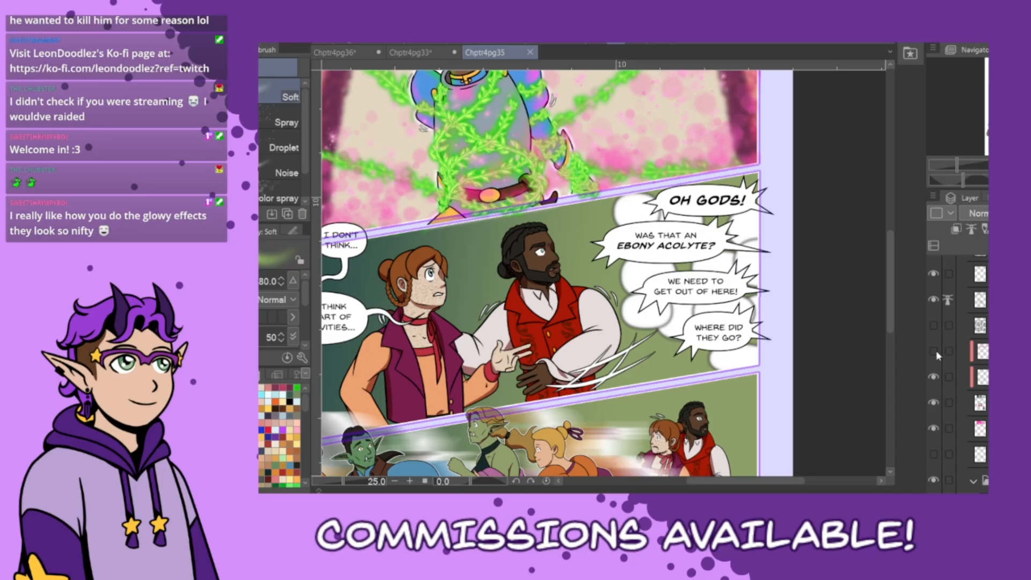
key(ctrl+0)
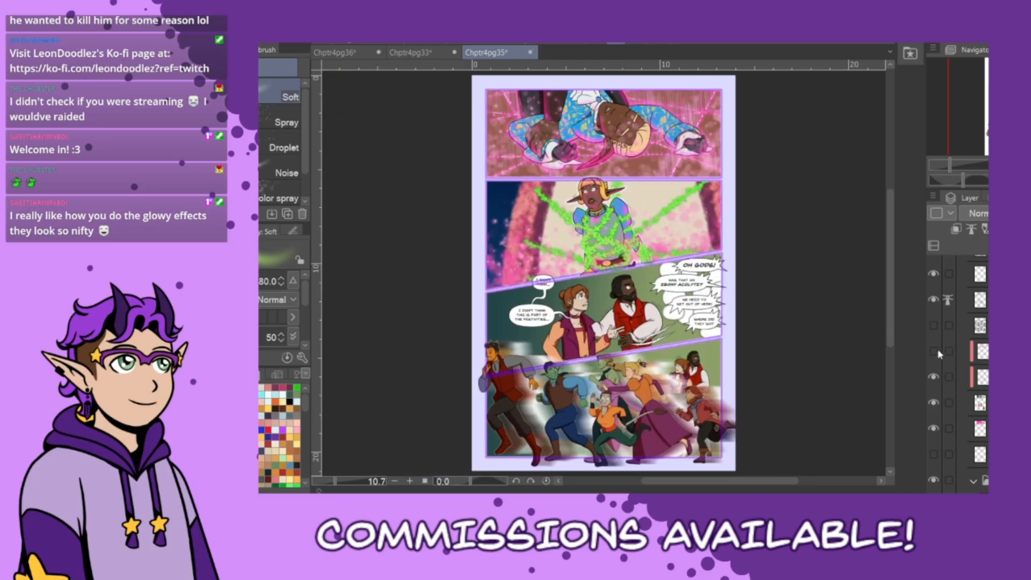
click(935, 352)
click(334, 52)
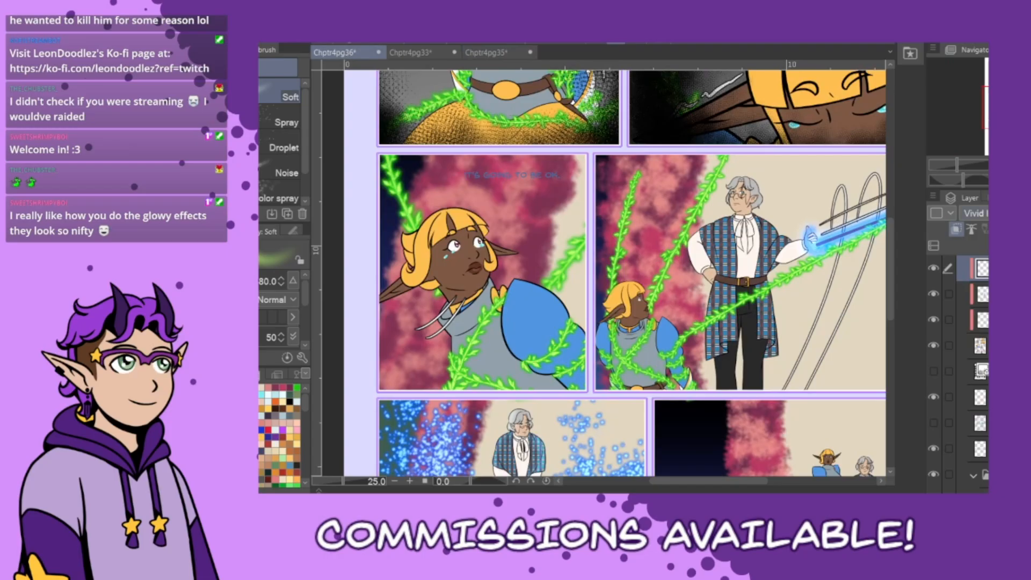
- Set the clipped layer to Hard Light and airbrush soft blue light onto the grey-haired man's outstretched sleeve and coat
scroll(974, 213, up, 2)
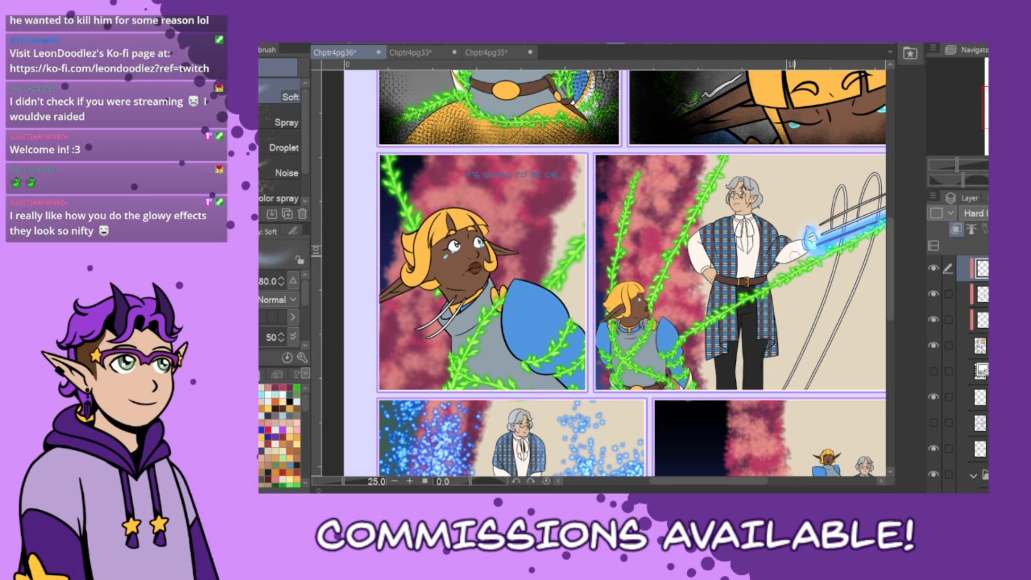
mouse_move(785, 259)
mouse_down()
mouse_move(781, 241)
mouse_move(768, 262)
mouse_up()
mouse_move(767, 220)
mouse_down()
mouse_move(767, 258)
mouse_move(756, 188)
mouse_move(759, 211)
mouse_up()
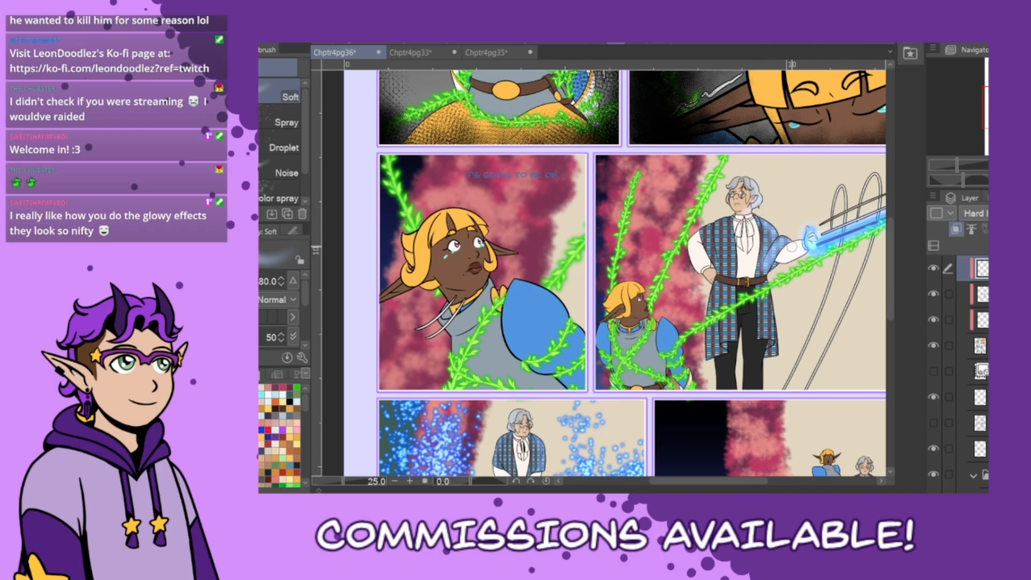
drag(775, 292, 776, 358)
- Sample the vine's green and airbrush green light onto the grey-haired man's coat and trousers, undoing the last stroke
alt+click(773, 286)
drag(771, 297, 768, 350)
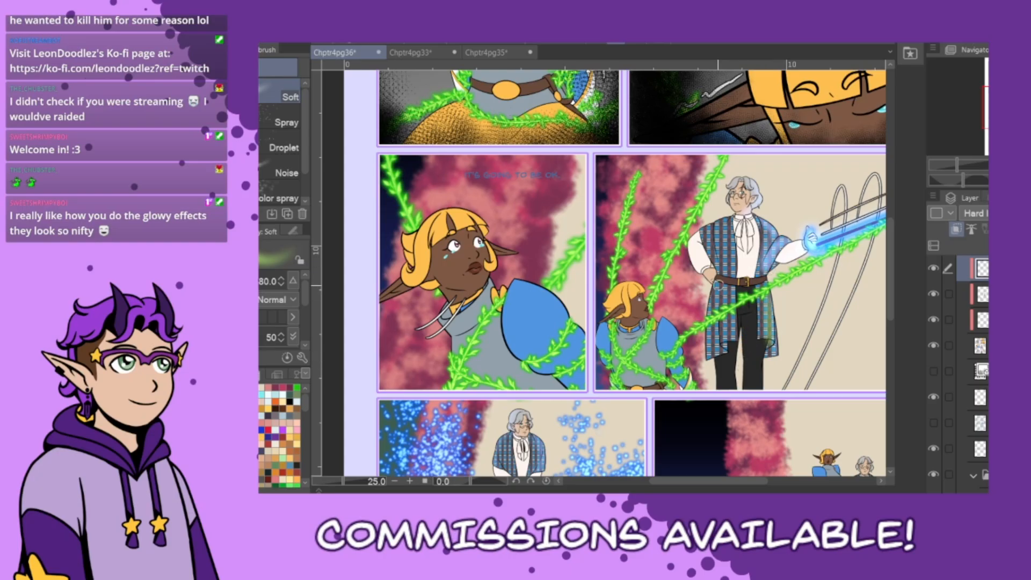
mouse_move(721, 293)
mouse_down()
mouse_move(722, 347)
mouse_move(710, 361)
mouse_up()
key(ctrl+z)
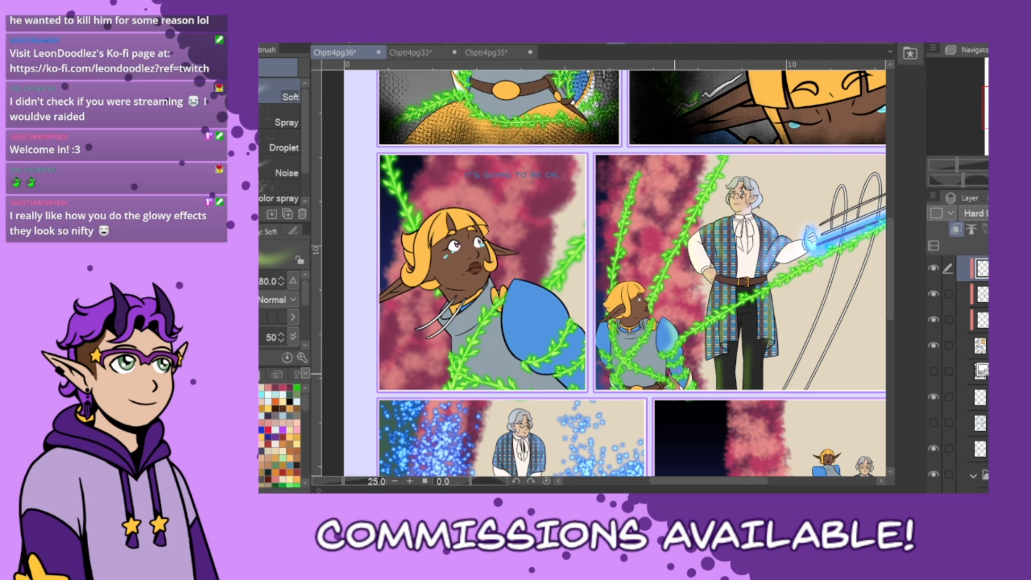
- Pick a stronger green swatch and airbrush vine light onto the elf in the two middle-row panels, undoing the last dab
click(296, 387)
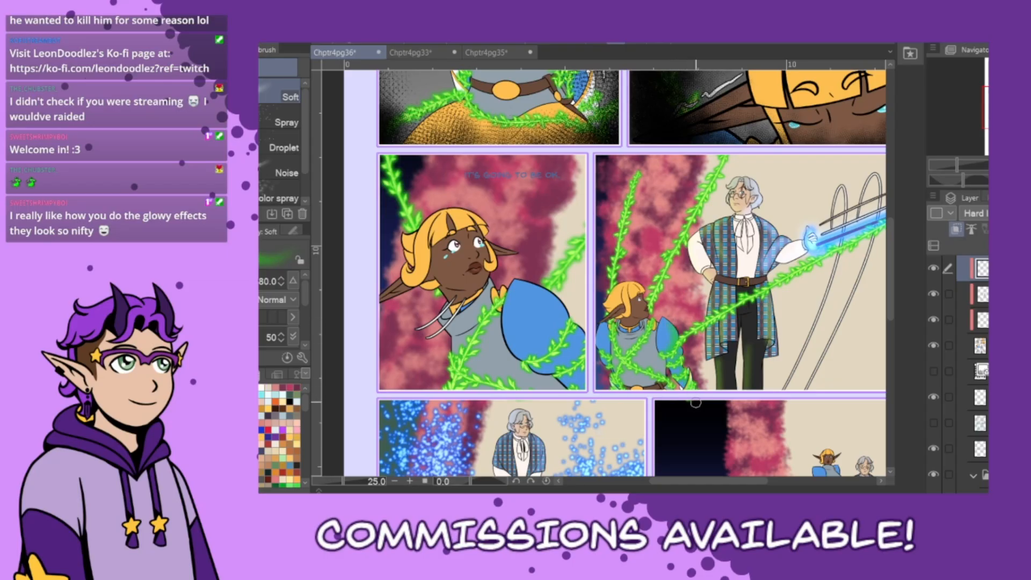
drag(642, 305, 646, 312)
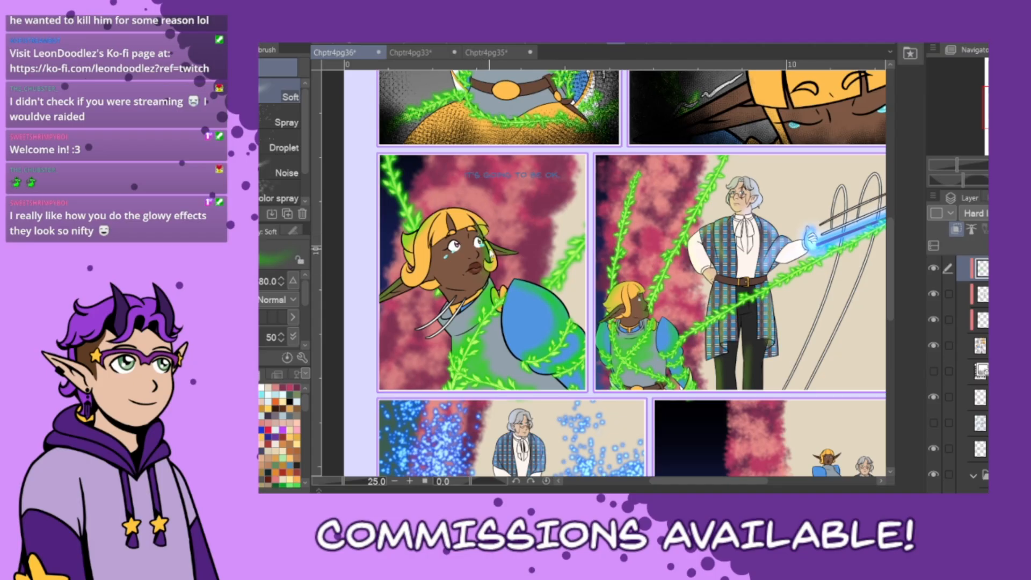
mouse_move(459, 255)
mouse_down()
mouse_move(451, 264)
mouse_move(459, 256)
mouse_up()
key(ctrl+z)
- Enlarge the Soft airbrush and paint green vine light over the elf's armour, hair and ears in the first panel
drag(892, 318, 902, 216)
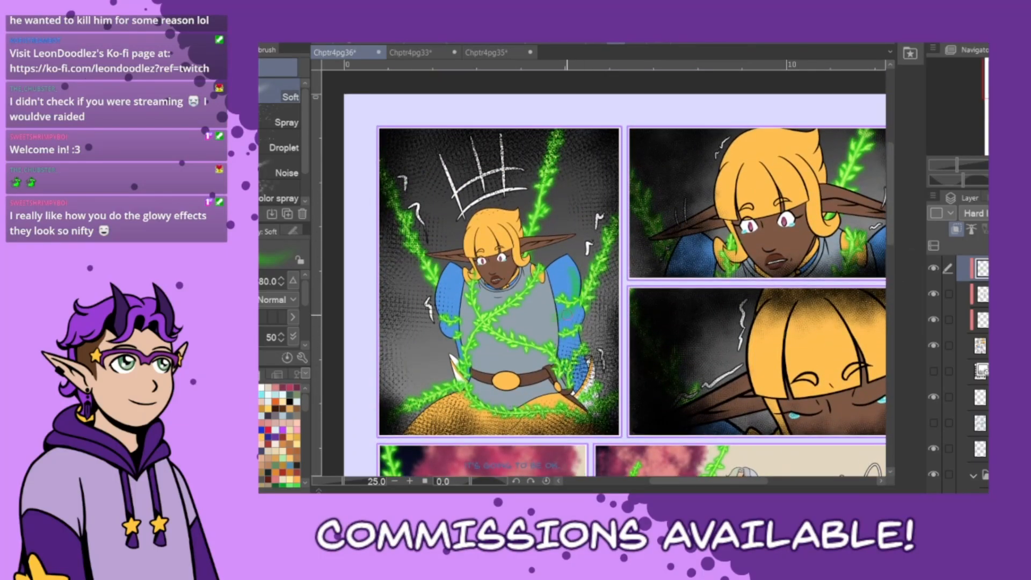
key([)
key([)
key([)
drag(578, 269, 574, 288)
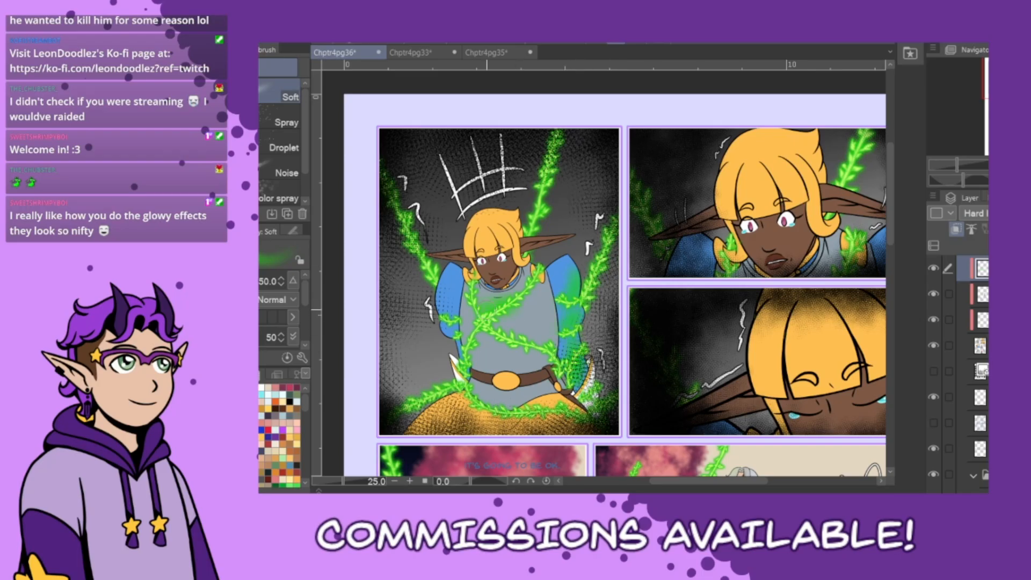
mouse_move(441, 288)
mouse_down()
mouse_move(452, 342)
mouse_move(484, 394)
mouse_move(452, 357)
mouse_up()
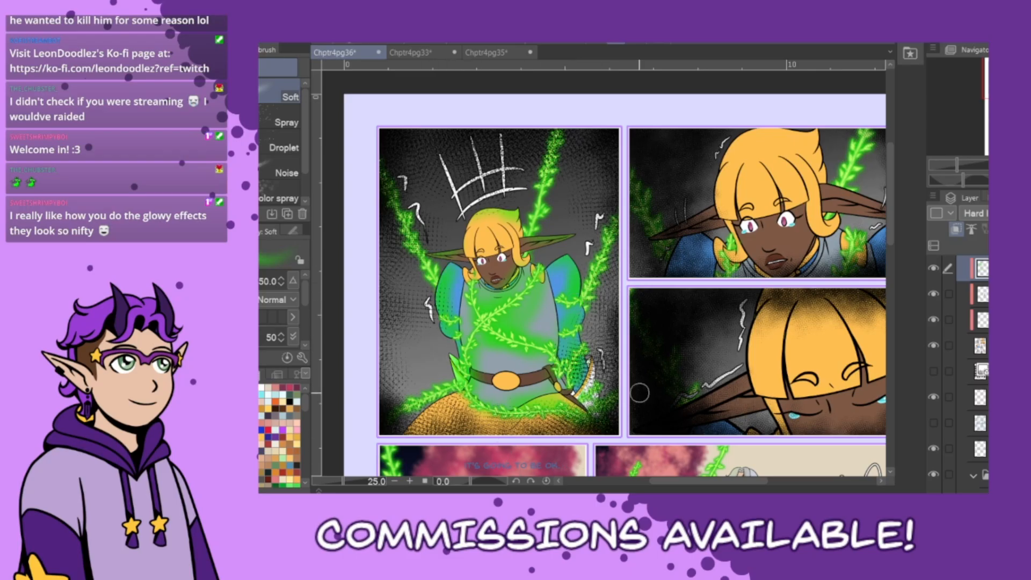
- Airbrush green light onto the elf's hair, ears, face and shoulders in the two close-up panels beside the first panel
drag(691, 484, 723, 489)
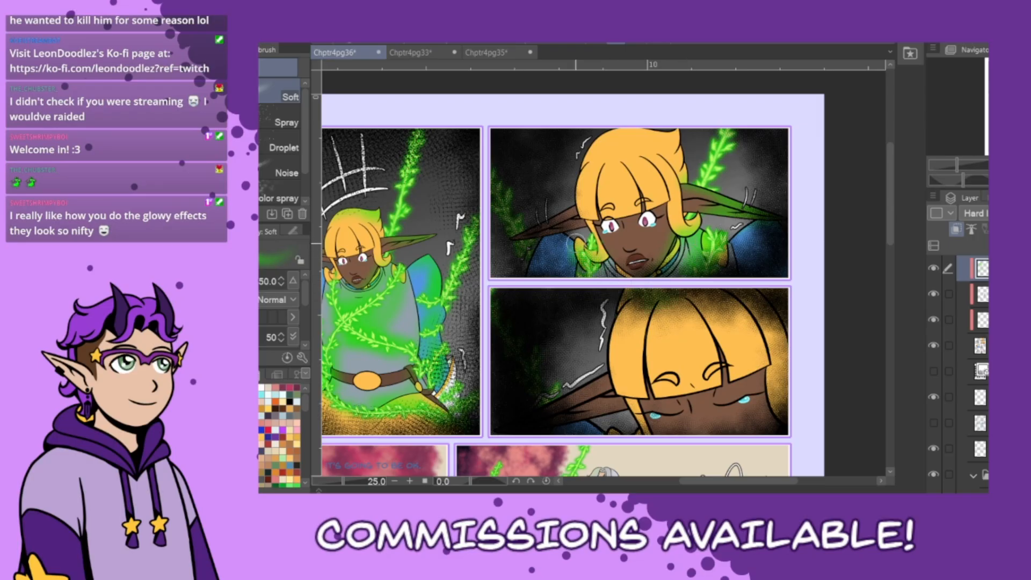
mouse_move(571, 296)
mouse_down()
mouse_move(566, 229)
mouse_move(537, 271)
mouse_up()
mouse_move(574, 239)
mouse_down()
mouse_move(511, 239)
mouse_move(558, 221)
mouse_up()
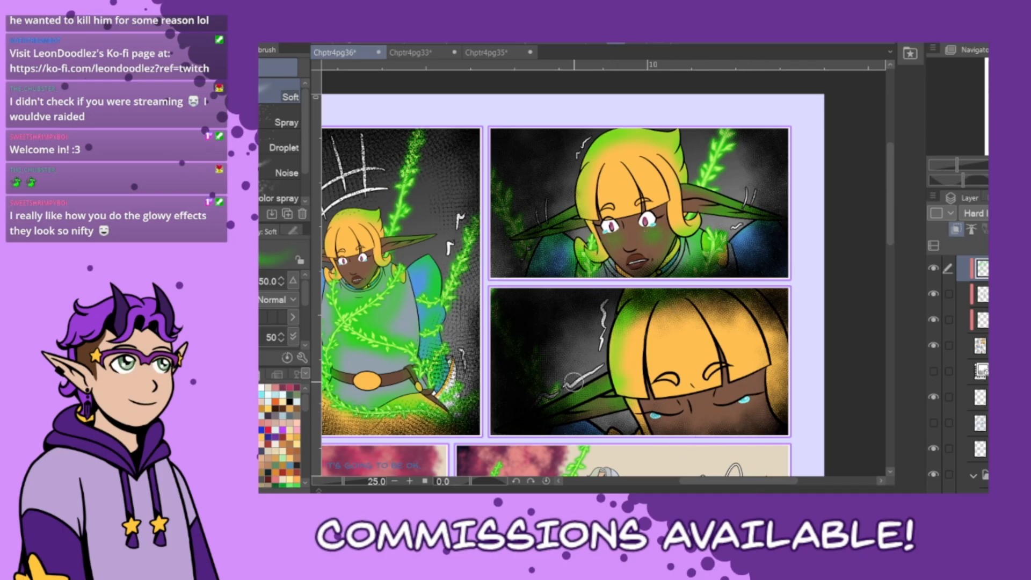
drag(730, 422, 673, 424)
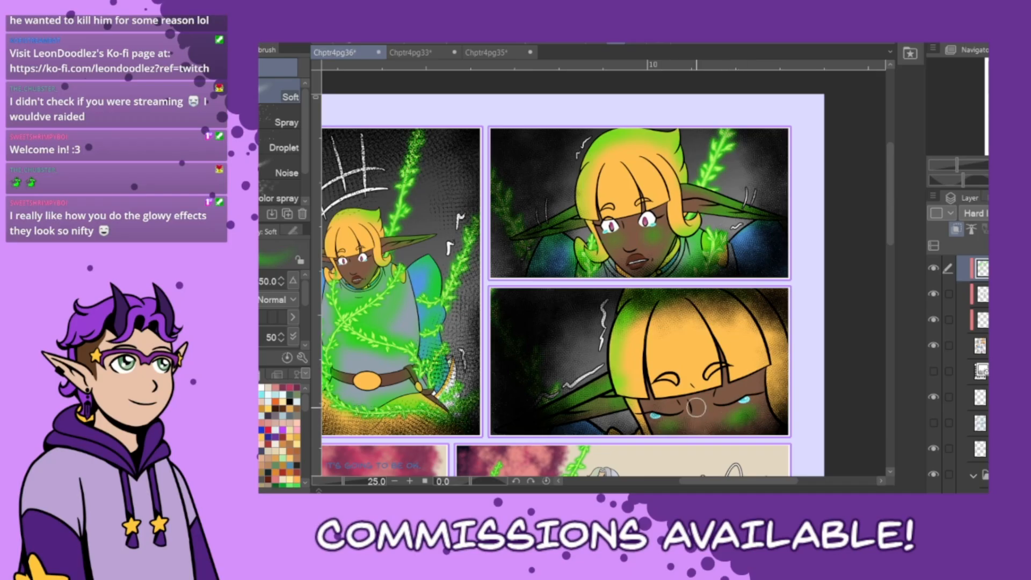
drag(716, 483, 673, 483)
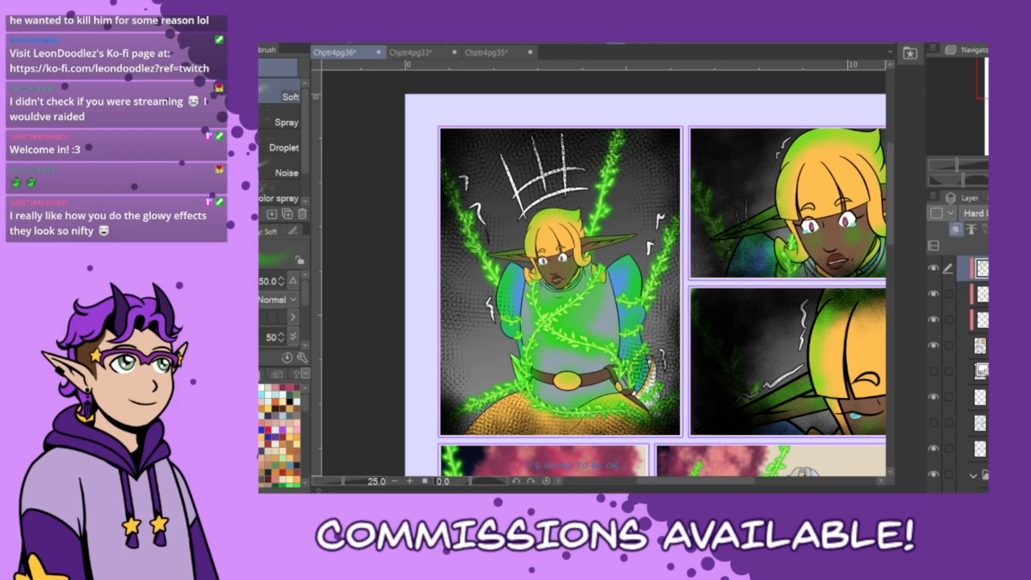
- Load the character layer's contents as a selection and add a new layer directly above the hidden layer below the colours
key(ctrl+0)
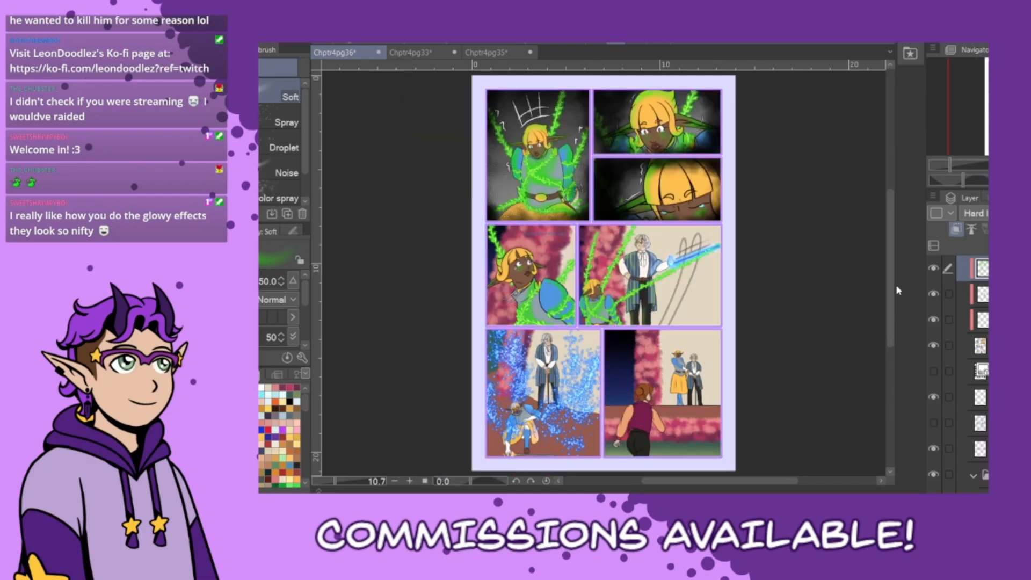
scroll(890, 351, down, 2)
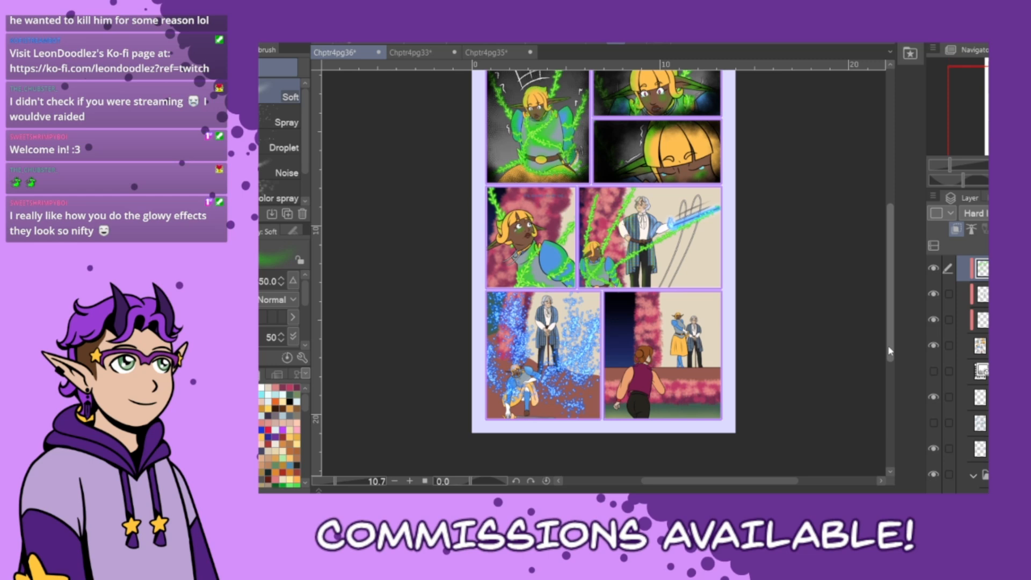
drag(890, 351, 889, 352)
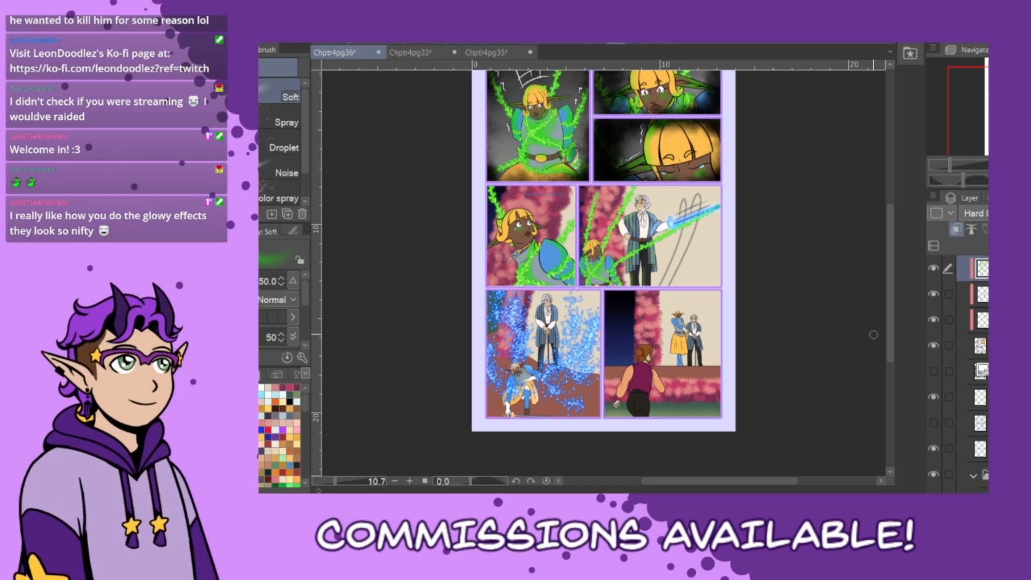
scroll(966, 371, up, 4)
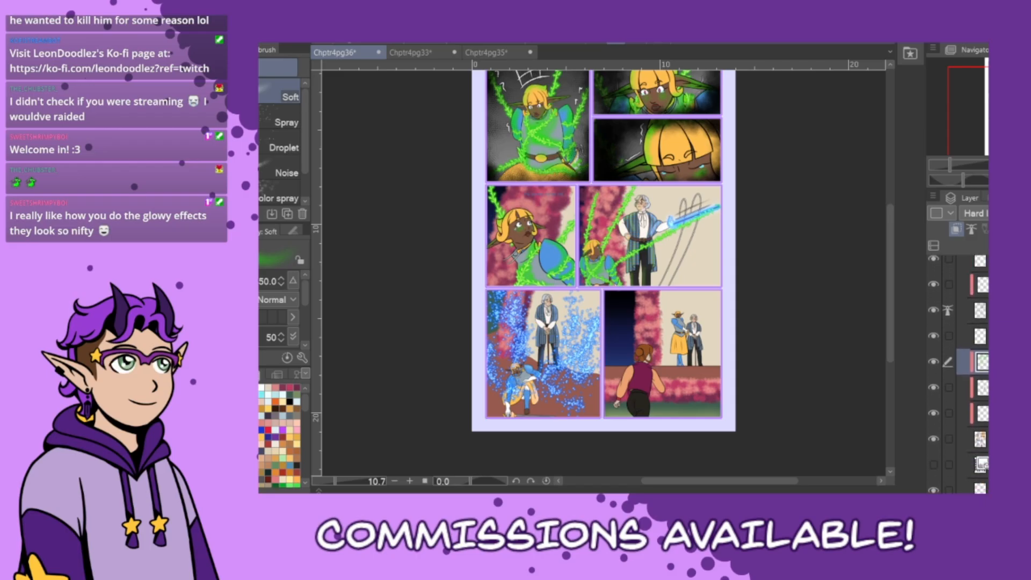
click(981, 311)
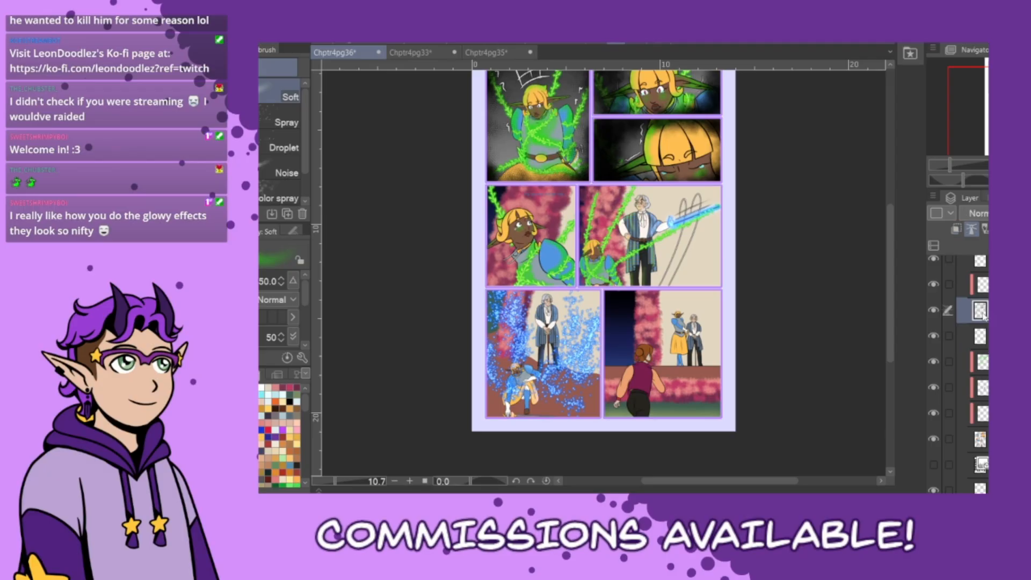
ctrl+click(983, 311)
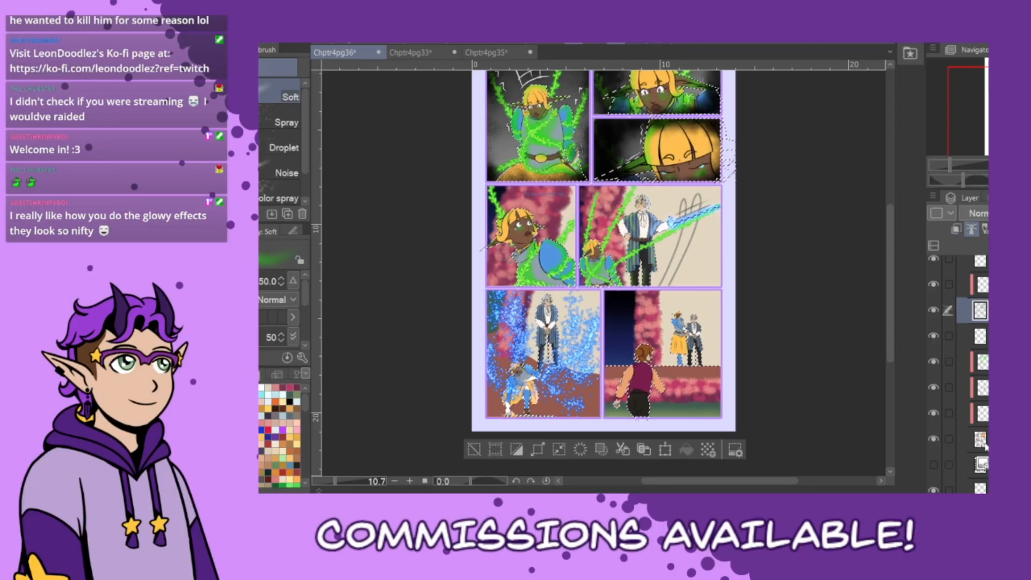
scroll(966, 371, down, 4)
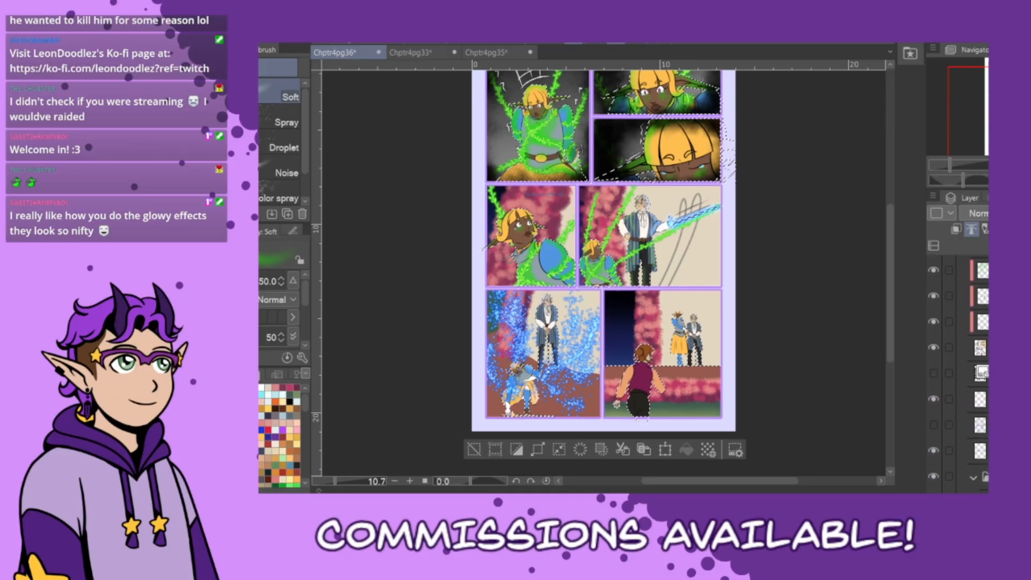
click(981, 371)
key(ctrl+shift+n)
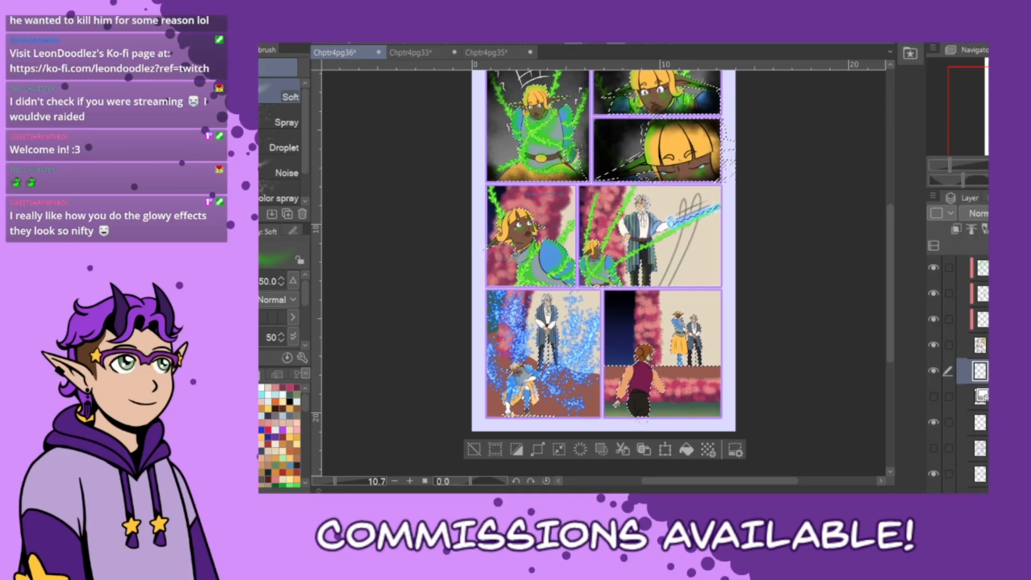
- Use Erase selection to remove the floor line beside the maroon-vested character from the selection in the last panel
scroll(693, 378, up, 5)
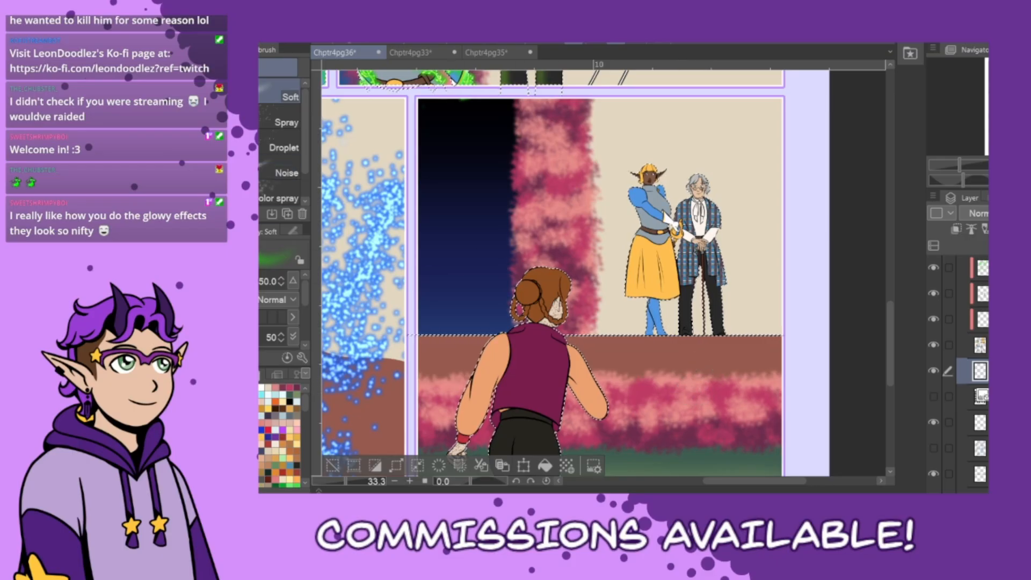
key(m)
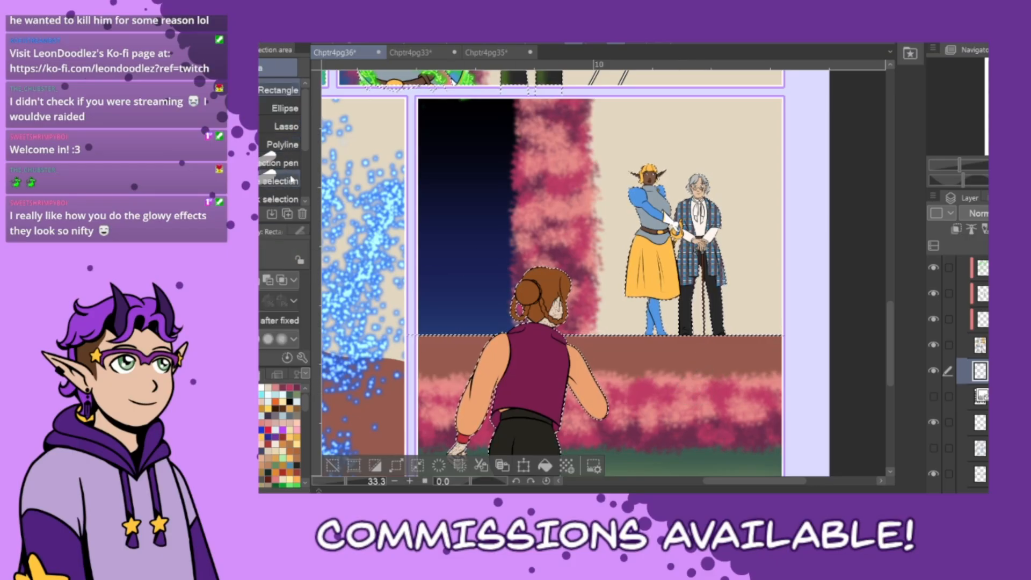
click(296, 164)
click(290, 181)
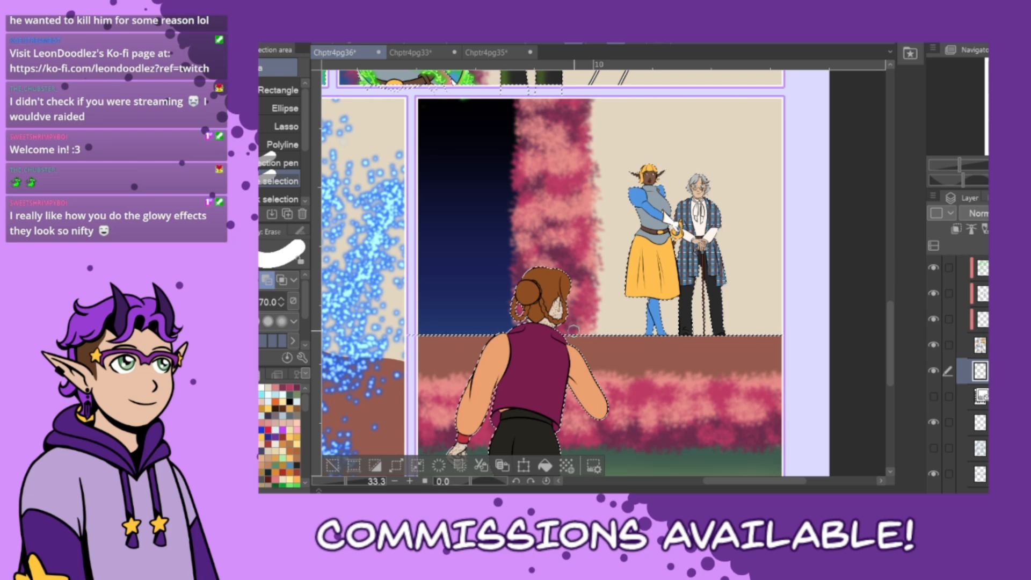
click(569, 331)
drag(677, 342, 743, 345)
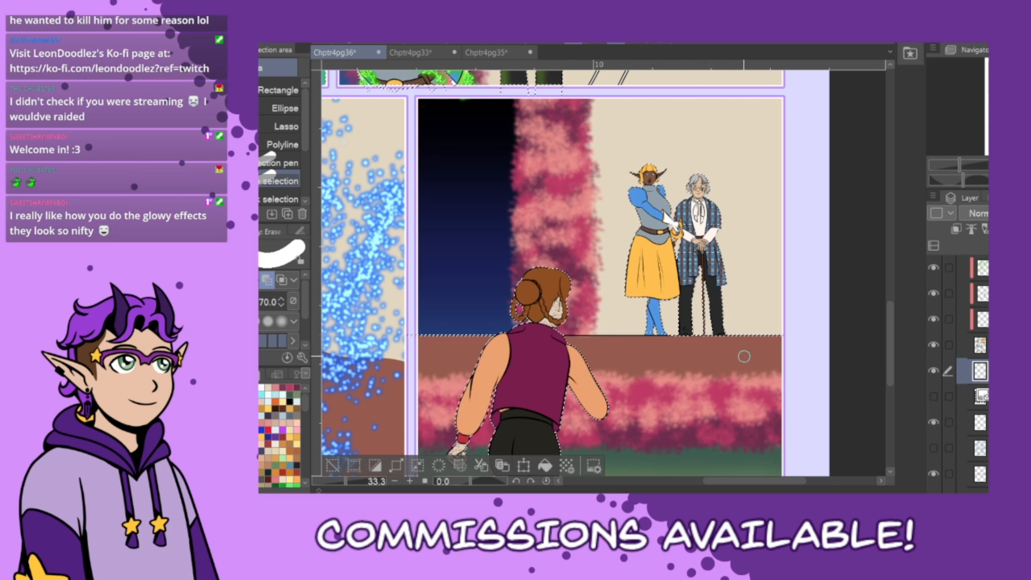
- Erase the two distant characters and the rest of the floor line beside the maroon-vested character from the selection in the last panel
key(])
key(])
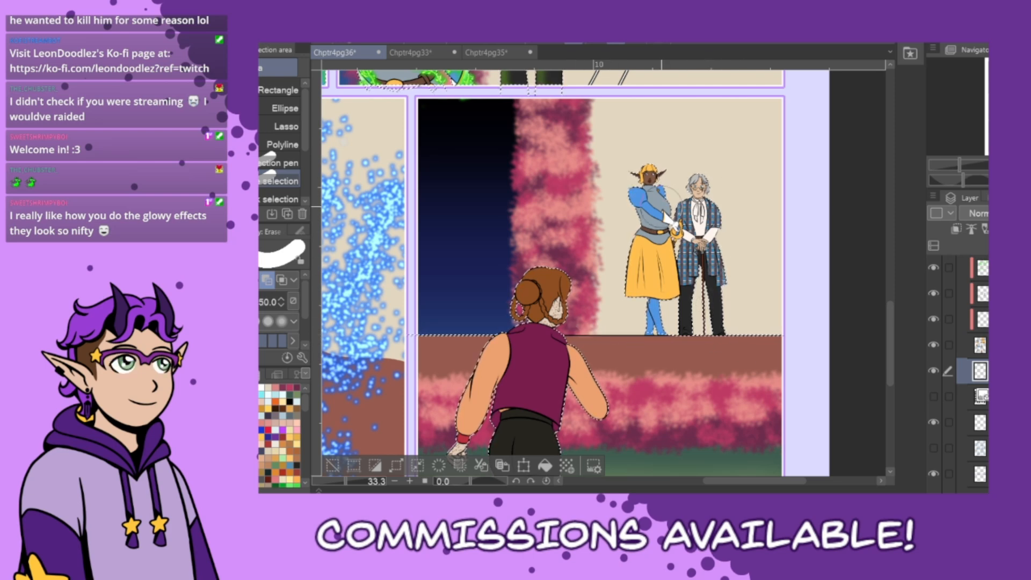
mouse_move(693, 298)
mouse_down()
mouse_move(653, 116)
mouse_move(763, 323)
mouse_move(708, 212)
mouse_up()
key([)
key([)
key([)
key([)
key([)
key([)
key([)
key([)
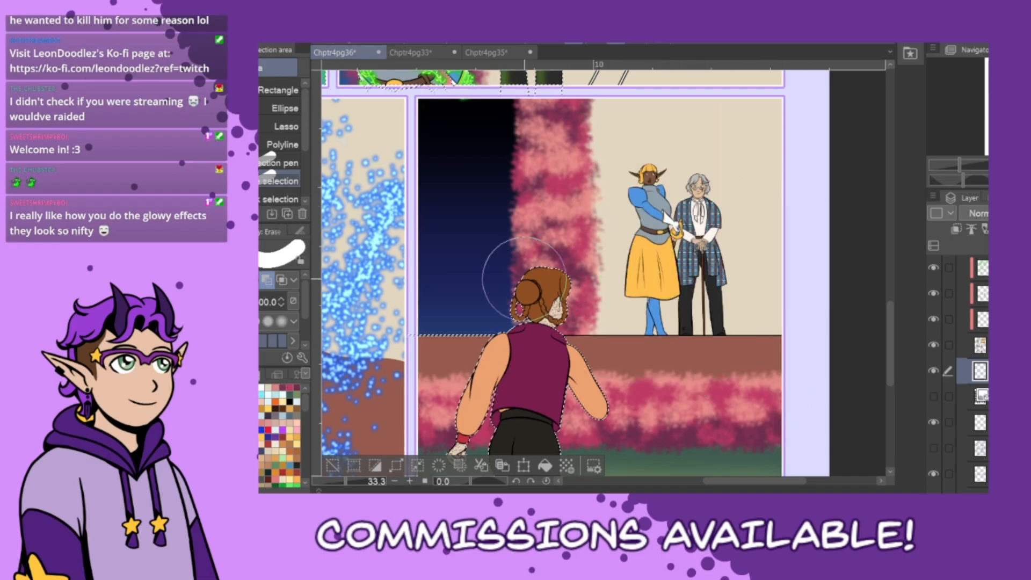
drag(479, 334, 418, 336)
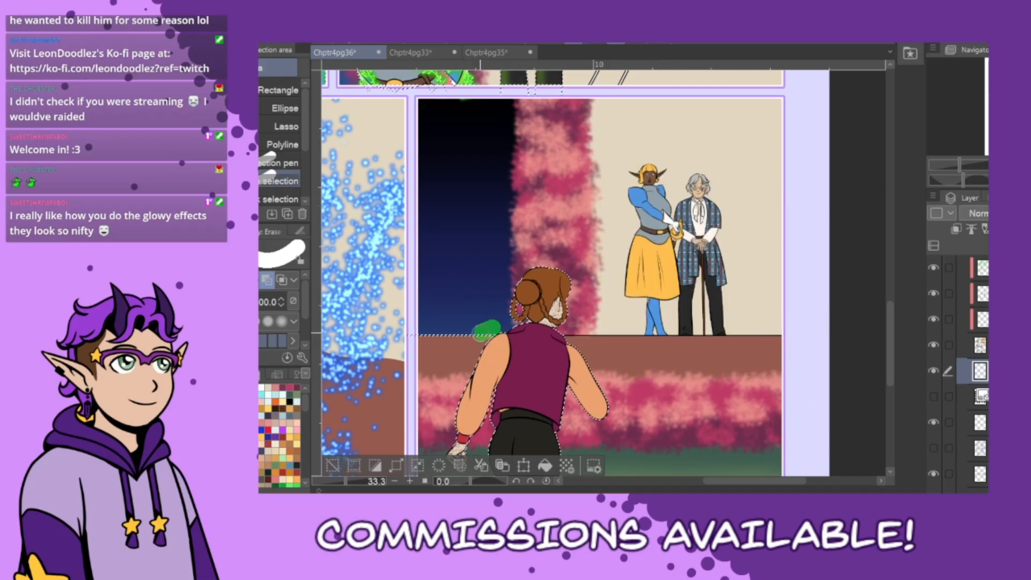
- Enlarge the Erase selection brush and remove every other panel from the selection, leaving only the maroon-vested character selected
key(])
key(])
key(])
key(])
key(])
key(])
key(])
key(])
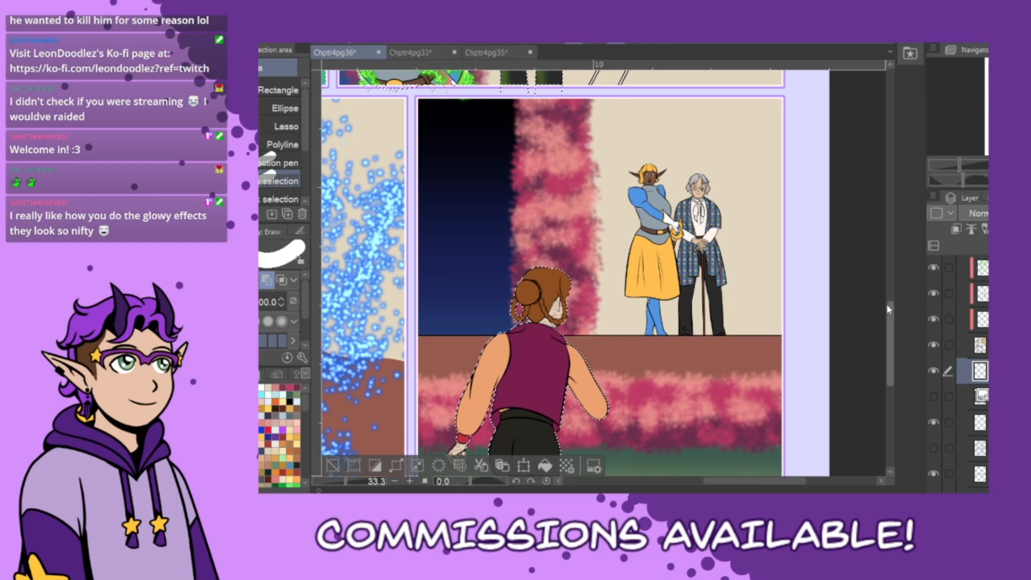
scroll(829, 333, down, 3)
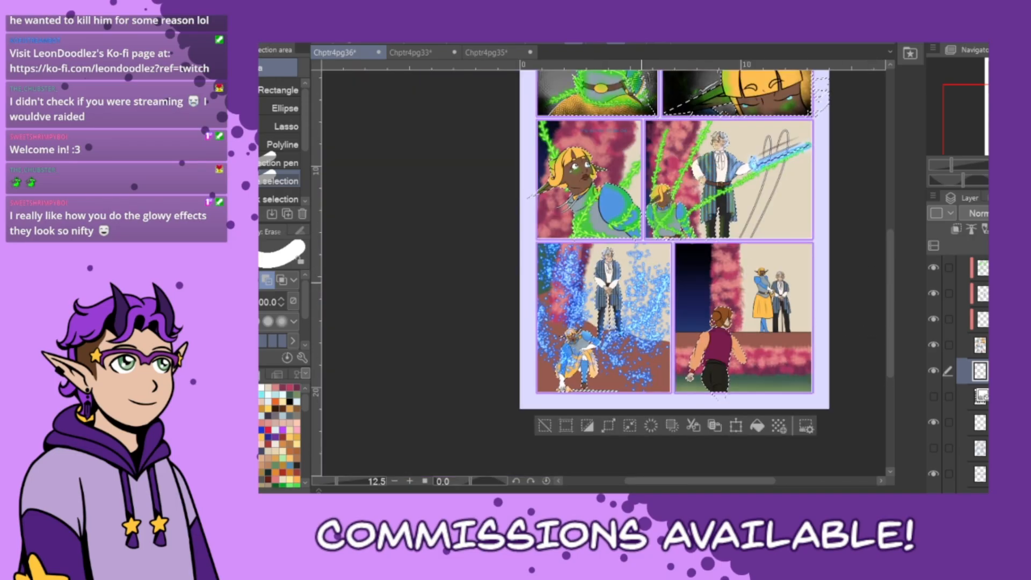
drag(608, 263, 609, 322)
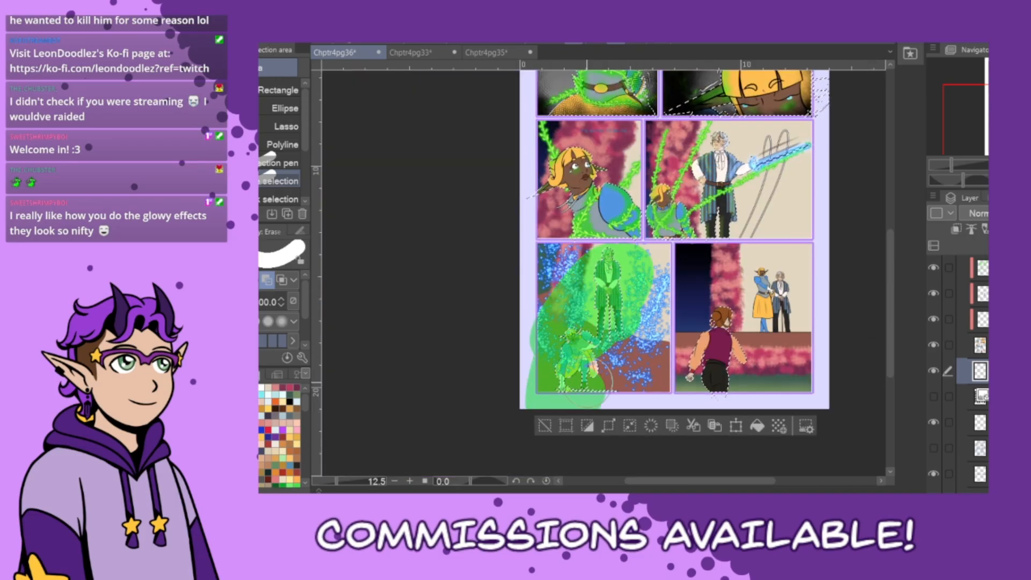
key(ctrl+z)
mouse_move(817, 174)
mouse_down()
mouse_move(511, 250)
mouse_move(865, 120)
mouse_move(842, 91)
mouse_up()
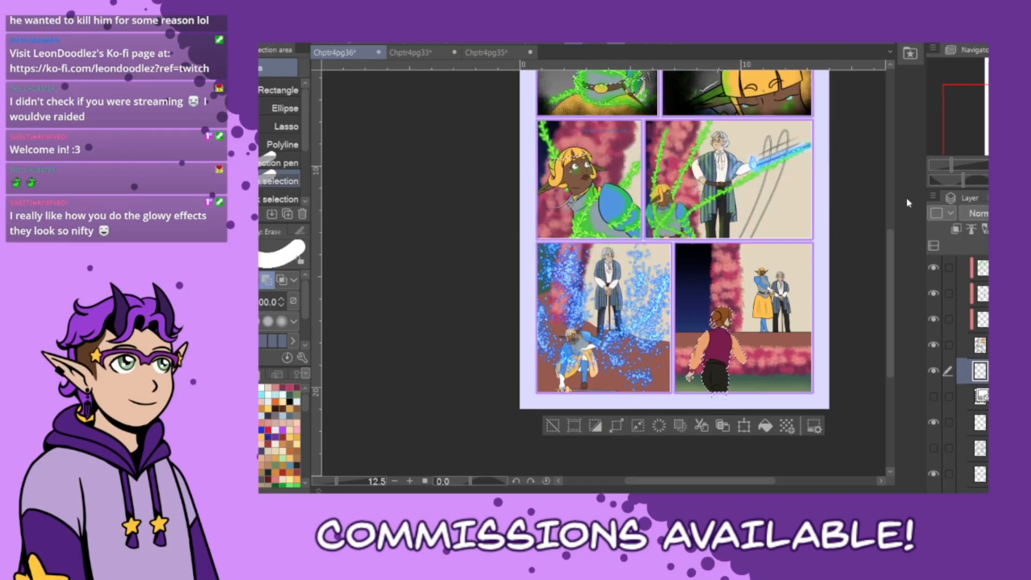
mouse_move(890, 289)
mouse_down()
mouse_move(892, 220)
mouse_move(460, 233)
mouse_move(848, 162)
mouse_move(870, 210)
mouse_move(580, 293)
mouse_move(590, 290)
mouse_up()
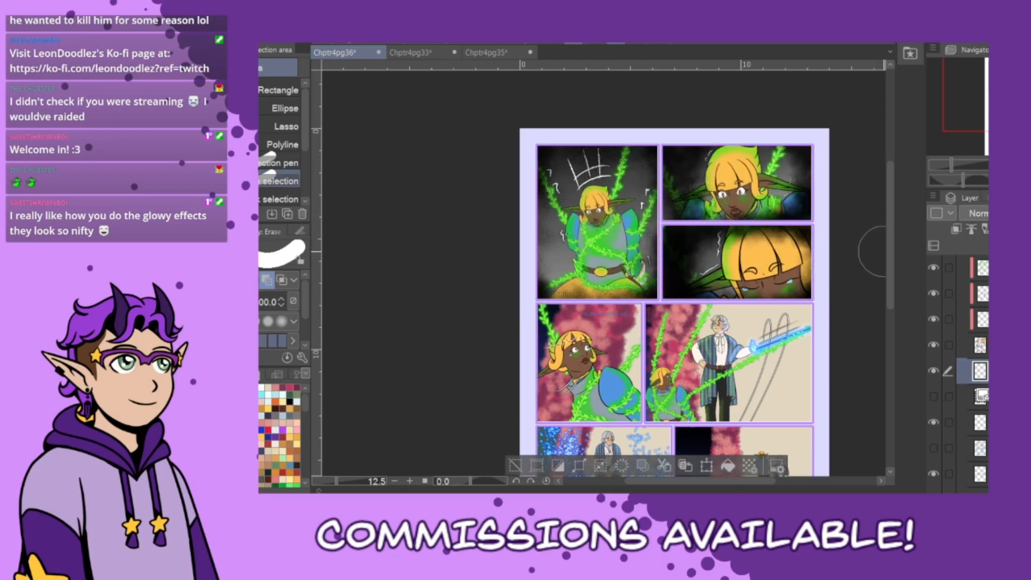
drag(889, 236, 904, 301)
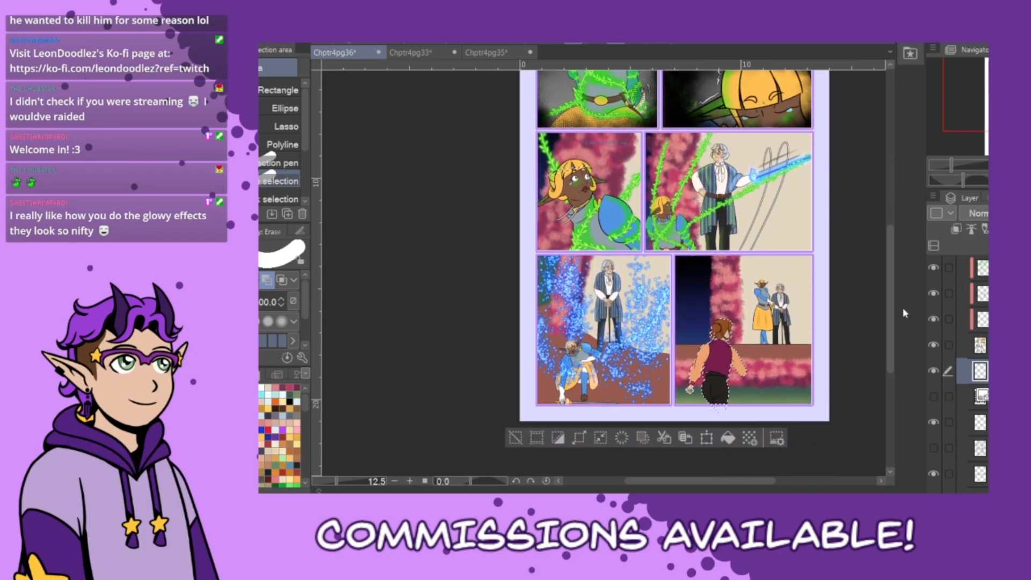
- Try to outline the maroon-vested character in white by expanding the selection, filling it on the new layer and deselecting
click(982, 396)
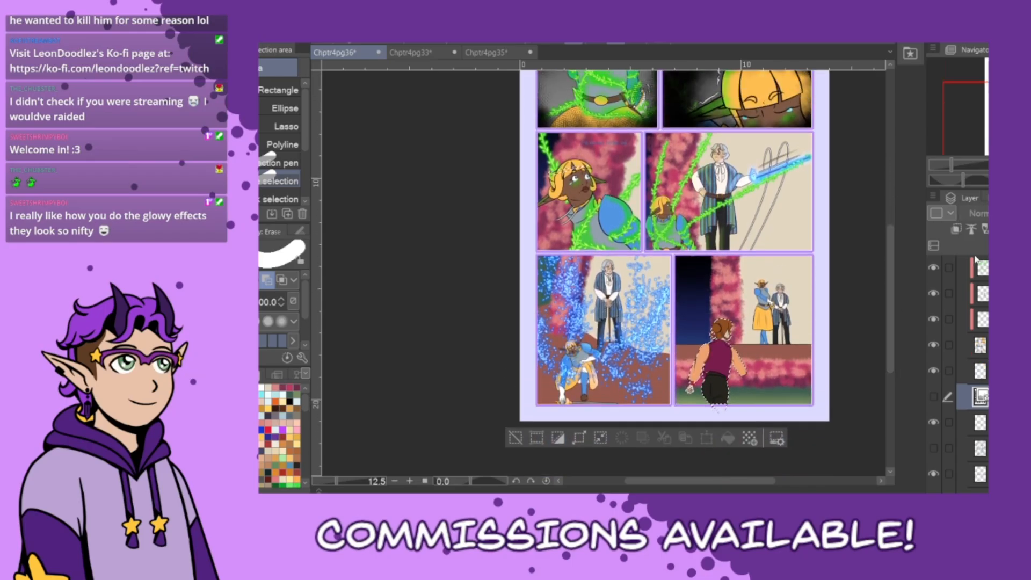
click(993, 246)
key(ctrl+z)
click(982, 370)
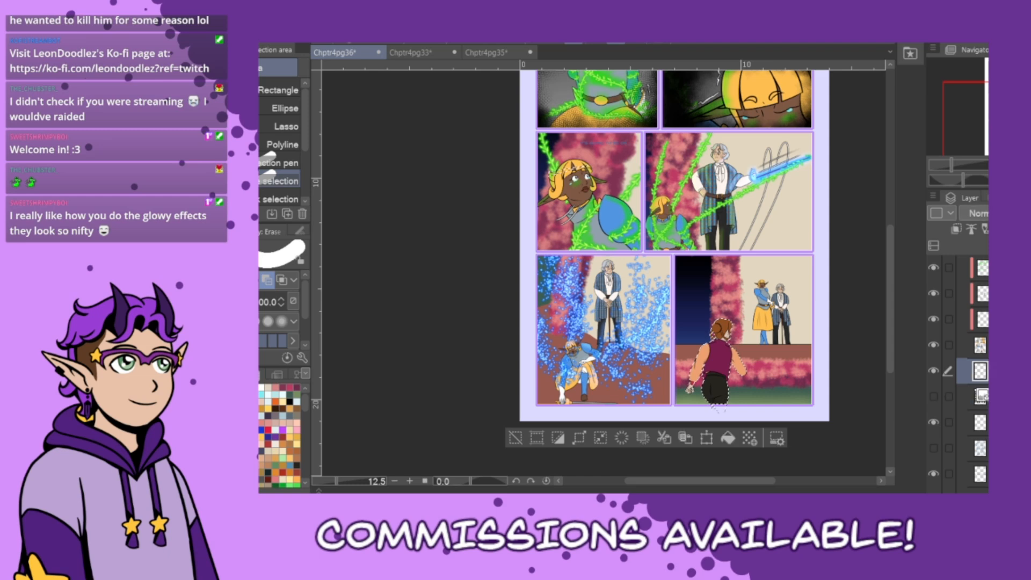
click(580, 438)
click(211, 375)
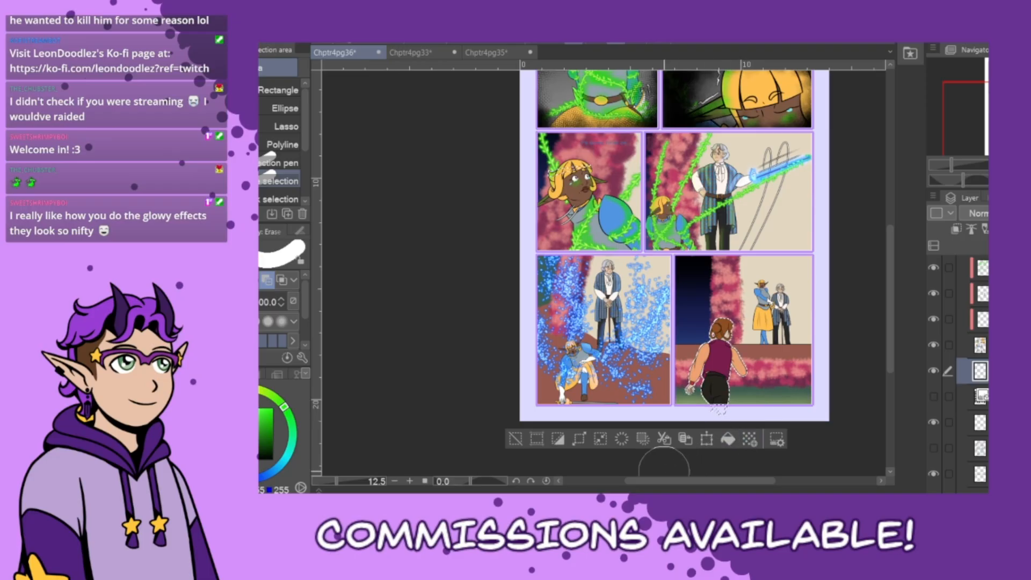
click(515, 439)
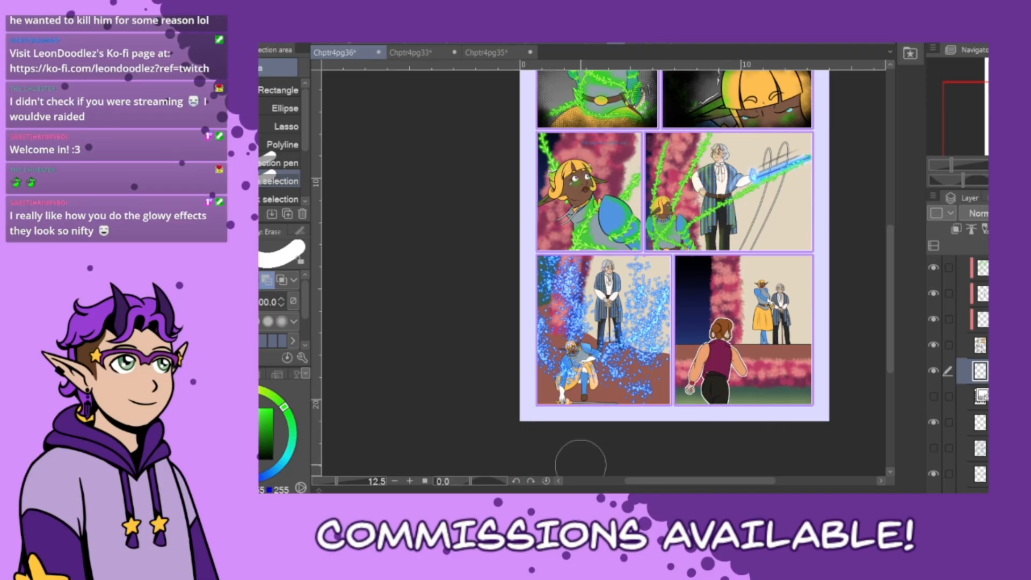
scroll(752, 365, up, 3)
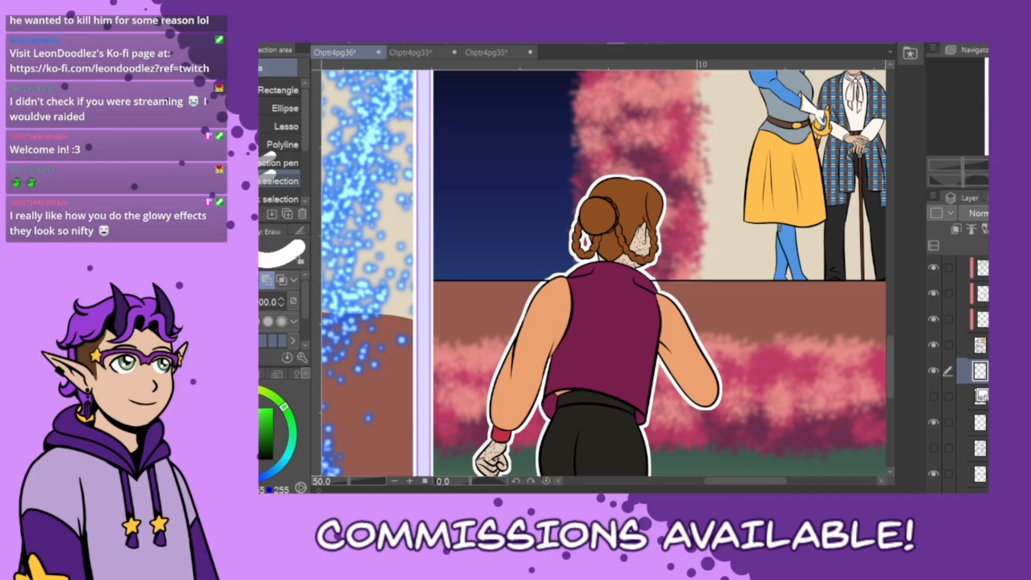
- Undo the white outline around the maroon-vested character and clear the selection
key(ctrl+z)
key(ctrl+z)
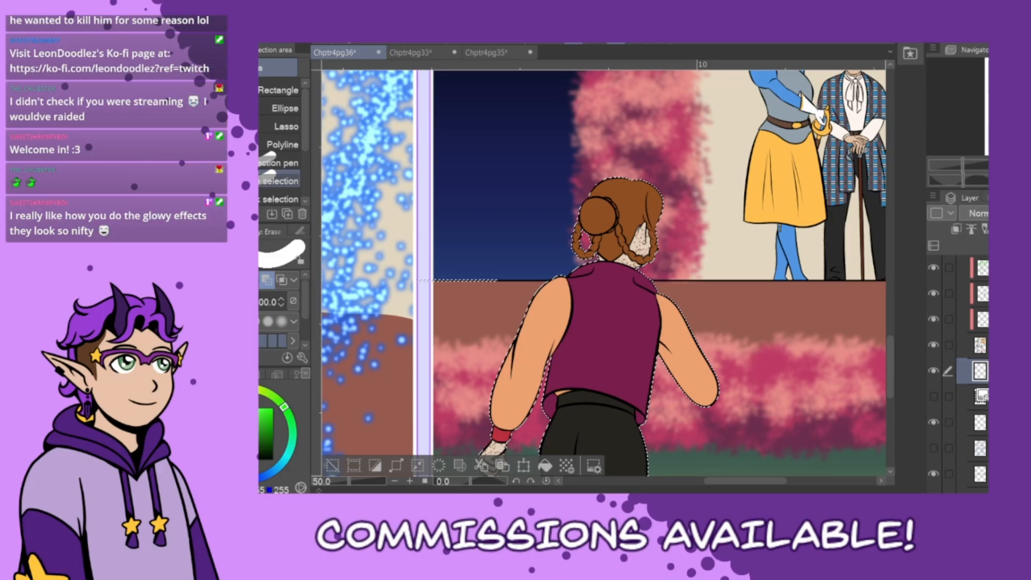
key(ctrl+d)
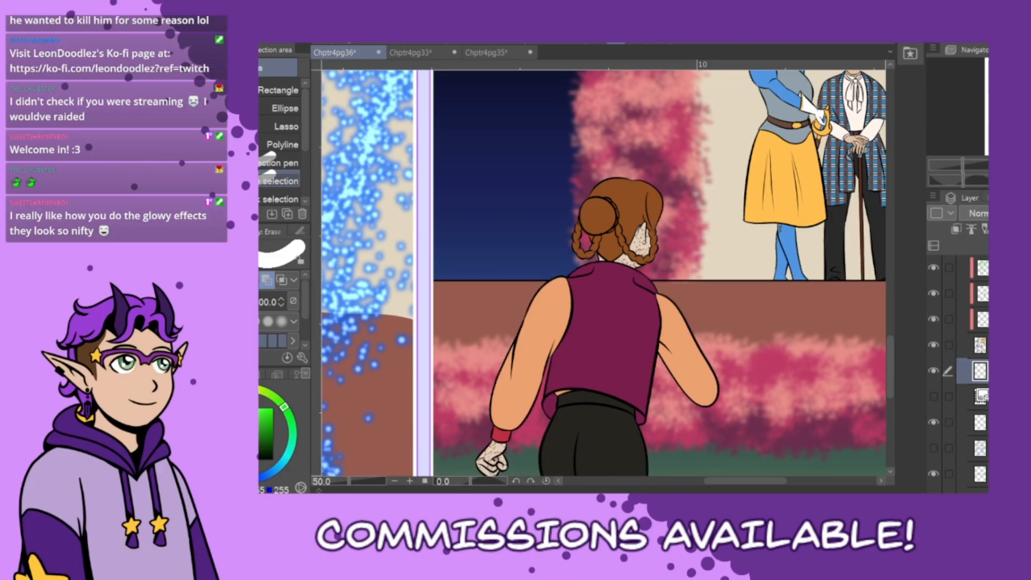
- Switch to page Chptr4pg33, select the shading layer on the armoured elf in the first panel and set its blending mode to Normal
key(ctrl+0)
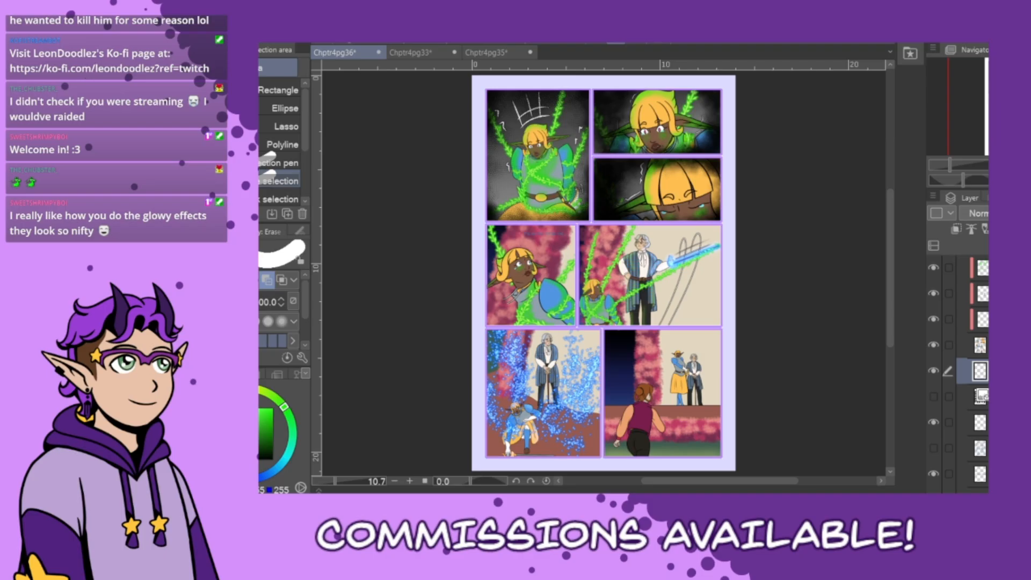
scroll(961, 370, down, 2)
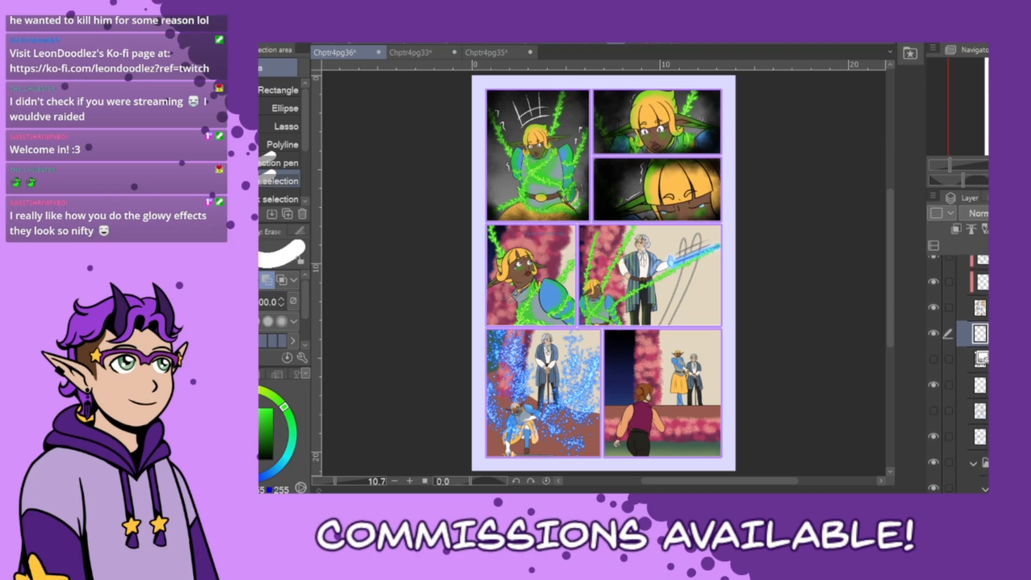
click(411, 53)
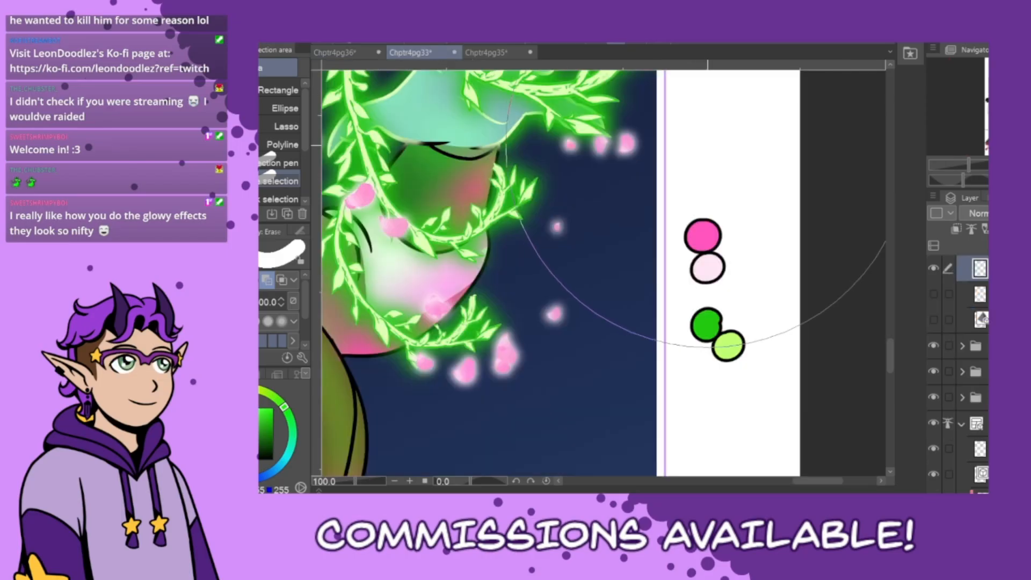
key(ctrl+0)
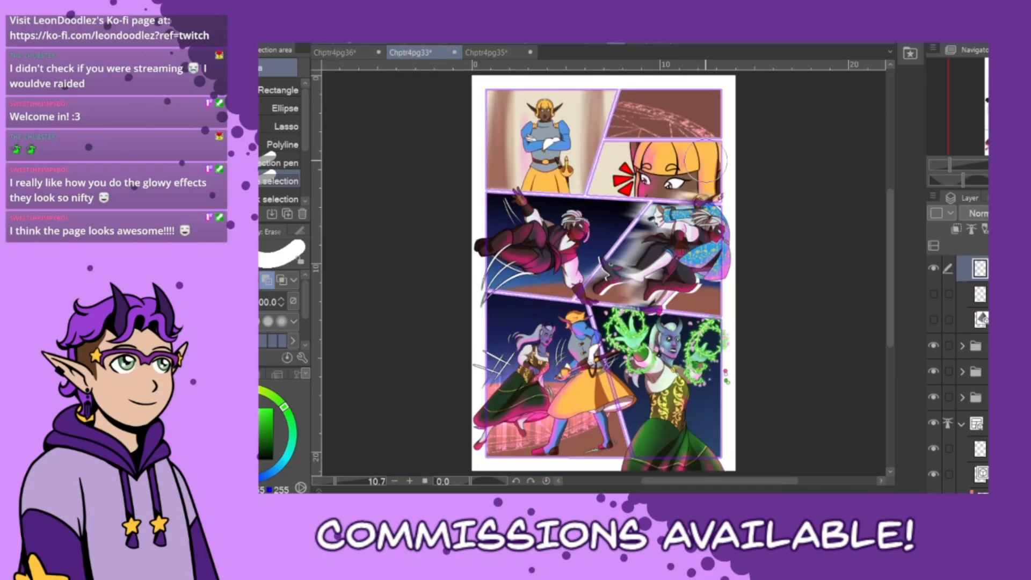
scroll(546, 108, up, 6)
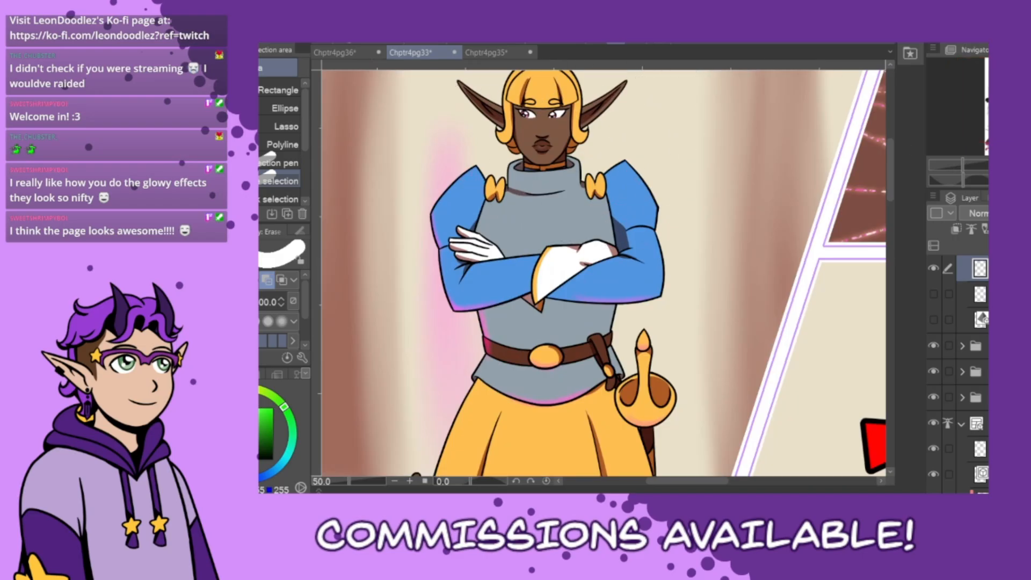
key(o)
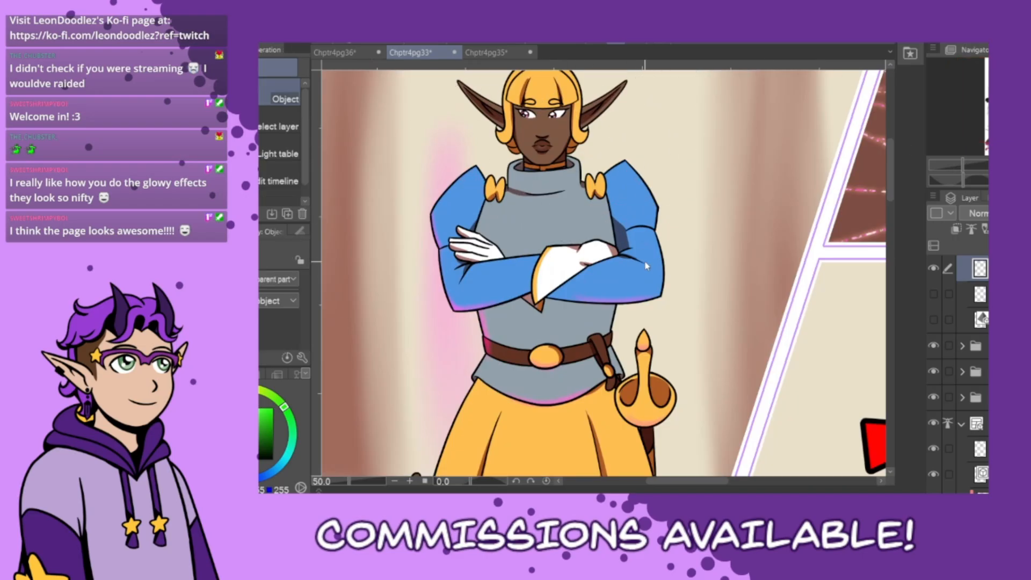
click(624, 245)
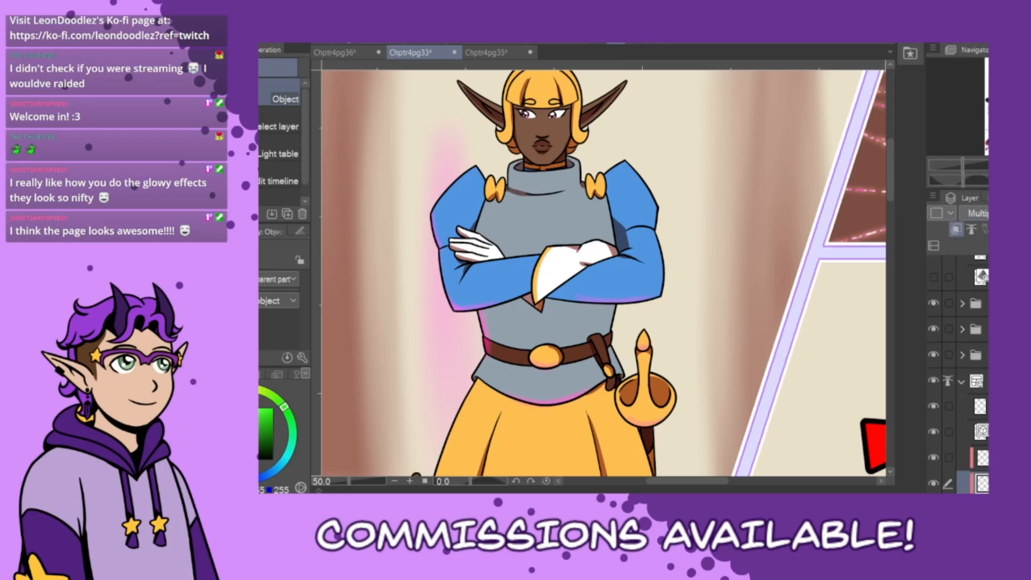
click(977, 226)
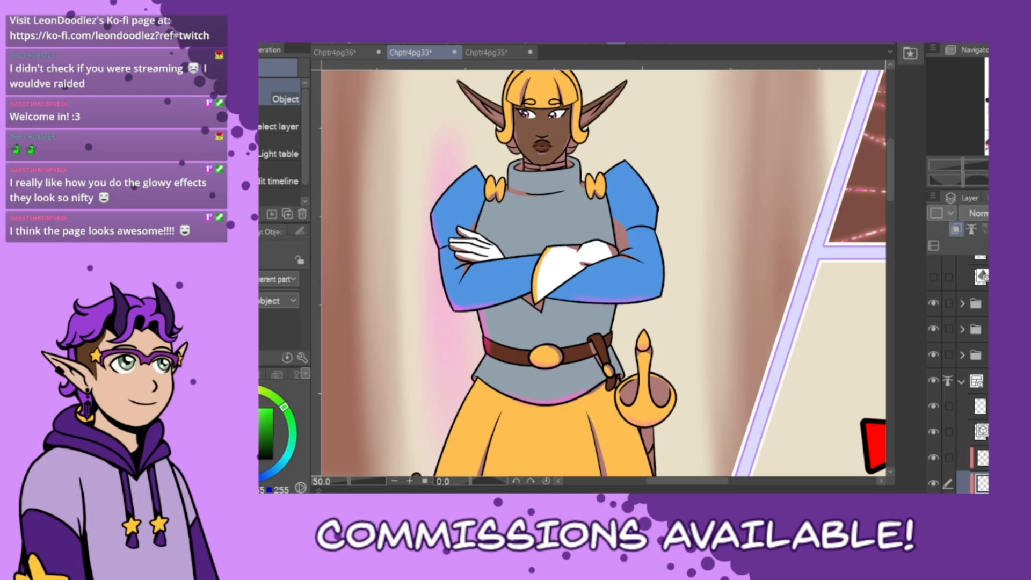
- Sample the shadow colour beside the elf's crossed arms and return to page Chptr4pg36
key(i)
click(631, 236)
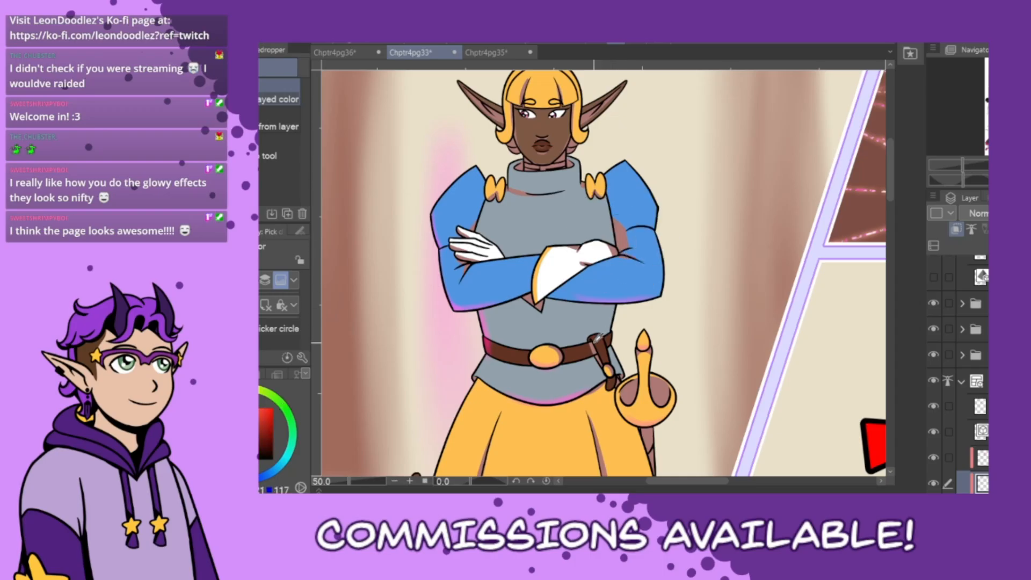
click(334, 52)
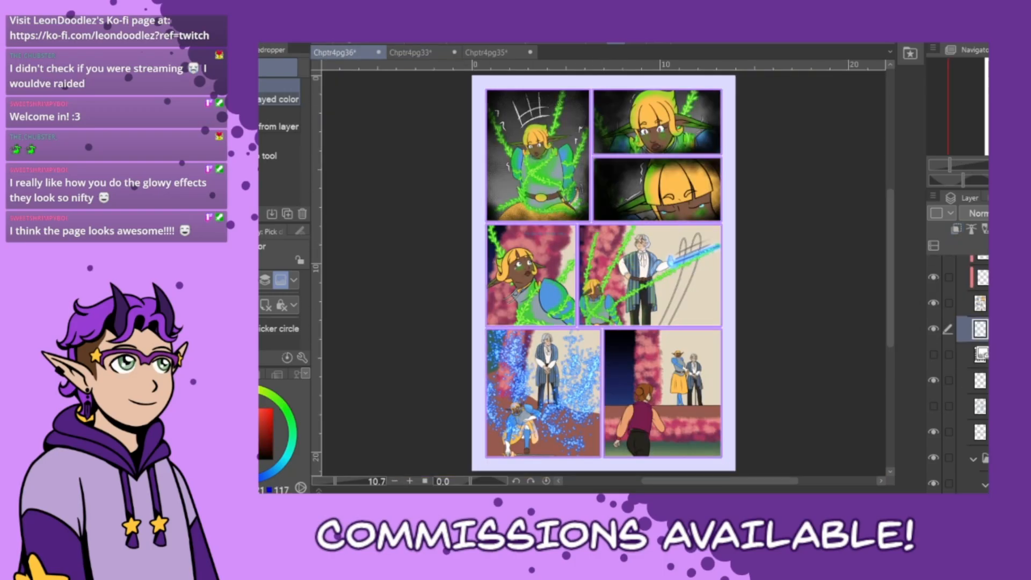
- Load the character layer's contents as a selection and delete the empty layer above the hidden layer
key(p)
scroll(967, 371, up, 3)
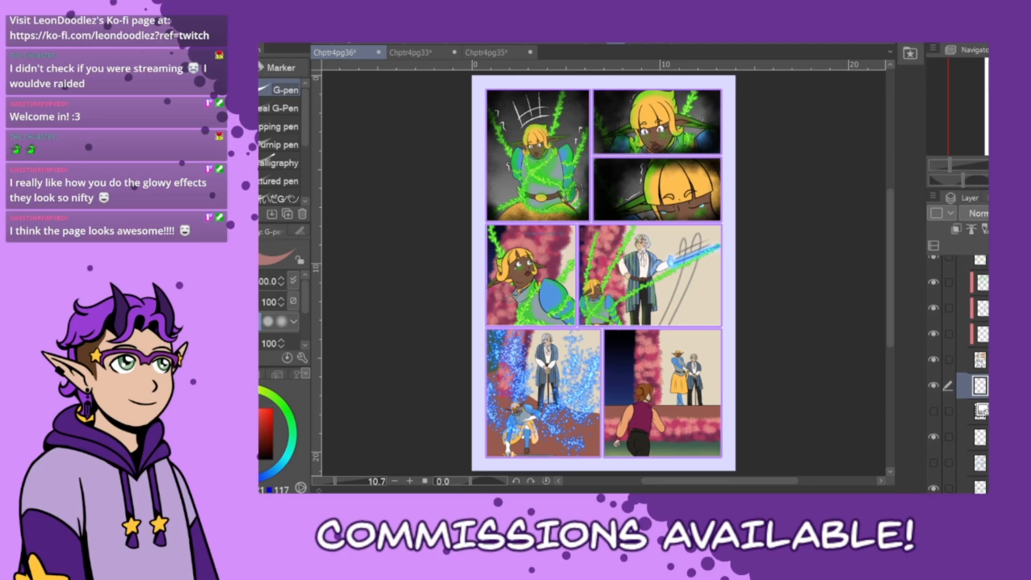
ctrl+click(980, 436)
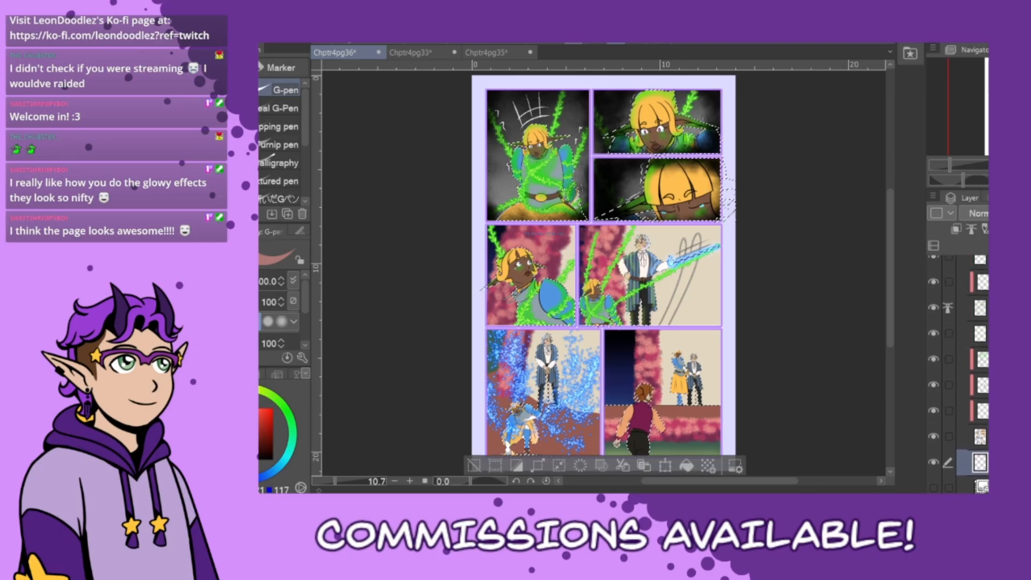
drag(980, 487, 981, 455)
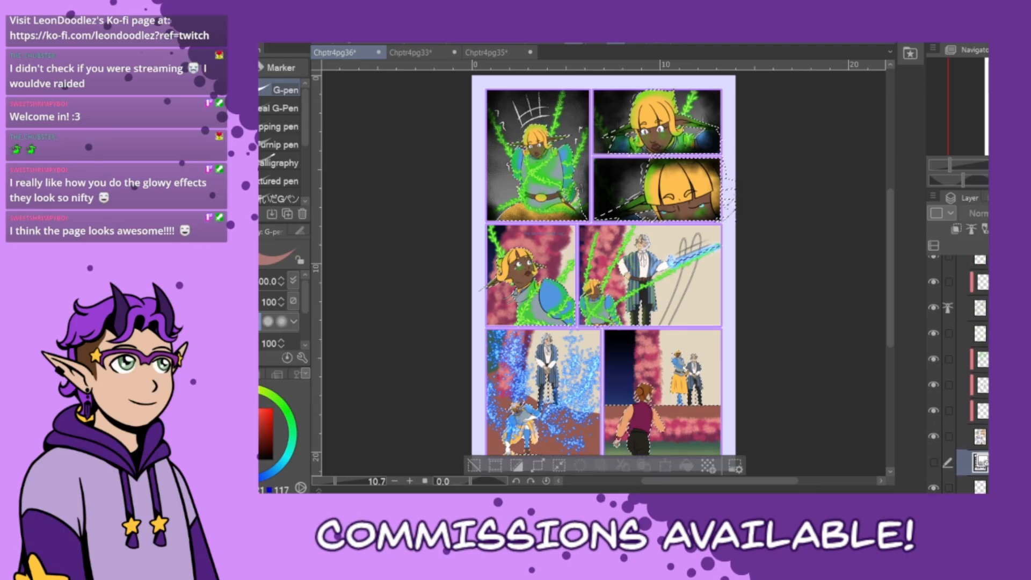
- Add a new clipped layer above the lower clipped layers over the character colours, set it to Multiply and clear the selection
click(981, 410)
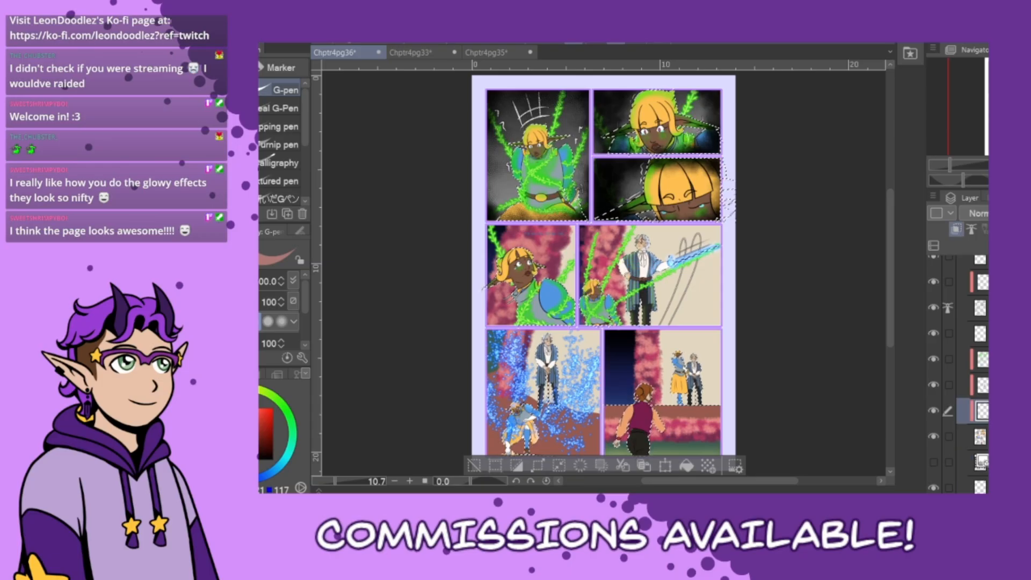
click(980, 385)
key(ctrl+shift+n)
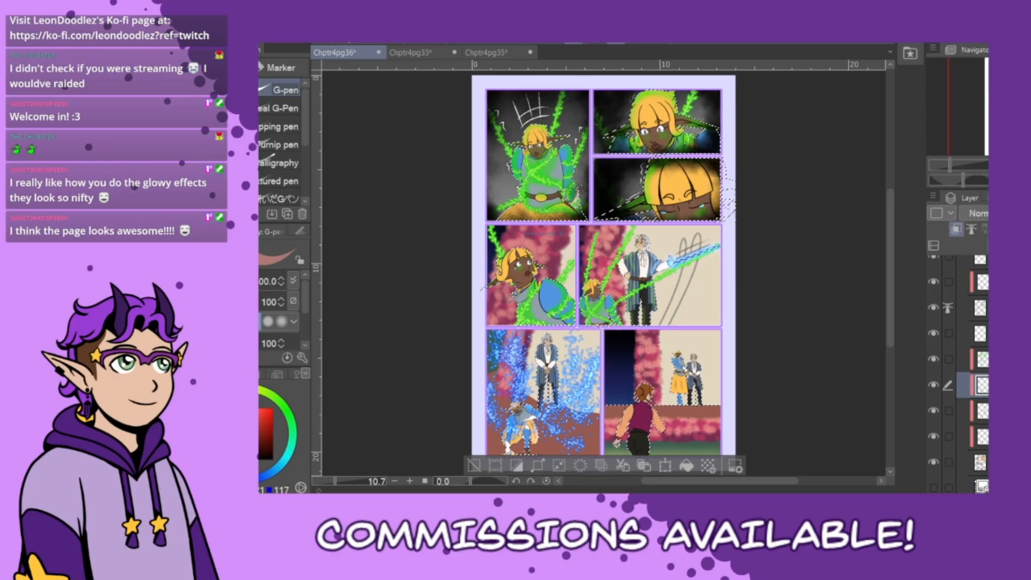
click(976, 214)
click(976, 253)
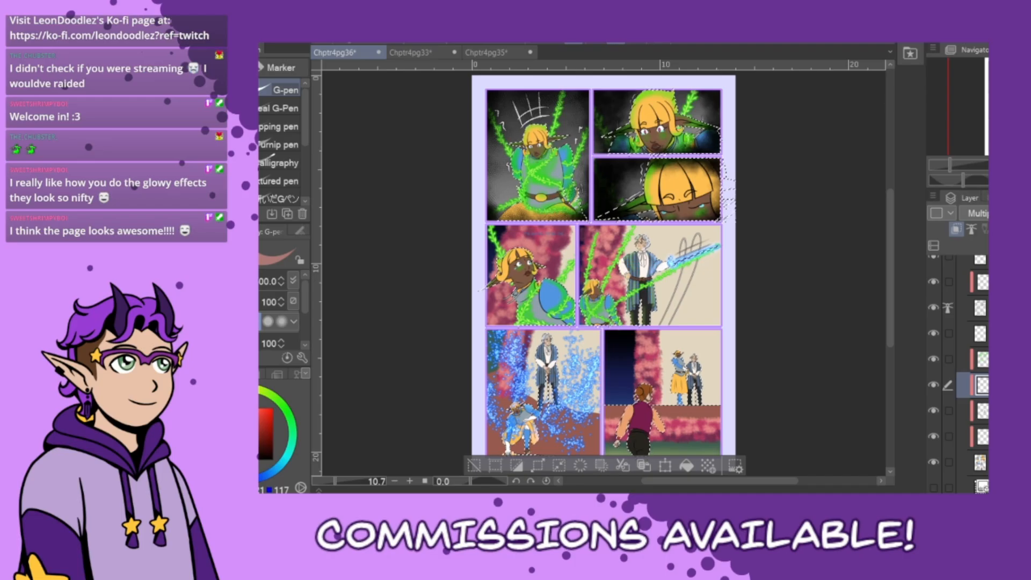
key(ctrl+d)
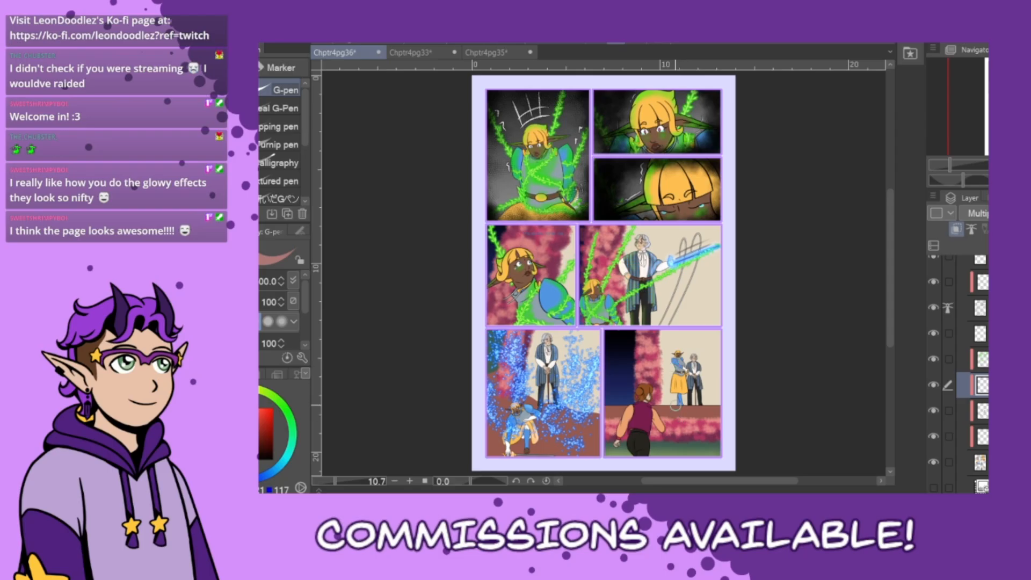
scroll(658, 408, up, 1)
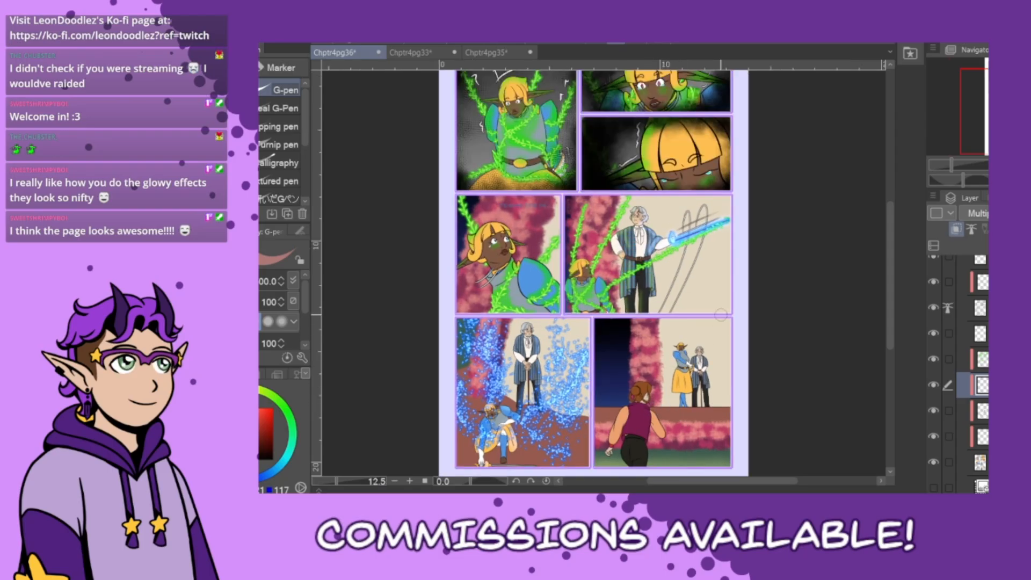
scroll(652, 154, up, 3)
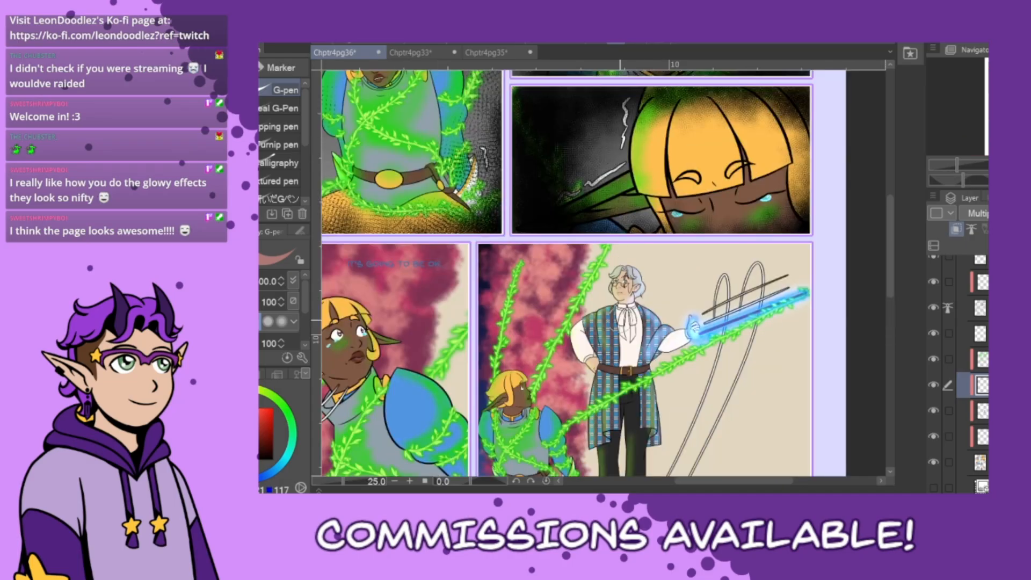
- Set the pen's brush size to 60 and shade beneath the grey-haired man's chin in the full-body panel
scroll(624, 304, up, 5)
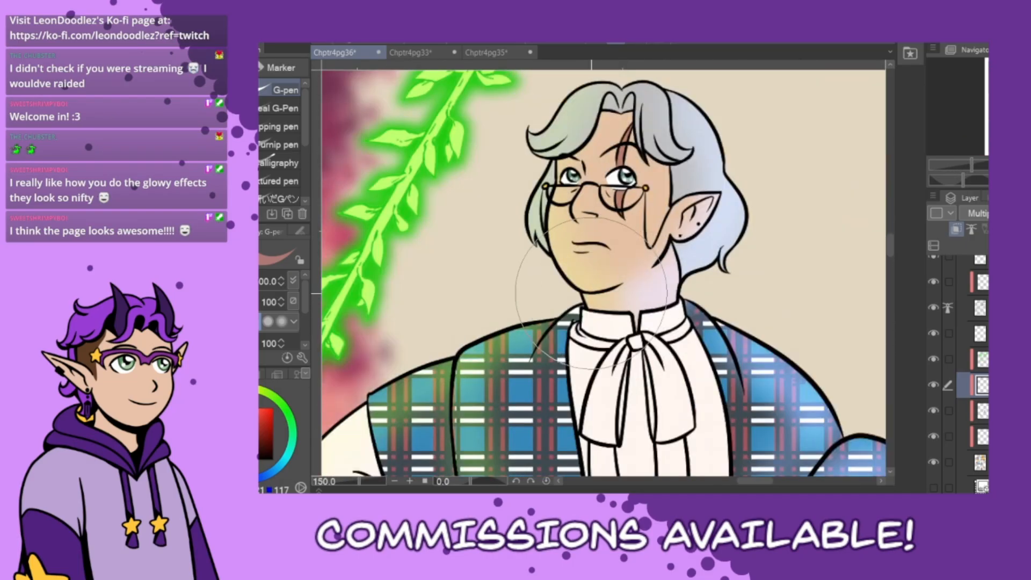
drag(591, 292, 629, 279)
key(ctrl+z)
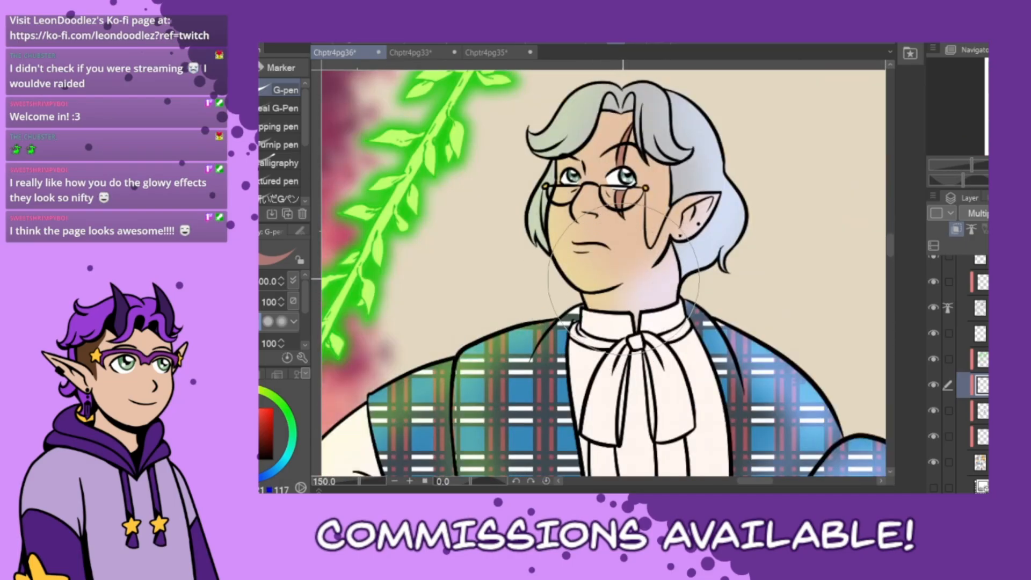
key(bracketleft)
key(bracketleft)
key(bracketleft)
key(bracketleft)
key(bracketleft)
key(bracketleft)
mouse_move(587, 295)
mouse_down()
mouse_move(638, 274)
mouse_move(607, 299)
mouse_move(597, 297)
mouse_move(630, 279)
mouse_move(595, 290)
mouse_up()
key(ctrl+z)
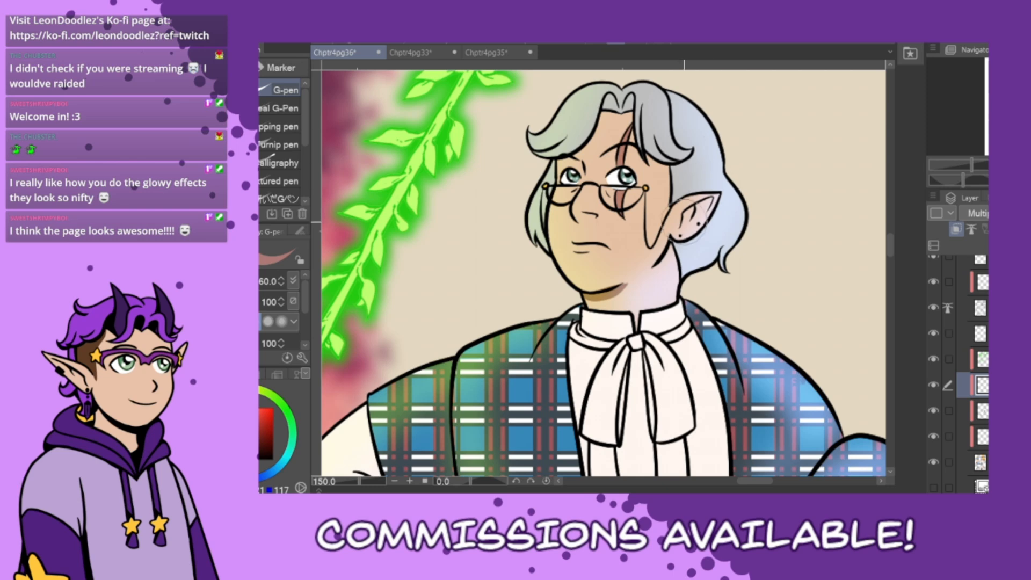
- Shade the inside of the grey-haired man's ear and the hair parting above the forehead
drag(684, 223, 710, 198)
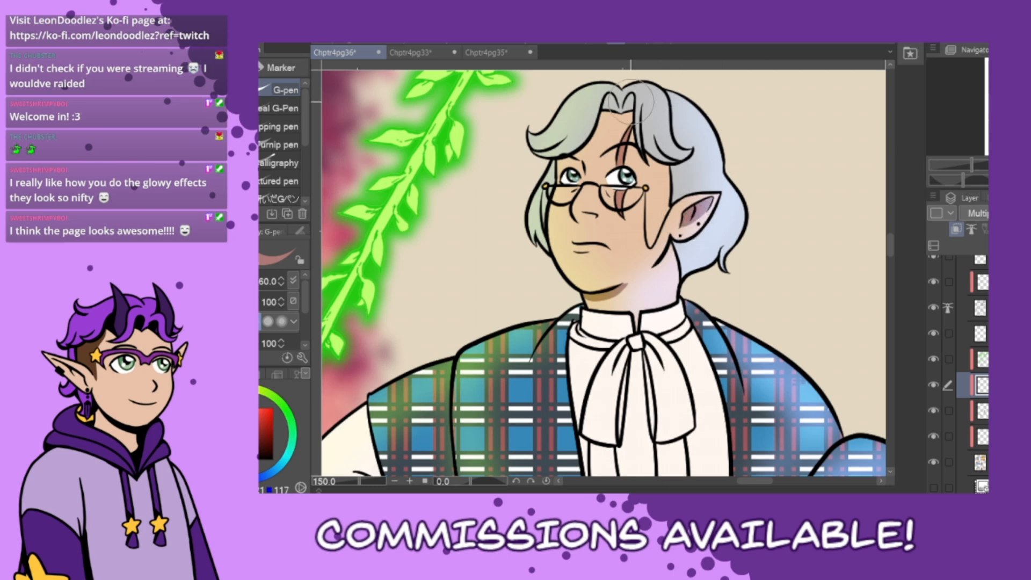
drag(630, 96, 619, 110)
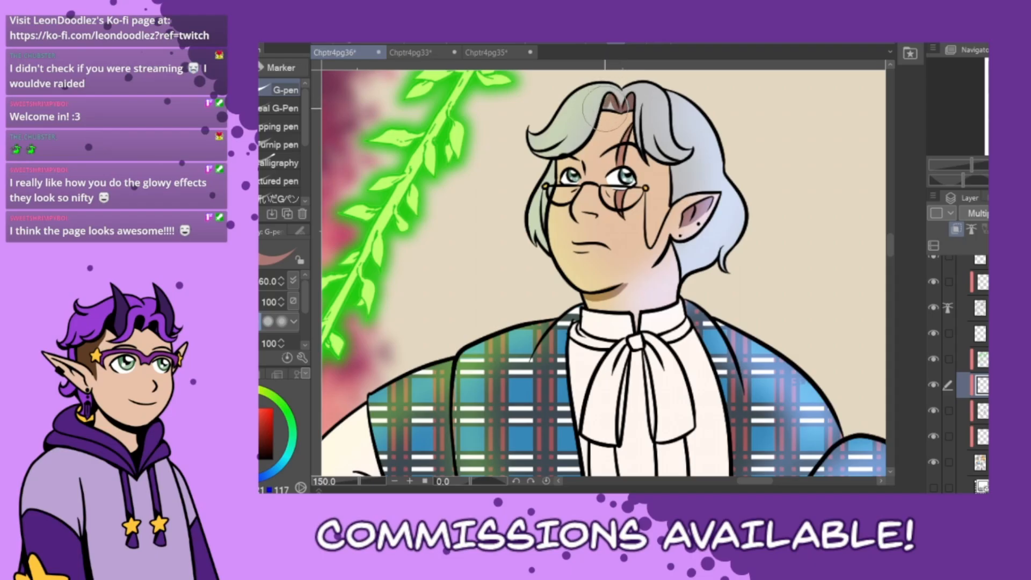
drag(600, 123, 615, 98)
- Set the brush size to 25 and shade the grey-haired man's neck and the inner folds of the cravat
key(bracketleft)
key(bracketleft)
key(bracketleft)
key(bracketleft)
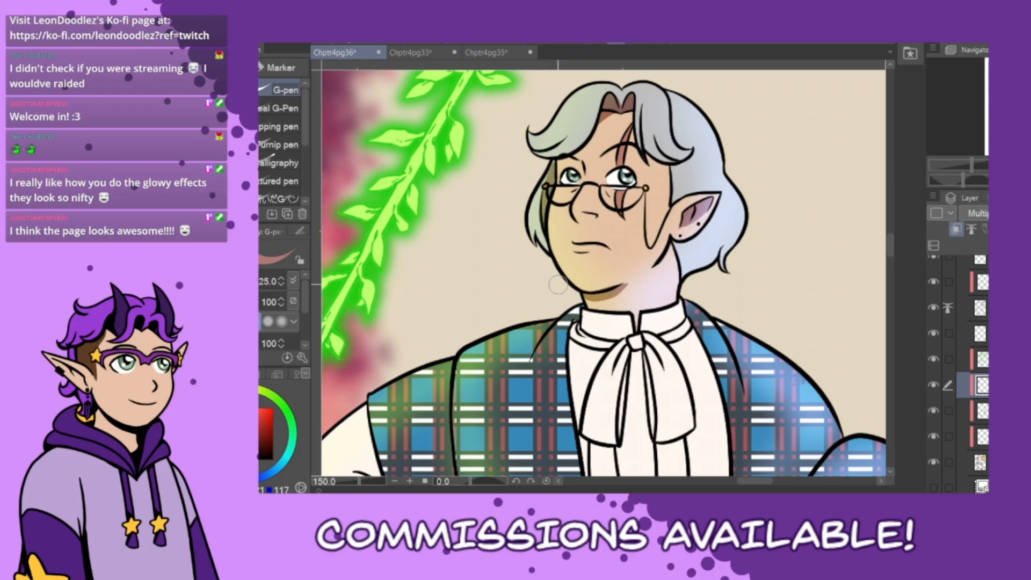
mouse_move(584, 304)
mouse_down()
mouse_move(618, 285)
mouse_move(590, 299)
mouse_up()
mouse_move(644, 365)
mouse_down()
mouse_move(653, 440)
mouse_move(625, 378)
mouse_move(621, 432)
mouse_up()
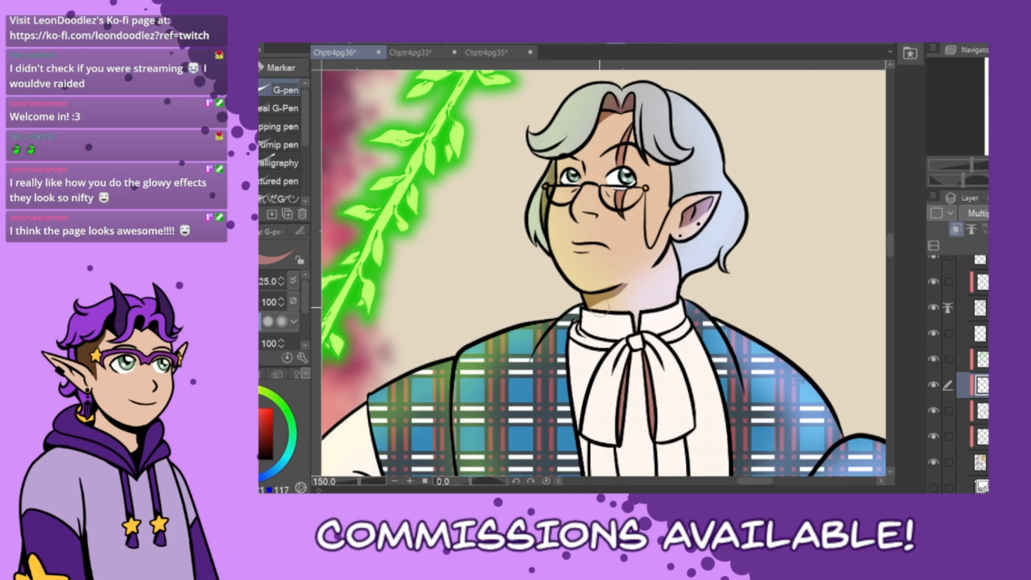
- Shade the coat's inner edge beside the cravat and the underside of the nose
mouse_move(579, 321)
mouse_down()
mouse_move(564, 383)
mouse_move(578, 419)
mouse_move(579, 309)
mouse_move(585, 425)
mouse_move(582, 314)
mouse_move(567, 364)
mouse_move(576, 409)
mouse_move(582, 309)
mouse_move(570, 373)
mouse_move(577, 400)
mouse_up()
key(ctrl+z)
key(ctrl+z)
key(ctrl+z)
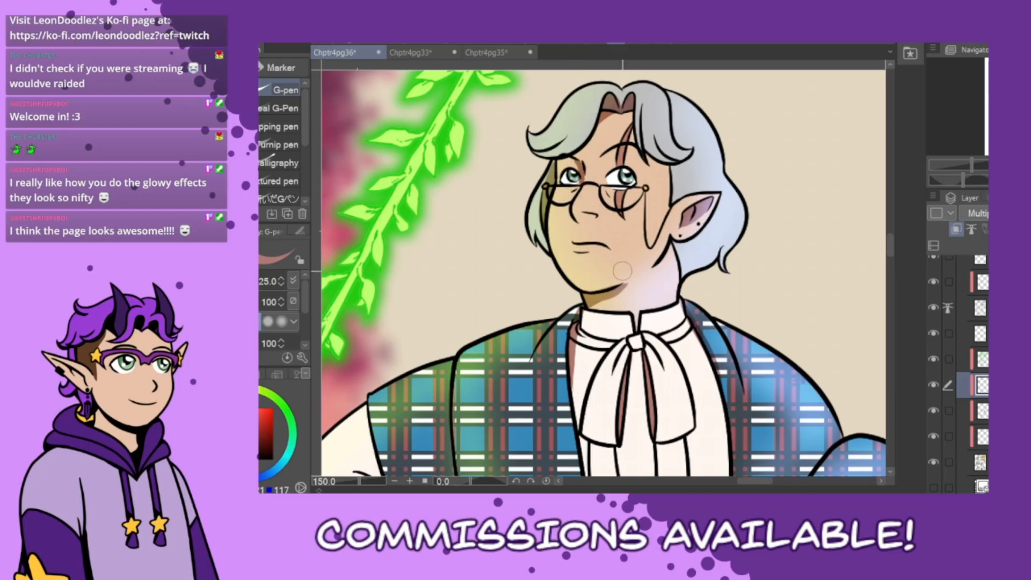
drag(580, 214, 583, 219)
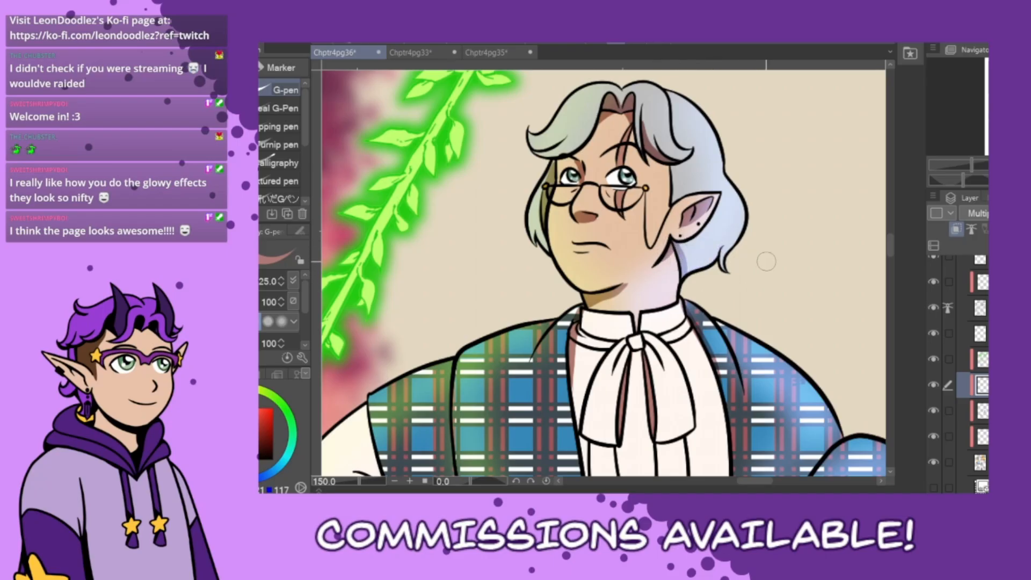
- Outline a shadow along the inner side of the bent arm's white sleeve and across its hand
scroll(763, 277, down, 5)
scroll(763, 278, down, 1)
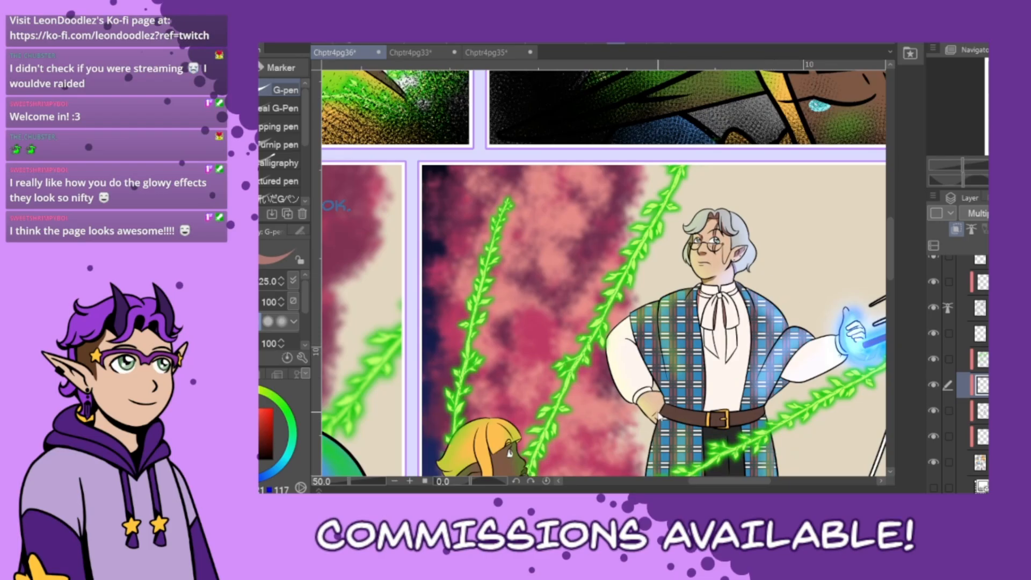
scroll(659, 414, up, 2)
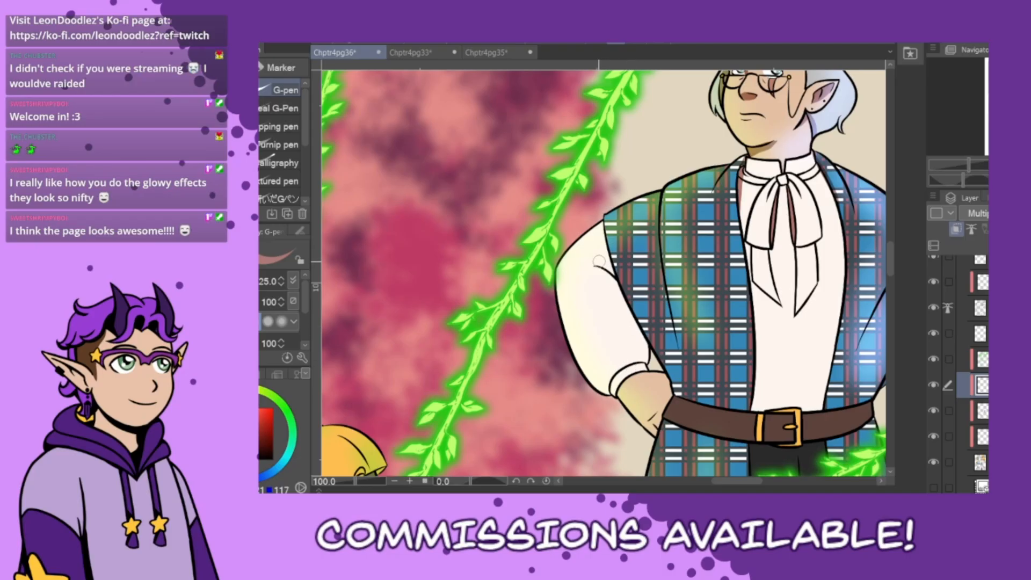
drag(595, 258, 631, 364)
key(ctrl+z)
mouse_move(598, 268)
mouse_down()
mouse_move(628, 364)
mouse_move(666, 408)
mouse_up()
key(ctrl+z)
drag(632, 374, 666, 404)
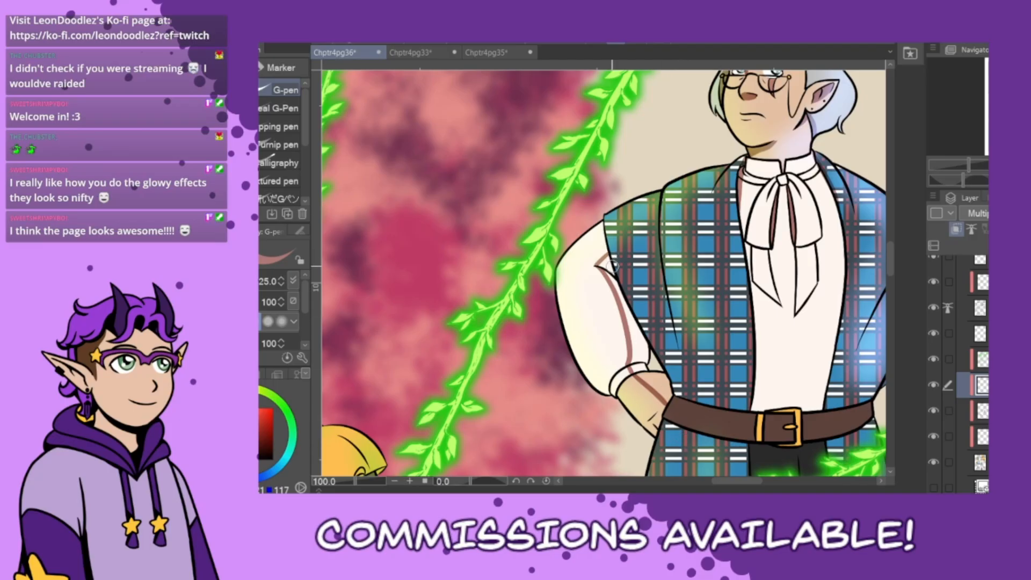
- Fill the outlined shadow areas on the bent arm's sleeve and hand, then return to the pen
key(g)
click(642, 343)
click(657, 378)
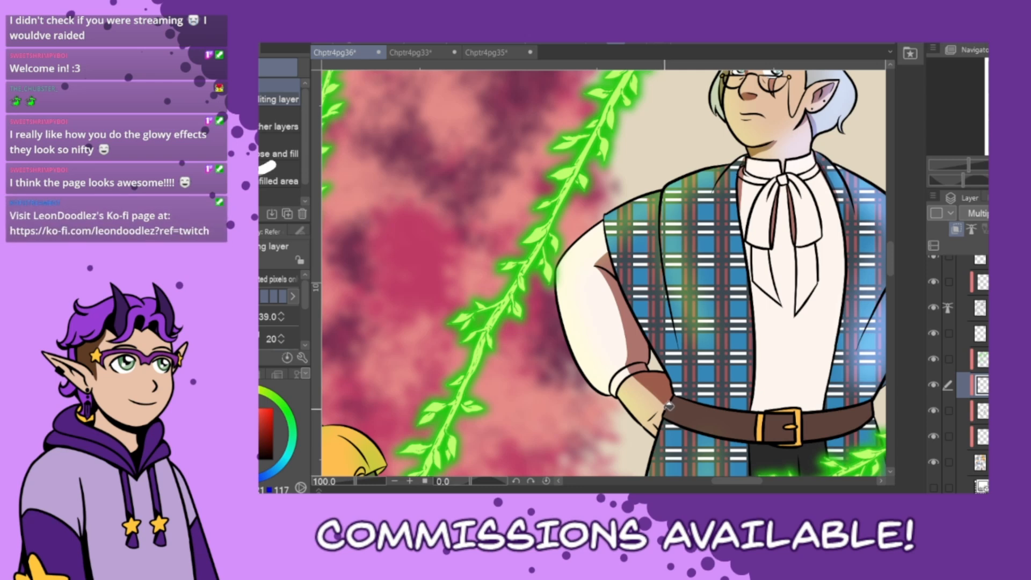
key(p)
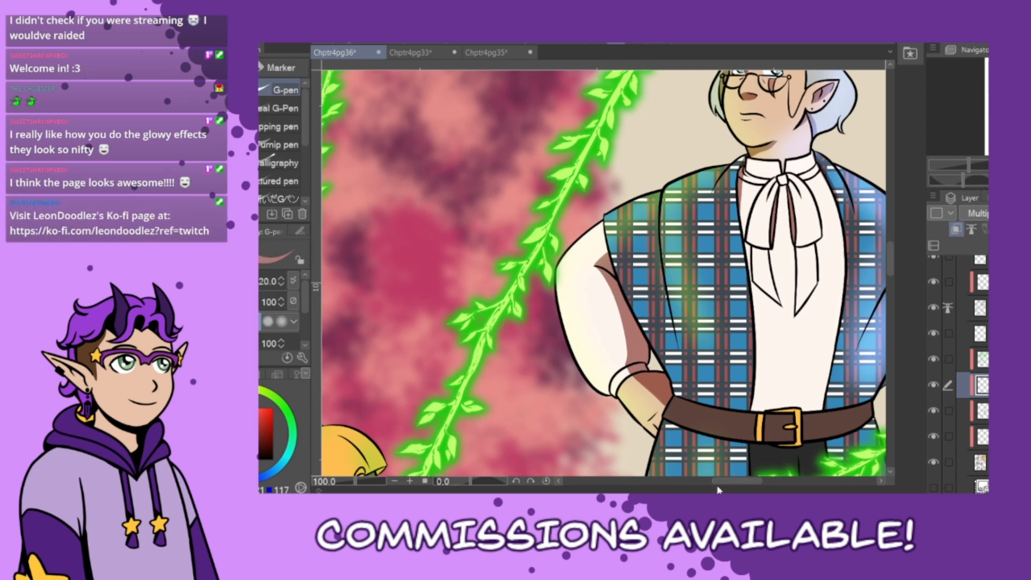
- Shade the underside of the outstretched arm's white sleeve near the elbow
drag(718, 490, 732, 488)
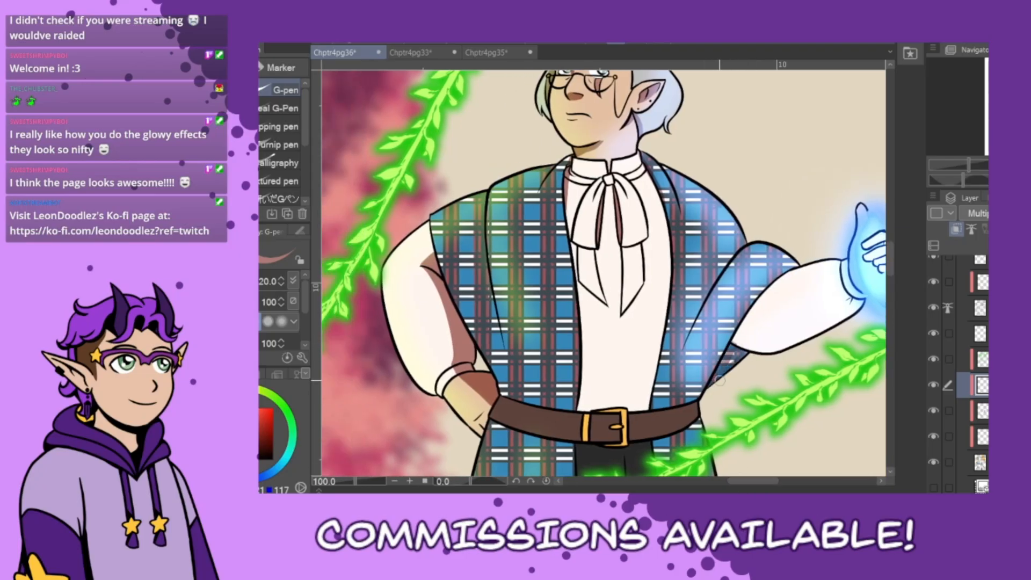
mouse_move(734, 329)
mouse_down()
mouse_move(788, 353)
mouse_move(749, 346)
mouse_move(781, 352)
mouse_up()
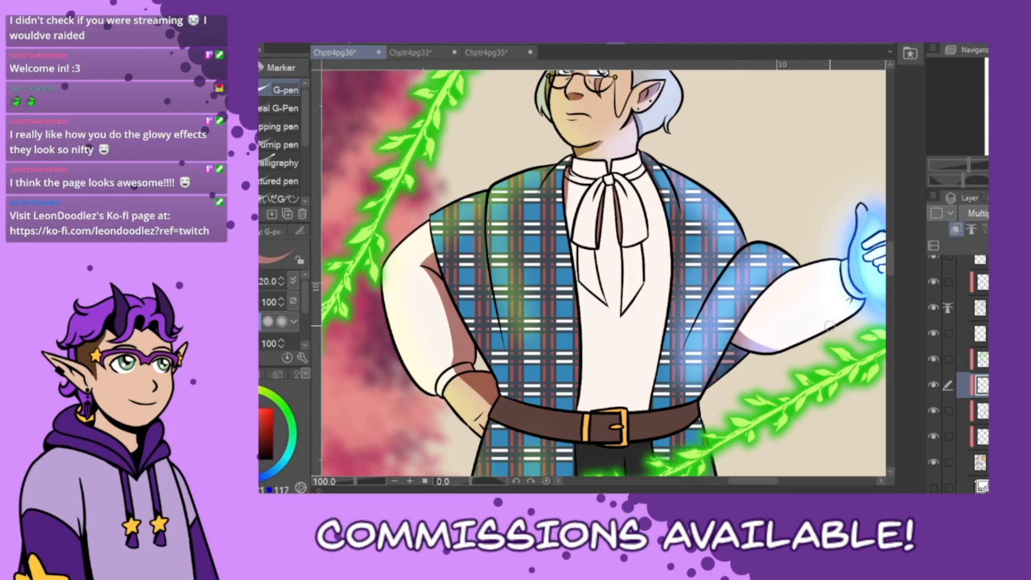
- Set the brush size to 40 and shade the fold lines of the plaid coat above the belt
drag(483, 202, 500, 324)
key(ctrl+z)
key(bracketright)
key(bracketright)
key(bracketright)
drag(486, 203, 495, 321)
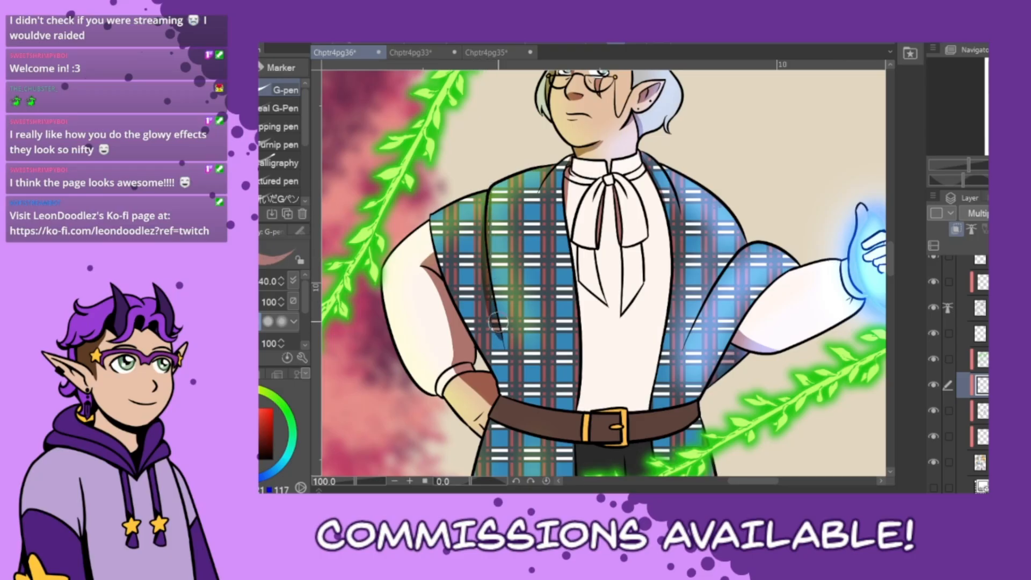
key(ctrl+z)
mouse_move(486, 198)
mouse_down()
mouse_move(499, 346)
mouse_move(485, 276)
mouse_move(503, 344)
mouse_up()
key(ctrl+z)
drag(736, 245, 690, 343)
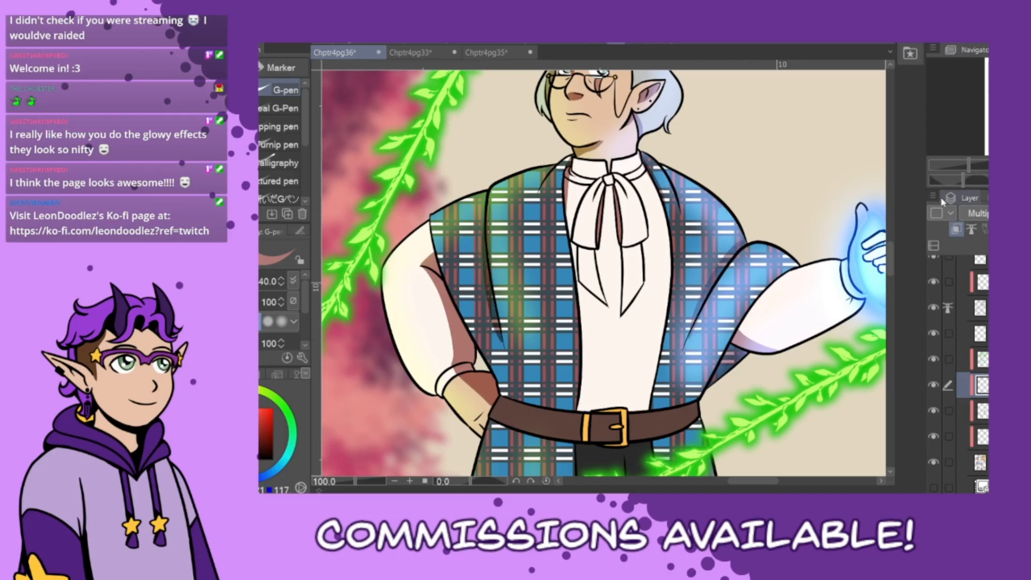
- Shade the inner, turned-up parts of the plaid coat's lower hem on both sides
drag(892, 271, 892, 307)
mouse_move(704, 275)
mouse_down()
mouse_move(699, 308)
mouse_move(716, 289)
mouse_move(708, 281)
mouse_move(704, 300)
mouse_move(721, 281)
mouse_move(693, 286)
mouse_move(693, 266)
mouse_move(690, 363)
mouse_move(700, 272)
mouse_move(696, 343)
mouse_move(702, 322)
mouse_up()
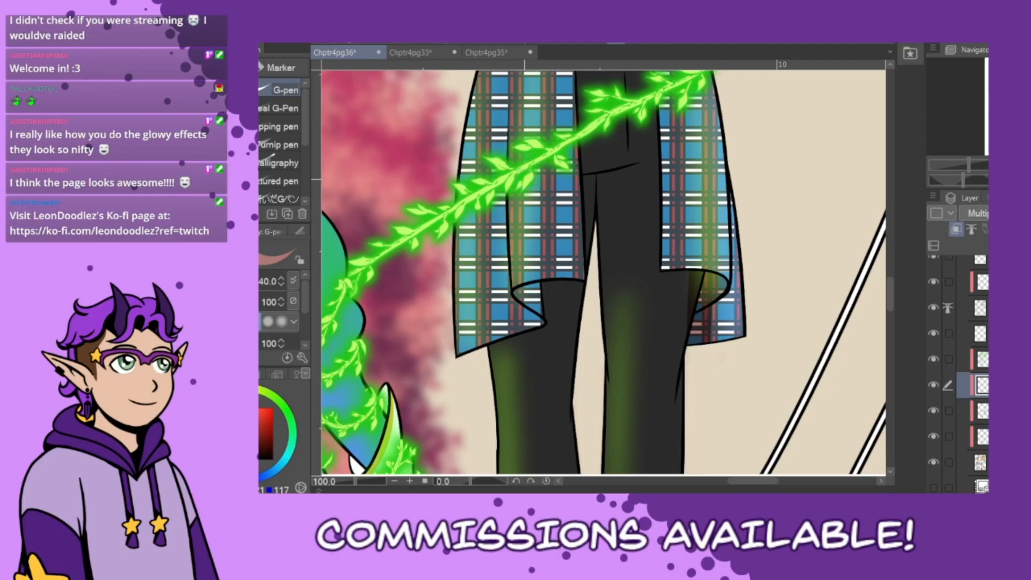
mouse_move(530, 285)
mouse_down()
mouse_move(519, 316)
mouse_move(518, 268)
mouse_move(539, 352)
mouse_move(534, 284)
mouse_move(523, 381)
mouse_up()
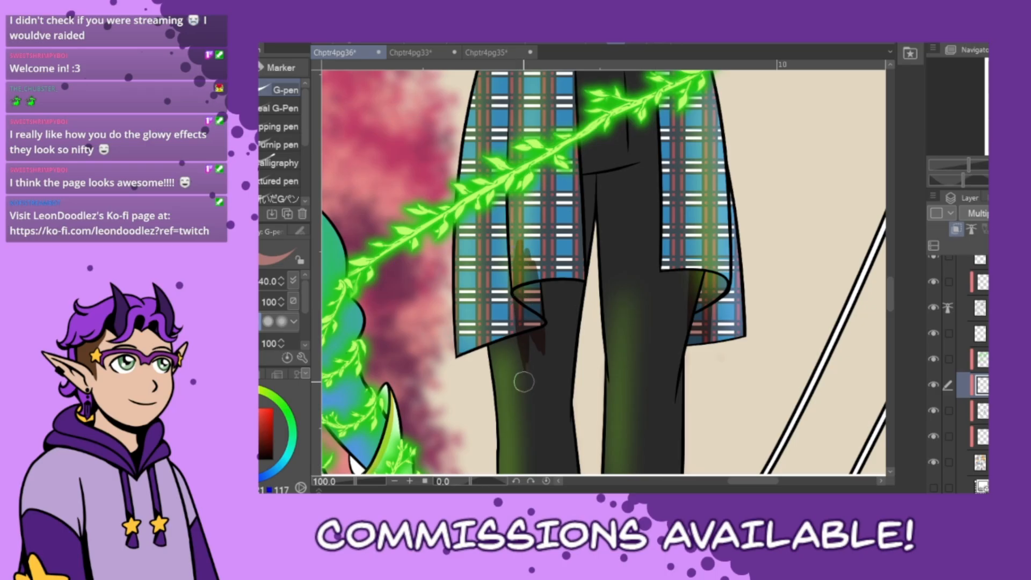
mouse_move(520, 265)
mouse_down()
mouse_move(559, 272)
mouse_move(509, 283)
mouse_move(522, 248)
mouse_up()
mouse_move(527, 346)
mouse_down()
mouse_move(545, 330)
mouse_move(515, 342)
mouse_move(532, 359)
mouse_up()
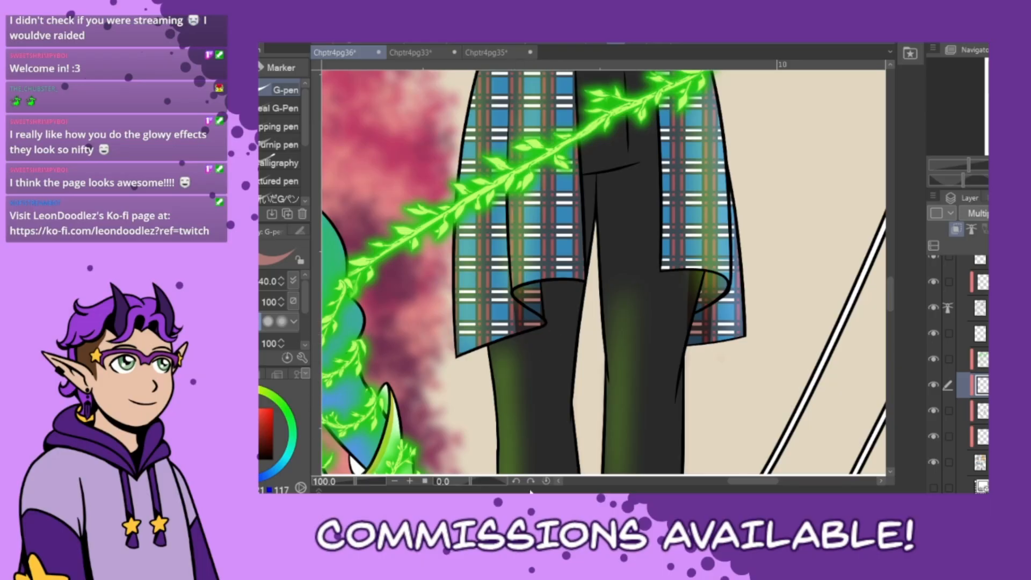
- Try to add vertical fold shadows on the lower part of the plaid coat and undo them
drag(498, 276, 492, 423)
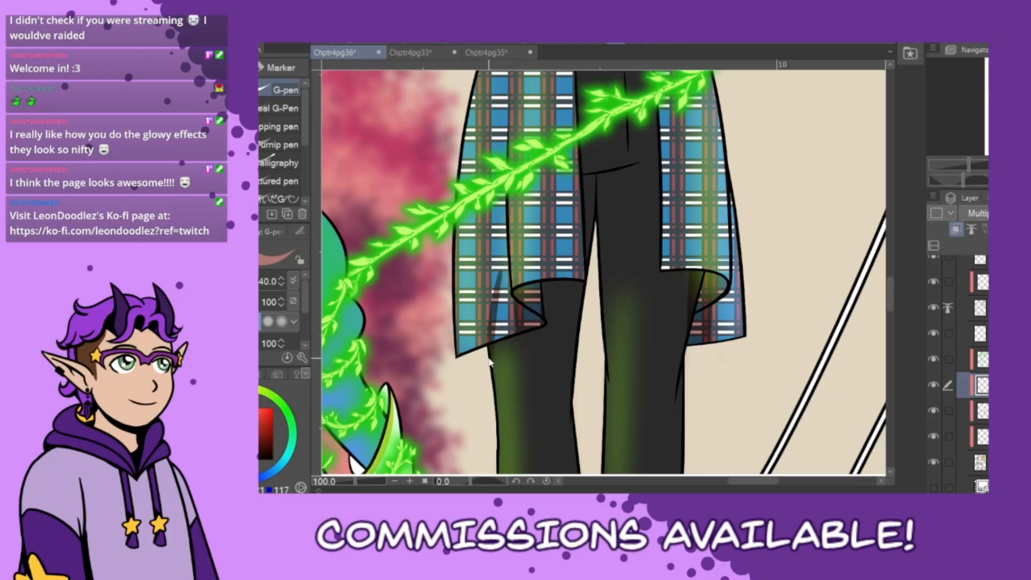
key(ctrl+z)
drag(496, 277, 496, 438)
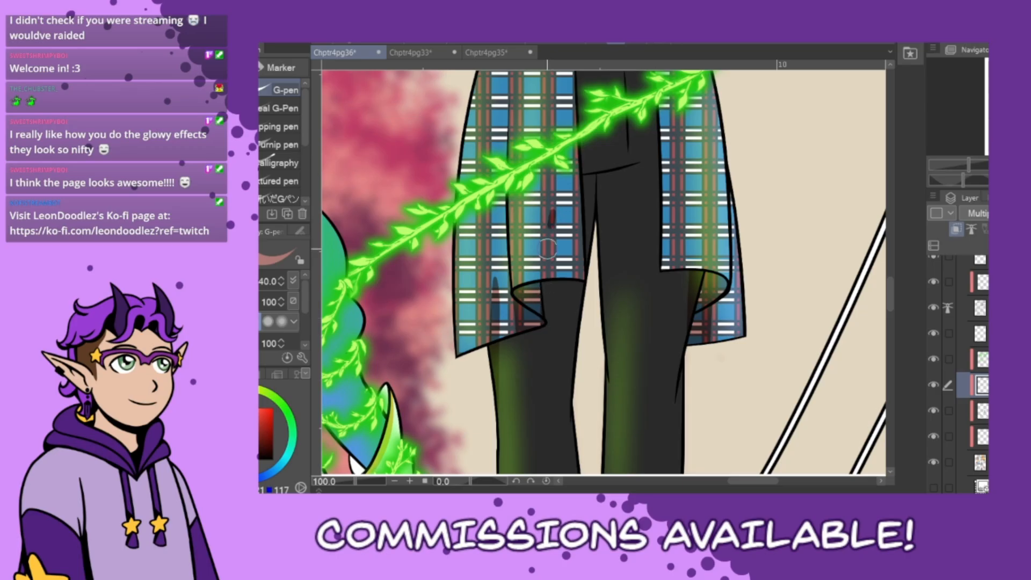
drag(552, 213, 544, 319)
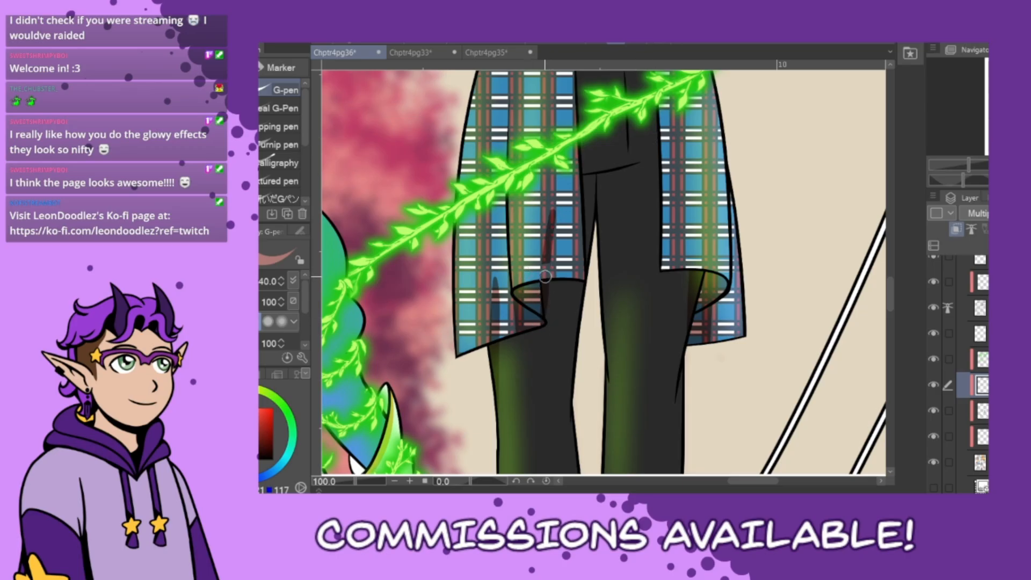
key(ctrl+z)
key(ctrl+z)
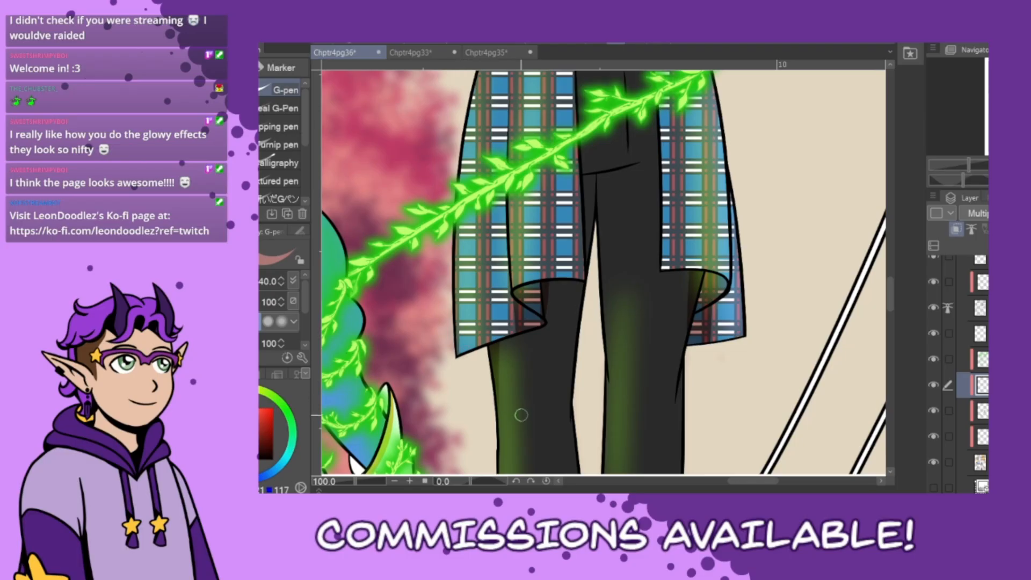
- Shade the trouser leg beneath the curled front edge of the plaid coat
scroll(521, 419, down, 1)
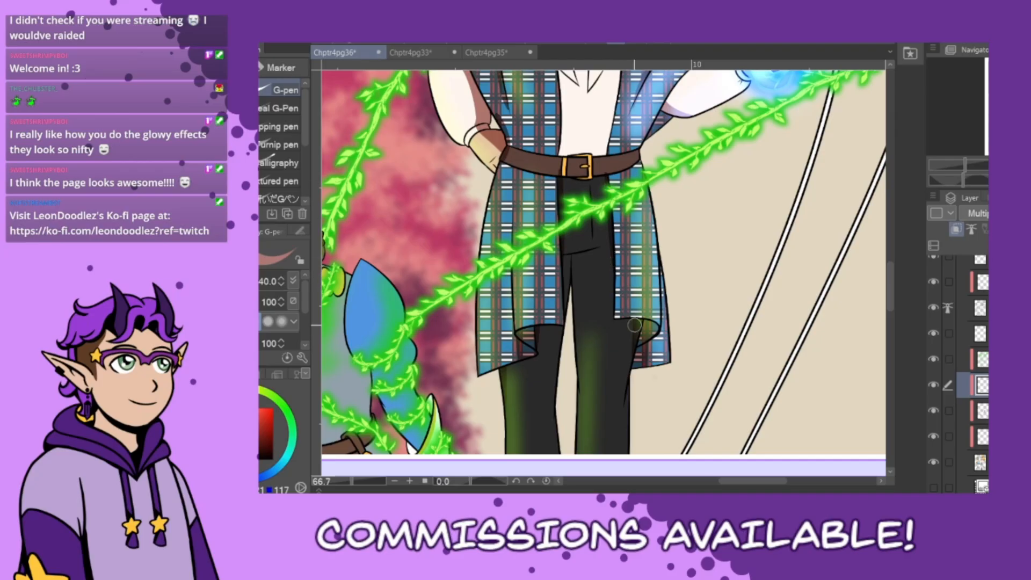
drag(624, 318, 634, 349)
- Shade the small armoured elf's neck, collar and inner ear in the last panel
drag(737, 484, 699, 487)
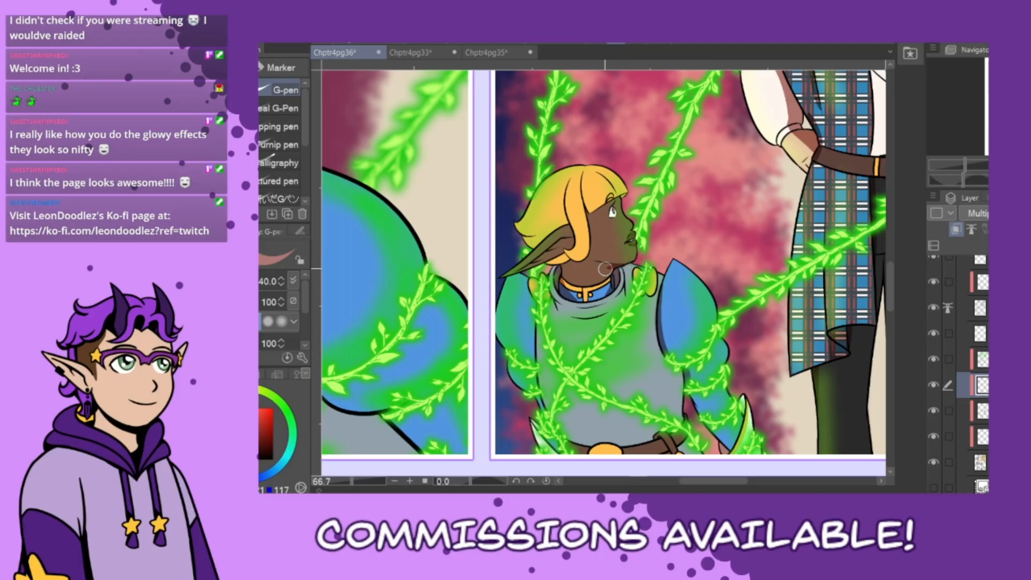
mouse_move(611, 283)
mouse_down()
mouse_move(572, 296)
mouse_move(616, 280)
mouse_move(561, 288)
mouse_move(615, 273)
mouse_move(616, 282)
mouse_move(563, 280)
mouse_move(614, 274)
mouse_move(592, 296)
mouse_up()
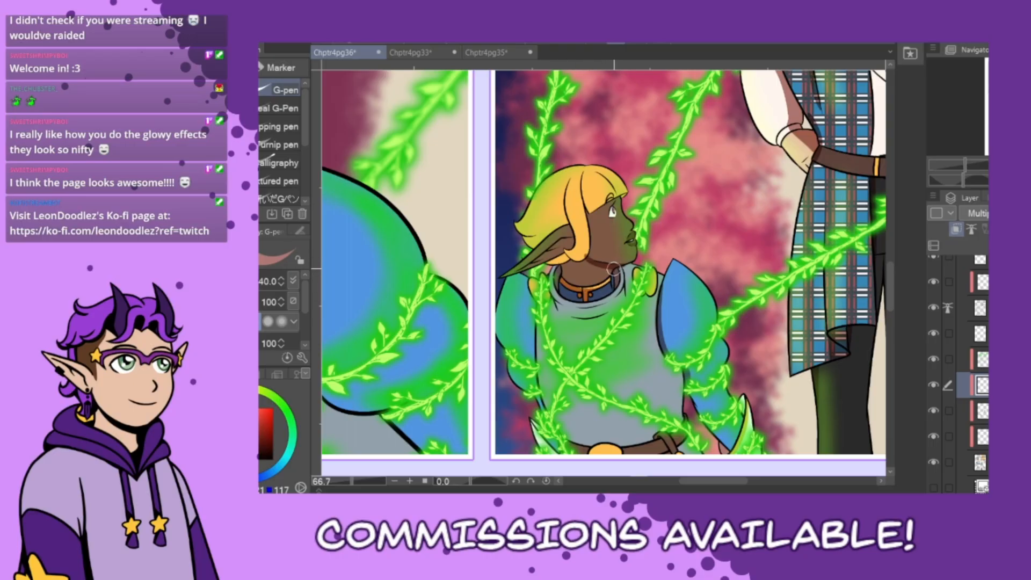
mouse_move(599, 261)
mouse_down()
mouse_move(560, 247)
mouse_move(572, 238)
mouse_move(527, 264)
mouse_move(568, 241)
mouse_up()
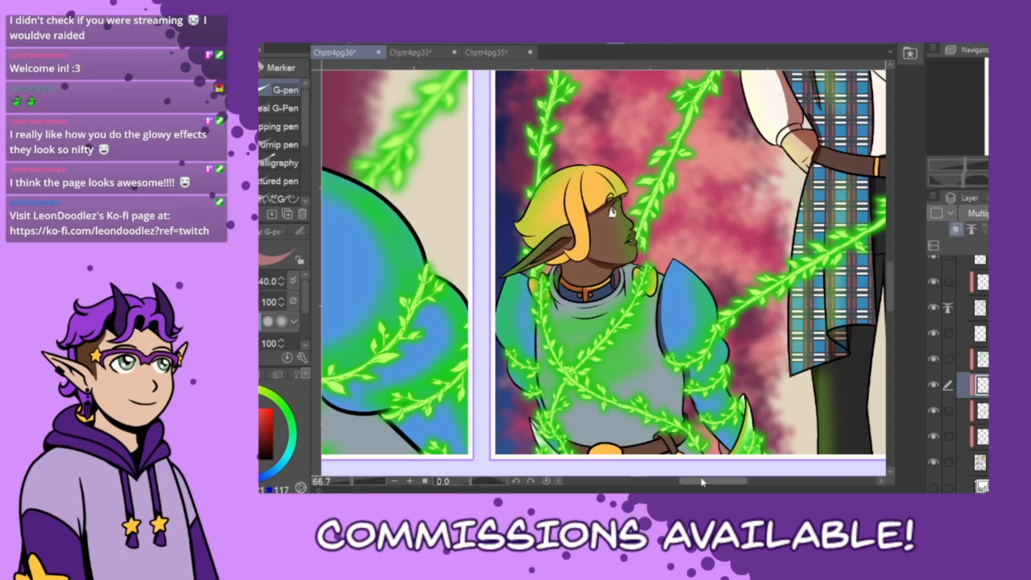
- Shade the grey tunic beneath the armoured elf's blue shoulder and arm in the neighbouring close-up panel
drag(719, 487, 712, 487)
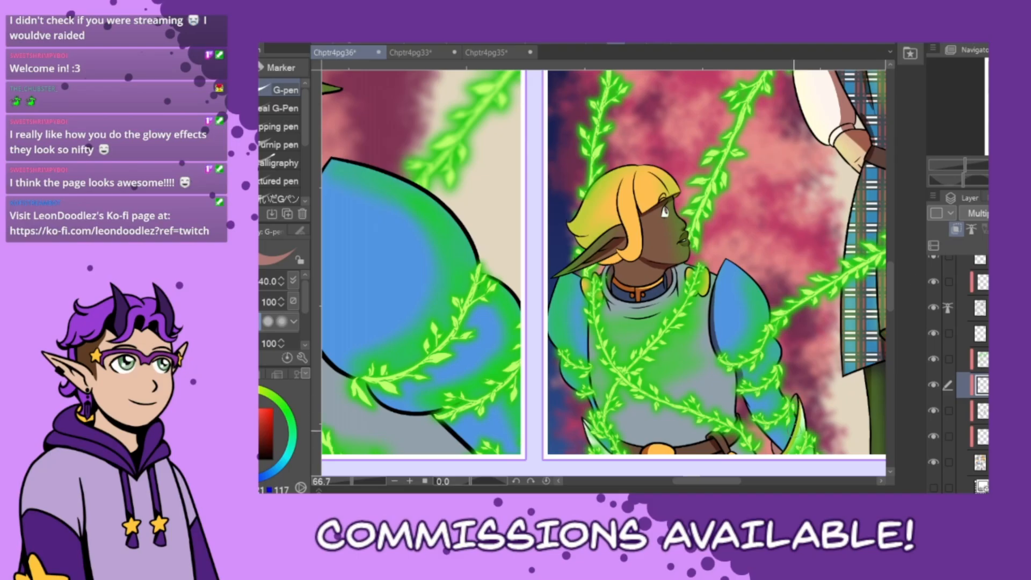
mouse_move(708, 482)
mouse_down()
mouse_move(671, 483)
mouse_move(679, 483)
mouse_up()
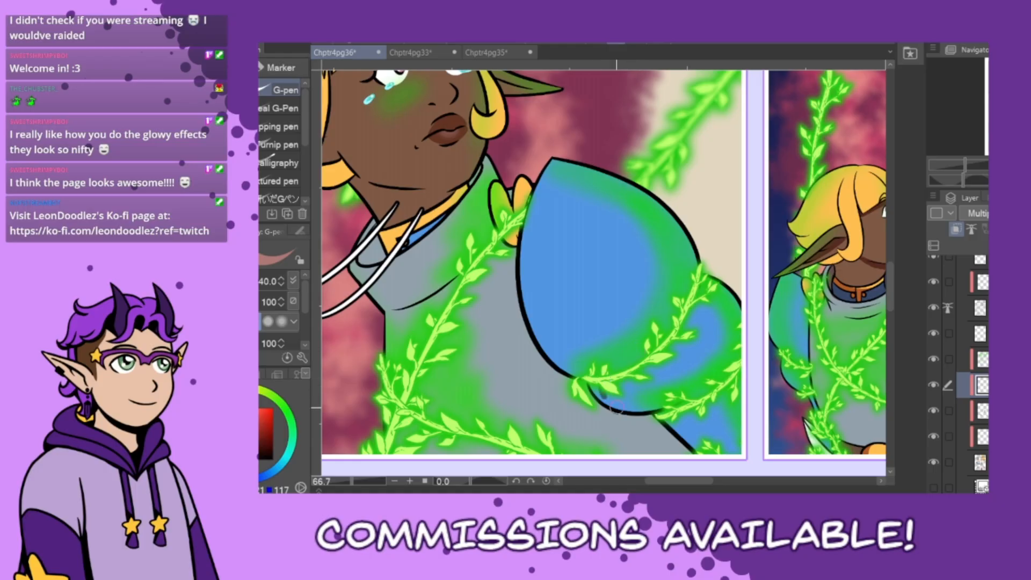
mouse_move(604, 399)
mouse_down()
mouse_move(646, 412)
mouse_move(614, 414)
mouse_up()
key(ctrl+z)
drag(665, 418, 702, 455)
key(ctrl+z)
drag(672, 421, 704, 457)
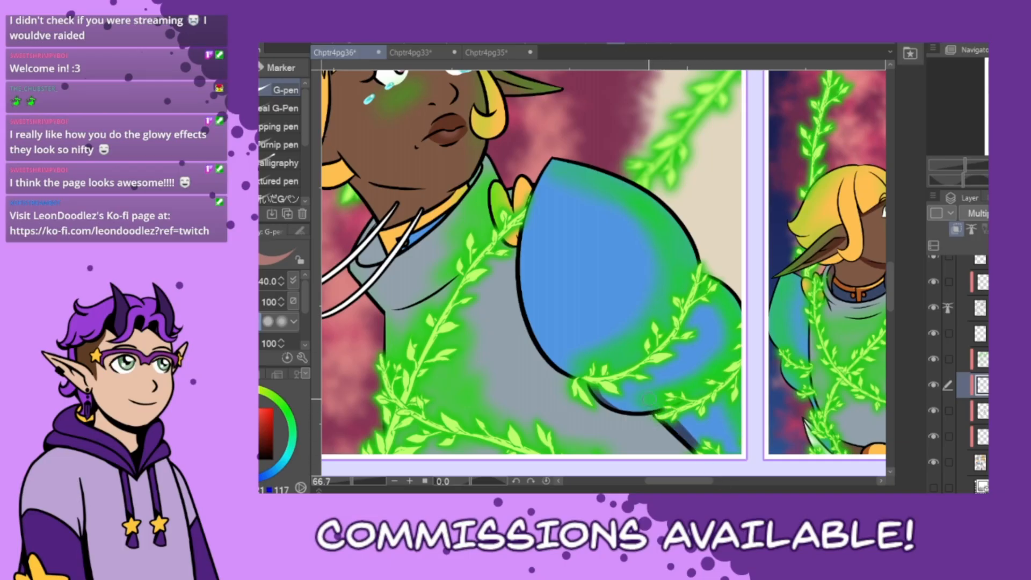
drag(622, 410, 688, 455)
key(ctrl+z)
drag(629, 413, 686, 456)
mouse_move(640, 417)
mouse_down()
mouse_move(704, 470)
mouse_move(638, 412)
mouse_move(659, 436)
mouse_up()
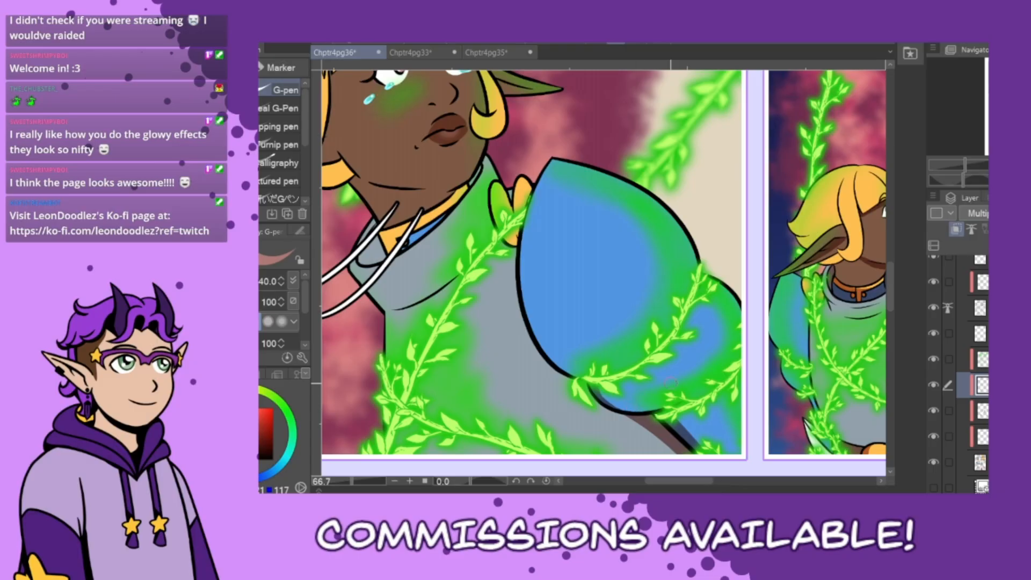
- Shade the armoured elf's far hair curl, the inside of her collar and the neck beneath her jaw in the close-up panel
drag(692, 490, 663, 489)
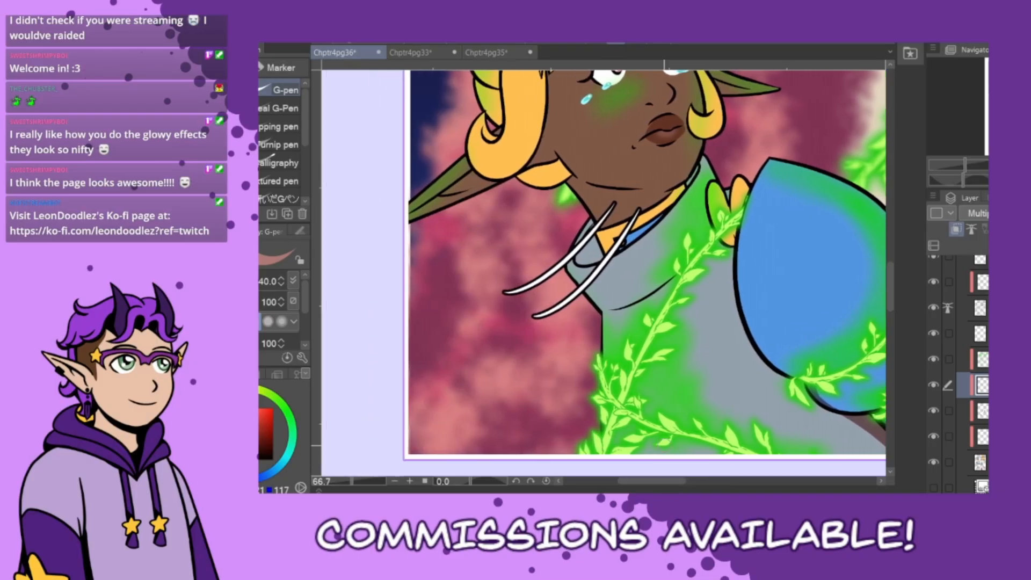
scroll(895, 269, up, 3)
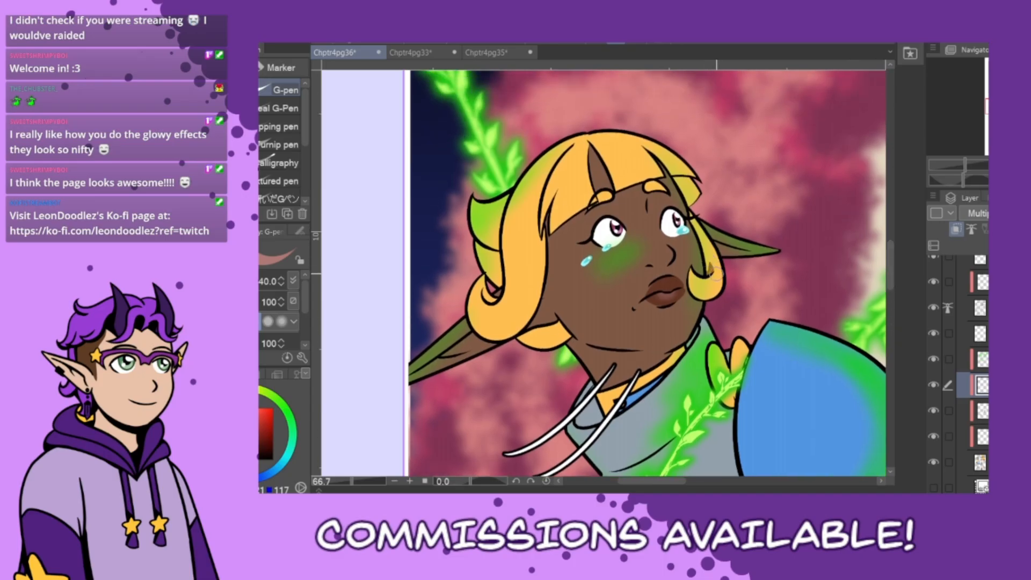
drag(716, 274, 710, 253)
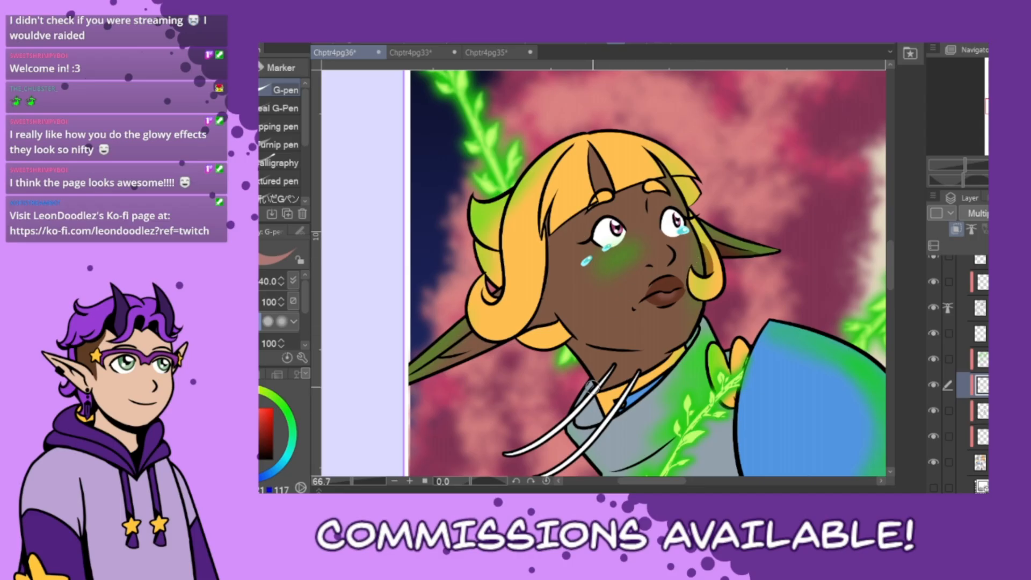
drag(580, 422, 587, 412)
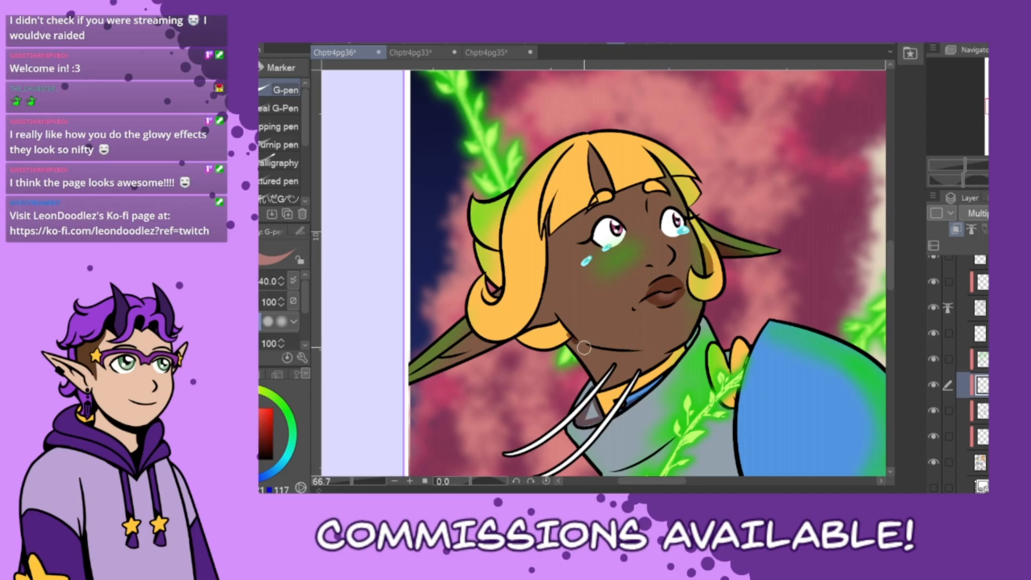
mouse_move(570, 337)
mouse_down()
mouse_move(635, 358)
mouse_move(679, 348)
mouse_up()
mouse_move(609, 349)
mouse_down()
mouse_move(681, 345)
mouse_move(696, 328)
mouse_move(673, 361)
mouse_move(603, 417)
mouse_up()
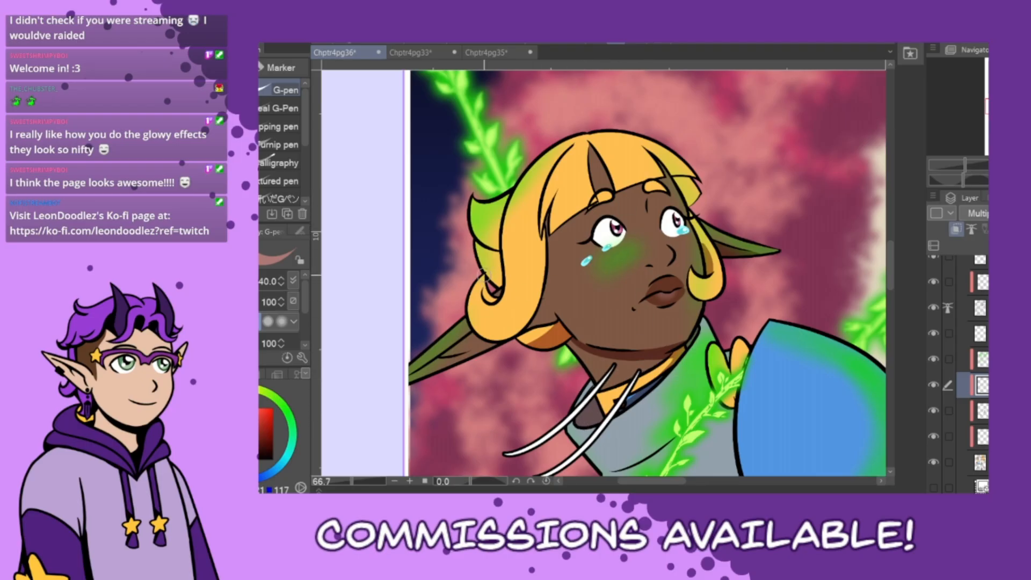
- Shade the inside of the elf's near hair curl and the lower inner fold of her near ear
drag(484, 275, 496, 294)
key(ctrl+z)
drag(408, 380, 487, 340)
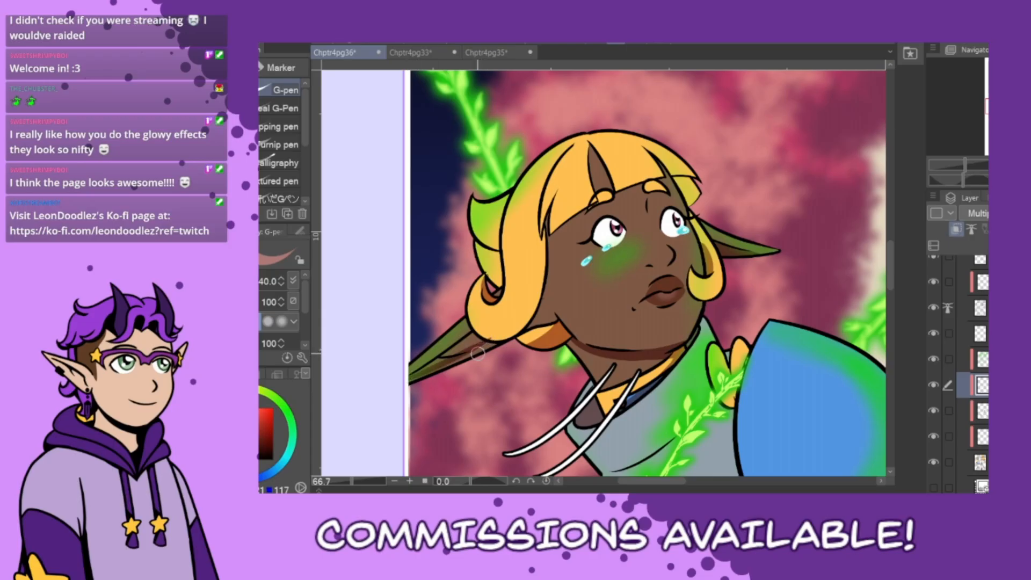
key(ctrl+z)
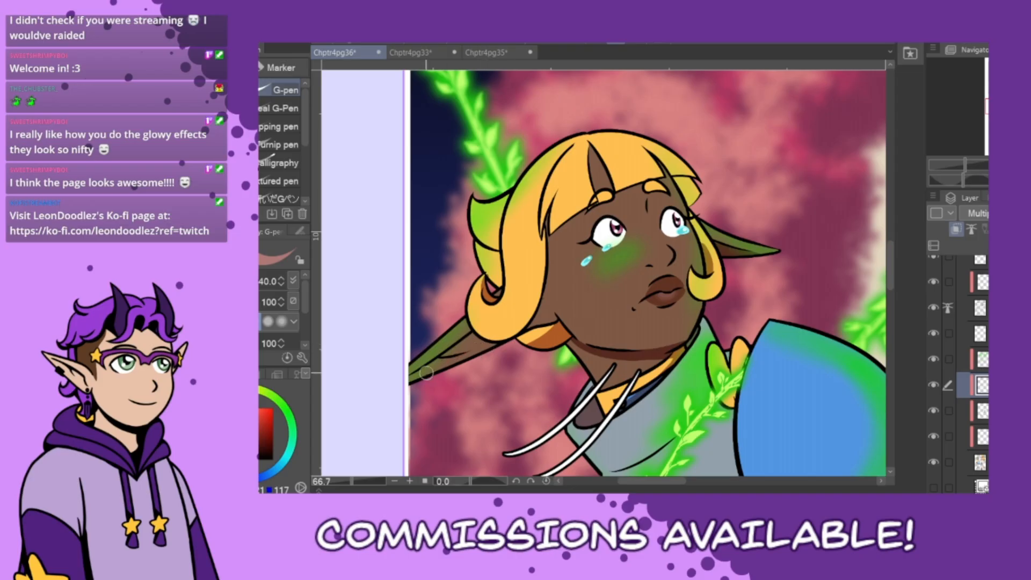
drag(410, 378, 479, 338)
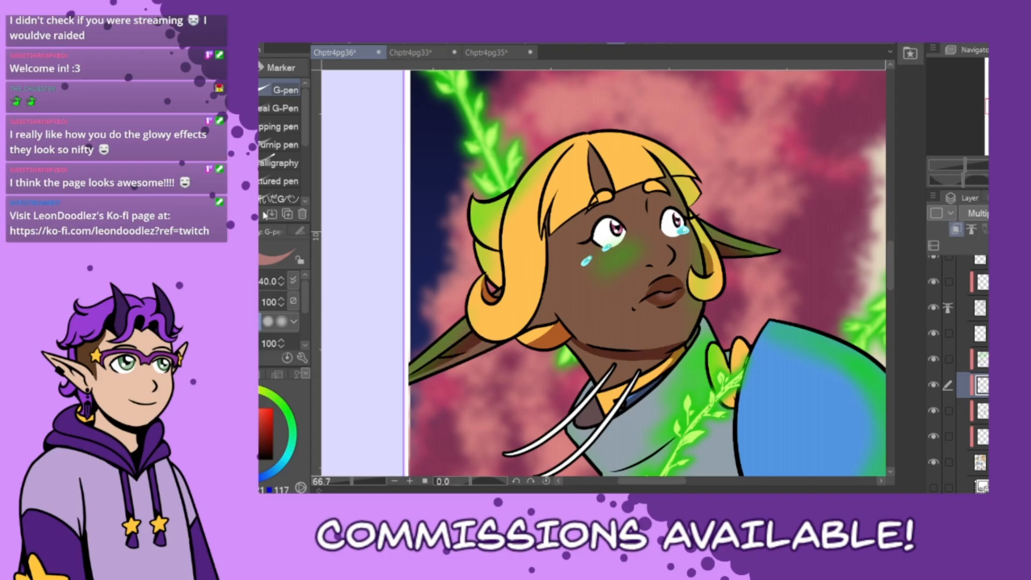
- On the close-up panel's night-sky layer, select the whole panel area and apply the Night sky gradient from top to bottom
key(ctrl+minus)
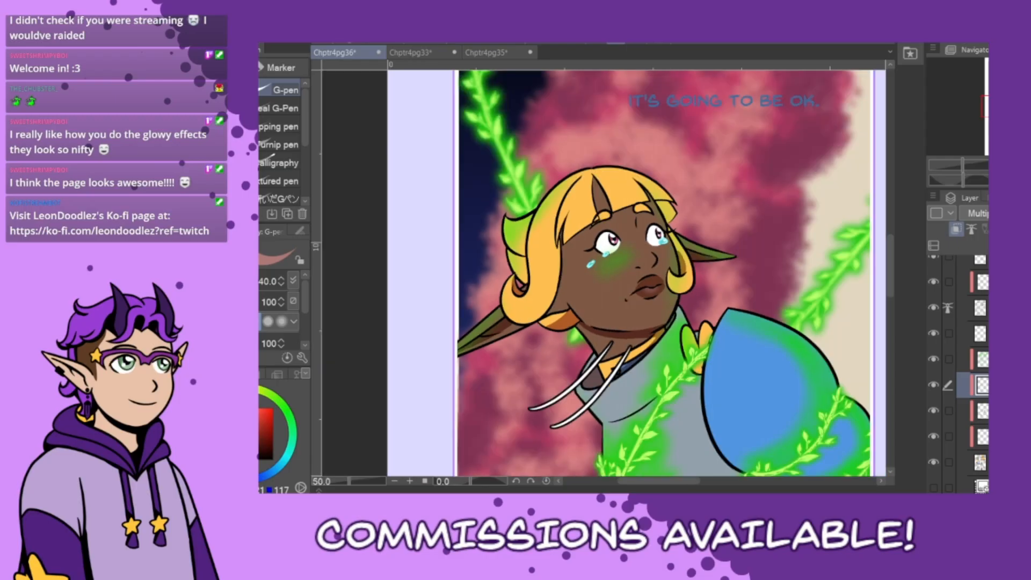
key(ctrl+minus)
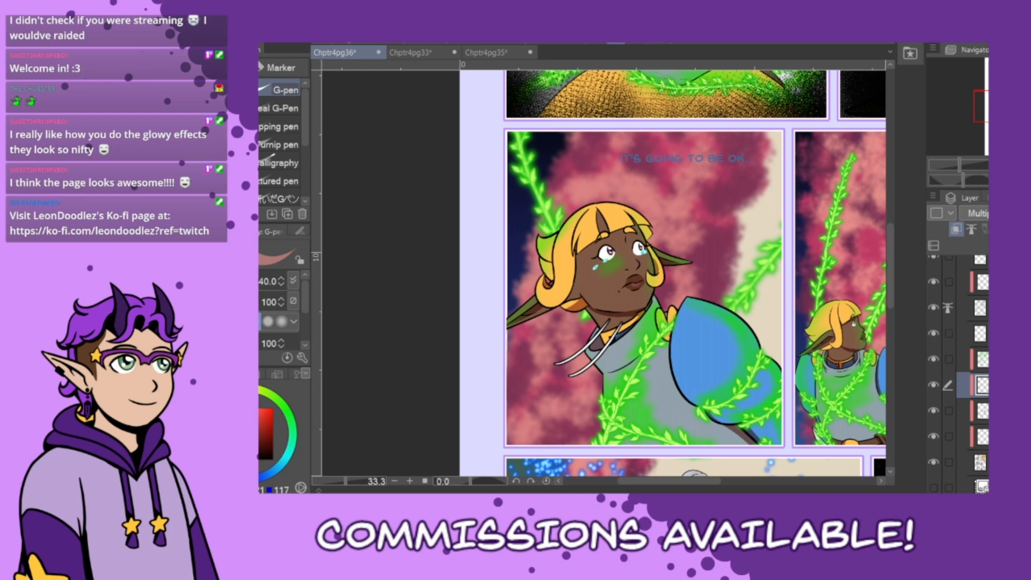
key(o)
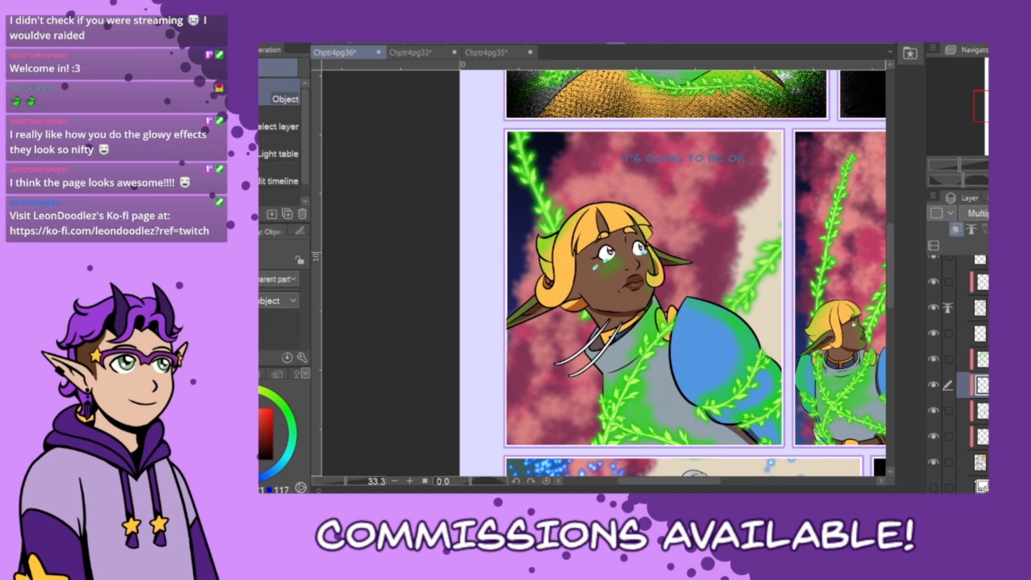
click(516, 202)
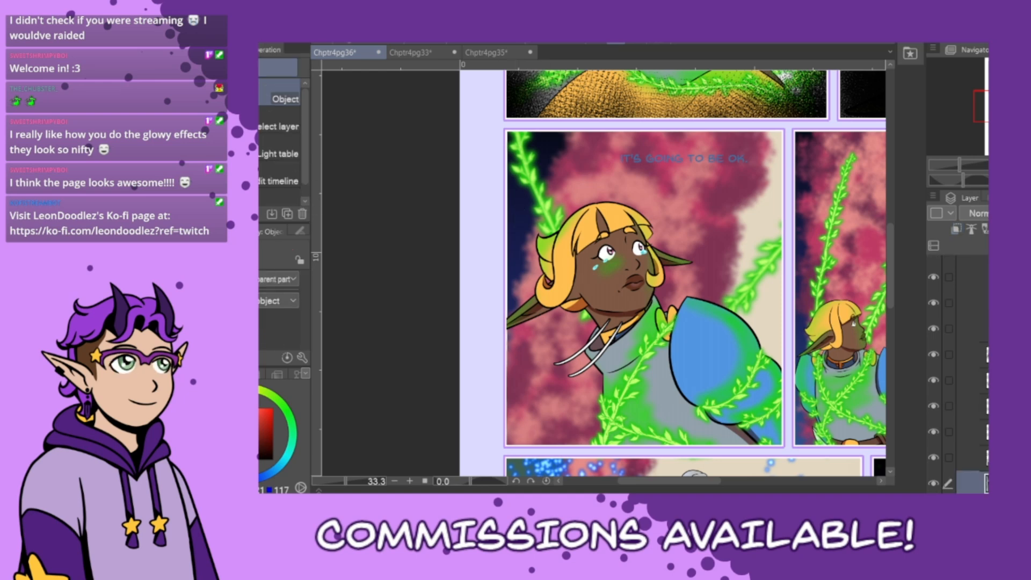
key(m)
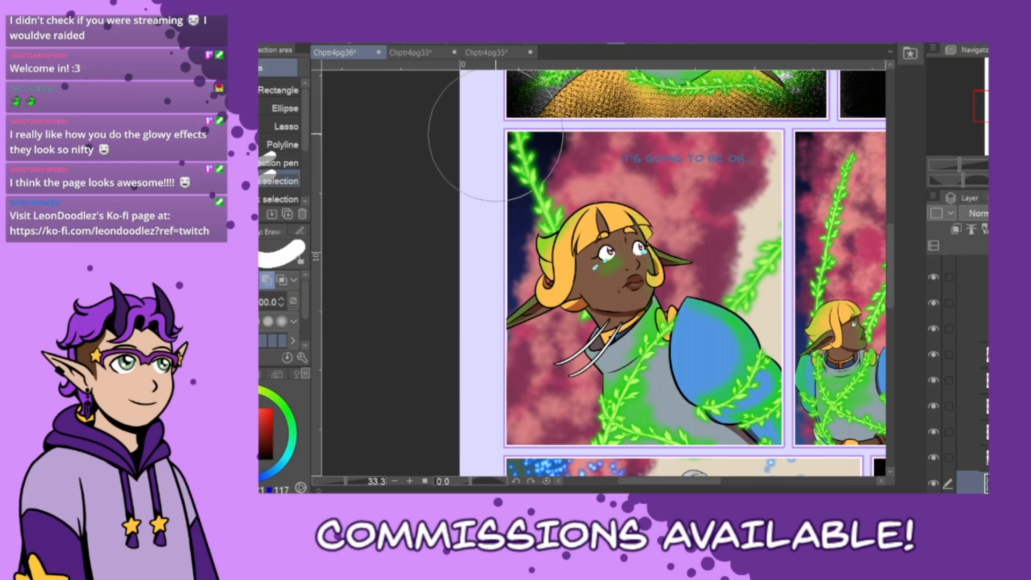
drag(495, 126, 786, 450)
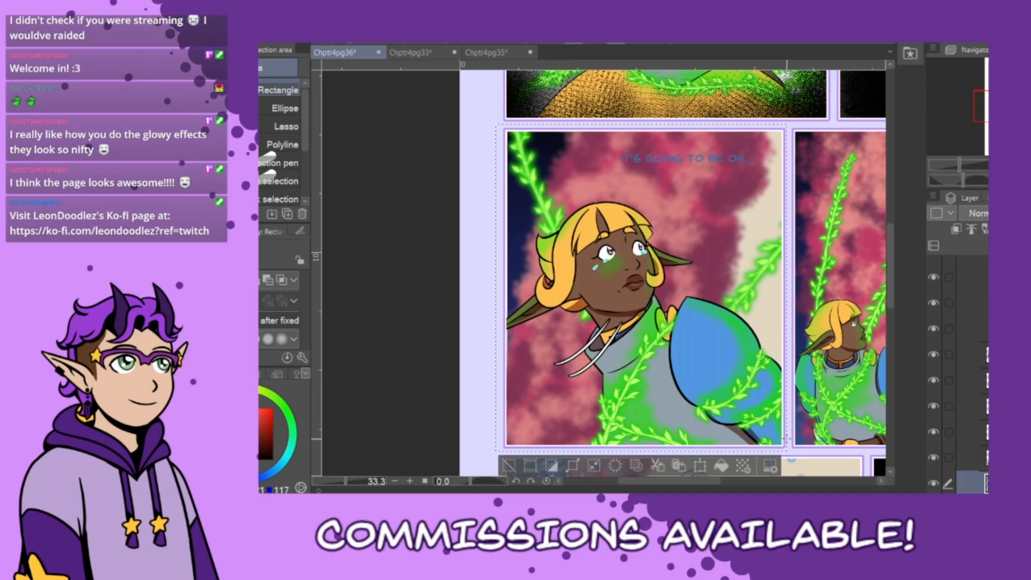
key(g)
drag(308, 94, 306, 100)
click(292, 105)
scroll(292, 107, down, 1)
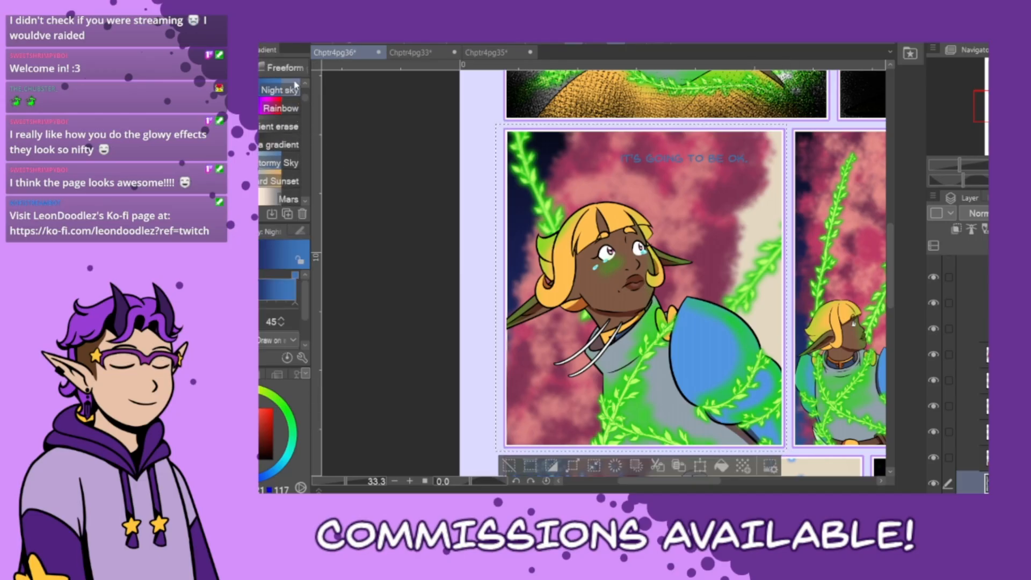
drag(624, 112, 634, 406)
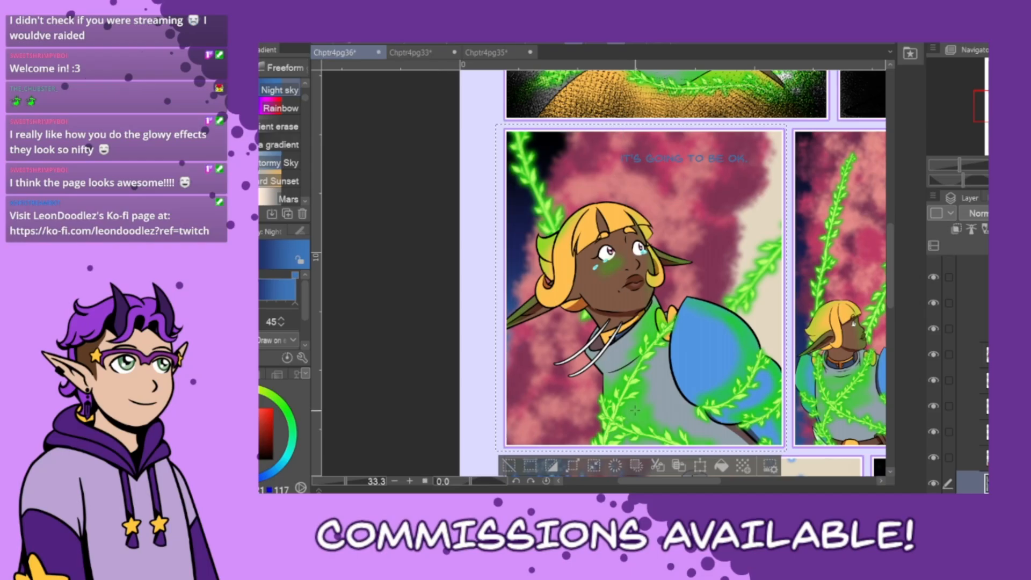
drag(611, 201, 622, 449)
key(ctrl+z)
drag(595, 217, 592, 476)
click(508, 465)
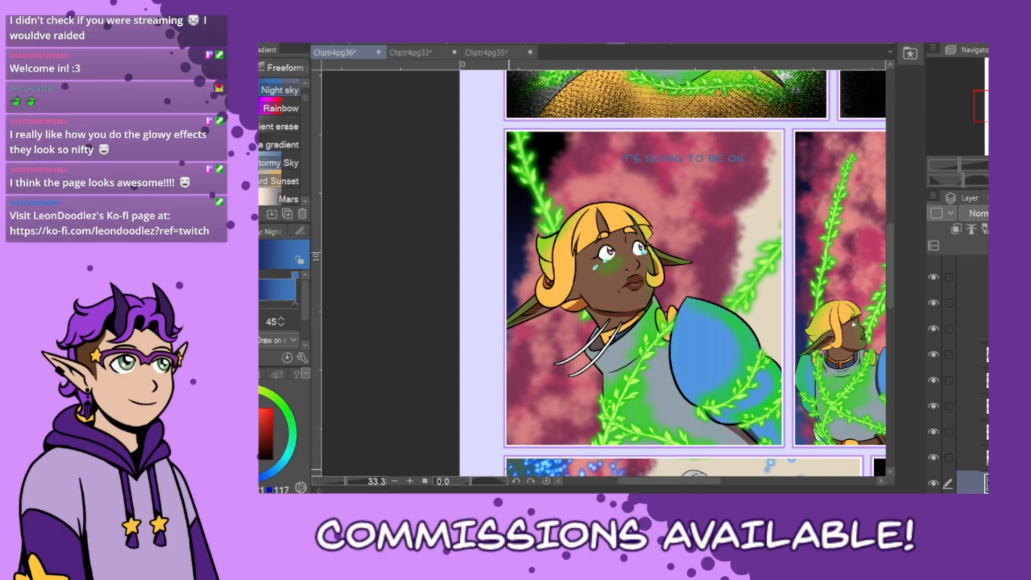
- Back on the clipped Multiply shadow layer, shade the elf's cheek and jaw beside the near hair lock with the G-pen
mouse_move(723, 491)
mouse_down()
mouse_move(748, 493)
mouse_move(717, 492)
mouse_up()
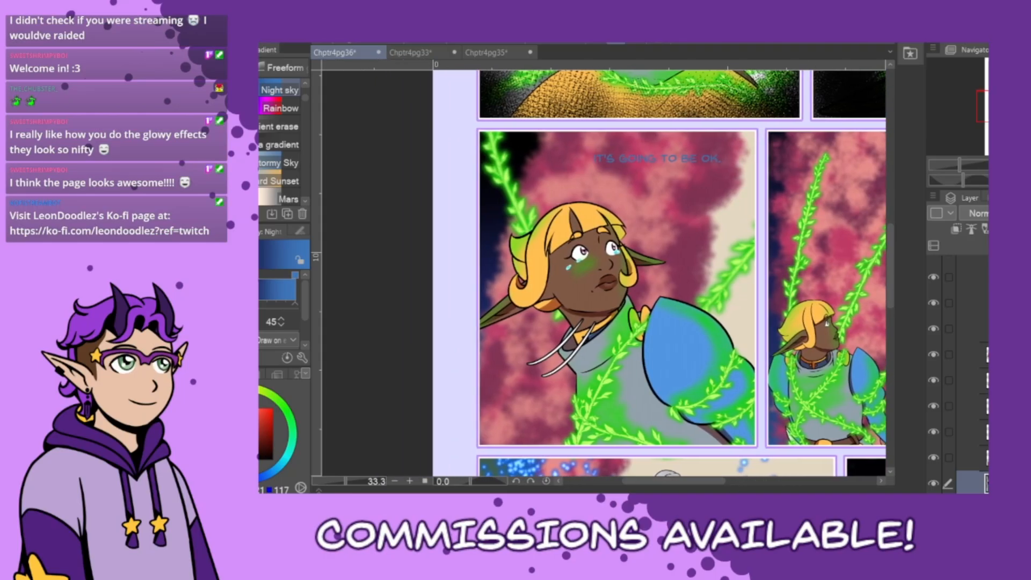
scroll(958, 376, up, 1)
scroll(958, 376, up, 6)
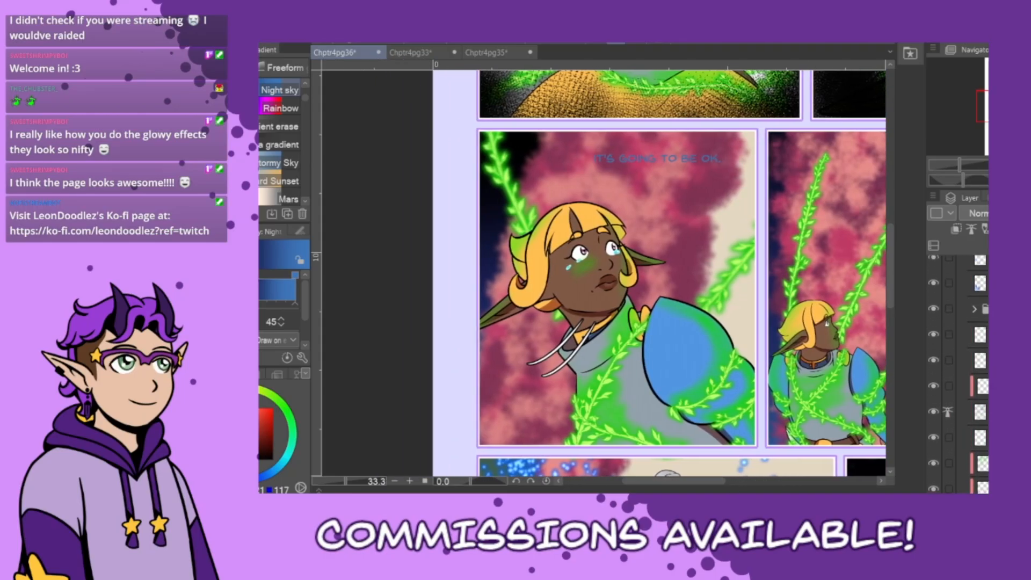
scroll(958, 376, down, 2)
scroll(959, 376, down, 1)
click(981, 325)
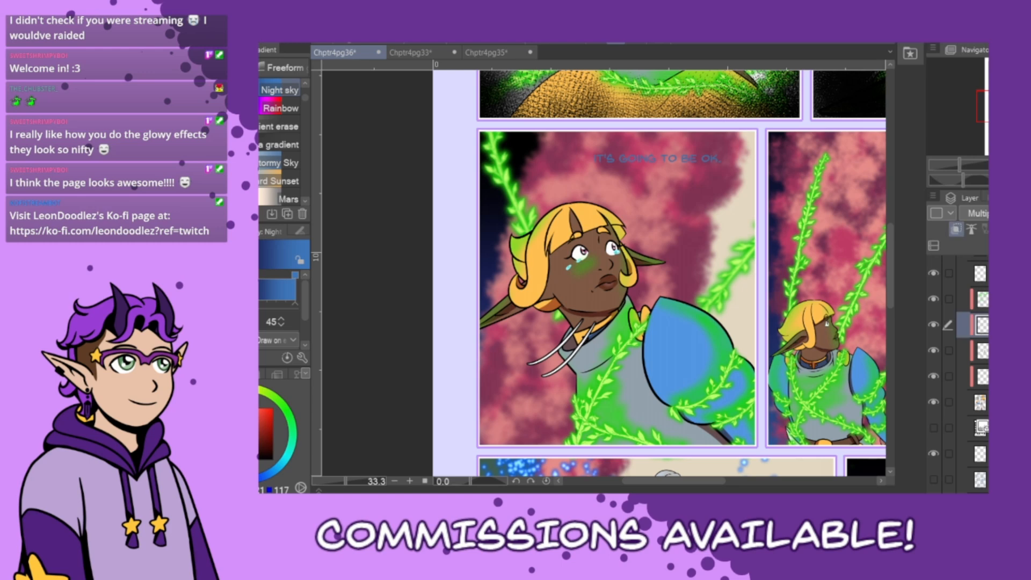
key(p)
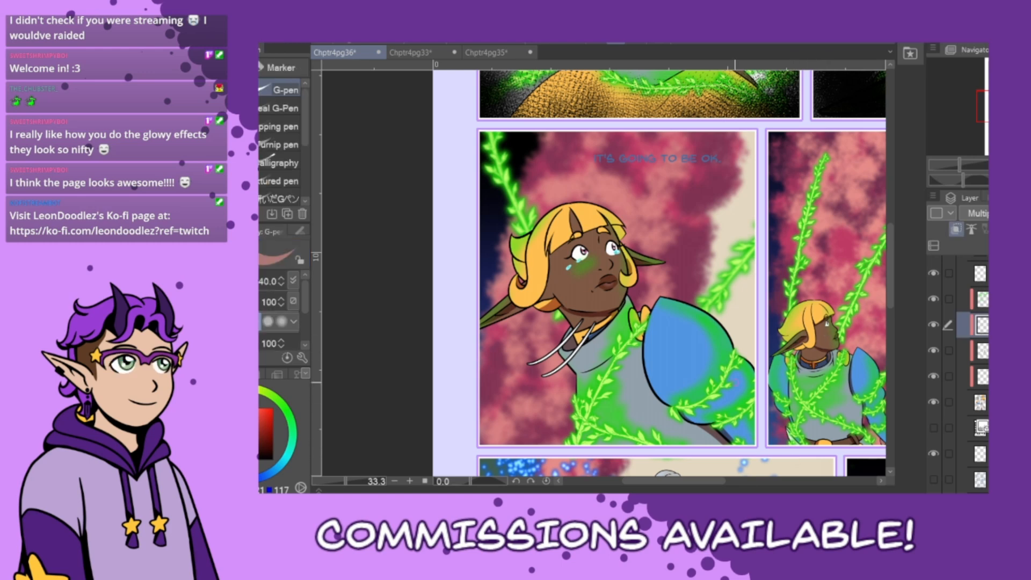
scroll(552, 288, up, 3)
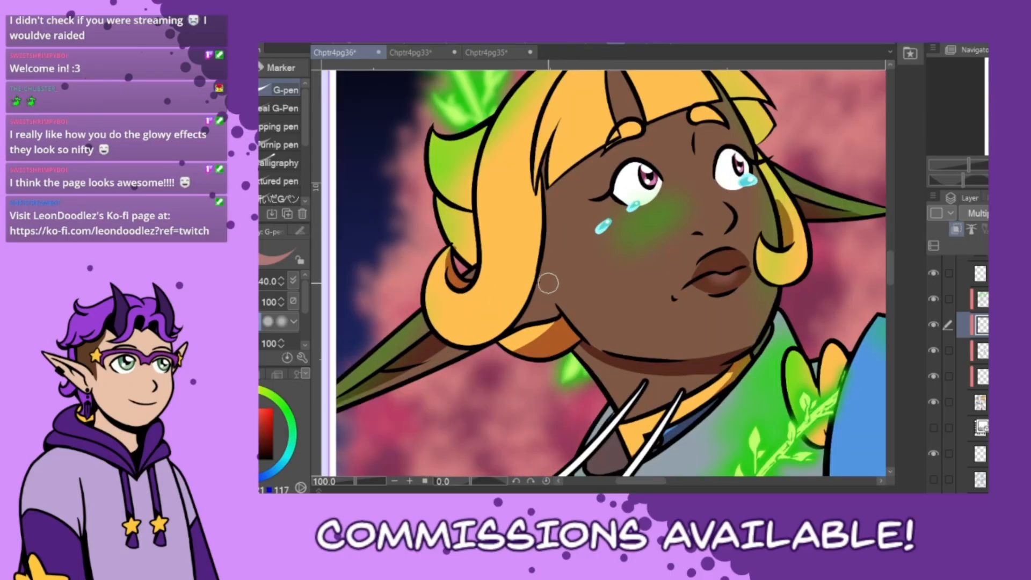
key(ctrl+z)
mouse_move(542, 264)
mouse_down()
mouse_move(600, 351)
mouse_move(633, 369)
mouse_up()
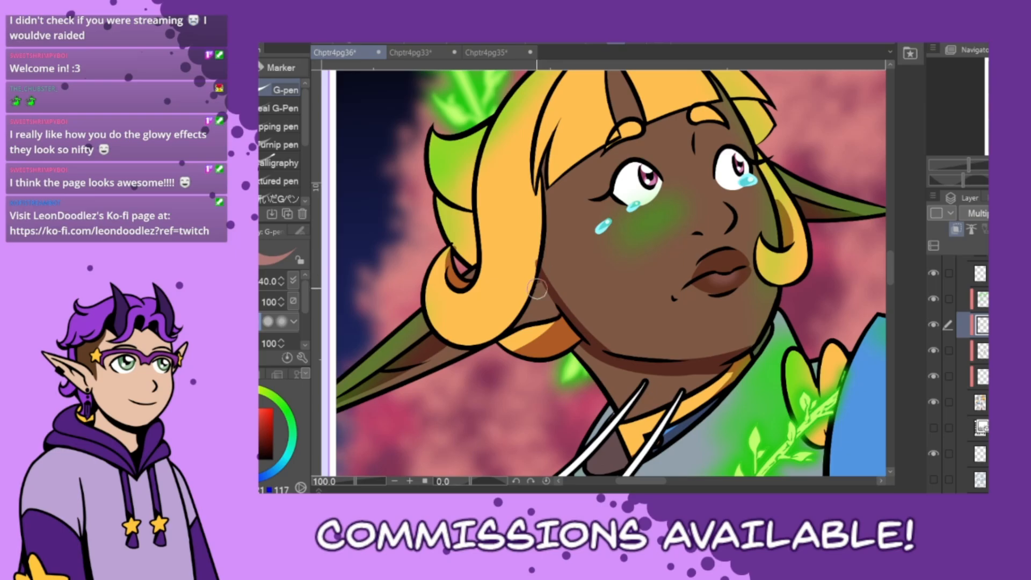
mouse_move(539, 287)
mouse_down()
mouse_move(513, 328)
mouse_move(557, 314)
mouse_move(541, 276)
mouse_move(535, 312)
mouse_move(546, 291)
mouse_move(547, 318)
mouse_up()
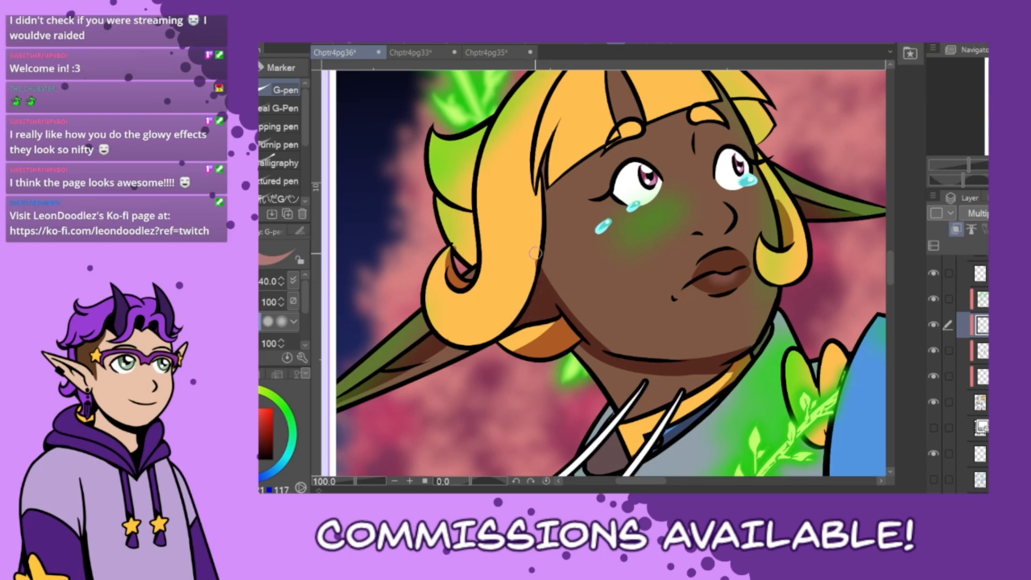
- Shade the lower edge of the elf's fringe and its side strand, and fill the near horn with shadow
scroll(891, 279, up, 5)
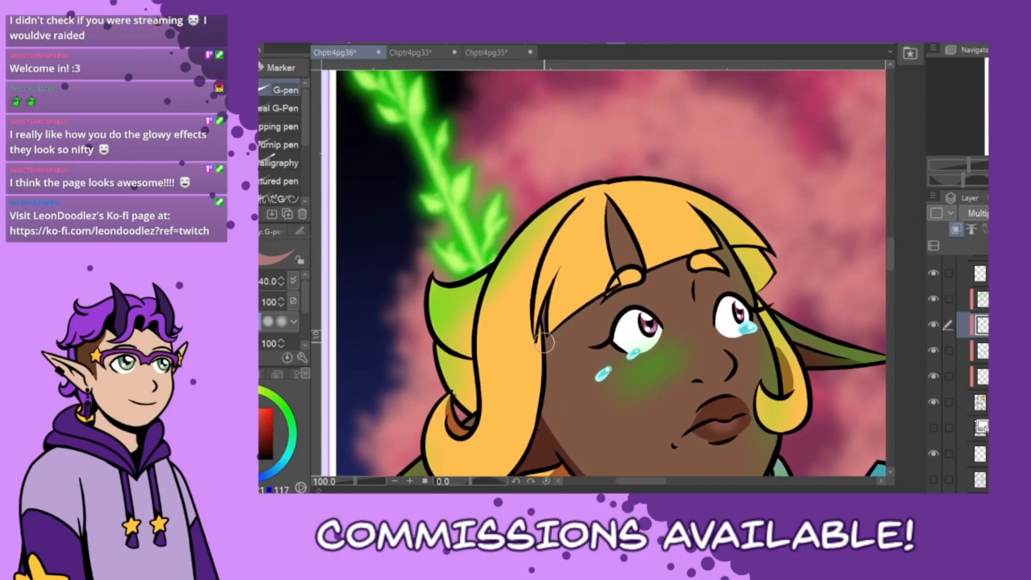
mouse_move(551, 322)
mouse_down()
mouse_move(583, 292)
mouse_move(698, 243)
mouse_move(757, 254)
mouse_move(747, 257)
mouse_move(753, 279)
mouse_move(740, 253)
mouse_move(765, 297)
mouse_move(747, 248)
mouse_move(768, 318)
mouse_move(765, 274)
mouse_up()
key(c)
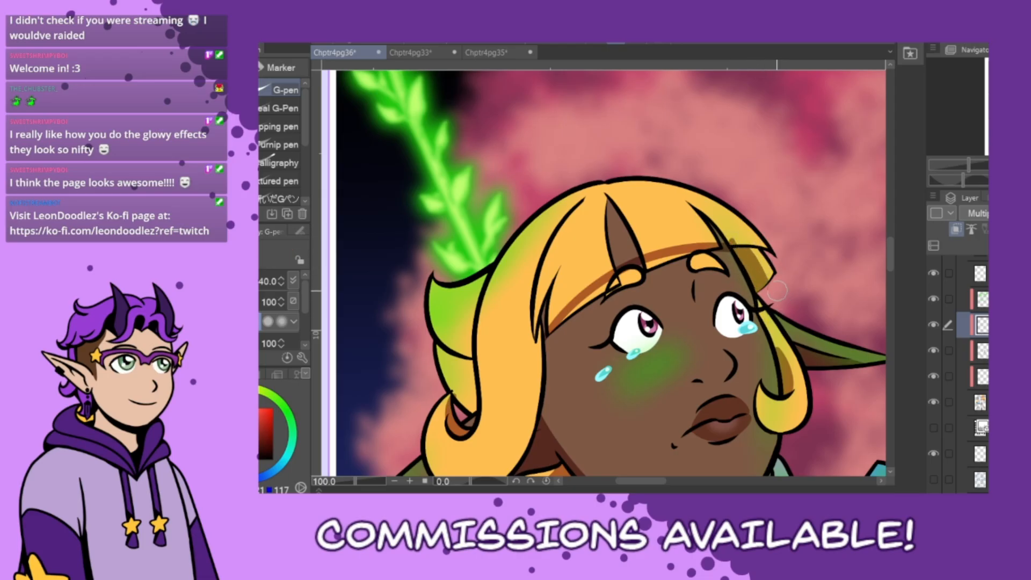
key(c)
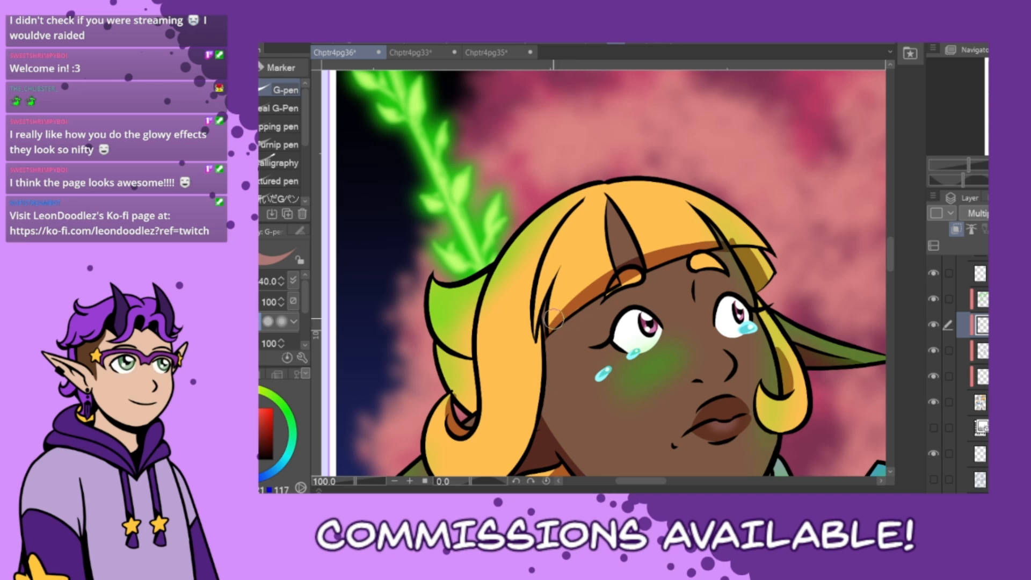
drag(548, 295, 545, 334)
key(g)
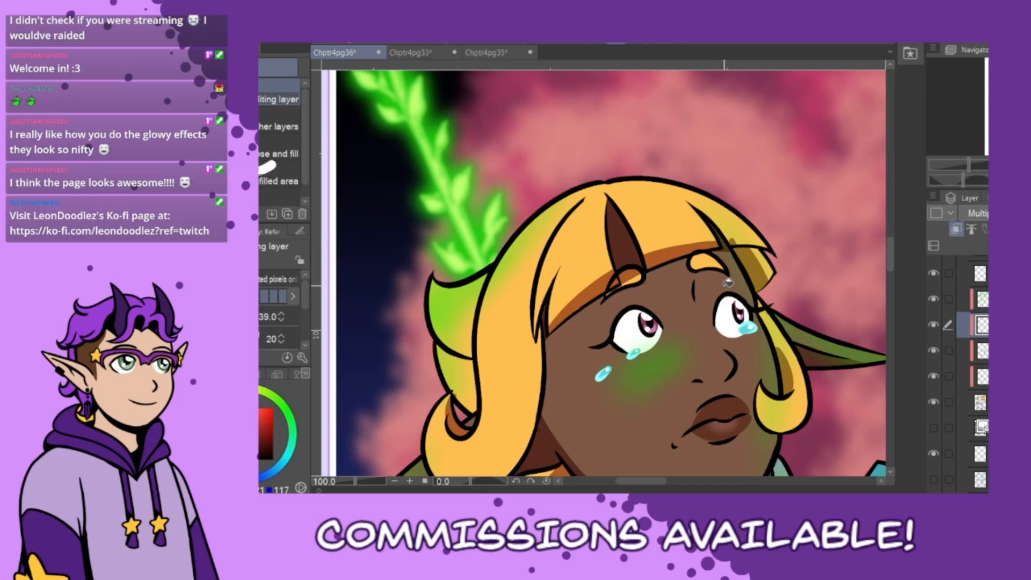
- Remove the shadow along the front of the fringe and shade beneath the elf's nose and on her lips
key(p)
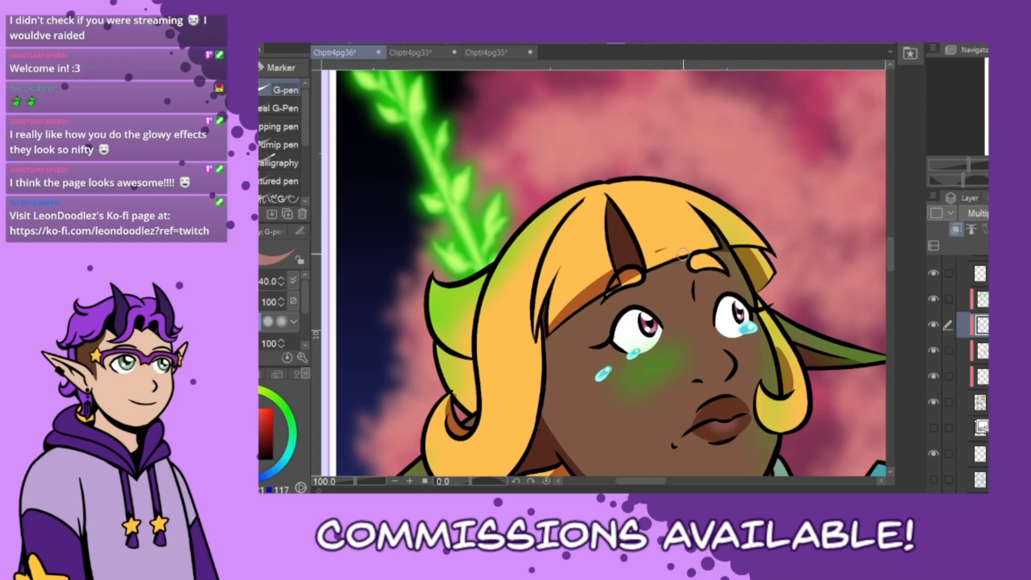
drag(661, 250, 663, 249)
mouse_move(614, 281)
mouse_down()
mouse_move(552, 322)
mouse_move(587, 298)
mouse_up()
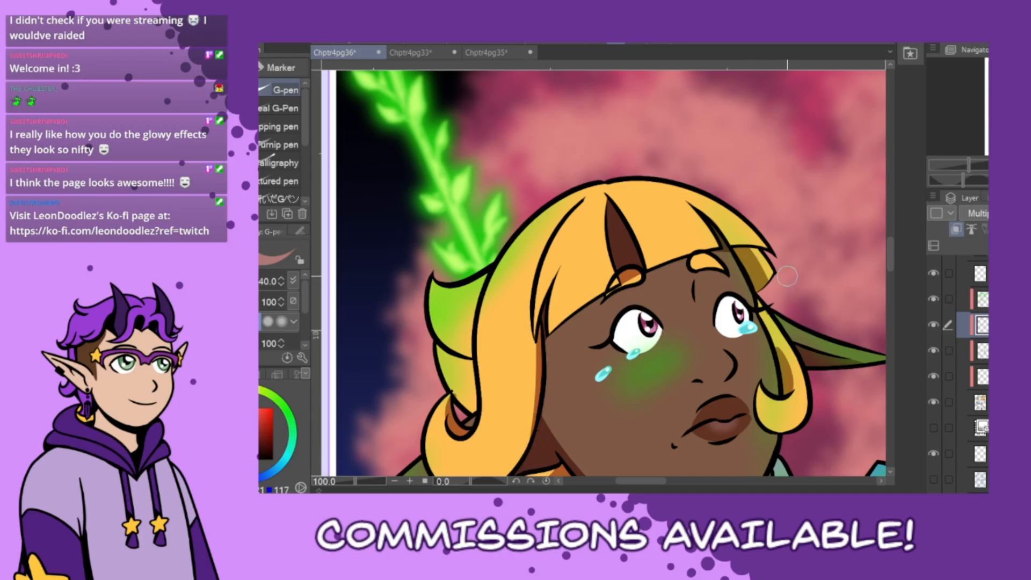
mouse_move(731, 374)
mouse_down()
mouse_move(692, 384)
mouse_move(719, 379)
mouse_move(734, 359)
mouse_up()
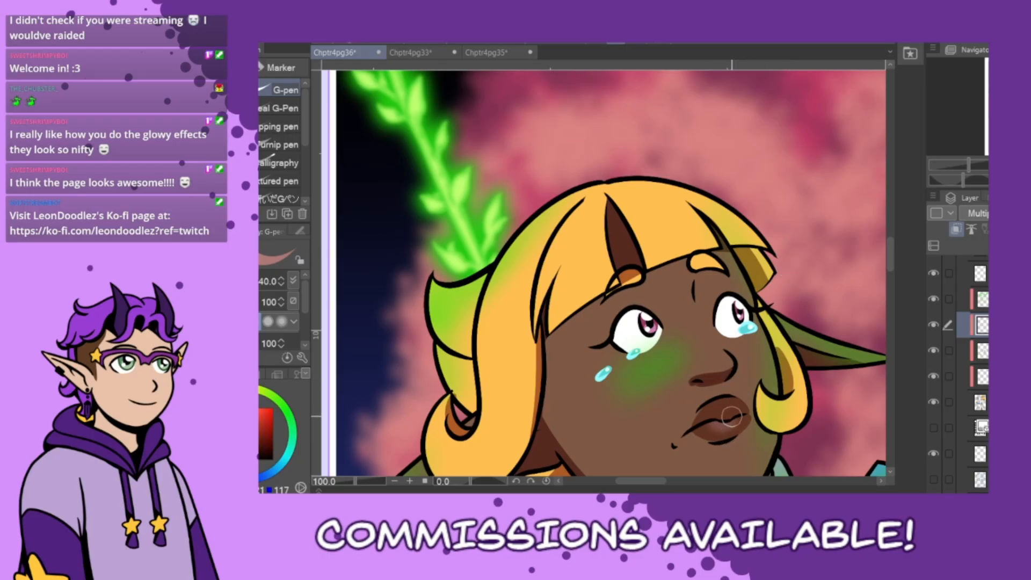
- In the last panel, shade the creases of the running woman's trousers and the area beneath her vest hem using the G-pen and fill
scroll(897, 276, down, 5)
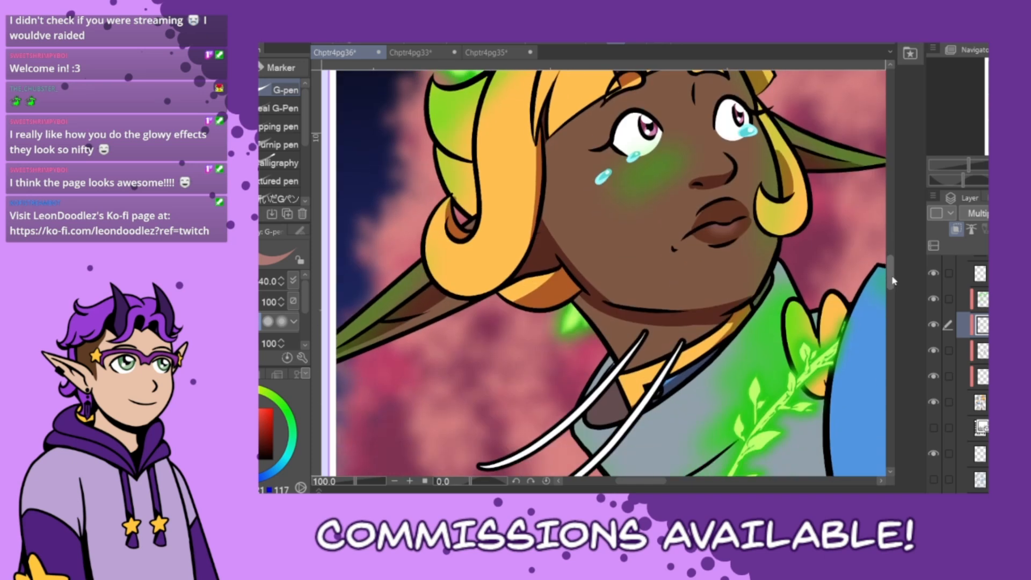
mouse_move(894, 285)
mouse_down()
mouse_move(895, 310)
mouse_move(897, 302)
mouse_up()
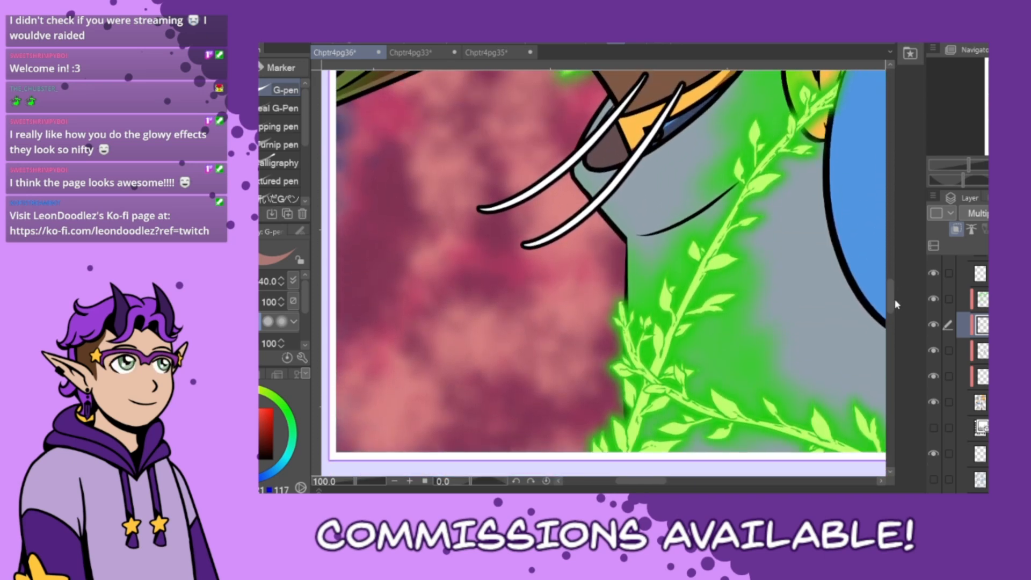
key(ctrl+0)
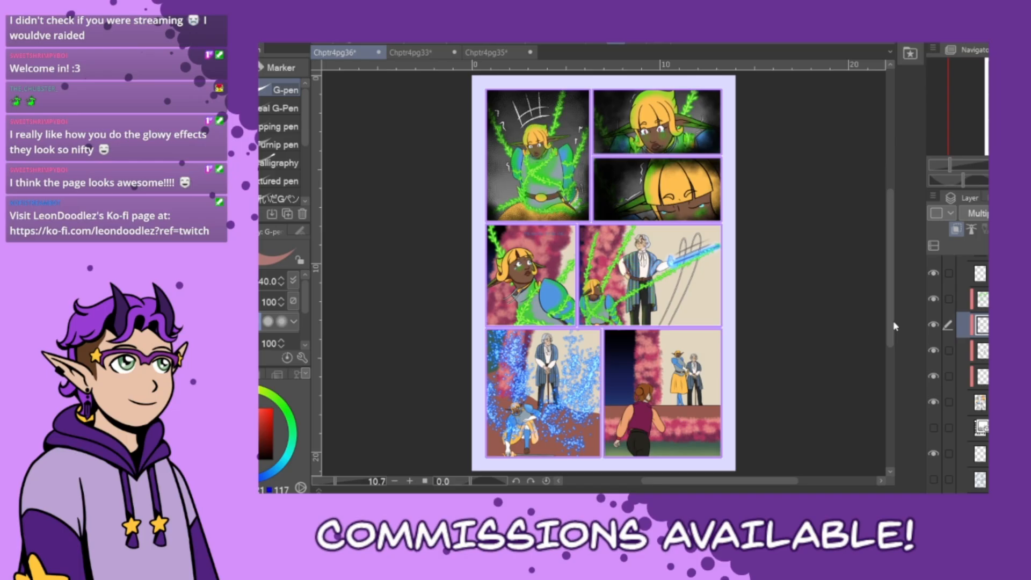
scroll(675, 460, up, 5)
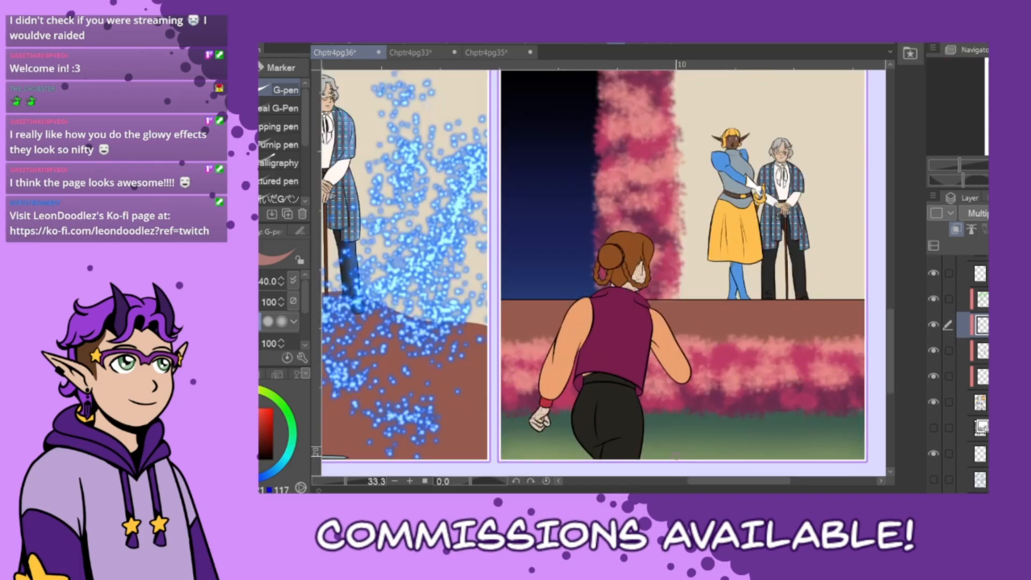
key(g)
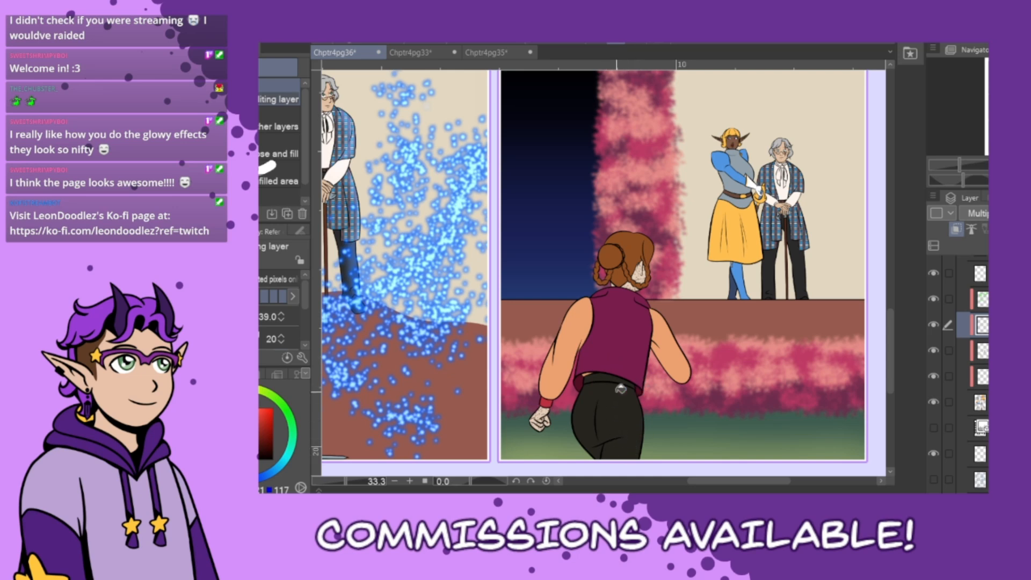
key(p)
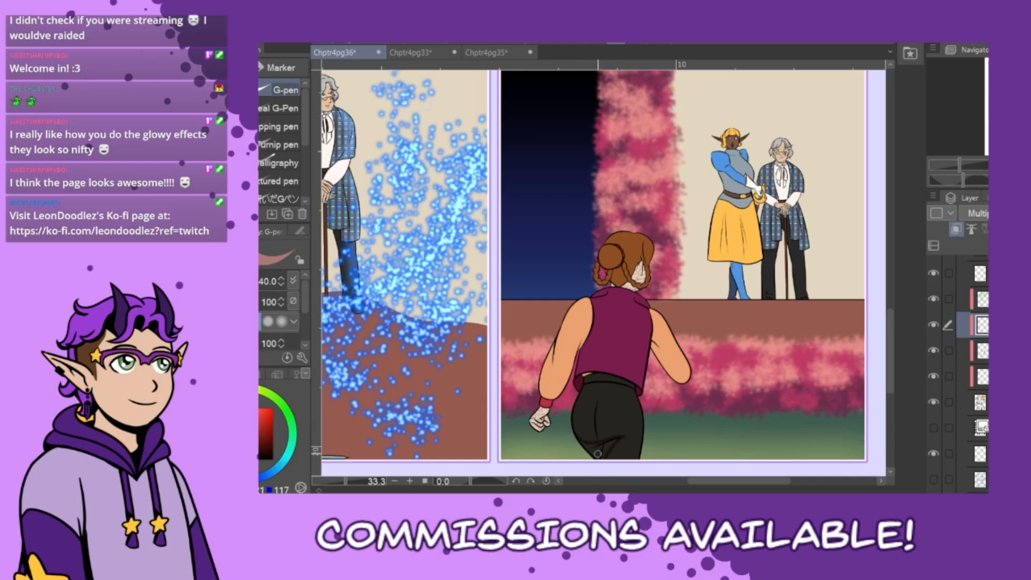
key(g)
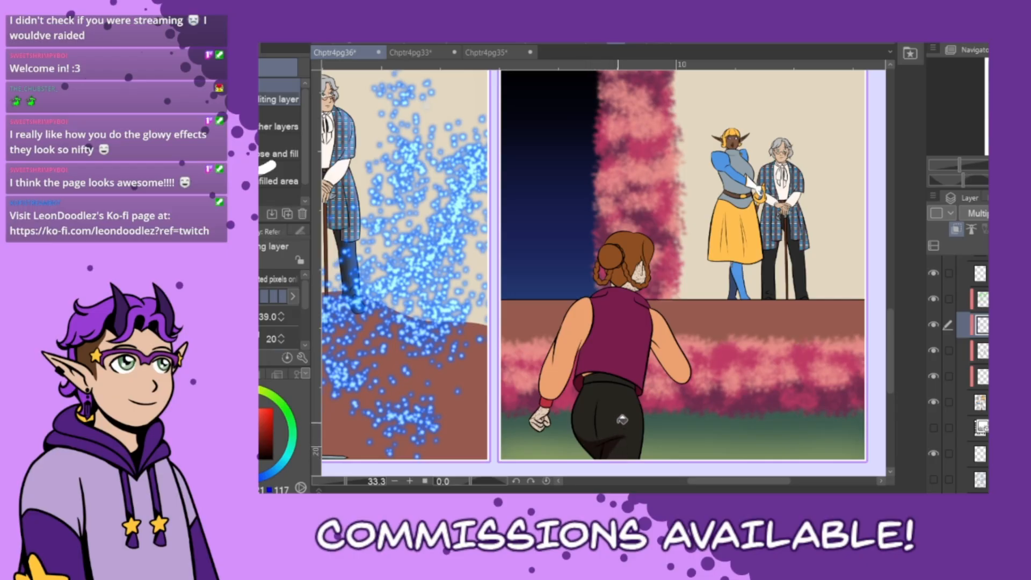
key(p)
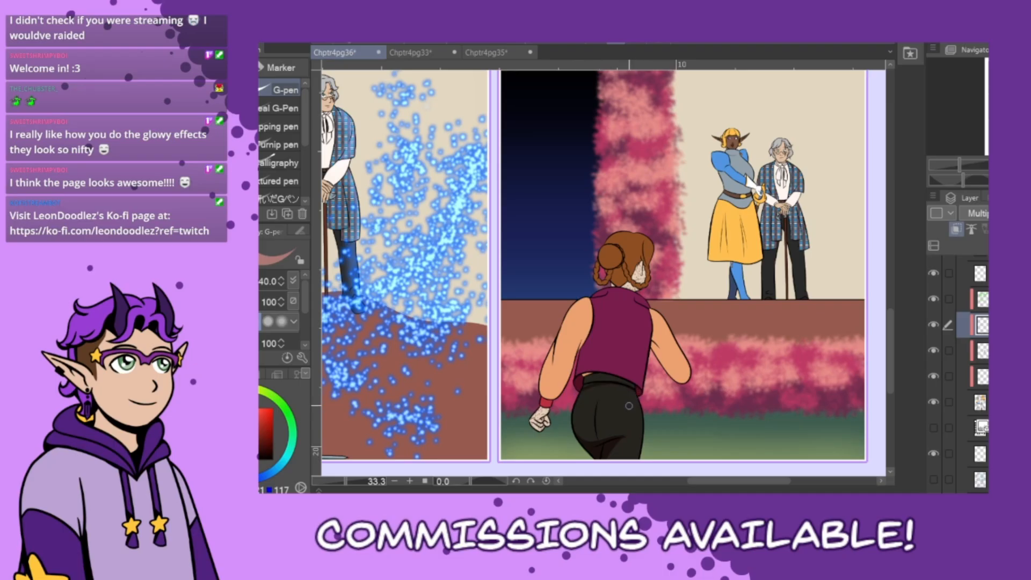
key(g)
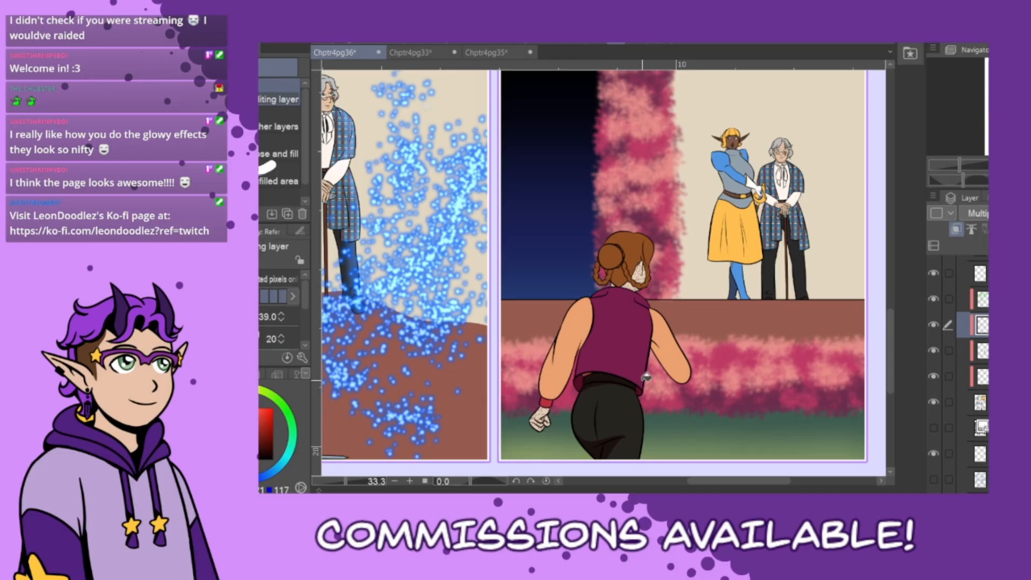
- Shade the inner edges of both of the running woman's orange sleeves with the G-pen
key(p)
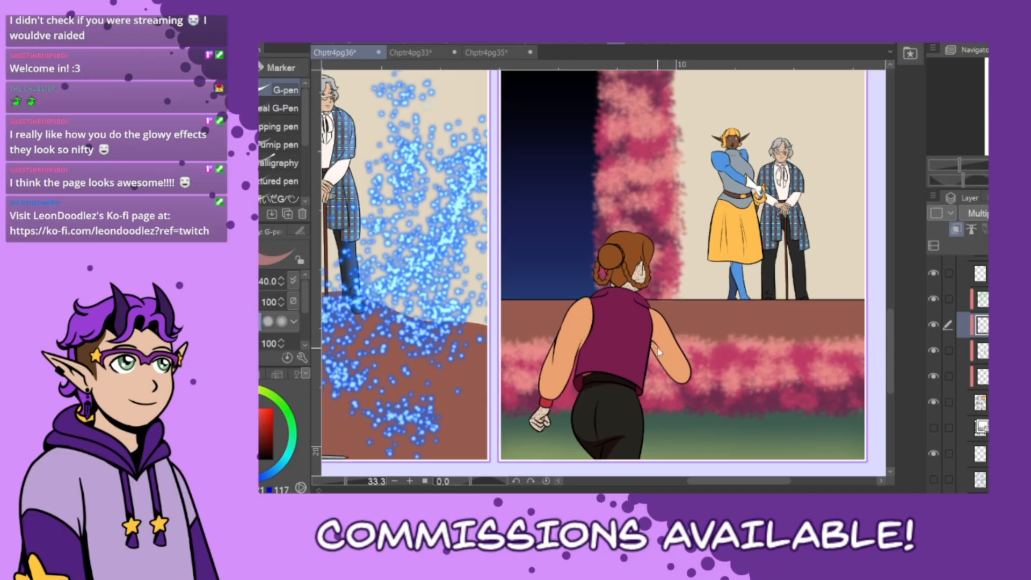
drag(654, 342, 667, 374)
drag(593, 311, 562, 390)
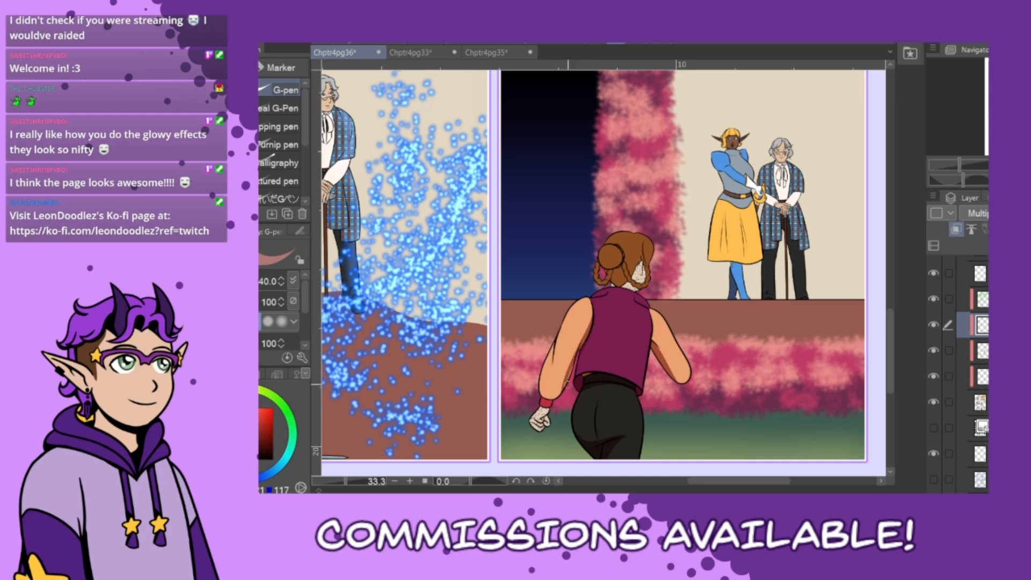
drag(581, 350, 574, 375)
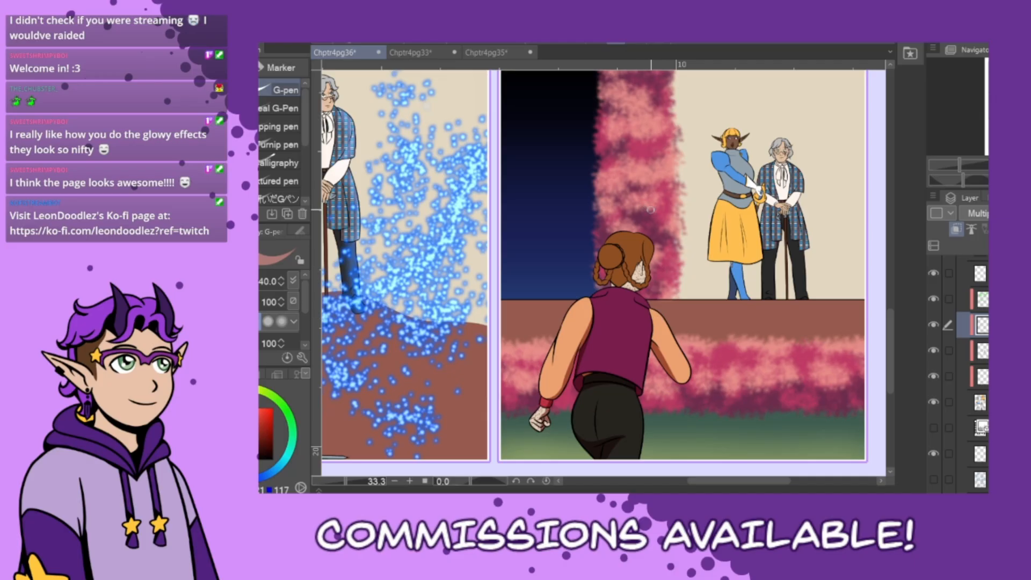
- Select the unclipped Normal layer above the shadow layers and set up the Hard eraser at size 30
scroll(650, 209, up, 3)
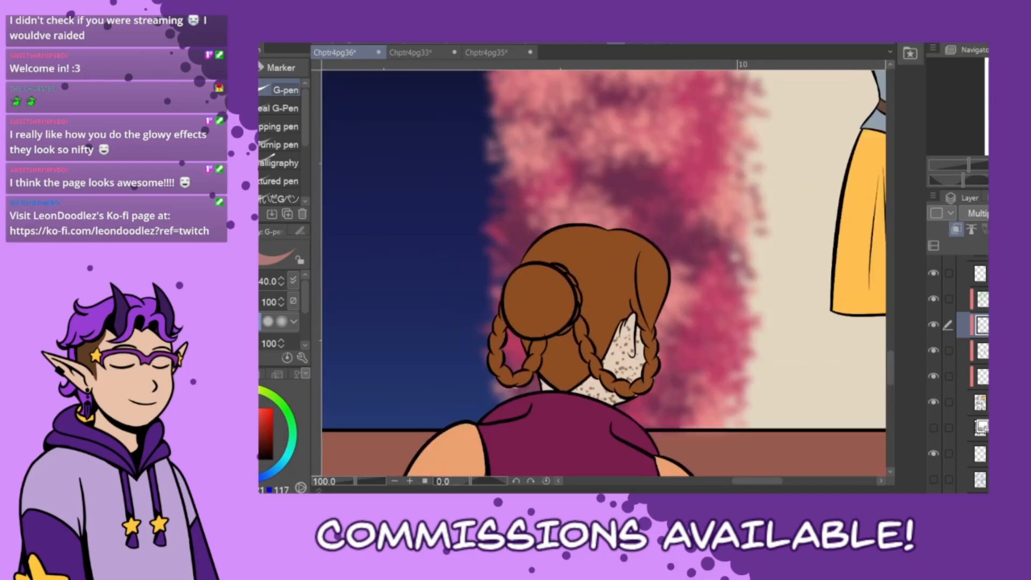
scroll(980, 349, up, 3)
click(980, 341)
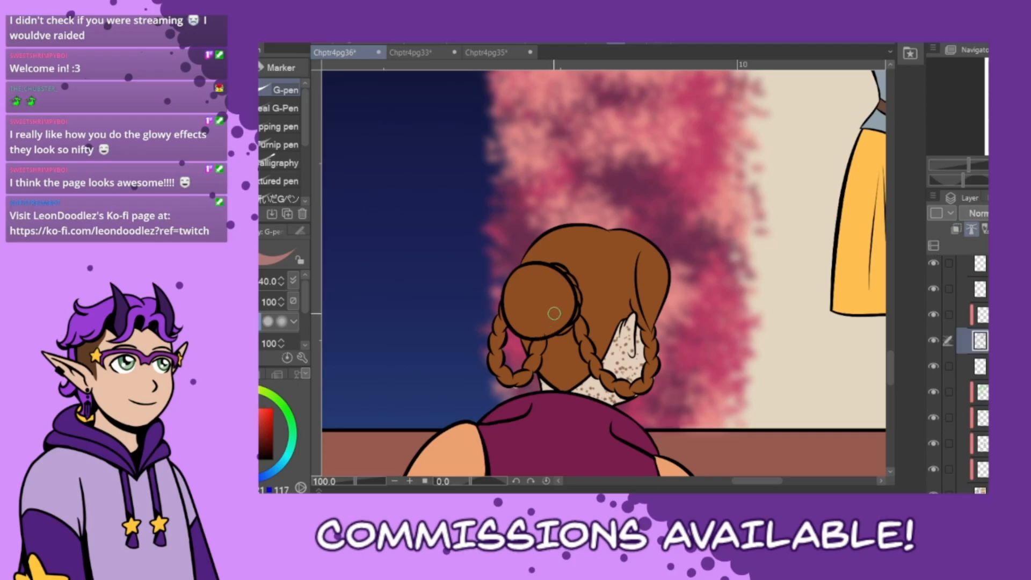
key(e)
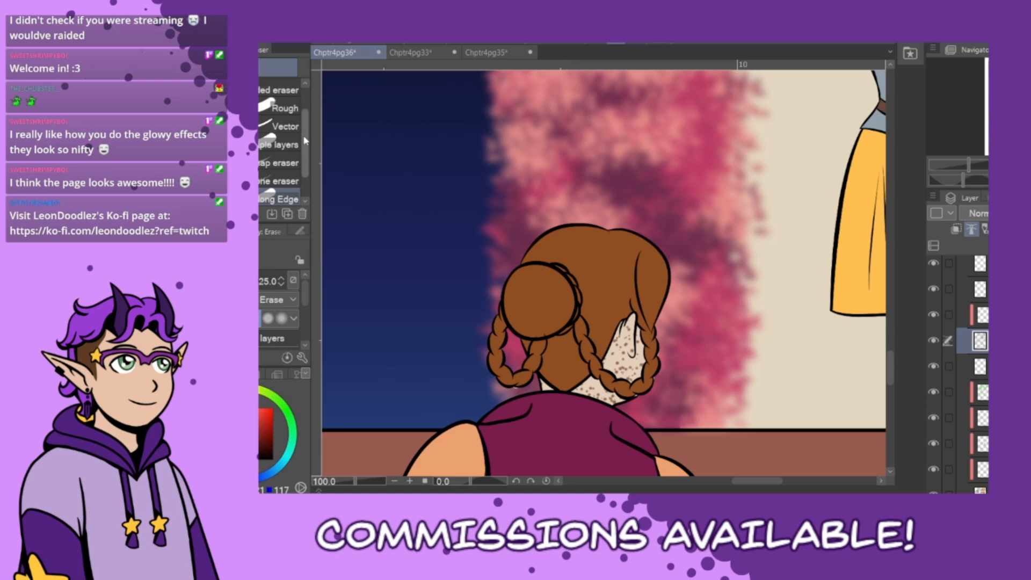
scroll(305, 141, up, 2)
click(288, 89)
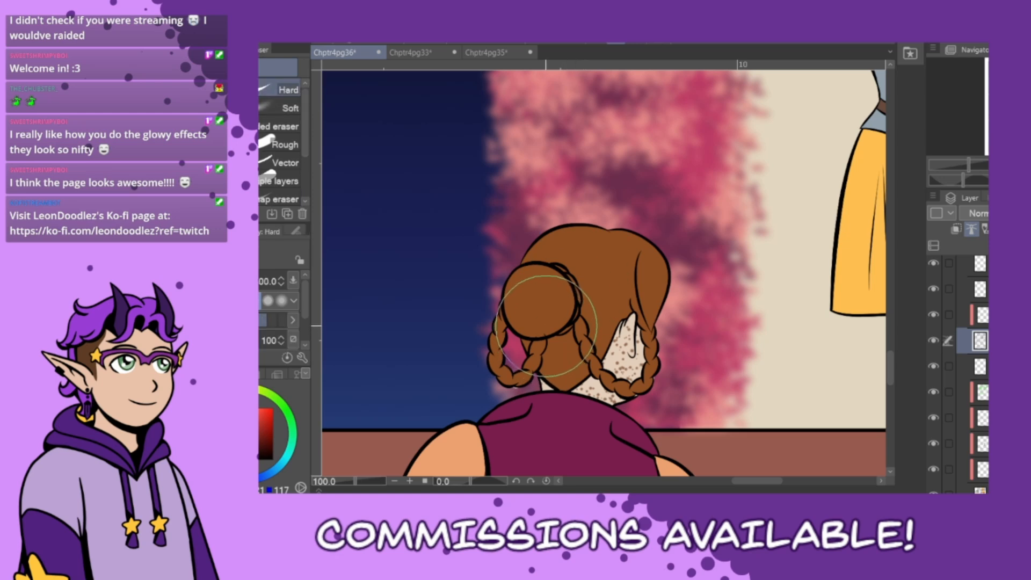
key(bracketleft)
key(bracketleft)
key(bracketleft)
key(bracketleft)
key(bracketleft)
key(bracketleft)
key(bracketleft)
key(bracketleft)
key(bracketleft)
key(bracketleft)
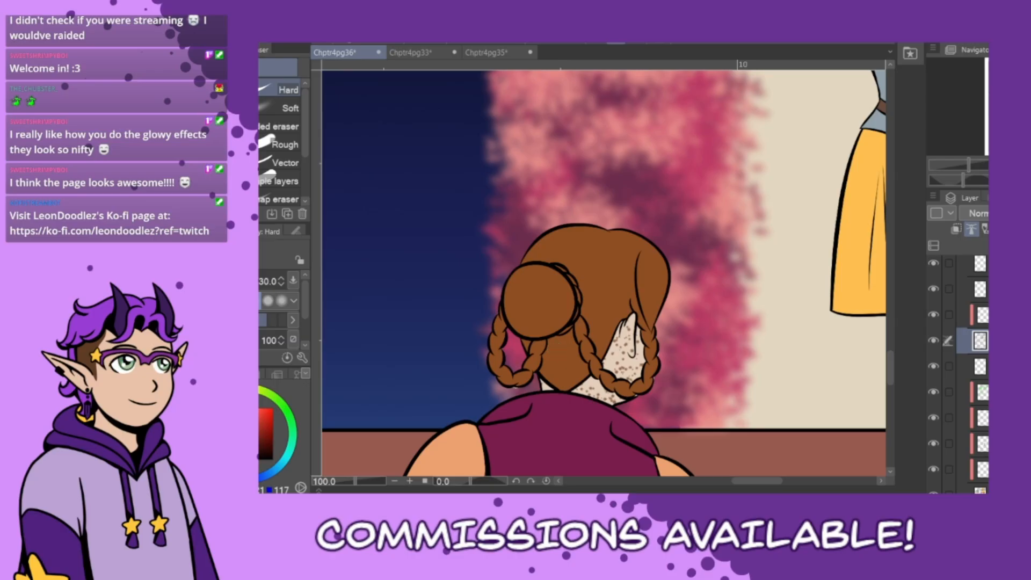
- On the clipped Multiply layer, shade the woman's hair strand above the ear, the underside of her bun, and her neck with the G-pen
scroll(961, 366, down, 3)
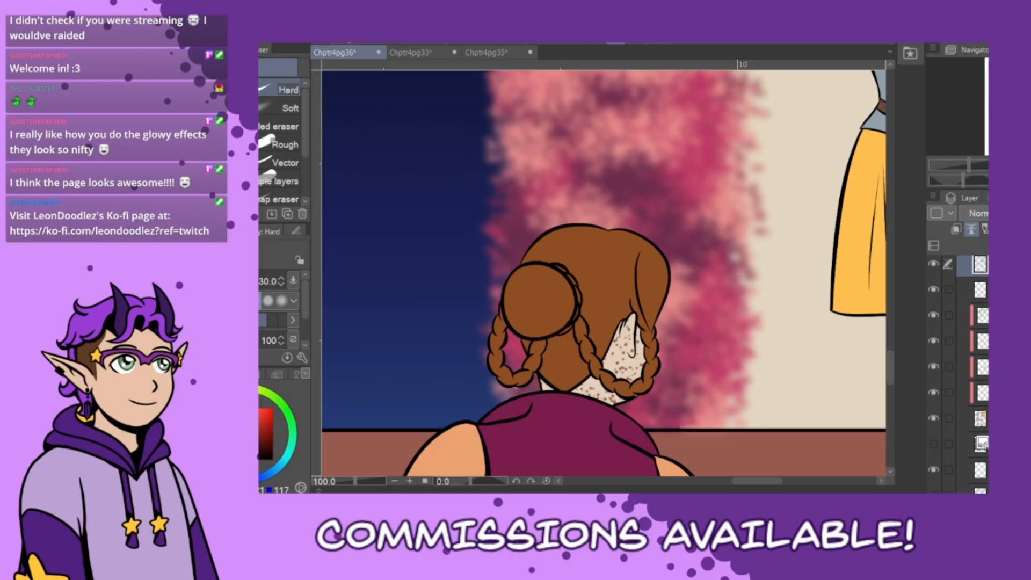
scroll(961, 365, up, 1)
click(981, 349)
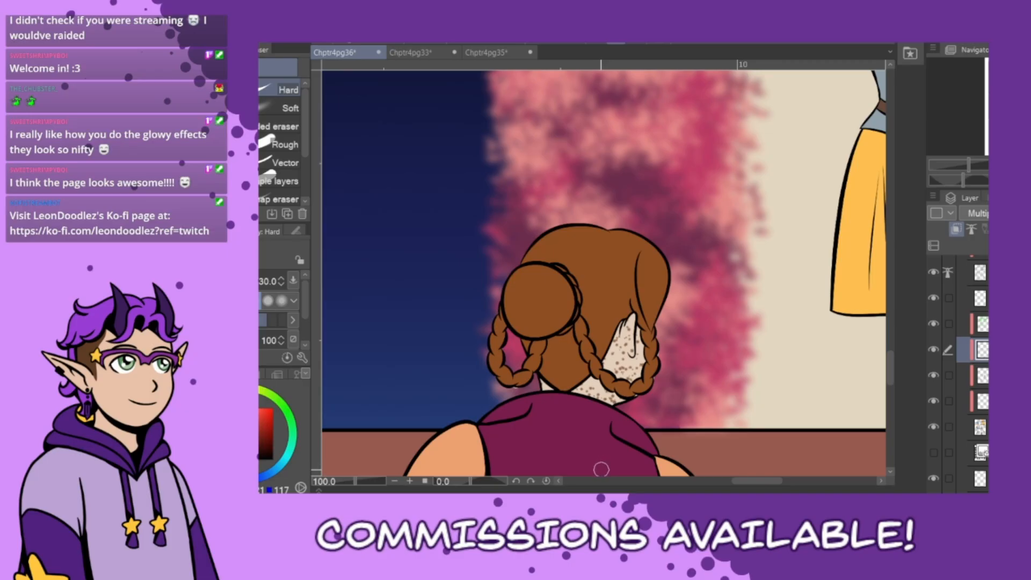
click(933, 427)
click(934, 427)
key(p)
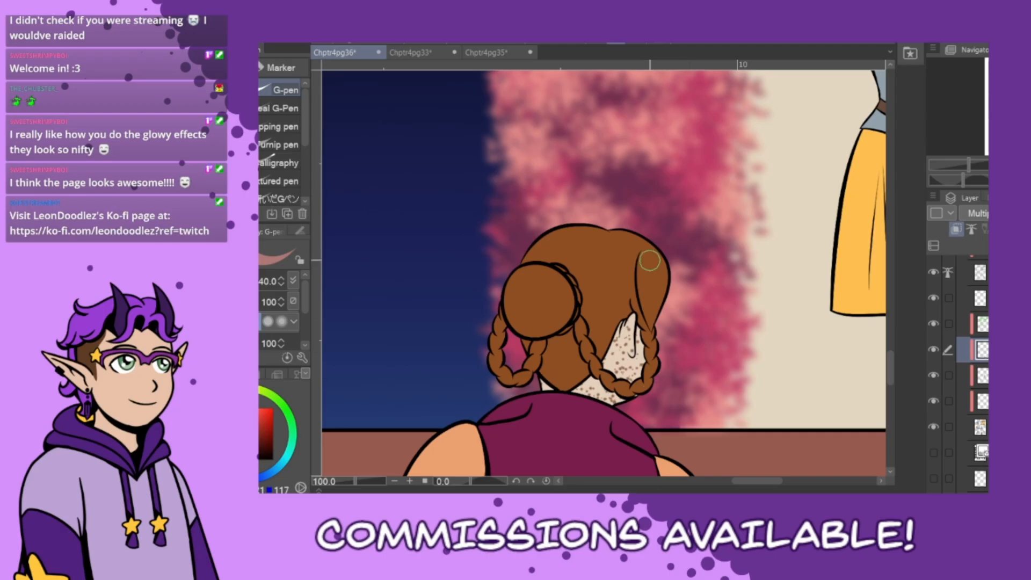
mouse_move(637, 249)
mouse_down()
mouse_move(637, 293)
mouse_move(650, 331)
mouse_move(633, 272)
mouse_move(651, 333)
mouse_up()
key(ctrl+z)
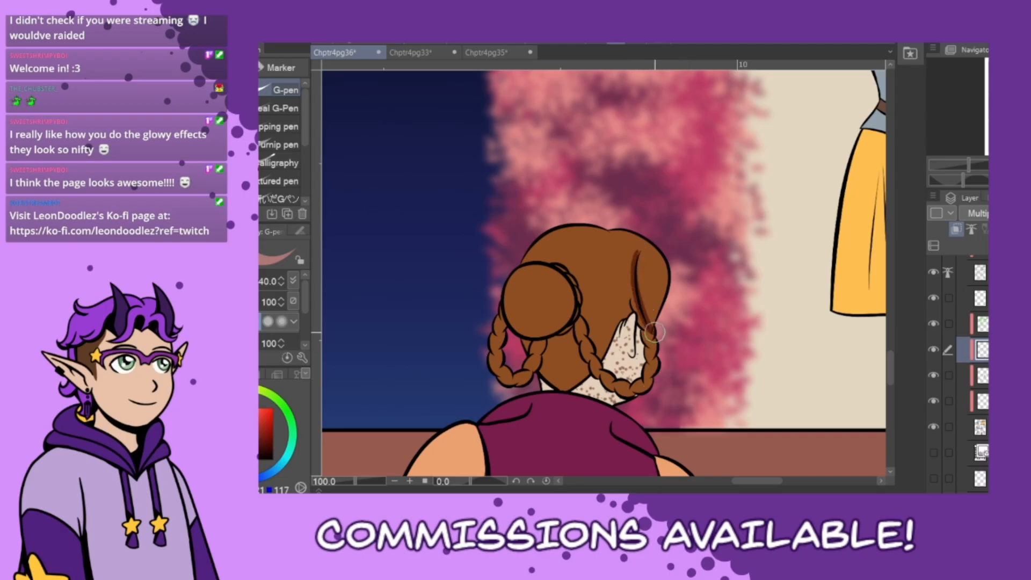
mouse_move(505, 303)
mouse_down()
mouse_move(572, 316)
mouse_move(575, 307)
mouse_up()
mouse_move(511, 320)
mouse_down()
mouse_move(573, 321)
mouse_move(573, 310)
mouse_move(556, 342)
mouse_up()
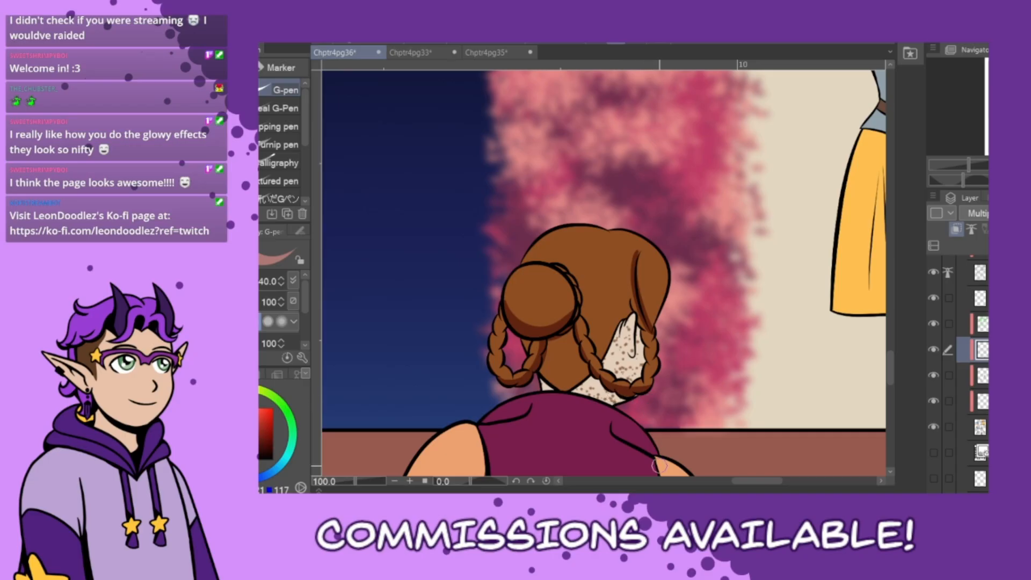
mouse_move(639, 398)
mouse_down()
mouse_move(601, 401)
mouse_move(614, 402)
mouse_up()
mouse_move(621, 322)
mouse_down()
mouse_move(630, 352)
mouse_move(623, 380)
mouse_up()
key(ctrl+z)
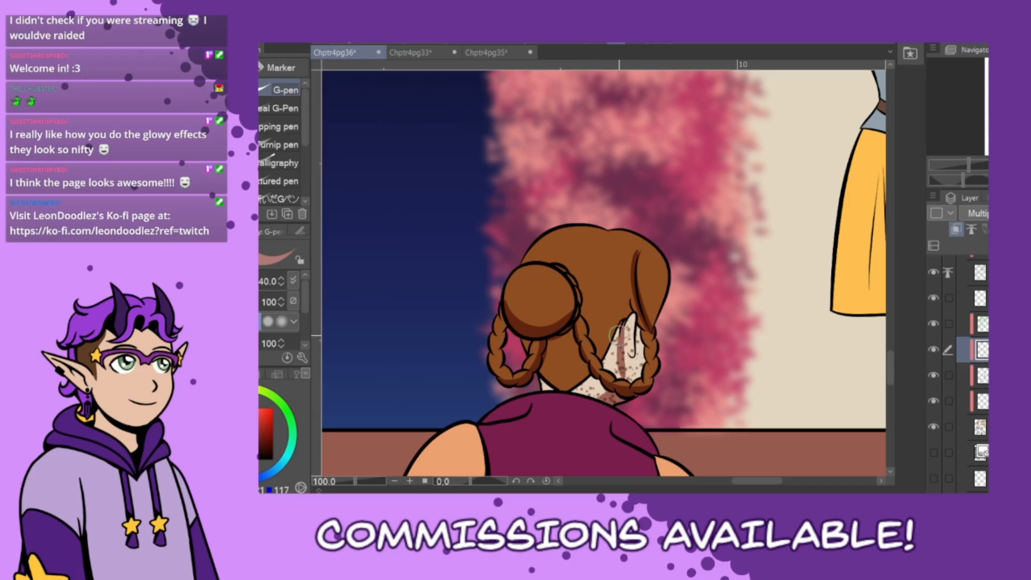
drag(619, 334, 622, 381)
key(ctrl+z)
drag(622, 324, 618, 378)
drag(628, 321, 633, 357)
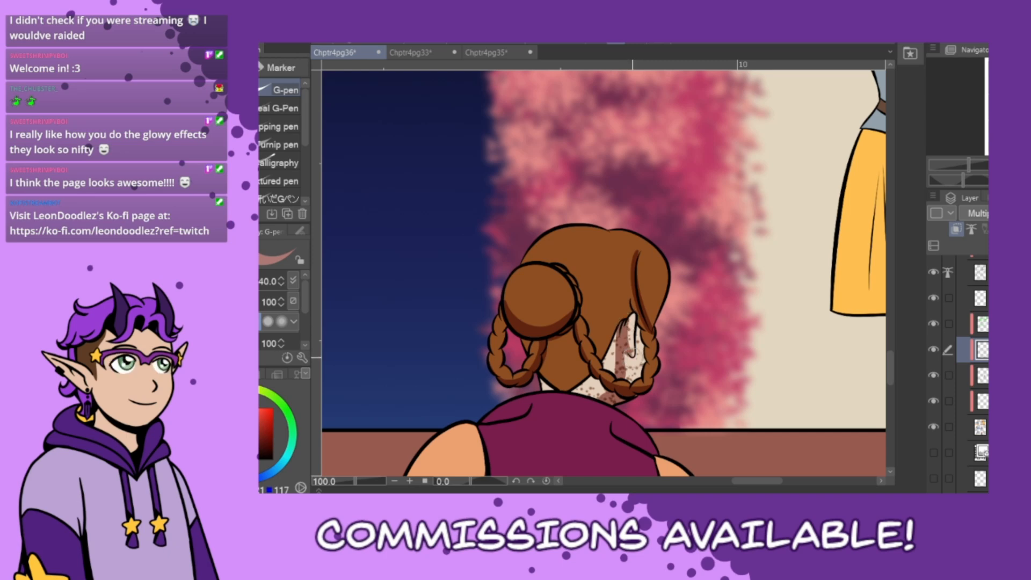
key(ctrl+z)
key(ctrl+z)
key(ctrl+z)
- Shade the inner curve of the woman's ear with a narrow shadow stroke
drag(627, 320, 632, 357)
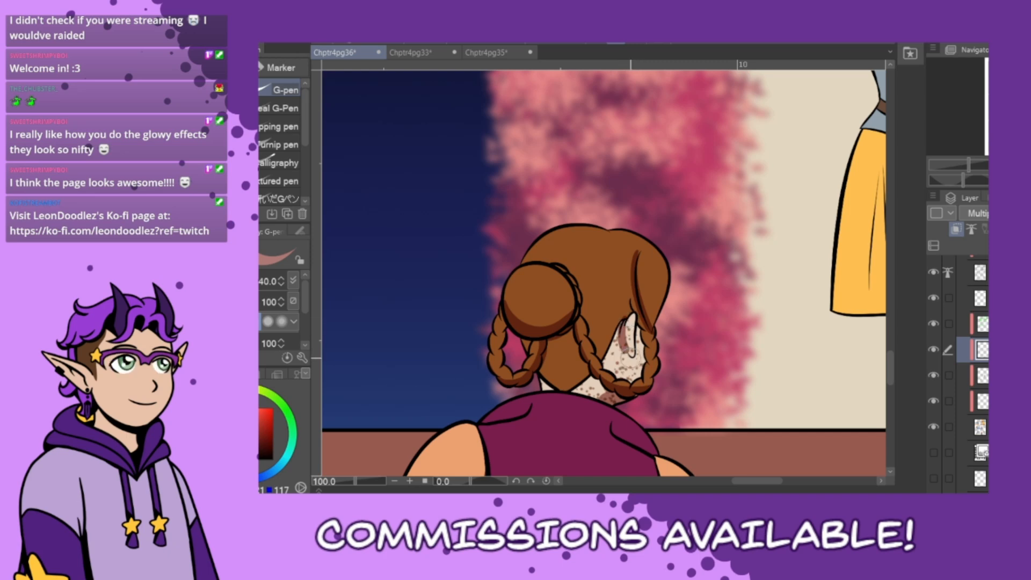
key(ctrl+z)
drag(625, 322, 625, 364)
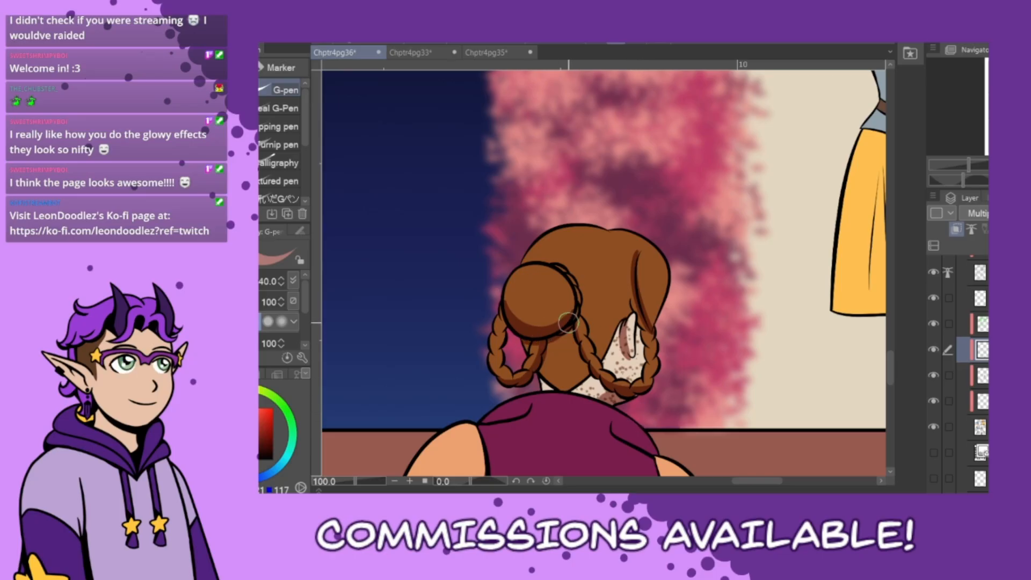
- Fill the fold areas on both shoulders of the woman's purple vest with shadow
drag(894, 367, 892, 386)
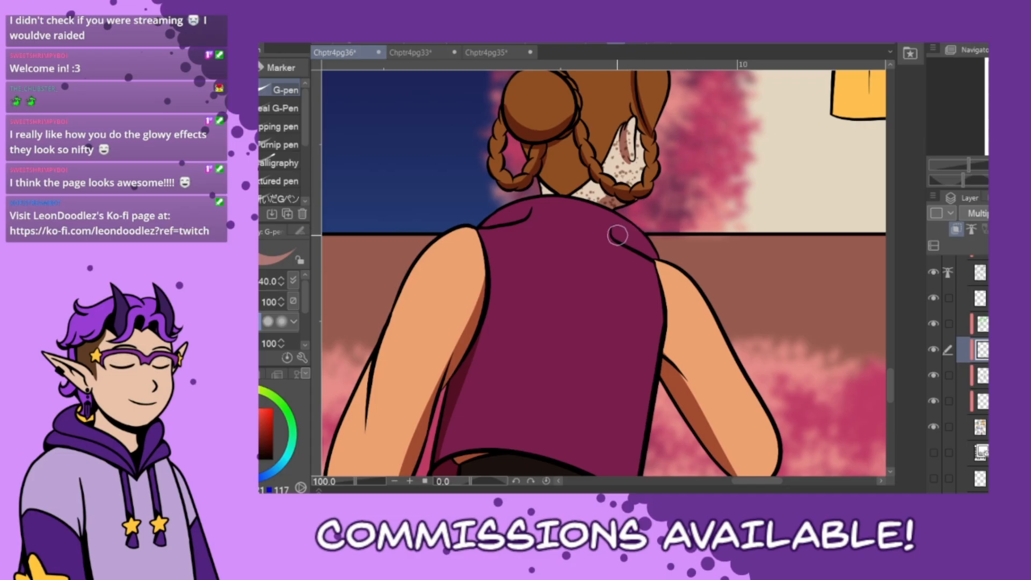
mouse_move(612, 234)
mouse_down()
mouse_move(621, 222)
mouse_move(658, 260)
mouse_up()
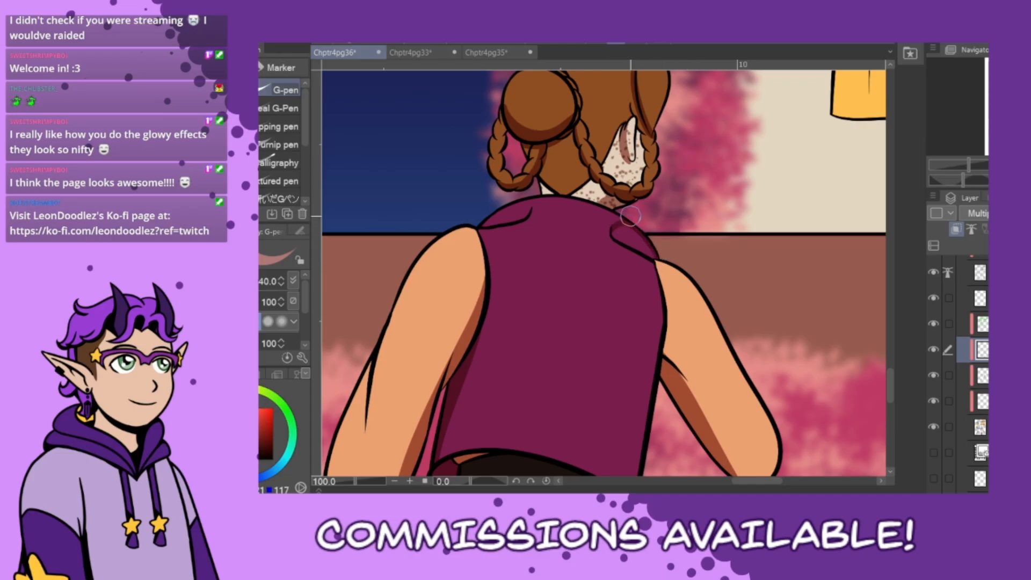
mouse_move(531, 210)
mouse_down()
mouse_move(574, 196)
mouse_move(561, 147)
mouse_move(505, 216)
mouse_move(487, 223)
mouse_move(524, 215)
mouse_move(529, 203)
mouse_move(481, 226)
mouse_move(538, 197)
mouse_up()
drag(619, 228, 671, 252)
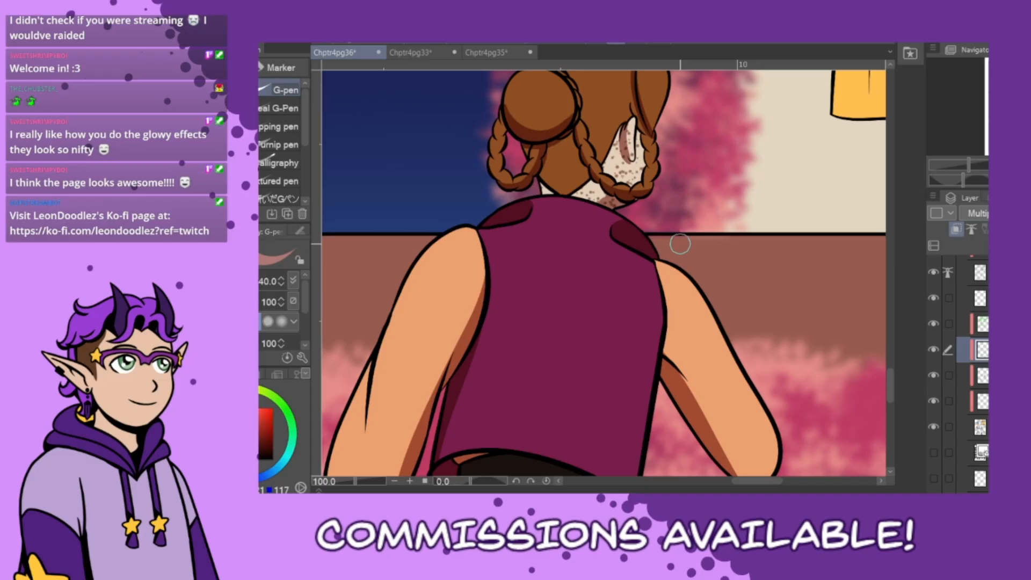
- On the distant elf in the last panel, shade the sleeve beside her glove cuff, the inside of the sword guard, and her puffed sleeve's underside
scroll(781, 327, down, 2)
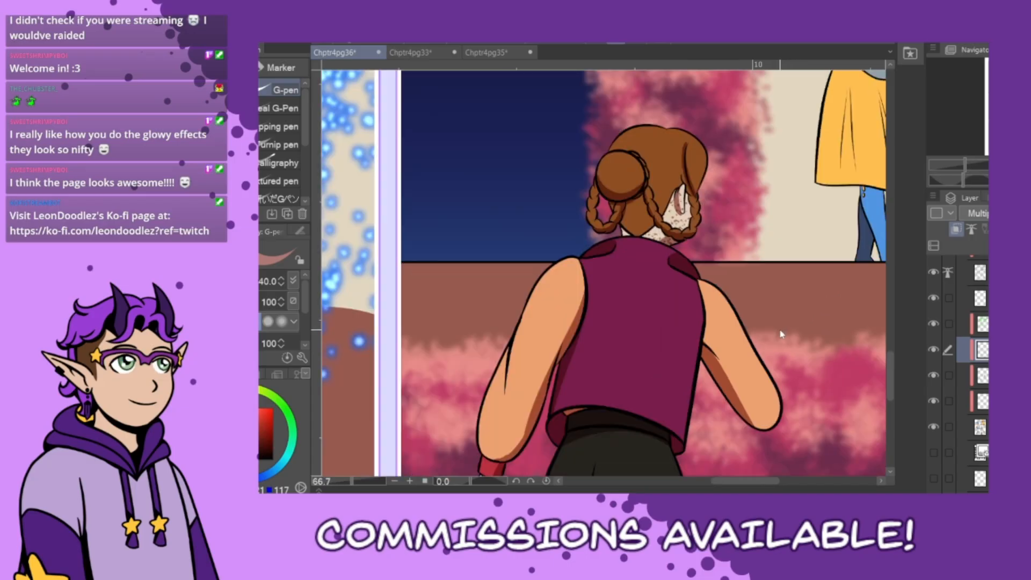
drag(724, 484, 780, 482)
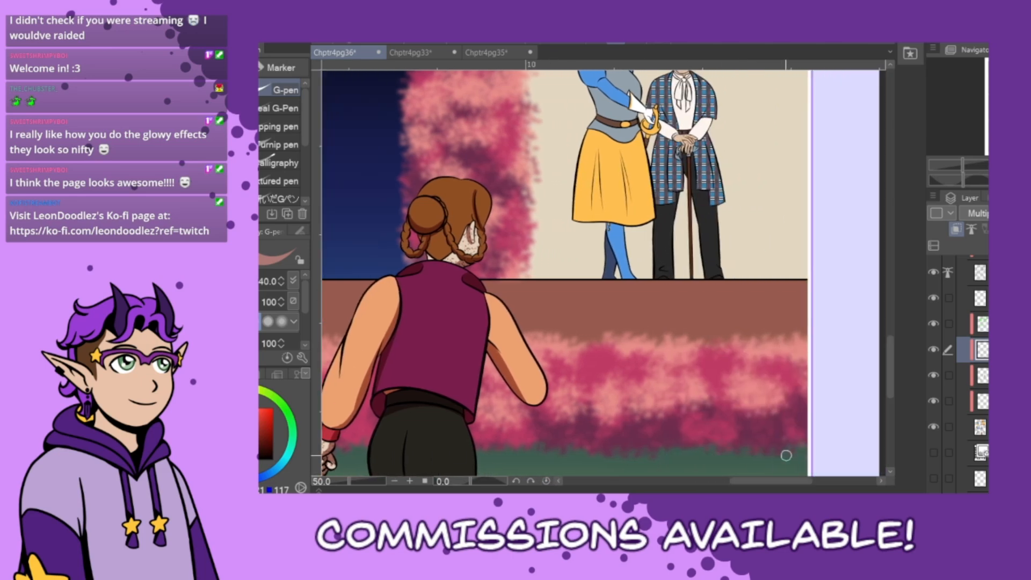
drag(892, 355, 892, 326)
scroll(698, 339, up, 3)
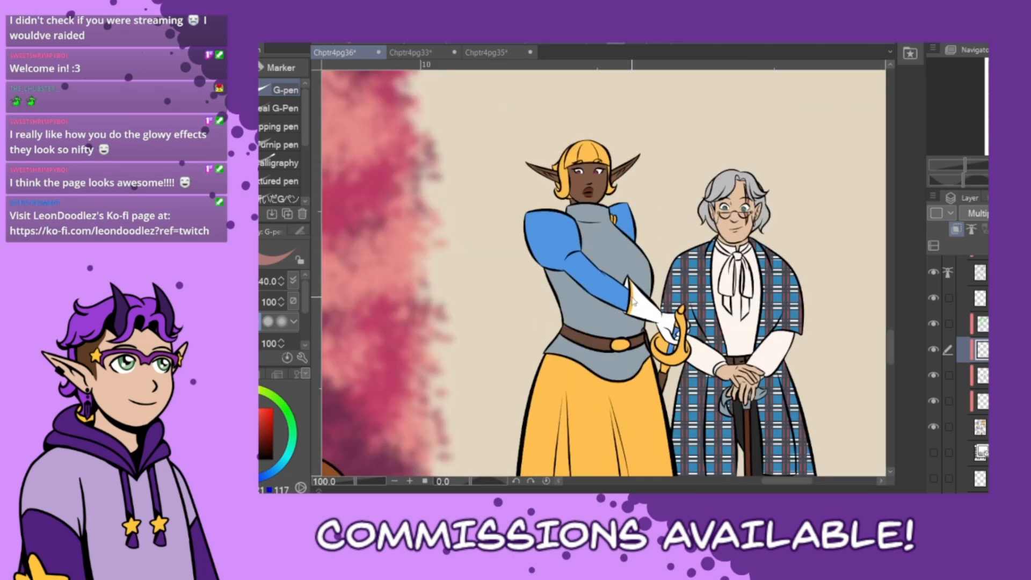
drag(624, 270, 620, 316)
key(ctrl+z)
drag(625, 271, 620, 318)
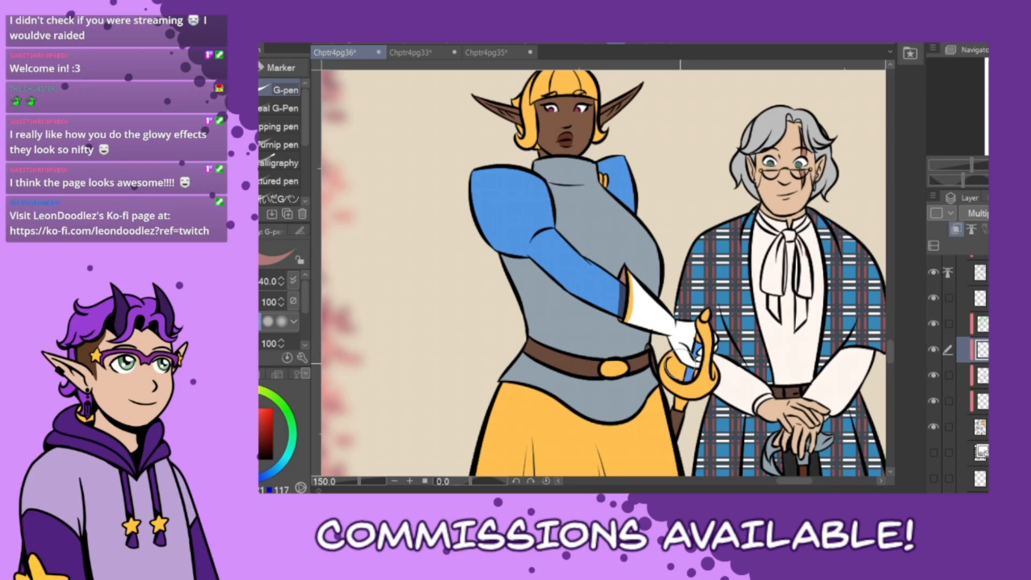
mouse_move(680, 365)
mouse_down()
mouse_move(678, 357)
mouse_move(690, 382)
mouse_move(683, 368)
mouse_move(696, 371)
mouse_move(679, 366)
mouse_move(682, 376)
mouse_move(710, 376)
mouse_up()
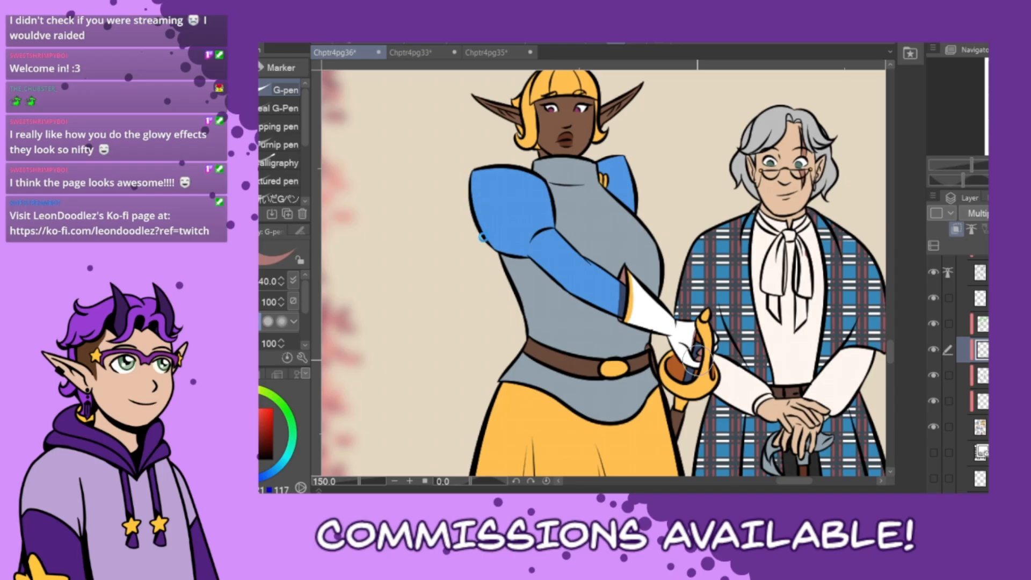
mouse_move(481, 203)
mouse_down()
mouse_move(499, 242)
mouse_move(530, 253)
mouse_move(484, 234)
mouse_move(533, 255)
mouse_up()
key(ctrl+z)
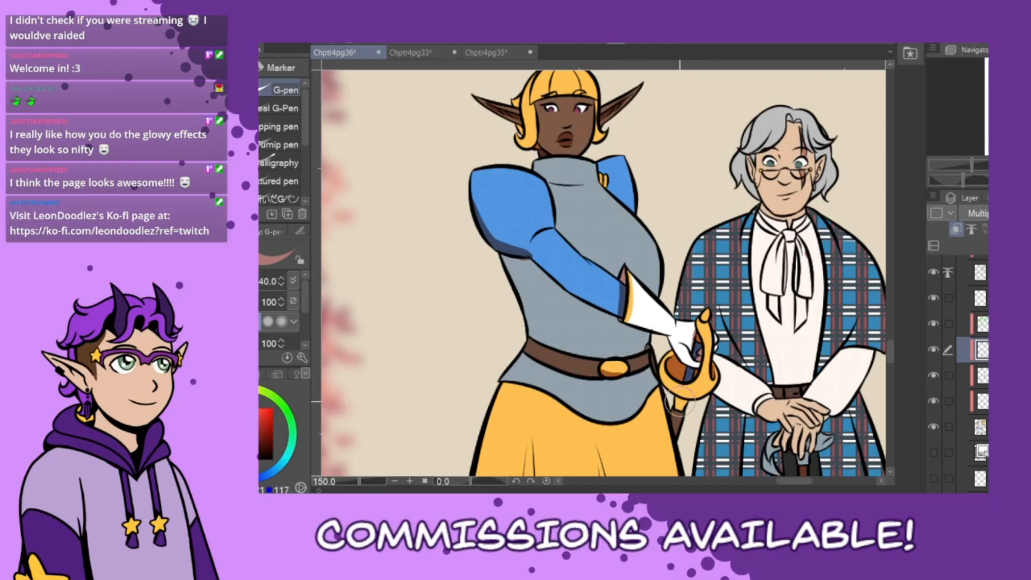
- Shade the distant elf's scabbard and gloved palm, and the old man's neck and ear beside her
drag(677, 401, 680, 456)
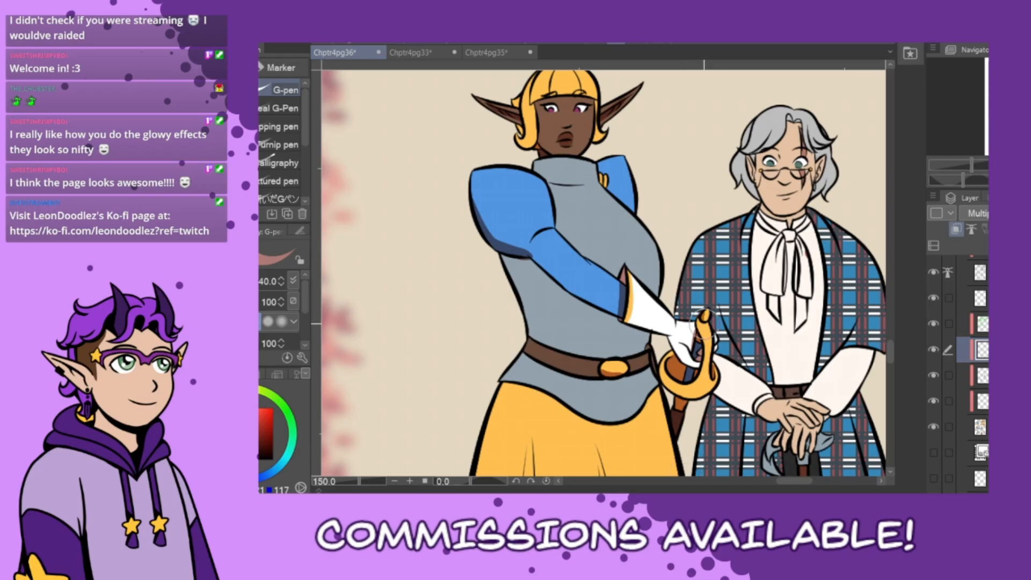
mouse_move(695, 322)
mouse_down()
mouse_move(686, 340)
mouse_move(708, 362)
mouse_up()
mouse_move(764, 209)
mouse_down()
mouse_move(799, 220)
mouse_move(807, 208)
mouse_up()
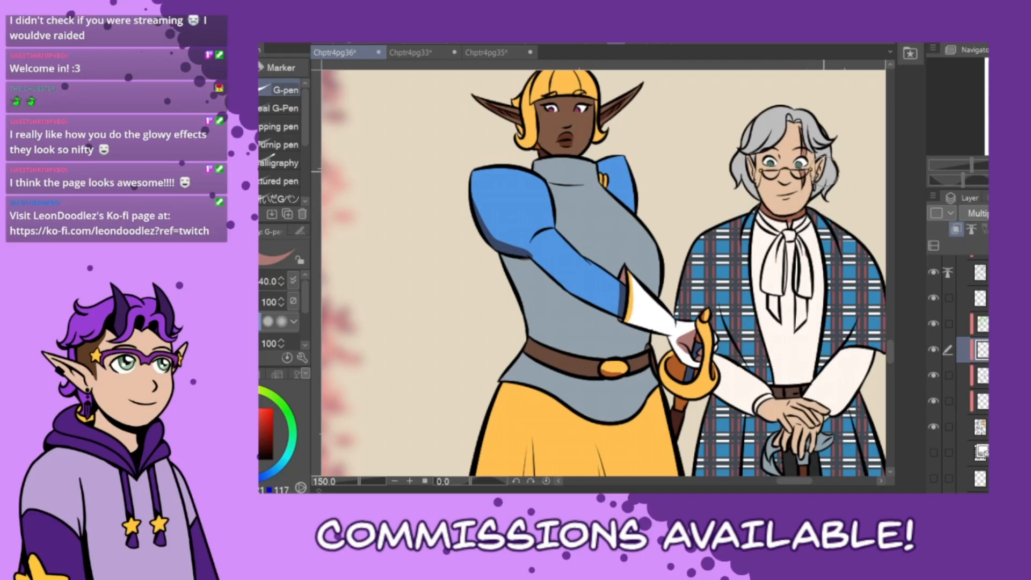
drag(826, 155, 813, 181)
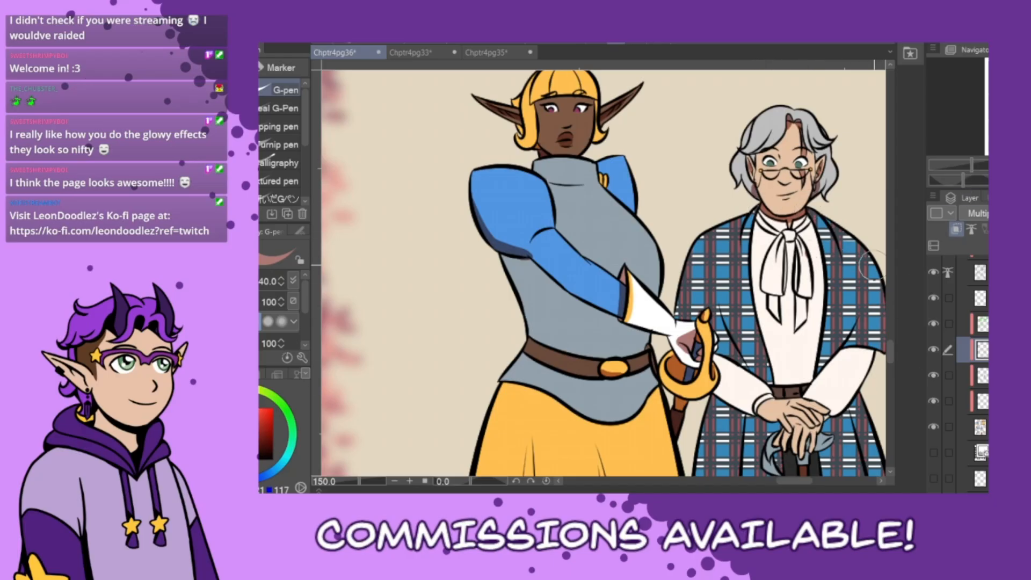
click(980, 427)
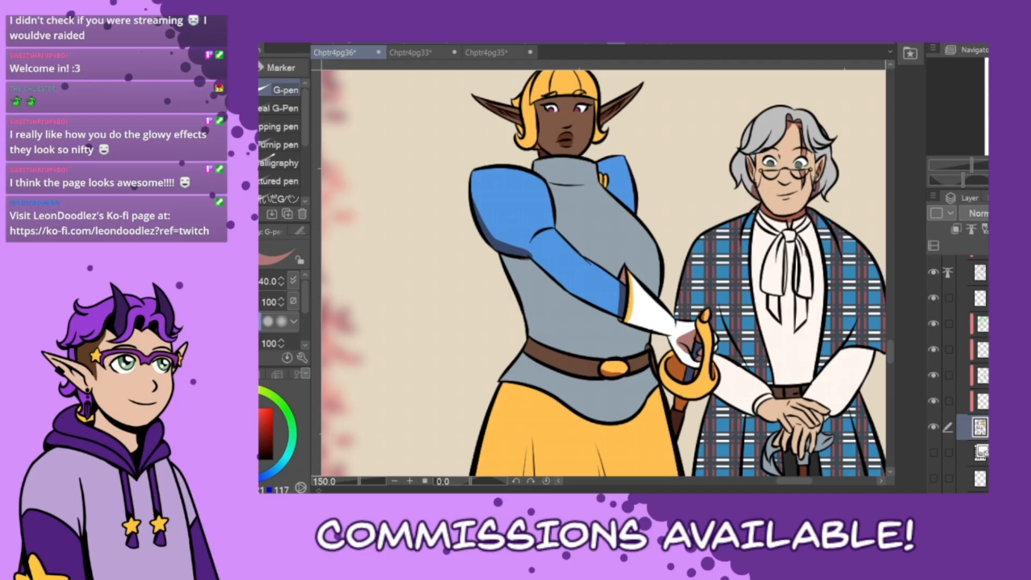
alt+click(792, 345)
alt+click(795, 351)
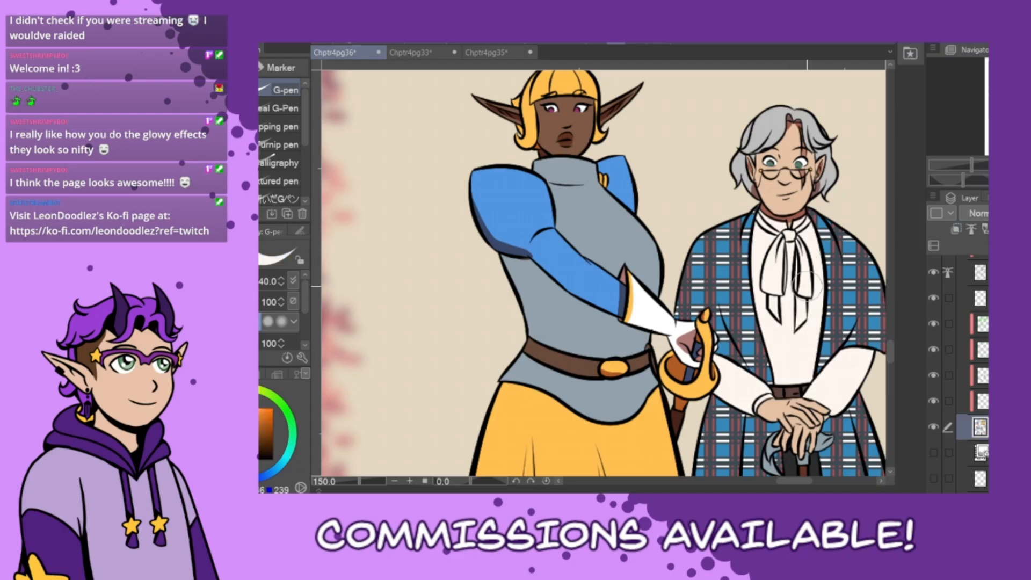
alt+click(795, 328)
click(981, 349)
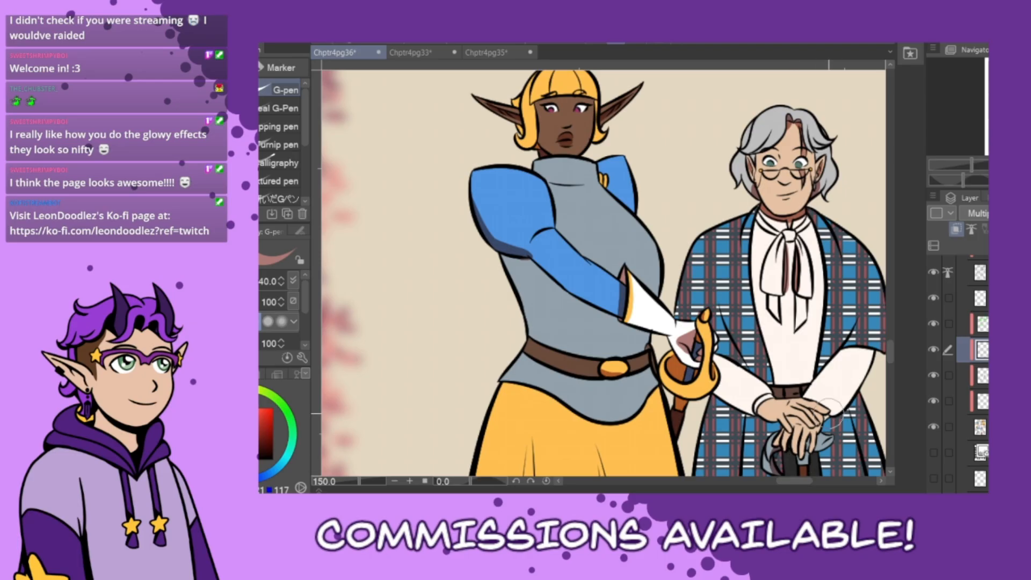
- Shade the old man's white sleeves below the coat cuffs and the folds along both arms of his tartan coat
mouse_move(829, 412)
mouse_down()
mouse_move(876, 346)
mouse_move(873, 357)
mouse_move(830, 361)
mouse_up()
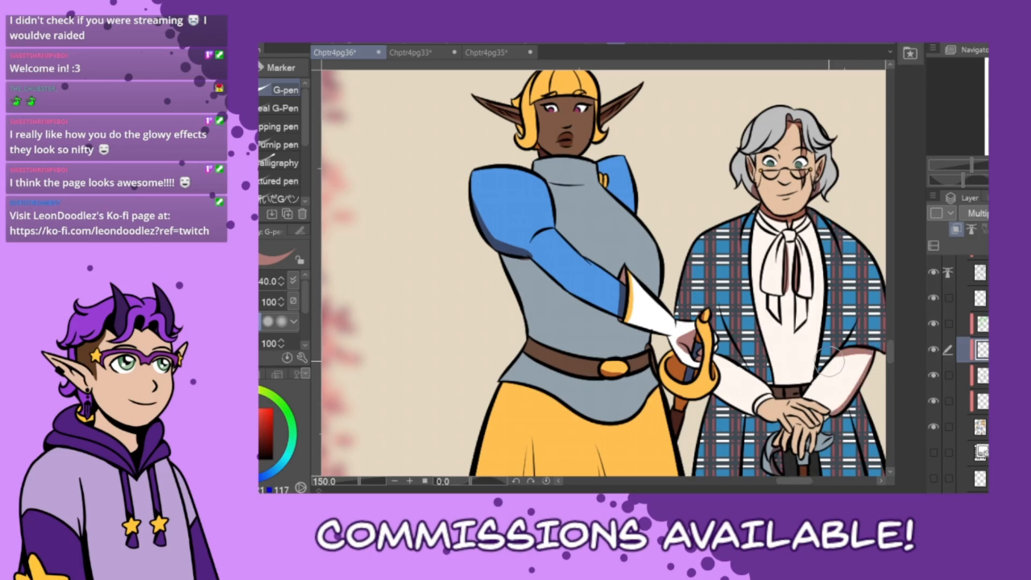
drag(868, 294, 848, 338)
drag(714, 266, 754, 379)
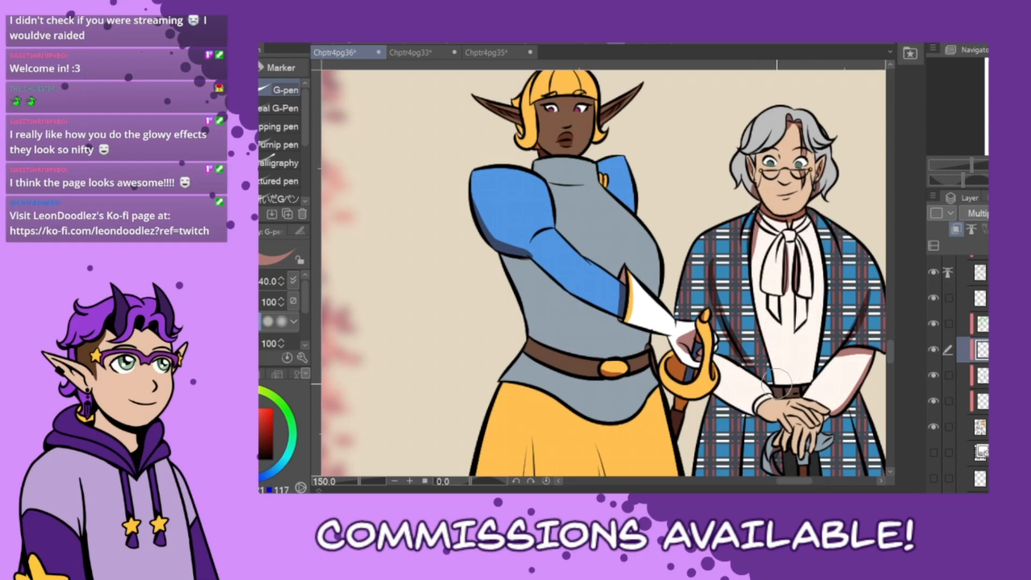
drag(777, 382, 816, 373)
key(ctrl+z)
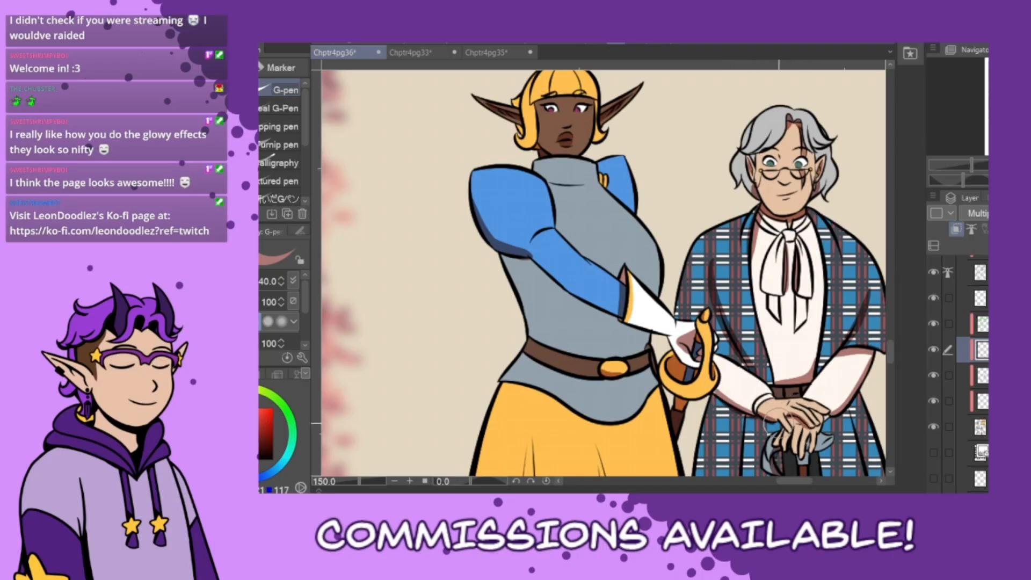
alt+click(757, 408)
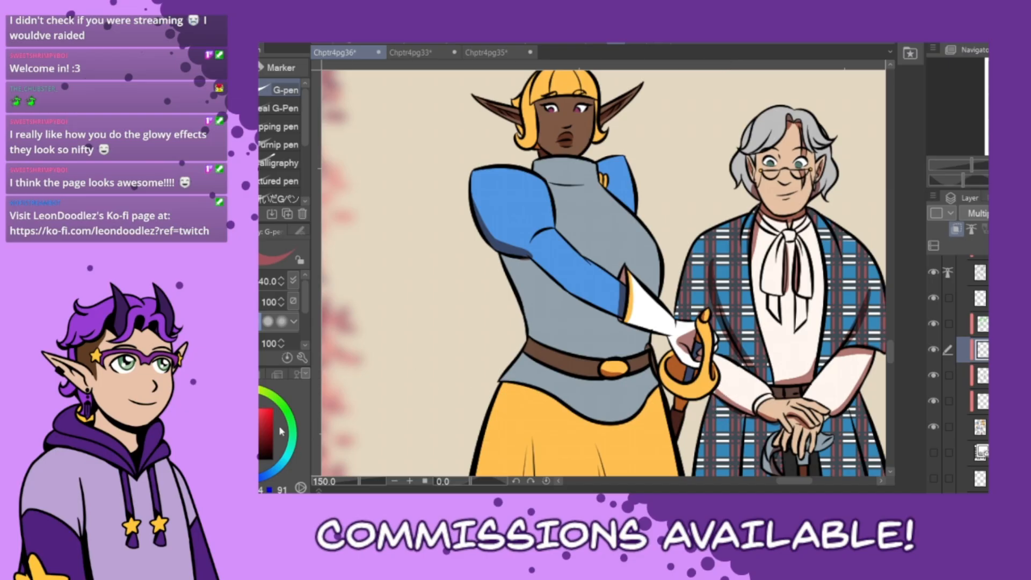
click(260, 374)
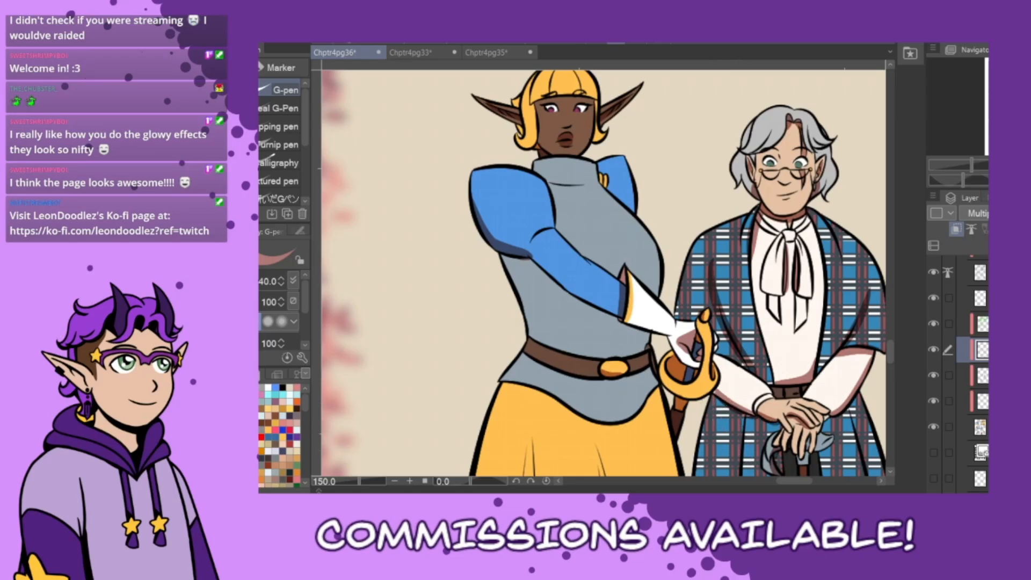
key(e)
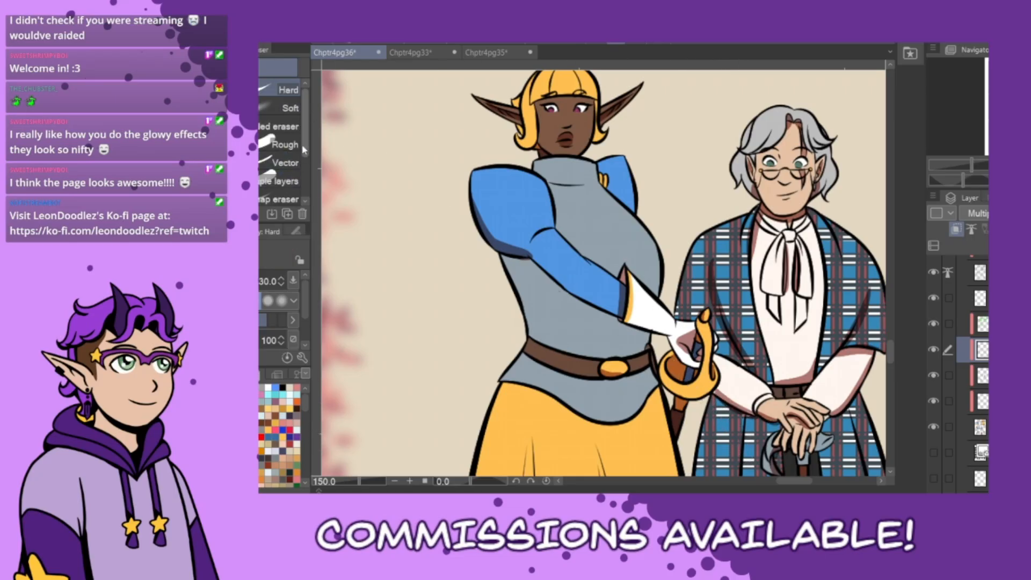
drag(304, 147, 303, 188)
click(295, 163)
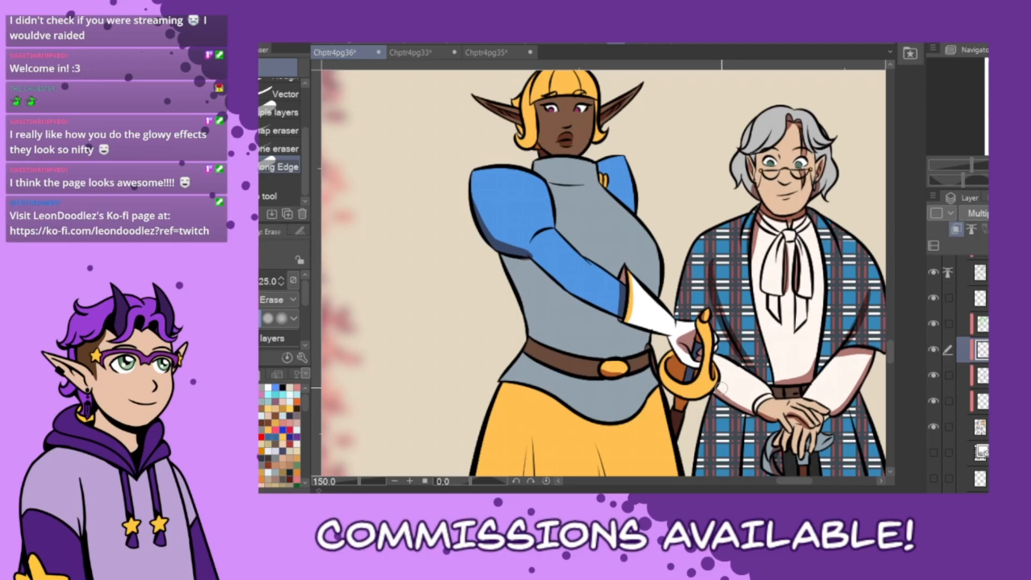
key(p)
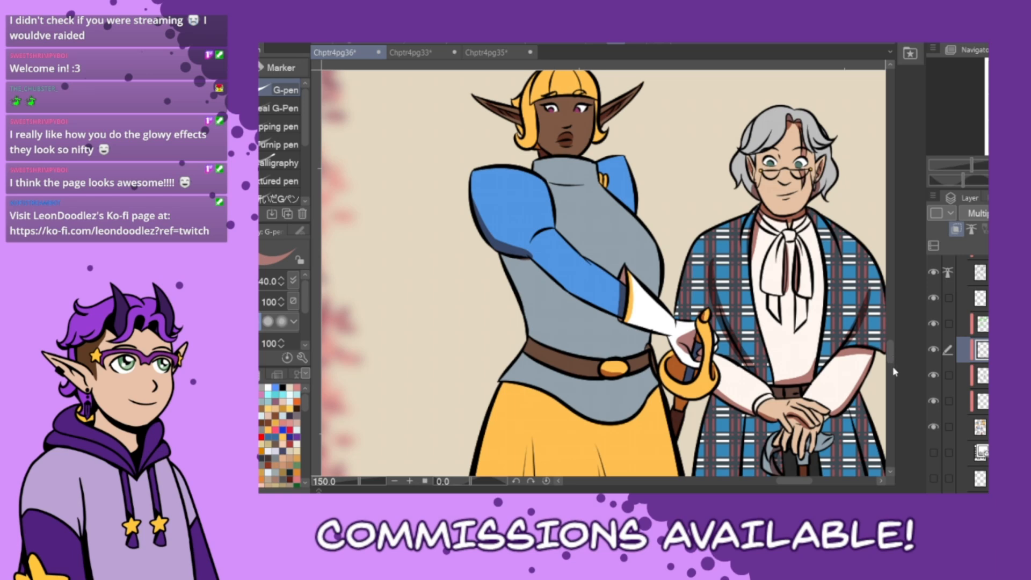
- Fill both fold areas of the elf's yellow skirt with tapered shadows running down to the hem
scroll(893, 366, down, 5)
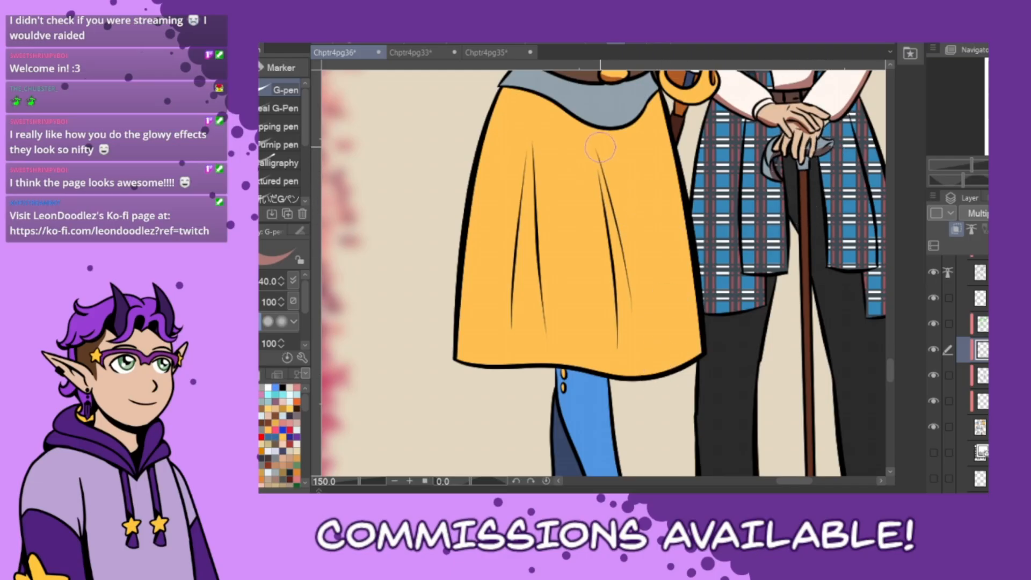
drag(534, 161, 541, 359)
key(ctrl+z)
drag(531, 155, 540, 360)
drag(533, 149, 515, 314)
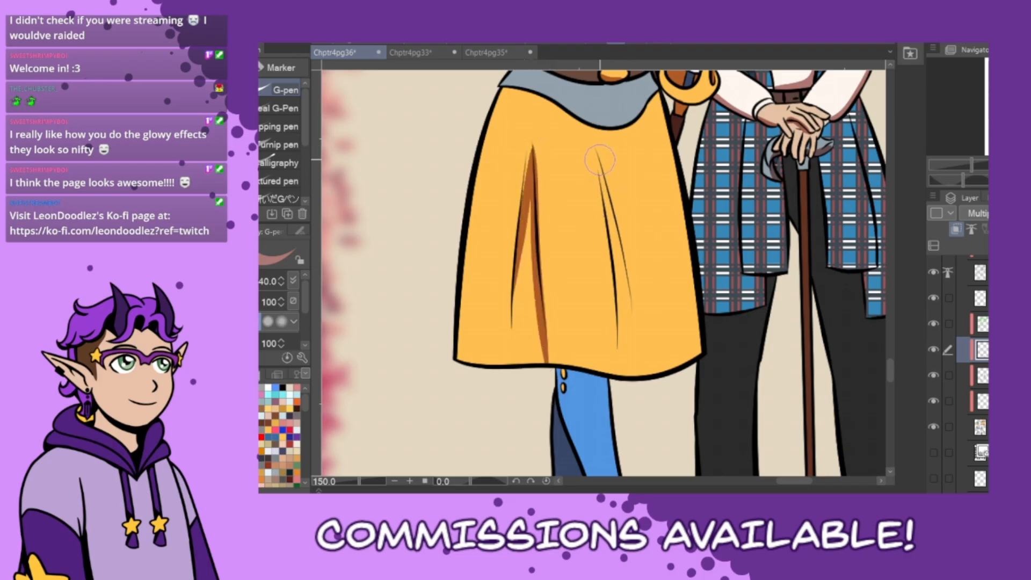
mouse_move(599, 159)
mouse_down()
mouse_move(641, 404)
mouse_move(604, 165)
mouse_move(624, 363)
mouse_up()
drag(616, 295, 631, 378)
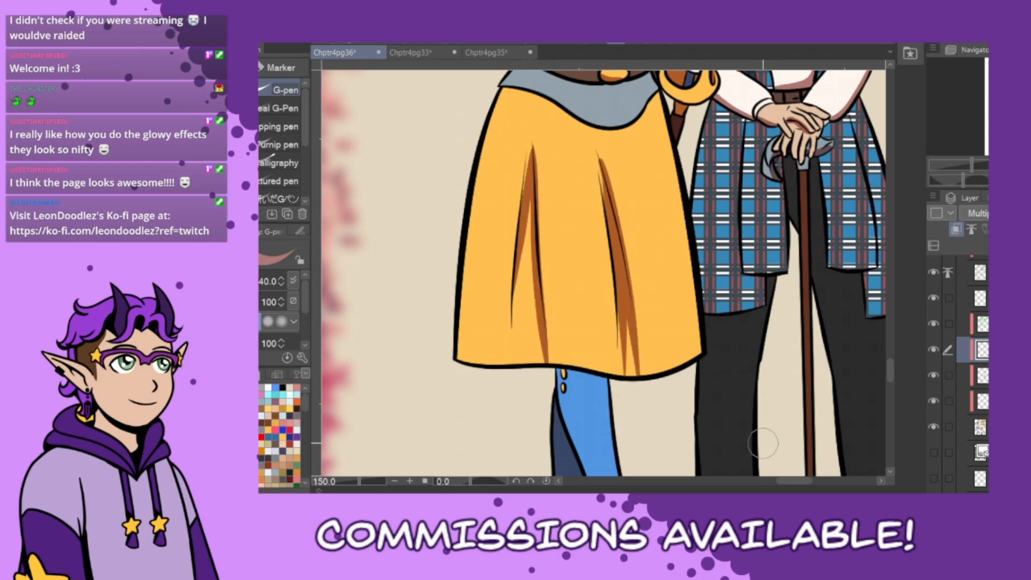
- Shade the back edge of the elf's front blue boot and the band directly beneath her skirt hem
scroll(893, 372, down, 3)
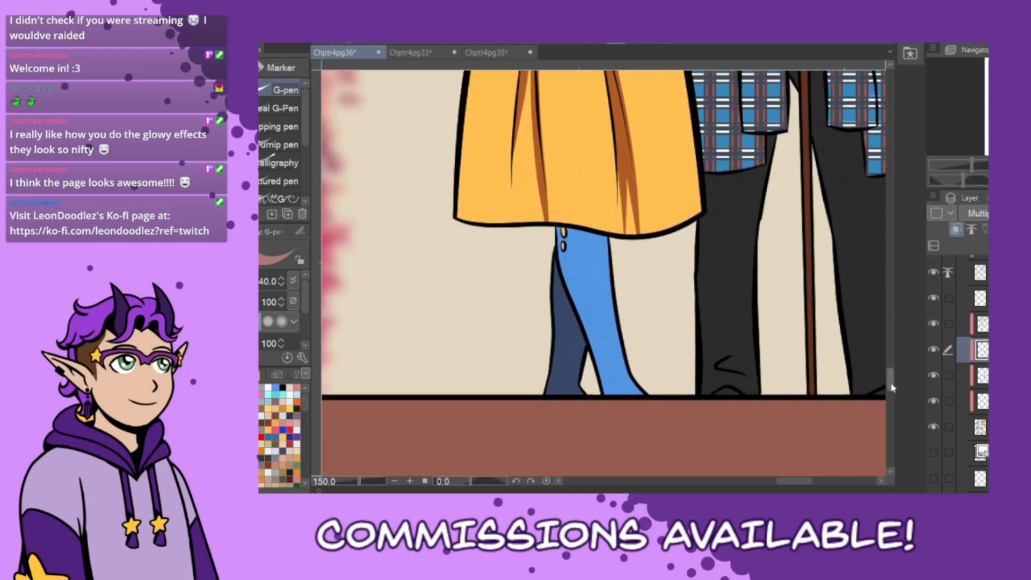
drag(604, 395, 598, 374)
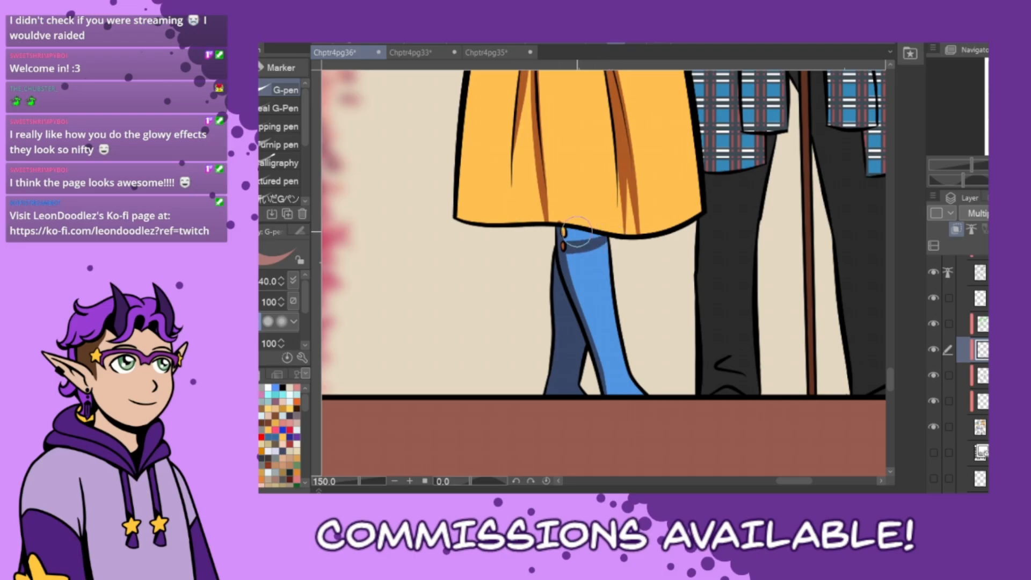
mouse_move(613, 239)
mouse_down()
mouse_move(571, 232)
mouse_move(540, 254)
mouse_up()
key(ctrl+z)
mouse_move(617, 237)
mouse_down()
mouse_move(540, 242)
mouse_move(561, 233)
mouse_move(623, 240)
mouse_up()
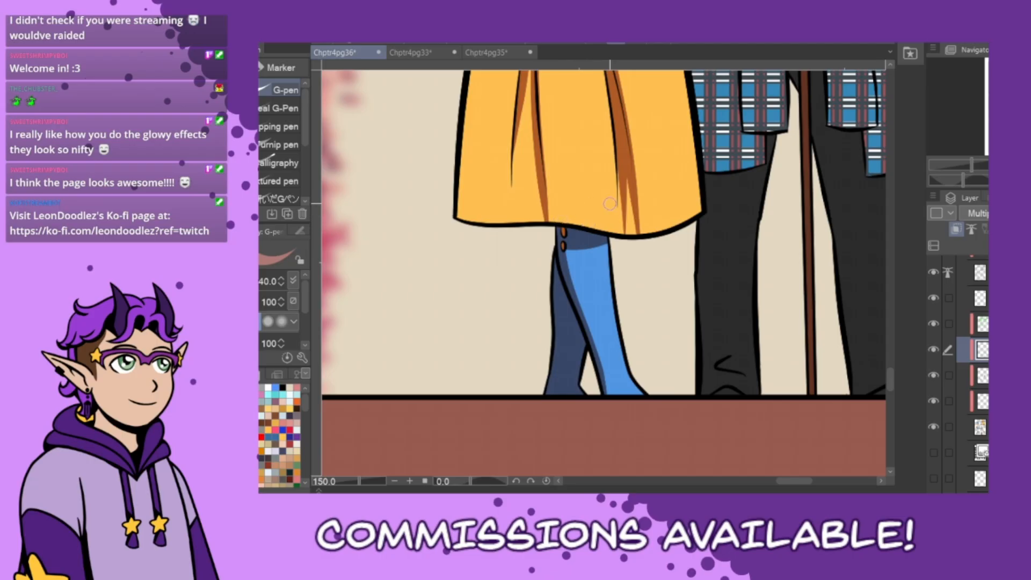
- Shade the inner side of the old man's trouser leg beside the cane, from beneath the coat to the ankle
drag(794, 481, 803, 483)
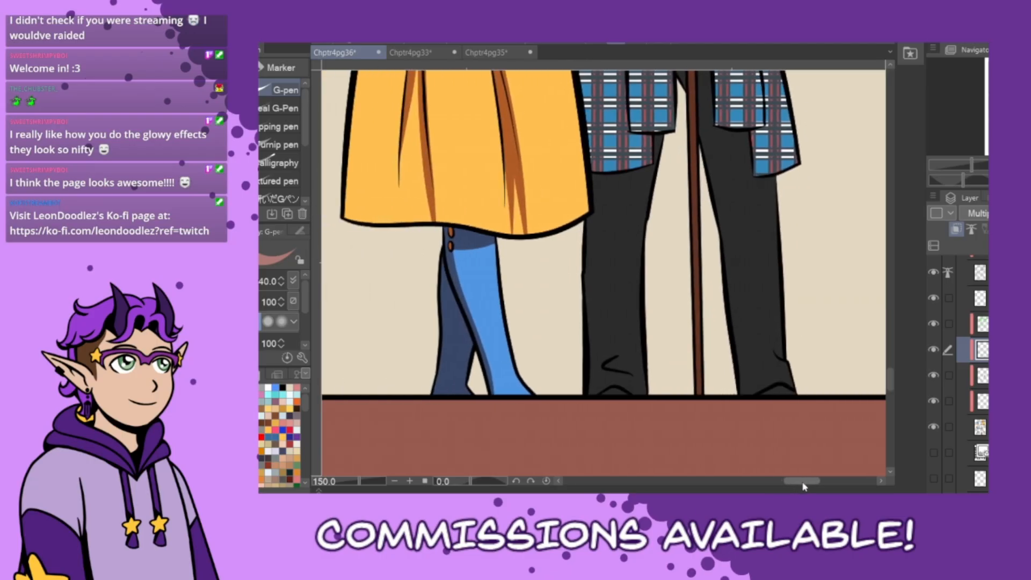
scroll(840, 405, down, 1)
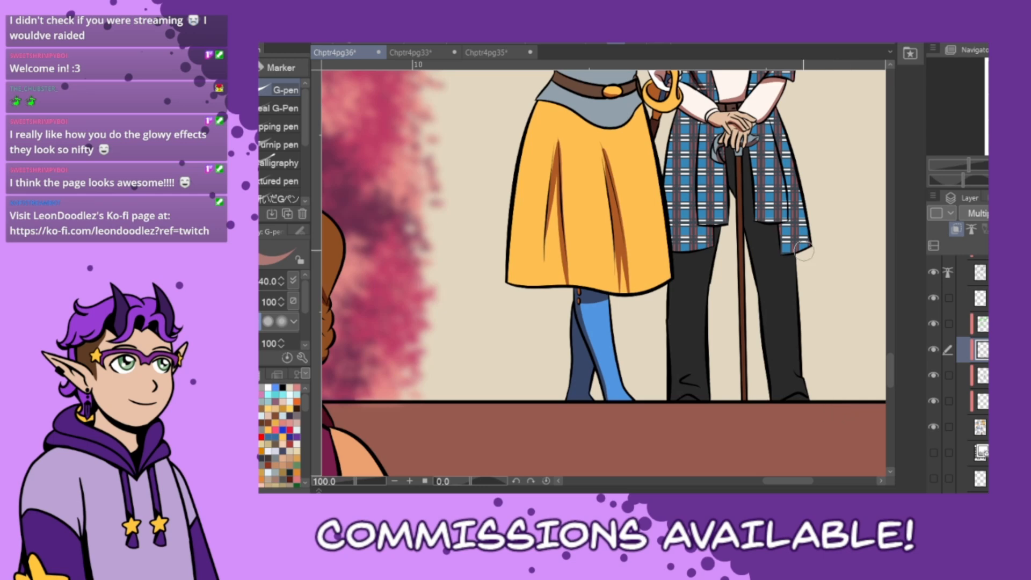
drag(726, 148, 743, 209)
drag(728, 156, 765, 303)
drag(752, 237, 777, 399)
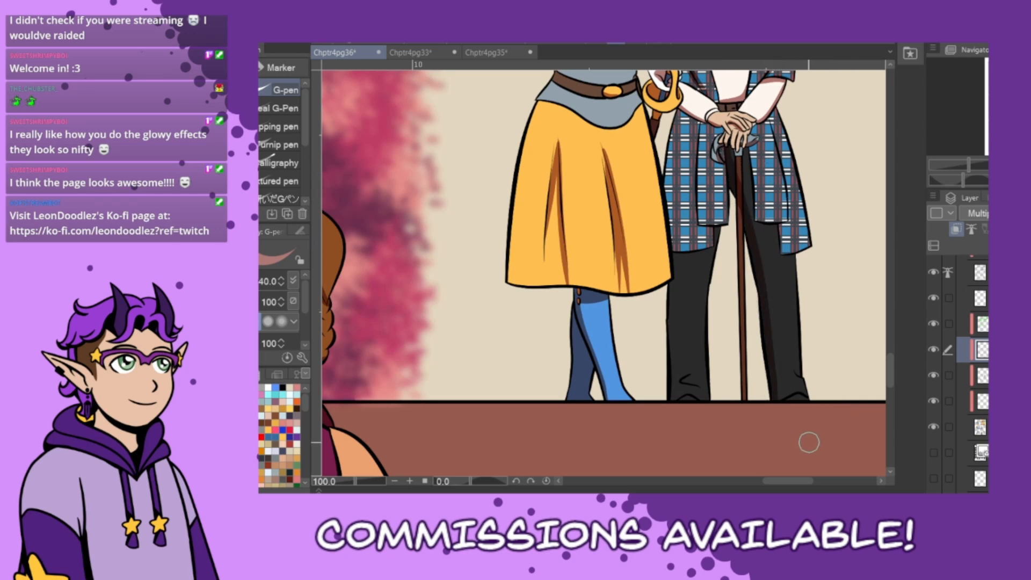
- Shade the ankle creases and outer edge of the trouser leg nearest the skirt, and the other leg beneath the coat hem
mouse_move(698, 367)
mouse_down()
mouse_move(688, 382)
mouse_move(700, 385)
mouse_up()
drag(676, 249, 668, 414)
key(ctrl+z)
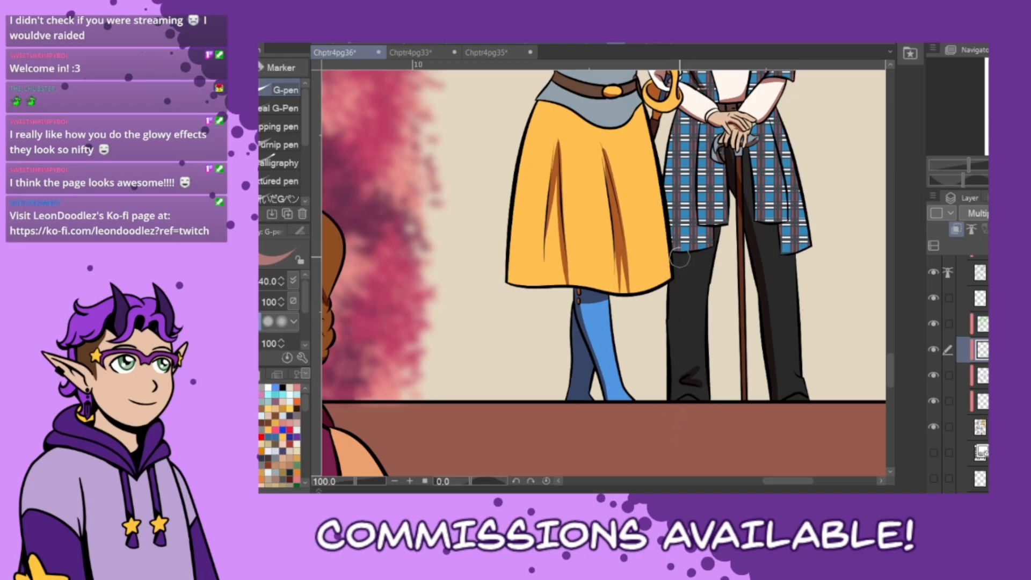
drag(680, 251, 675, 357)
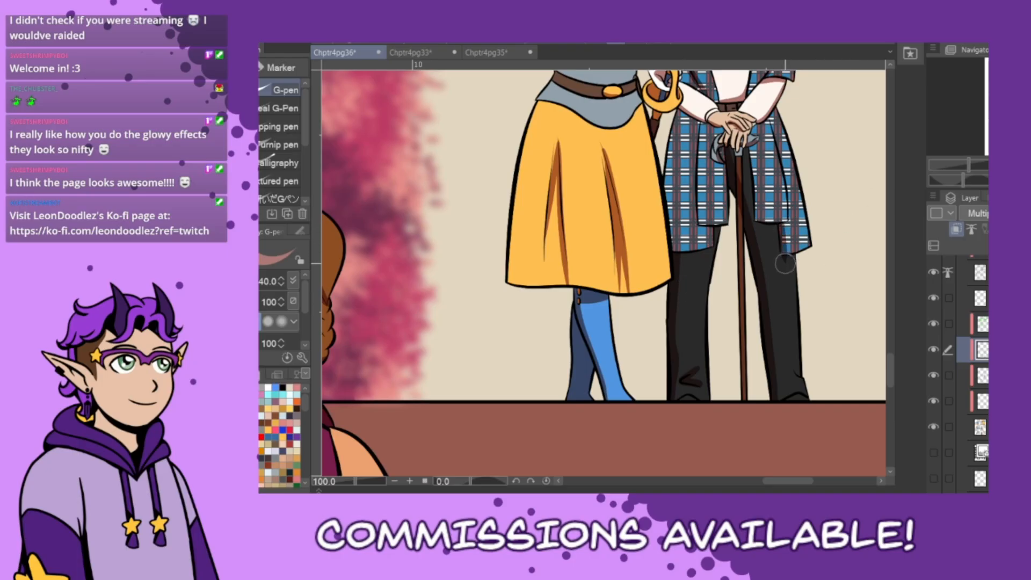
drag(780, 207, 785, 293)
- Shade the elf's grey breastplate along its side beneath the puffed sleeve and outstretched arm
drag(893, 376, 892, 356)
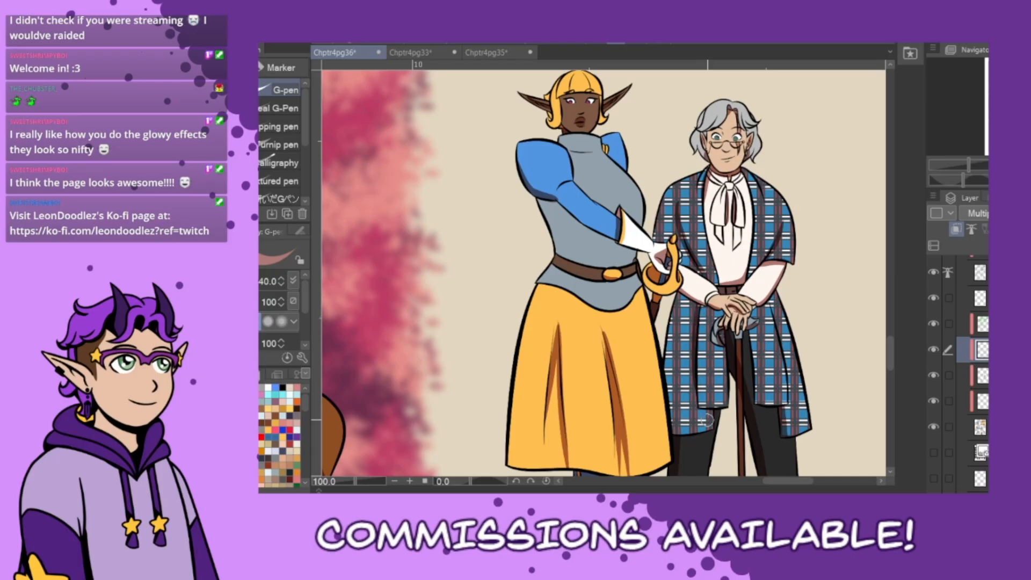
scroll(895, 384, down, 5)
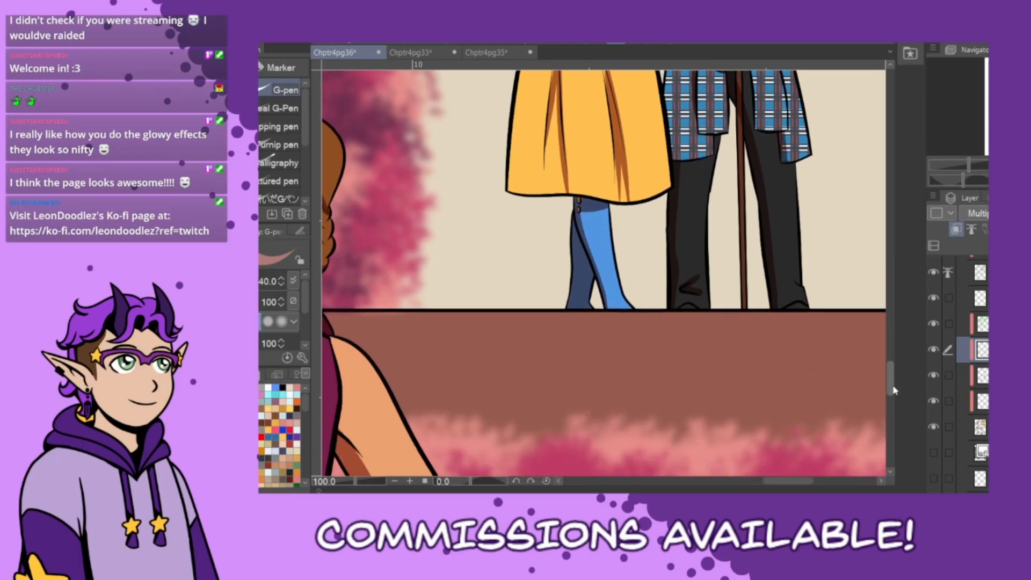
drag(894, 390, 890, 358)
scroll(891, 358, down, 1)
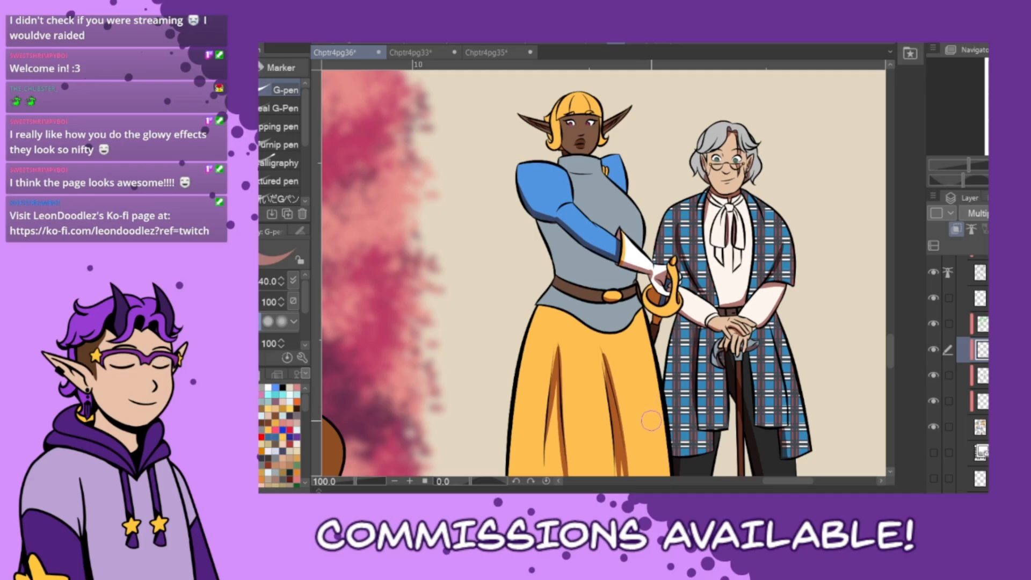
drag(542, 226, 558, 277)
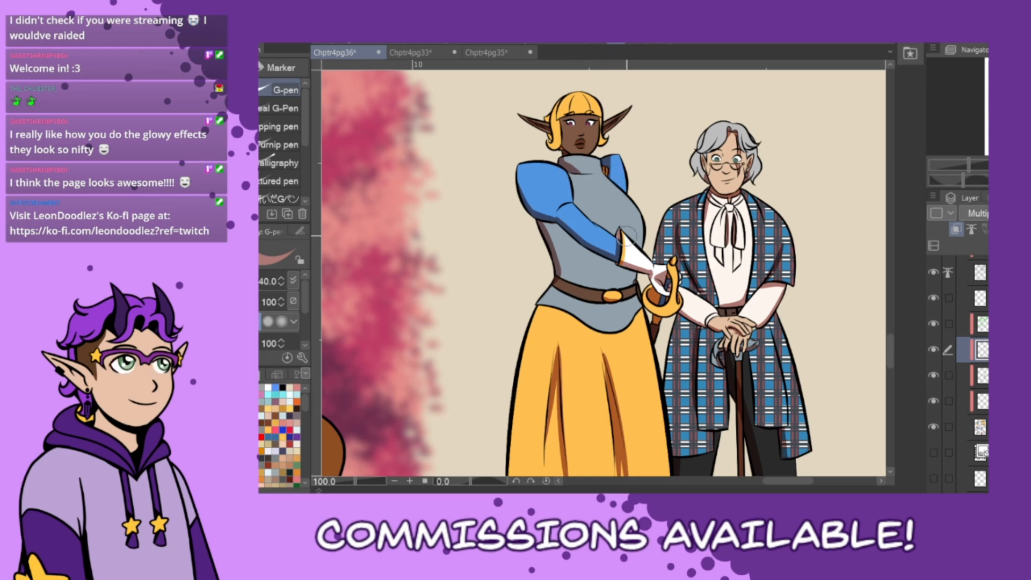
- Fit the whole comic page in view and save Chptr4pg36
drag(891, 362, 891, 385)
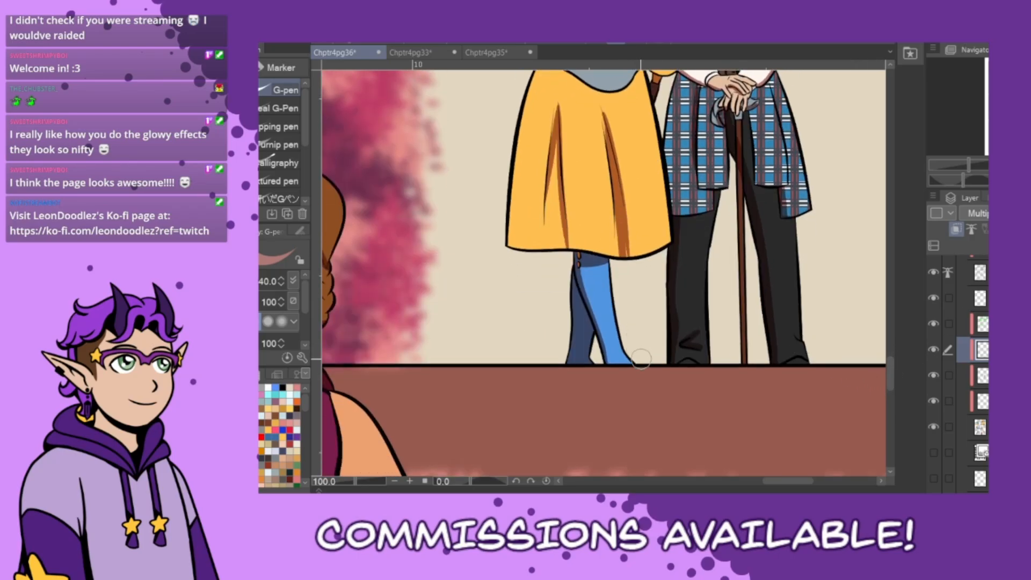
key(ctrl+0)
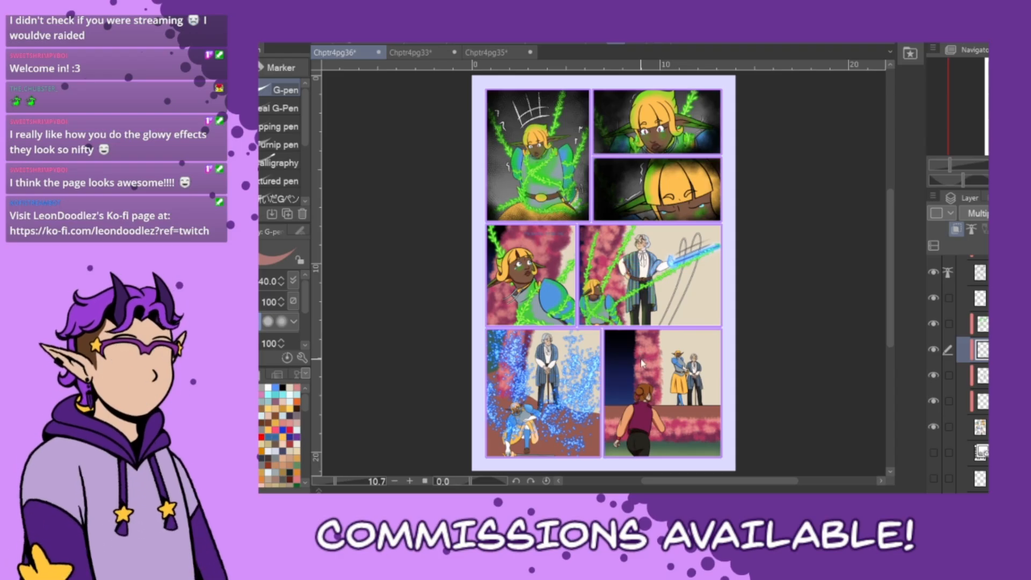
key(ctrl+s)
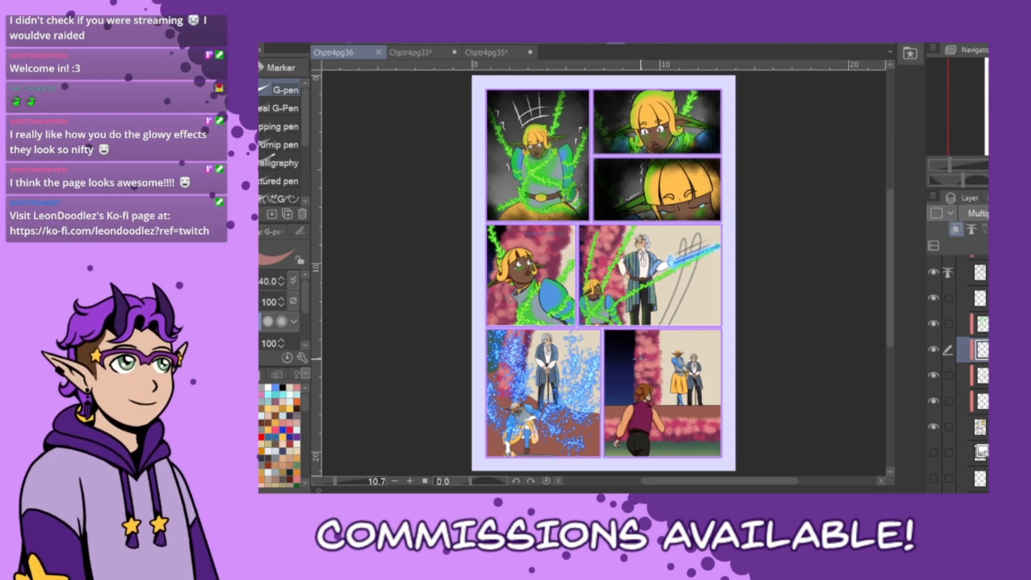